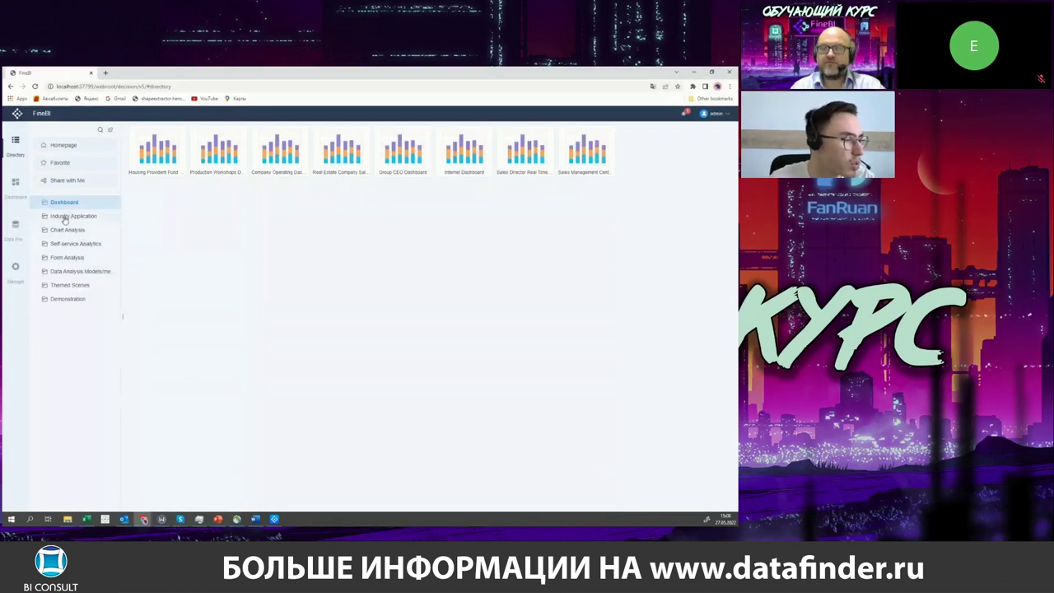
Open Industry Application and scroll through its industry groups, such as Retail and Banking and Finance.
left_click(66, 217)
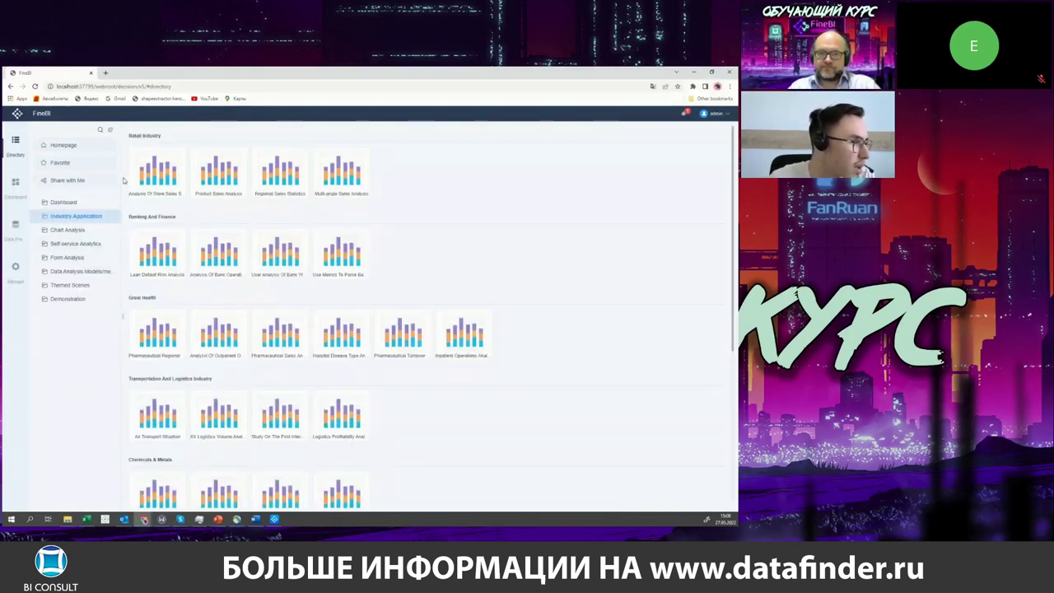
scroll(173, 264, "down", 1)
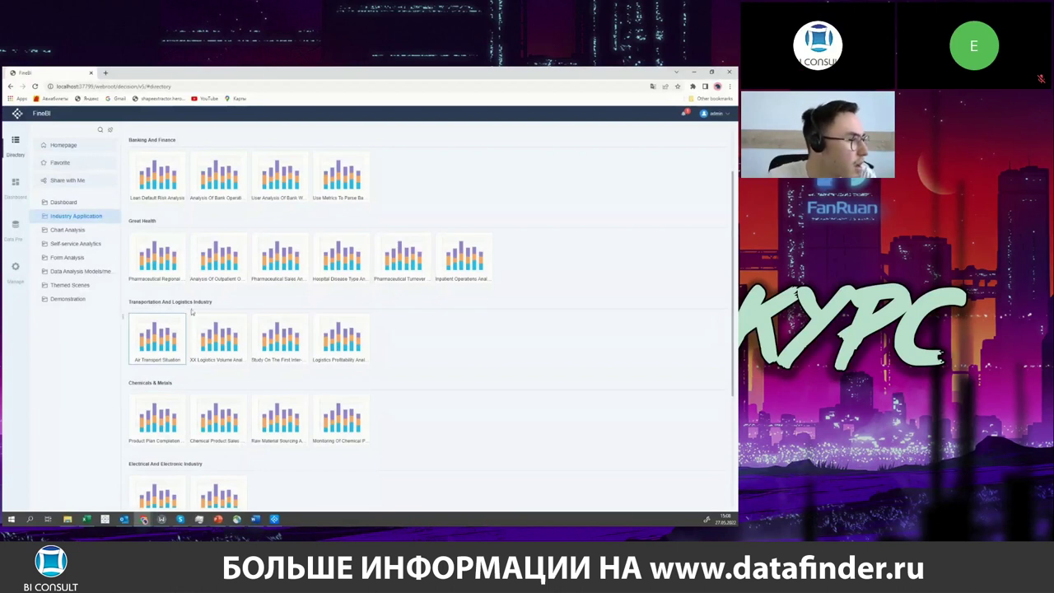
scroll(198, 309, "up", 1)
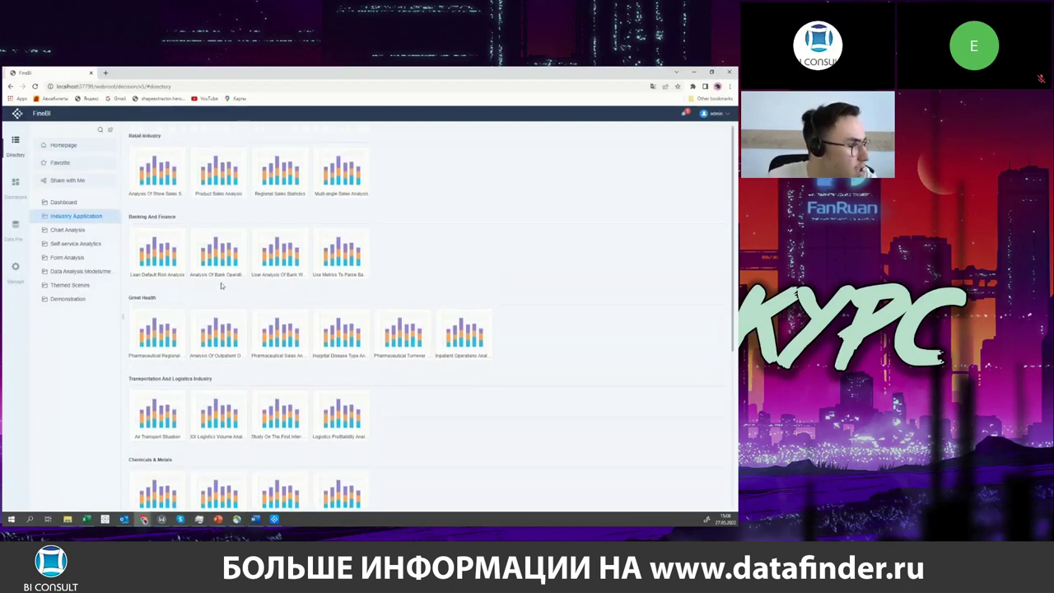
Browse the Demo and data analysis methods dashboard folders, then go to Data Preparation.
left_click(16, 184)
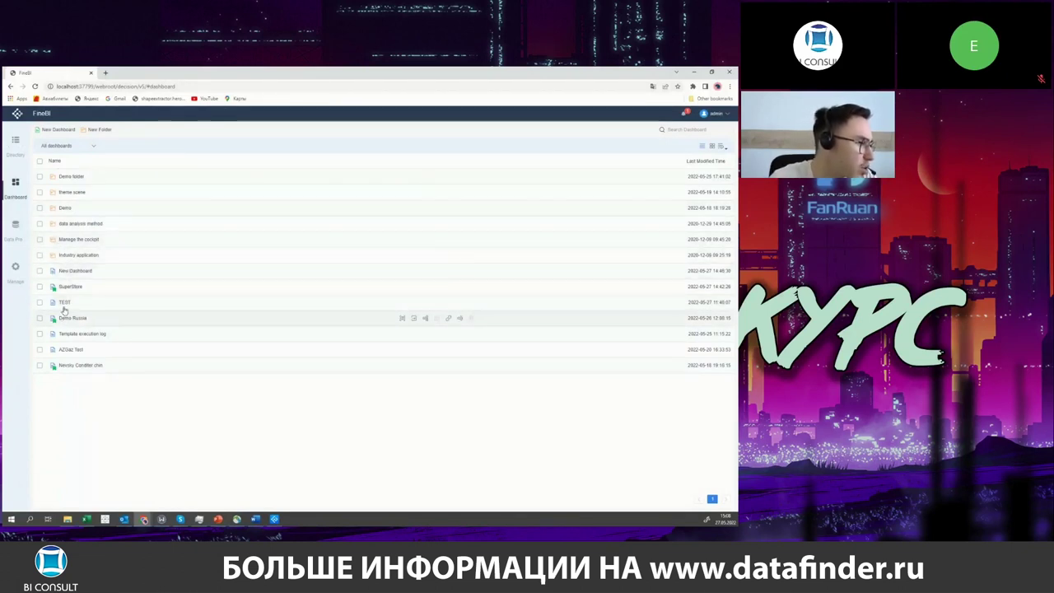
left_click(70, 178)
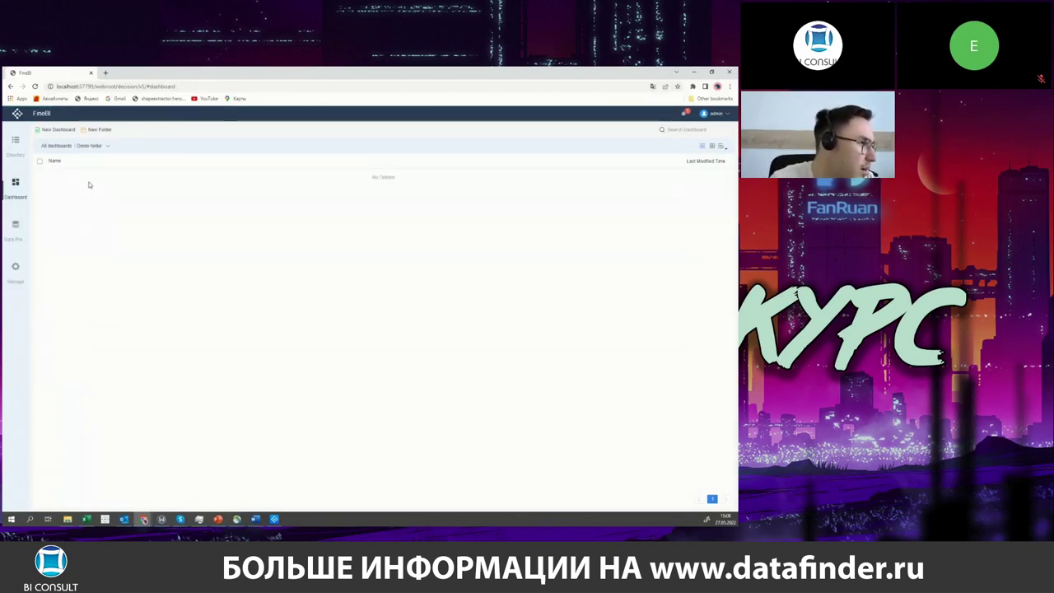
left_click(69, 147)
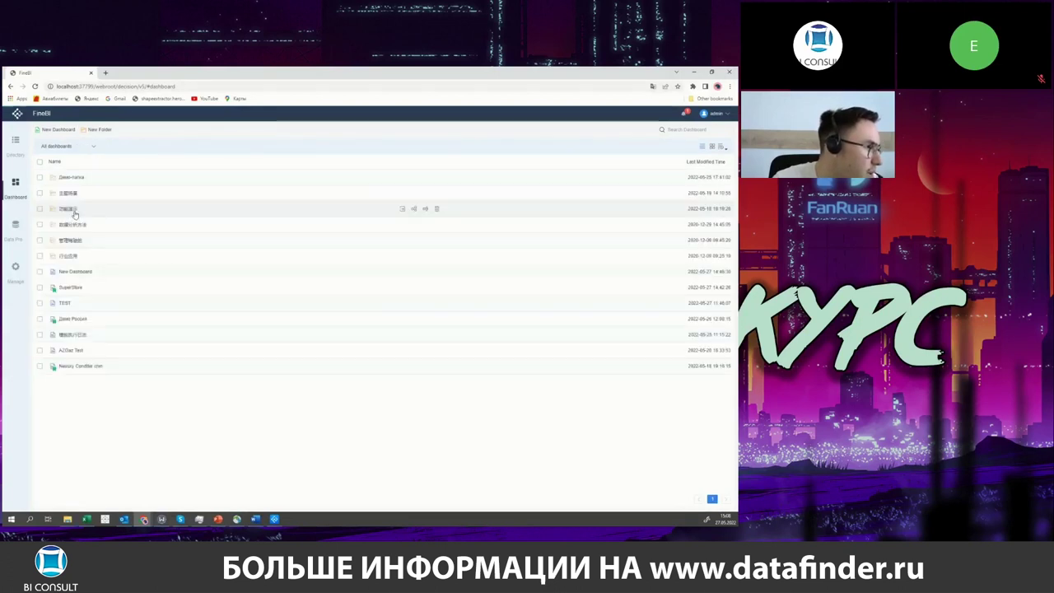
left_click(71, 227)
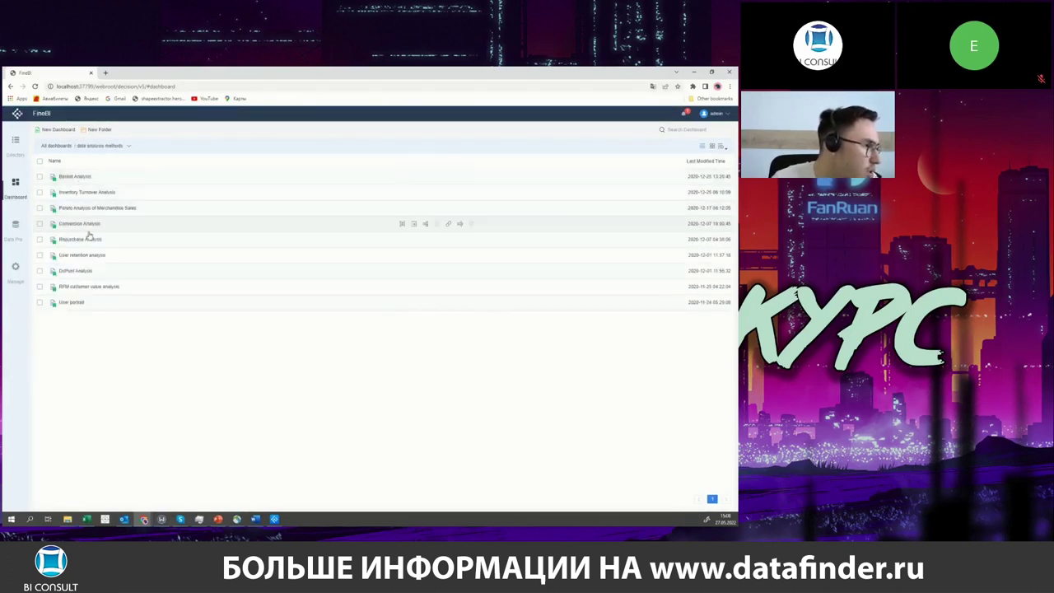
left_click(16, 234)
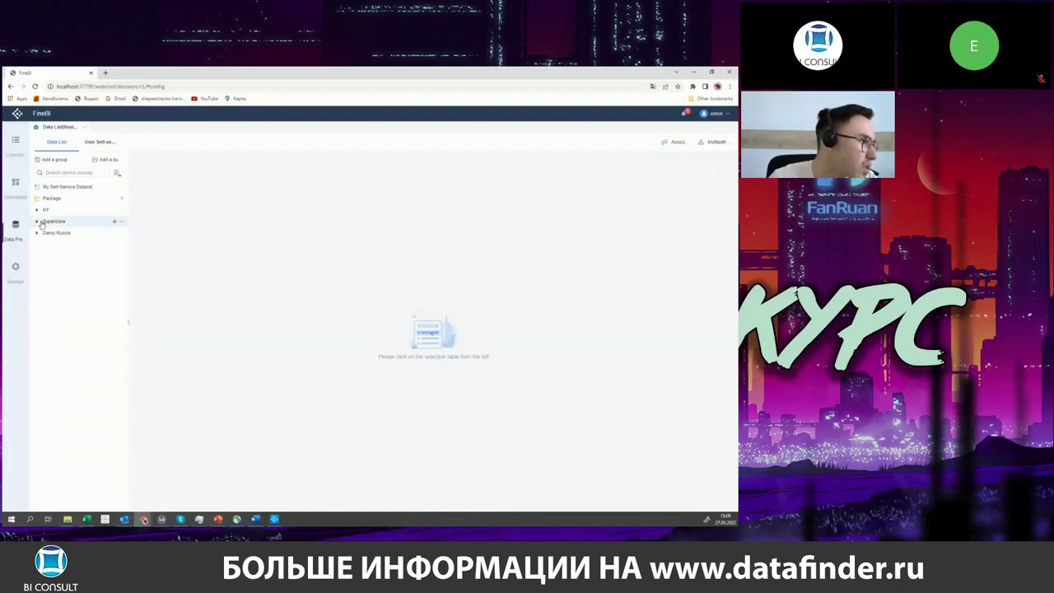
Add a new package named Data finance inside the Superstore group.
left_click(37, 222)
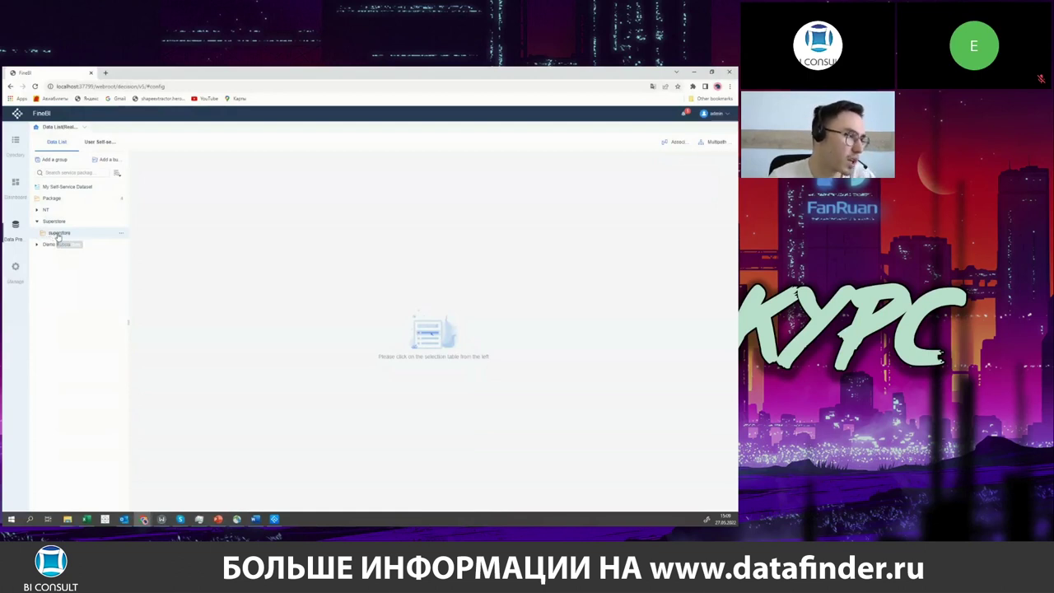
left_click(113, 222)
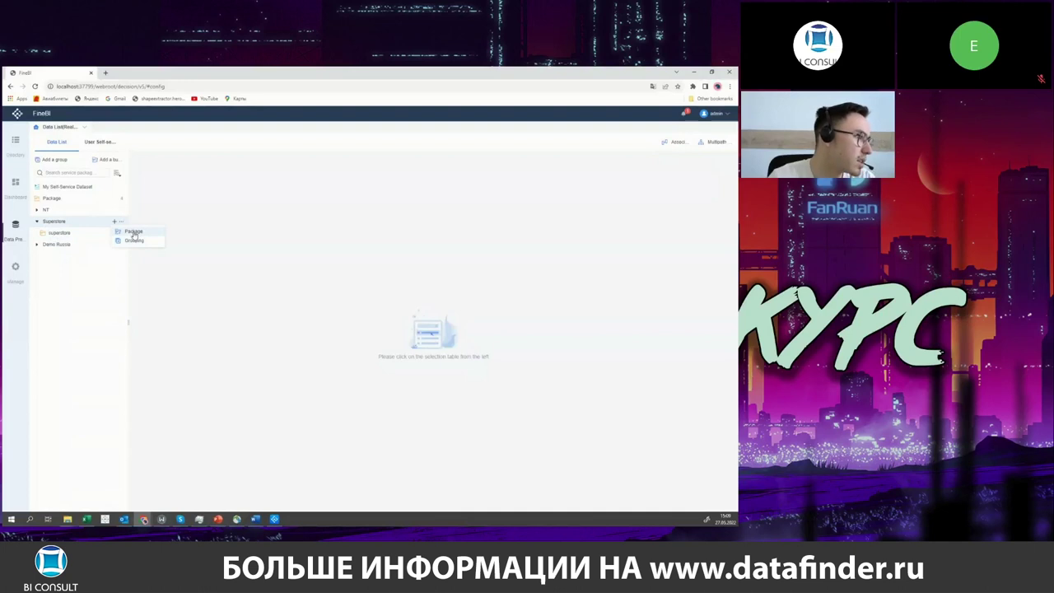
left_click(133, 233)
type("Данные д")
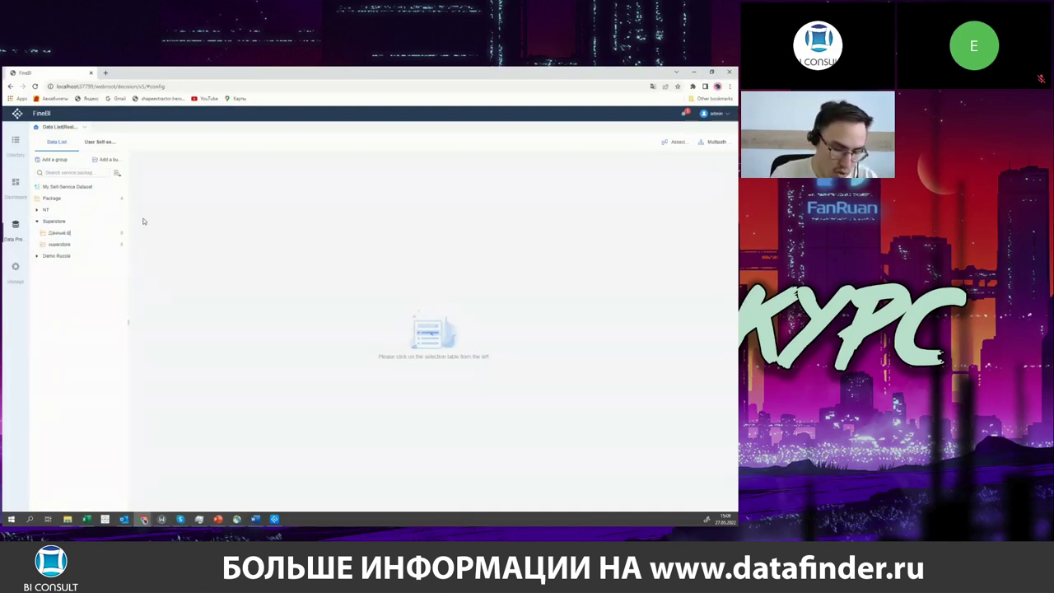
type("инансы")
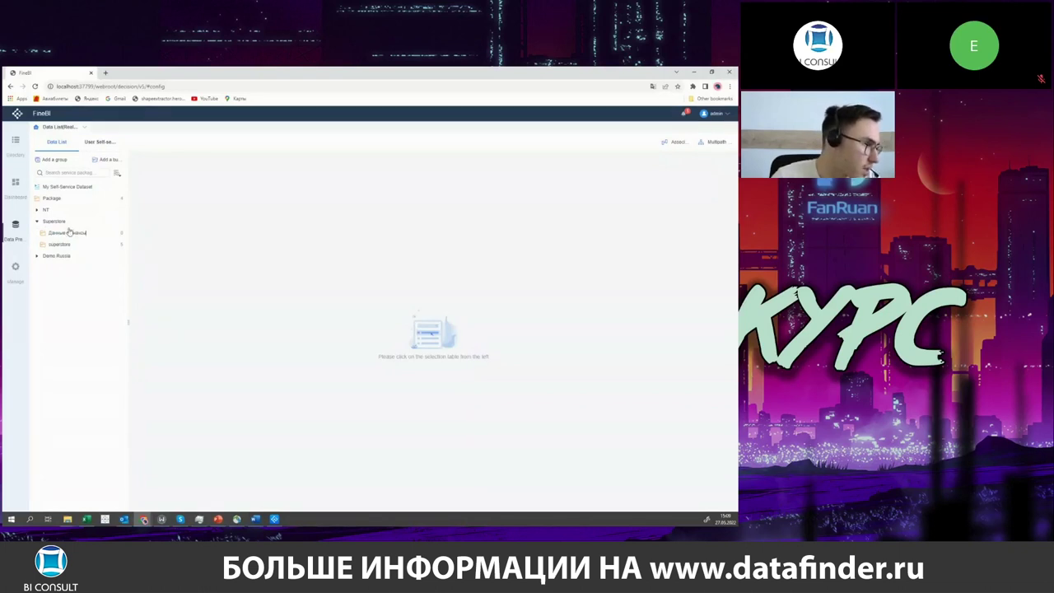
key("Return")
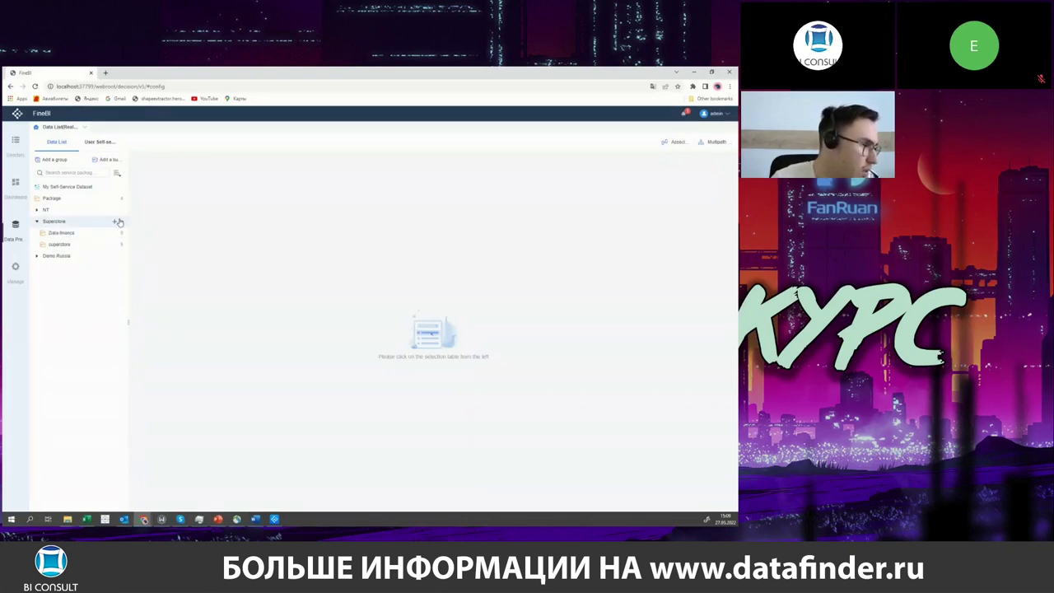
Create a new top-level data package named Demo dashboard.
left_click(117, 224)
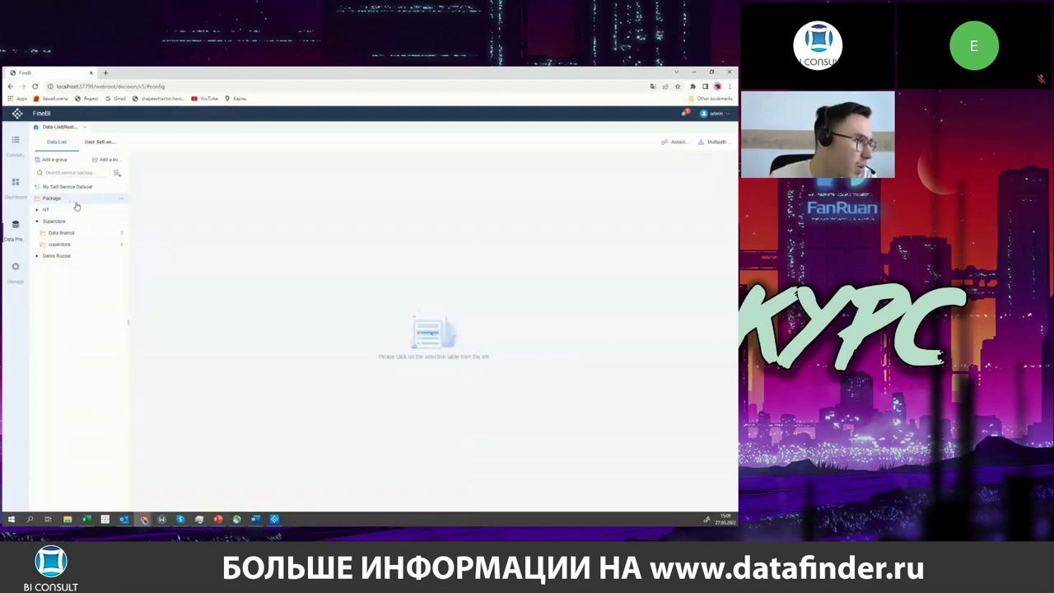
left_click(38, 222)
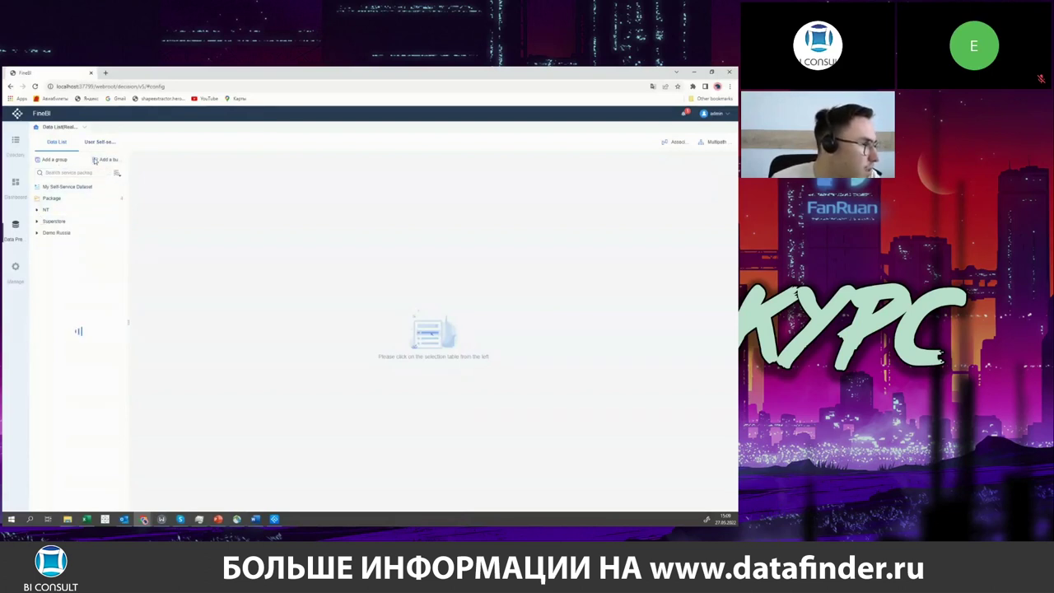
left_click(100, 160)
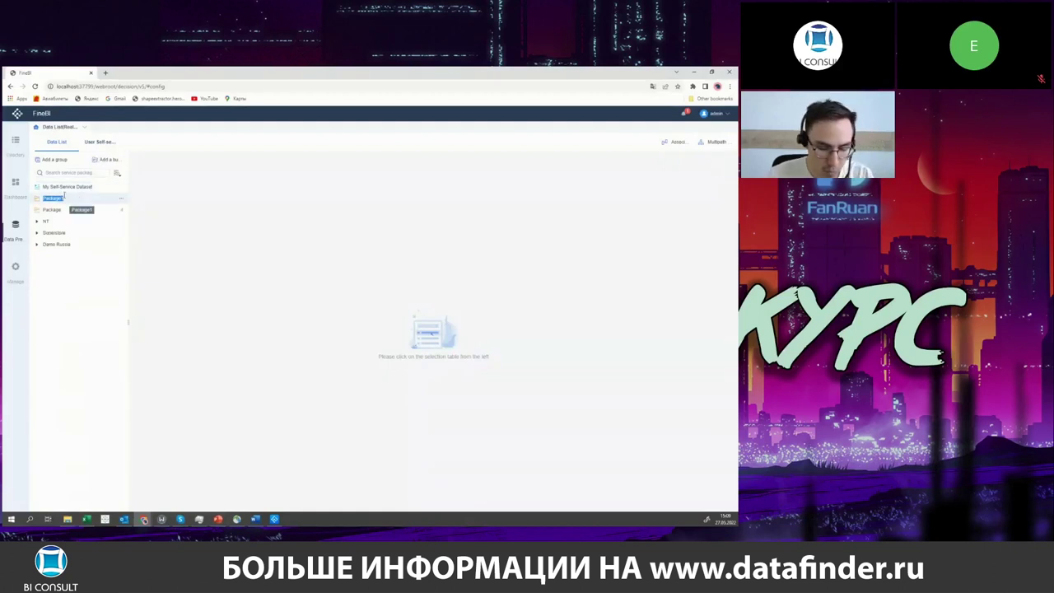
type("Demo")
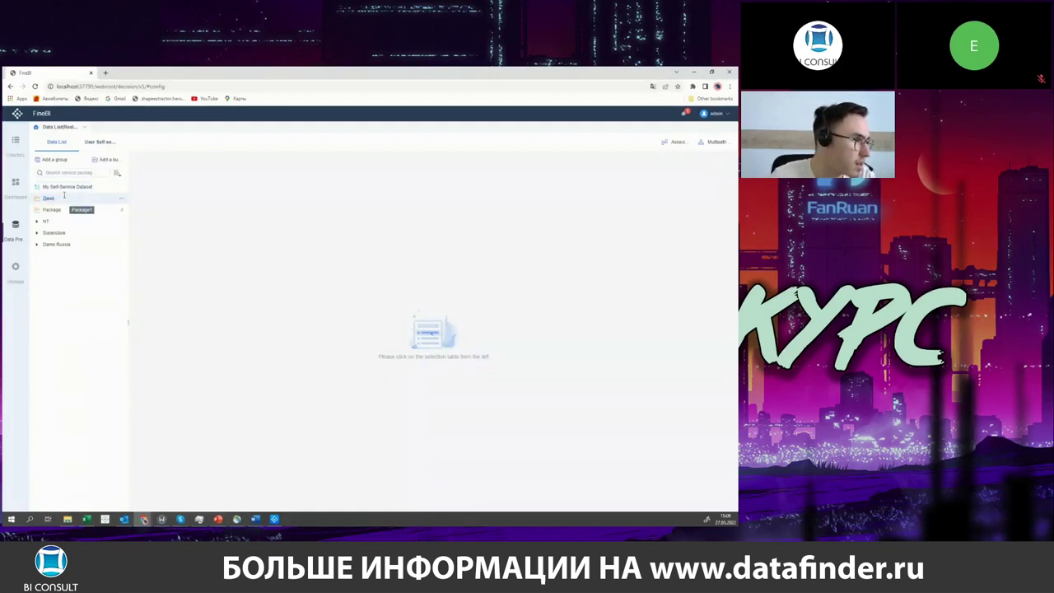
type(" dataset")
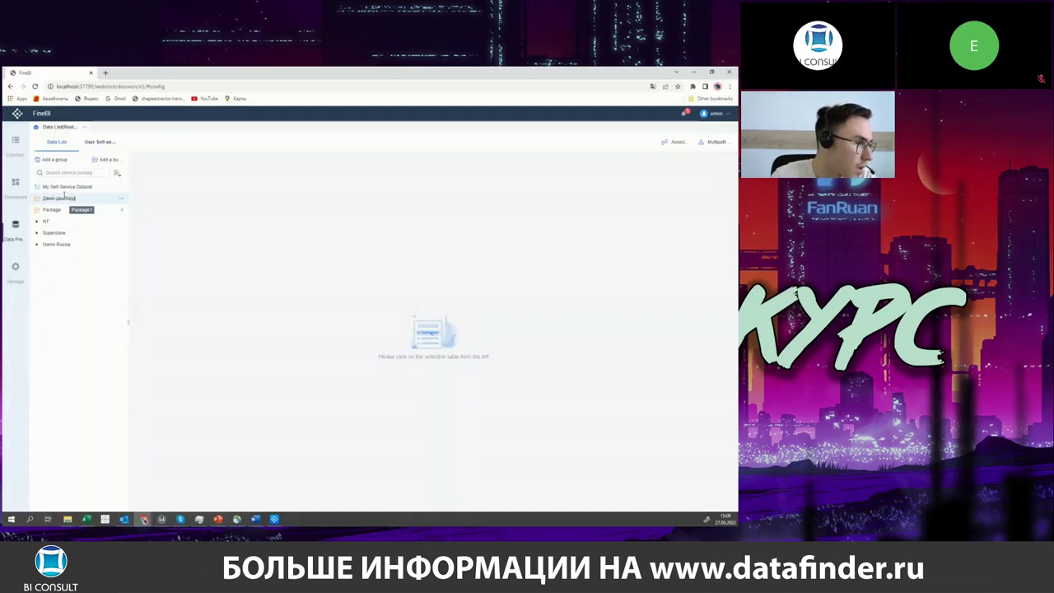
key("Return")
Open the Demo dashboard package, keep Direct data mode, and list the add-table source options.
left_click(75, 200)
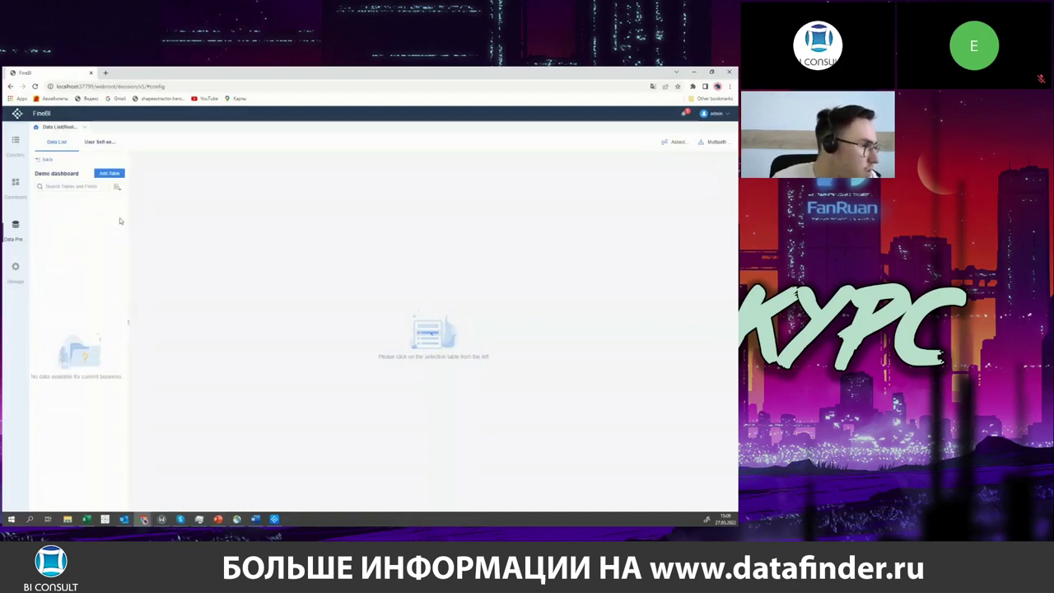
left_click(109, 173)
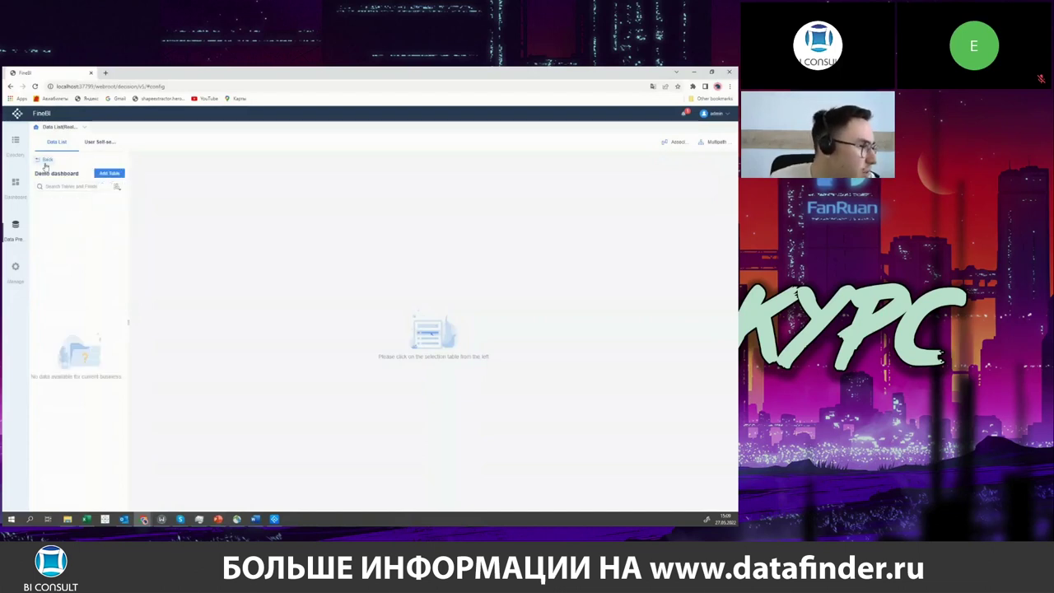
left_click(85, 129)
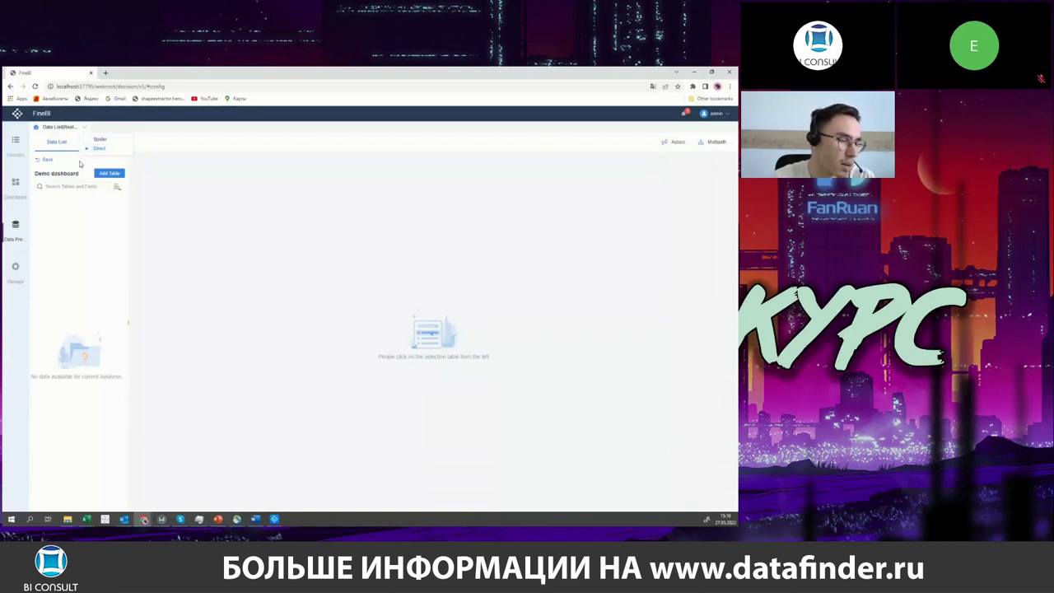
left_click(112, 173)
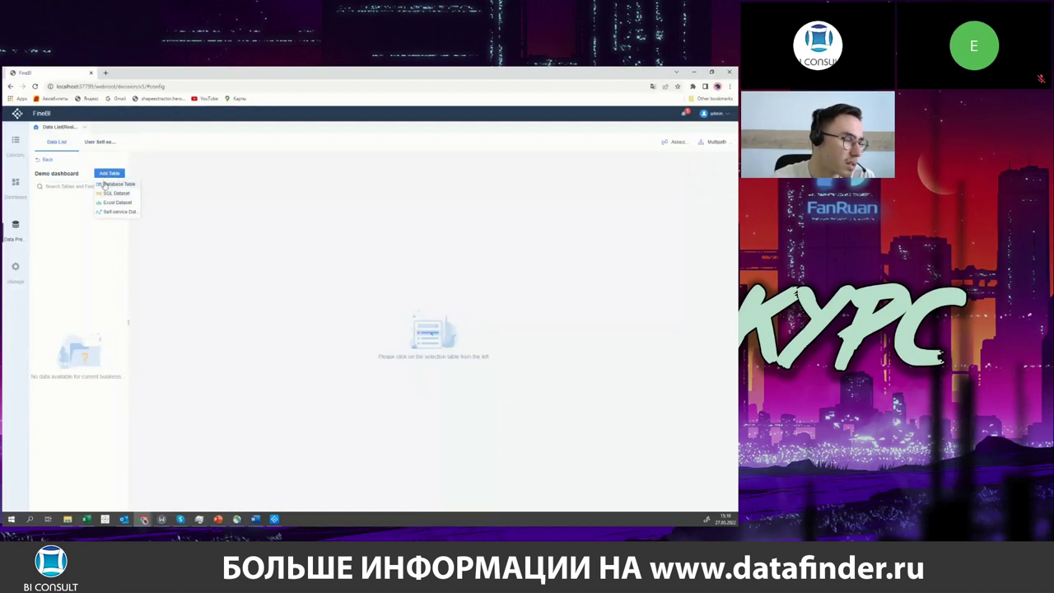
left_click(84, 129)
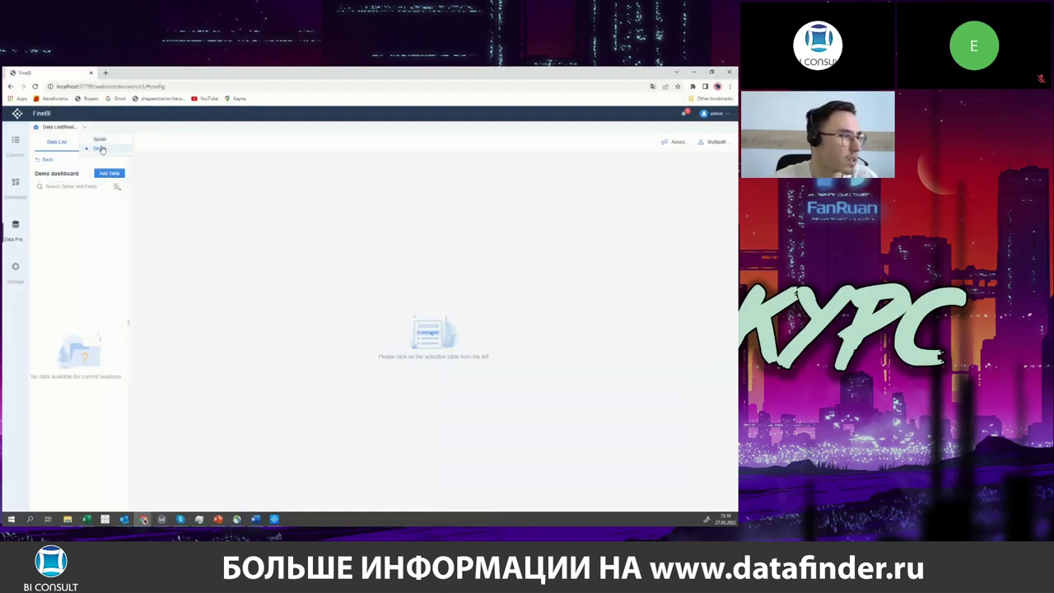
left_click(85, 173)
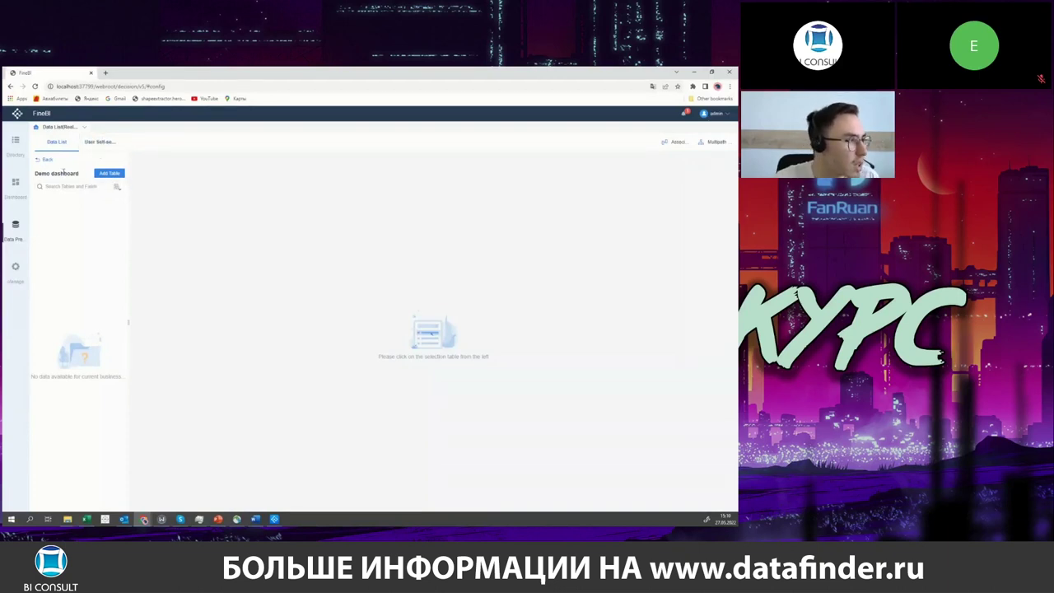
left_click(84, 128)
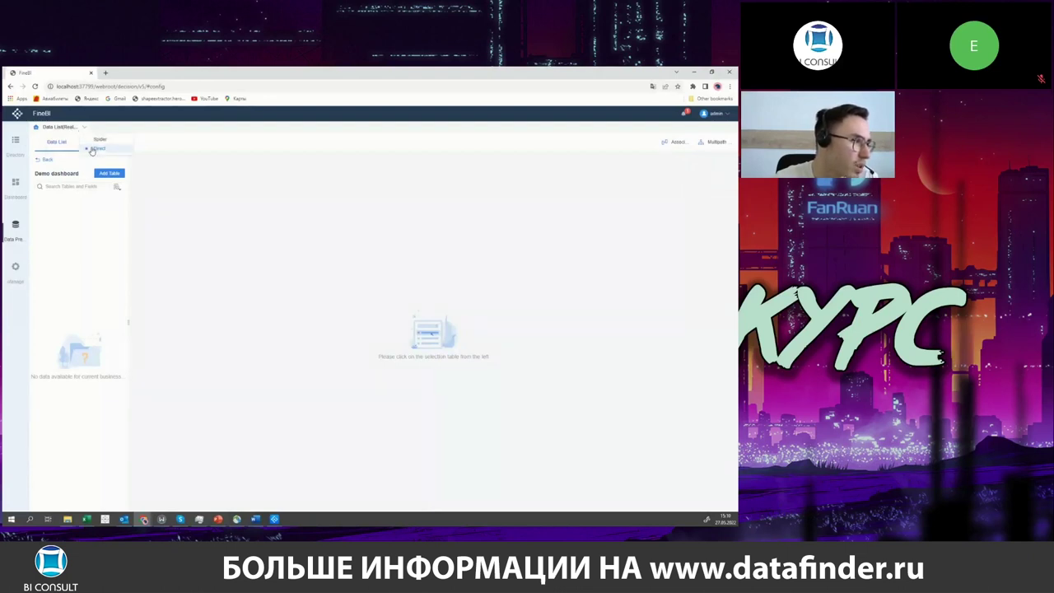
left_click(100, 150)
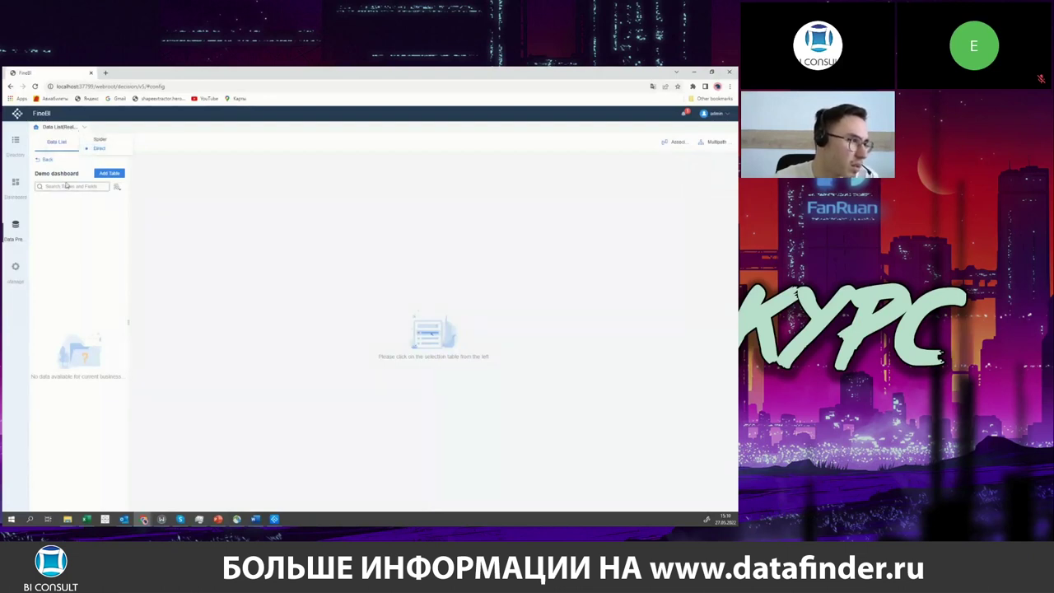
left_click(108, 173)
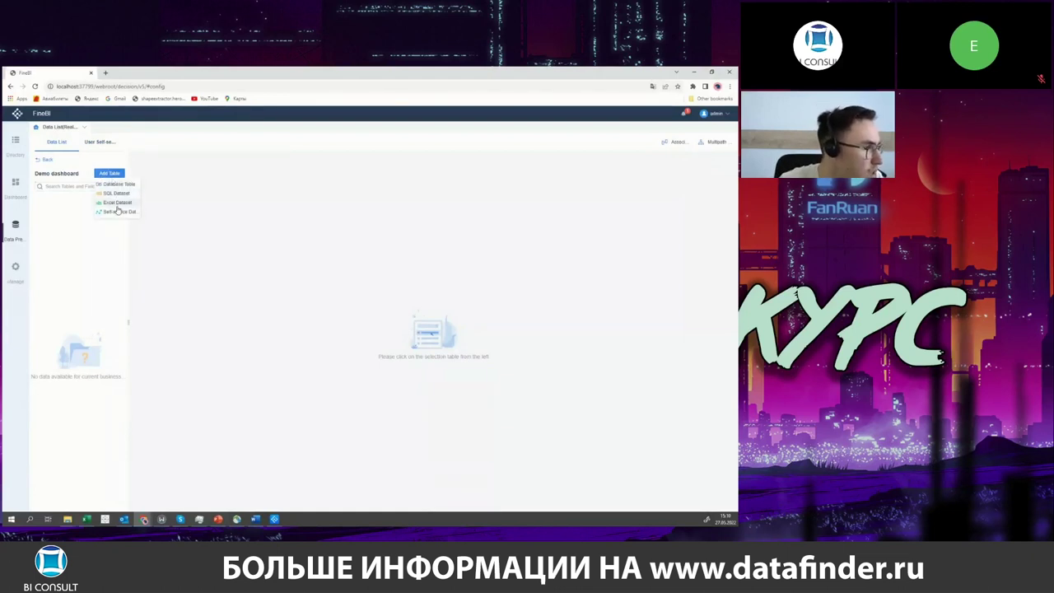
Start an Excel dataset by uploading the Sample - Superstore - RU file.
left_click(113, 203)
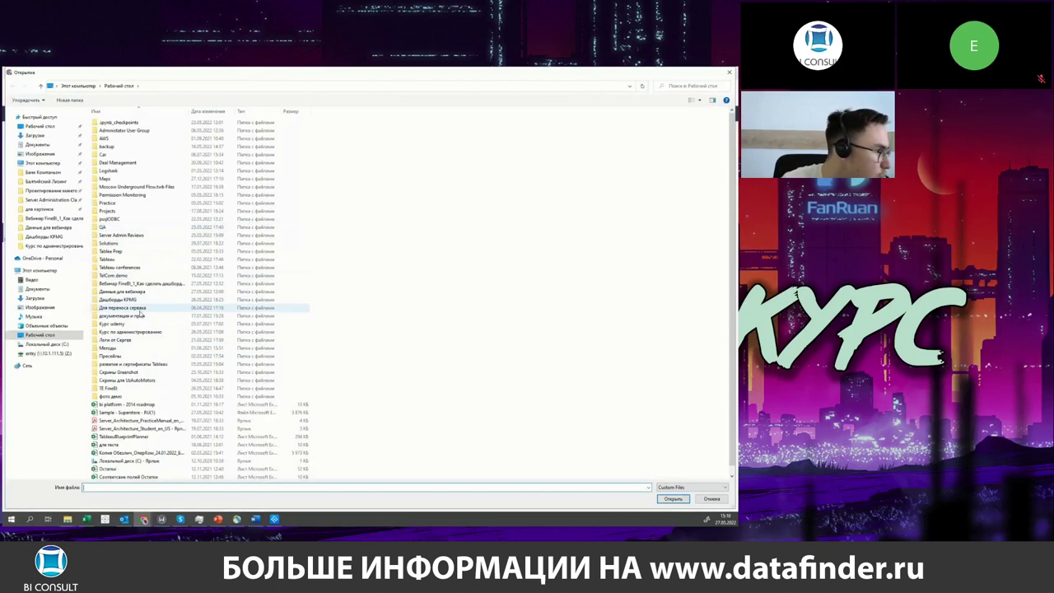
double_click(136, 293)
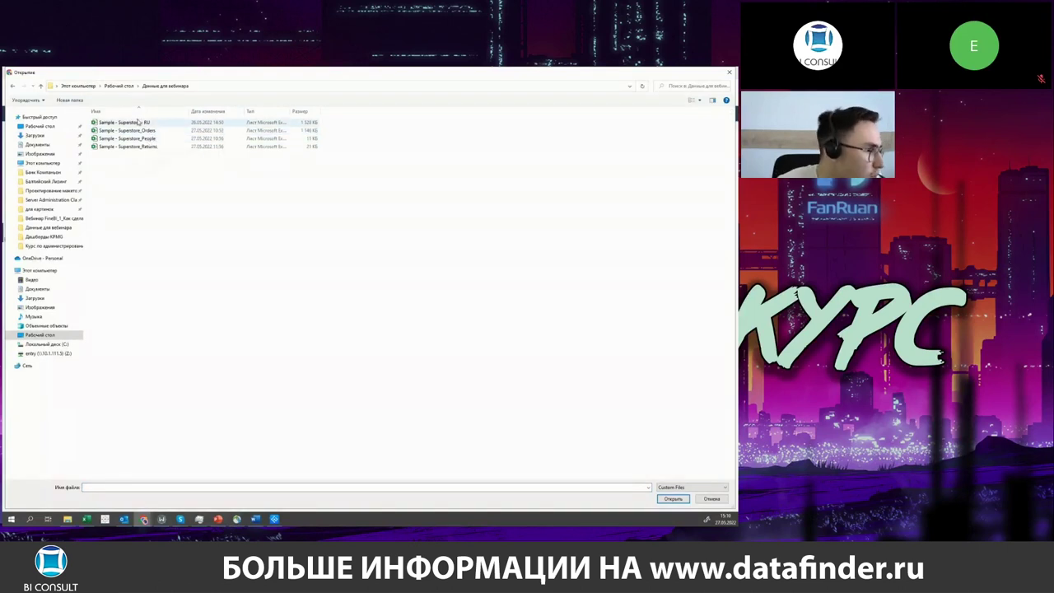
left_click(129, 124)
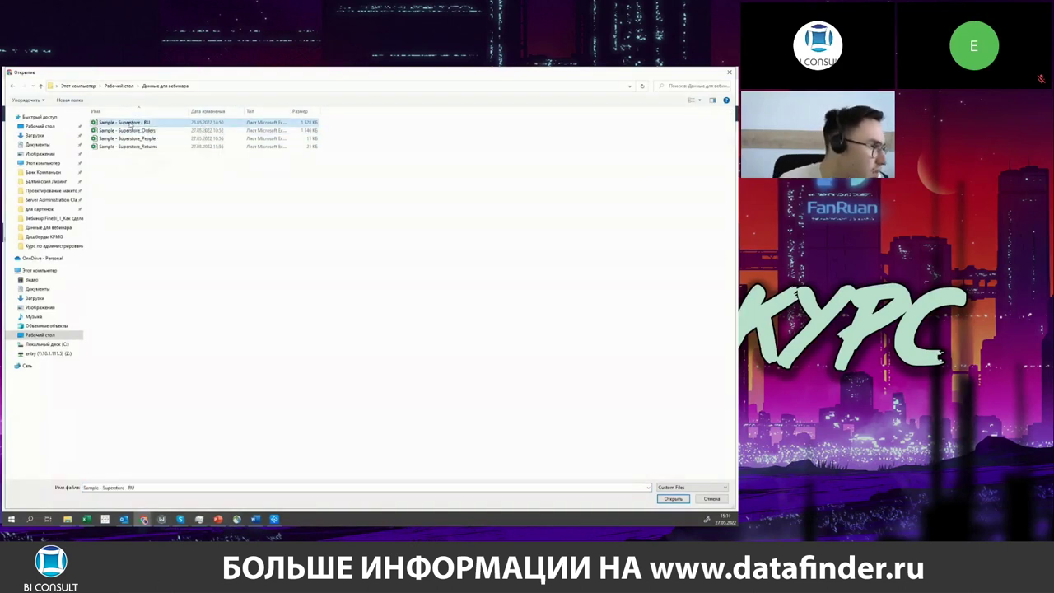
double_click(129, 124)
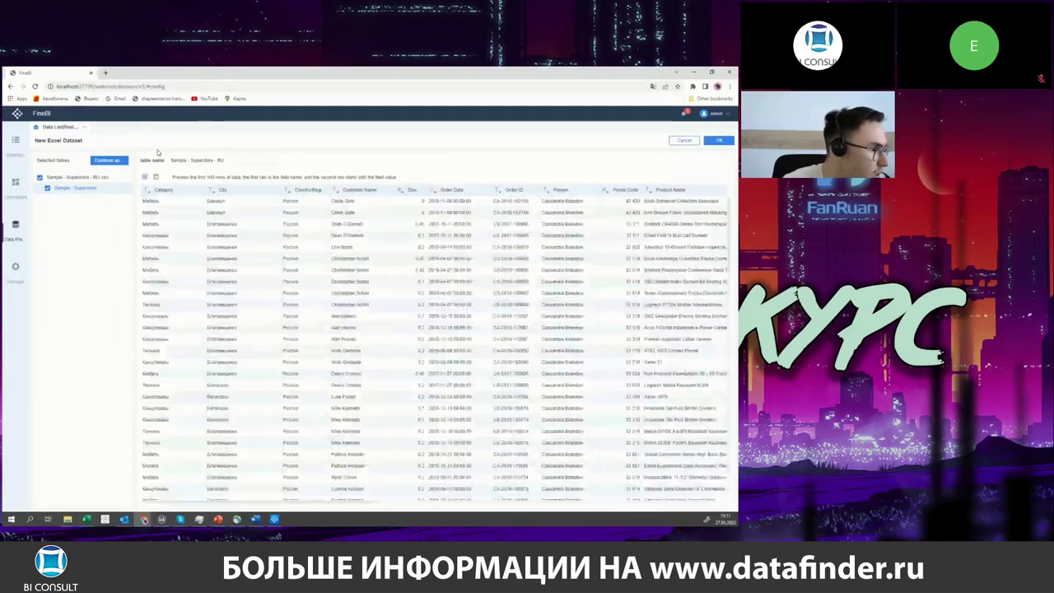
Add the Superstore_People and Superstore_Returns files to the same Excel dataset.
left_click(110, 161)
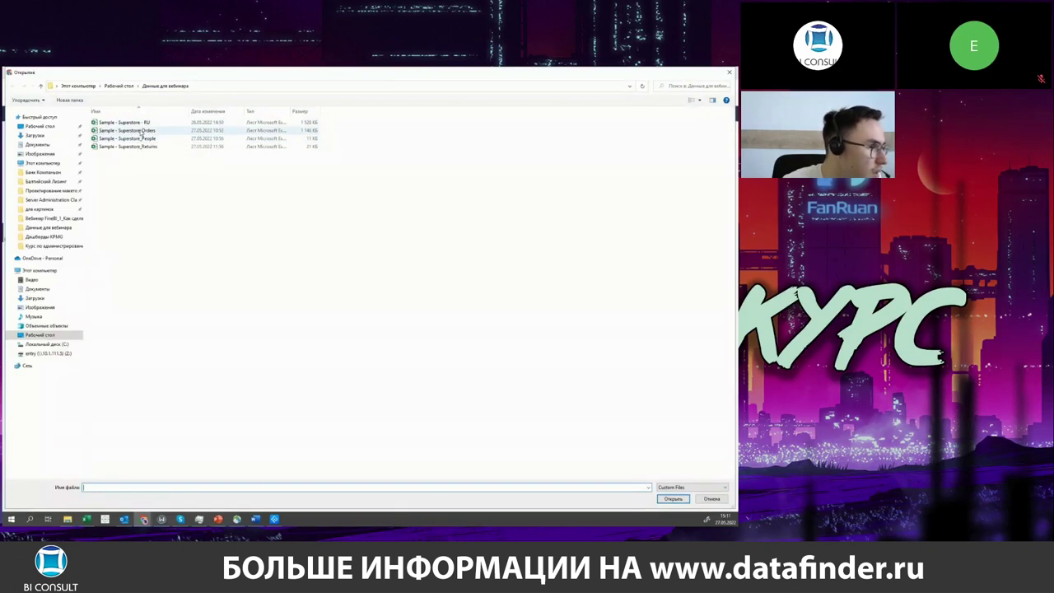
double_click(138, 138)
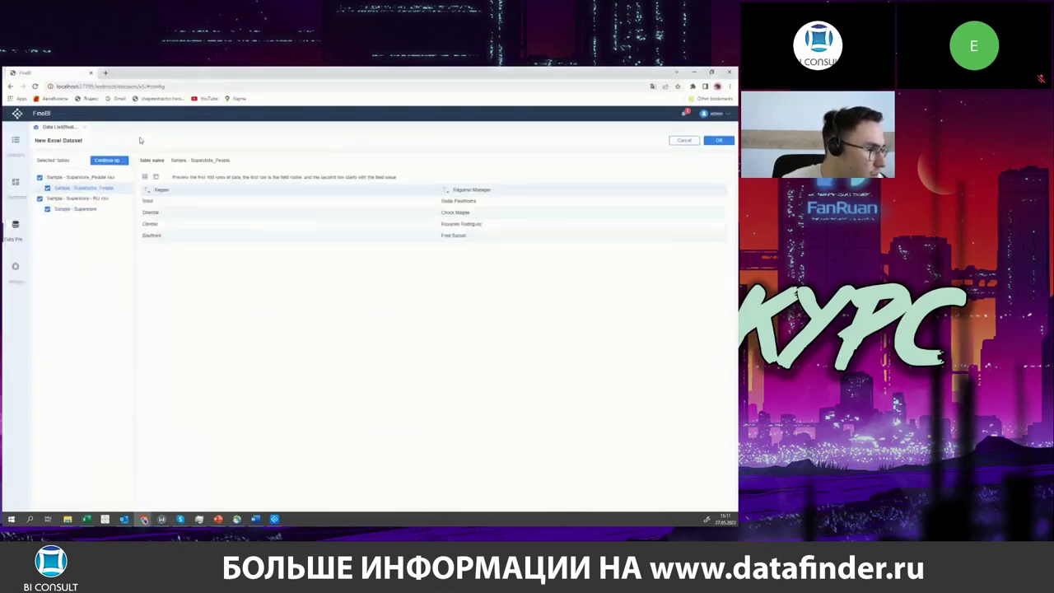
left_click(114, 161)
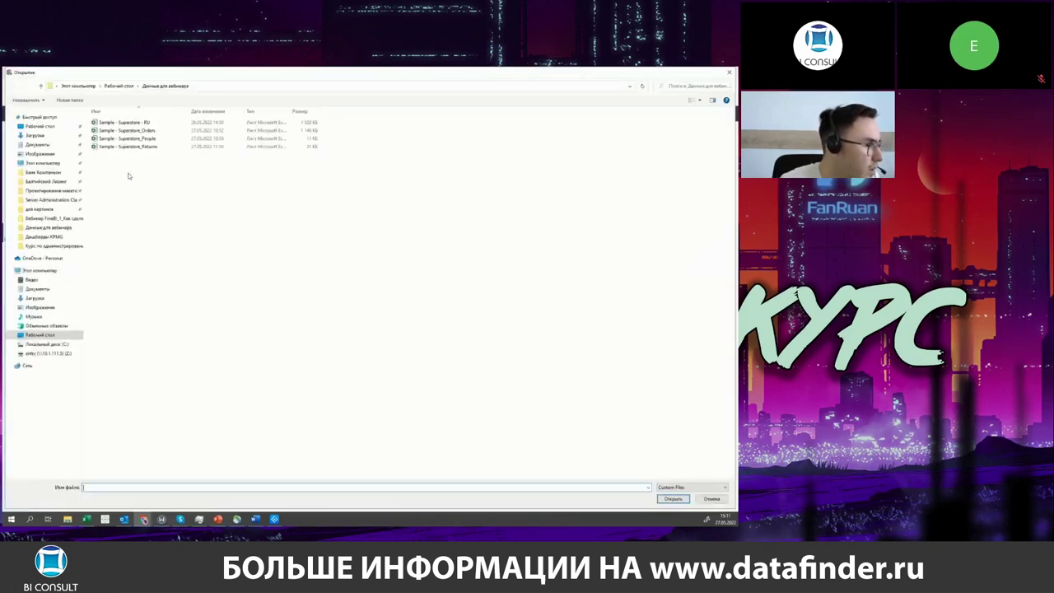
double_click(165, 147)
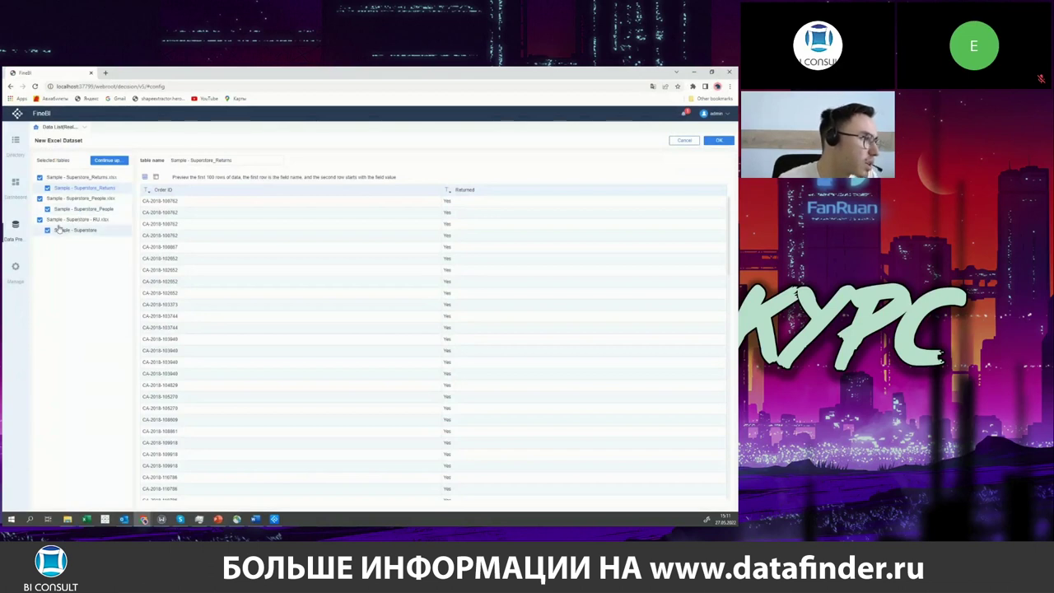
Rename the Returns table to Returns.
left_click(47, 230)
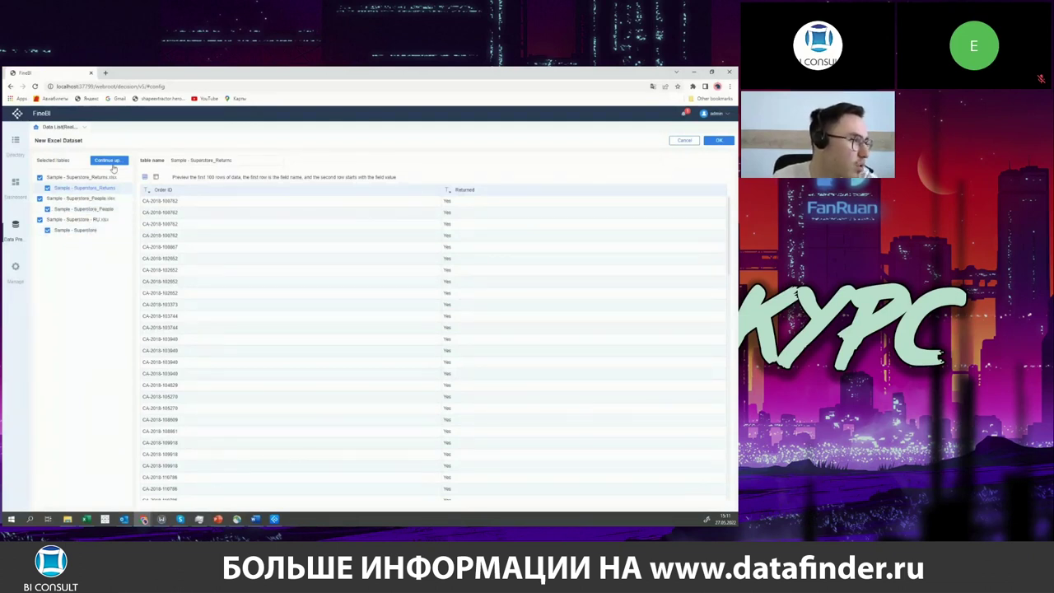
triple_click(236, 162)
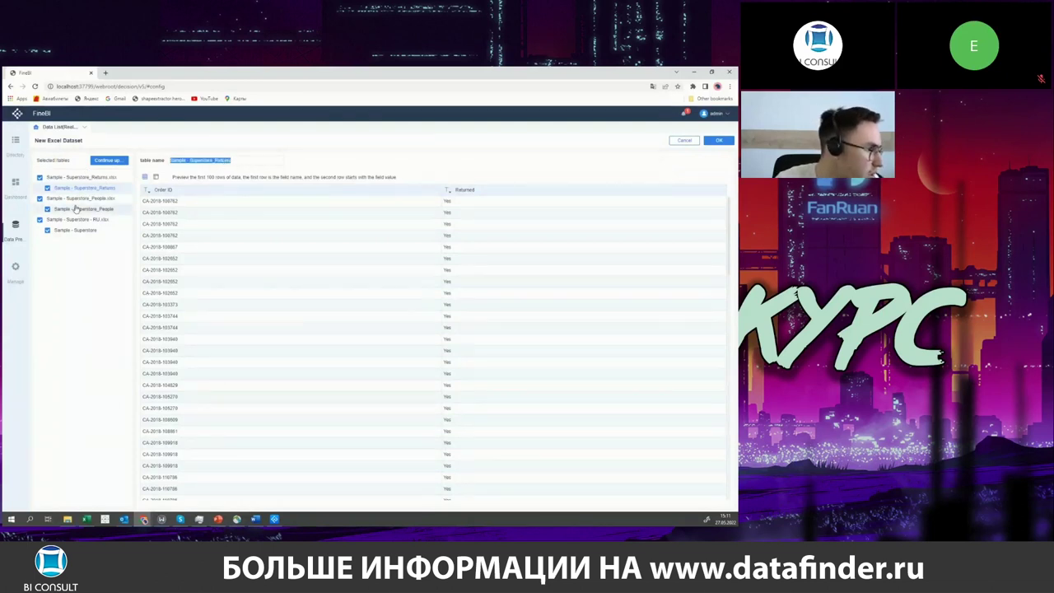
left_click(238, 163)
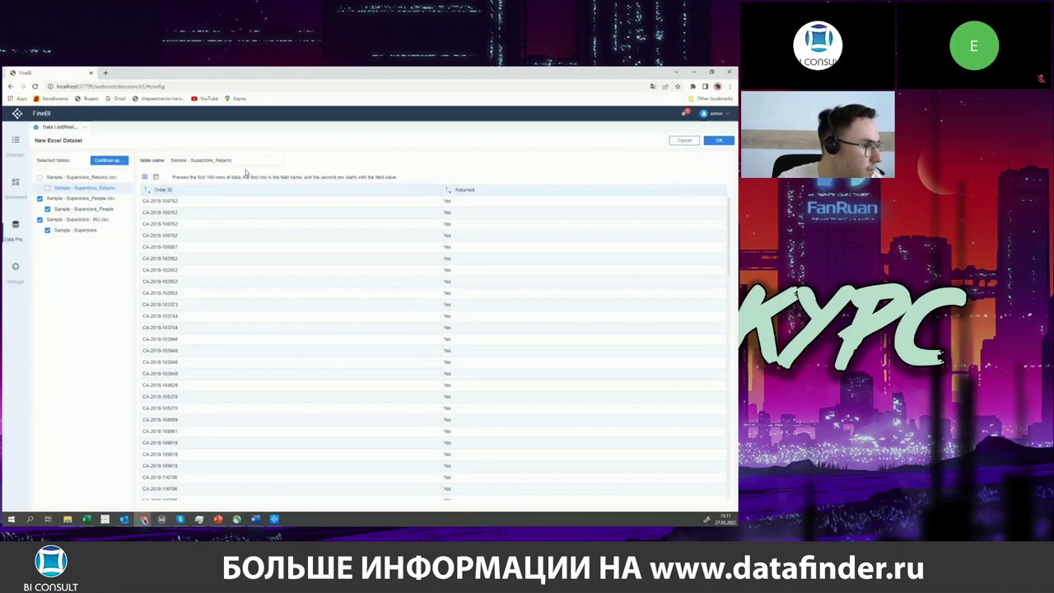
triple_click(227, 159)
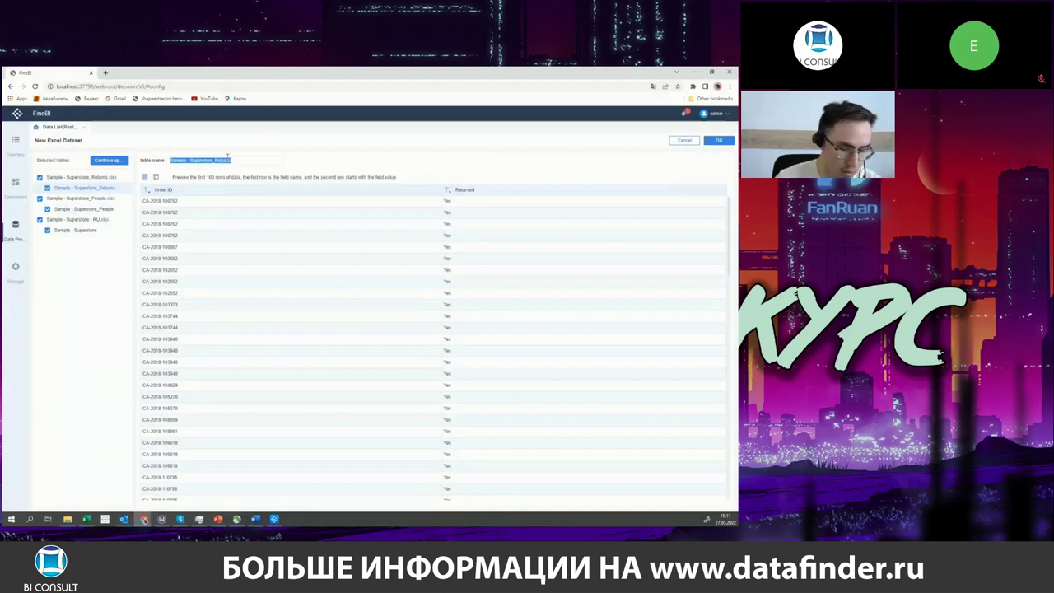
type("Ret")
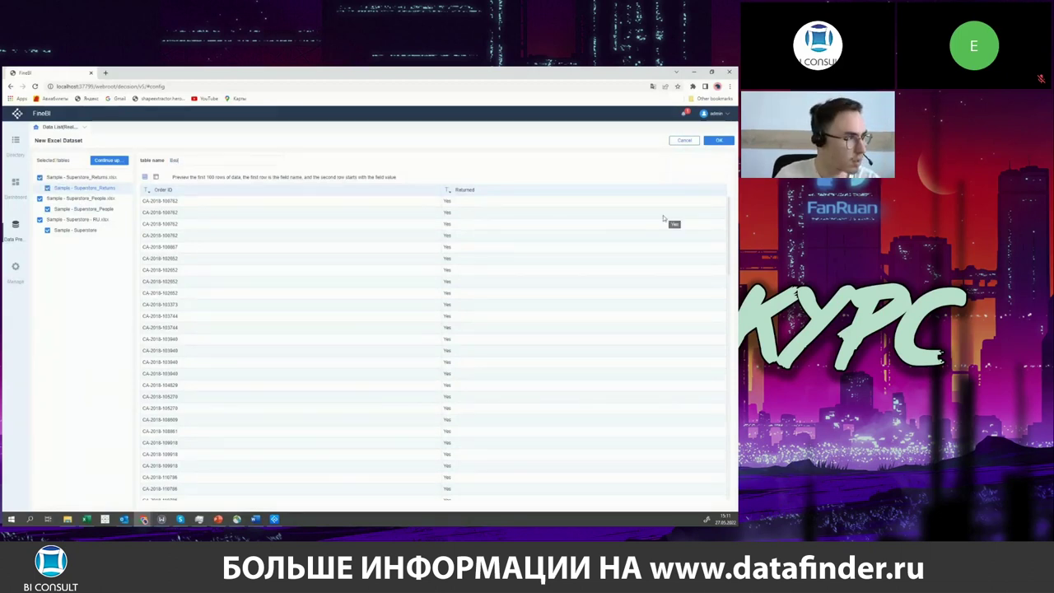
type("аты")
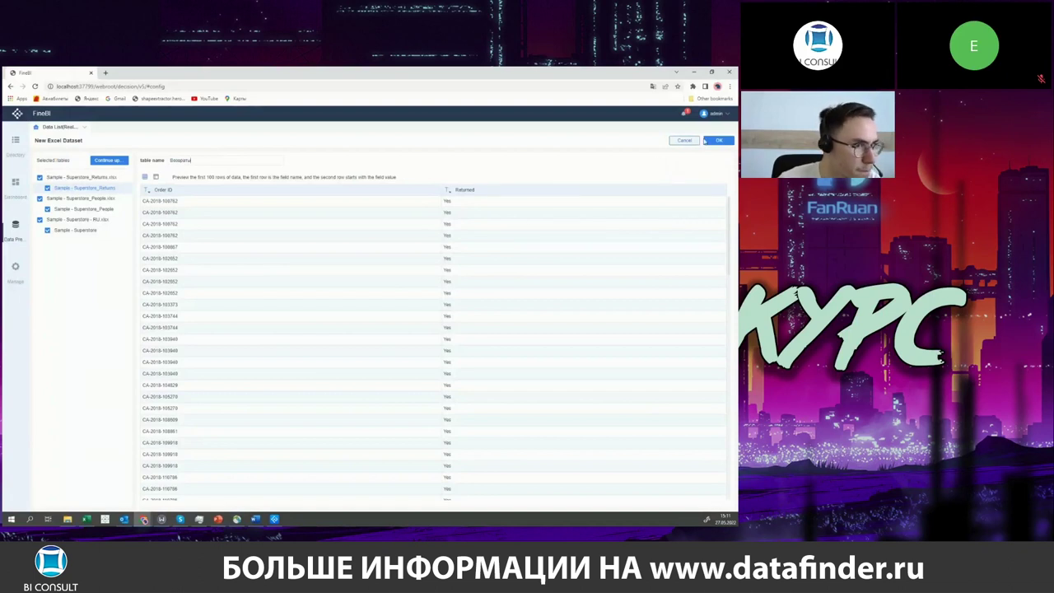
Rename the main Sample - Superstore table to Основные данные and save the dataset.
left_click(68, 220)
left_click(69, 220)
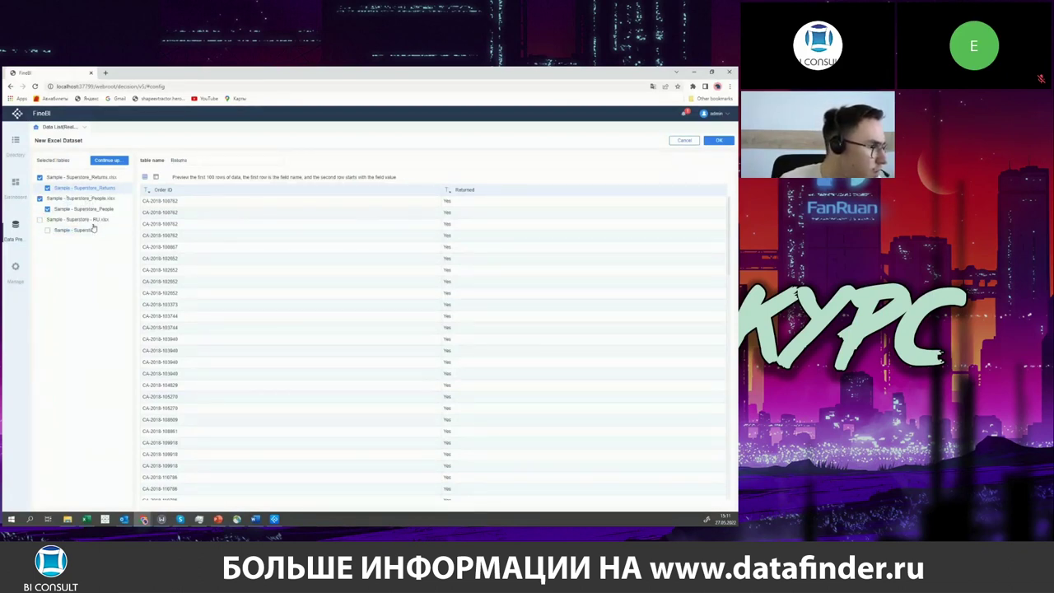
left_click(91, 231)
triple_click(205, 159)
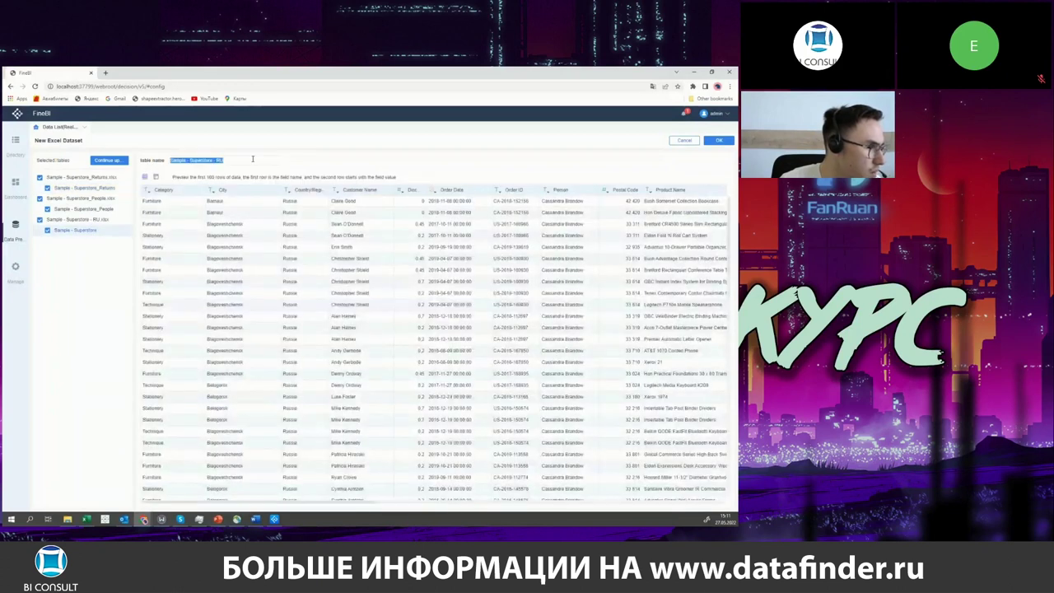
type("Основные данные")
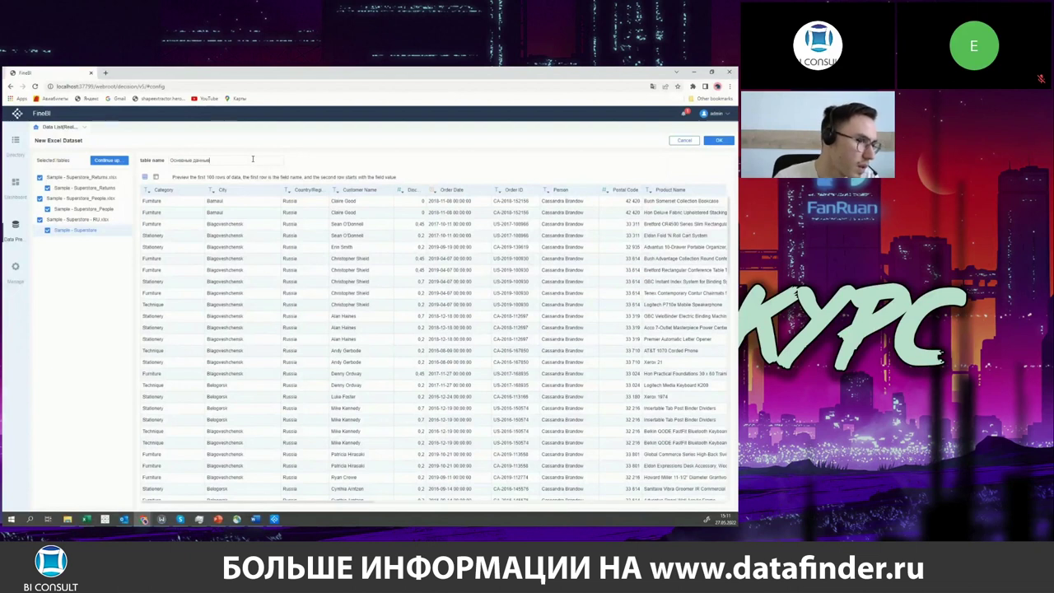
left_click(715, 141)
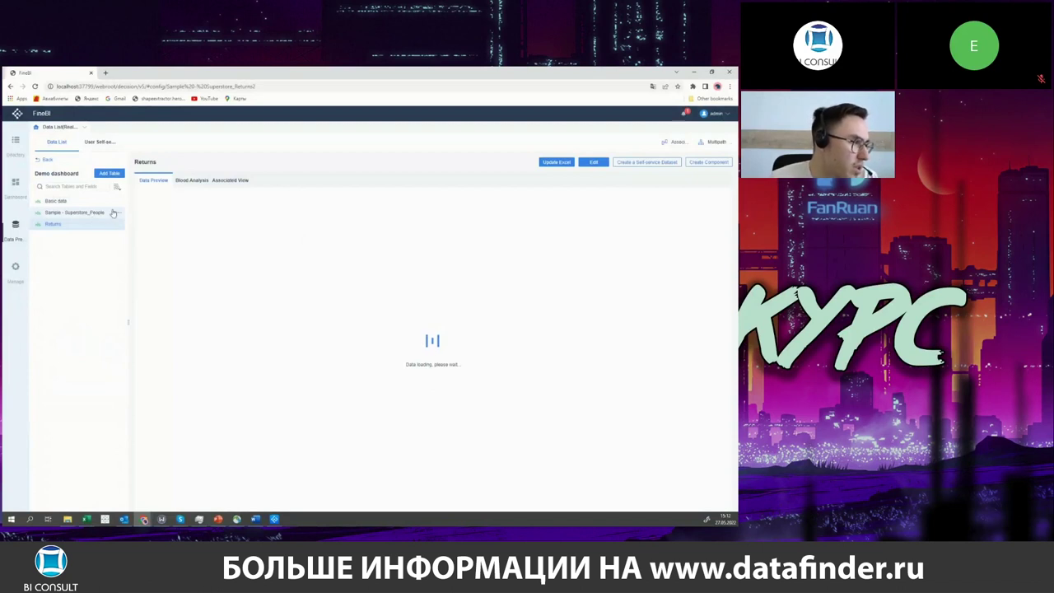
Preview Sample - Superstore_People and set browser translation back to the original Russian.
left_click(94, 216)
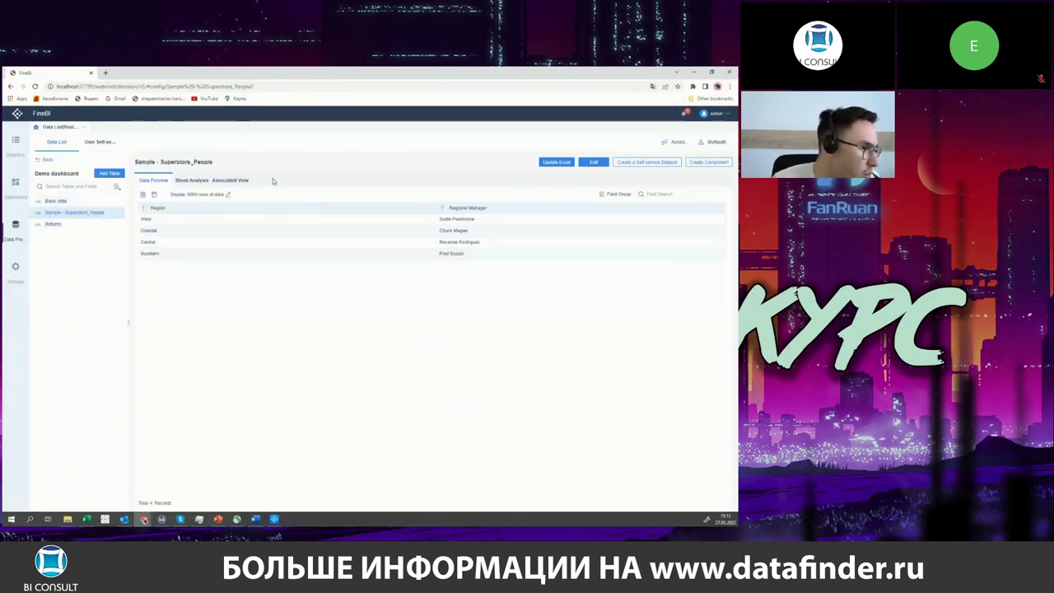
right_click(336, 152)
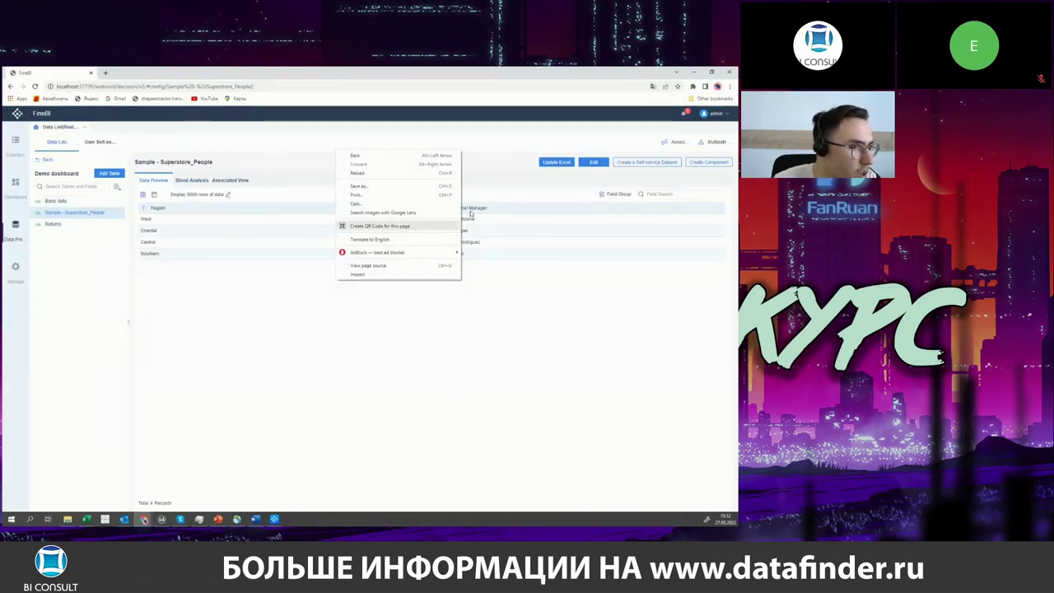
left_click(650, 91)
left_click(598, 102)
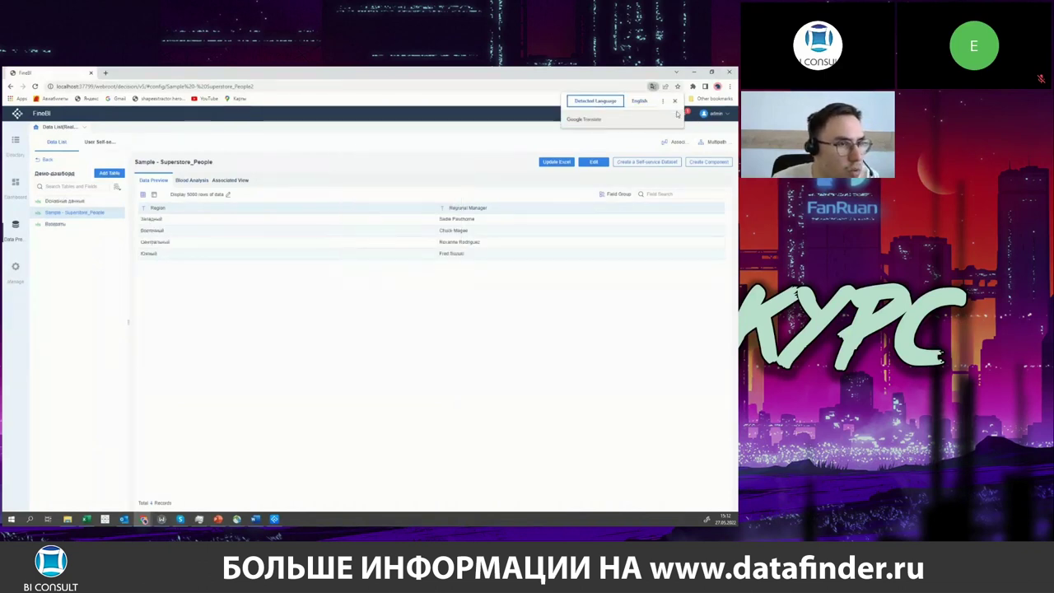
left_click(663, 101)
left_click(677, 107)
left_click(676, 104)
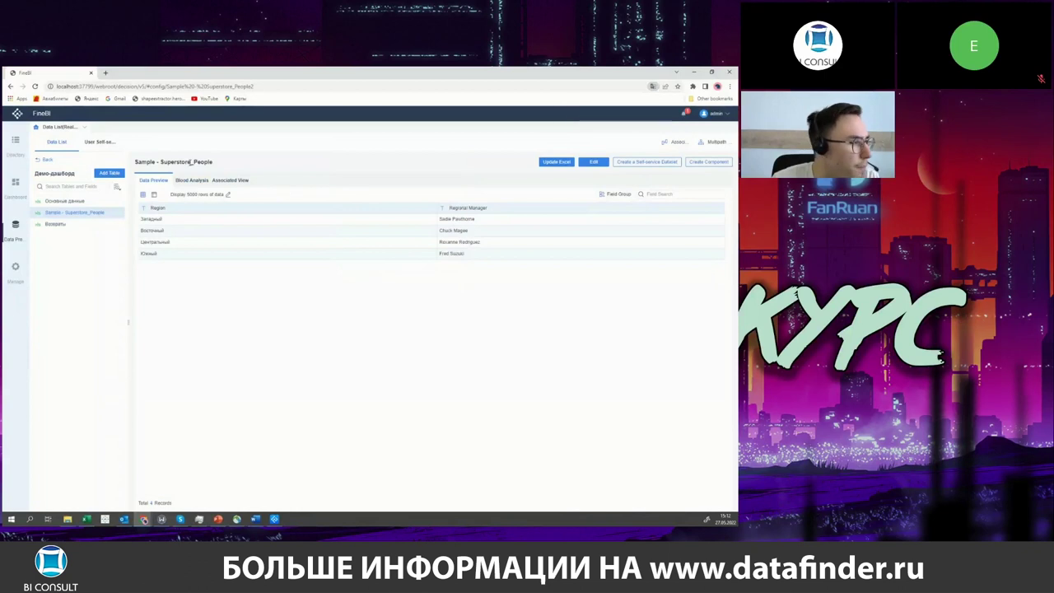
Open Основные данные, scroll across all its columns, and switch to its field list view.
left_click(82, 202)
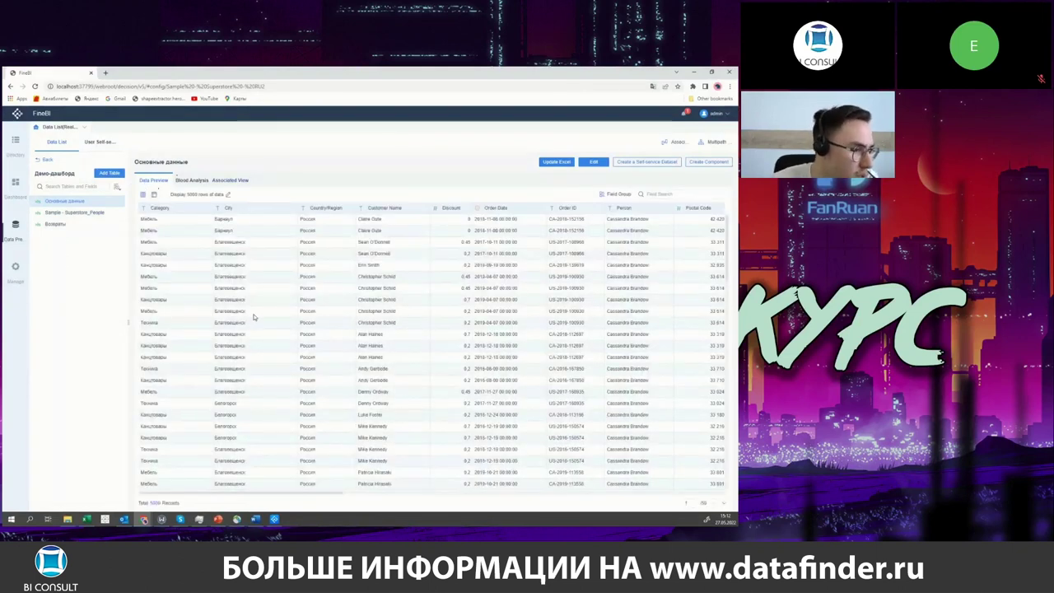
scroll(255, 317, "right", 5)
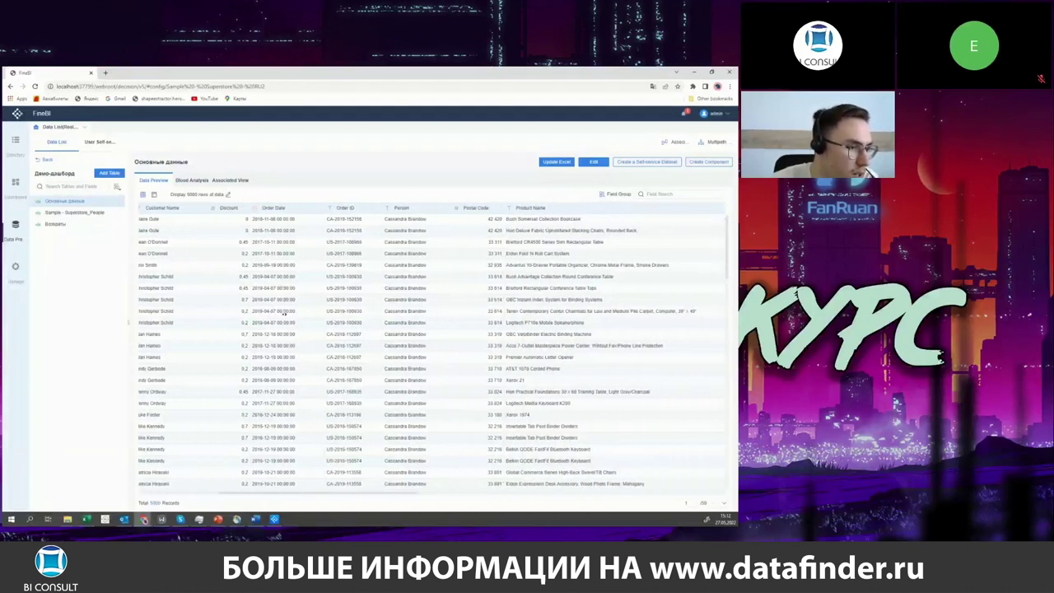
scroll(282, 314, "right", 2)
scroll(283, 314, "right", 2)
scroll(282, 314, "right", 2)
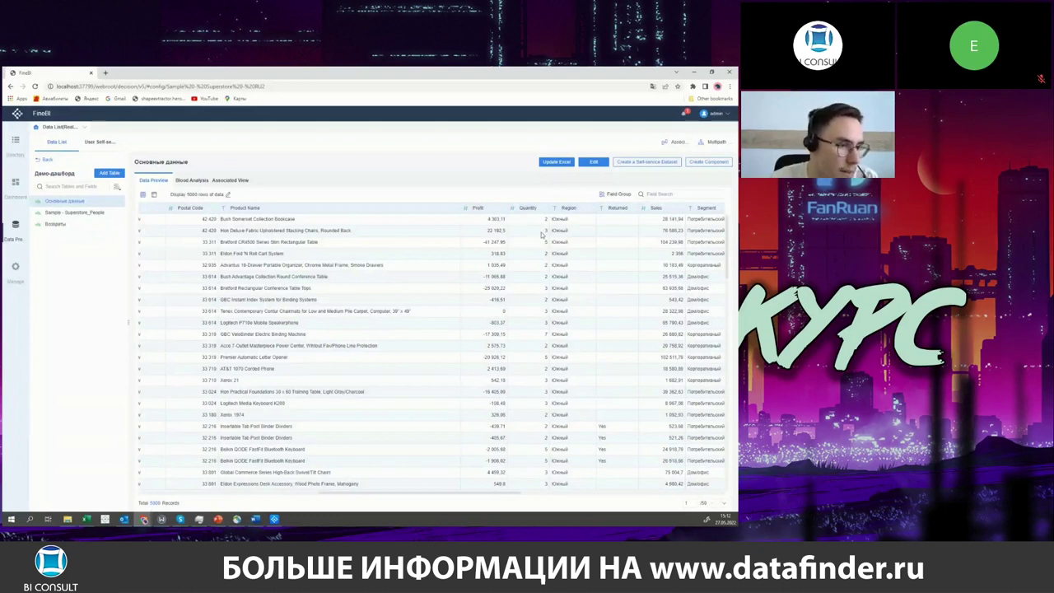
scroll(568, 216, "right", 3)
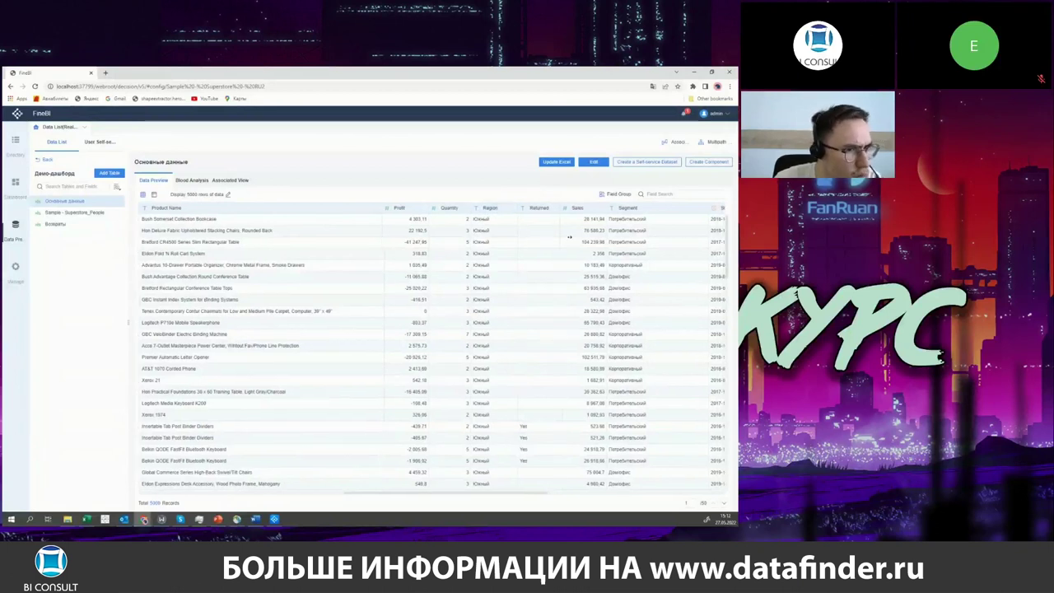
scroll(548, 218, "right", 4)
scroll(560, 215, "right", 2)
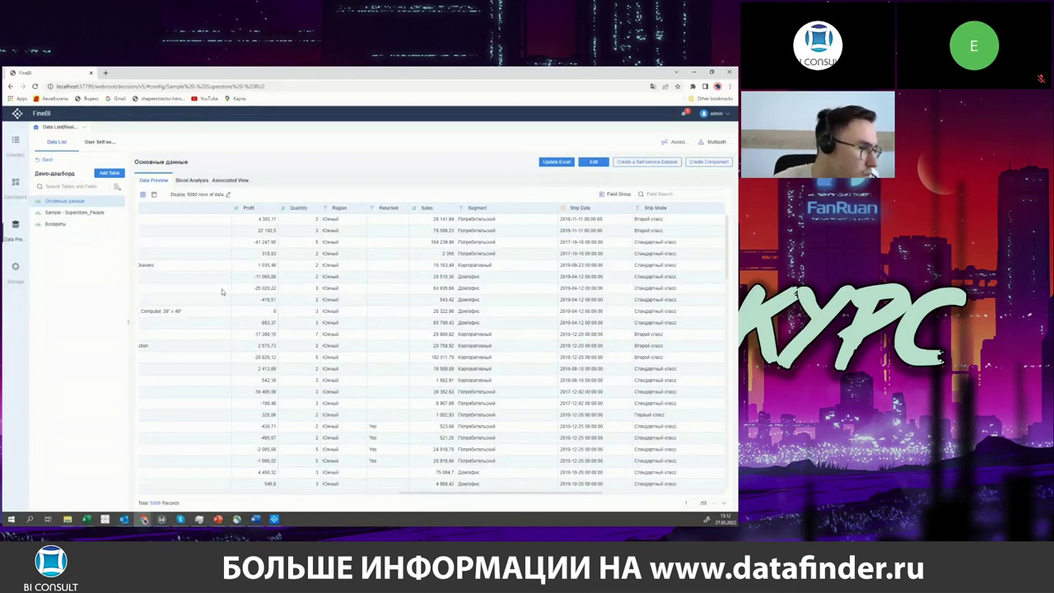
scroll(454, 323, "right", 5)
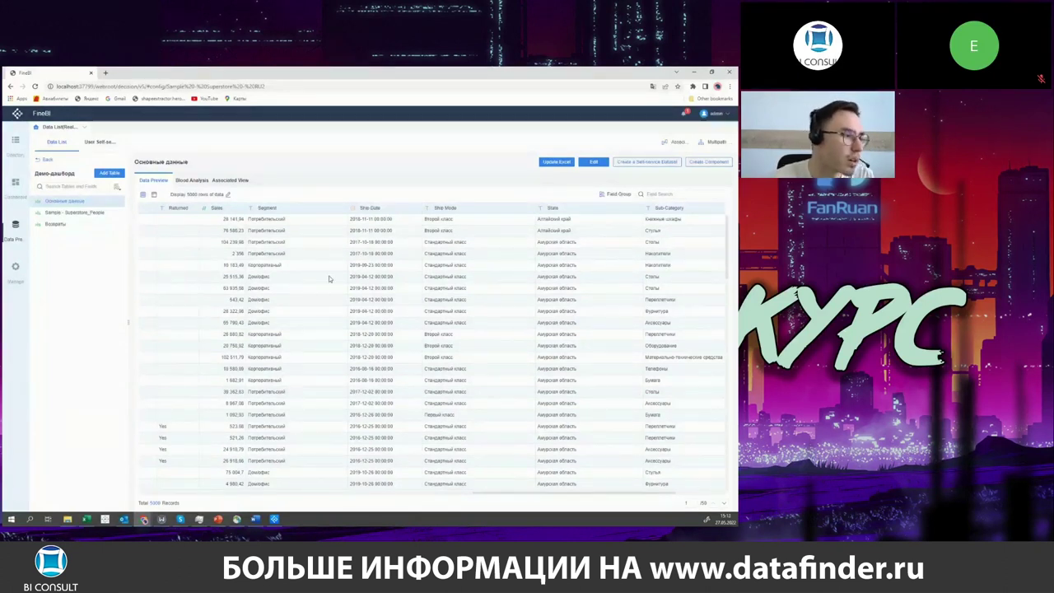
scroll(226, 282, "left", 5)
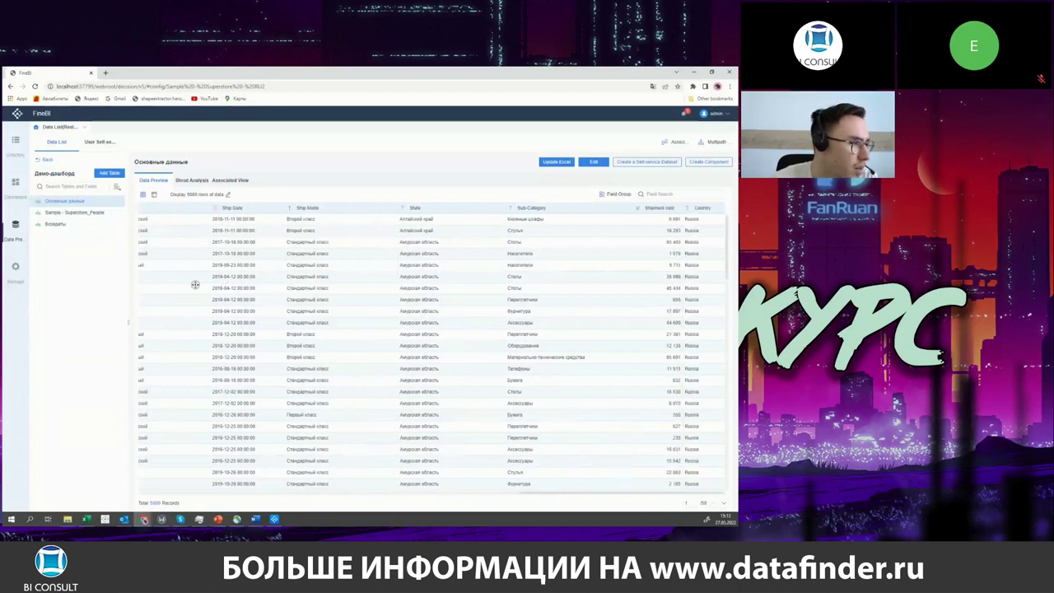
left_click(153, 195)
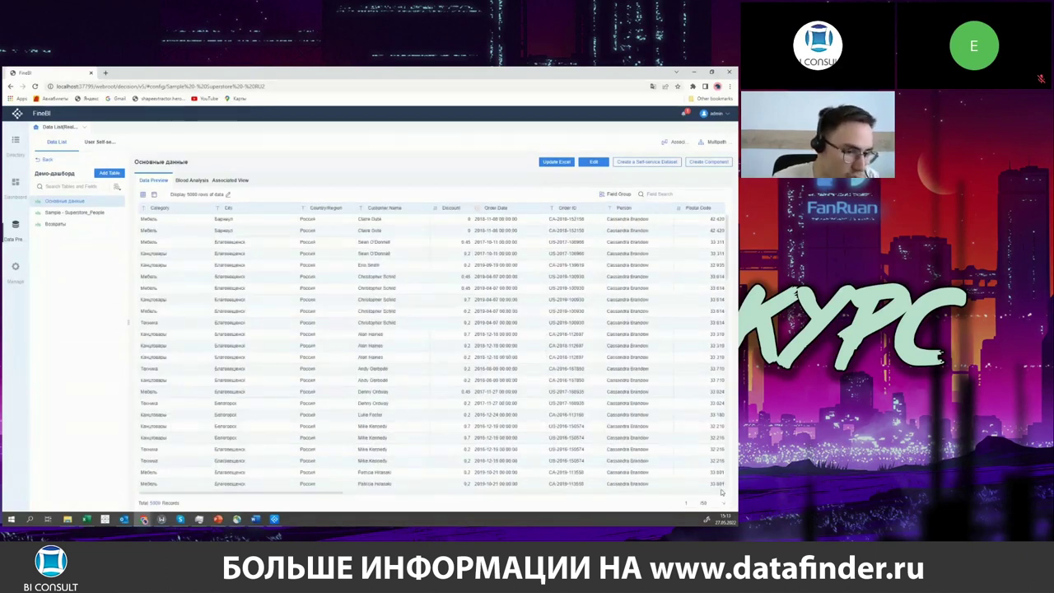
scroll(657, 291, "down", 1)
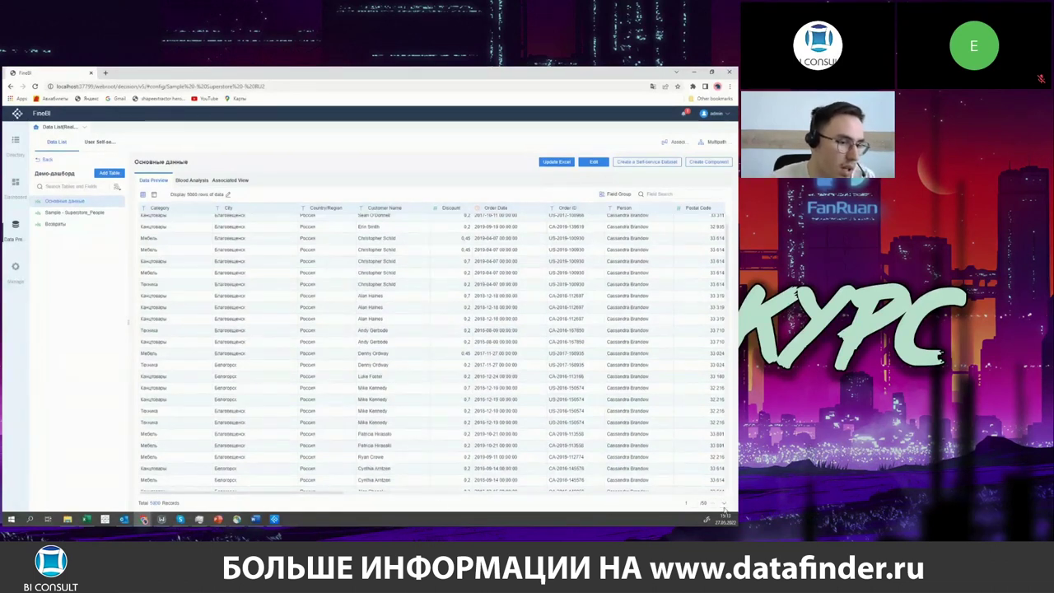
left_click(154, 195)
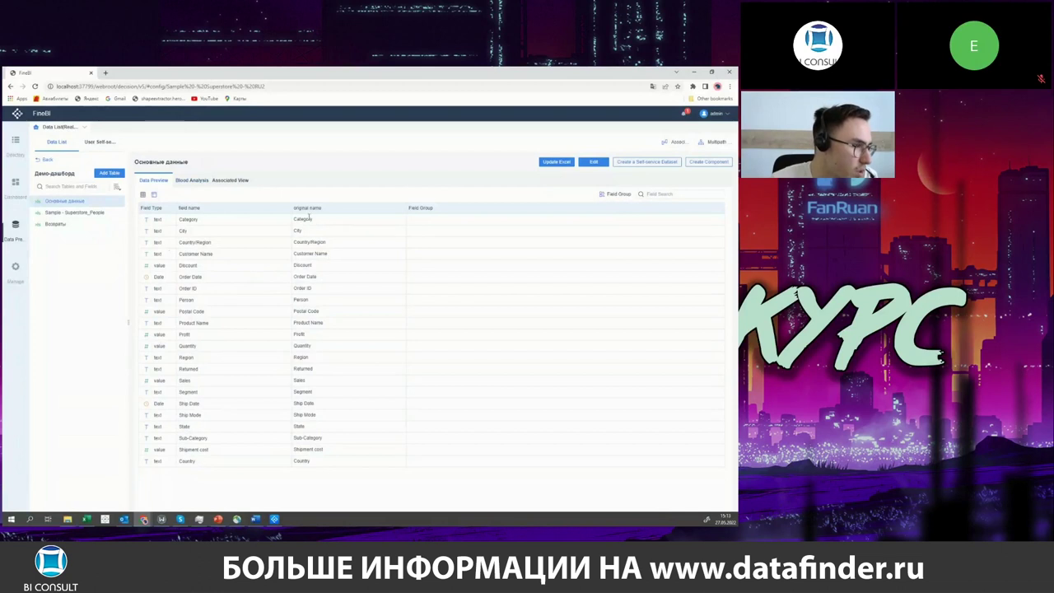
Rename Category, City, Customer Name, Discount, Order Date to Категория, Город, Покупатели, Скидка, Дата.
double_click(198, 219)
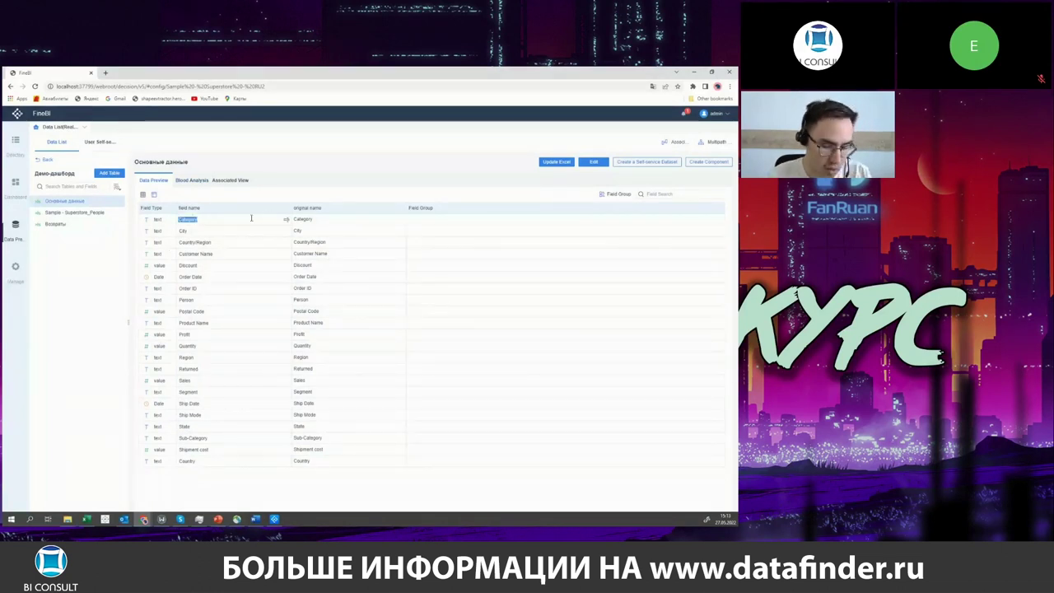
type("Категория")
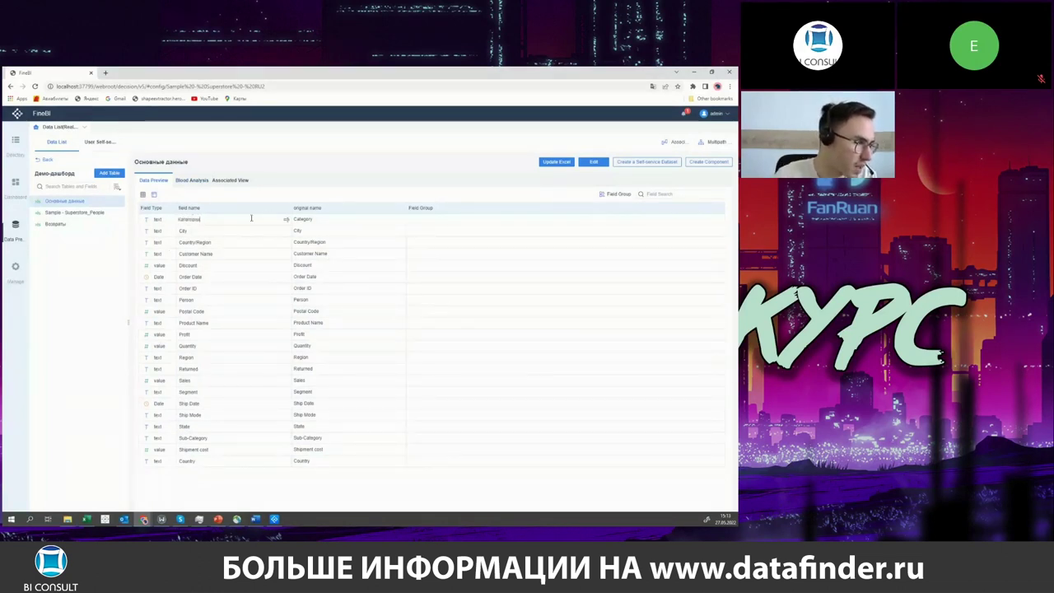
double_click(241, 230)
type("Город")
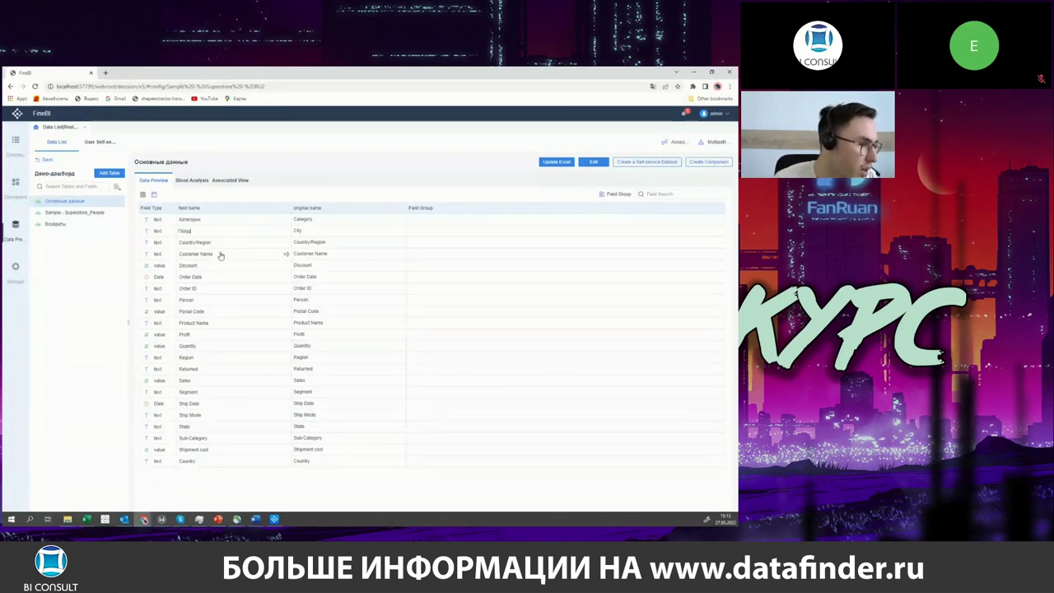
double_click(220, 255)
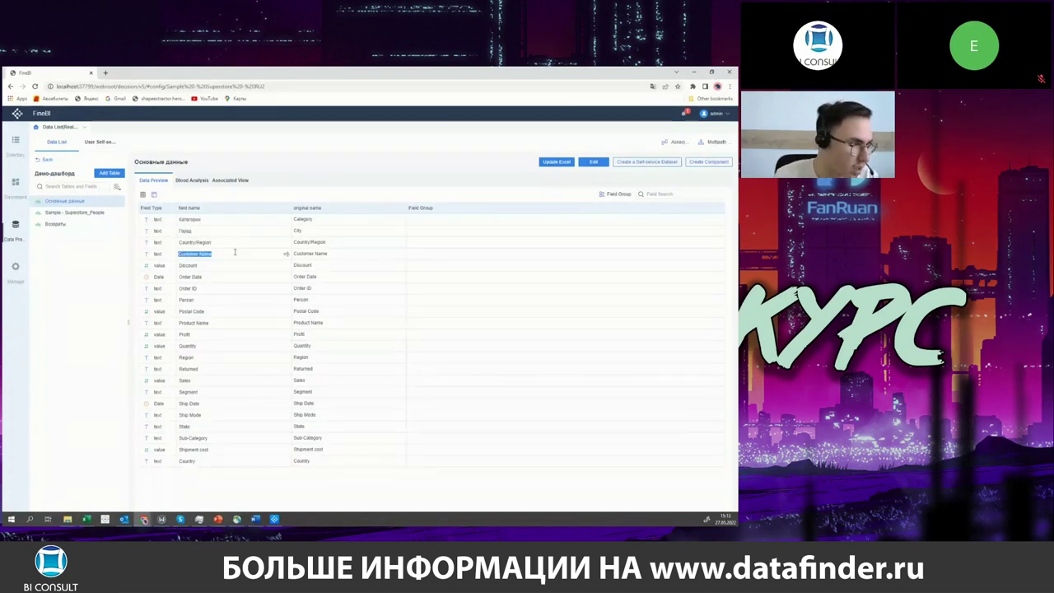
type("П")
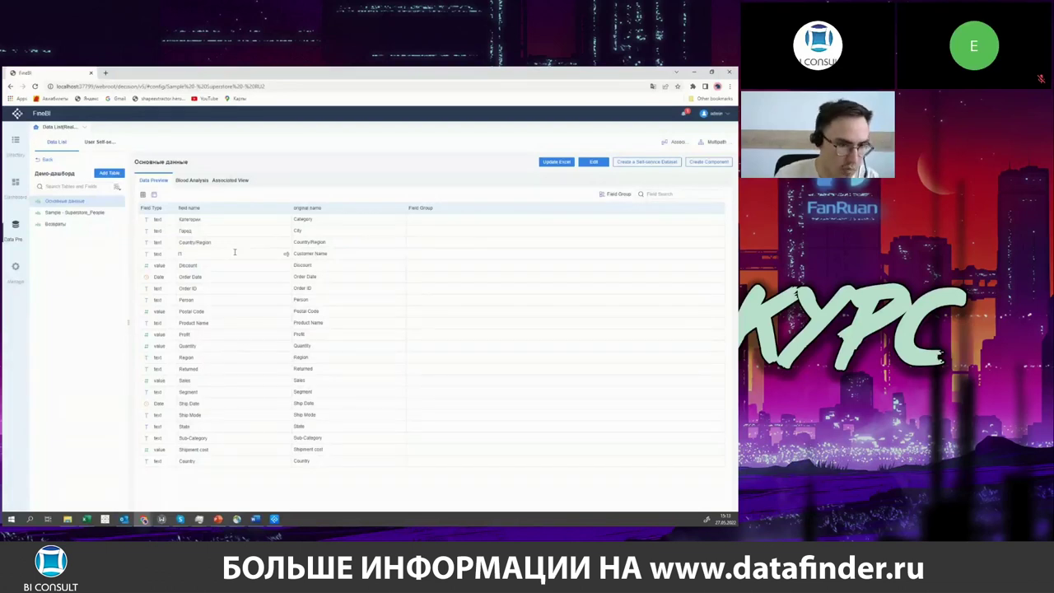
key("BackSpace")
type("По")
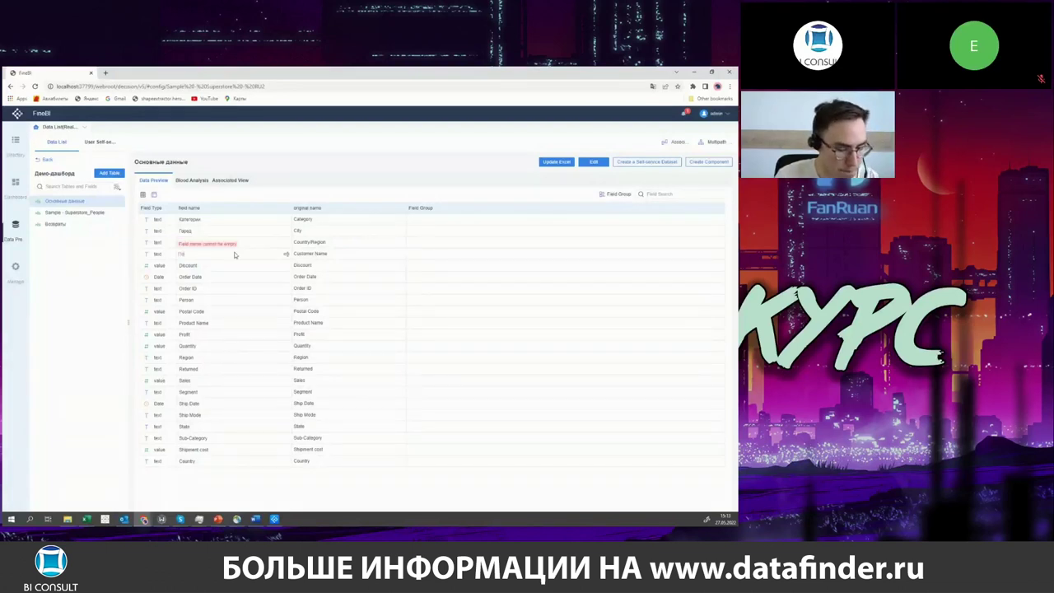
type("купатели")
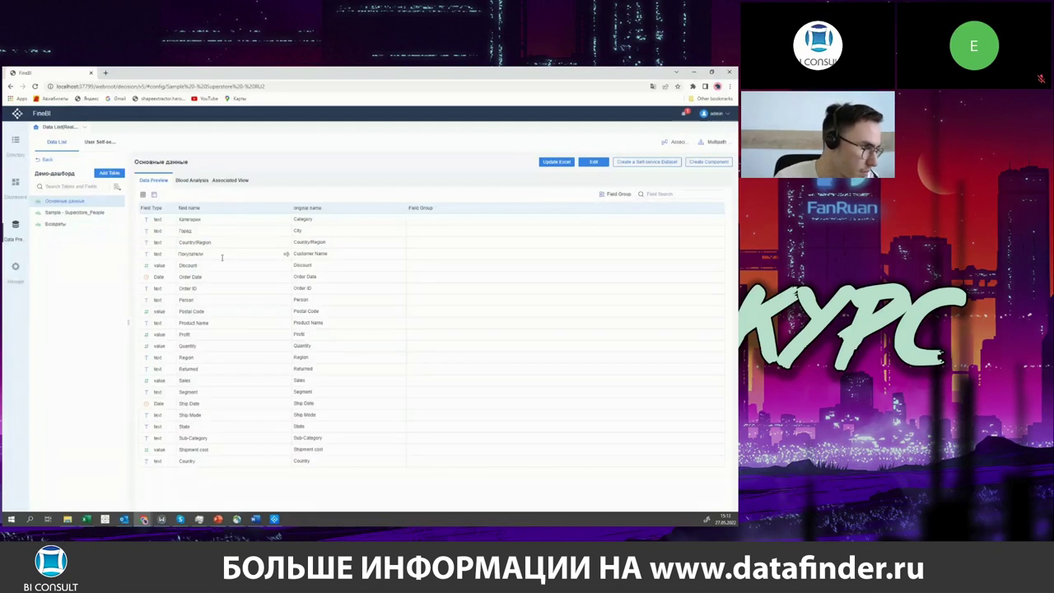
left_click(208, 267)
type("Скидк")
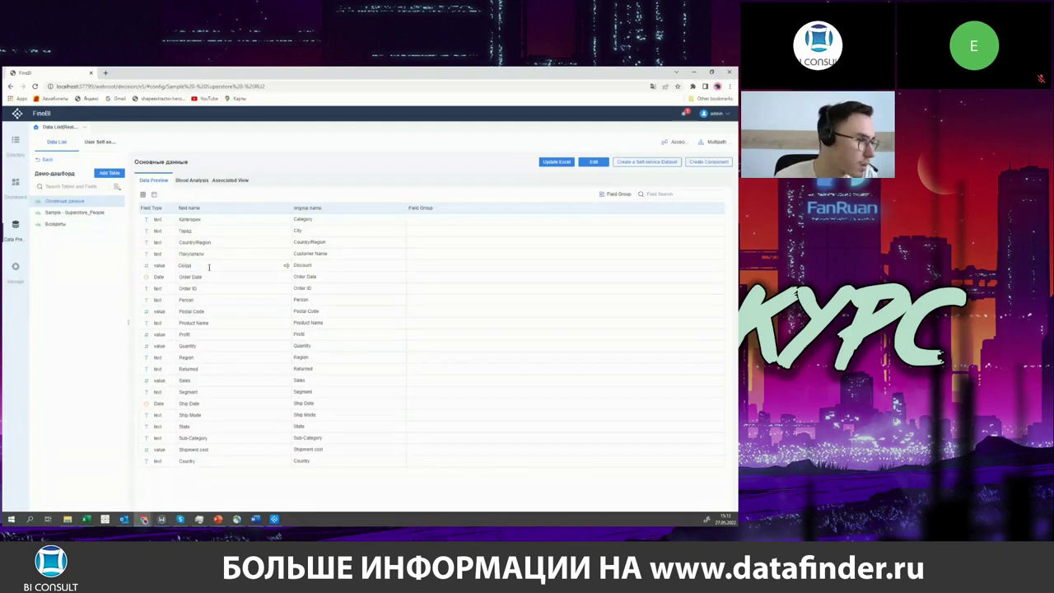
type("а")
left_click(213, 277)
type("Дата")
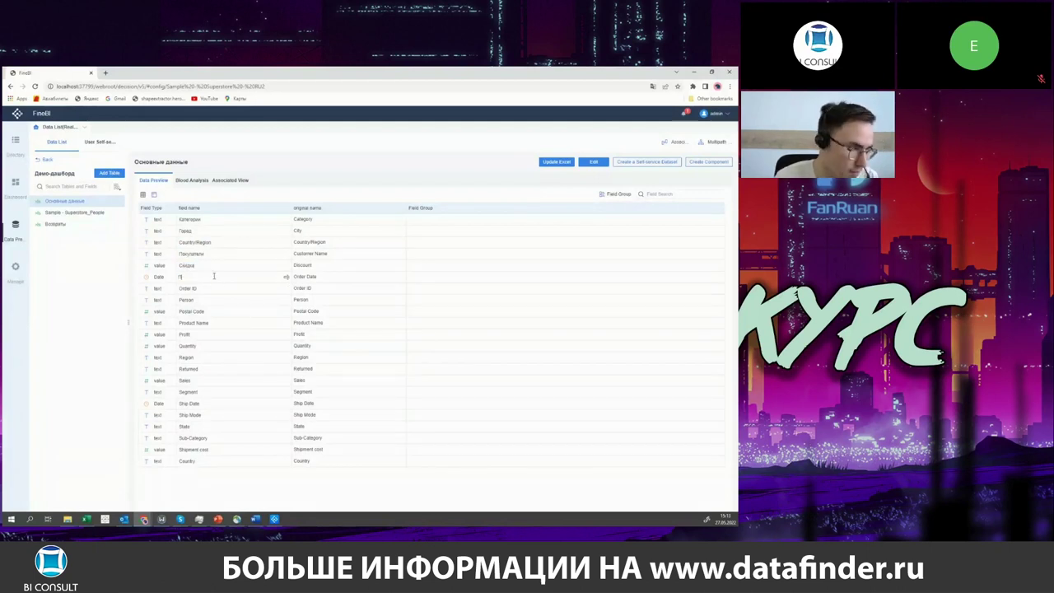
key("Return")
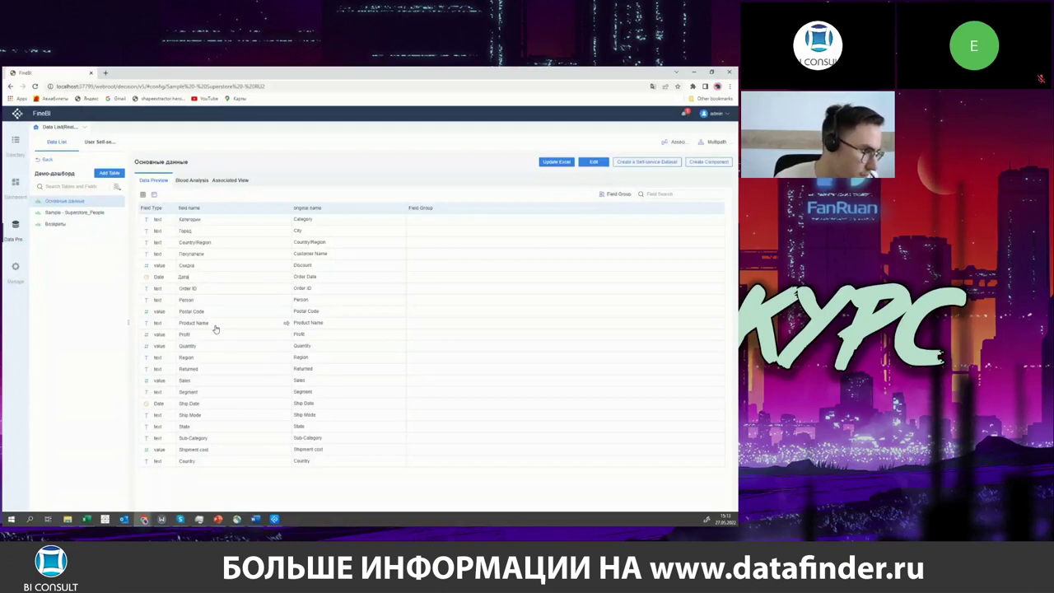
Rename Product Name, Quantity, Region, Sales and State to Russian names like Количество, Продажи, Субъекты.
left_click(216, 323)
type("Прод")
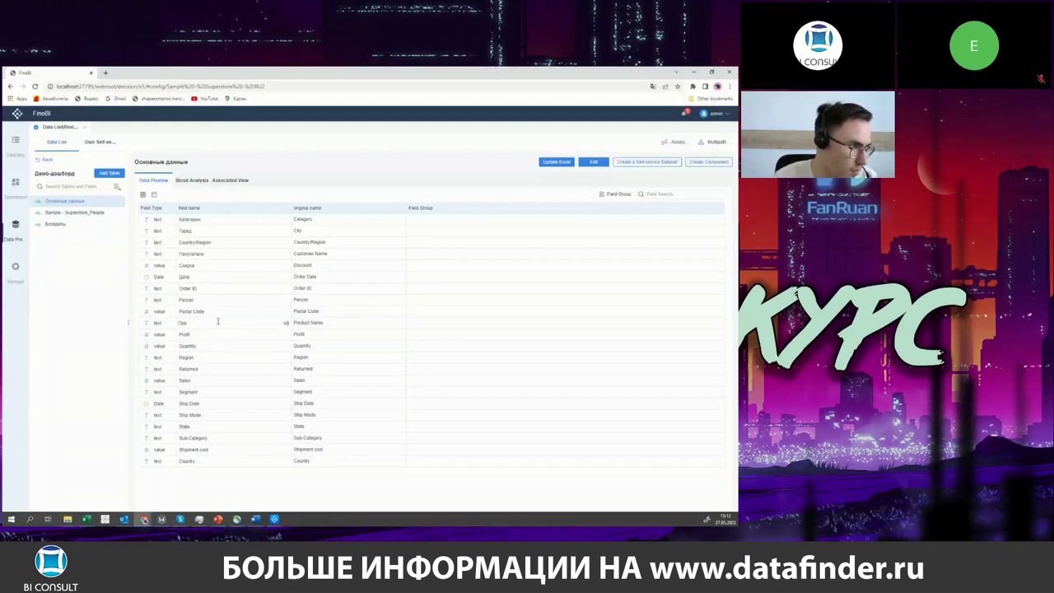
type("укт")
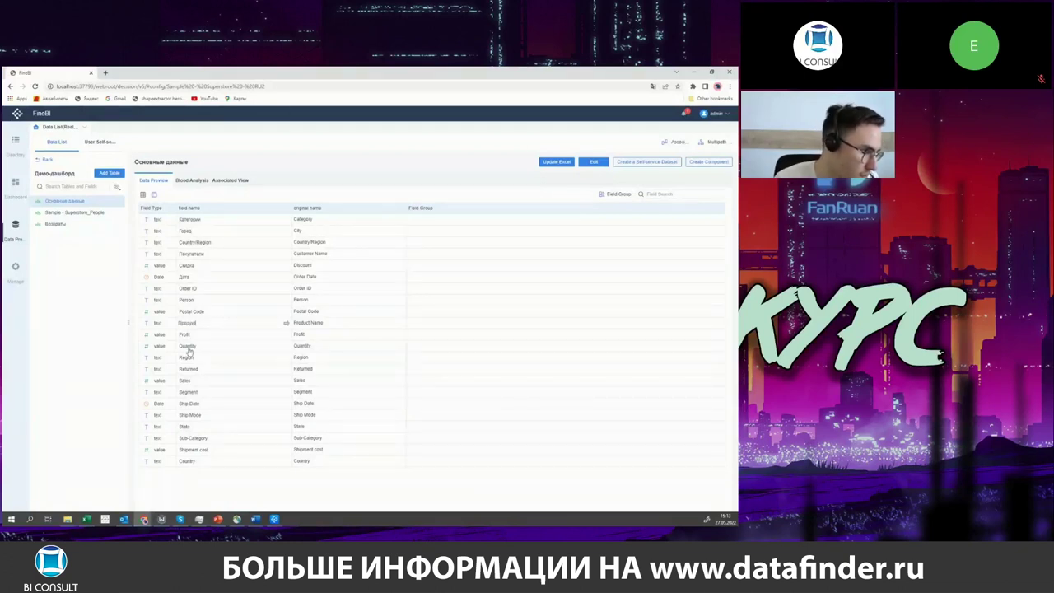
left_click(209, 333)
type("Прибыль")
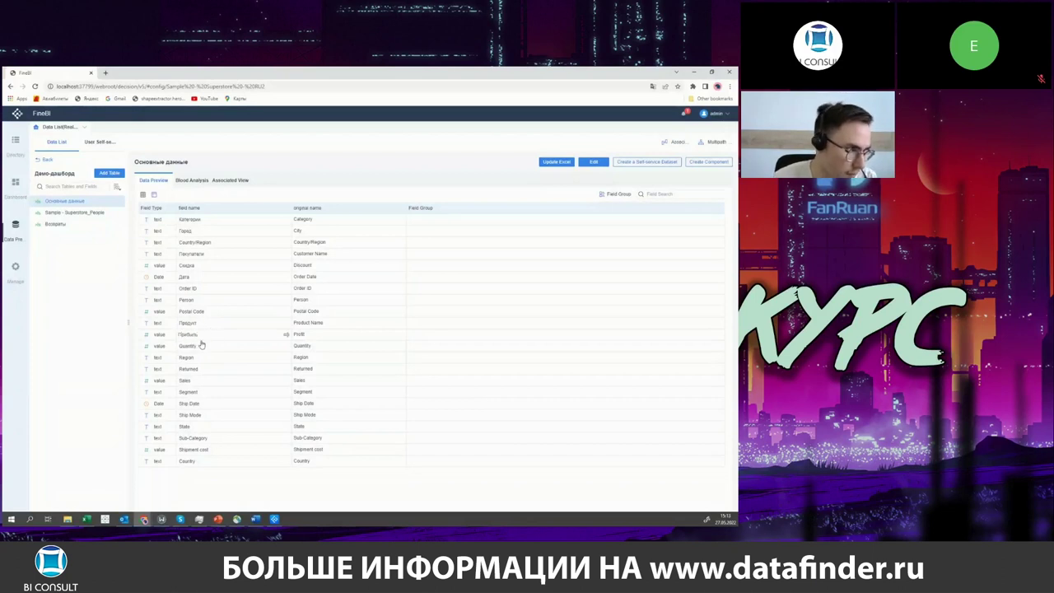
left_click(201, 345)
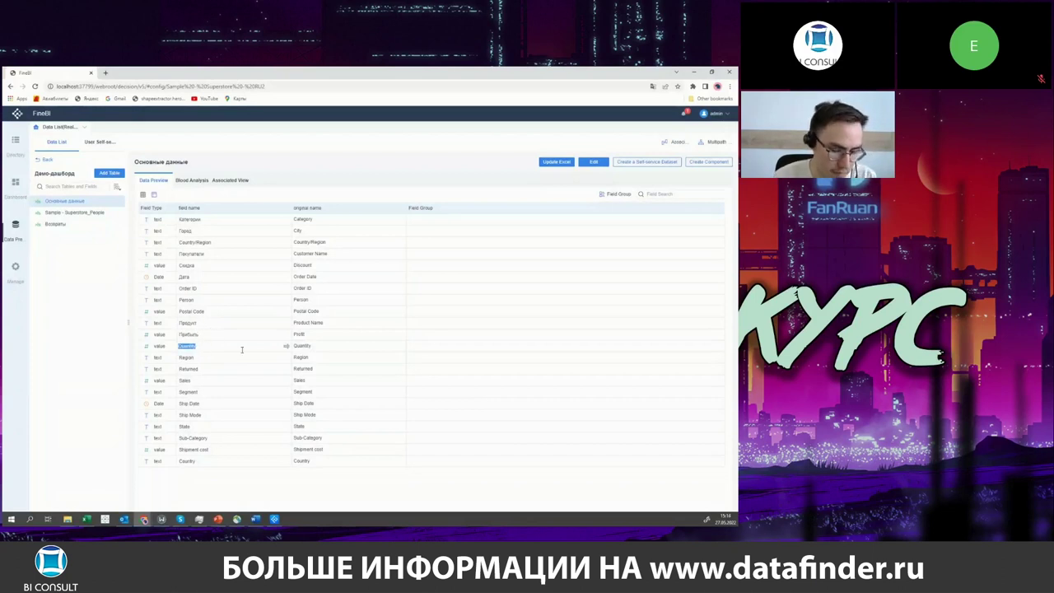
type("Количество")
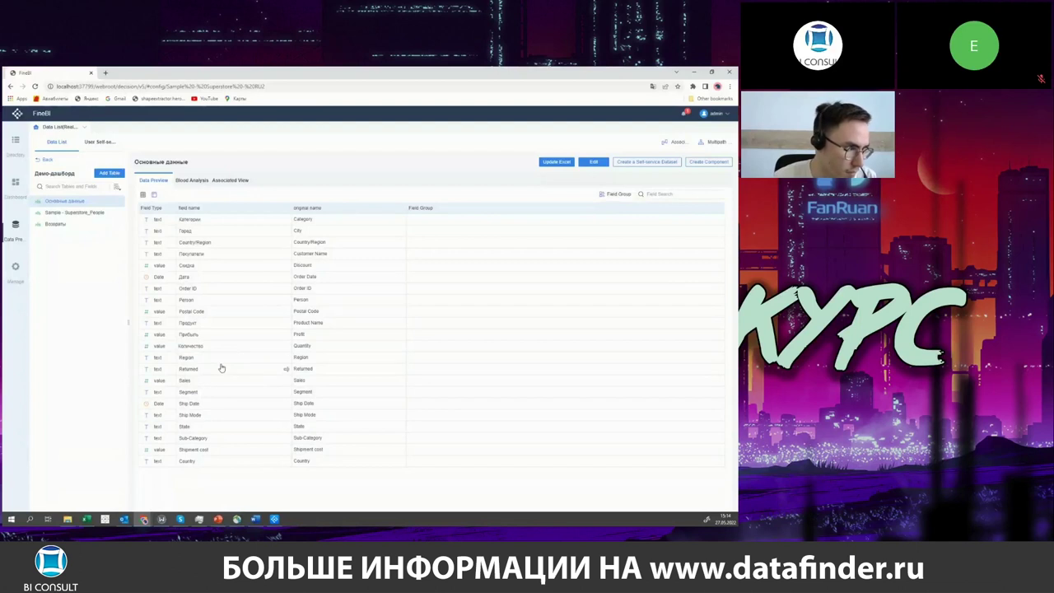
left_click(217, 356)
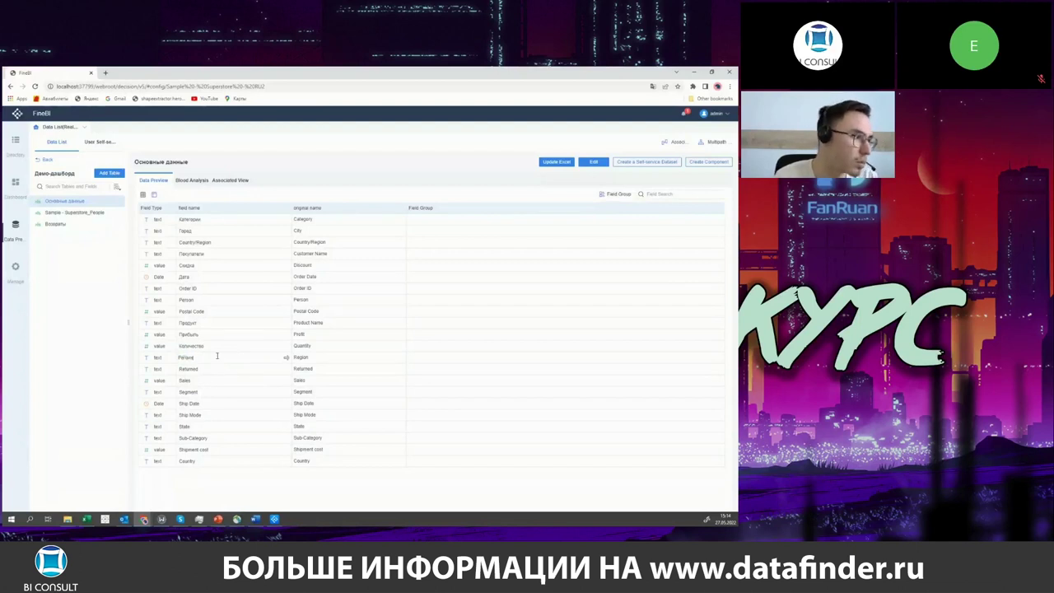
type("ионы")
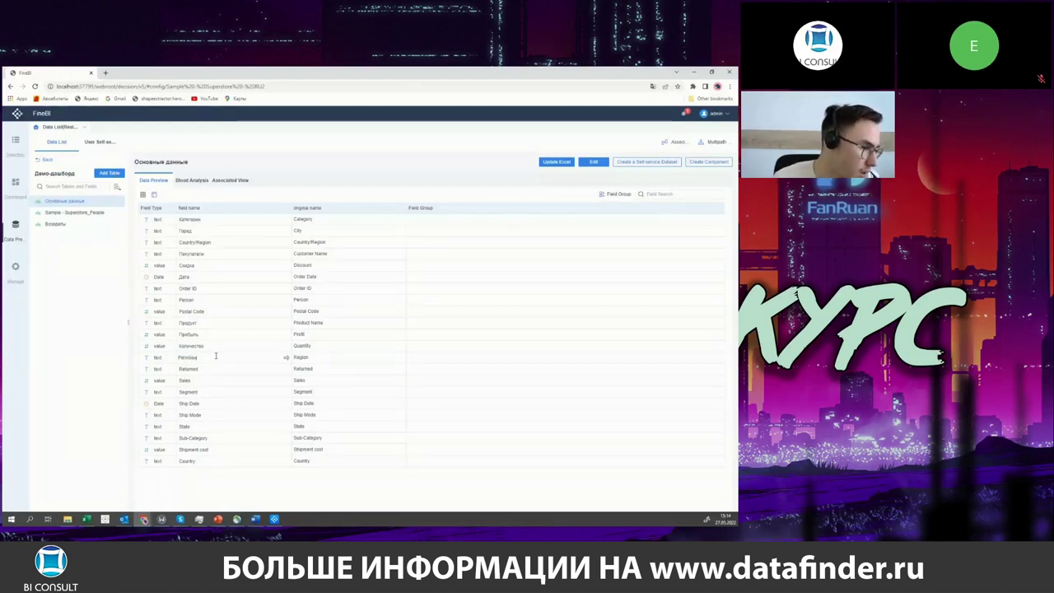
left_click(221, 370)
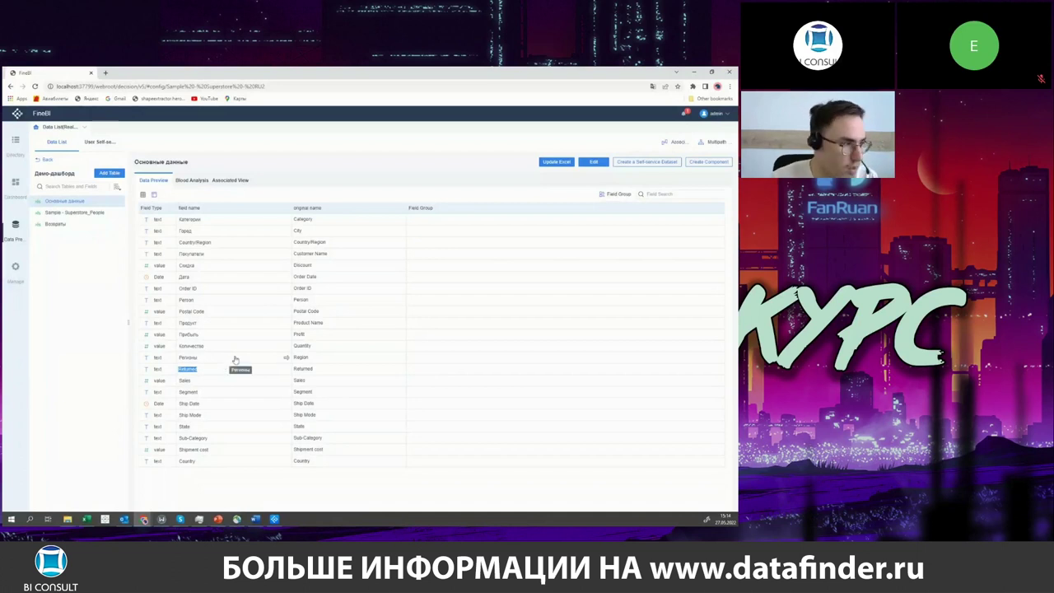
left_click(216, 380)
type("Про")
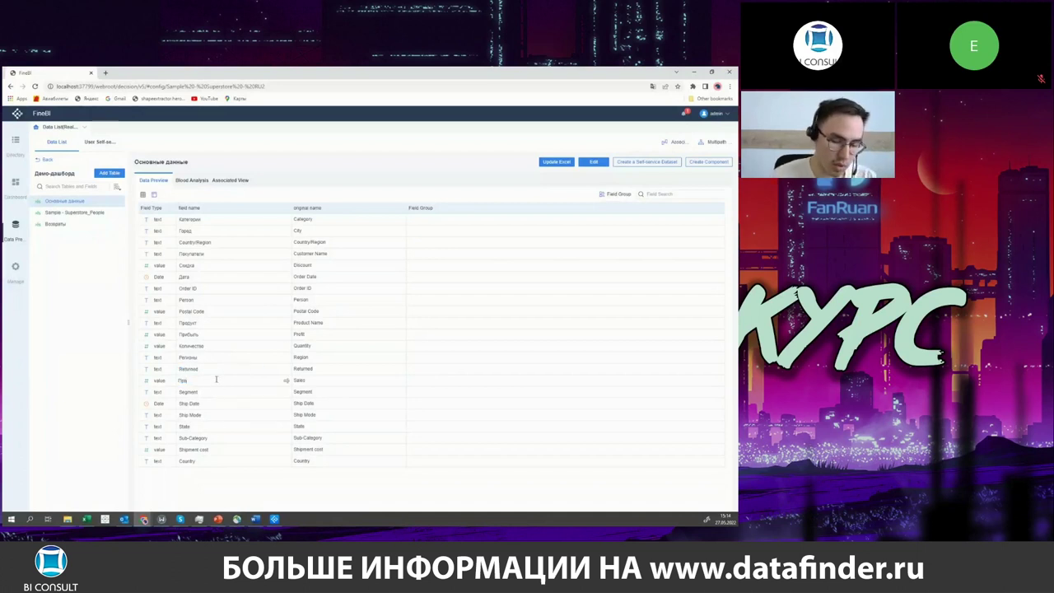
type("дажи")
key("Return")
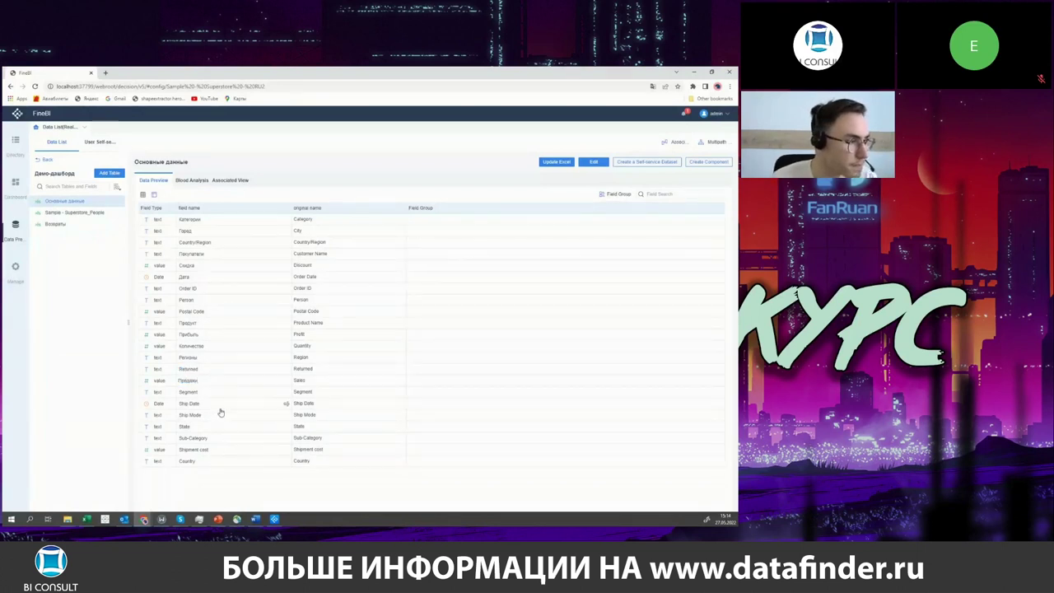
left_click(202, 427)
type("Субъект")
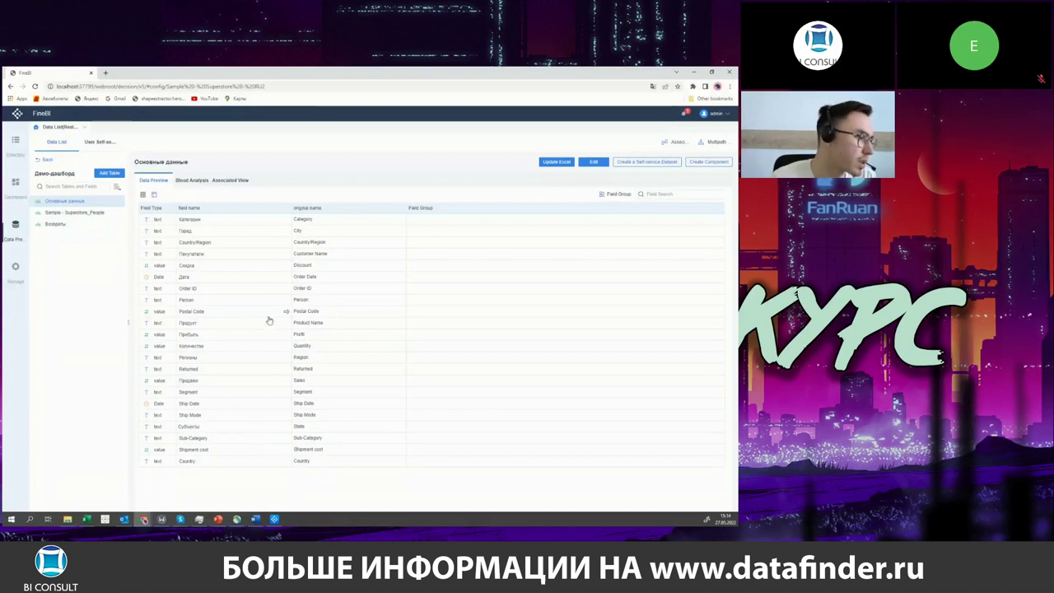
type("ы")
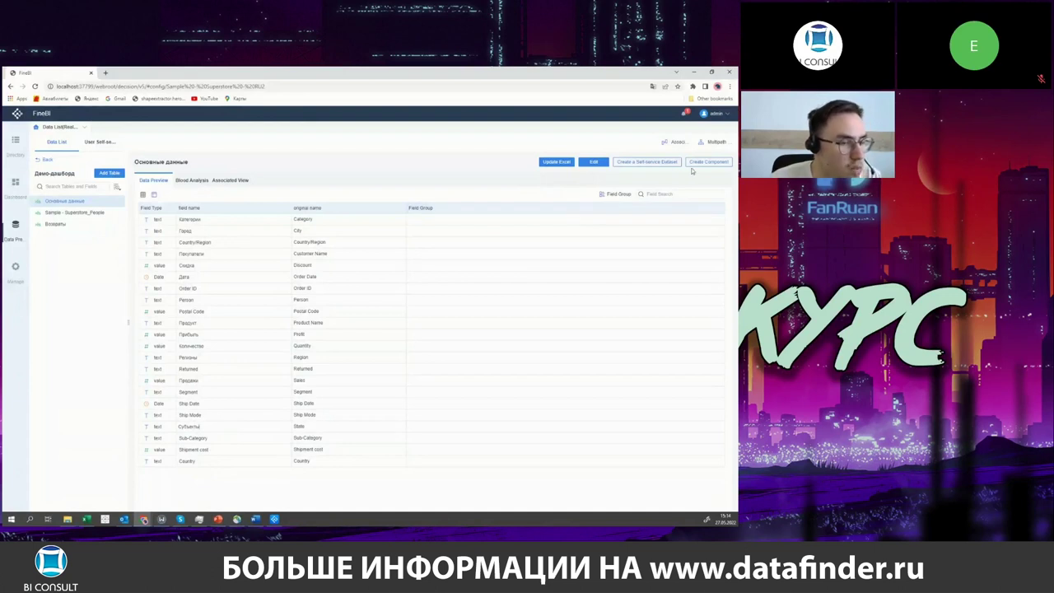
left_click(74, 213)
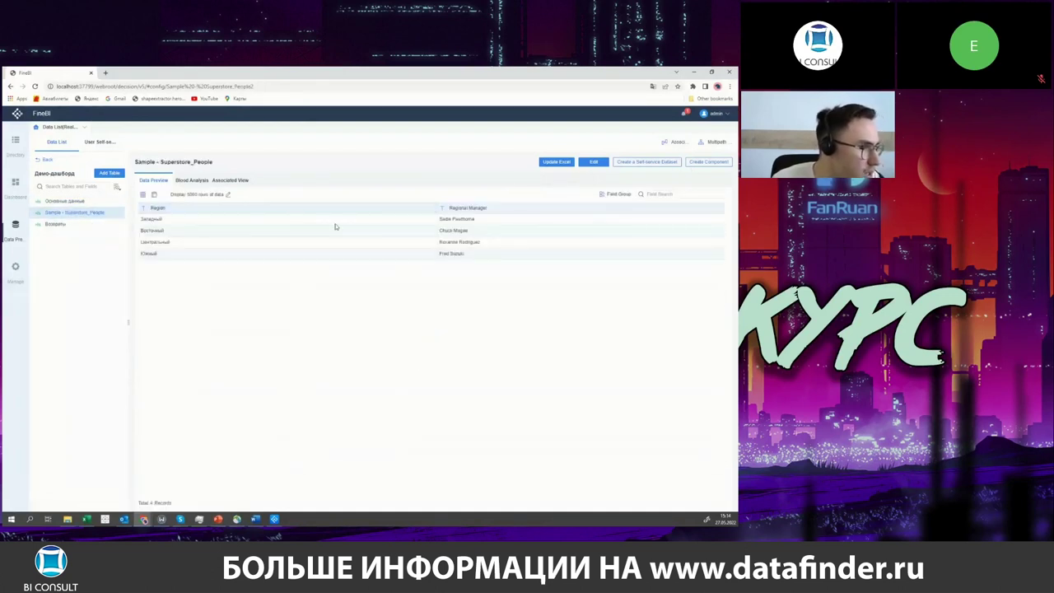
View the Blood Analysis lineage of Основные данные, then go Back to the data package list.
left_click(65, 201)
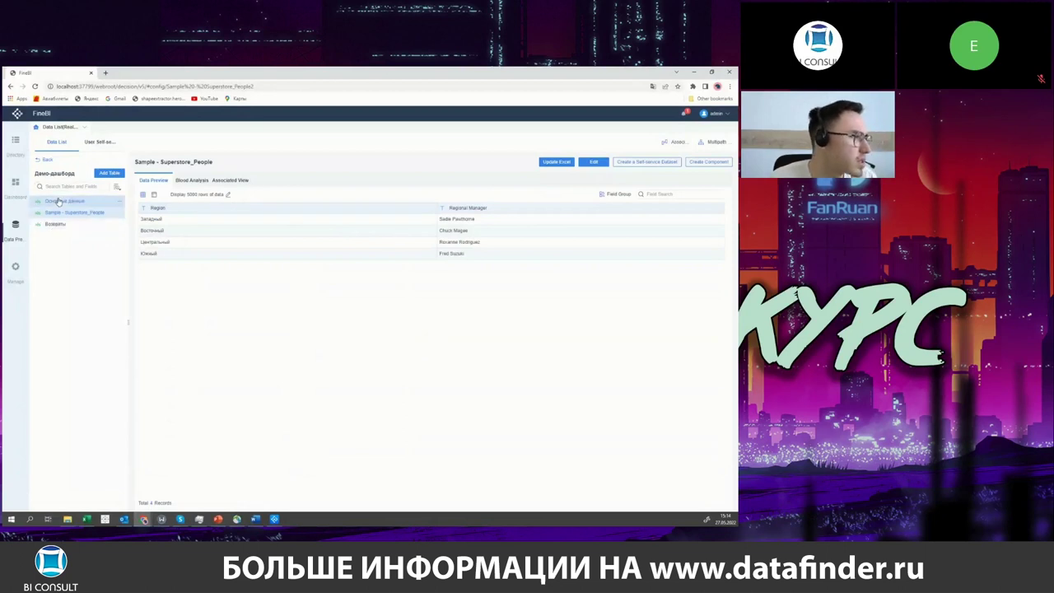
left_click(197, 182)
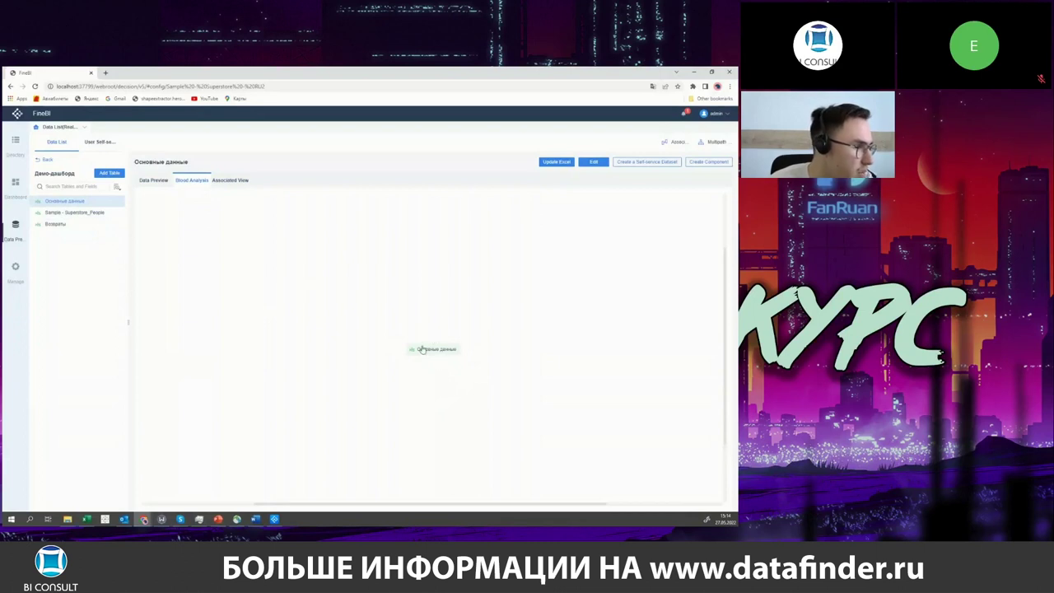
left_click(44, 159)
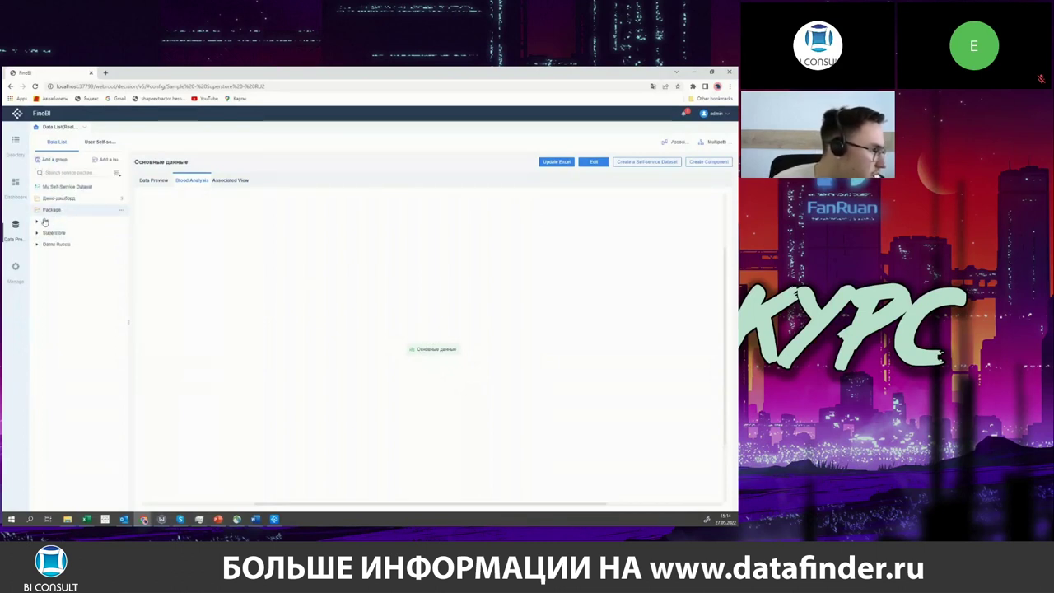
Inspect the lineage of Self-service Dataset1 in the Package group.
left_click(50, 211)
left_click(66, 201)
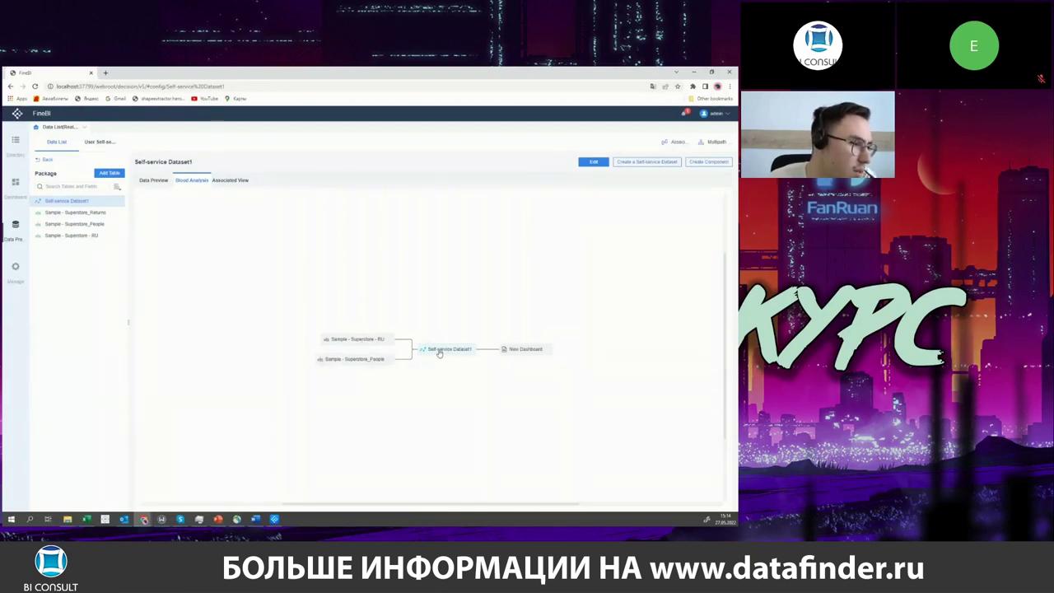
mouse_move(462, 356)
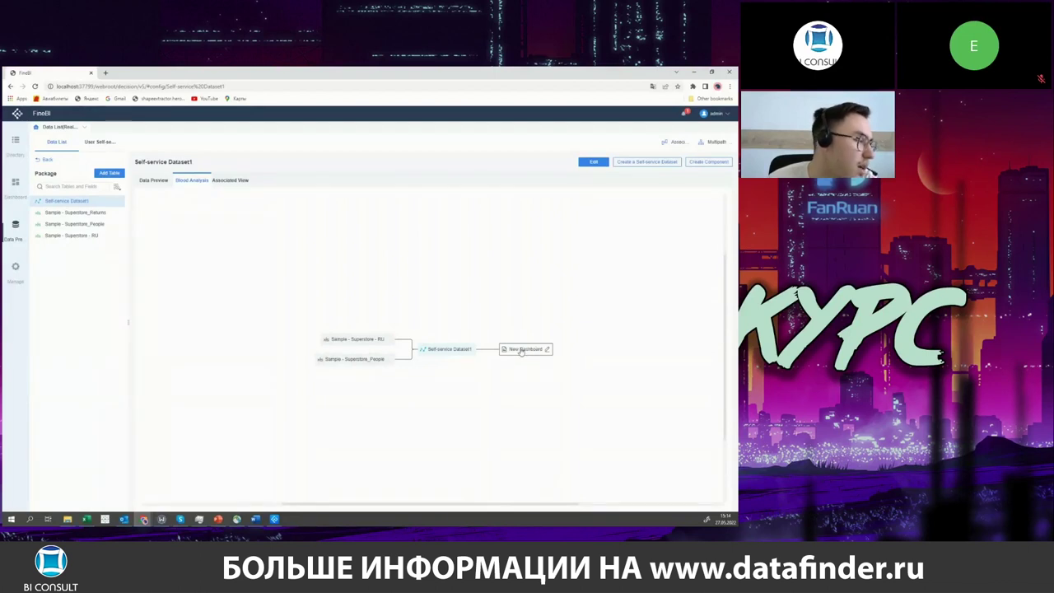
mouse_move(520, 352)
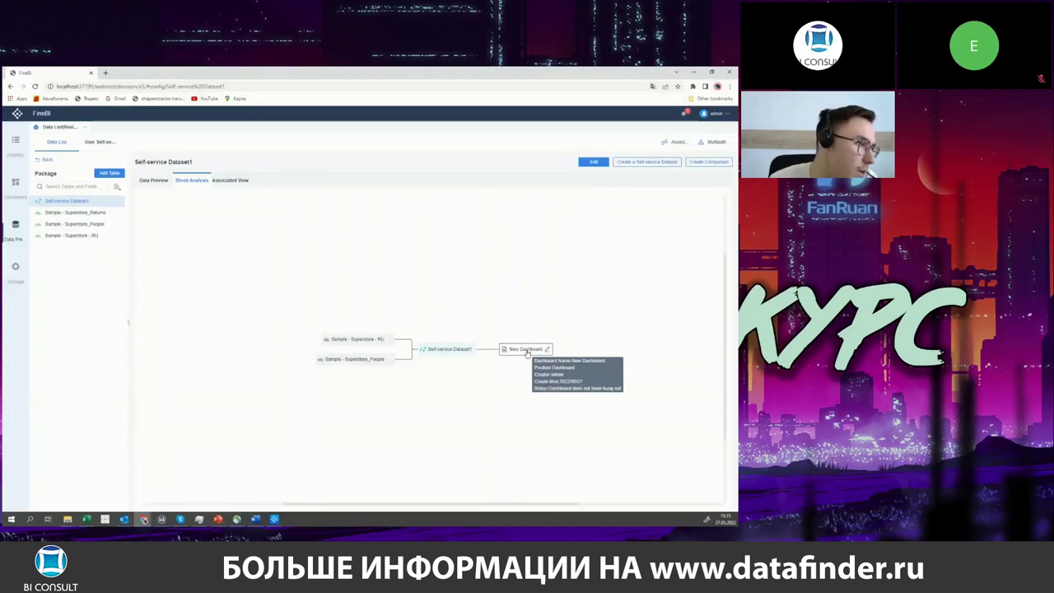
Show Sample - Superstore_People from the Демо-дашборд package in Associated View.
left_click(38, 162)
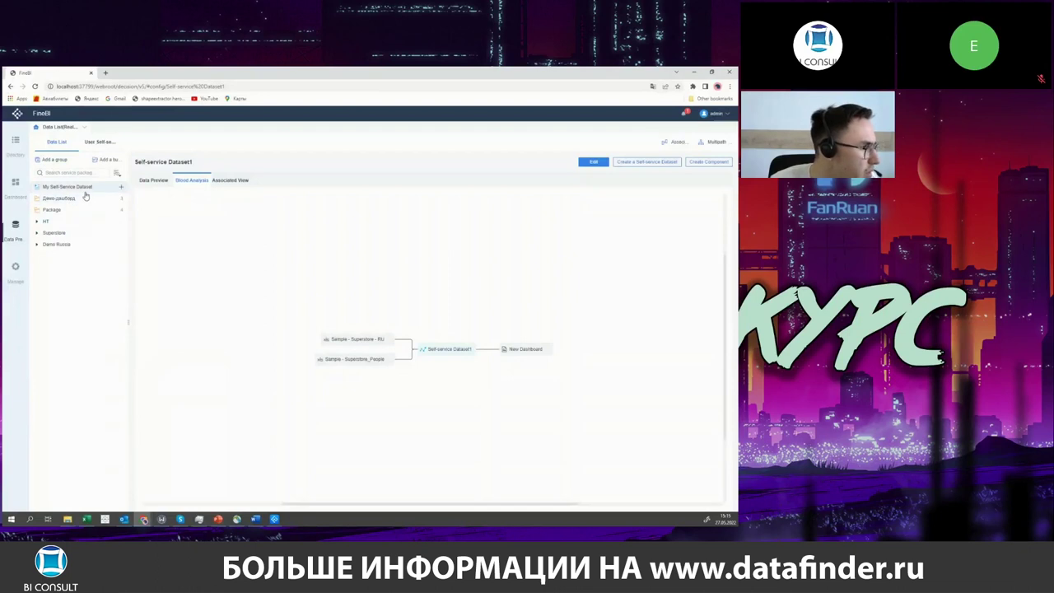
left_click(60, 220)
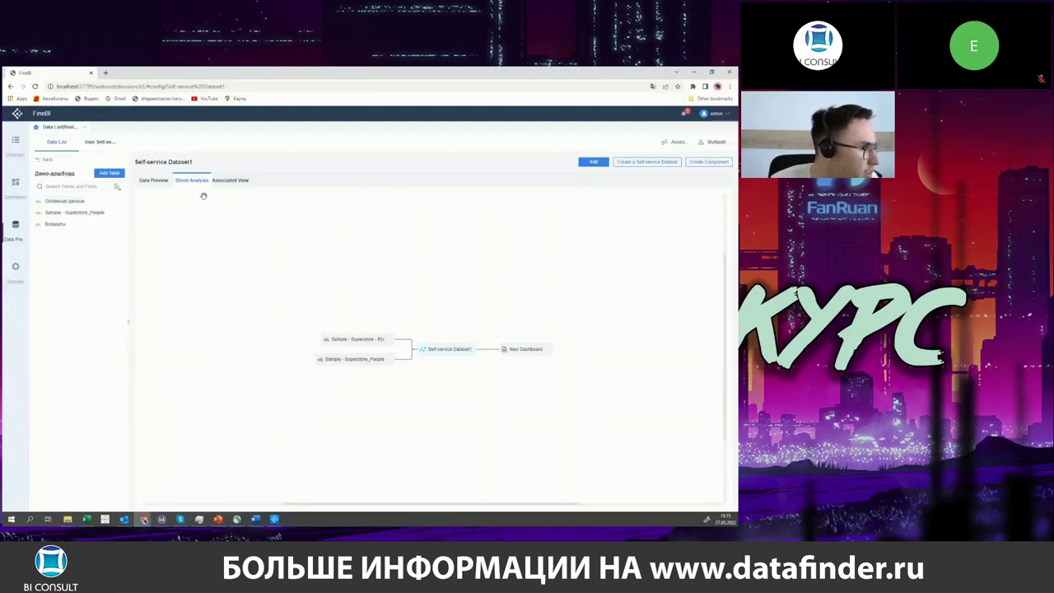
left_click(75, 213)
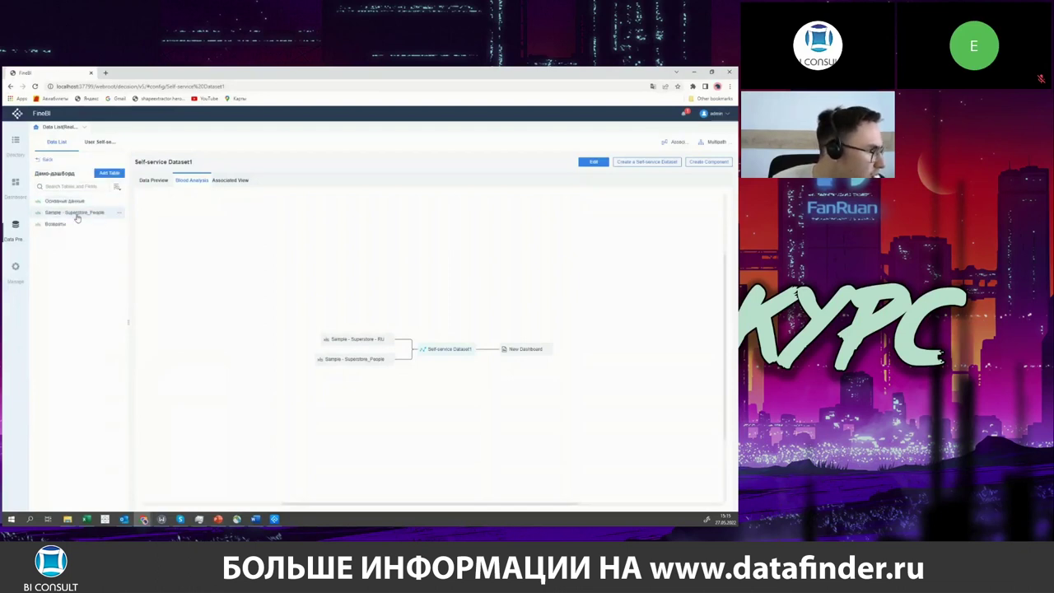
left_click(231, 186)
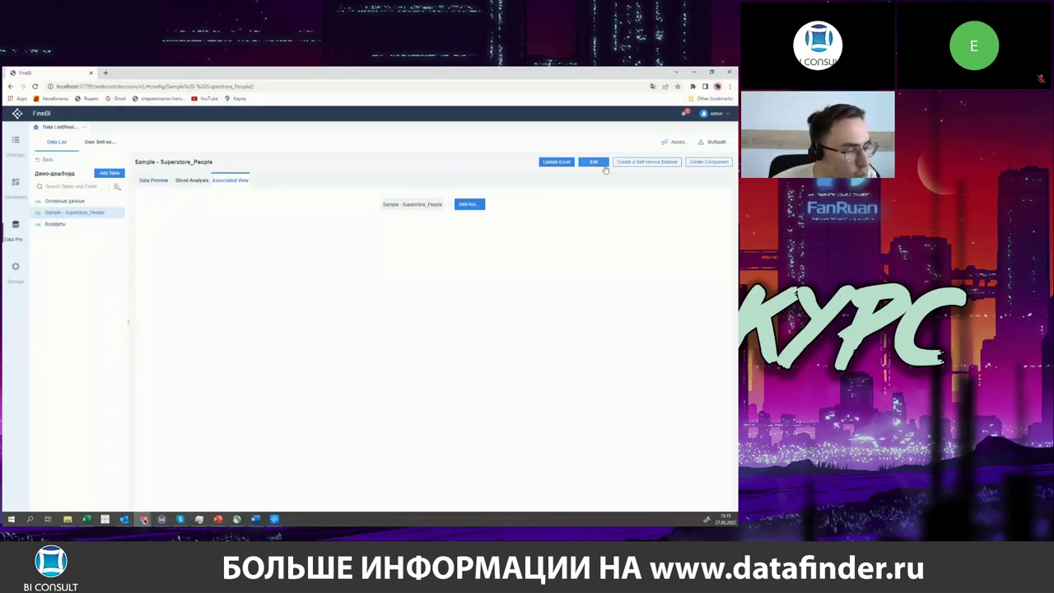
Create a self-service dataset named 'Датасет для демо' located in the Демо-дашборд package.
left_click(669, 163)
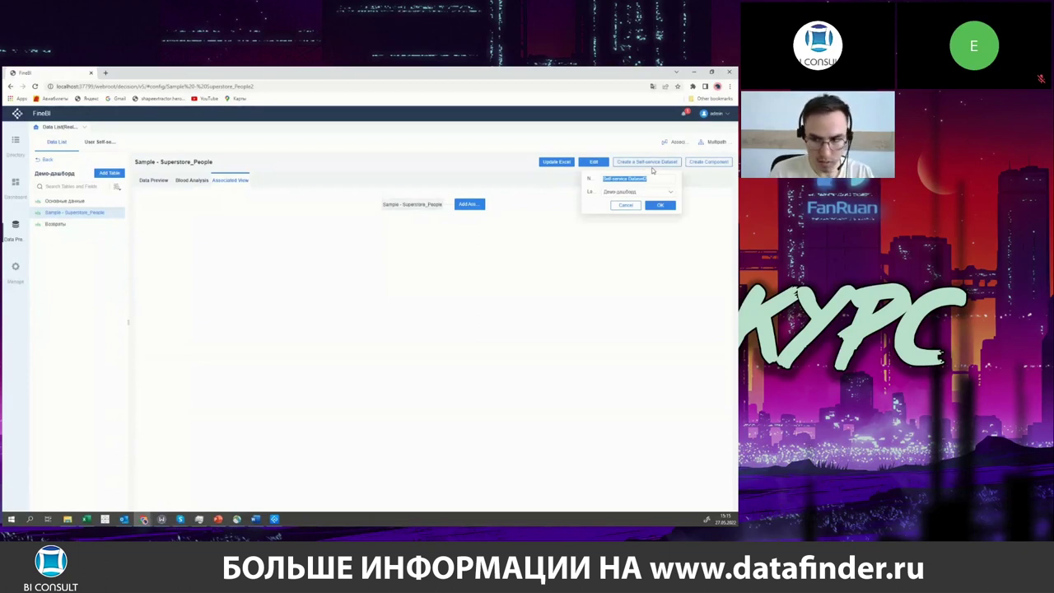
type("Датасет")
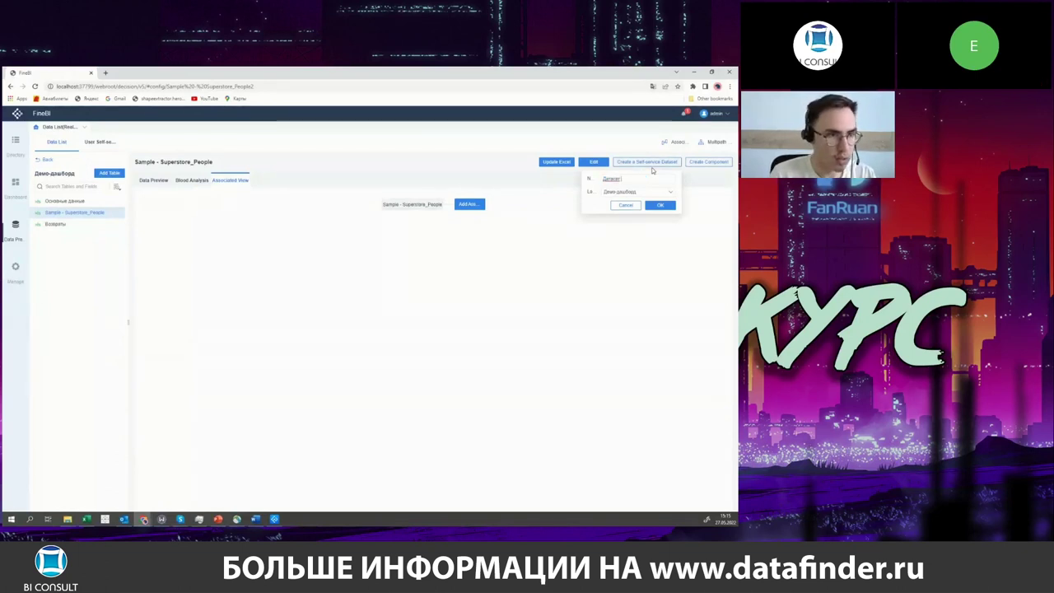
type("я демо")
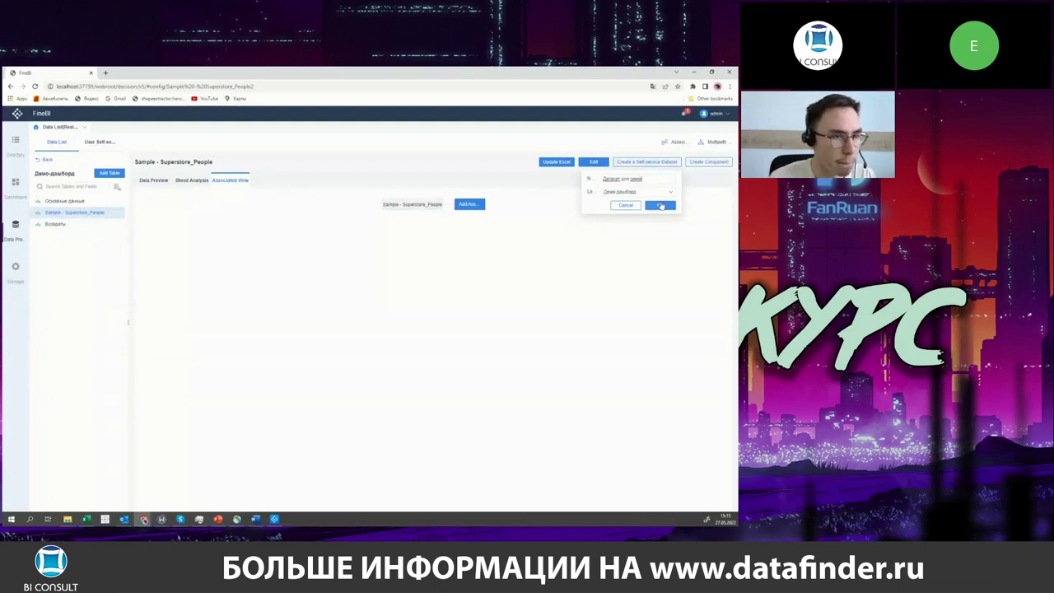
left_click(660, 205)
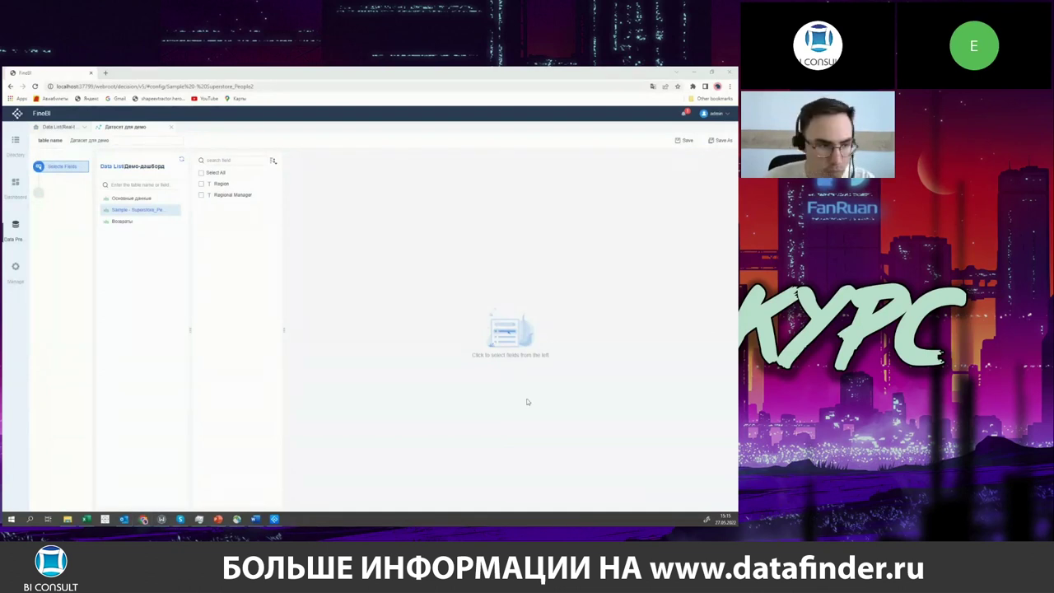
Go full screen, adjust browser zoom, and pick Основные данные as the source table.
key("F11")
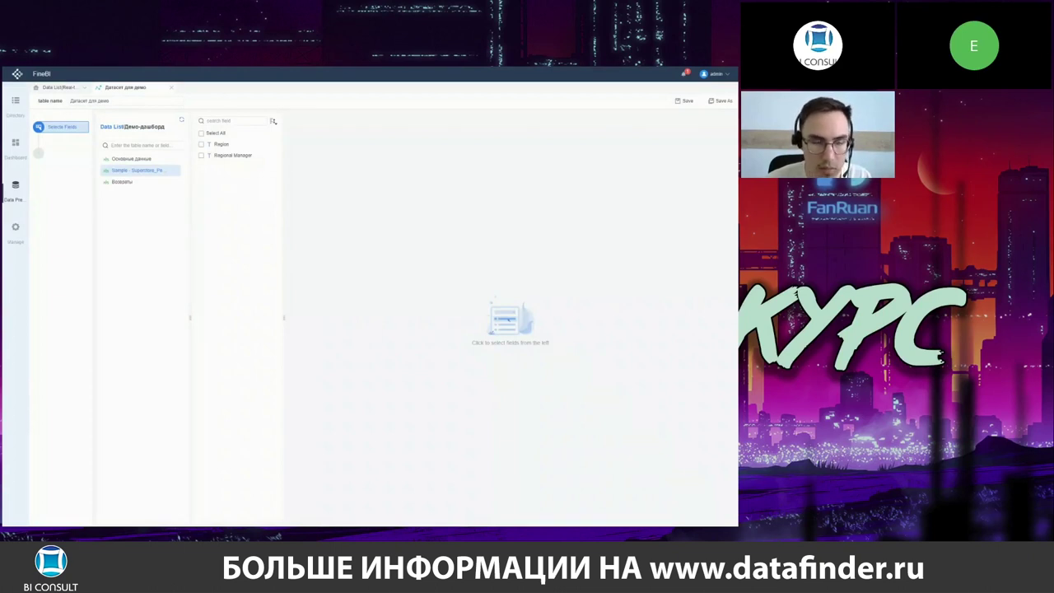
key("ctrl+plus")
key("ctrl+plus")
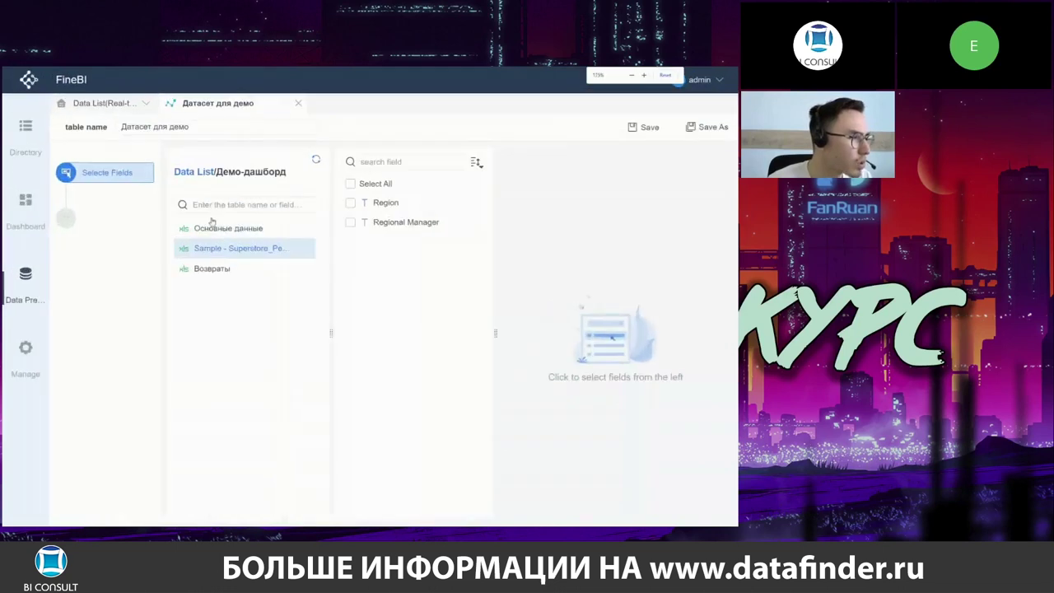
key("ctrl+minus")
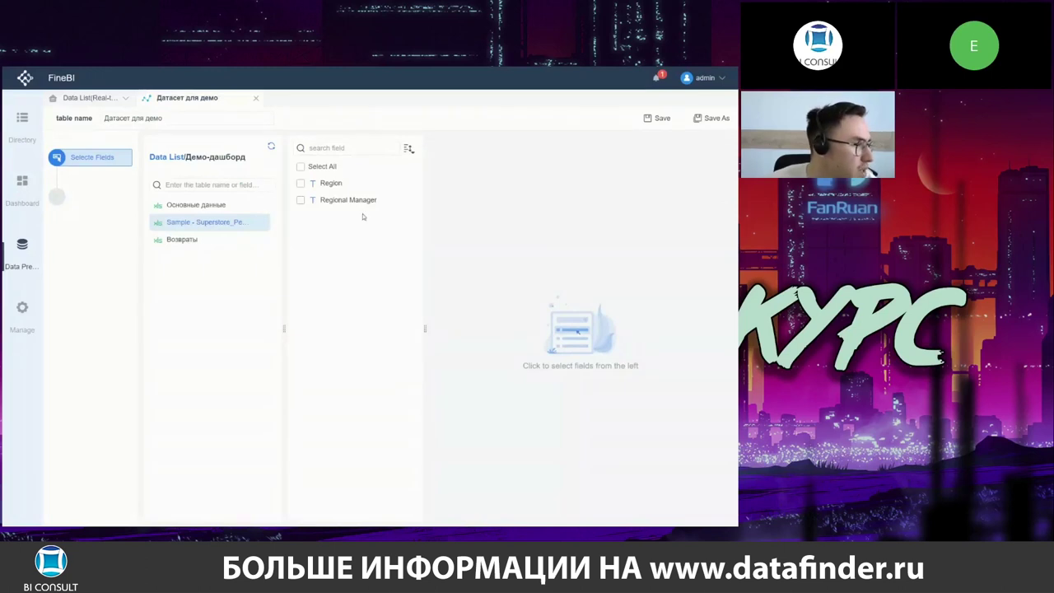
key("ctrl+minus")
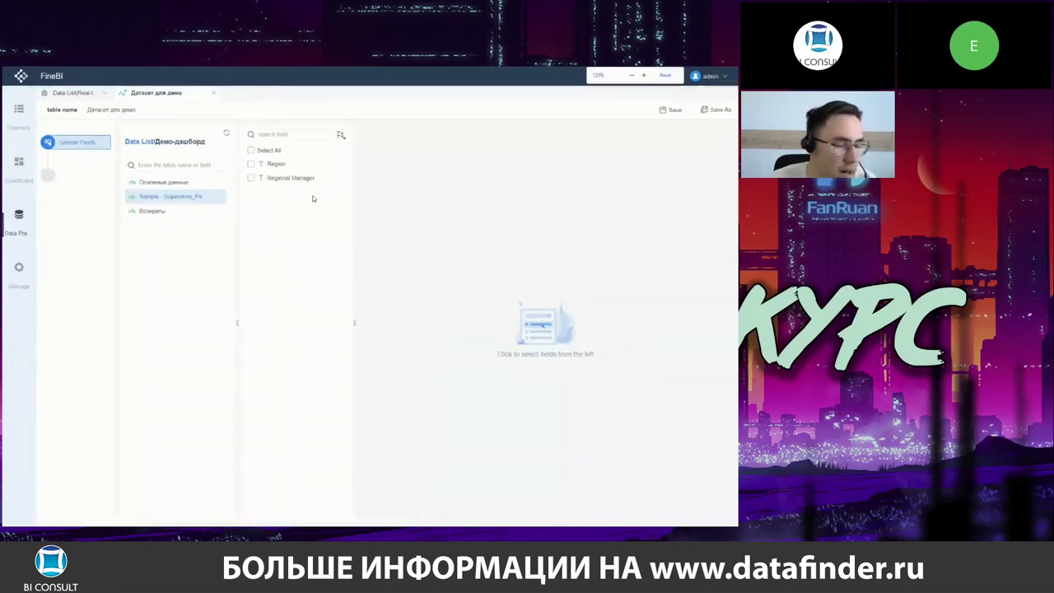
key("ctrl+plus")
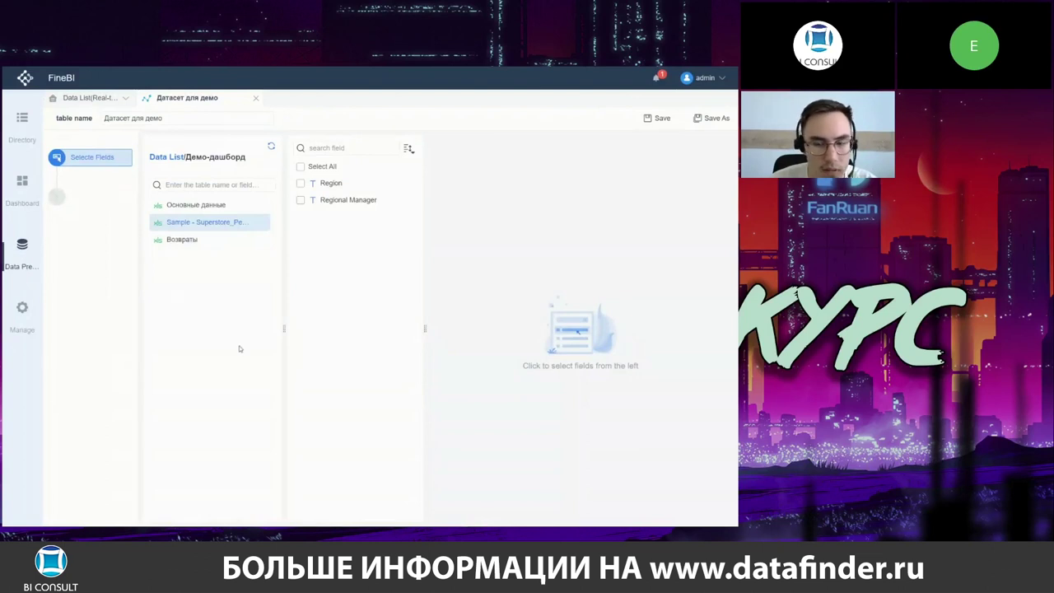
key("ctrl+minus")
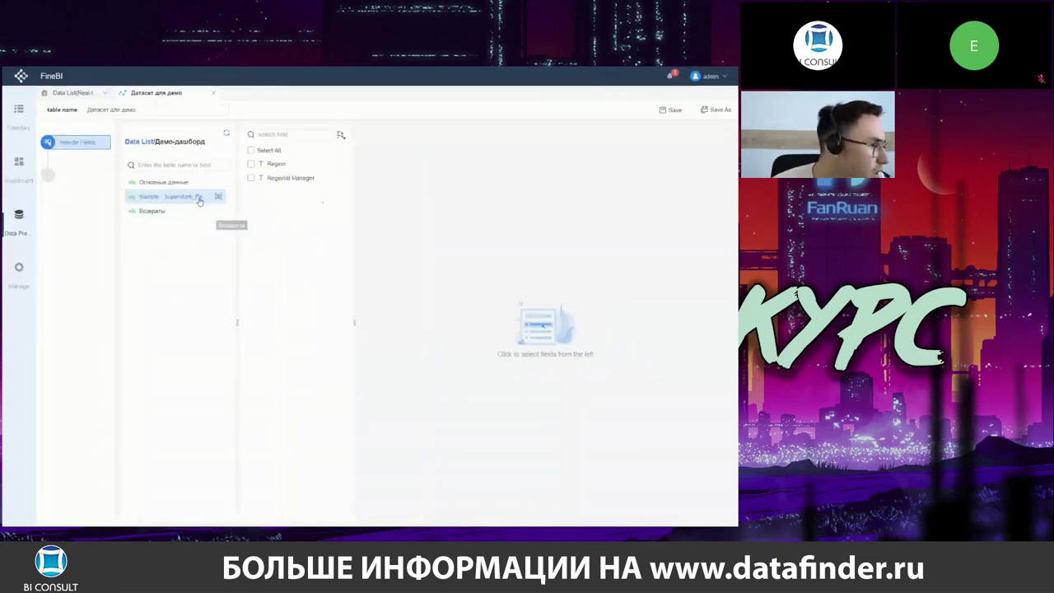
left_click(183, 188)
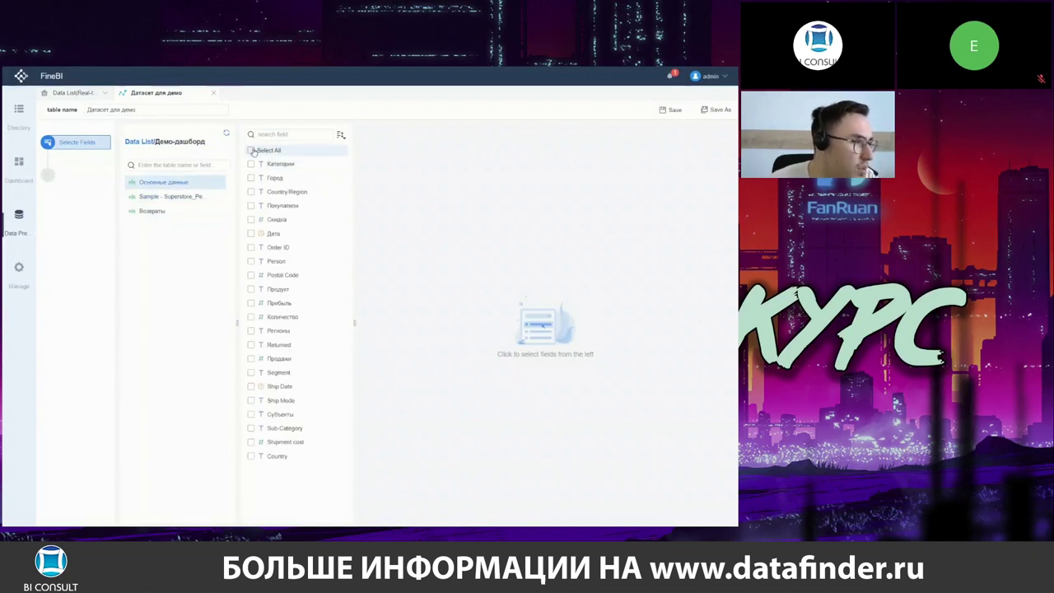
Select all fields of Основные данные and scan across the preview columns.
left_click(253, 151)
key("ctrl+minus")
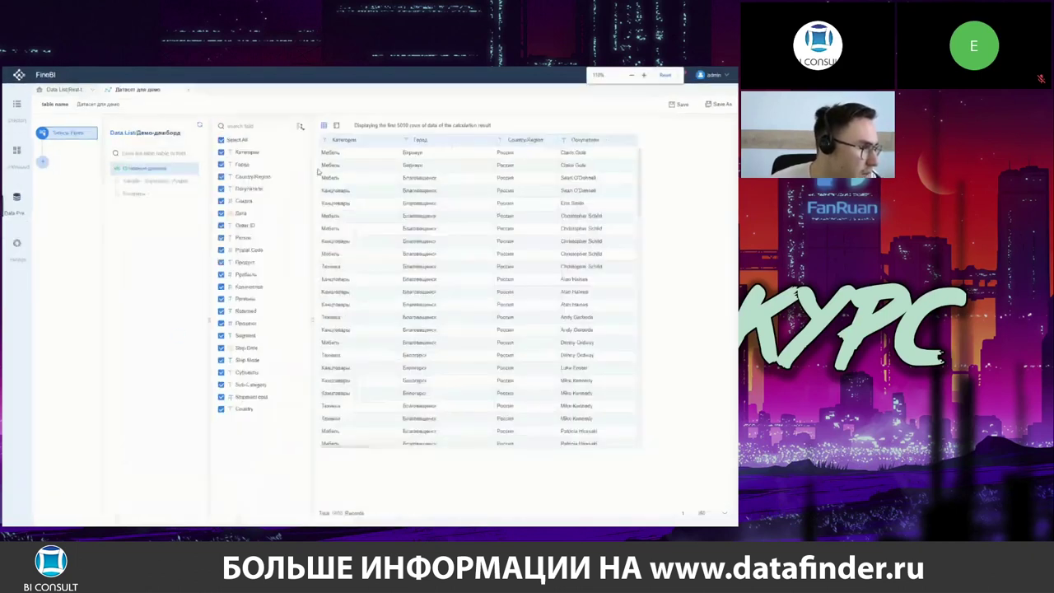
key("ctrl+minus")
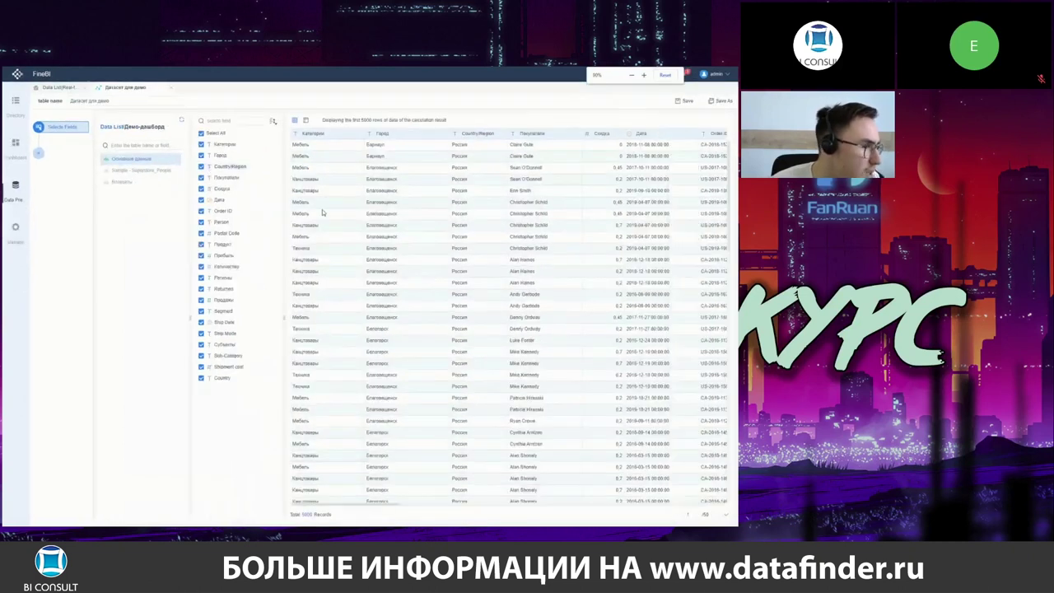
key("ctrl+minus")
scroll(412, 237, "right", 5)
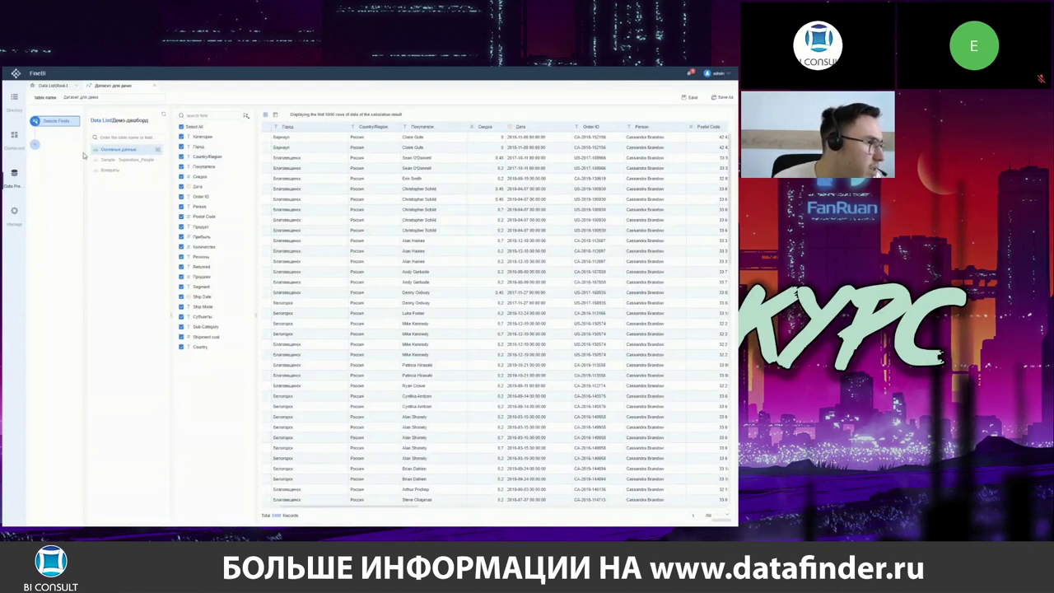
key("ctrl+plus")
Exclude Country/Region, Postal Code, Ship Date, Ship Mode, Country and Shipment cost.
left_click(221, 176)
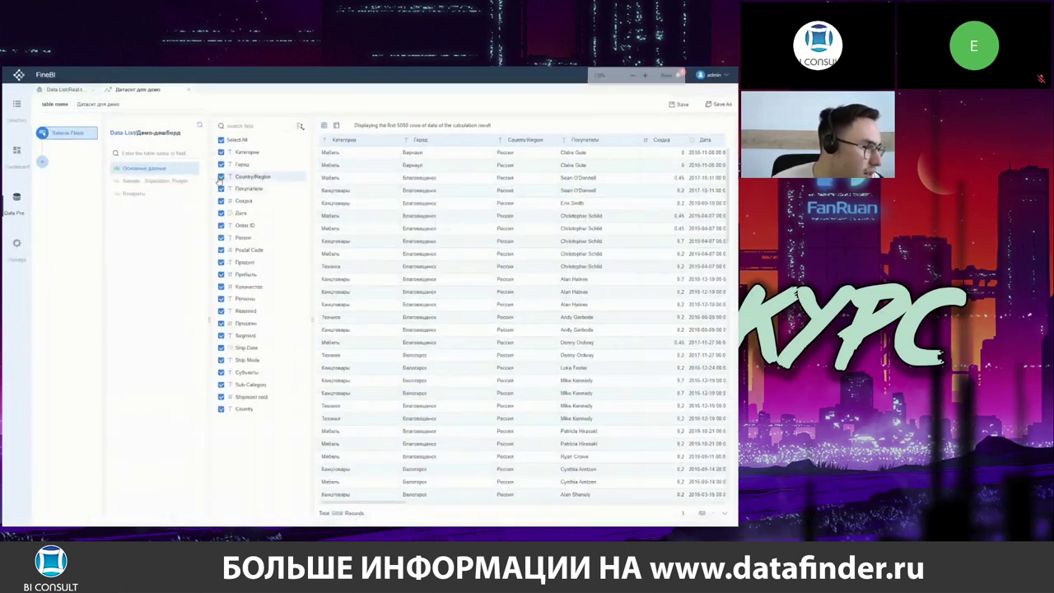
left_click(220, 249)
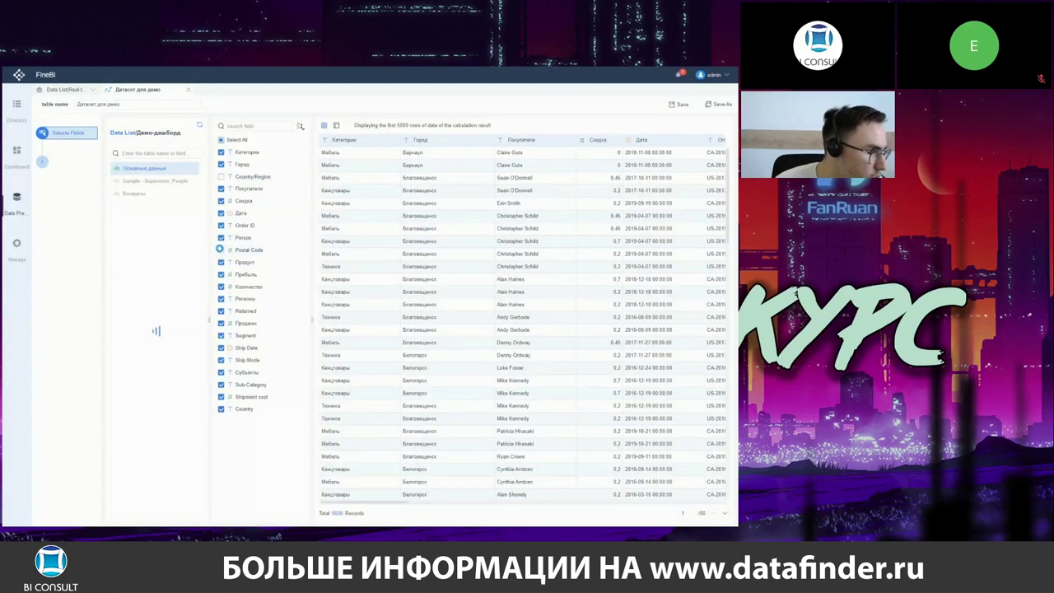
left_click(221, 348)
left_click(221, 360)
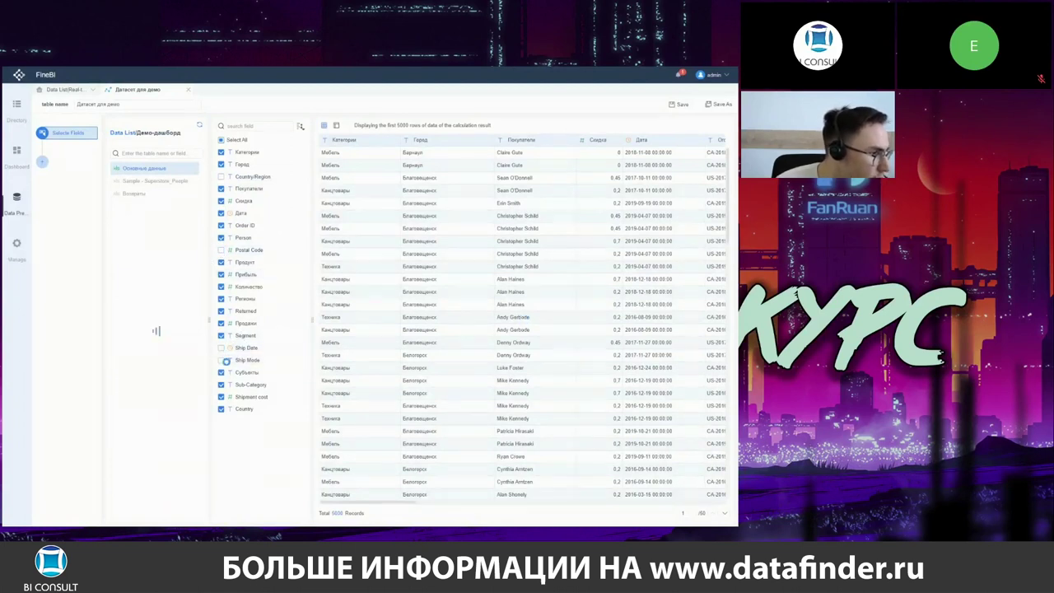
left_click(222, 409)
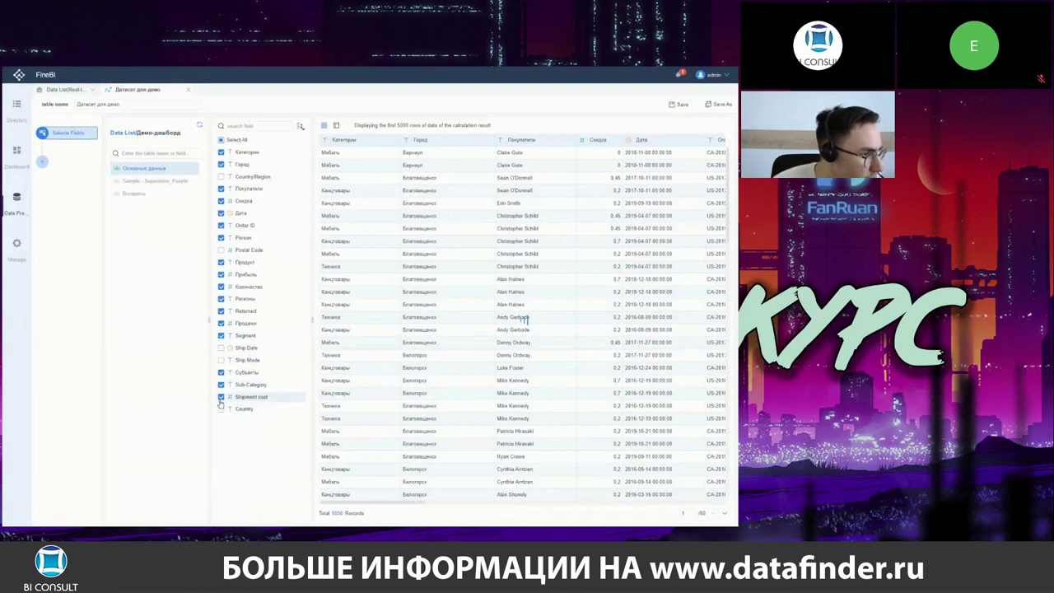
left_click(221, 397)
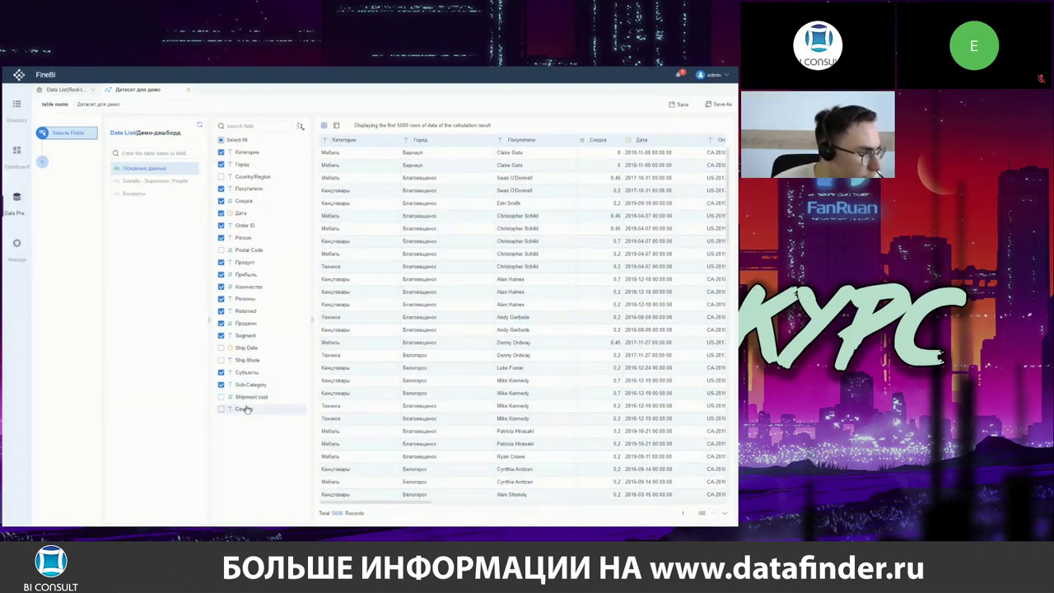
left_click(42, 162)
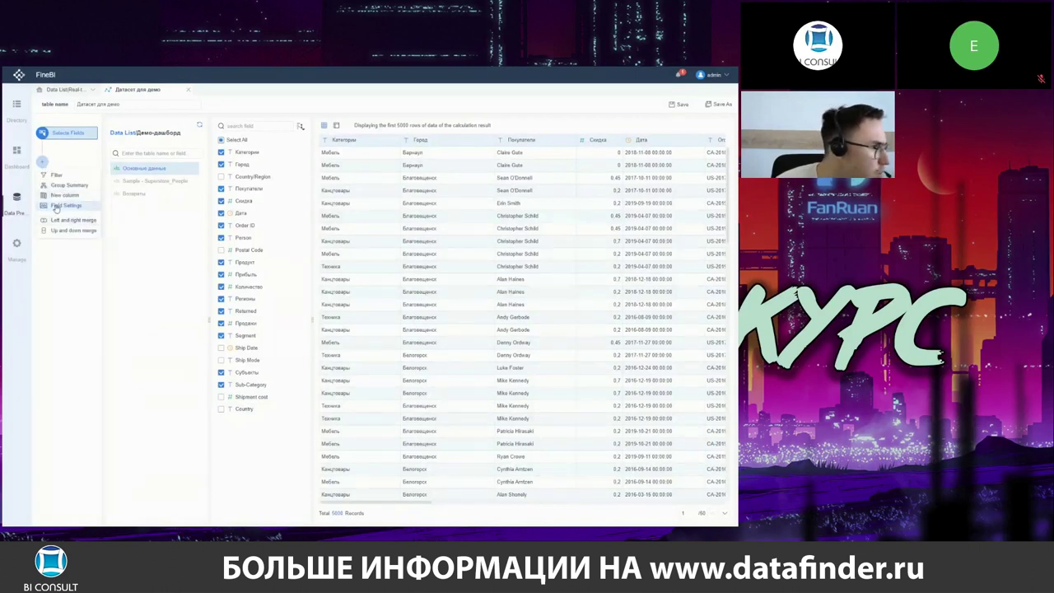
Add a Field Settings step and exclude the Person field.
left_click(59, 205)
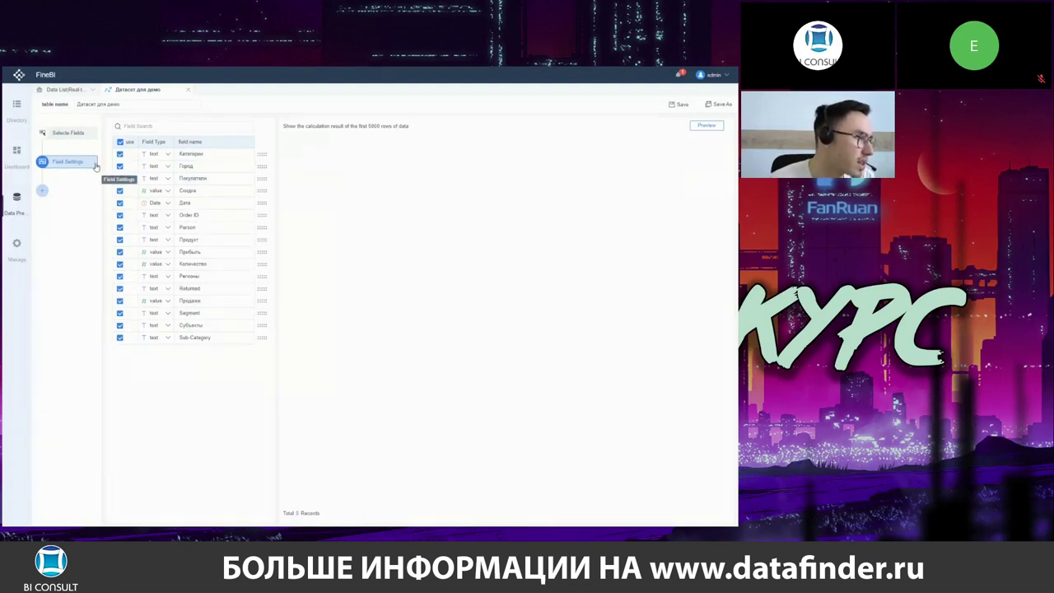
left_click(202, 228)
type("П")
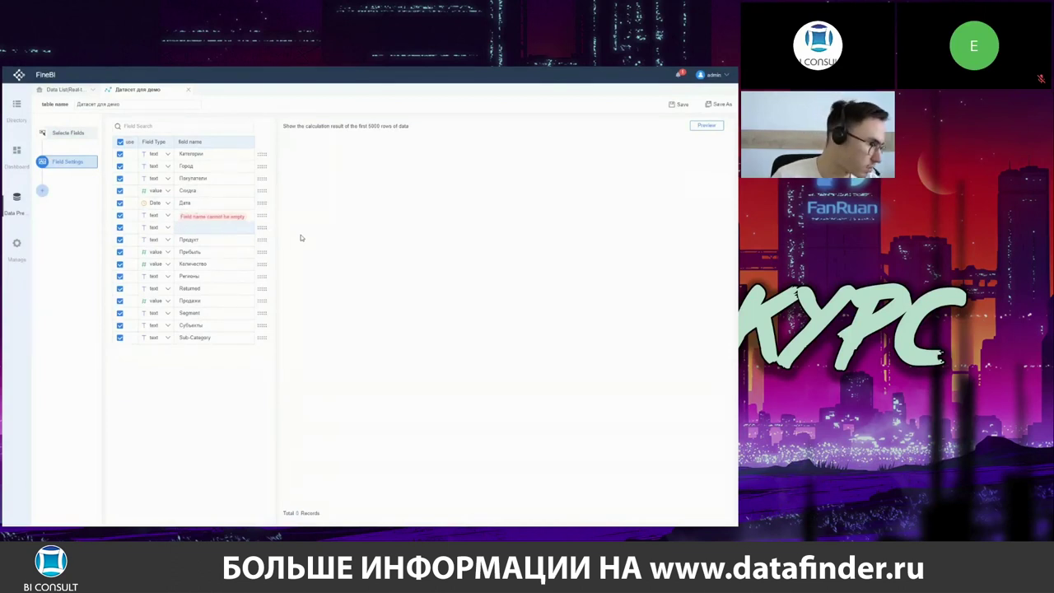
left_click(119, 227)
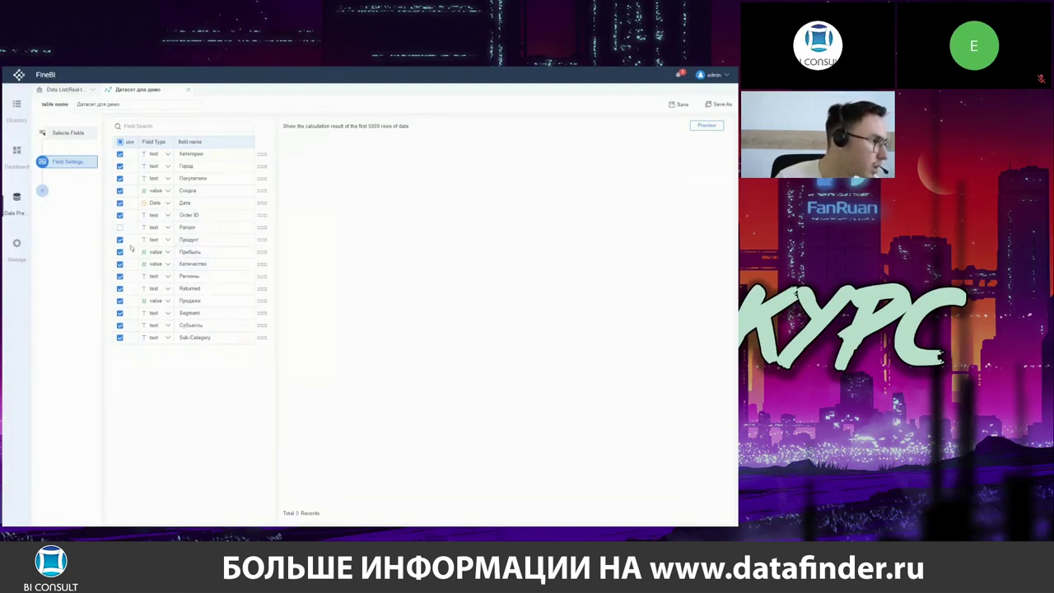
Rename Returned, Segment and Sub-Category to Возвраты, Сегменты and Подкатегории.
left_click(222, 288)
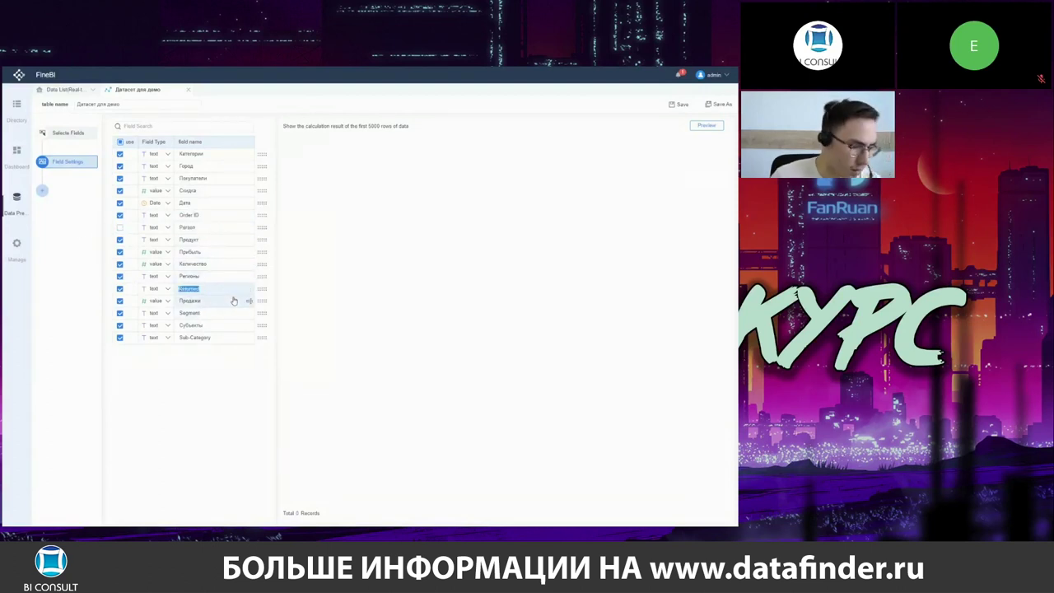
type("Возвраты")
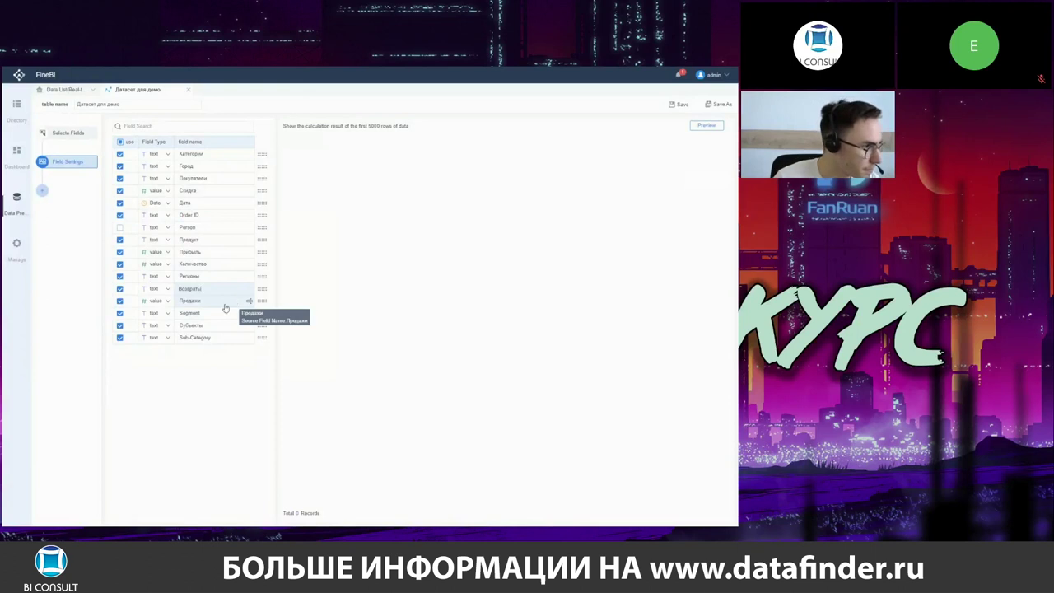
left_click(212, 314)
type("Сегменты")
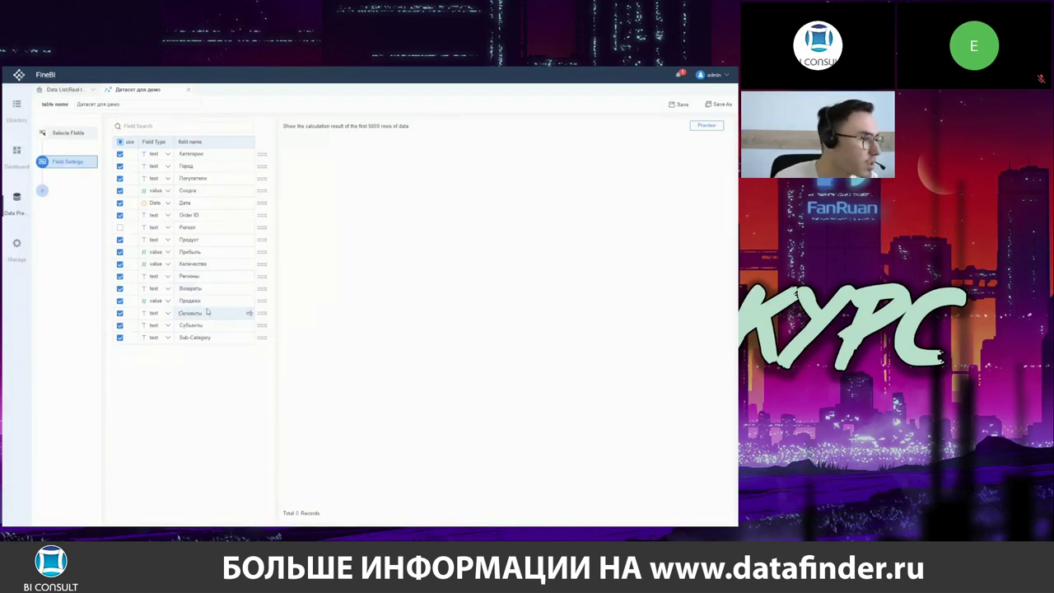
left_click(208, 338)
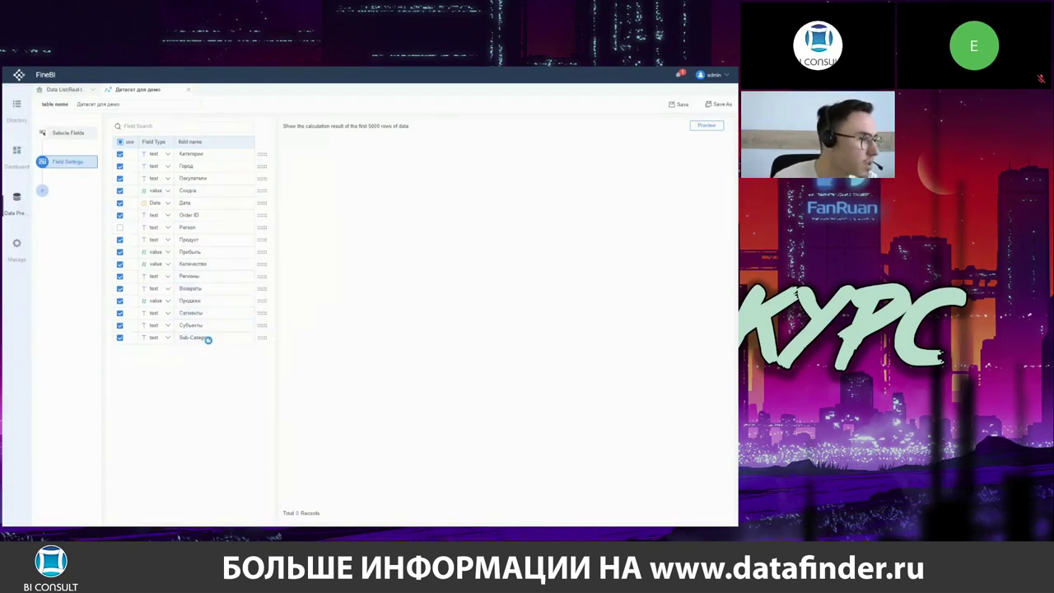
type("Подк")
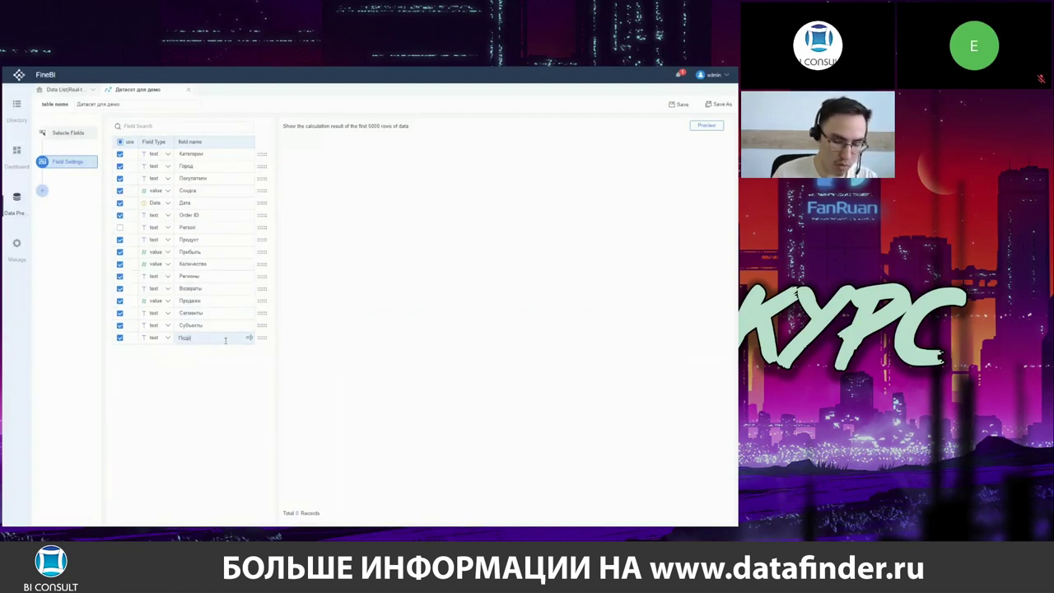
type("атегории")
key("Return")
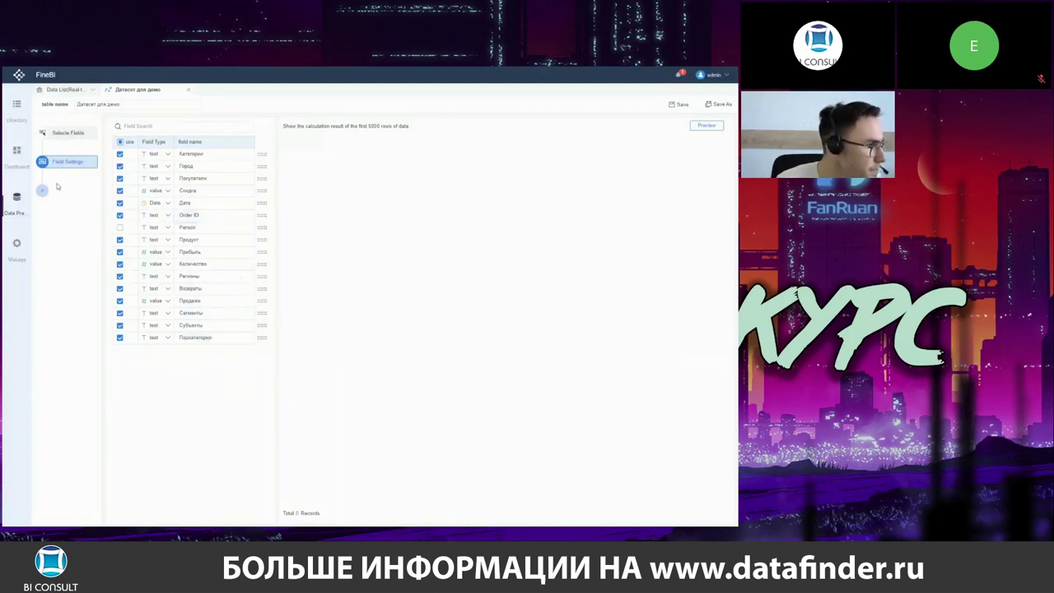
left_click(58, 188)
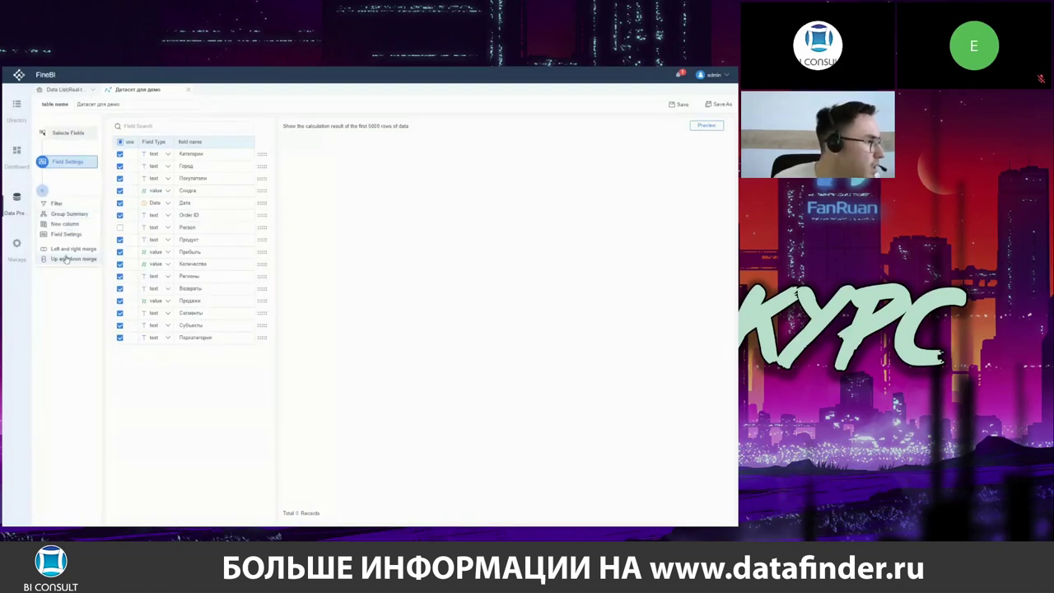
Add a left and right merge taking all fields of Sample - Superstore_People from Демо-дашборд.
left_click(71, 249)
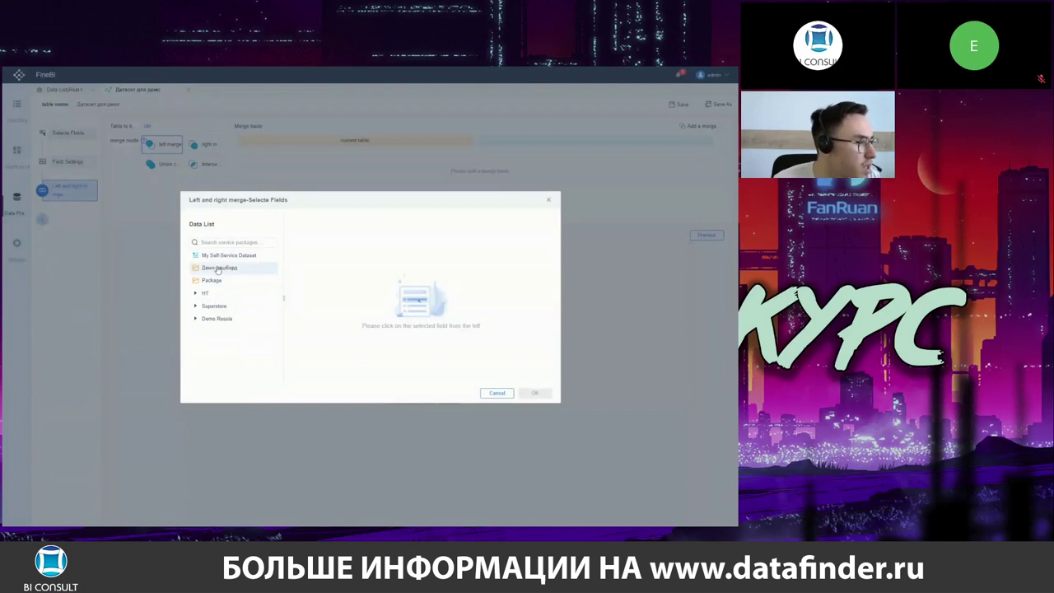
left_click(219, 268)
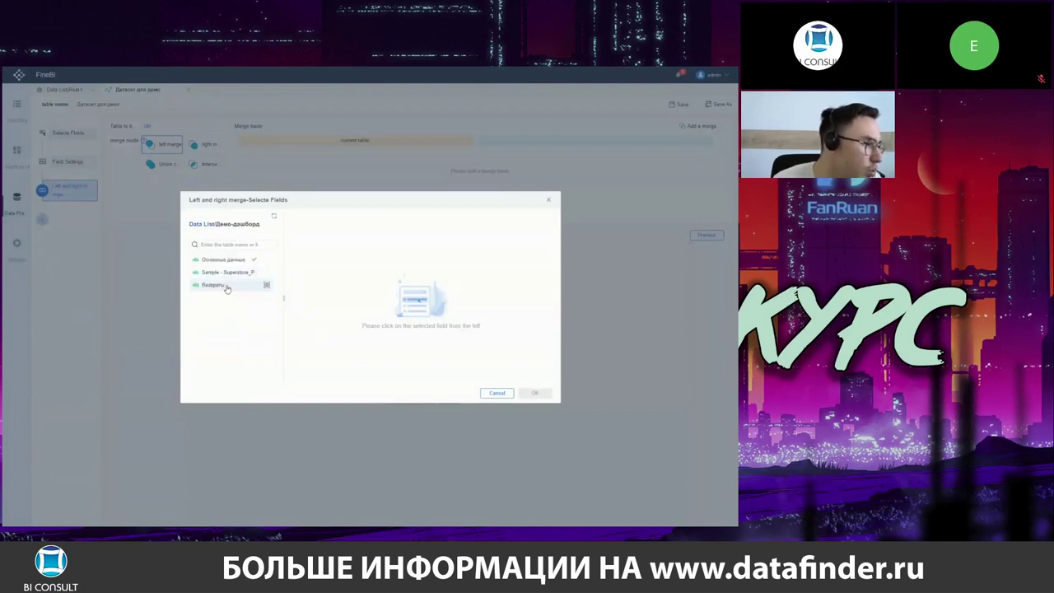
left_click(220, 275)
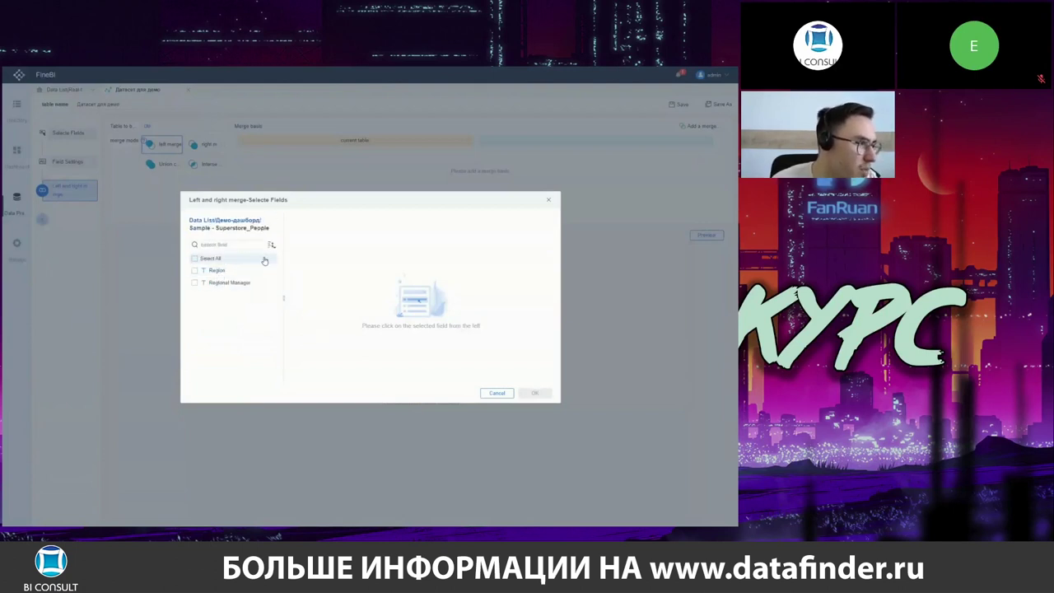
left_click(195, 258)
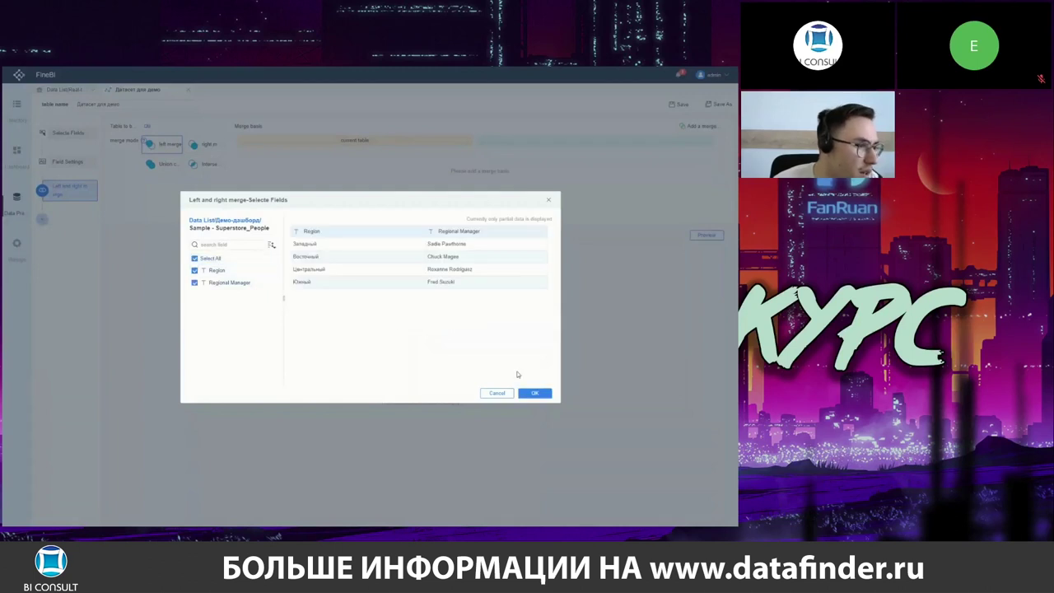
left_click(545, 395)
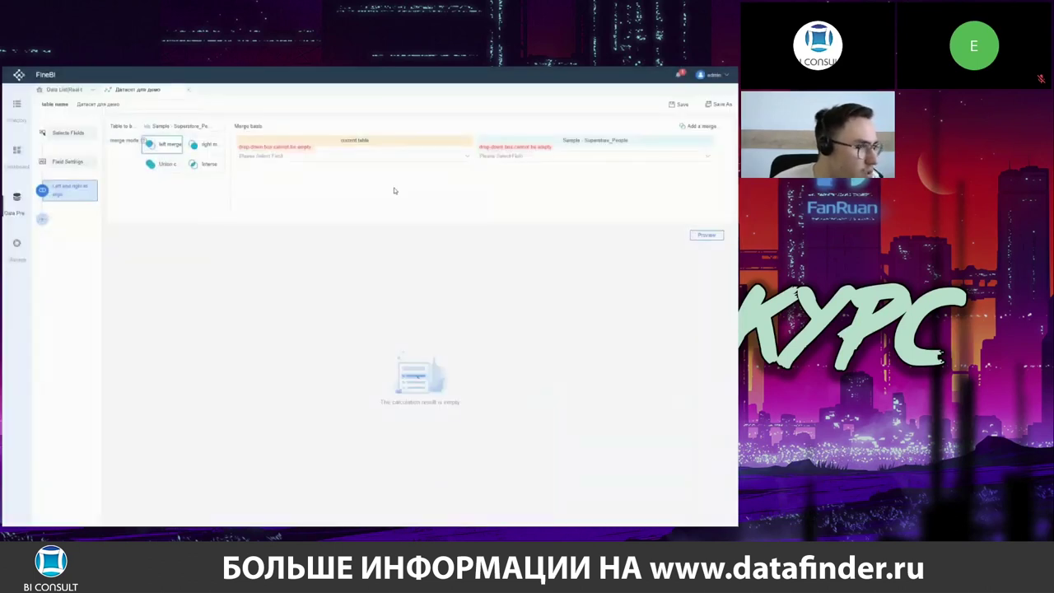
Set the merge basis to match the current table's Регионы with Region.
left_click(387, 156)
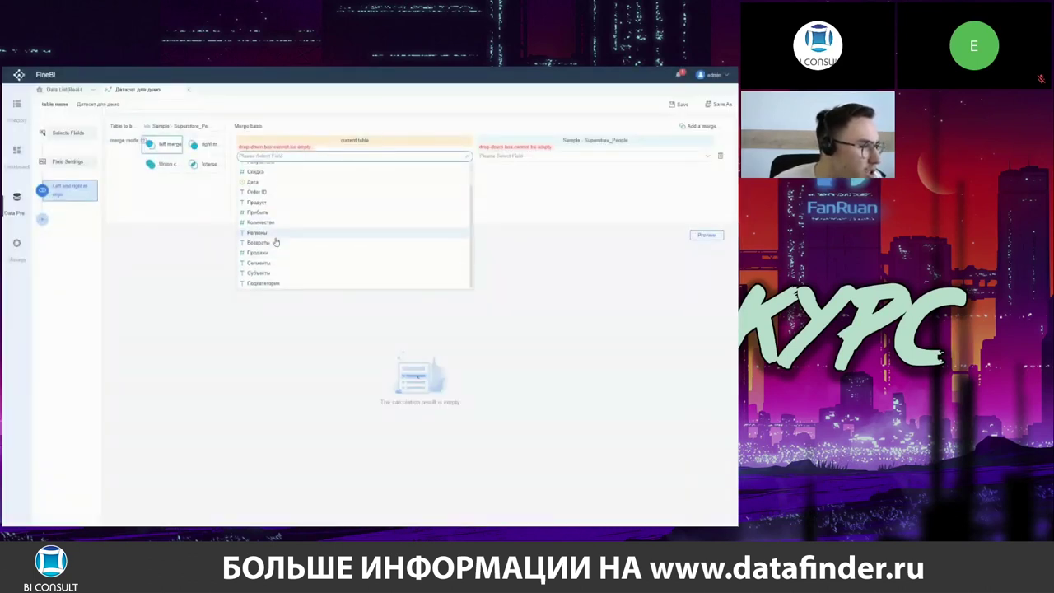
left_click(275, 233)
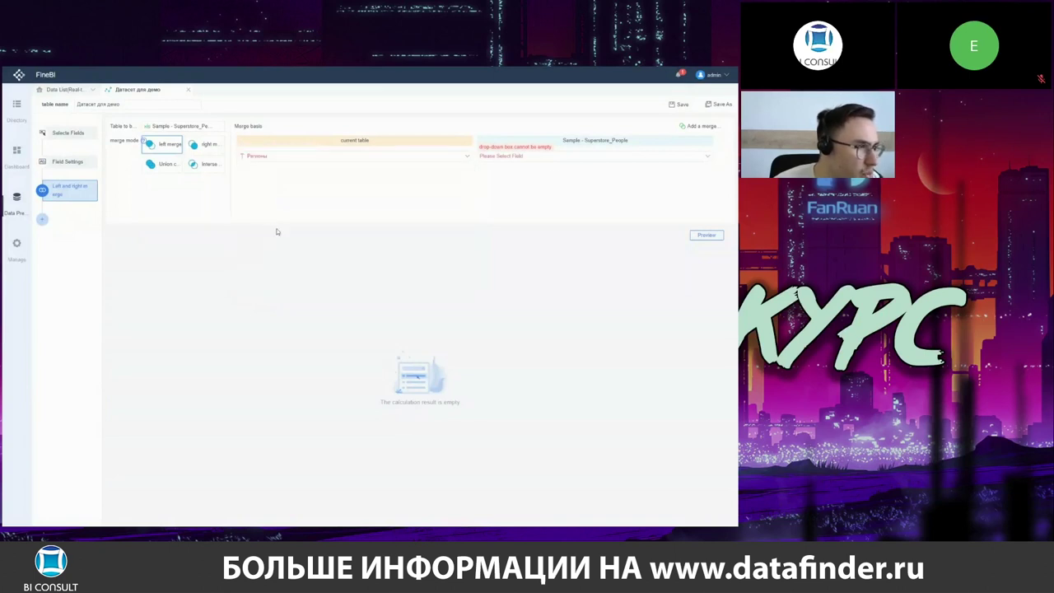
left_click(550, 155)
left_click(283, 156)
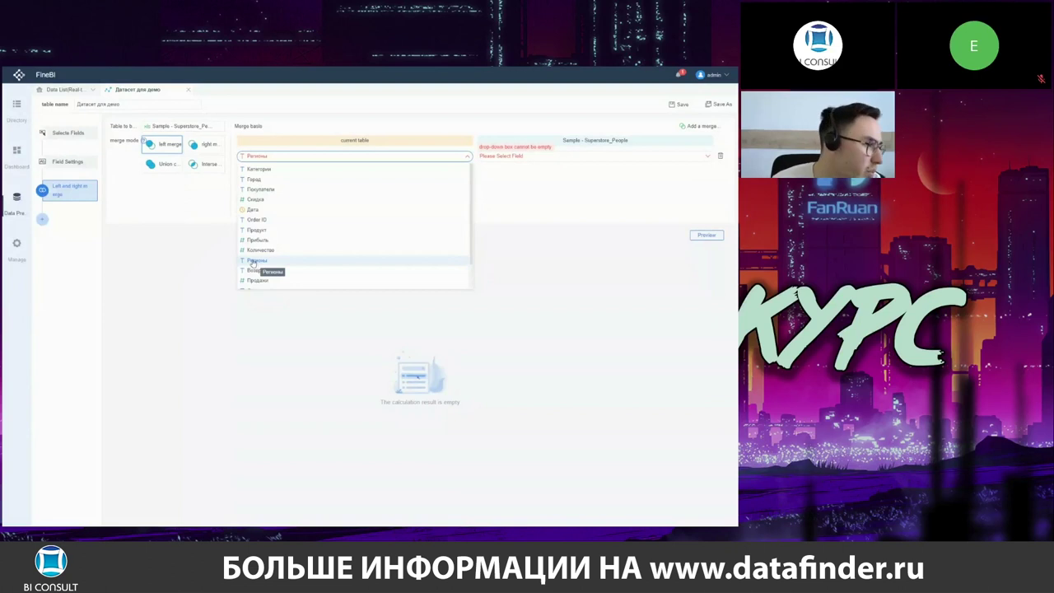
left_click(257, 260)
left_click(501, 156)
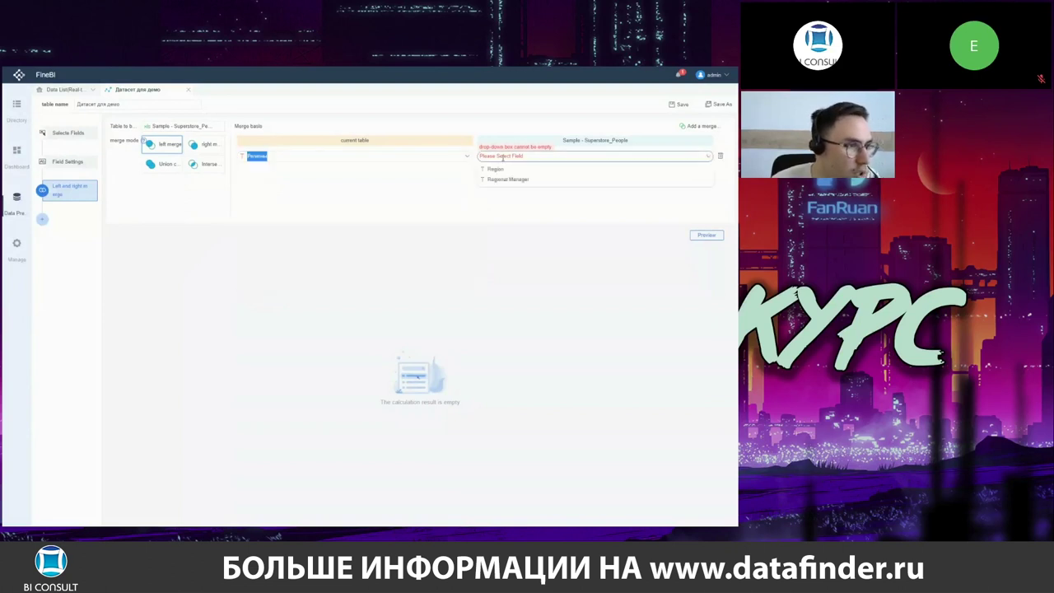
left_click(498, 174)
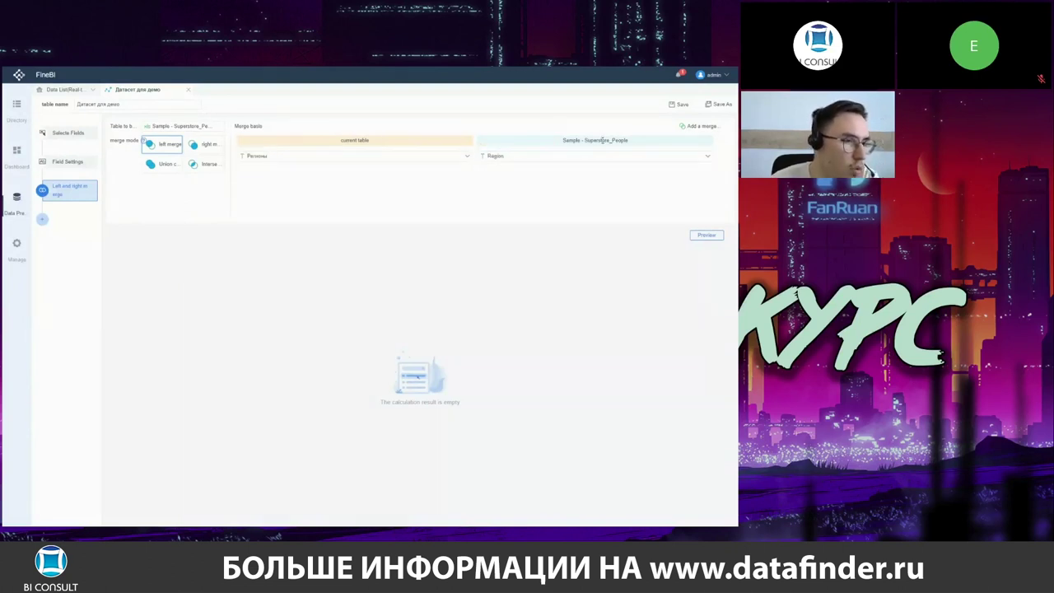
Preview the merged rows and scroll across to check the Regional Manager column.
left_click(710, 238)
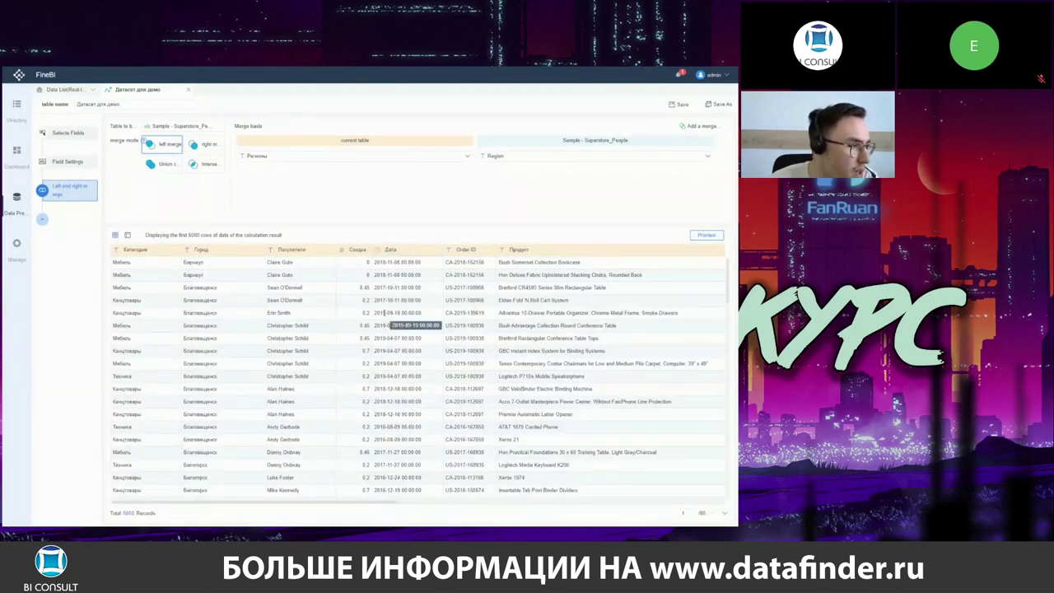
scroll(514, 325, "right", 5)
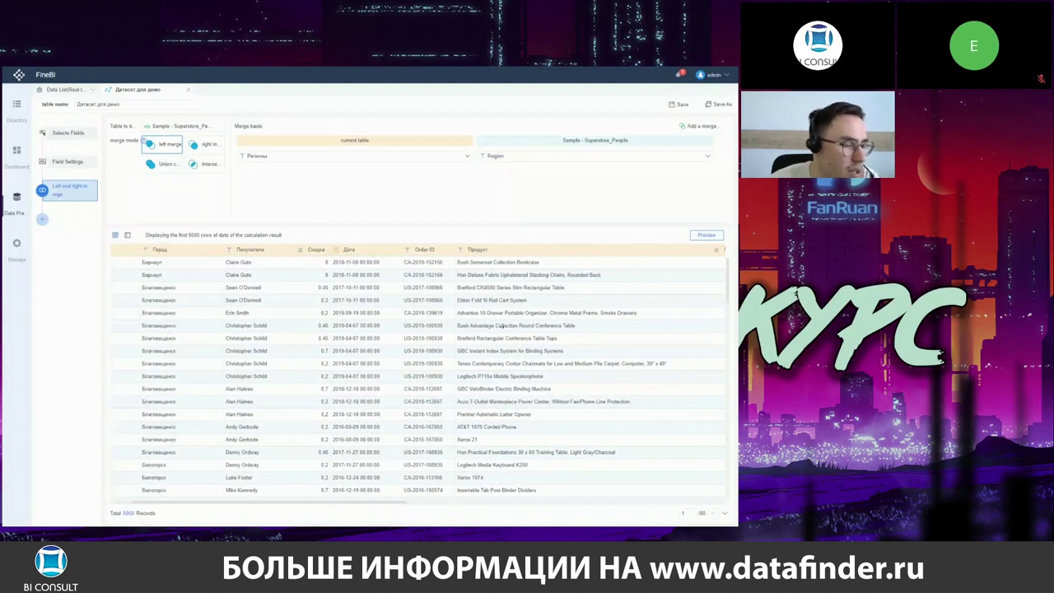
scroll(515, 325, "right", 5)
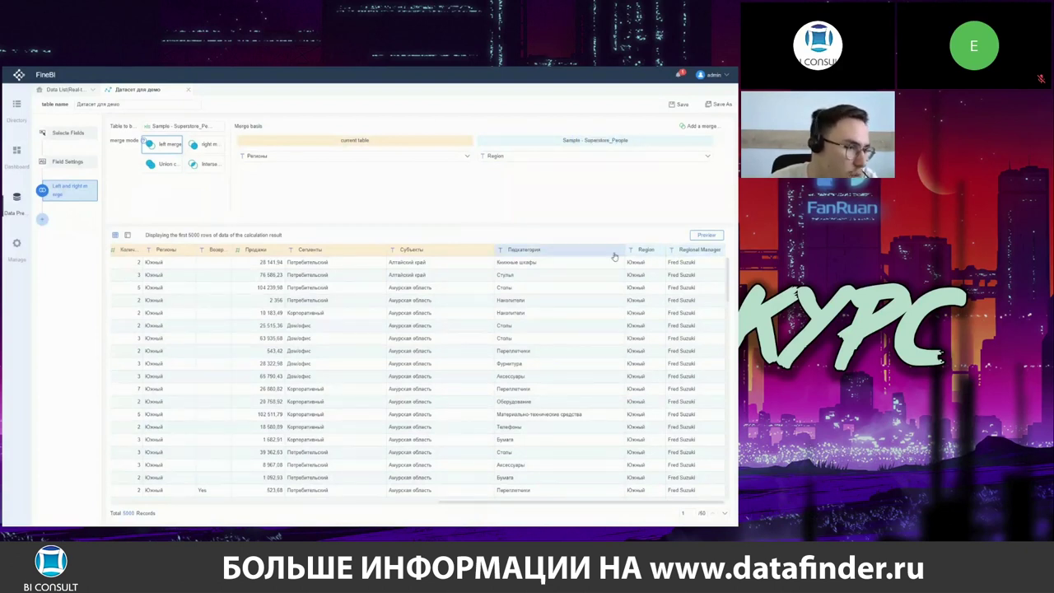
scroll(492, 307, "left", 5)
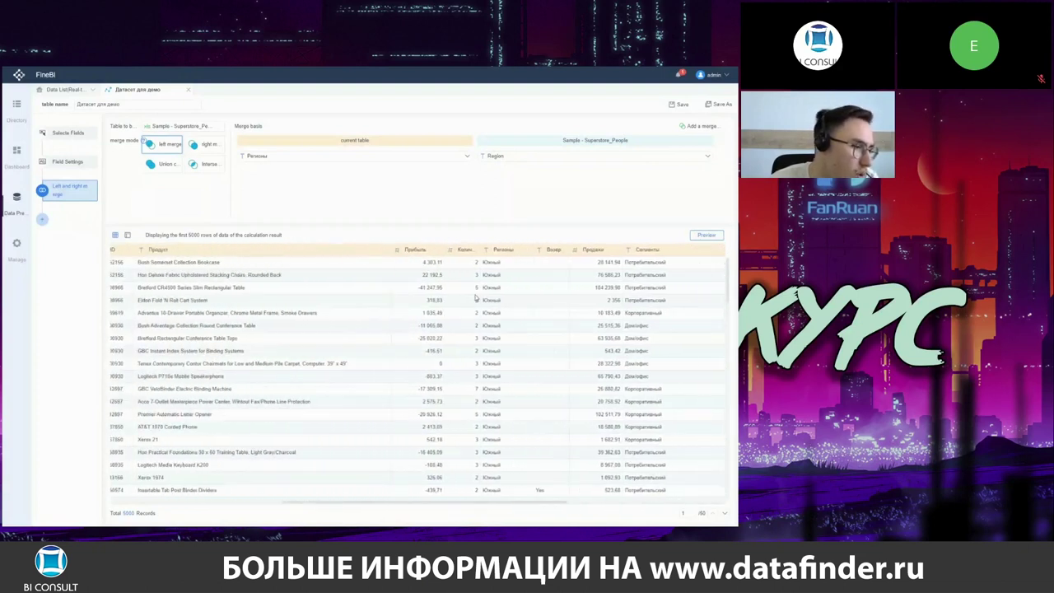
scroll(300, 303, "left", 5)
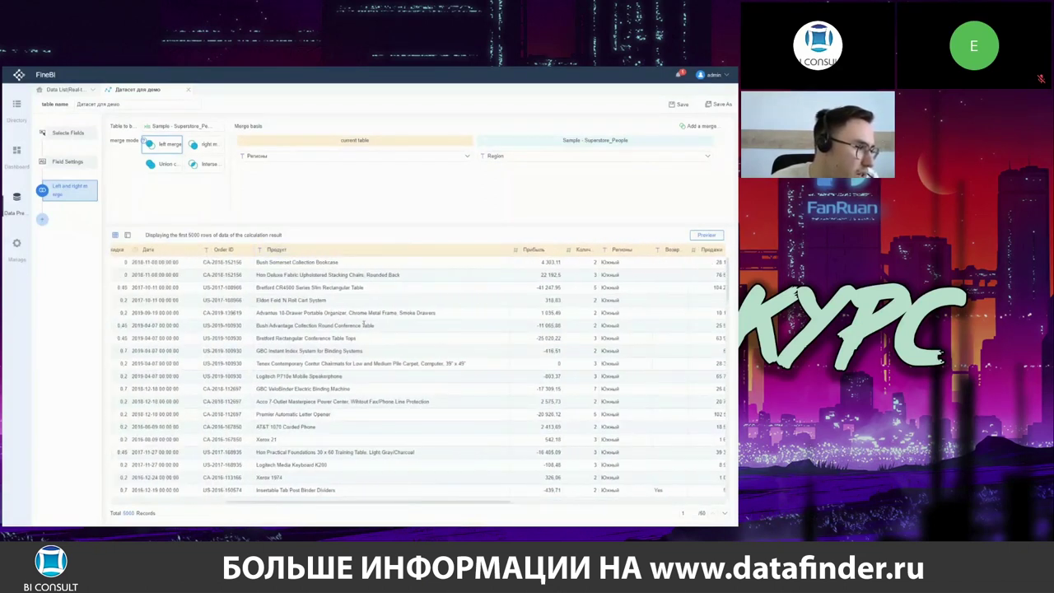
scroll(322, 334, "right", 5)
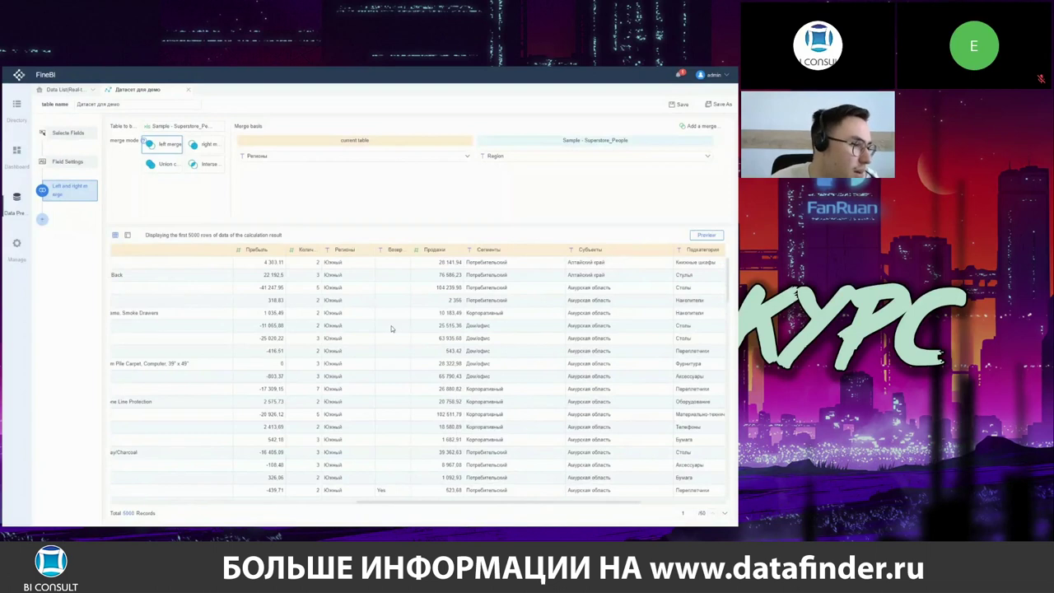
scroll(429, 310, "right", 5)
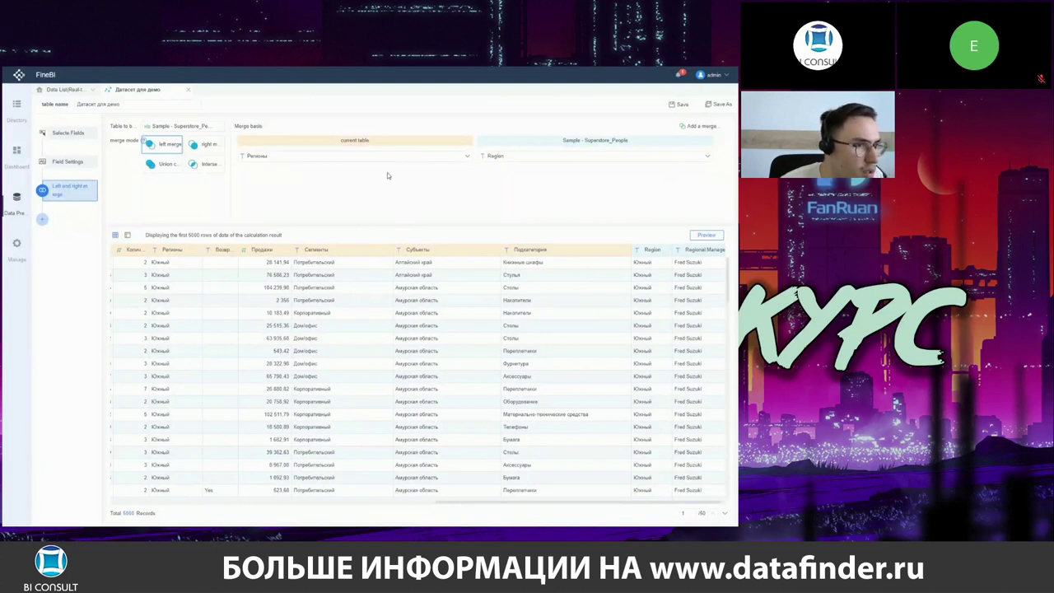
Remove the empty second join condition, leaving only the Регионы–Region match.
left_click(699, 126)
left_click(495, 169)
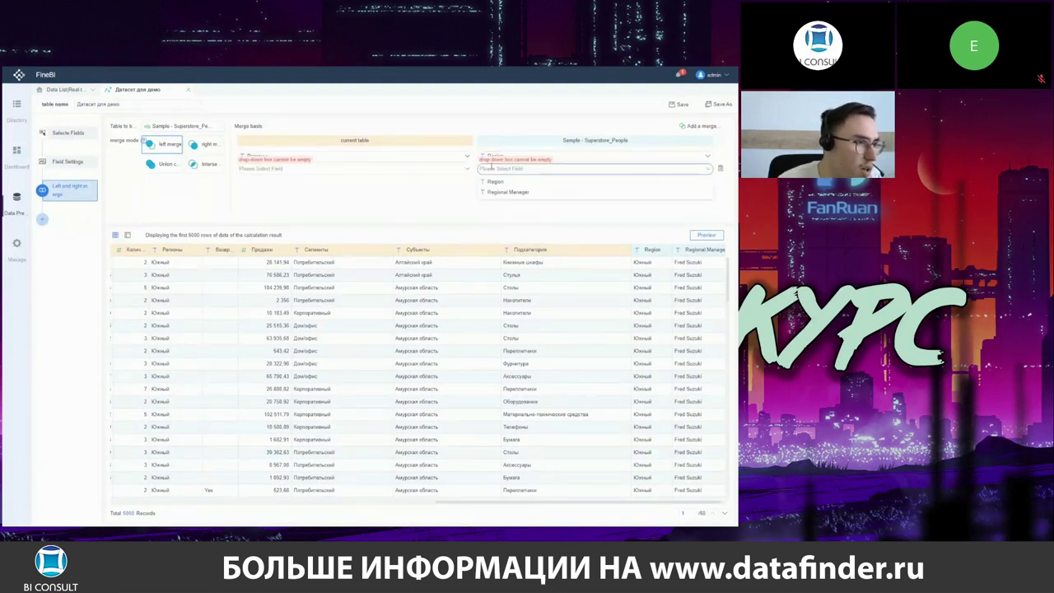
left_click(355, 169)
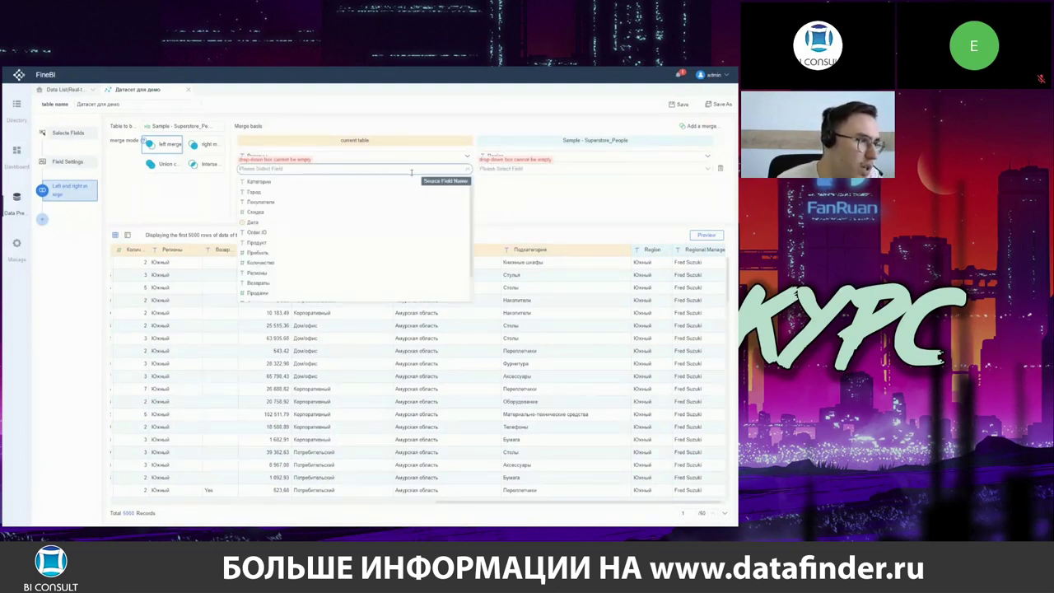
left_click(710, 177)
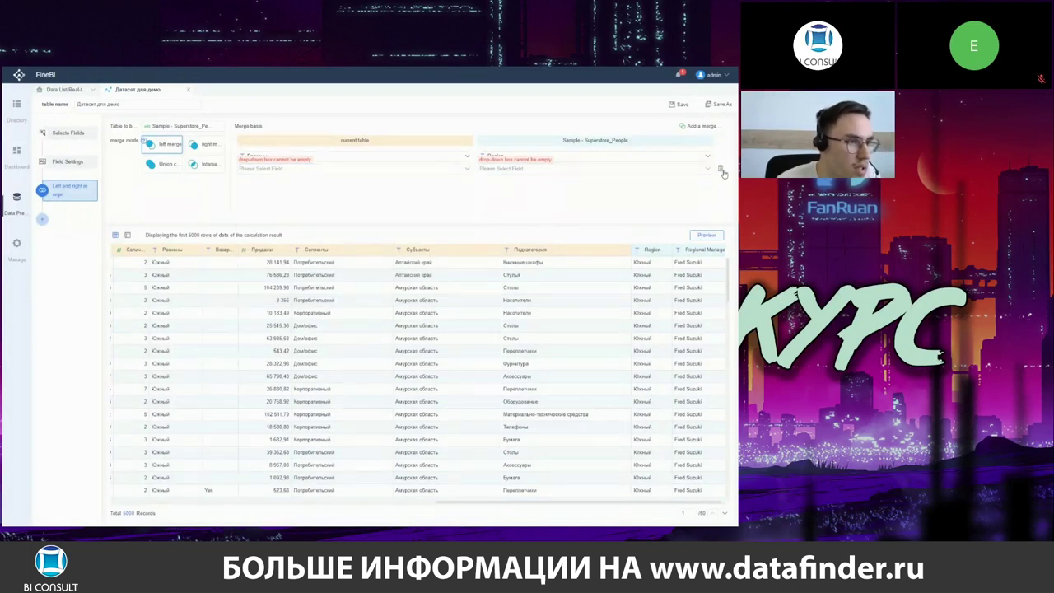
left_click(721, 171)
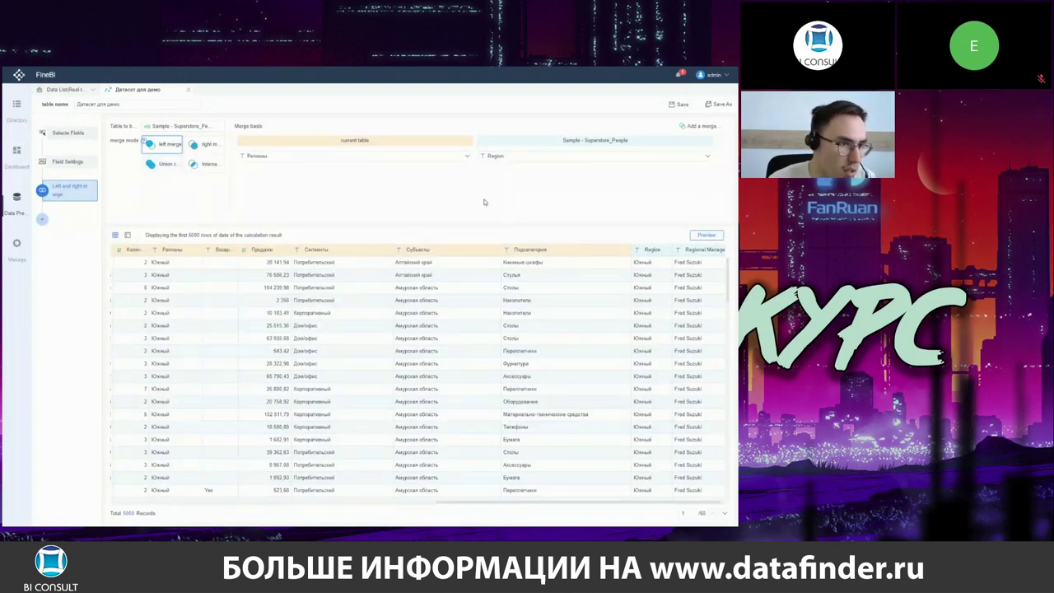
left_click(275, 159)
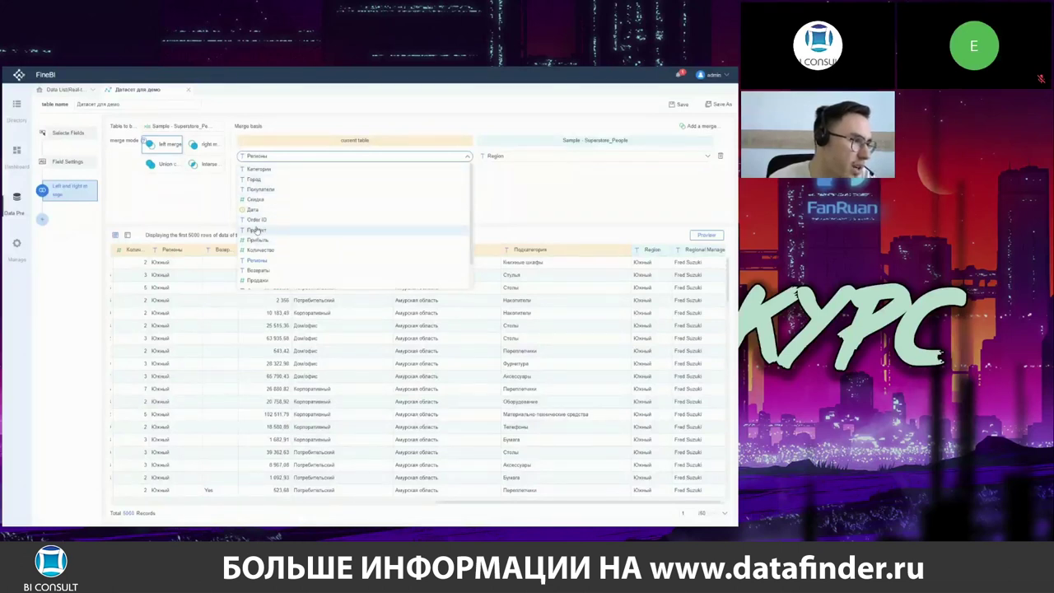
scroll(276, 244, "down", 2)
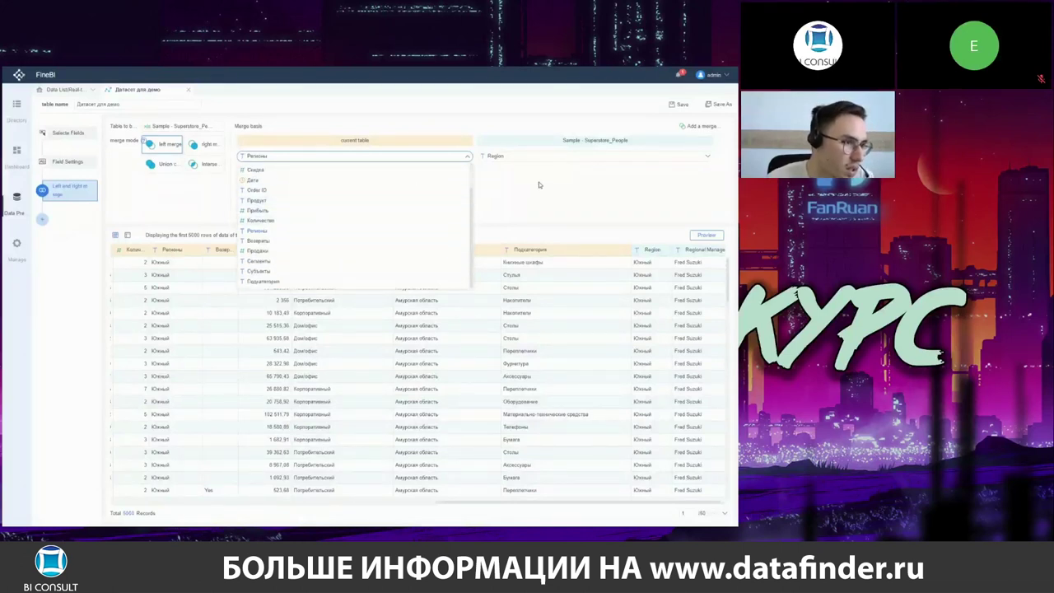
left_click(527, 156)
left_click(519, 171)
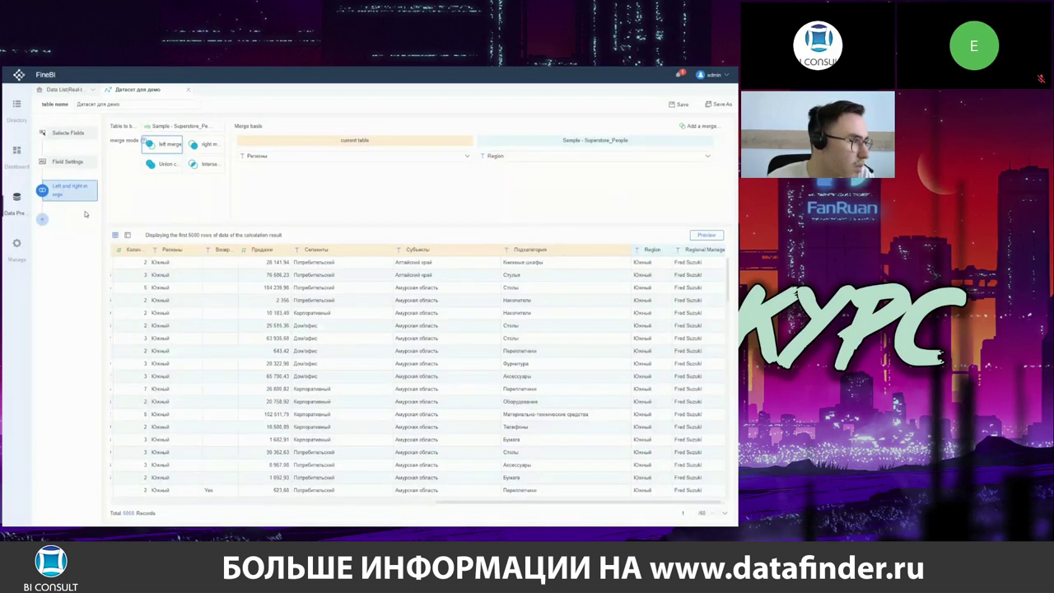
left_click(42, 220)
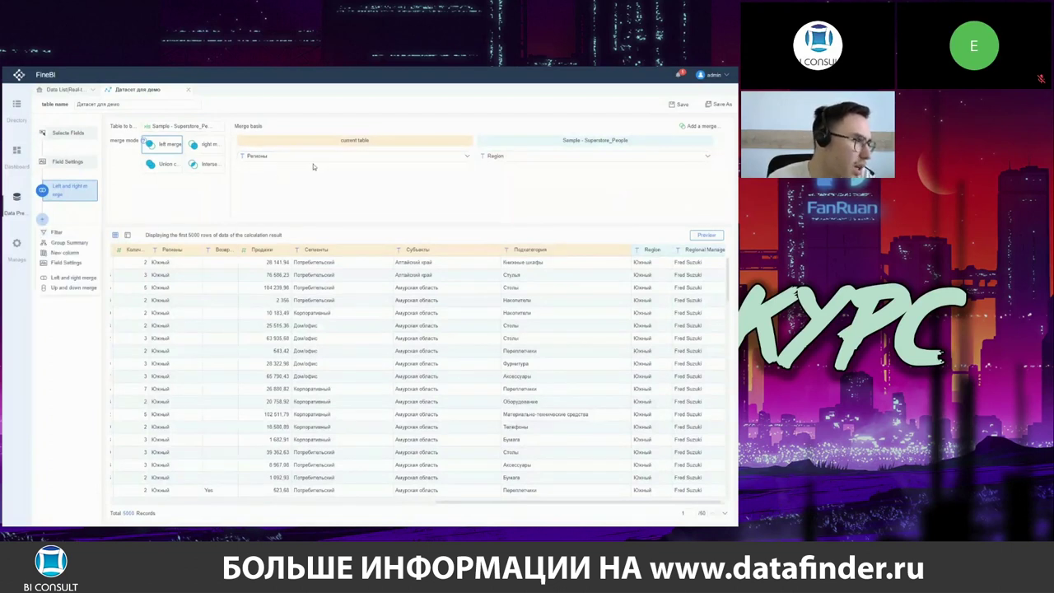
Add a Field Settings step excluding Region and renaming Regional Manager to Менеджера.
left_click(66, 262)
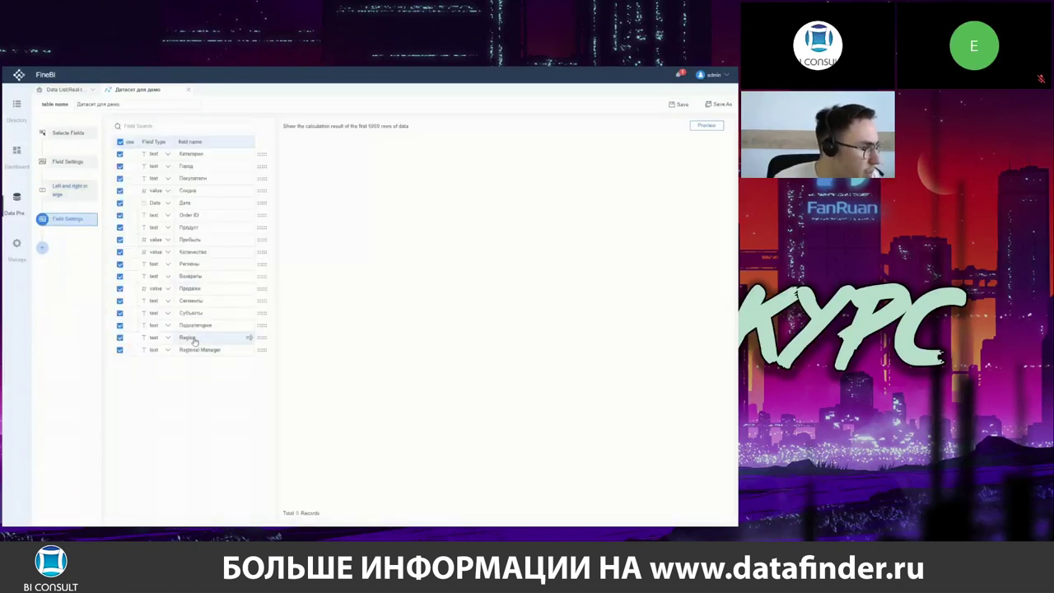
left_click(120, 340)
double_click(222, 351)
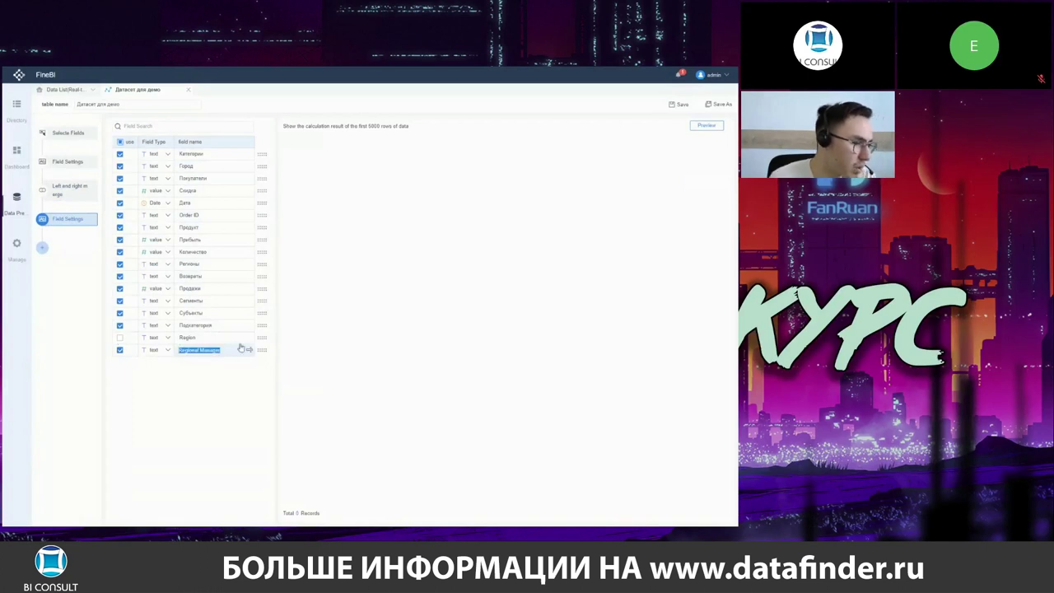
type("MaМенеджера")
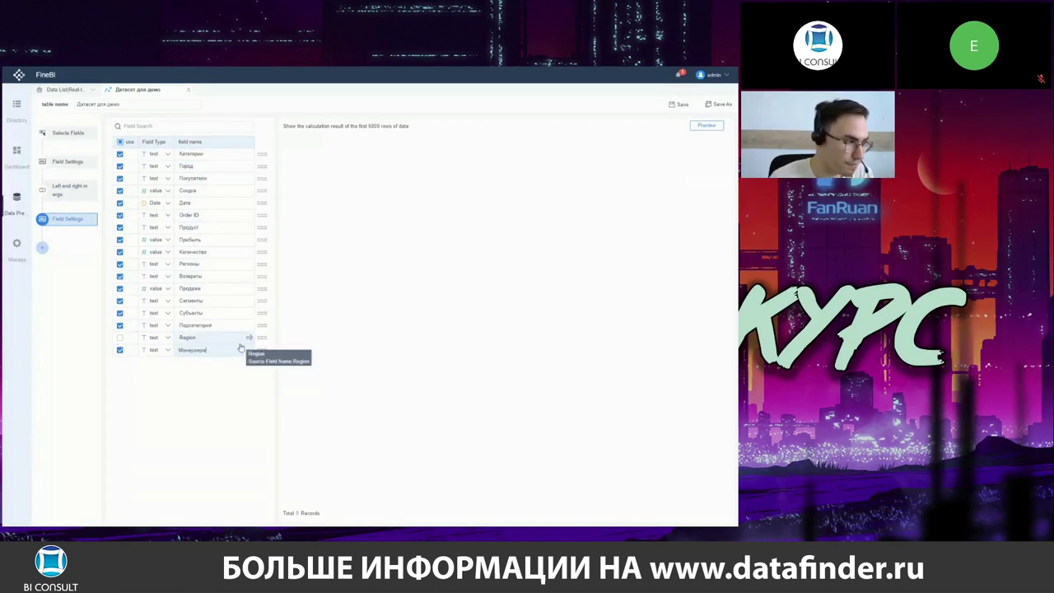
key("Return")
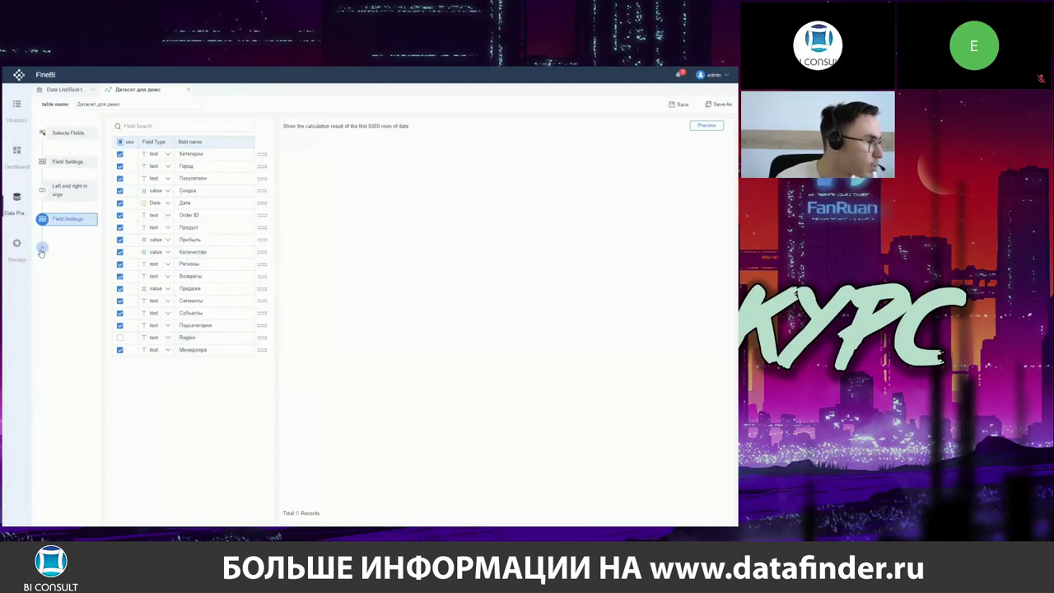
left_click(42, 248)
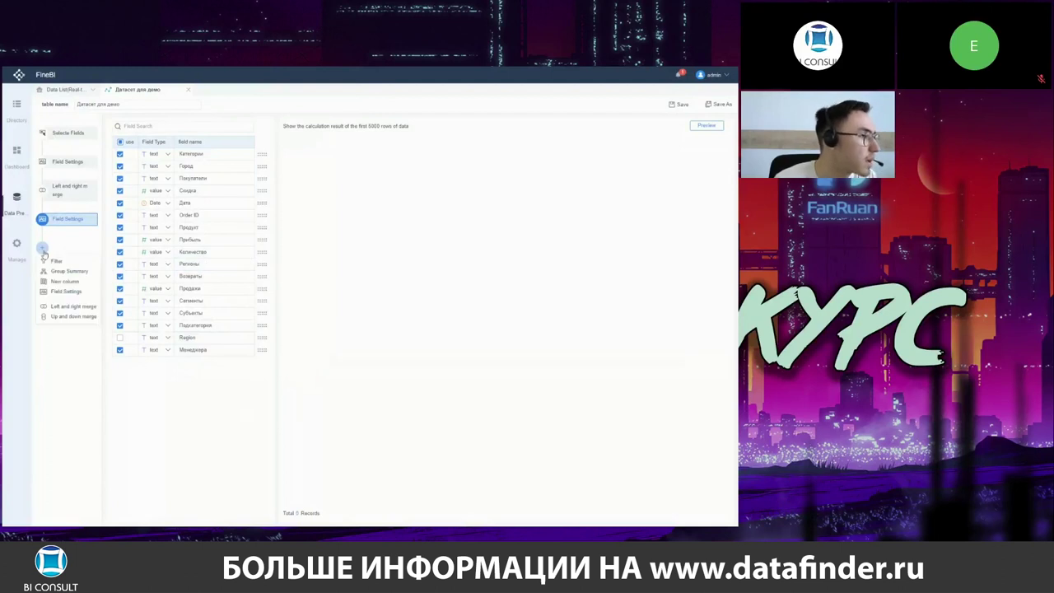
Add a left and right merge taking all fields of the Возвраты table.
left_click(70, 306)
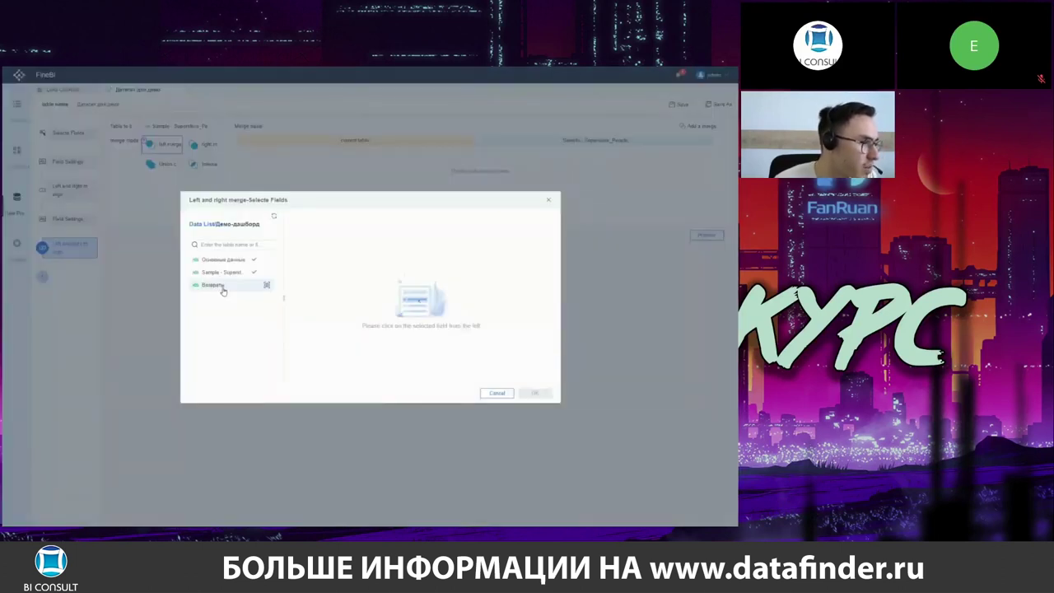
left_click(219, 286)
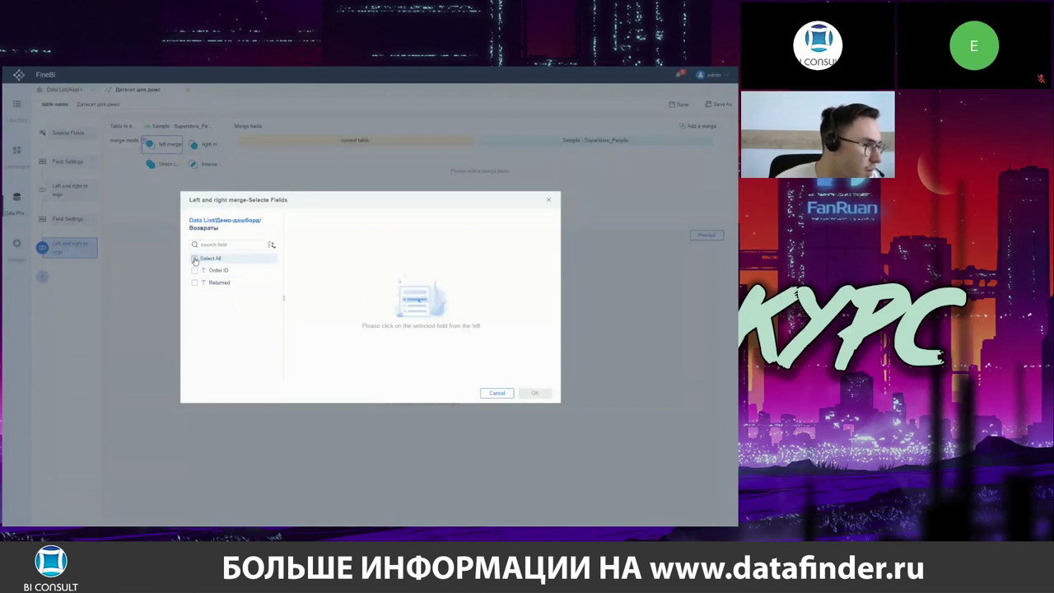
left_click(195, 259)
left_click(535, 393)
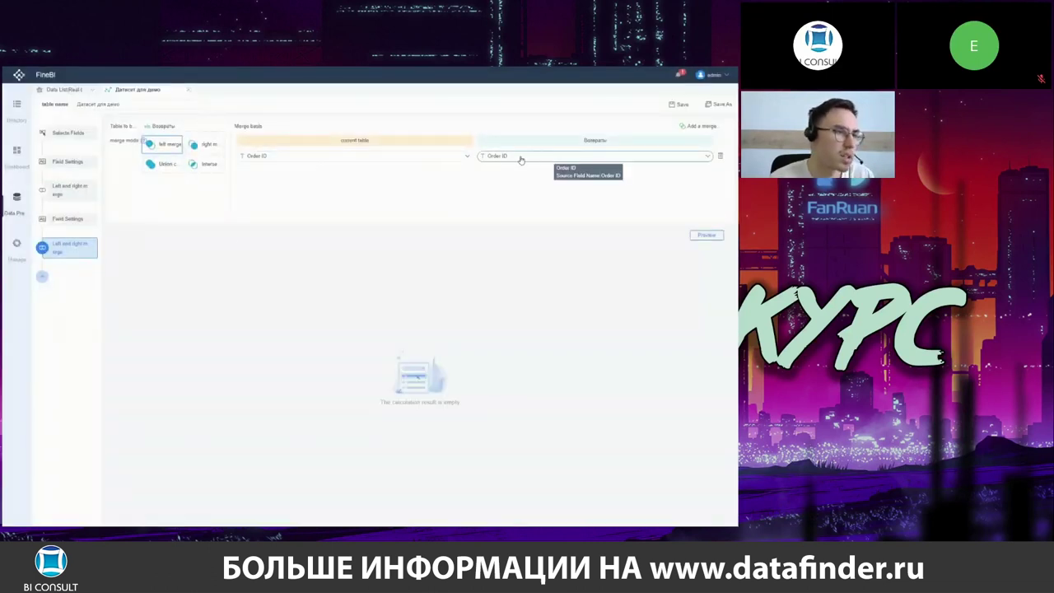
Preview the Order ID–matched merge result and scroll through its rows and columns.
left_click(706, 235)
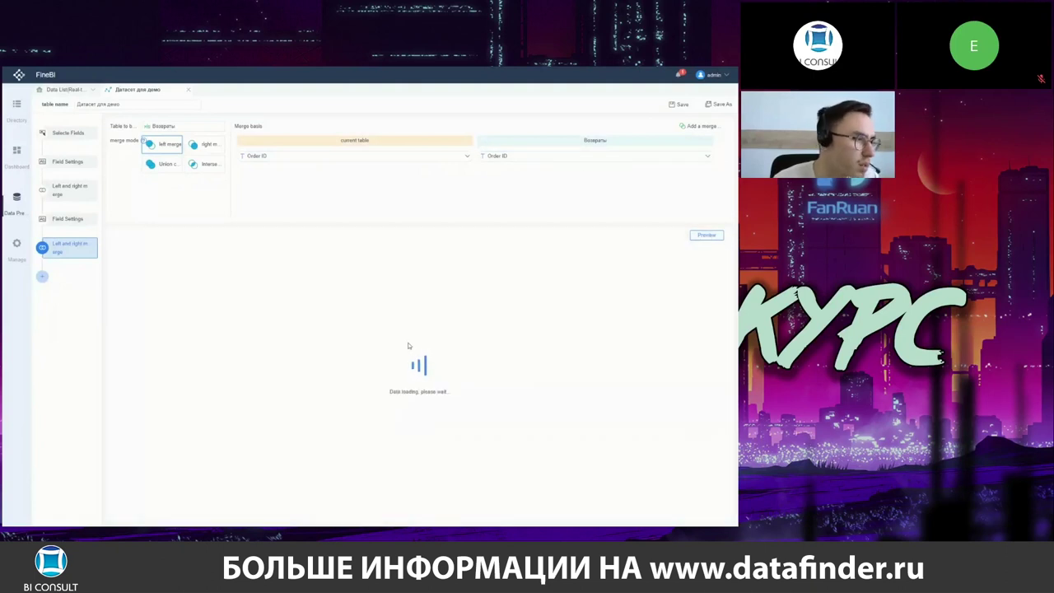
scroll(494, 351, "right", 3)
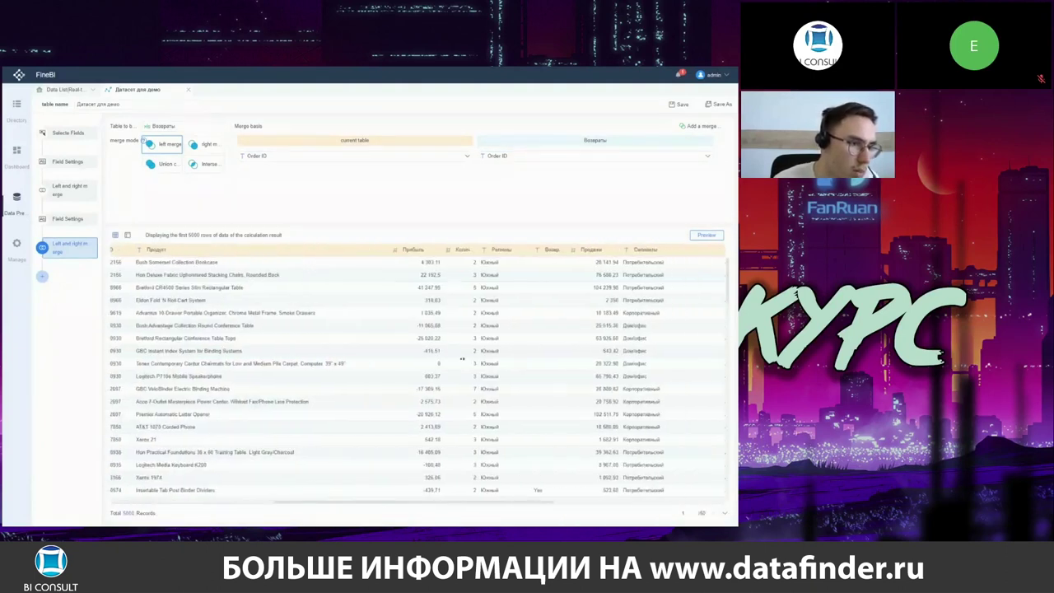
scroll(532, 353, "right", 3)
scroll(532, 352, "right", 3)
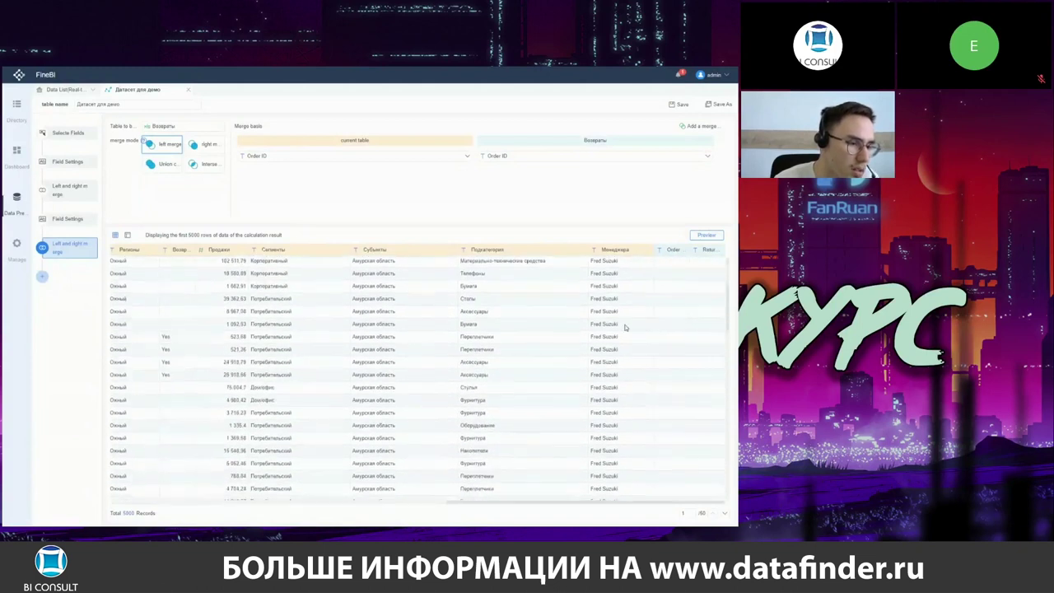
scroll(659, 354, "down", 3)
scroll(665, 346, "down", 3)
scroll(676, 371, "down", 3)
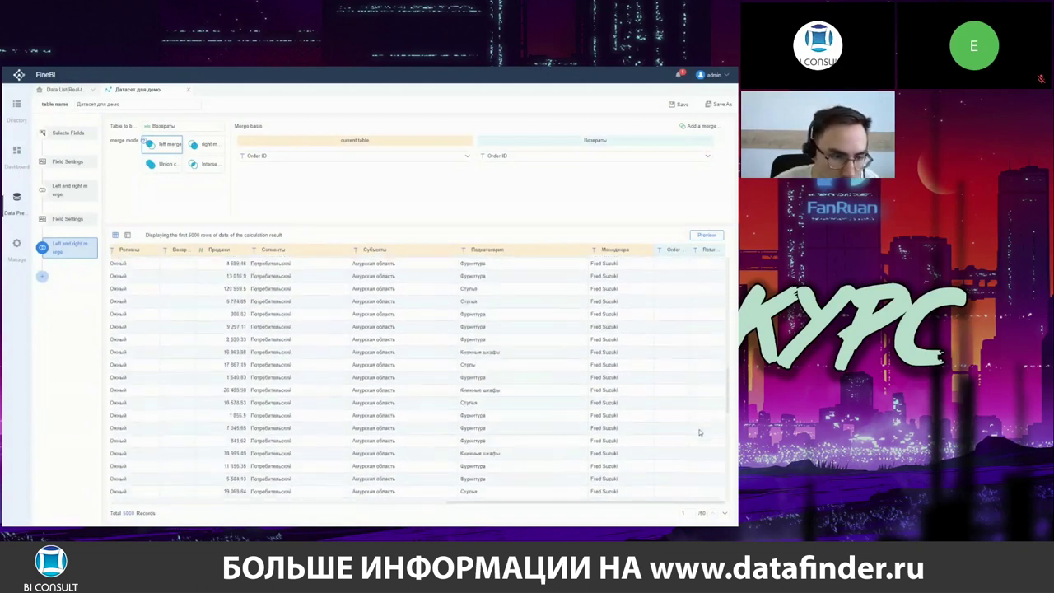
scroll(686, 462, "down", 3)
scroll(685, 461, "up", 3)
scroll(689, 428, "up", 2)
scroll(692, 379, "up", 2)
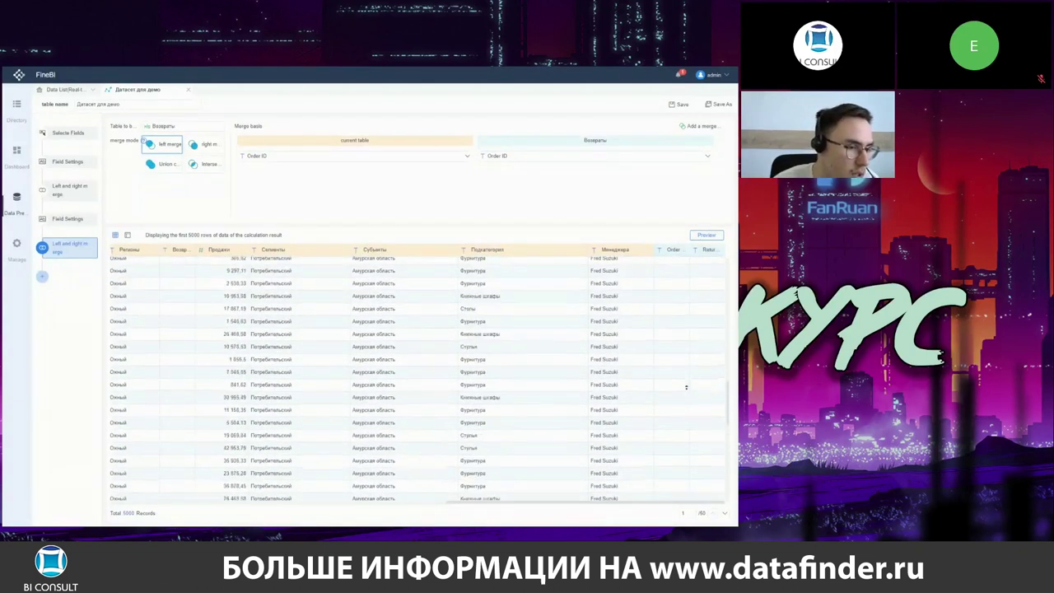
scroll(694, 336, "up", 3)
scroll(695, 336, "up", 3)
scroll(615, 308, "left", 3)
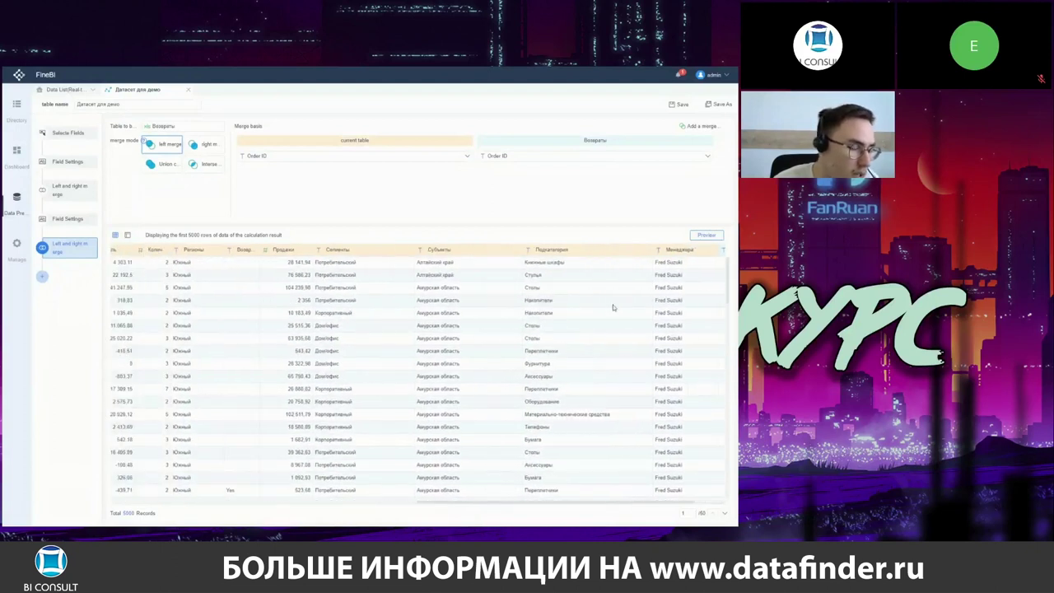
scroll(408, 342, "left", 5)
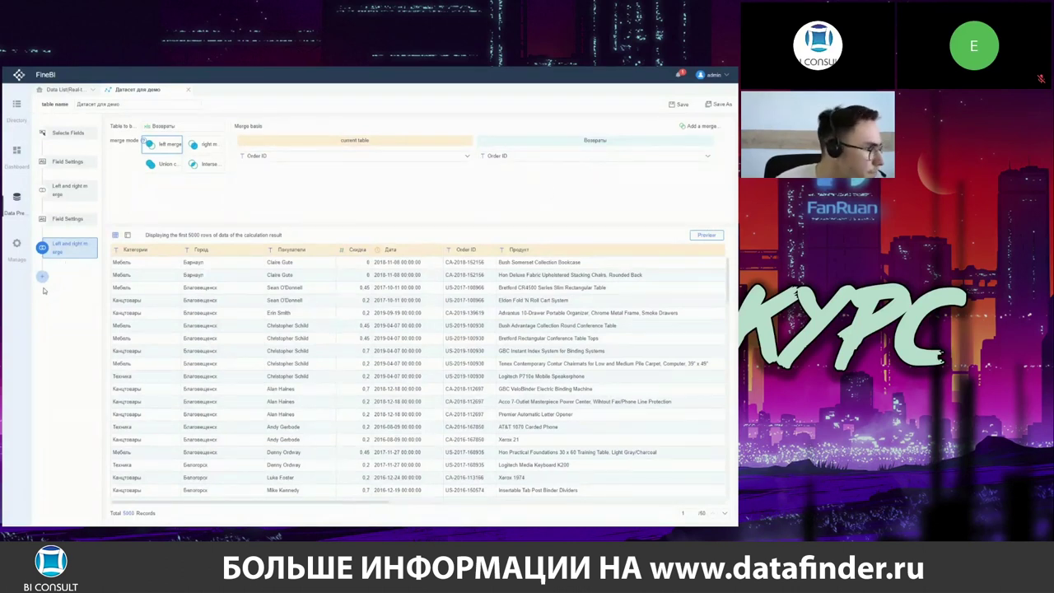
Save the merged dataset and open Датасет для демо from the data list.
left_click(684, 106)
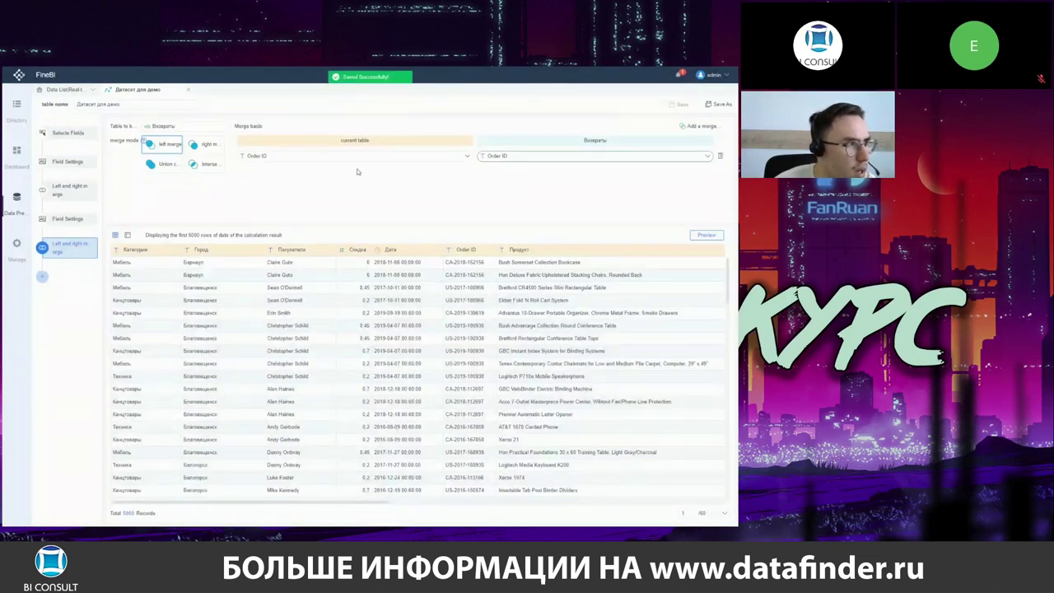
left_click(63, 94)
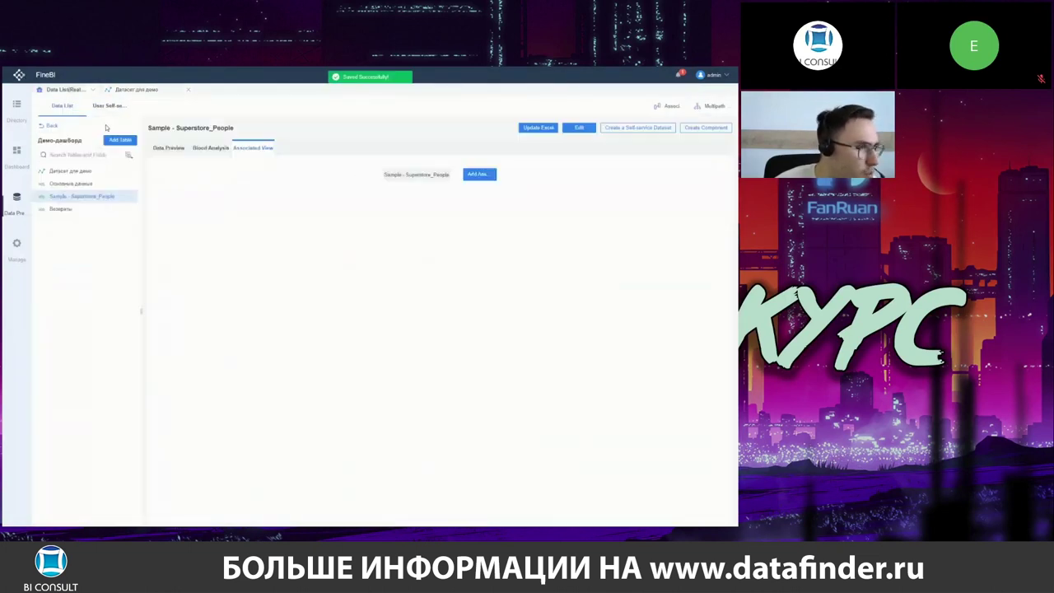
left_click(66, 171)
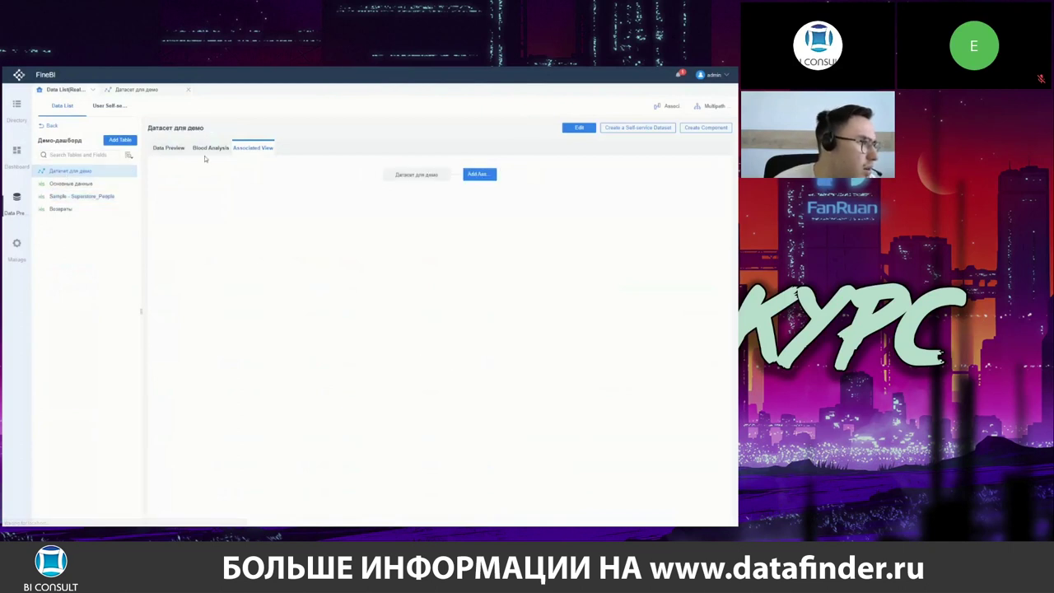
left_click(167, 150)
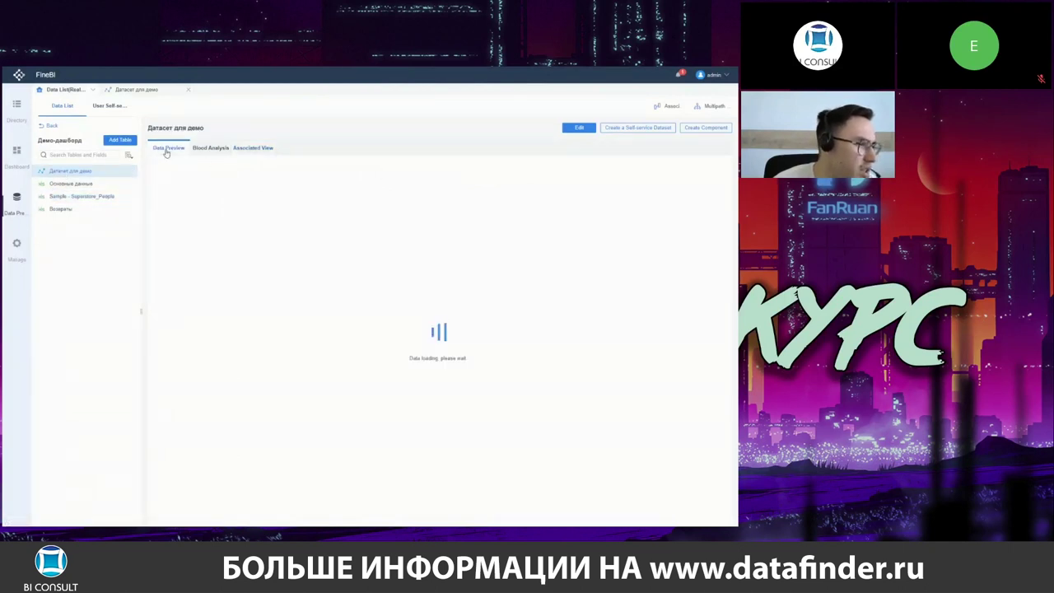
Inspect the Датасет для демо lineage diagram and its associated view of source tables.
left_click(211, 150)
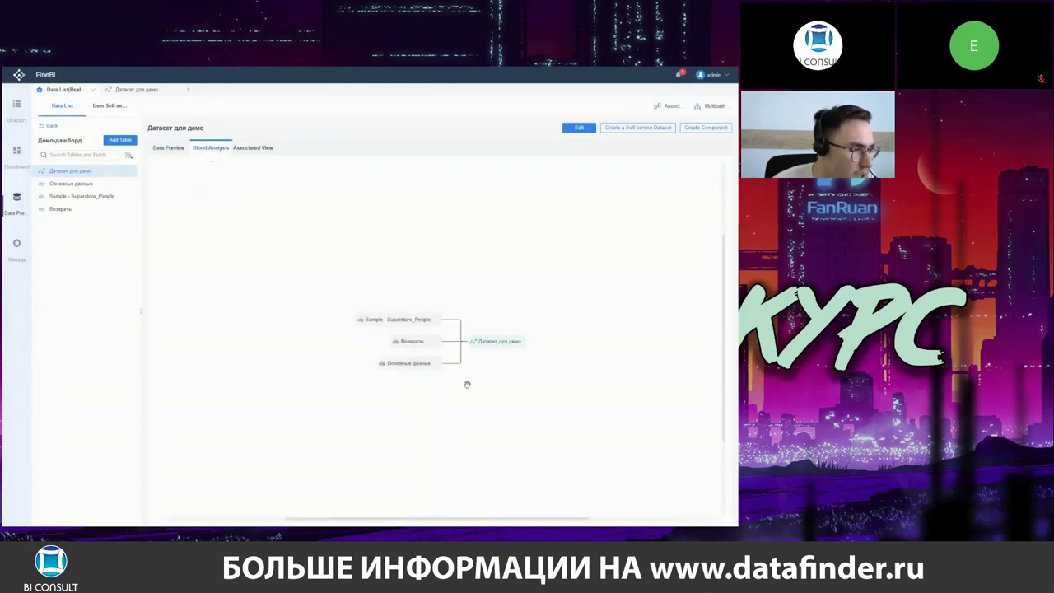
left_click_drag(496, 288, 402, 305)
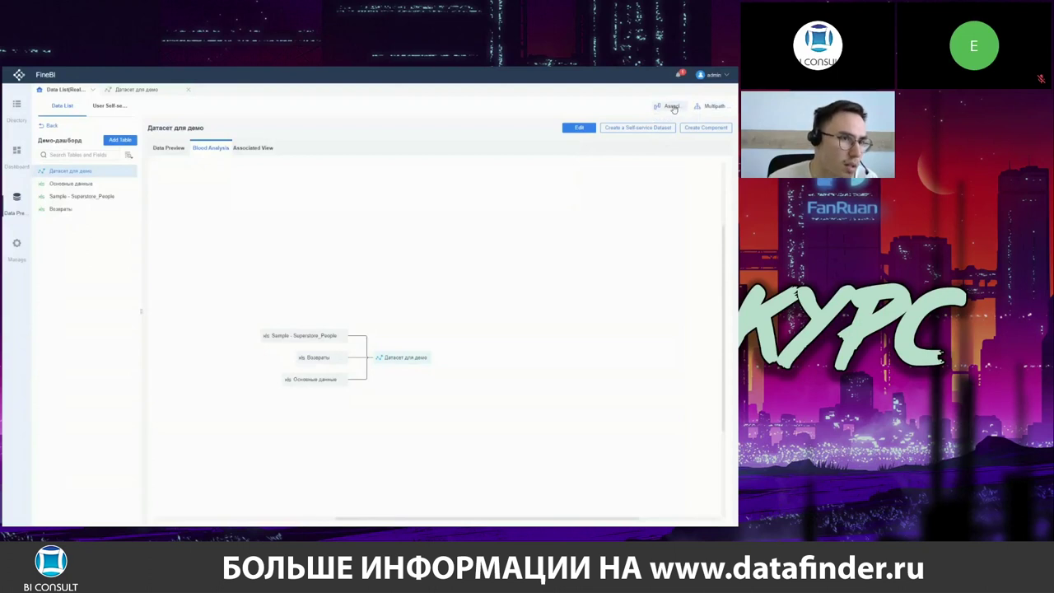
left_click(670, 105)
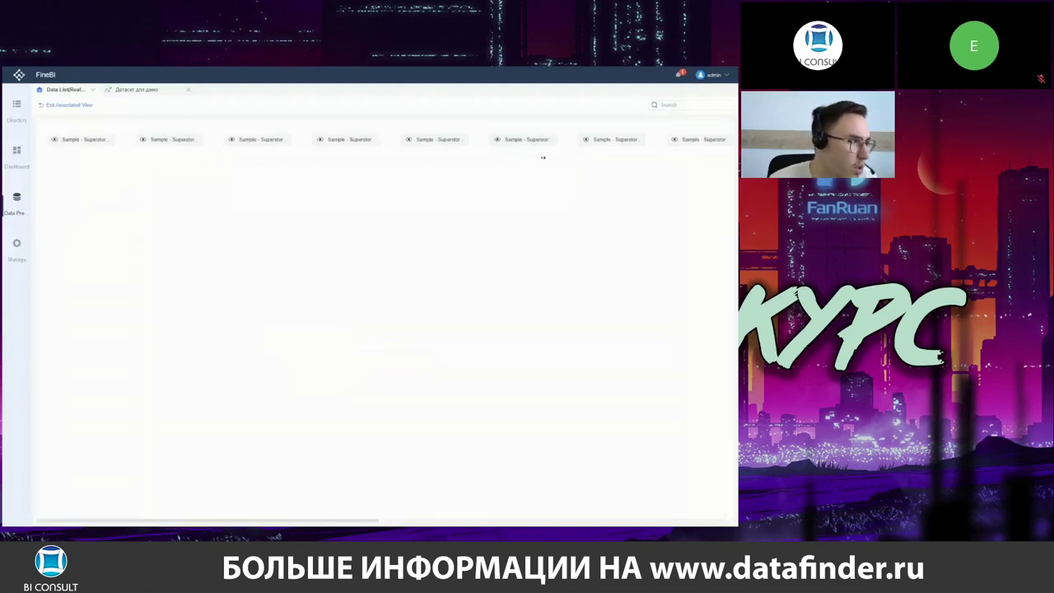
scroll(543, 158, "right", 5)
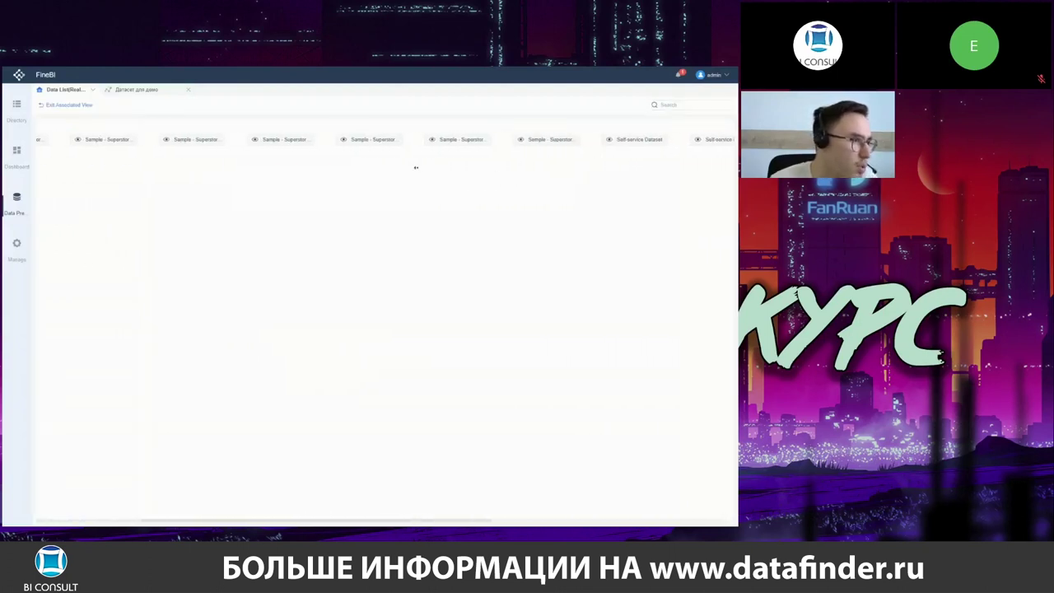
left_click(70, 107)
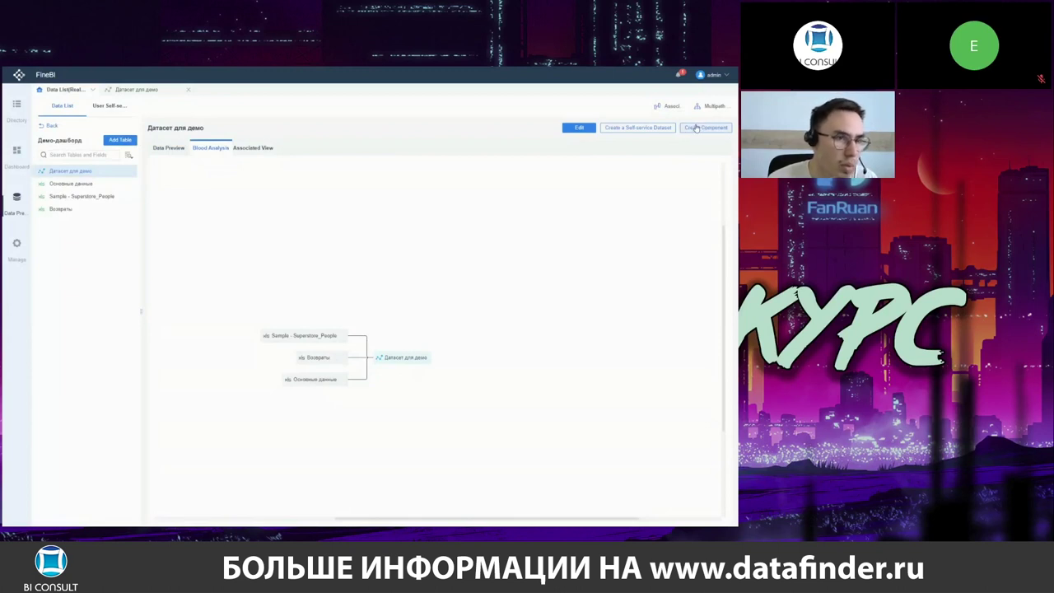
Create a component from Датасет для демо in a new dashboard stored in Демо-папка.
left_click(697, 129)
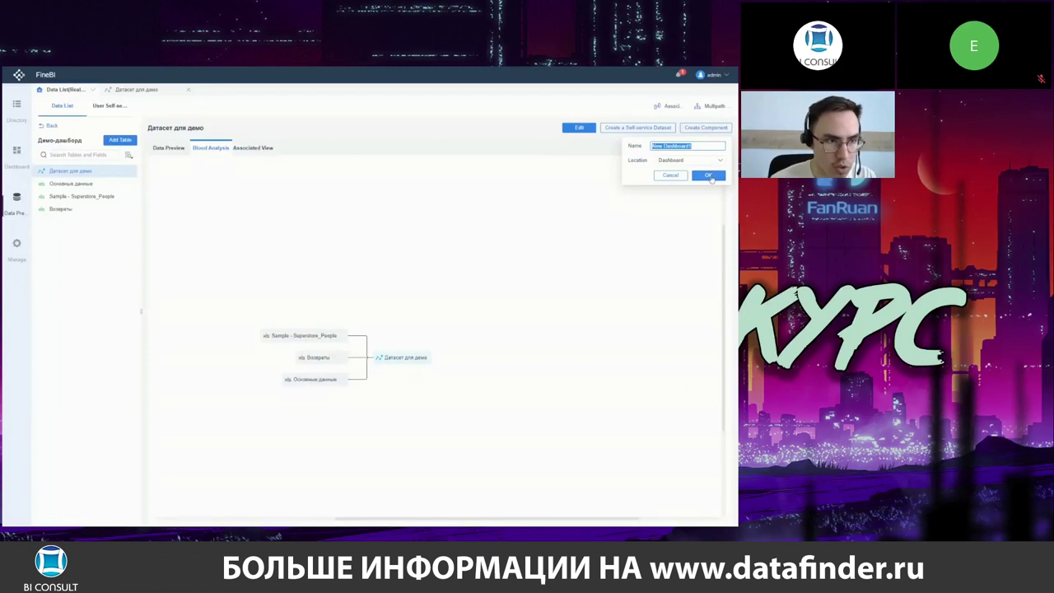
left_click(697, 159)
left_click(701, 163)
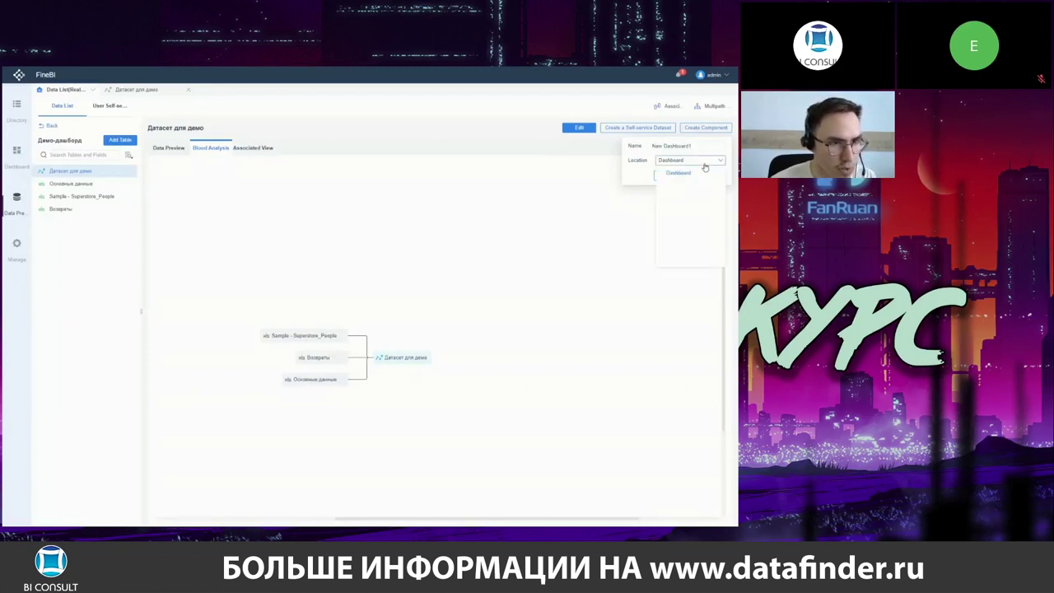
left_click(664, 174)
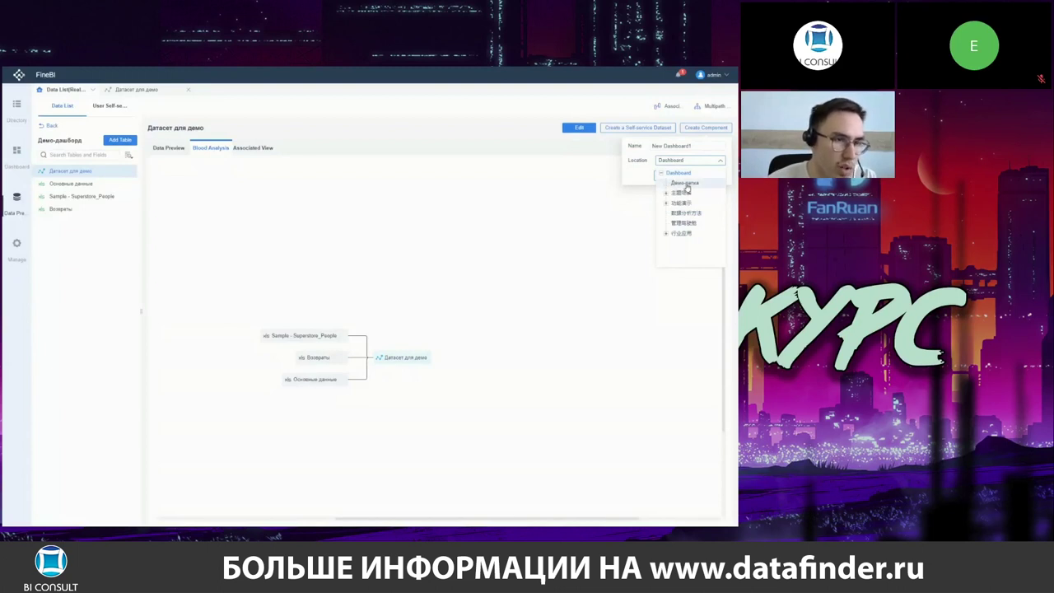
left_click(686, 185)
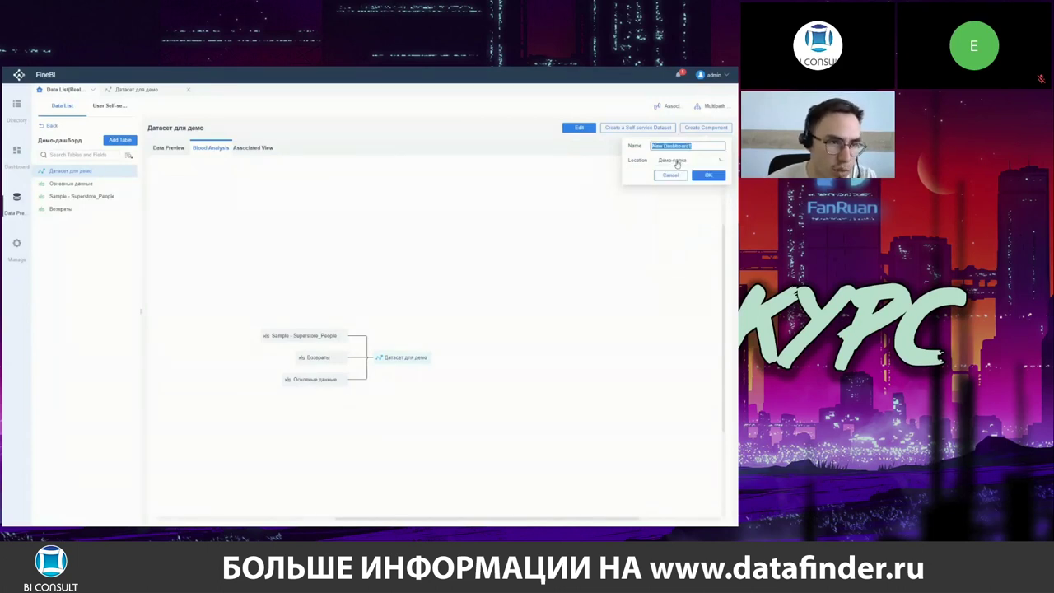
left_click(708, 180)
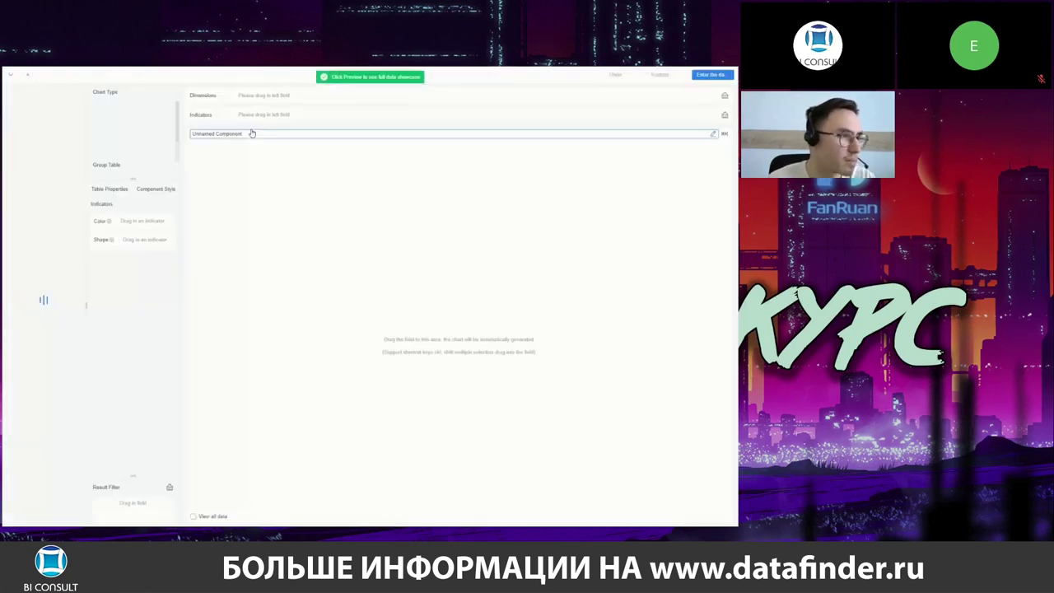
key("ctrl+plus")
key("ctrl+plus")
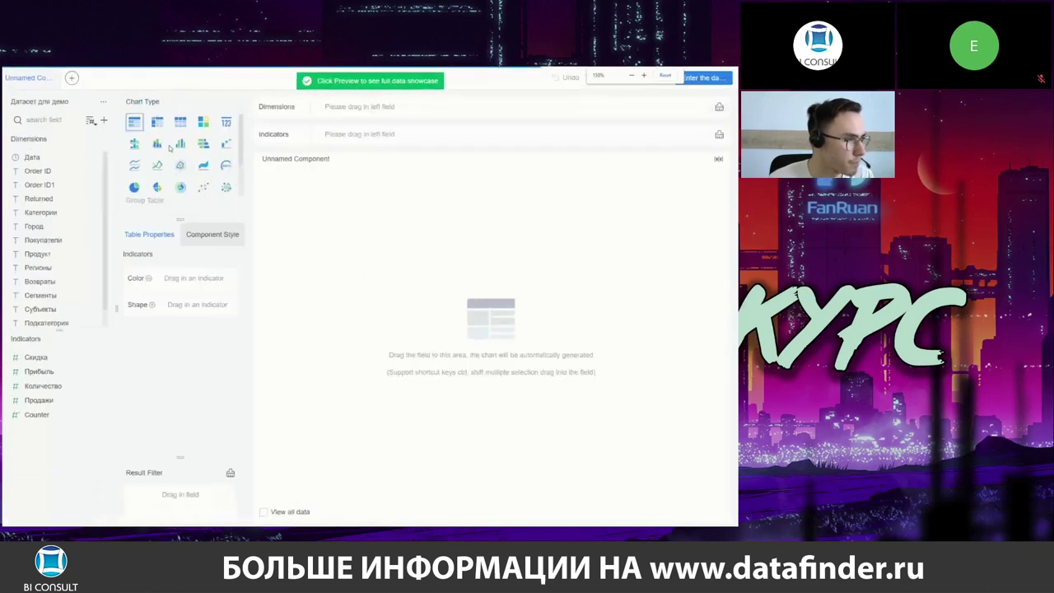
key("ctrl+plus")
key("ctrl+plus")
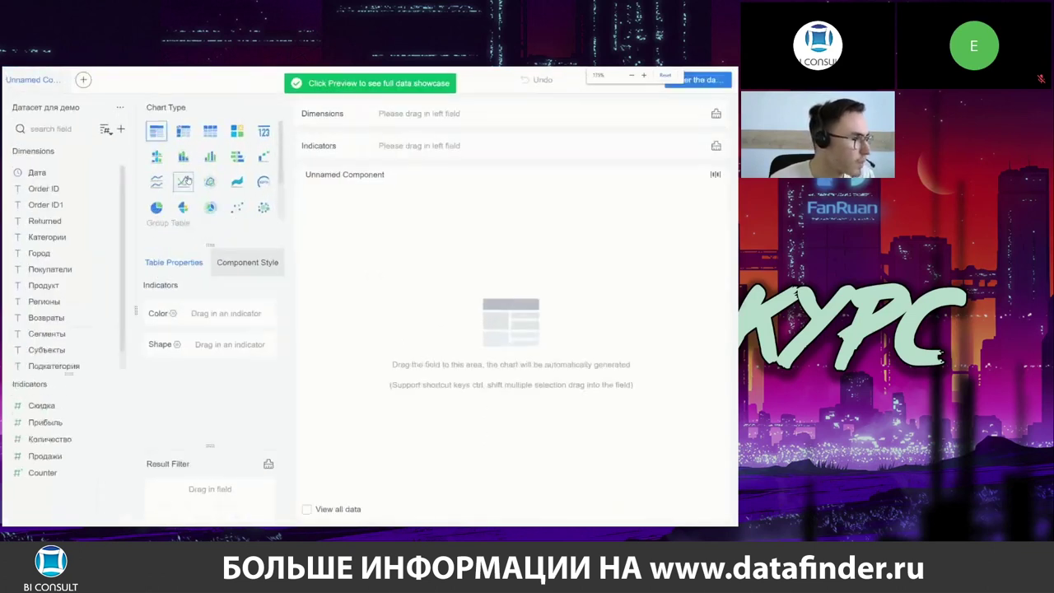
key("ctrl+minus")
key("ctrl+minus")
key("ctrl+minus")
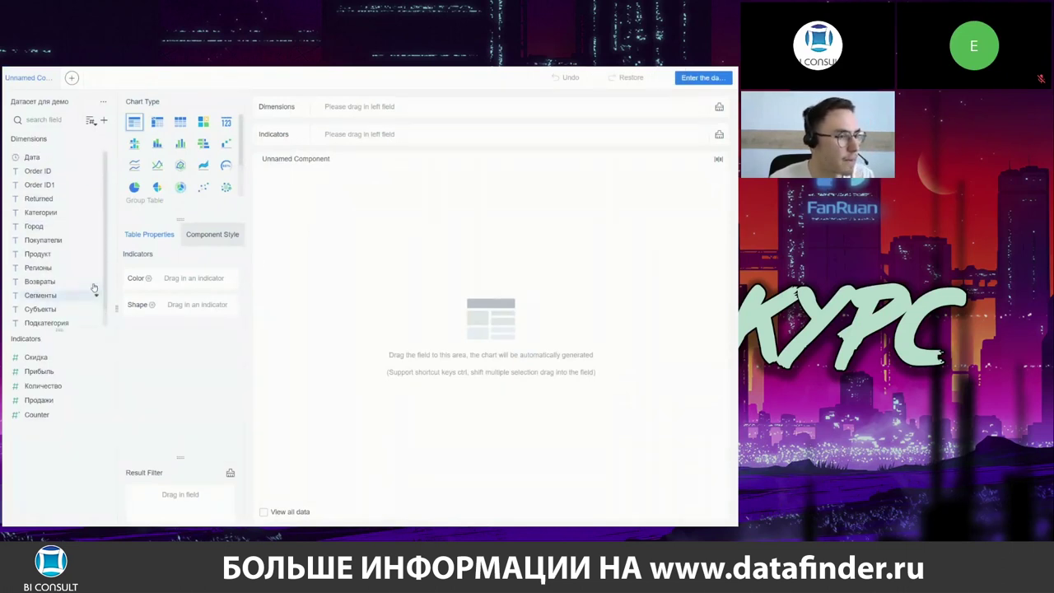
left_click_drag(60, 328, 59, 393)
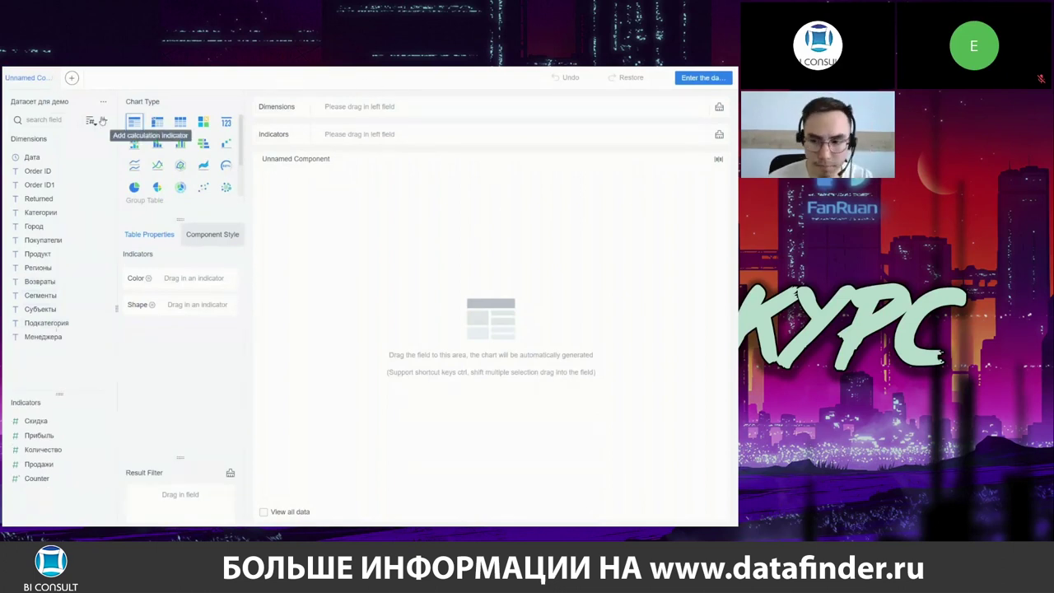
key("ctrl+0")
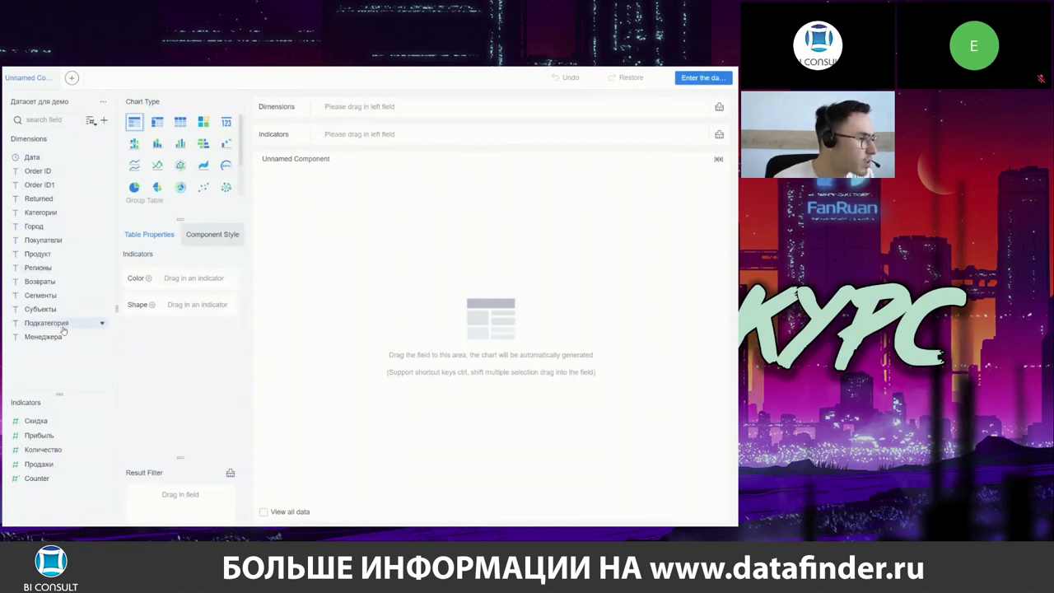
Make a column chart with Подкатегория as its dimension and reveal more chart types.
left_click_drag(46, 323, 350, 108)
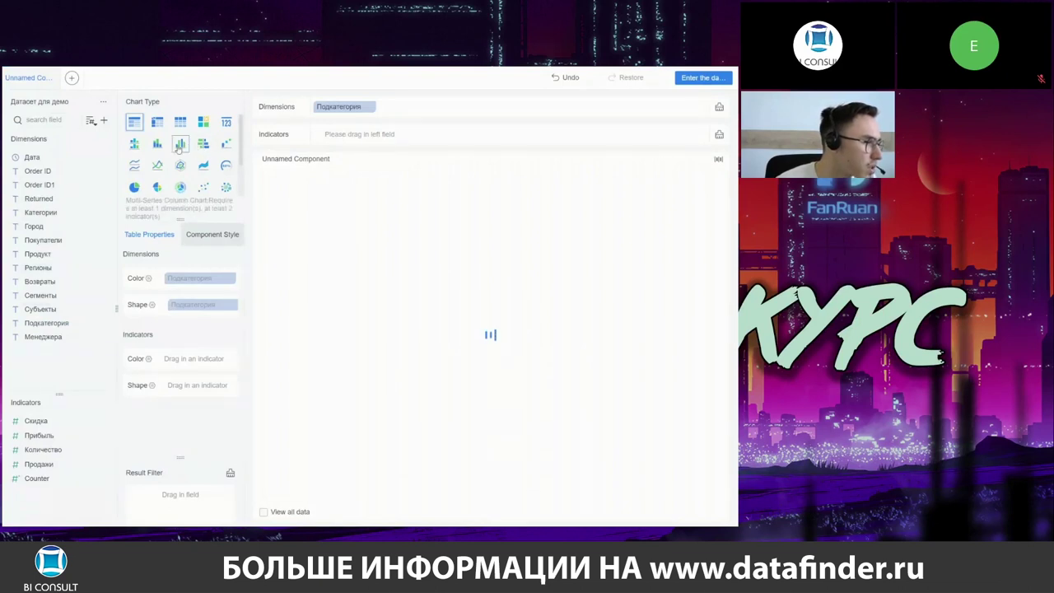
left_click(192, 147)
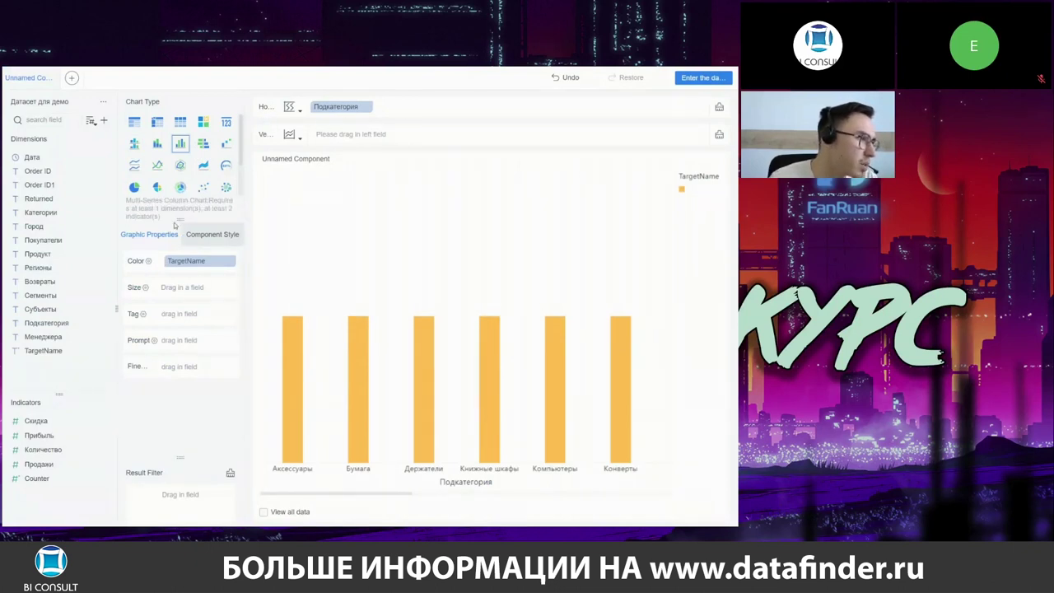
mouse_move(179, 222)
left_mouse_down()
mouse_move(180, 306)
mouse_move(180, 273)
left_mouse_up()
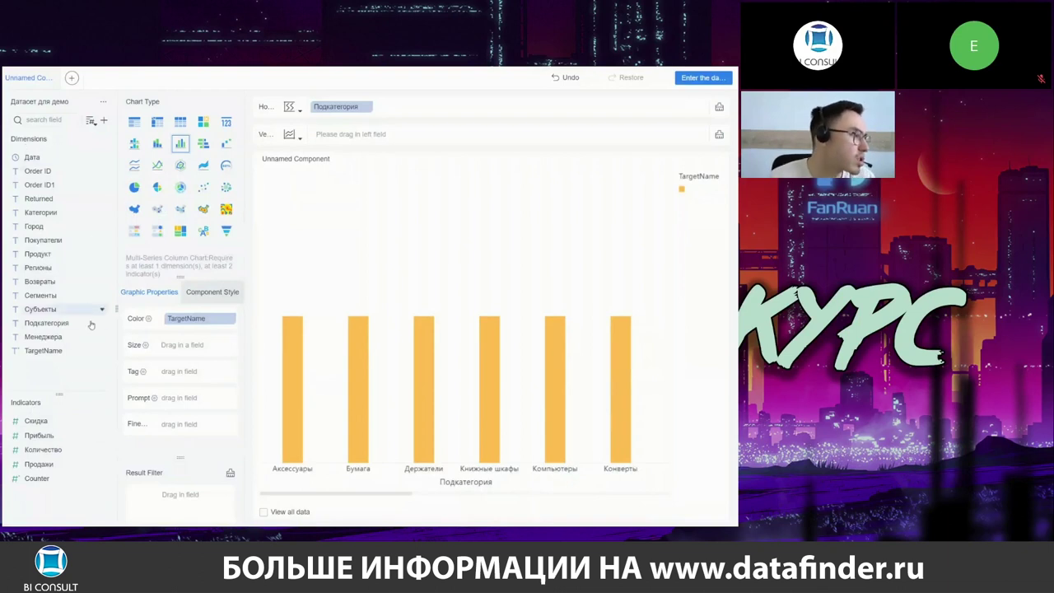
key("ctrl+minus")
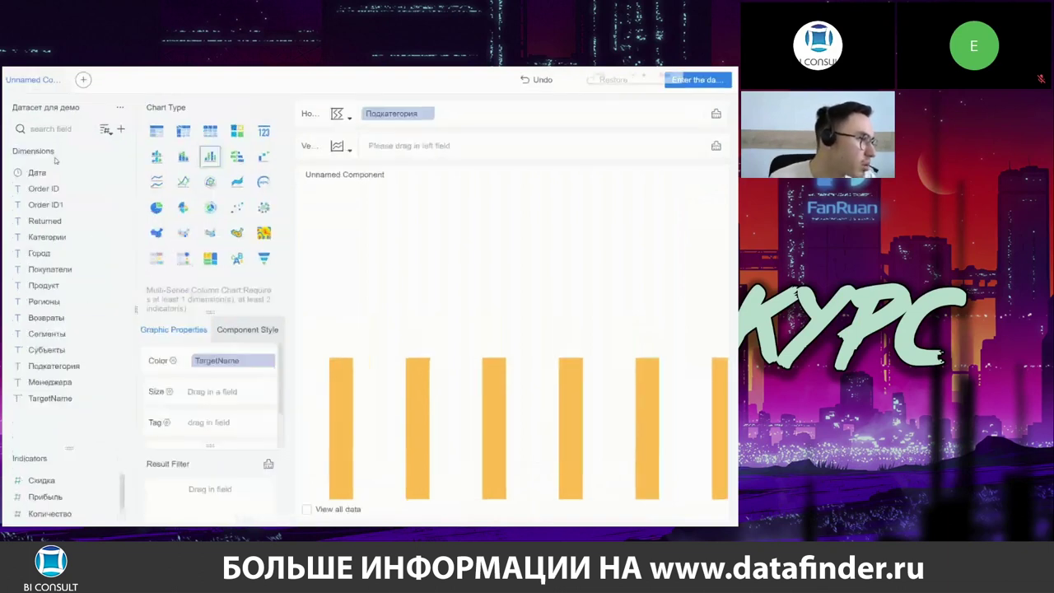
key("ctrl+plus")
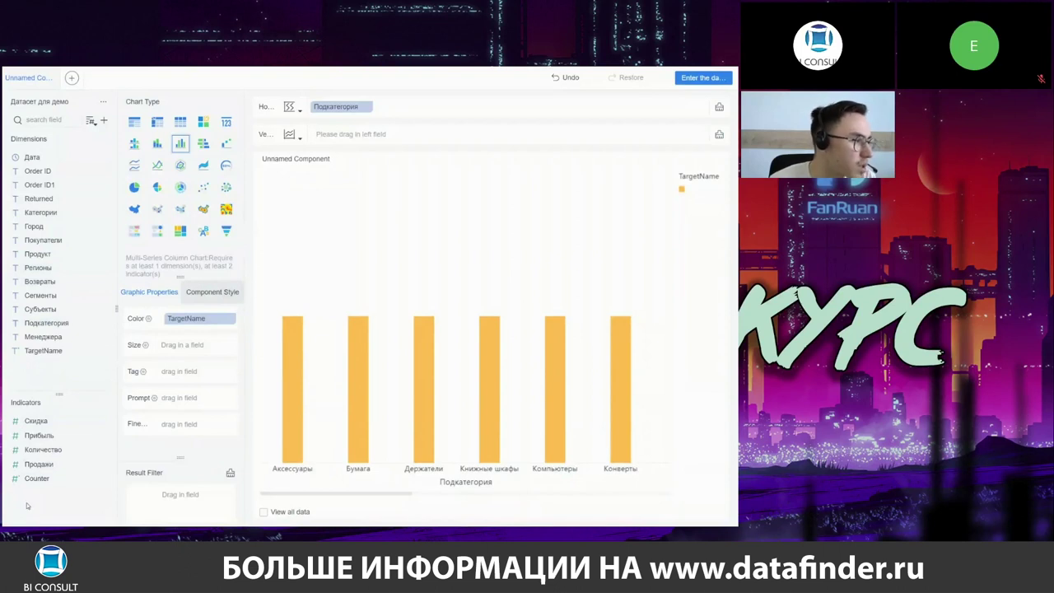
Add a new calculated indicator named Test to the dataset.
left_click(105, 121)
type("a")
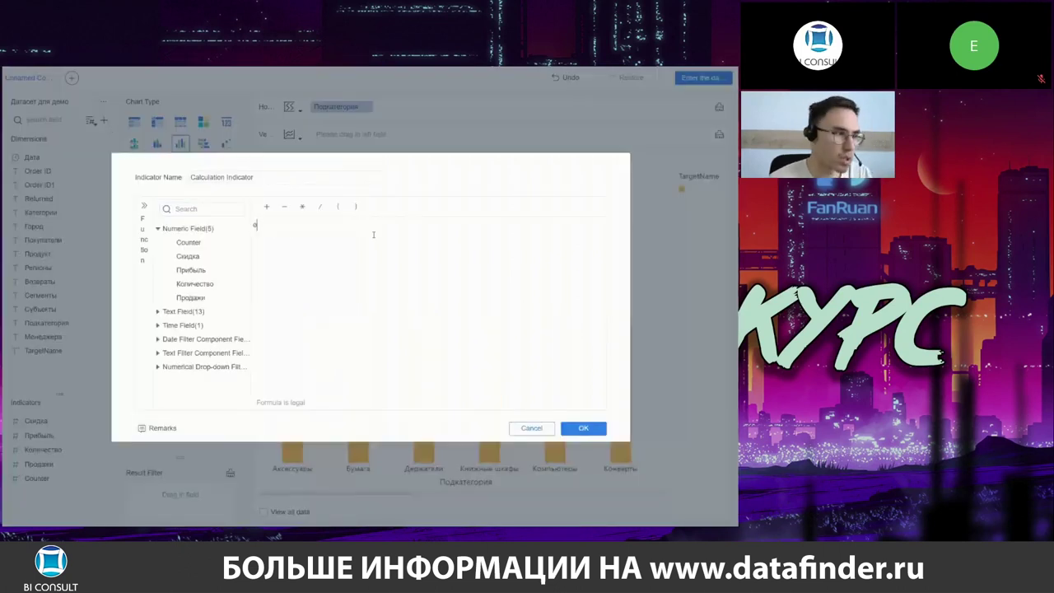
left_click(315, 176)
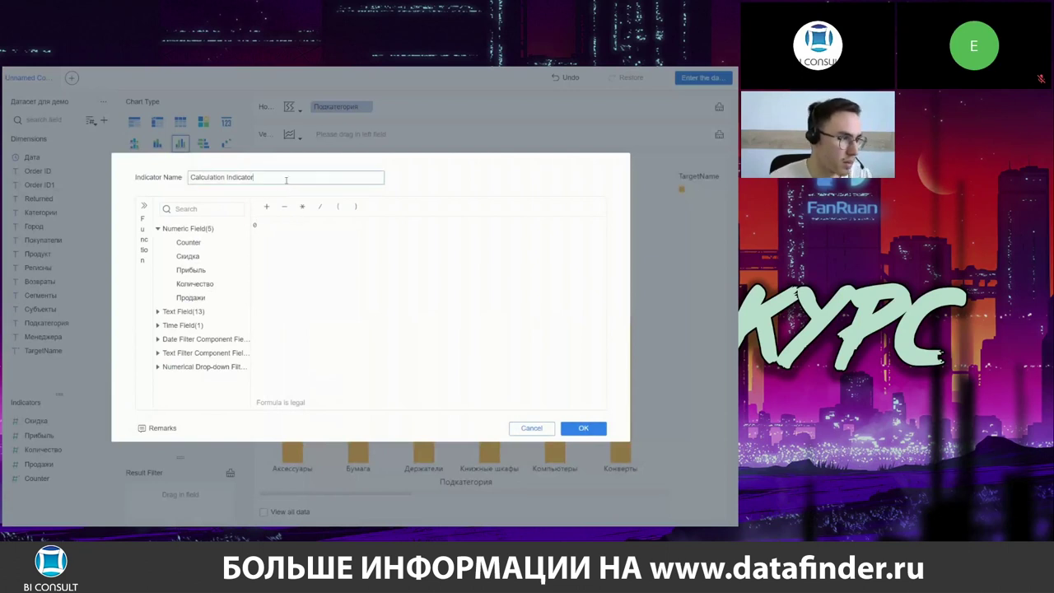
key("ctrl+shift+Left")
key("ctrl+shift+Left")
type("Еуые")
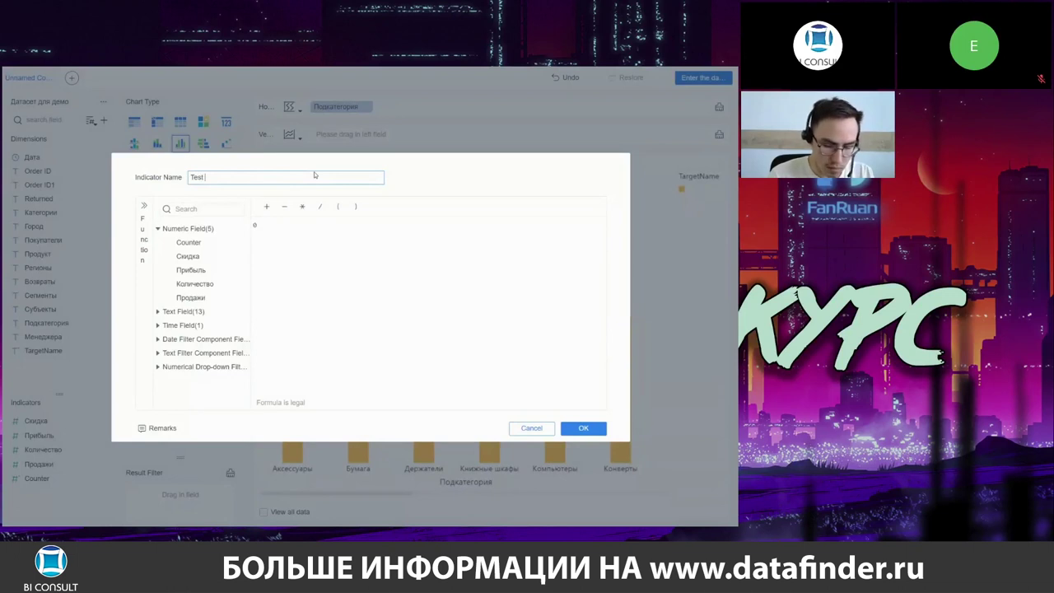
left_click(583, 425)
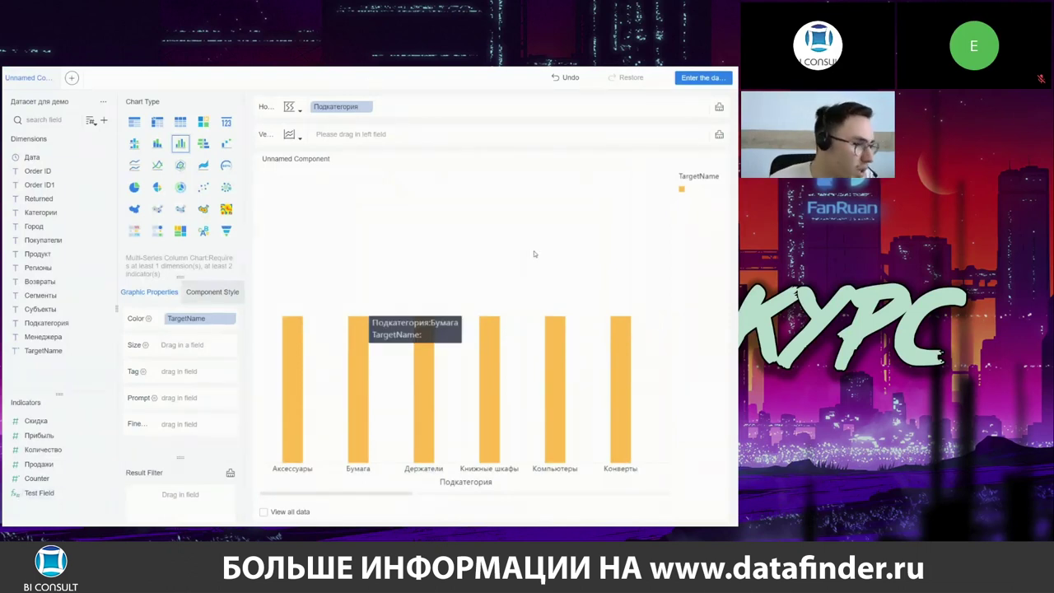
Put summed Продажи on the horizontal axis for sales bars per Подкатегория.
key("ctrl+minus")
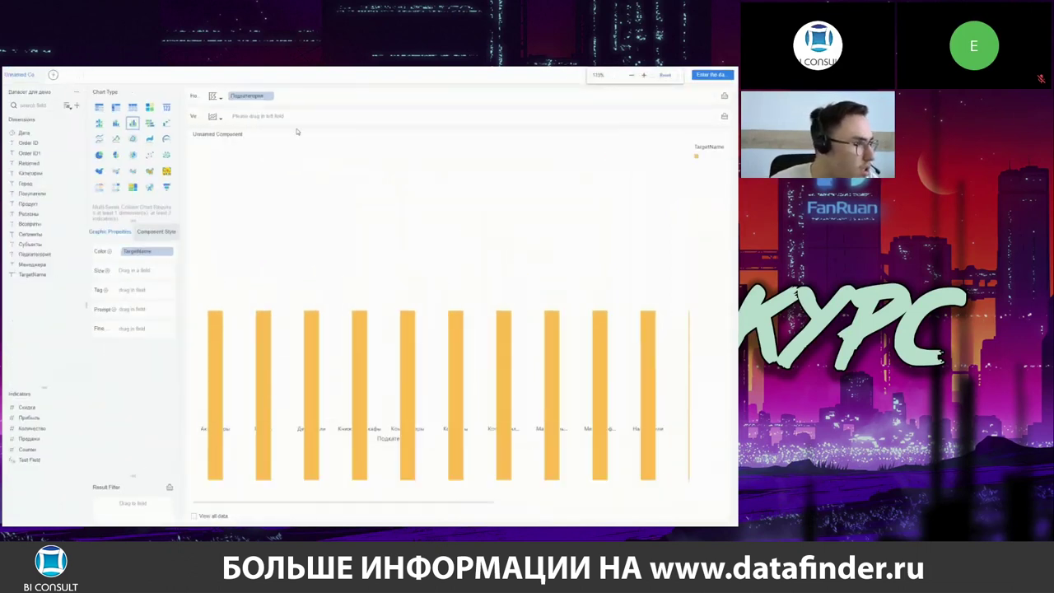
key("ctrl+plus")
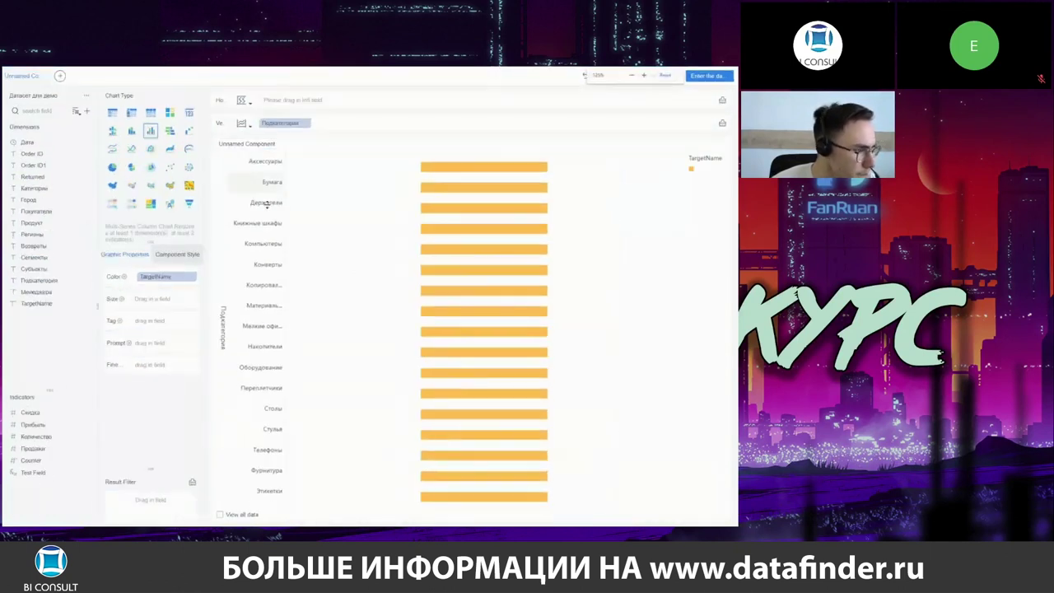
key("ctrl+minus")
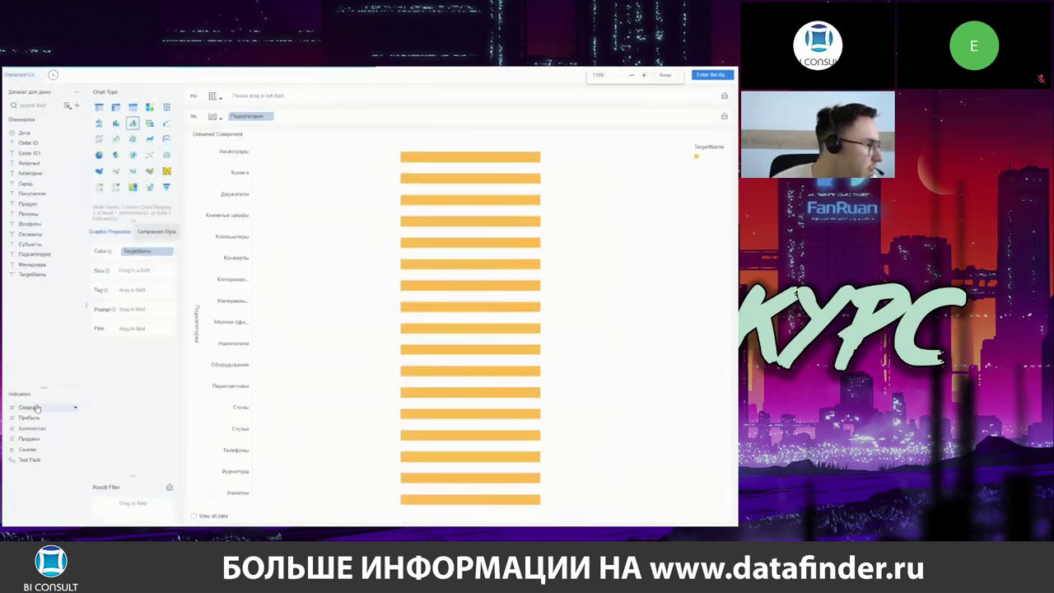
left_click_drag(31, 438, 253, 97)
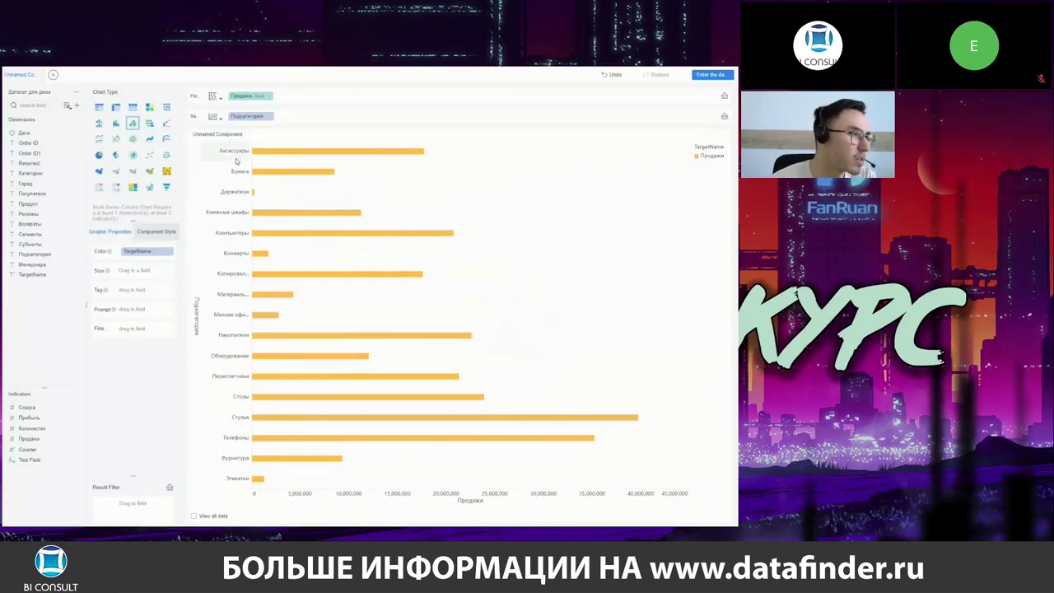
Sort subcategories descending by Продажи (Sum) and remove TargetName from the Color field.
left_click(269, 117)
mouse_move(294, 140)
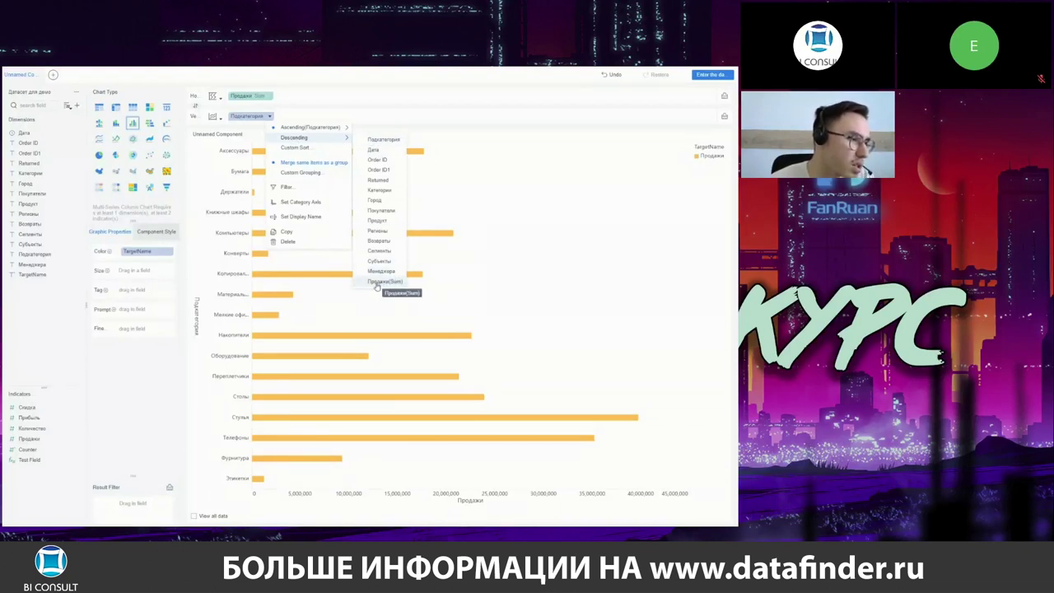
left_click(377, 285)
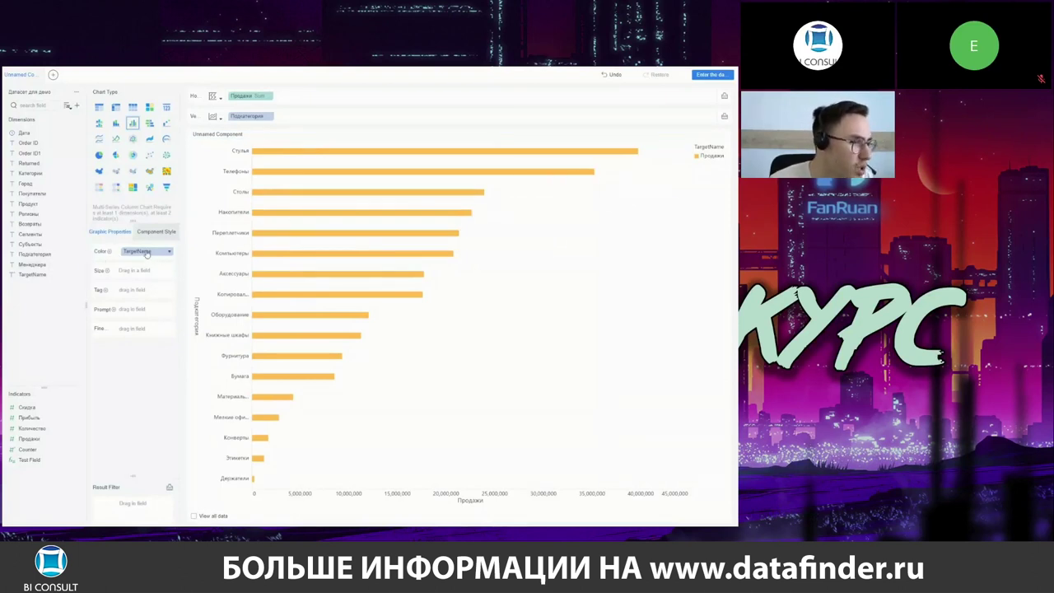
left_click_drag(147, 251, 428, 408)
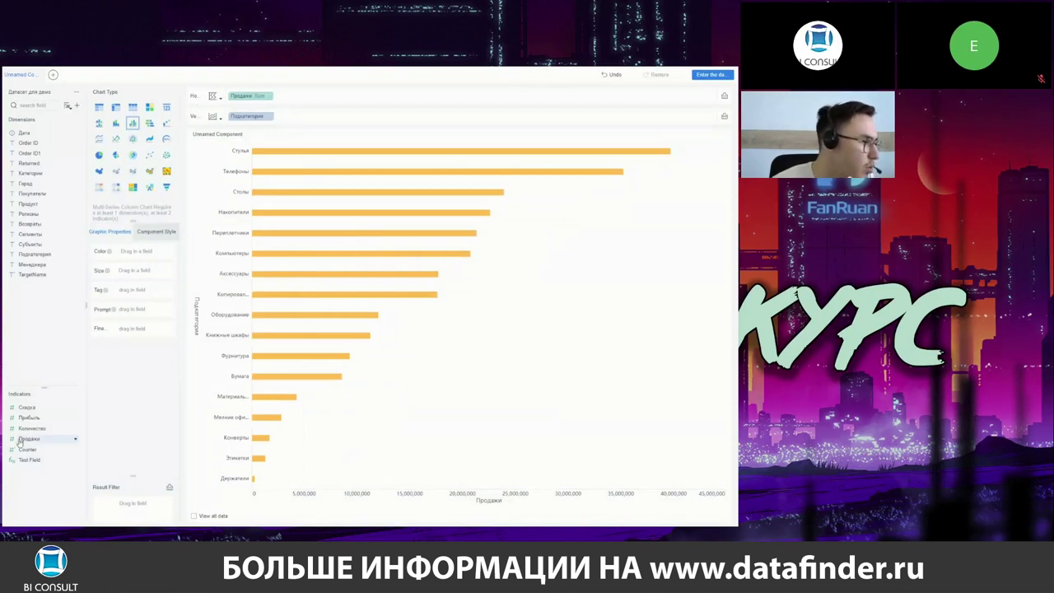
Label each bar with its summed Продажи value using a custom font style and colour.
left_click_drag(38, 438, 132, 295)
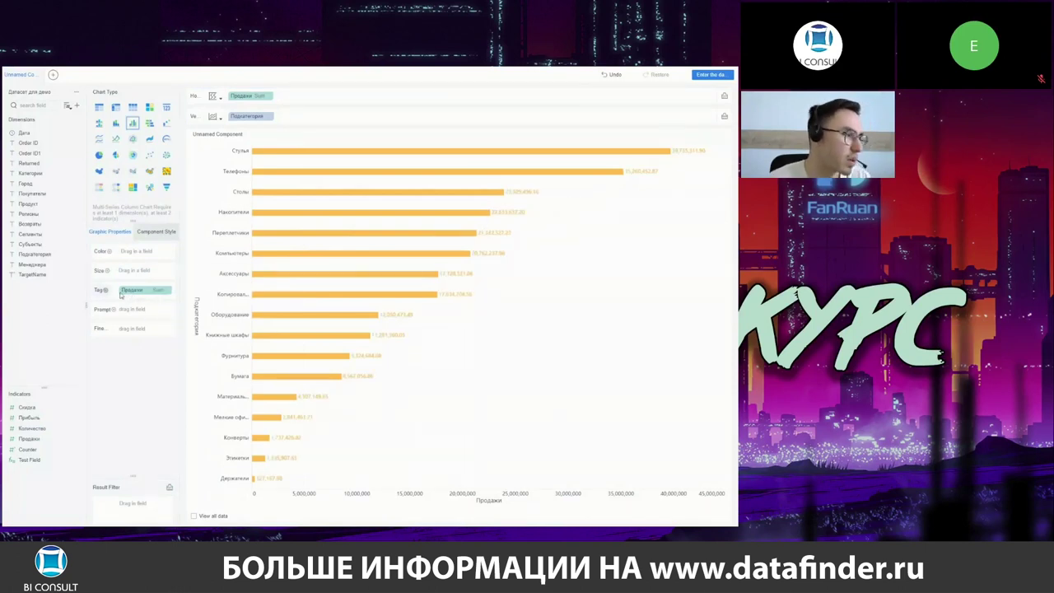
left_click(167, 292)
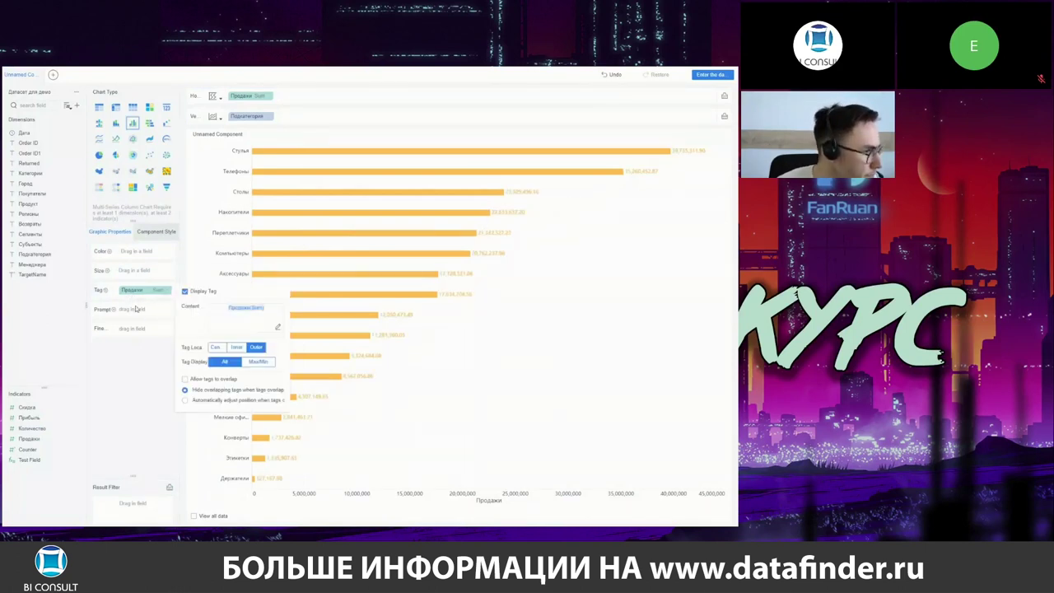
left_click(279, 329)
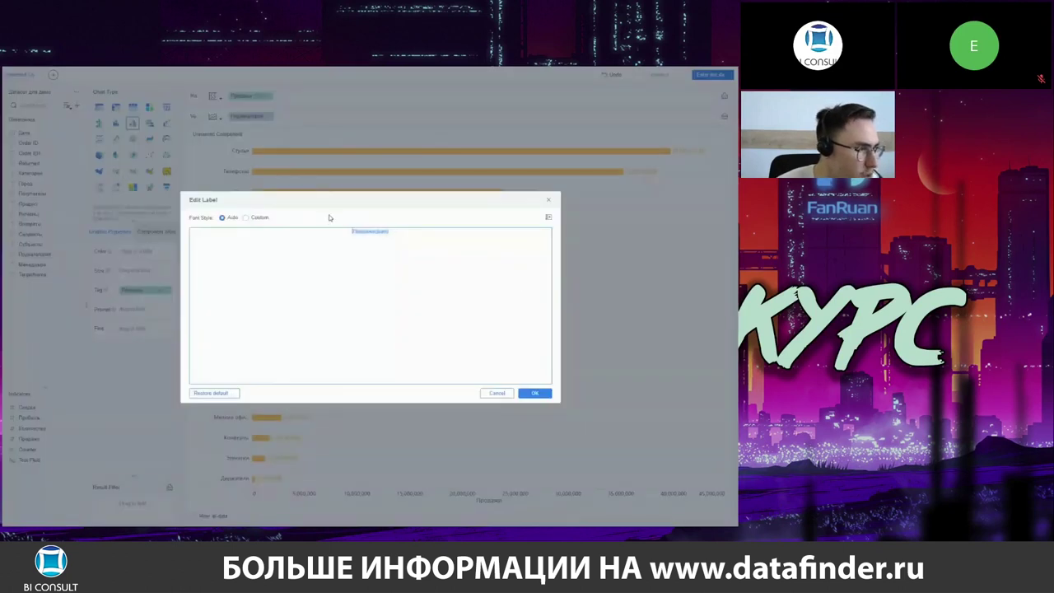
left_click(260, 217)
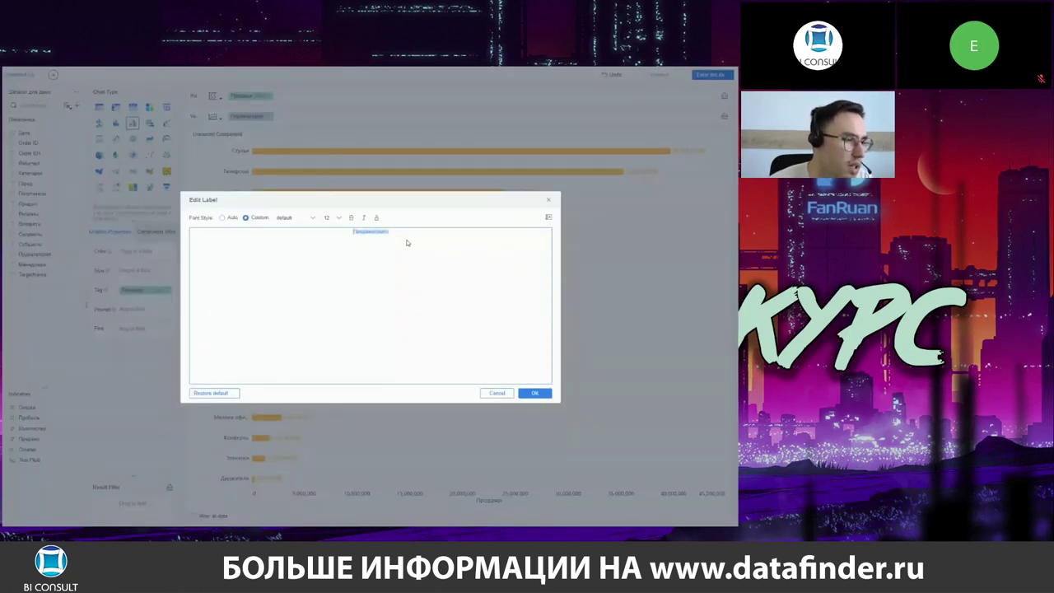
left_click(376, 217)
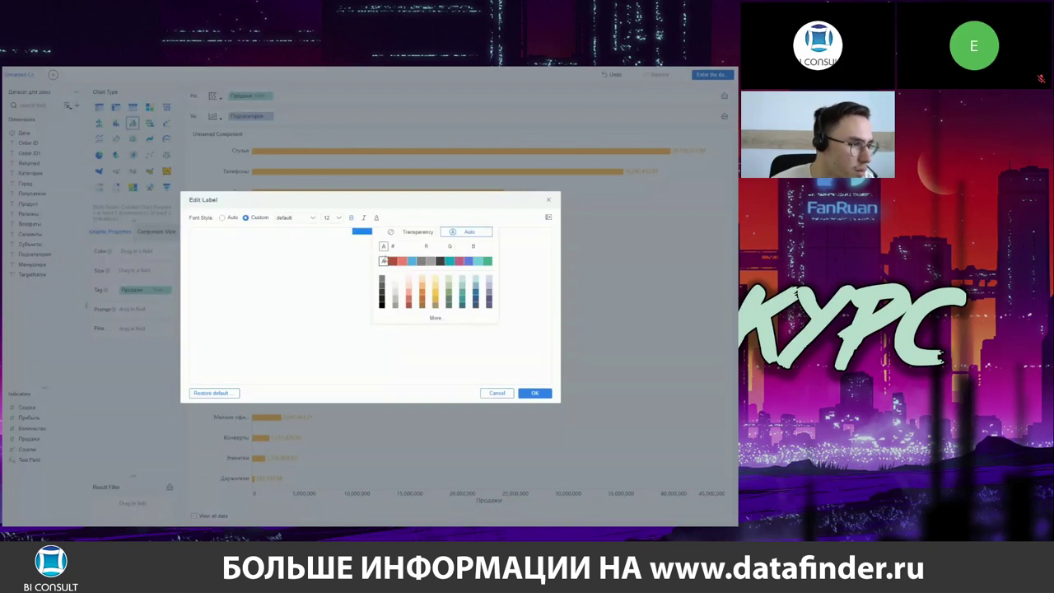
left_click(449, 261)
left_click(534, 393)
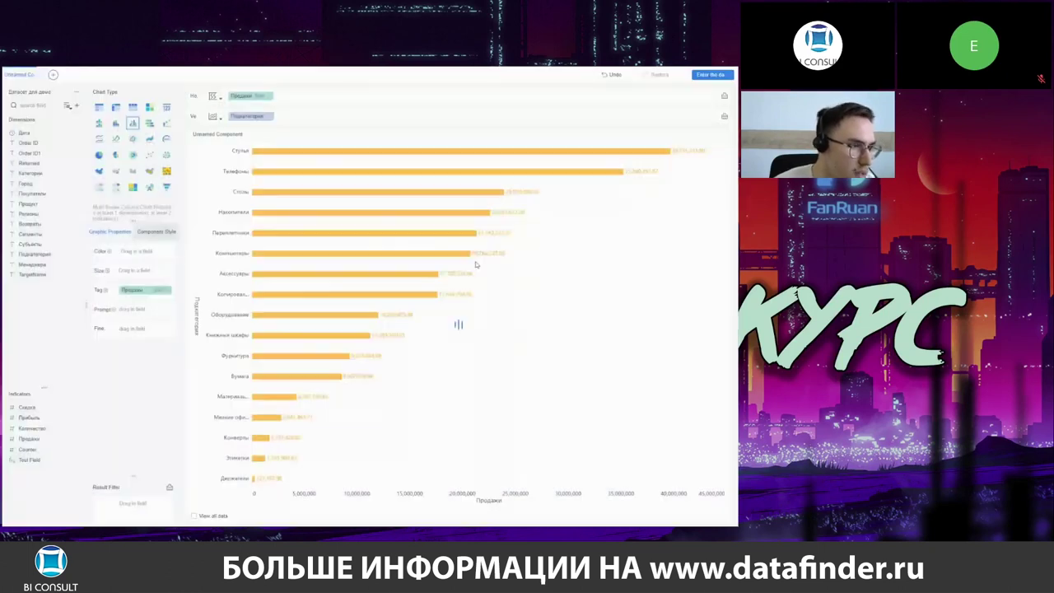
left_click(103, 290)
left_click(279, 329)
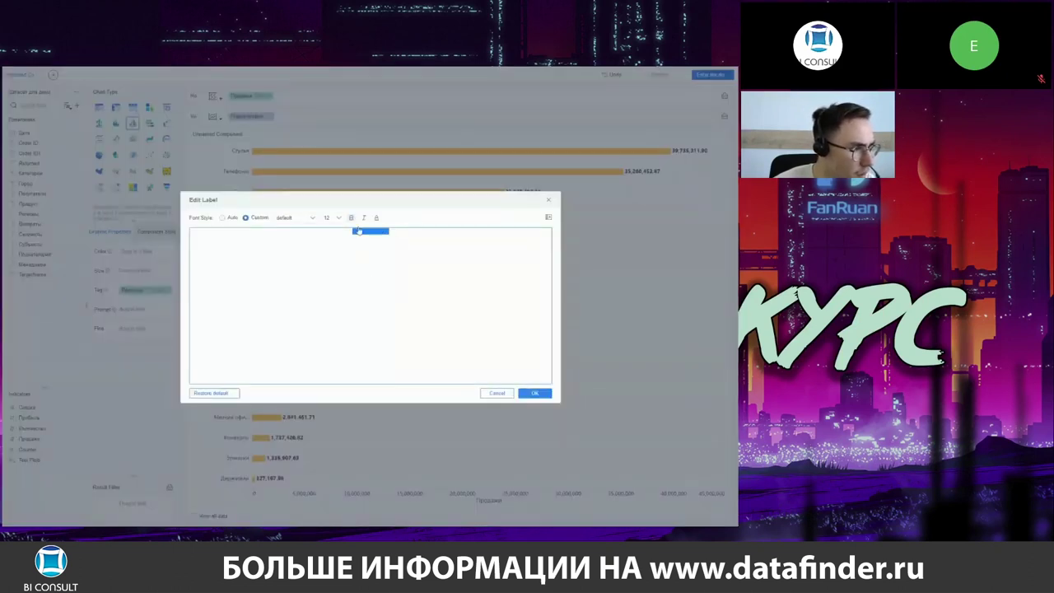
left_click(534, 394)
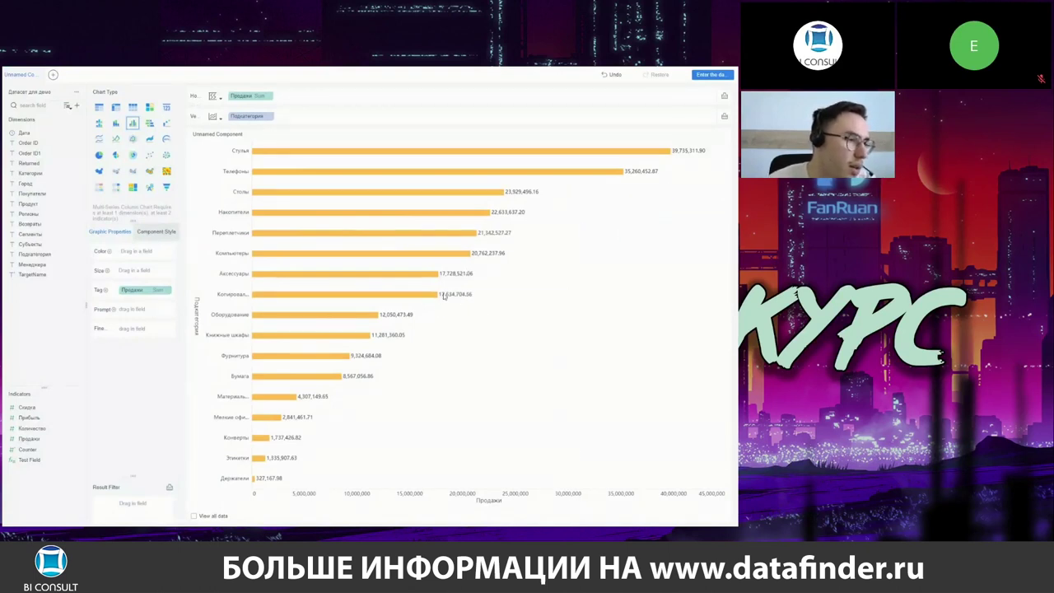
Display the Подкатегория category axis so subcategory names appear beside the bars.
left_click(270, 117)
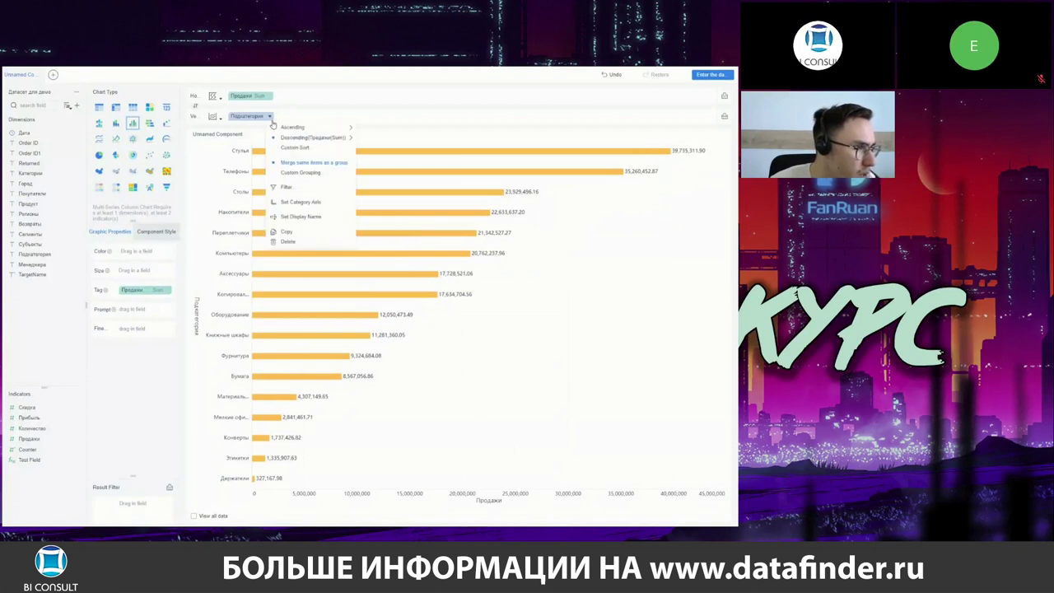
left_click(295, 202)
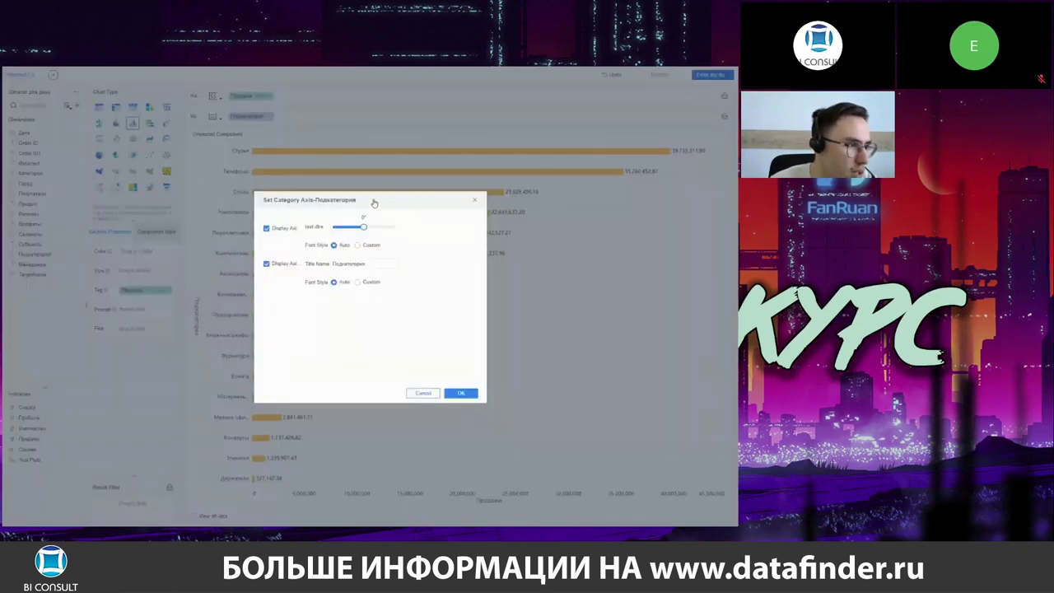
left_click_drag(374, 202, 600, 189)
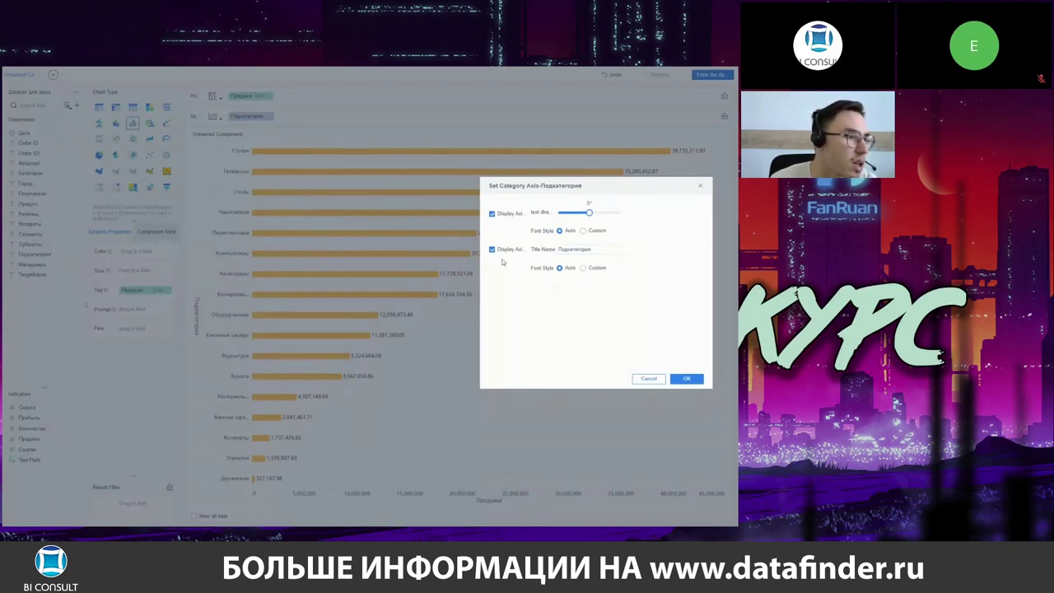
left_click(493, 250)
left_click(491, 213)
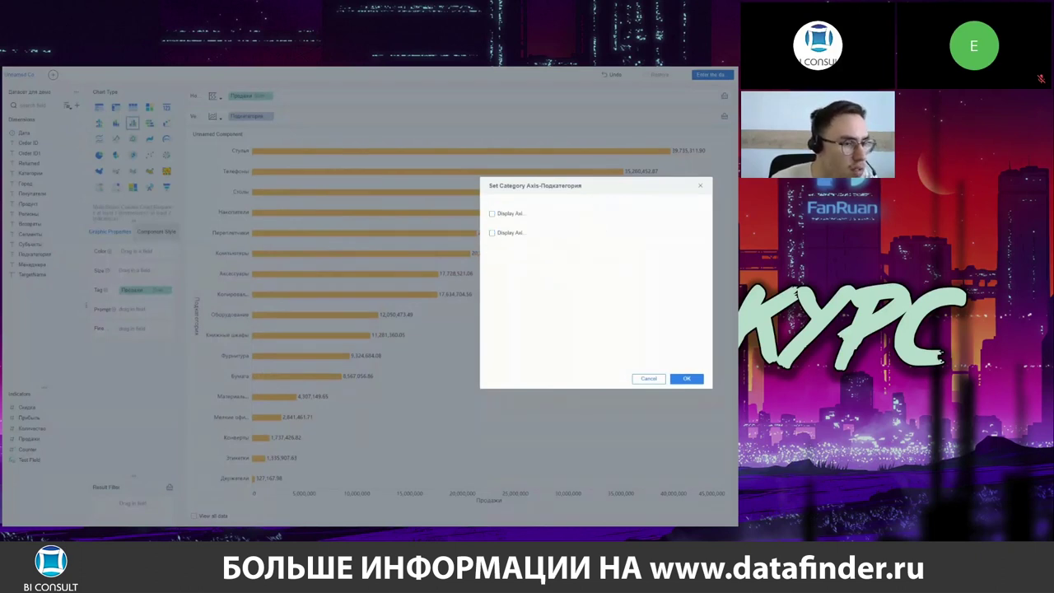
left_click(681, 377)
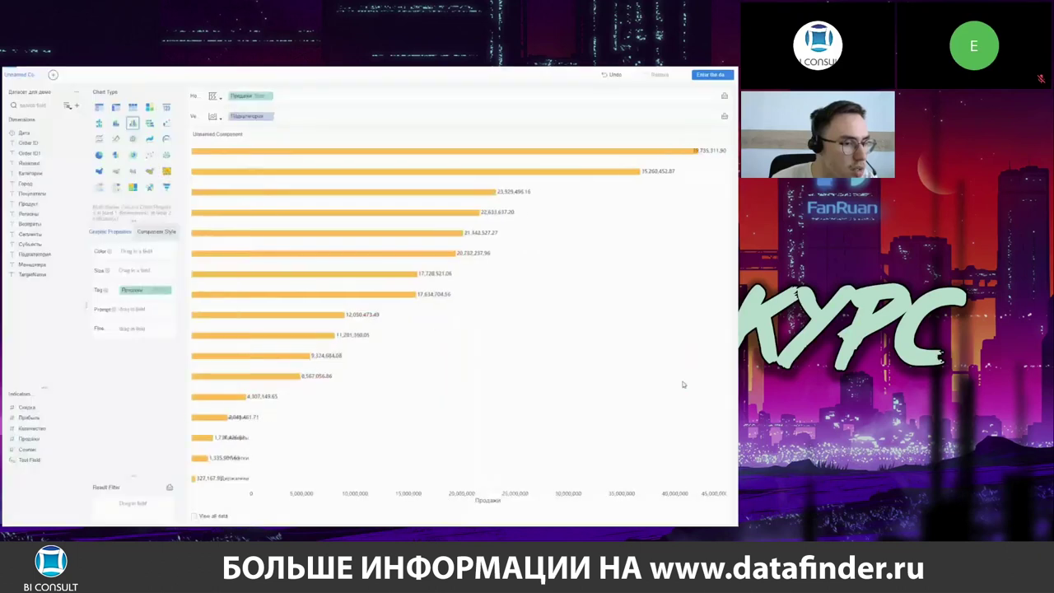
left_click(270, 118)
left_click(300, 201)
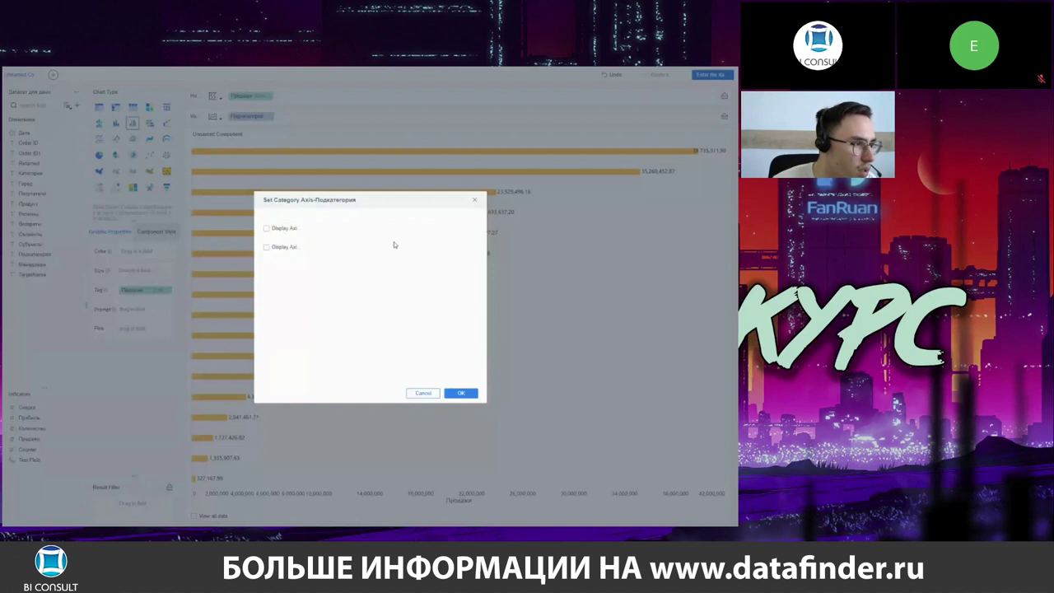
left_click(267, 228)
left_click(461, 393)
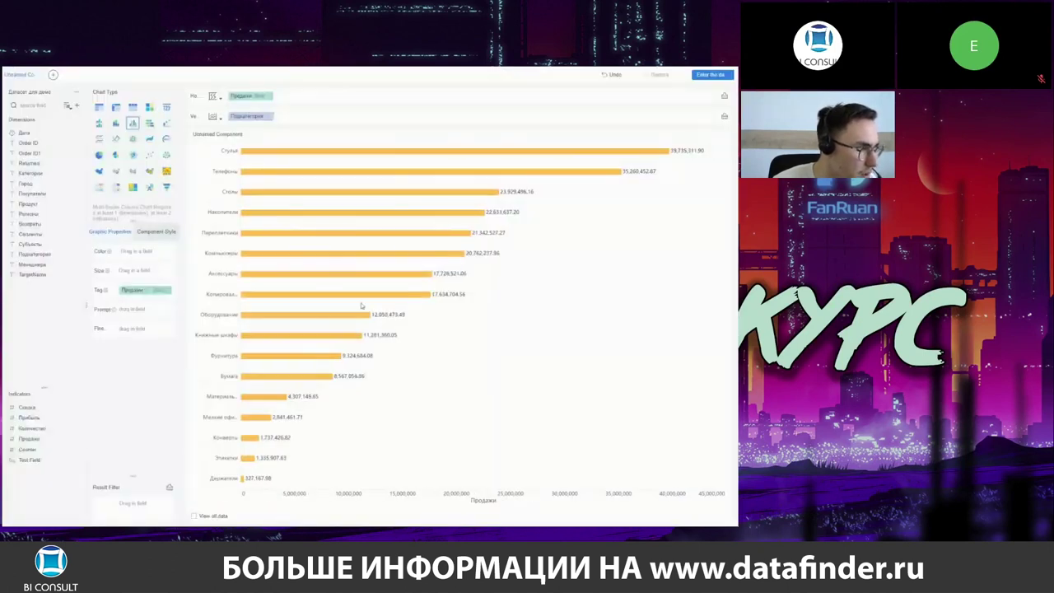
Hide the Продажи value axis and its title.
left_click(268, 96)
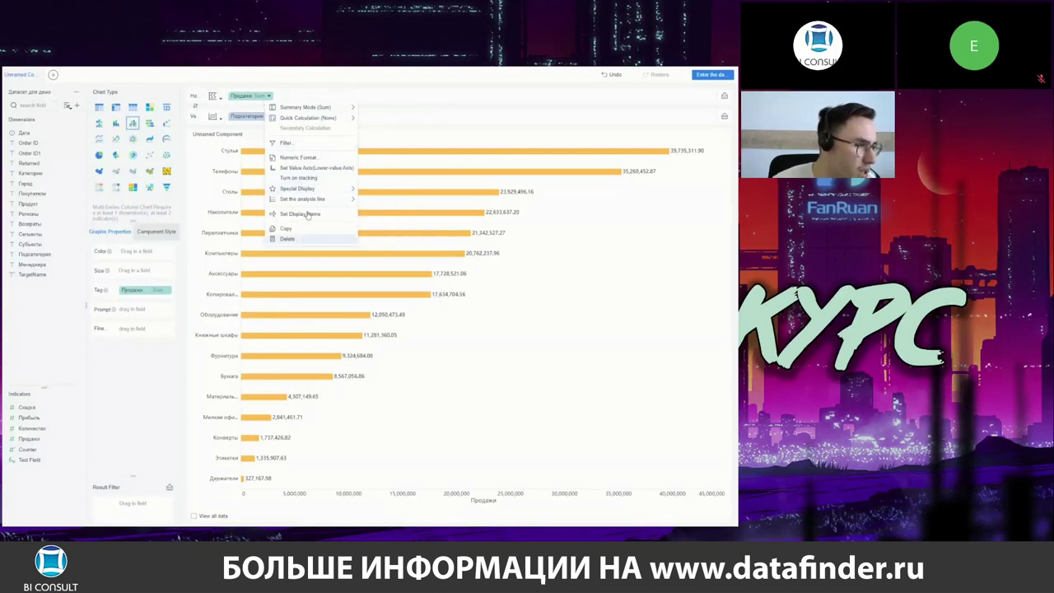
left_click(314, 168)
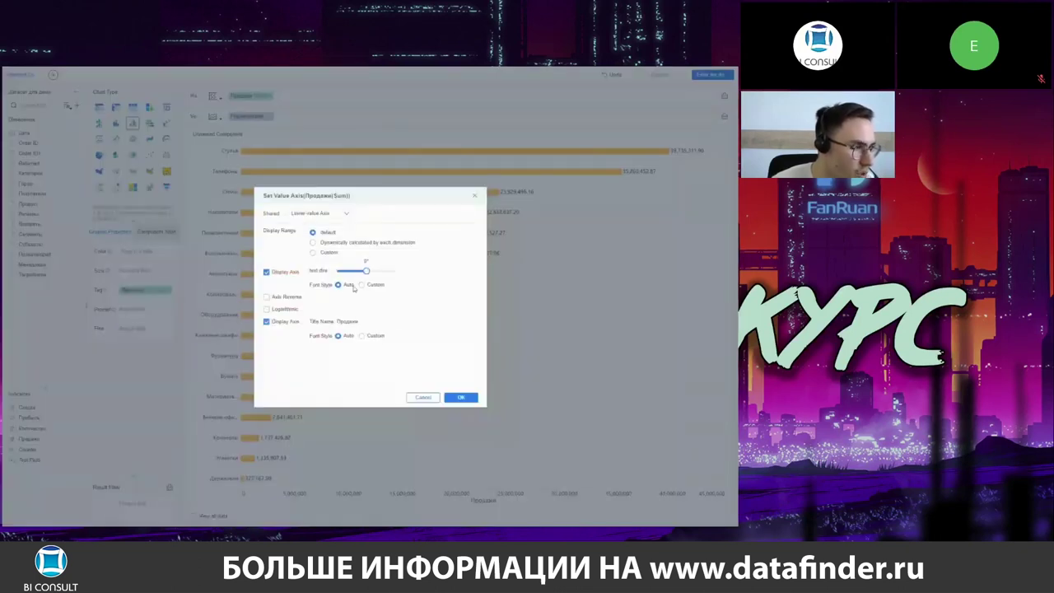
left_click(280, 324)
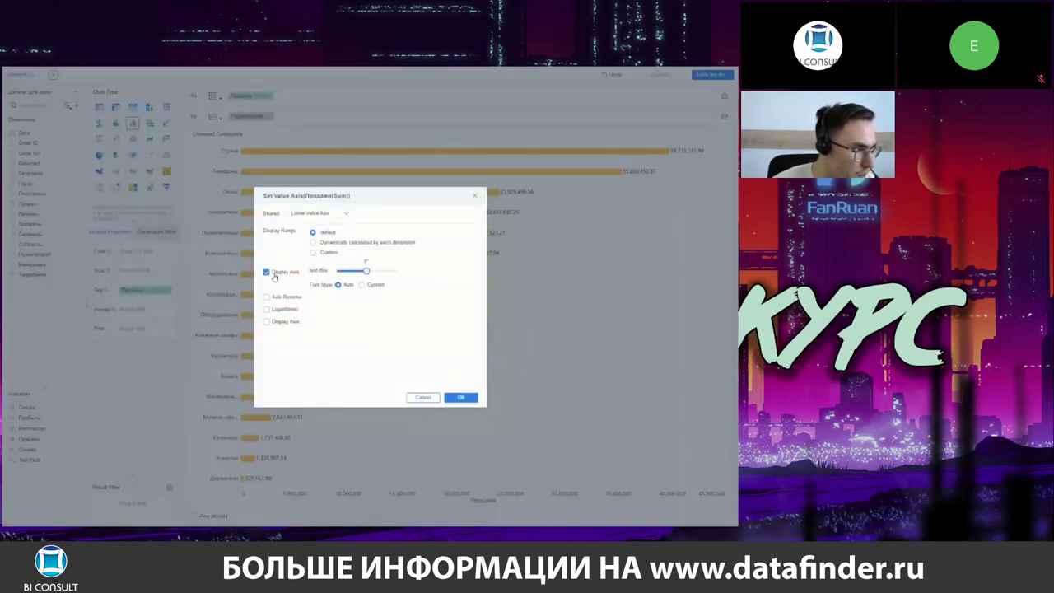
left_click(274, 274)
left_click(460, 397)
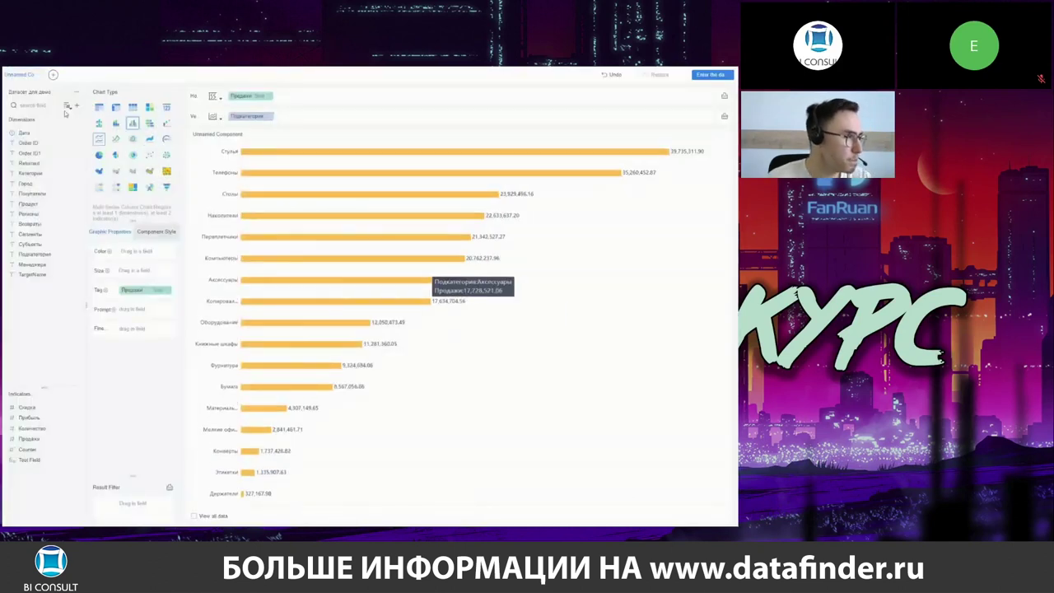
Retitle the chart 'Распределение продаж по подкатегориям' and turn on View all data.
double_click(228, 134)
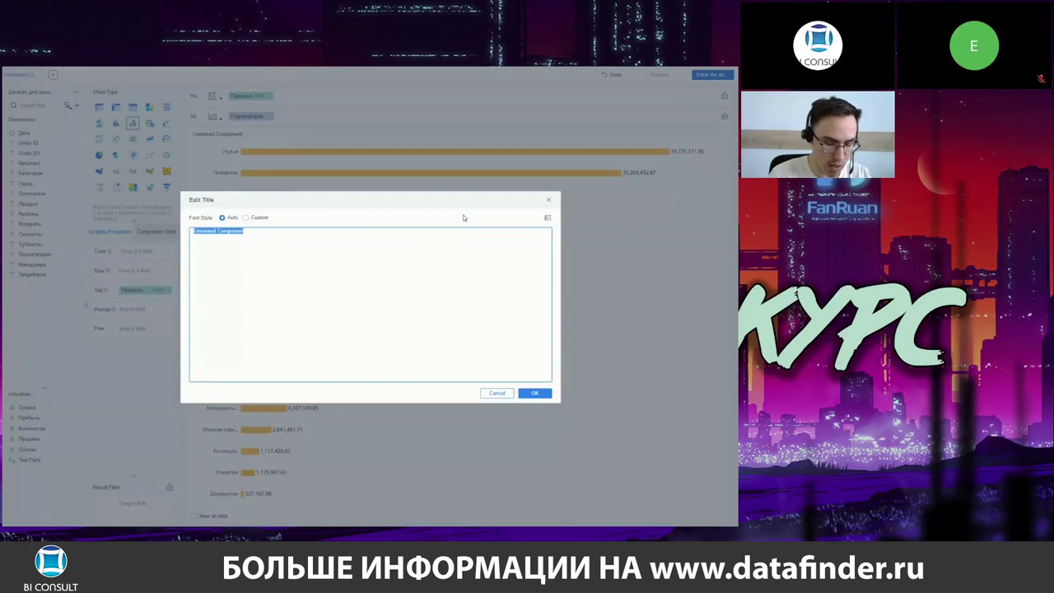
type("Пр")
key("BackSpace")
key("BackSpace")
type("Распределение продаж по подкатегориям")
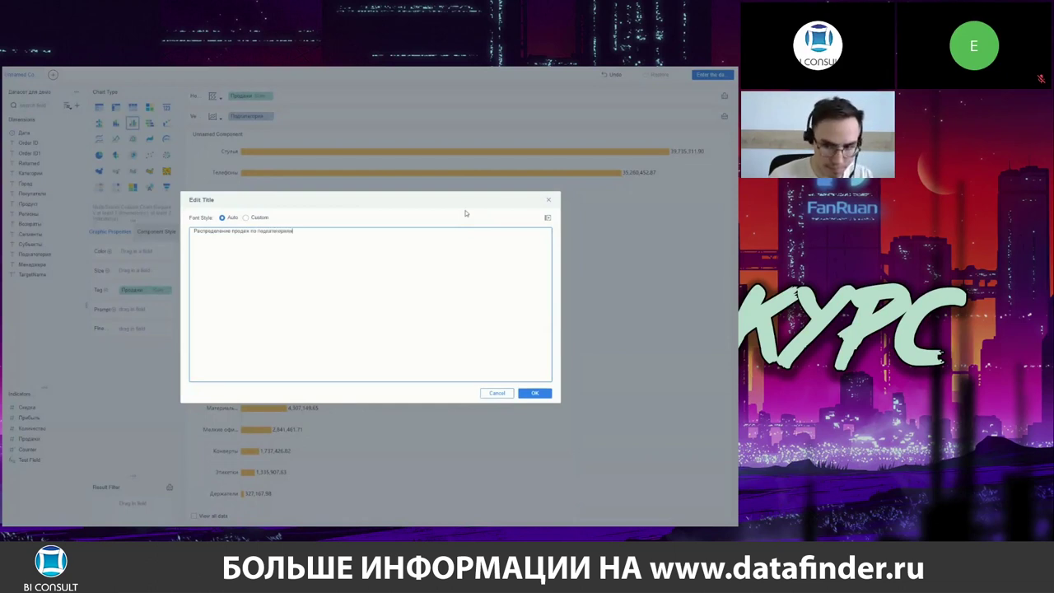
left_click(537, 395)
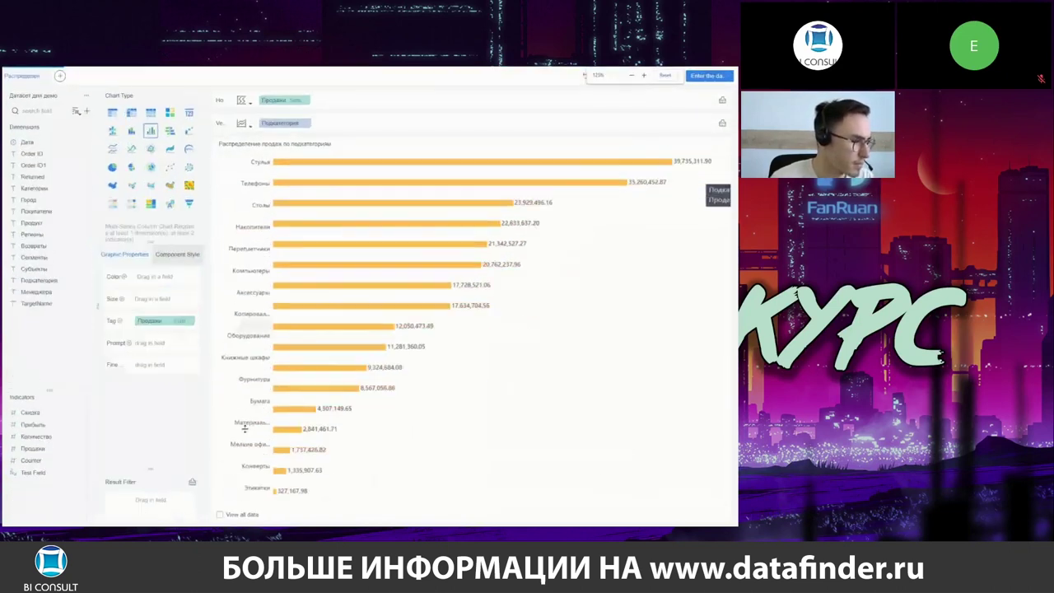
left_click(220, 515)
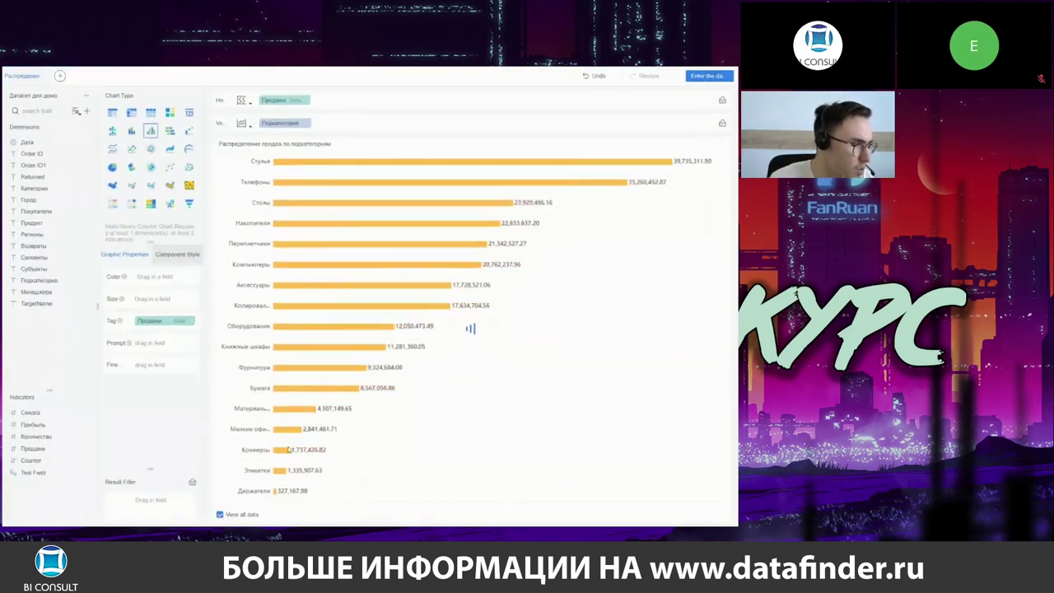
Zoom the browser out and back in to view the full-data chart, with Стулья at 47,279,061.59.
key("ctrl+minus")
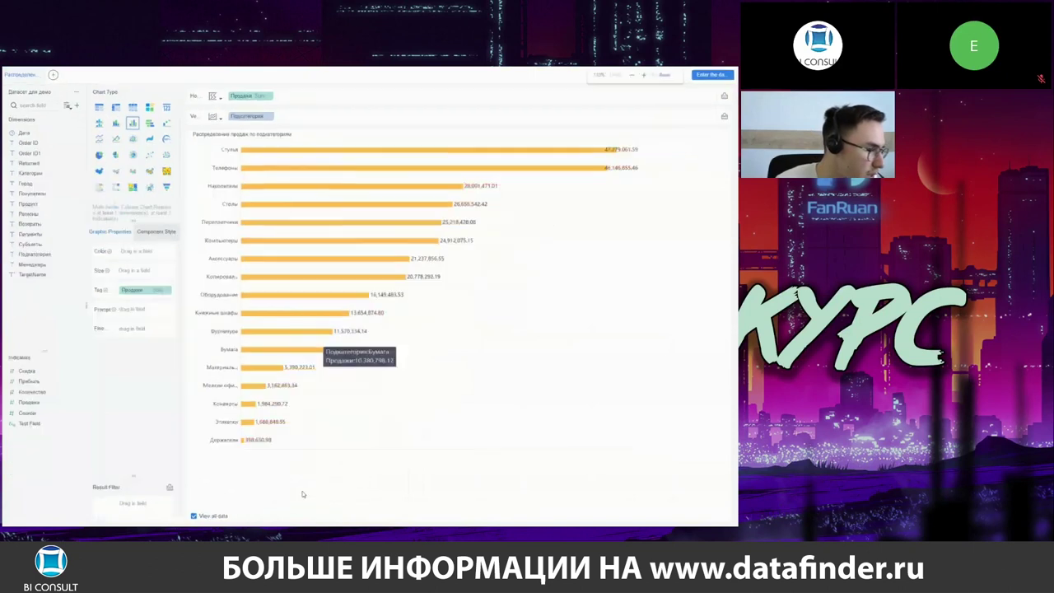
key("ctrl+plus")
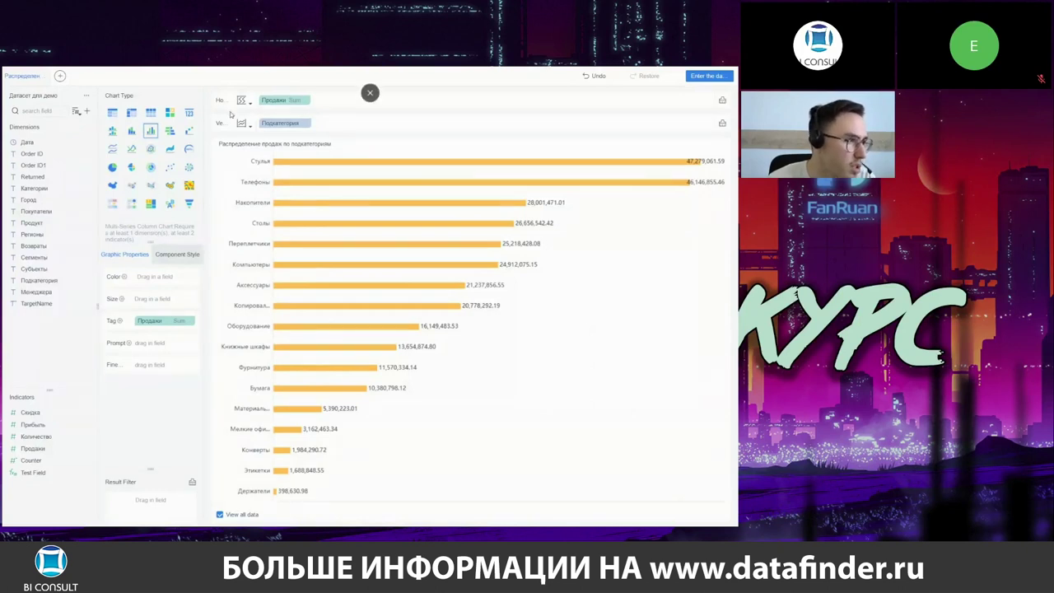
Give the title 'Распределение продаж по подкатегориям' a custom bold font at size 14.
left_click(300, 144)
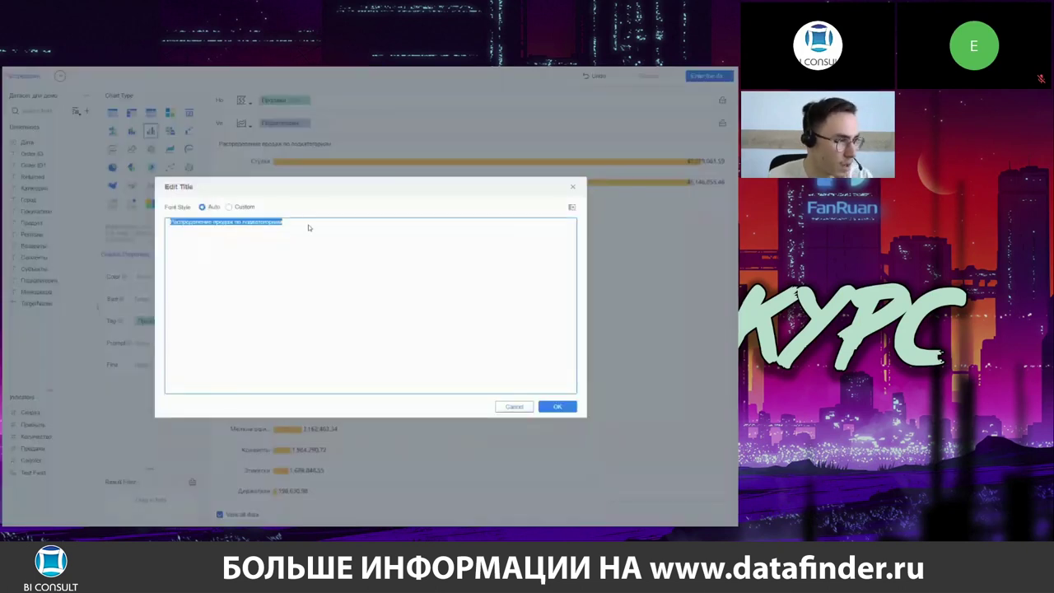
left_click(233, 206)
left_click(349, 206)
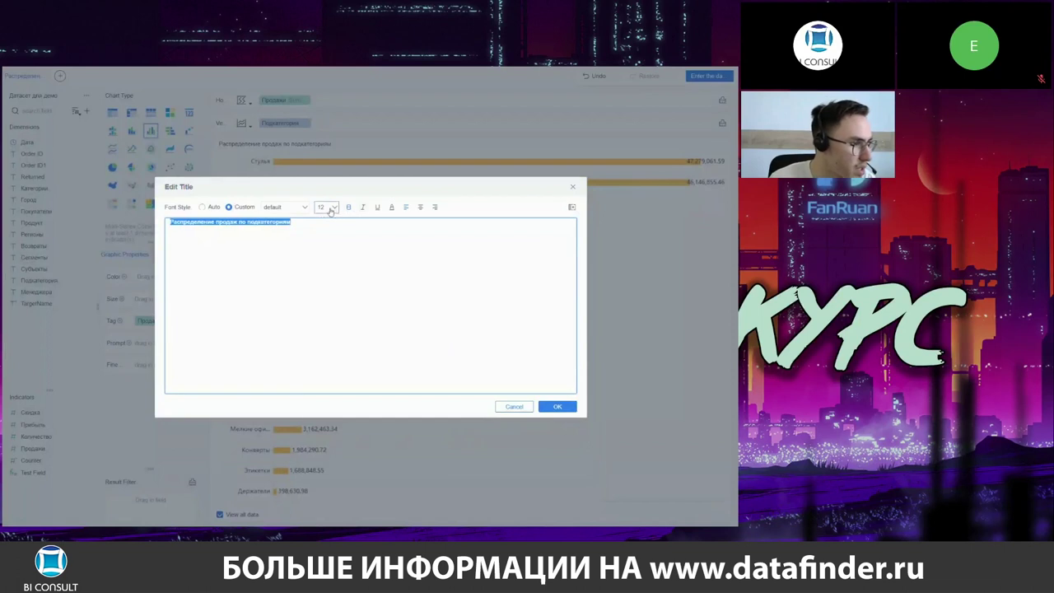
left_click(325, 206)
left_click(336, 249)
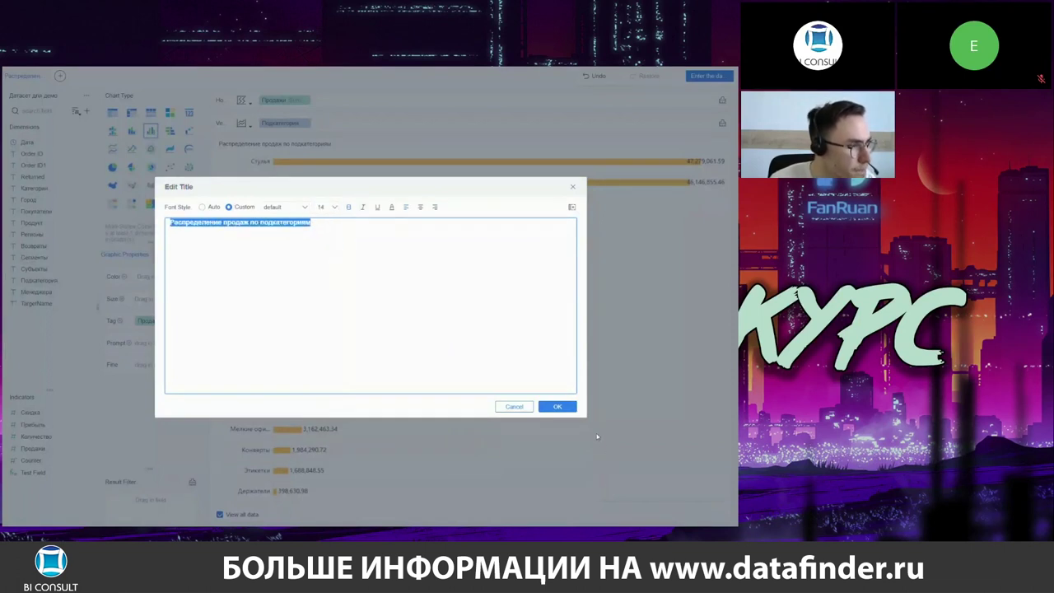
left_click(558, 406)
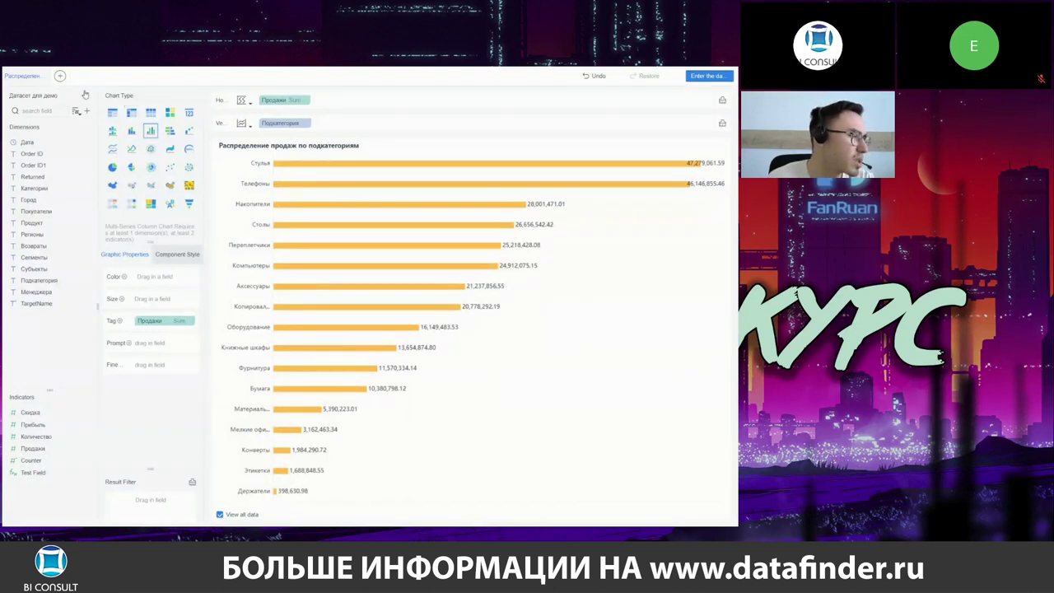
Copy the sales chart component and expand the Chart Type panel to show more types.
left_click(46, 75)
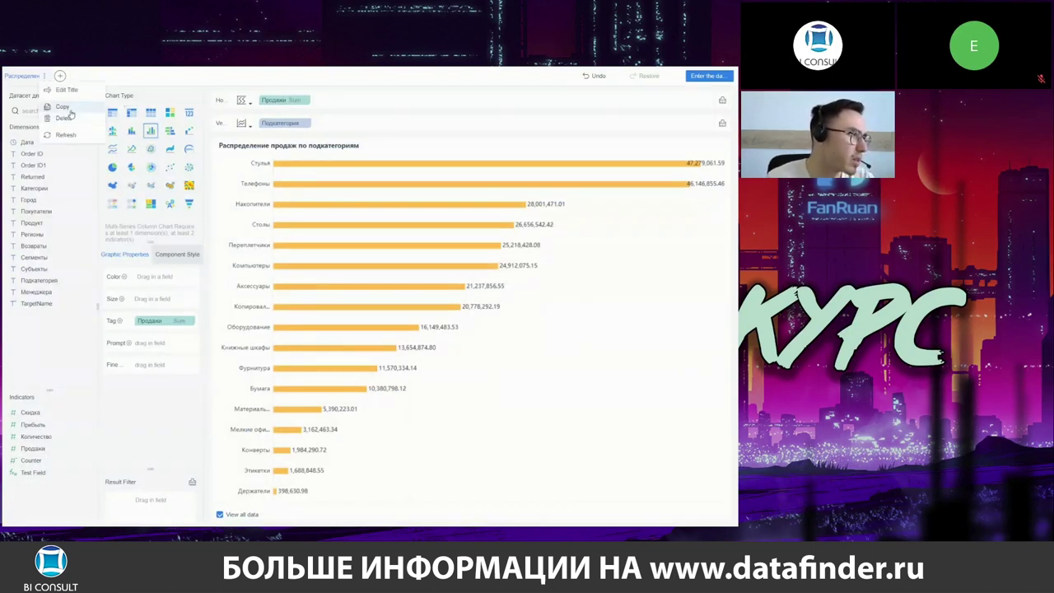
left_click(66, 109)
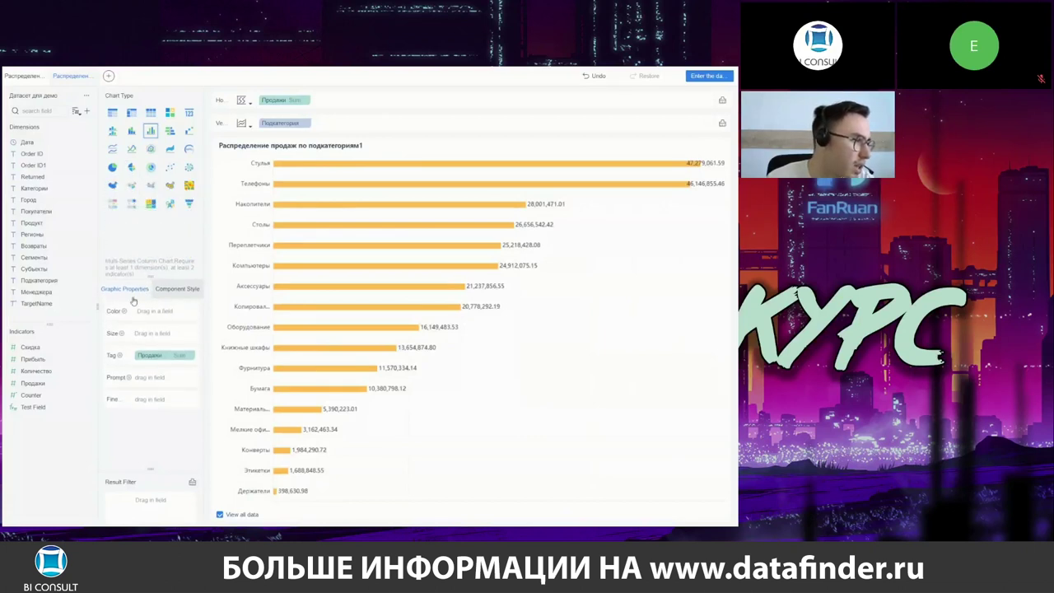
left_click_drag(149, 196, 149, 236)
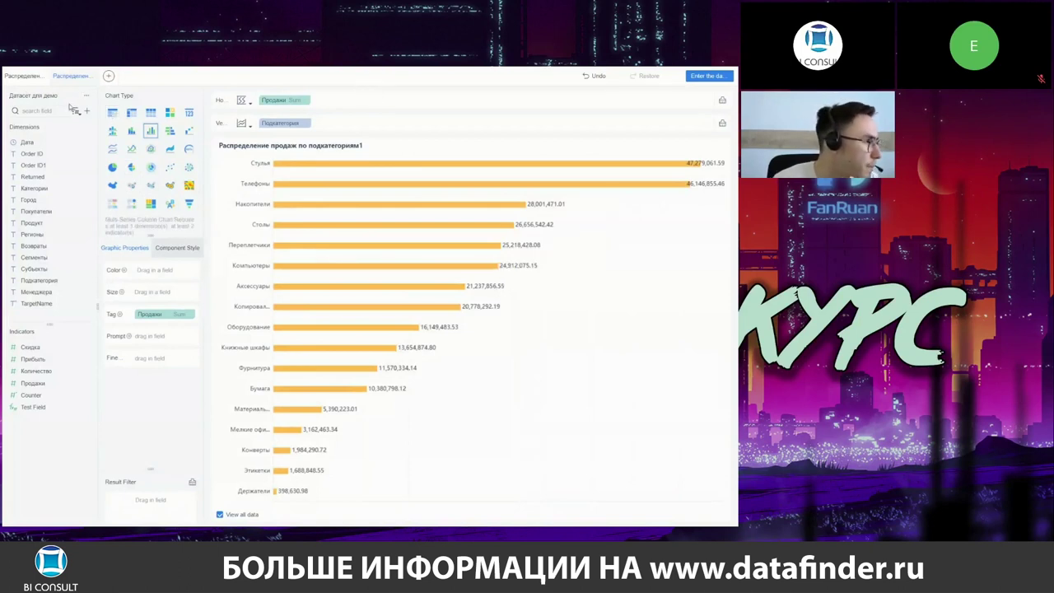
Replace Продажи with Прибыль, sort Подкатегория descending by Прибыль(Sum), and colour bars by Прибыль.
left_click_drag(280, 100, 461, 406)
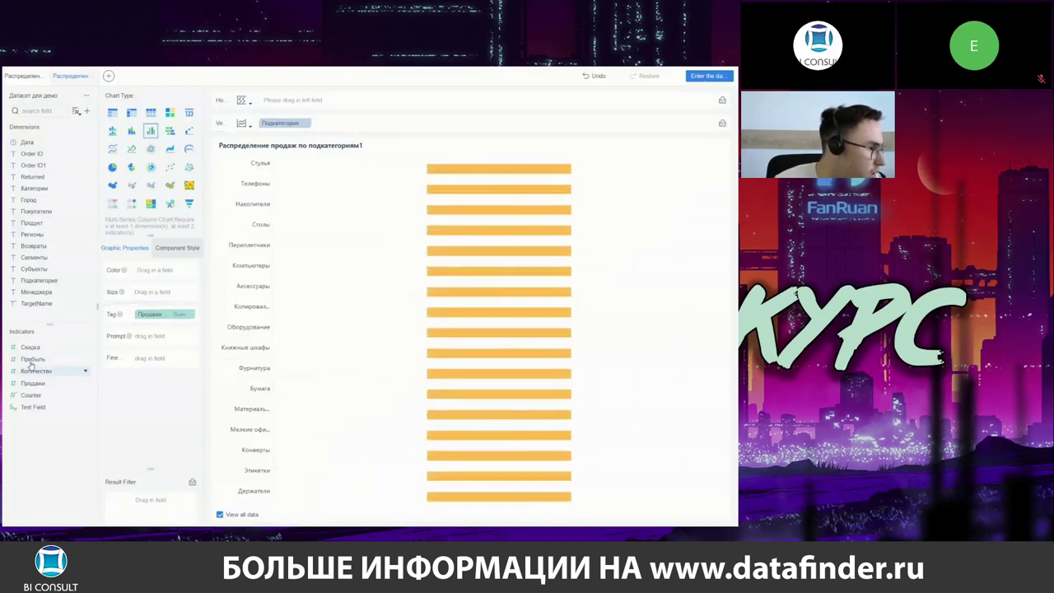
left_click_drag(33, 360, 271, 99)
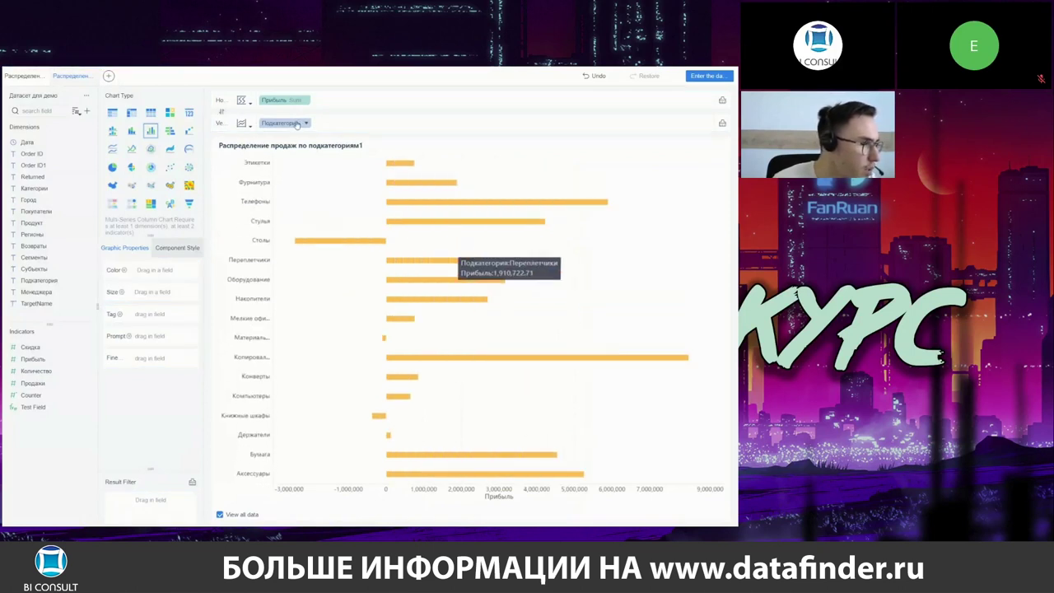
left_click(304, 123)
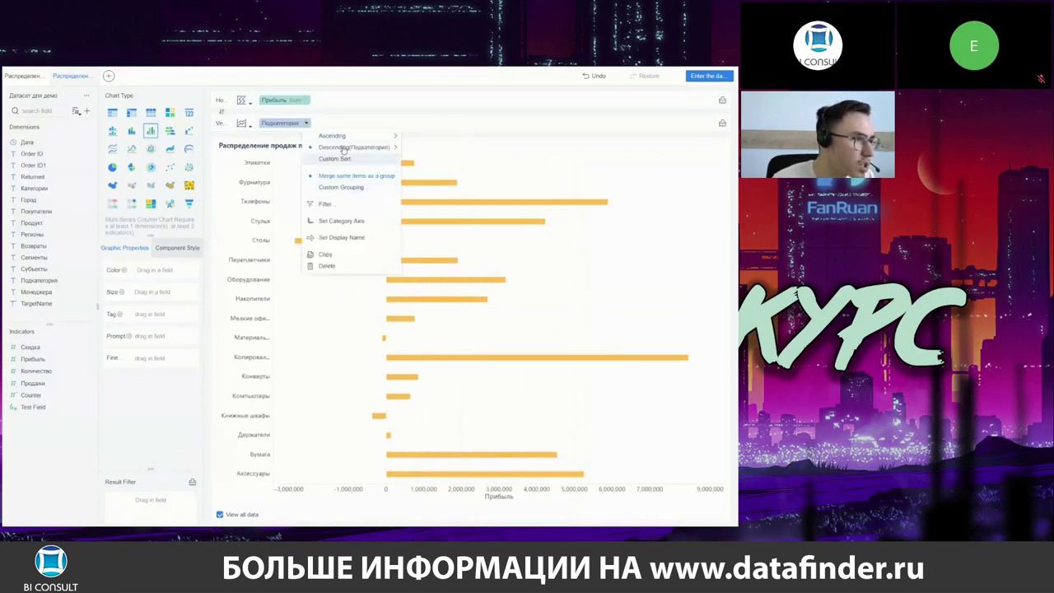
mouse_move(363, 149)
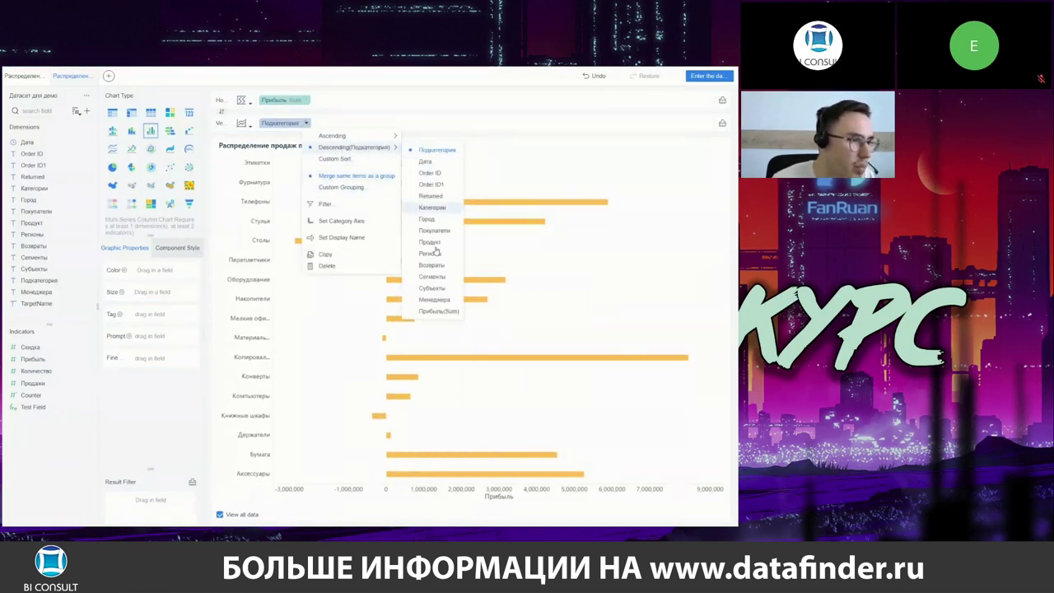
left_click(434, 313)
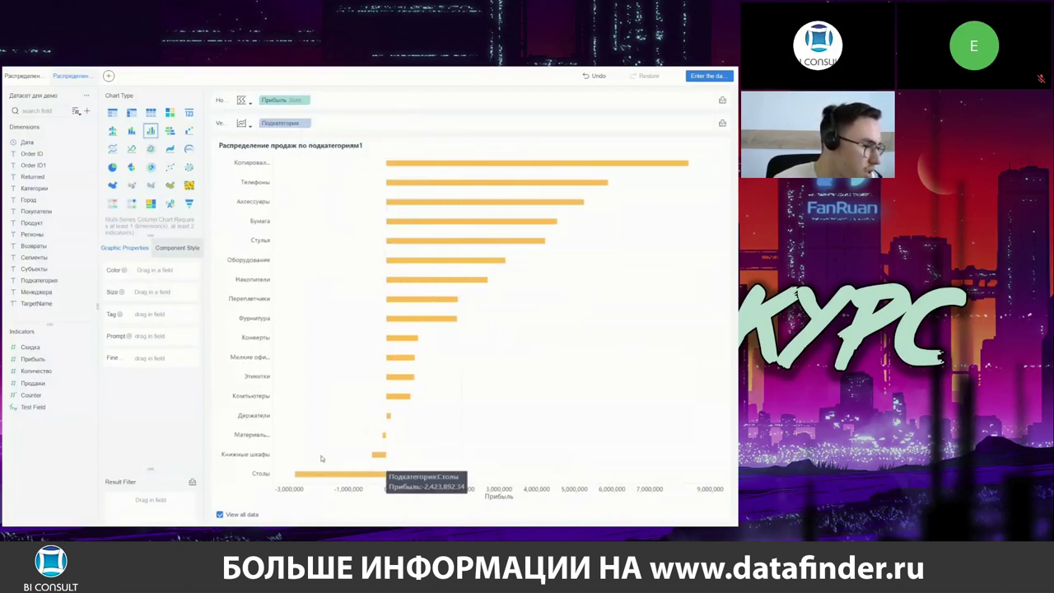
left_click_drag(33, 359, 169, 272)
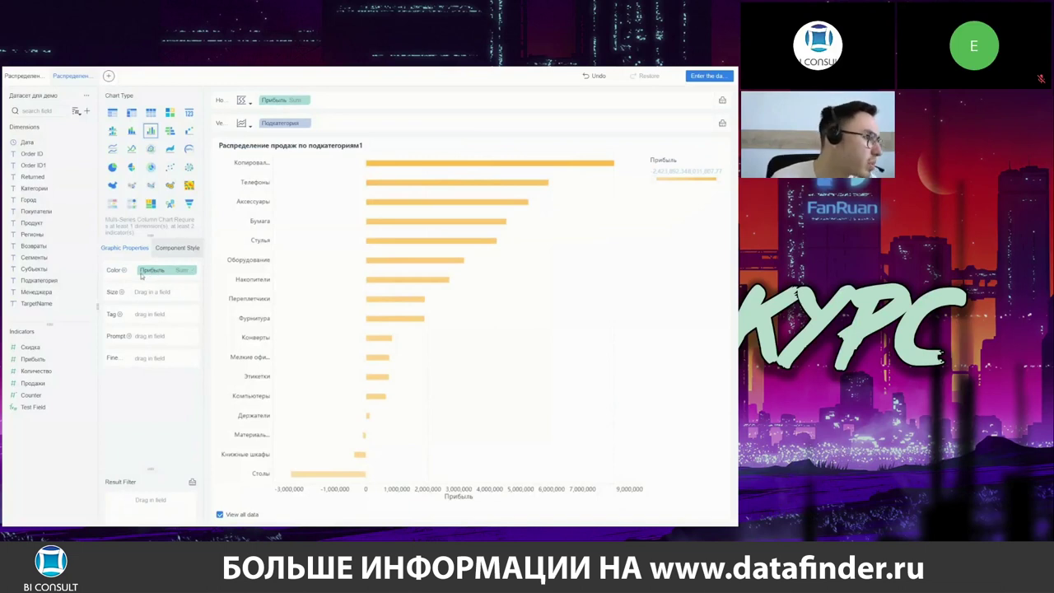
Switch the Прибыль colouring to manually defined value ranges split at 0.
left_click(120, 272)
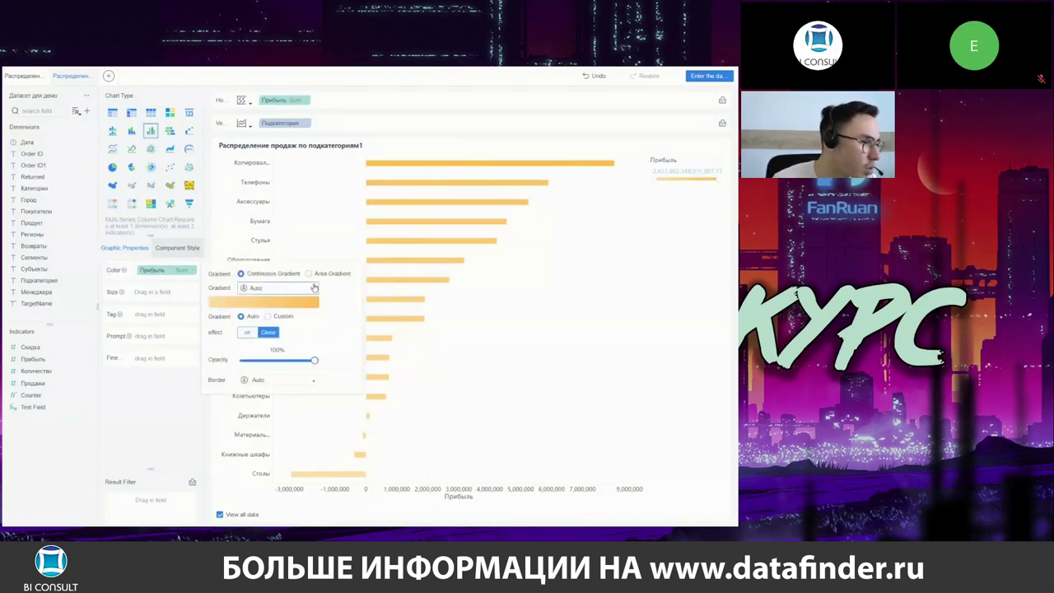
left_click(326, 276)
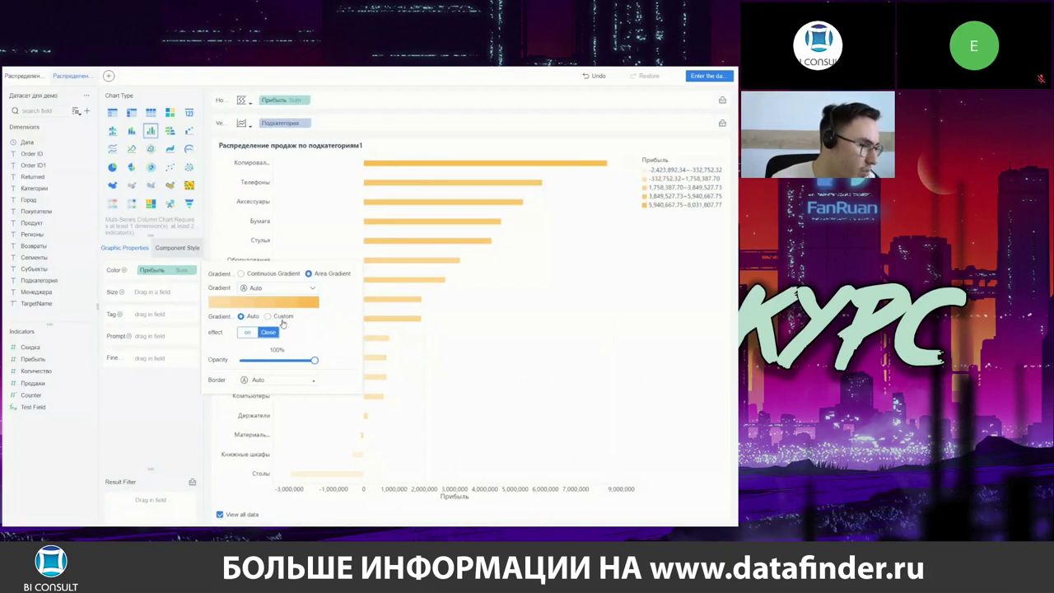
left_click(282, 320)
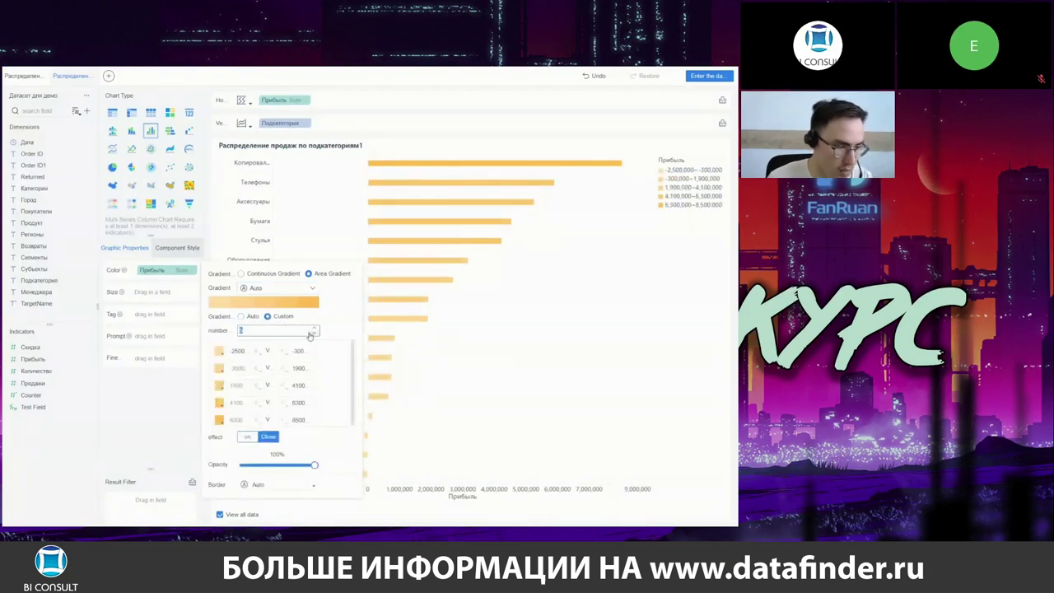
type("25")
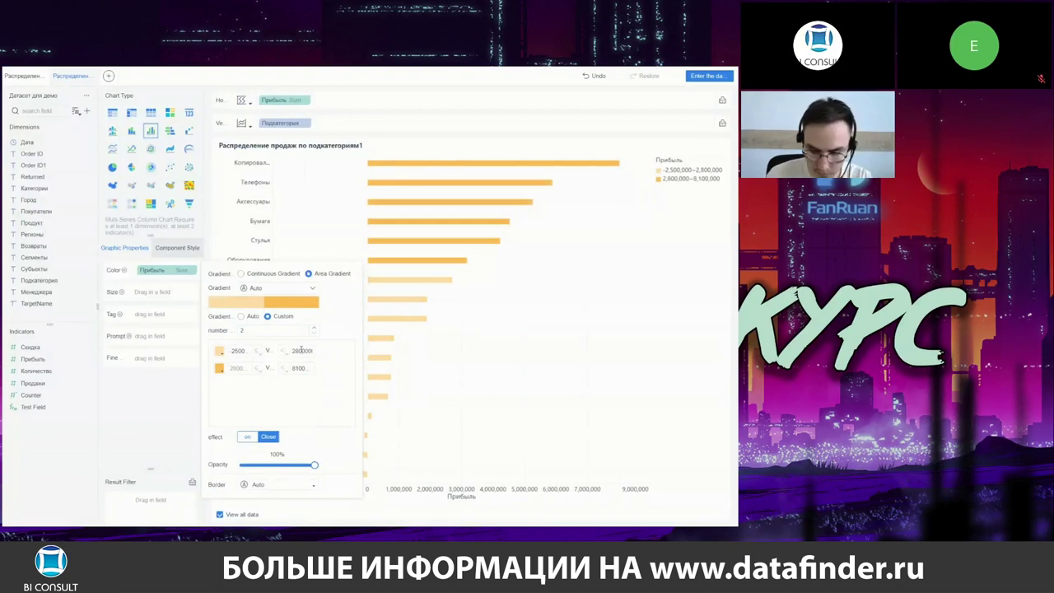
type("0")
left_click(318, 392)
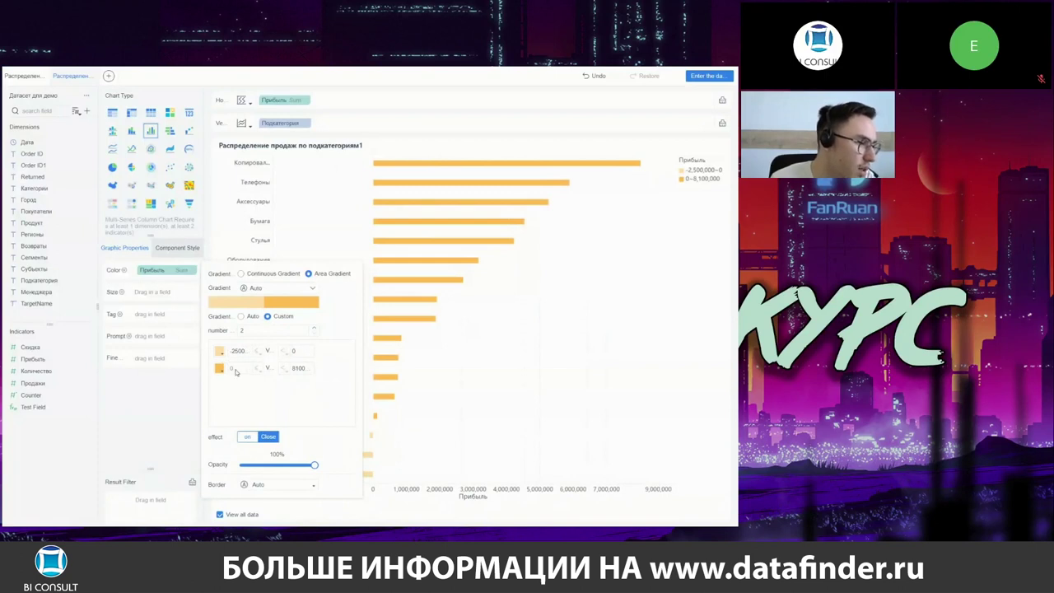
Colour the negative profit range dark red and the positive range grey.
left_click(221, 352)
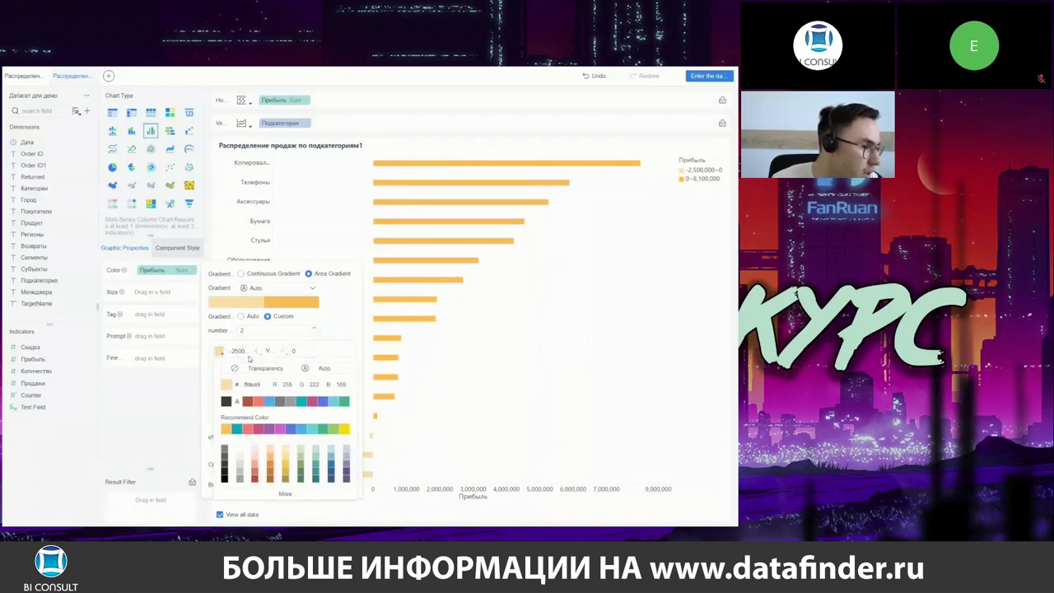
left_click(245, 403)
left_click(219, 368)
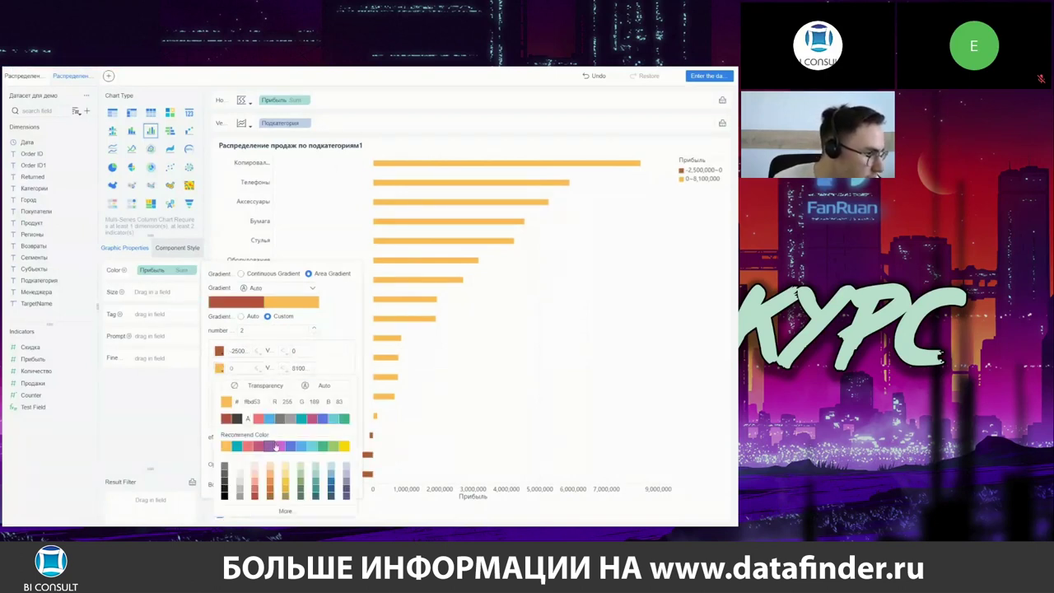
left_click(281, 419)
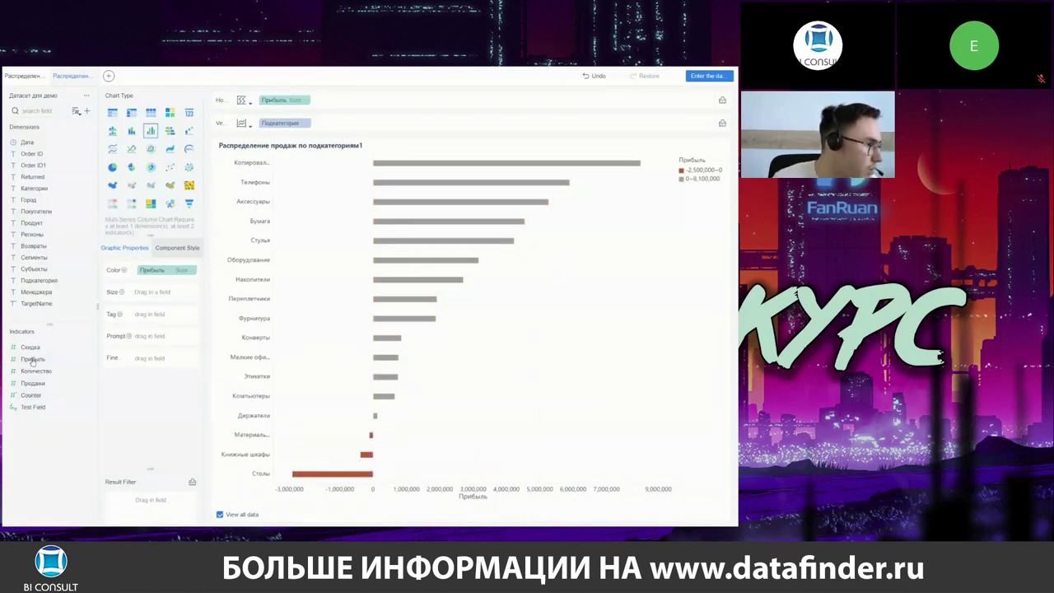
Label each bar with its Прибыль value in a custom font colour.
mouse_move(33, 359)
left_mouse_down()
mouse_move(172, 297)
mouse_move(165, 315)
left_mouse_up()
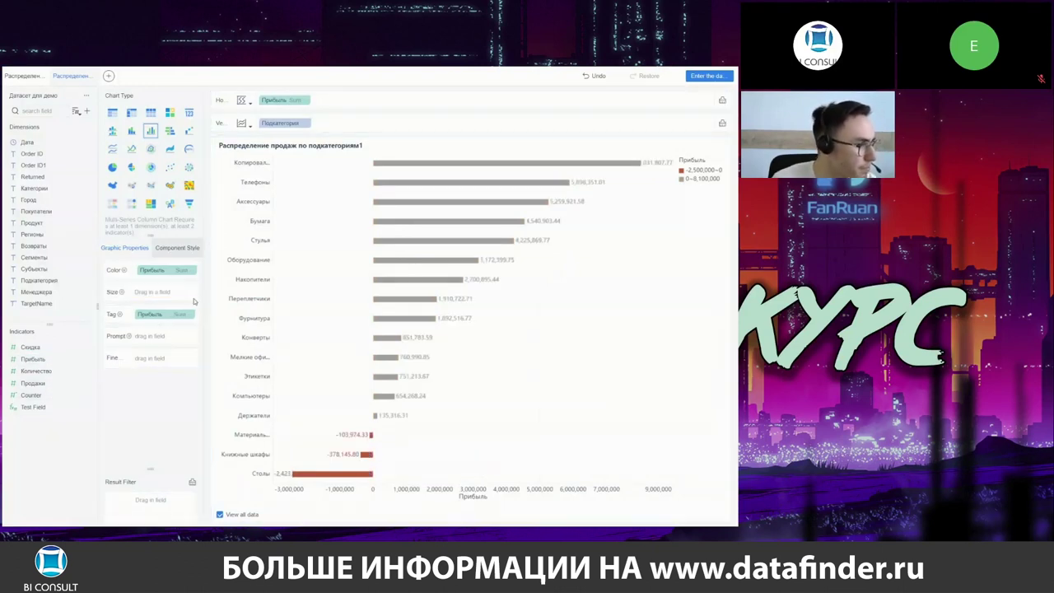
left_click(121, 314)
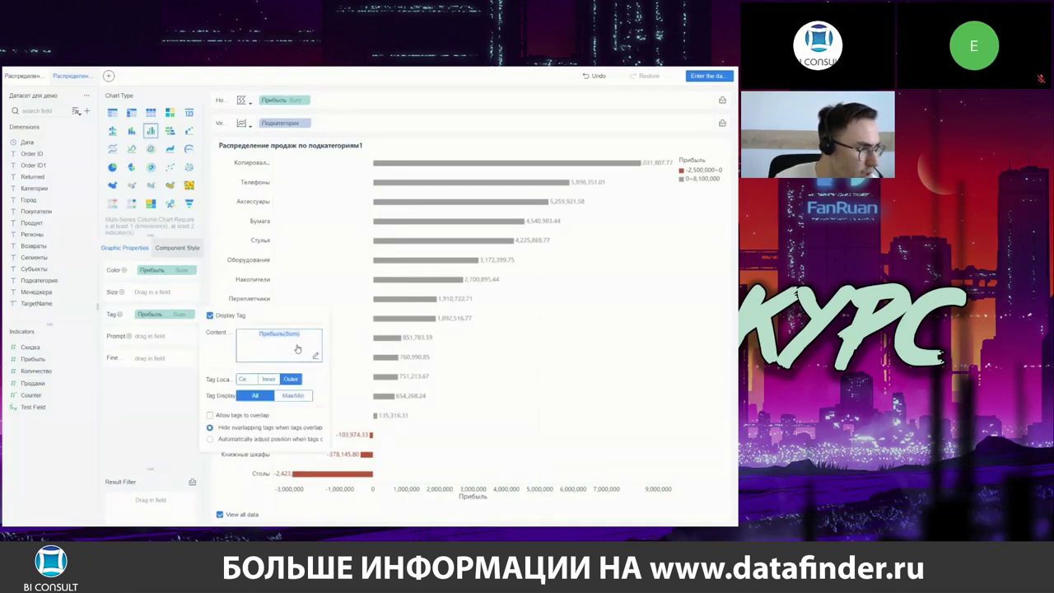
left_click(320, 357)
left_click(229, 206)
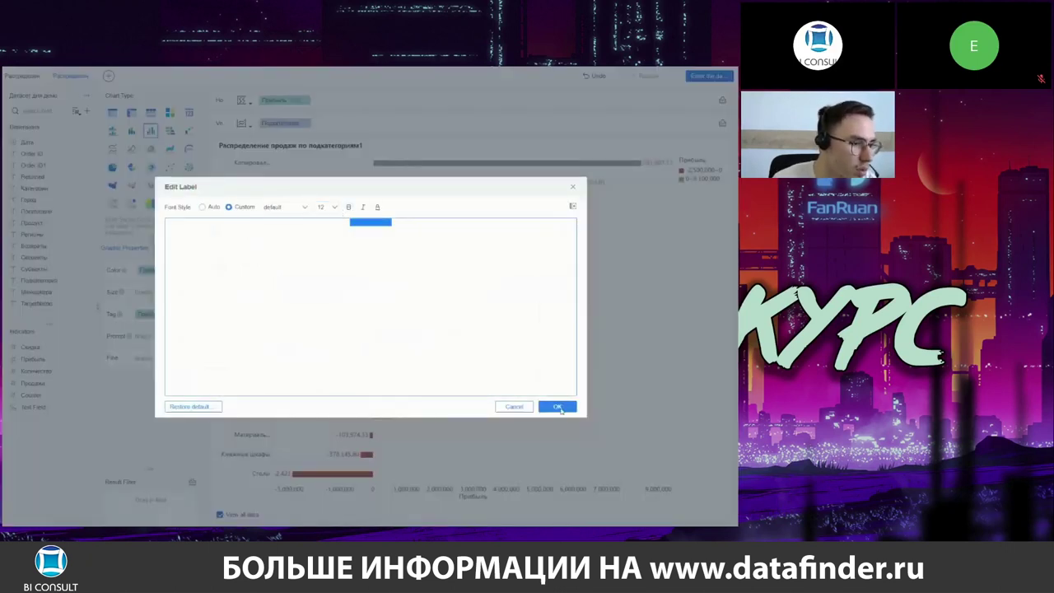
left_click(376, 210)
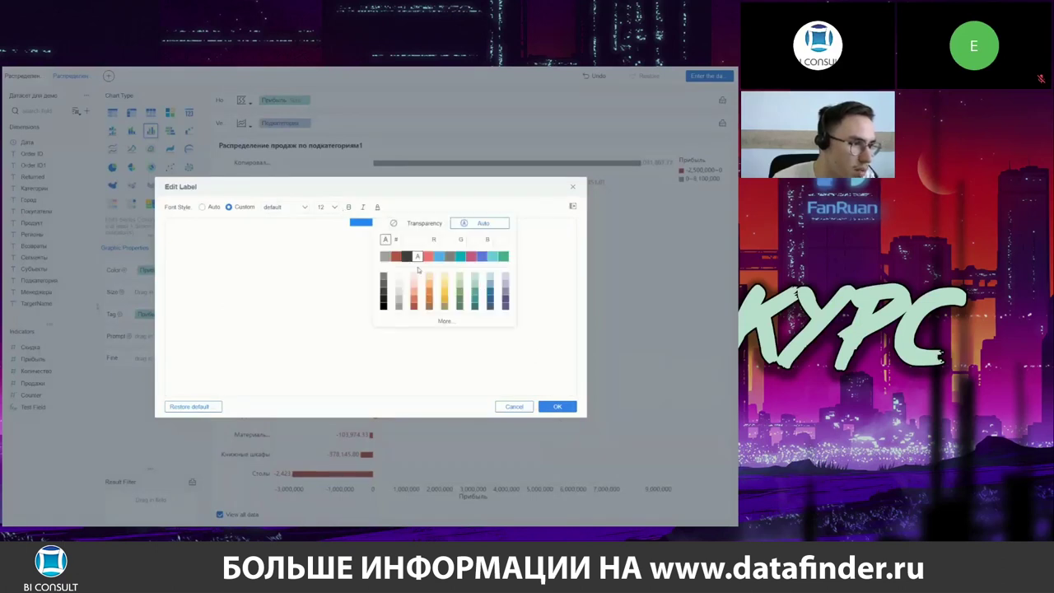
left_click(412, 262)
left_click(558, 408)
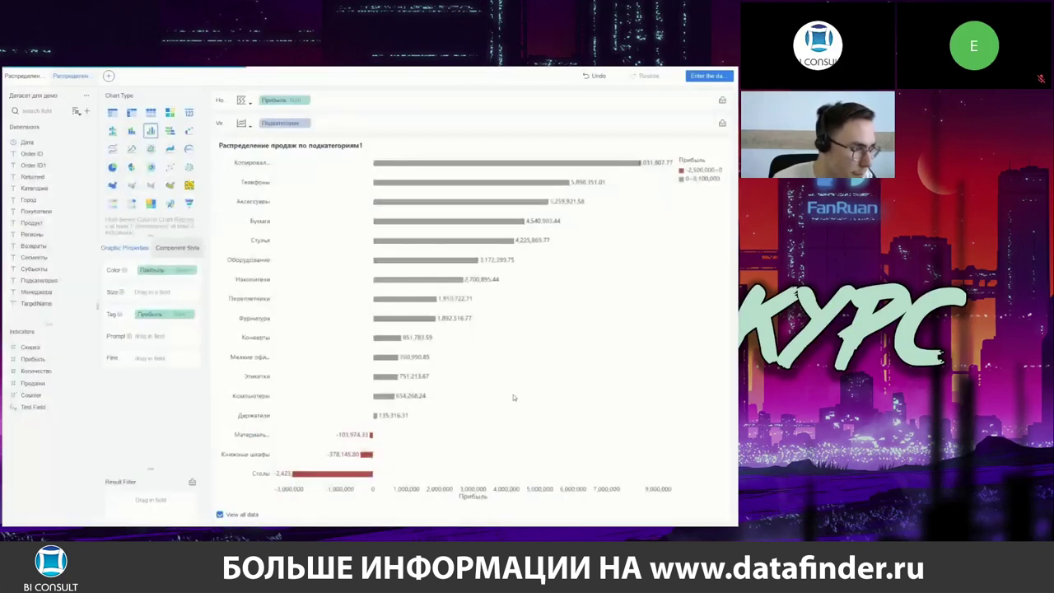
Hide the Прибыль value axis so it no longer displays on the chart.
left_click(306, 99)
left_click(342, 185)
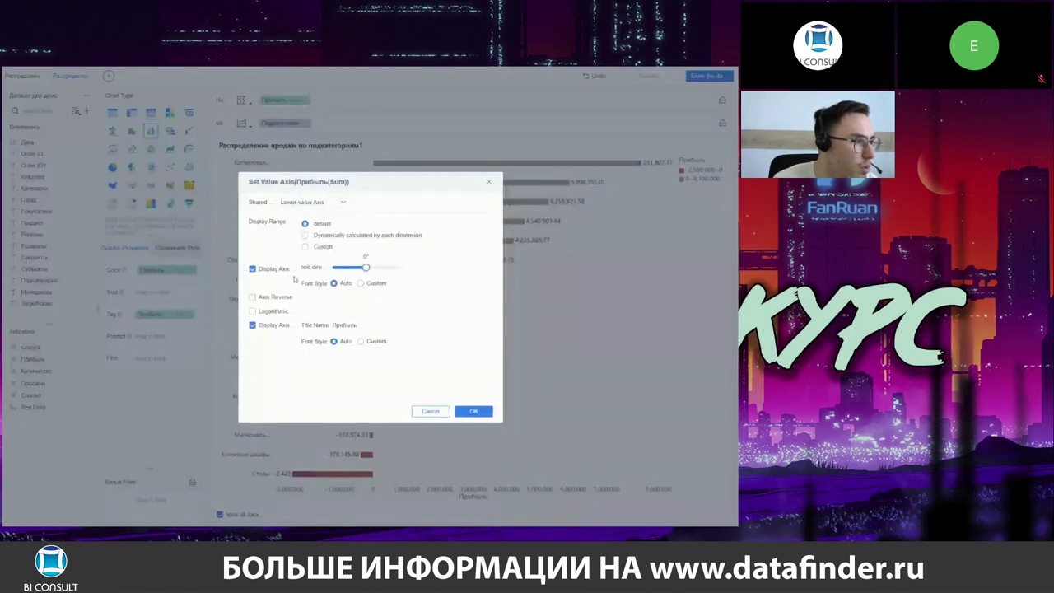
left_click(265, 312)
left_click(474, 411)
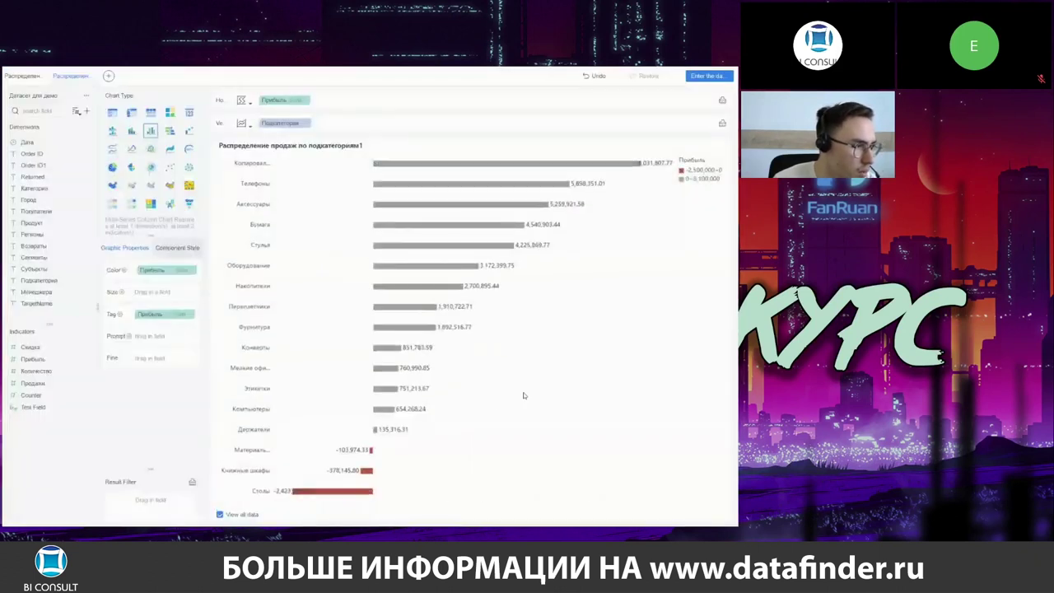
left_click(329, 146)
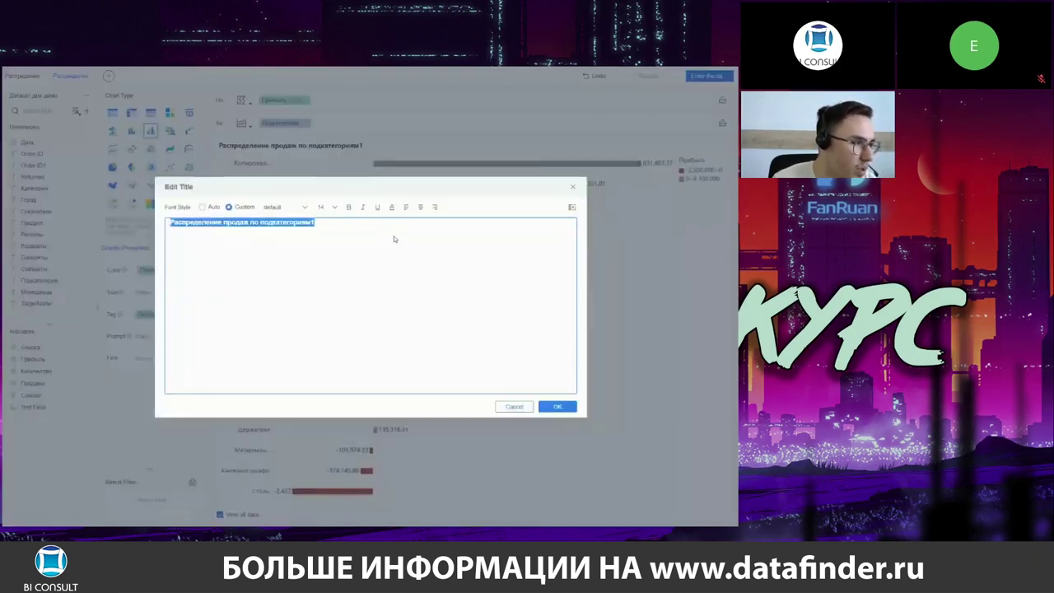
Replace 'продаж' with 'прибыли' in the title, making it 'Распределение прибыли по подкатегориям'.
double_click(234, 223)
type("при")
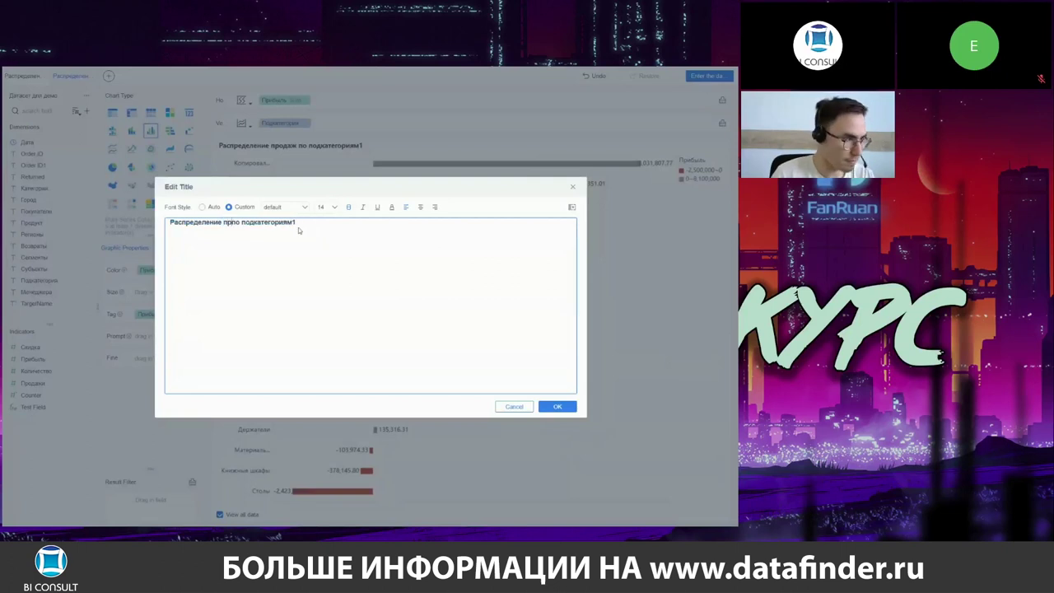
type("был")
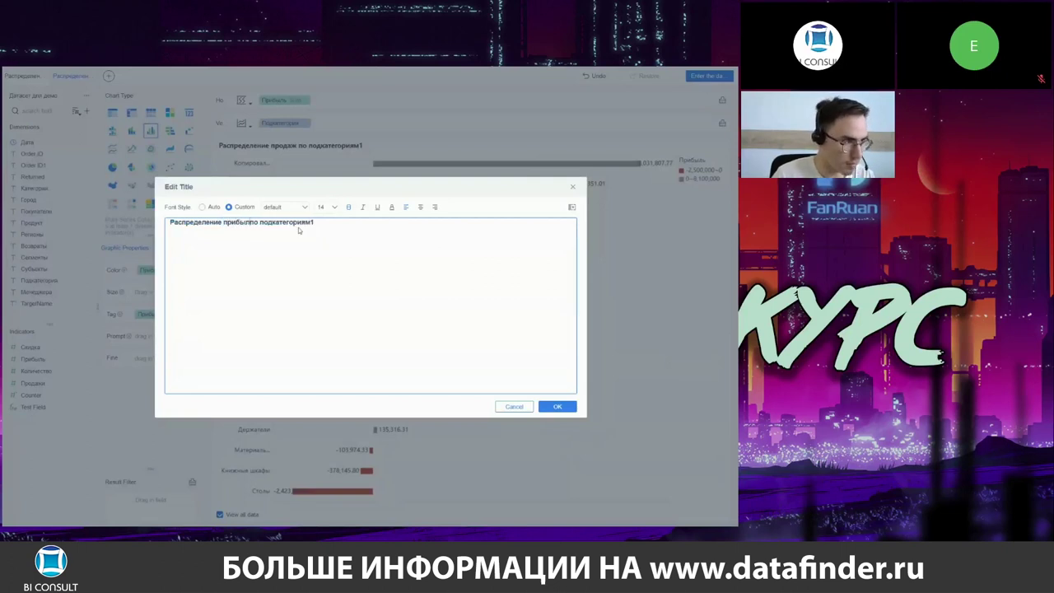
type("и")
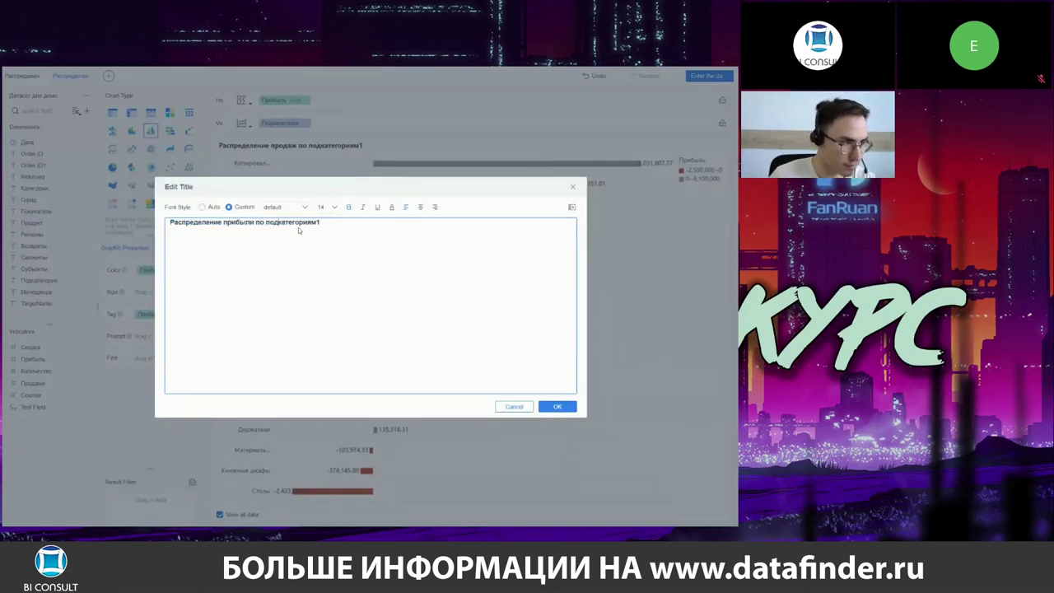
left_click(562, 409)
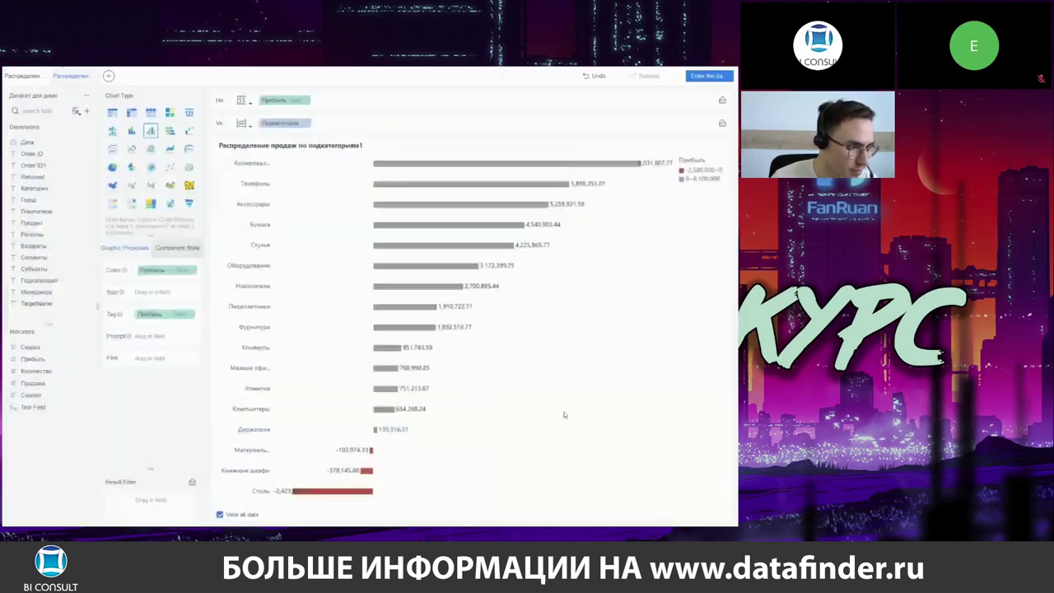
left_click(94, 78)
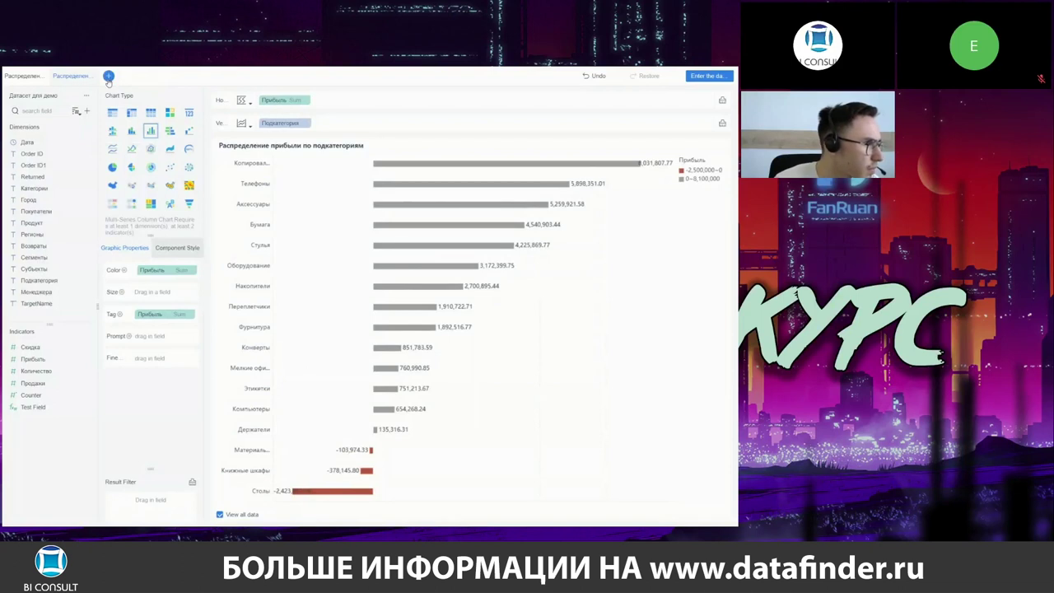
Copy the profit chart, remove Подкатегория, and switch the copy to a multi-series line chart.
left_click(108, 77)
left_click(513, 410)
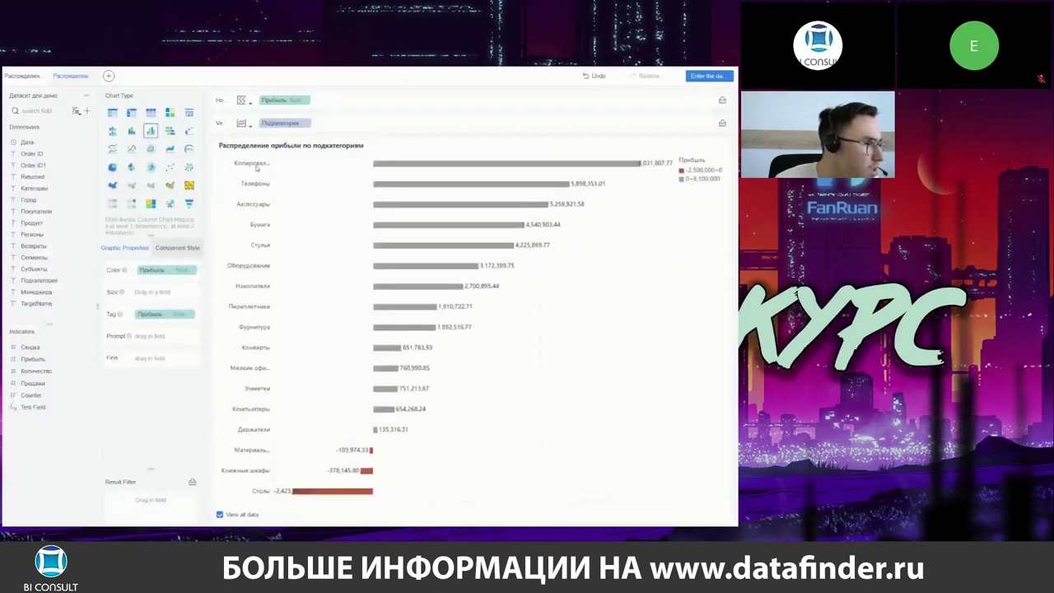
left_click(98, 78)
left_click(113, 113)
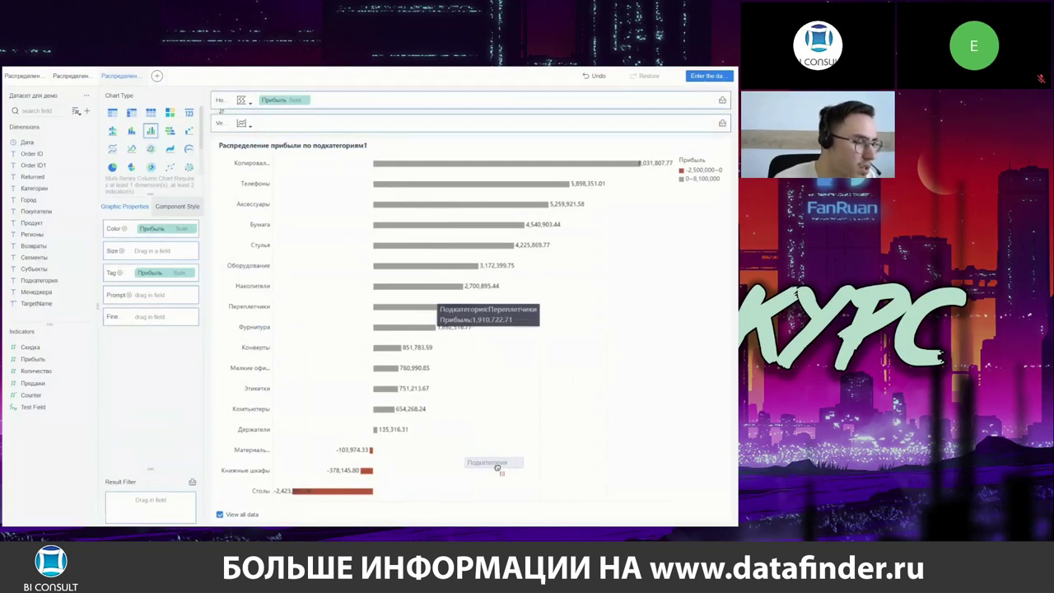
left_click_drag(264, 127, 495, 466)
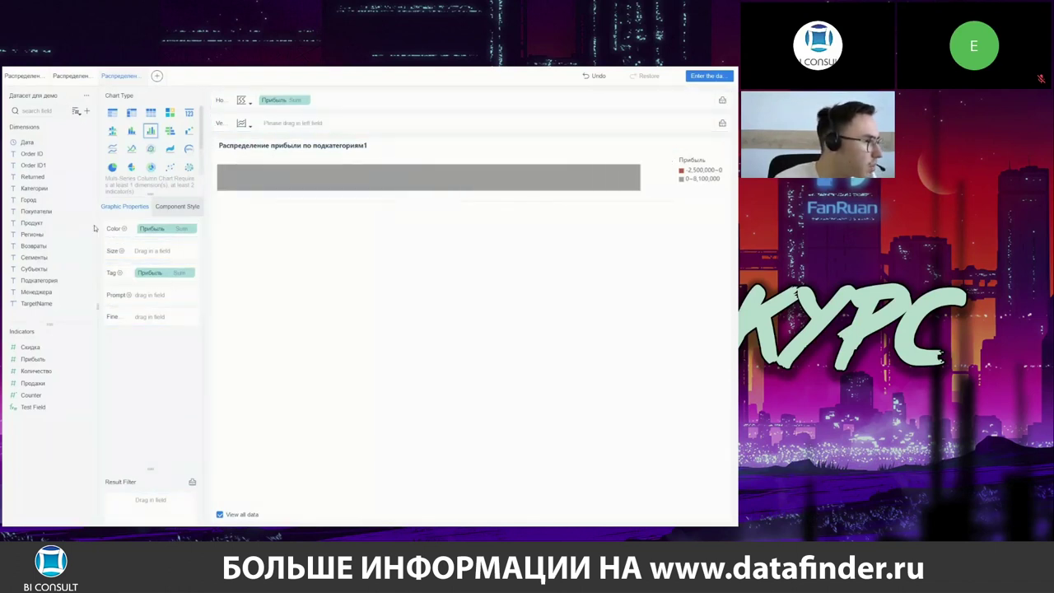
left_click(129, 151)
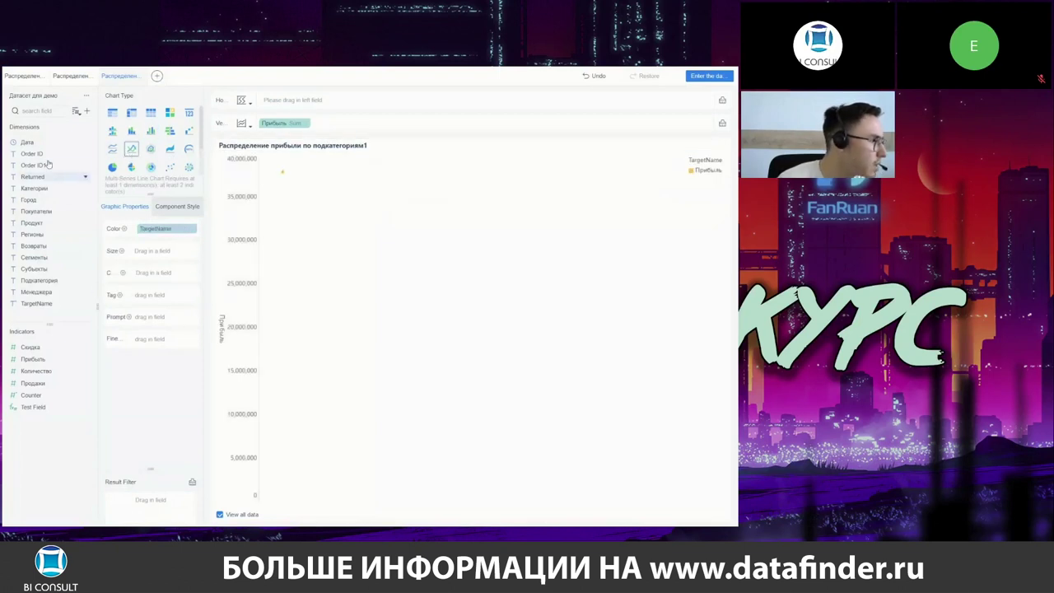
Put Дата on the horizontal axis grouped by Year Month.
mouse_move(28, 142)
left_mouse_down()
mouse_move(317, 105)
mouse_move(305, 103)
left_mouse_up()
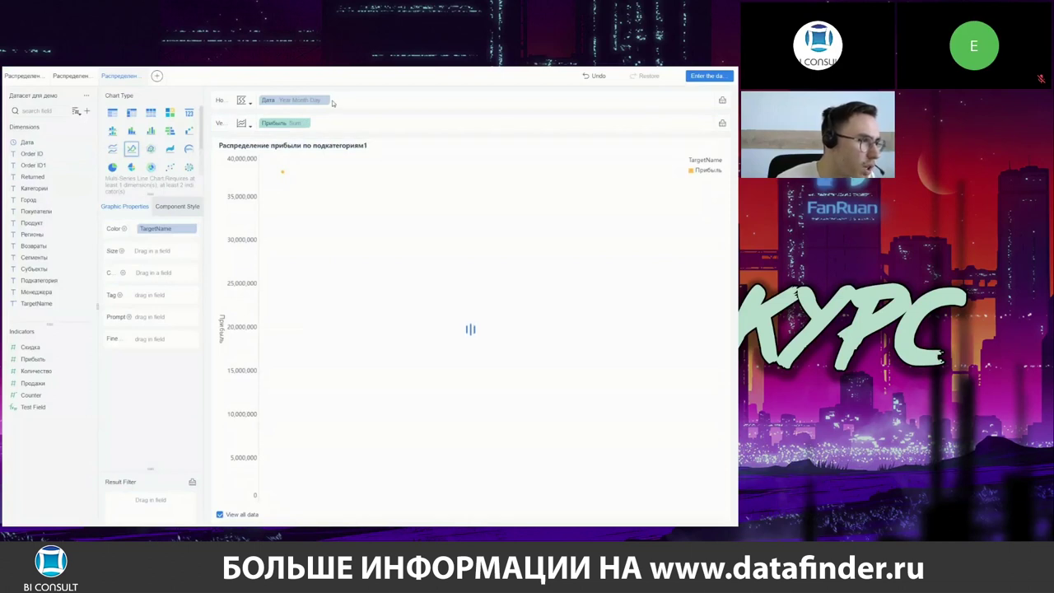
left_click(326, 100)
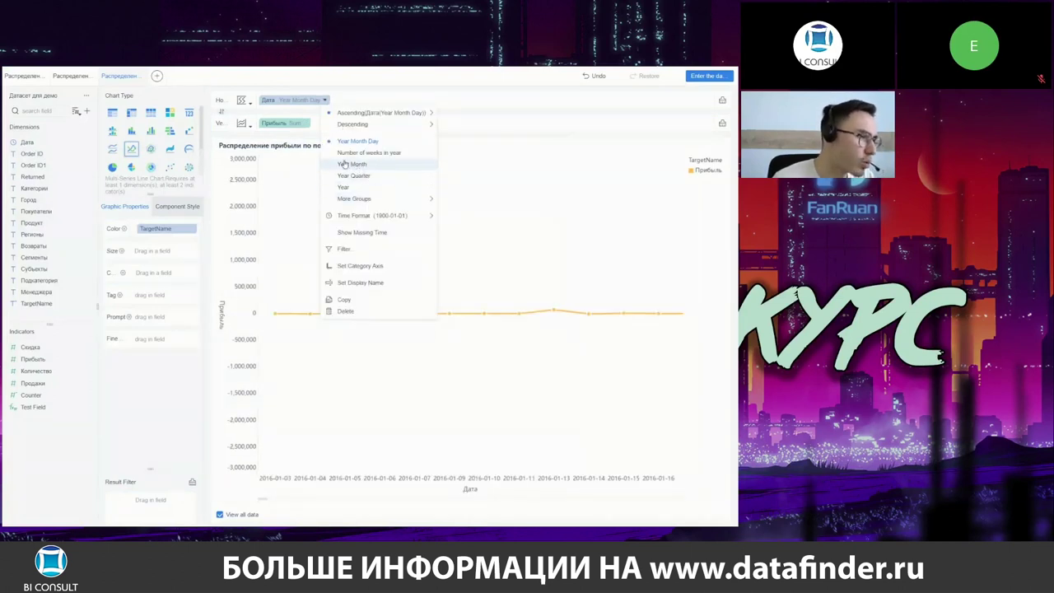
left_click(352, 165)
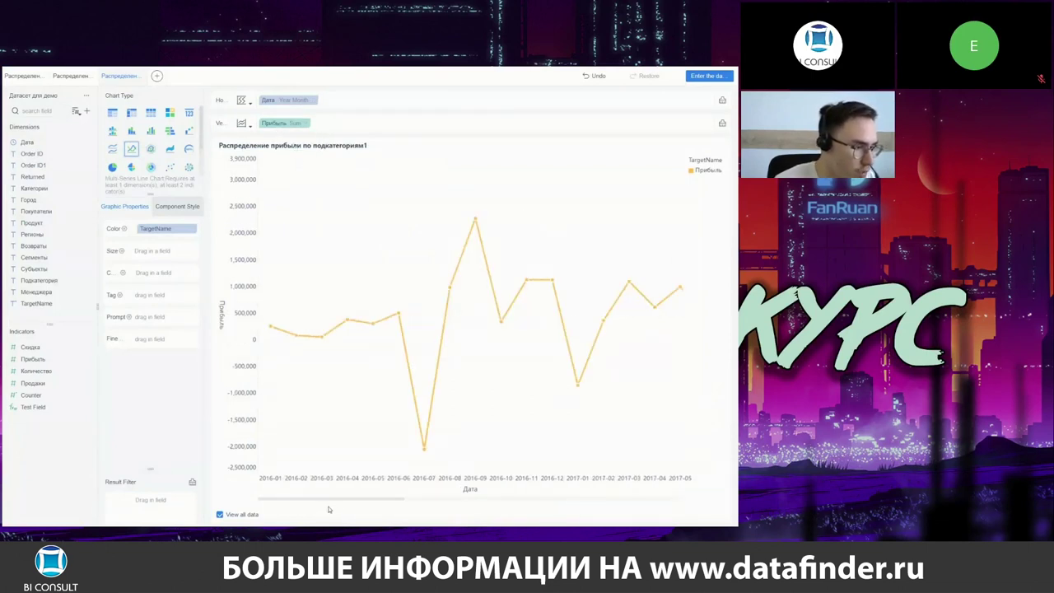
mouse_move(333, 499)
left_mouse_down()
mouse_move(657, 475)
mouse_move(321, 492)
left_mouse_up()
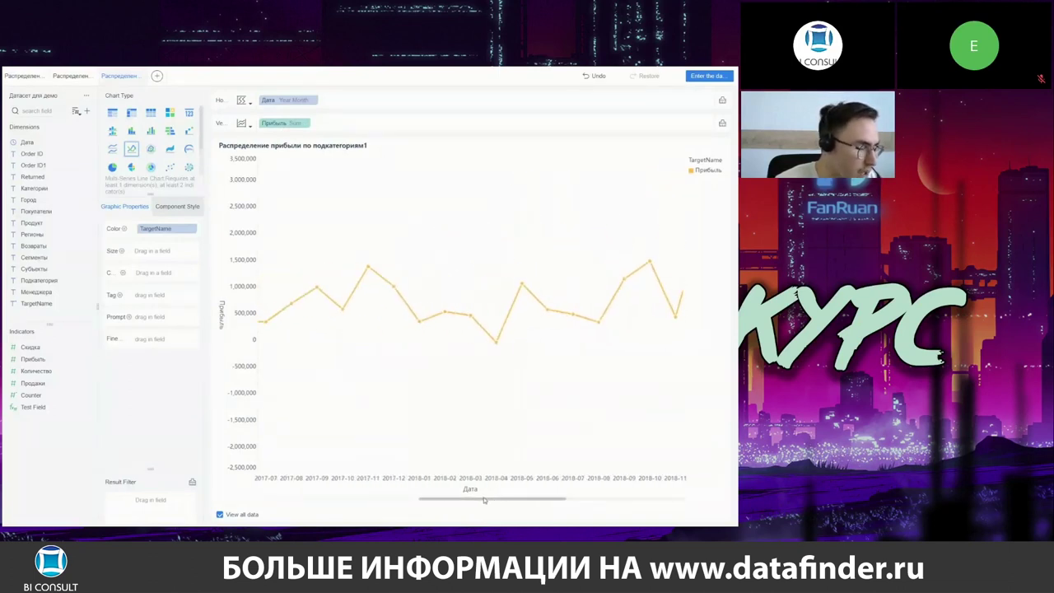
Set the component's Adaptive Display to Overall adaptation to fit 2016–2019.
left_click(177, 209)
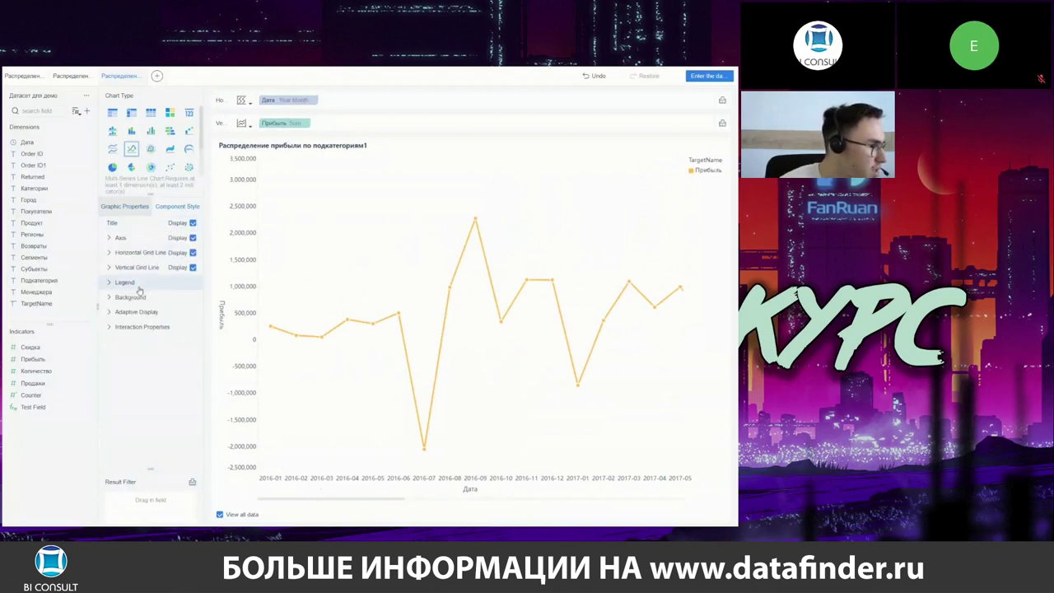
left_click(125, 311)
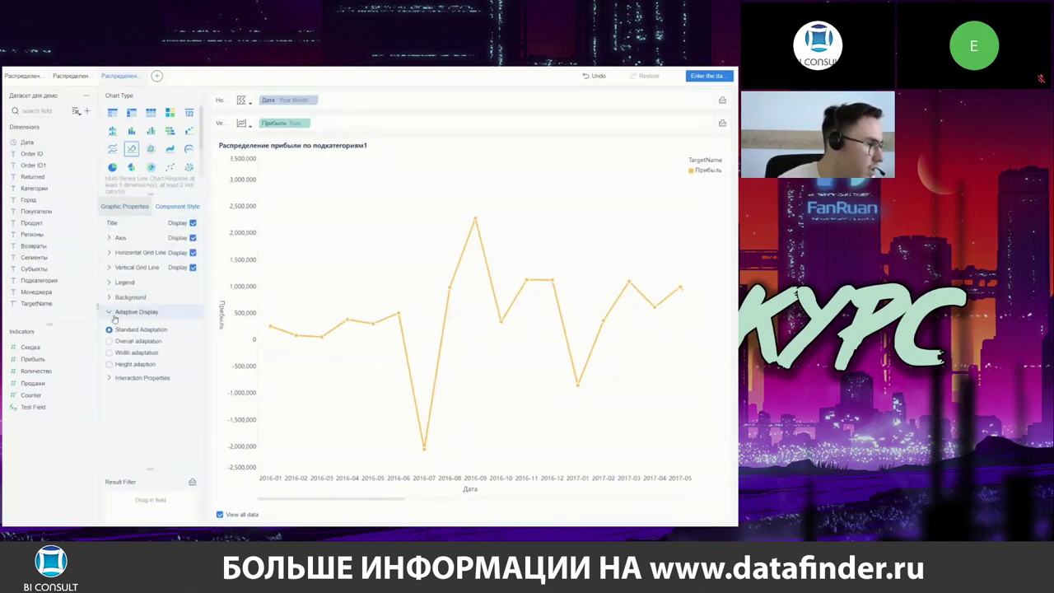
left_click(114, 341)
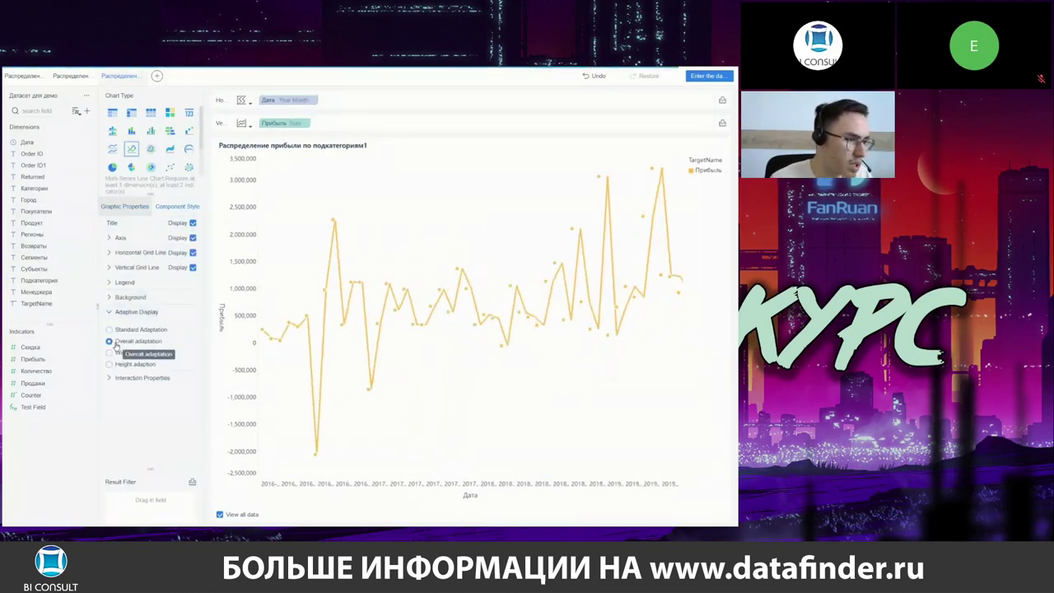
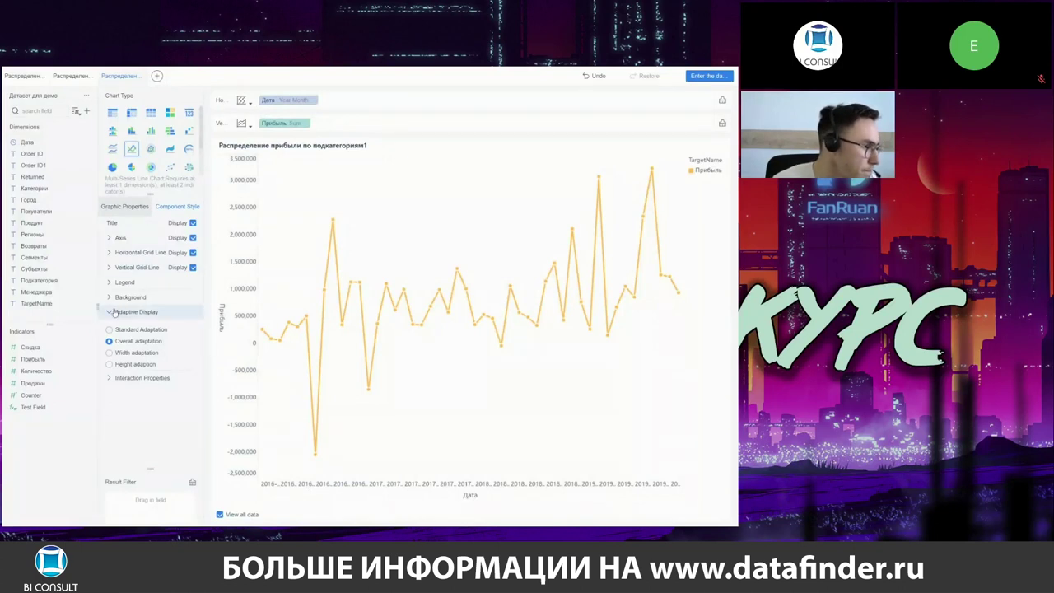
Colour the profit line by Прибыль using a custom area gradient with two ranges split at 0.
left_click(132, 311)
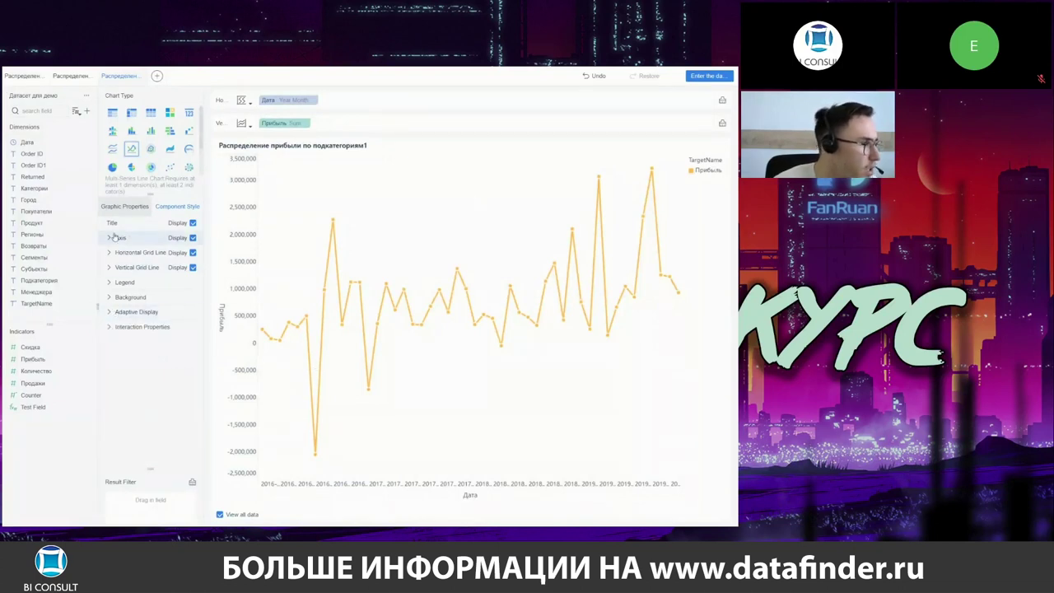
left_click(124, 206)
mouse_move(37, 360)
left_mouse_down()
mouse_move(172, 281)
mouse_move(164, 229)
left_mouse_up()
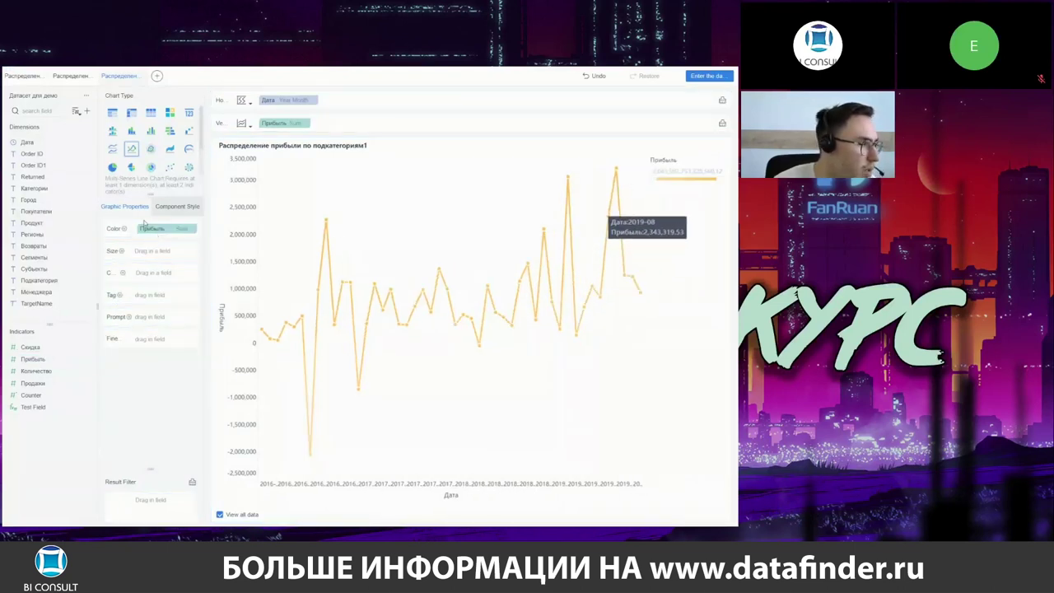
left_click(167, 229)
left_click(309, 232)
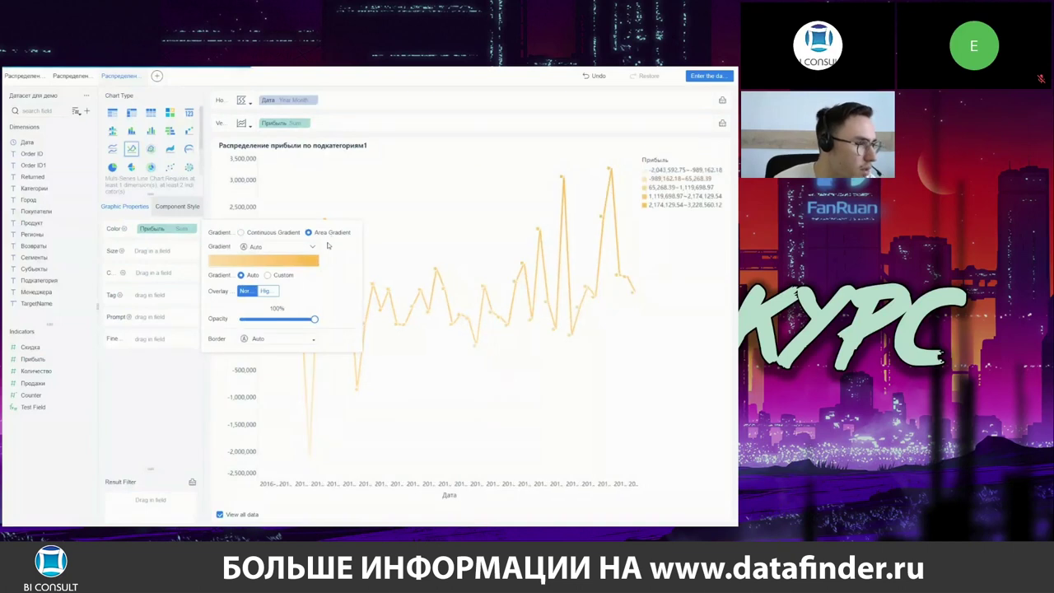
left_click(289, 276)
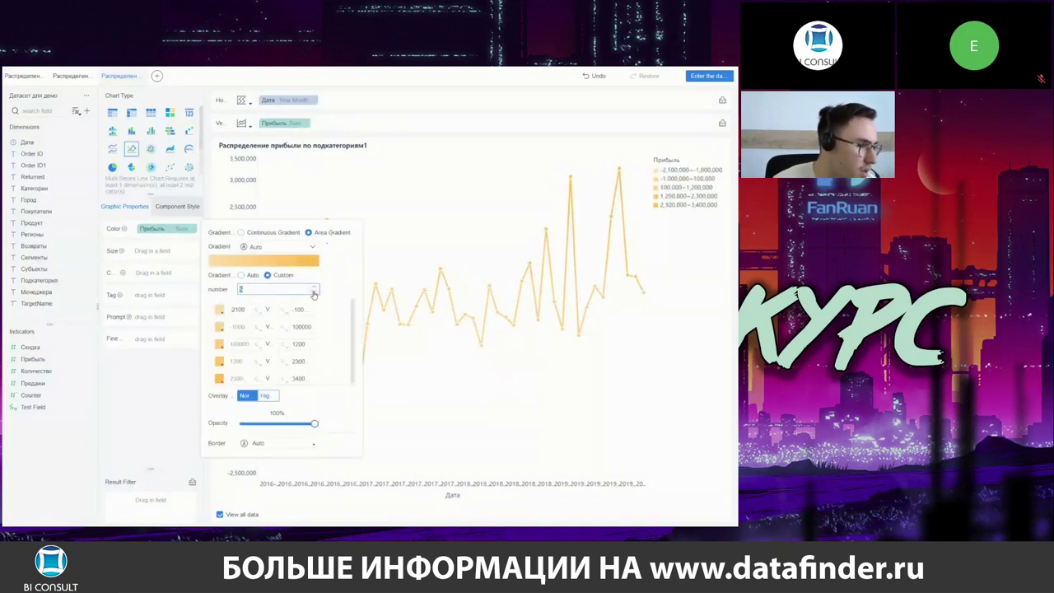
type("2")
key("Return")
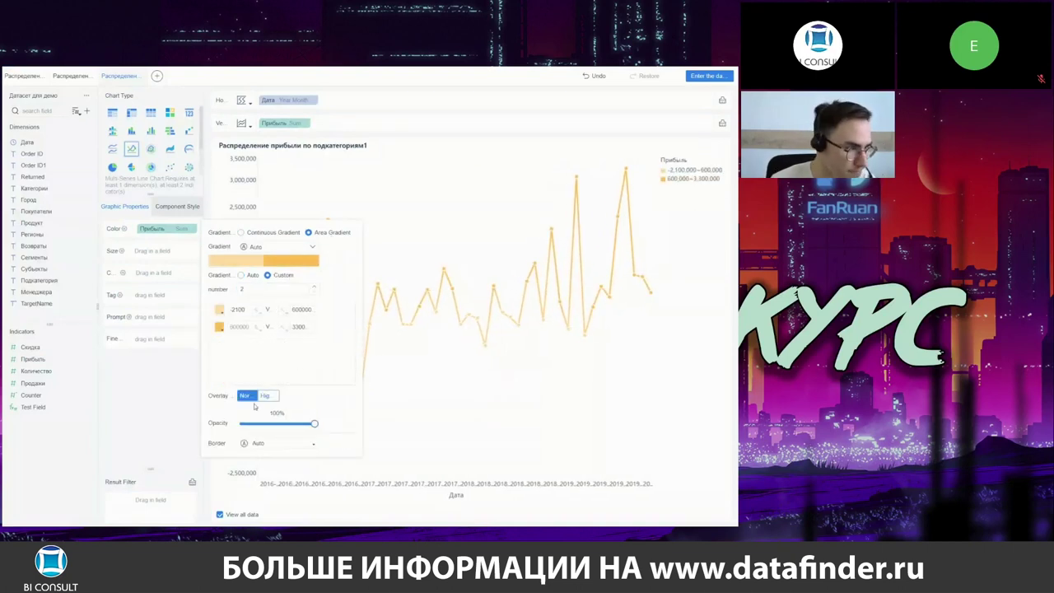
left_click(219, 309)
left_click(470, 329)
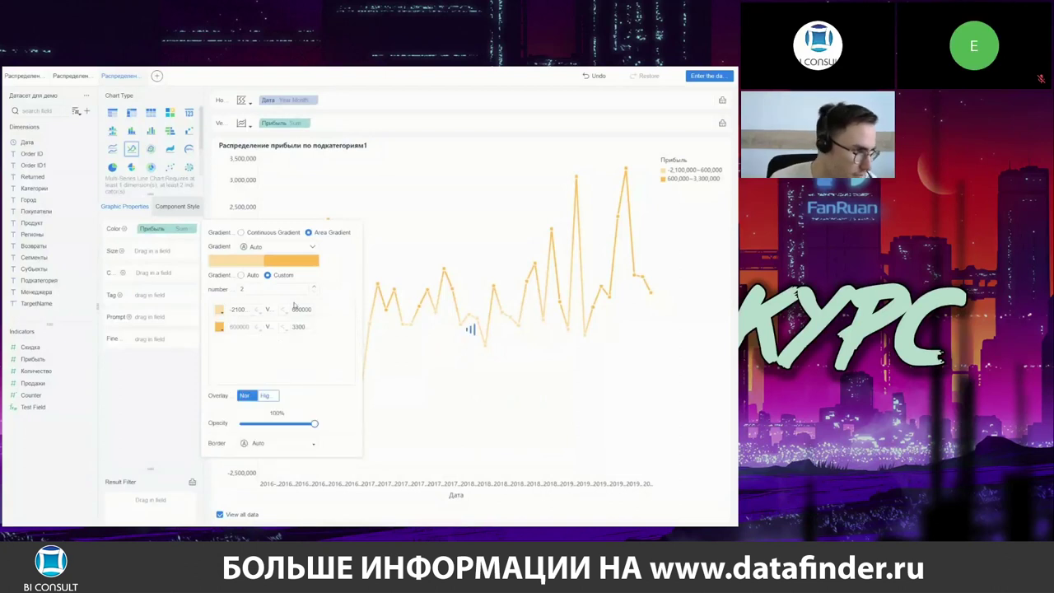
double_click(302, 309)
type("0")
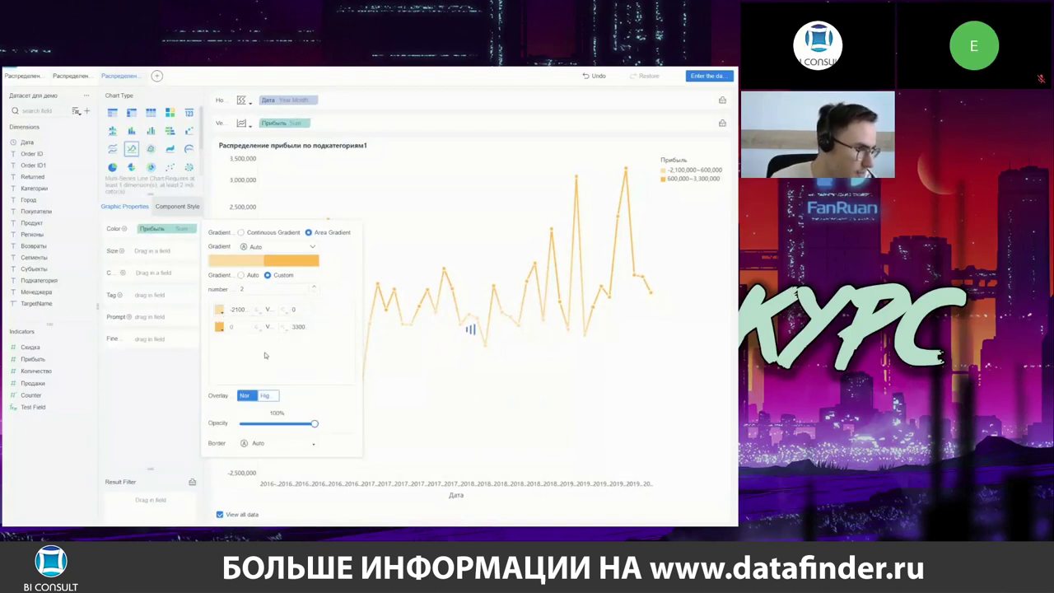
left_click(472, 330)
Make the negative profit range red and the positive range grey.
left_click(219, 311)
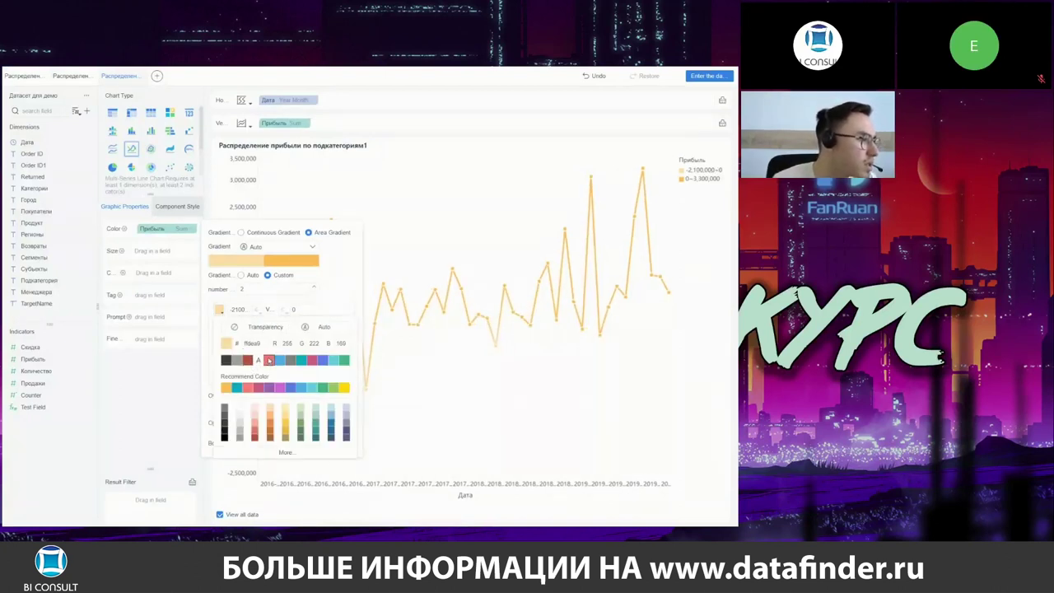
left_click(270, 360)
left_click(219, 326)
left_click(249, 378)
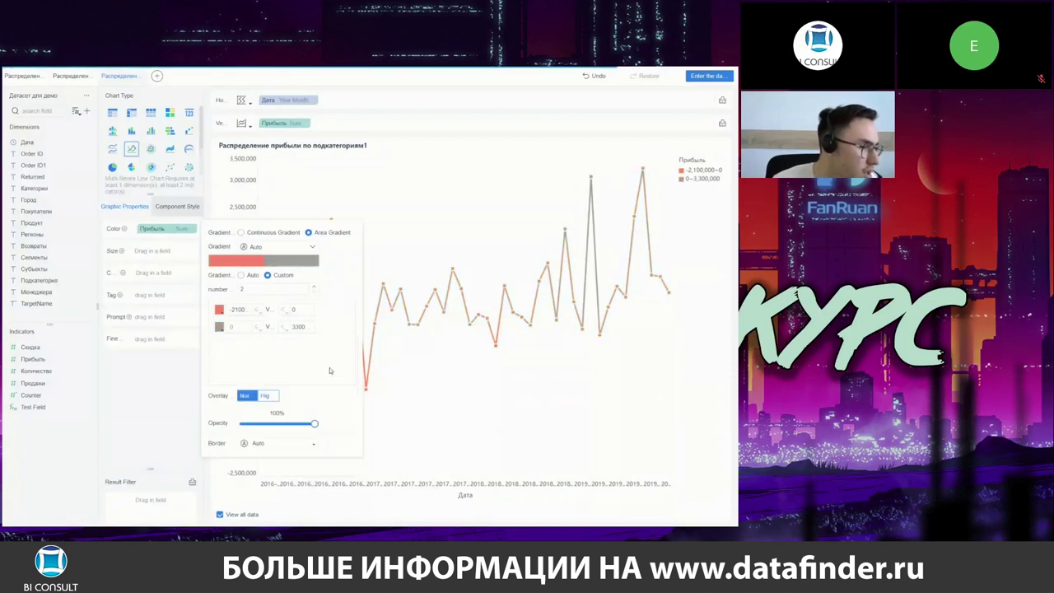
left_click(447, 224)
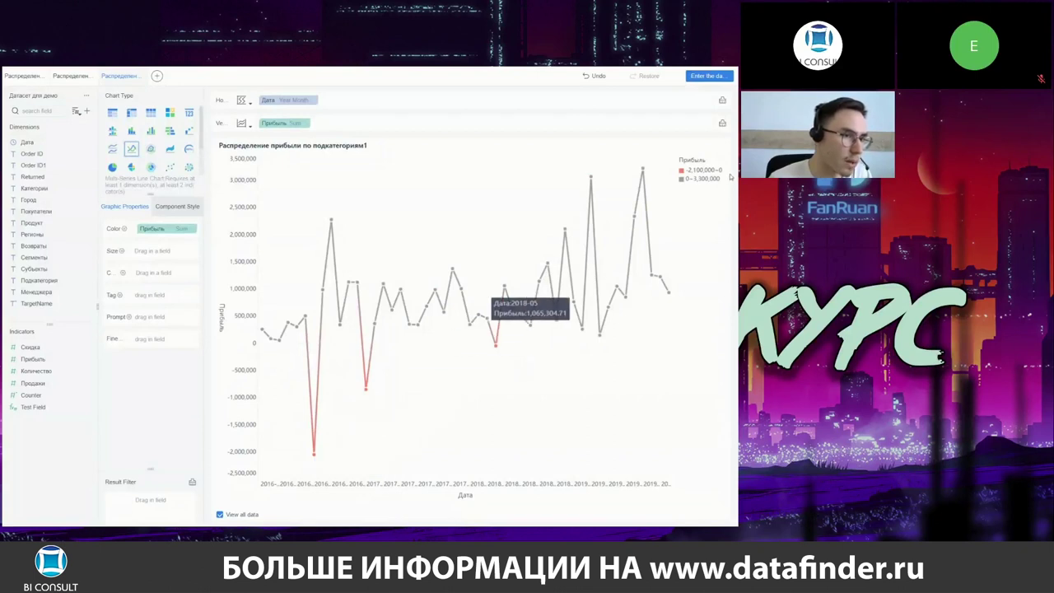
left_click(173, 209)
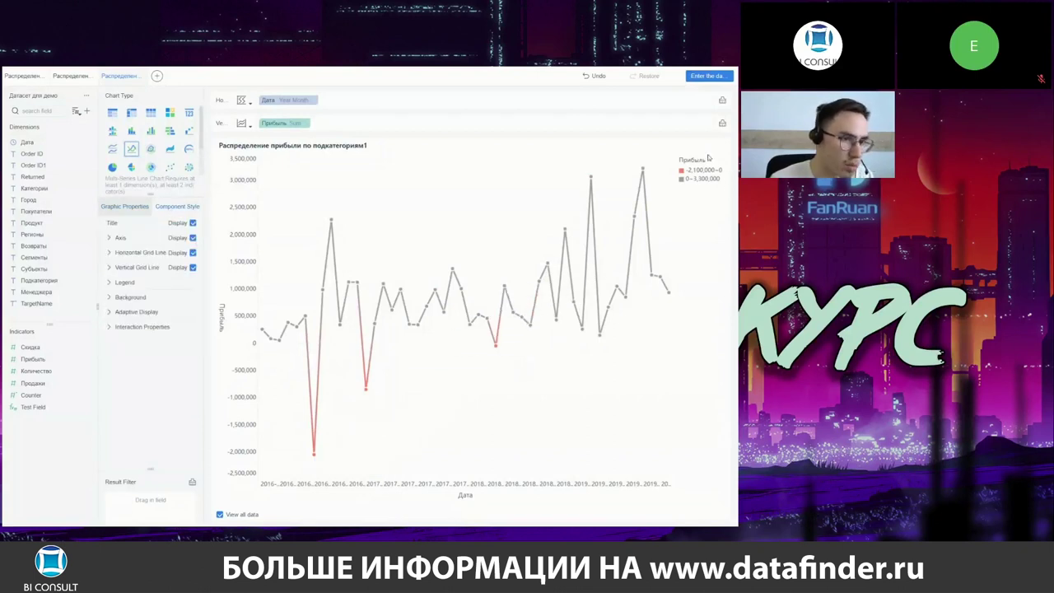
Turn off Display All Legends so the chart legend is hidden.
left_click(125, 282)
left_click(128, 300)
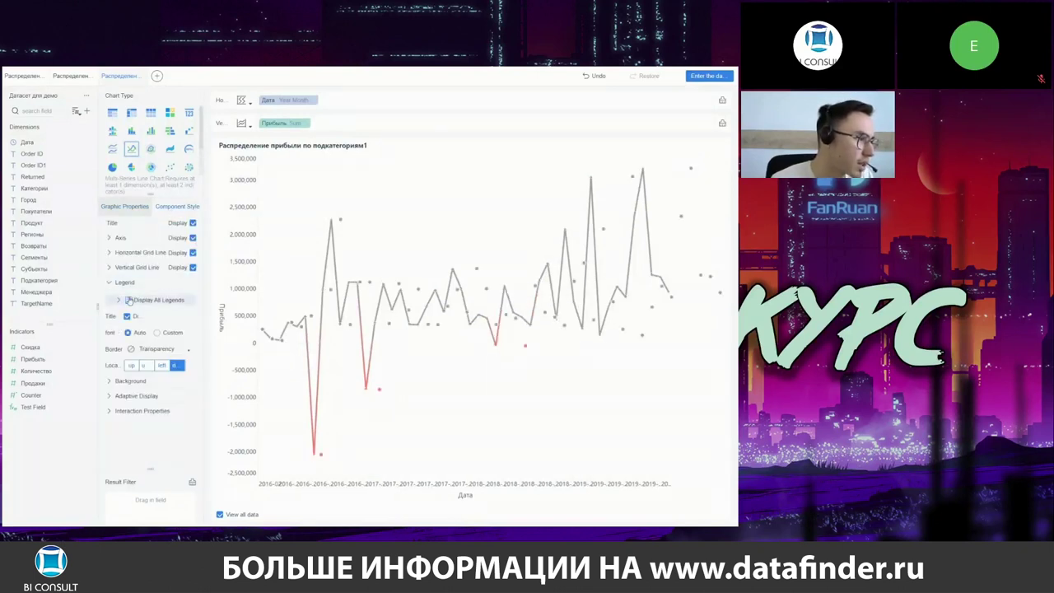
left_click(111, 283)
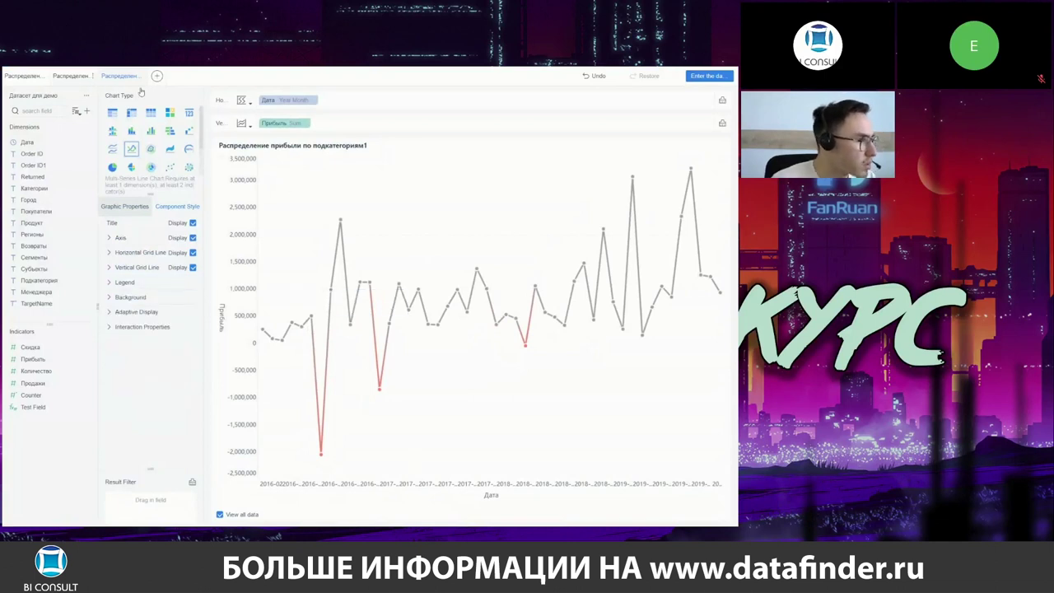
Replace 'Распределение' with 'Динамики' so the title reads 'Динамики прибыли'.
left_click(280, 145)
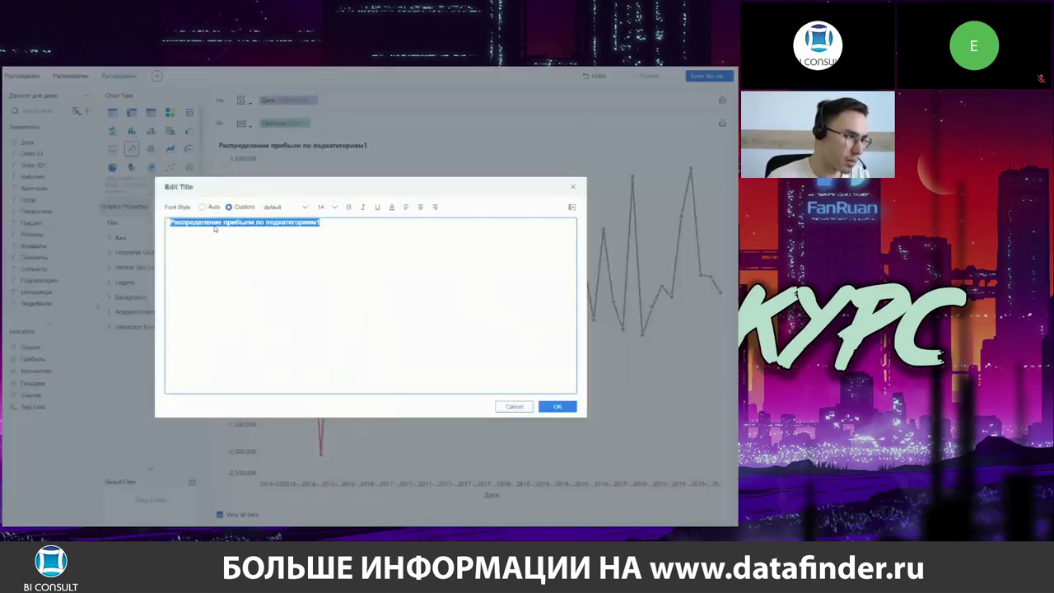
double_click(212, 223)
type("Динамики прибыли")
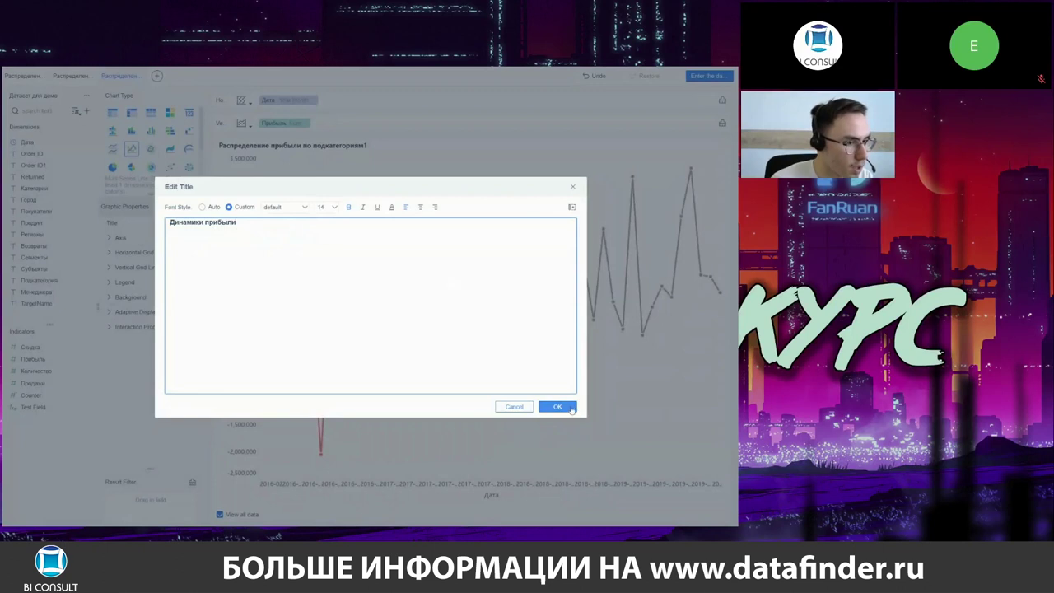
left_click(556, 406)
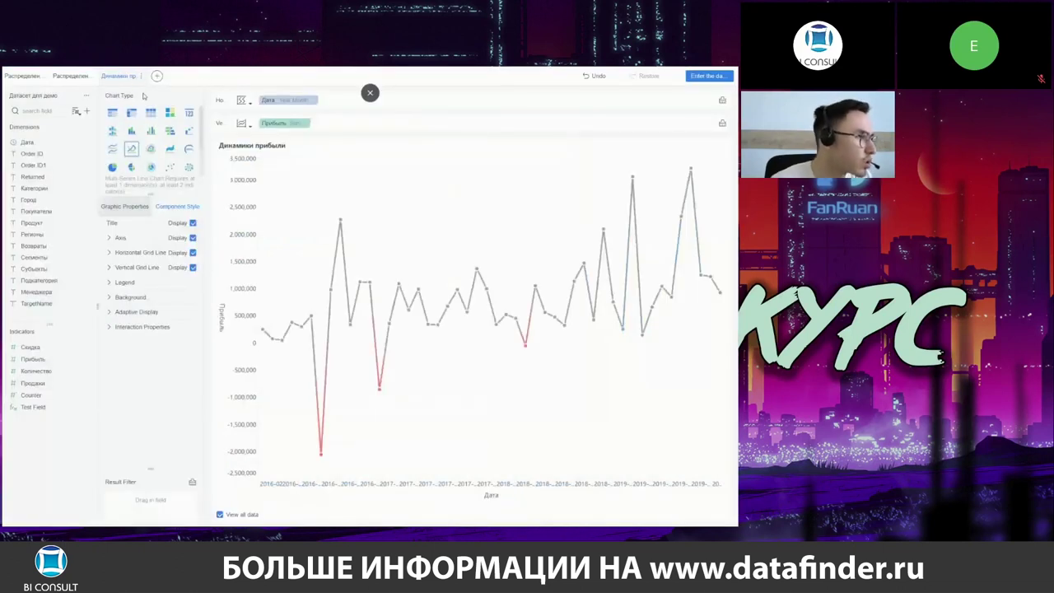
left_click(138, 210)
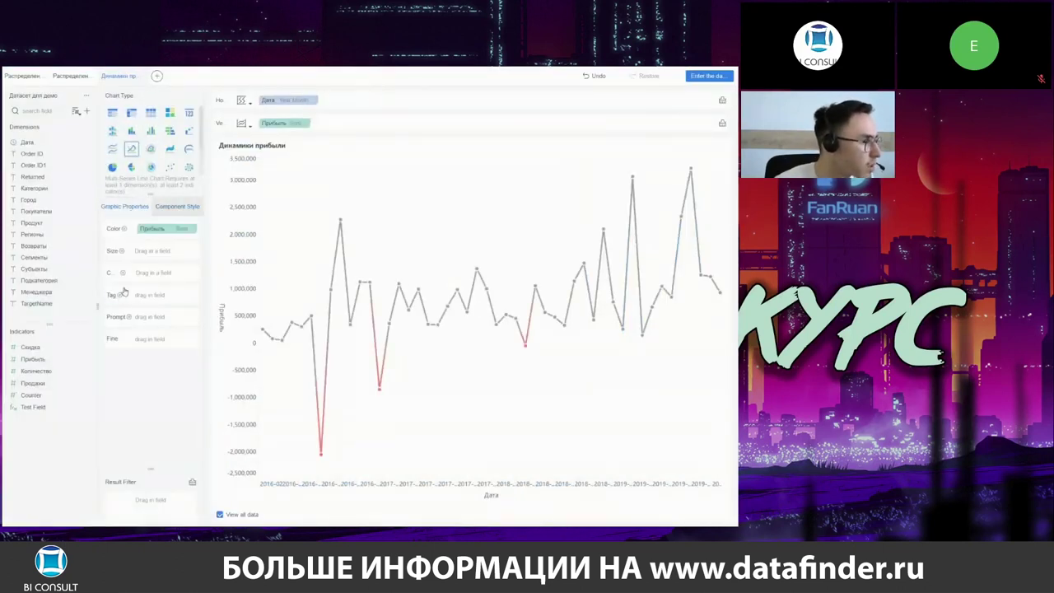
Set the profit line's size slider to its thinnest width, 2.
left_click(156, 253)
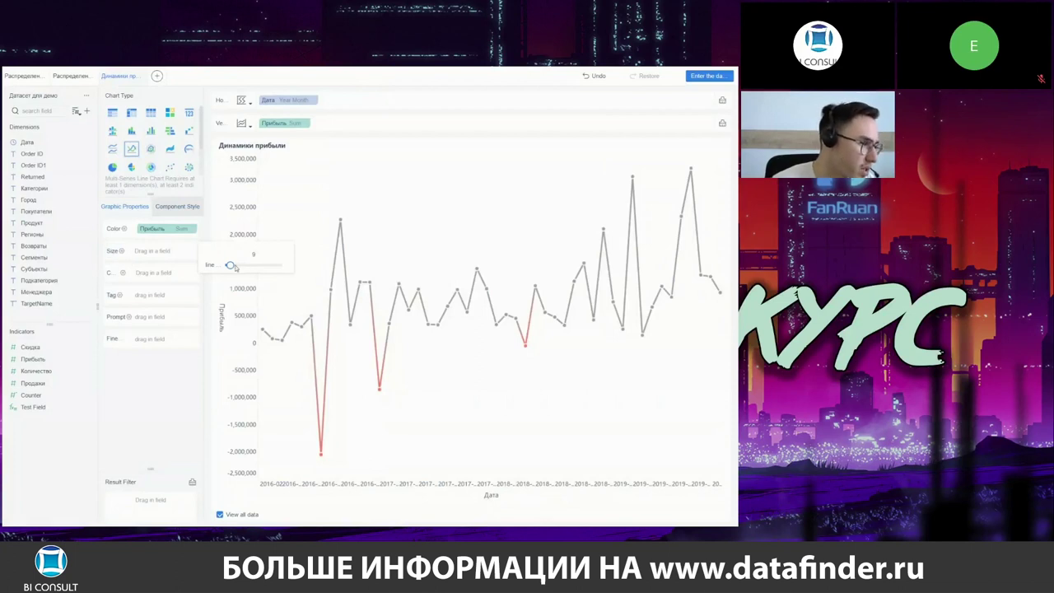
left_click(231, 265)
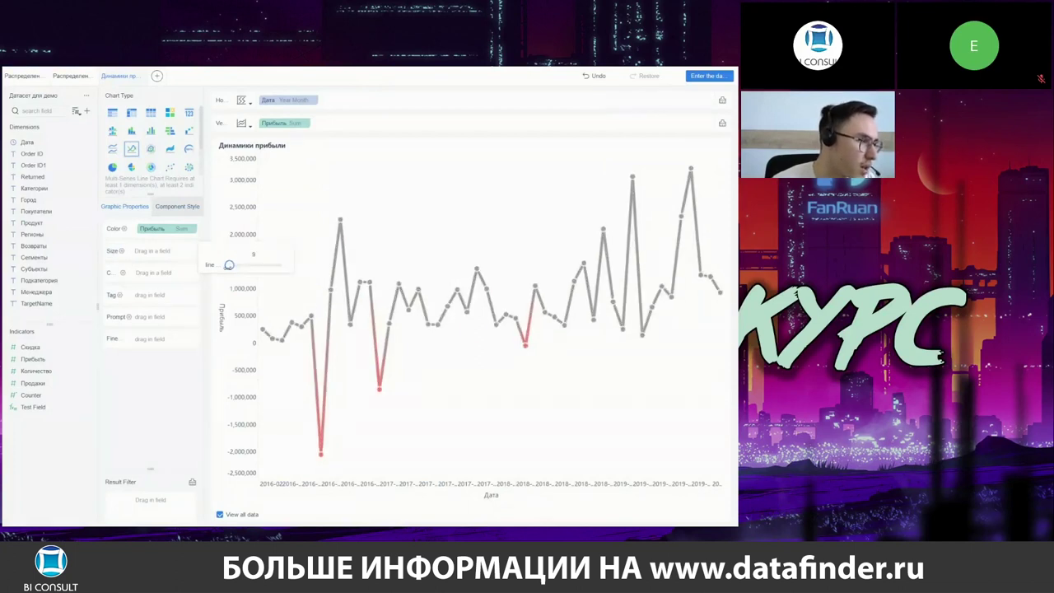
left_click_drag(228, 267, 223, 265)
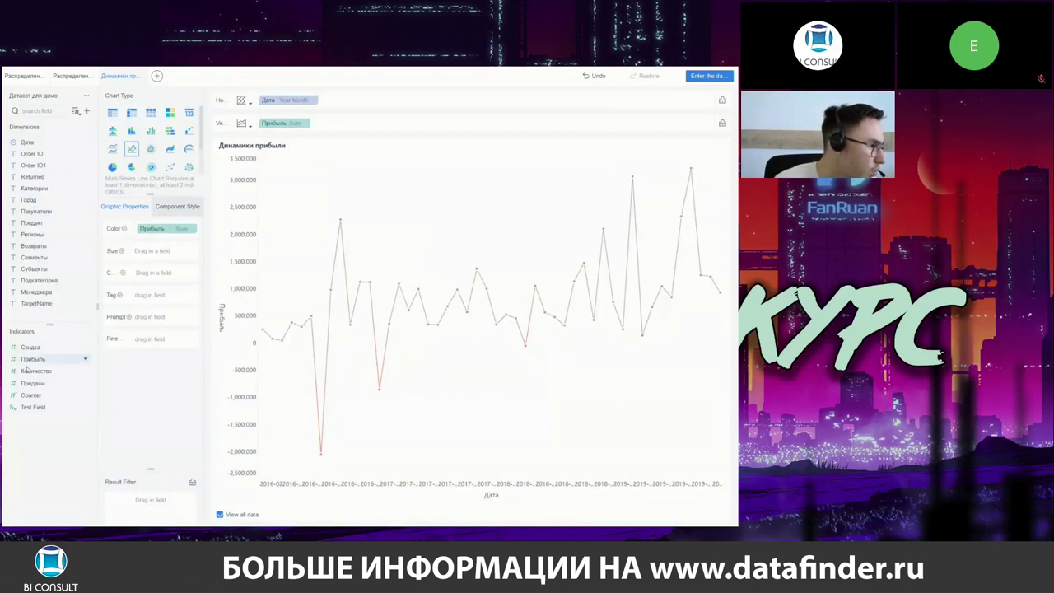
Add Прибыль with Maximum summary to the tooltip, moving it there from the point labels.
left_click_drag(36, 362, 178, 253)
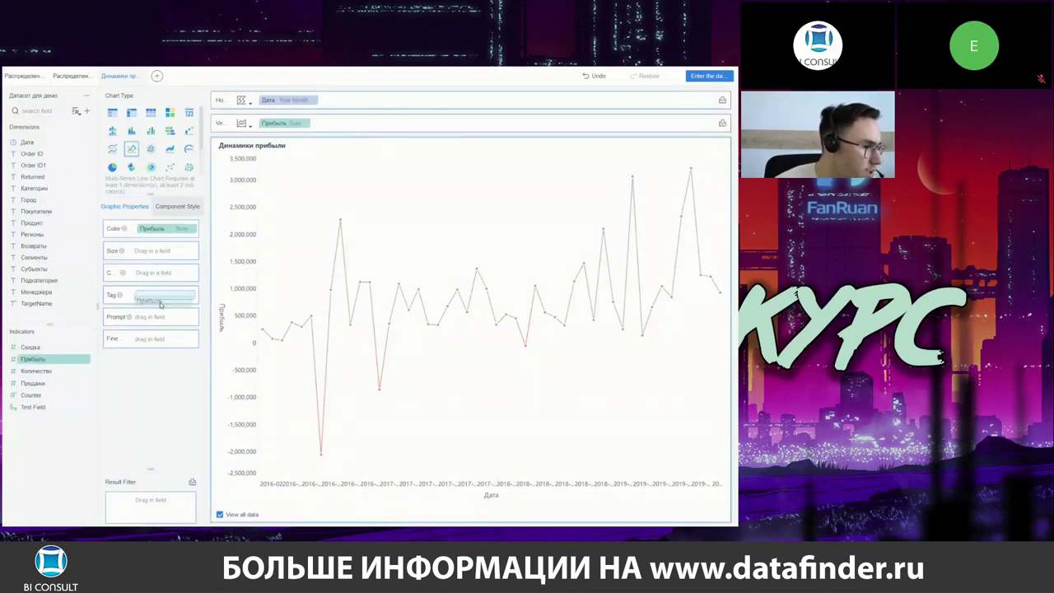
left_click_drag(179, 253, 189, 296)
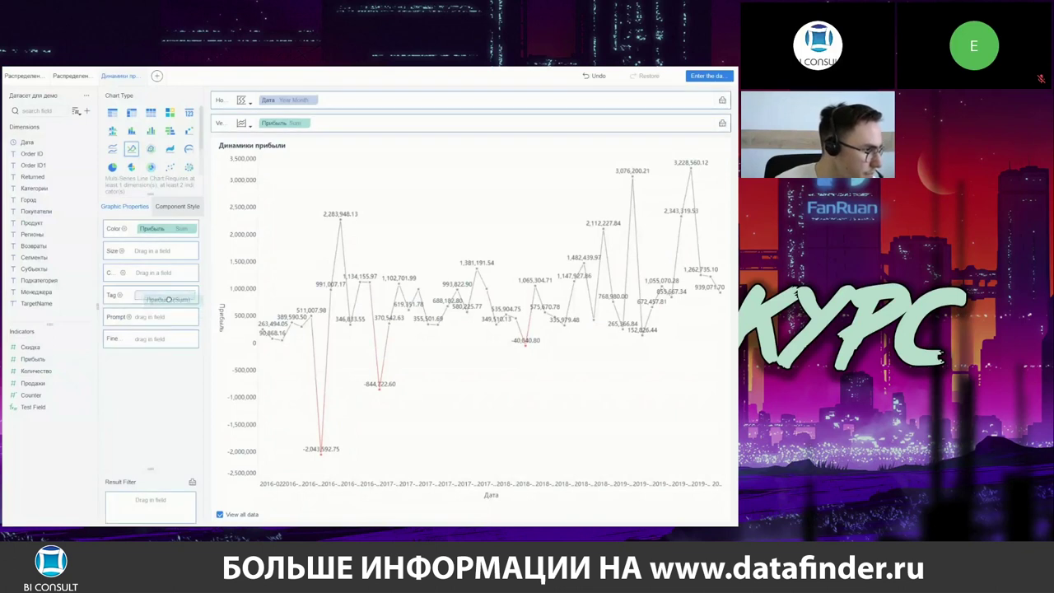
left_click(187, 295)
mouse_move(238, 308)
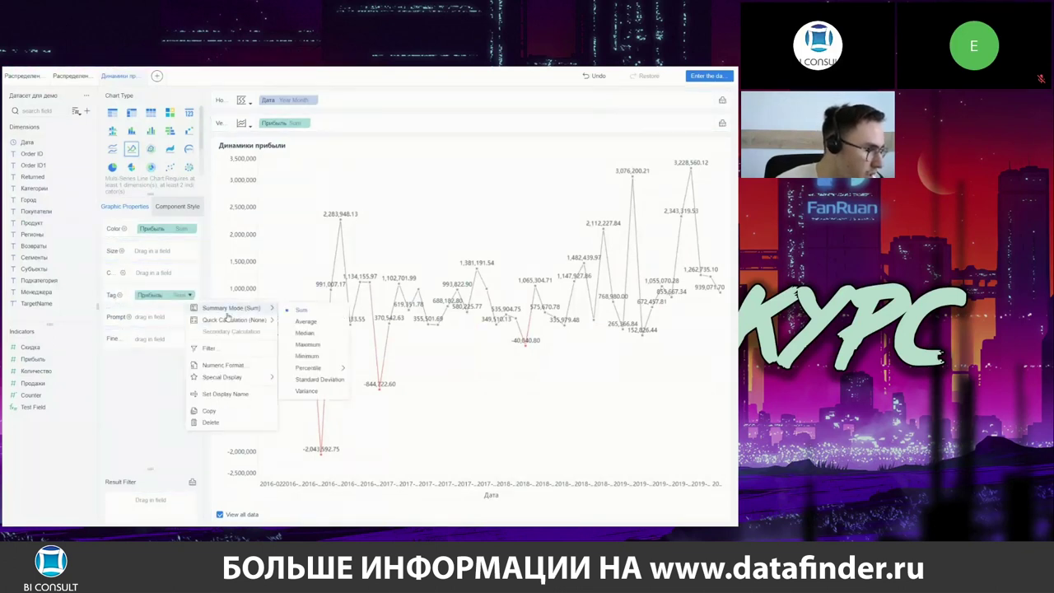
left_click(313, 345)
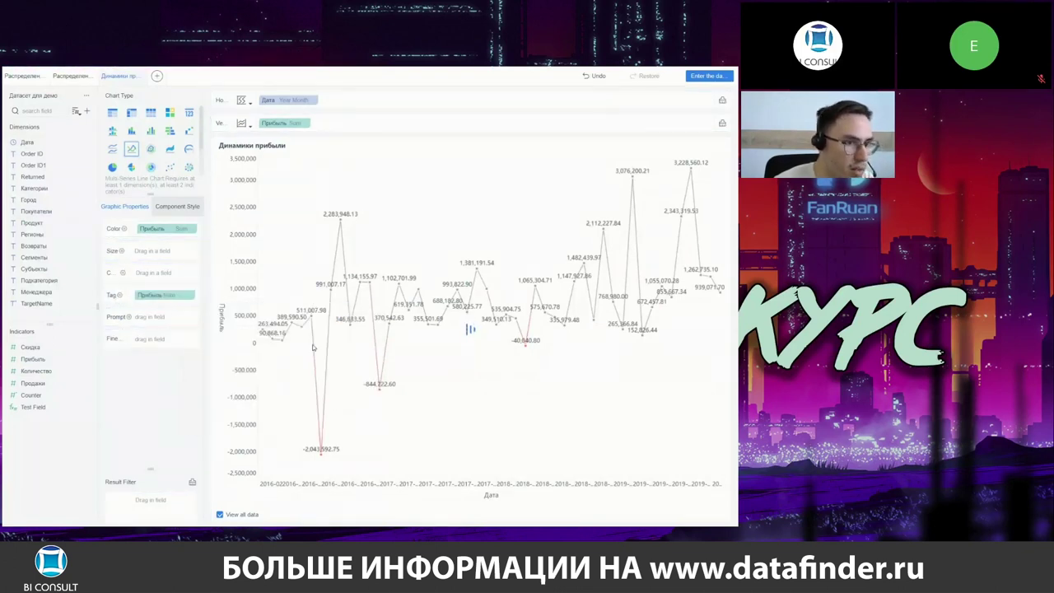
left_click(189, 295)
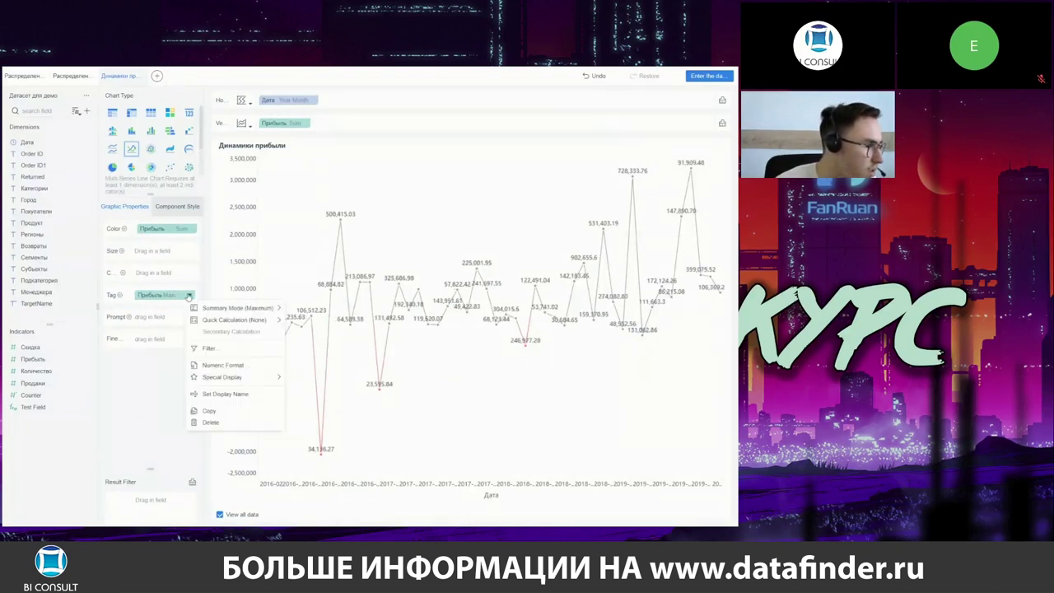
mouse_move(216, 323)
mouse_move(239, 308)
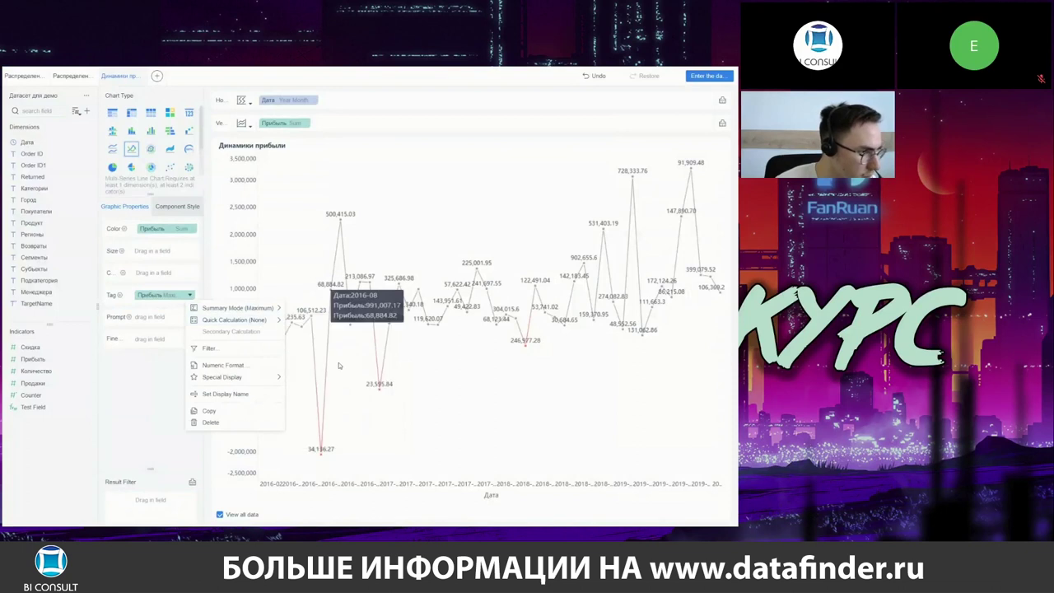
left_click_drag(161, 295, 166, 321)
mouse_move(341, 222)
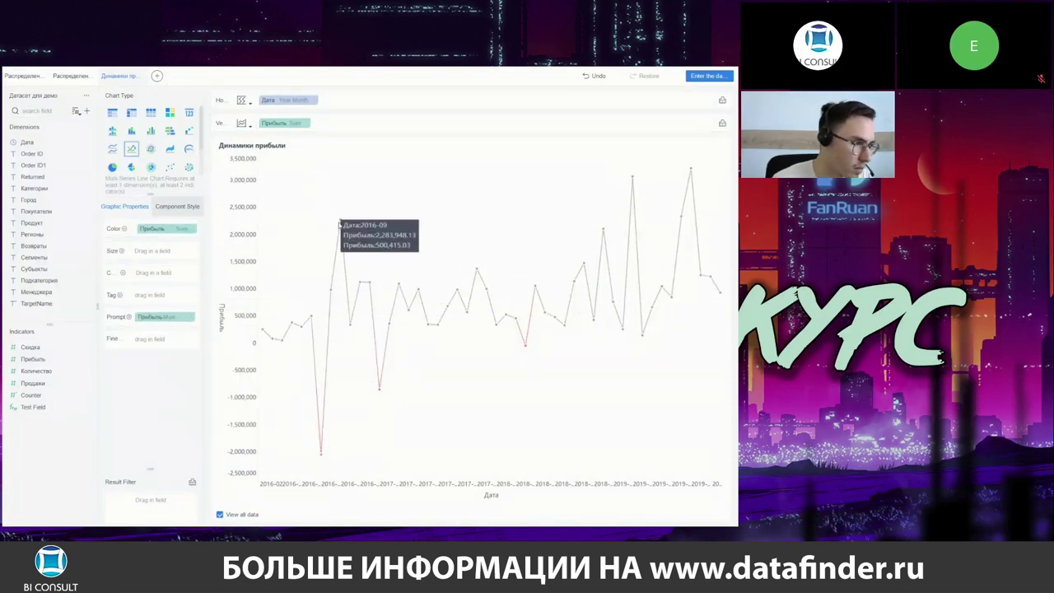
Set the tooltip Прибыль back to Sum with a month-on-month growth rate.
left_click(190, 317)
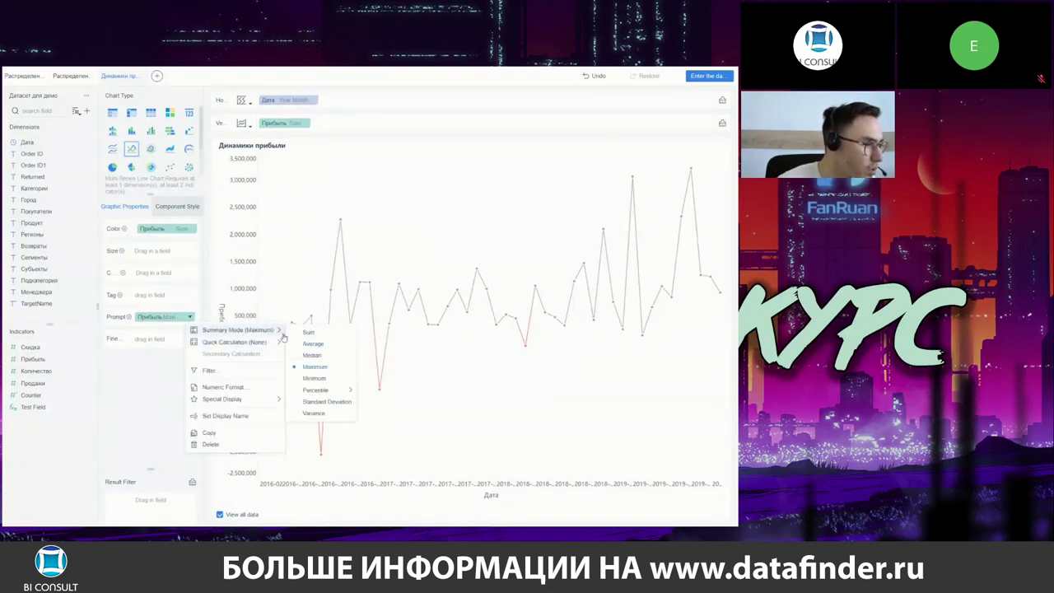
left_click(308, 332)
left_click(190, 316)
mouse_move(236, 333)
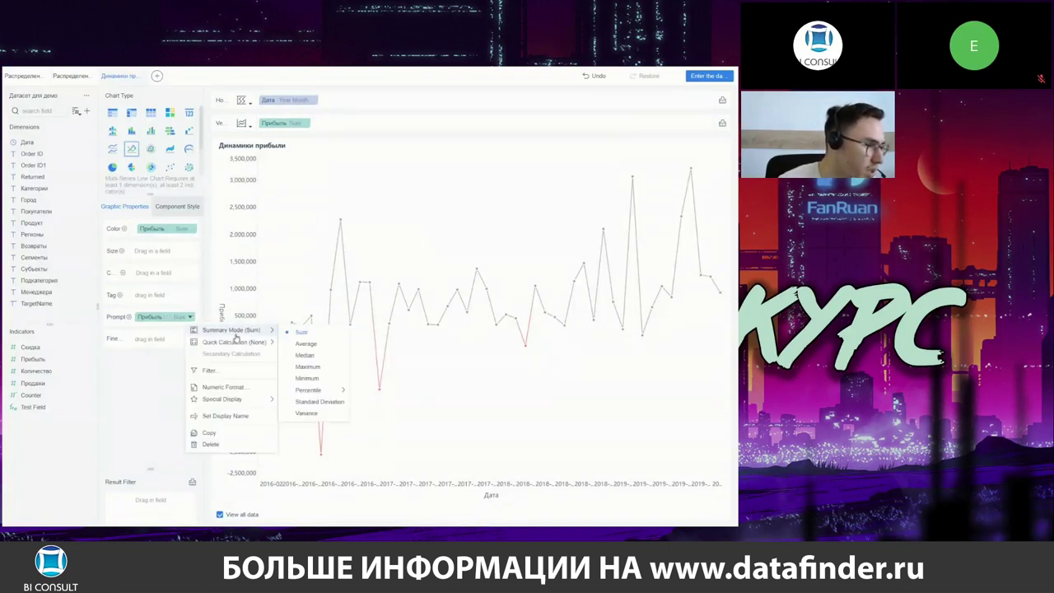
mouse_move(336, 357)
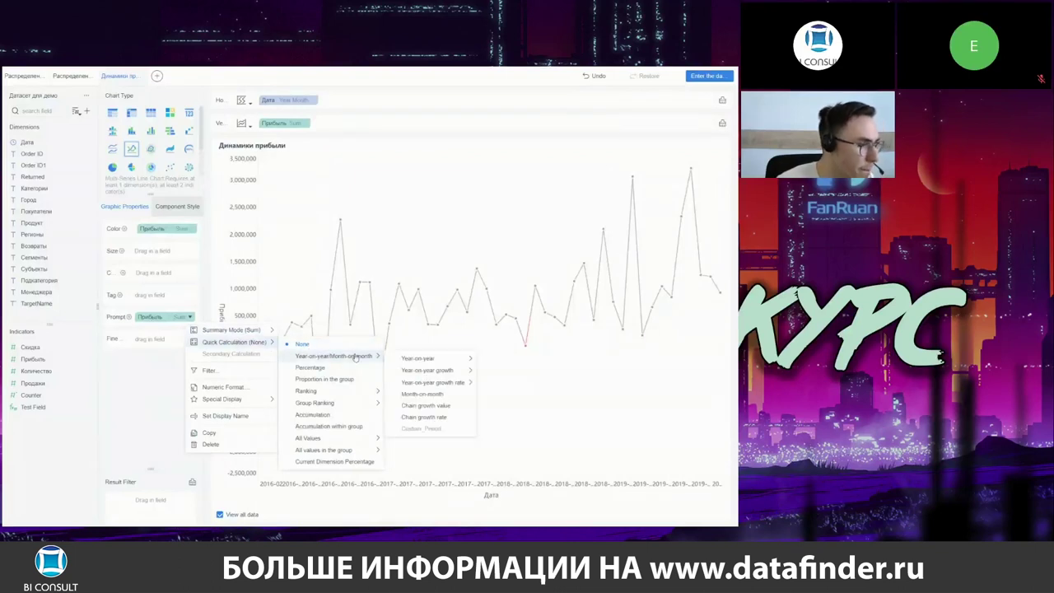
left_click(429, 417)
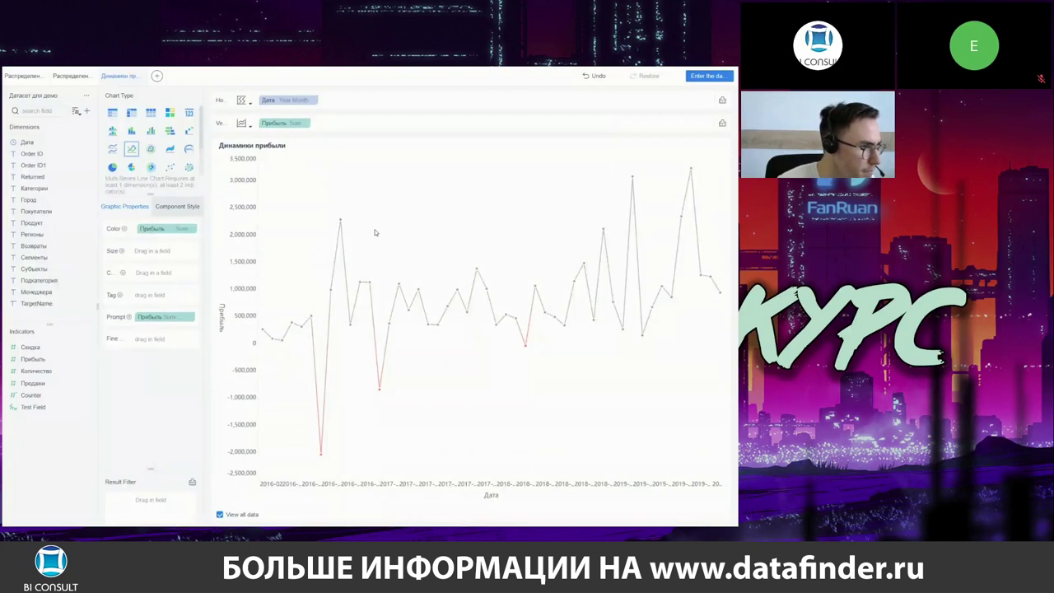
mouse_move(341, 222)
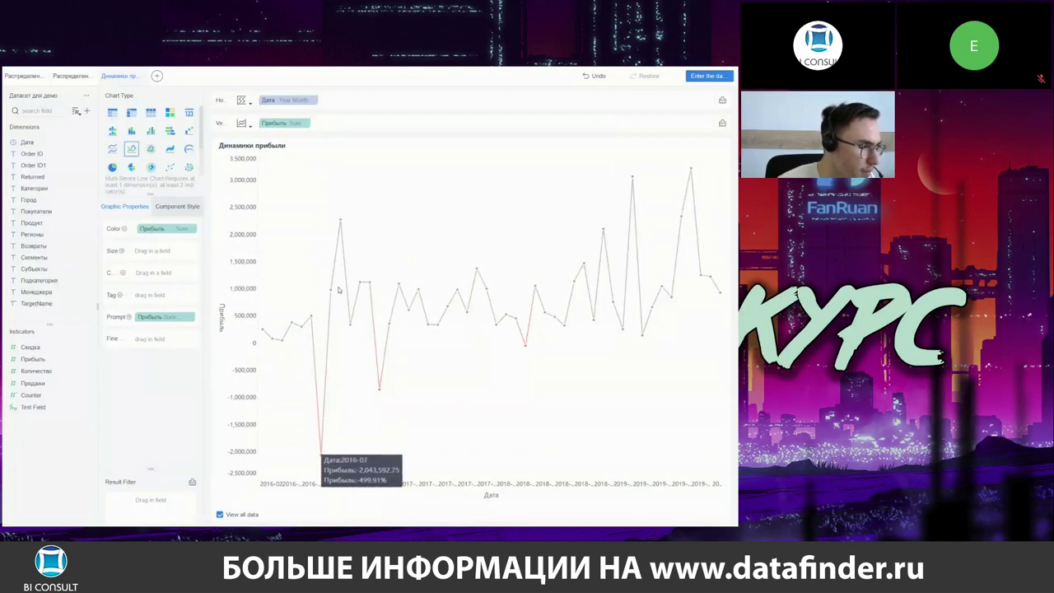
mouse_move(331, 291)
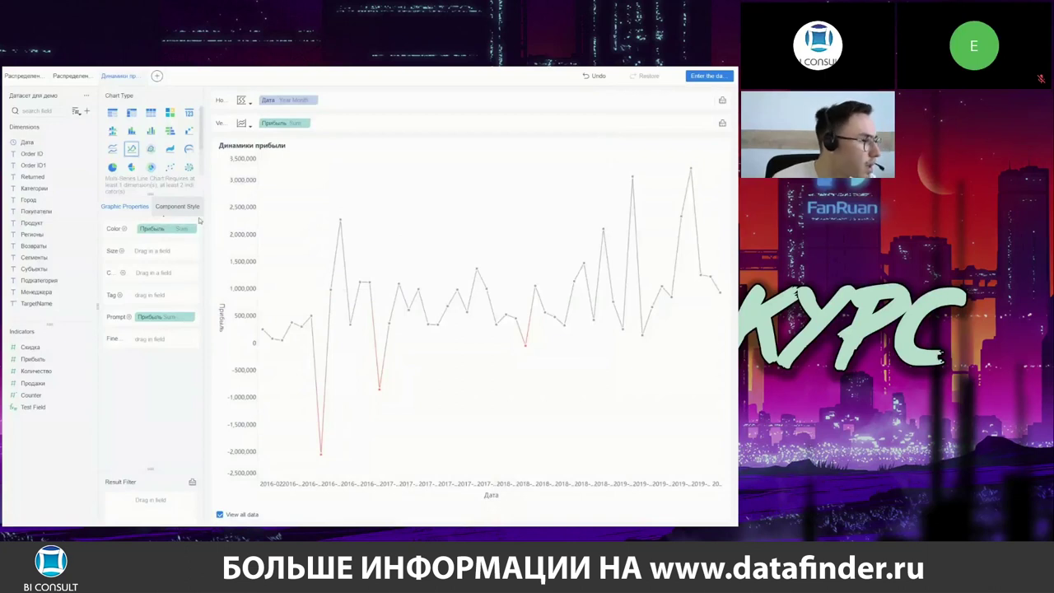
Change the tooltip profit calculation to year-on-year growth rate by Year.
left_click(191, 317)
mouse_move(301, 342)
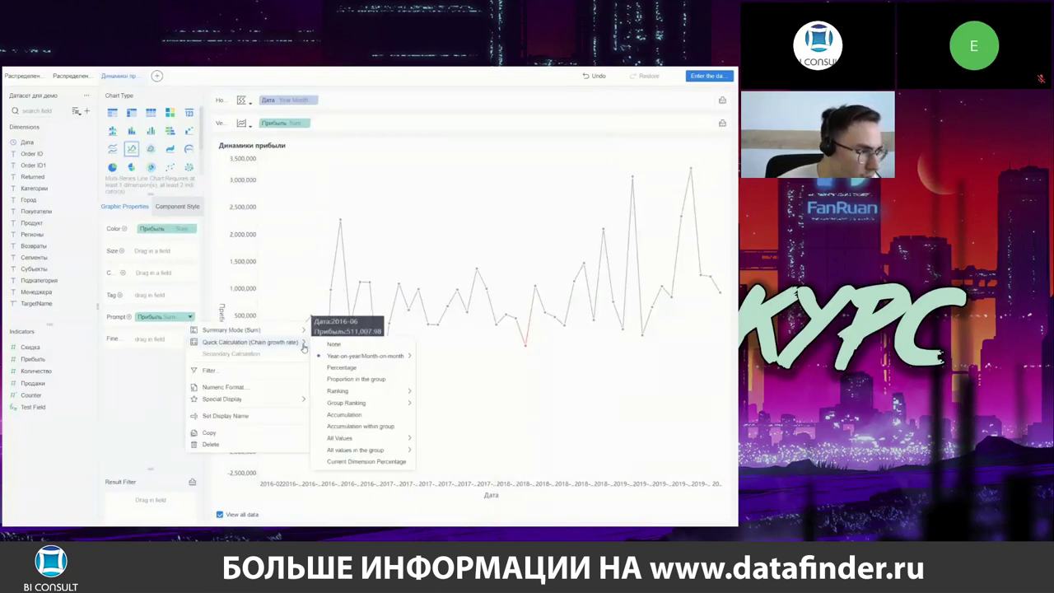
mouse_move(340, 359)
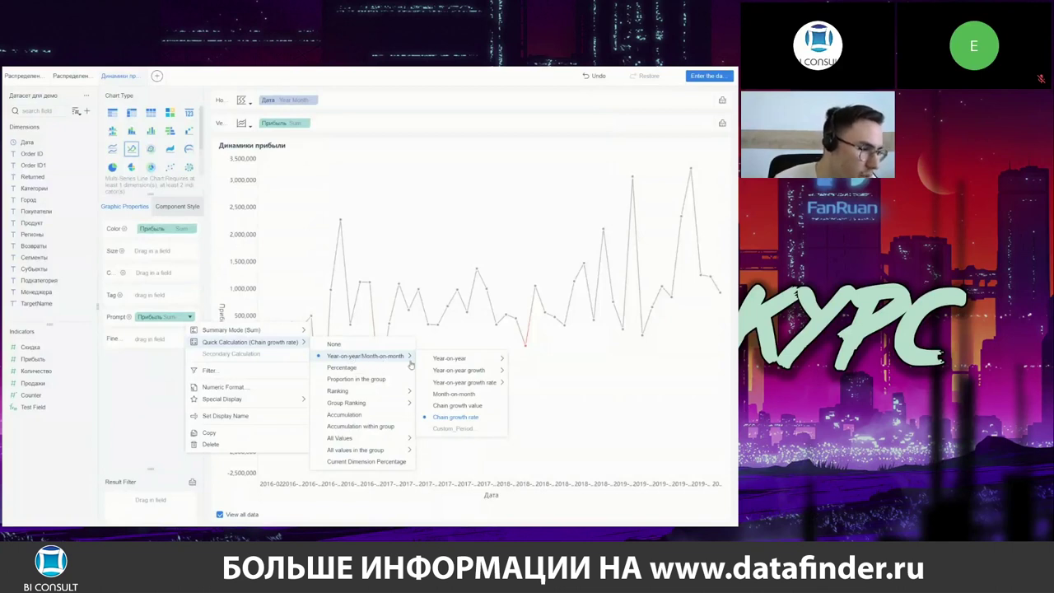
mouse_move(486, 383)
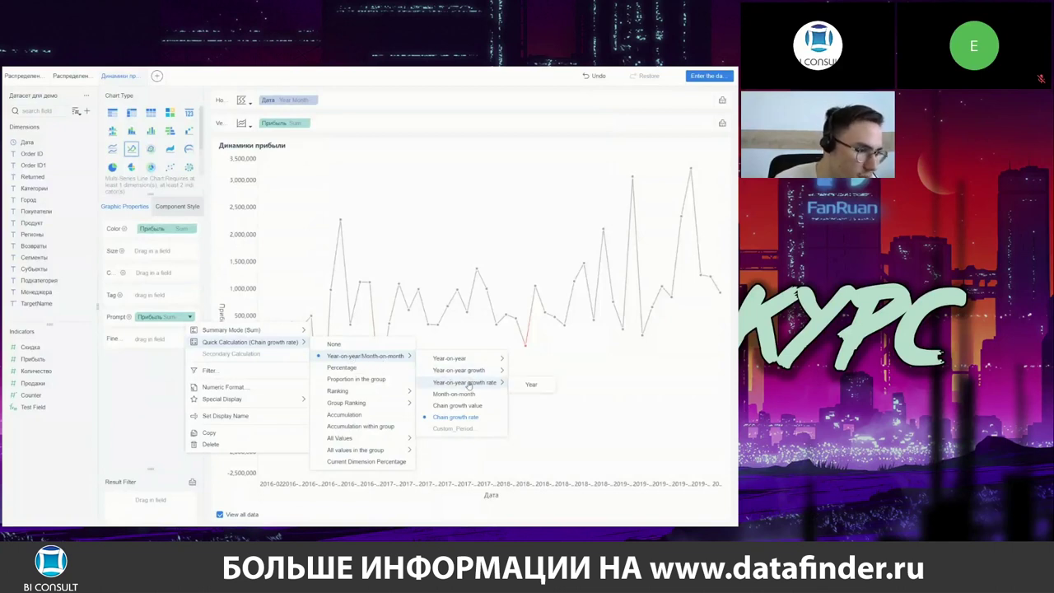
left_click(527, 385)
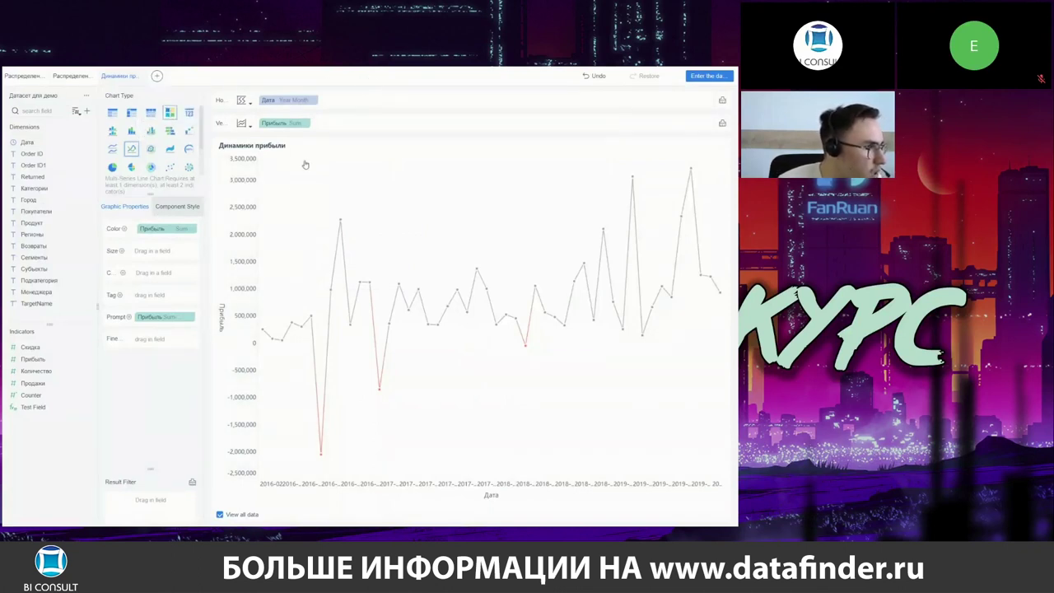
Replace Прибыль with Продажи on the copied chart's value axis and clear the colour field.
left_click_drag(284, 124, 346, 199)
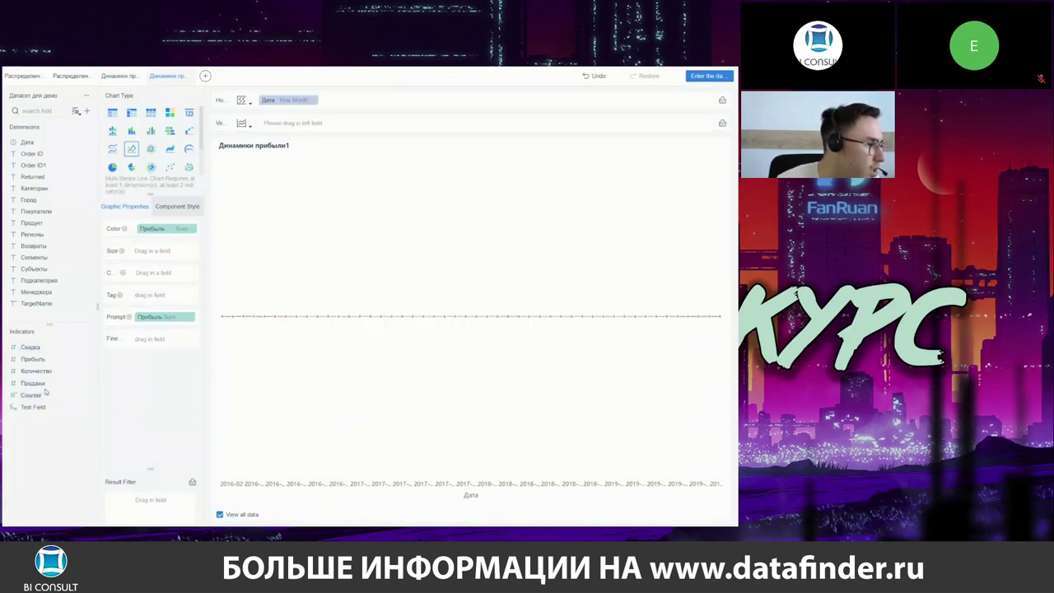
left_click_drag(34, 383, 284, 123)
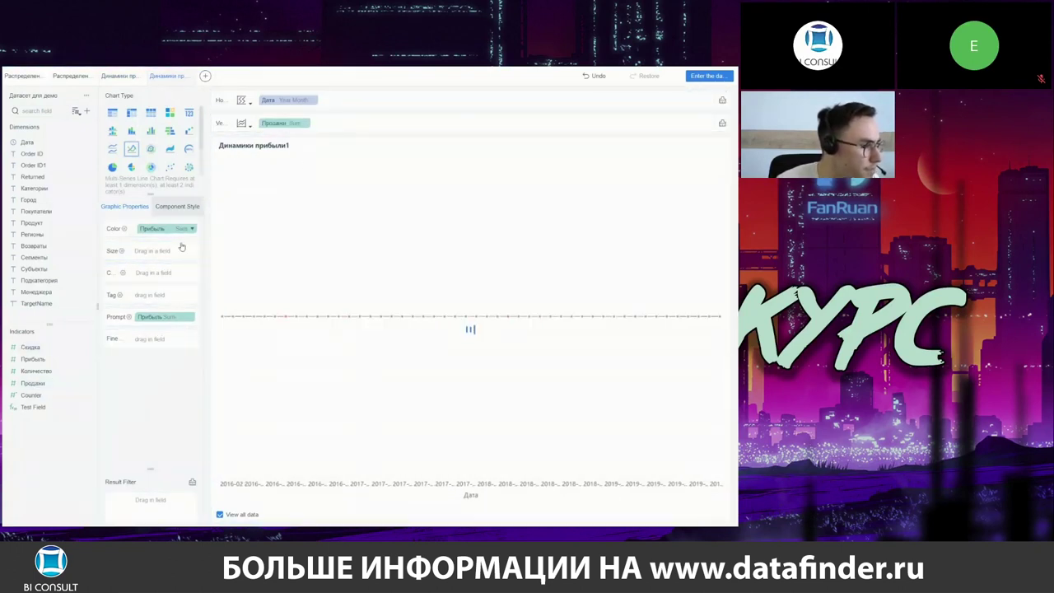
left_click_drag(161, 228, 329, 387)
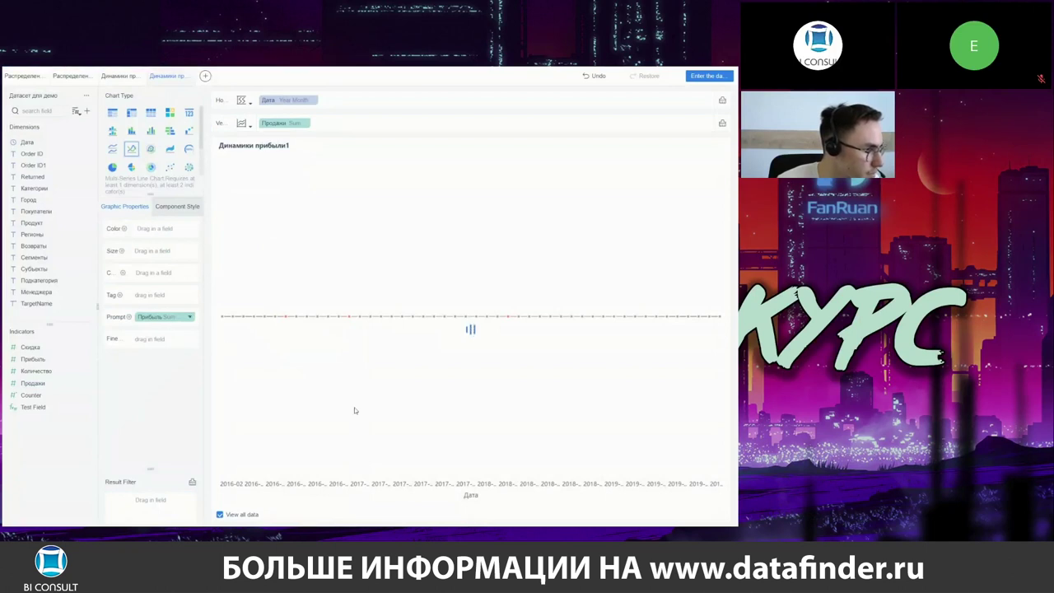
mouse_move(128, 251)
left_mouse_down()
mouse_move(157, 375)
mouse_move(164, 339)
left_mouse_up()
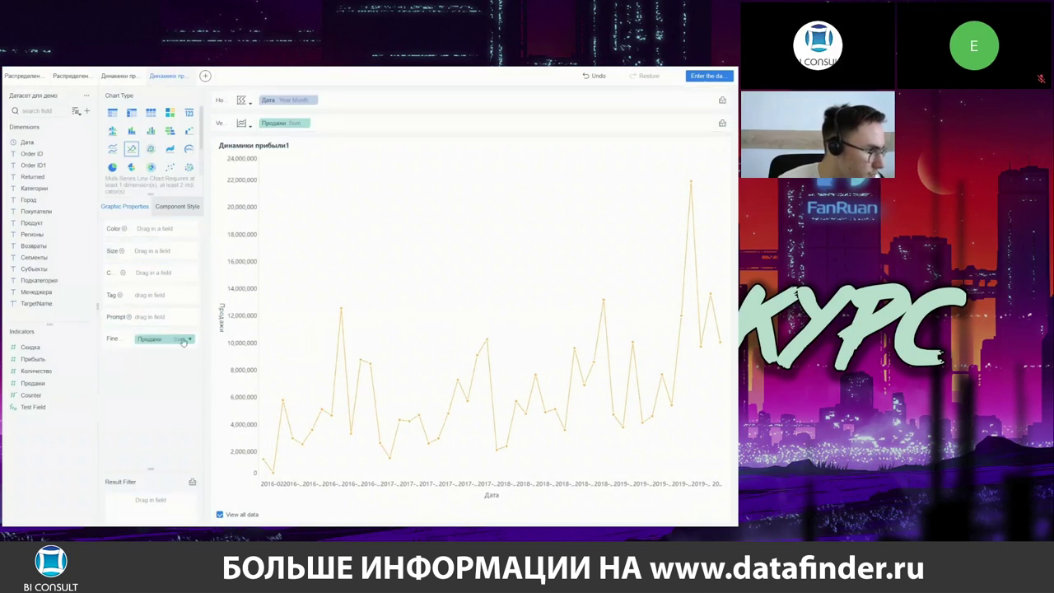
left_click_drag(183, 341, 235, 346)
Colour the sales line a single grey-brown.
left_click(124, 228)
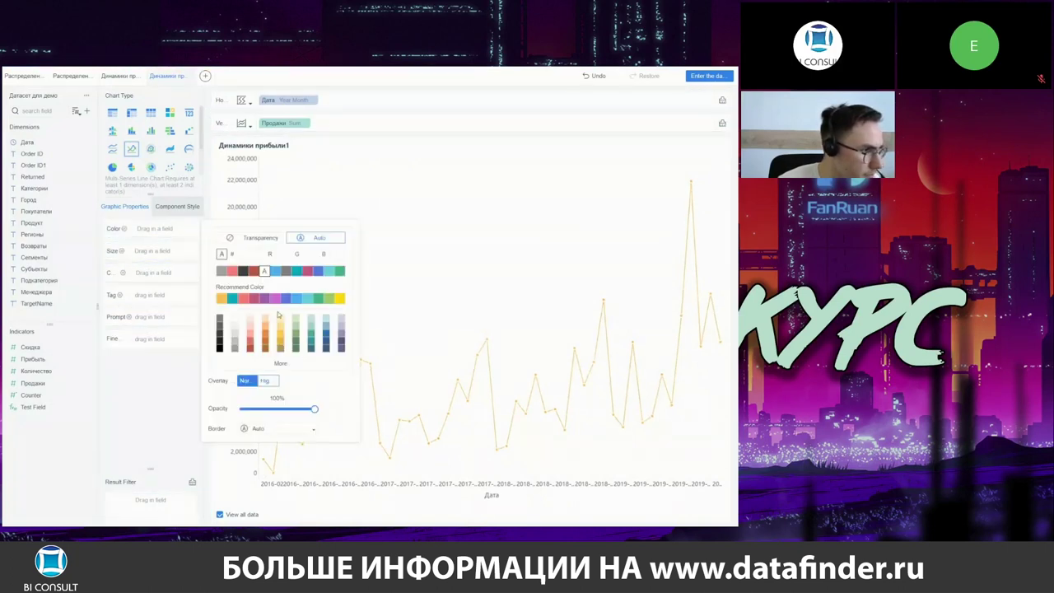
left_click(221, 272)
left_click(529, 273)
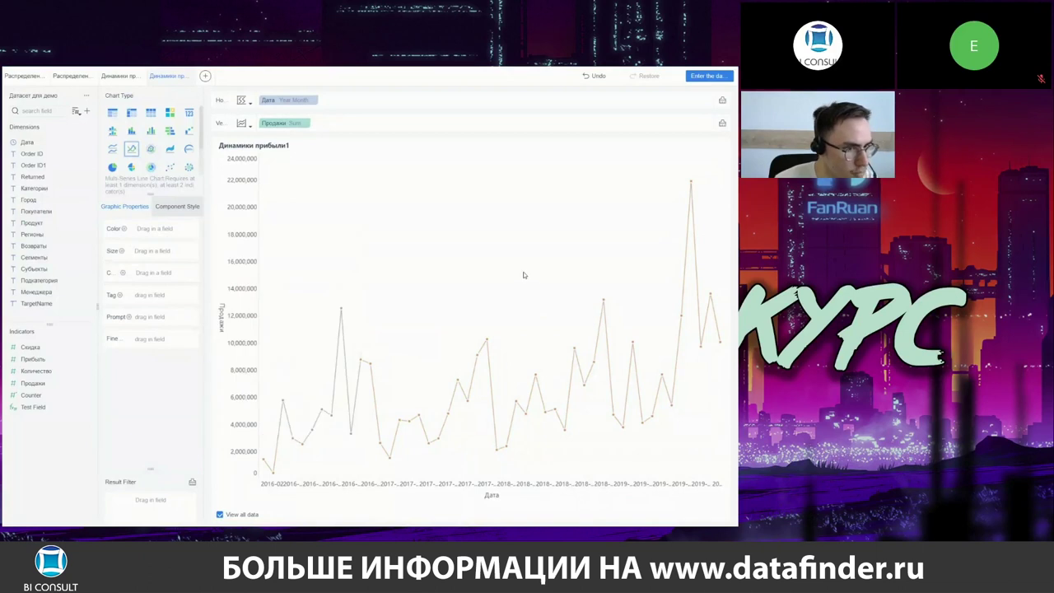
left_click(177, 206)
left_click(136, 312)
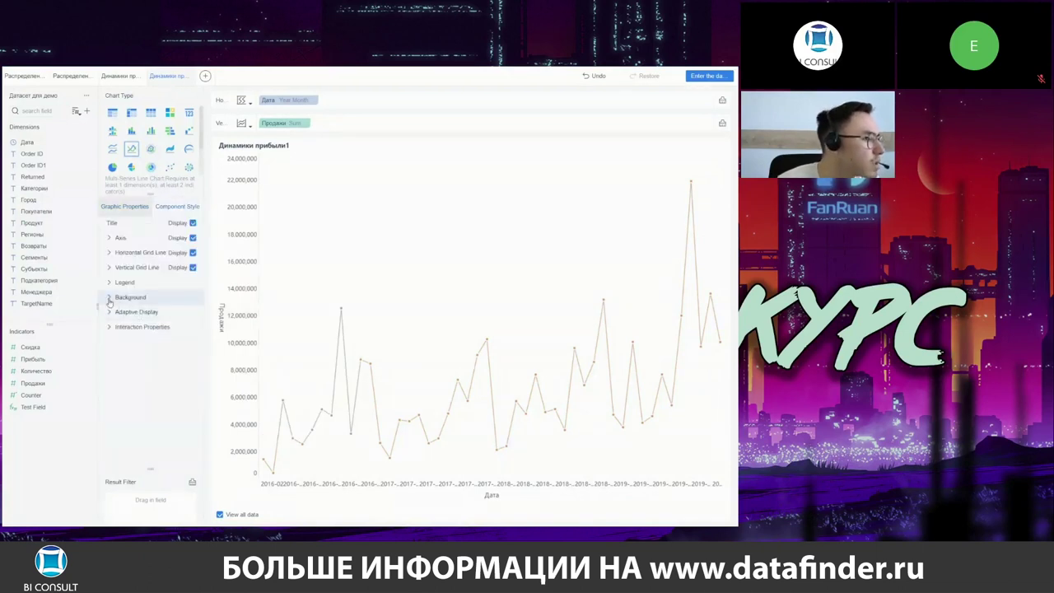
left_click(136, 312)
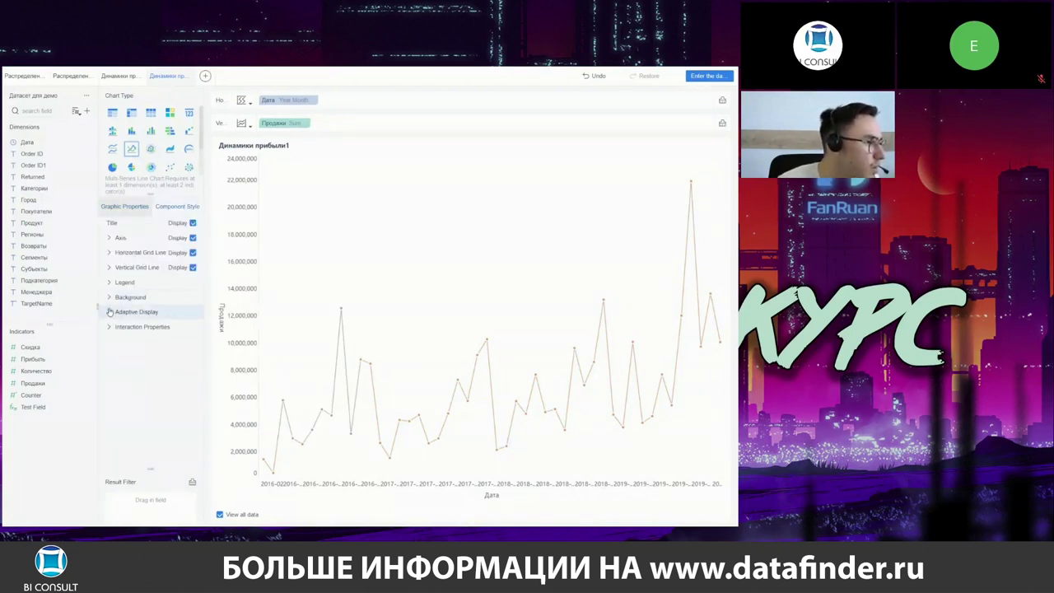
left_click(125, 207)
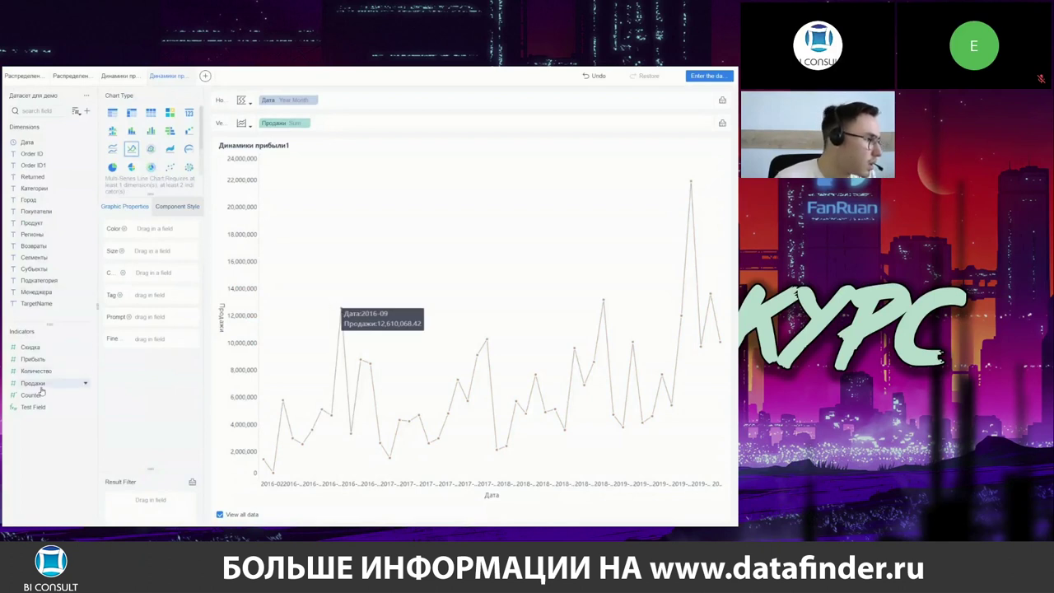
Add Продажи to the tooltip with a month-on-month chain growth rate quick calculation.
left_click_drag(33, 383, 161, 316)
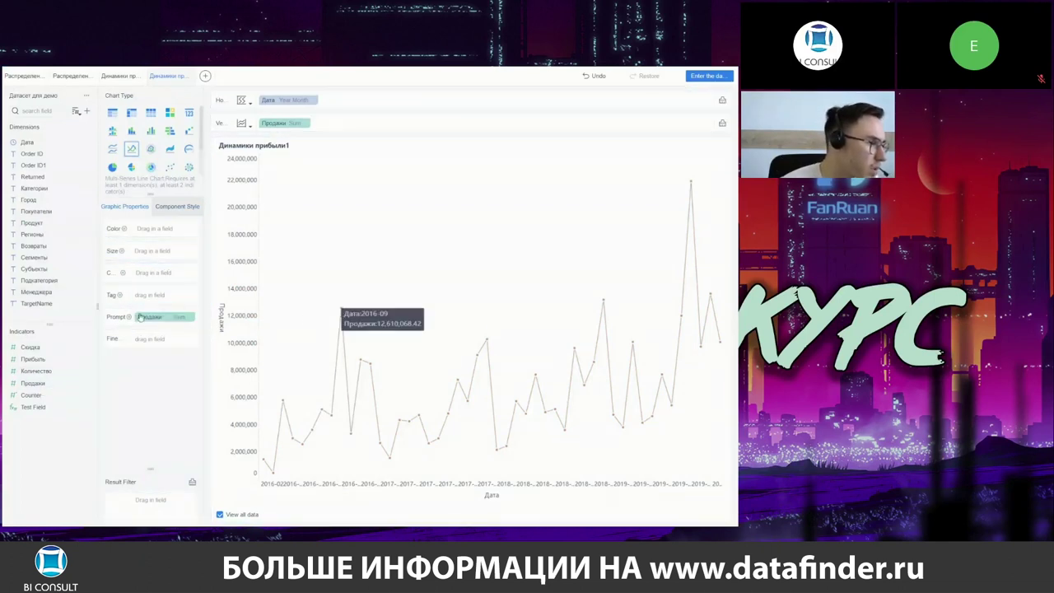
left_click(190, 317)
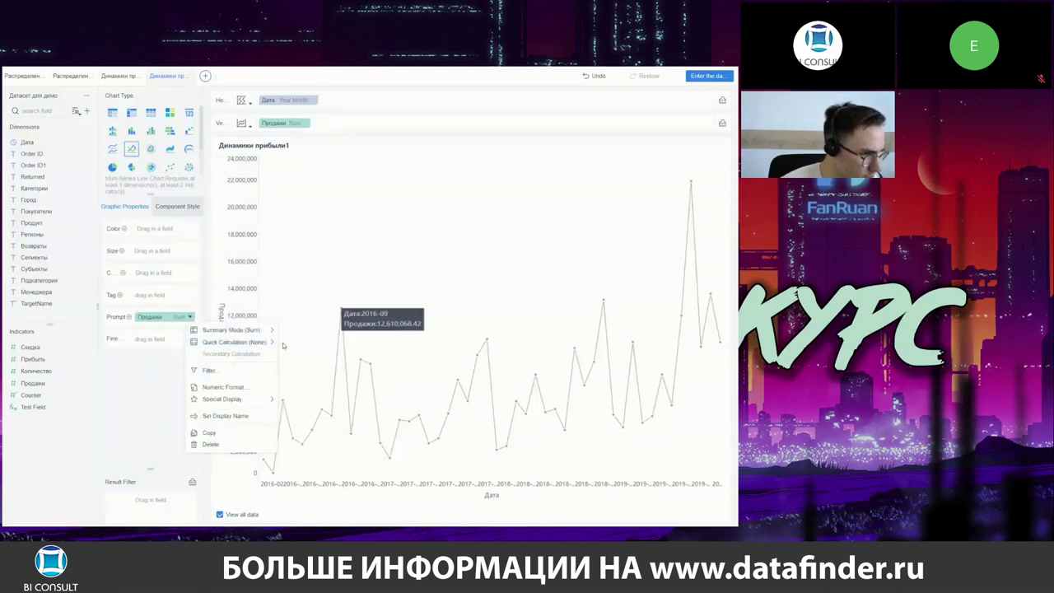
mouse_move(282, 344)
mouse_move(315, 356)
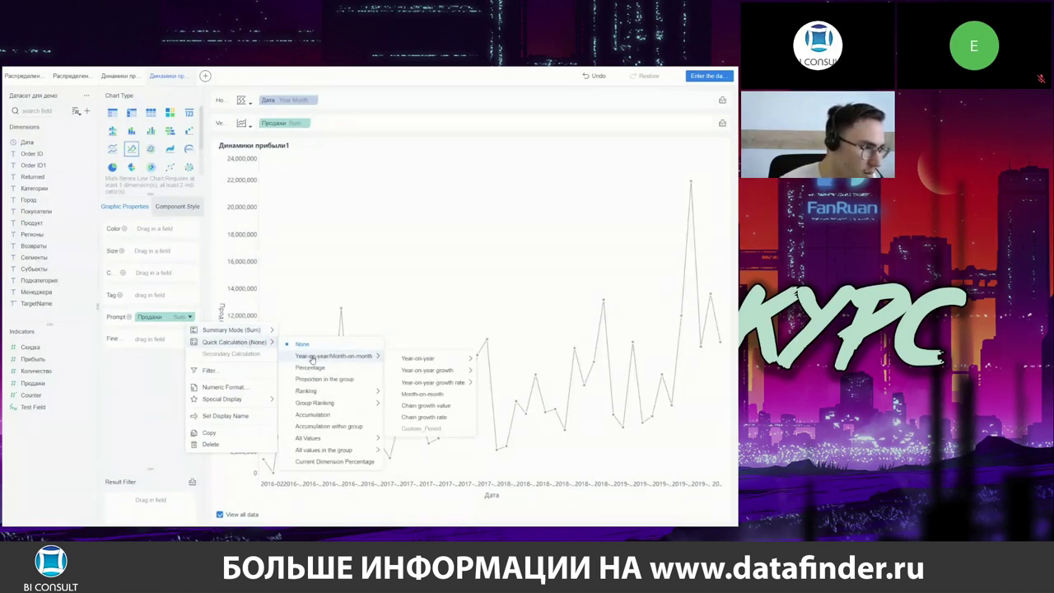
left_click(427, 417)
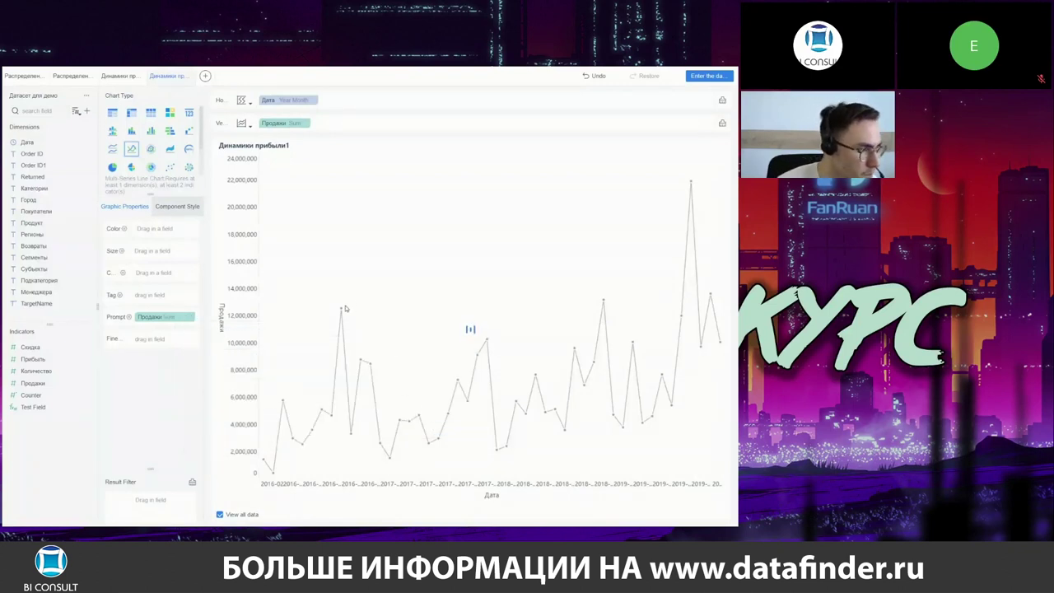
mouse_move(343, 395)
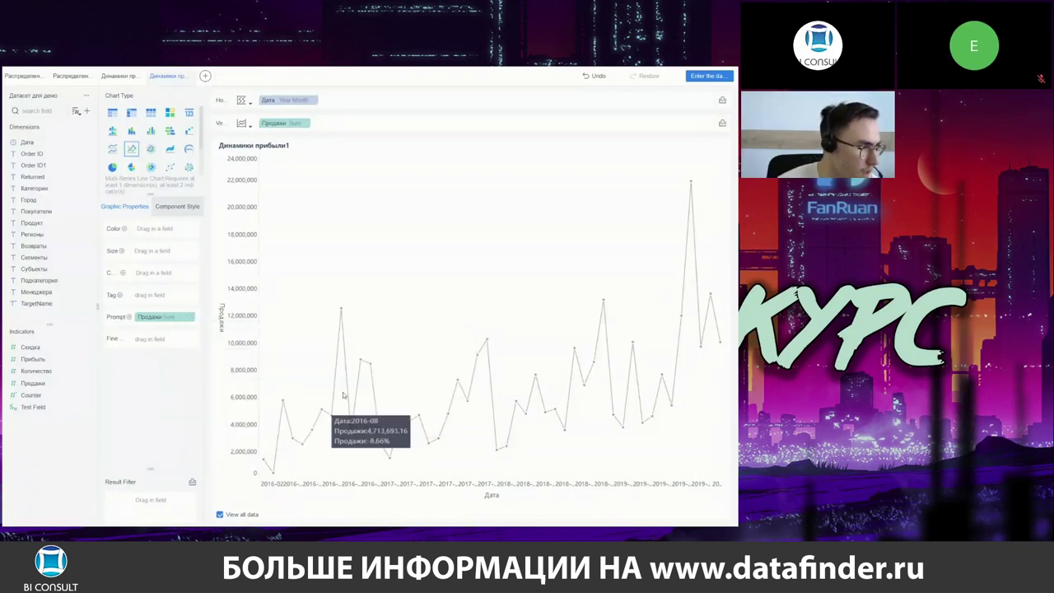
mouse_move(321, 410)
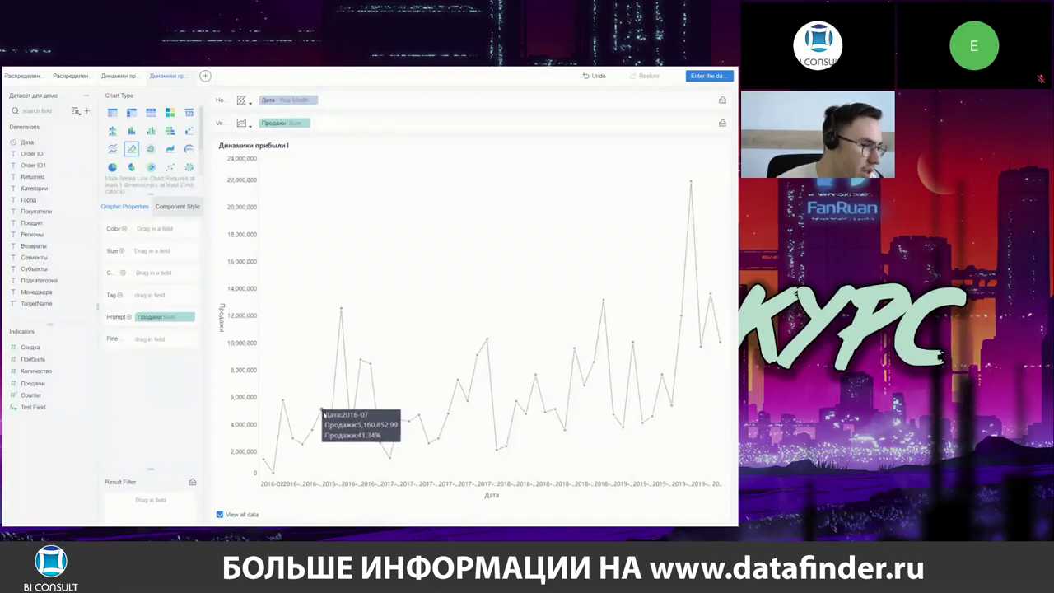
mouse_move(341, 311)
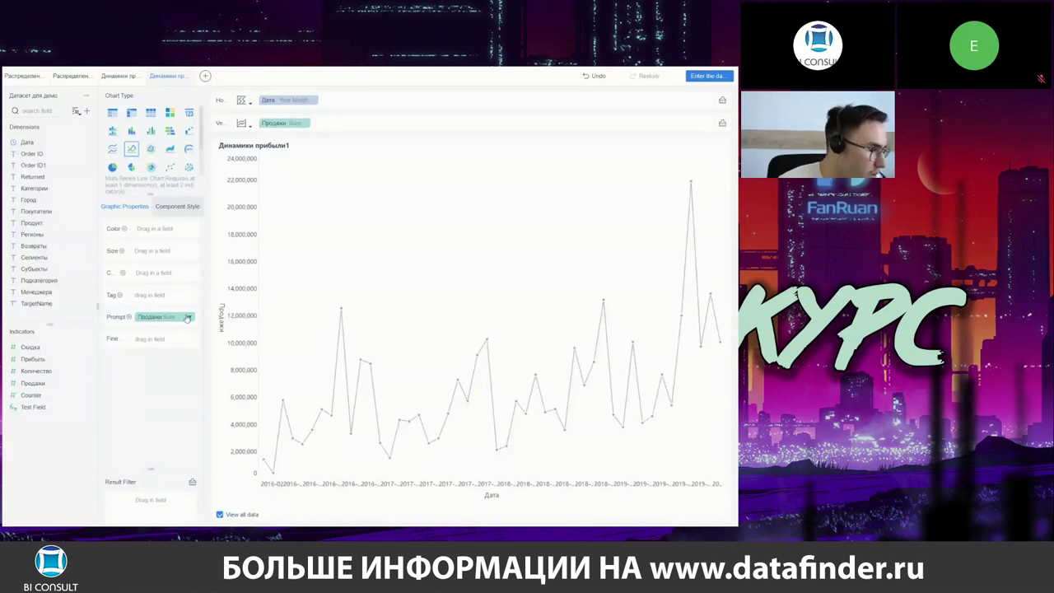
left_click(117, 318)
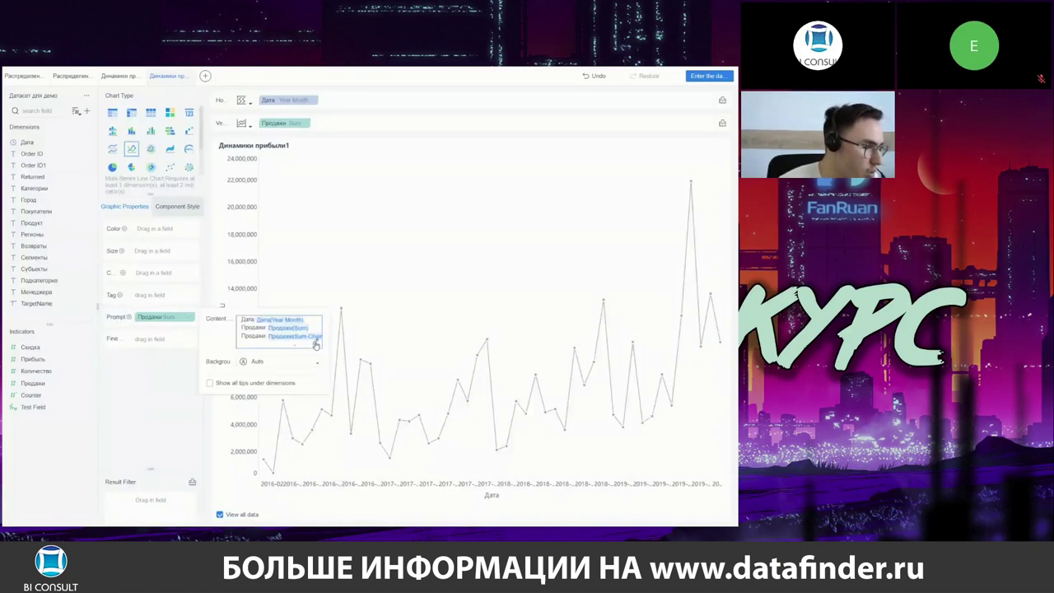
Delete the 'Дата:' label and the colon after Продажи from the tooltip text.
left_click(316, 344)
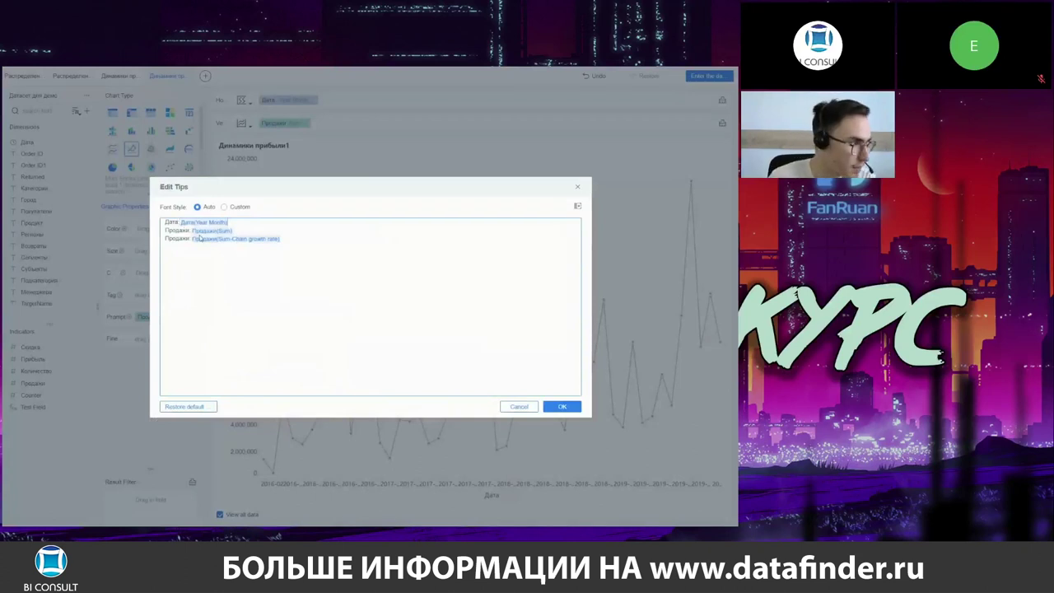
key("BackSpace")
key("BackSpace")
key("BackSpace")
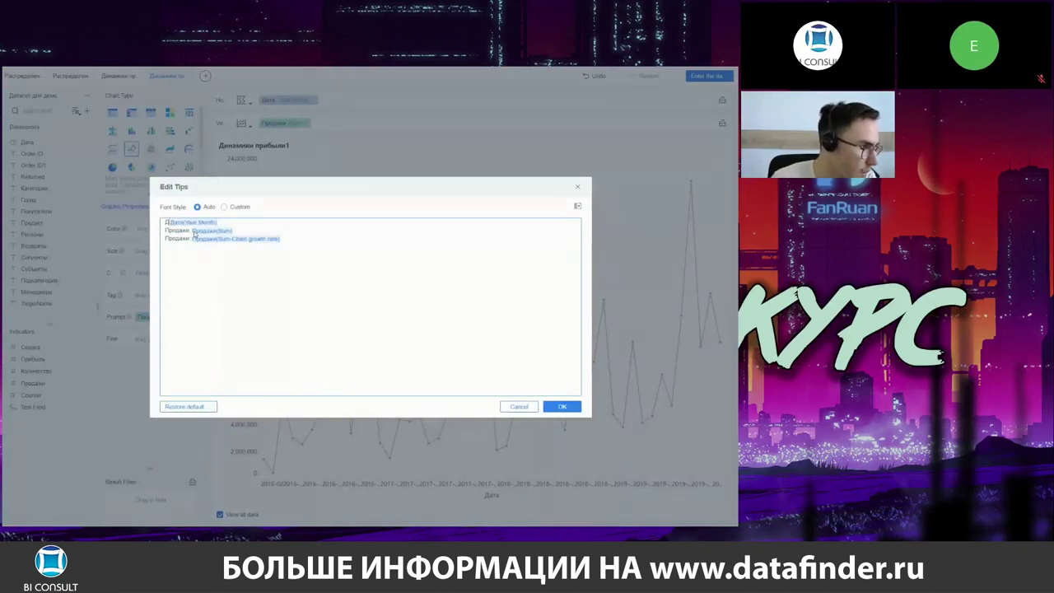
key("BackSpace")
key("BackSpace")
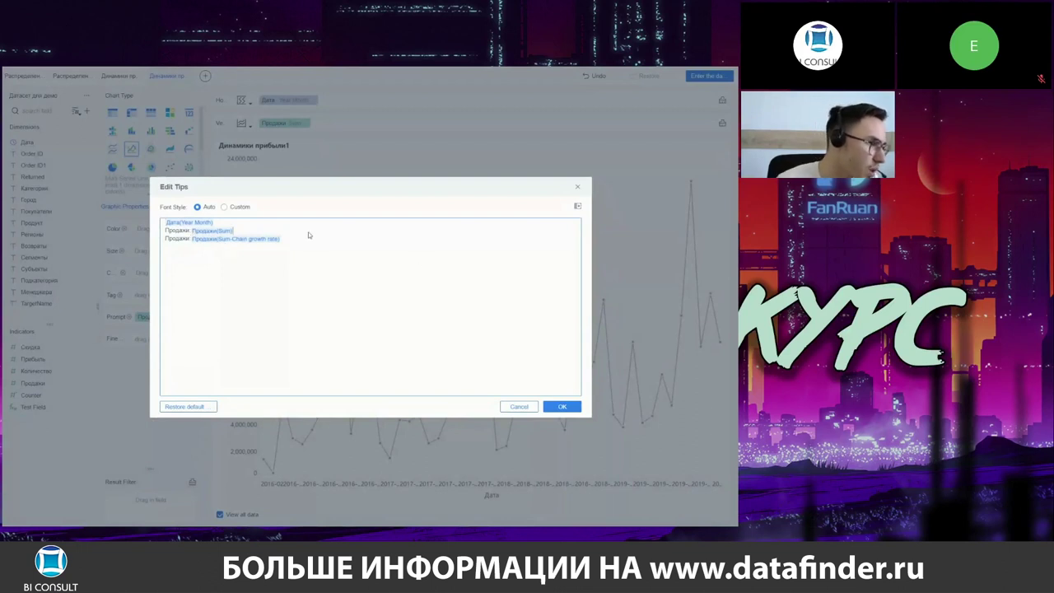
key("BackSpace")
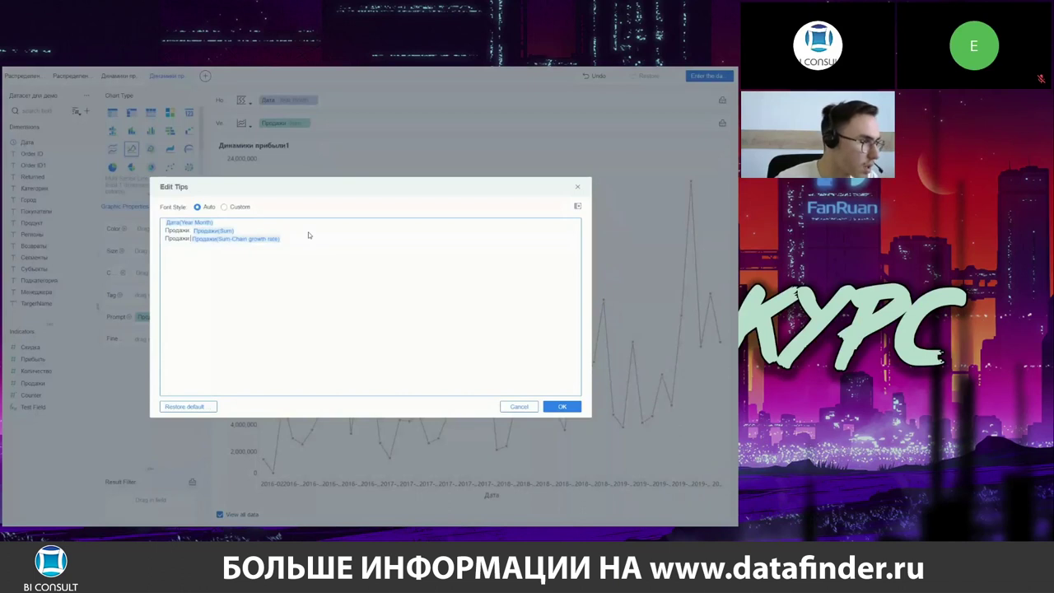
left_click(562, 406)
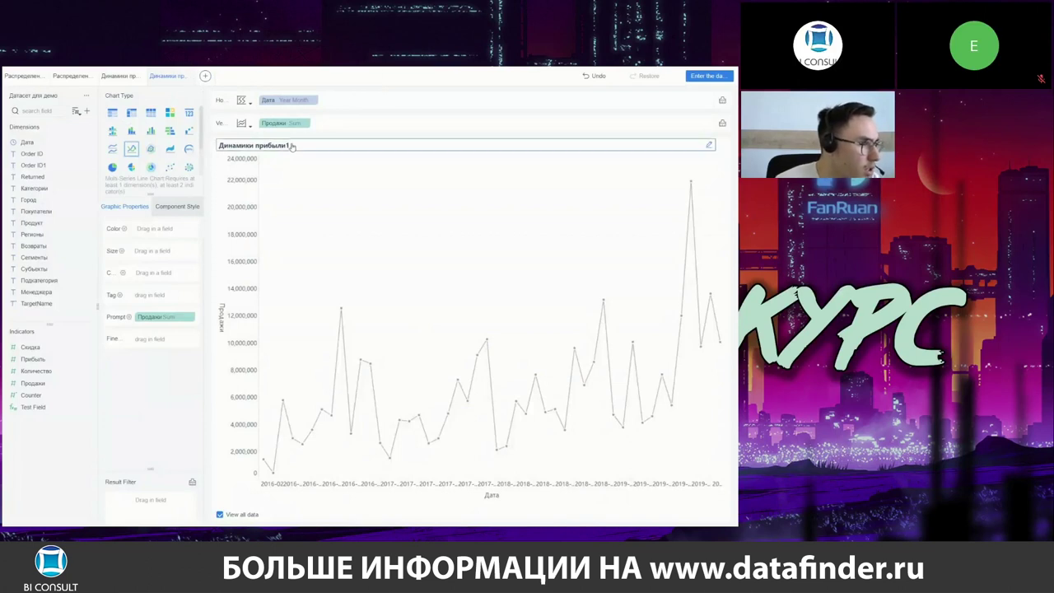
Retitle the chart 'Динамика продаж' and copy it into Динамика продаж1.
left_click(247, 145)
left_click(290, 232)
key("BackSpace")
key("BackSpace")
key("BackSpace")
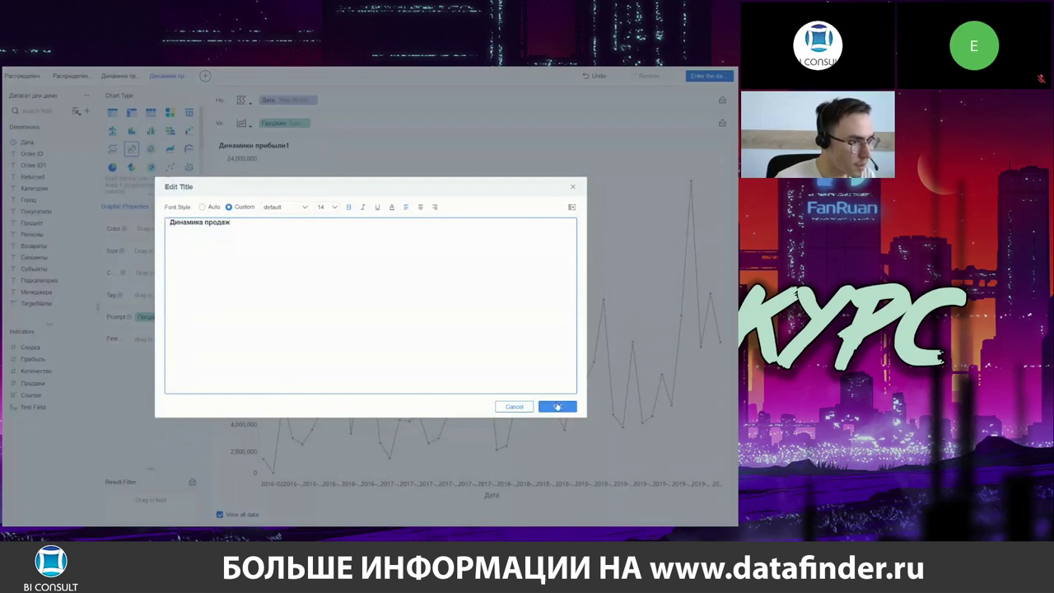
left_click(558, 406)
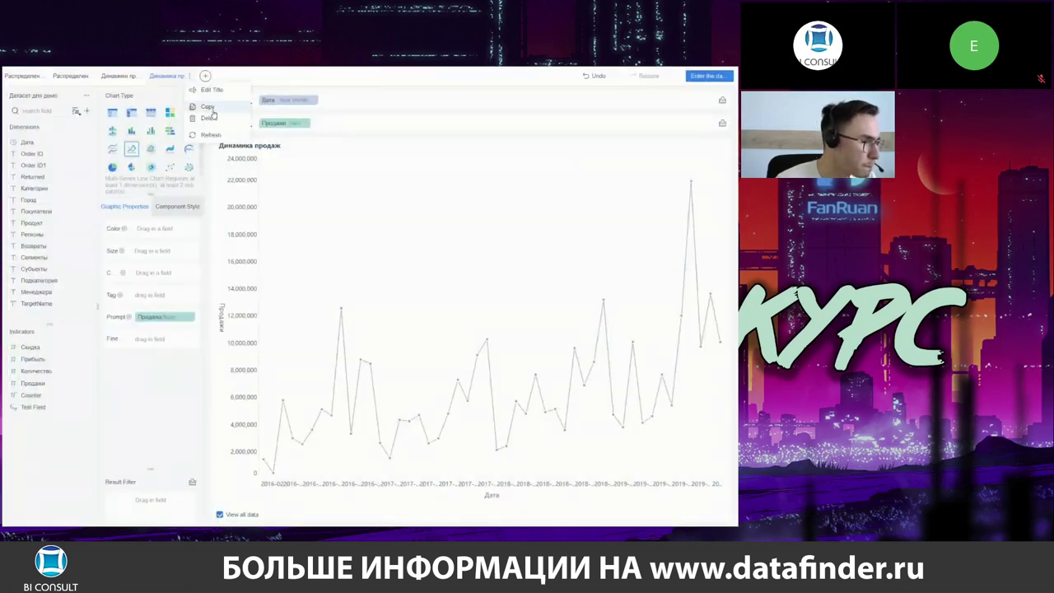
left_click(194, 76)
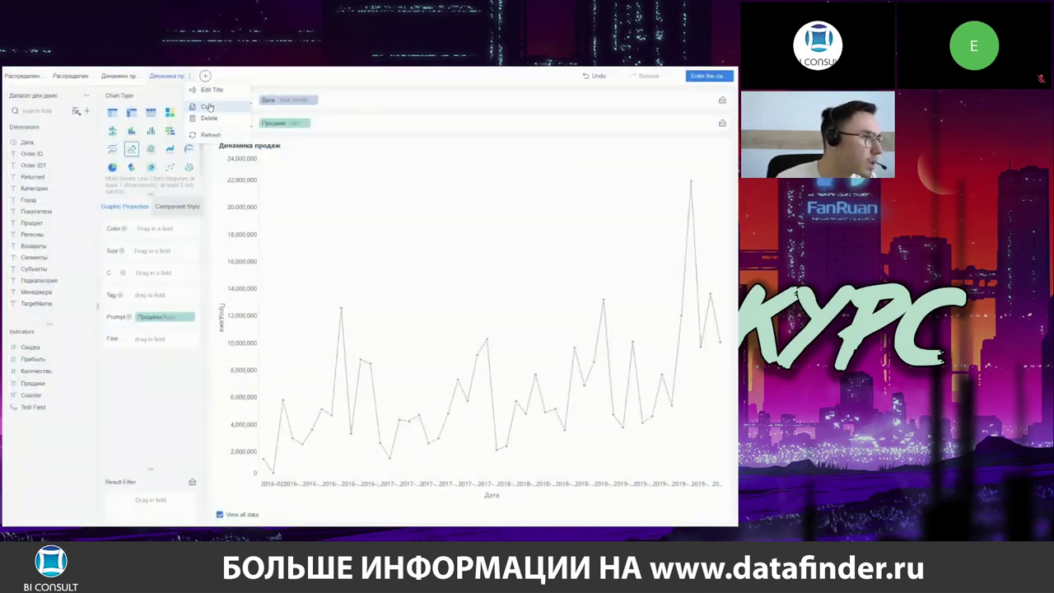
left_click(240, 112)
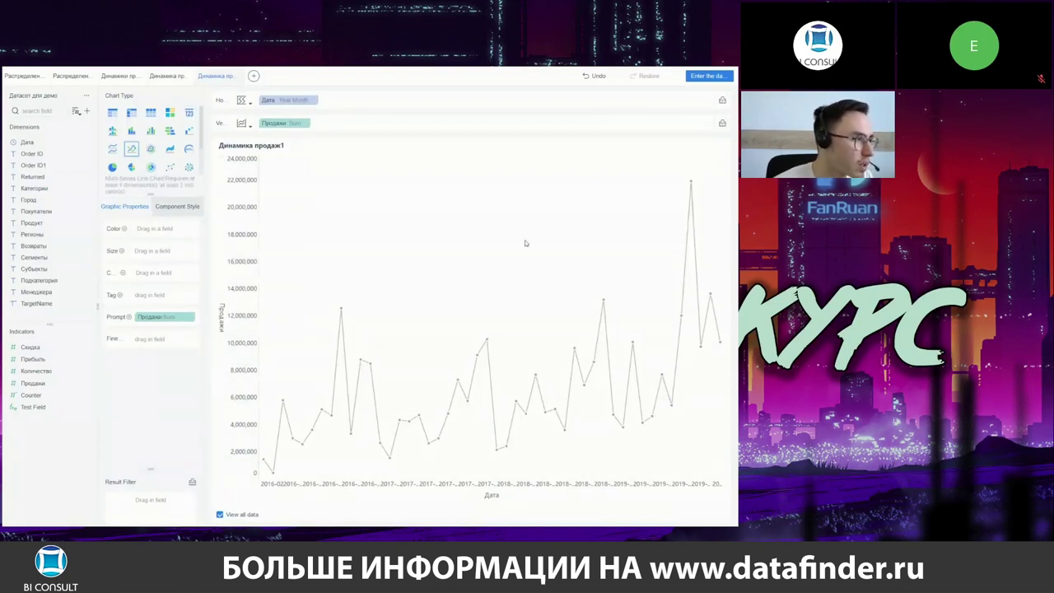
Switch the copy to a KPI Indicator Card with Дата on the horizontal axis, then go back to the dashboard.
left_click(189, 114)
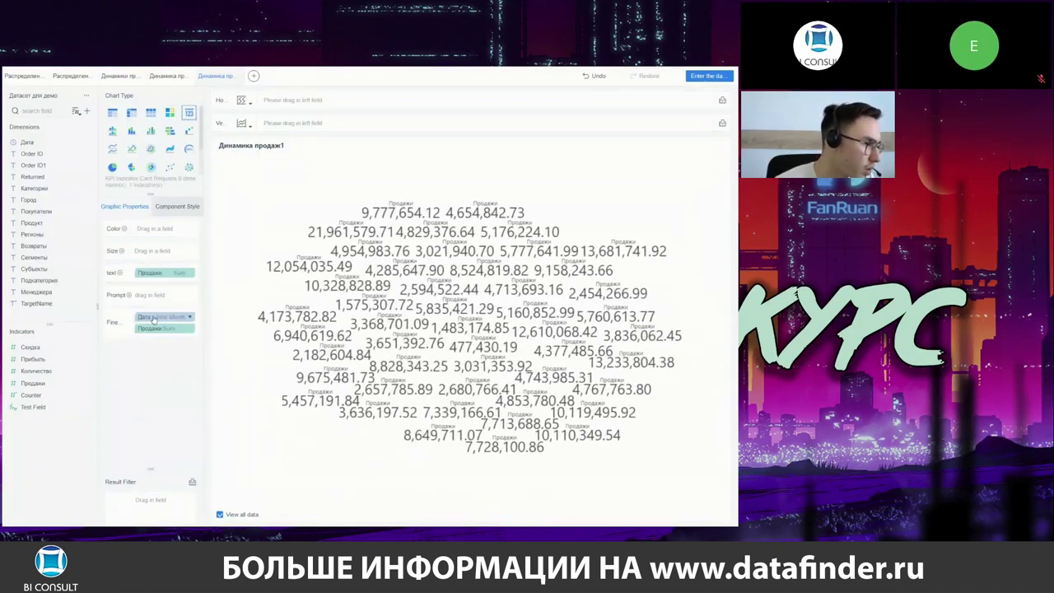
left_click_drag(154, 319, 265, 100)
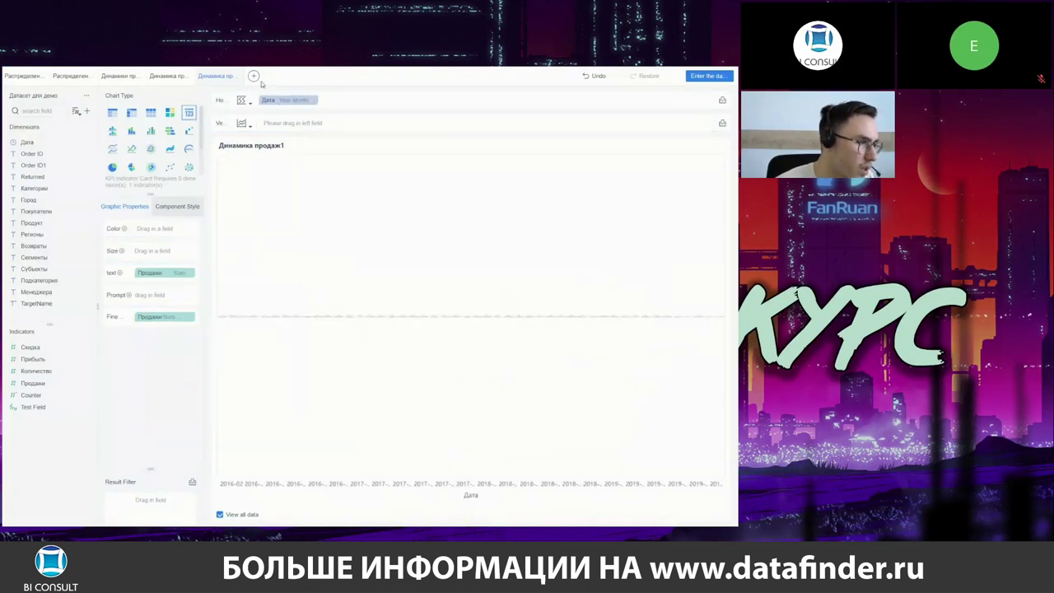
left_click(711, 77)
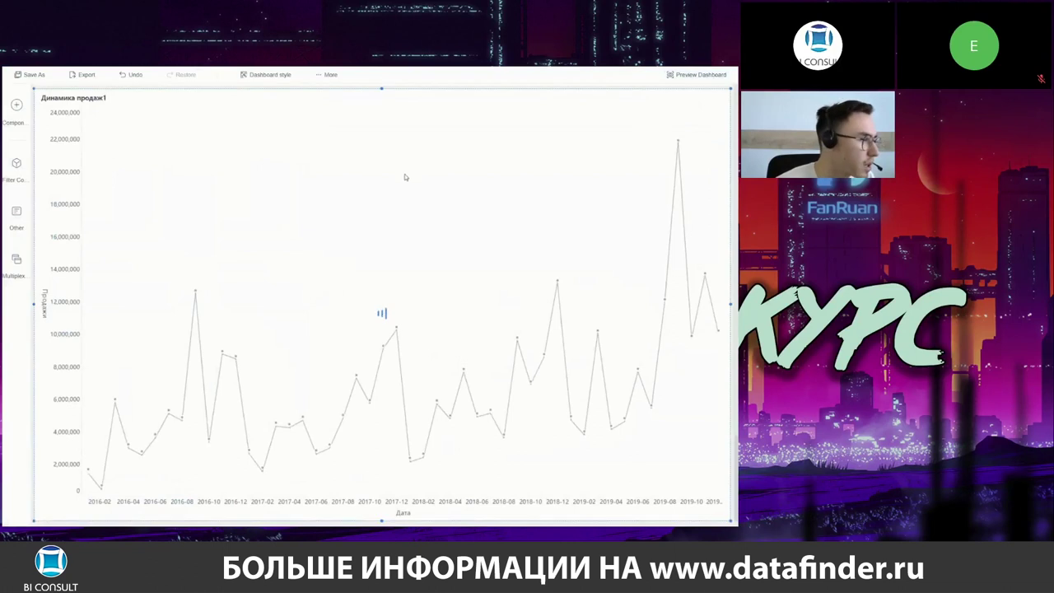
Place a Year Month filter component at the top-left of the dashboard.
left_click(15, 168)
left_click_drag(115, 115, 30, 160)
left_click(15, 169)
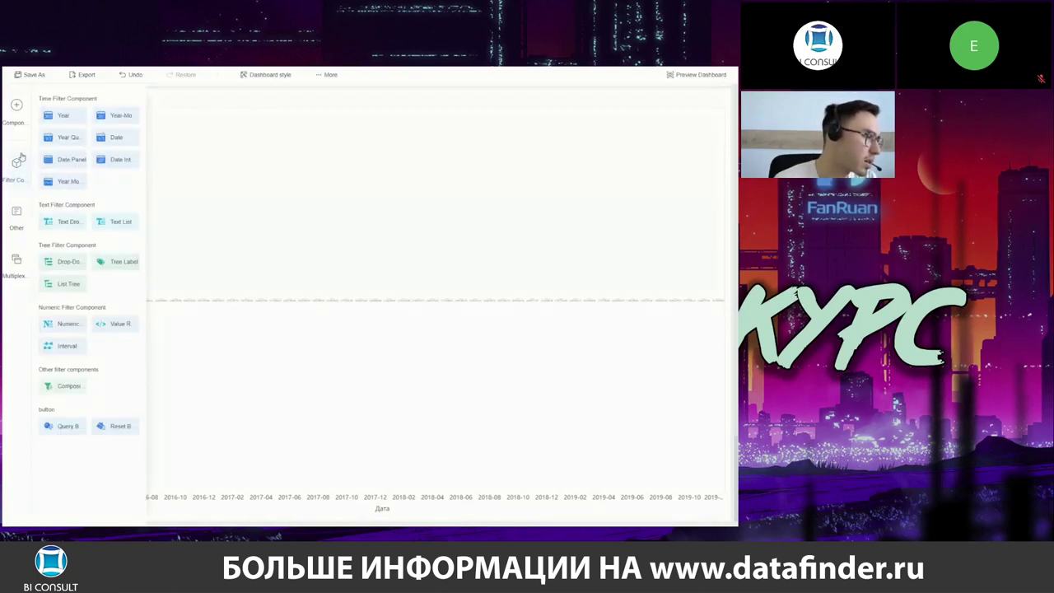
left_click_drag(114, 122, 56, 100)
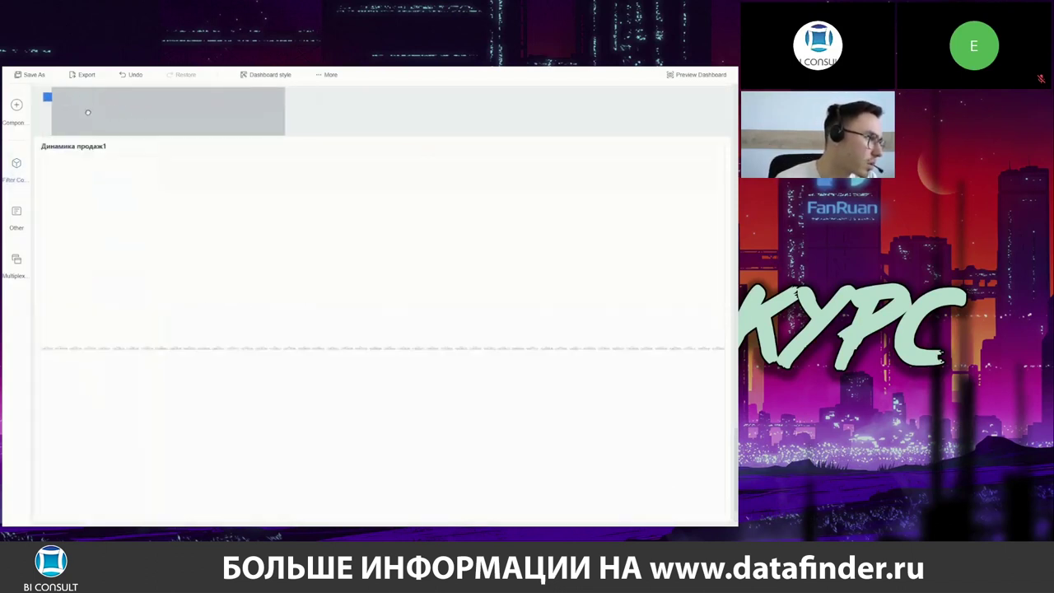
left_click_drag(55, 145, 82, 111)
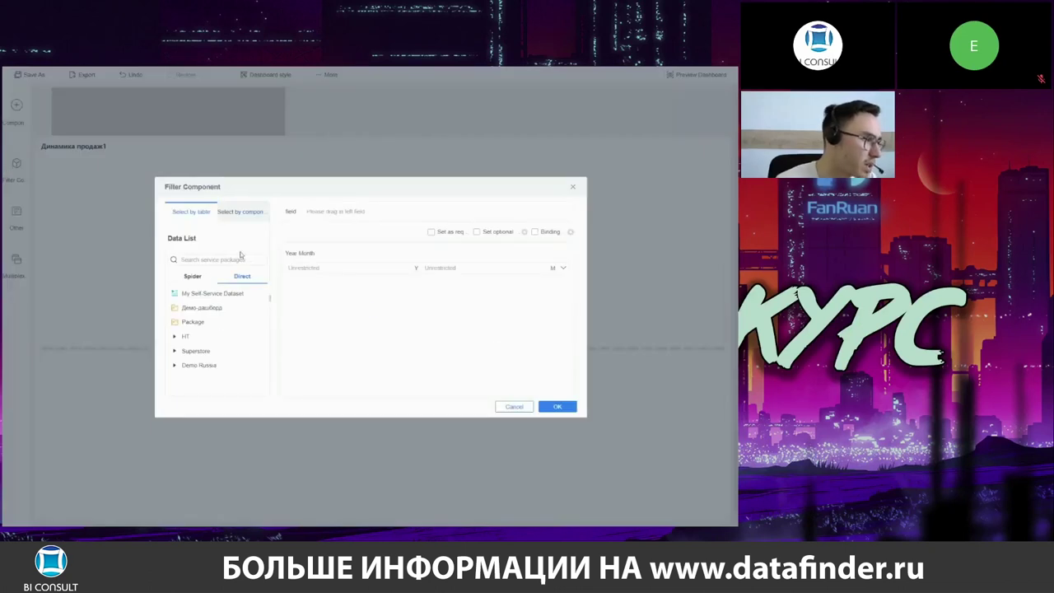
Bind the Year Month filter to the Дата field of Датасет для демо and confirm.
left_click(199, 308)
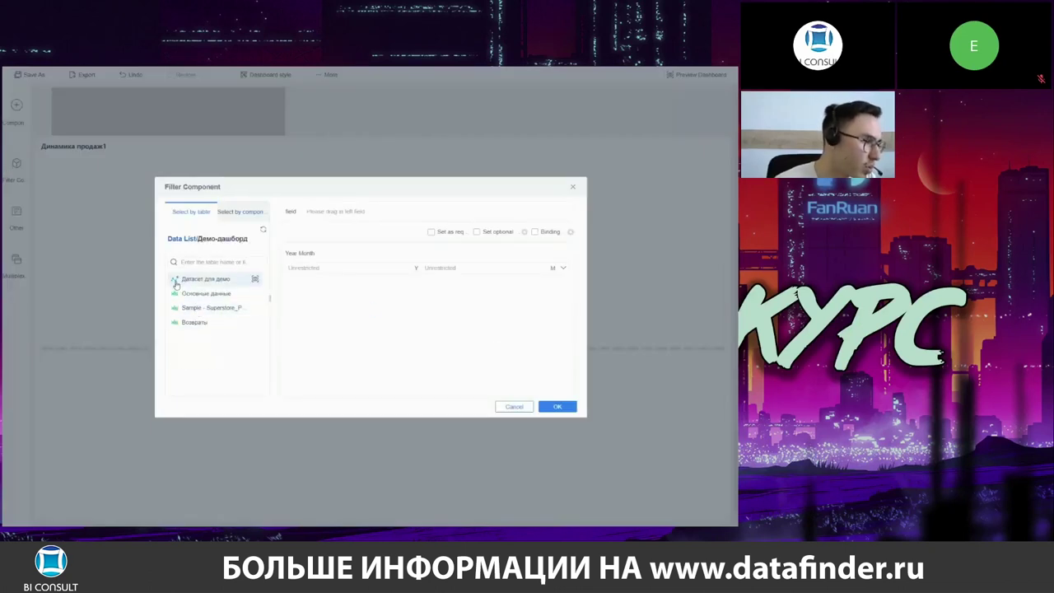
left_click(198, 280)
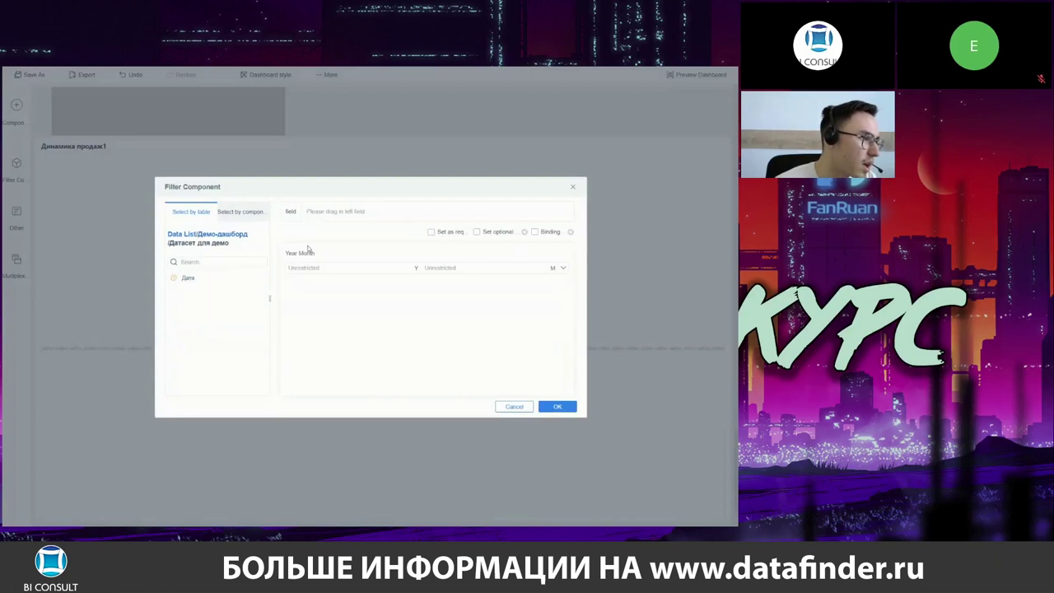
mouse_move(201, 278)
left_mouse_down()
mouse_move(343, 212)
mouse_move(291, 239)
mouse_move(333, 212)
left_mouse_up()
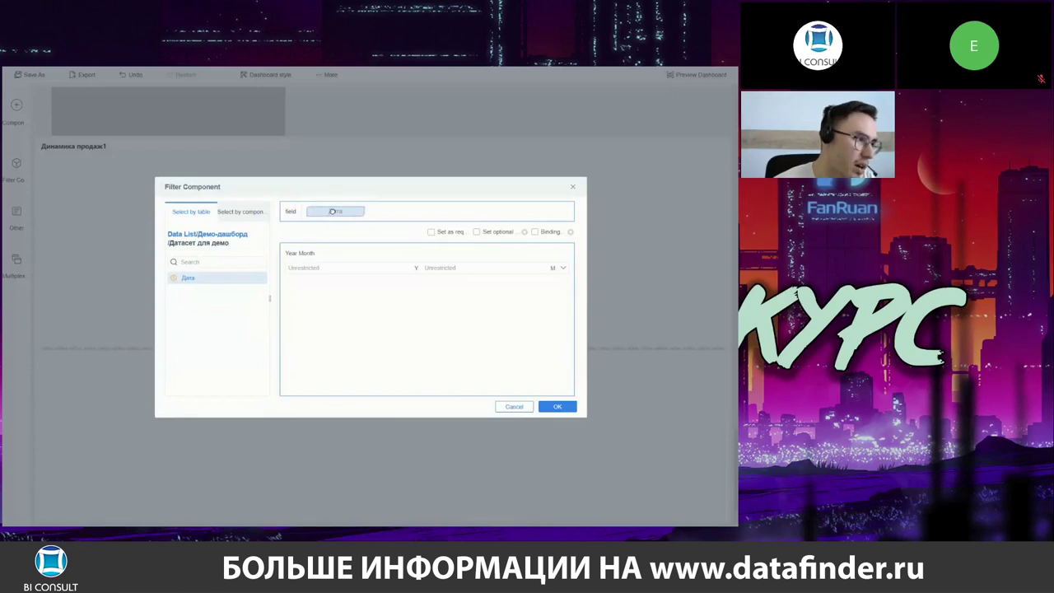
left_click_drag(333, 212, 247, 280)
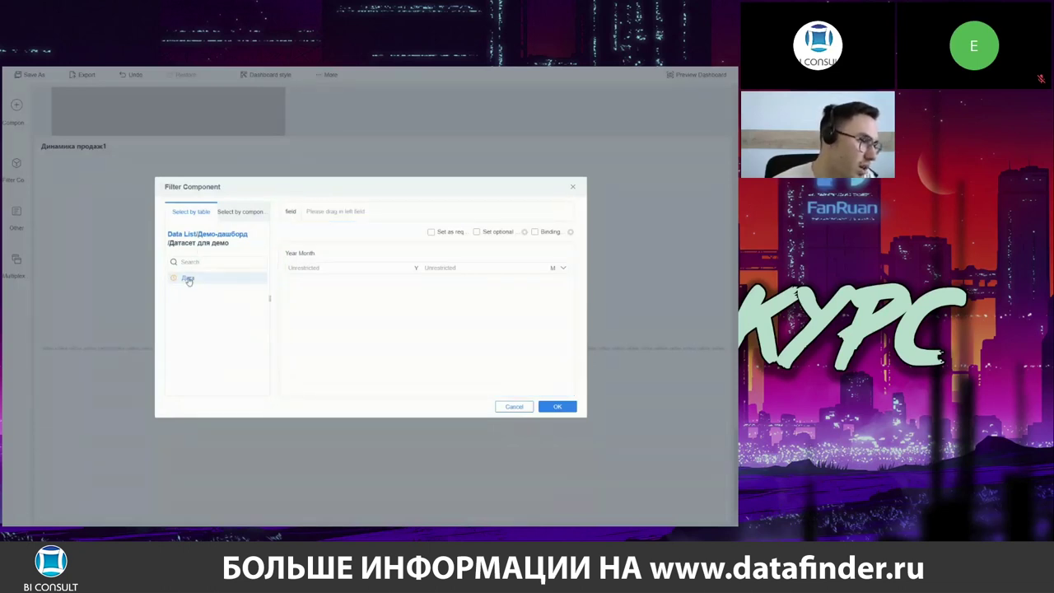
mouse_move(188, 278)
left_mouse_down()
mouse_move(349, 212)
mouse_move(287, 212)
left_mouse_up()
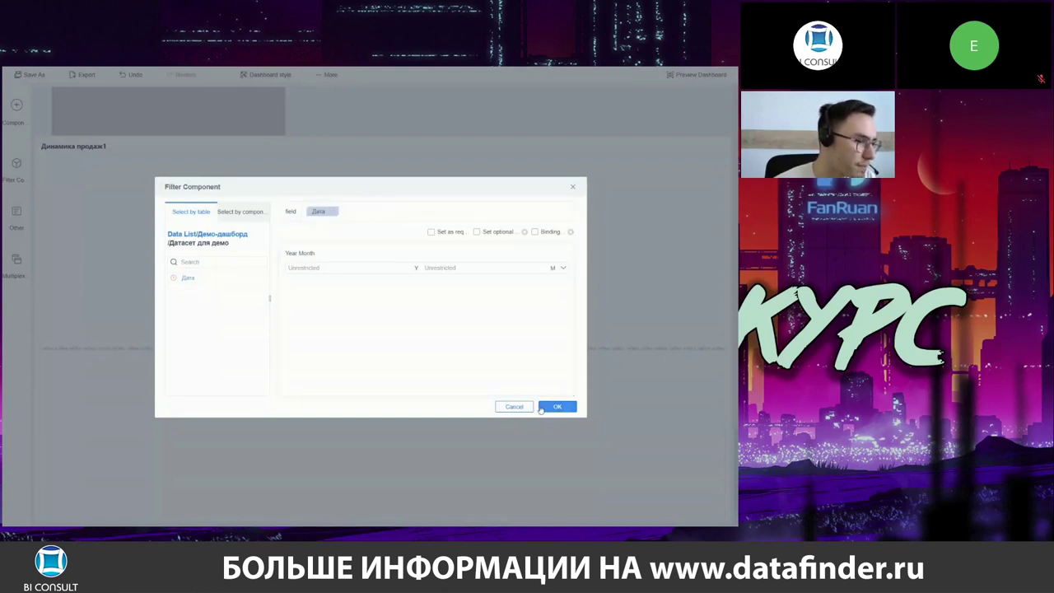
left_click(557, 407)
Narrow the Year Month filter into the top-left slot and set its Custom Control Range of charts.
left_click_drag(283, 108, 264, 108)
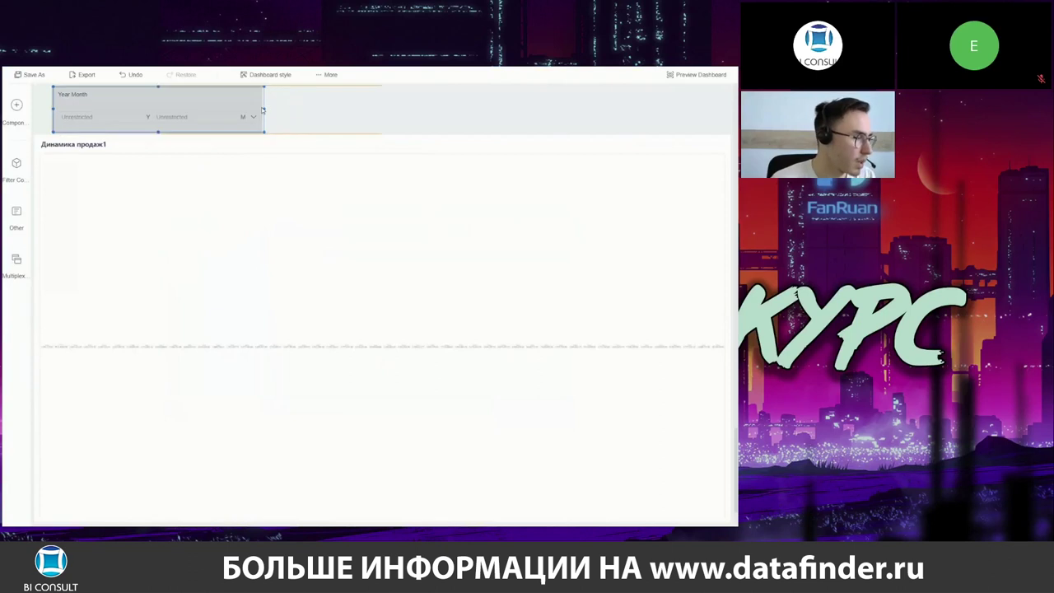
left_click_drag(149, 94, 130, 104)
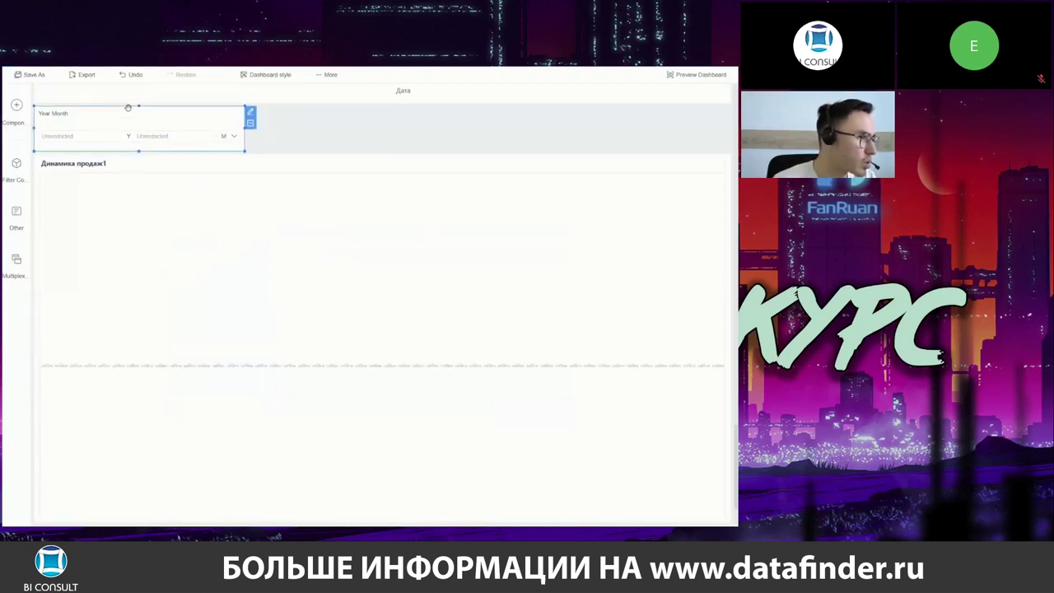
left_click(251, 123)
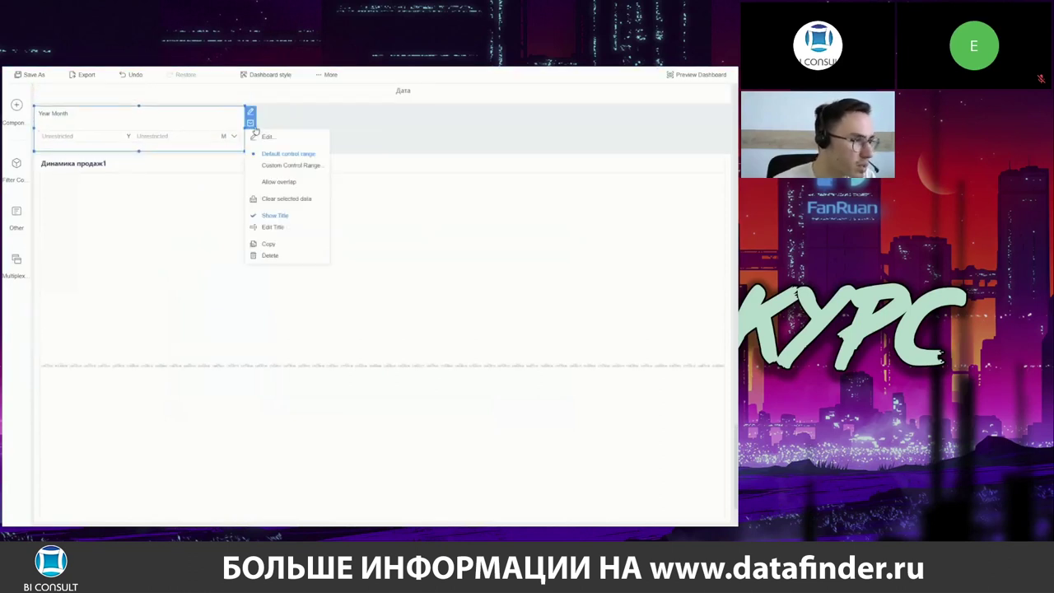
left_click(279, 166)
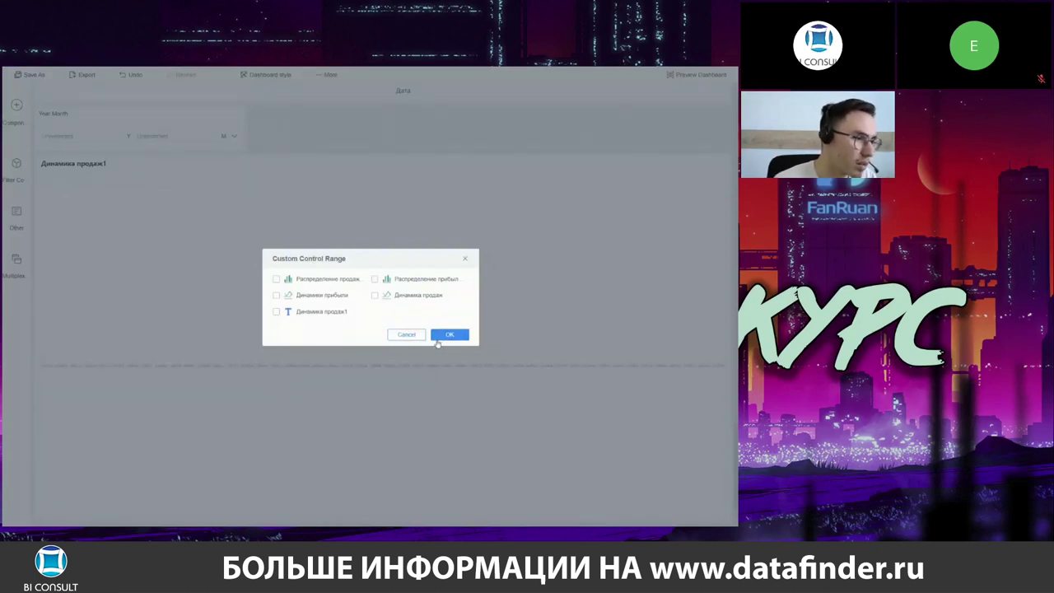
left_click(456, 335)
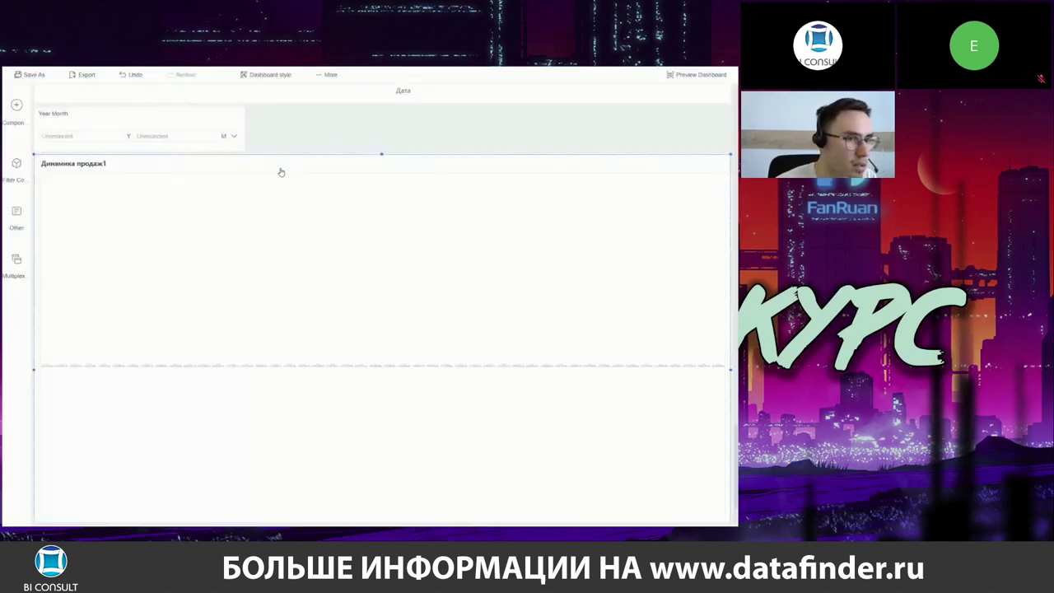
In the Динамика продаж1 editor, add a filter condition on Дата (Year Month).
mouse_move(281, 172)
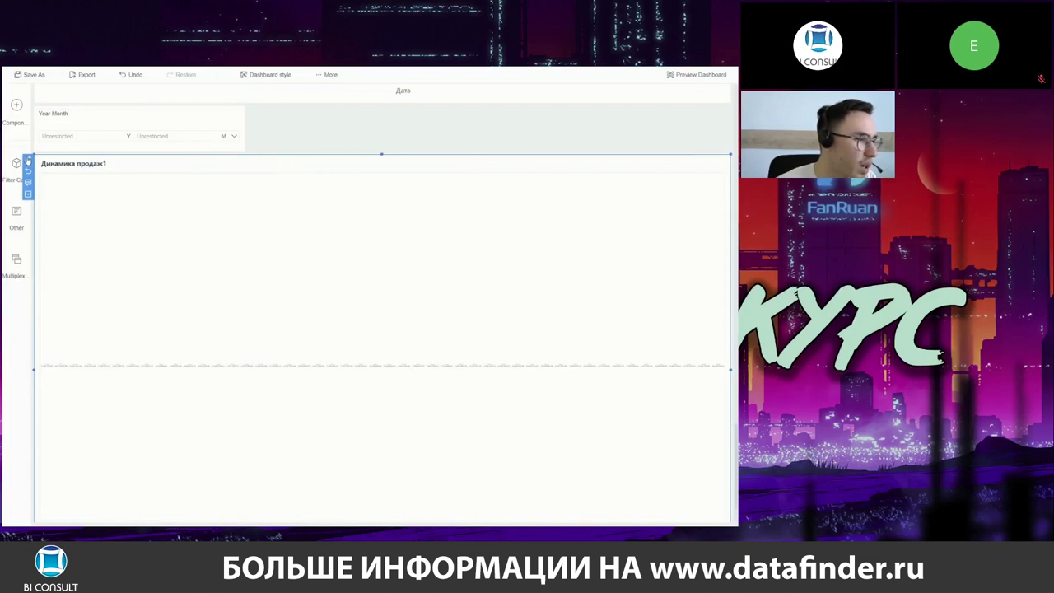
left_click(28, 162)
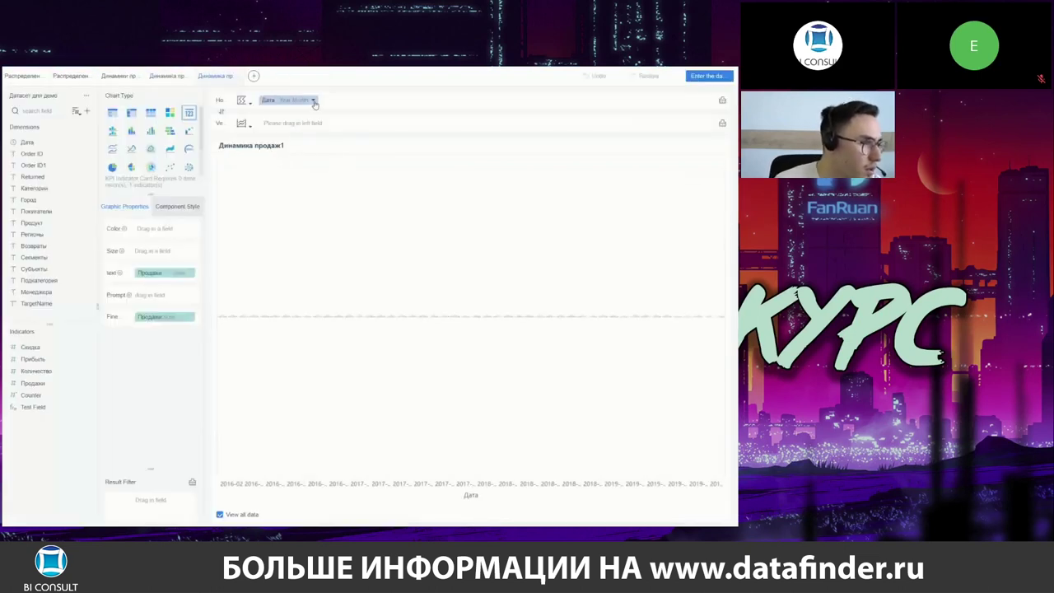
left_click(314, 104)
left_click(330, 251)
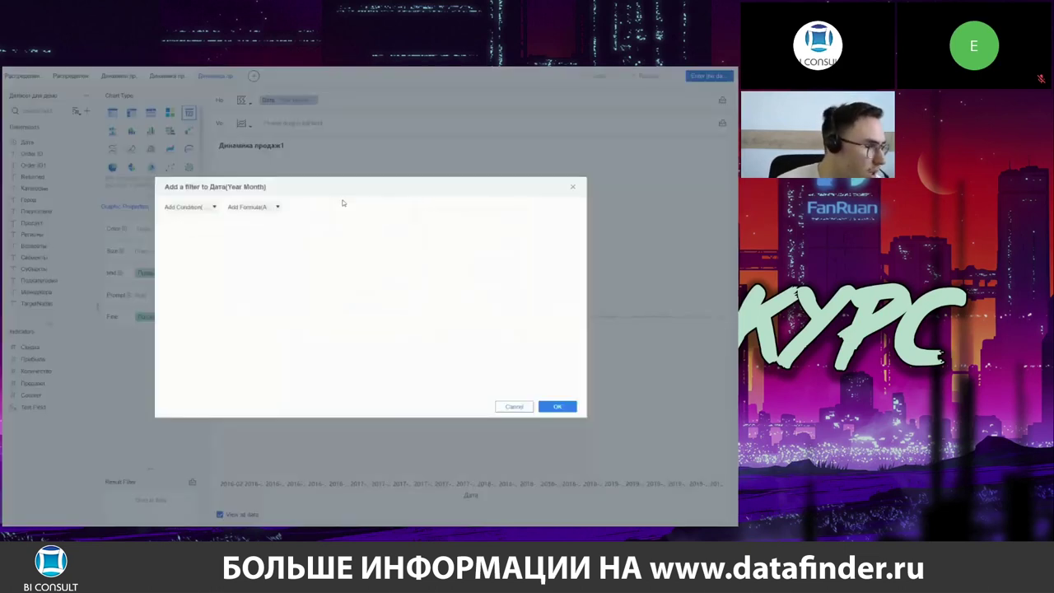
left_click(188, 206)
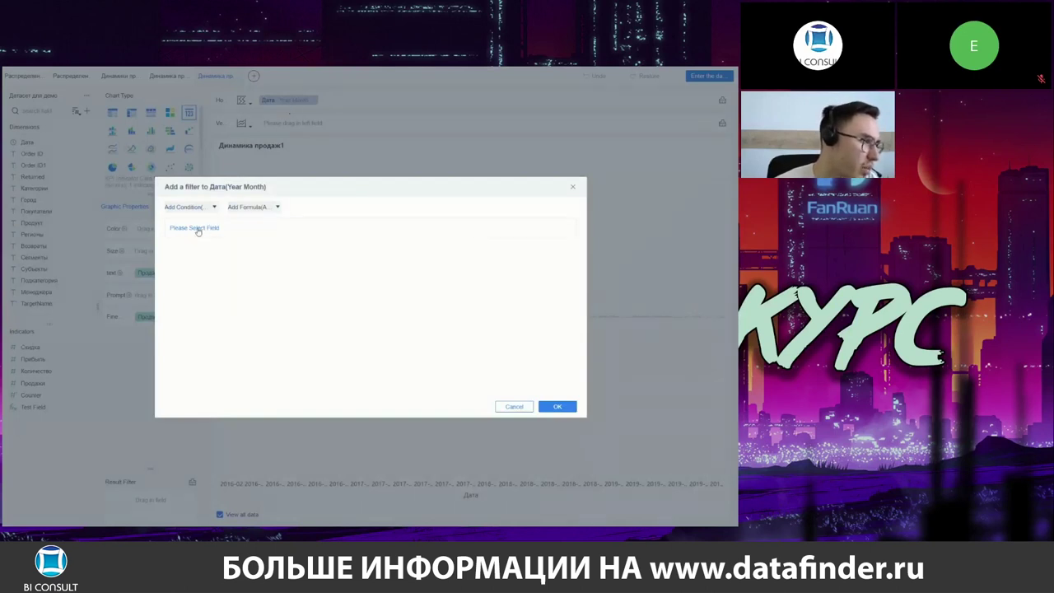
left_click(197, 229)
left_click(199, 268)
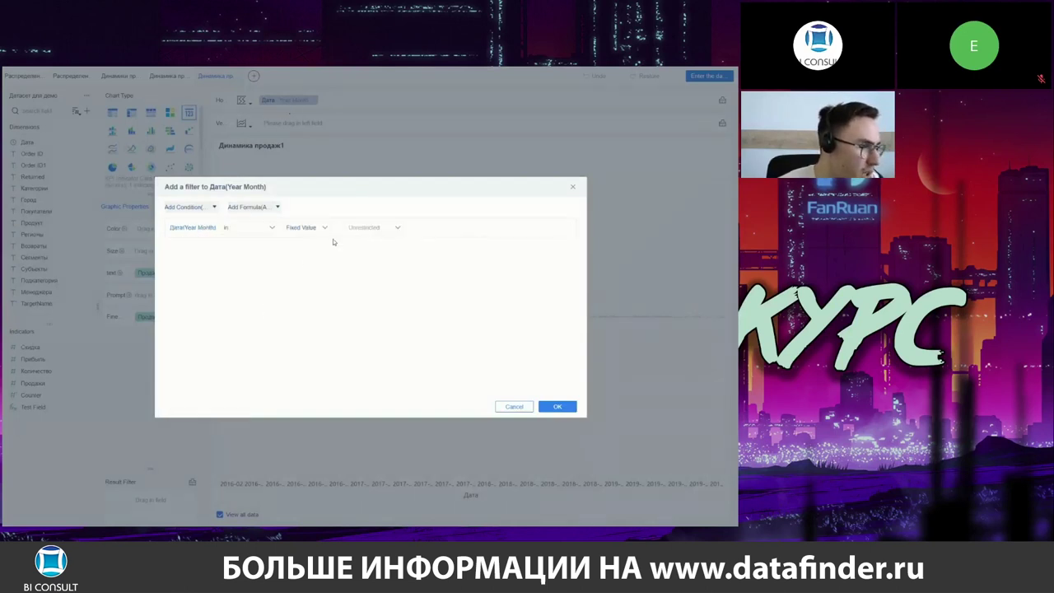
Take the condition's value from the Year Month filter component, then return to the dashboard.
left_click(312, 228)
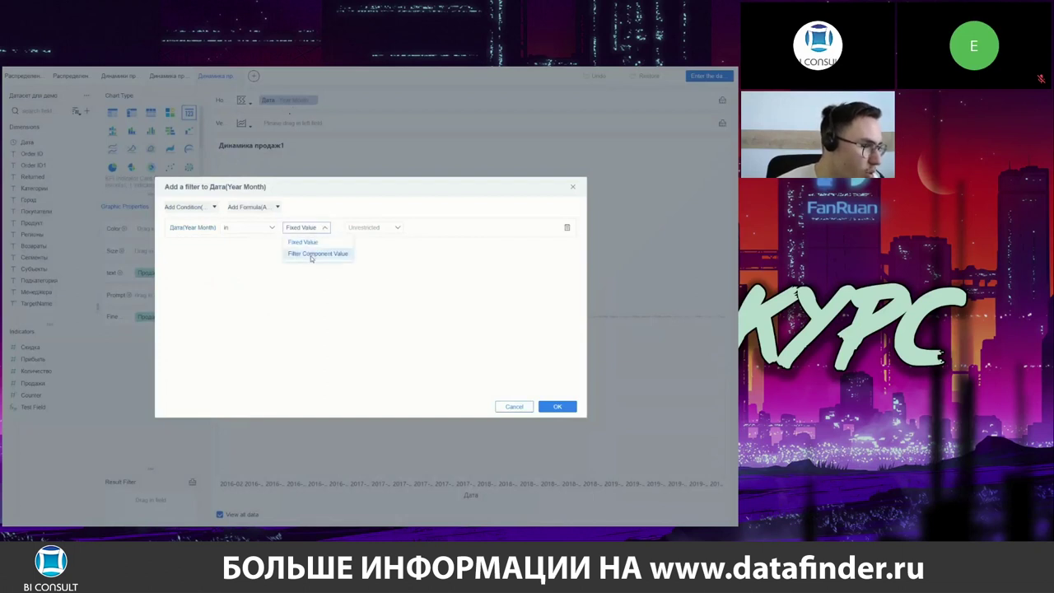
left_click(313, 254)
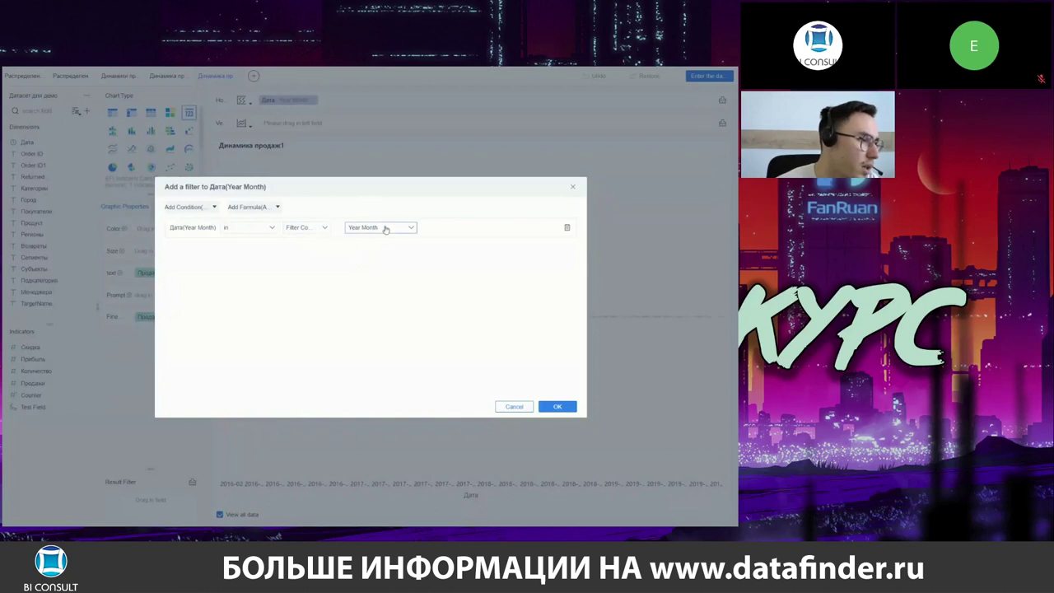
left_click(358, 231)
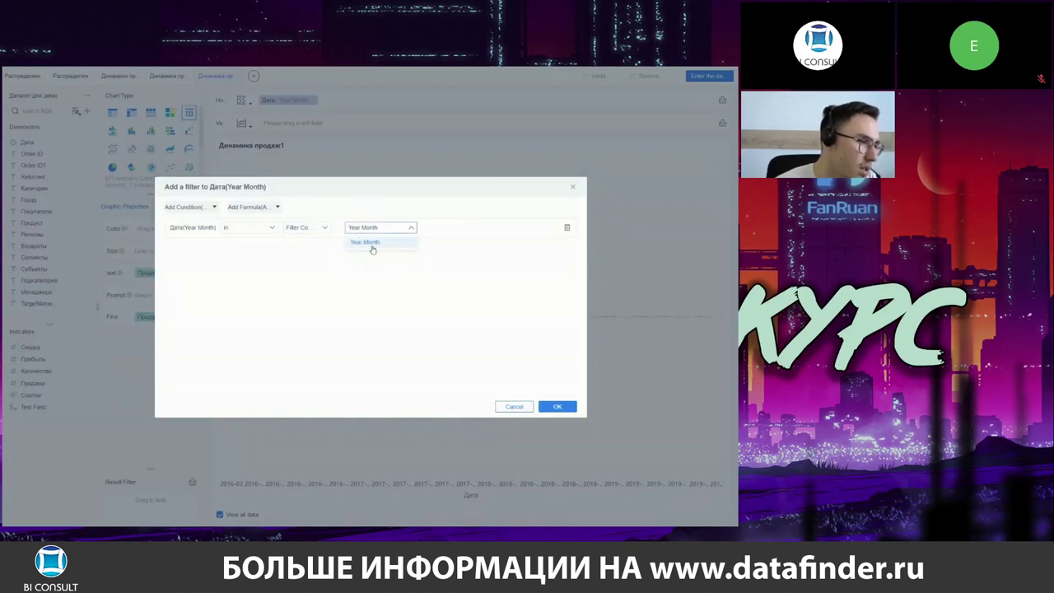
left_click(376, 243)
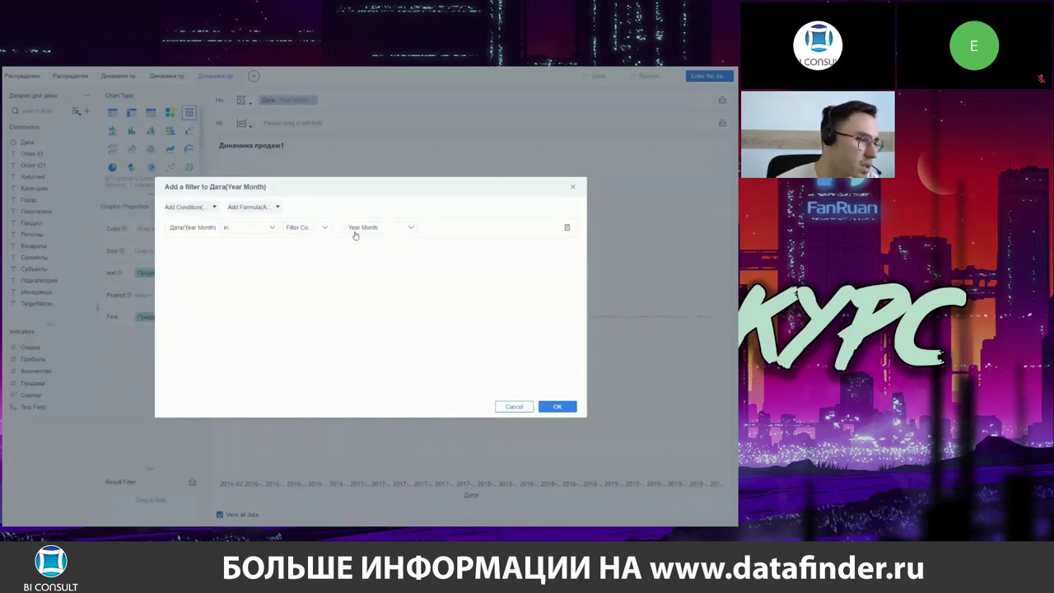
left_click(558, 406)
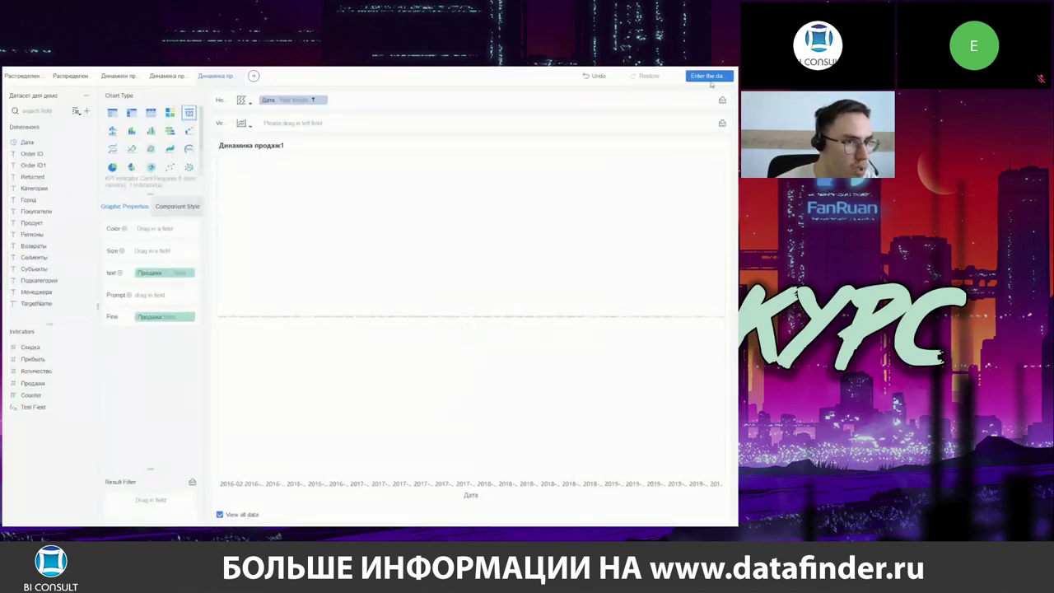
left_click(709, 76)
Set the Year Month filter to October 2018.
left_click(160, 138)
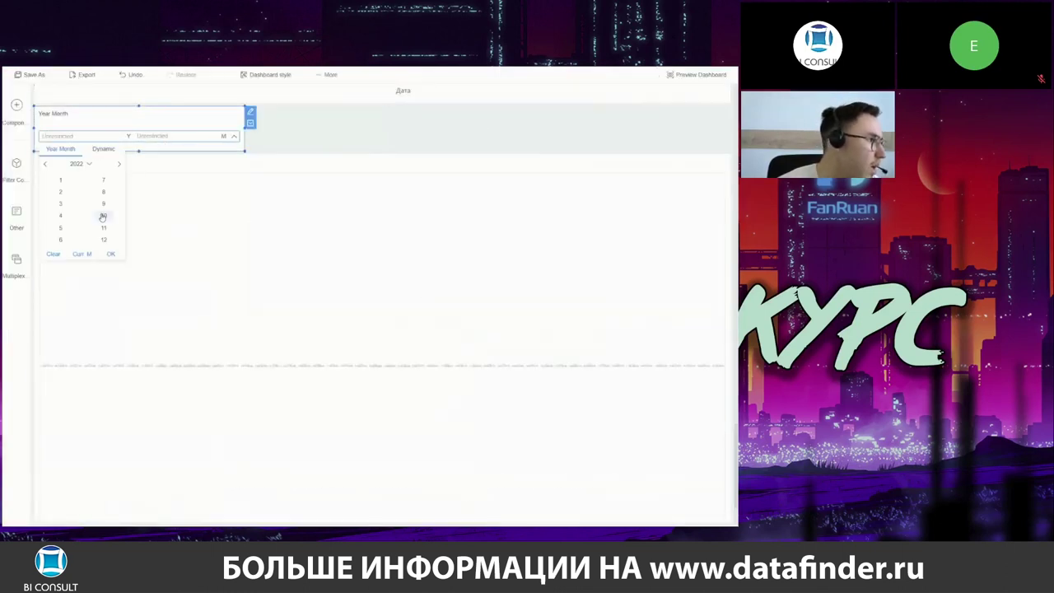
left_click(44, 165)
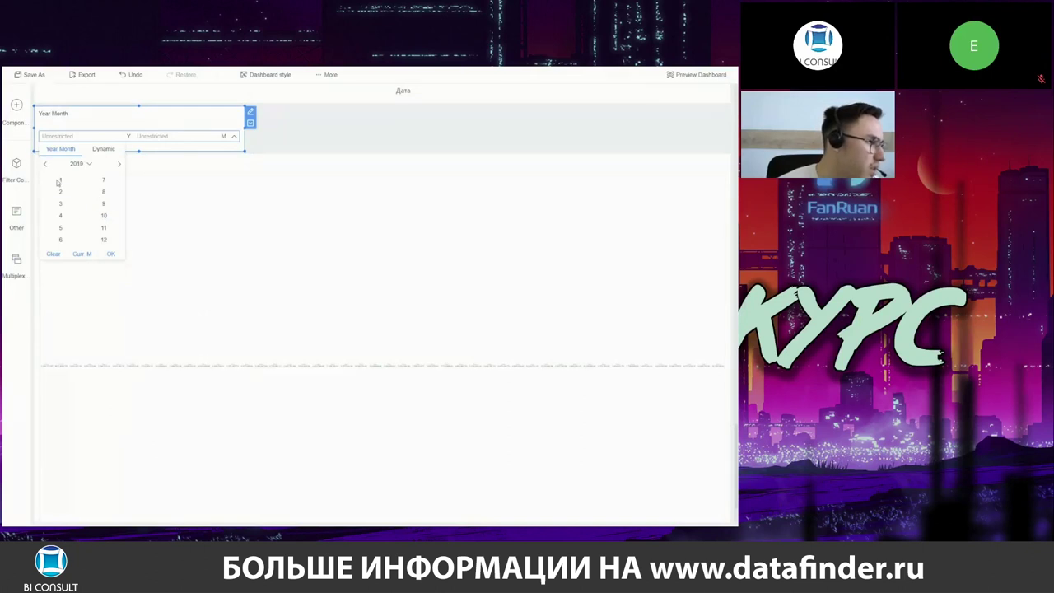
left_click(102, 216)
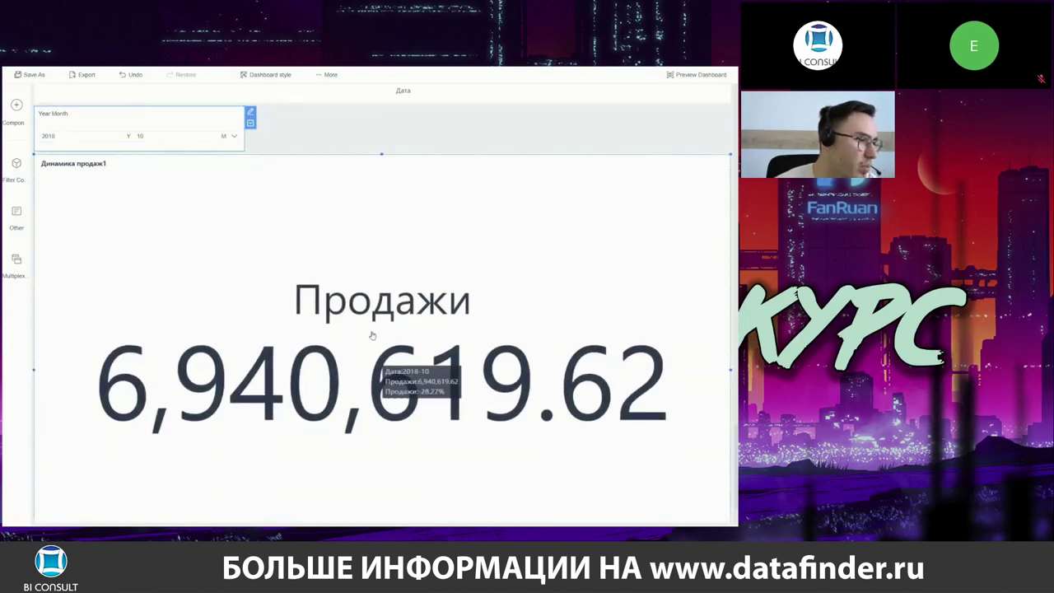
Open the Динамика продаж1 KPI card in the component editor.
left_click(313, 375)
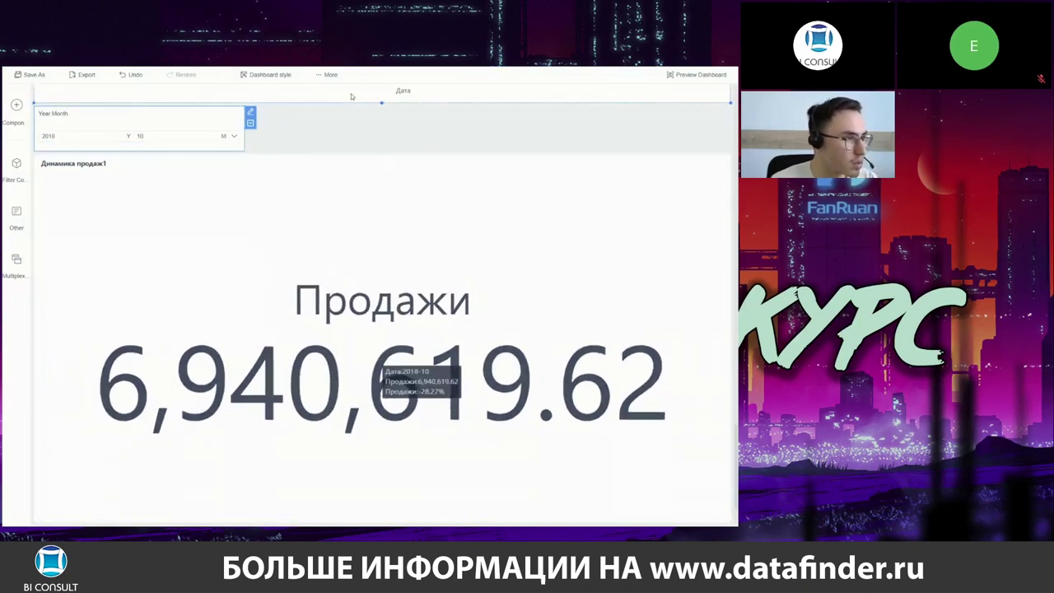
left_click(257, 196)
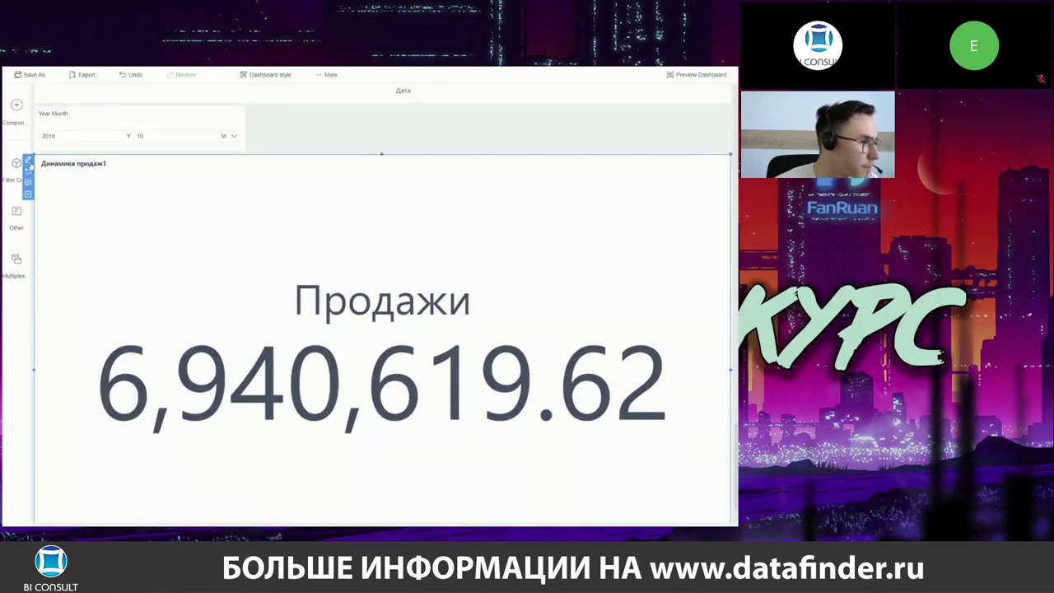
left_click(29, 162)
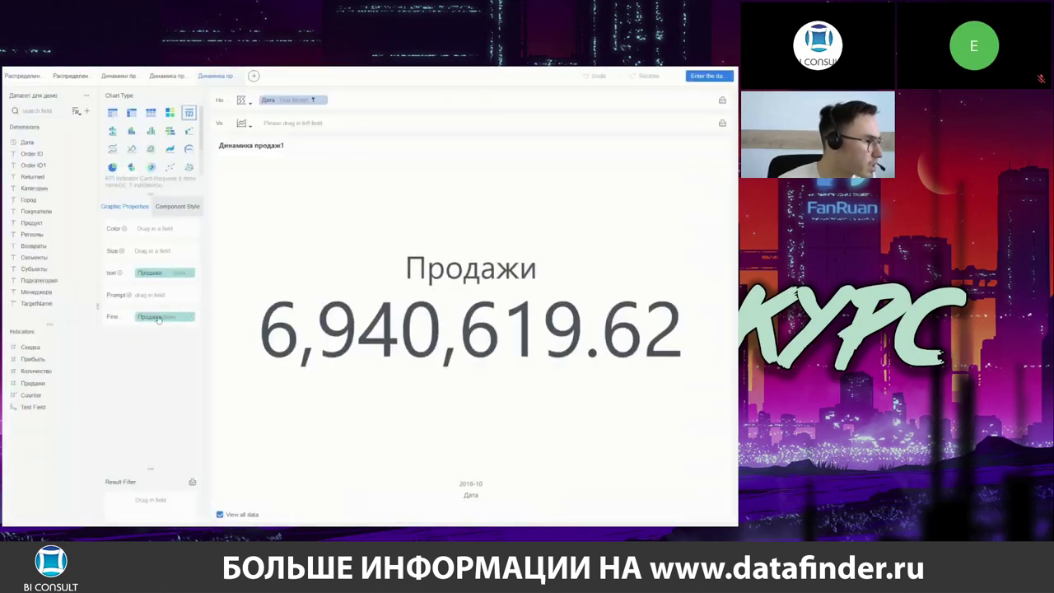
Add Продажи to the card text twice, setting the second to month-on-month growth rate.
left_click_drag(159, 319, 165, 280)
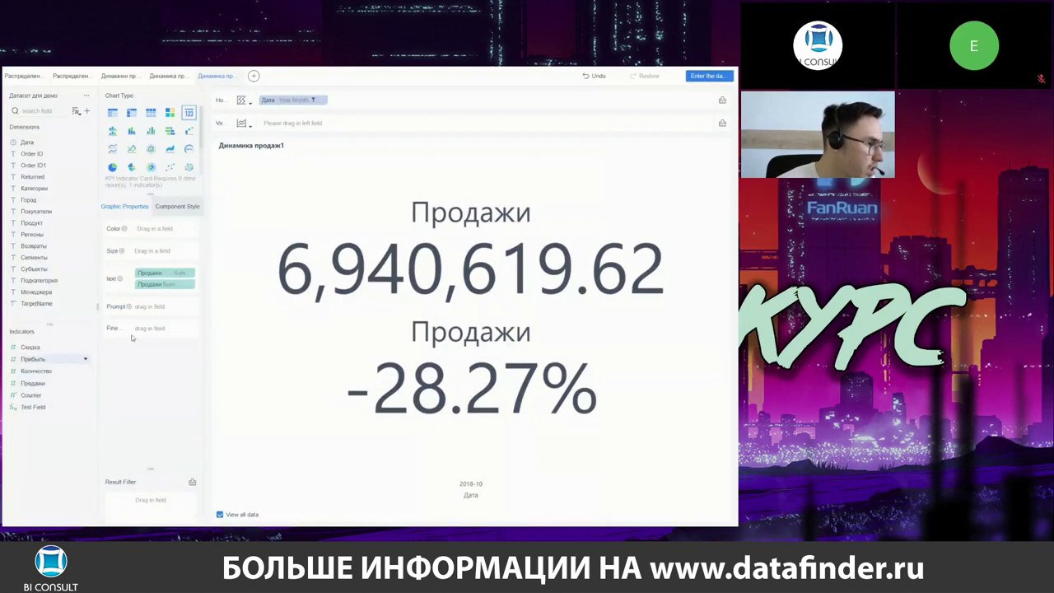
left_click_drag(33, 383, 173, 294)
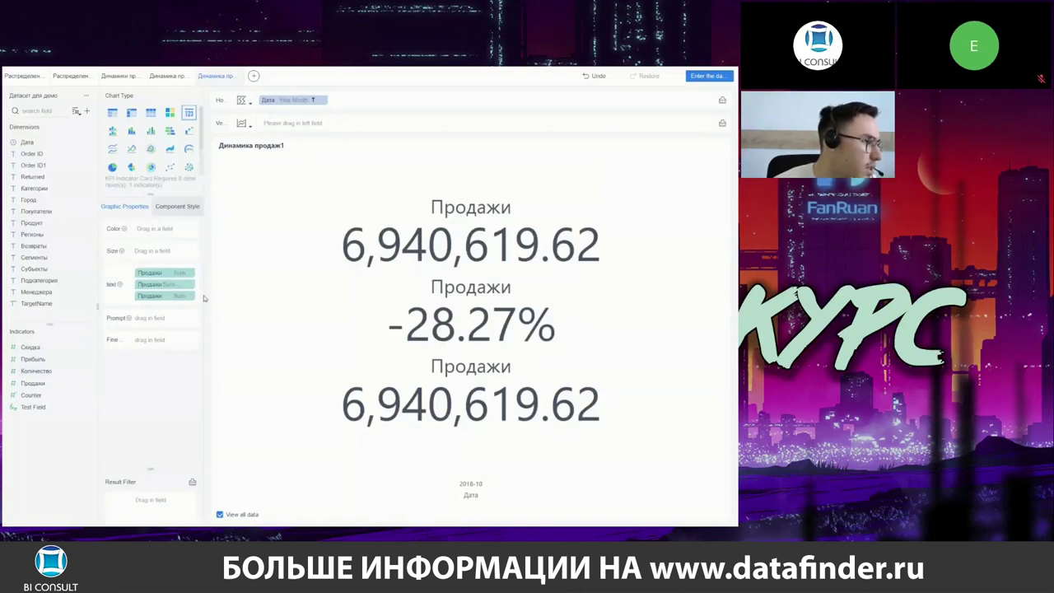
left_click(191, 296)
left_click(190, 285)
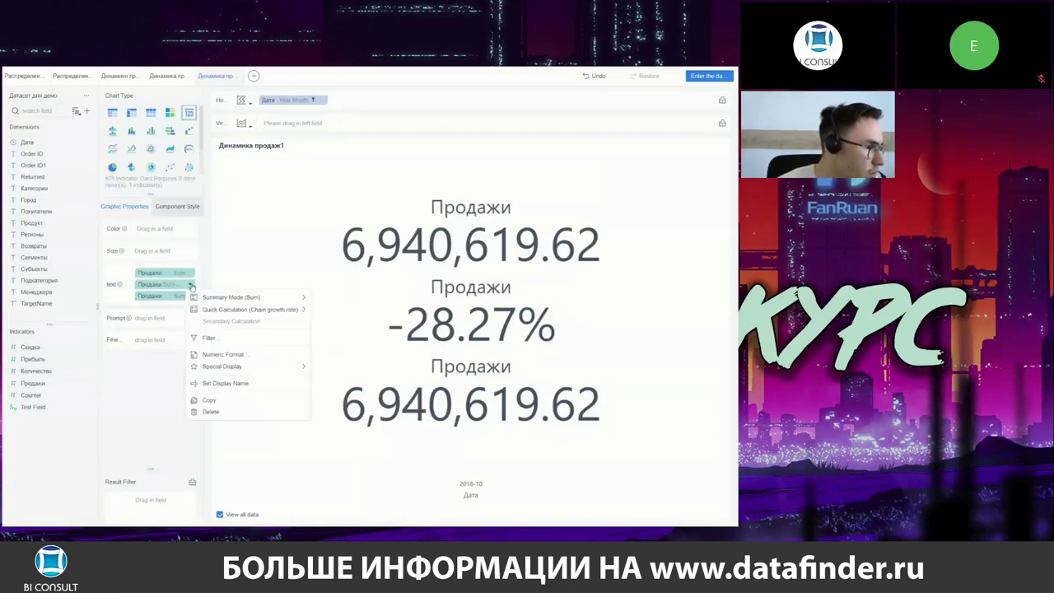
mouse_move(215, 312)
mouse_move(341, 328)
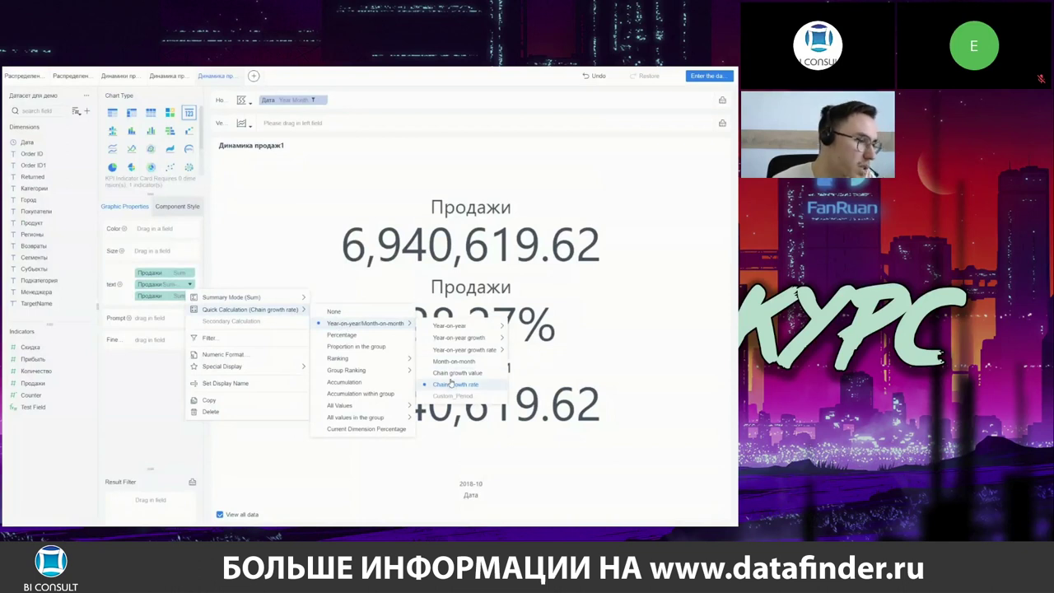
left_click(453, 384)
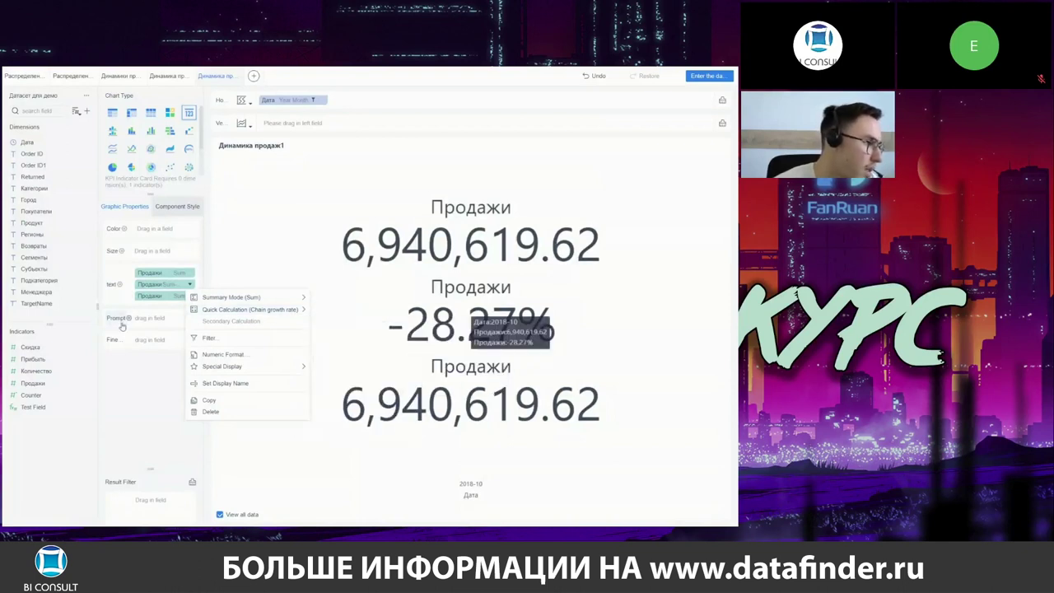
Set the third Продажи value's Quick Calculation to year-on-year growth rate by Year.
left_click(191, 295)
mouse_move(239, 321)
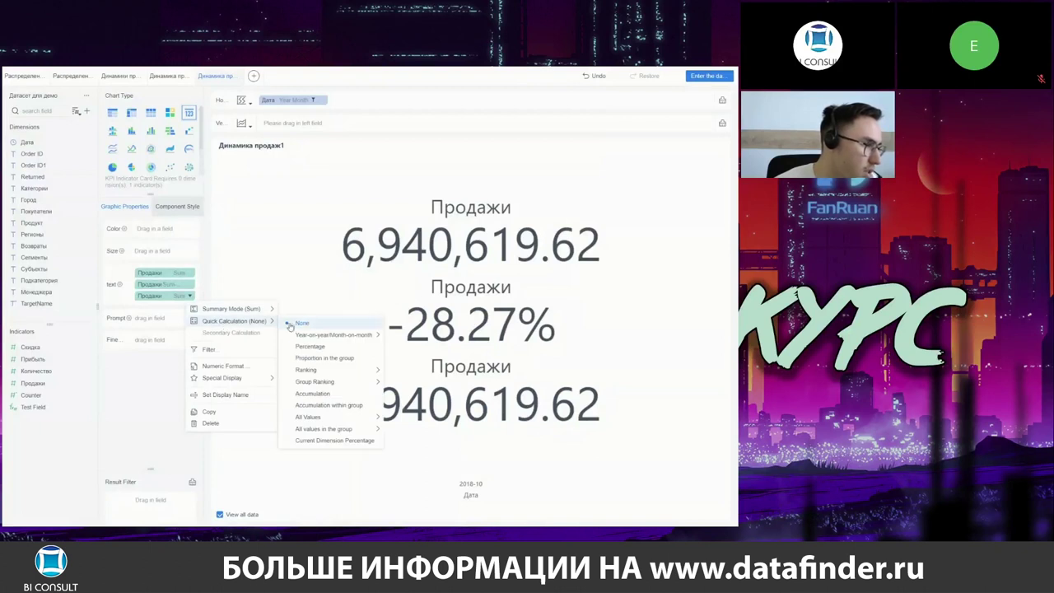
mouse_move(319, 337)
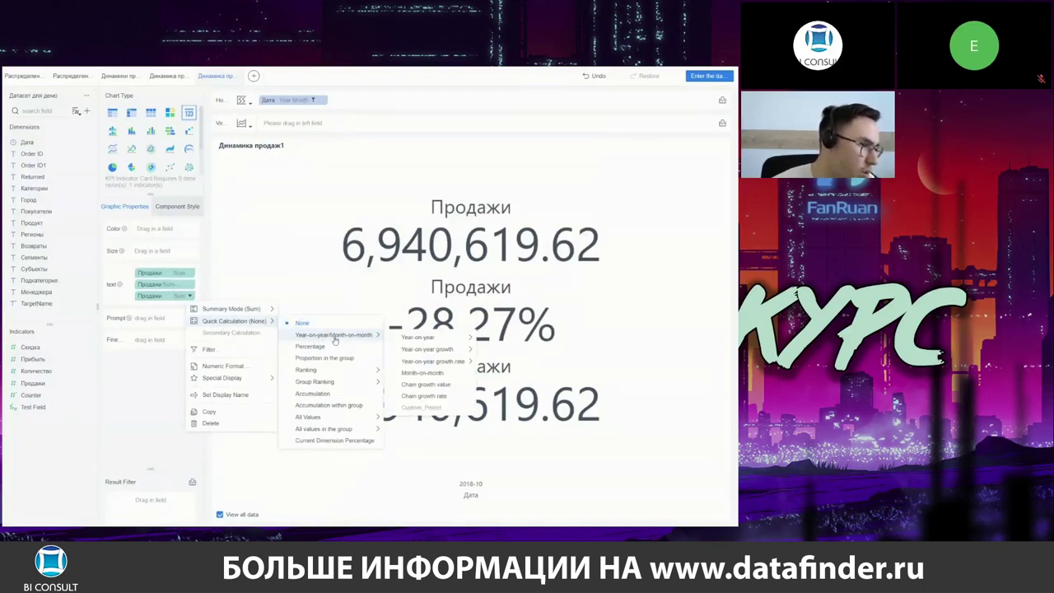
mouse_move(441, 354)
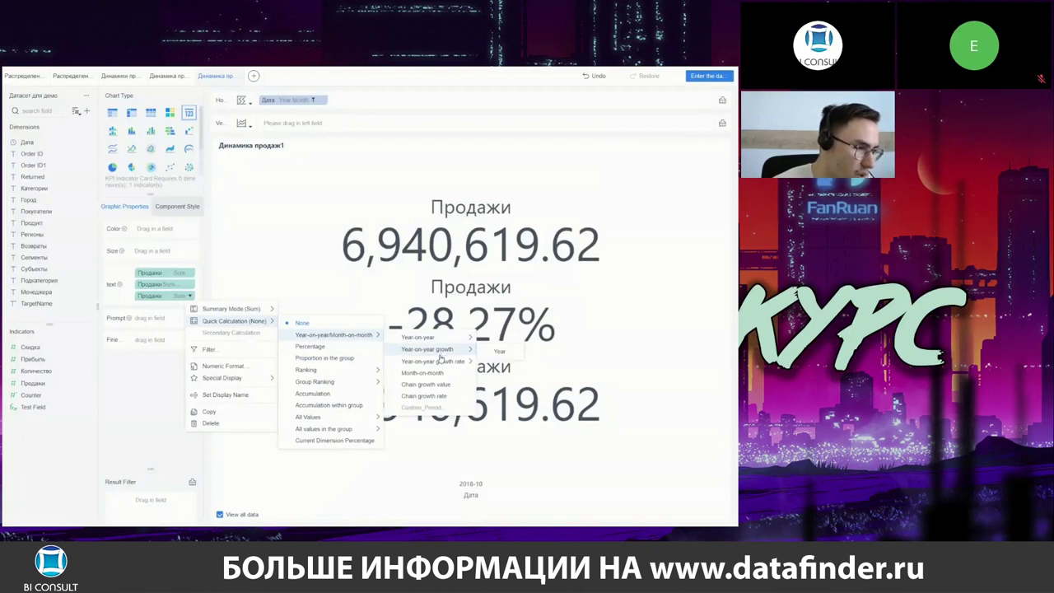
mouse_move(483, 361)
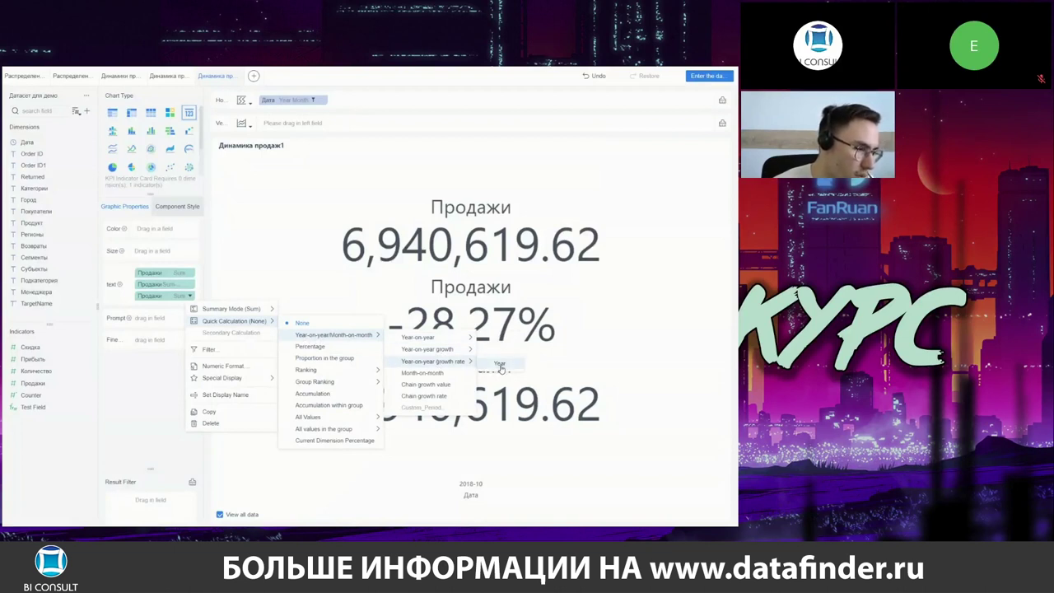
left_click(499, 364)
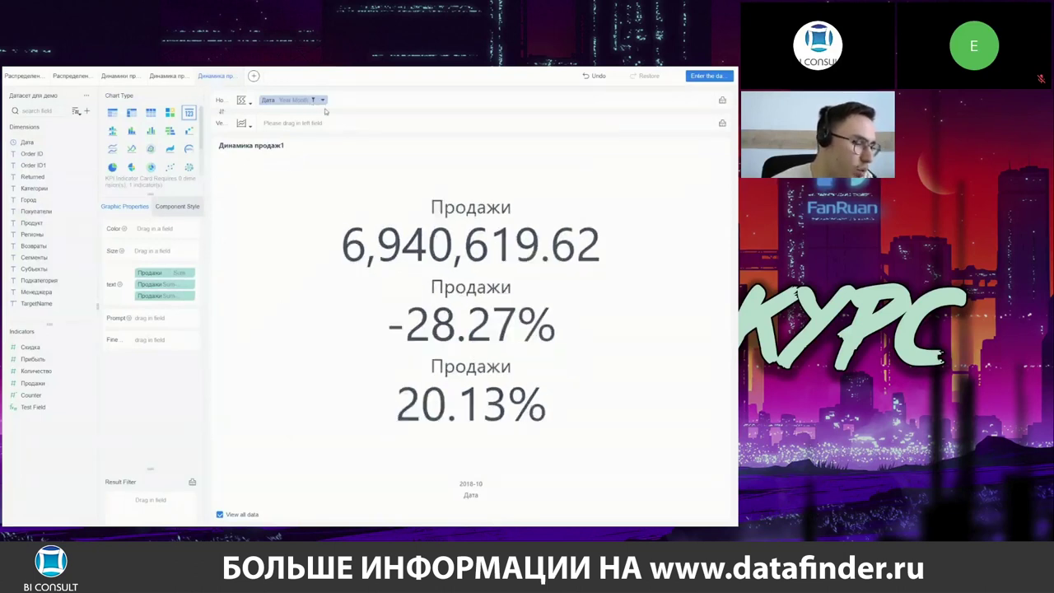
left_click(120, 285)
Delete the extra Продажи captions and label the growth lines MoM and YoY.
left_click(315, 299)
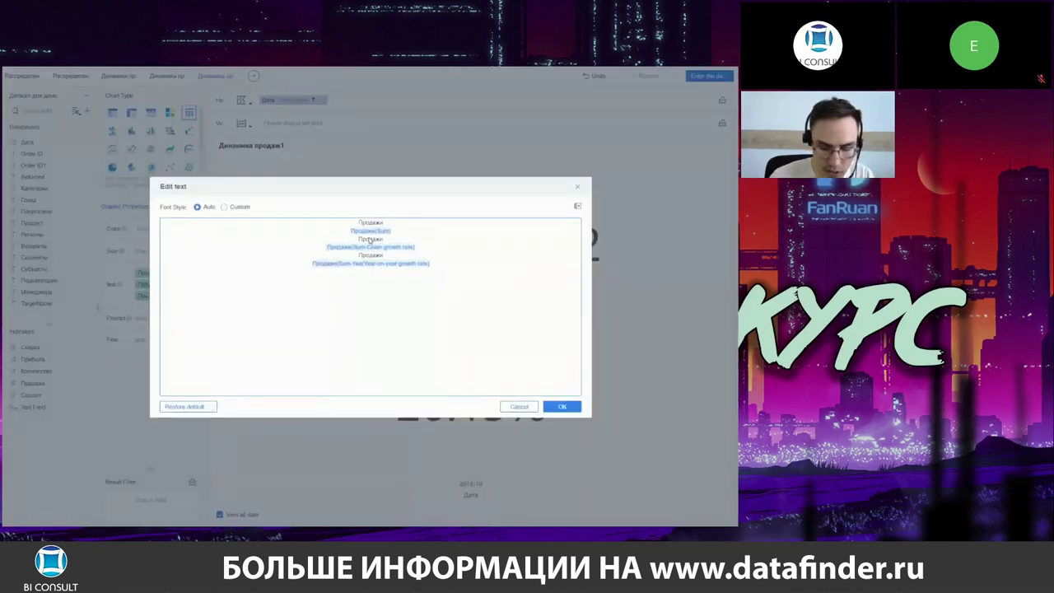
double_click(371, 239)
key("BackSpace")
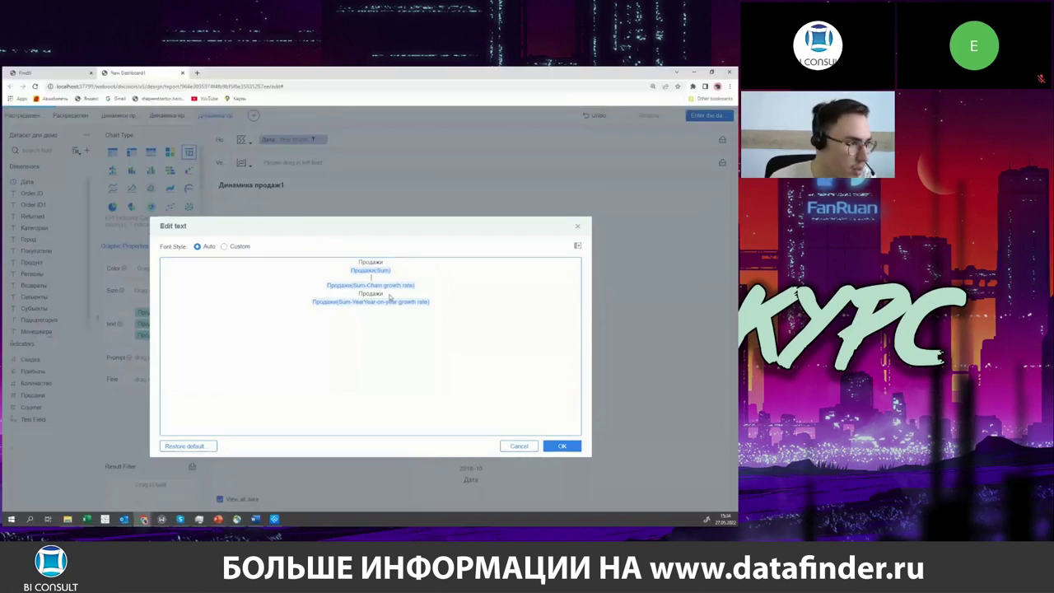
key("BackSpace")
key("F11")
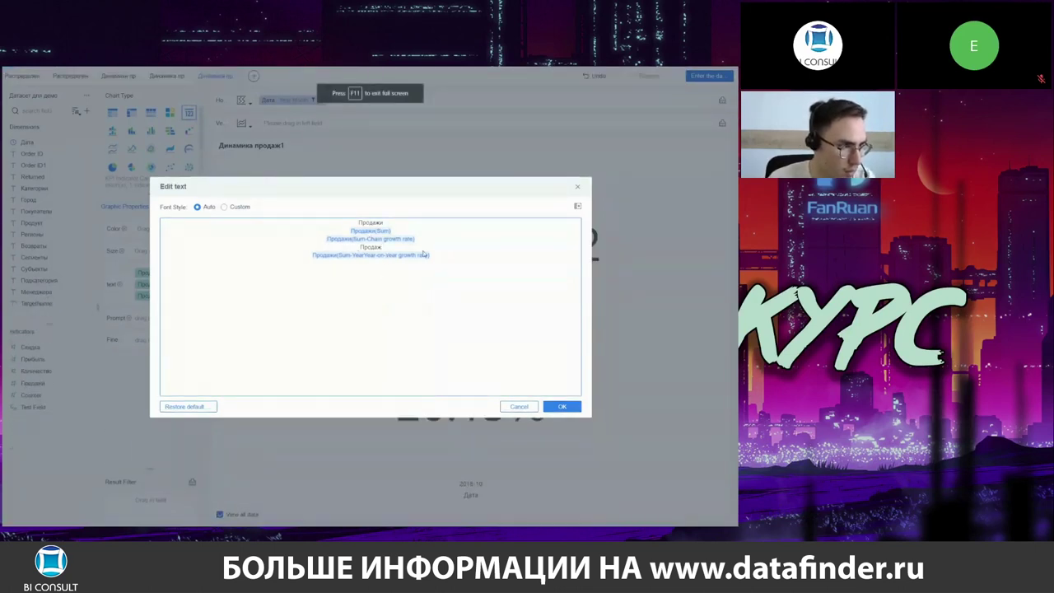
key("BackSpace")
key("BackSpace")
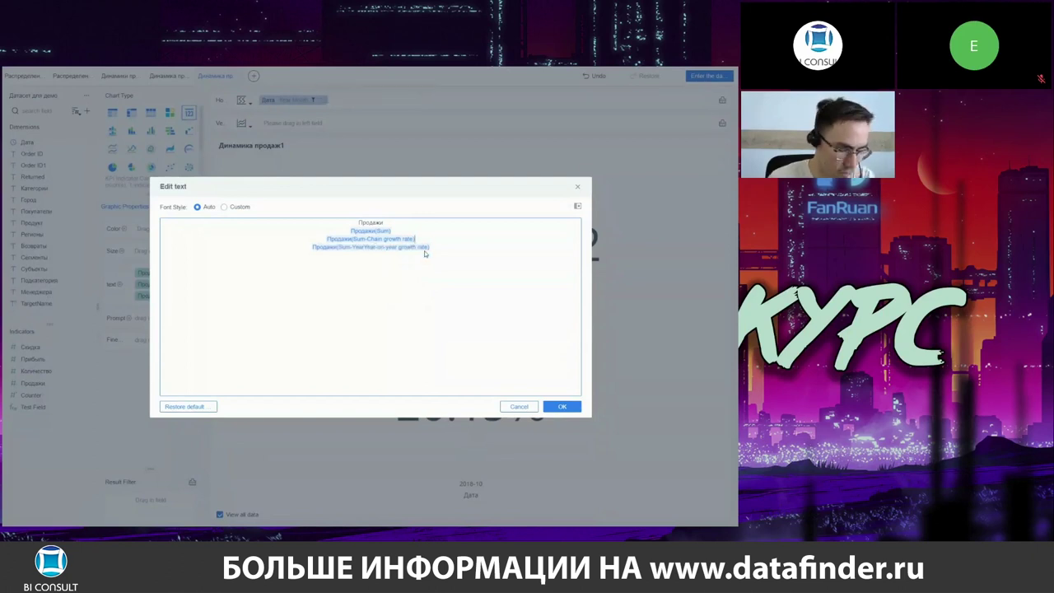
key("Return")
key("BackSpace")
type("Мо")
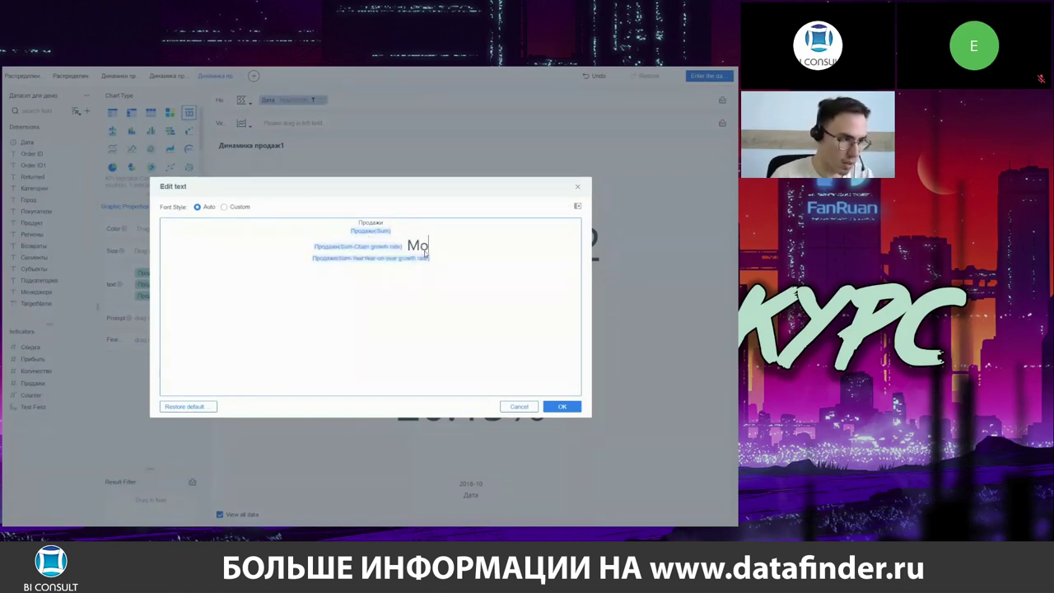
type("М")
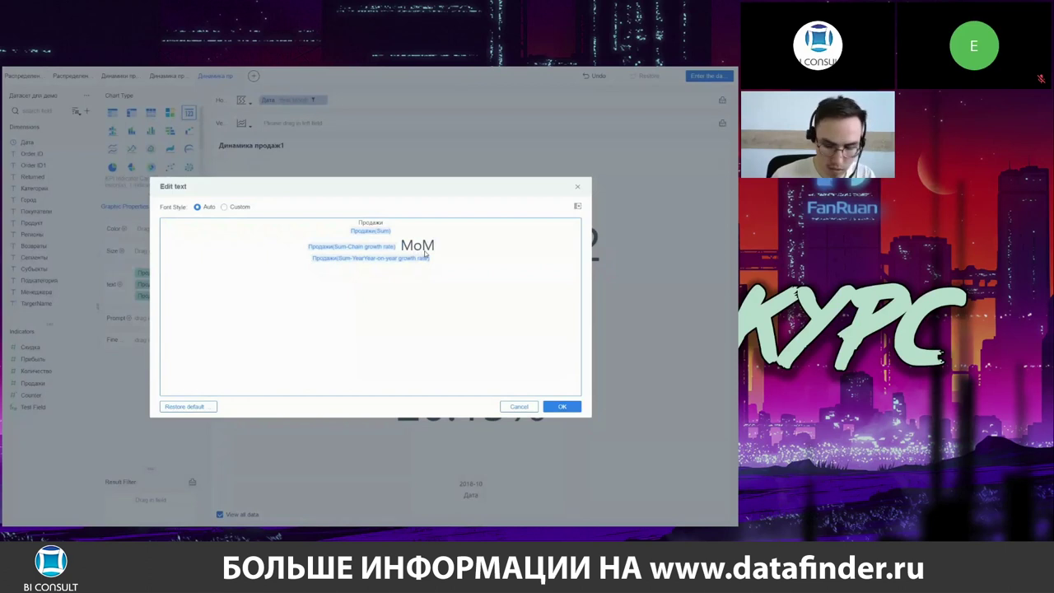
type("Yo")
key("BackSpace")
type("o")
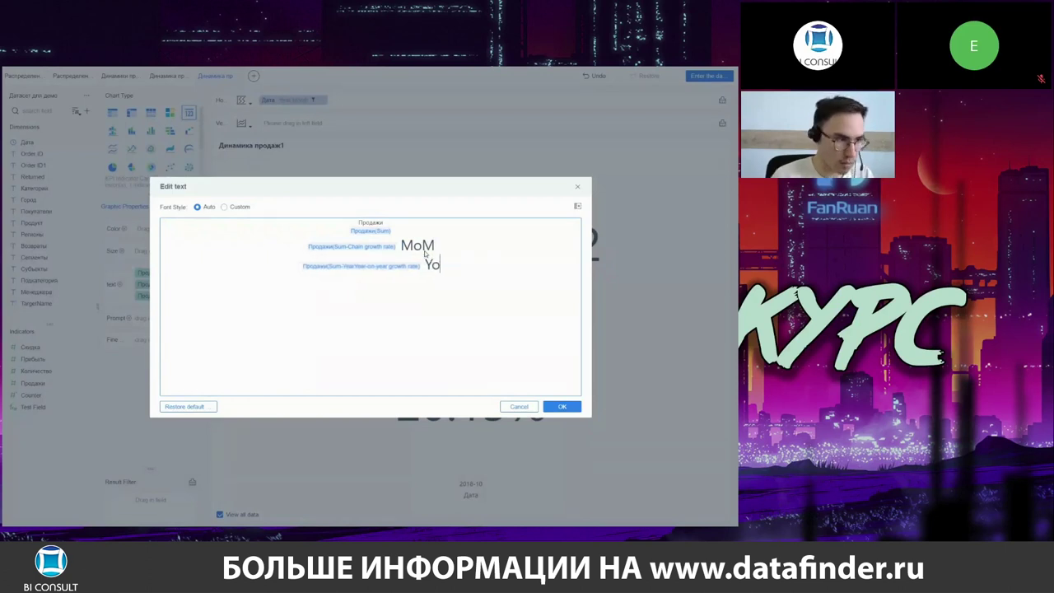
type("Y")
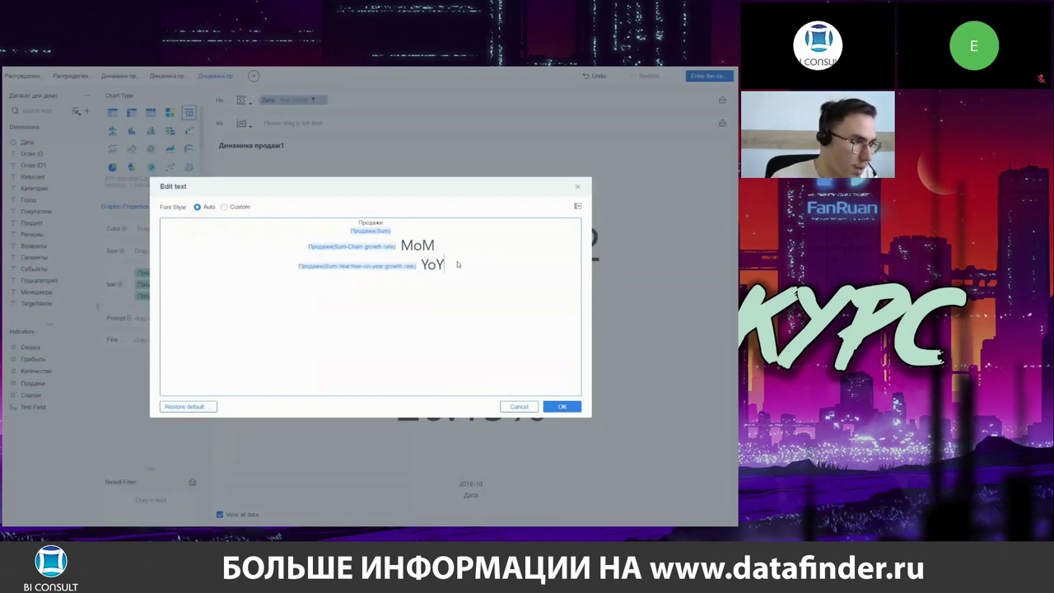
Use Custom style: shrink the MoM/YoY lines, sales total size 28, Продажи caption size 18.
mouse_move(458, 264)
left_mouse_down()
mouse_move(295, 260)
mouse_move(287, 243)
left_mouse_up()
left_click(234, 207)
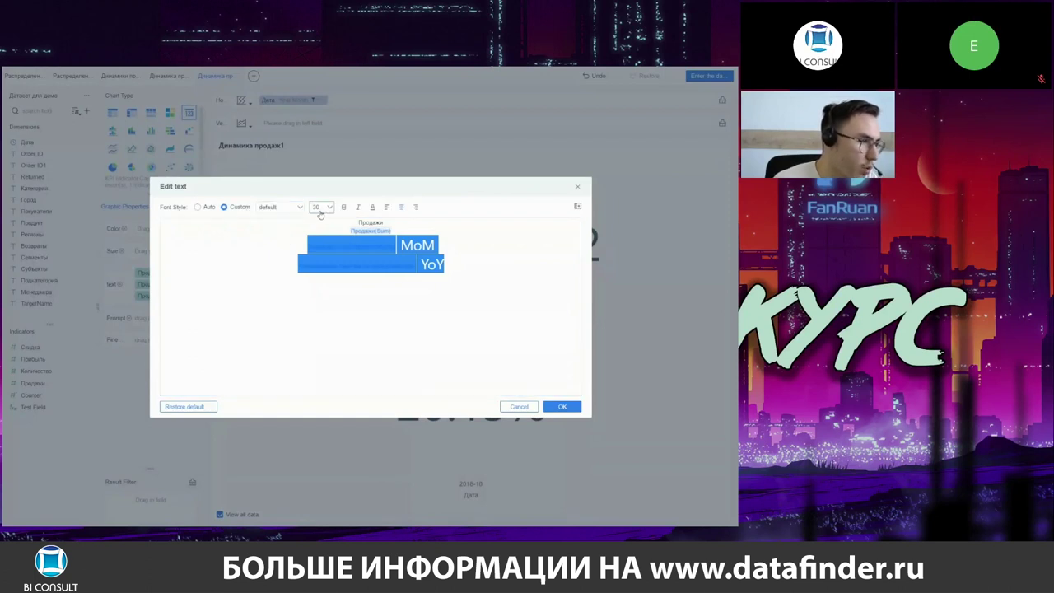
left_click(321, 208)
left_click(328, 253)
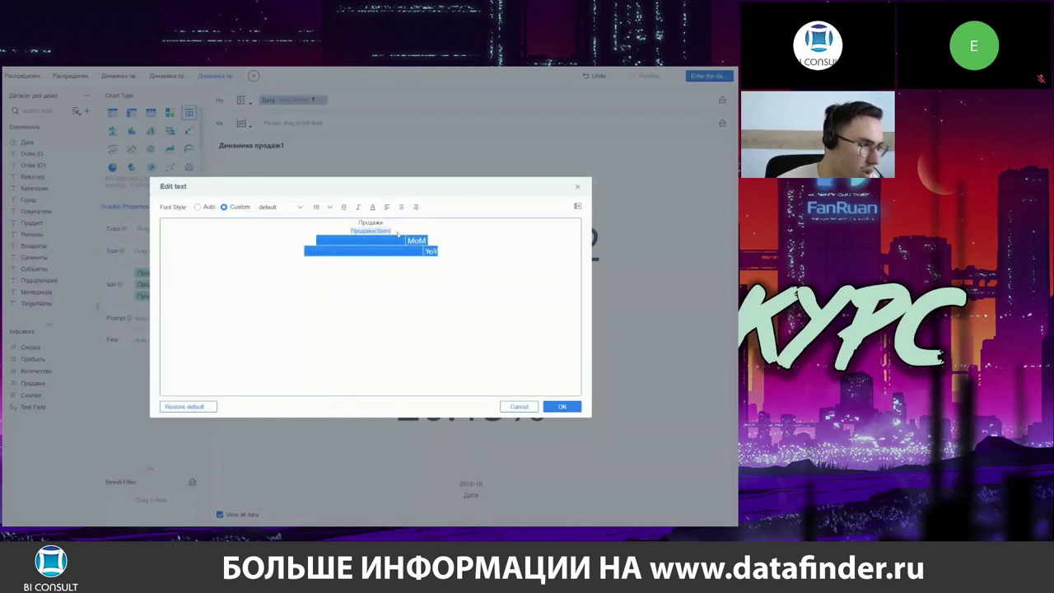
left_click(471, 228)
key("shift+Home")
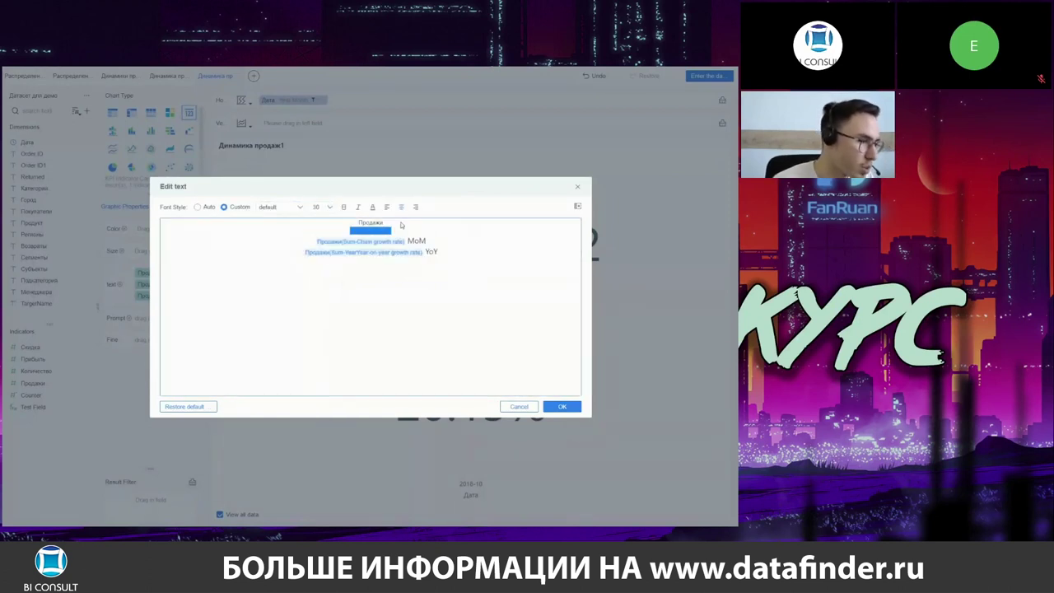
left_click(328, 207)
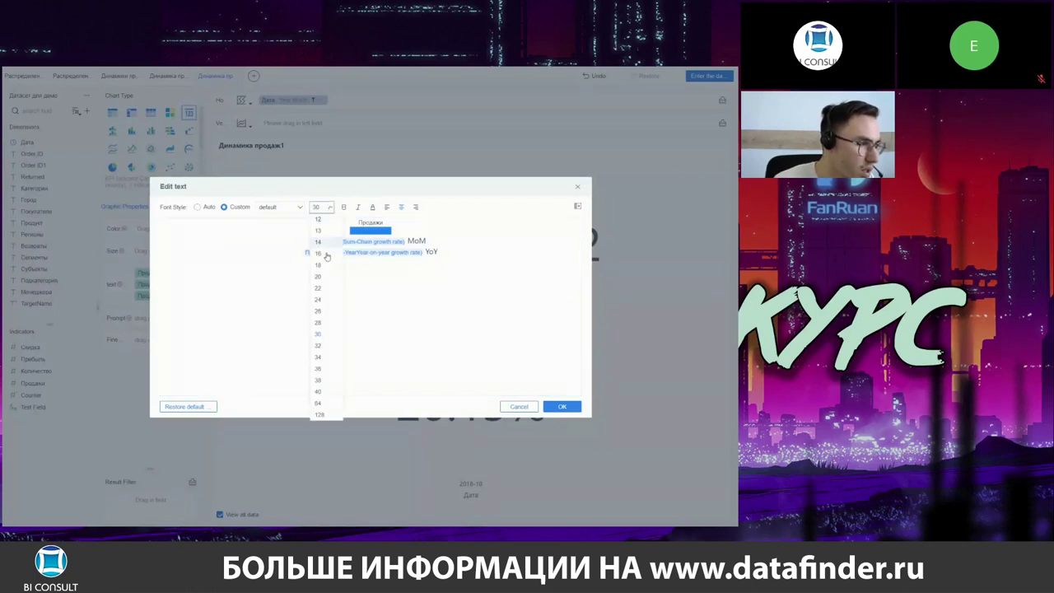
left_click(323, 317)
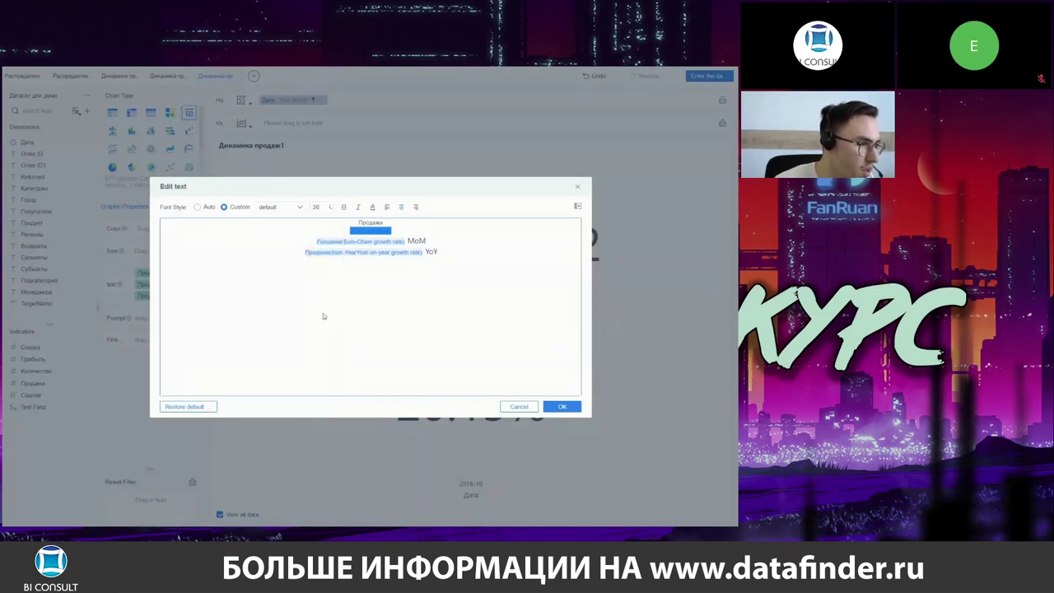
double_click(371, 223)
left_click(321, 207)
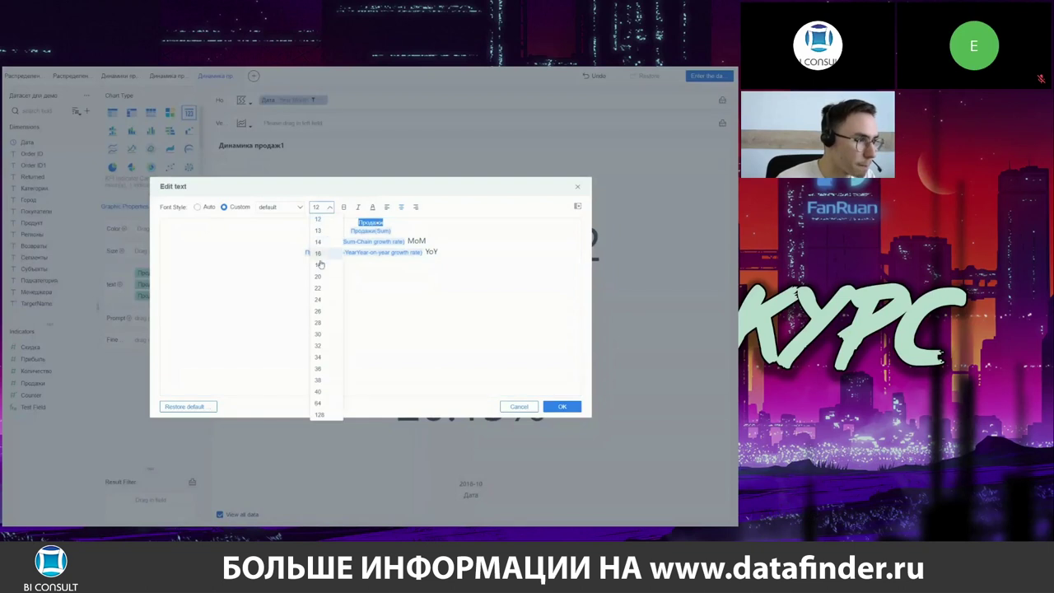
left_click(324, 256)
left_click(570, 407)
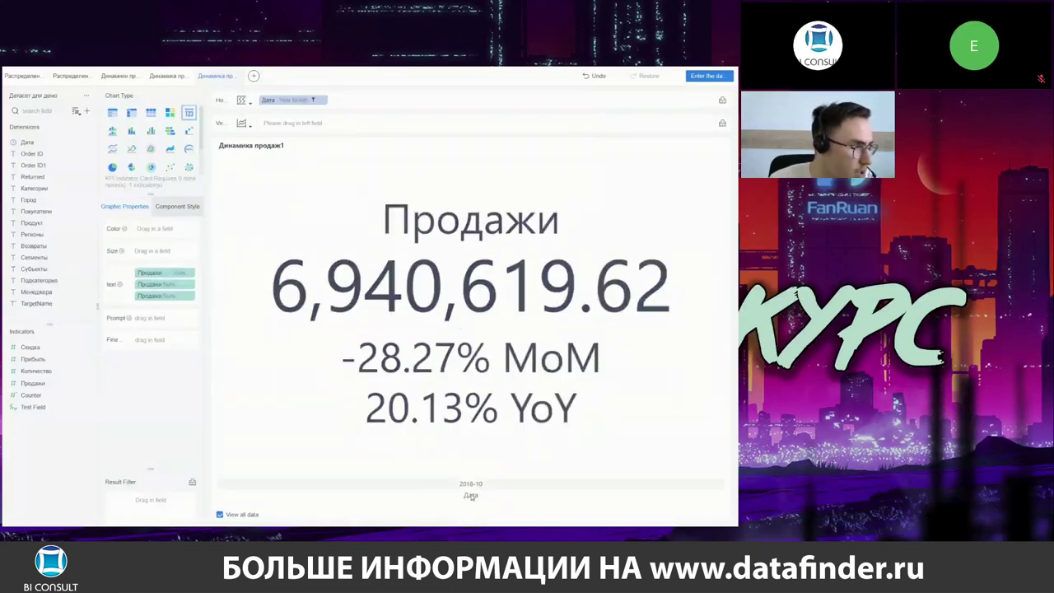
left_click(322, 100)
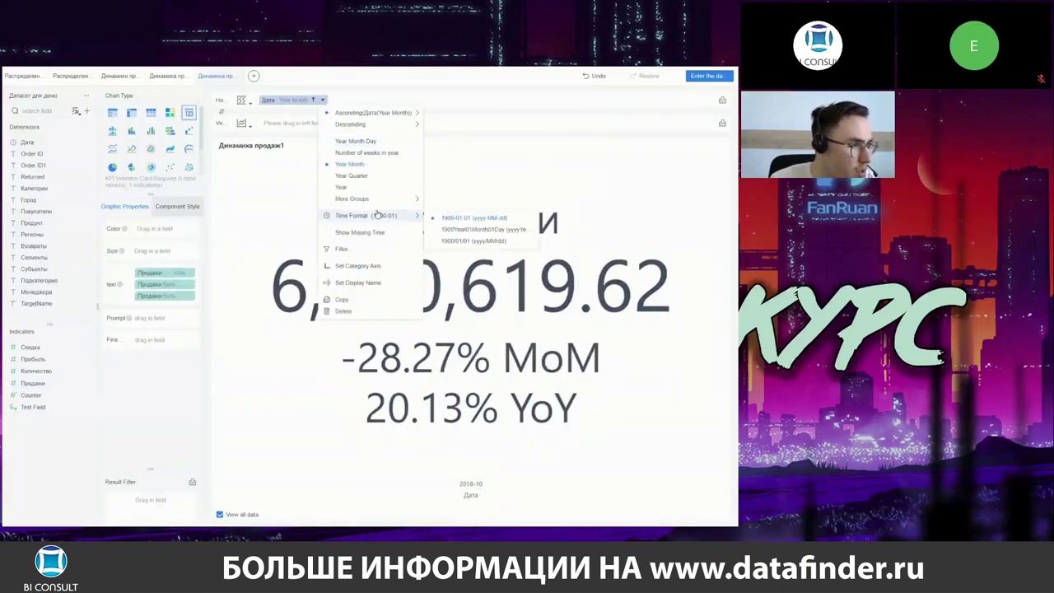
left_click(357, 266)
left_click(268, 258)
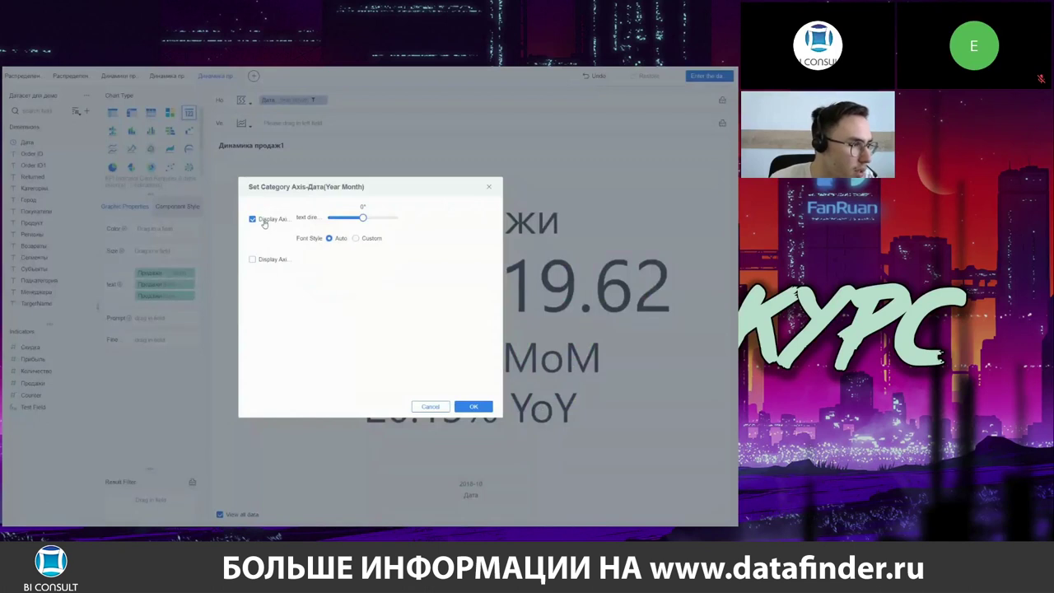
left_click(264, 221)
left_click(474, 406)
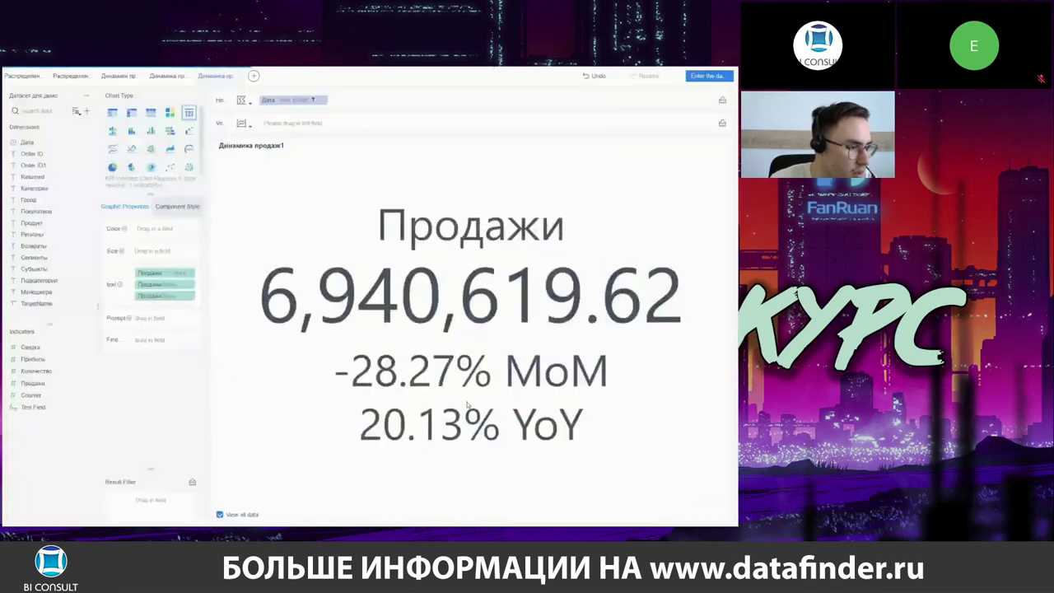
left_click(324, 101)
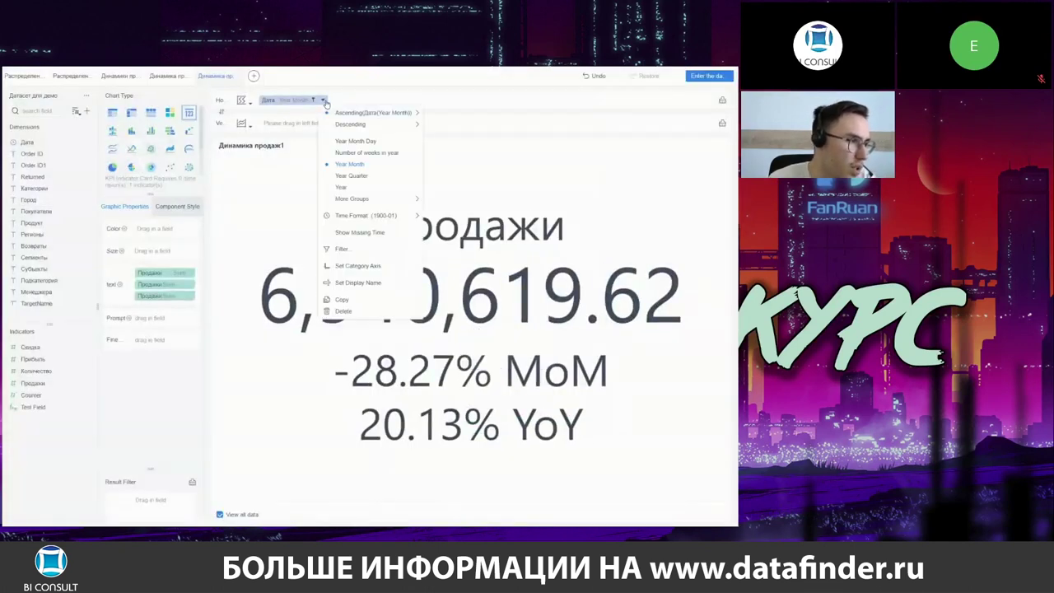
left_click(350, 268)
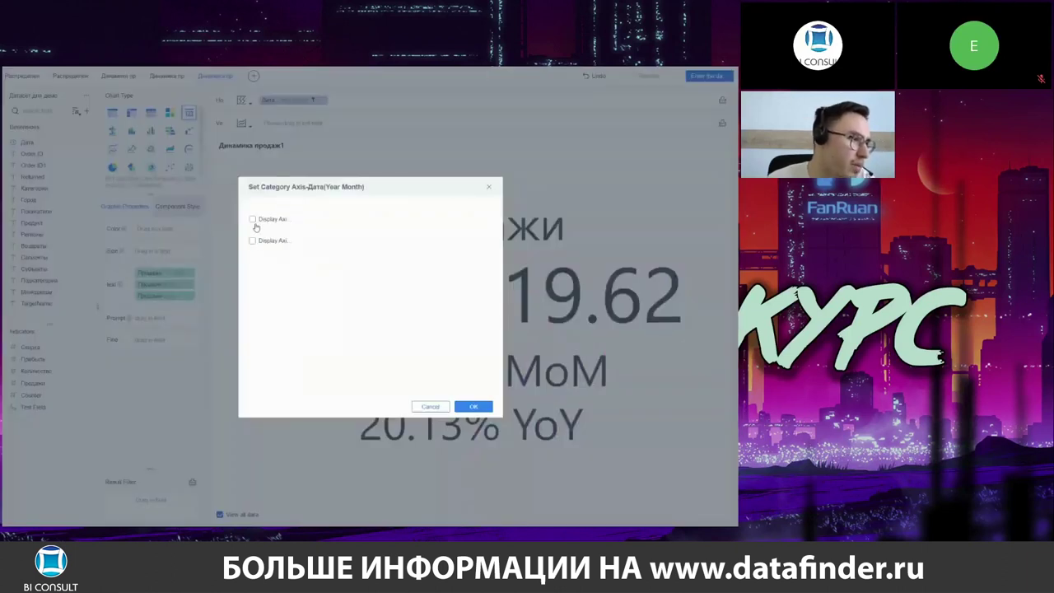
left_click(482, 407)
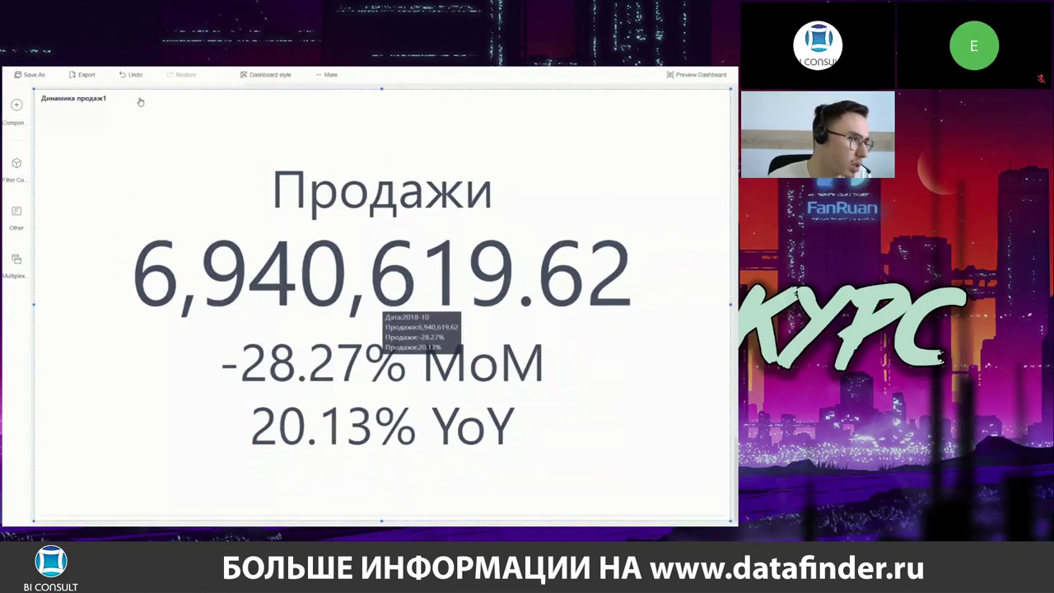
Uncheck Title Display in the KPI card's Component Style to hide the Динамика продаж1 title.
mouse_move(79, 114)
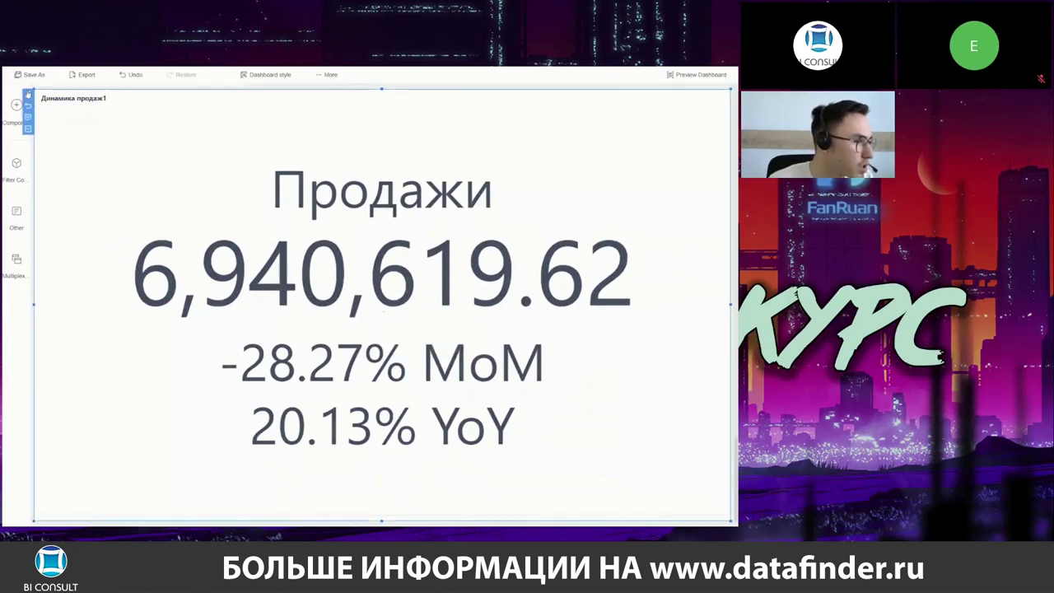
left_click(28, 95)
left_click(247, 146)
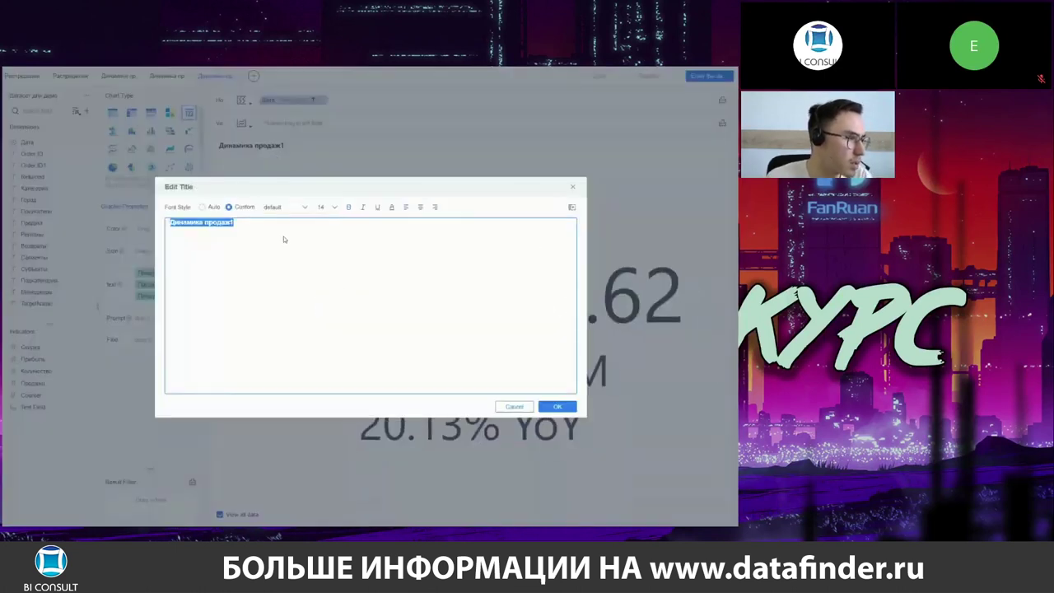
left_click(574, 187)
left_click(171, 206)
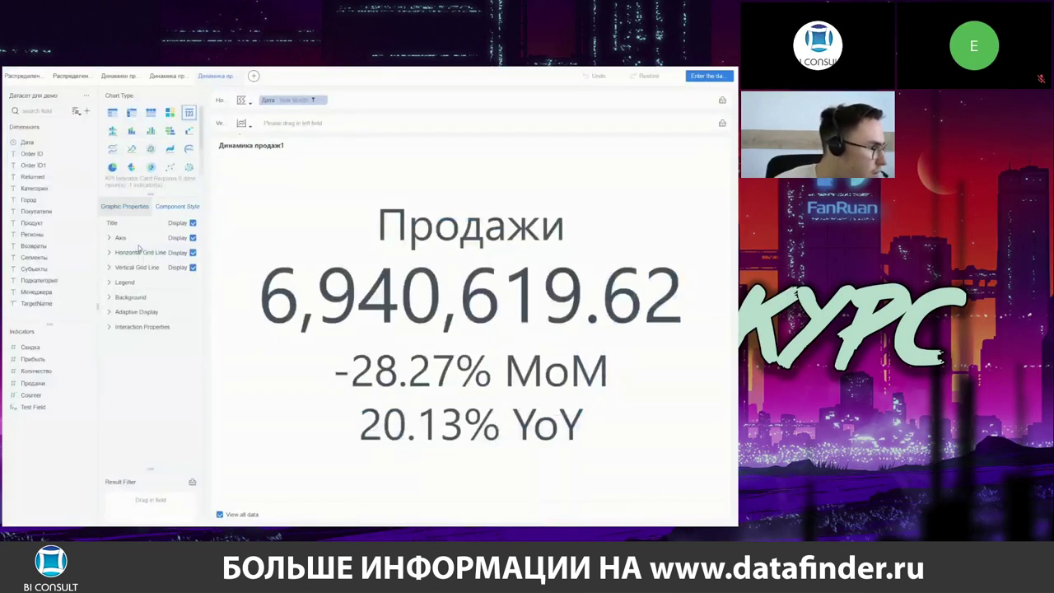
left_click(194, 224)
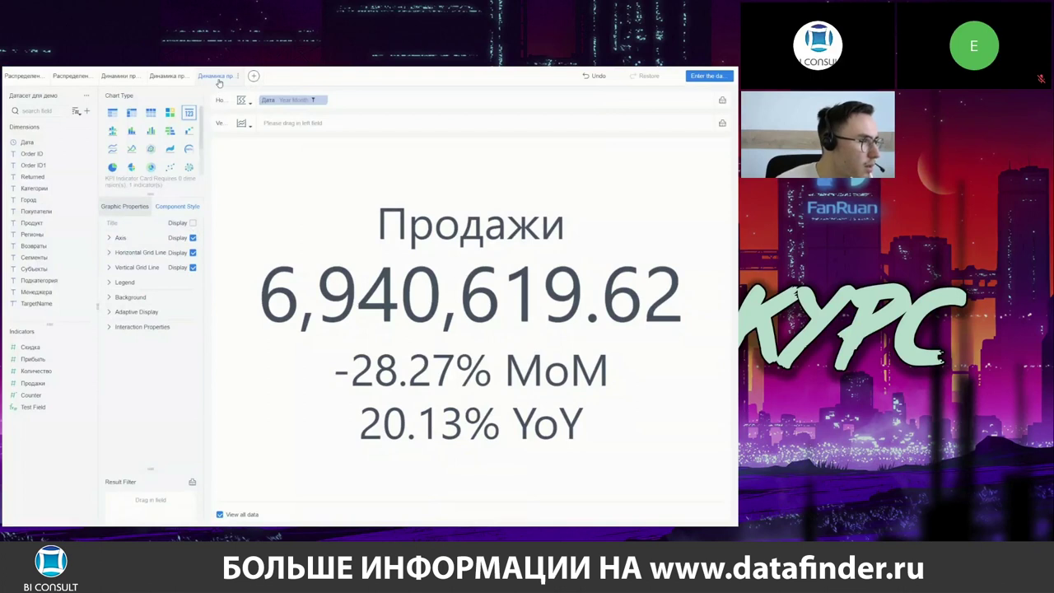
Duplicate the card sheet and add Количество twice, the second as month-on-month growth rate.
left_click(237, 76)
left_click(251, 110)
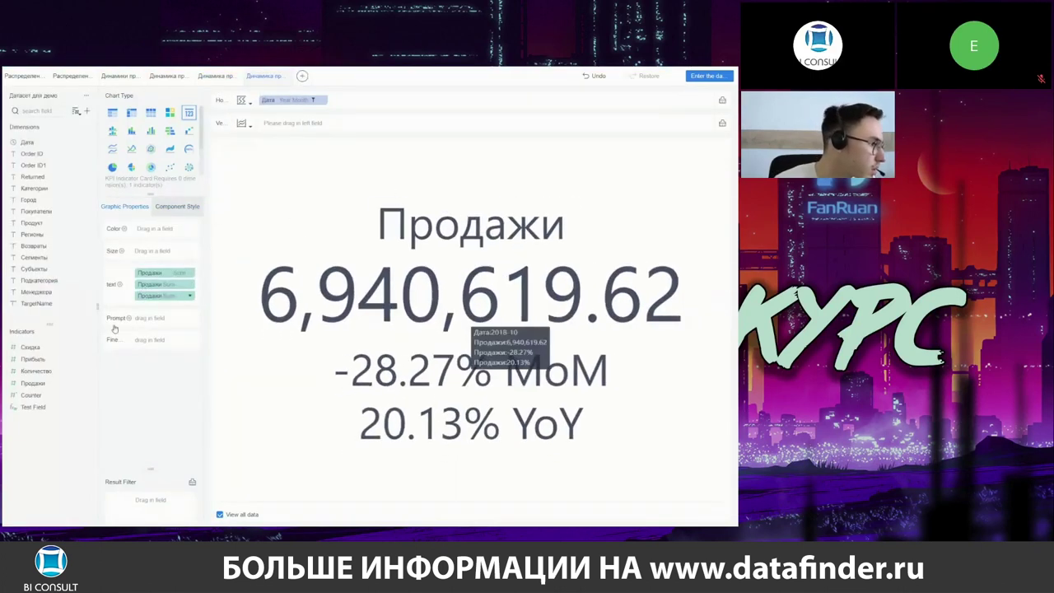
left_click_drag(31, 373, 165, 273)
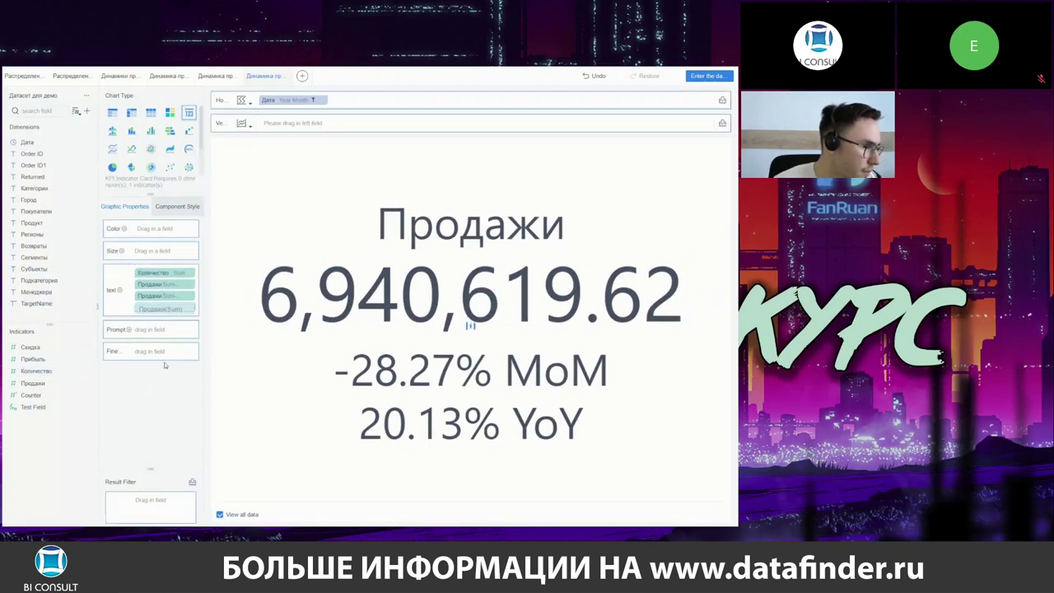
left_click_drag(71, 368, 160, 295)
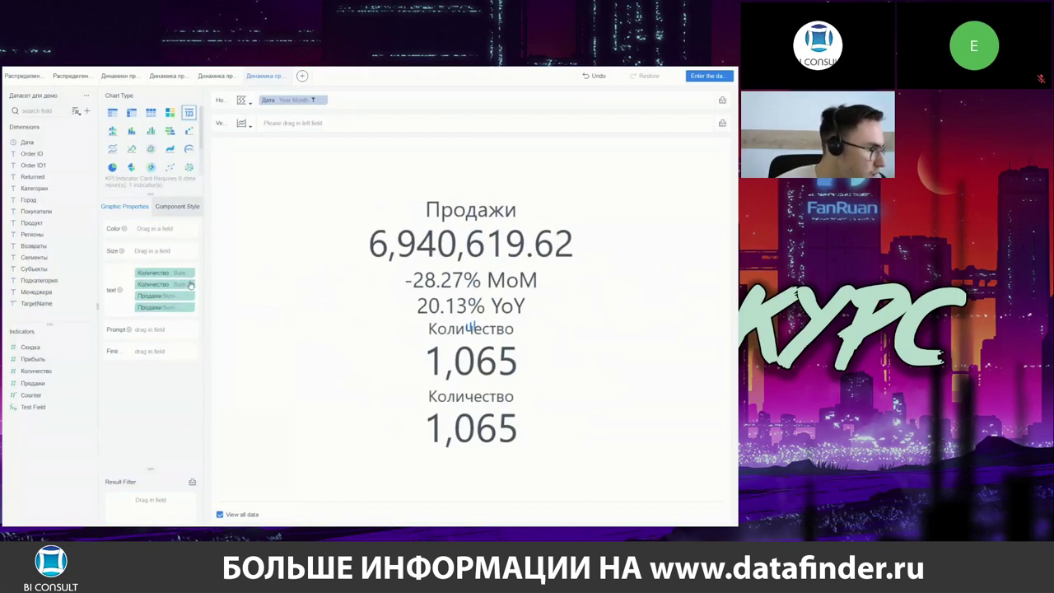
left_click(190, 284)
mouse_move(220, 312)
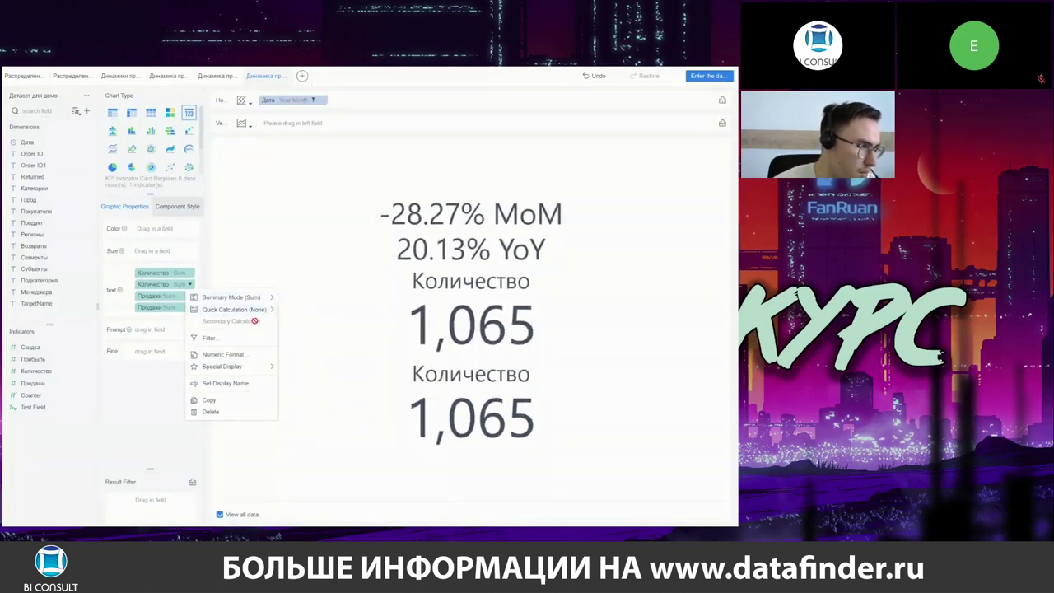
mouse_move(371, 324)
left_click(449, 385)
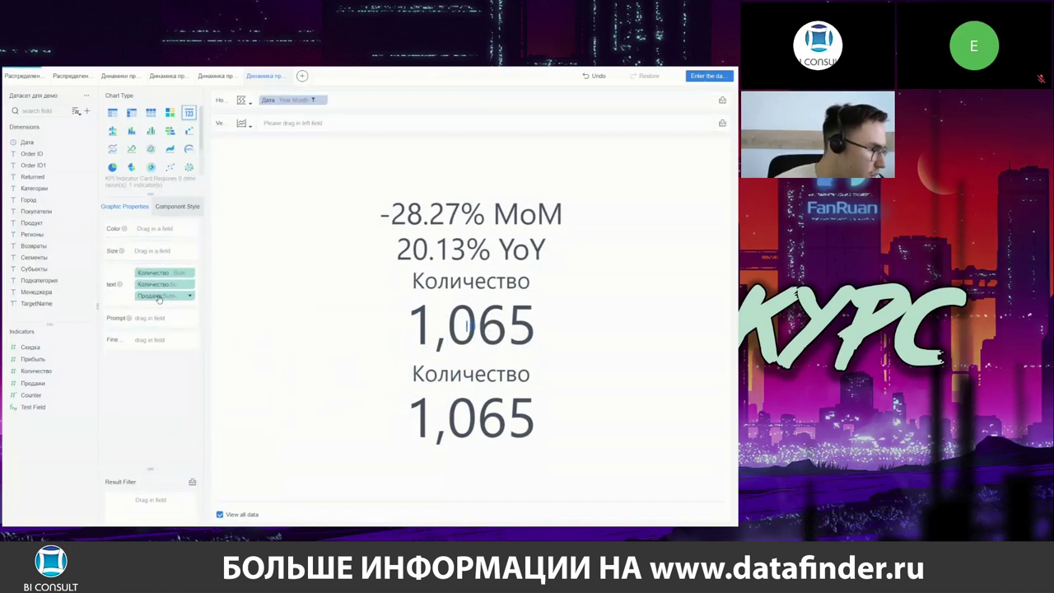
Remove the Продажи values and set the third Количество to year-on-year growth rate.
mouse_move(171, 297)
left_mouse_down()
mouse_move(34, 370)
mouse_move(196, 295)
left_mouse_up()
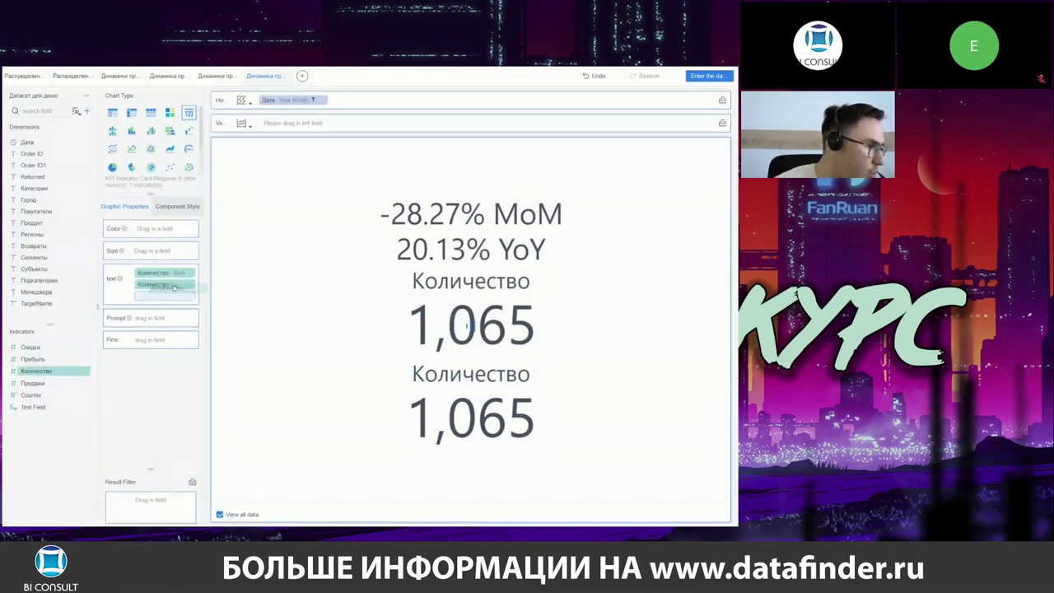
left_click(190, 295)
mouse_move(235, 321)
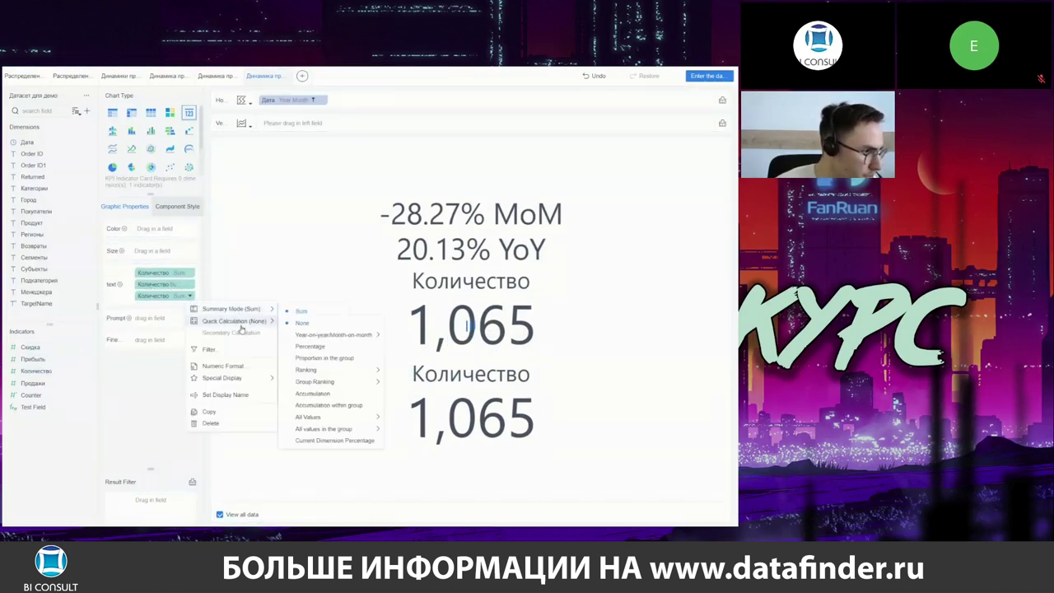
mouse_move(332, 335)
mouse_move(424, 350)
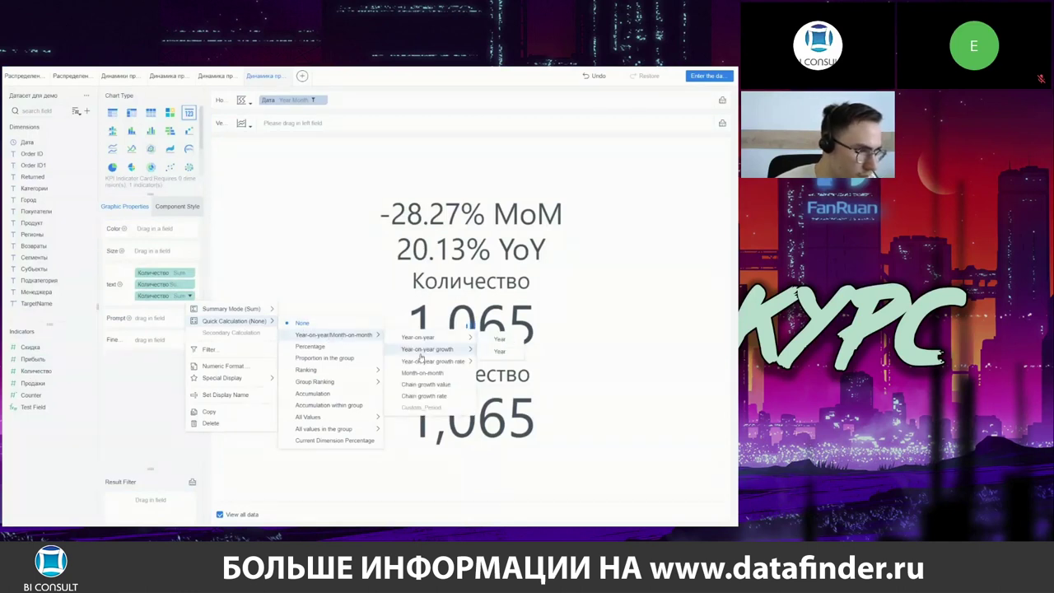
left_click(494, 363)
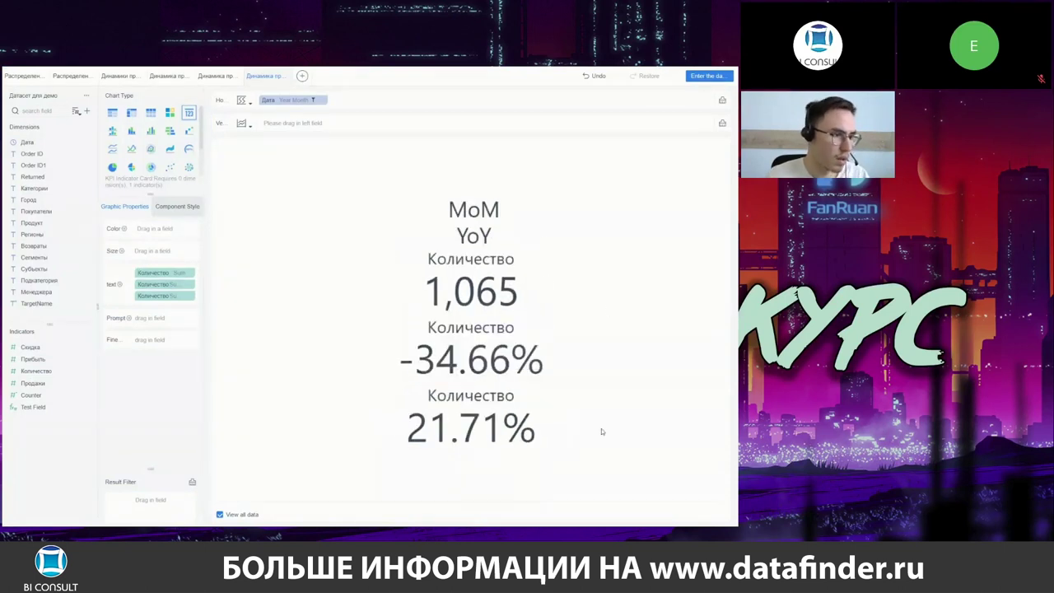
Delete the plain Количество label lines and resize the two growth value lines.
mouse_move(141, 268)
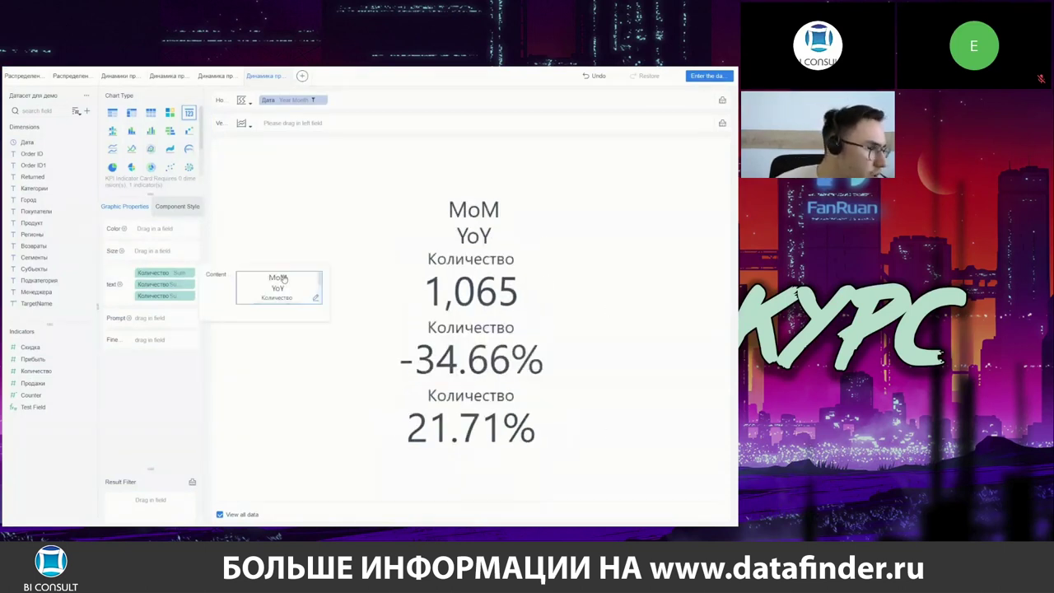
left_click(313, 299)
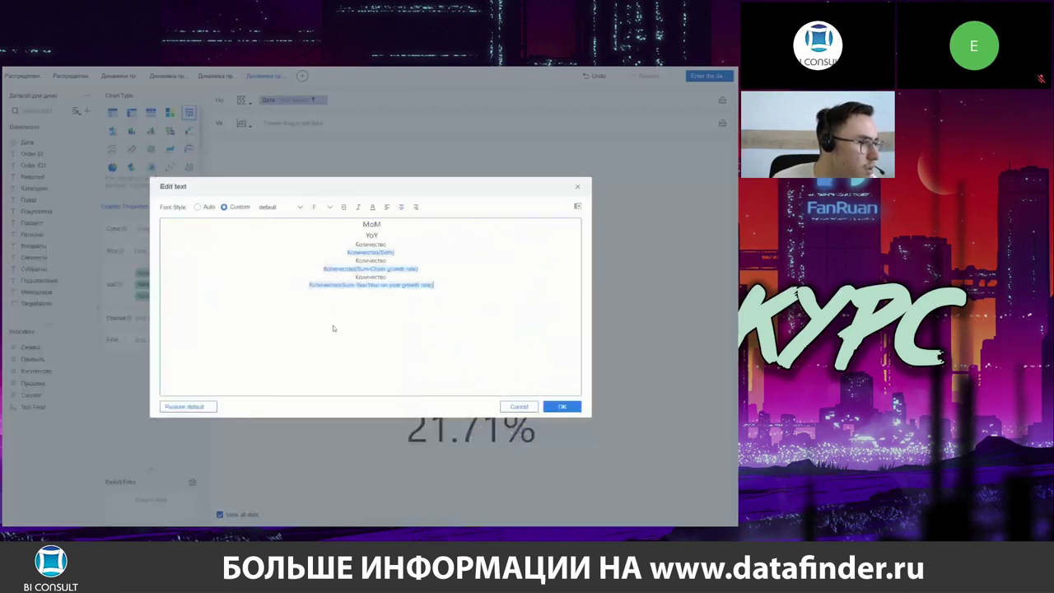
left_click(371, 252)
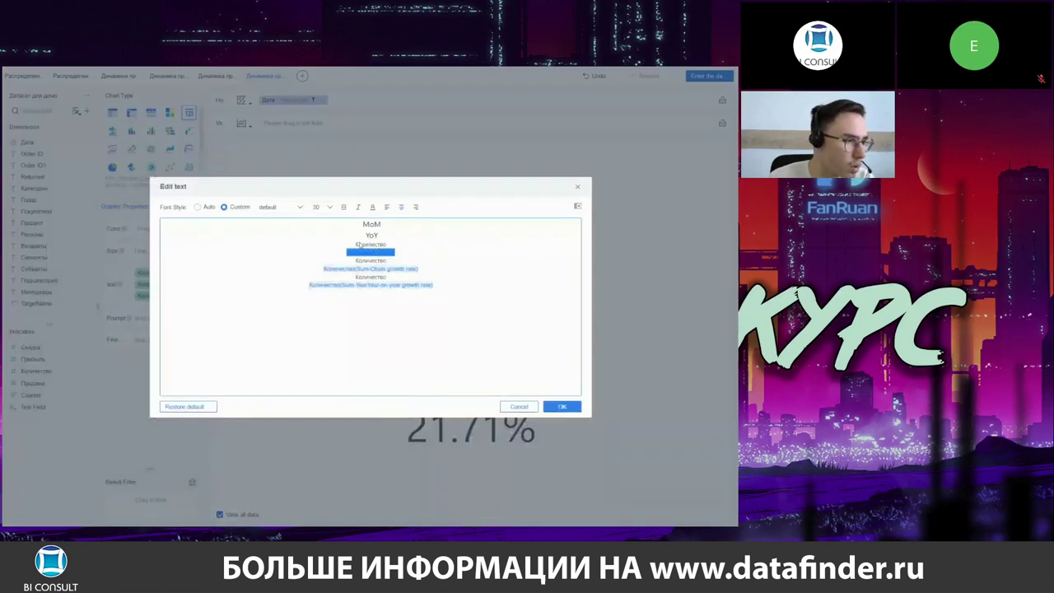
left_click(359, 245)
key("Delete")
key("Delete")
key("Delete")
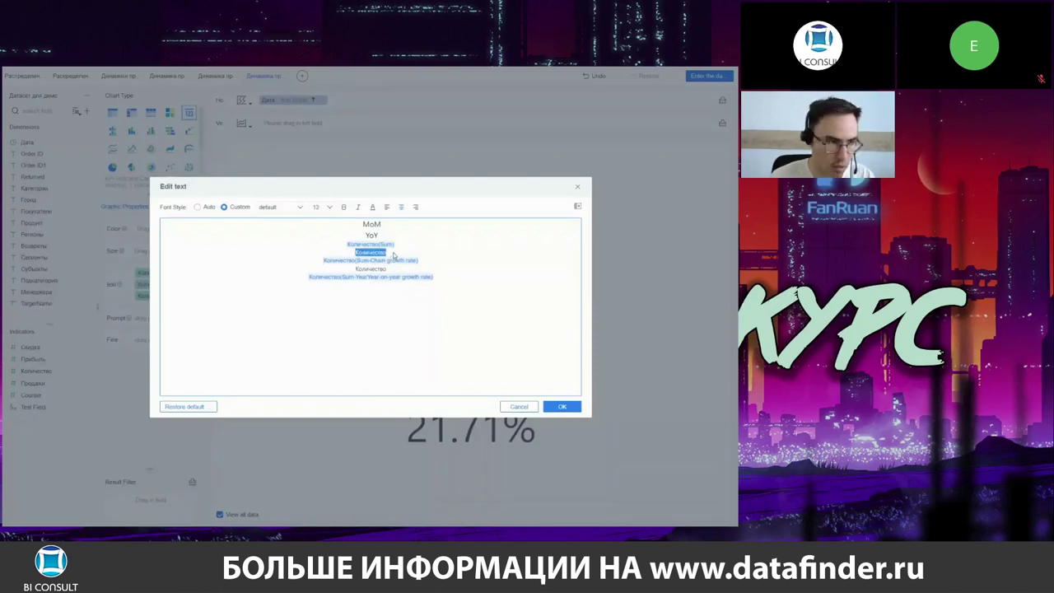
key("Delete")
key("Delete")
key("Delete")
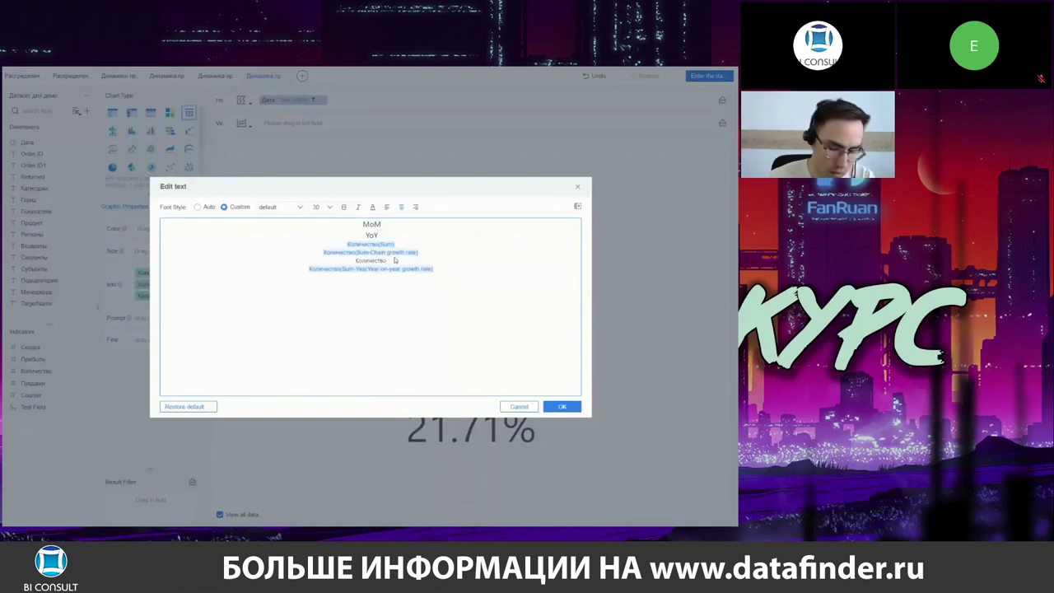
double_click(383, 260)
key("Delete")
key("Delete")
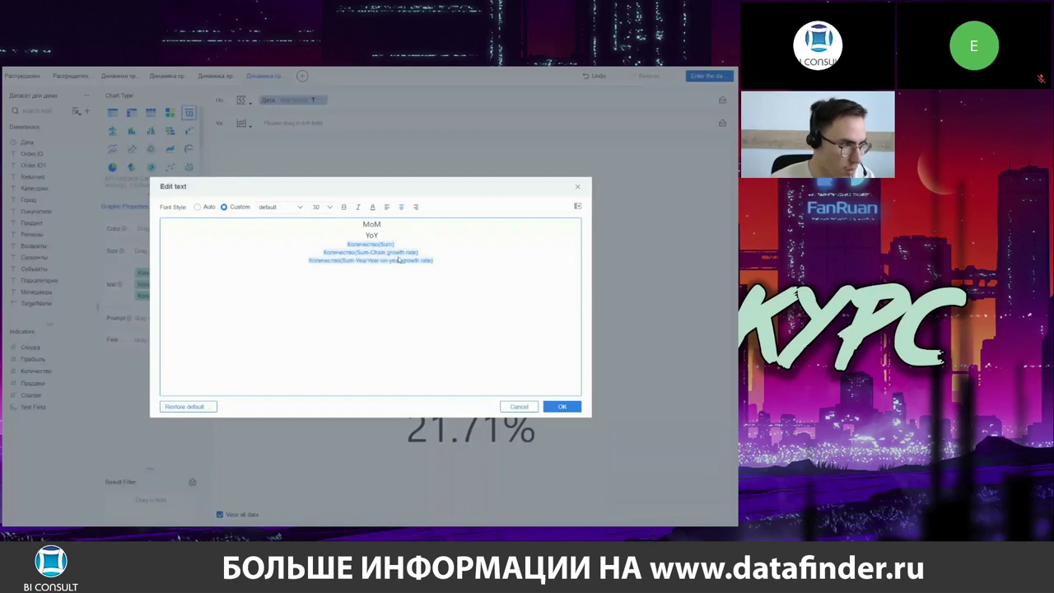
left_click_drag(449, 265, 253, 252)
left_click(323, 207)
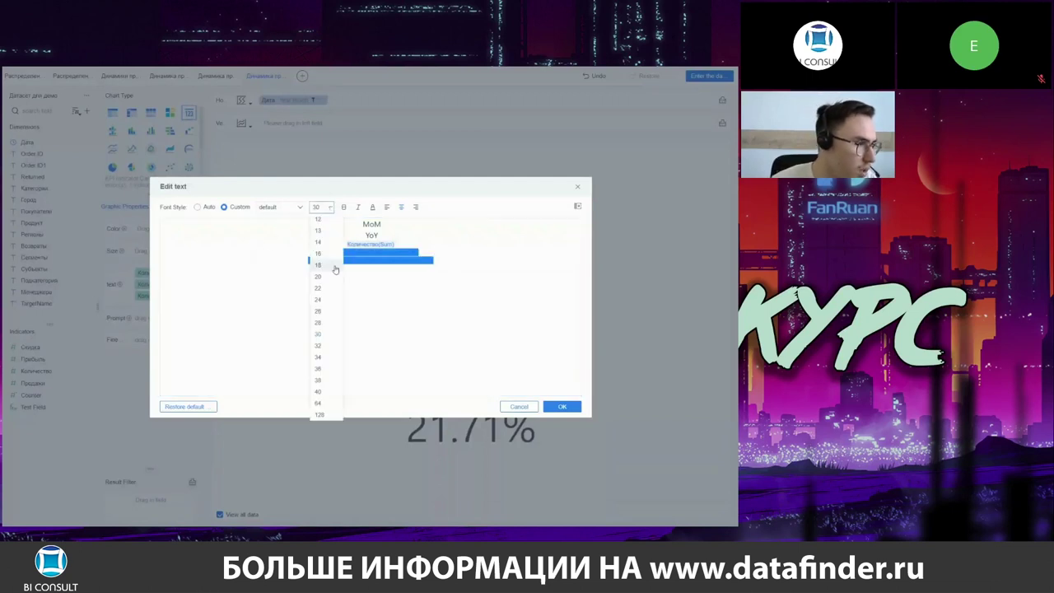
left_click(327, 256)
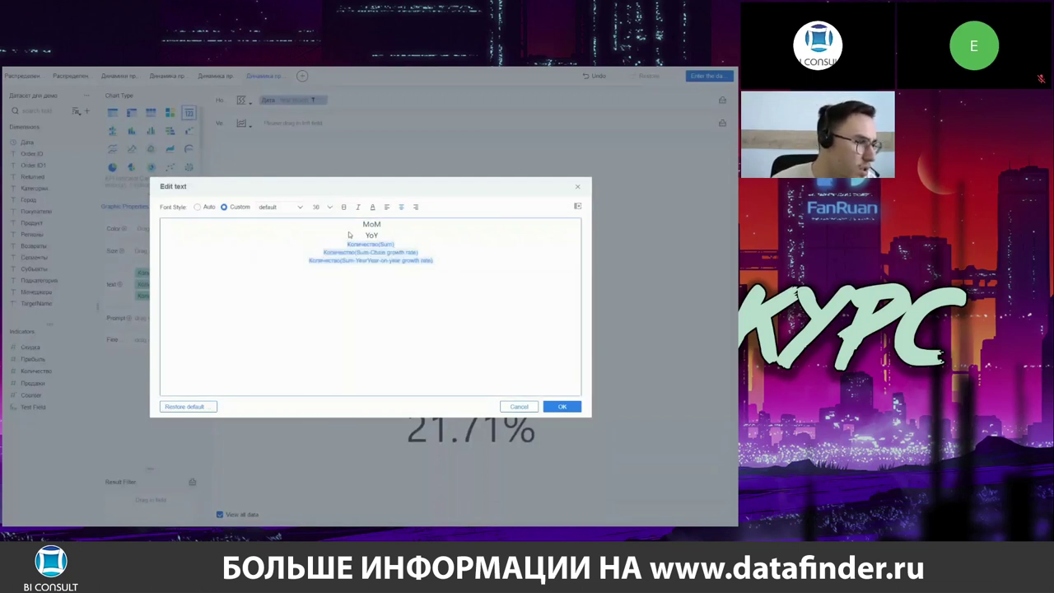
Set the Количество(Sum) value line to font size 28.
key("ctrl+a")
left_click(409, 245)
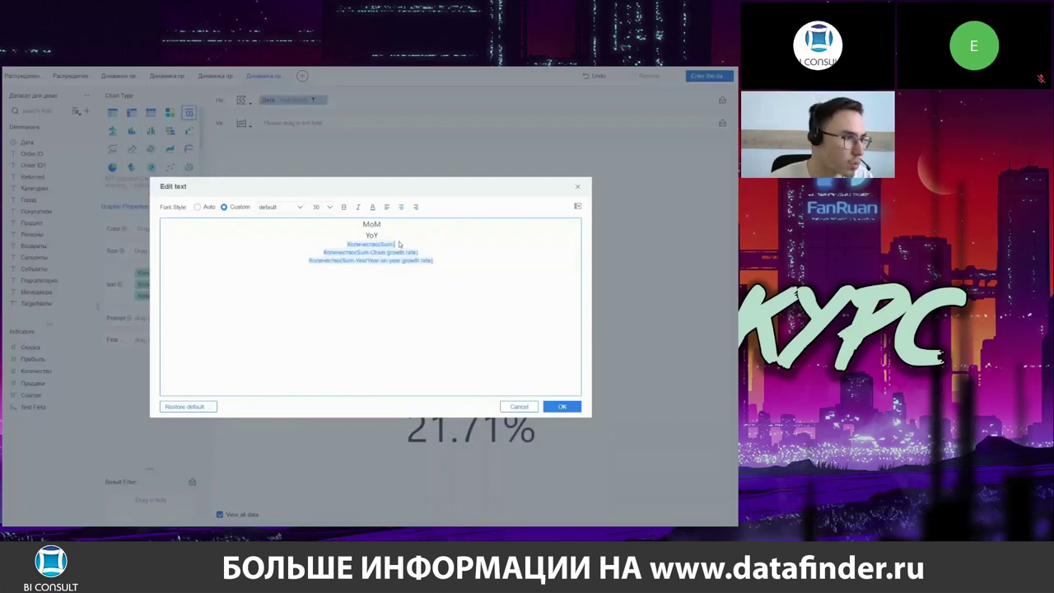
left_click_drag(397, 245, 340, 245)
left_click(321, 207)
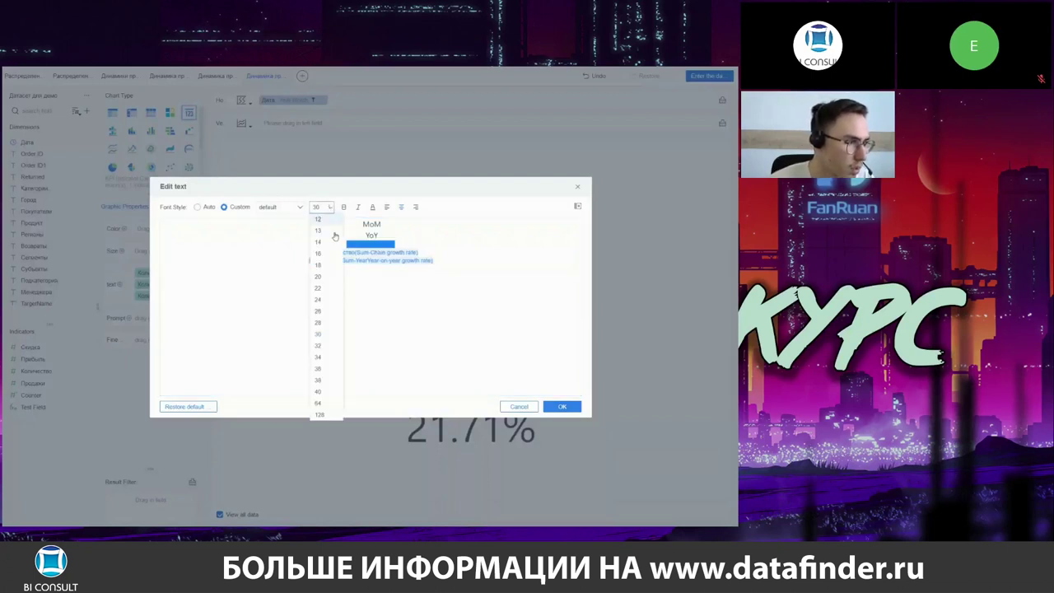
left_click(319, 326)
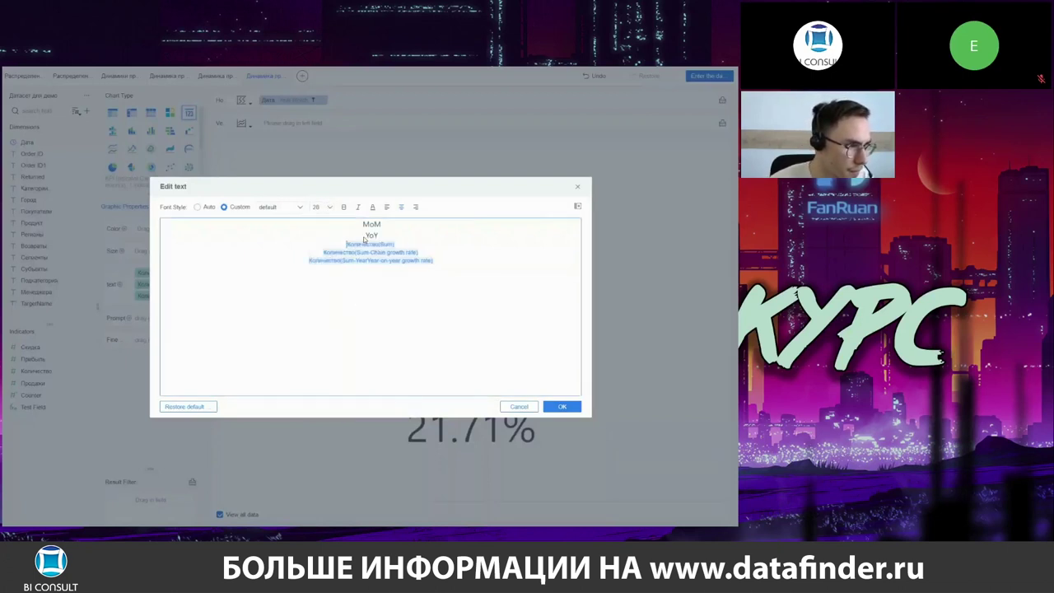
Remove the separate label lines, appending YoY and MoM to the growth values.
key("shift+Down")
key("BackSpace")
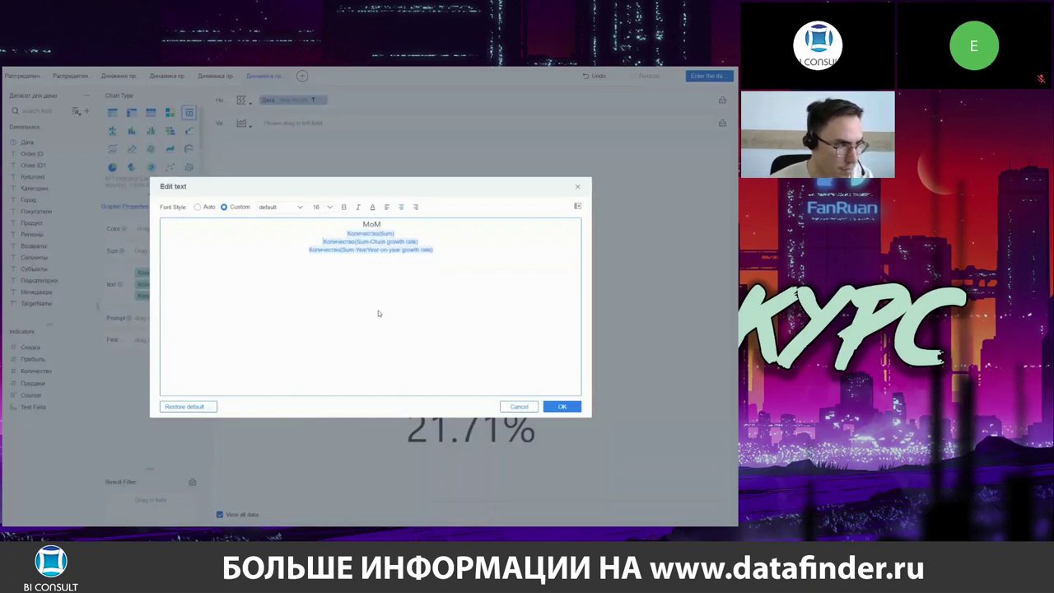
key("End")
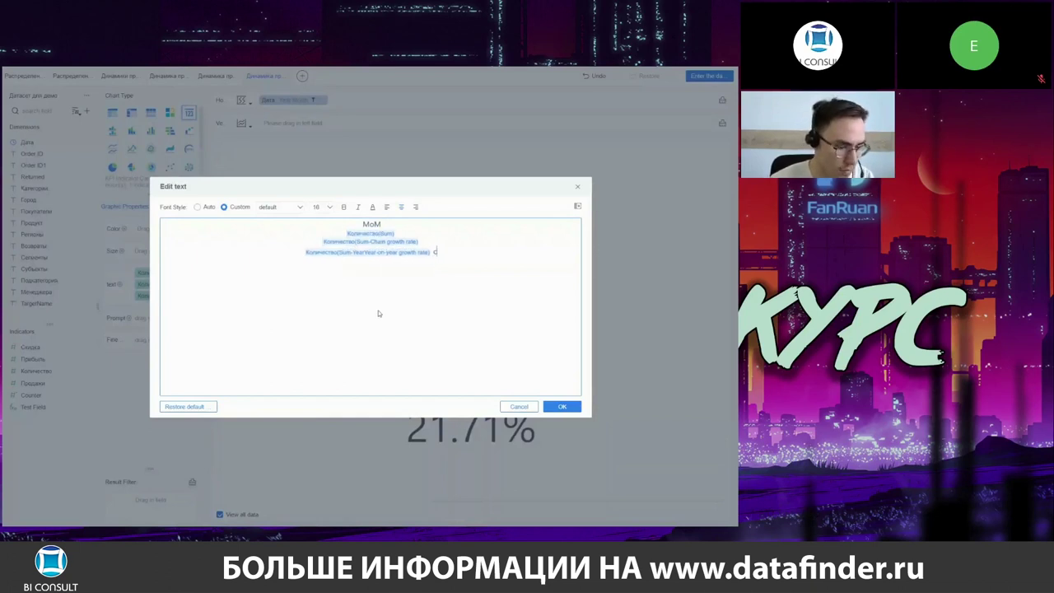
type("YoY")
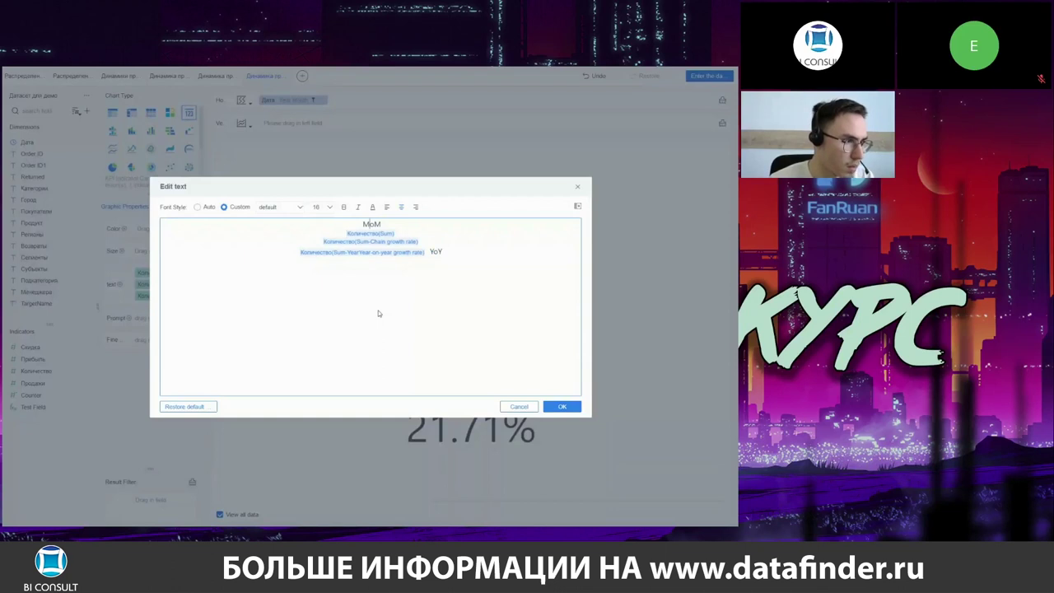
key("ctrl+Home")
key("shift+Down")
key("BackSpace")
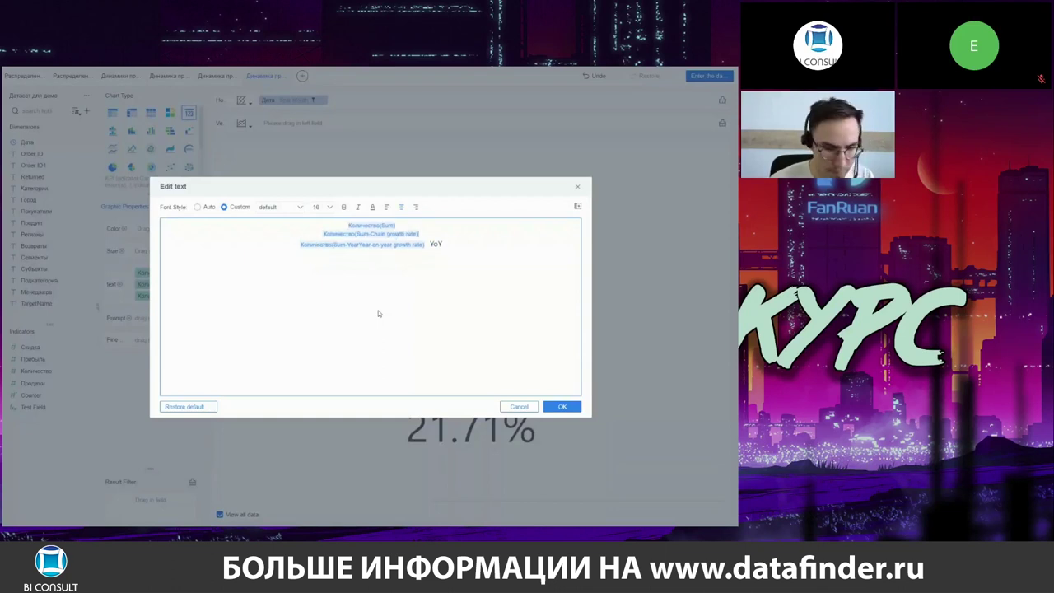
key("ctrl+z")
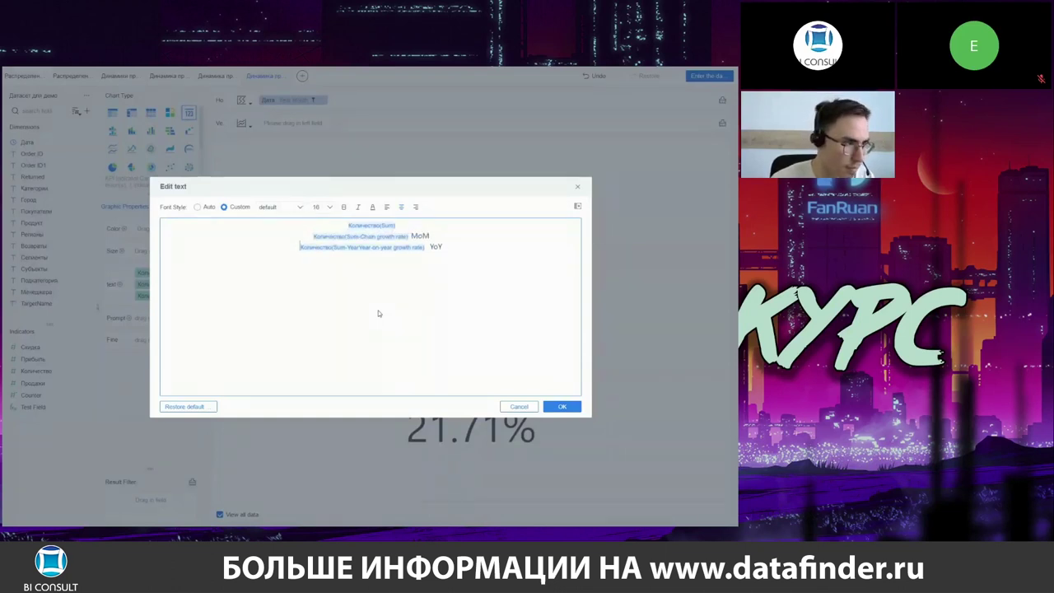
Add a large 'Количество' heading line at the top of the card text.
key("Return")
type("Rjkbxtcnd")
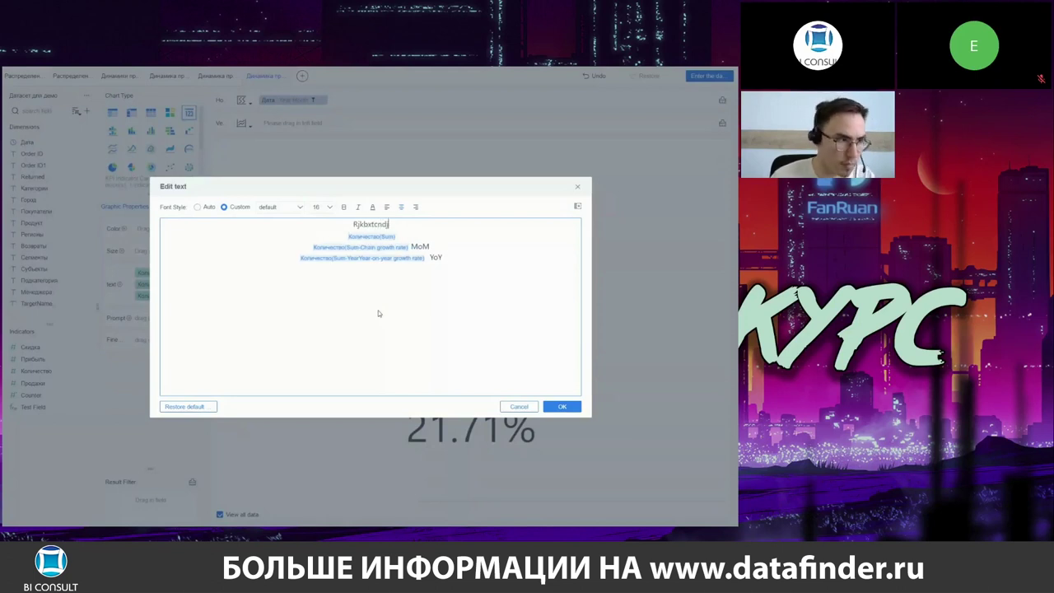
key("BackSpace")
key("BackSpace")
key("BackSpace")
type("Ко")
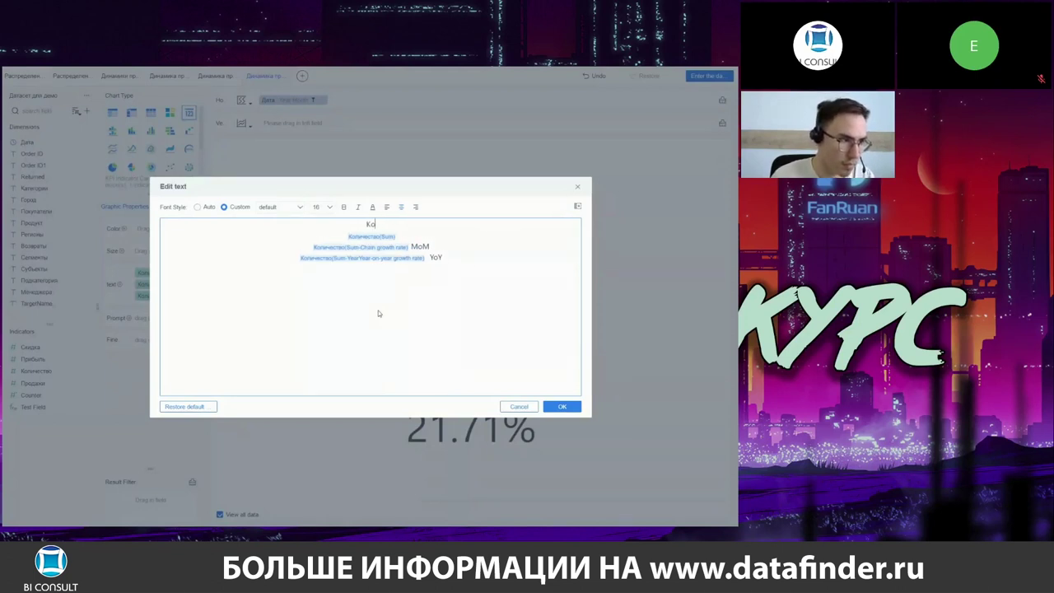
type("личество")
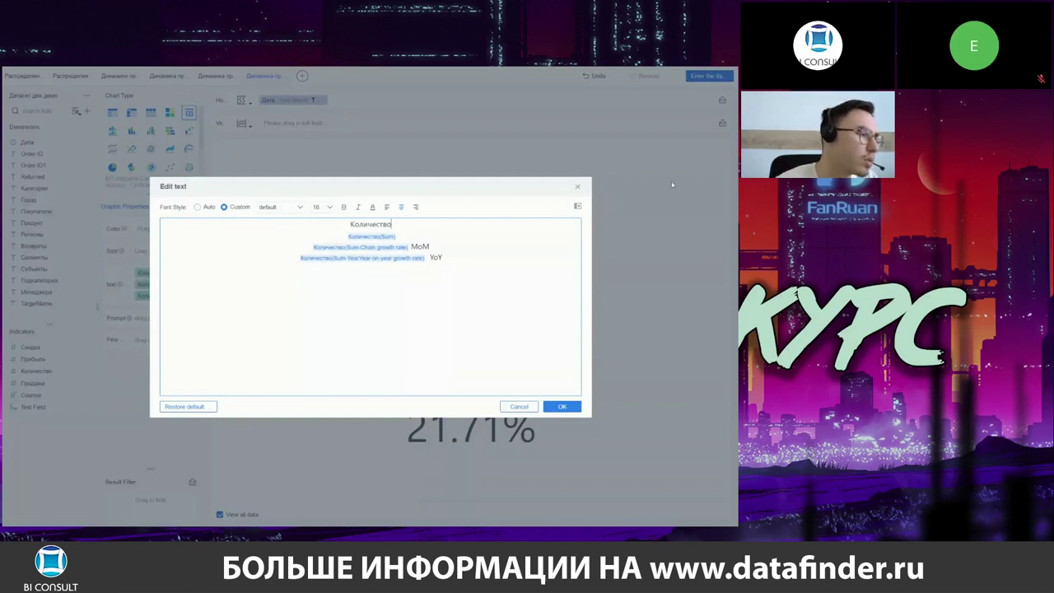
key("shift+Home")
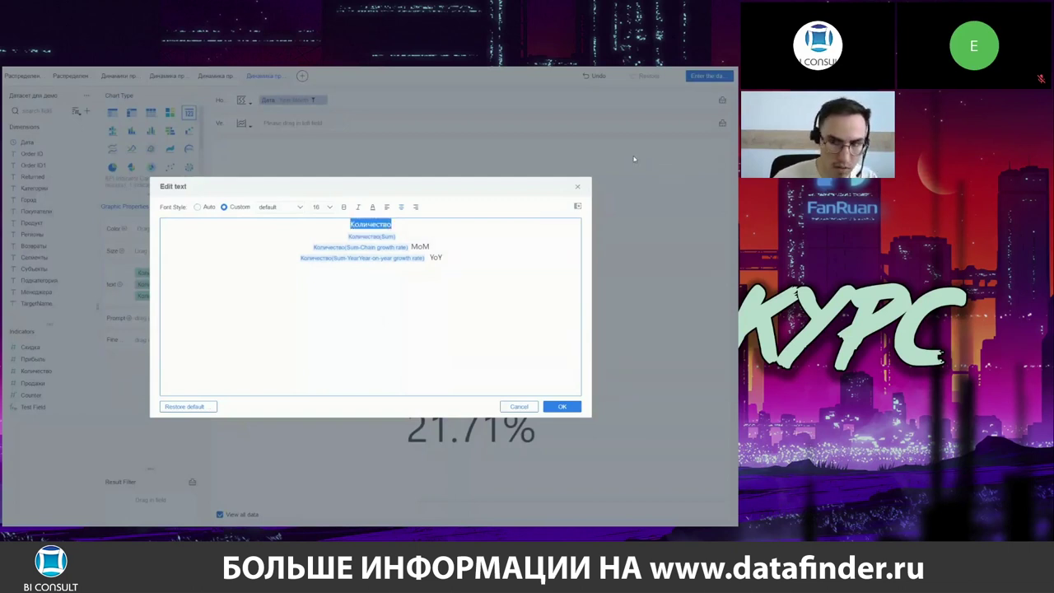
left_click(323, 207)
left_click(329, 263)
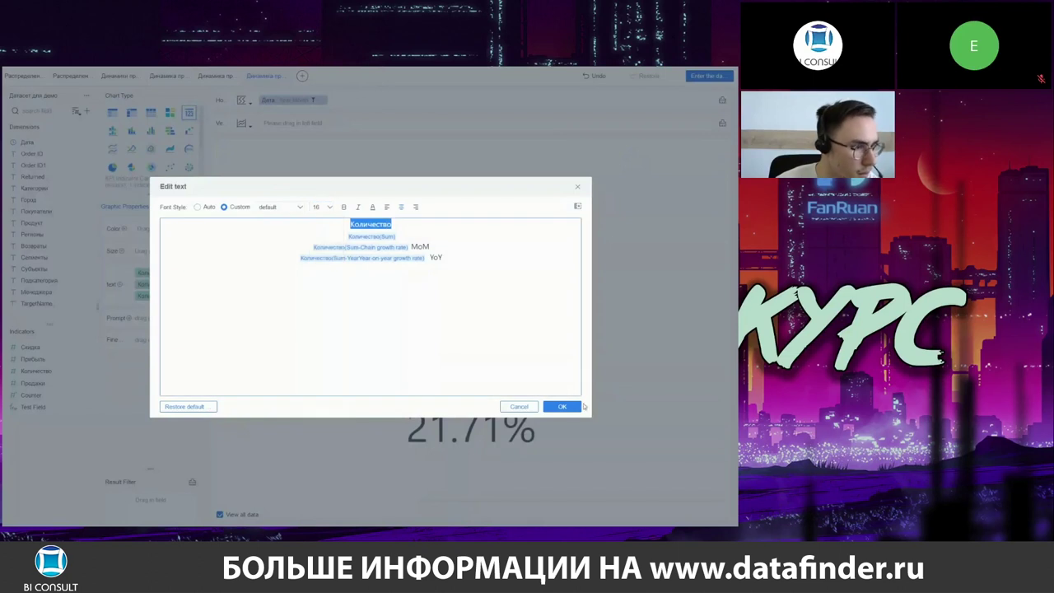
left_click(562, 406)
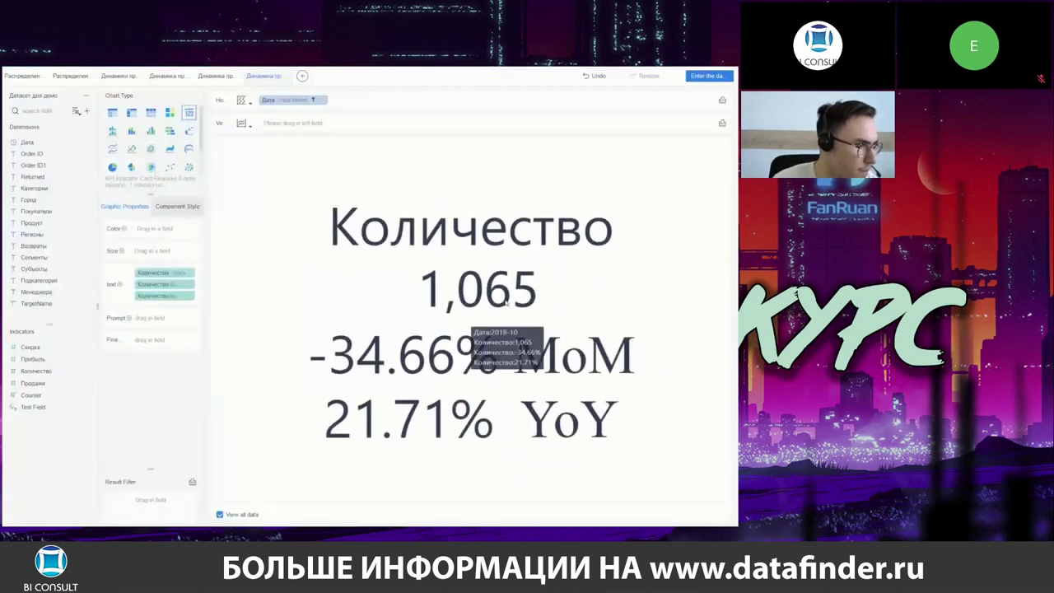
Set the Количество card's text font to FangSong.
left_click(216, 76)
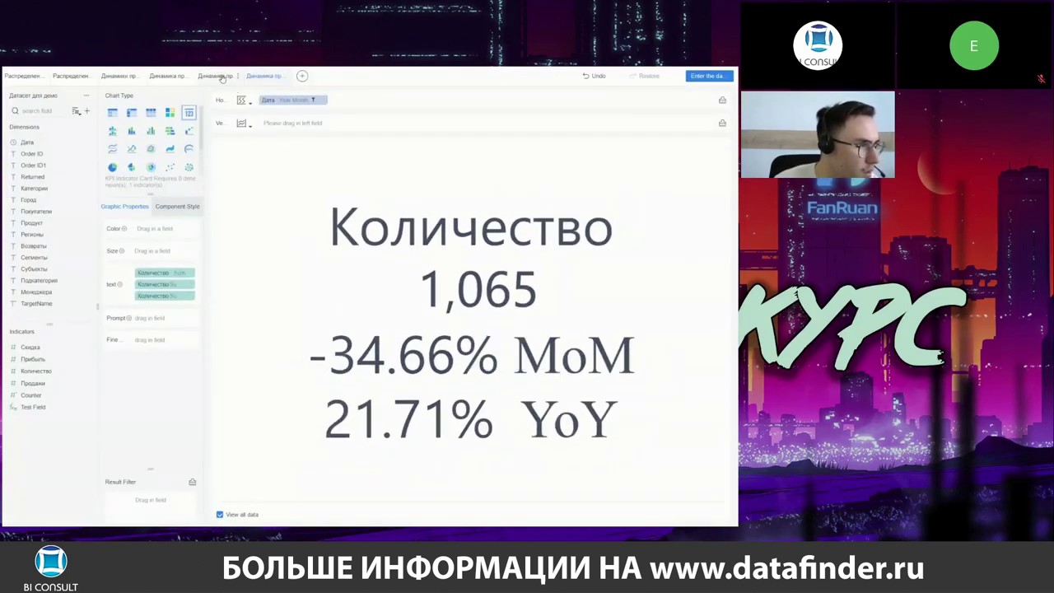
left_click(263, 76)
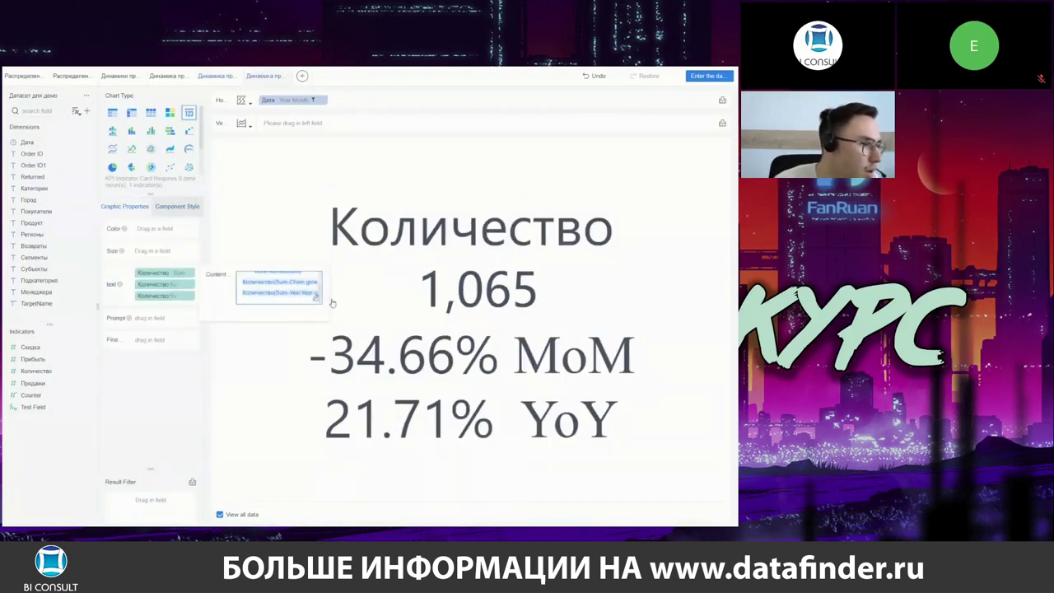
left_click(321, 301)
left_click(290, 210)
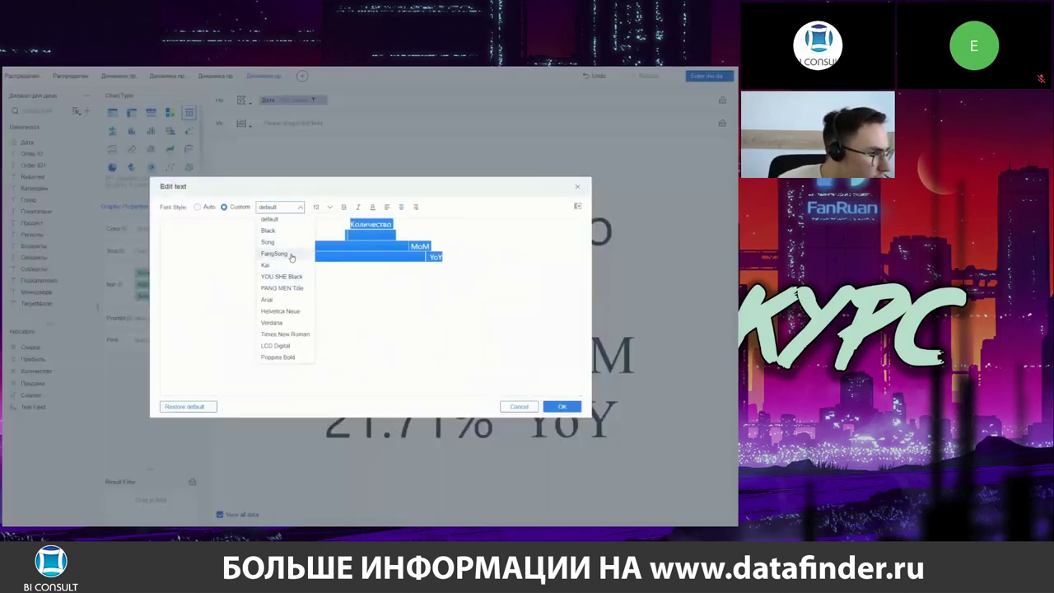
left_click(269, 260)
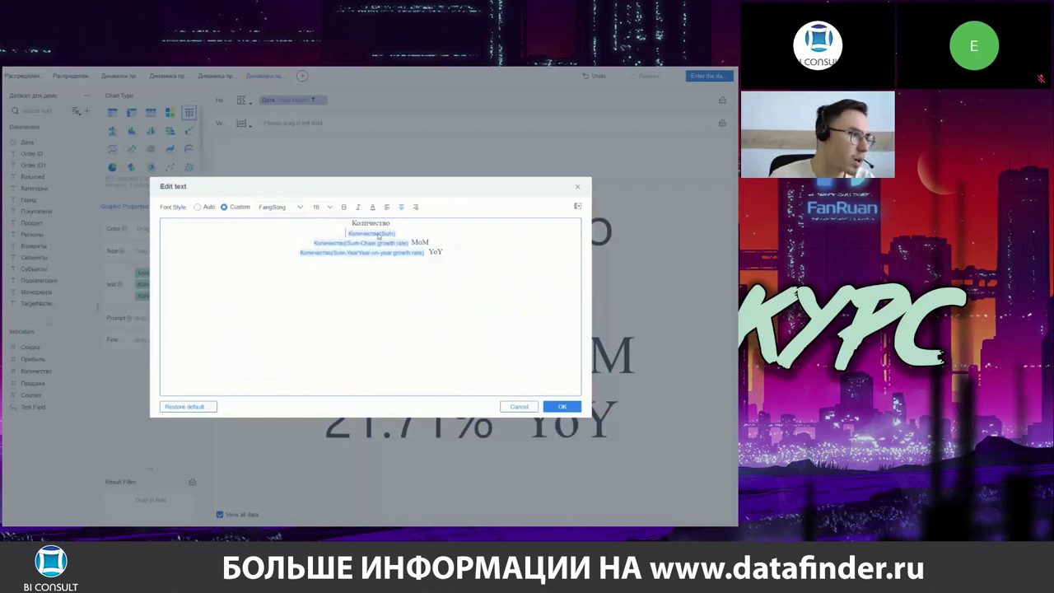
Enlarge the 1,065 Количество(Sum) value and apply the text changes.
left_click(362, 233)
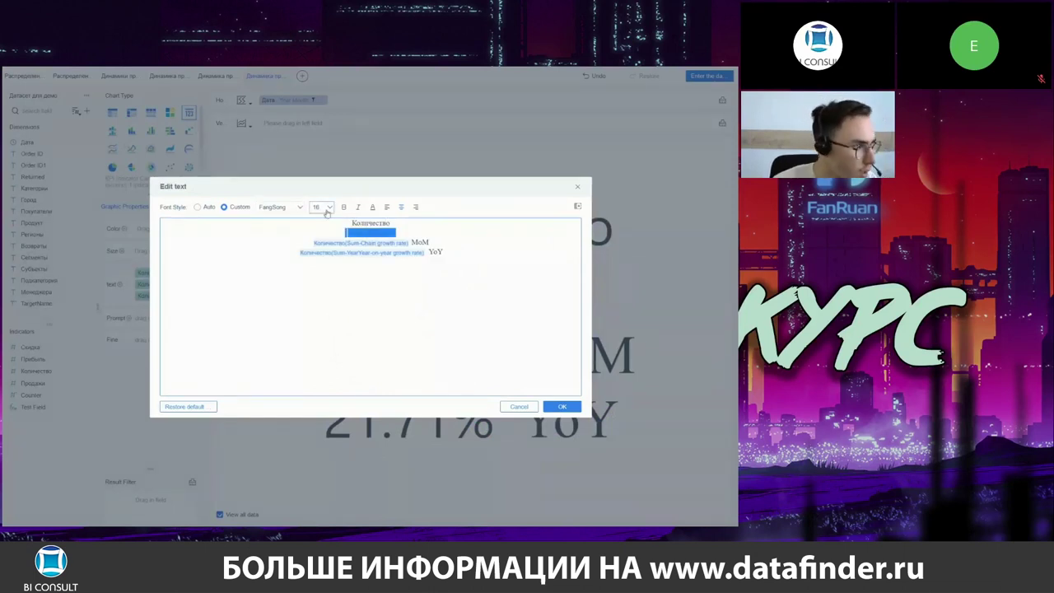
left_click(327, 209)
left_click(326, 326)
left_click(558, 409)
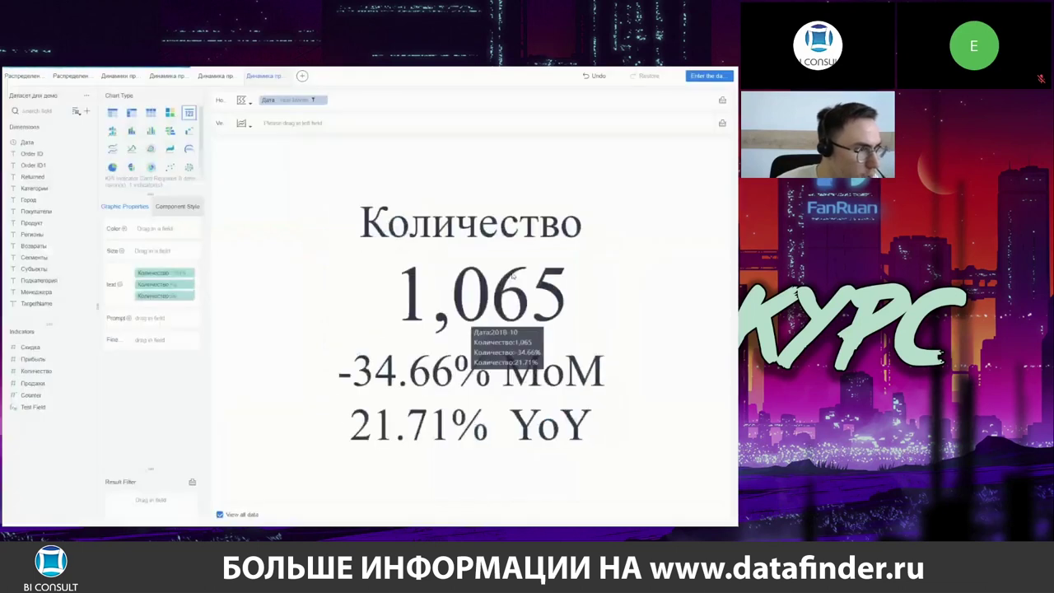
Duplicate the Продажи KPI card (6,940,619.62, -28.27% MoM, 20.13% YoY) as a new component.
left_click(219, 76)
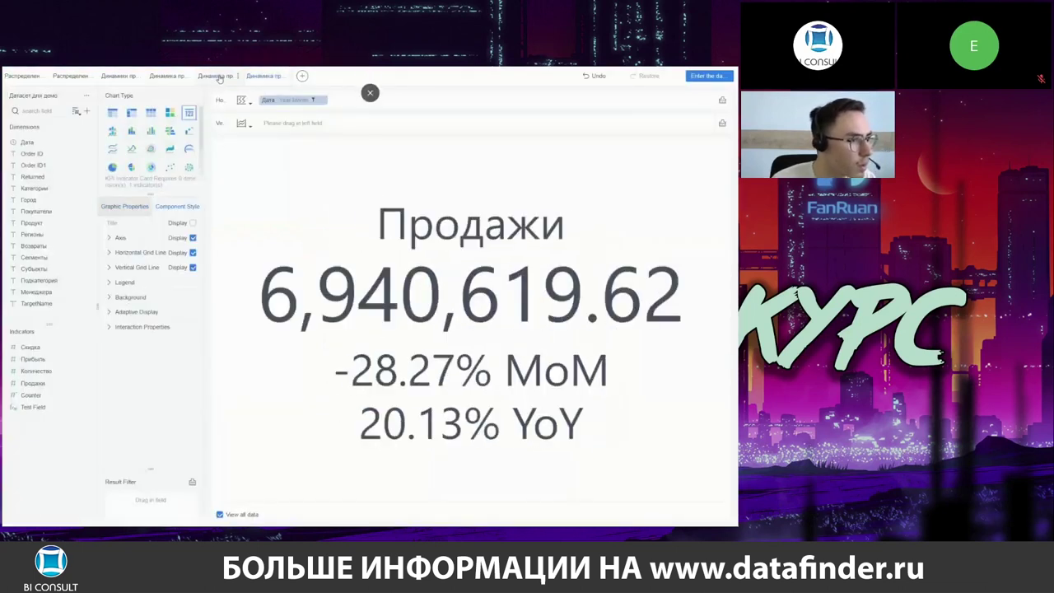
left_click(262, 77)
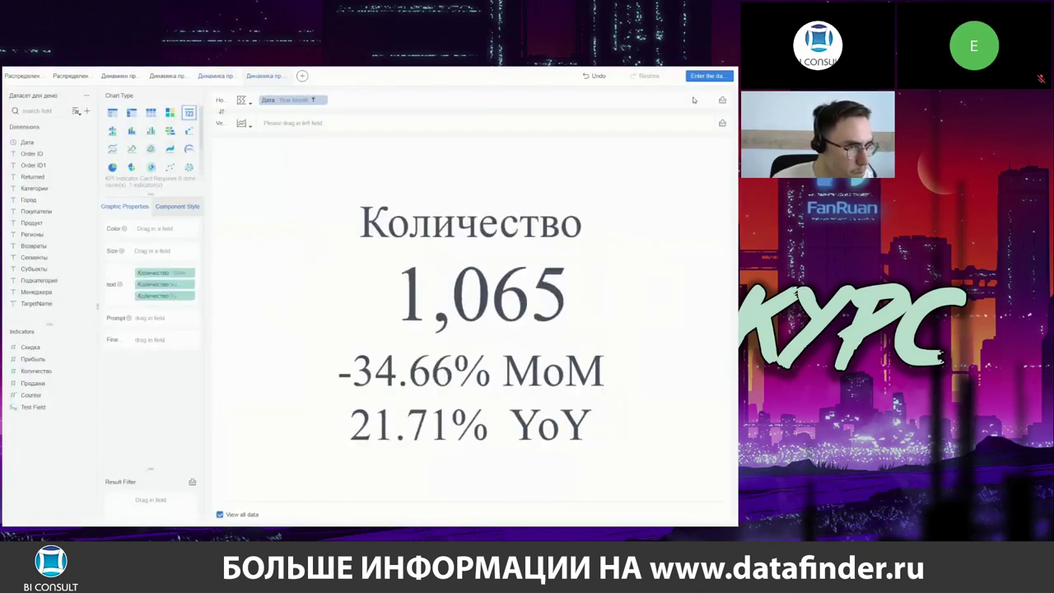
left_click(221, 76)
left_click(237, 76)
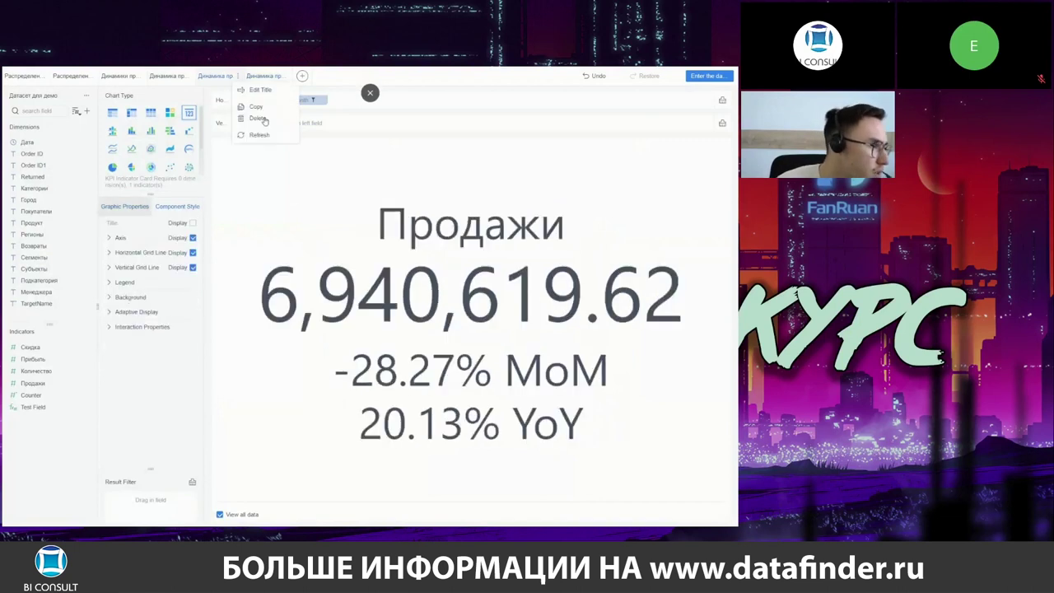
left_click(256, 107)
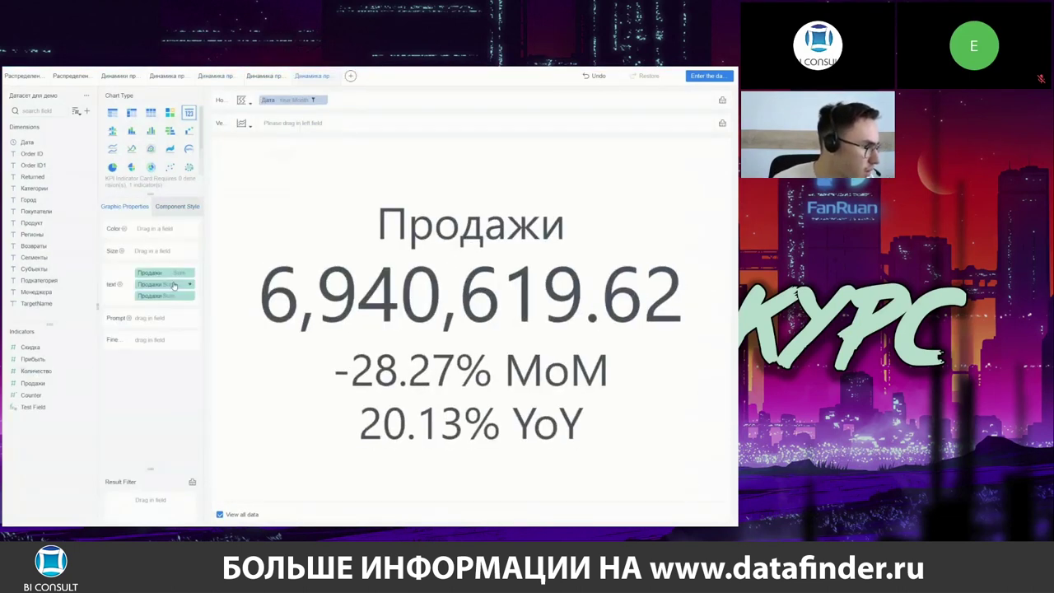
Replace the copied card's Продажи values with three Прибыль fields, each showing 1,482,439.97.
left_click_drag(33, 359, 169, 281)
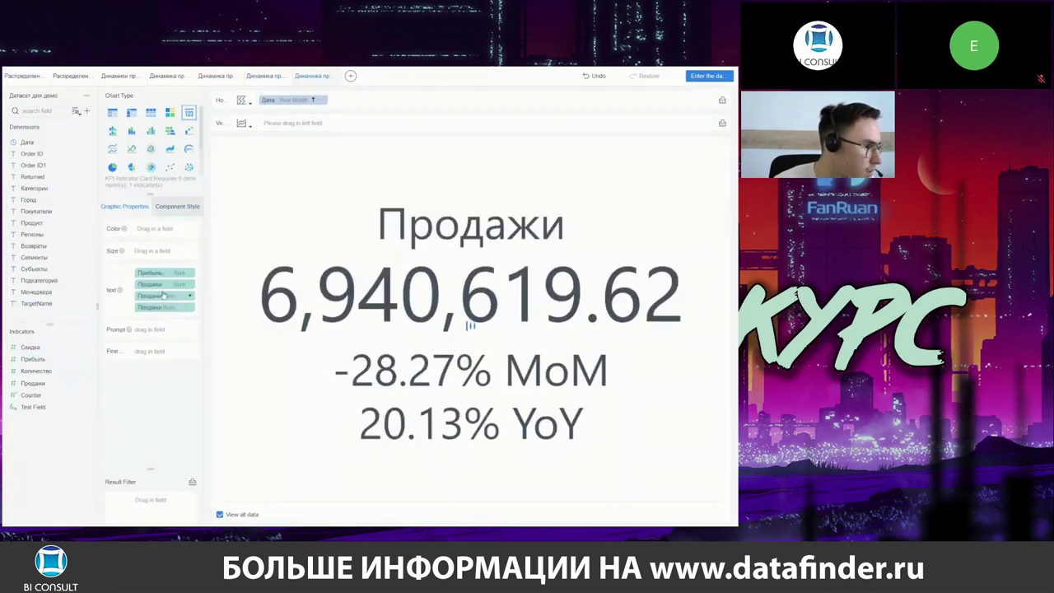
left_click_drag(164, 295, 264, 361)
left_click_drag(33, 359, 182, 302)
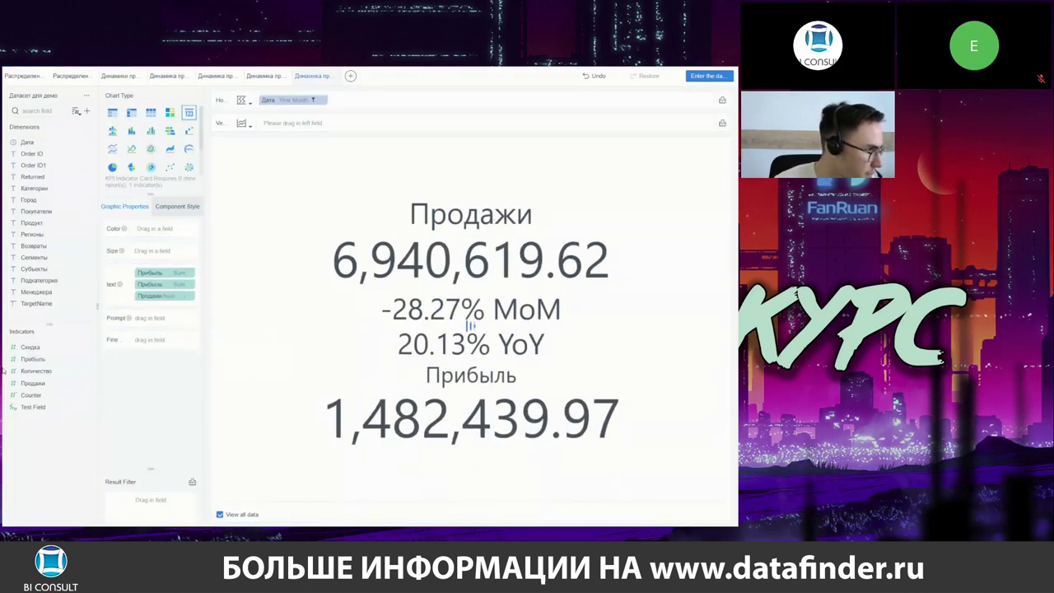
mouse_move(33, 359)
left_mouse_down()
mouse_move(165, 303)
mouse_move(283, 435)
left_mouse_up()
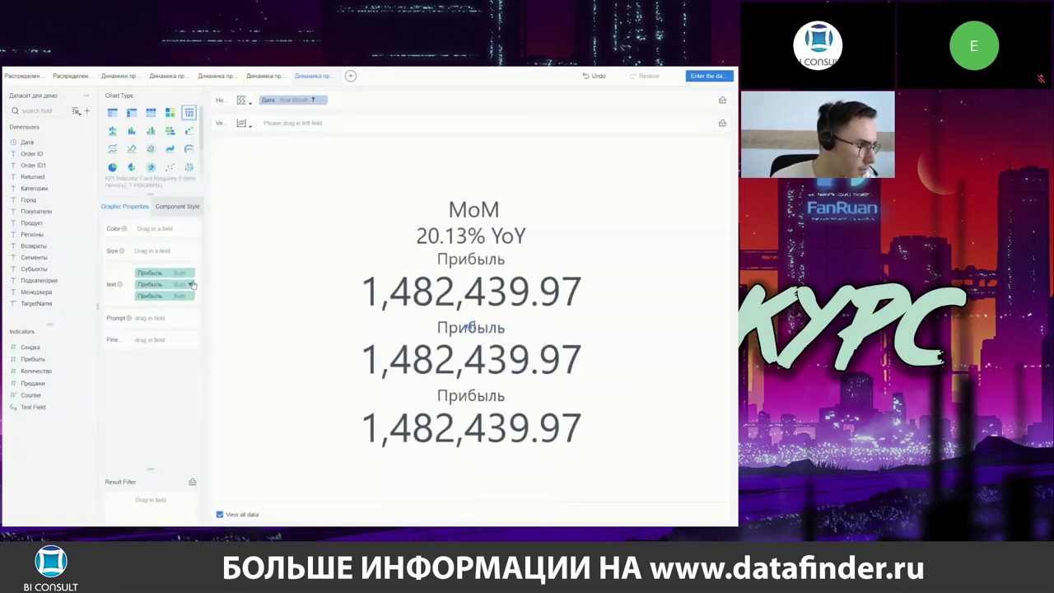
left_click(190, 284)
Show the second Прибыль value as its year-on-year growth rate (155.49%).
mouse_move(235, 309)
mouse_move(333, 322)
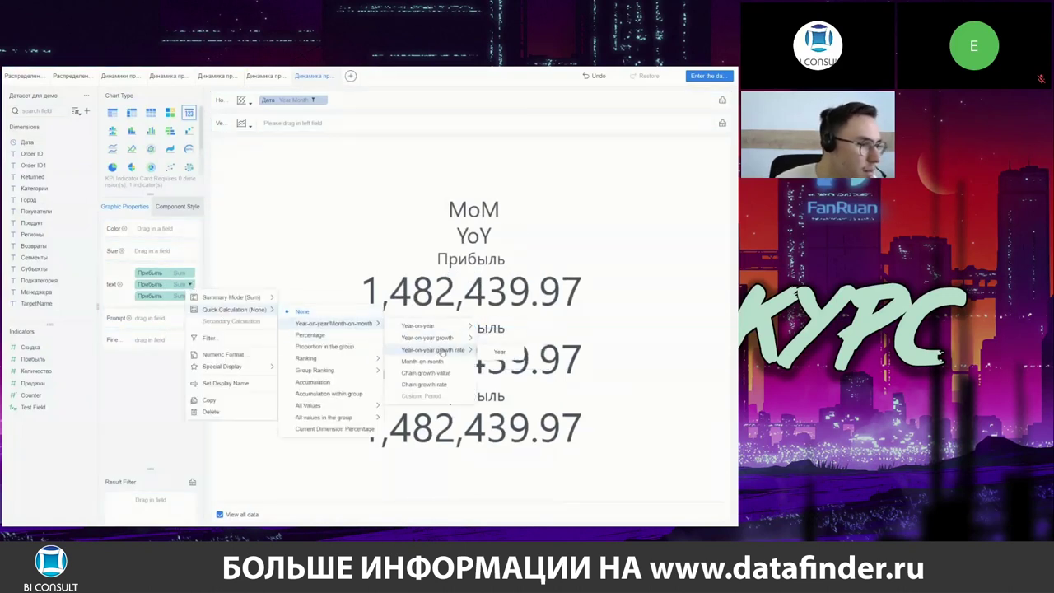
mouse_move(433, 350)
left_click(497, 352)
Show the third Прибыль value as its month-on-month growth rate (29.14%) and open the card text editor.
left_click(190, 296)
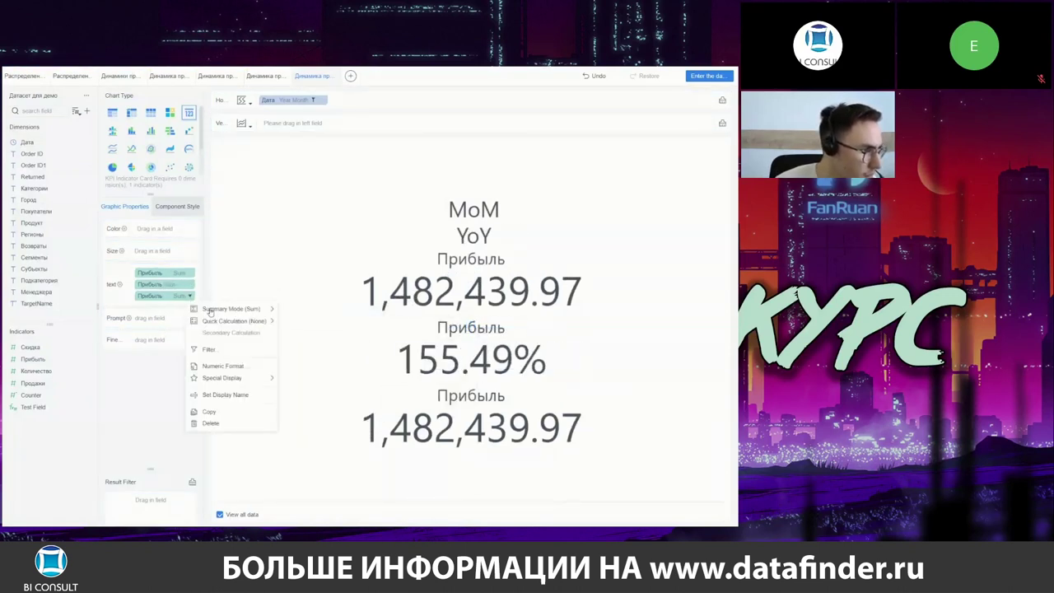
mouse_move(239, 320)
mouse_move(310, 341)
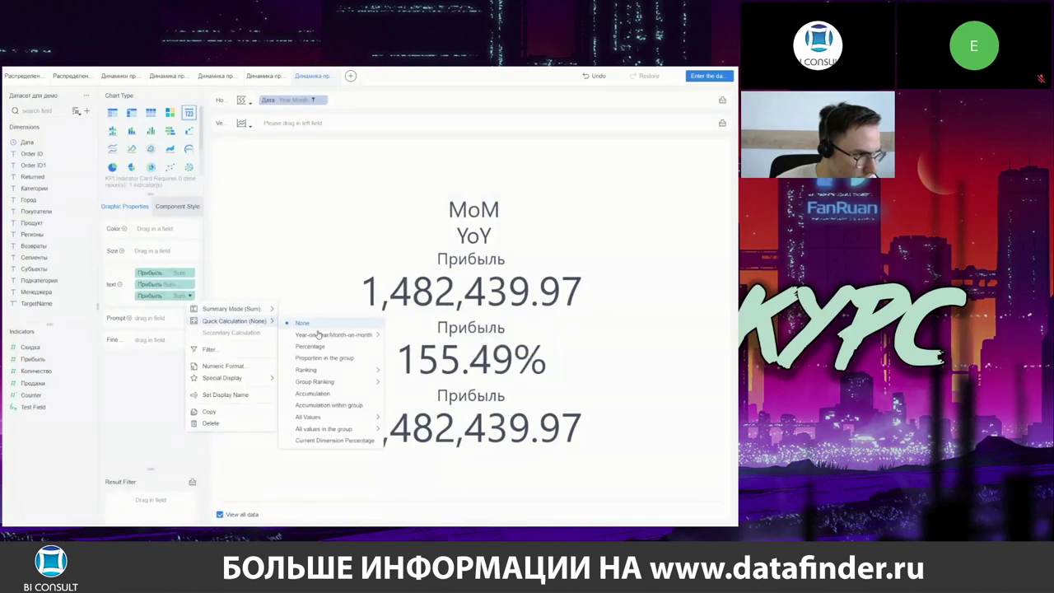
mouse_move(368, 335)
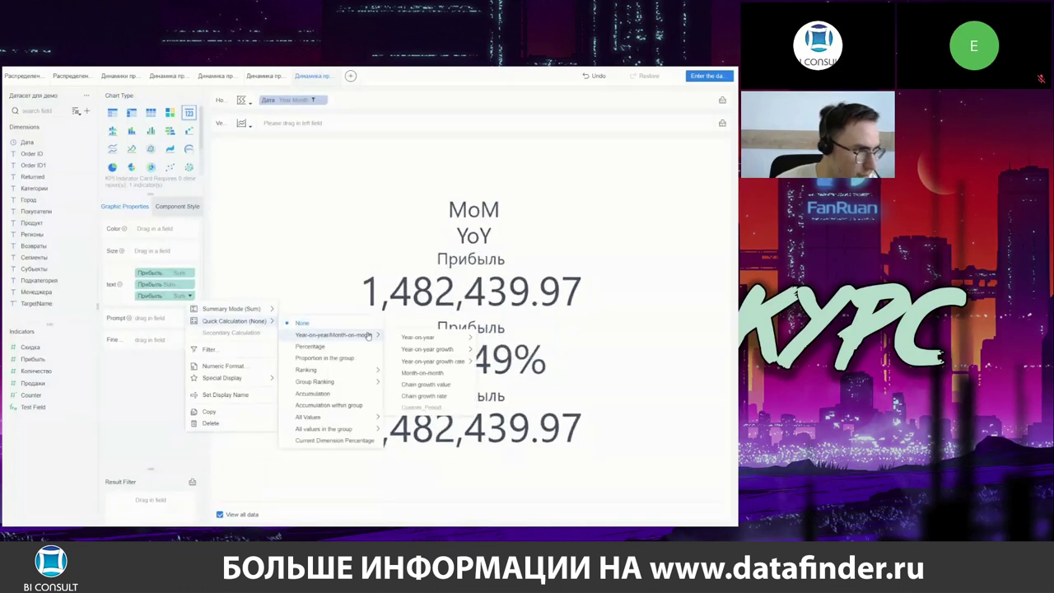
left_click(424, 396)
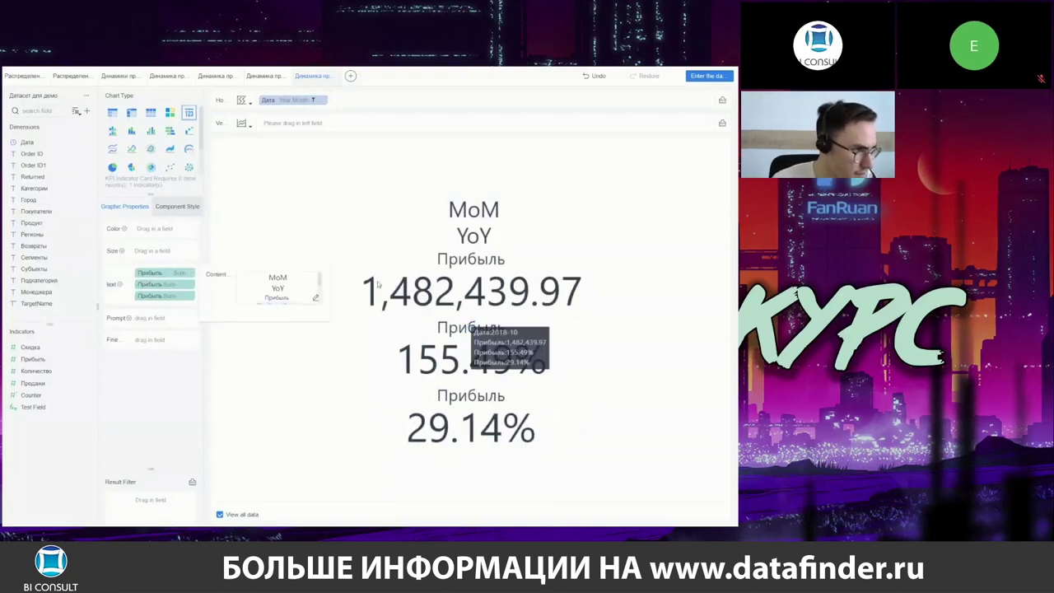
left_click(120, 284)
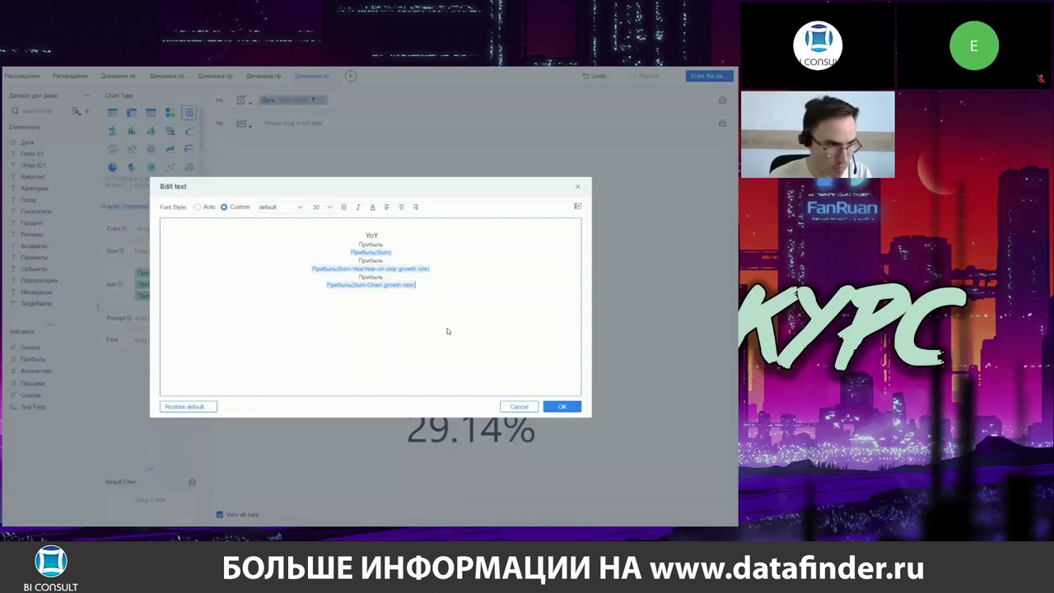
Clean up the card text by adding the MoM label and deleting leftover Прибыль and YoY lines.
key("Return")
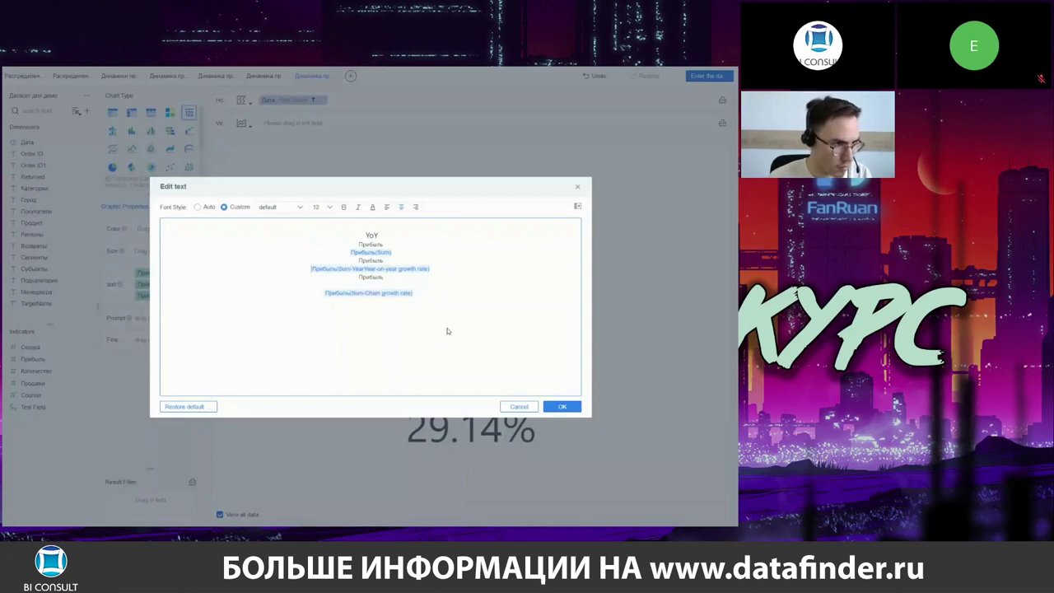
type("MoM")
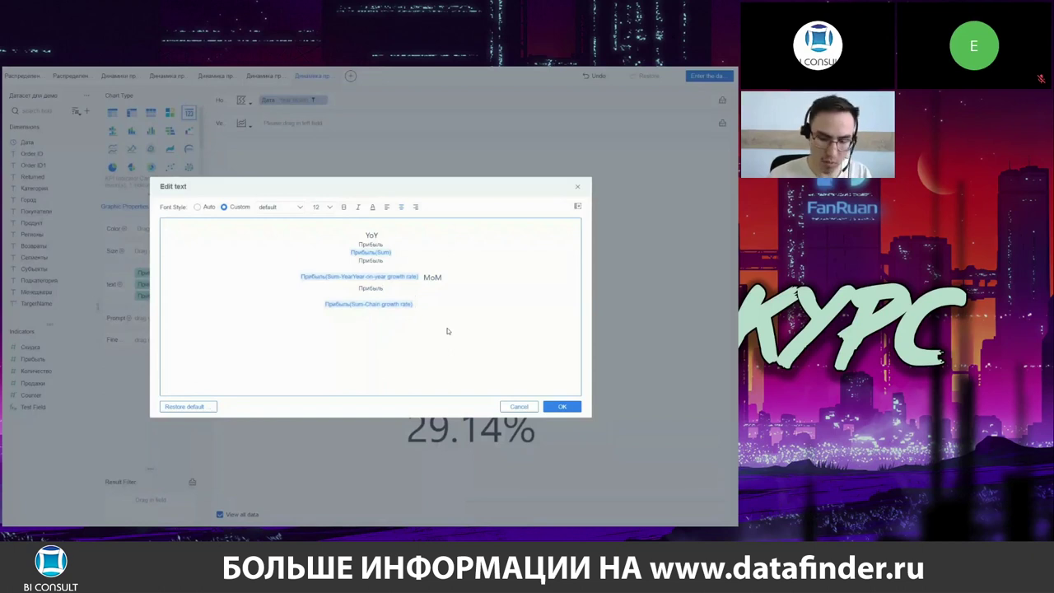
key("Delete")
key("Delete")
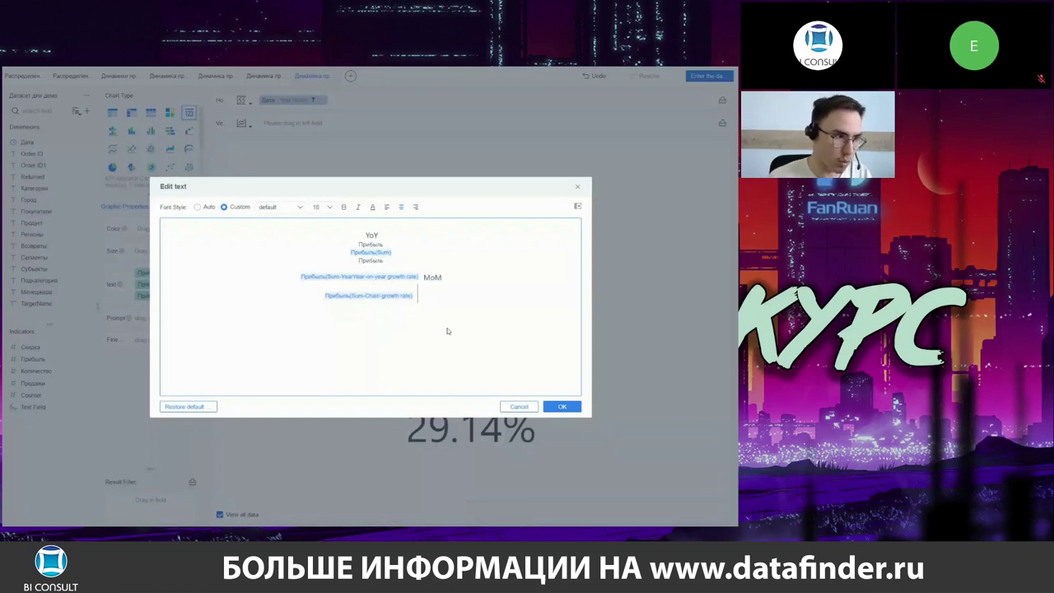
type("YO")
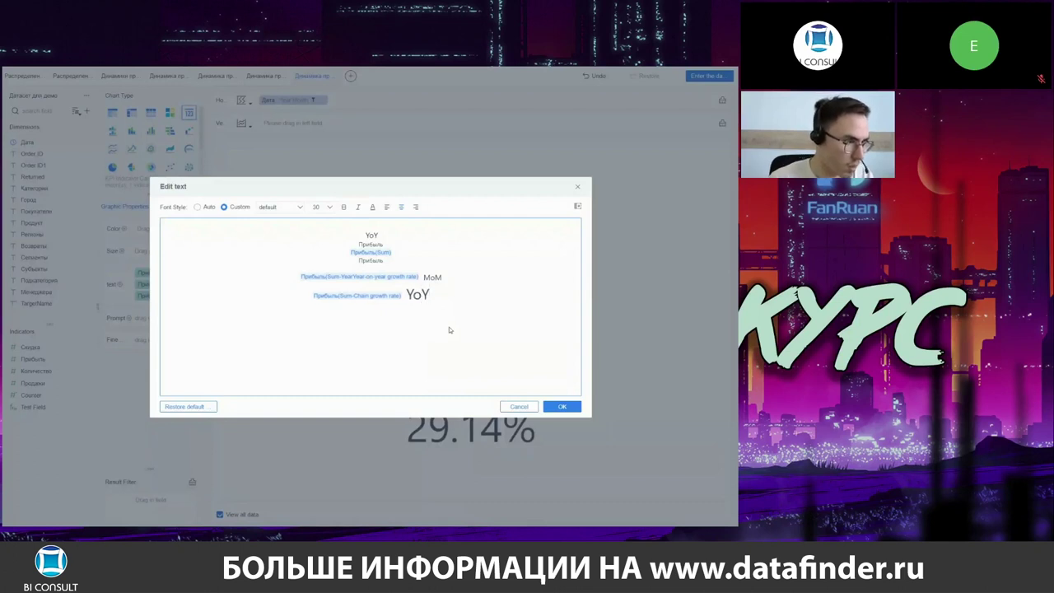
key("Delete")
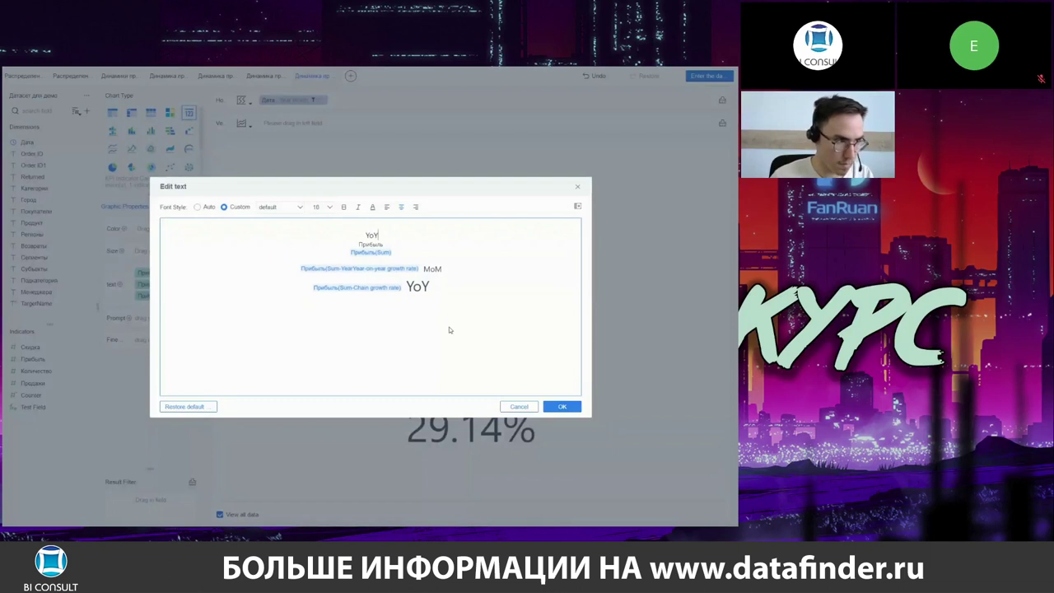
key("Delete")
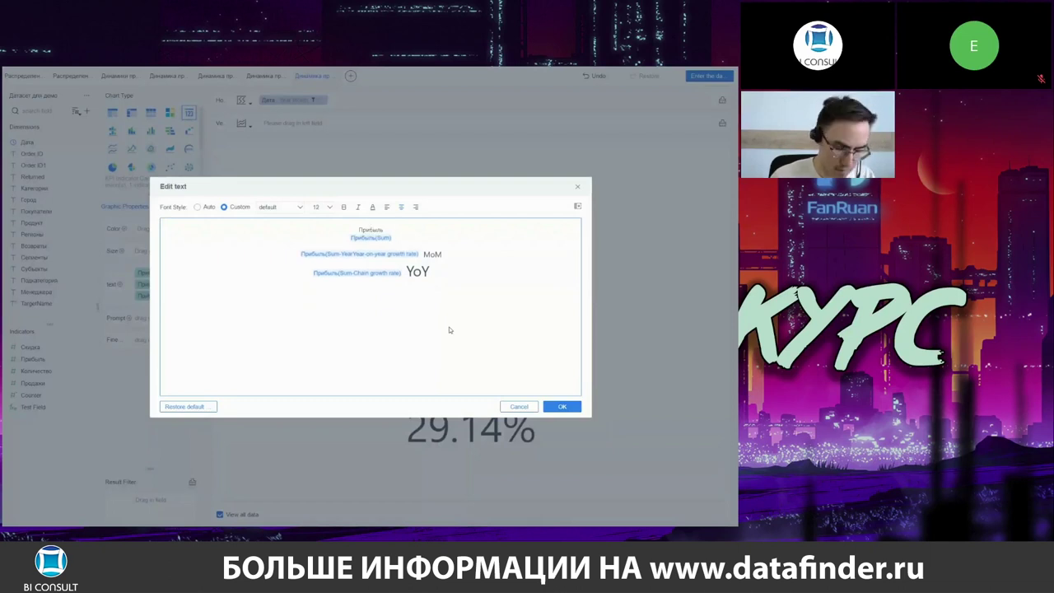
key("BackSpace")
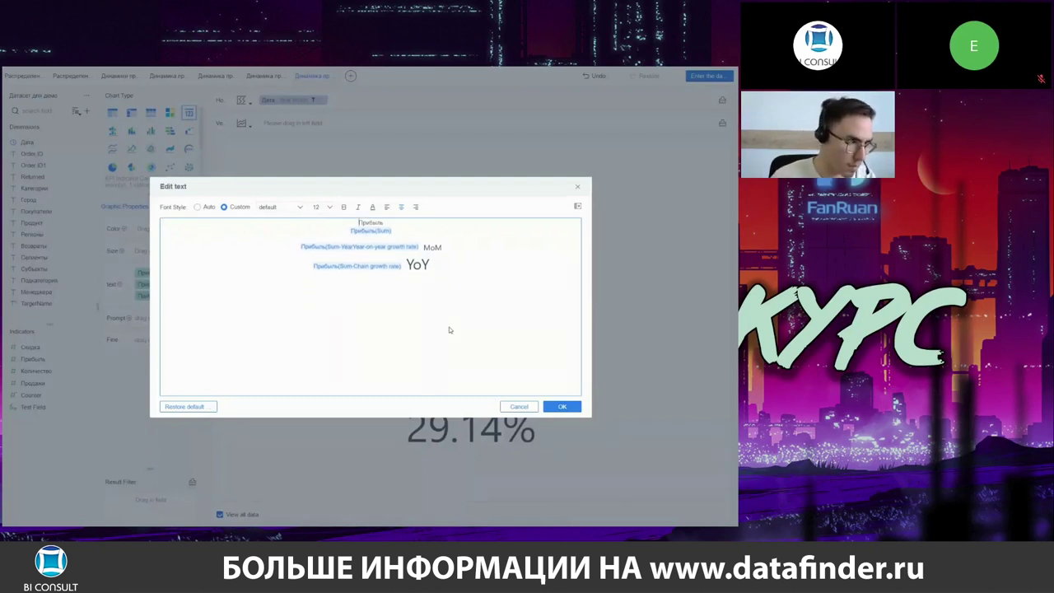
Set the Прибыль(Sum) value line to font size 28.
key("ctrl+a")
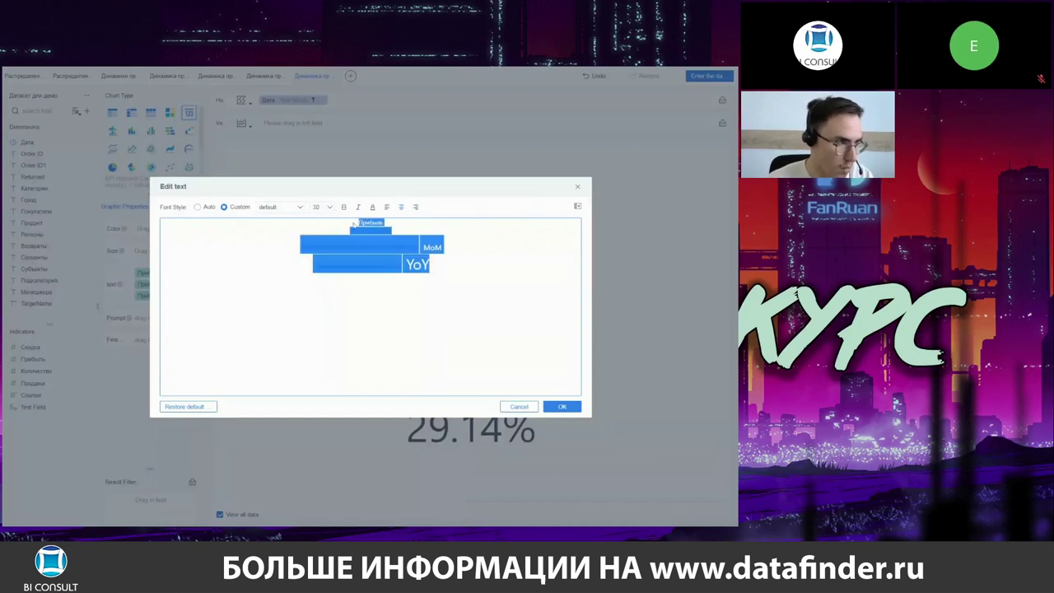
left_click(385, 226)
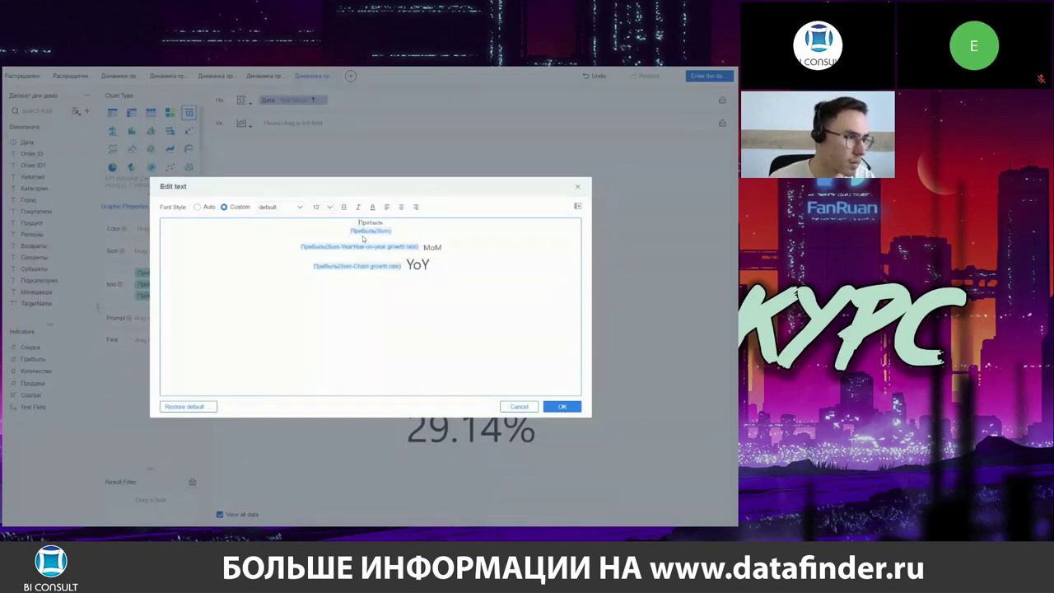
left_click(327, 208)
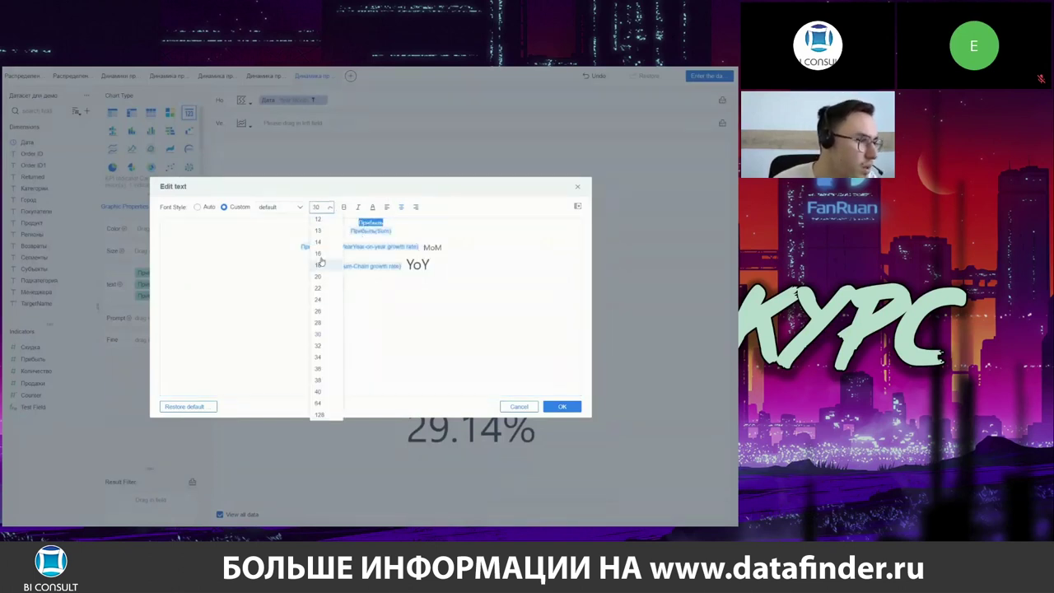
left_click(326, 265)
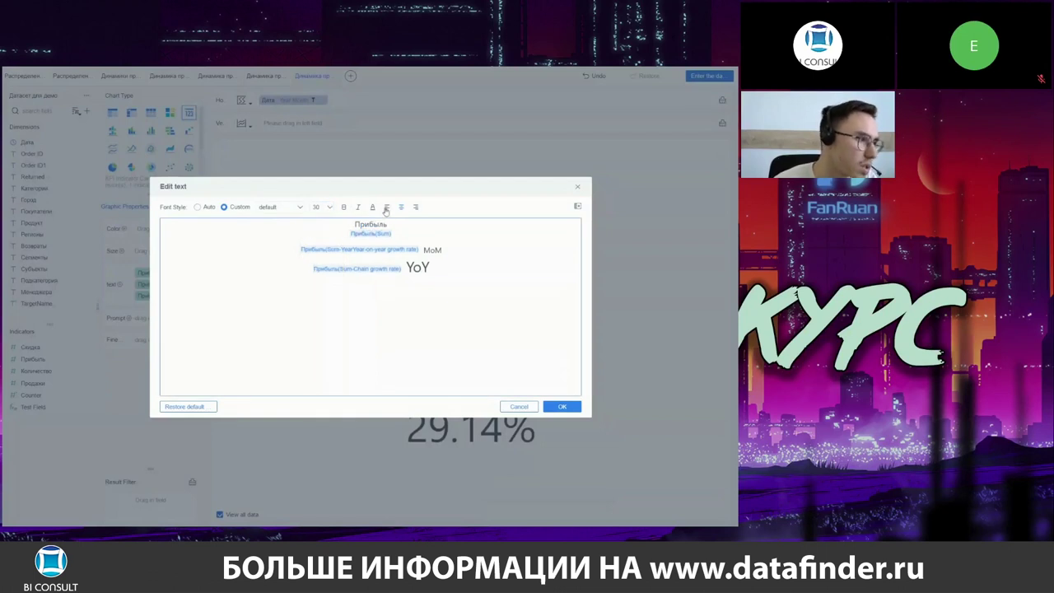
left_click(329, 206)
left_click(345, 323)
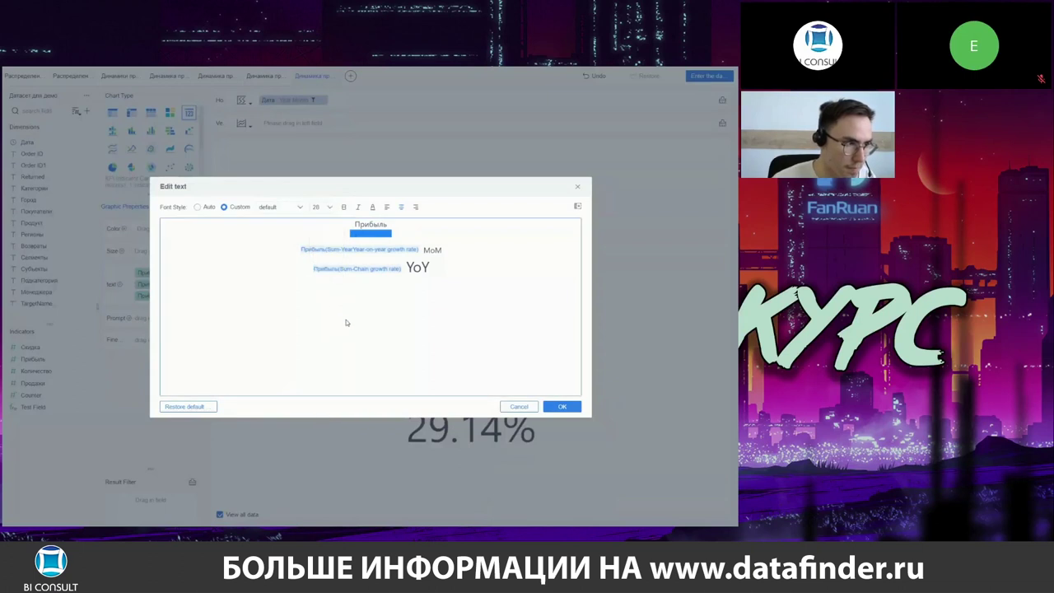
Set the MoM and YoY lines to size 16 in FangSong and apply the text changes.
key("shift+Down")
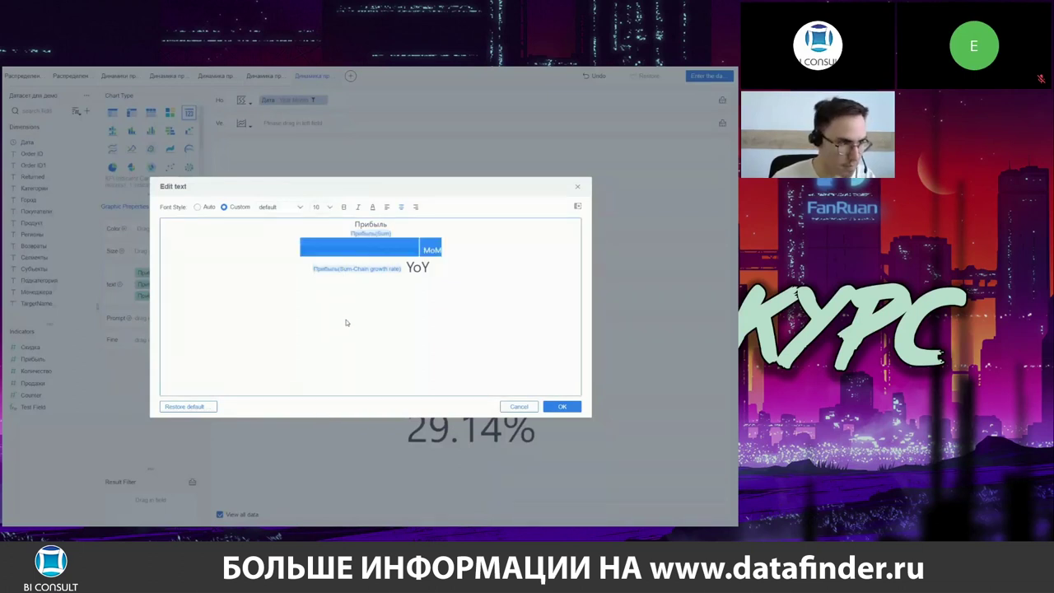
key("shift+Down")
left_click(323, 207)
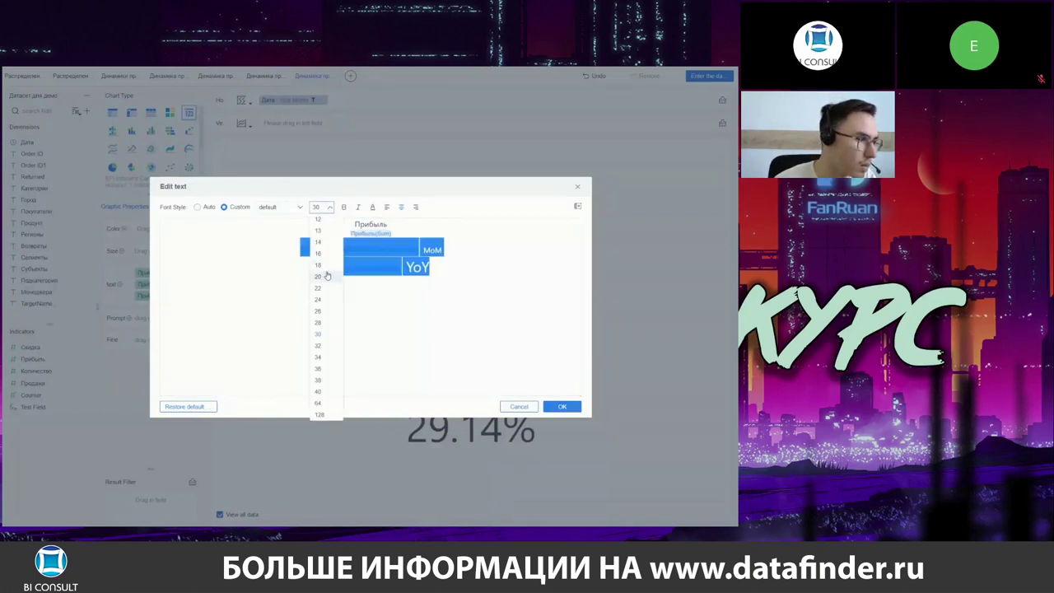
left_click(324, 260)
left_click(280, 206)
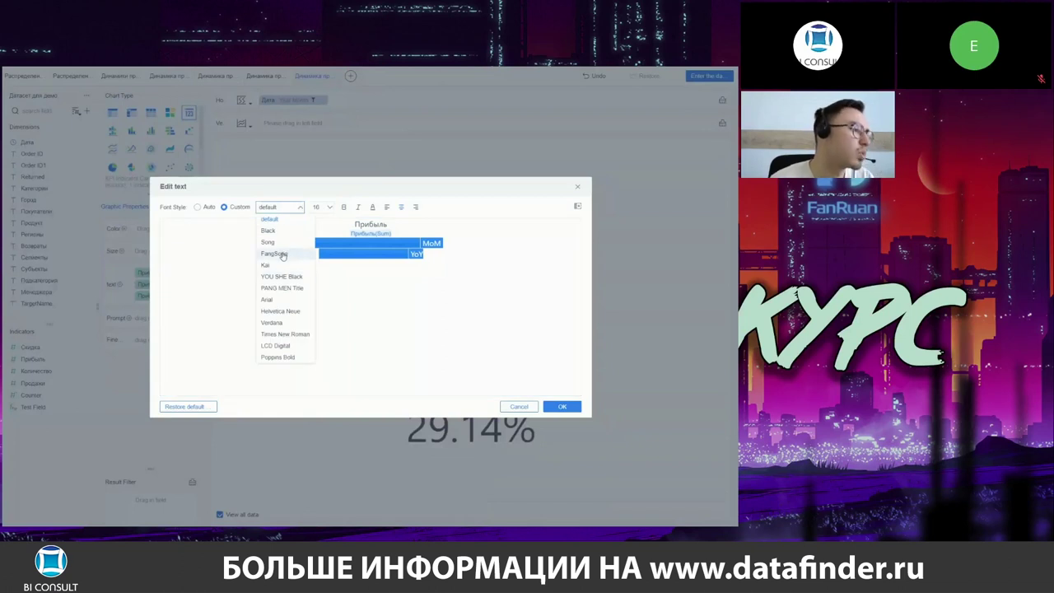
left_click(284, 254)
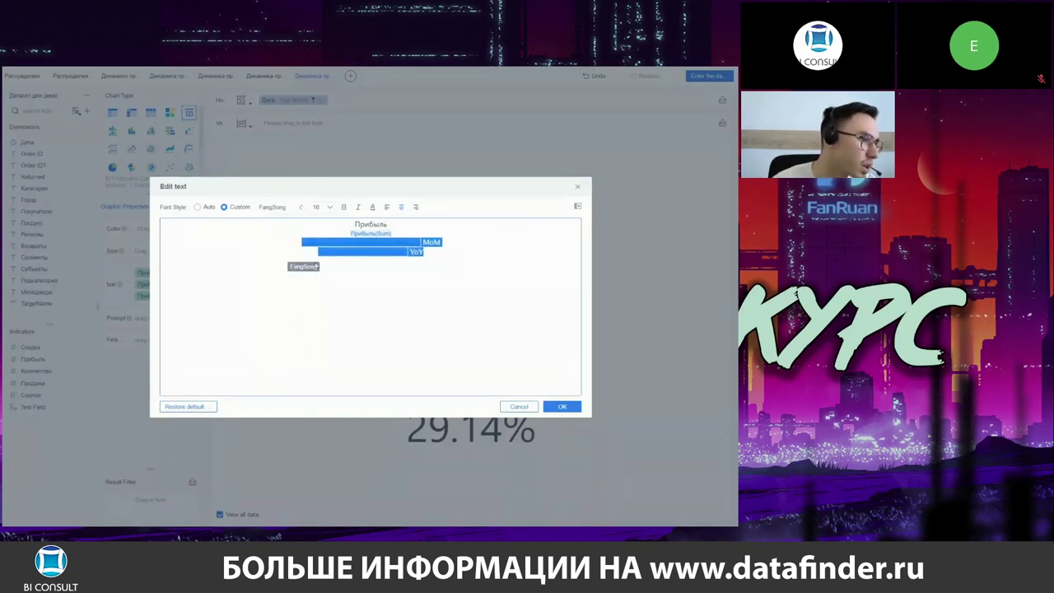
left_click(561, 406)
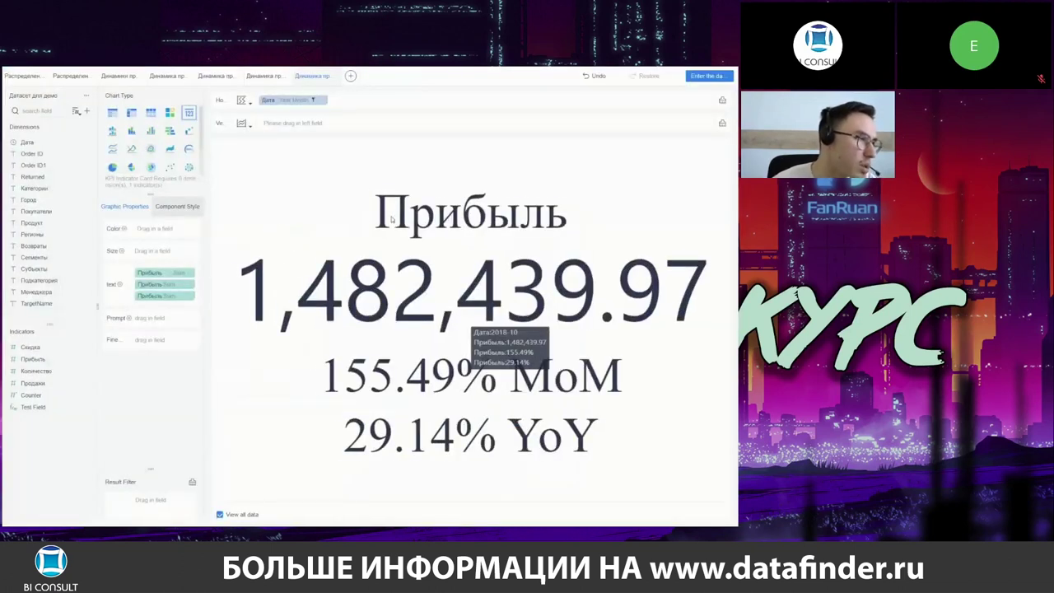
In the dashboard, shrink the top Прибыль KPI card into a small box.
left_click(708, 76)
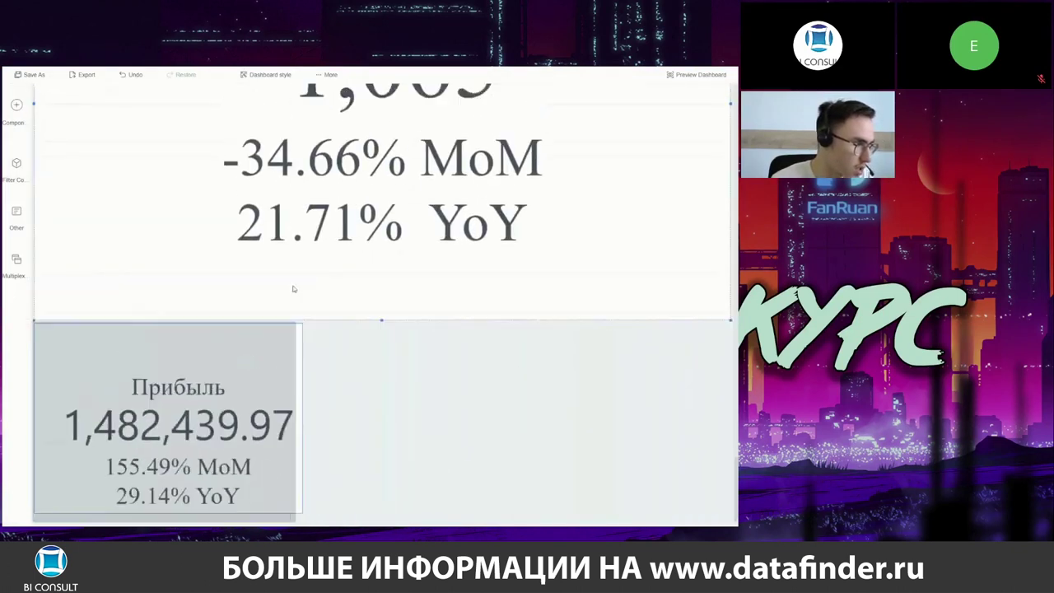
mouse_move(731, 328)
left_mouse_down()
mouse_move(224, 325)
mouse_move(593, 198)
left_mouse_up()
left_click(168, 334)
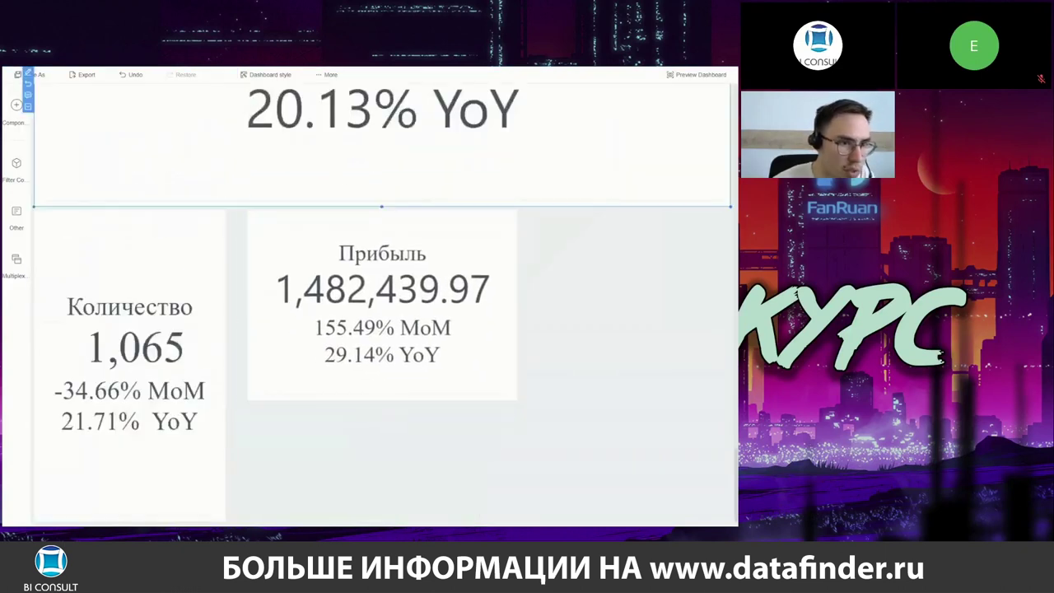
left_click_drag(730, 208, 108, 206)
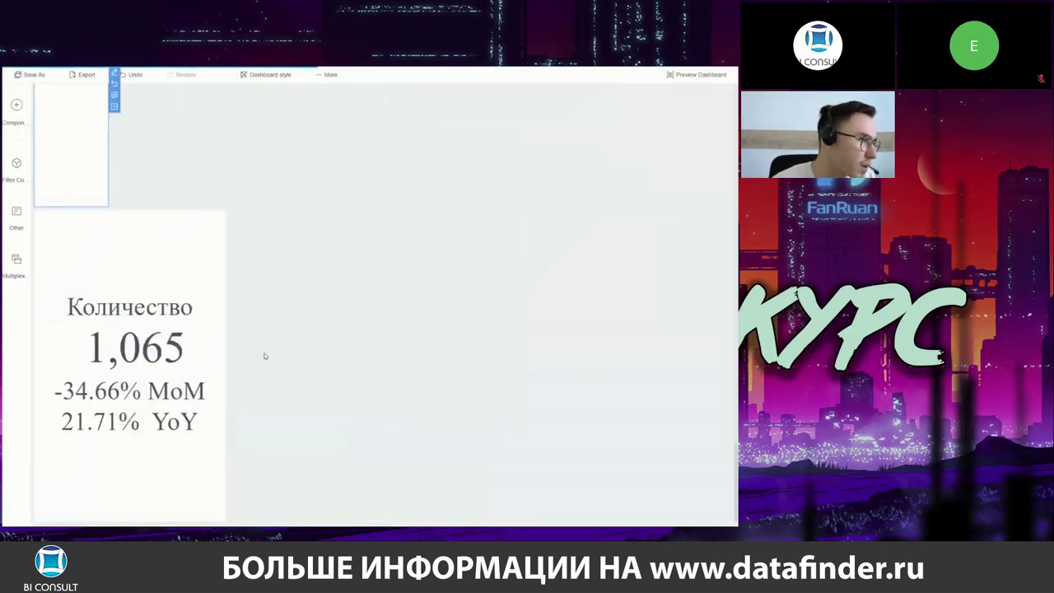
Shrink and reposition the Количество card, the profit line chart and the Динамика продаж chart.
left_click(169, 223)
left_click_drag(168, 223, 244, 289)
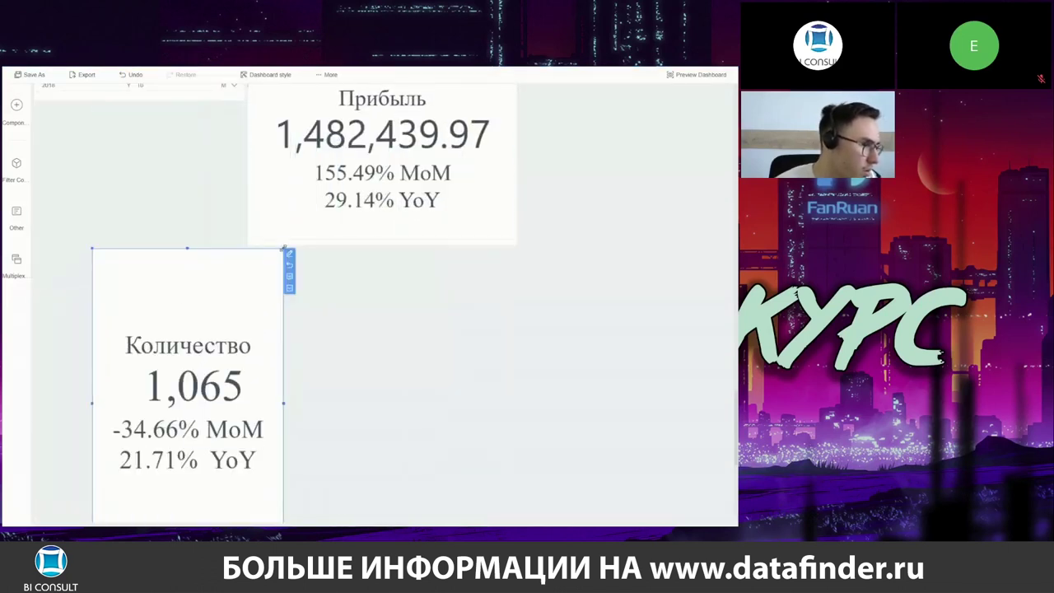
mouse_move(285, 248)
left_mouse_down()
mouse_move(167, 393)
mouse_move(182, 274)
left_mouse_up()
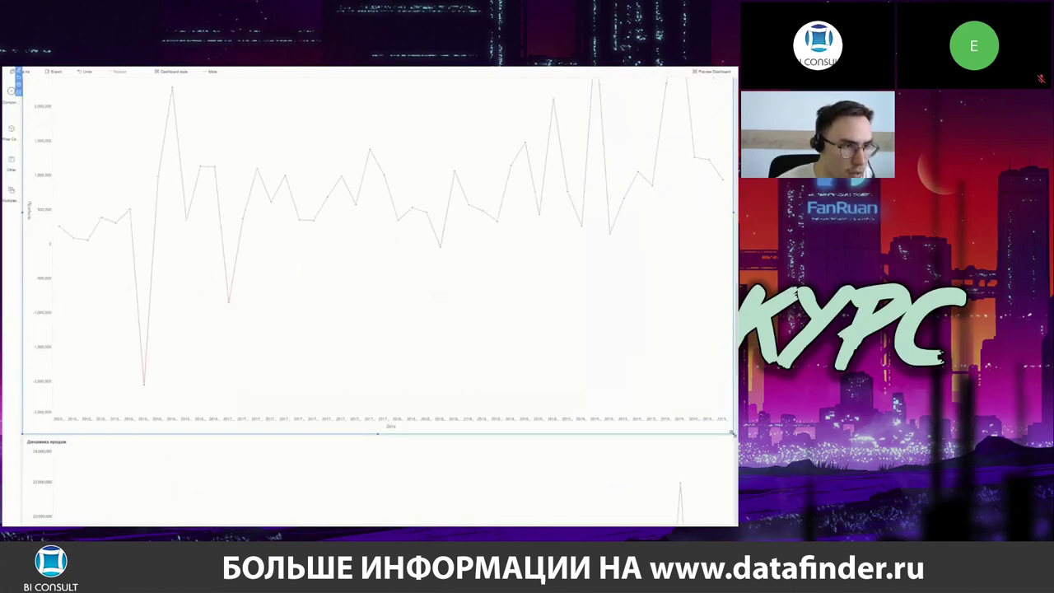
left_click_drag(732, 433, 325, 157)
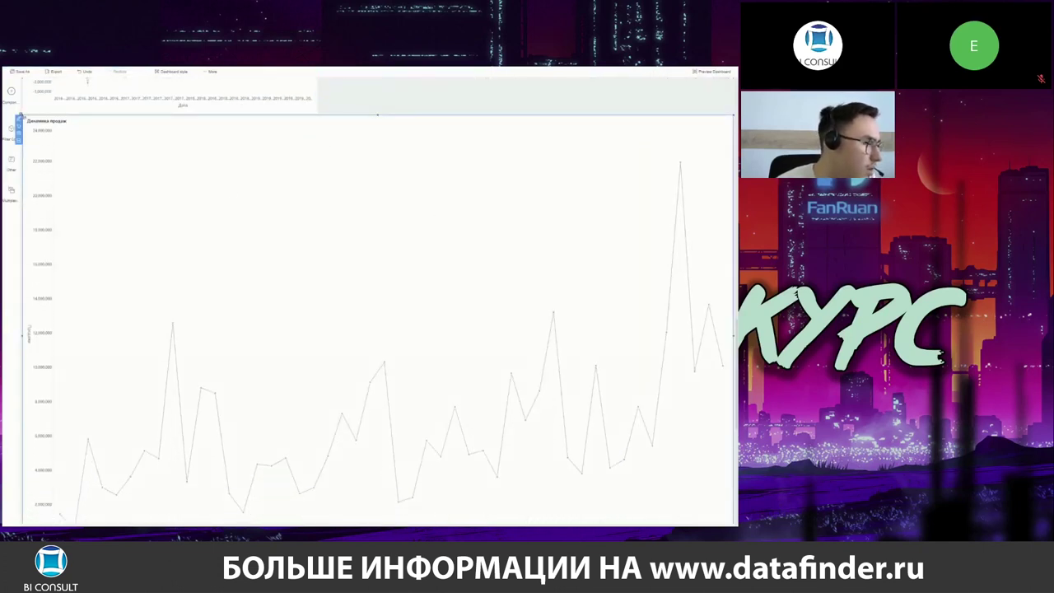
left_click_drag(378, 115, 527, 247)
Move the Year-Month filter to the top-left of the dashboard.
scroll(178, 257, "up", 5)
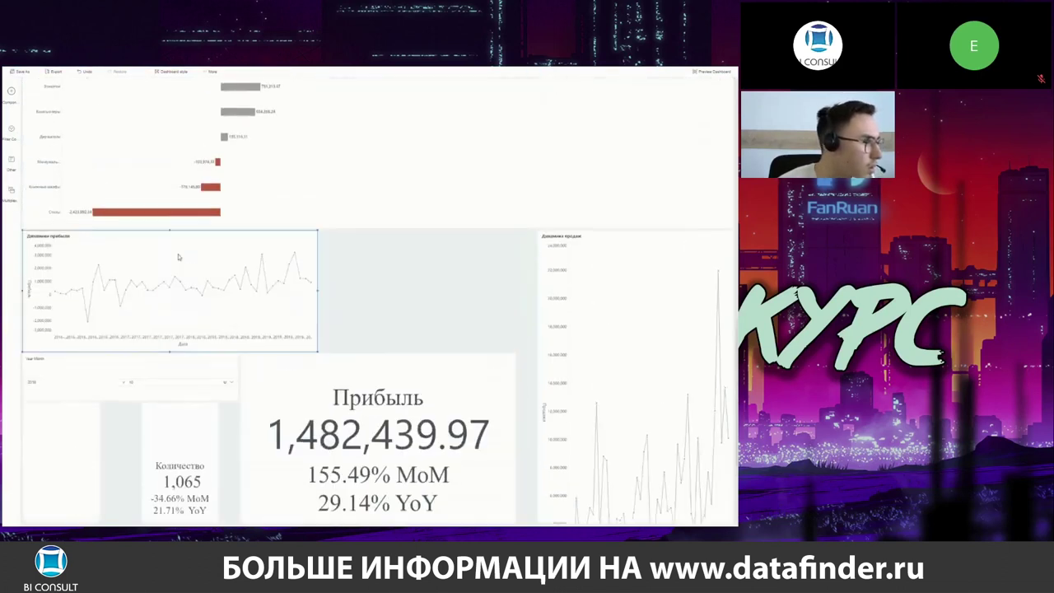
scroll(426, 325, "up", 5)
scroll(404, 255, "up", 3)
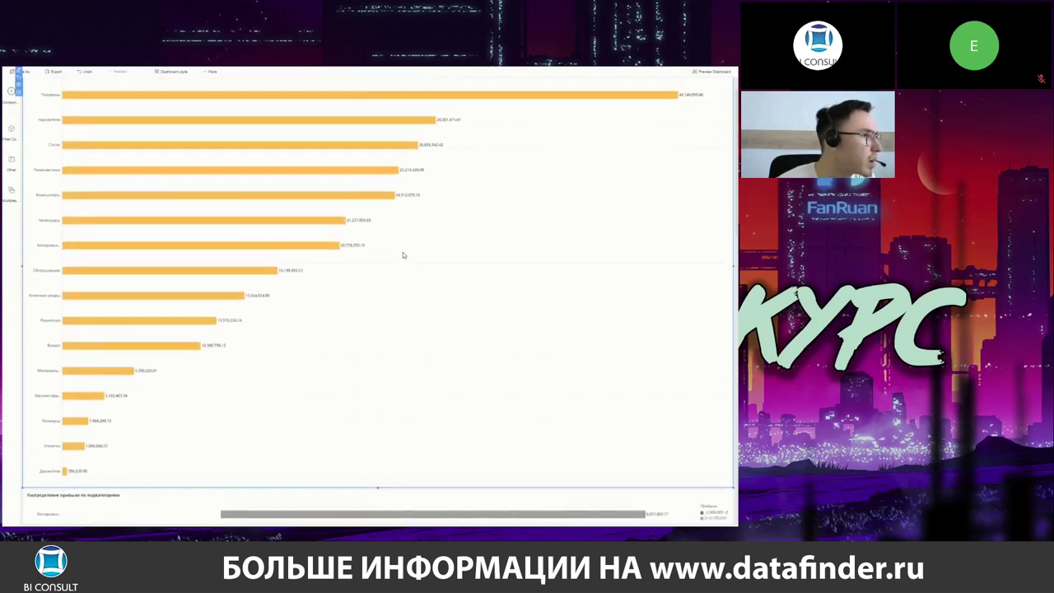
scroll(144, 184, "down", 5)
scroll(161, 266, "down", 5)
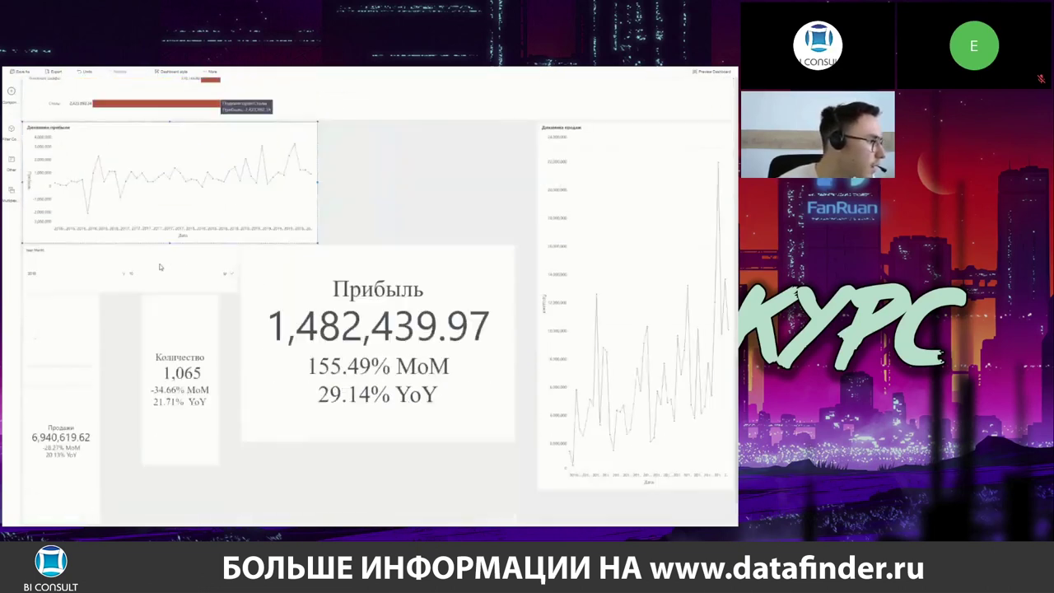
scroll(160, 266, "down", 3)
mouse_move(156, 215)
left_mouse_down()
mouse_move(119, 111)
mouse_move(98, 88)
mouse_move(187, 88)
left_mouse_up()
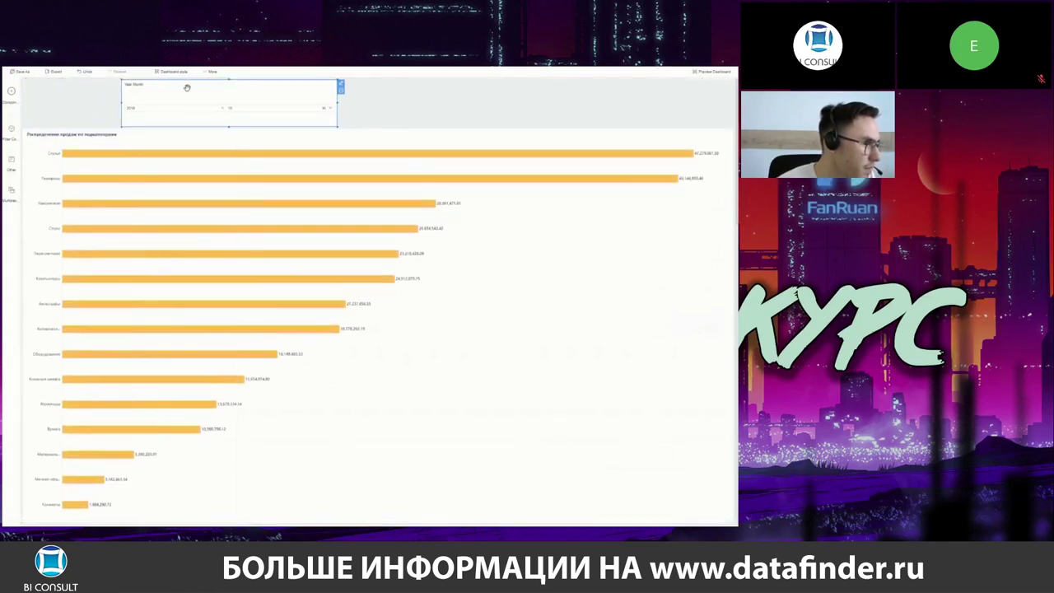
Place a new text component at the top of the dashboard.
left_click(12, 97)
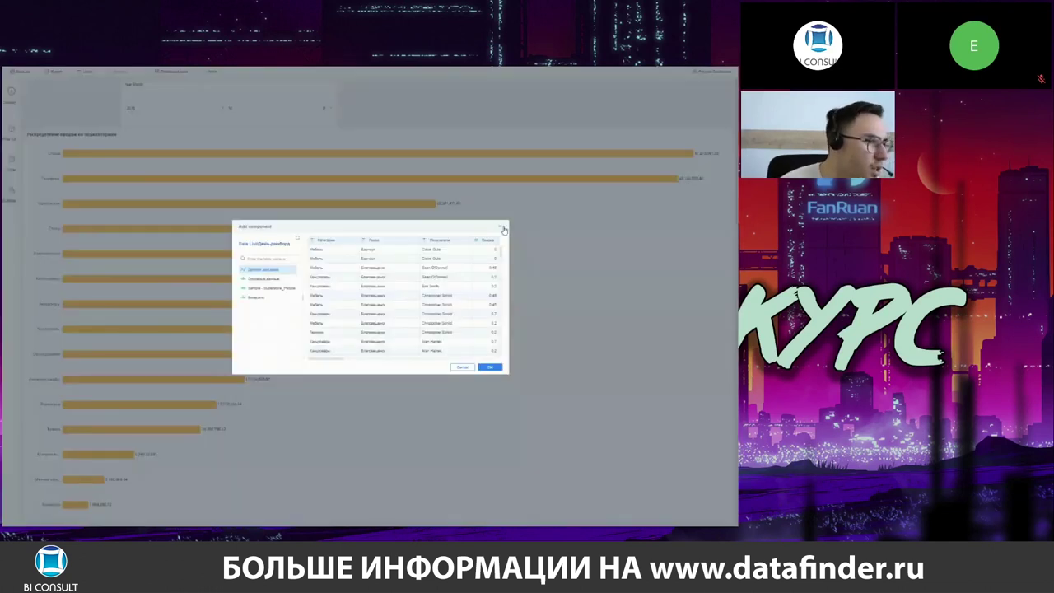
left_click(503, 229)
mouse_move(11, 171)
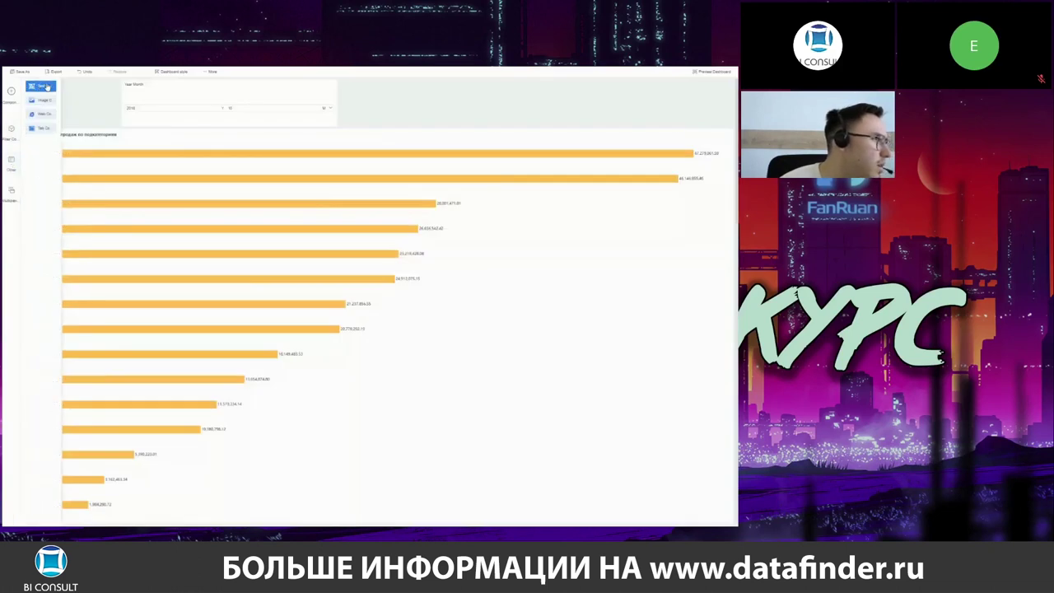
left_click_drag(47, 87, 52, 99)
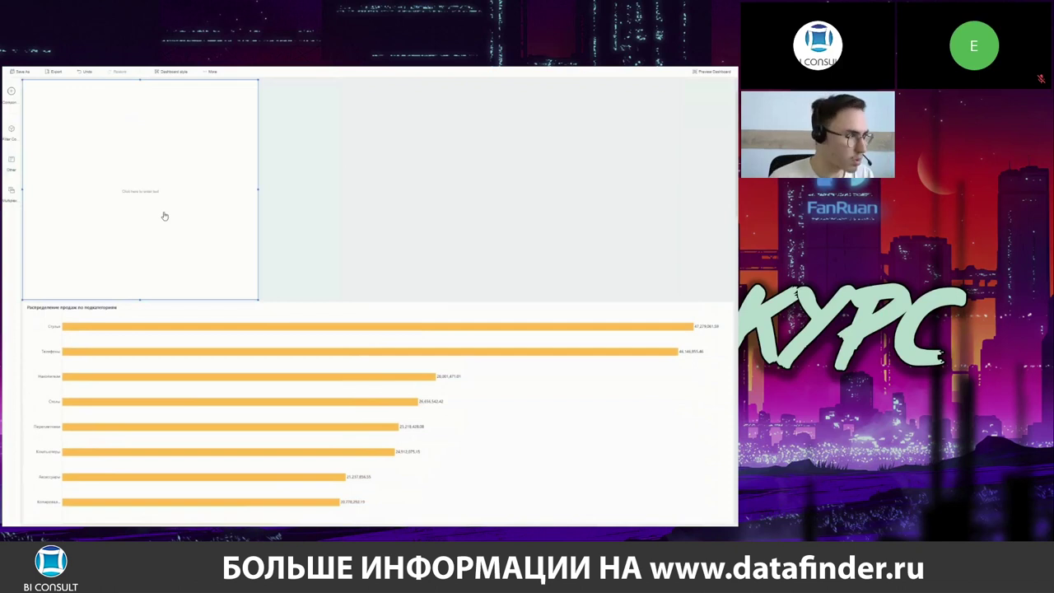
Enter the heading 'Дашборд Анализа продаж компании' in the text block and enlarge its font.
double_click(143, 179)
type("Заг")
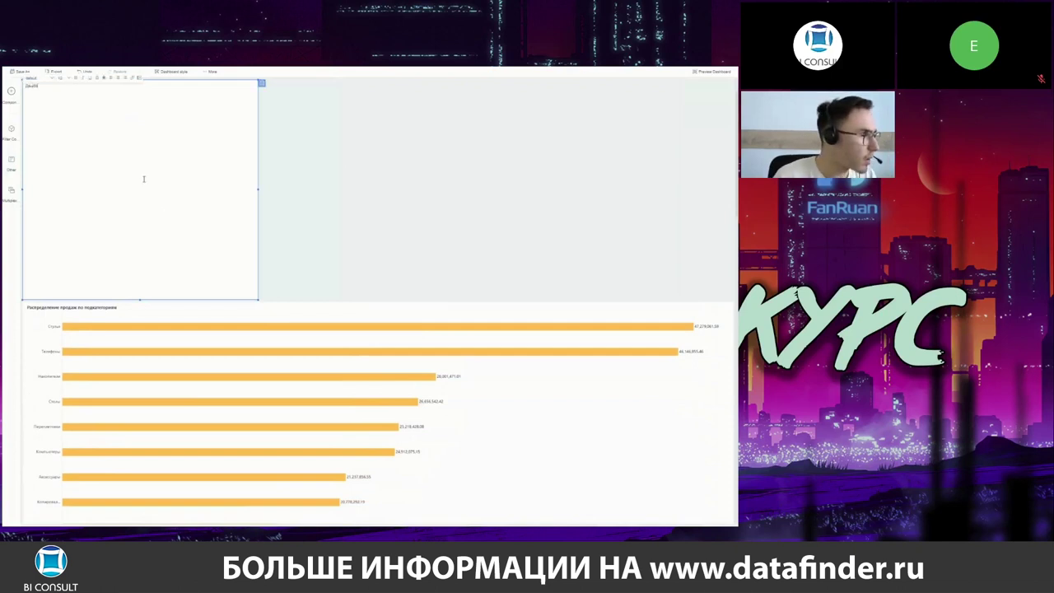
type("оловок: Анализ продаж компании")
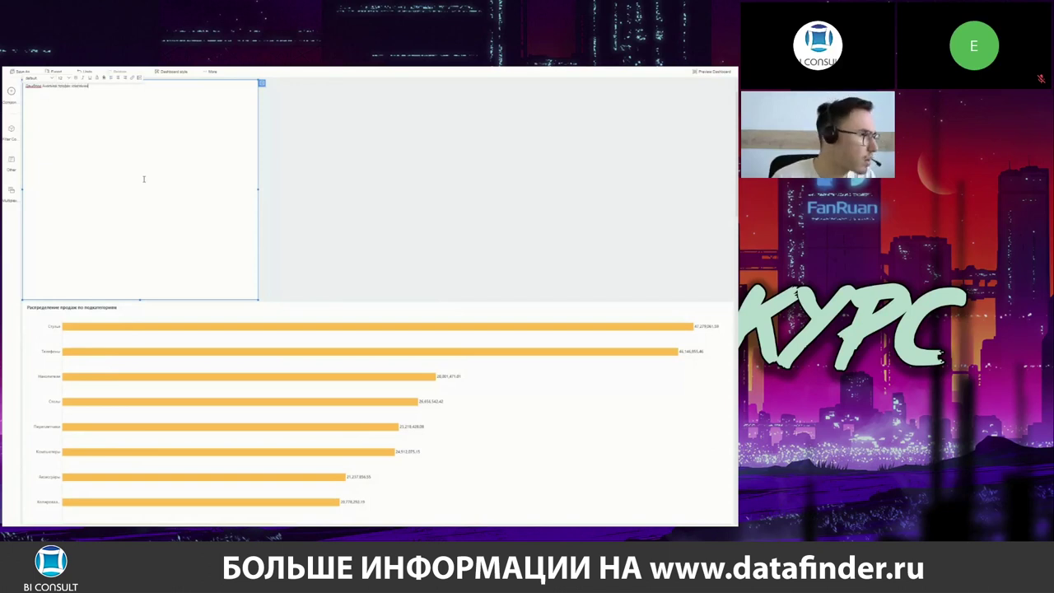
key("ctrl+a")
left_click(68, 78)
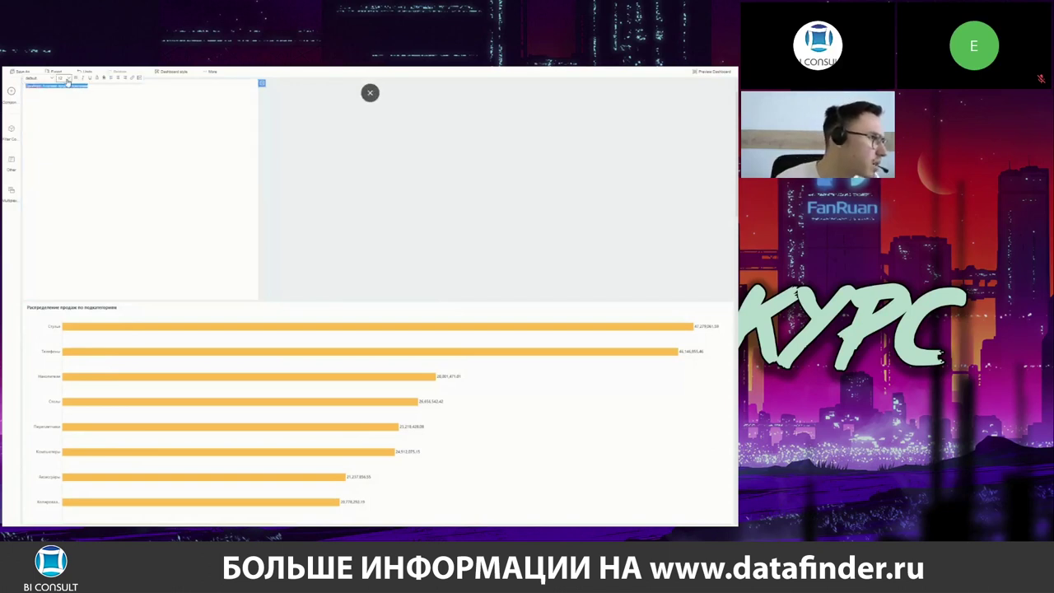
left_click(64, 122)
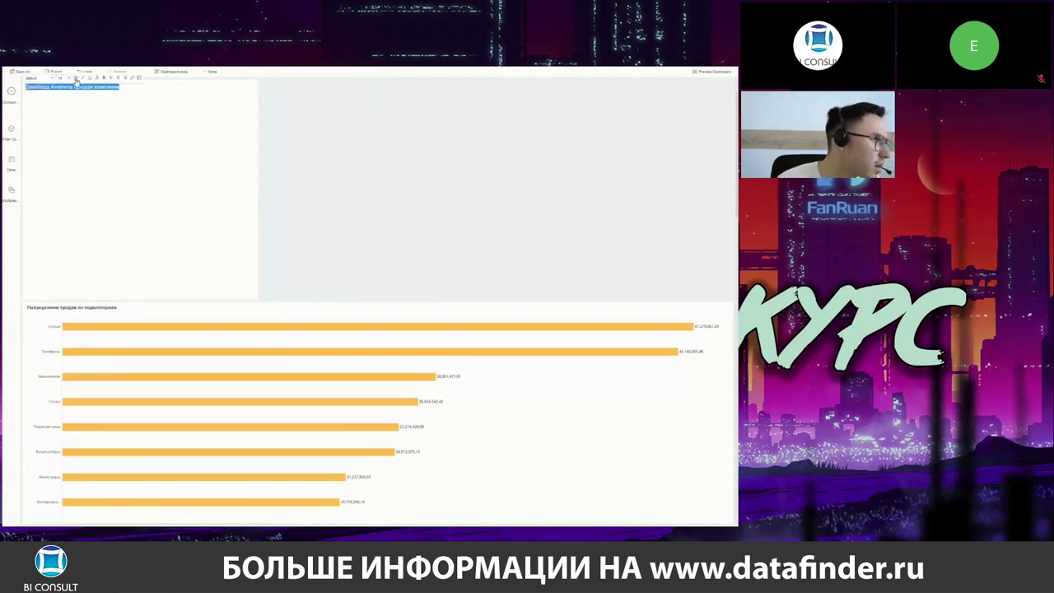
left_click(257, 303)
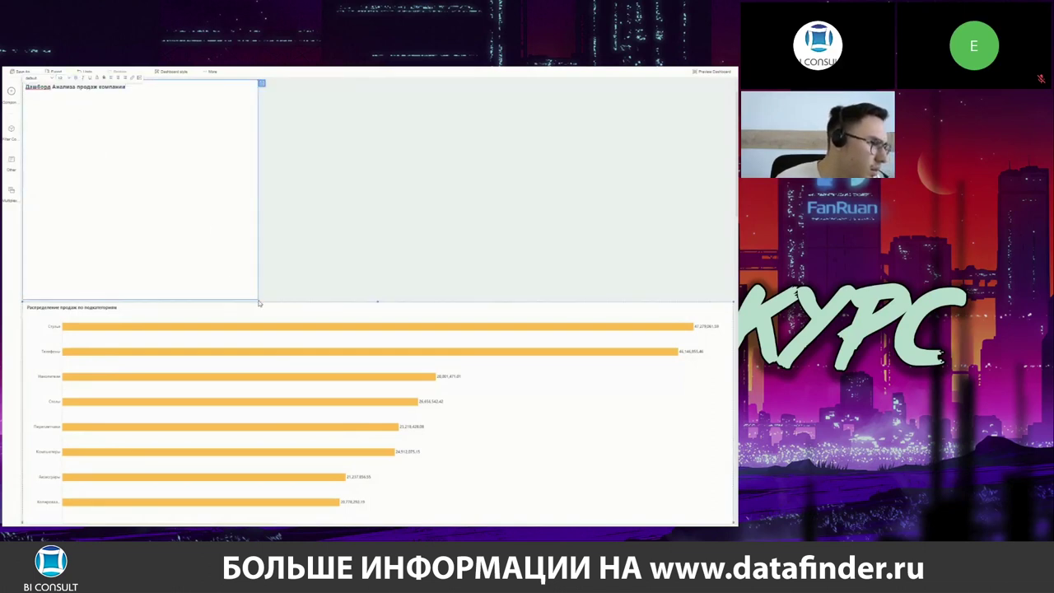
Shrink the title to a strip and the sales and profit subcategory charts to small tiles.
left_click_drag(258, 303, 158, 77)
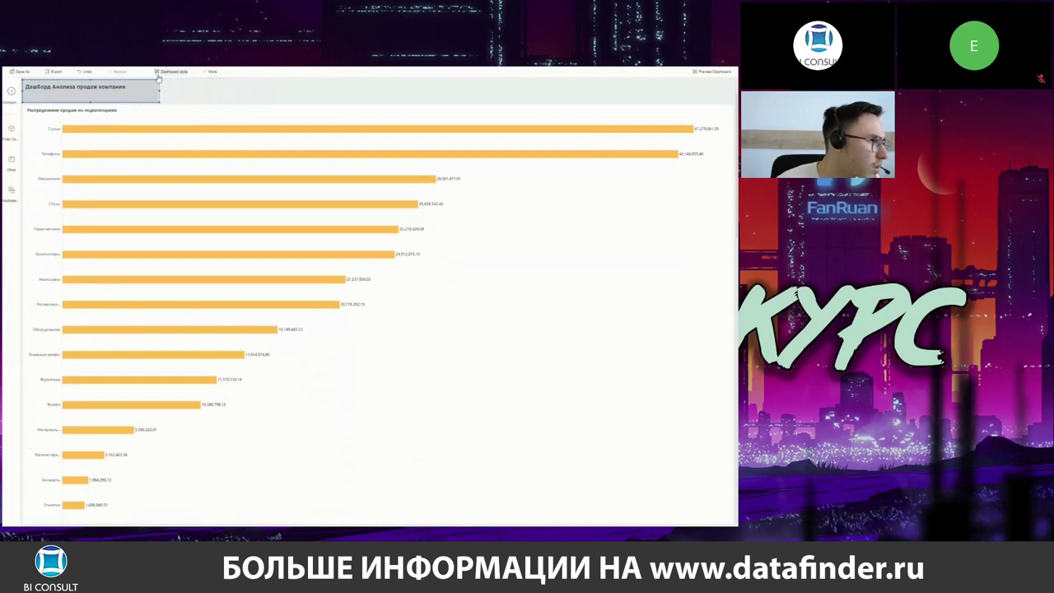
left_click(24, 108)
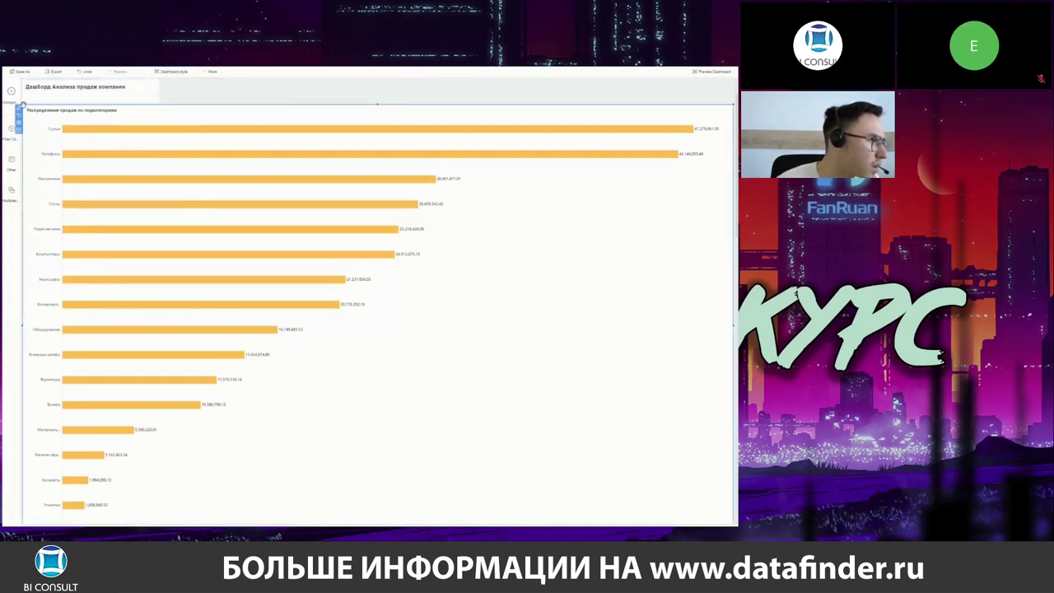
mouse_move(30, 112)
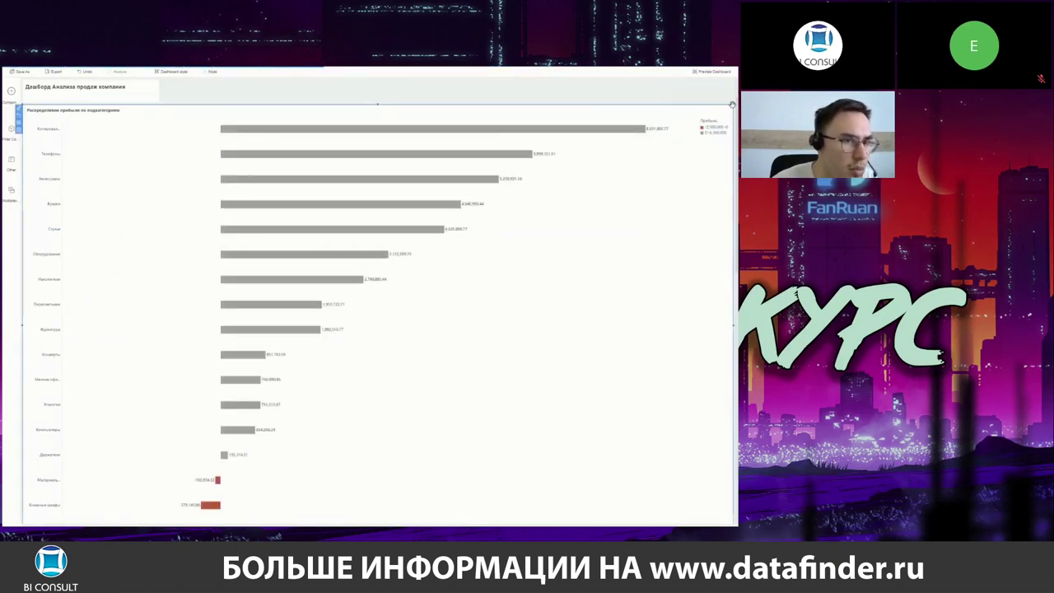
mouse_move(732, 104)
left_mouse_down()
mouse_move(239, 258)
mouse_move(160, 324)
left_mouse_up()
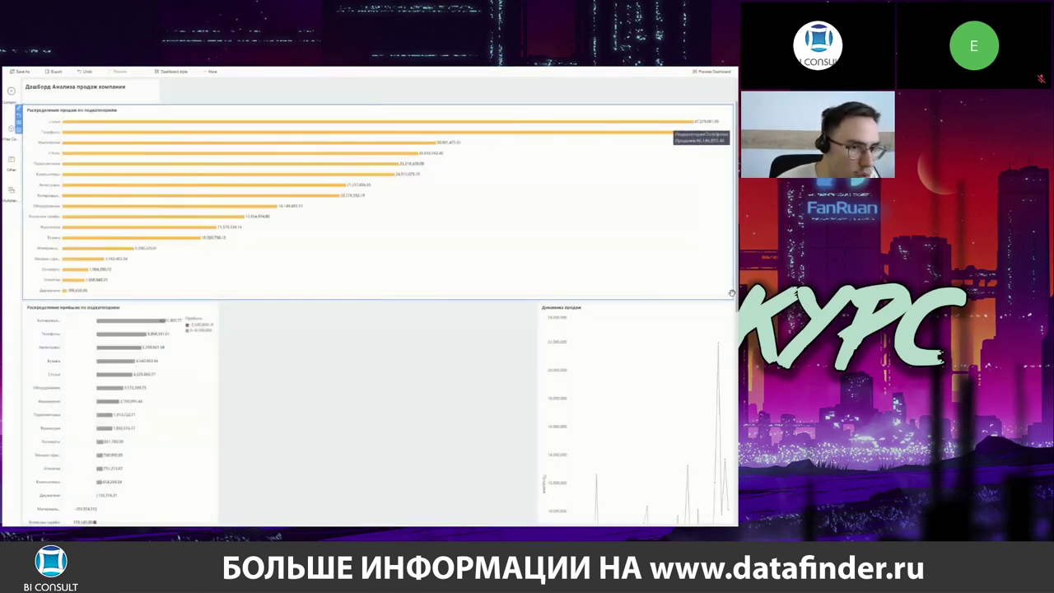
left_click_drag(733, 300, 140, 176)
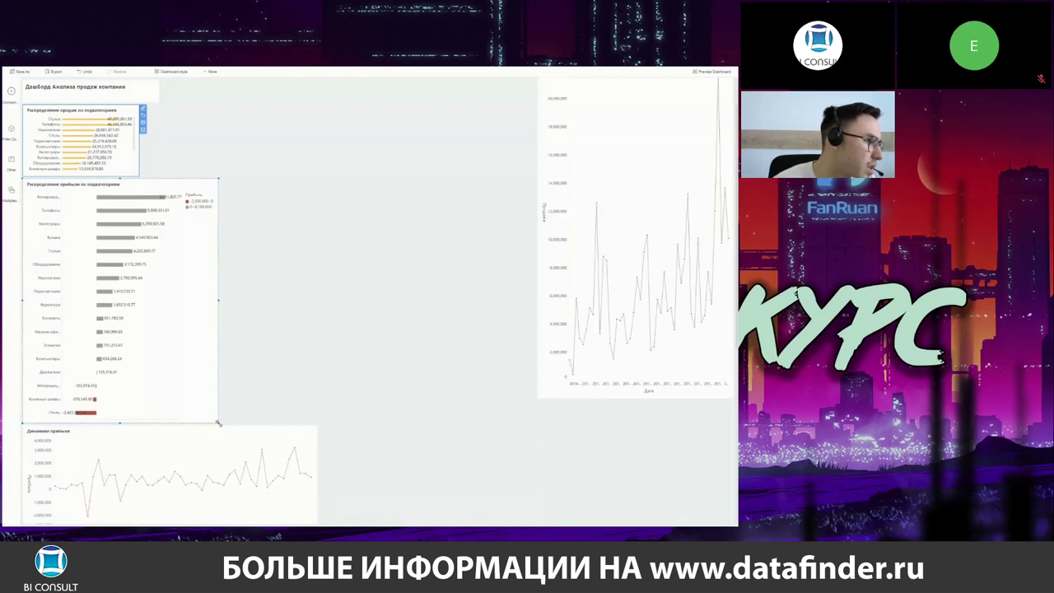
left_click_drag(219, 422, 140, 250)
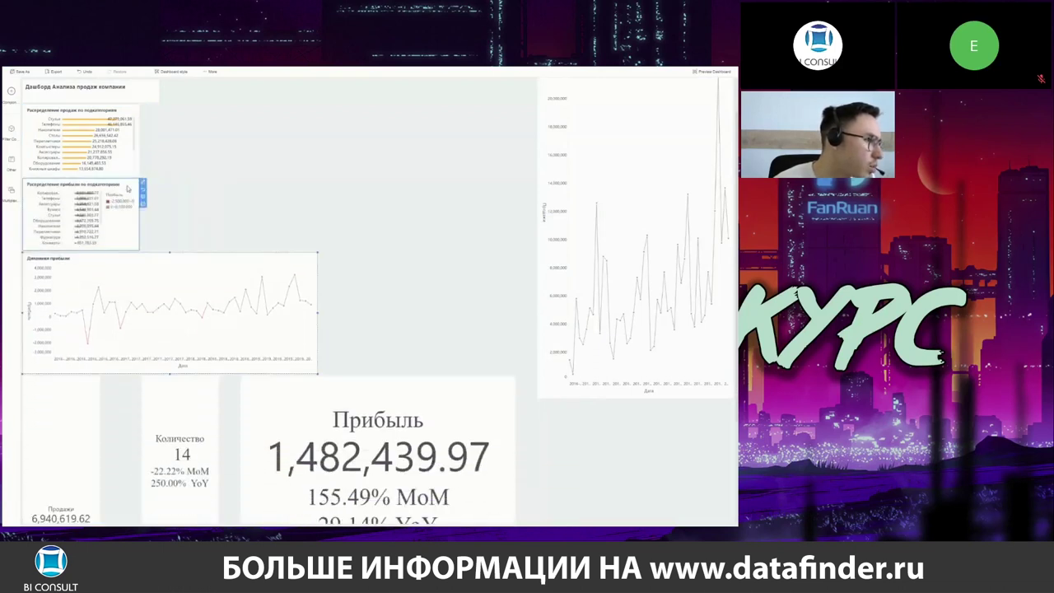
Shrink the Динамика прибыли chart and the Прибыль card, and make the Количество card wider and shorter.
left_click(259, 262)
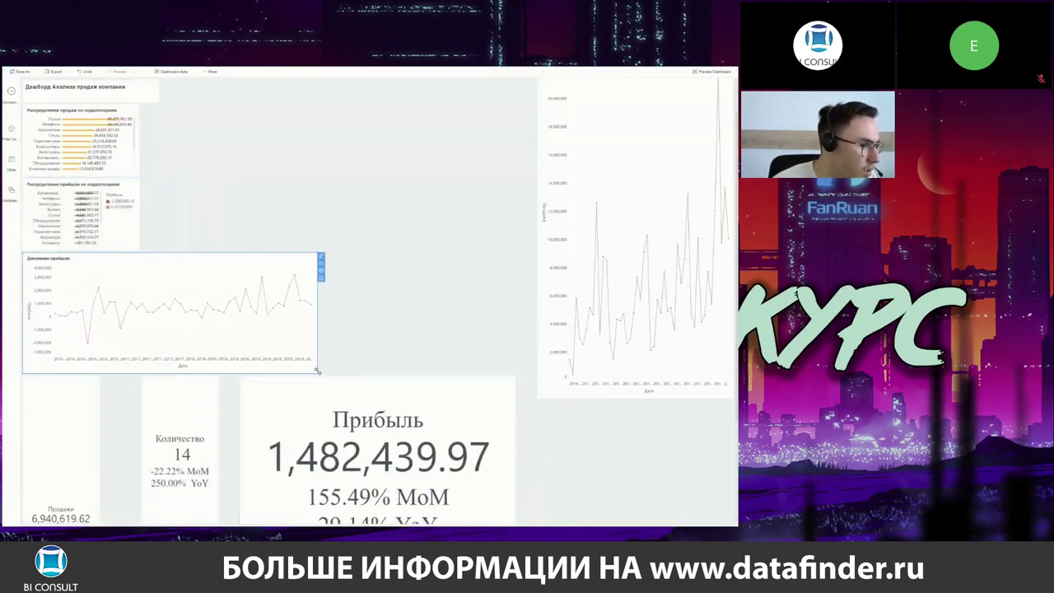
left_click_drag(314, 374, 239, 324)
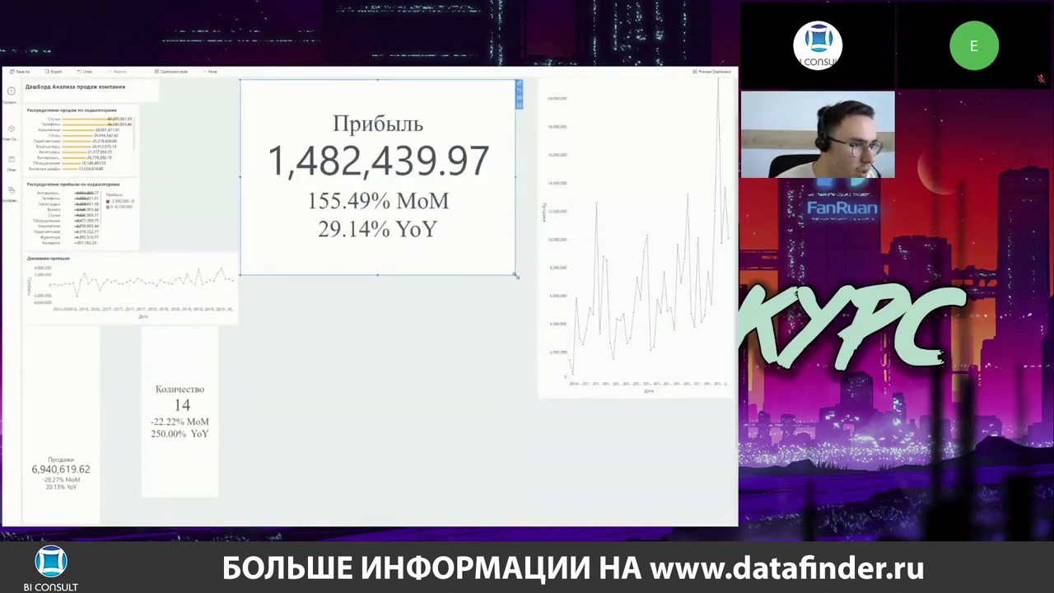
left_click_drag(517, 276, 376, 151)
left_click(212, 488)
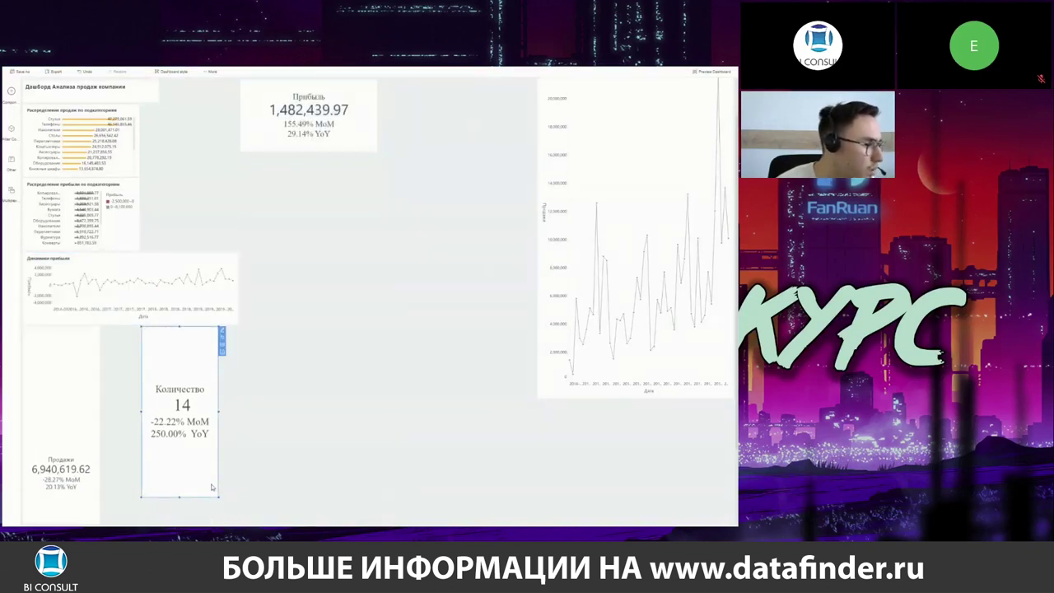
left_click_drag(217, 503, 238, 398)
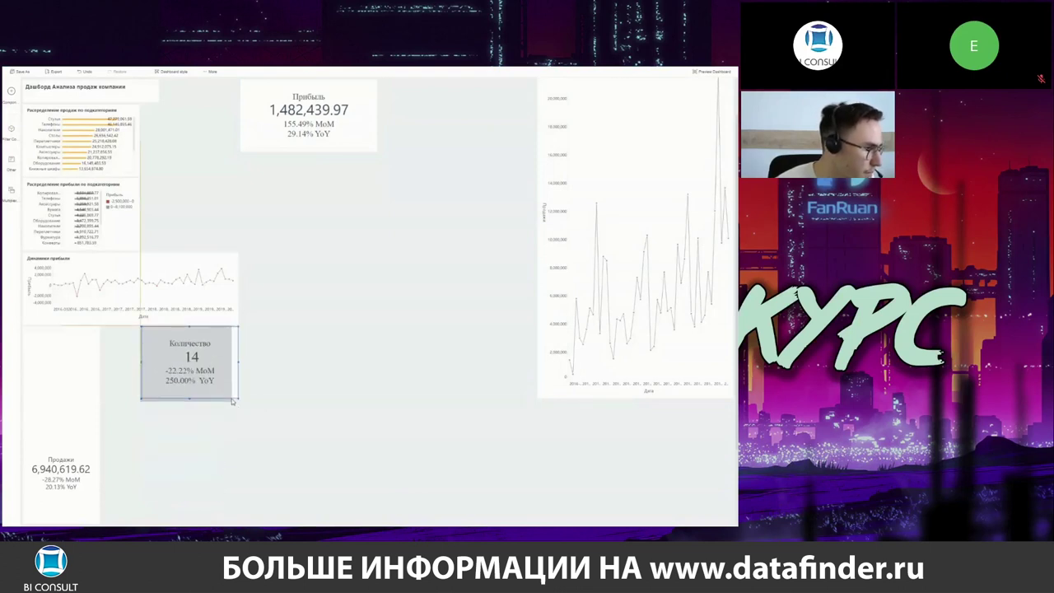
Shrink the Продажи card to a short tile in the top-left corner.
left_click(37, 403)
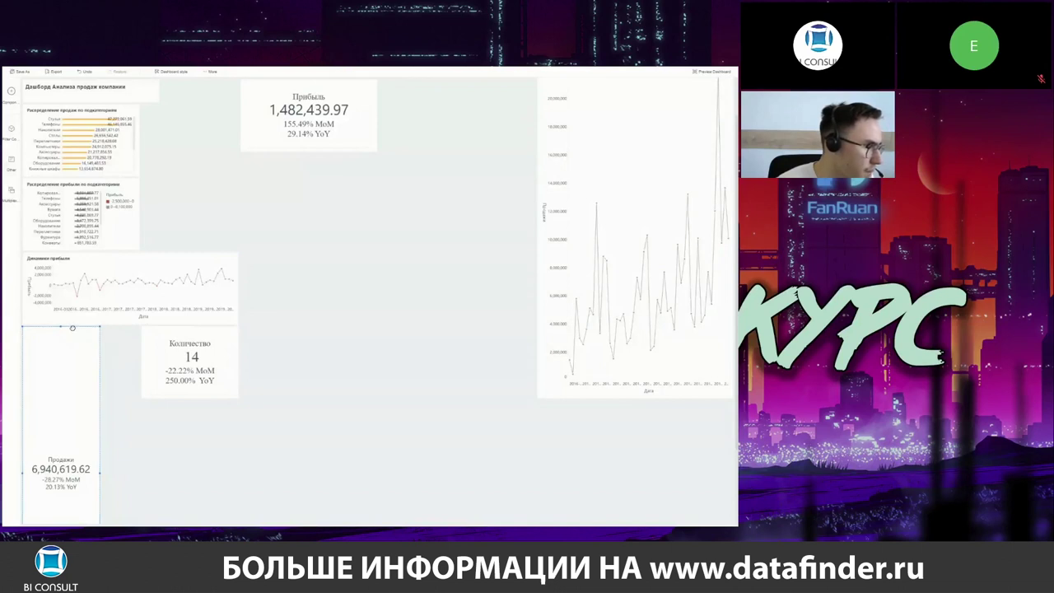
left_click_drag(78, 333, 459, 118)
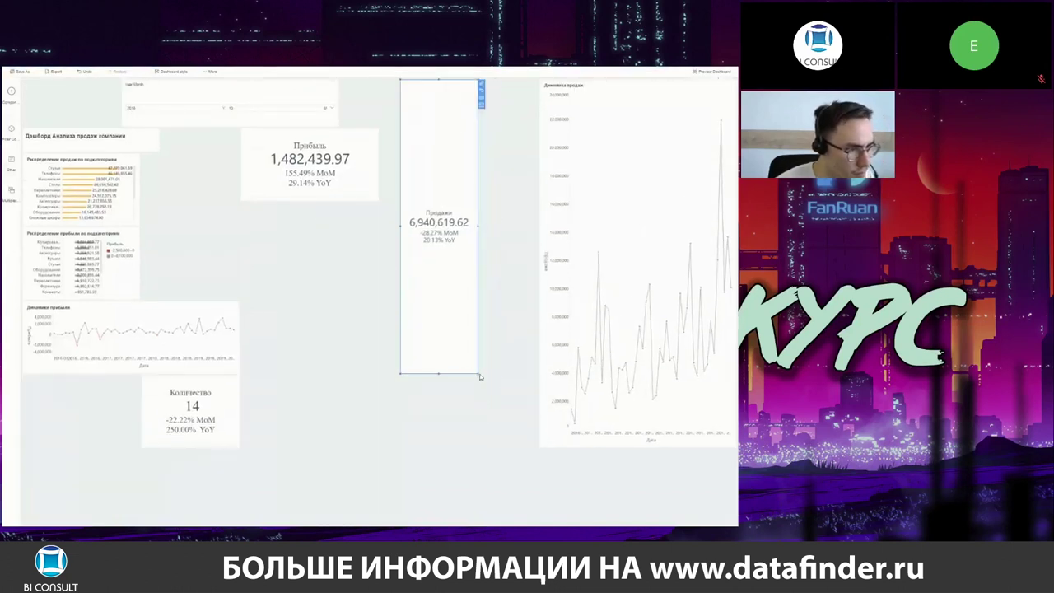
left_click_drag(480, 377, 475, 150)
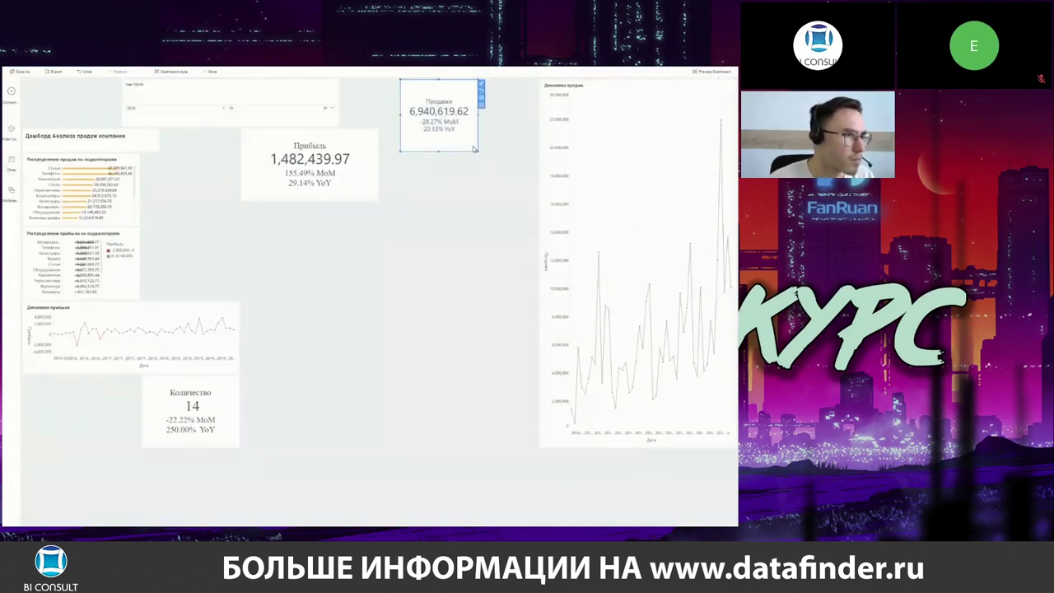
left_click_drag(432, 81, 55, 83)
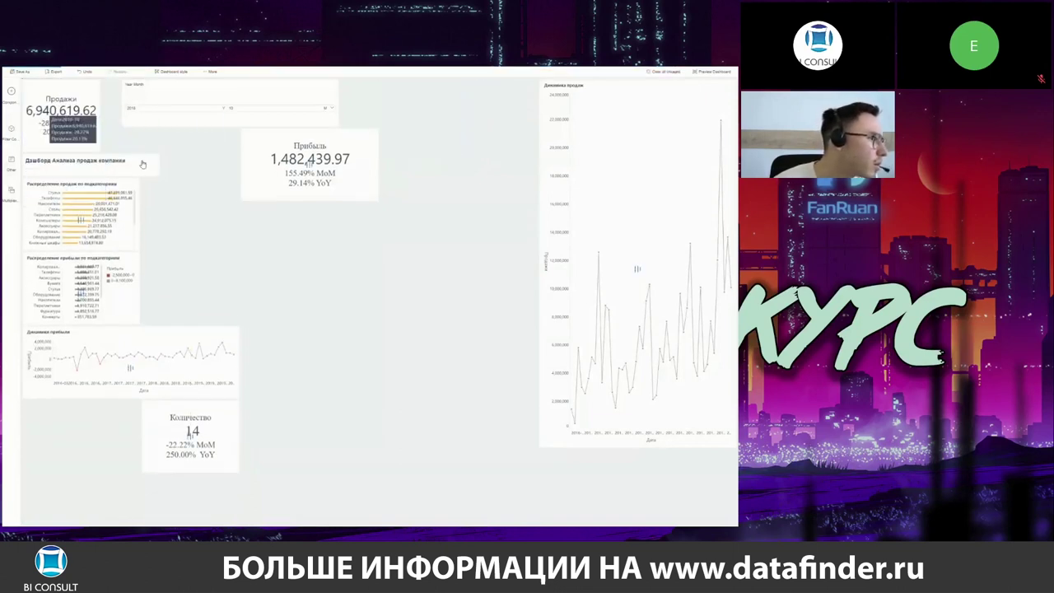
Move the dashboard title to the top of the canvas.
double_click(82, 160)
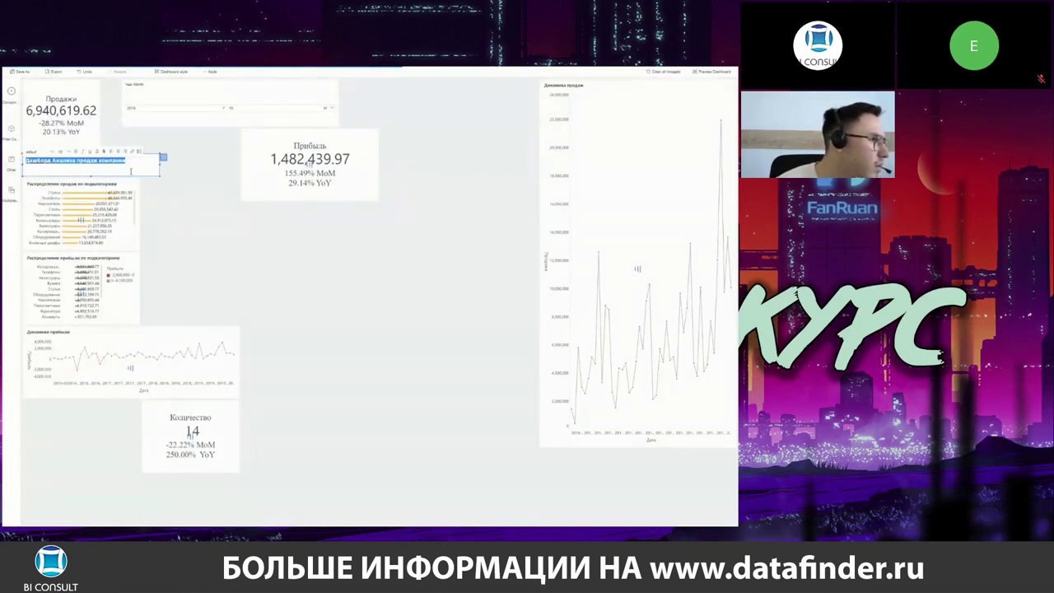
left_click(150, 164)
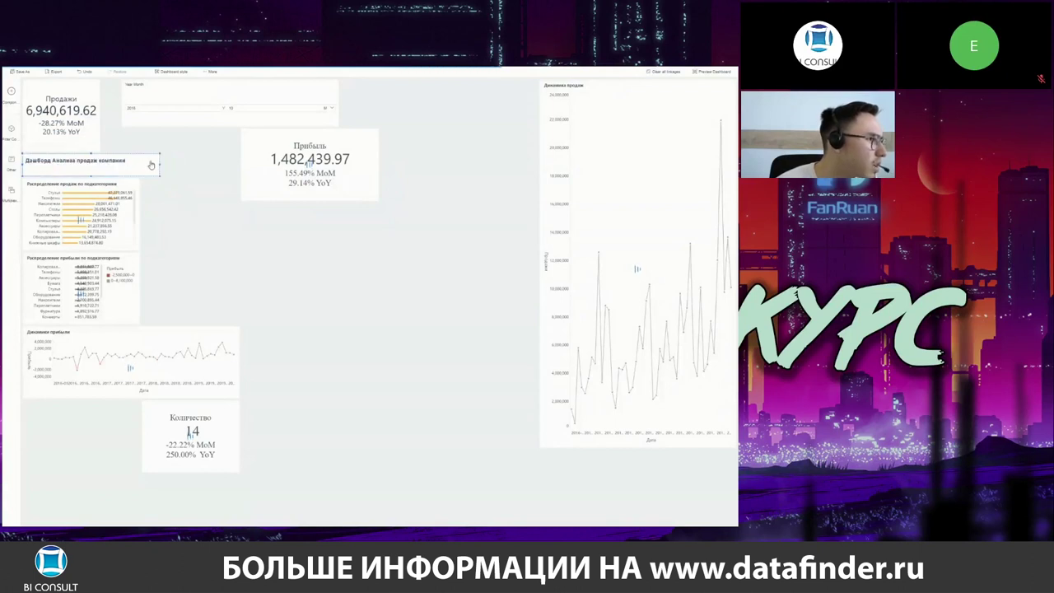
double_click(136, 162)
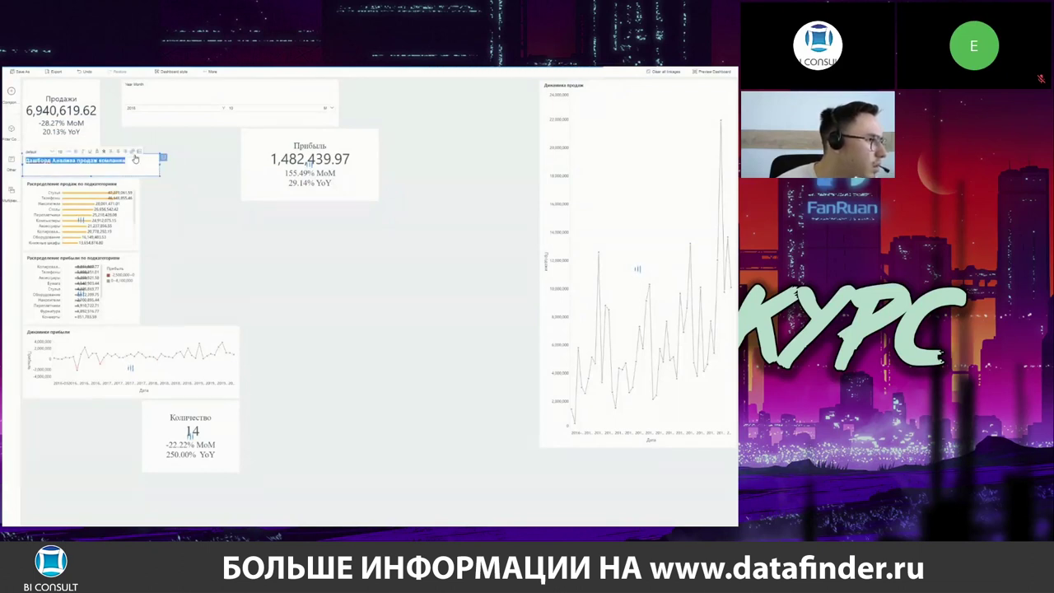
left_click(171, 194)
mouse_move(141, 155)
left_mouse_down()
mouse_move(141, 83)
mouse_move(207, 88)
left_mouse_up()
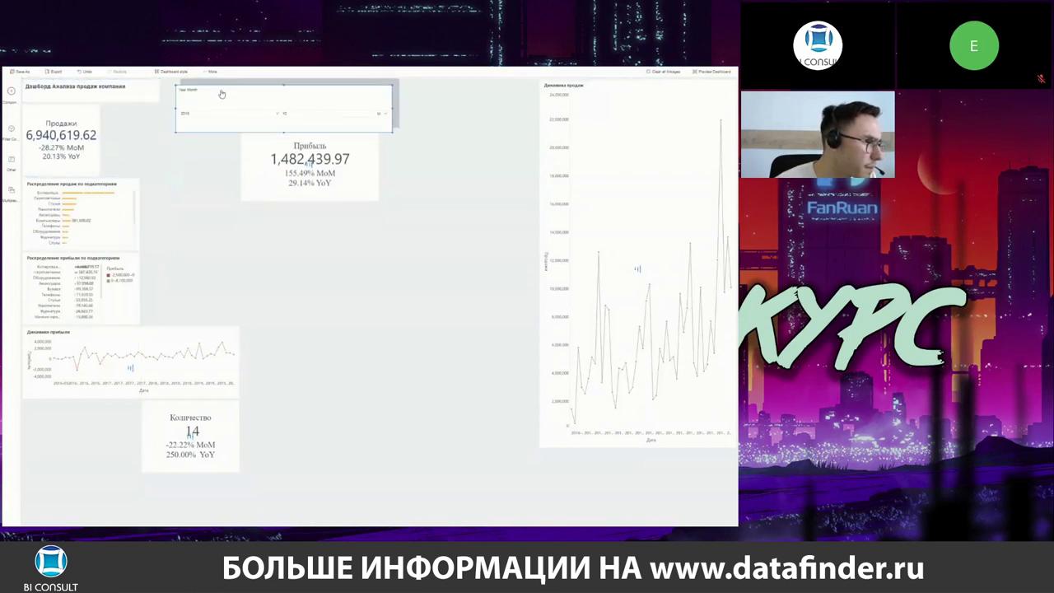
Set the Year Month filter to 2016-10 and reshape Динамика продаж into a short wide panel.
left_click_drag(380, 129, 375, 102)
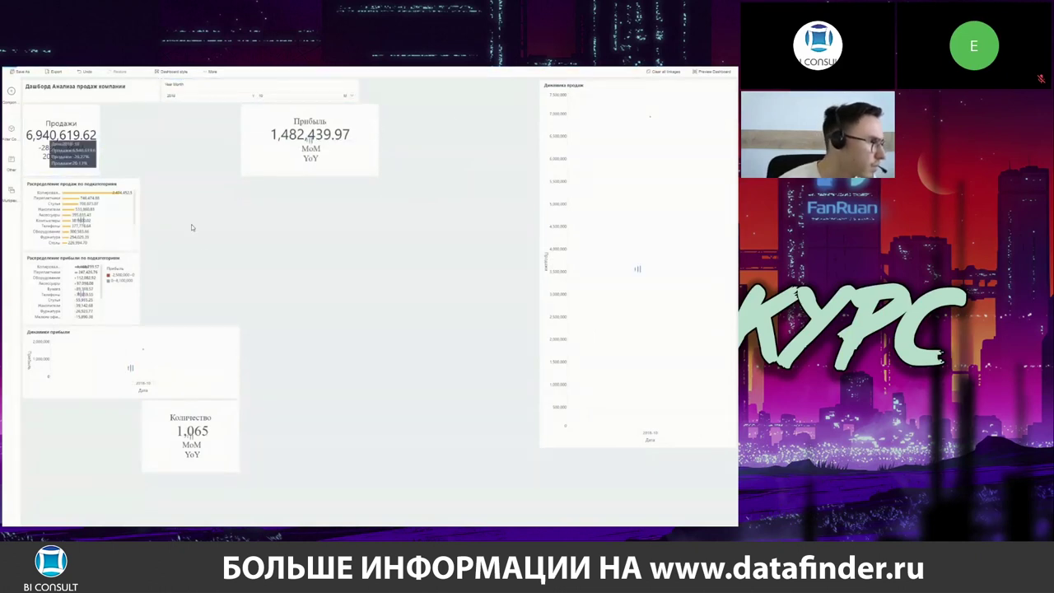
left_click(178, 360)
left_click(594, 81)
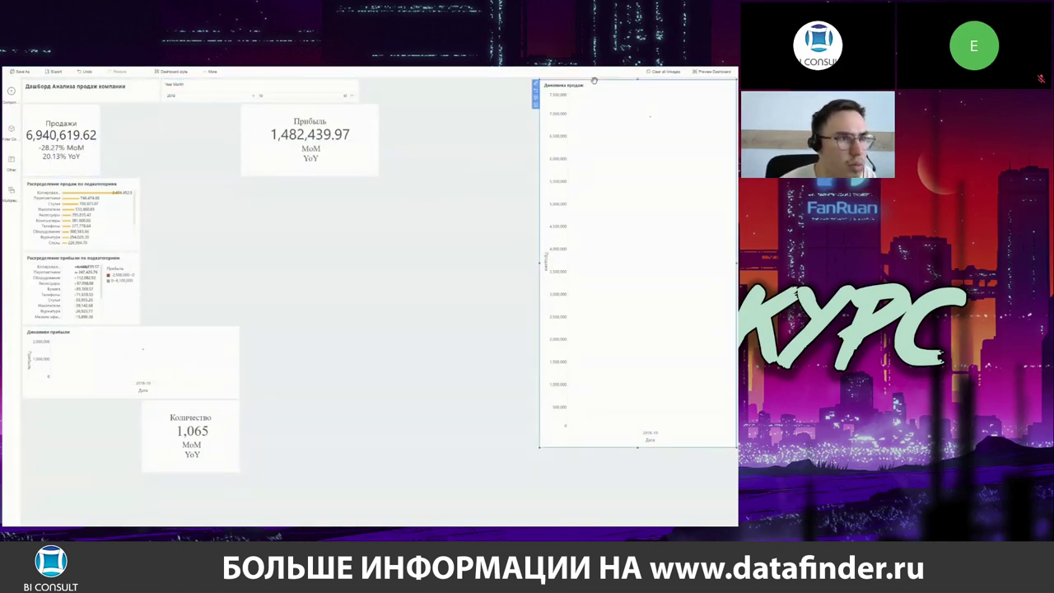
left_click_drag(545, 446, 439, 176)
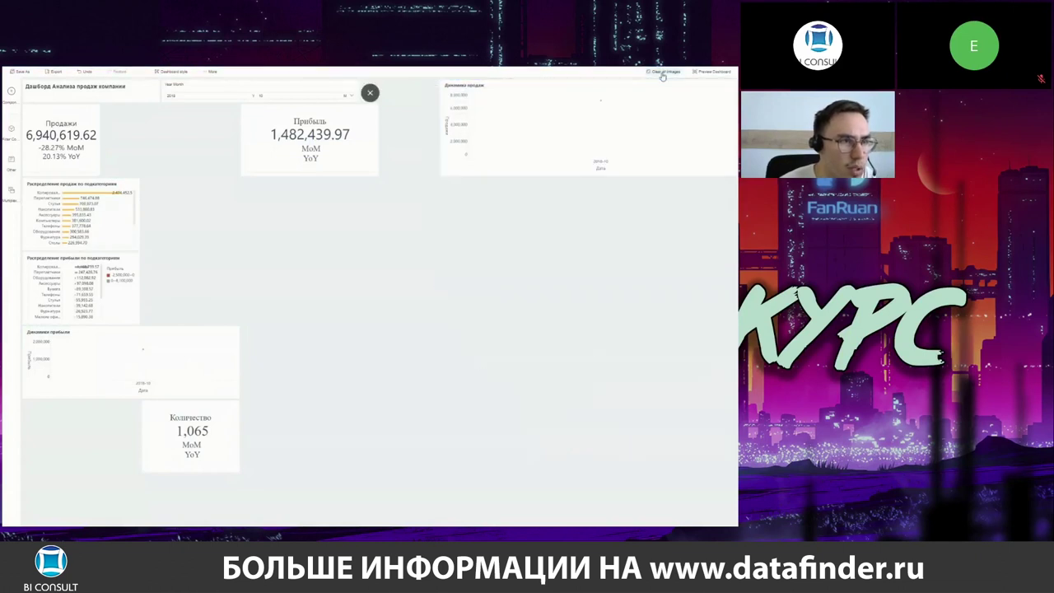
Line up the Динамика продаж chart, the Прибыль card and the Динамика прибыли chart along the top row.
left_click_drag(535, 88, 204, 126)
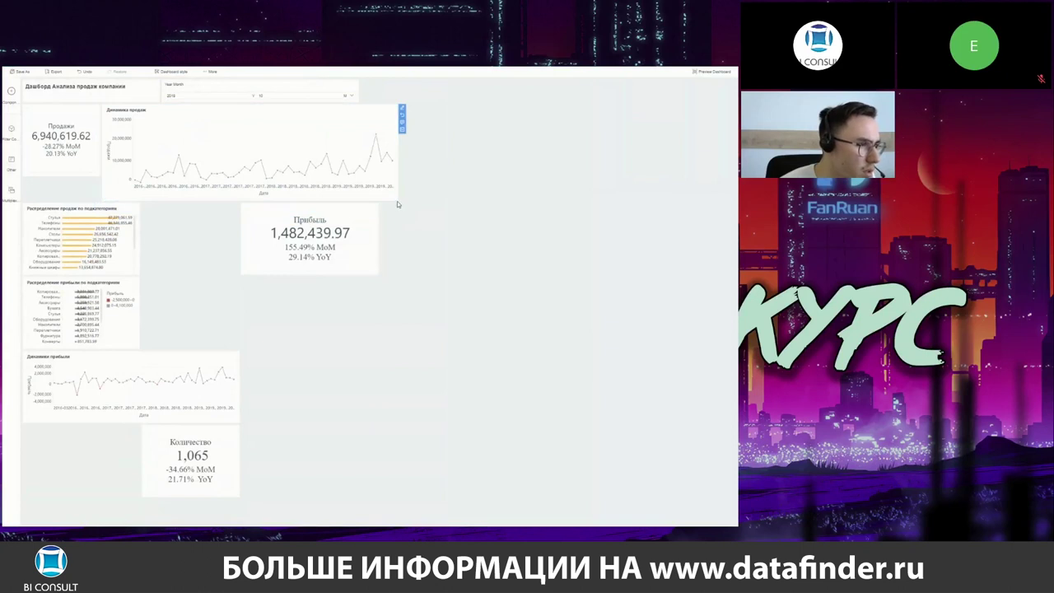
left_click_drag(398, 199, 281, 180)
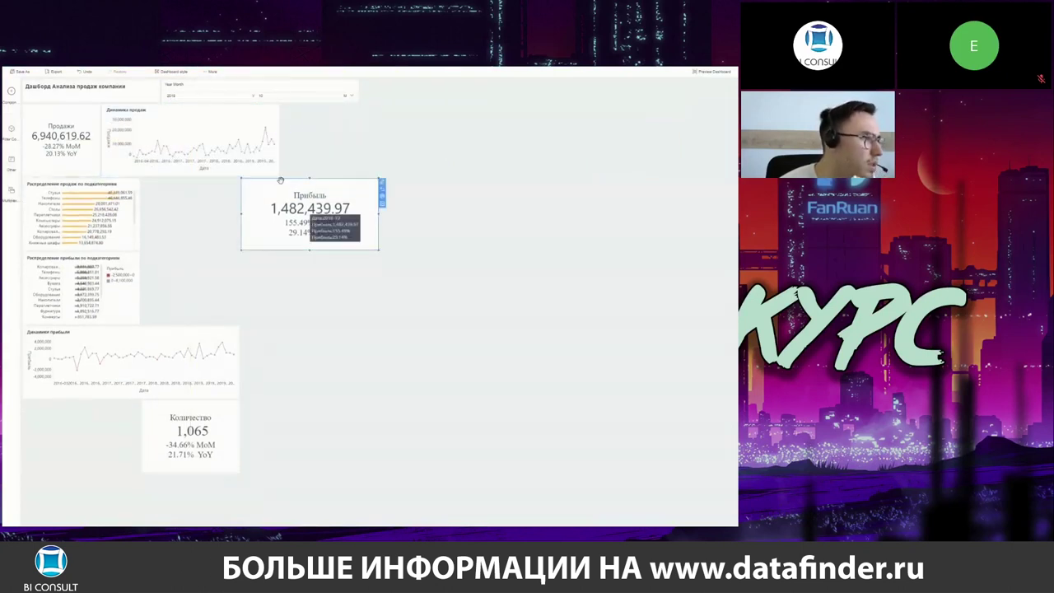
left_click(281, 187)
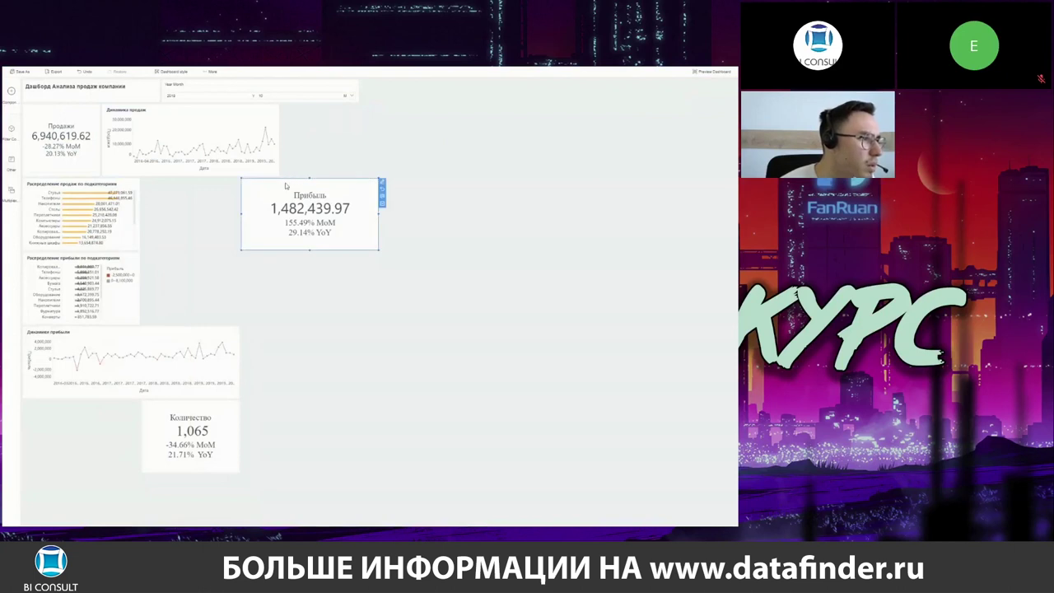
left_click_drag(290, 178, 330, 104)
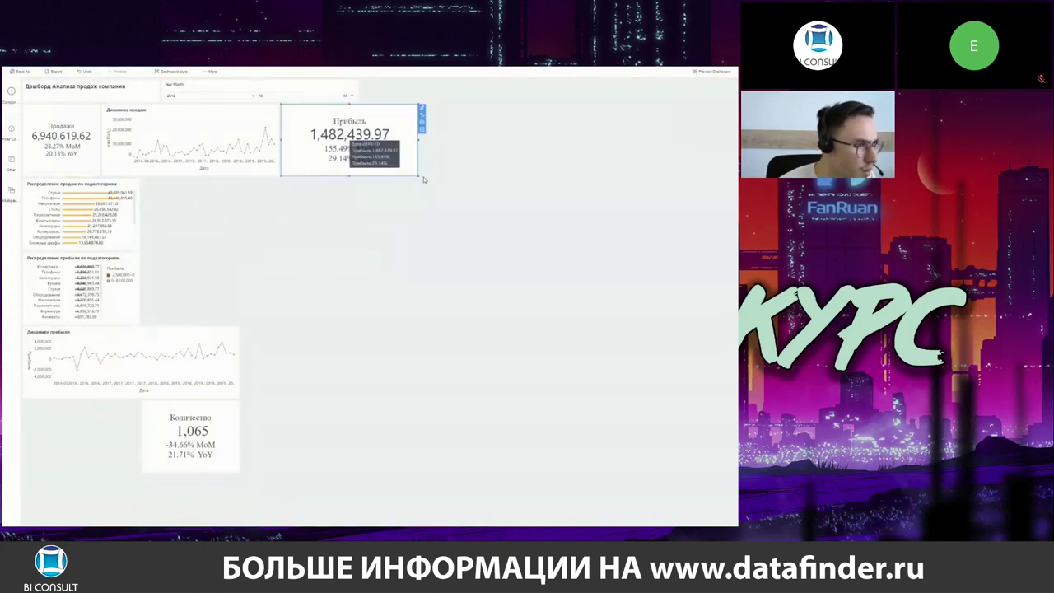
left_click_drag(420, 176, 359, 176)
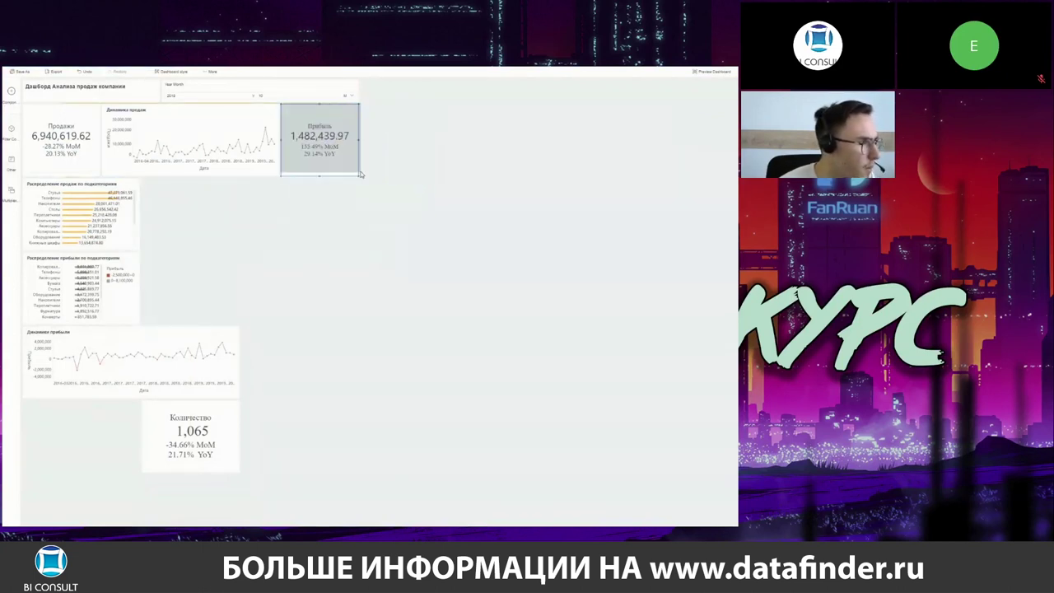
left_click(127, 329)
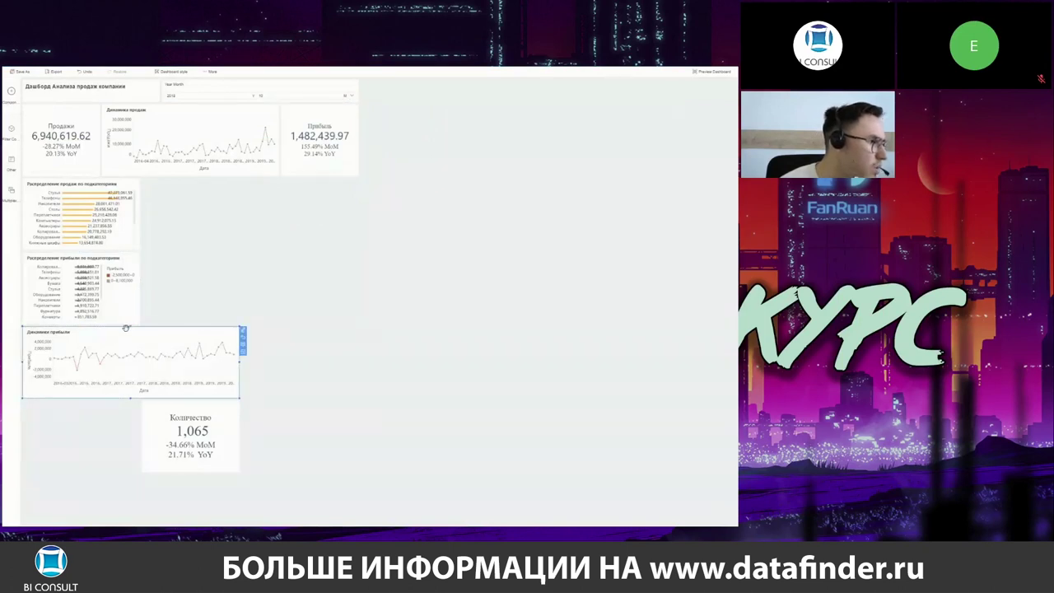
left_click_drag(126, 333, 461, 153)
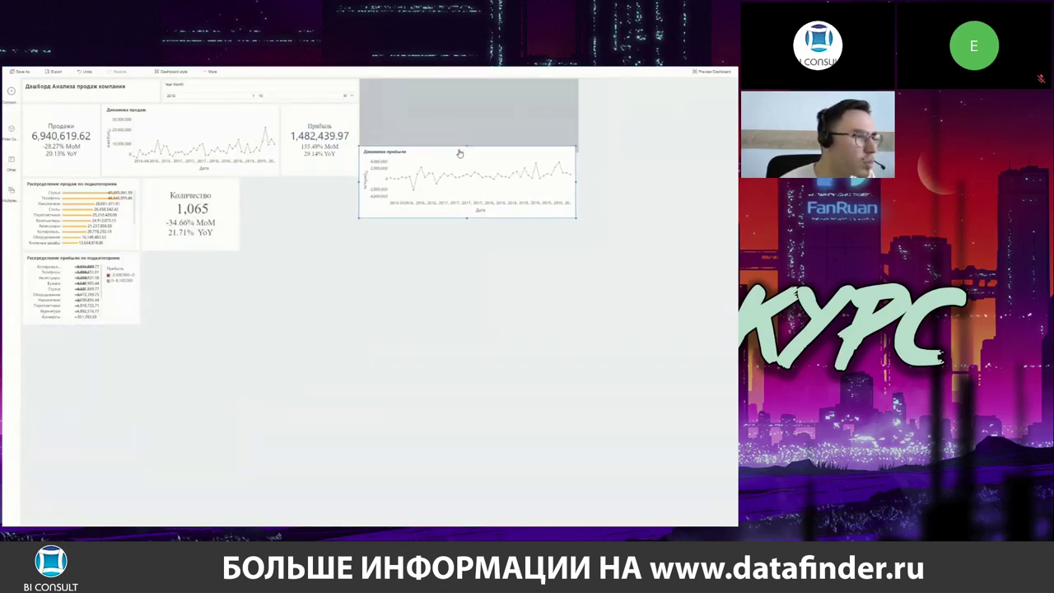
Add a new component and resize it into a thin text strip at the top.
left_click(11, 161)
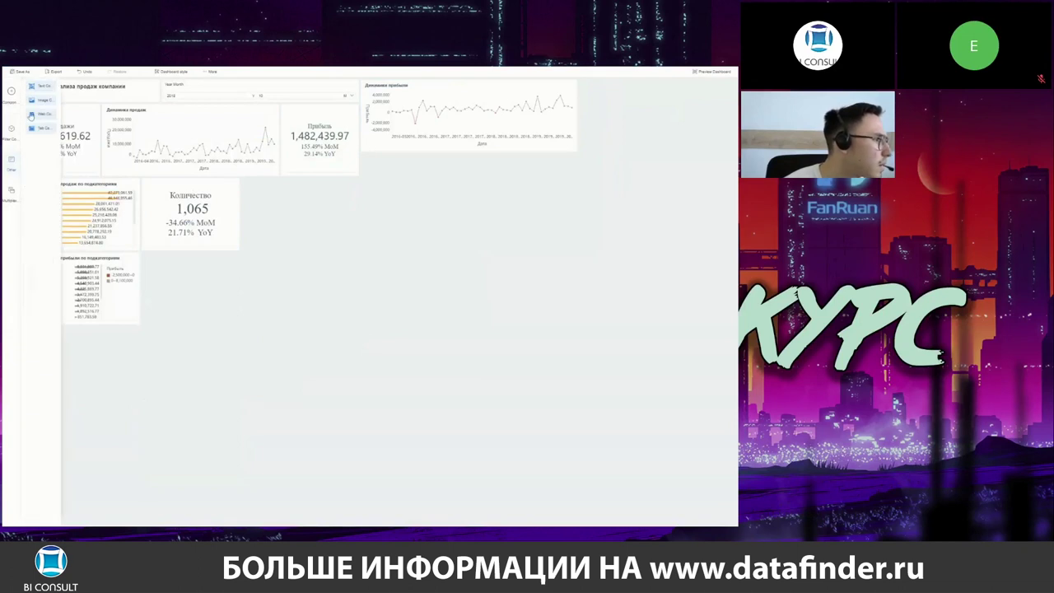
left_click_drag(39, 99, 600, 246)
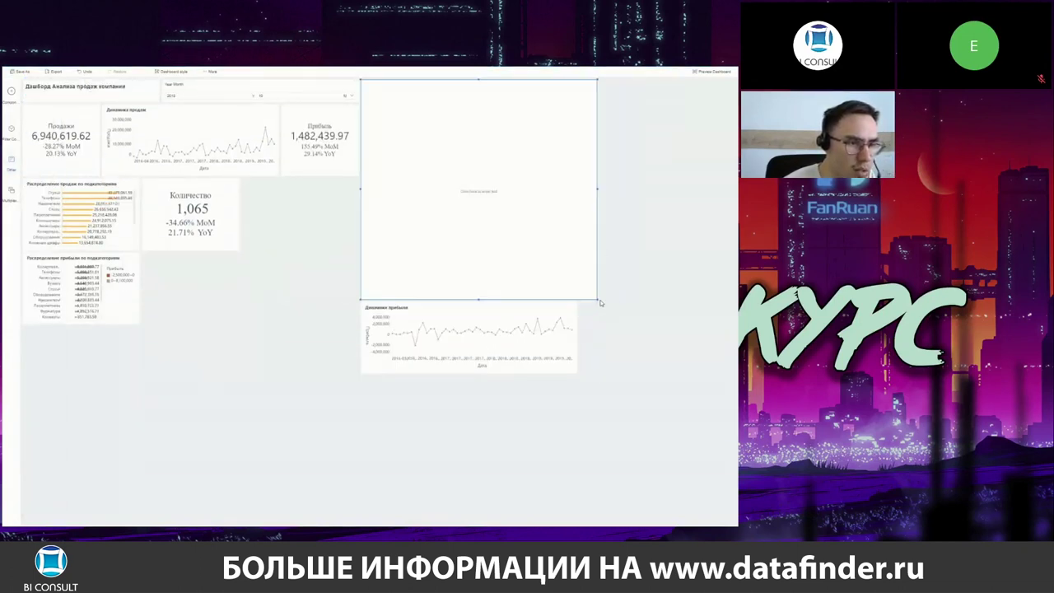
left_click_drag(598, 300, 737, 103)
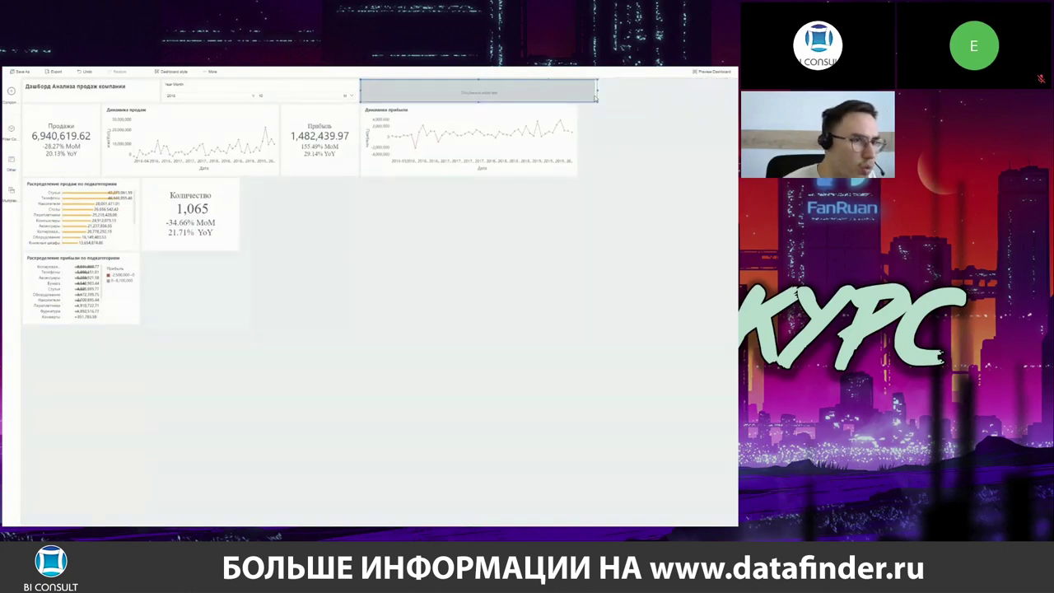
double_click(614, 96)
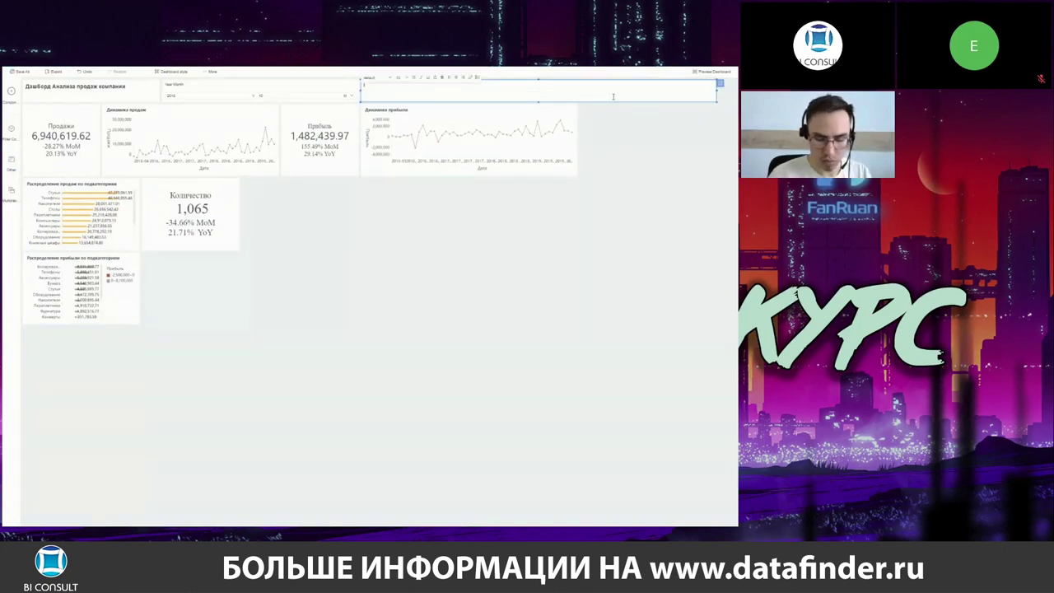
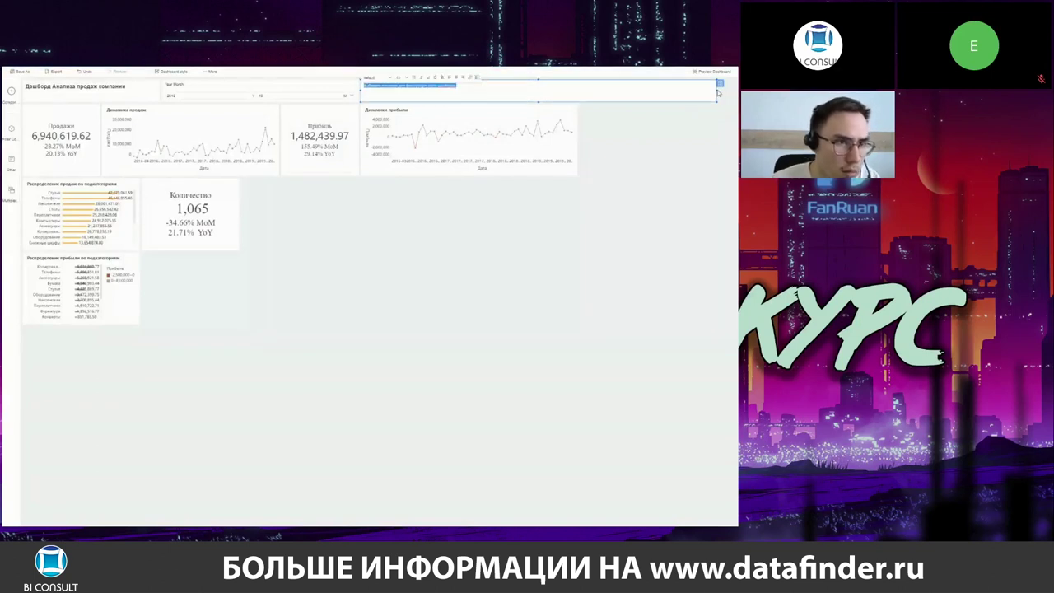
Widen and enlarge the filter caption, move the Количество card to the top row, and enlarge the profit chart.
left_click_drag(718, 92, 737, 93)
double_click(396, 87)
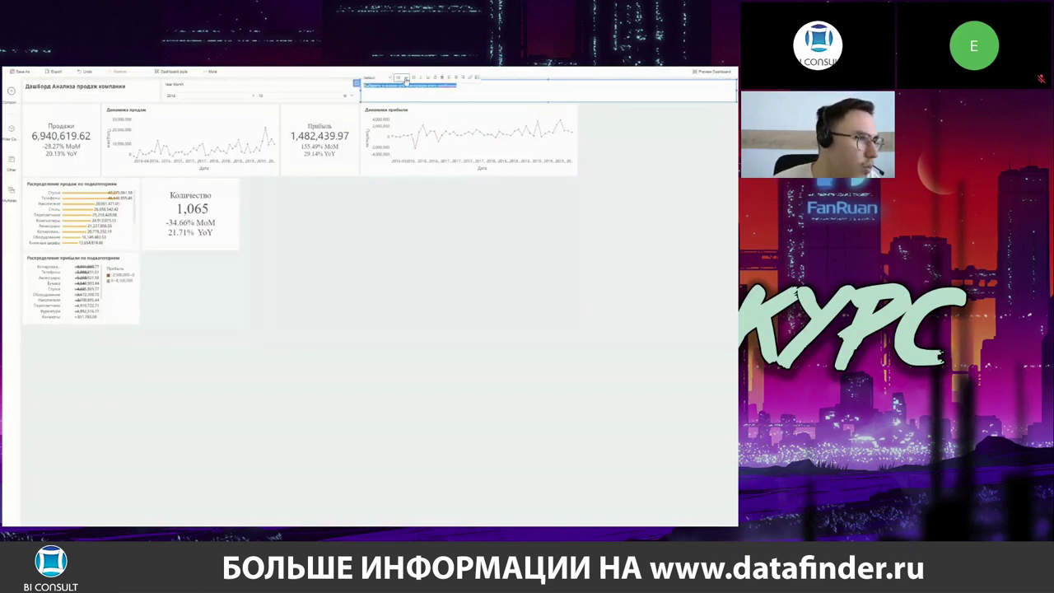
left_click(406, 79)
left_click(406, 110)
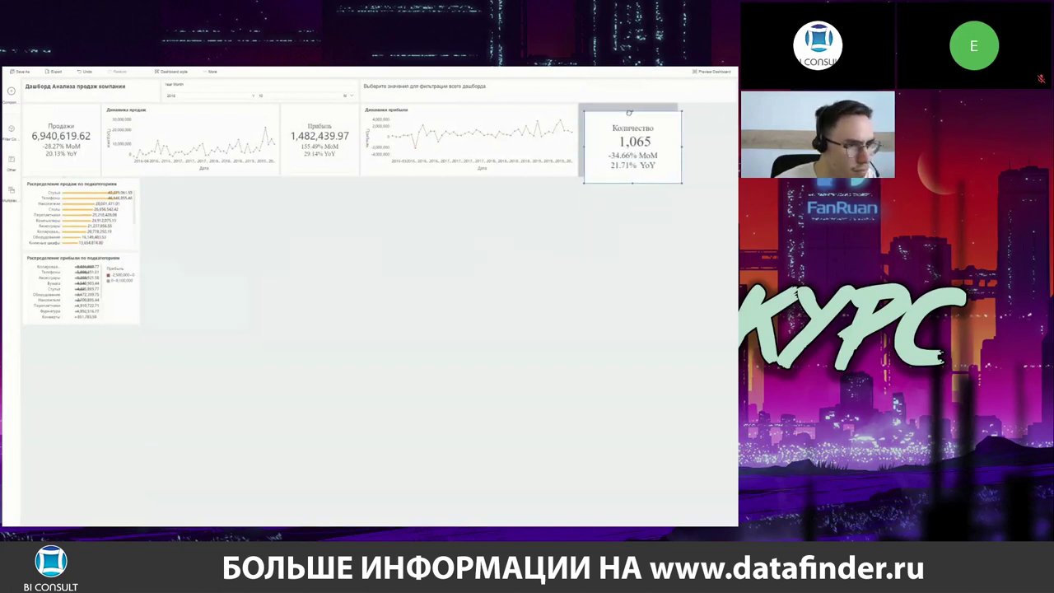
left_click_drag(188, 185, 481, 113)
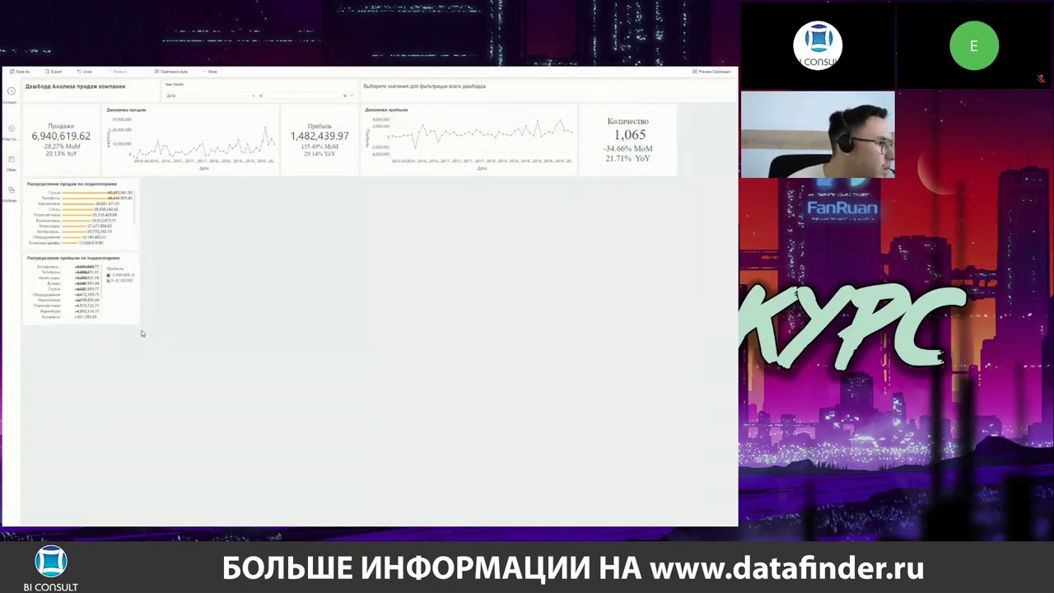
left_click_drag(139, 324, 183, 352)
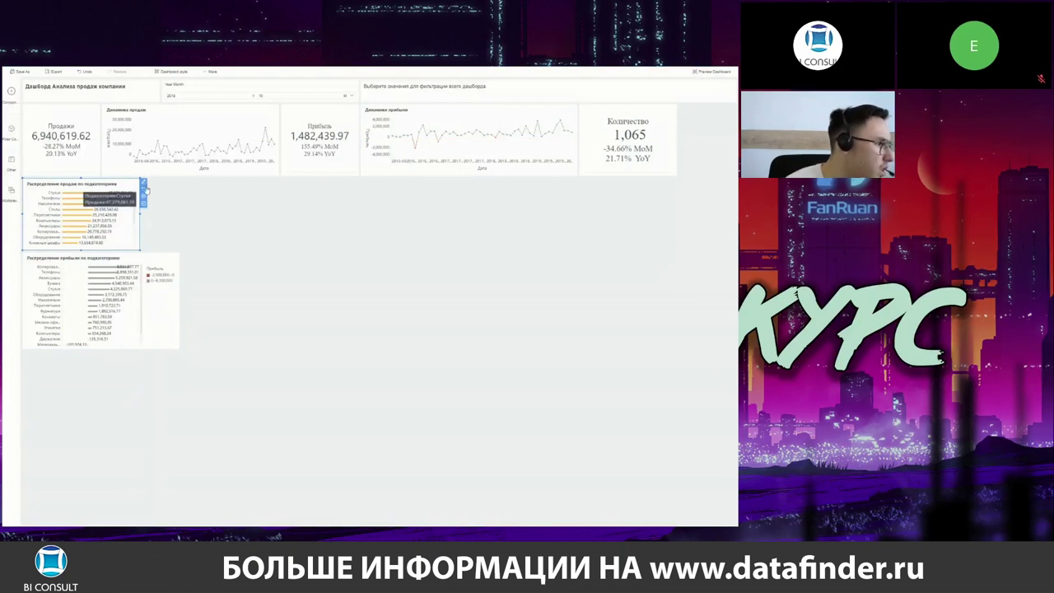
Turn the sales-by-subcategory bars grey, then add a Tab component from Other to the dashboard.
left_click(144, 184)
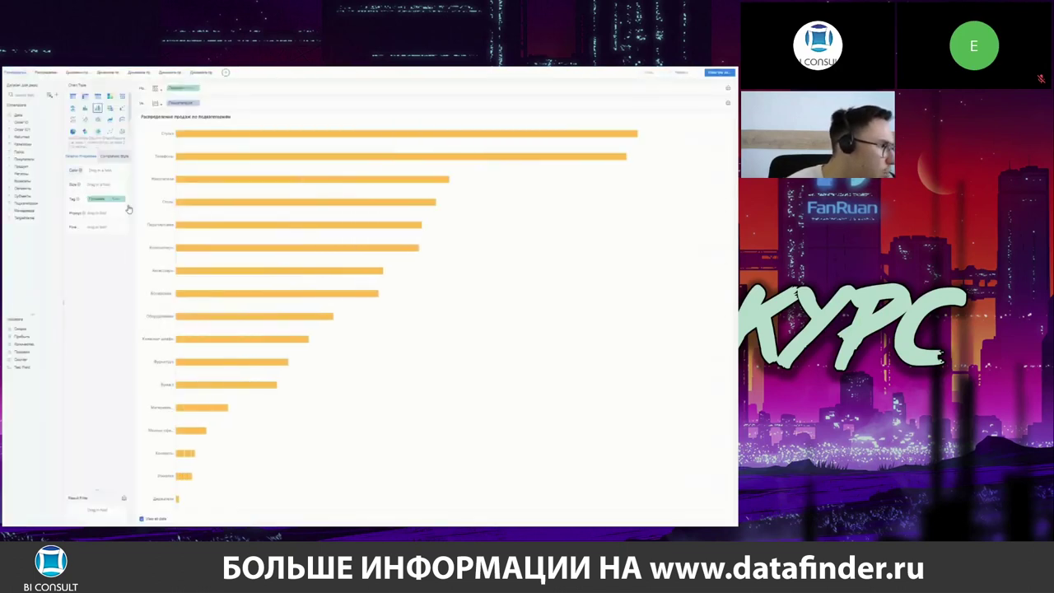
left_click(129, 210)
left_click(144, 218)
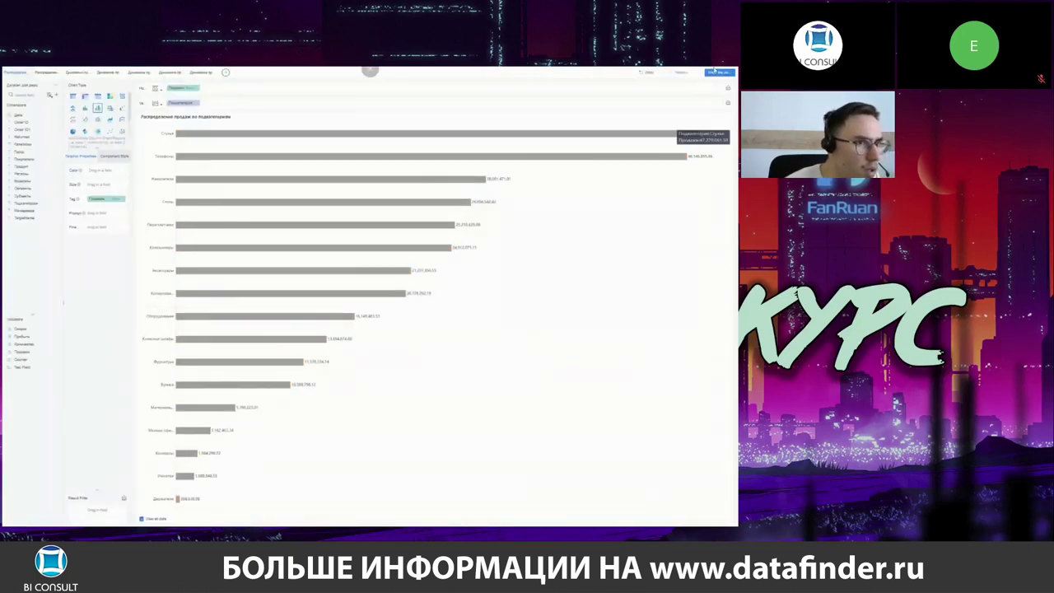
left_click(716, 72)
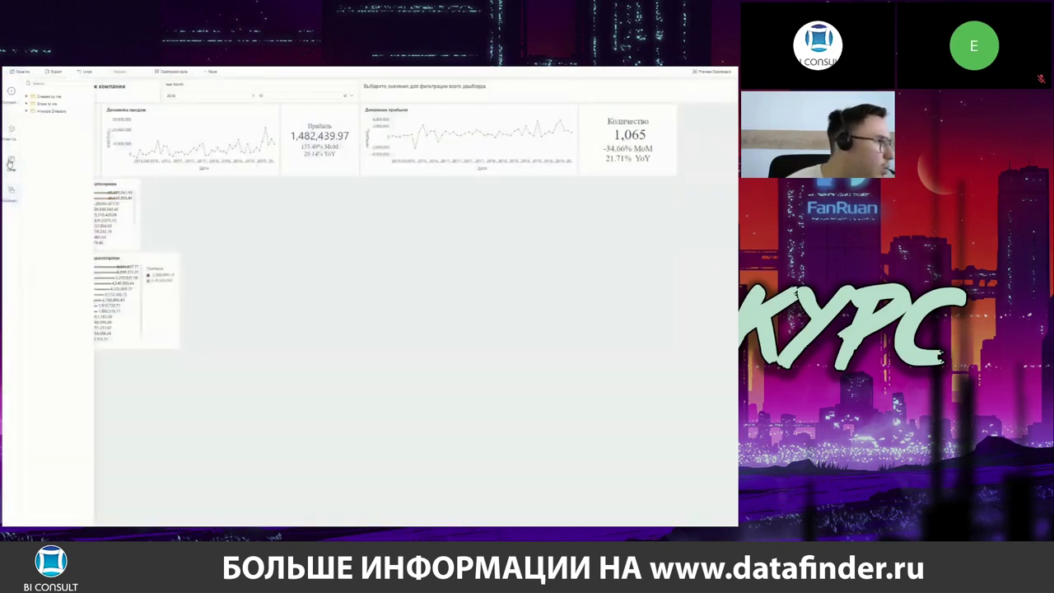
left_click(10, 162)
left_click_drag(35, 130, 297, 186)
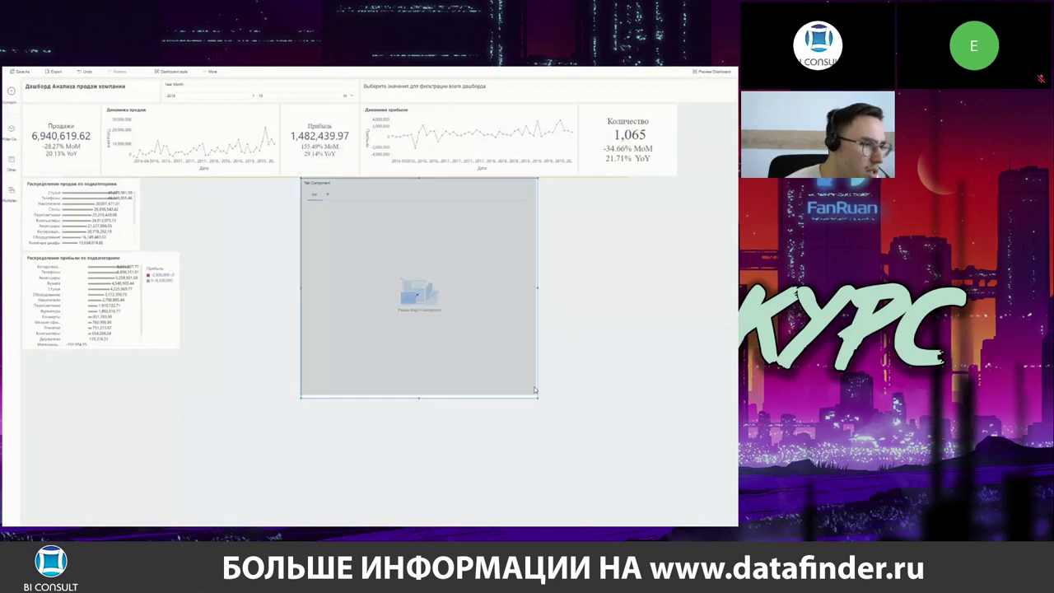
Shrink the tab container, rename its first tab Продажи, and add a second tab.
left_click_drag(539, 399, 499, 299)
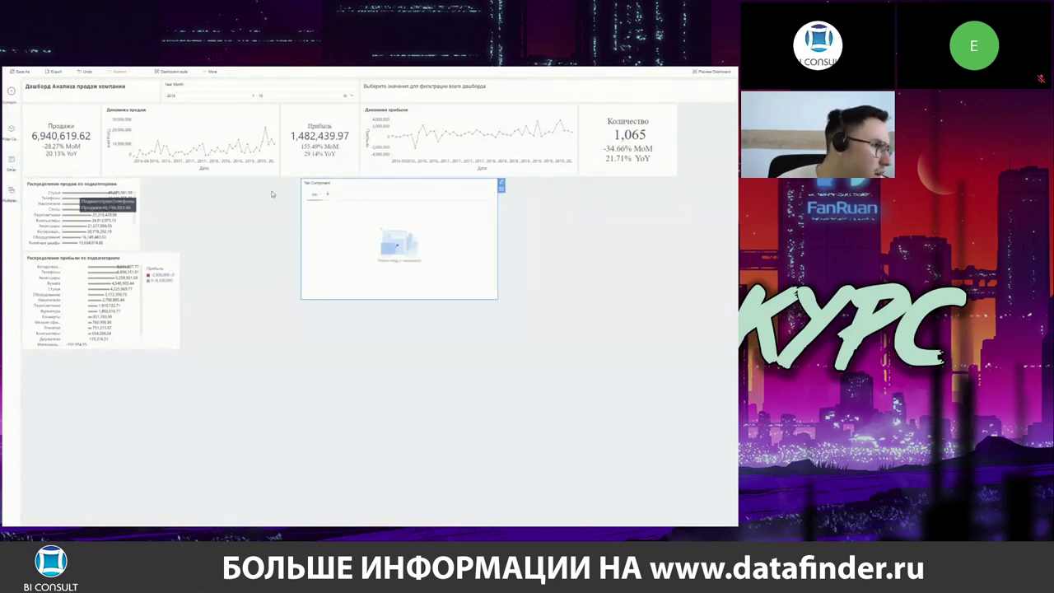
mouse_move(11, 169)
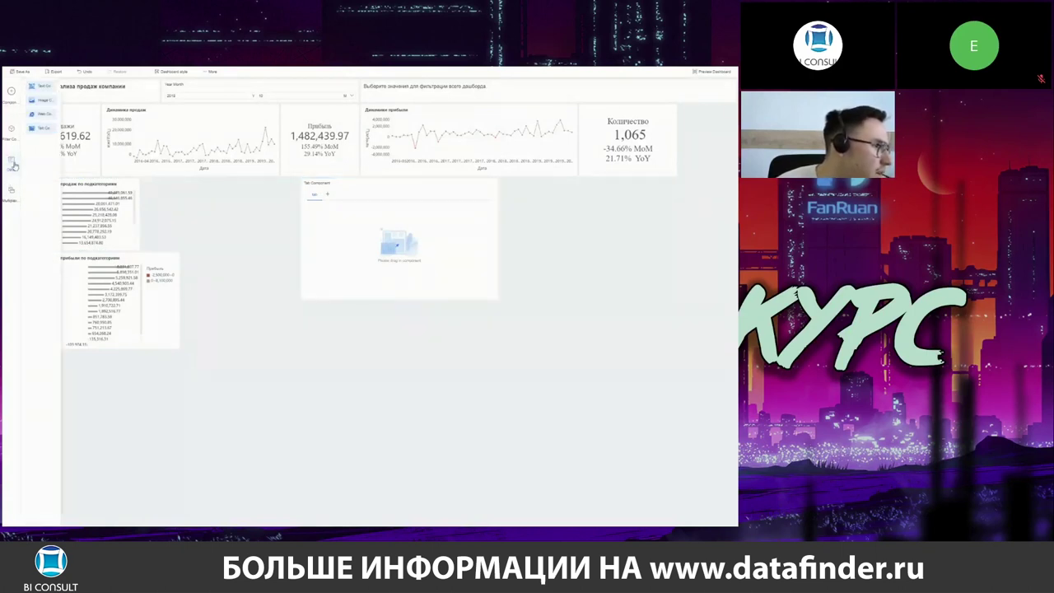
left_click(315, 196)
left_click(328, 213)
type("Продажи")
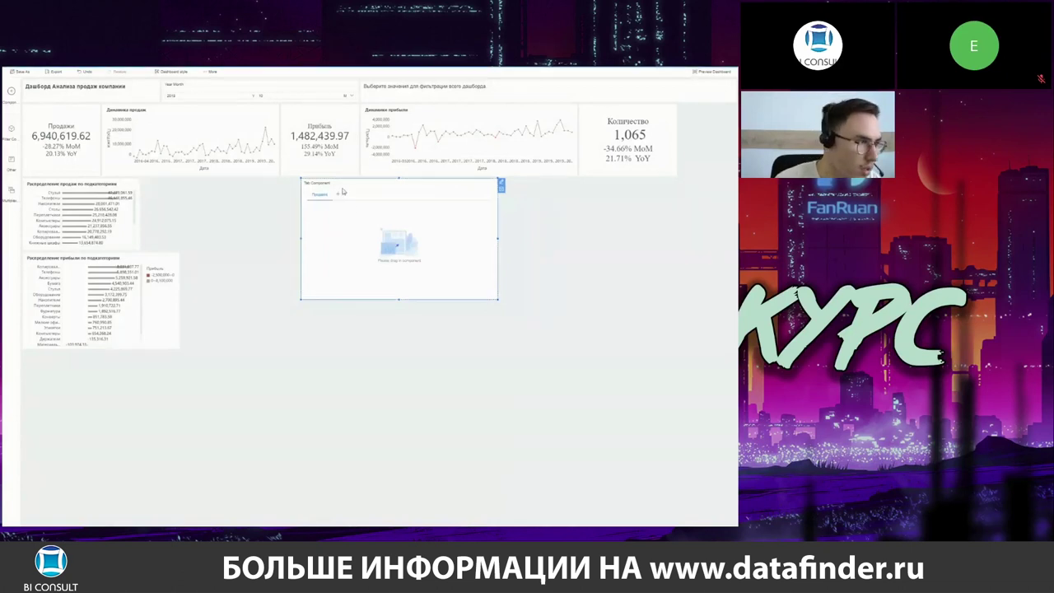
left_click(350, 193)
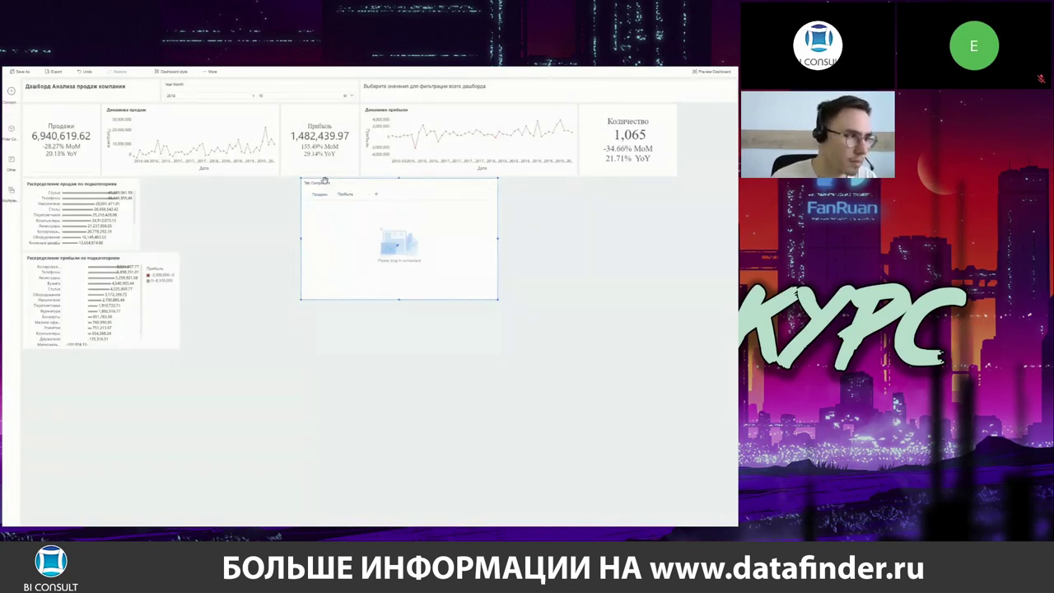
Title the container 'Распределение показателя по подкатегориям' in a larger font.
double_click(323, 187)
type("Распределение показателя по подкатегориям")
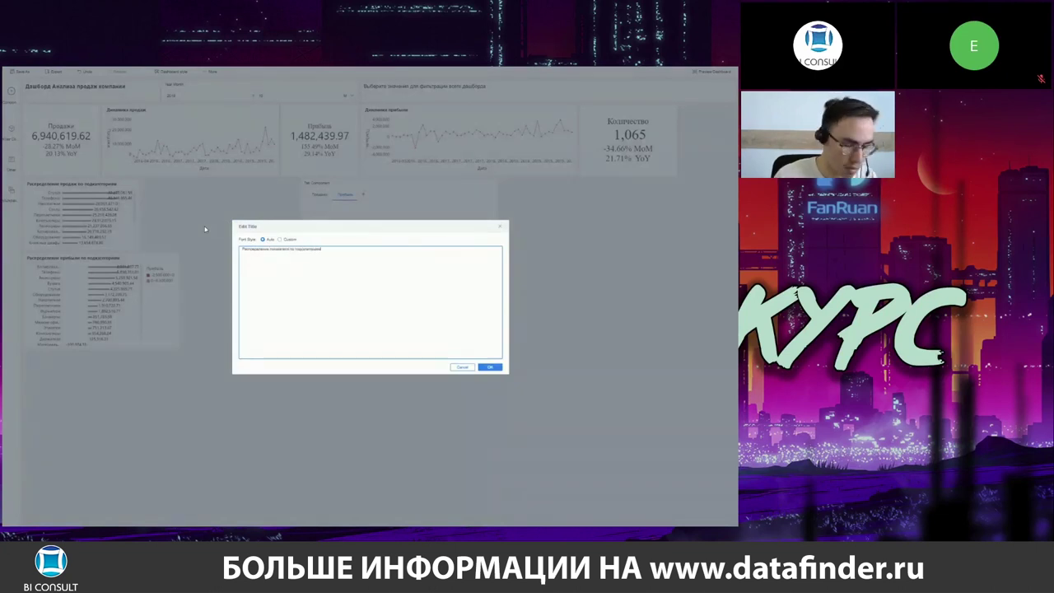
triple_click(414, 250)
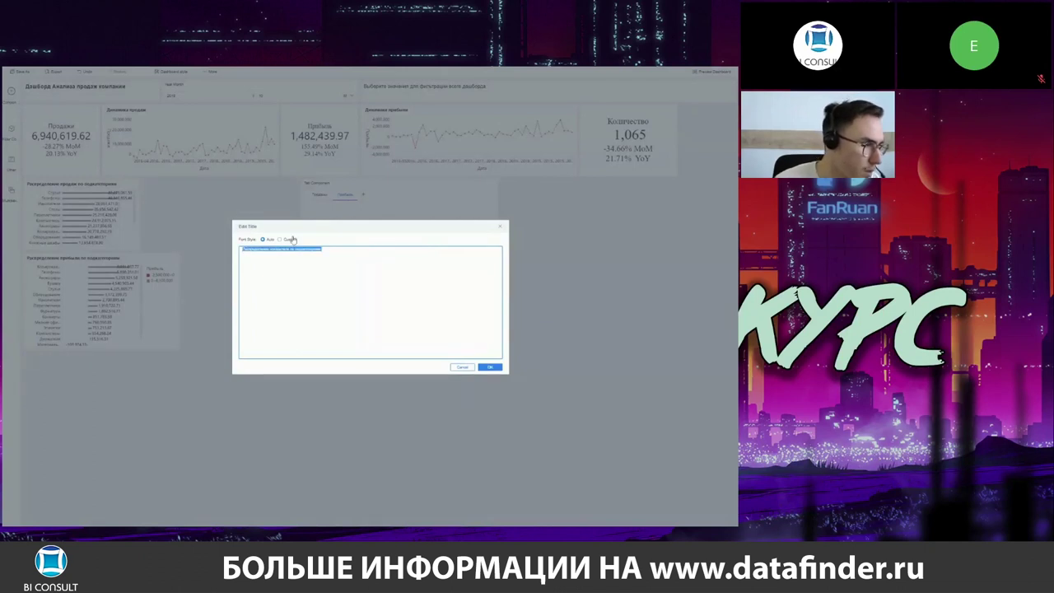
left_click(346, 292)
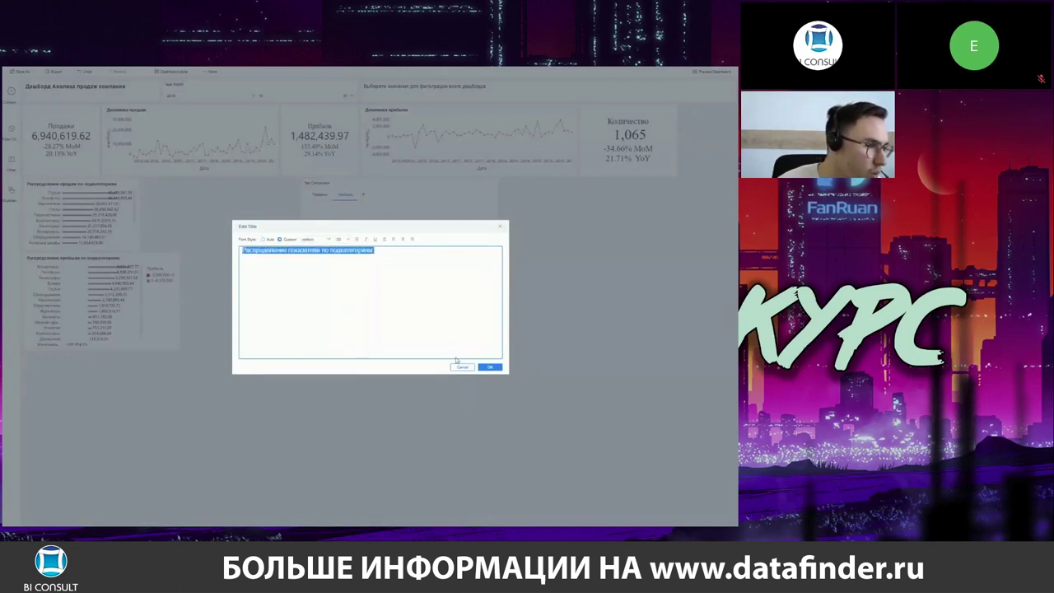
left_click(356, 239)
left_click(346, 295)
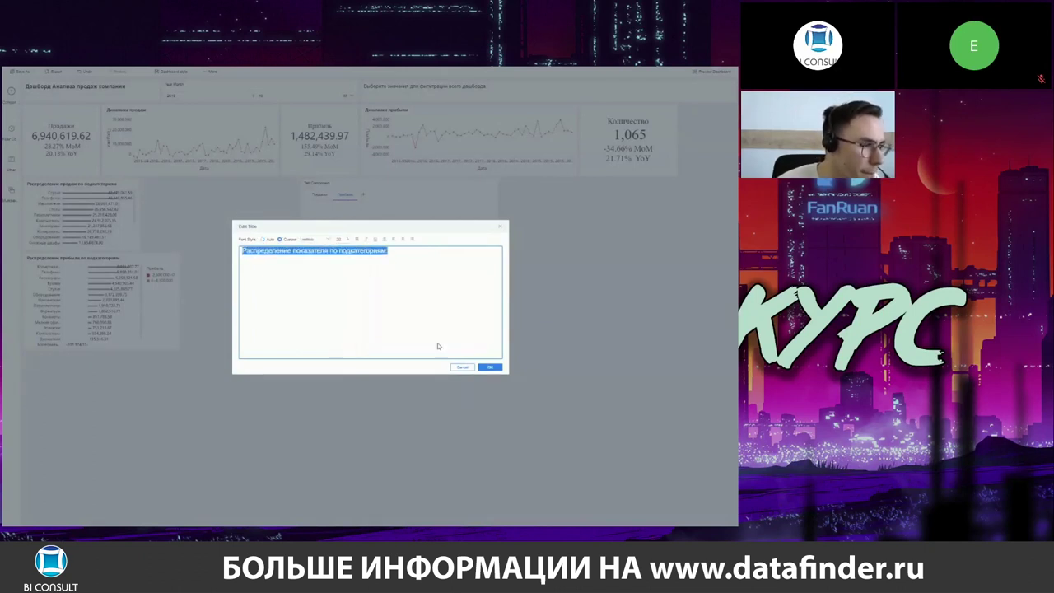
left_click(482, 367)
left_click(384, 188)
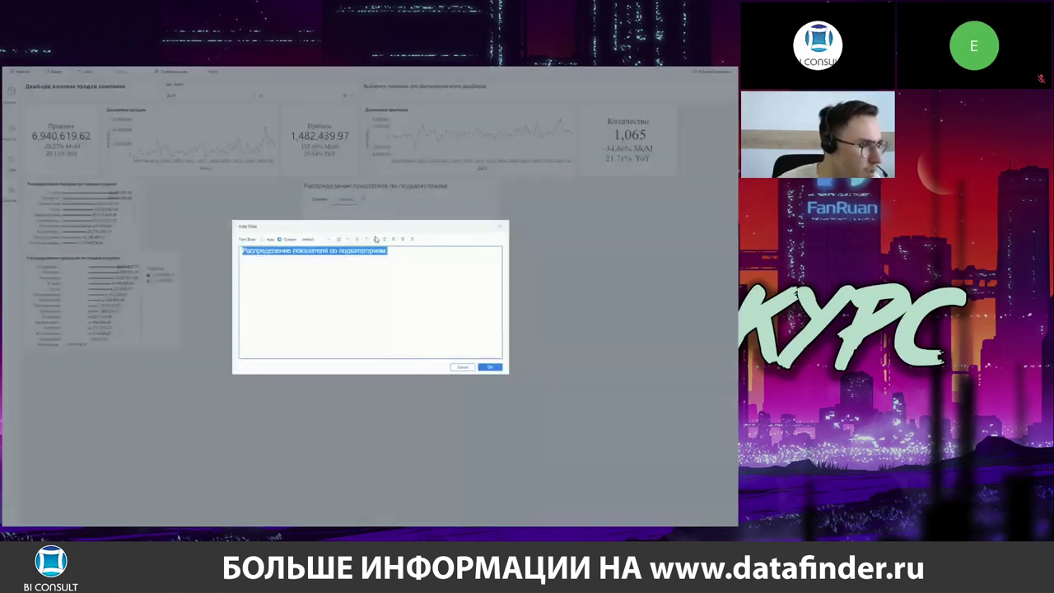
left_click(344, 272)
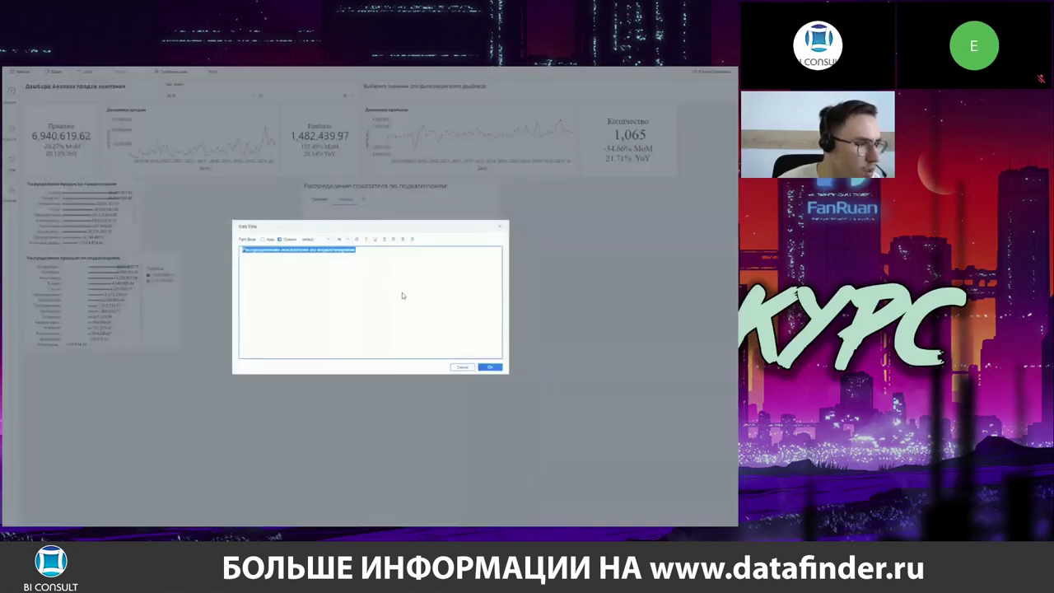
left_click(484, 367)
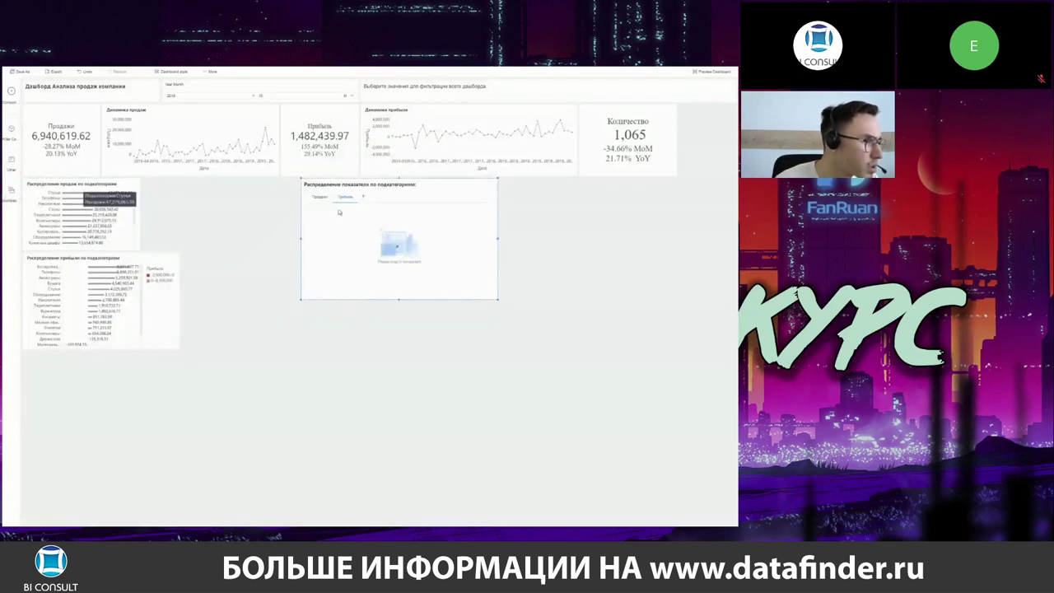
left_click(107, 264)
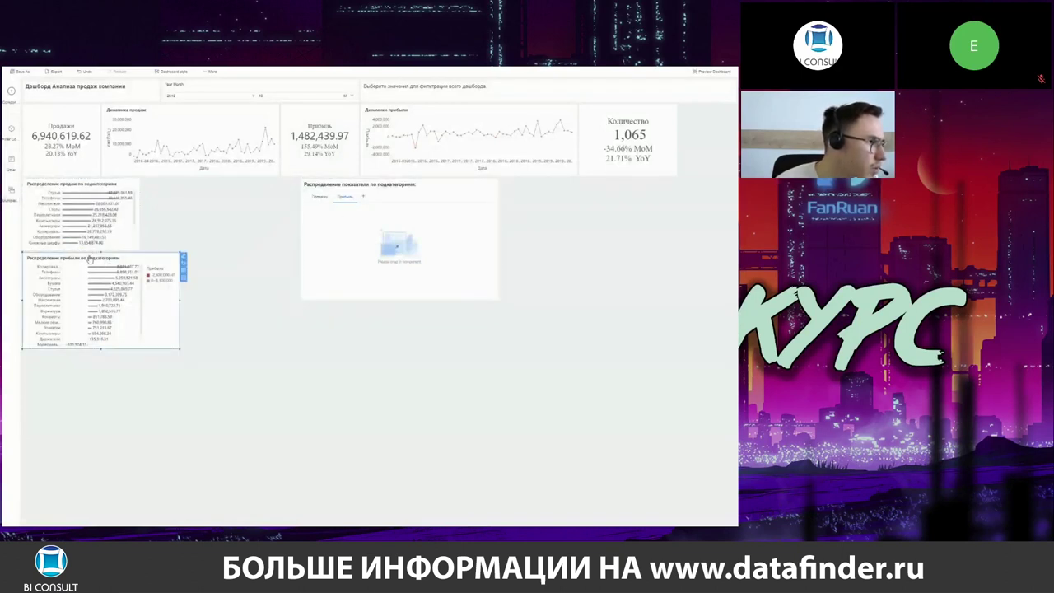
Move the profit subcategory chart into the Прибыль tab and the sales chart into Продажи.
left_click_drag(88, 255, 371, 247)
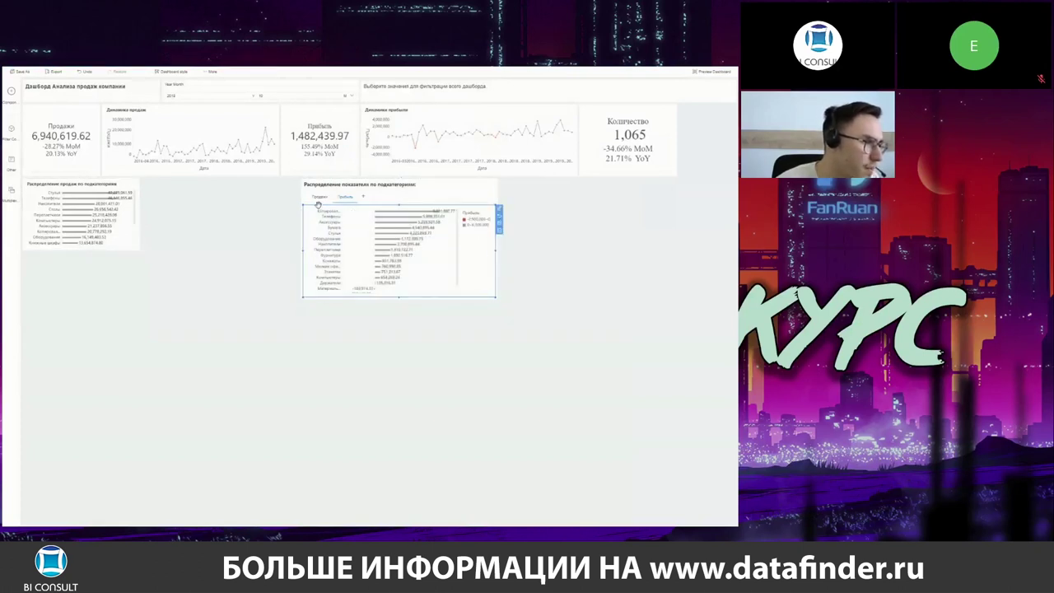
left_click(320, 197)
mouse_move(70, 186)
left_mouse_down()
mouse_move(372, 279)
mouse_move(371, 247)
left_mouse_up()
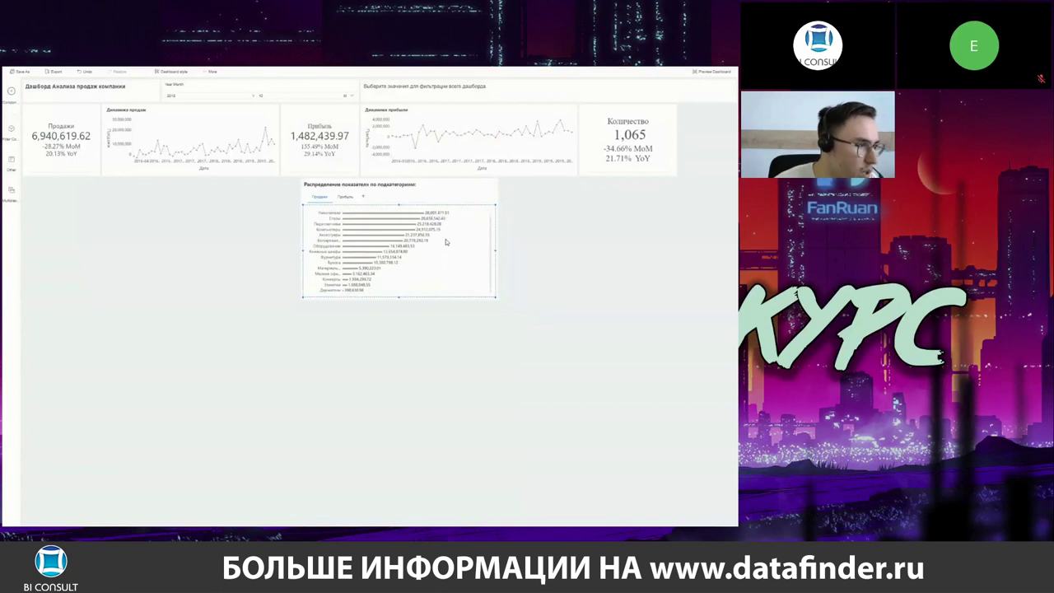
left_click(378, 217)
left_click(345, 197)
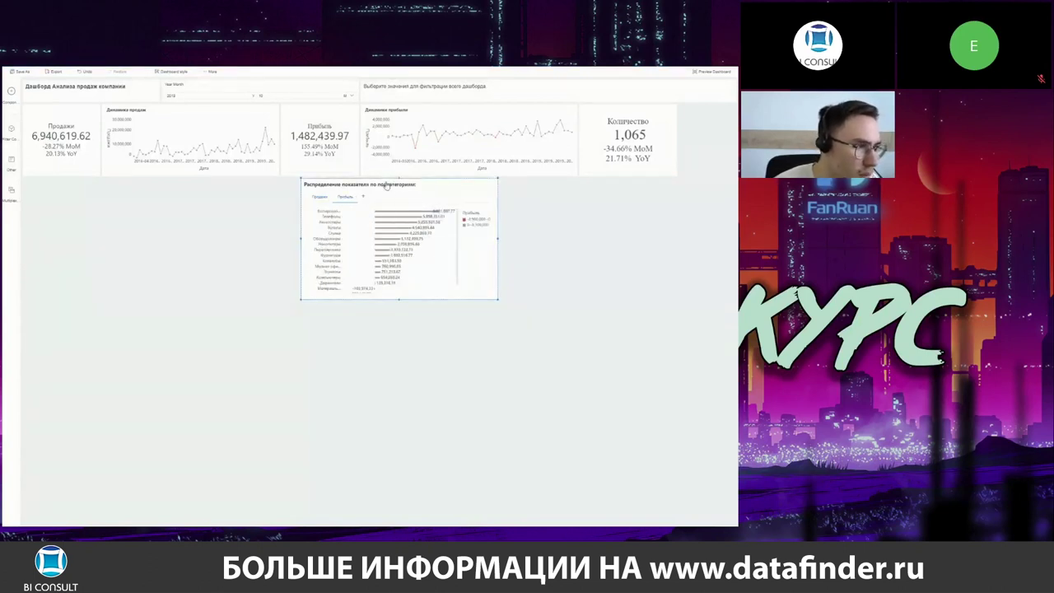
Shift the tab container right, narrow Динамика прибыли and the Количество card, and place them side by side.
left_click_drag(410, 186, 469, 187)
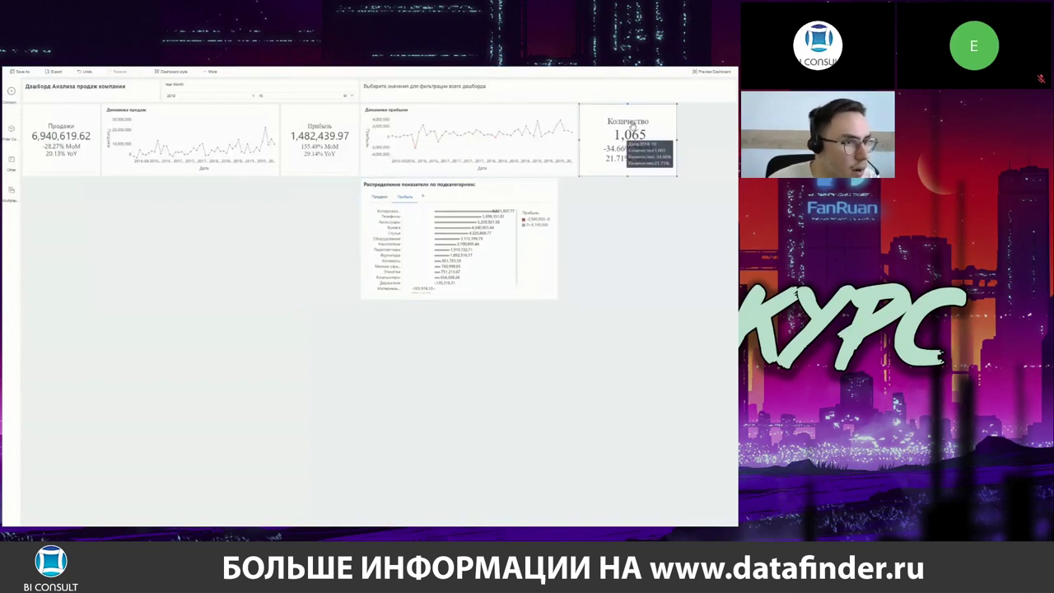
left_click(458, 114)
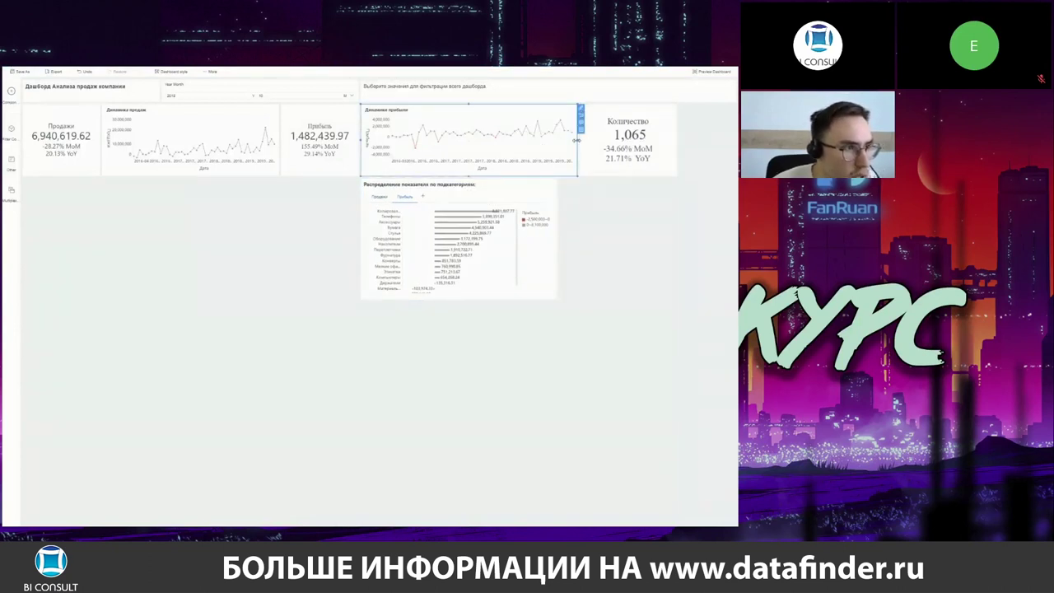
left_click_drag(578, 140, 539, 140)
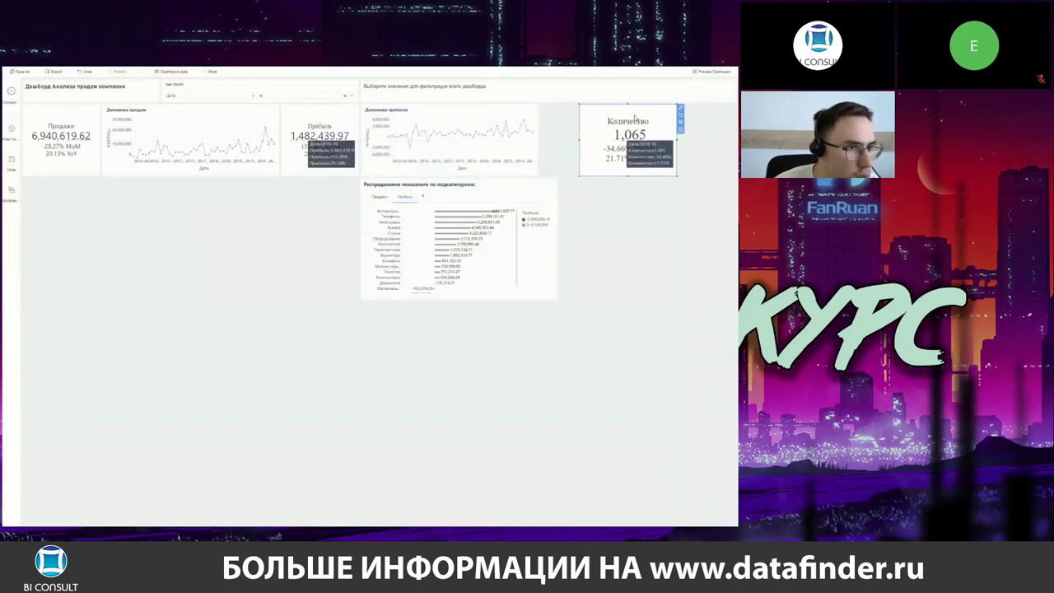
mouse_move(678, 175)
left_mouse_down()
mouse_move(642, 169)
mouse_move(657, 174)
left_mouse_up()
left_click_drag(604, 106, 552, 112)
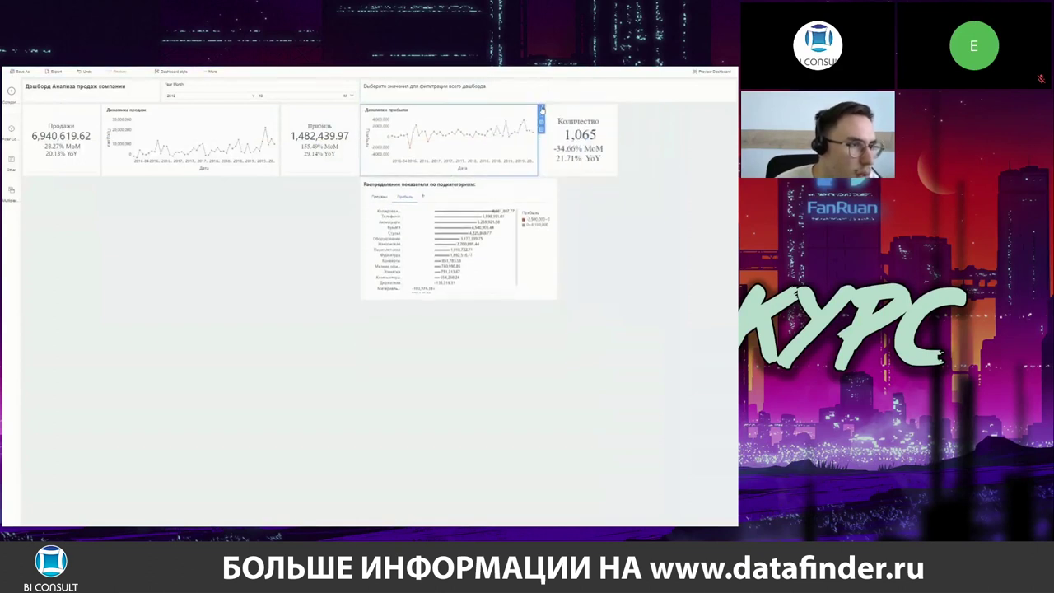
left_click(541, 110)
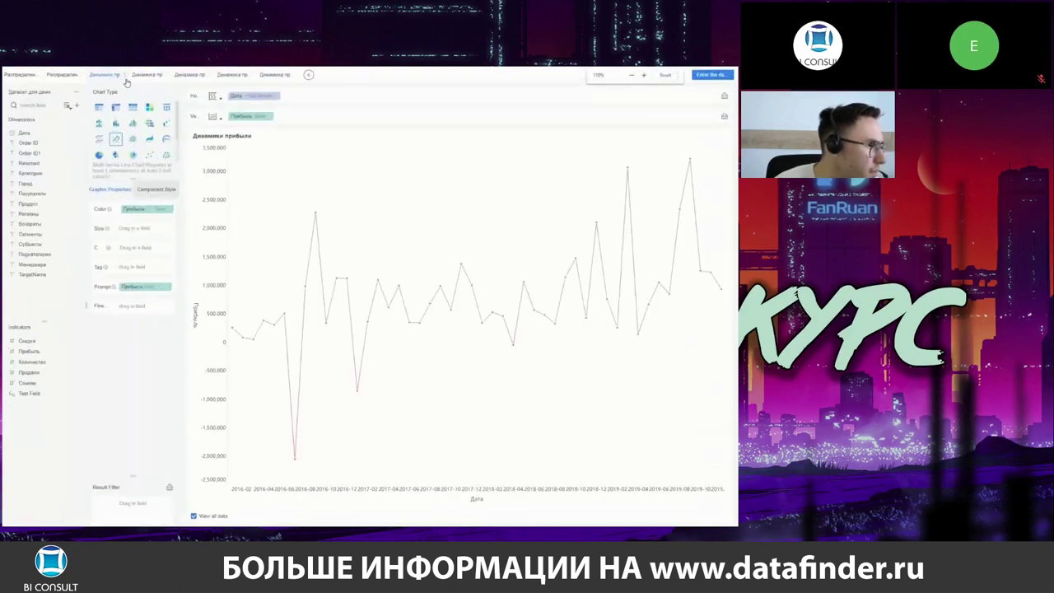
Create the Динамики прибыли1 line chart plotting Количество by month and return to the dashboard.
left_click(124, 76)
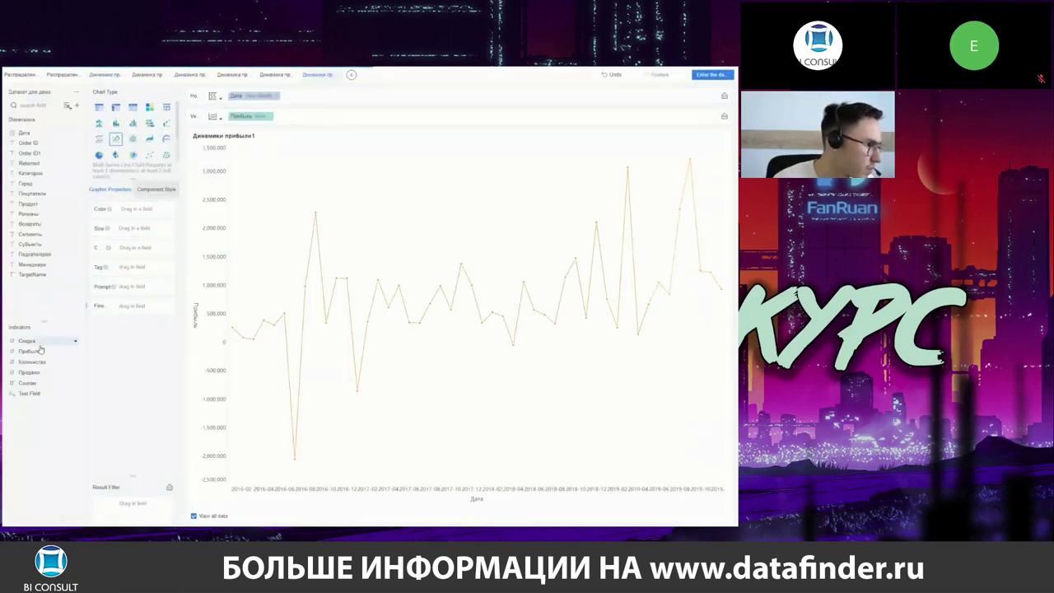
left_click_drag(33, 361, 243, 116)
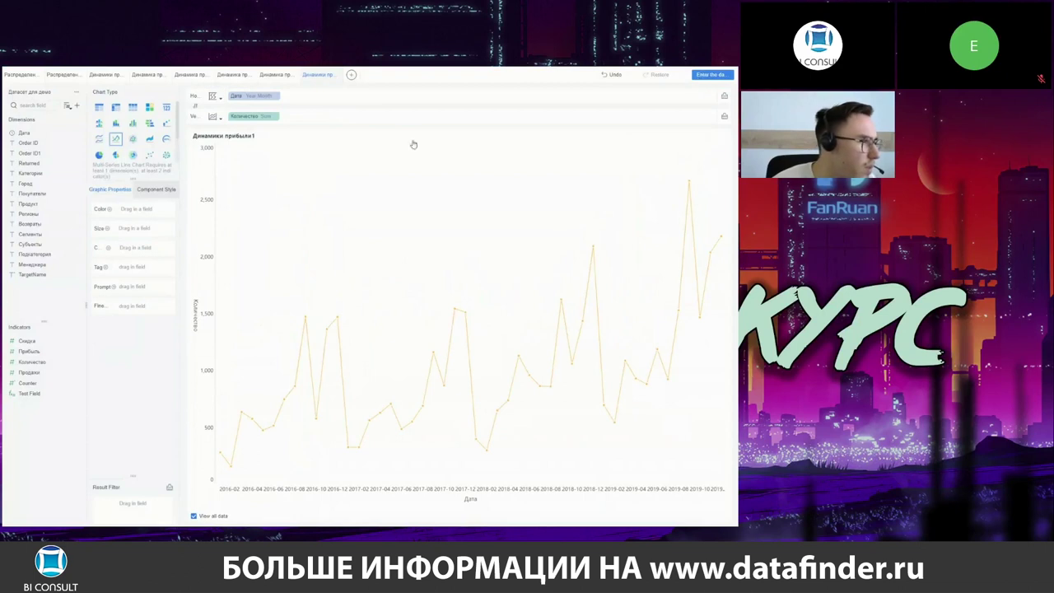
left_click(108, 209)
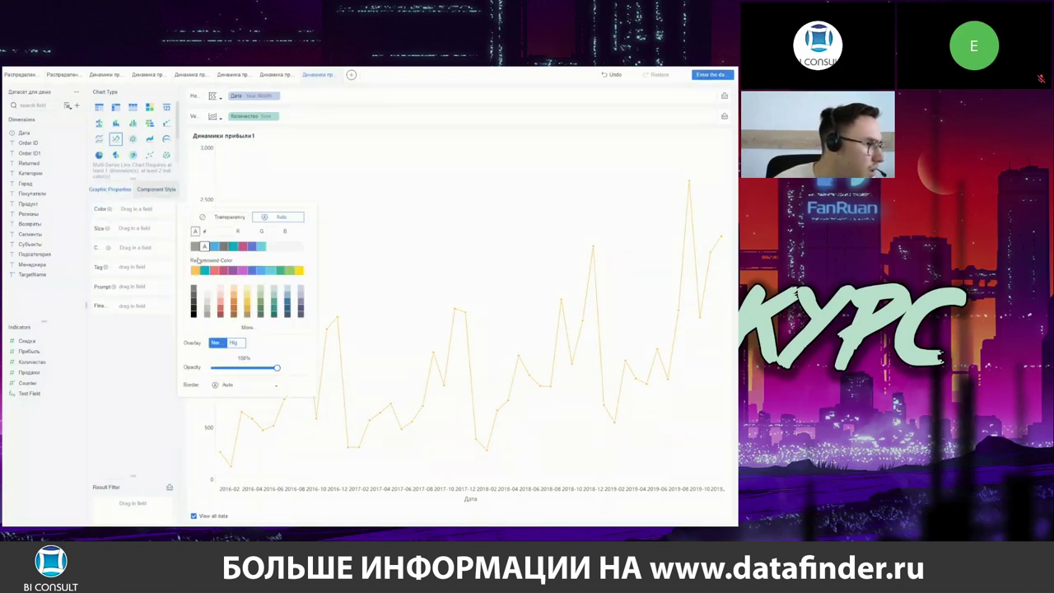
left_click(670, 148)
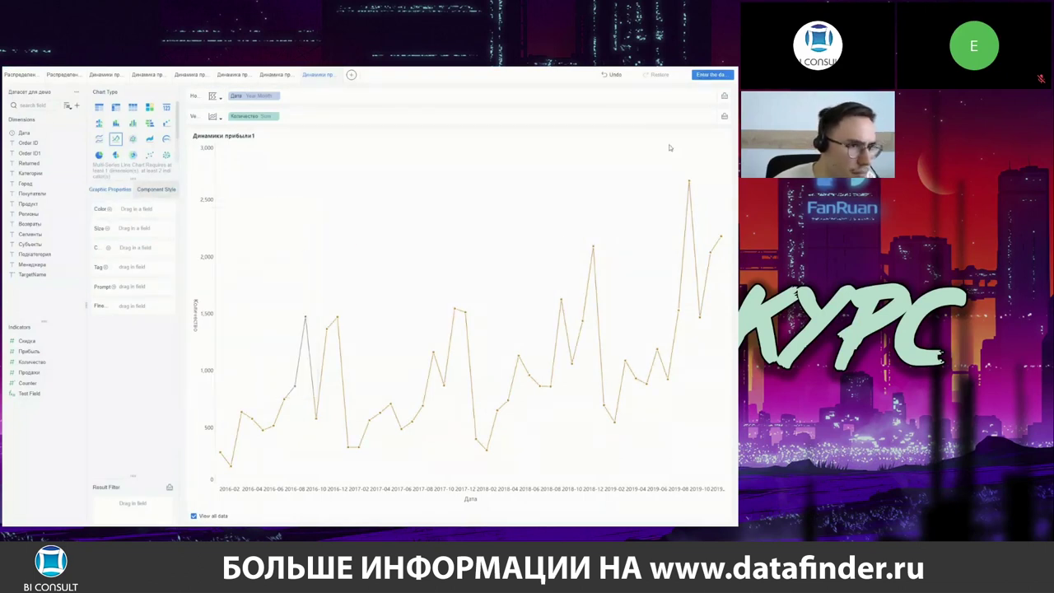
left_click(714, 76)
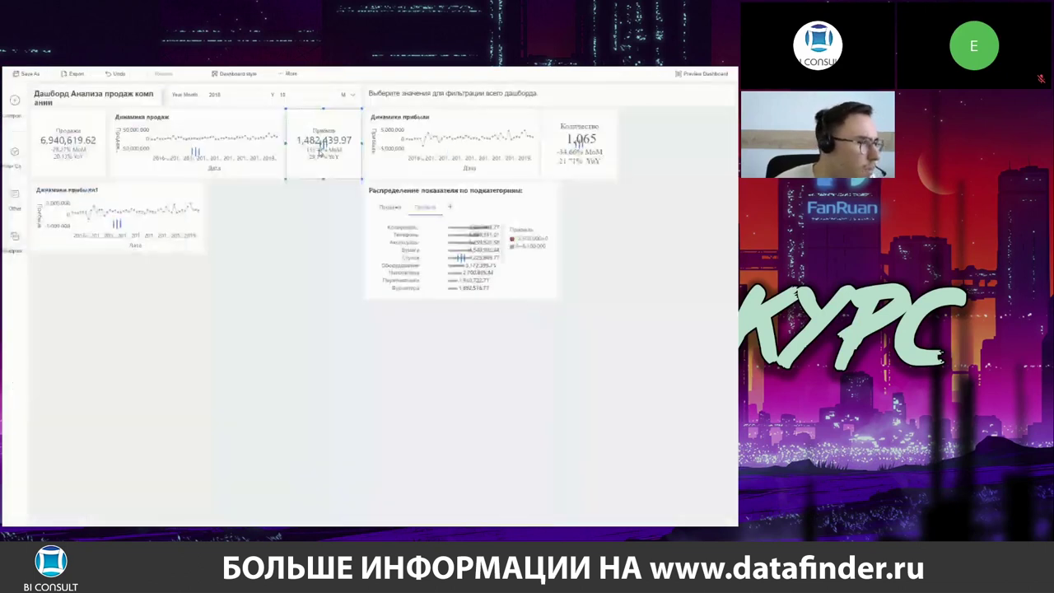
Rename the new chart Динамики количества and move it to the top right of the dashboard.
double_click(112, 193)
type("Динамики количества")
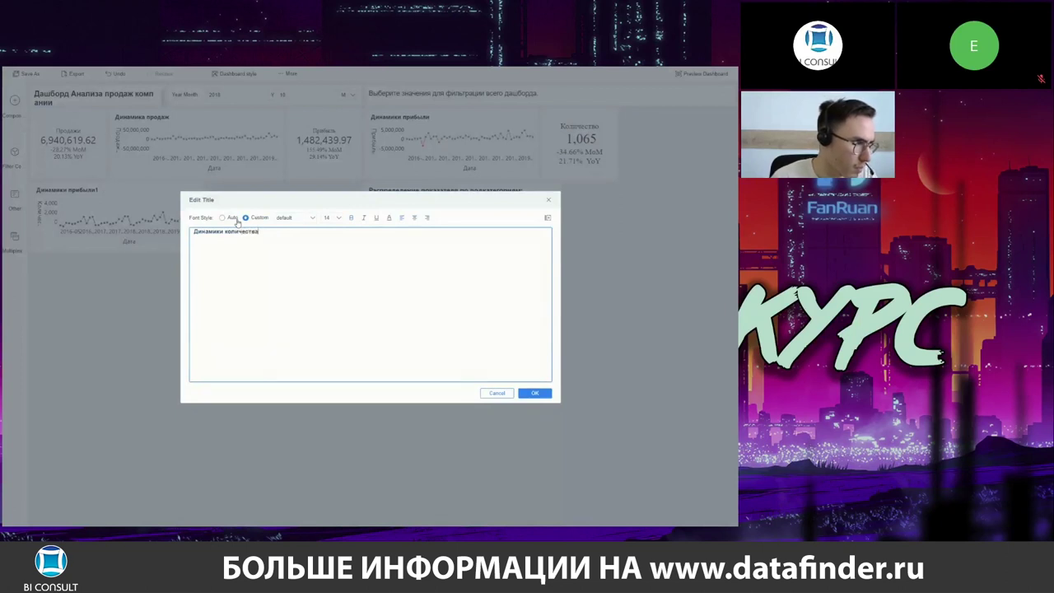
left_click(536, 393)
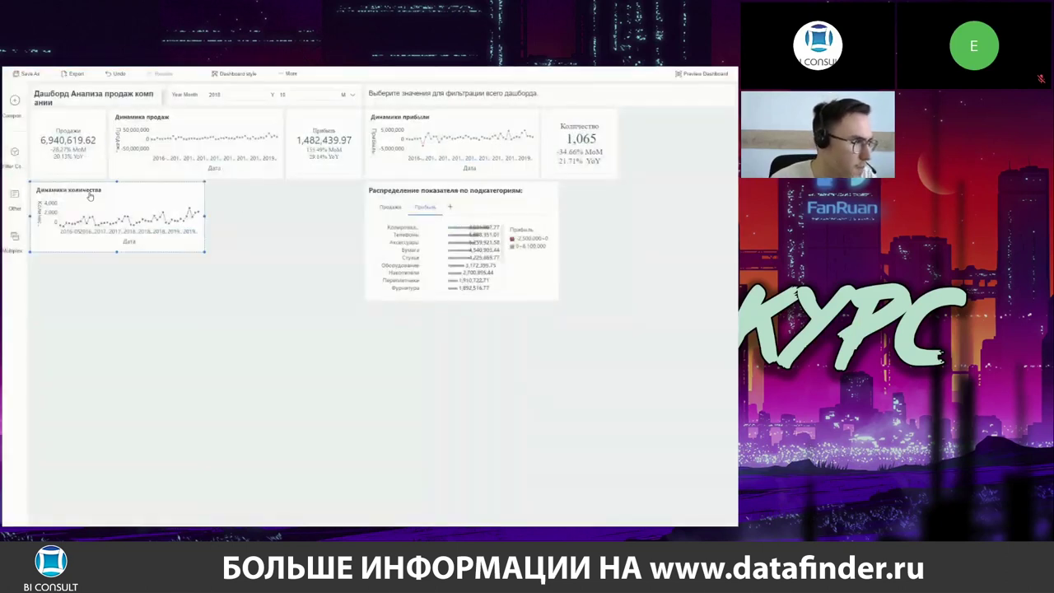
mouse_move(70, 198)
left_mouse_down()
mouse_move(621, 137)
mouse_move(680, 141)
mouse_move(564, 183)
left_mouse_up()
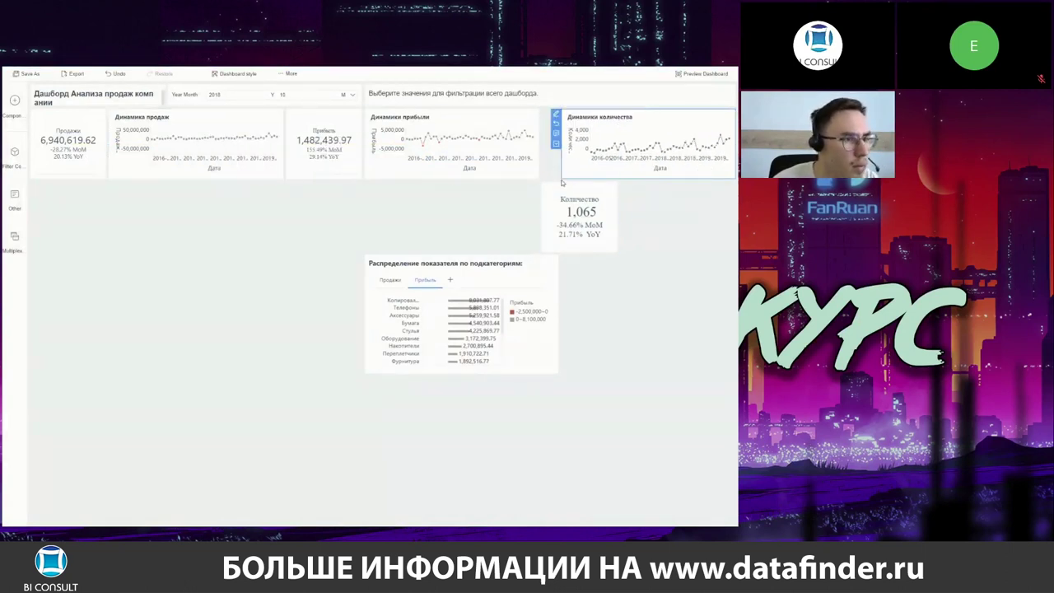
left_click_drag(562, 183, 597, 168)
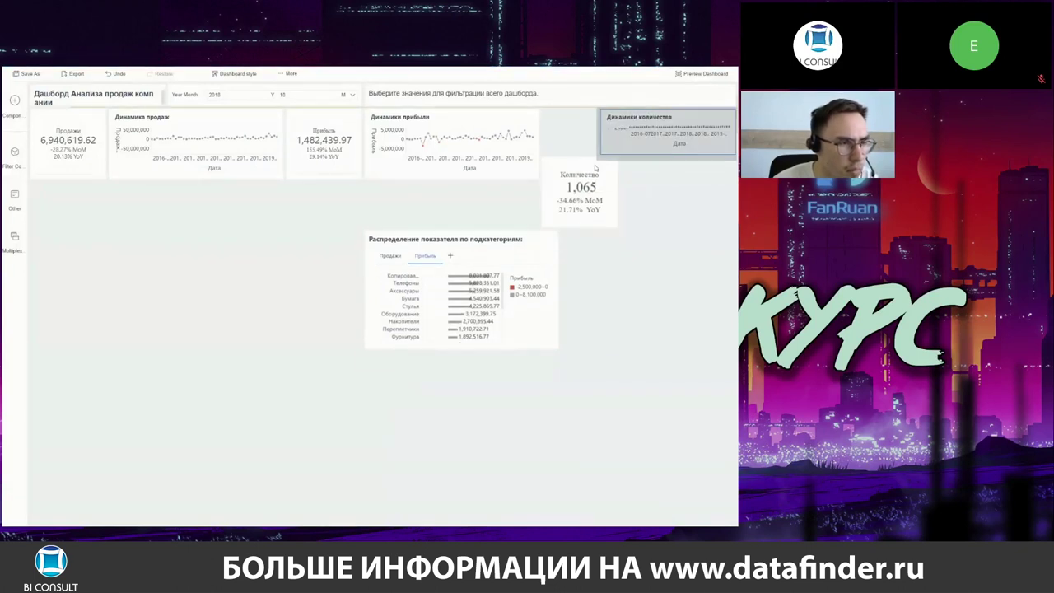
Narrow Динамики прибыли and Динамика продаж, put Количество in the top row, and widen Динамики количества.
left_click_drag(537, 178, 500, 189)
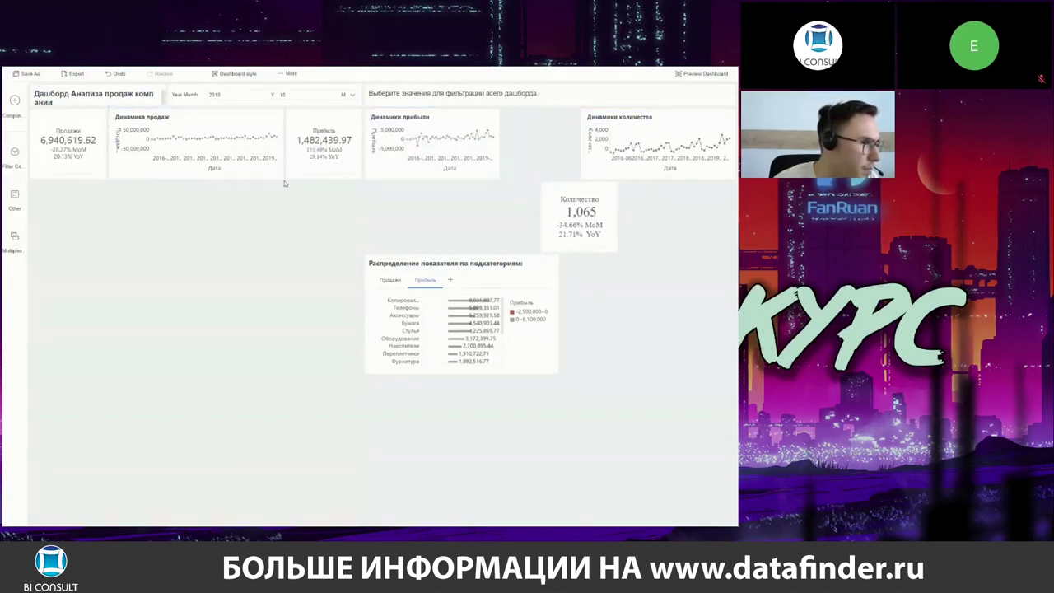
mouse_move(285, 183)
left_mouse_down()
mouse_move(265, 178)
mouse_move(283, 164)
left_mouse_up()
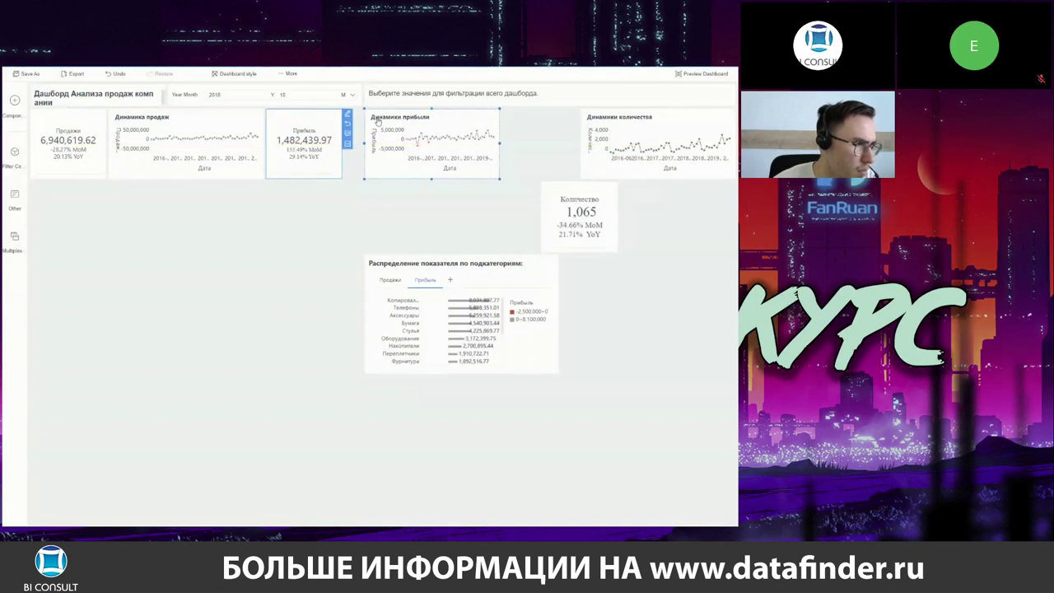
left_click_drag(377, 121, 358, 121)
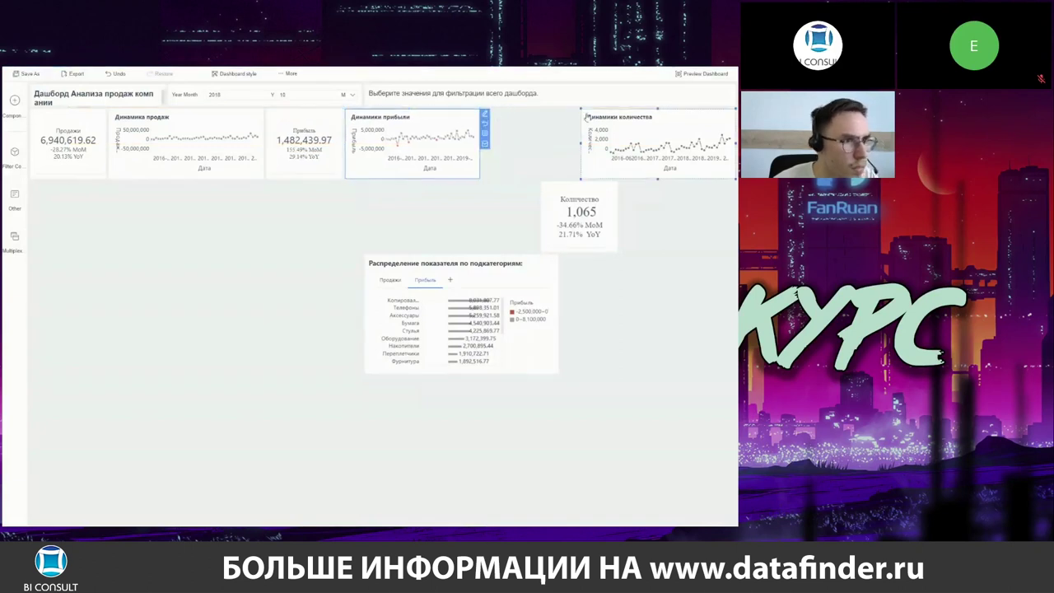
left_click_drag(560, 186, 506, 127)
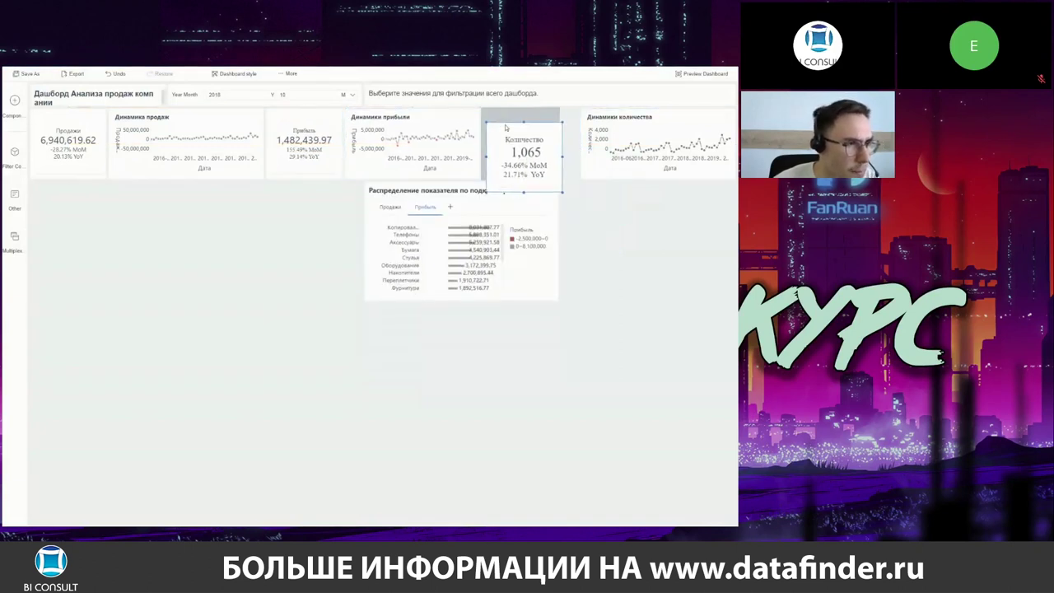
left_click(582, 143)
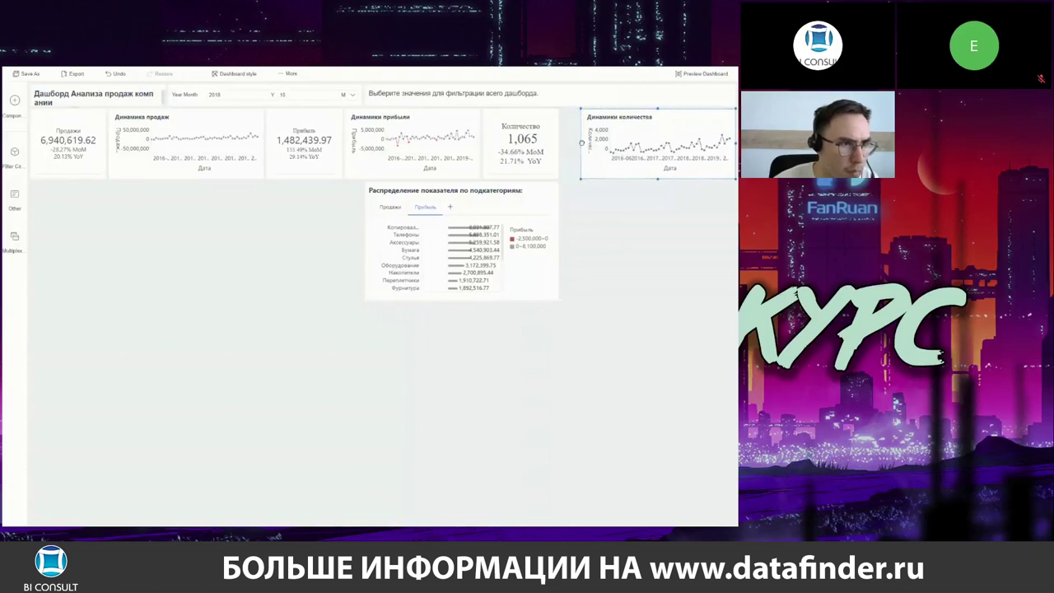
left_click_drag(581, 144, 561, 143)
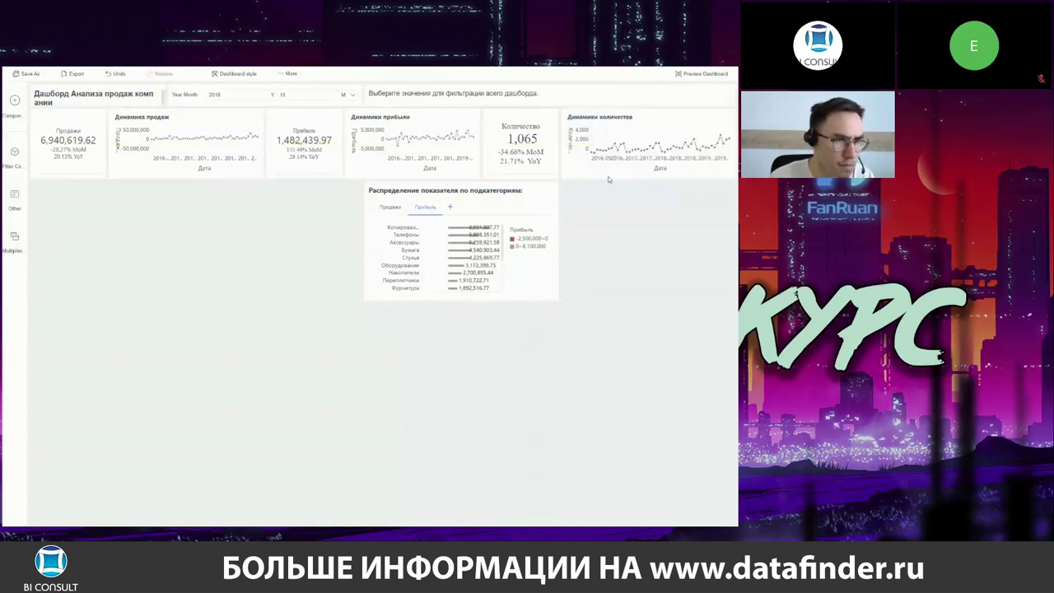
left_click(572, 124)
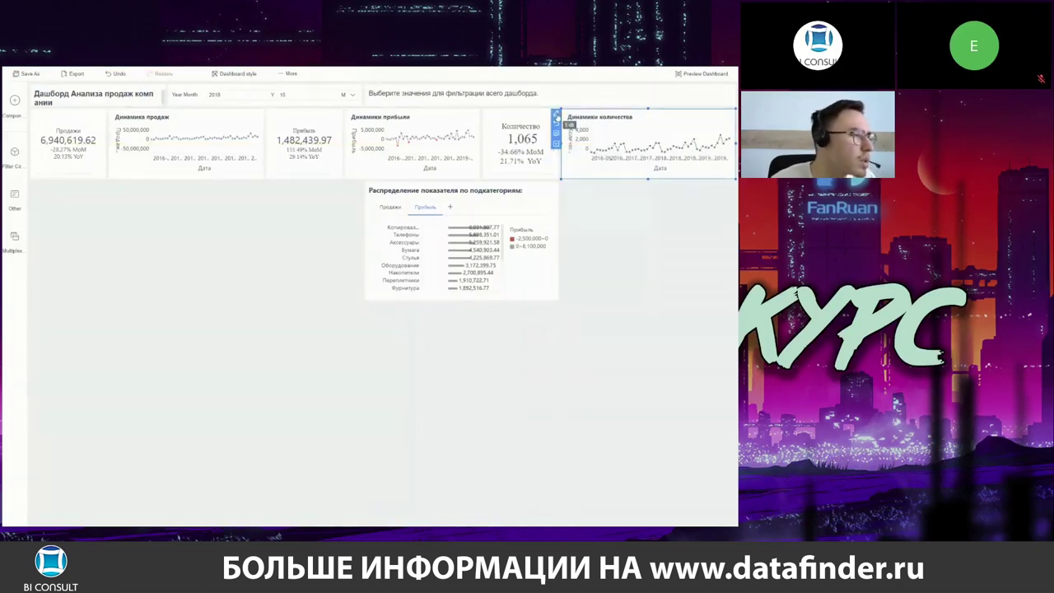
Copy Динамики количества as Динамики количества1 and clear its Дата and Количество fields.
left_click(557, 120)
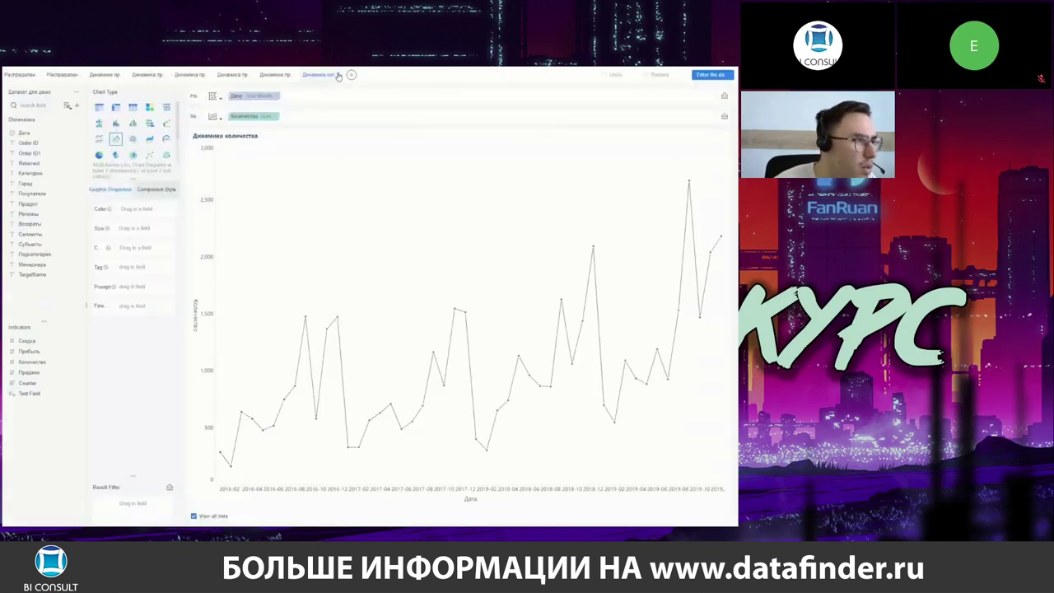
left_click(339, 76)
left_click(351, 106)
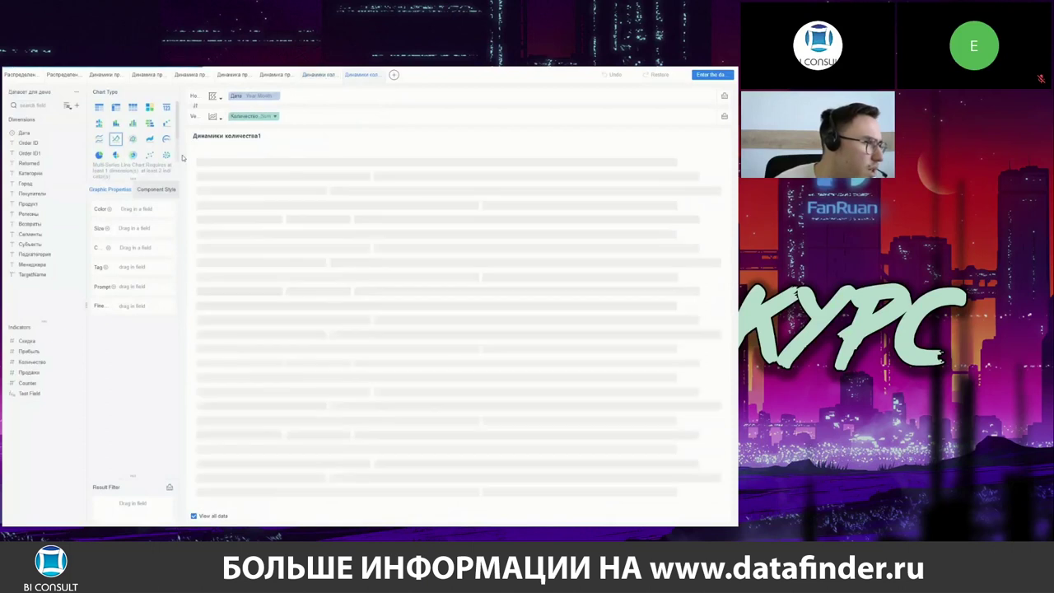
left_click(725, 97)
left_click(725, 116)
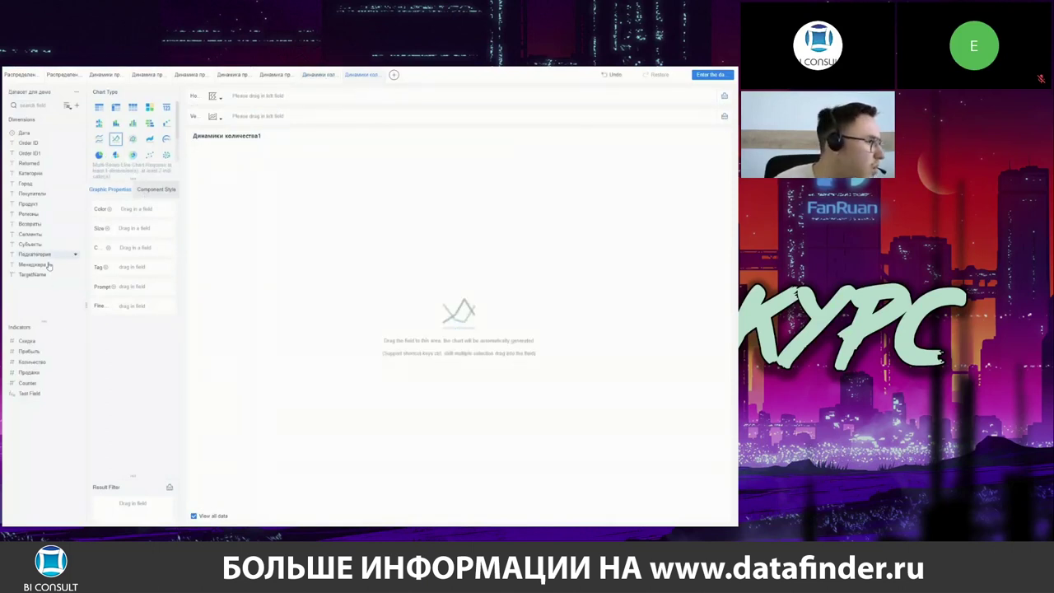
left_click_drag(31, 375, 37, 372)
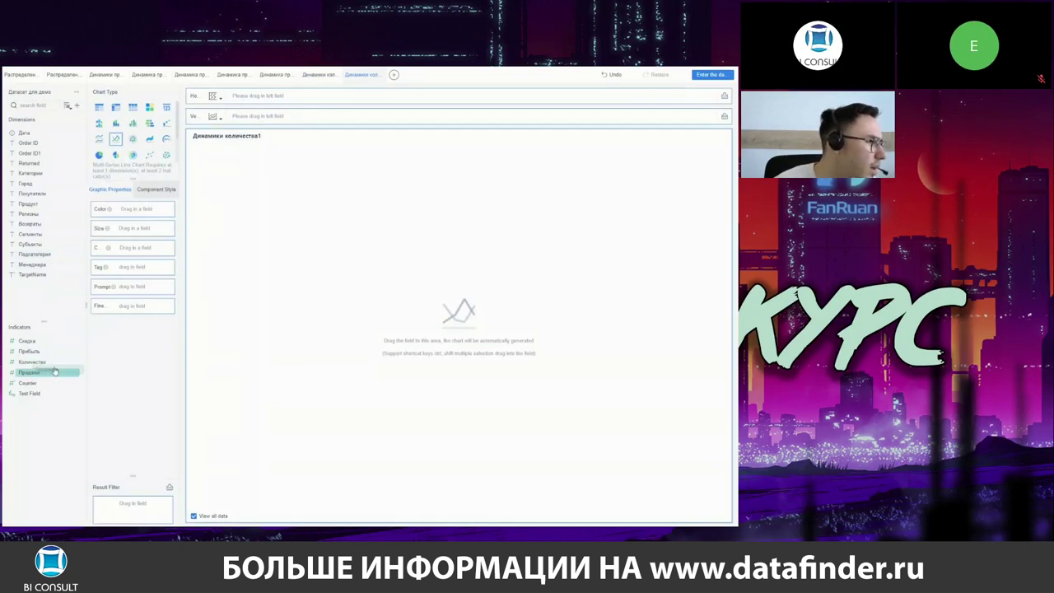
Make it a pie chart: Регионы on colour, Продажи on angle, and Продажи and Регионы as labels.
left_click(100, 155)
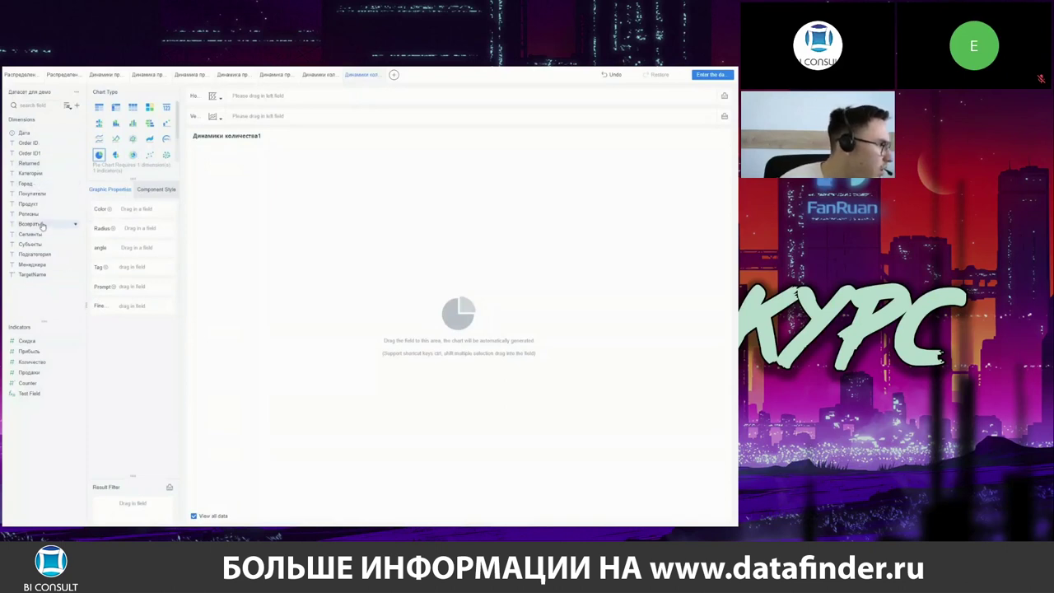
left_click_drag(42, 226, 151, 215)
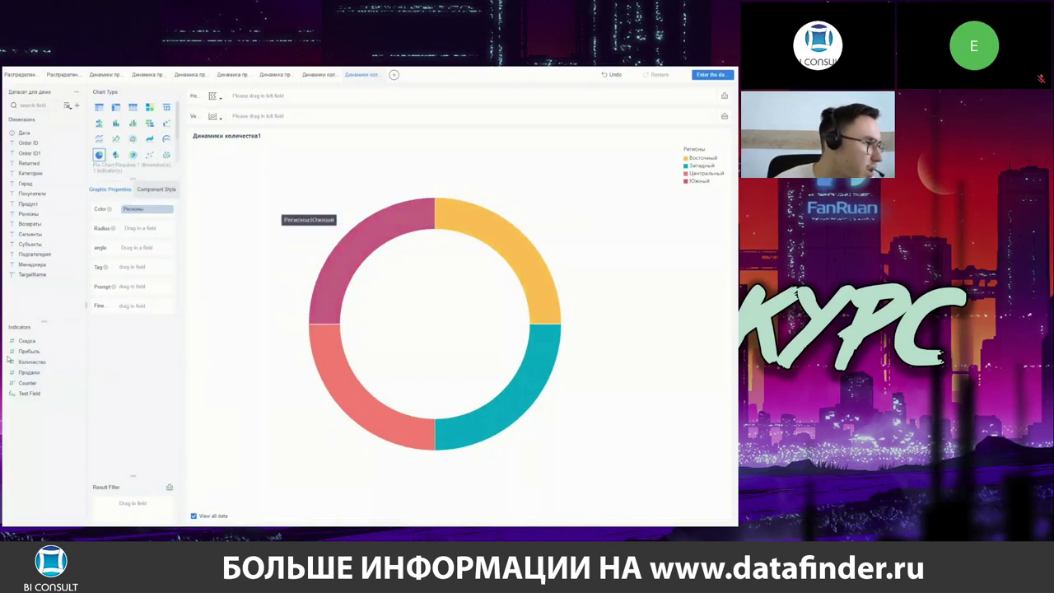
left_click_drag(41, 373, 144, 251)
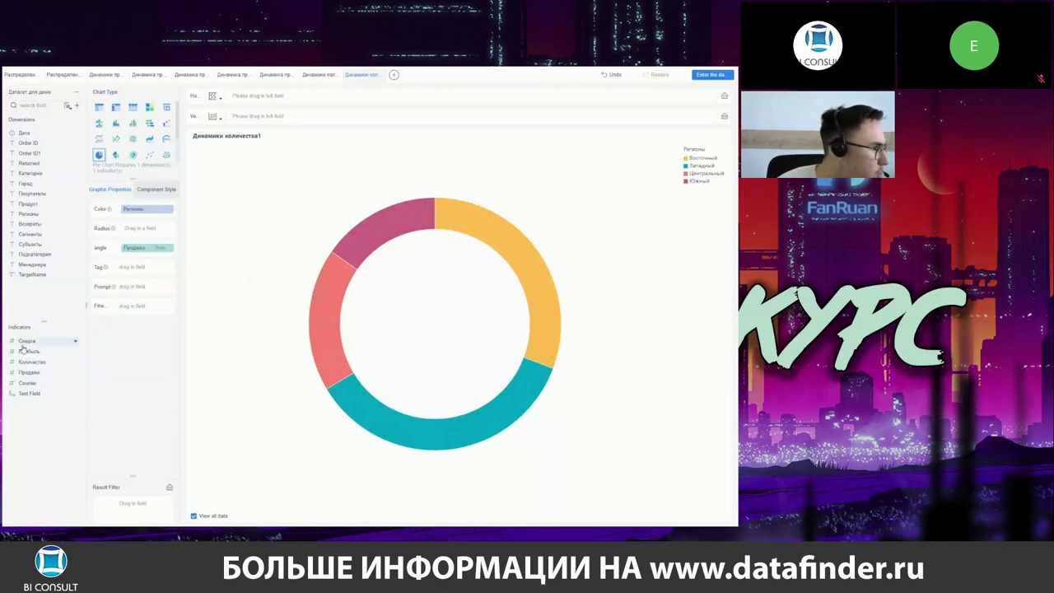
mouse_move(28, 373)
left_mouse_down()
mouse_move(150, 285)
mouse_move(142, 268)
left_mouse_up()
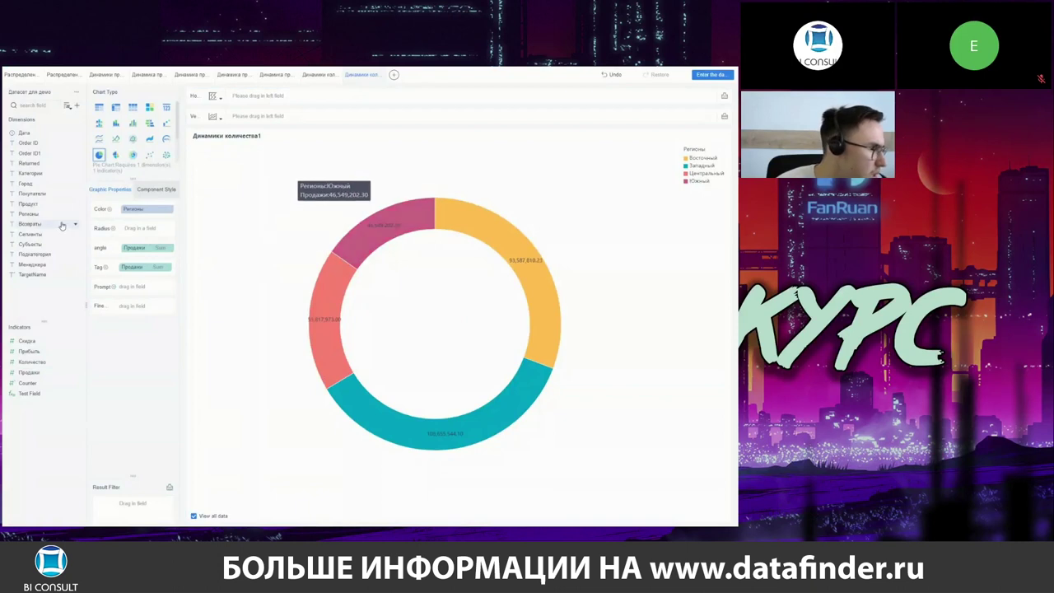
left_click_drag(31, 215, 144, 270)
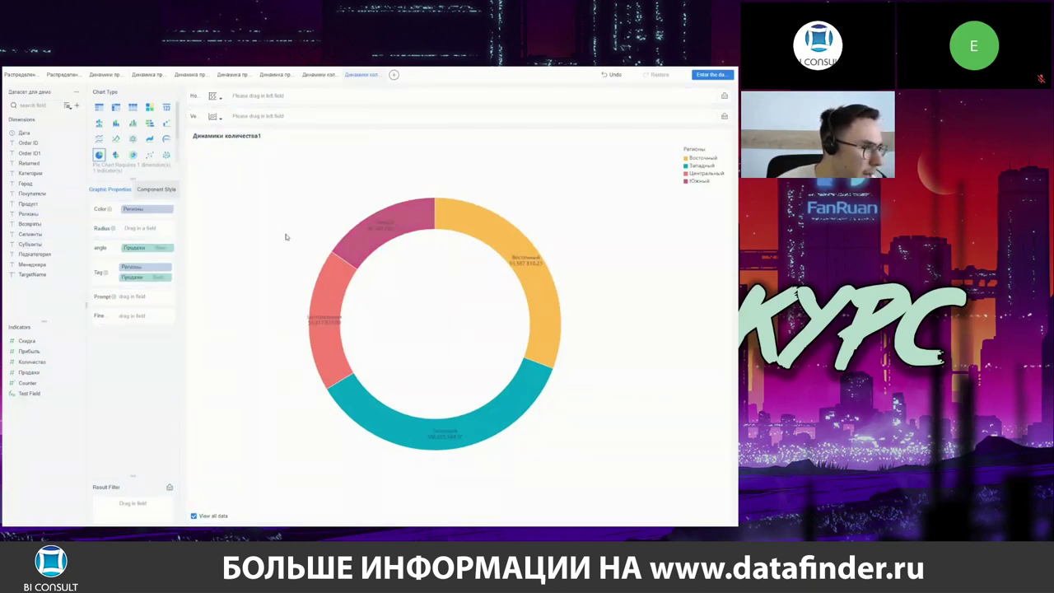
left_click(104, 275)
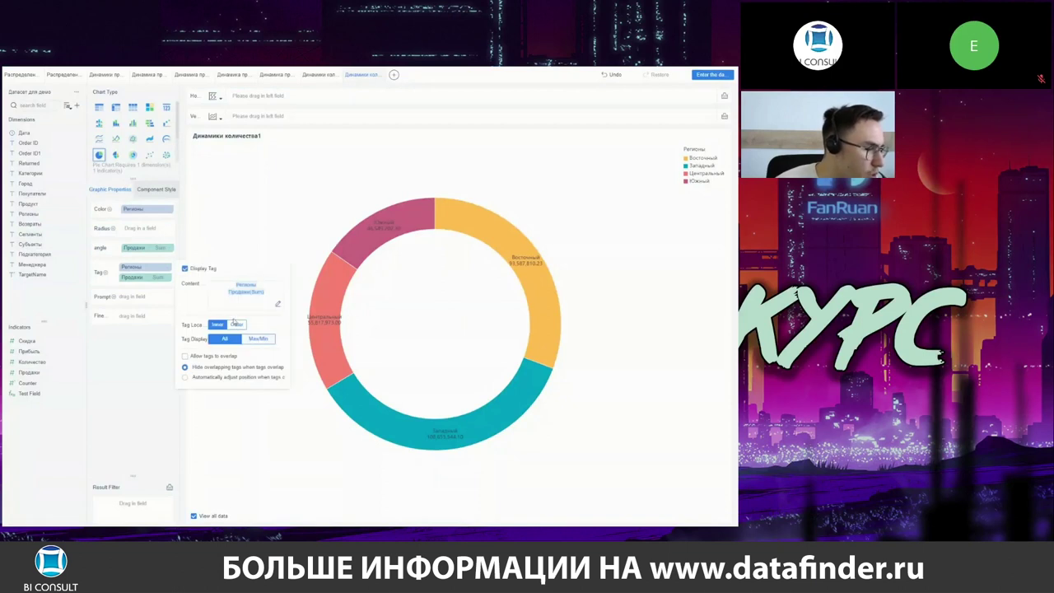
Give the donut labels a custom style with font size 16 and dark text colour.
left_click(282, 305)
left_click(245, 217)
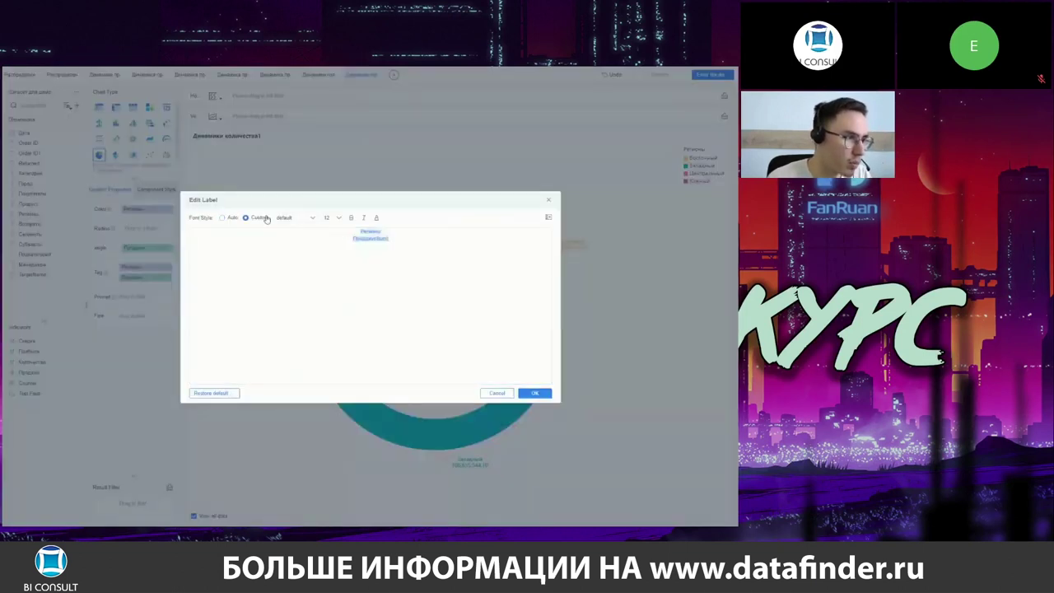
double_click(355, 236)
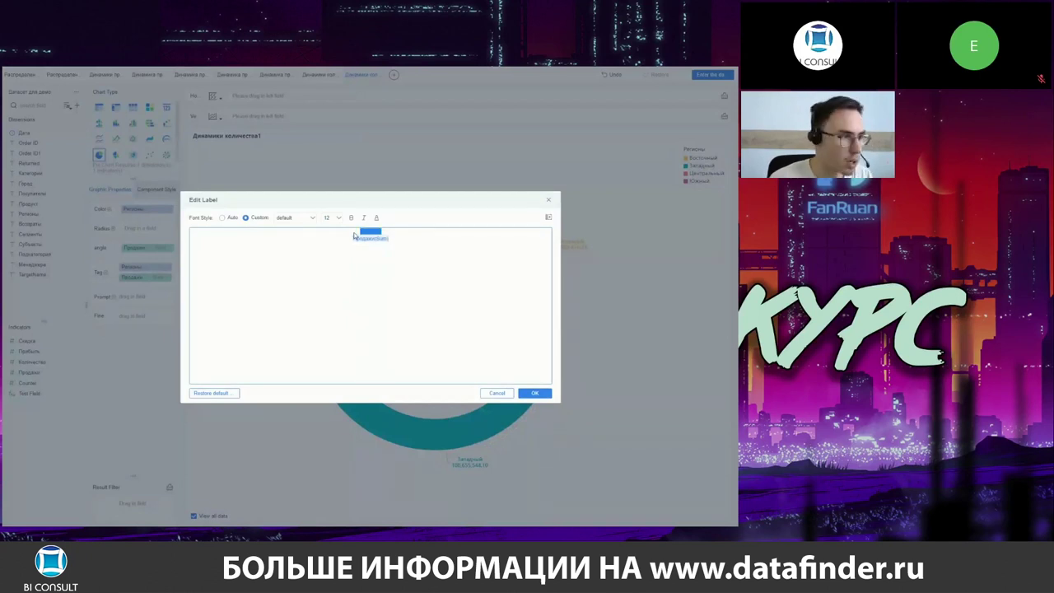
left_click(332, 218)
left_click(331, 269)
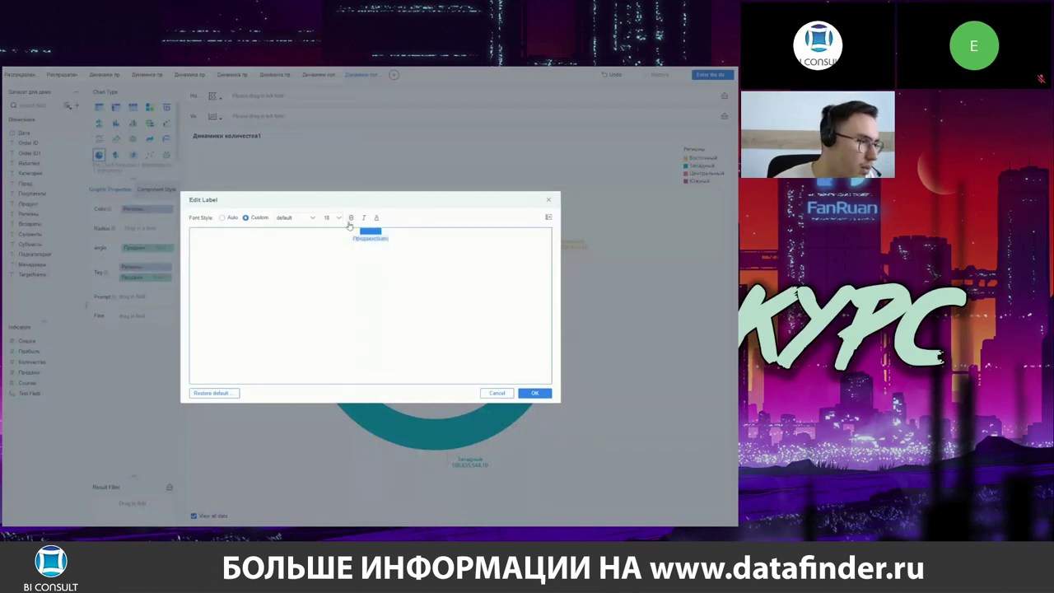
left_click(336, 217)
left_click(345, 258)
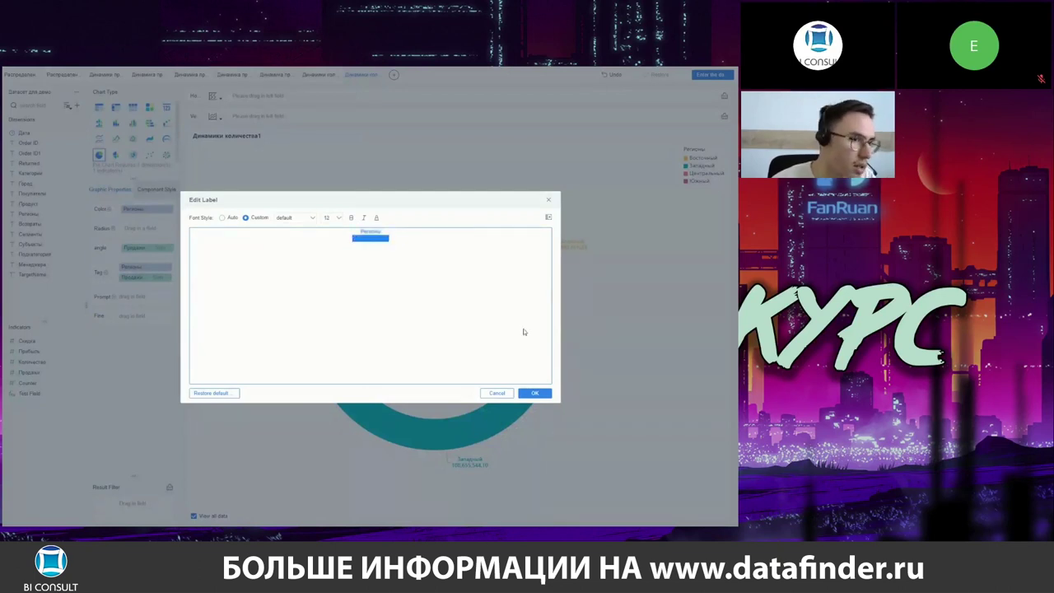
left_click_drag(412, 203, 450, 188)
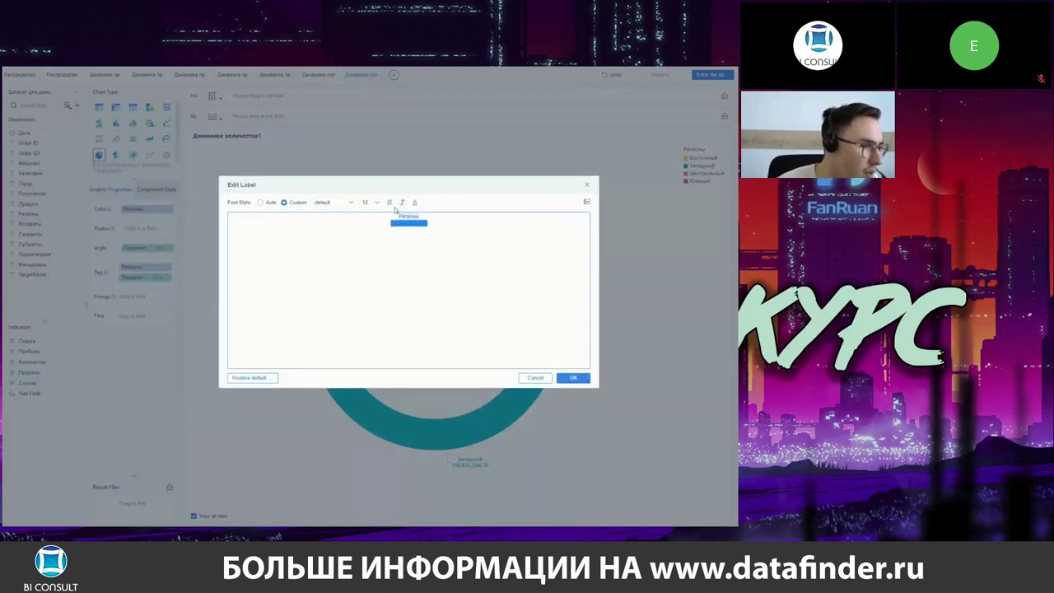
left_click(414, 202)
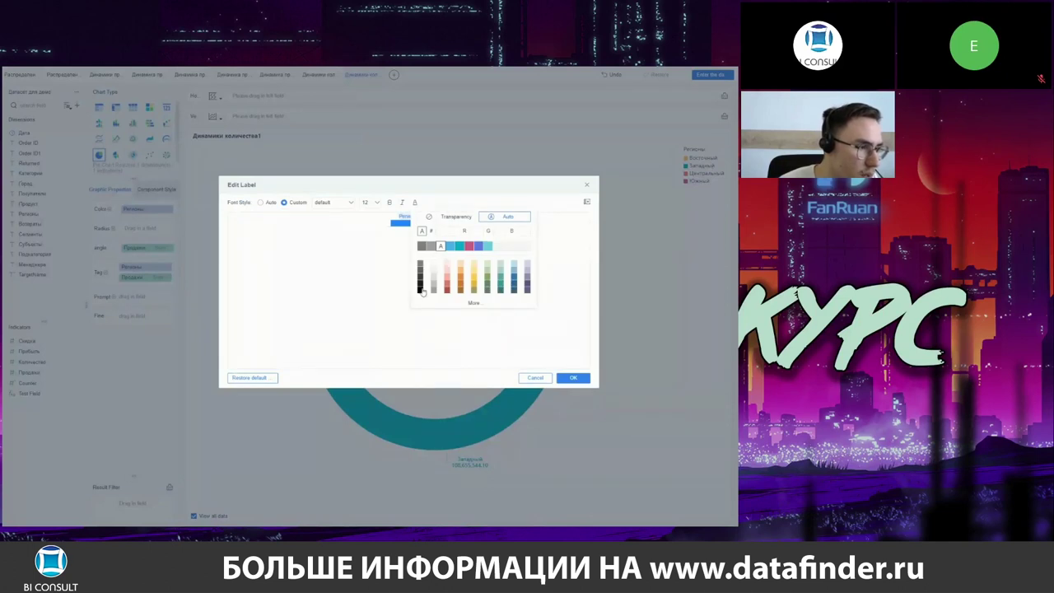
left_click(422, 290)
left_click(573, 377)
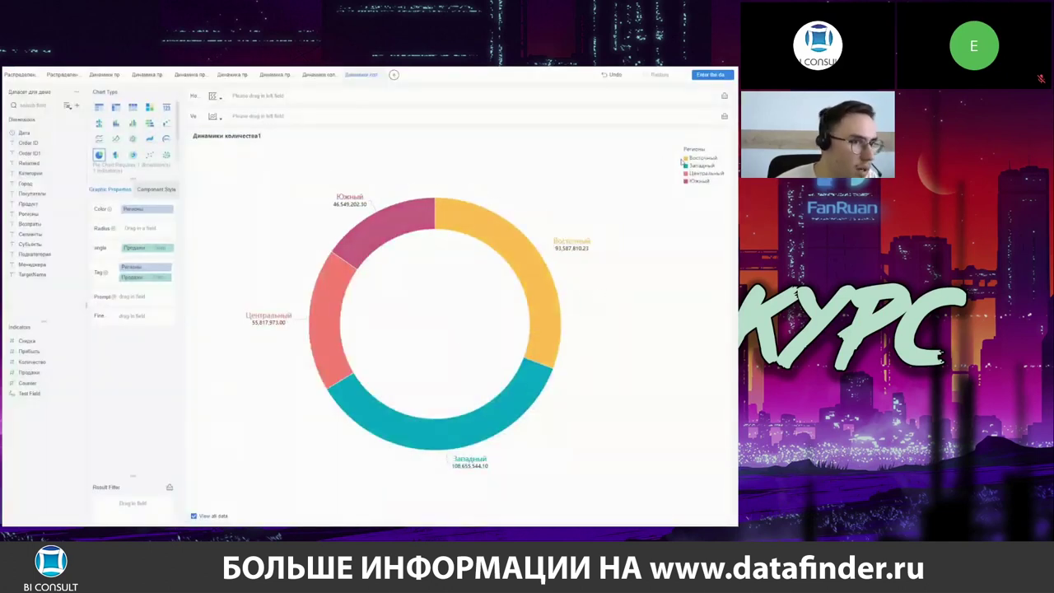
Change the donut's title text to 'Распределение продаж по регионам'.
left_click(157, 190)
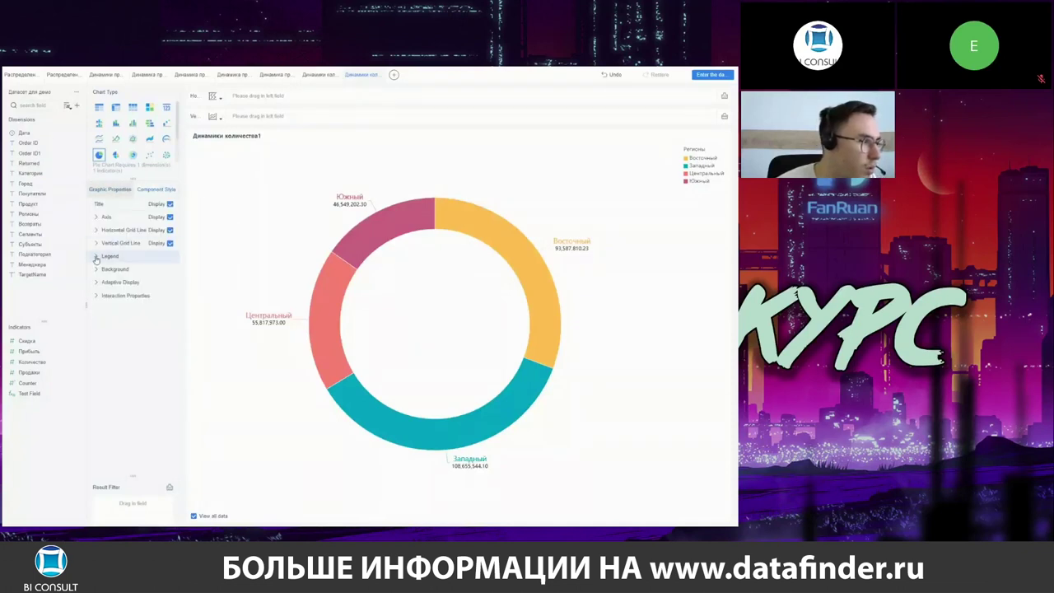
left_click(97, 257)
left_click(96, 259)
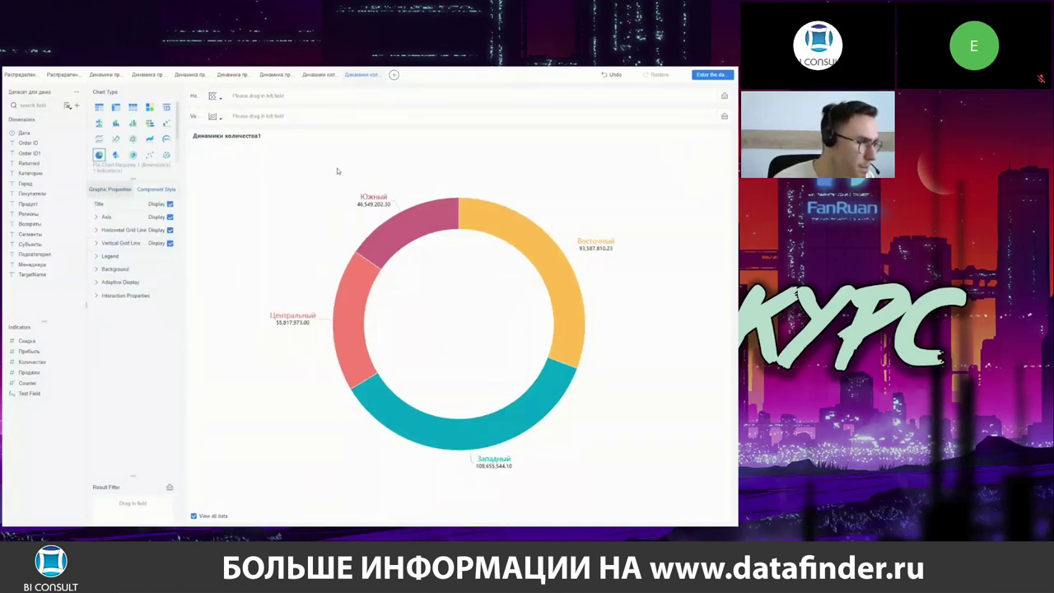
left_click(237, 133)
left_click(297, 217)
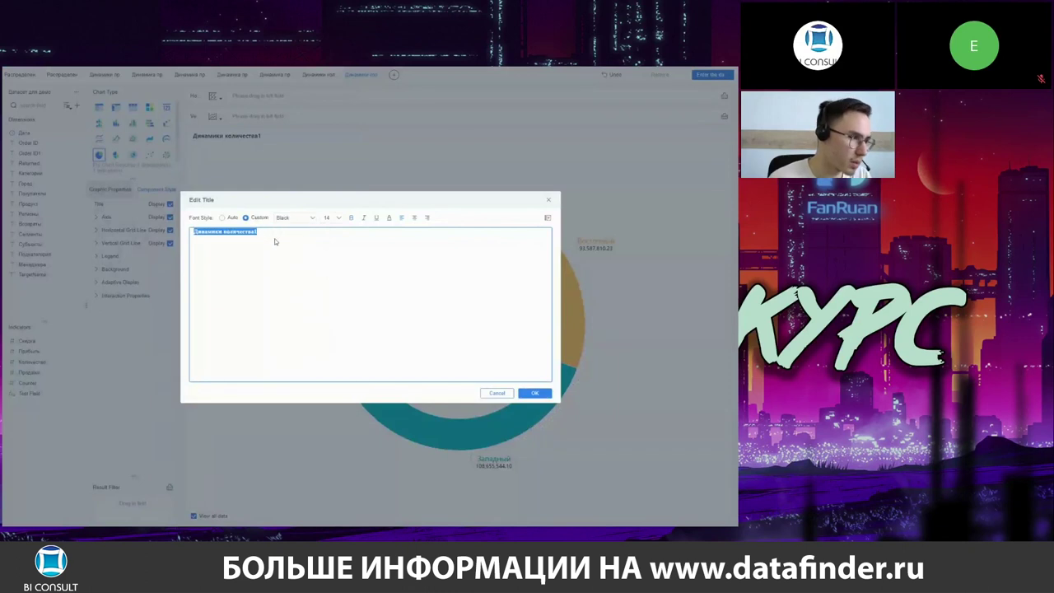
key("BackSpace")
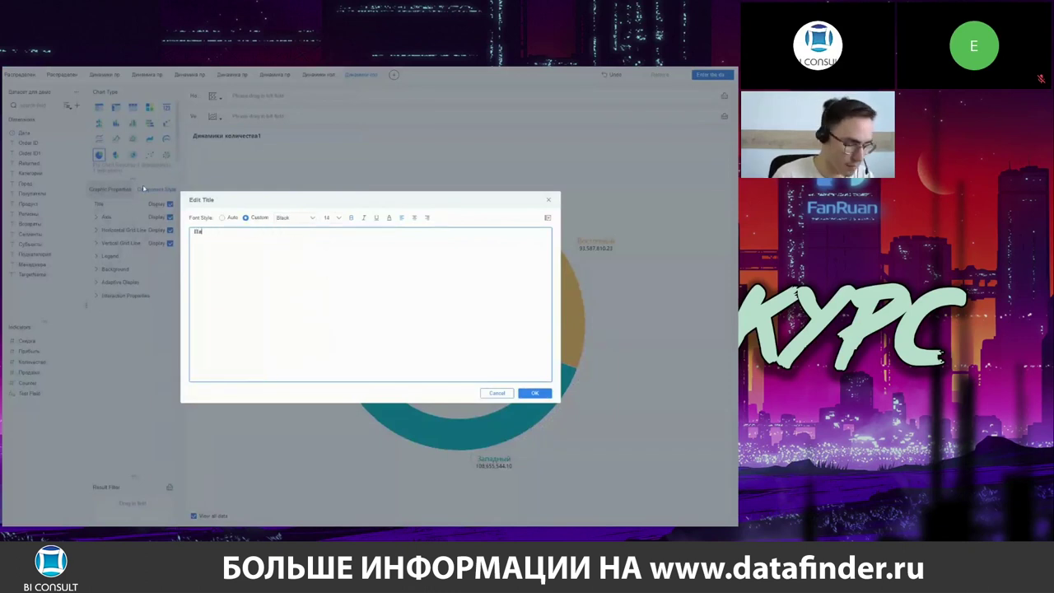
key("BackSpace")
key("BackSpace")
key("BackSpace")
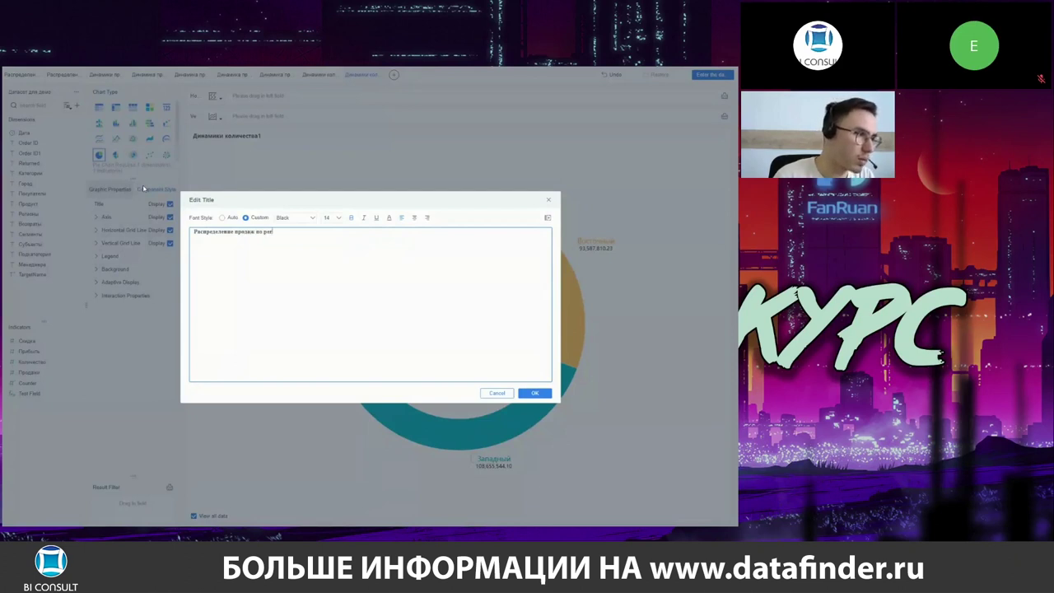
left_click(537, 394)
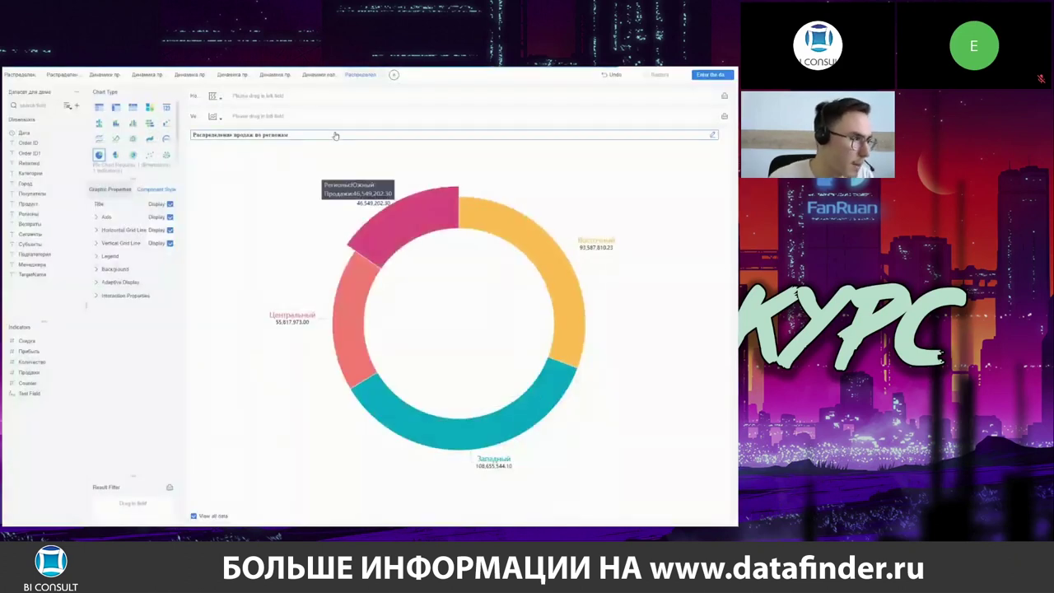
Set the title font size to 16 and open the Регионы colour field's options.
left_click(315, 139)
left_click(335, 218)
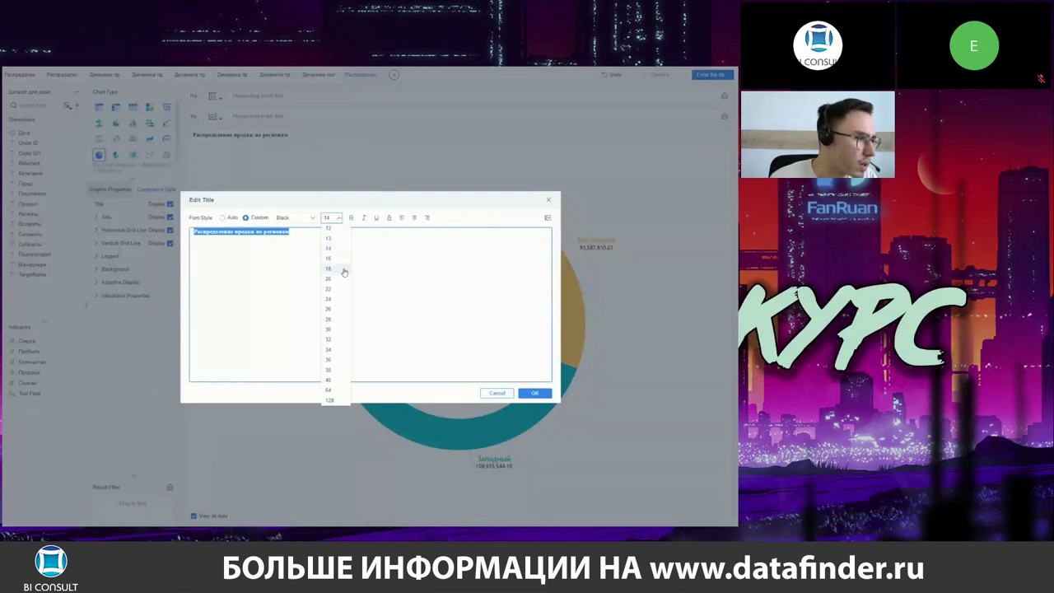
left_click(331, 261)
left_click(534, 393)
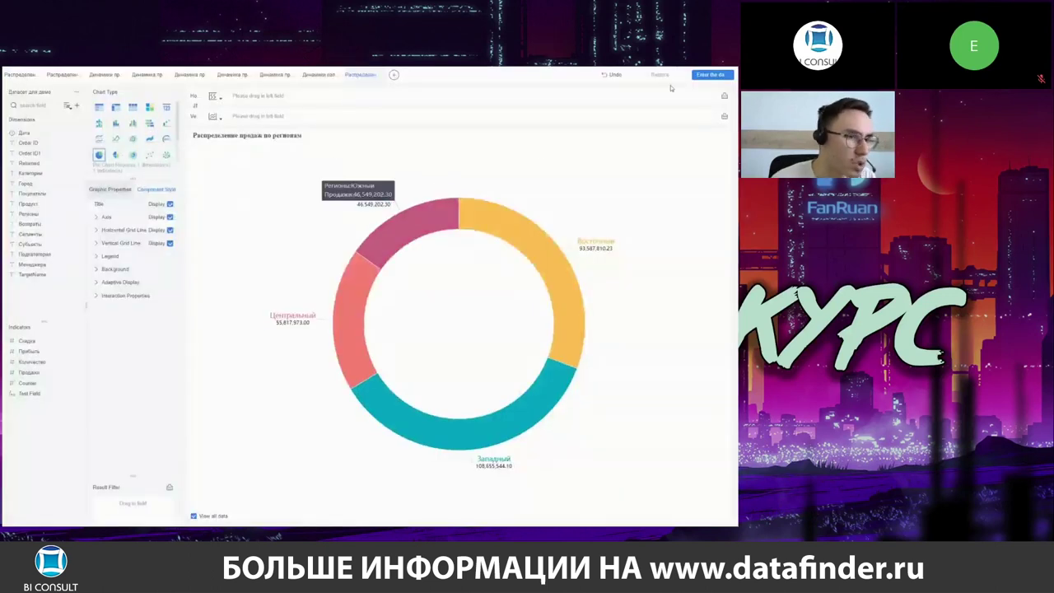
left_click(109, 189)
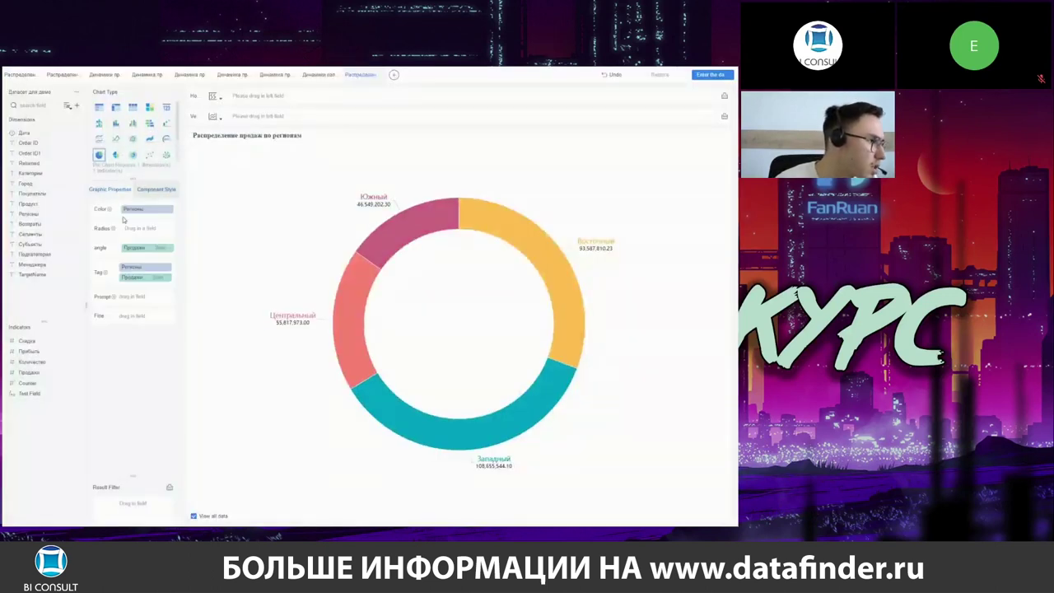
left_click(166, 212)
mouse_move(205, 233)
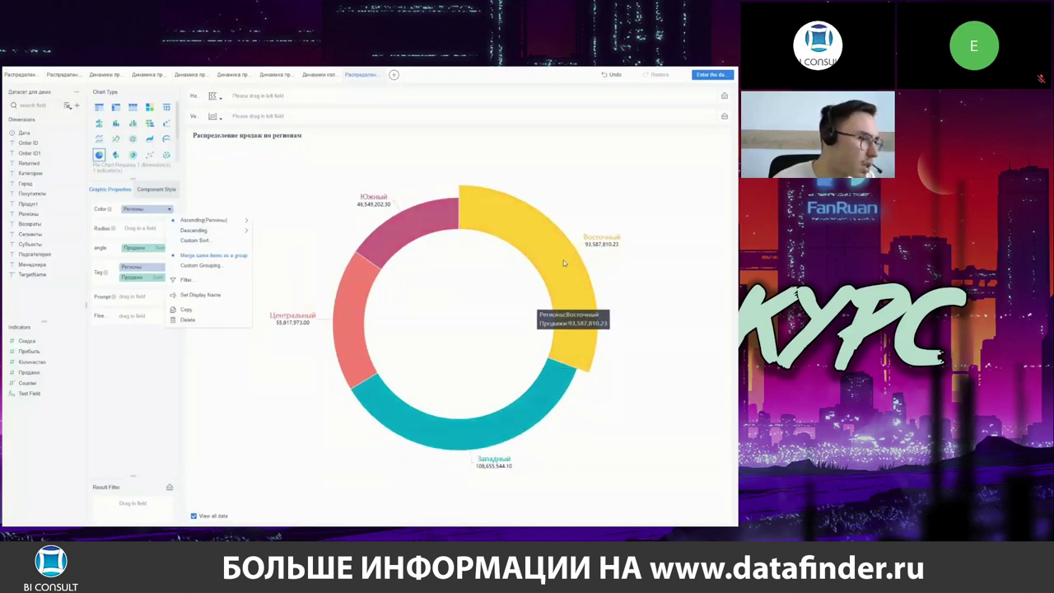
Custom-sort the region colour order, resize the donut, and move the subcategory chart to the right edge.
left_click(204, 239)
left_click_drag(280, 294, 280, 375)
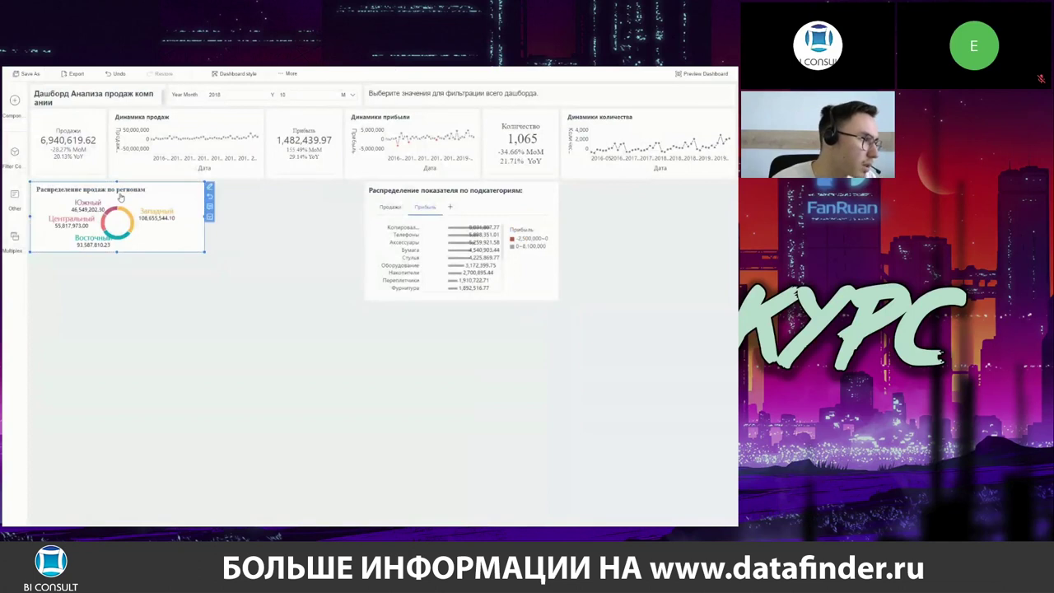
mouse_move(203, 252)
left_mouse_down()
mouse_move(57, 287)
mouse_move(205, 300)
left_mouse_up()
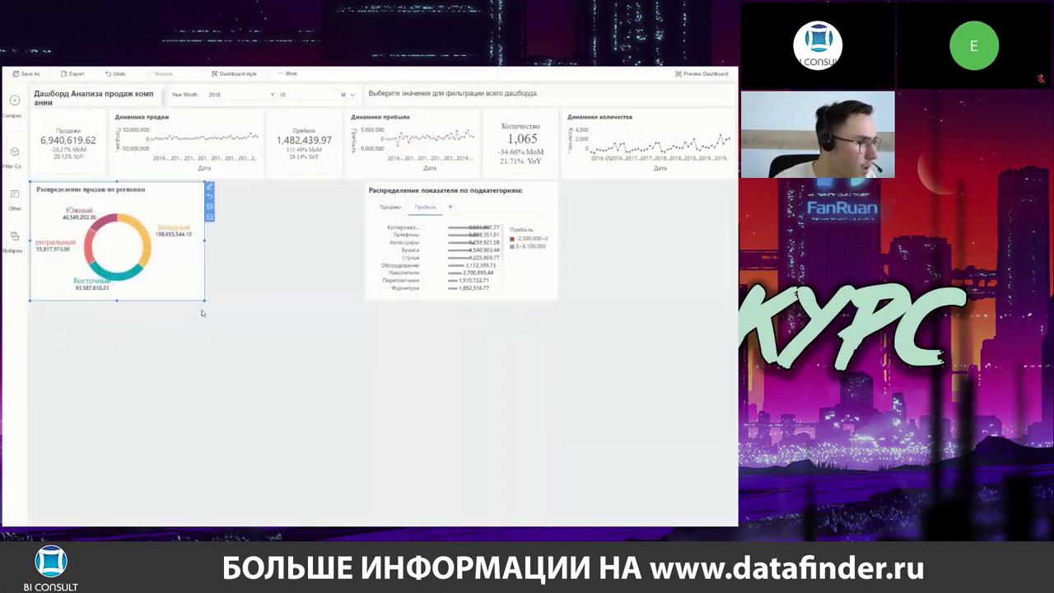
left_click_drag(402, 194, 576, 194)
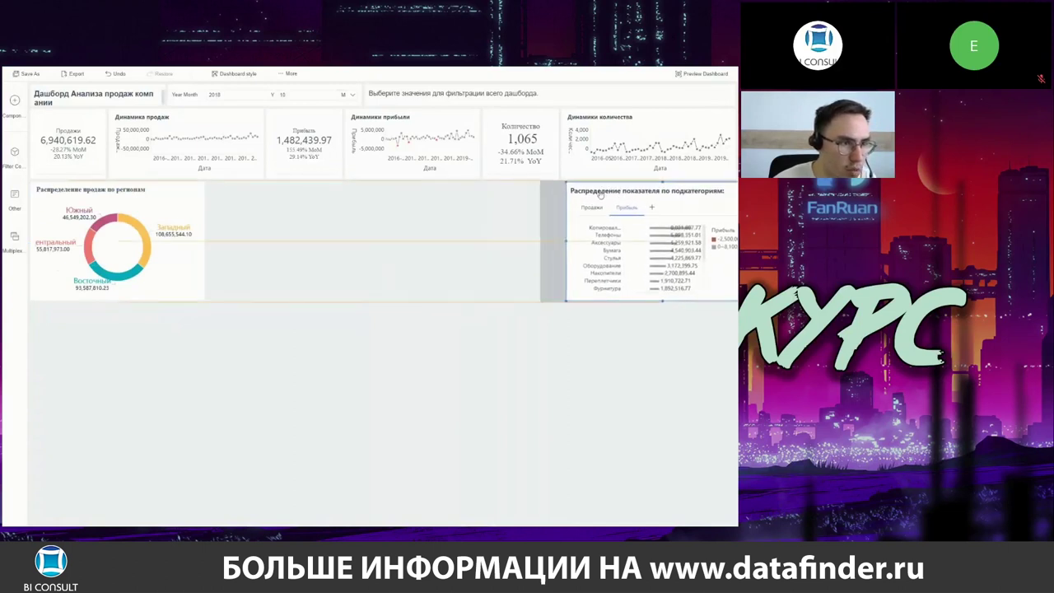
Widen the regional sales donut and narrow the subcategory chart from its left side.
left_click(201, 240)
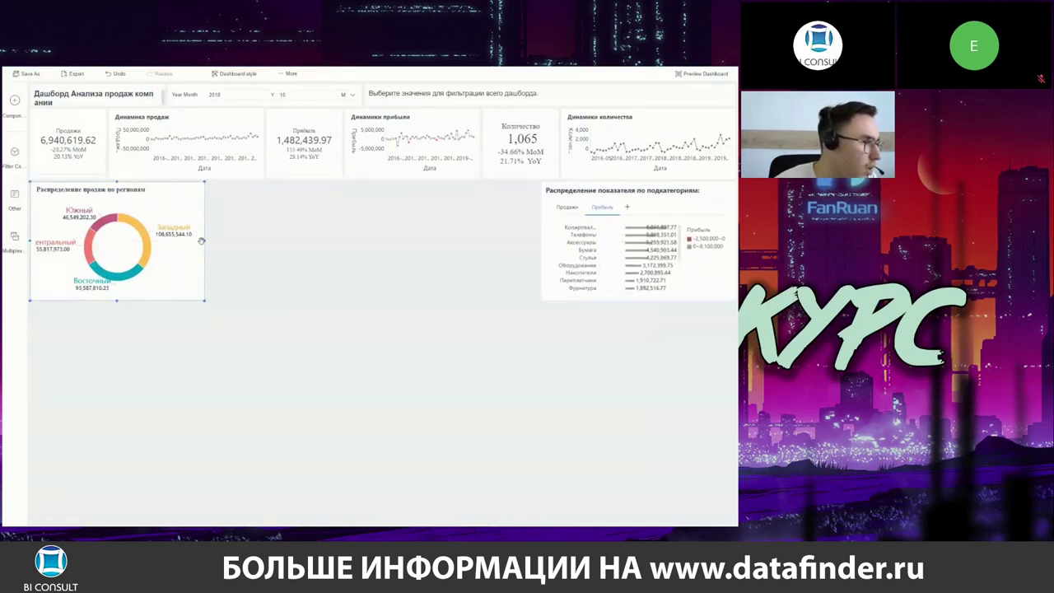
left_click_drag(206, 241, 272, 241)
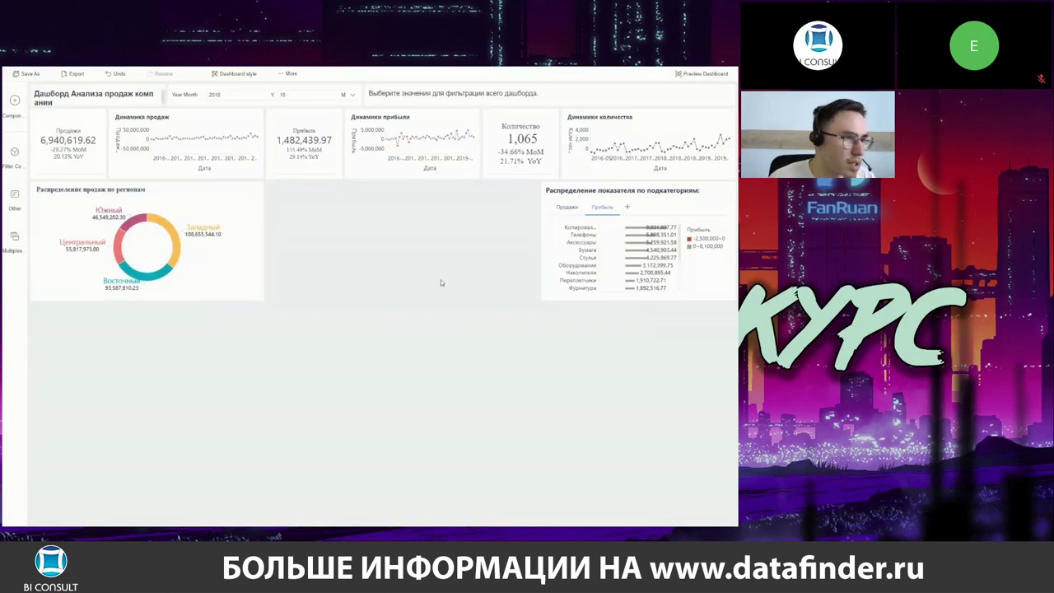
left_click(551, 183)
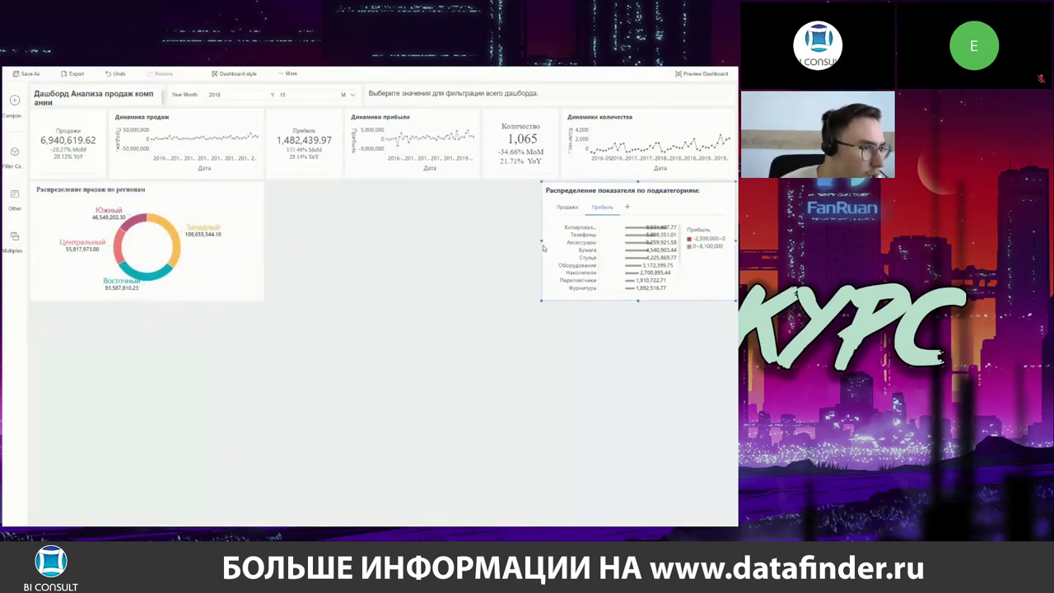
left_click_drag(555, 243, 575, 242)
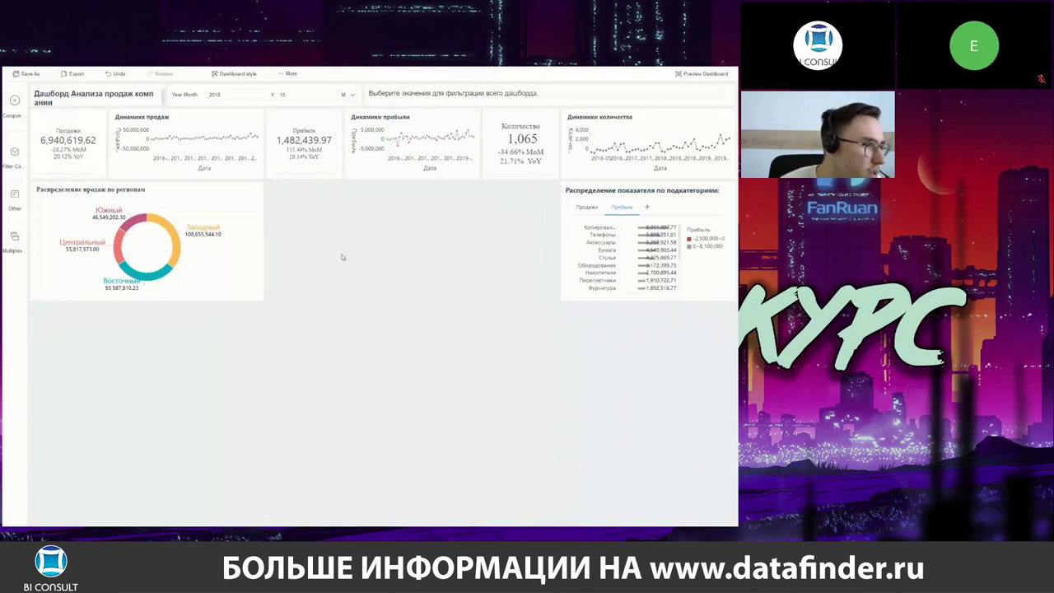
left_click(250, 210)
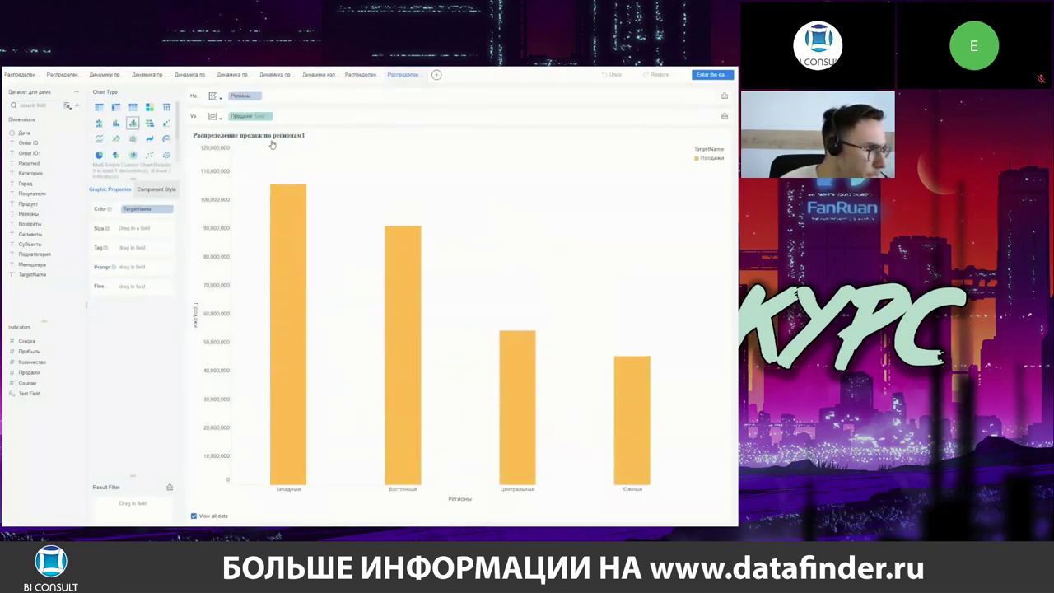
Replace Регионы with Категории and Сегменты on the horizontal axis, both sorted descending by Продажи.
mouse_move(247, 96)
left_mouse_down()
mouse_move(122, 406)
mouse_move(305, 194)
left_mouse_up()
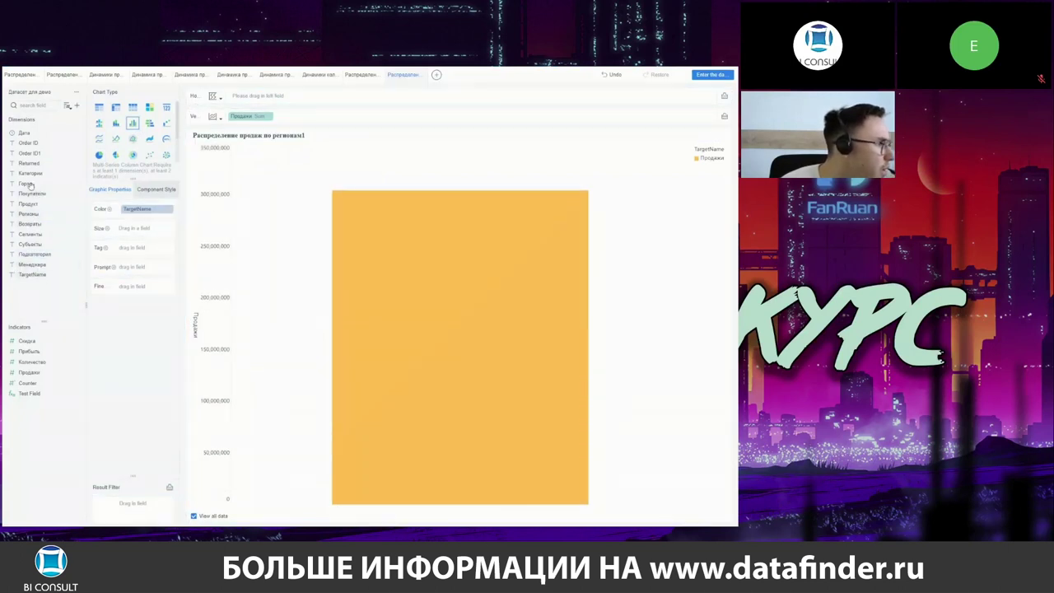
left_click_drag(30, 173, 247, 96)
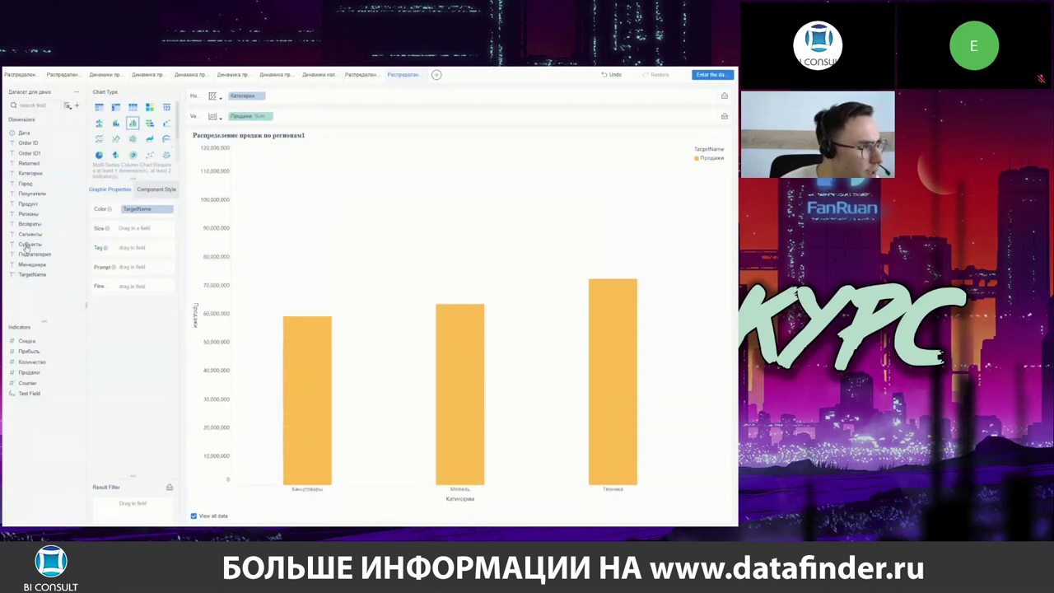
left_click_drag(31, 234, 306, 97)
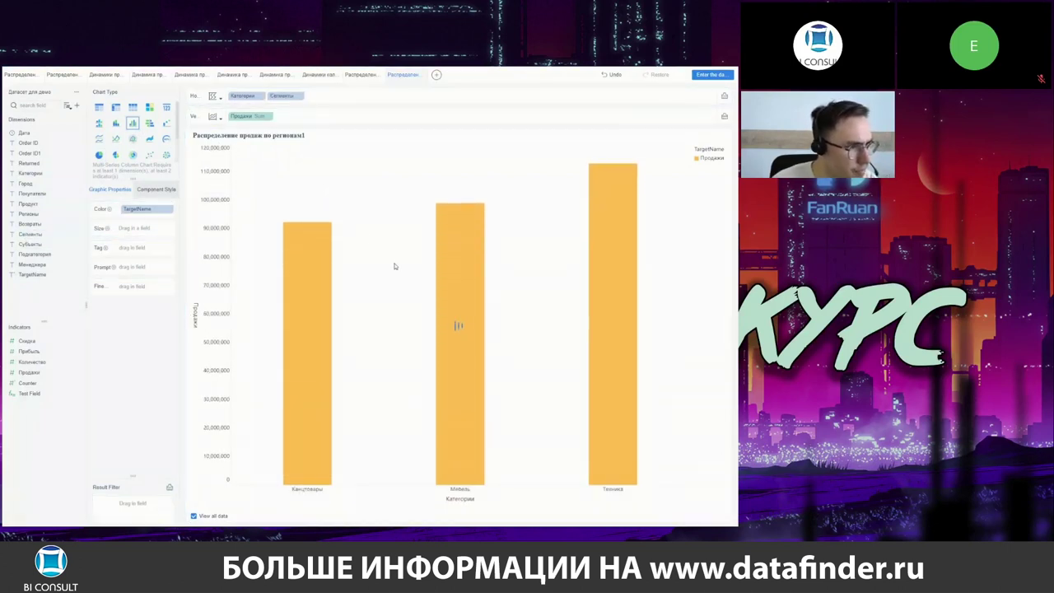
left_click(260, 96)
mouse_move(285, 121)
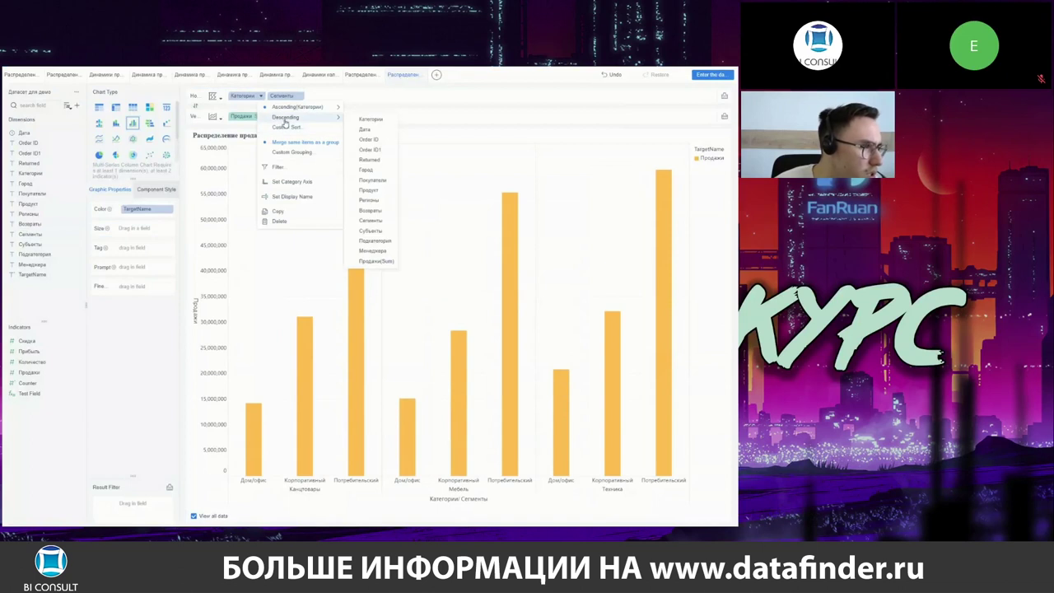
left_click(377, 262)
left_click(300, 96)
mouse_move(342, 120)
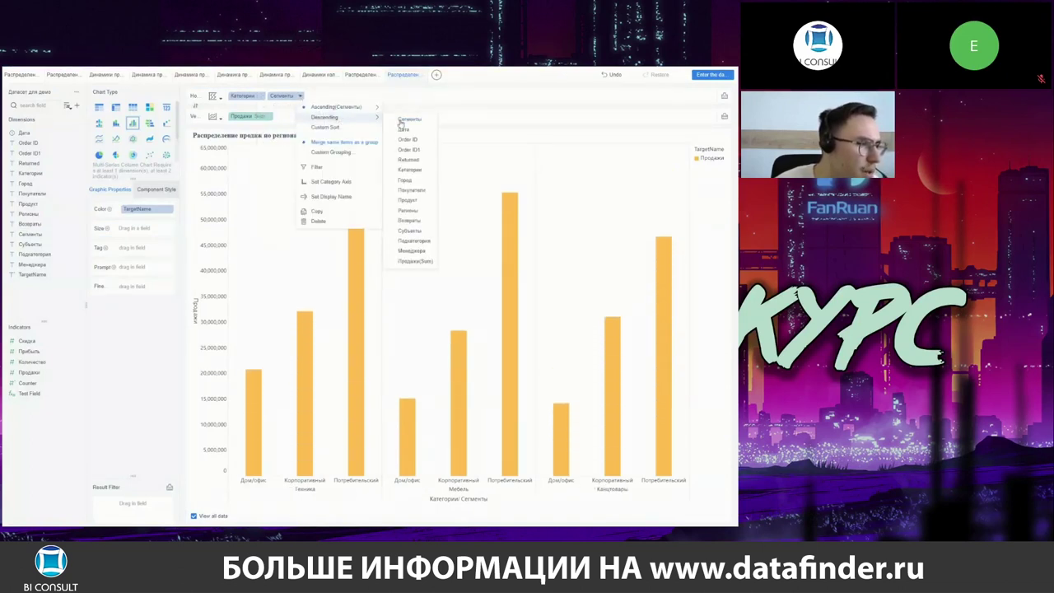
left_click(412, 262)
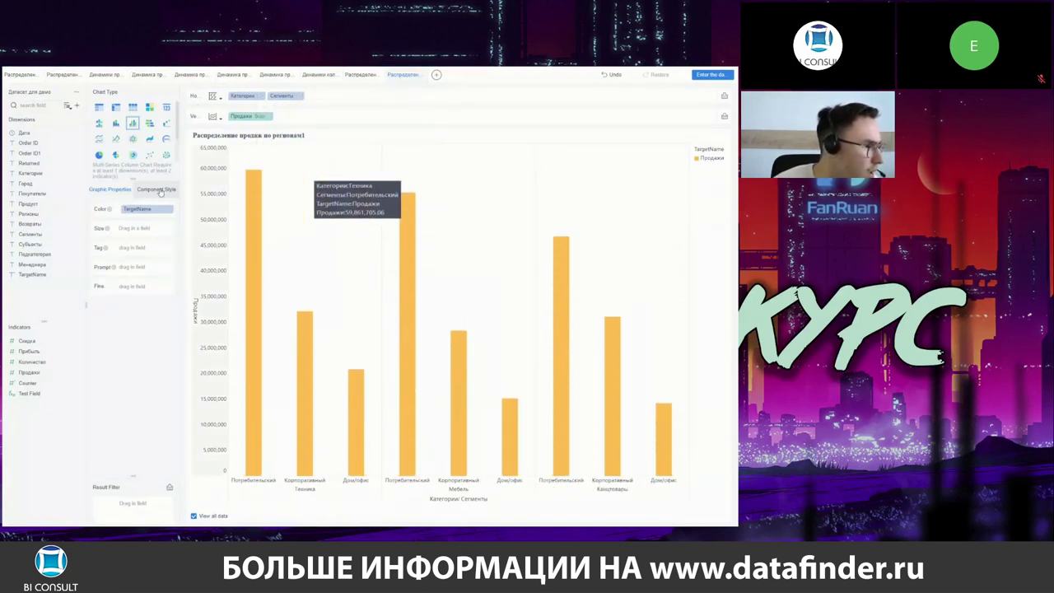
Colour the bars by Сегменты instead of TargetName, keeping Сегменты on the horizontal axis.
left_click_drag(131, 213, 326, 179)
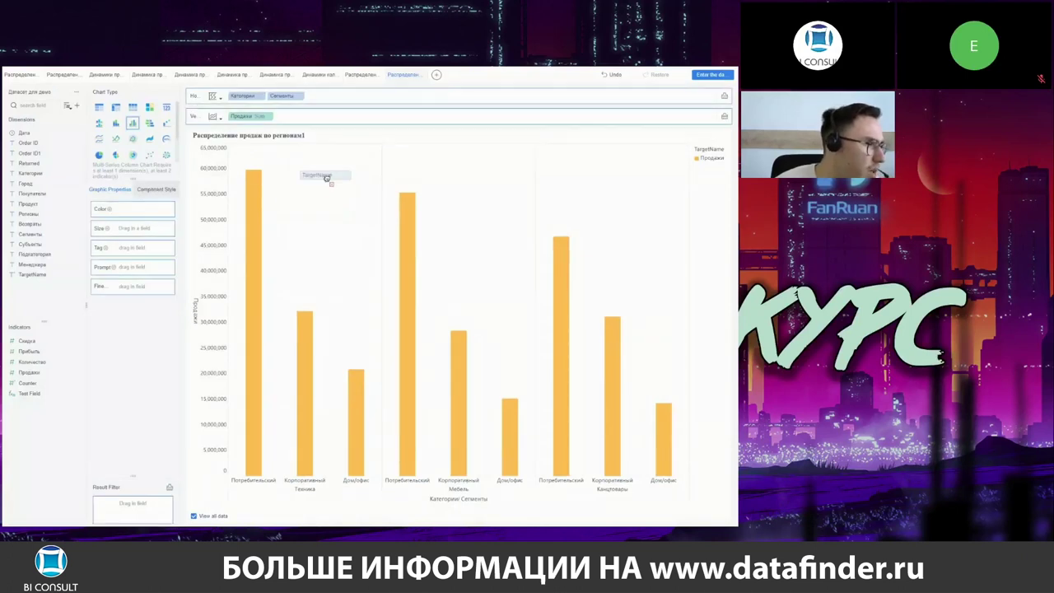
mouse_move(281, 95)
left_mouse_down()
mouse_move(158, 229)
mouse_move(107, 212)
left_mouse_up()
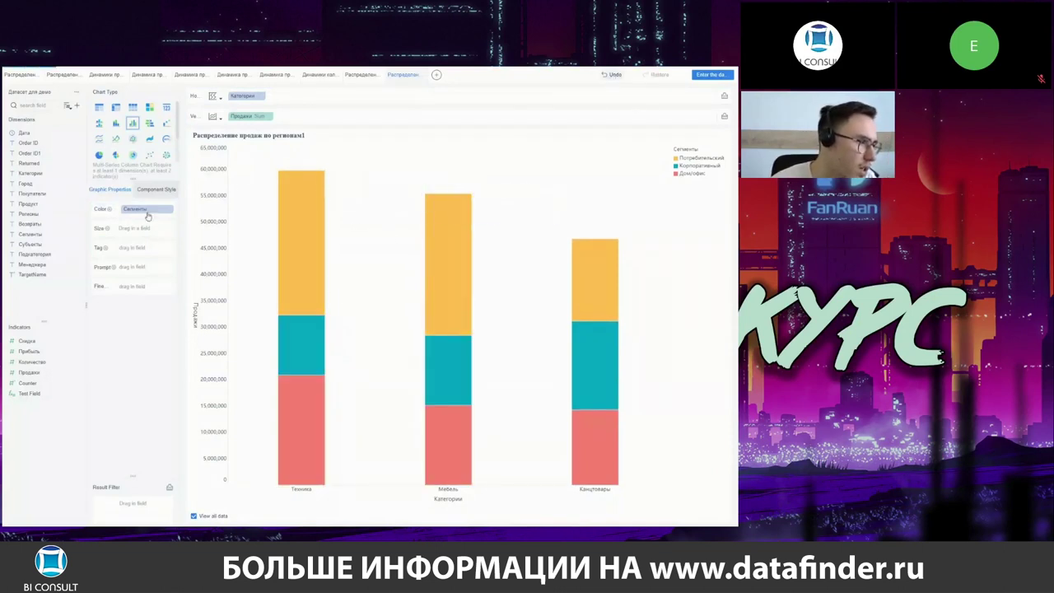
left_click_drag(148, 216, 286, 97)
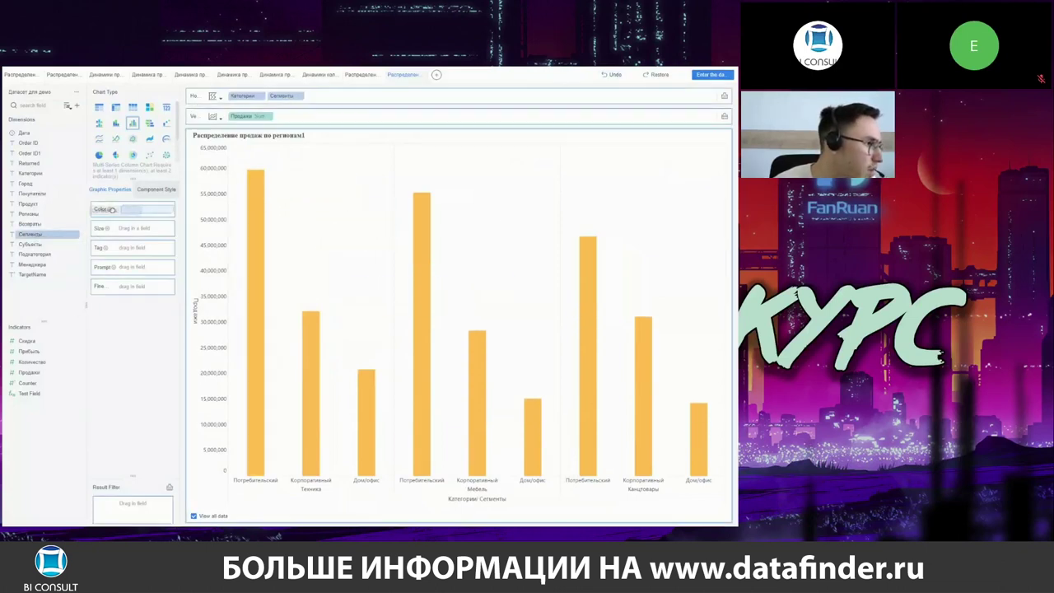
left_click_drag(29, 234, 136, 209)
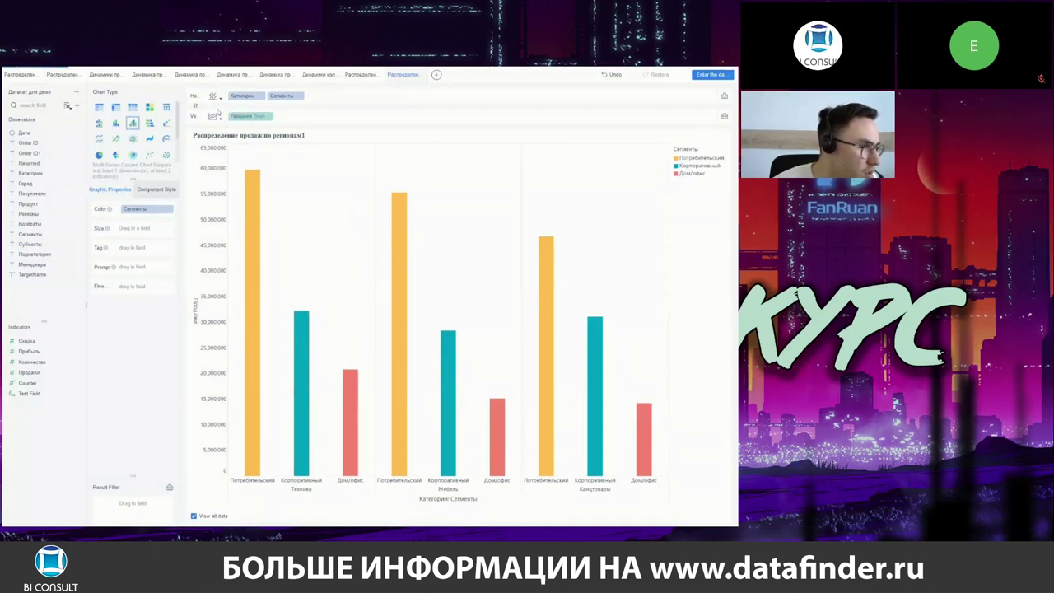
Switch to a wider-bar chart subtype and place the segment legend at the bottom.
left_click(215, 118)
left_click(231, 146)
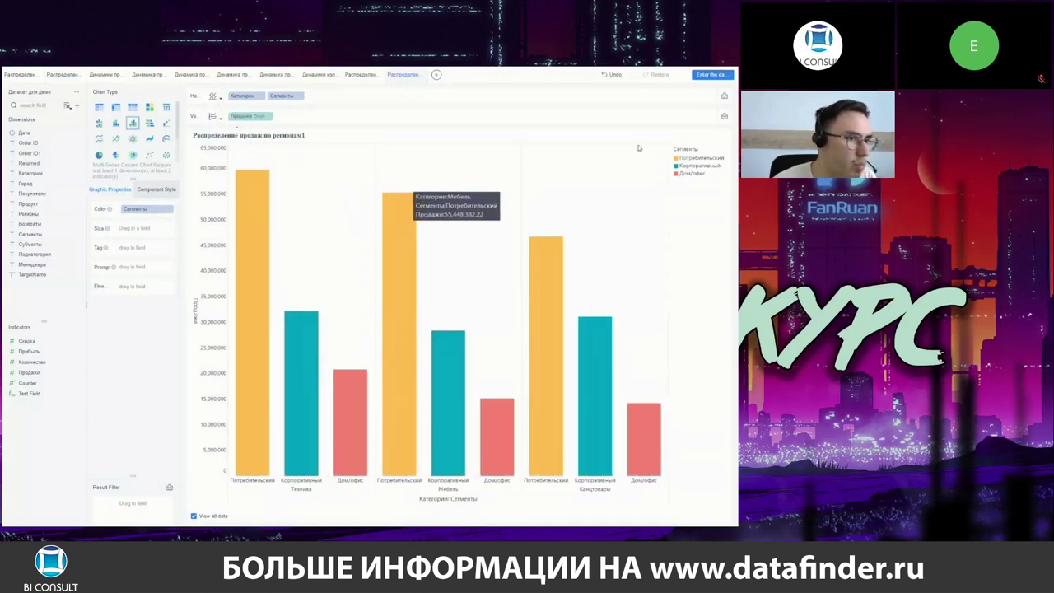
left_click(156, 190)
left_click(109, 256)
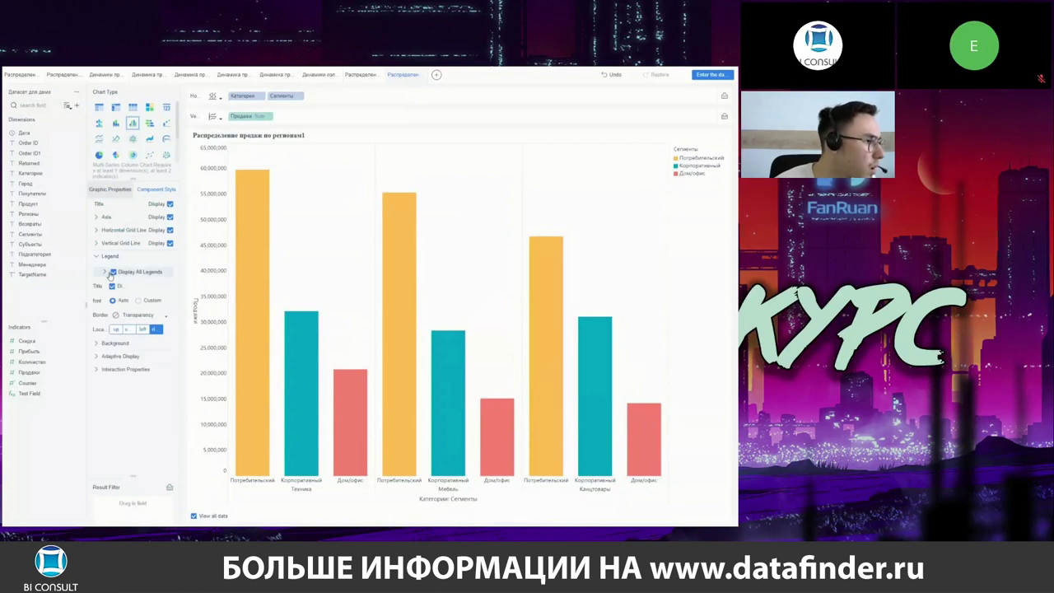
left_click(114, 272)
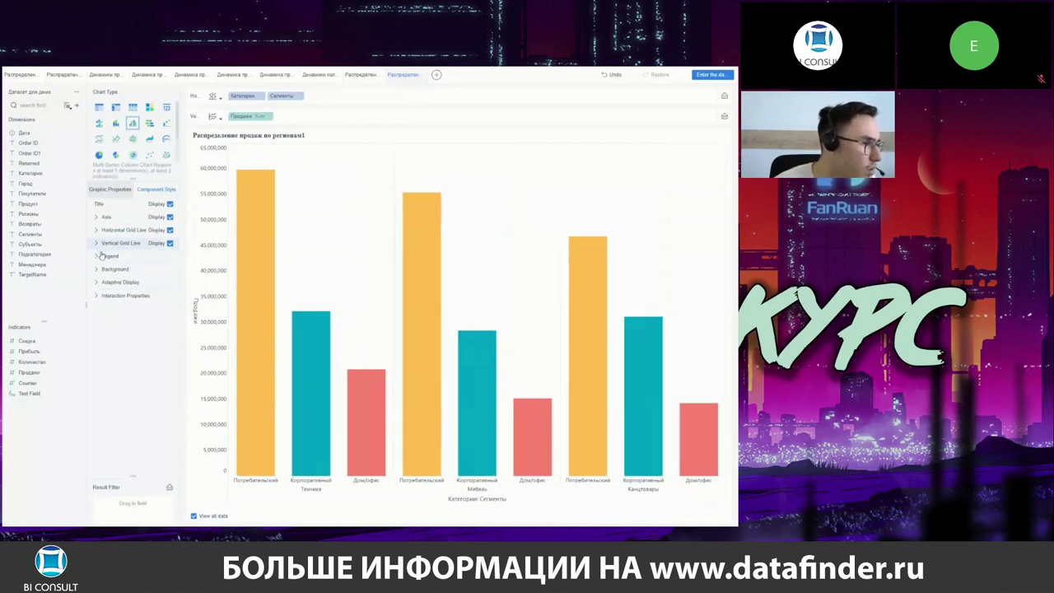
left_click(113, 272)
left_click(118, 328)
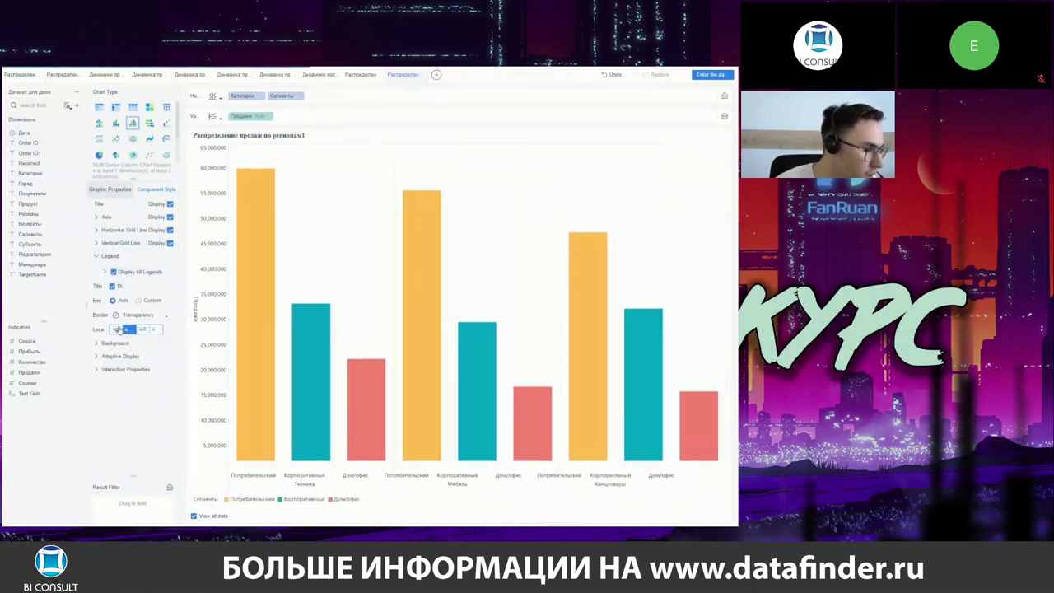
left_click(127, 329)
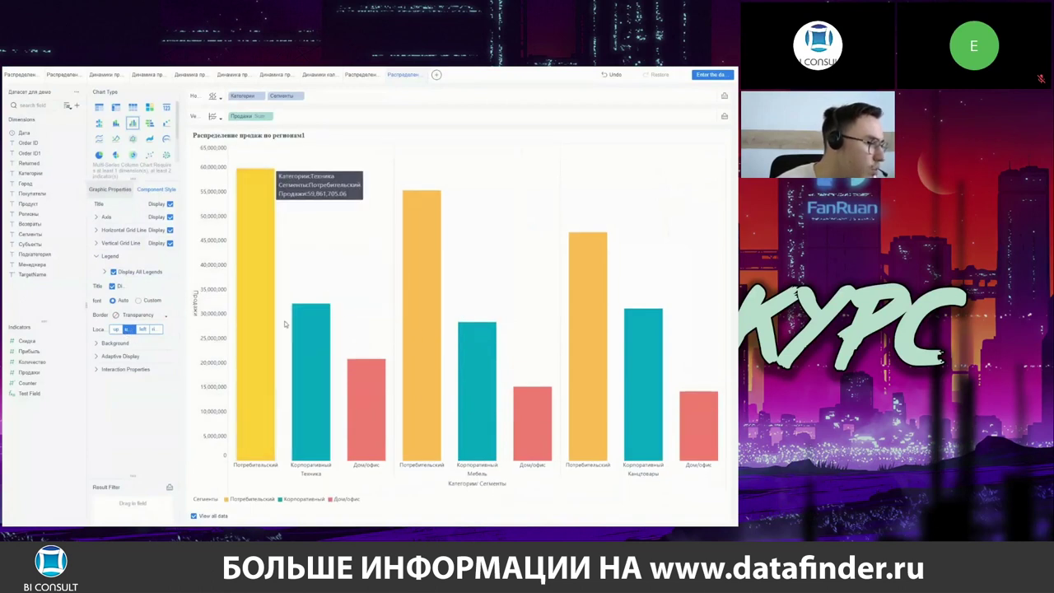
Bring up the Категории category-axis settings and hide the axis title.
left_click(262, 97)
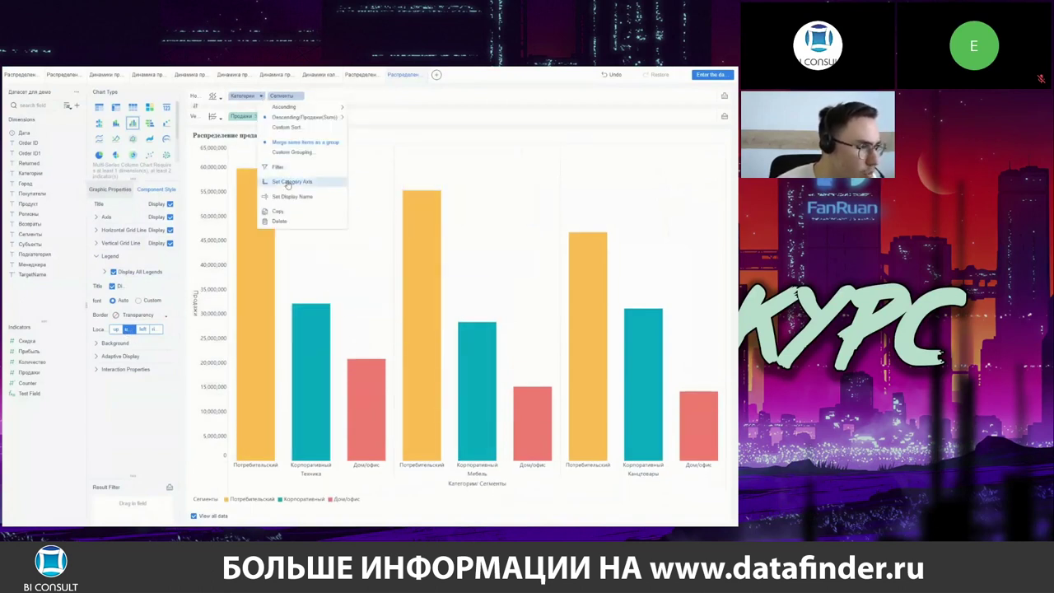
left_click(285, 180)
left_click(280, 264)
Adjust the Категории category-axis settings so the category names stay shown.
left_click(285, 228)
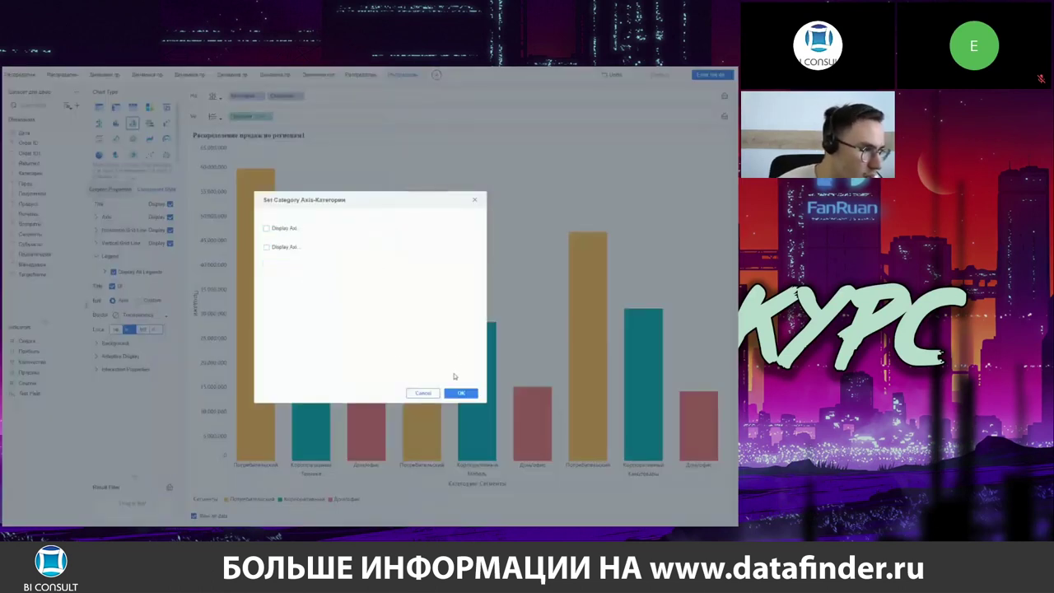
left_click(471, 394)
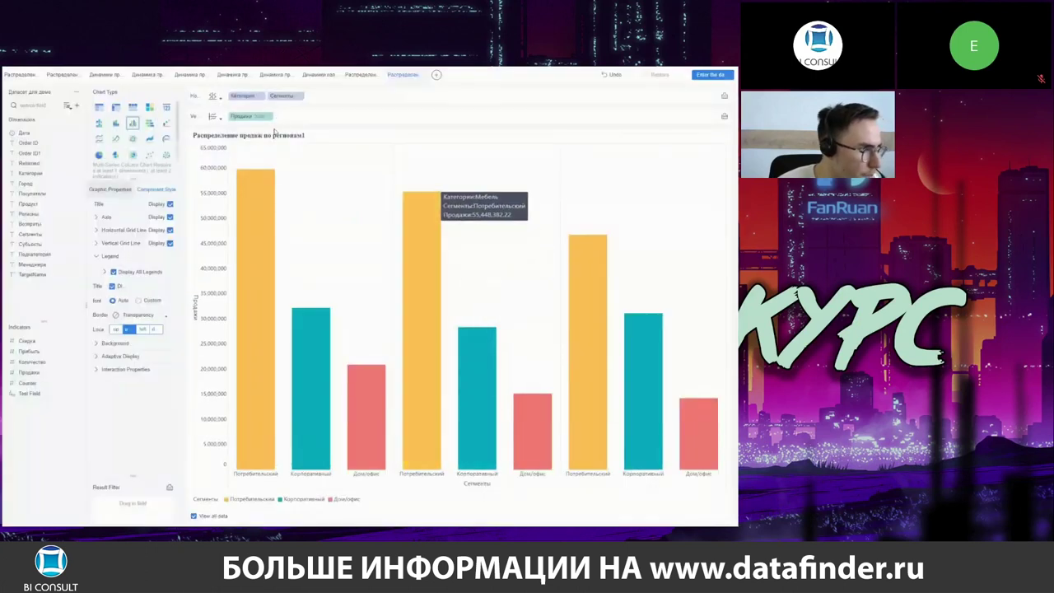
left_click(300, 96)
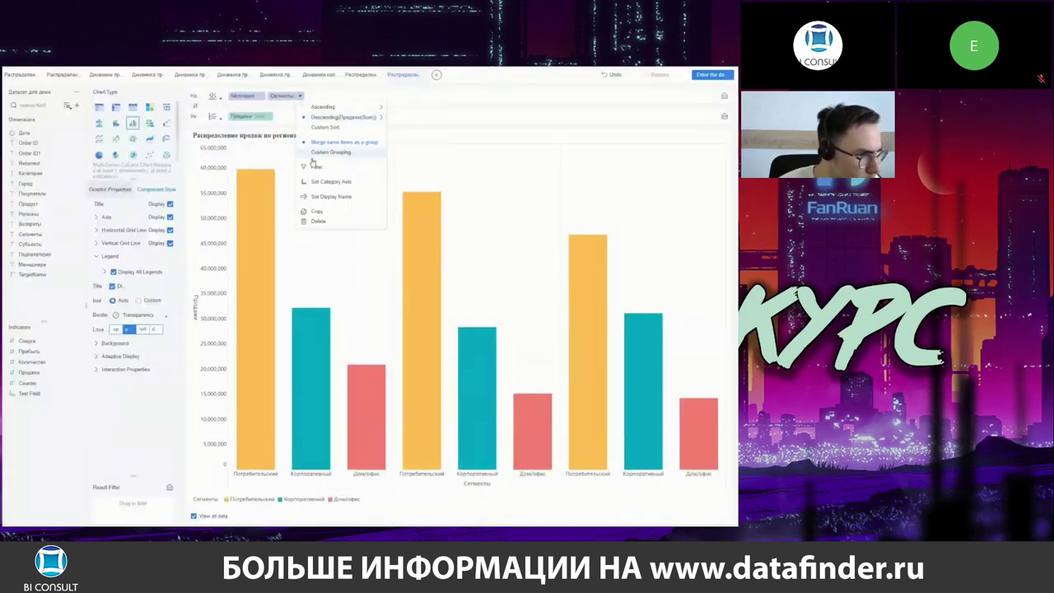
left_click(261, 97)
left_click(290, 181)
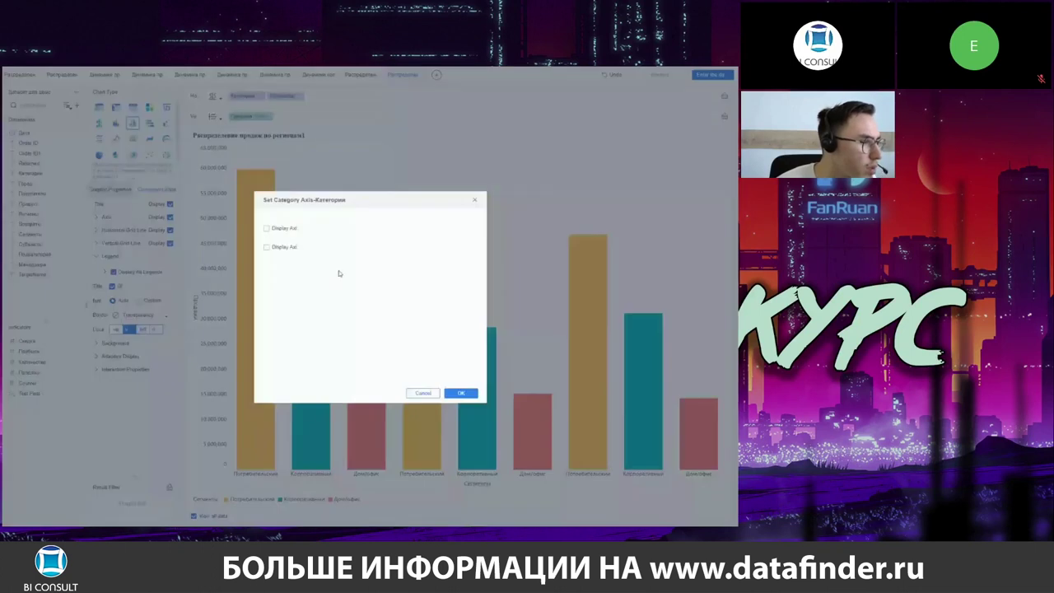
left_click(462, 395)
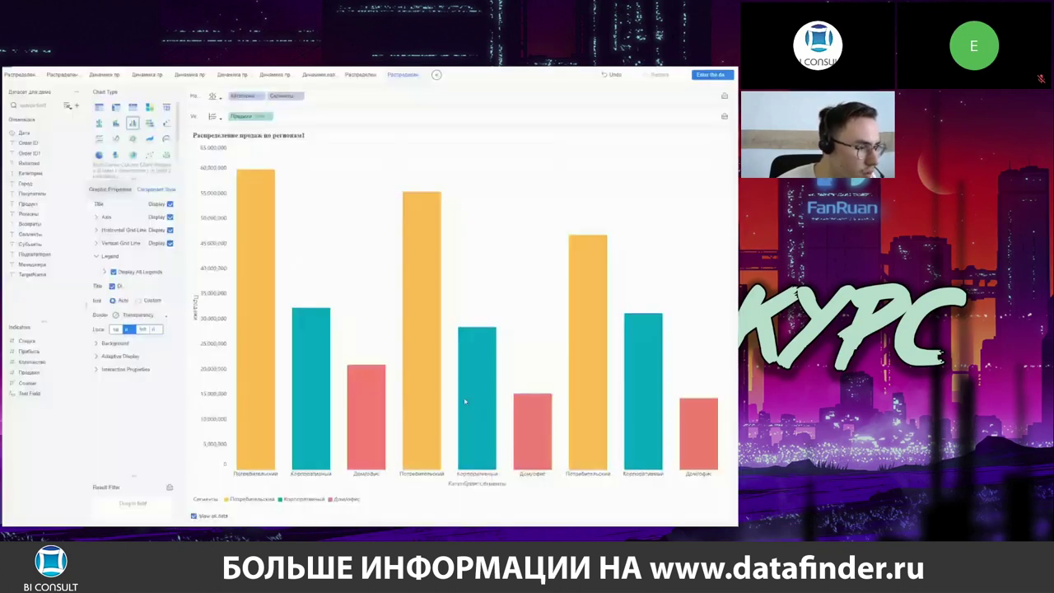
left_click(298, 96)
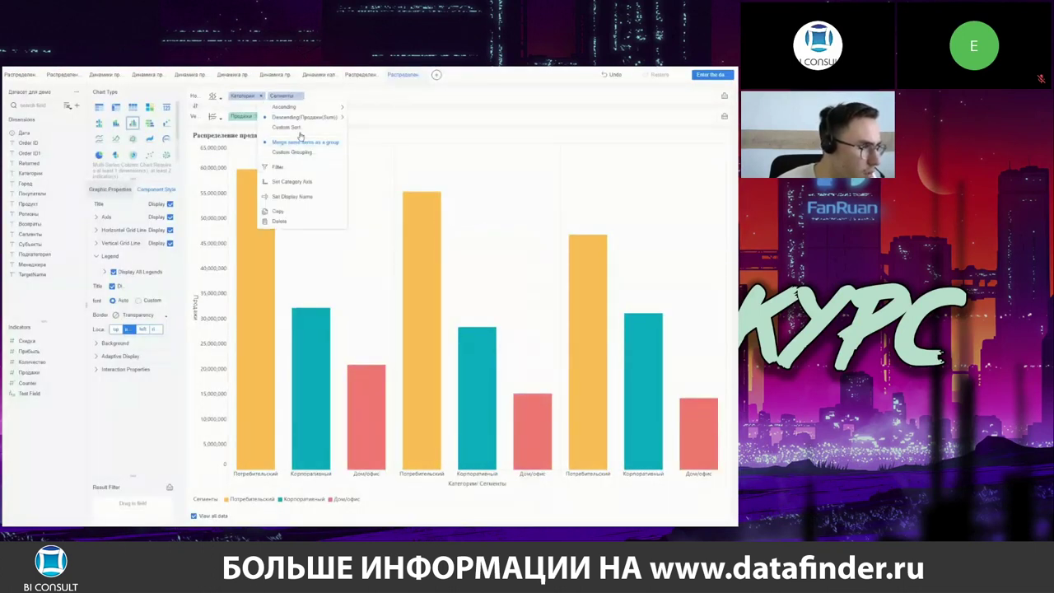
left_click(290, 183)
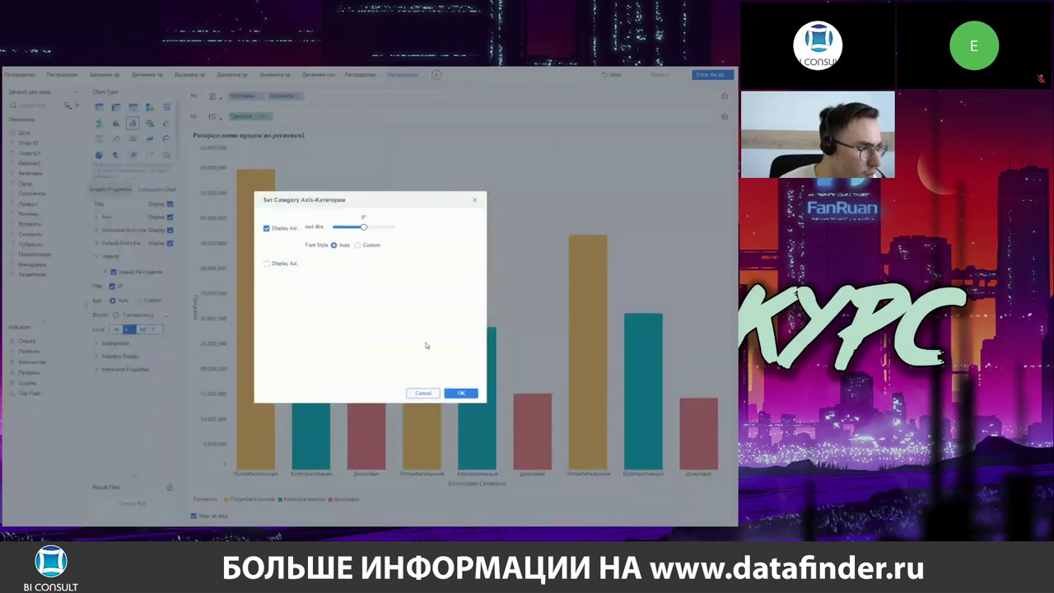
left_click(458, 394)
Hide the Сегменты axis labels and title, then go back to the dashboard.
left_click(299, 96)
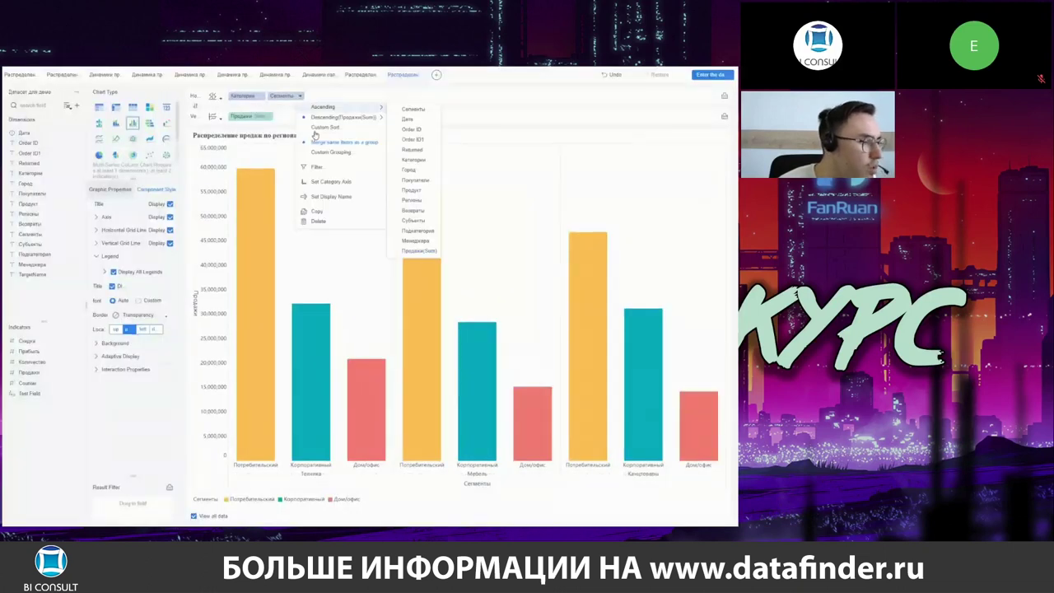
left_click(332, 182)
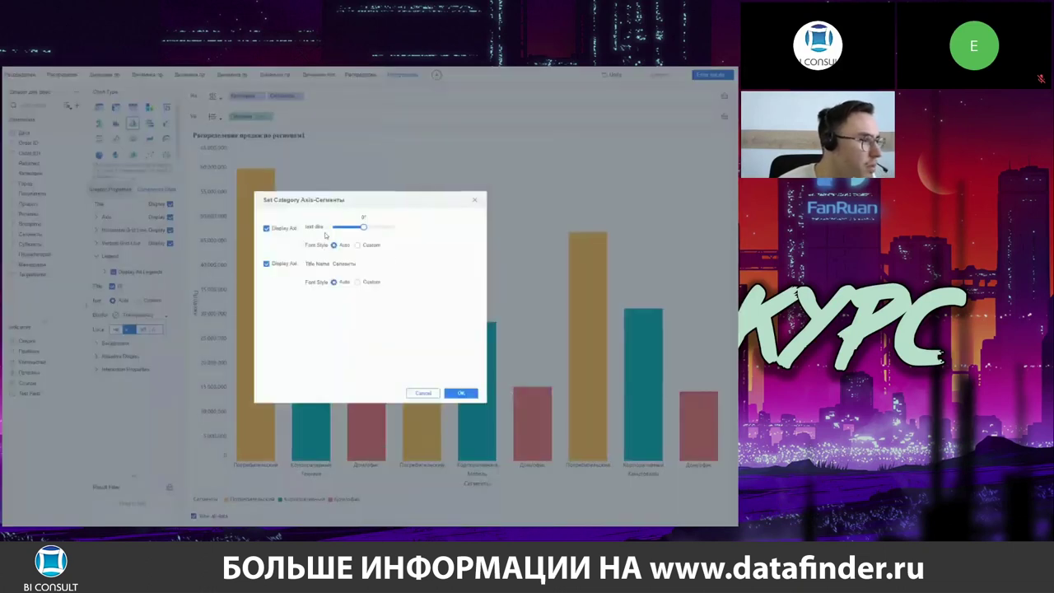
left_click(266, 263)
left_click(266, 227)
left_click(461, 393)
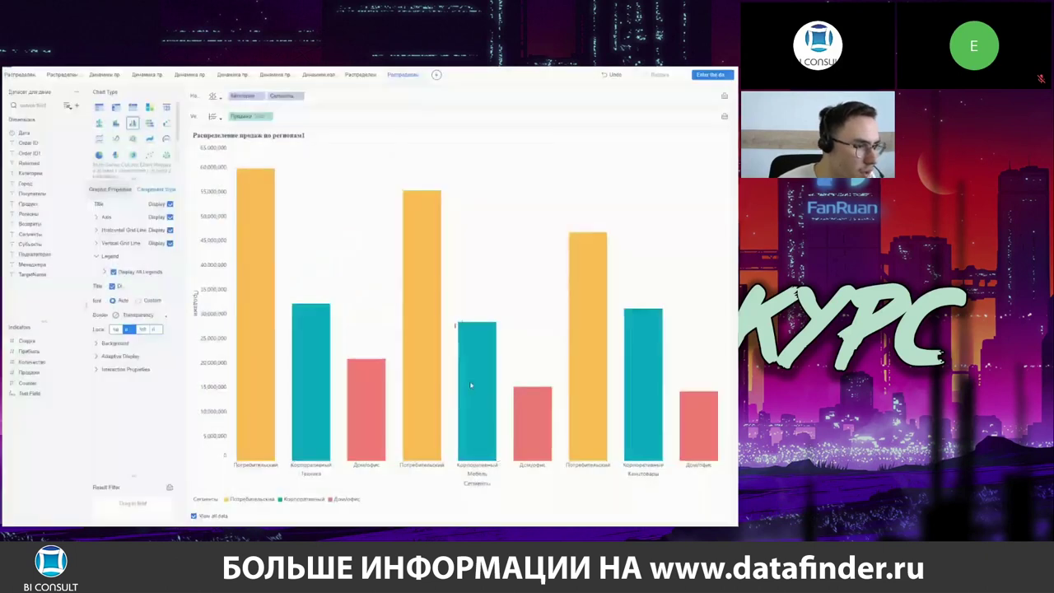
left_click(713, 75)
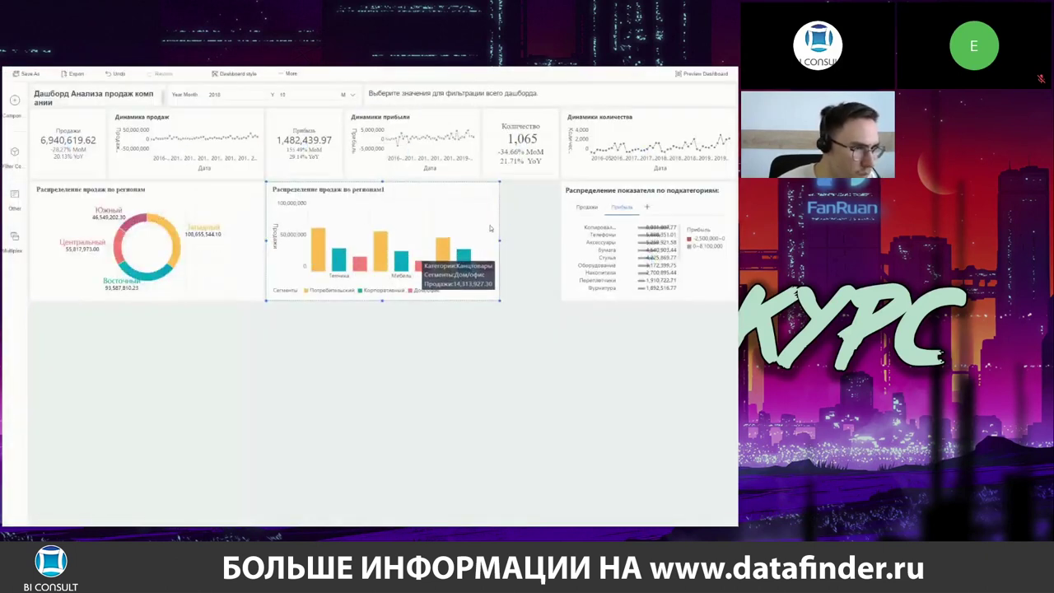
Widen the bar chart up to the subcategory widget and lengthen the bar, donut and subcategory widgets.
left_click_drag(500, 239, 558, 240)
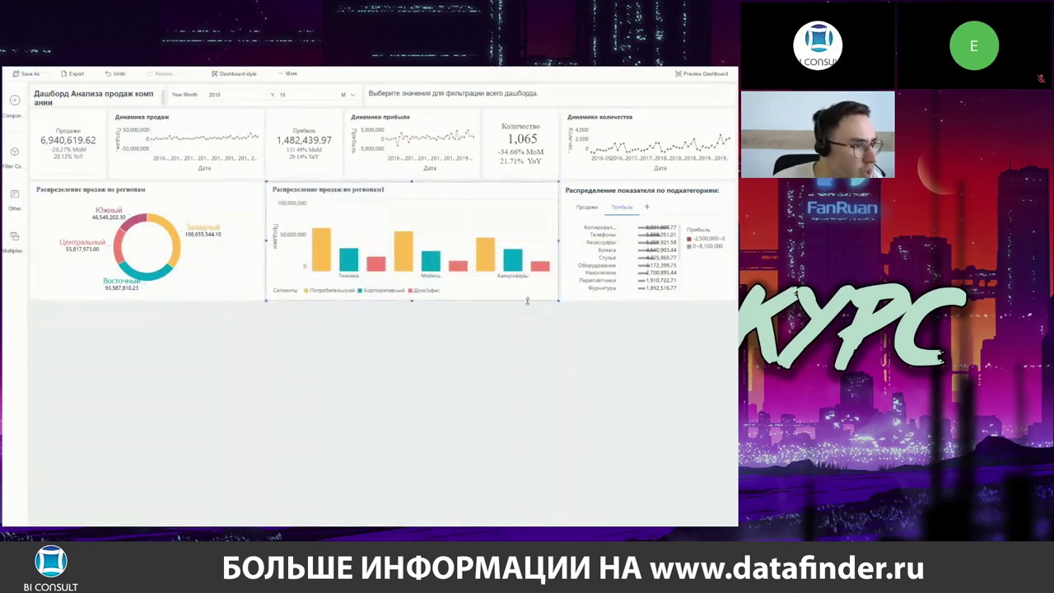
left_click_drag(412, 301, 413, 325)
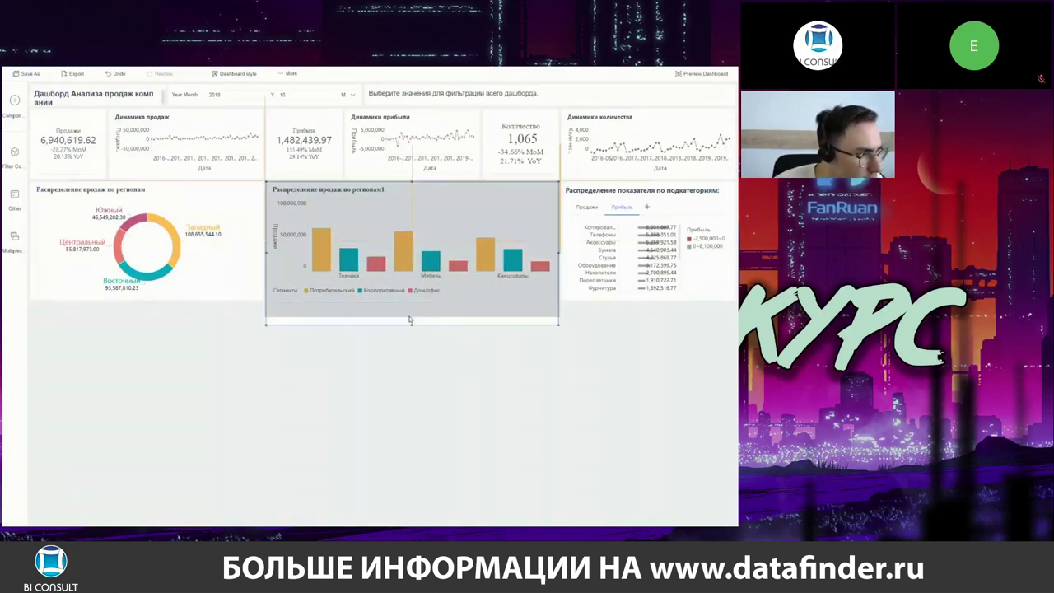
left_click_drag(149, 301, 151, 324)
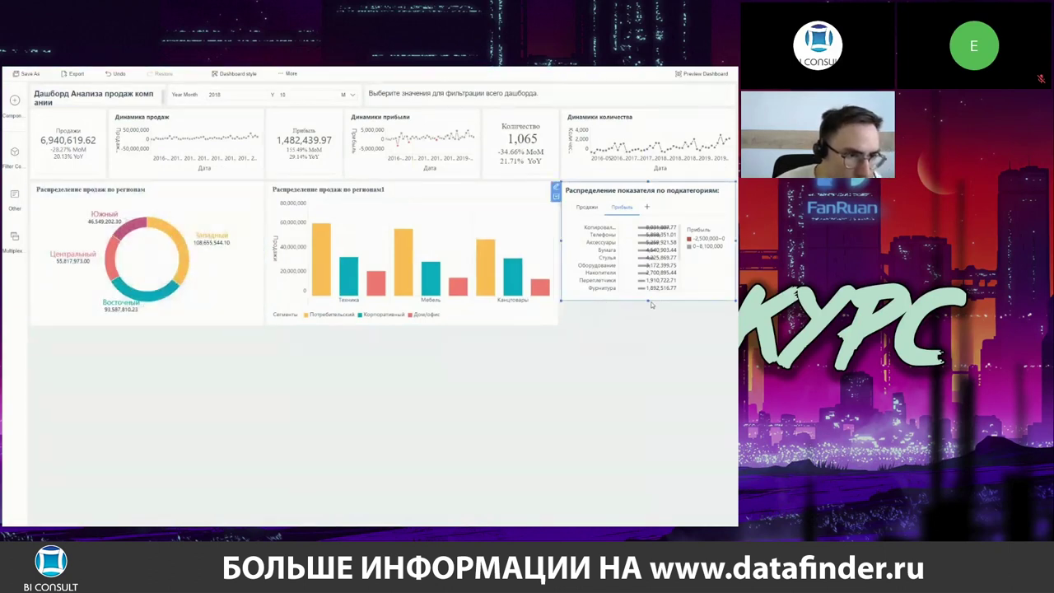
left_click_drag(648, 302, 649, 325)
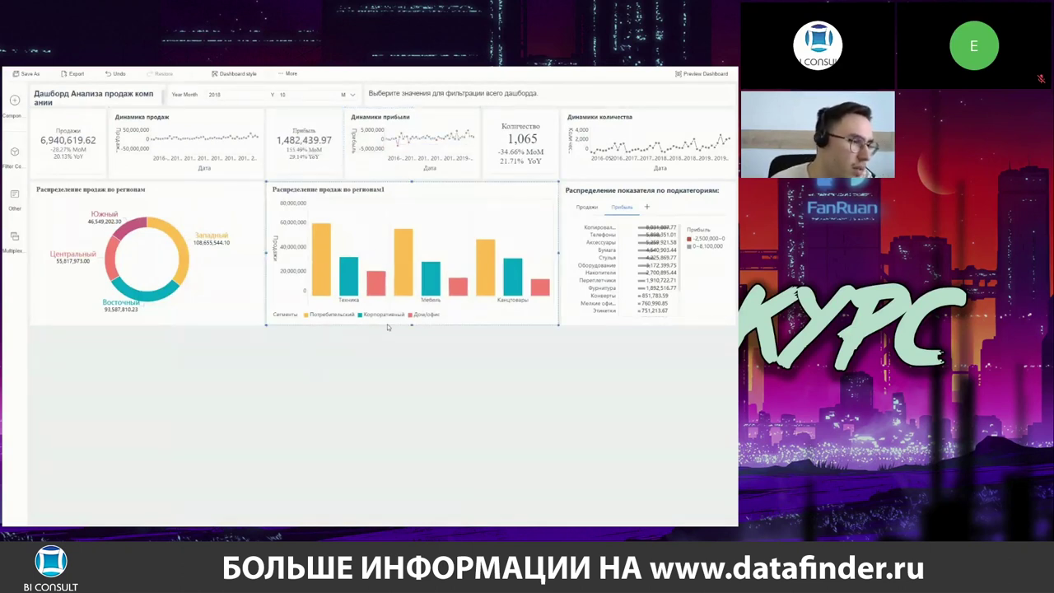
Replace the bar chart's title with 'Продажи в разрезе сегментов и категорий'.
double_click(329, 189)
type("Распределение продаж по категориям и")
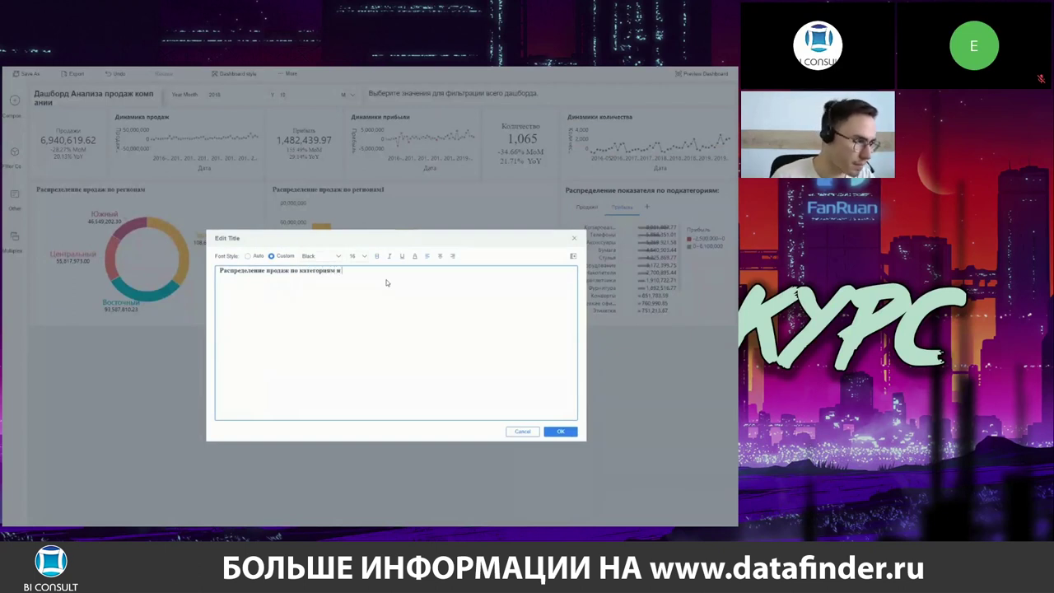
key("ctrl+a")
key("BackSpace")
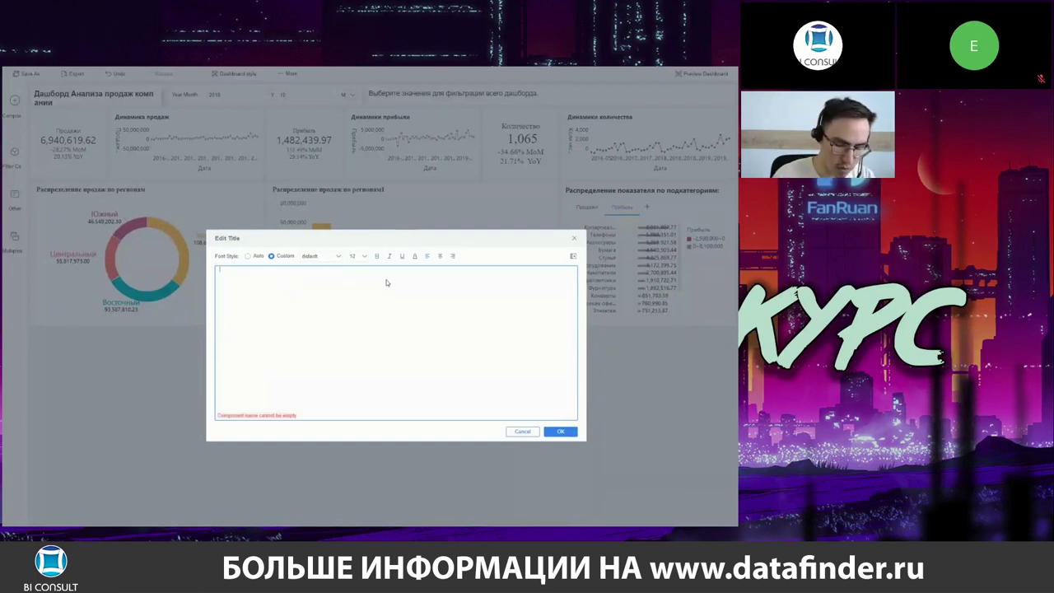
type("Про")
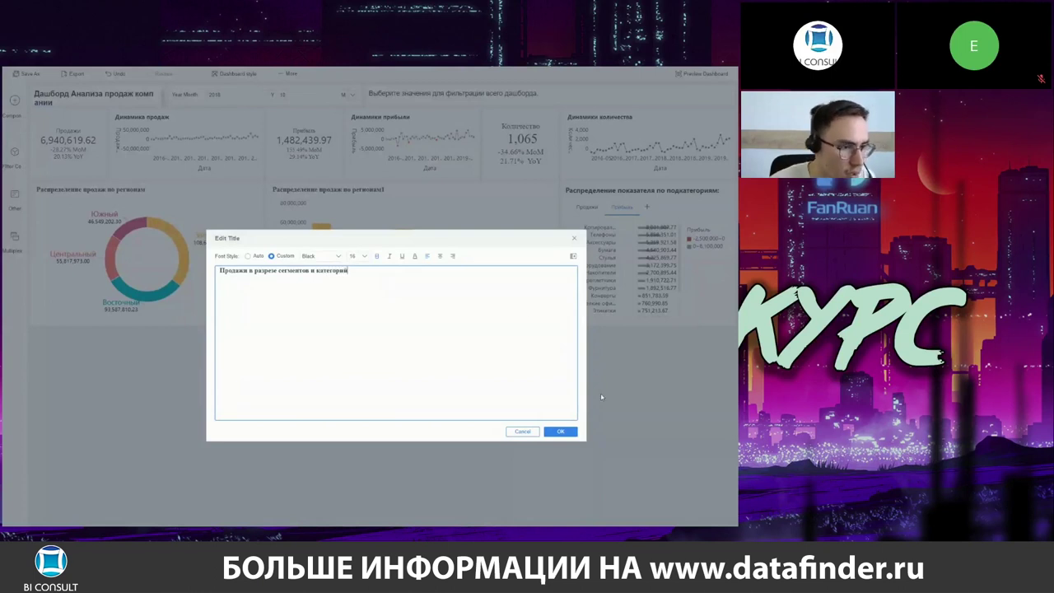
left_click(560, 432)
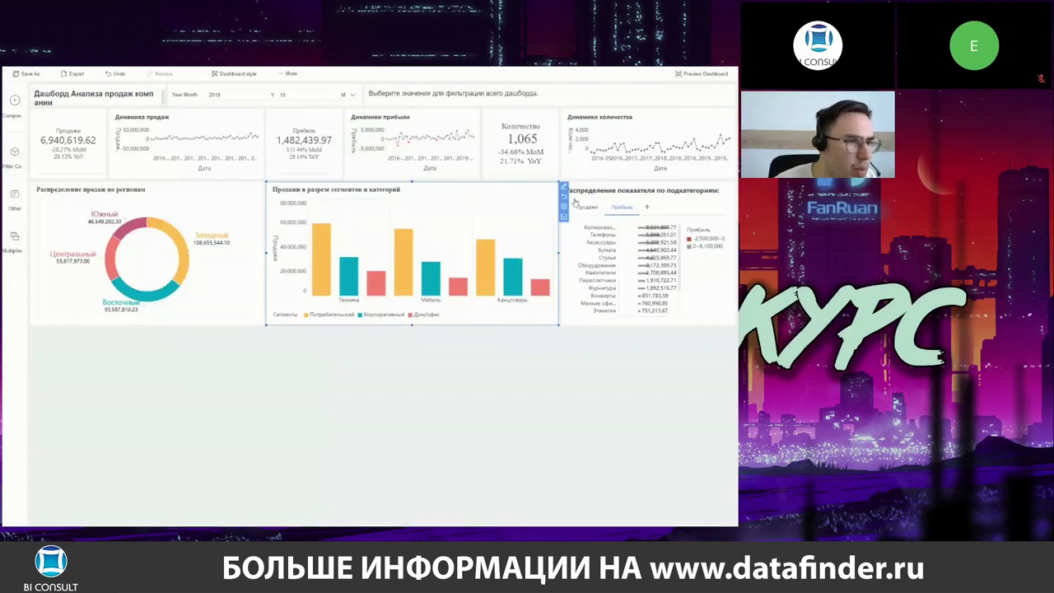
Duplicate the bar chart's tab and switch the copy to a Group Table.
double_click(405, 207)
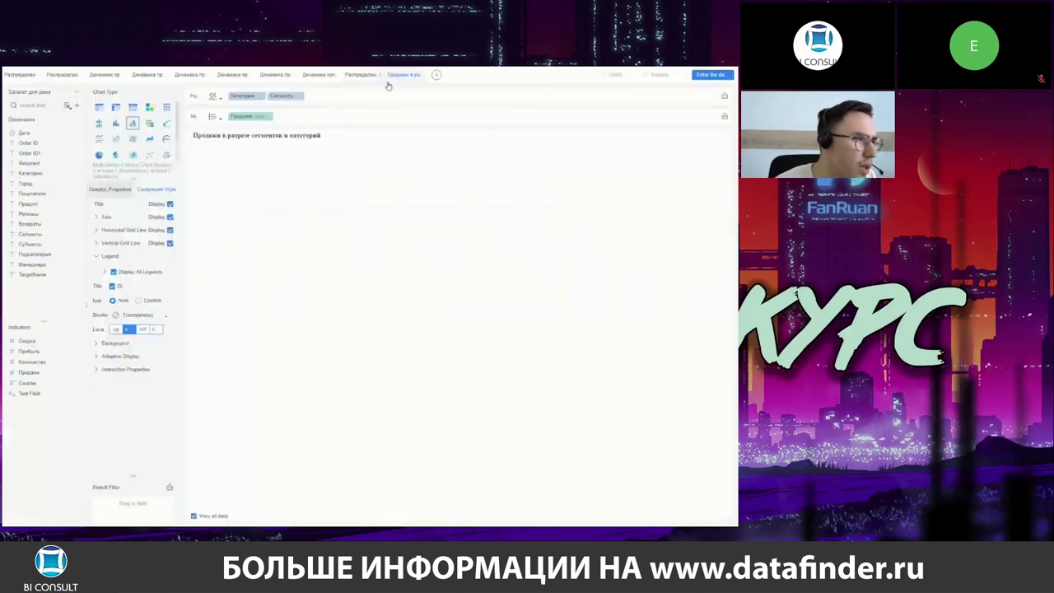
left_click(436, 75)
left_click(439, 101)
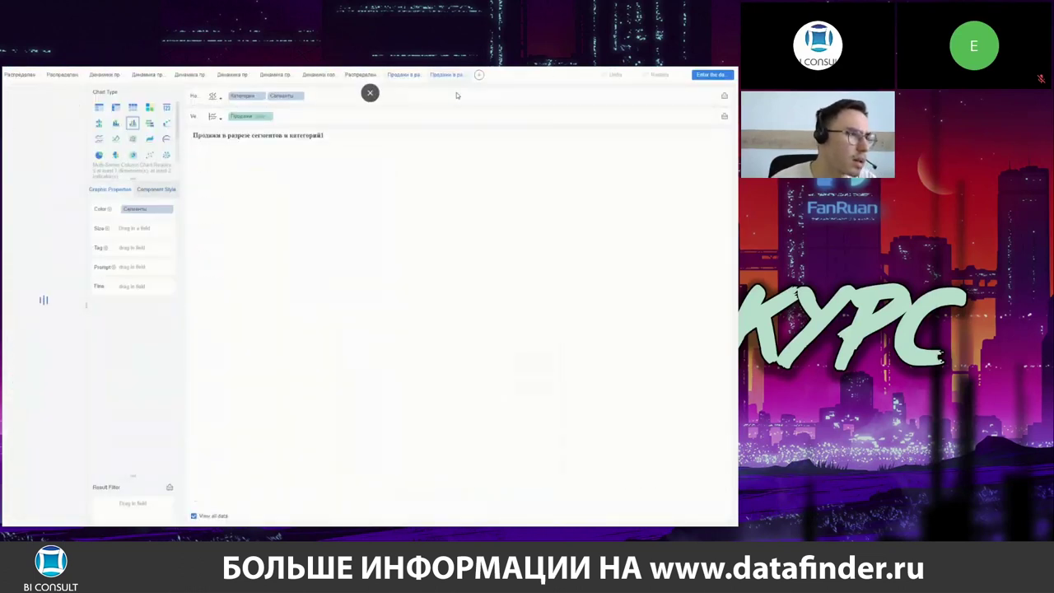
left_click(99, 107)
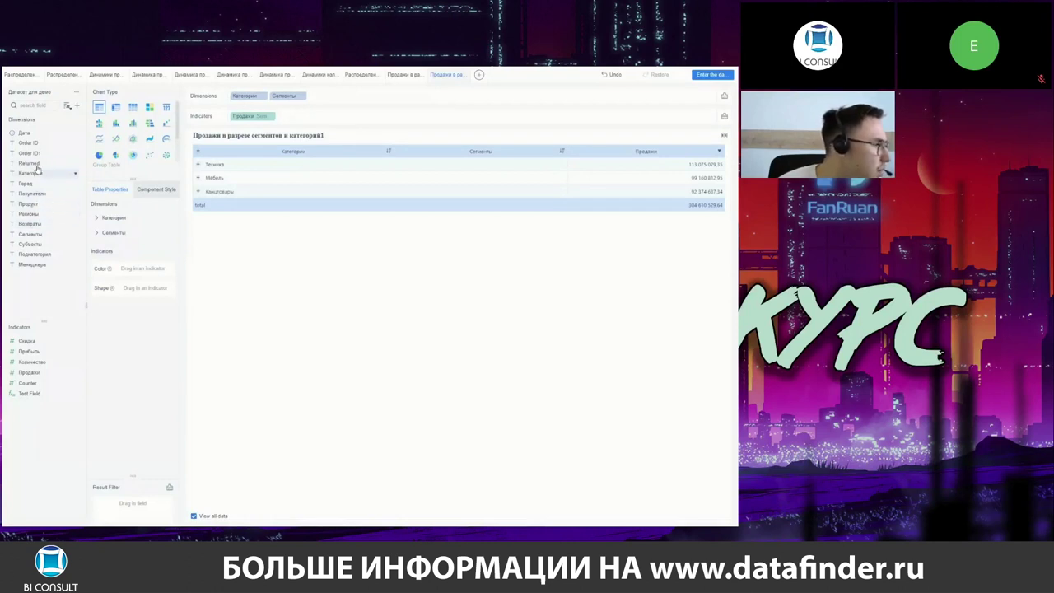
Add Регионы and Продукт as dimensions and Прибыль, Количество and Скидка as indicators.
left_click_drag(31, 216, 239, 95)
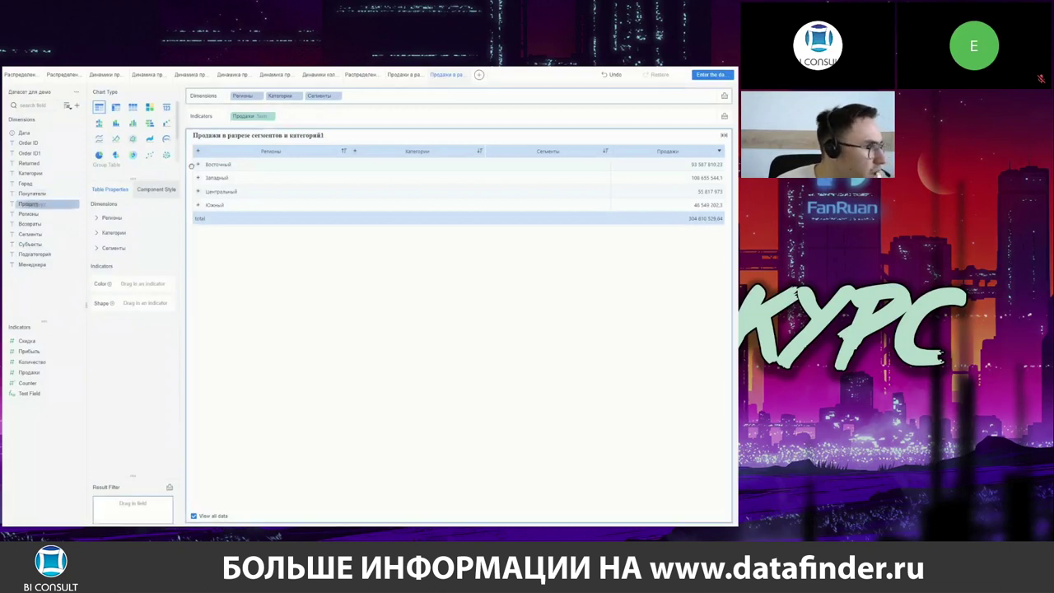
left_click_drag(31, 203, 356, 95)
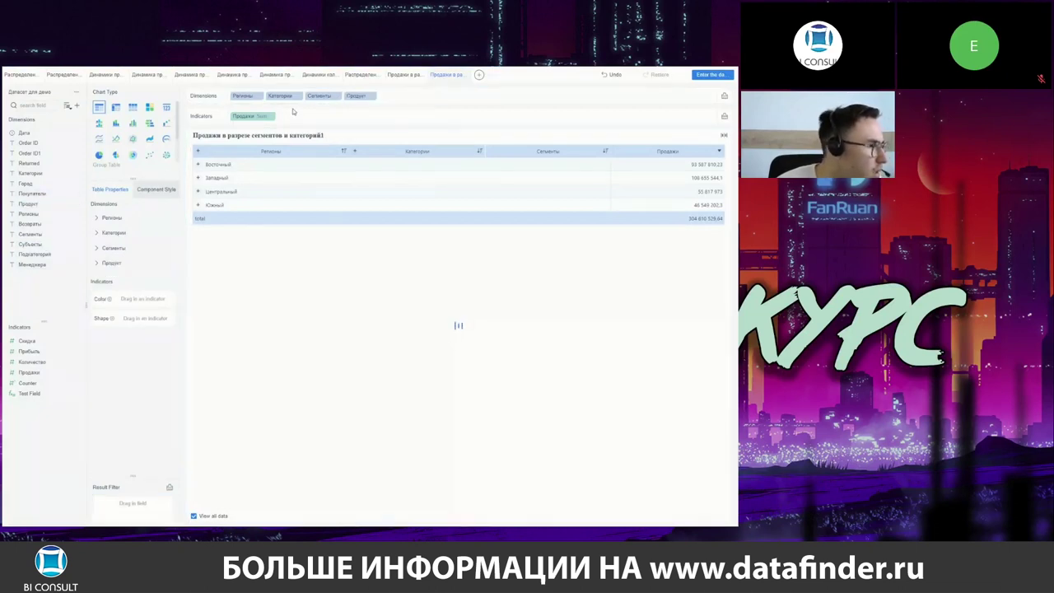
left_click_drag(28, 351, 296, 116)
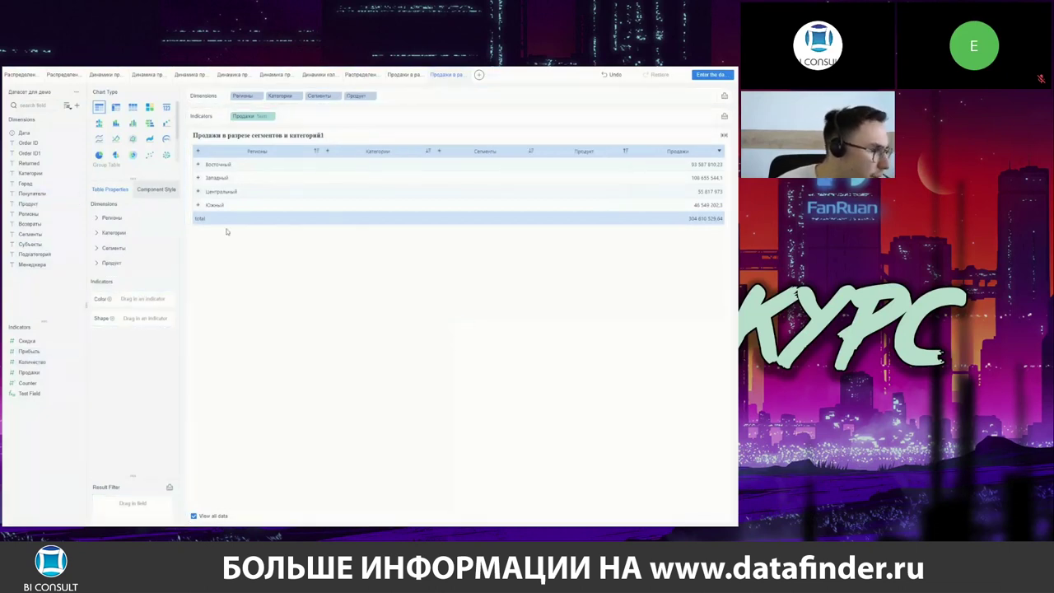
left_click_drag(26, 363, 363, 118)
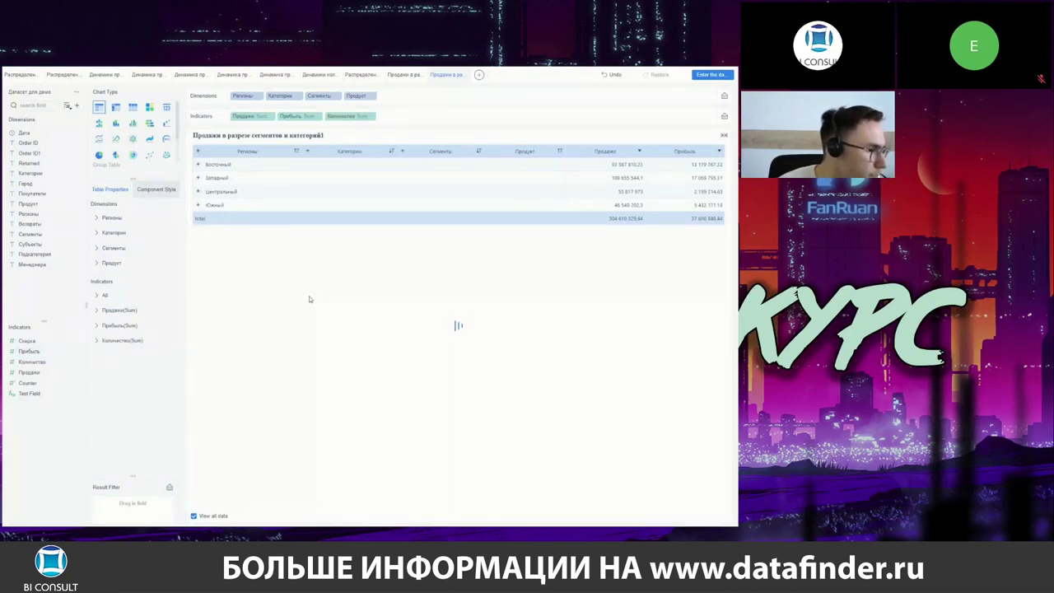
mouse_move(27, 340)
left_mouse_down()
mouse_move(366, 118)
mouse_move(412, 117)
left_mouse_up()
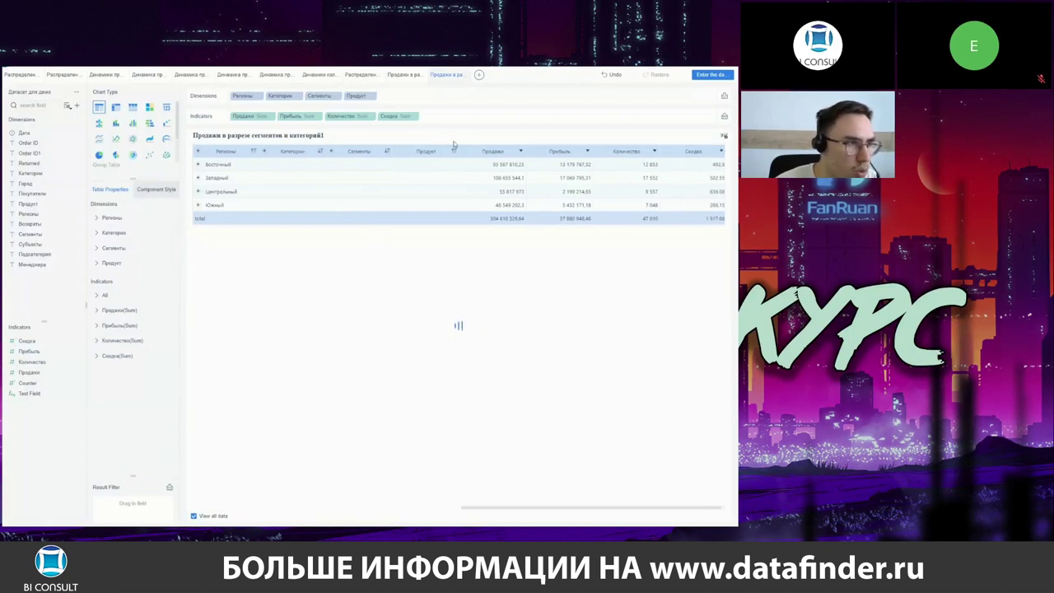
Format Скидка(Sum) as a percentage with one decimal place.
left_click(414, 117)
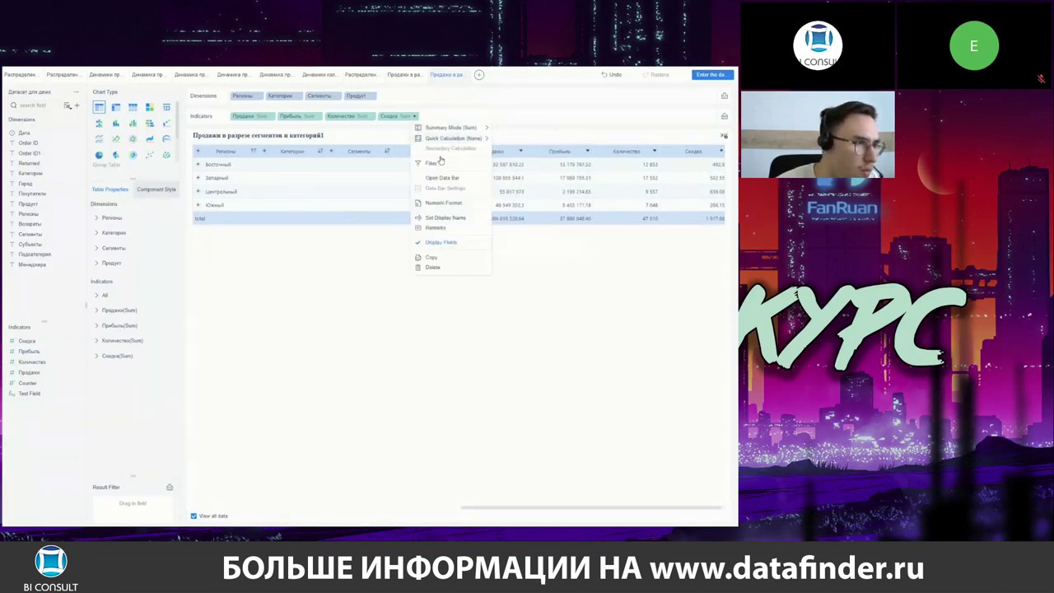
left_click(445, 203)
left_click(418, 225)
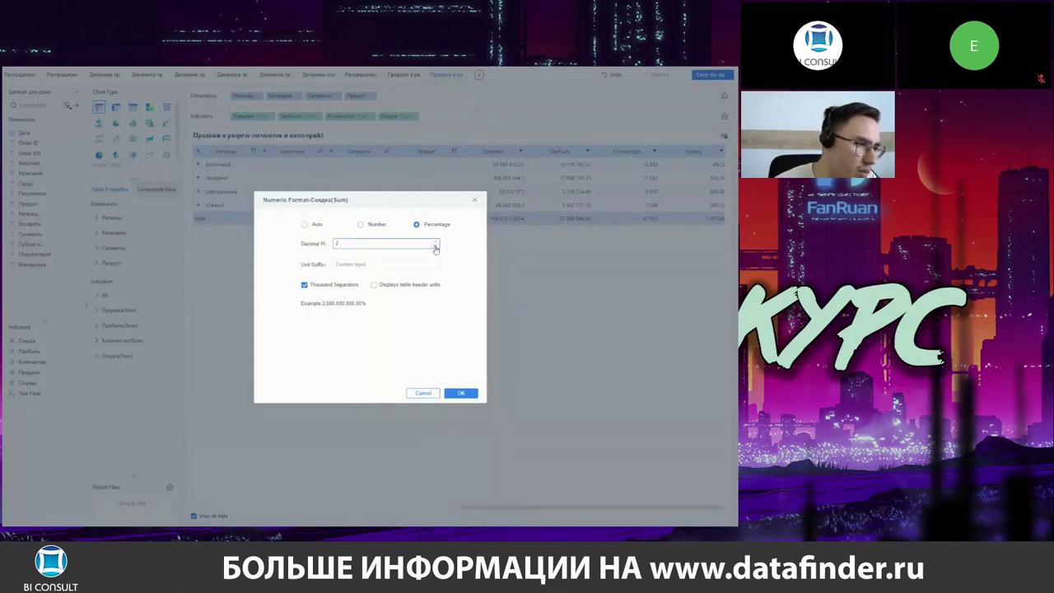
left_click(462, 393)
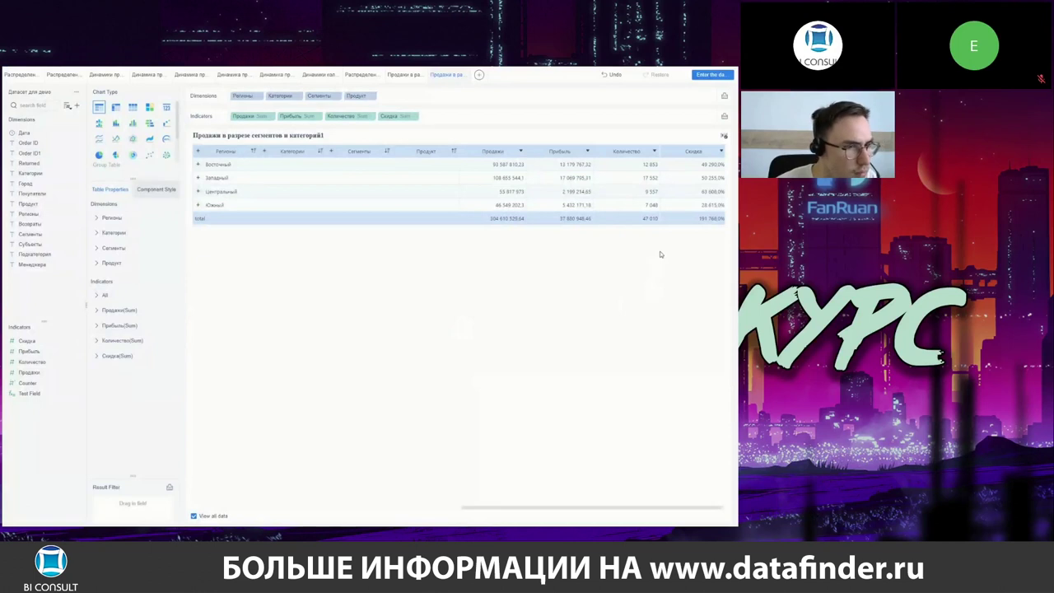
left_click(415, 116)
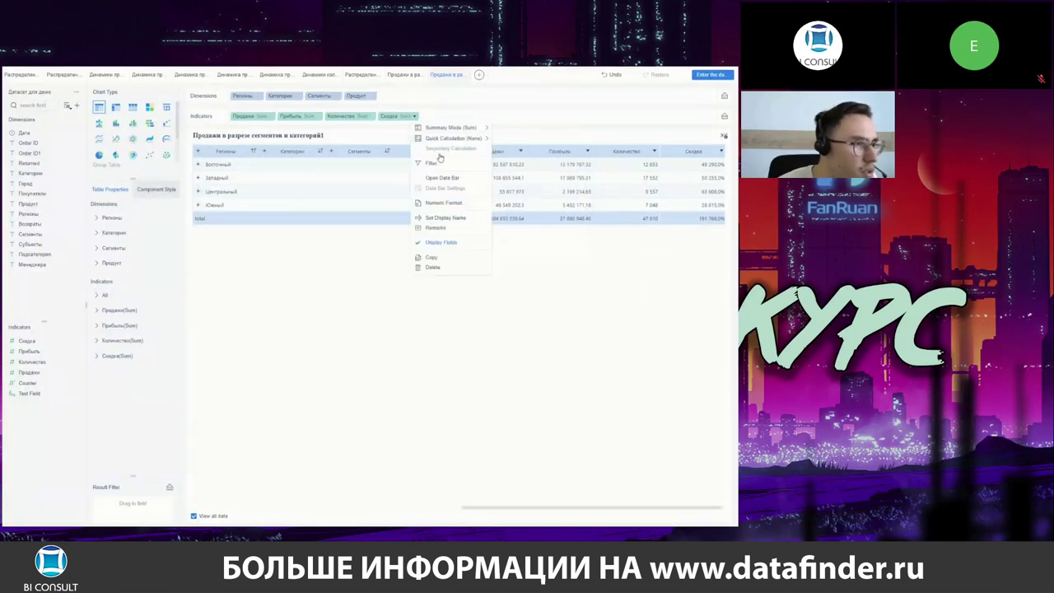
double_click(397, 119)
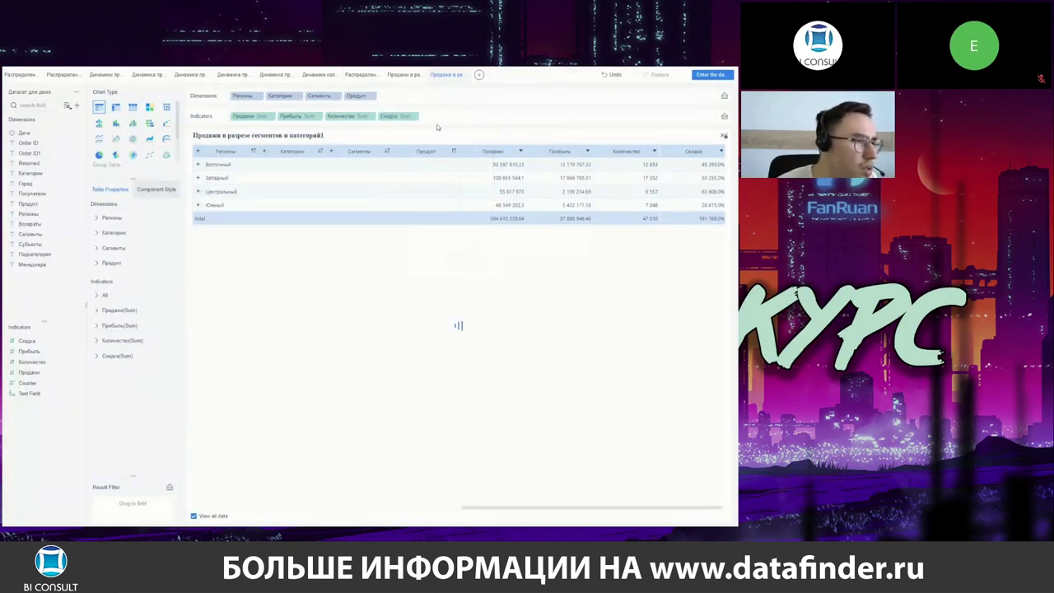
Drop Скидка and Сегменты from the table and add Город, Субъекты and Подкатегория as dimensions.
left_click_drag(389, 116, 405, 397)
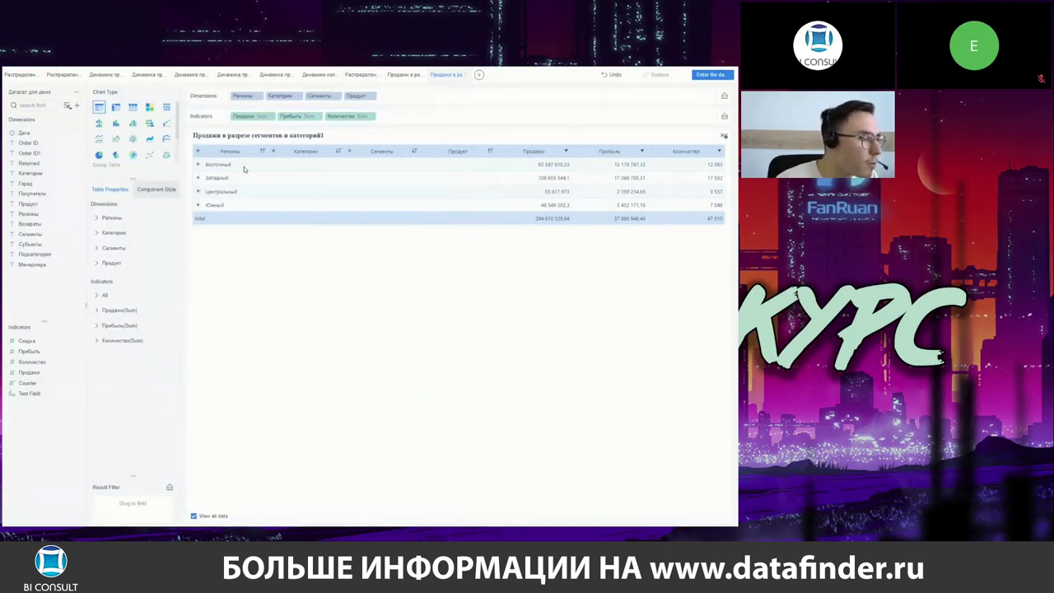
left_click_drag(26, 183, 278, 97)
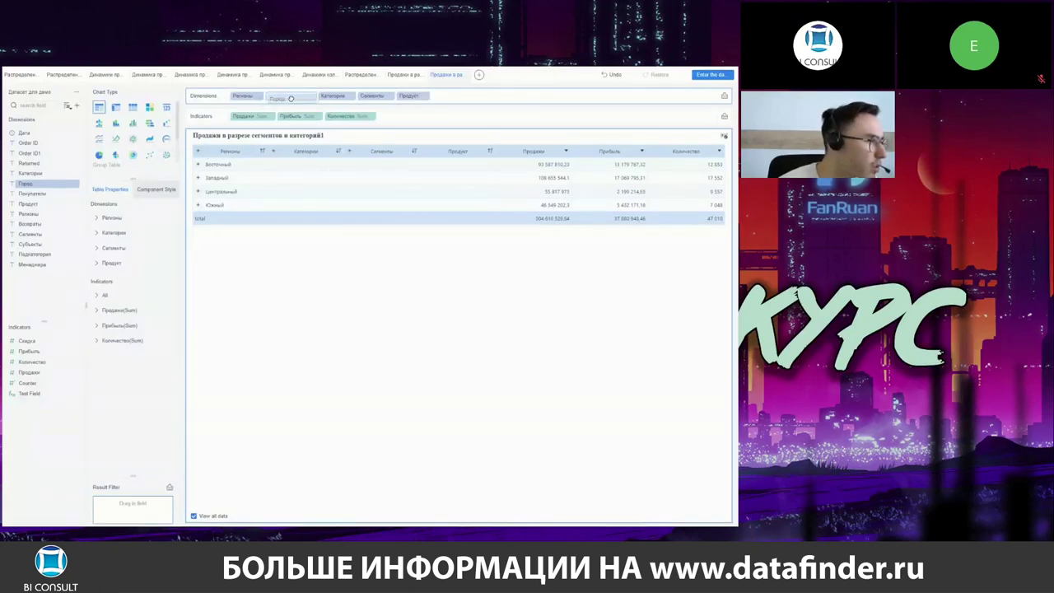
left_click_drag(30, 244, 276, 96)
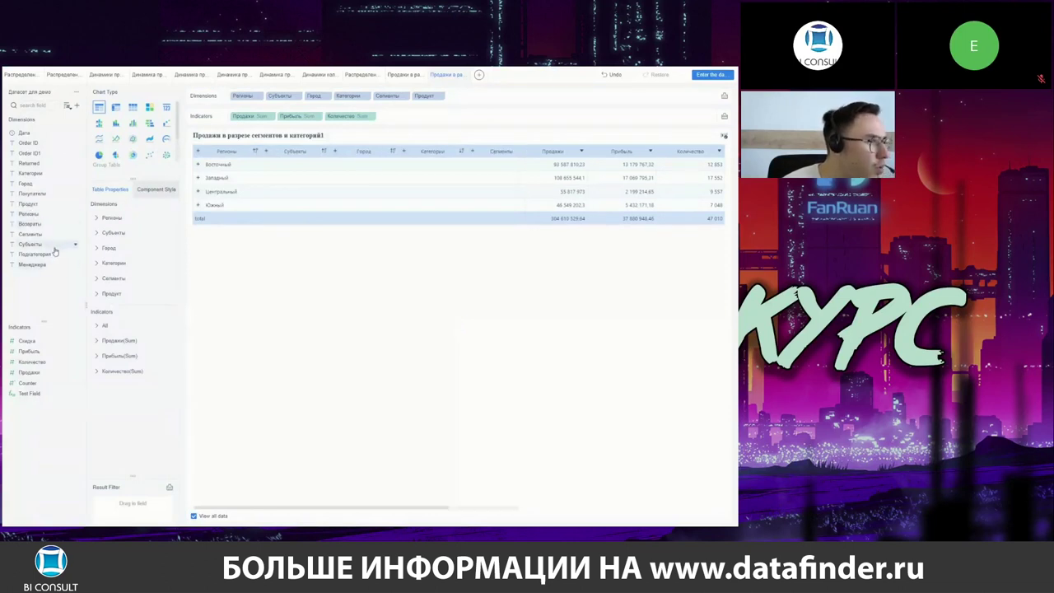
mouse_move(49, 254)
left_mouse_down()
mouse_move(420, 97)
mouse_move(348, 98)
mouse_move(356, 107)
left_mouse_up()
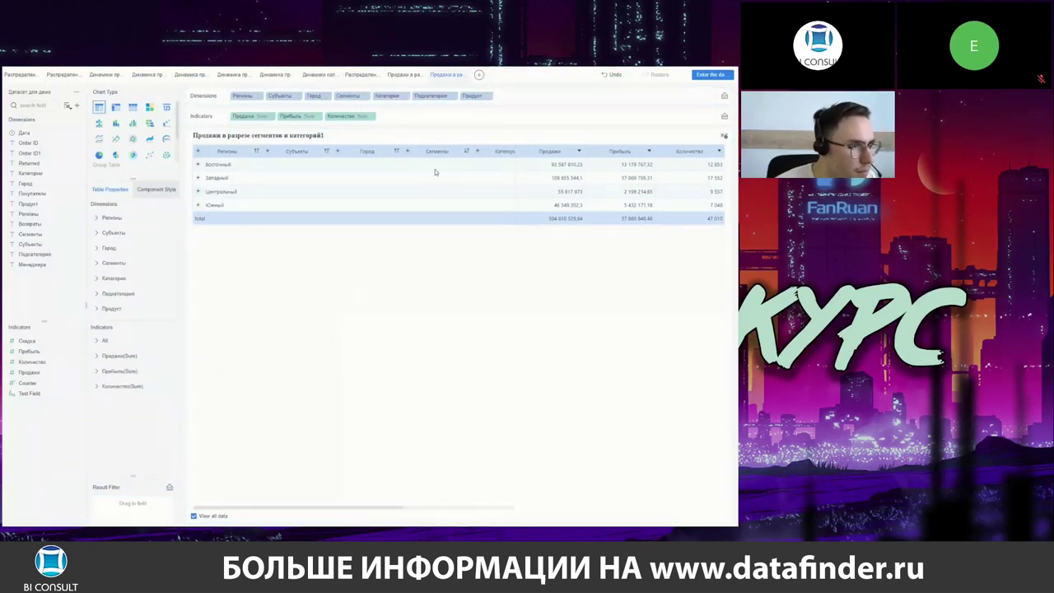
left_click_drag(348, 97, 474, 293)
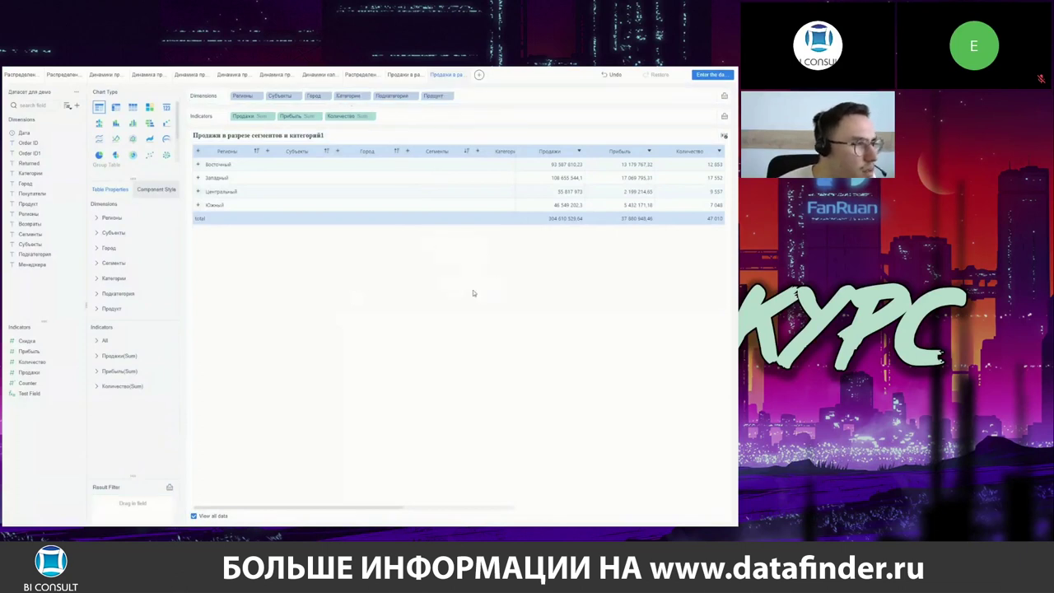
Apply a grey theme to the table's header and total row, then go back to the dashboard.
left_click(157, 191)
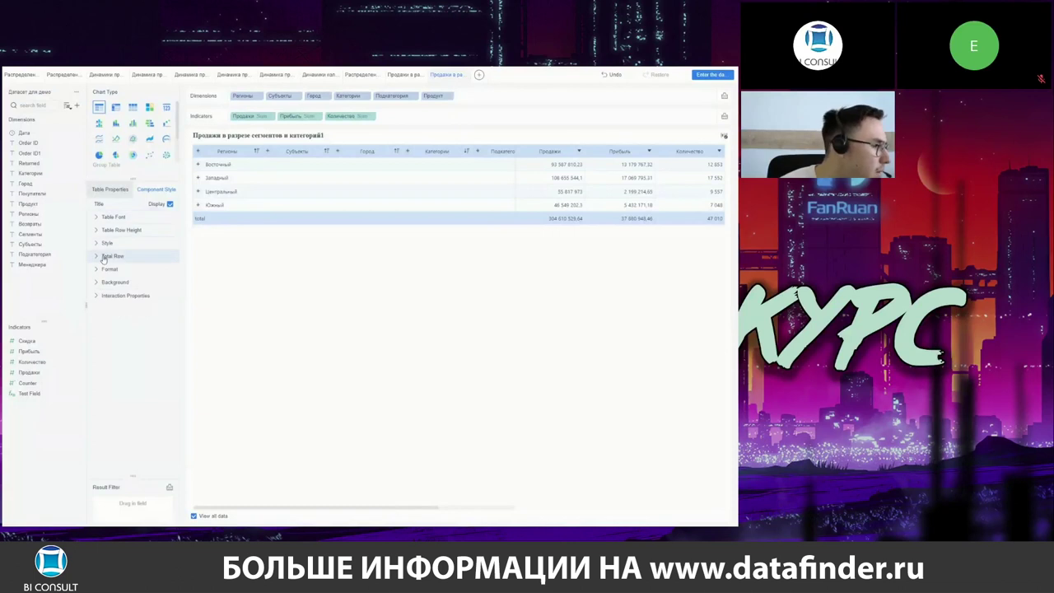
left_click(100, 243)
left_click(136, 287)
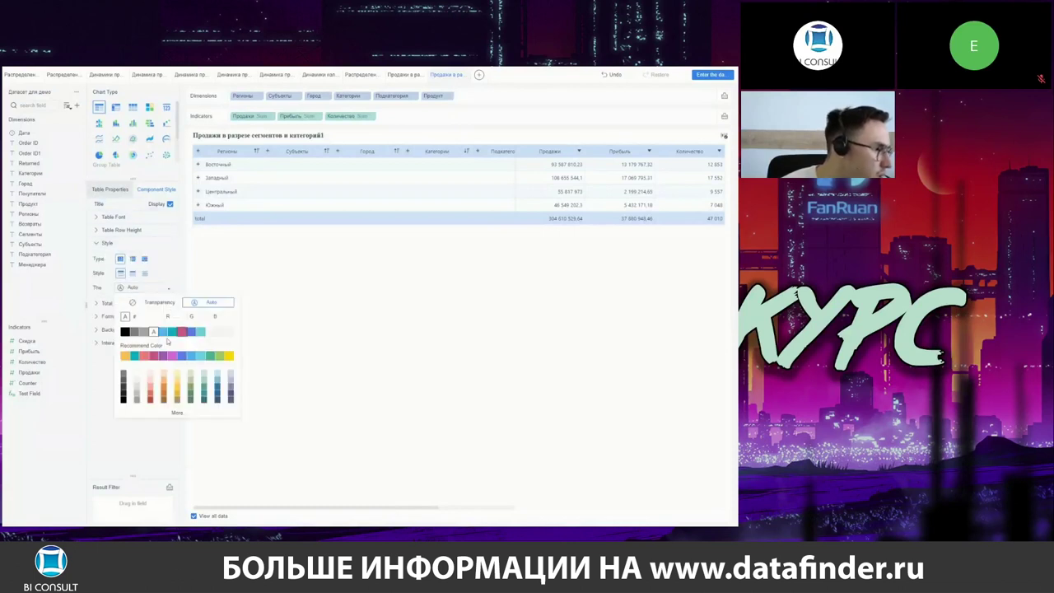
left_click(141, 340)
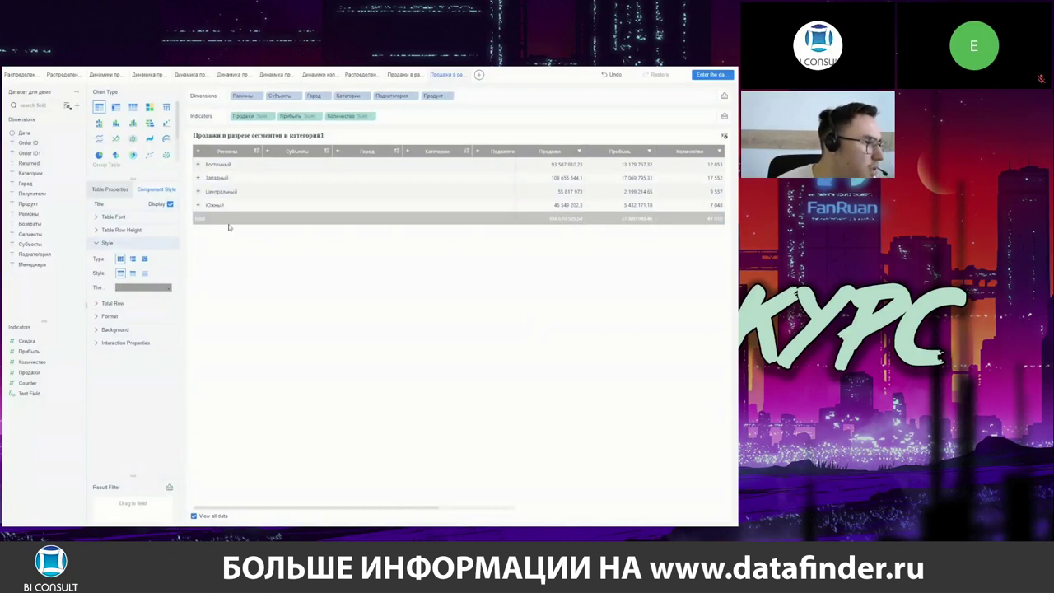
left_click(133, 304)
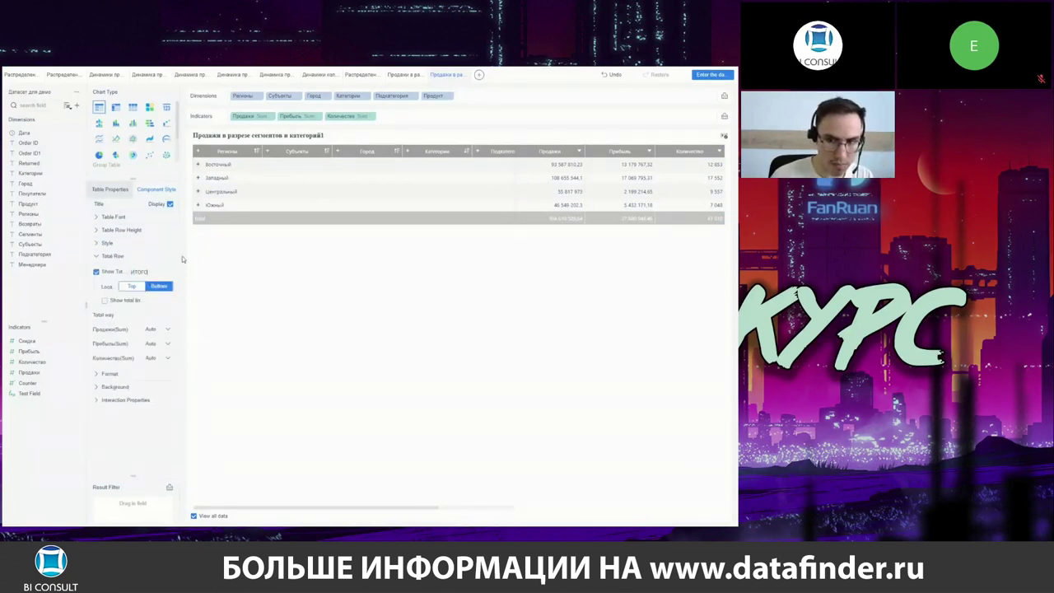
left_click(109, 255)
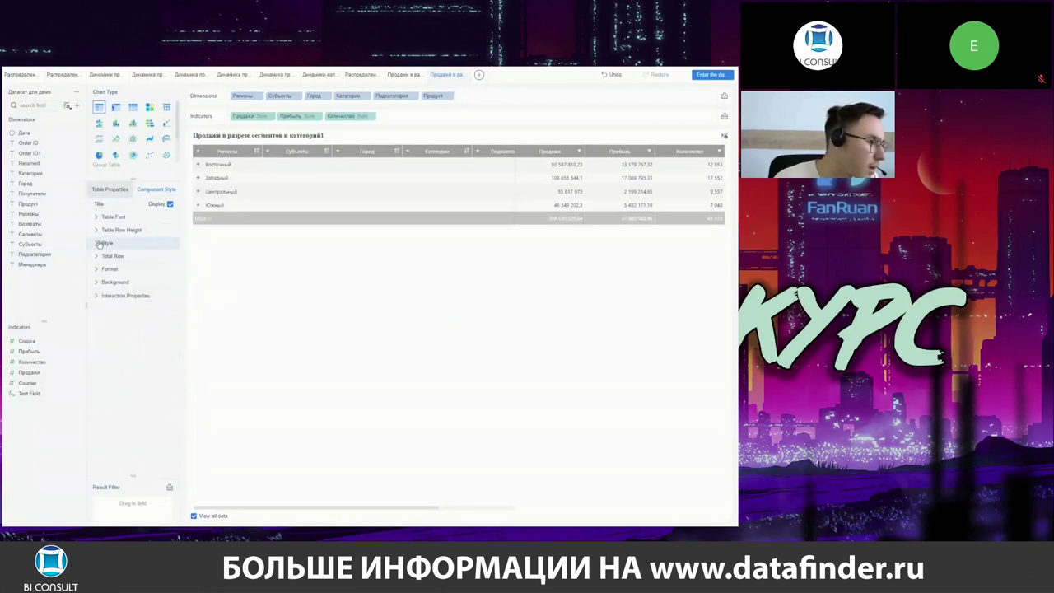
left_click(109, 255)
left_click(107, 255)
left_click(100, 244)
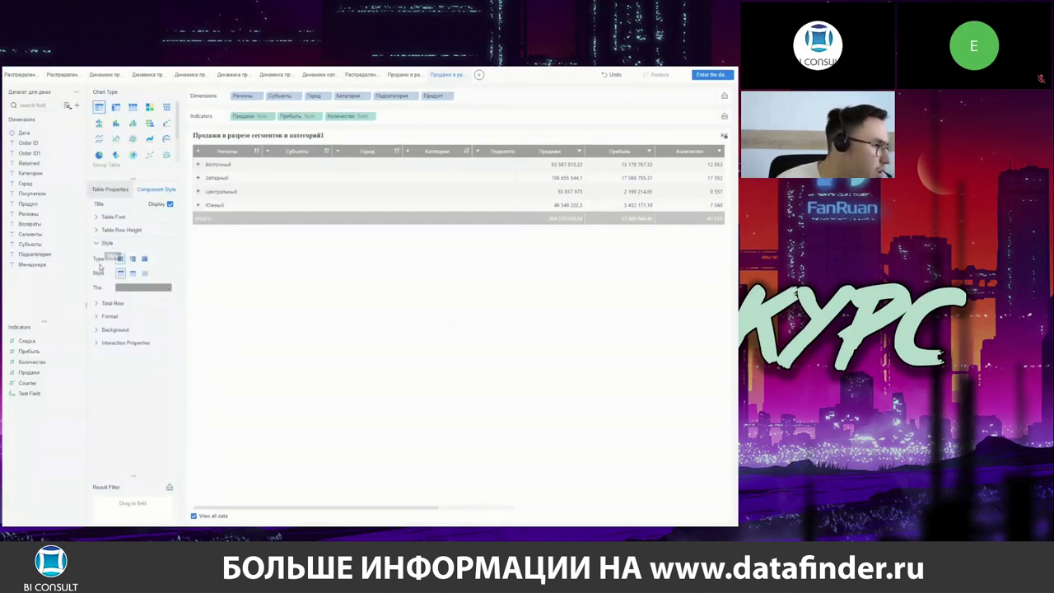
left_click(107, 244)
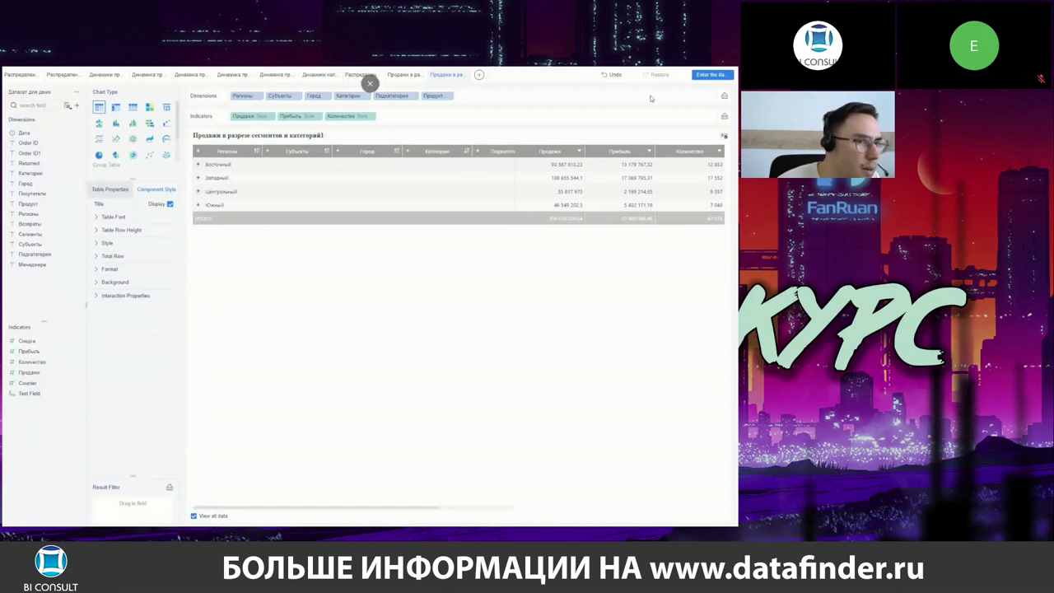
left_click(713, 74)
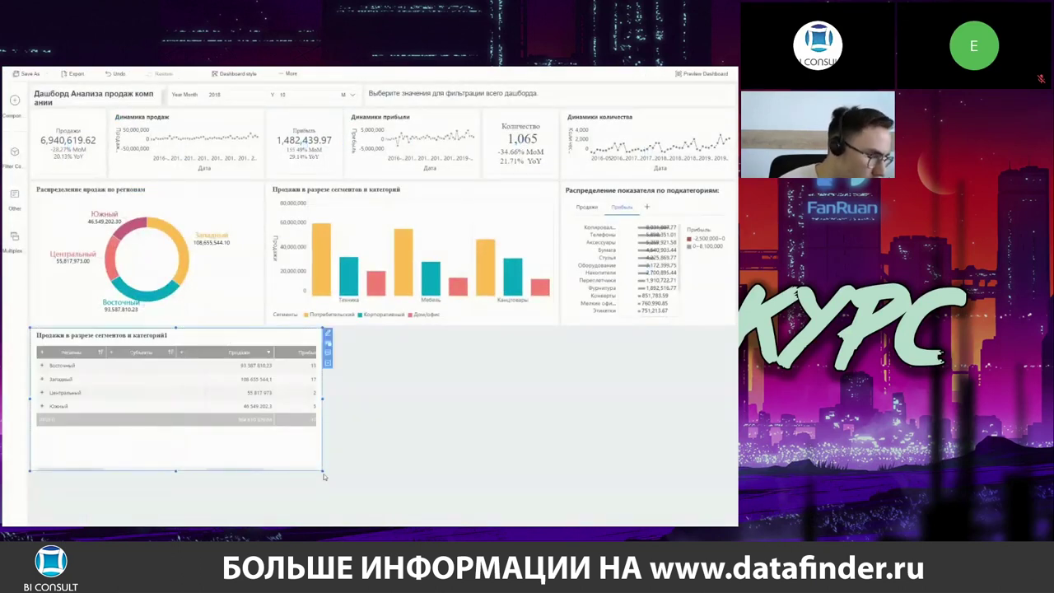
Stretch the table widget to the dashboard's right edge.
left_click_drag(323, 472, 736, 496)
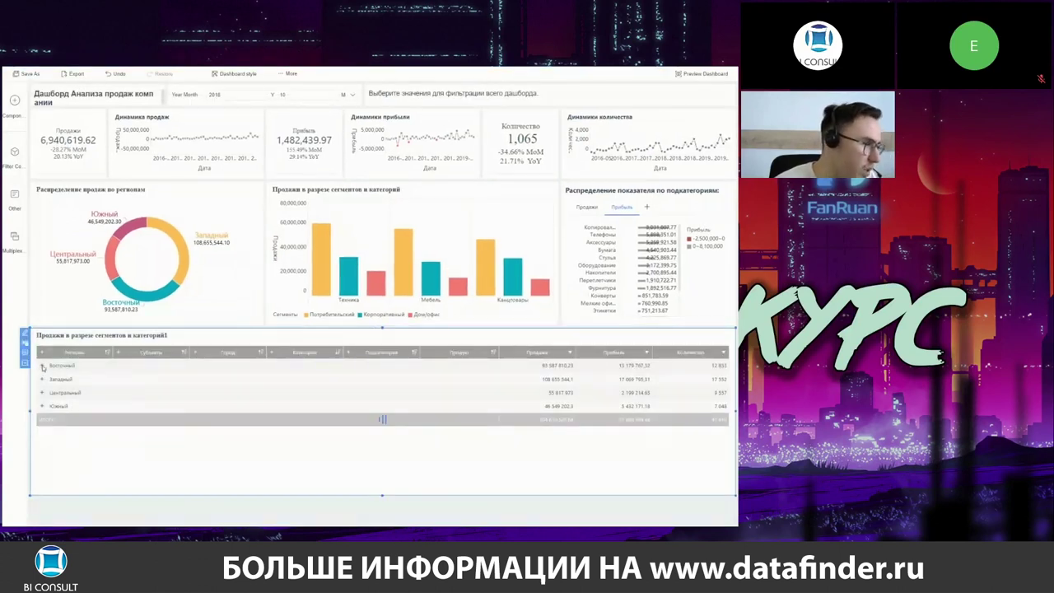
scroll(96, 394, "down", 2)
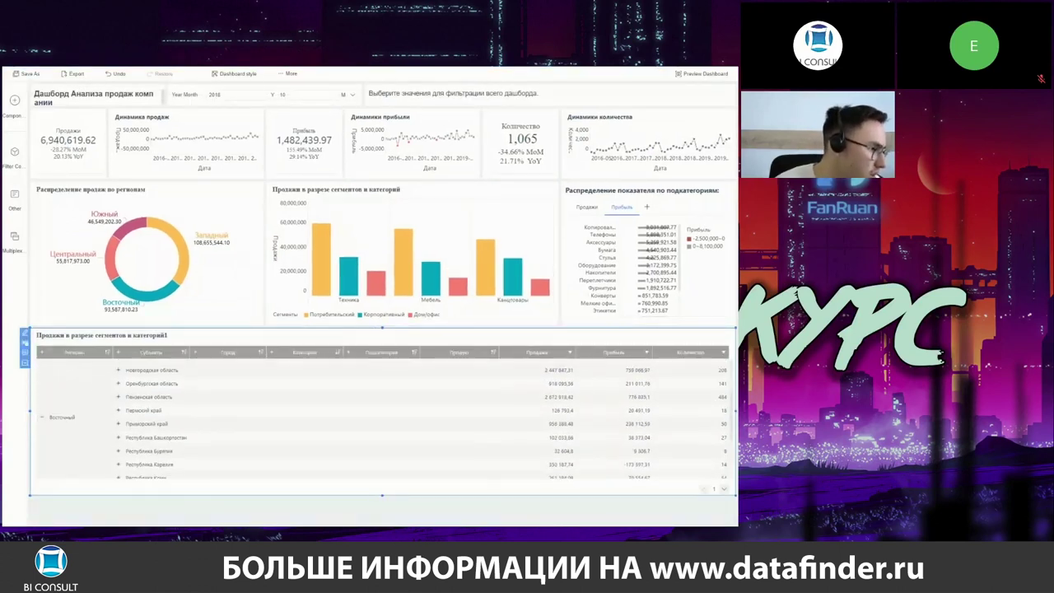
scroll(107, 411, "down", 1)
scroll(175, 397, "down", 2)
scroll(119, 370, "up", 5)
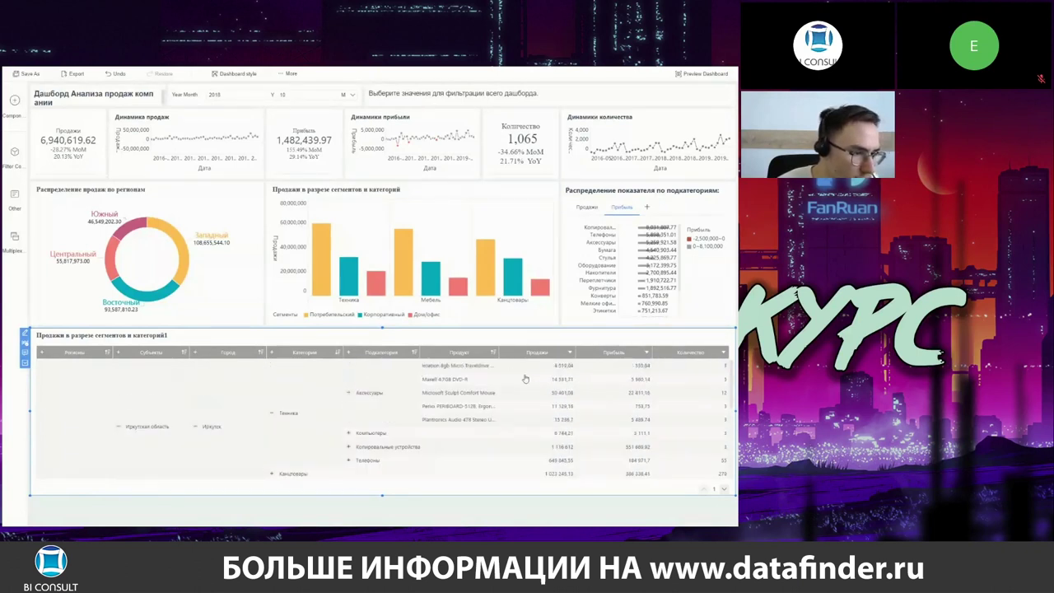
scroll(50, 428, "down", 2)
Collapse the expanded region rows back to the four-region summary with total row.
left_click(40, 421)
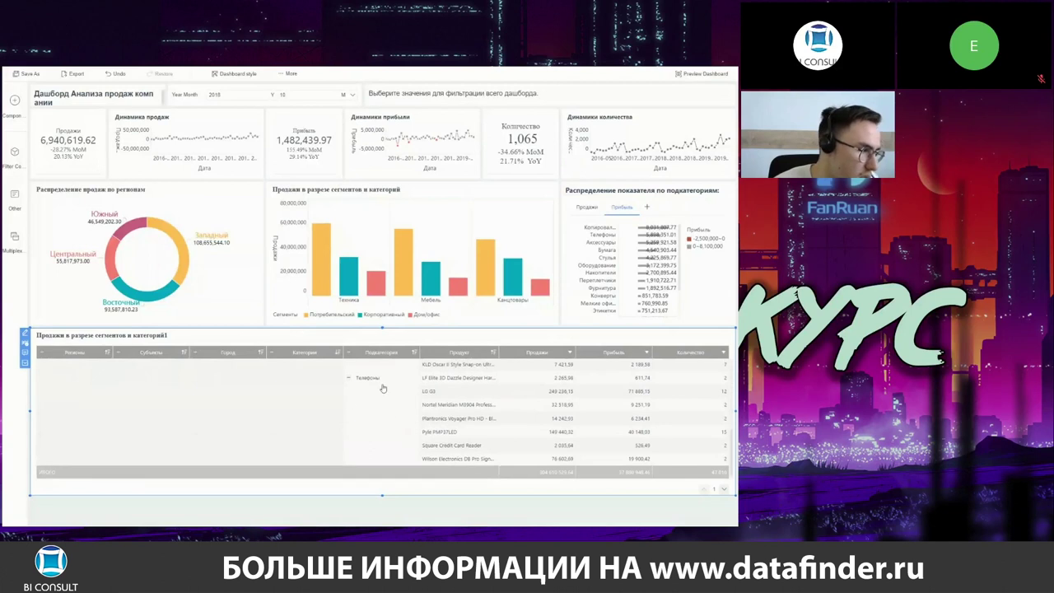
scroll(382, 383, "up", 5)
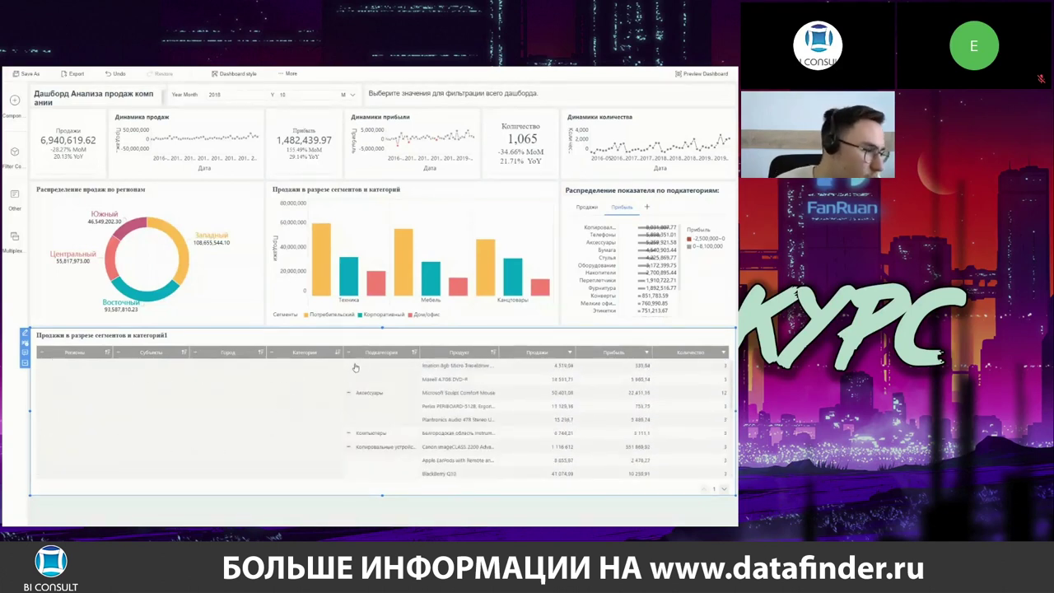
scroll(347, 356, "down", 1)
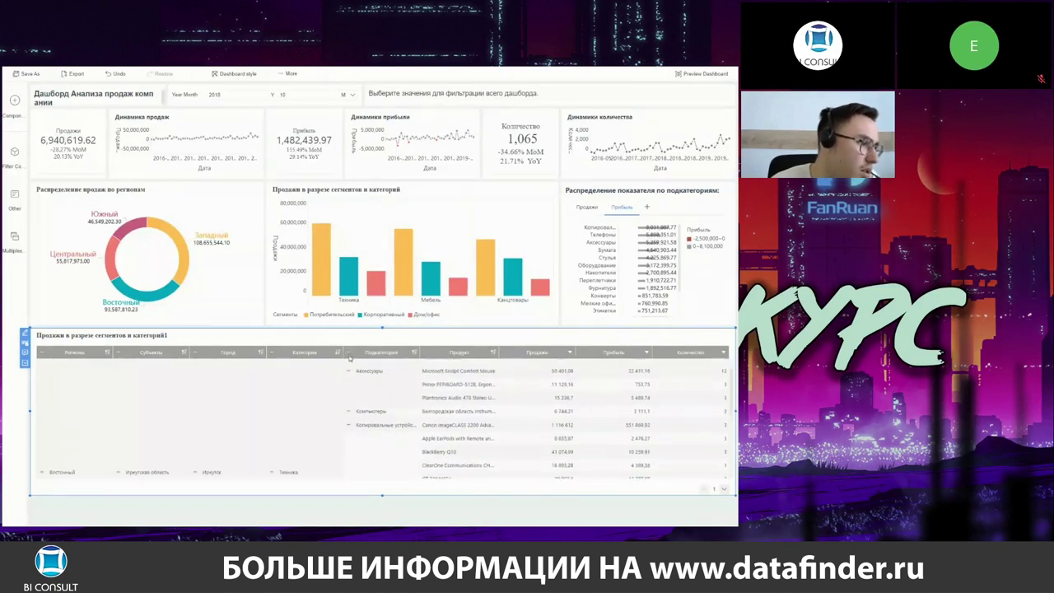
scroll(273, 356, "down", 3)
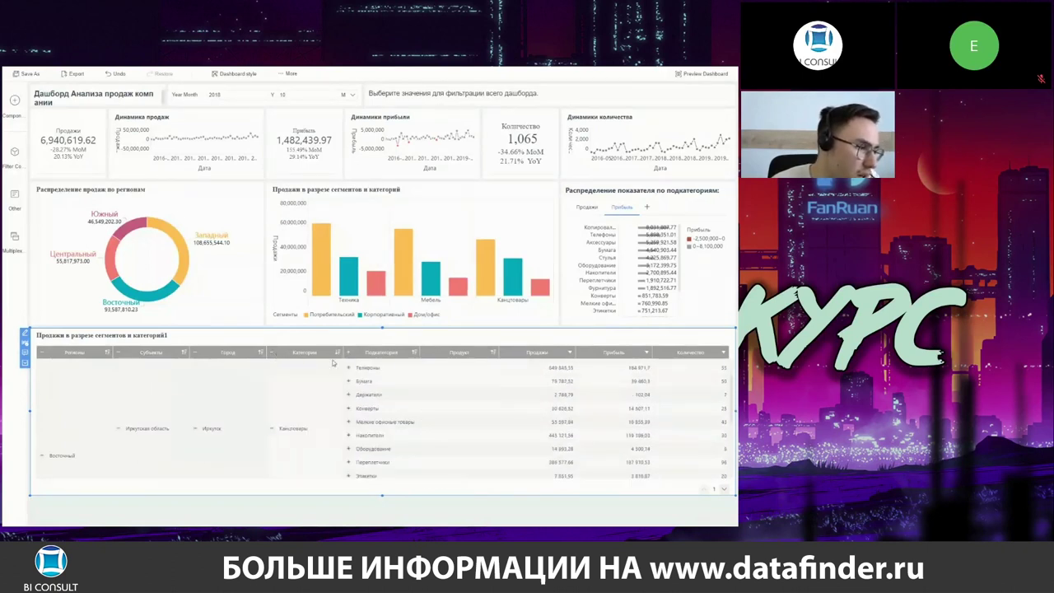
scroll(348, 392, "up", 2)
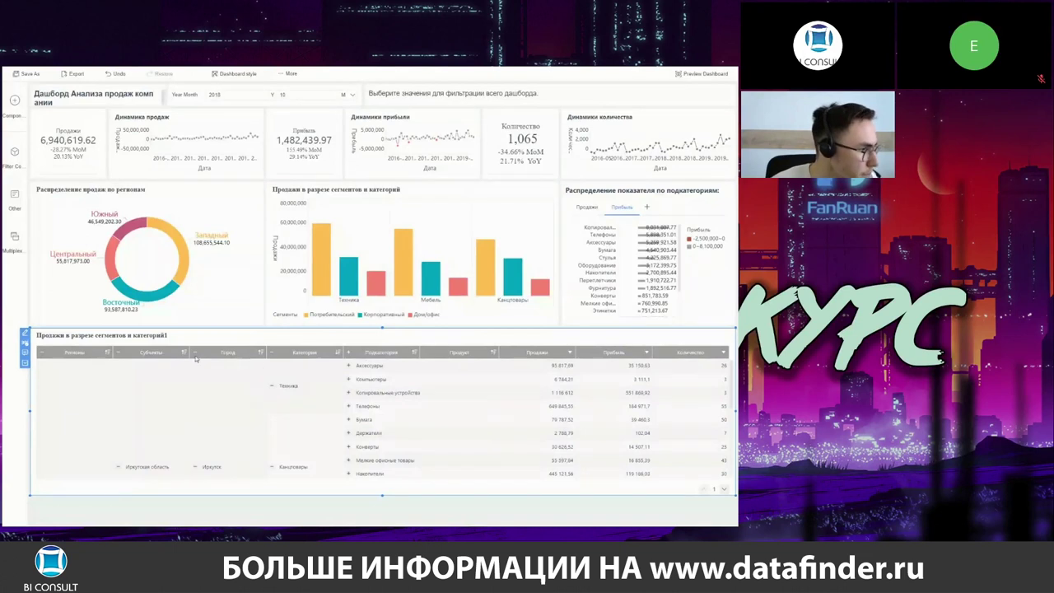
left_click(42, 354)
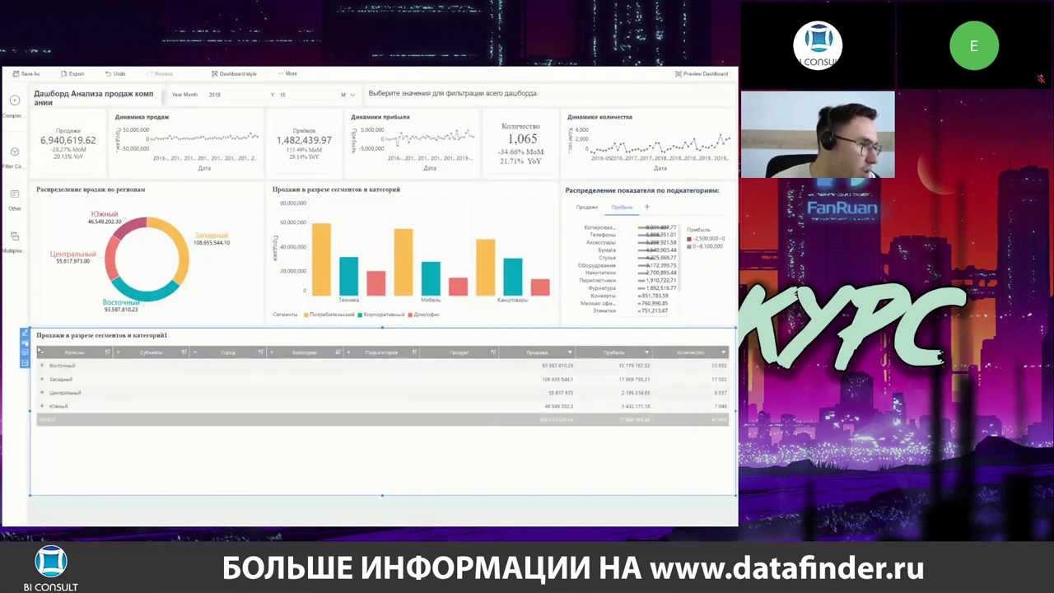
Change the grouped sales table widget's title to 'Сводная таблица'.
double_click(62, 338)
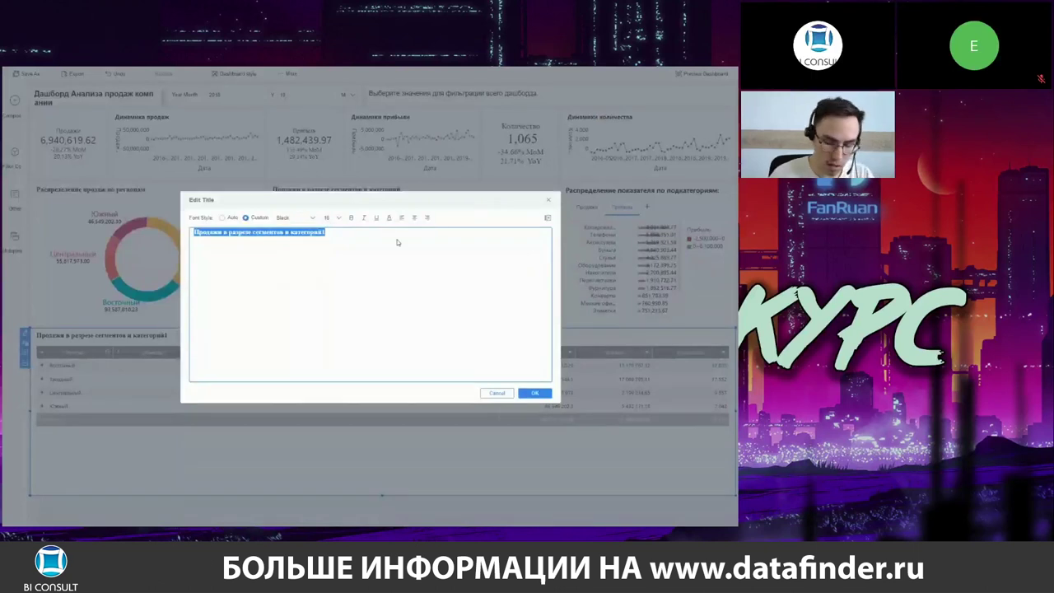
type("Де")
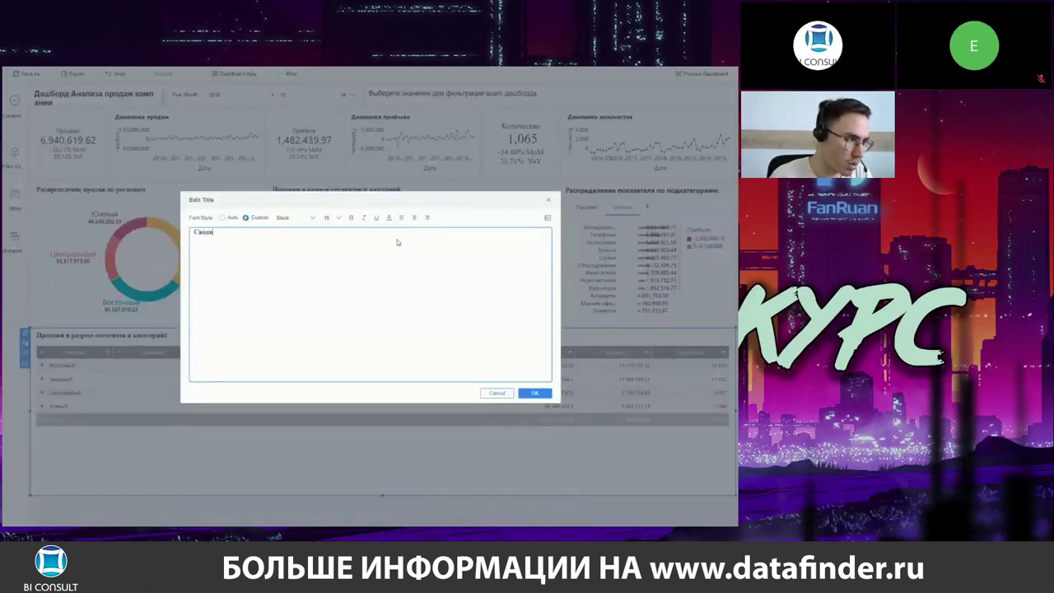
type("аблица")
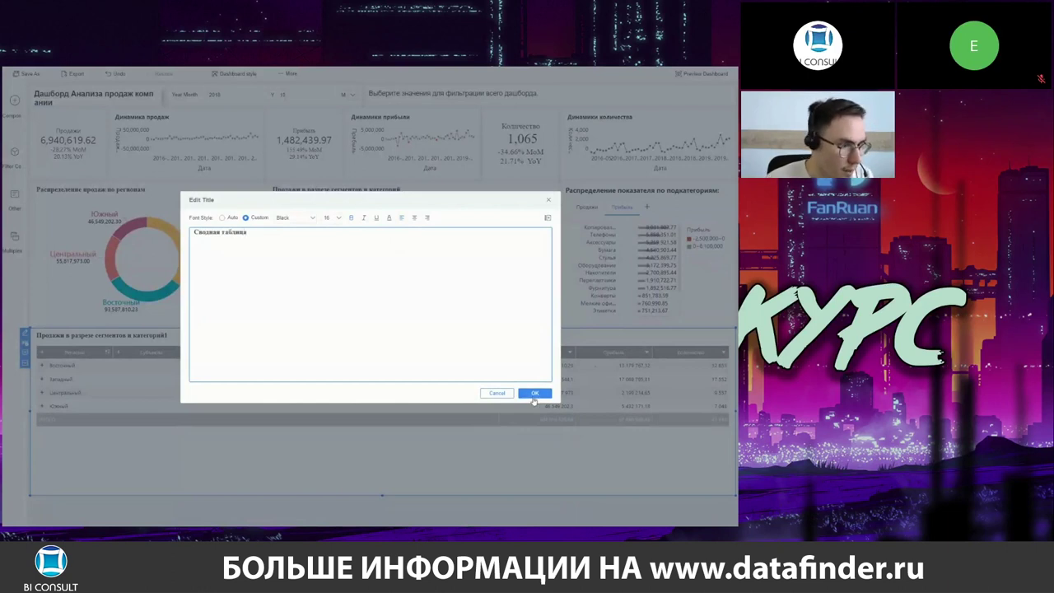
left_click(534, 394)
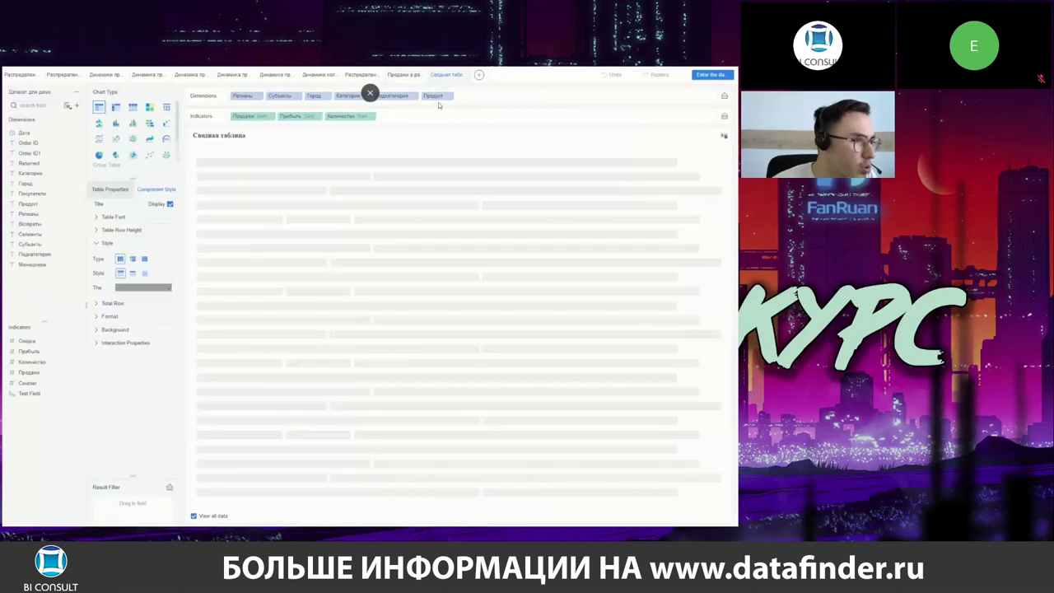
Duplicate the pivot table sheet and convert the copy into a detail table.
left_click(466, 75)
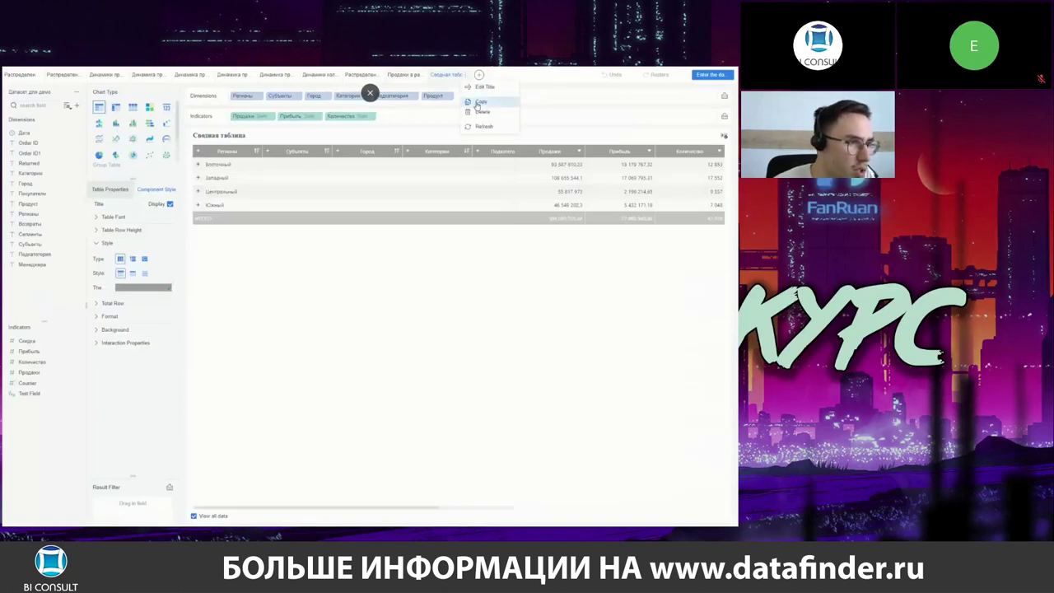
left_click(467, 102)
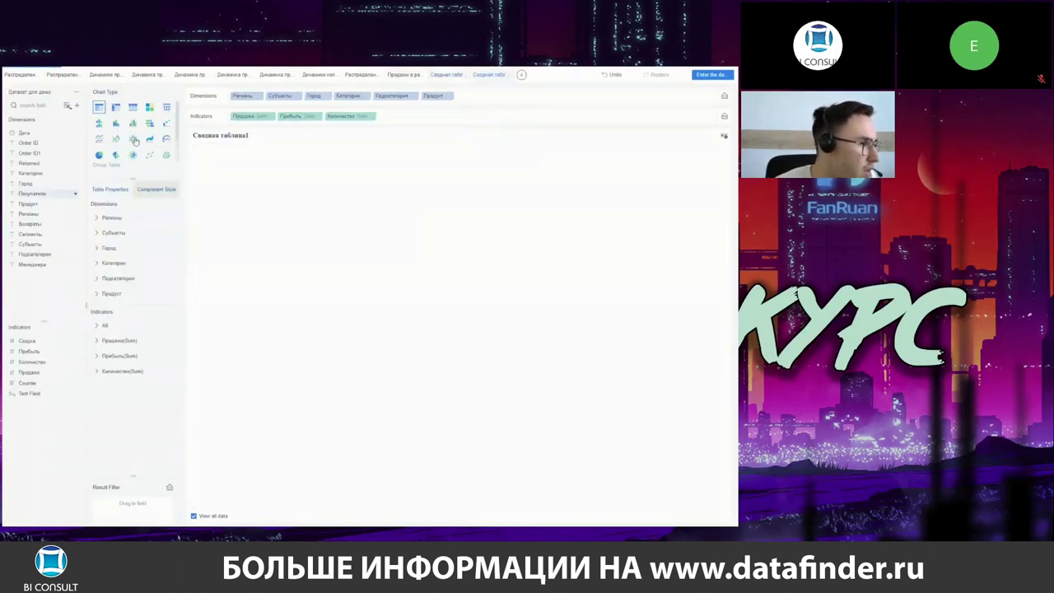
left_click(133, 108)
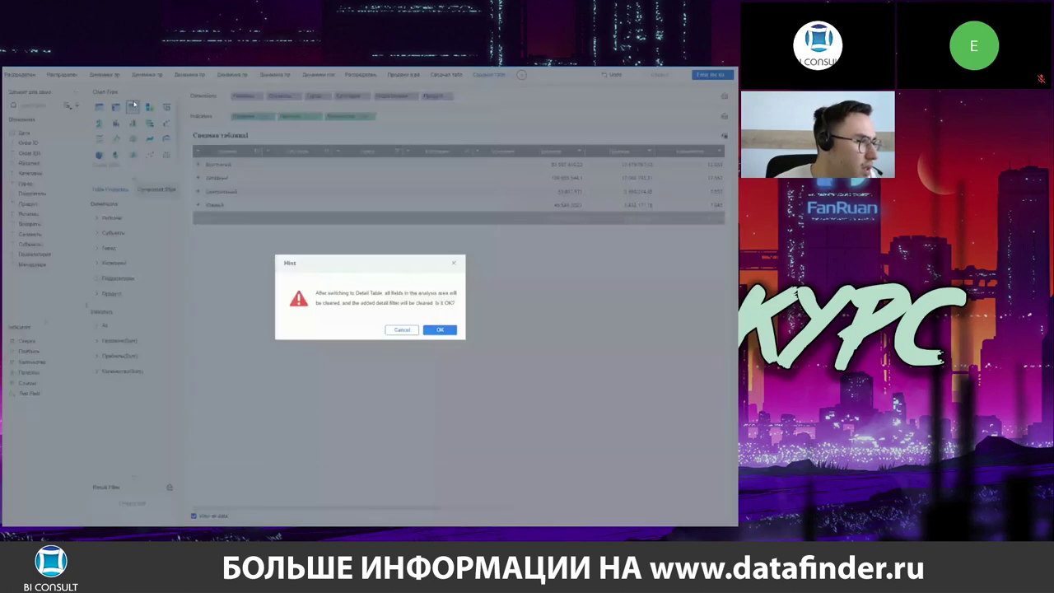
left_click(440, 331)
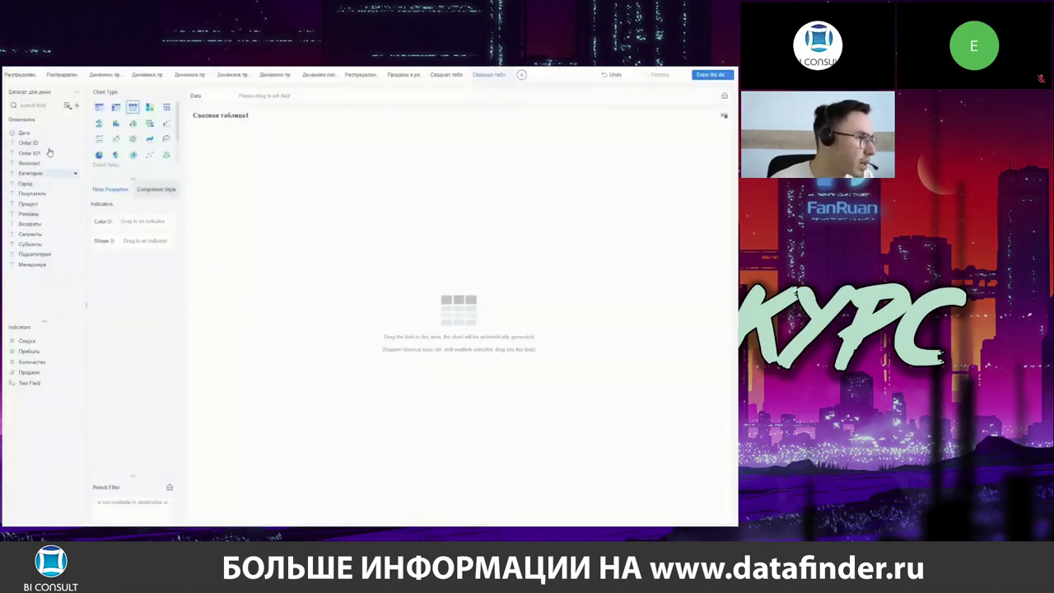
Add Регионы, Субъекты, Город, Продукт, Категории and Подкатегории as detail table columns.
mouse_move(43, 214)
left_mouse_down()
mouse_move(264, 96)
mouse_move(333, 98)
left_mouse_up()
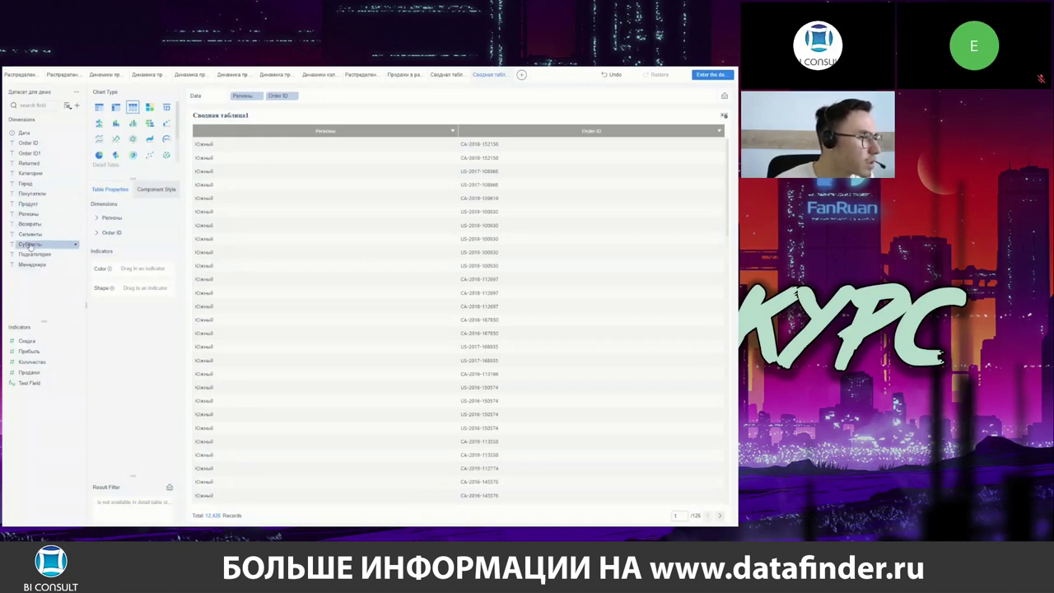
left_click_drag(30, 245, 276, 98)
left_click_drag(26, 182, 314, 100)
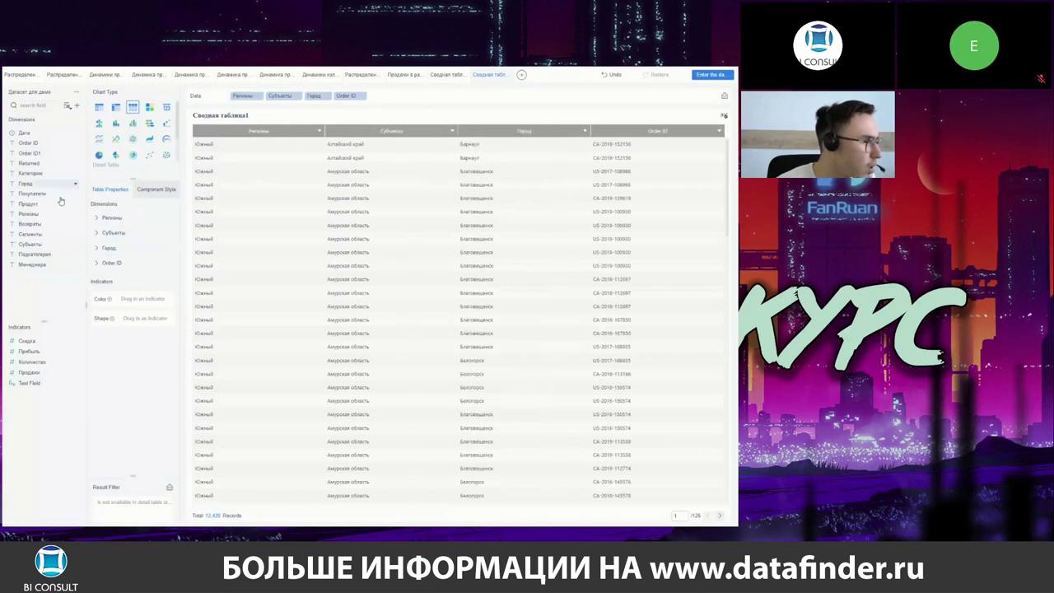
left_click_drag(28, 203, 384, 98)
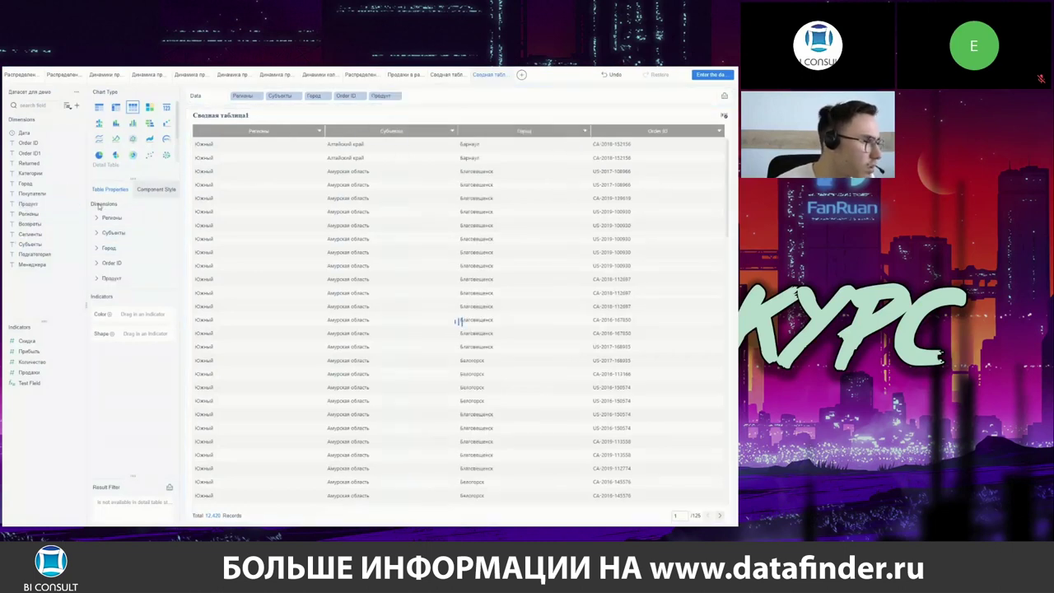
left_click_drag(29, 173, 336, 96)
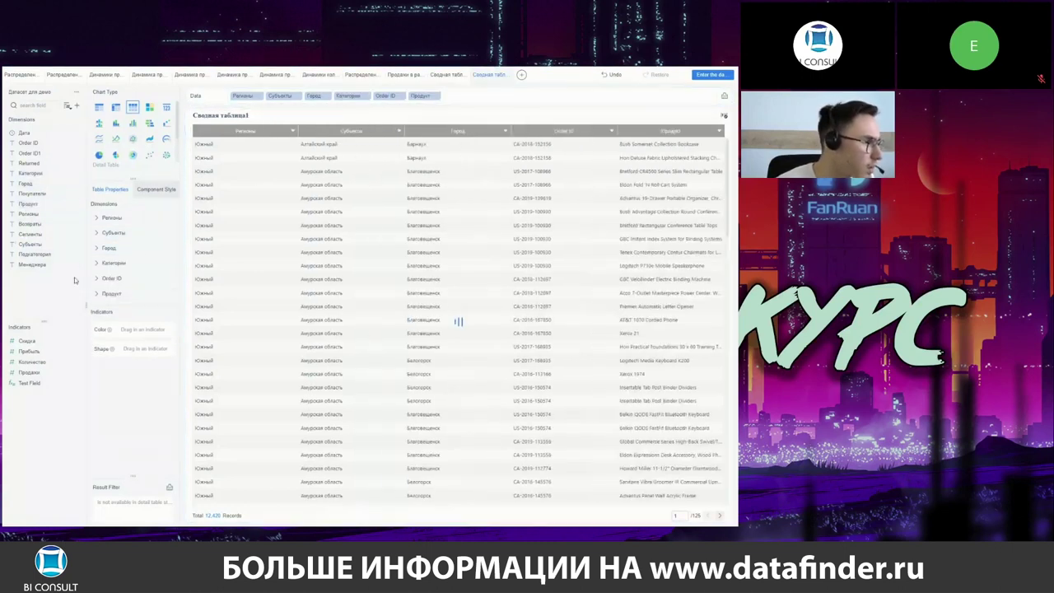
left_click_drag(42, 254, 380, 96)
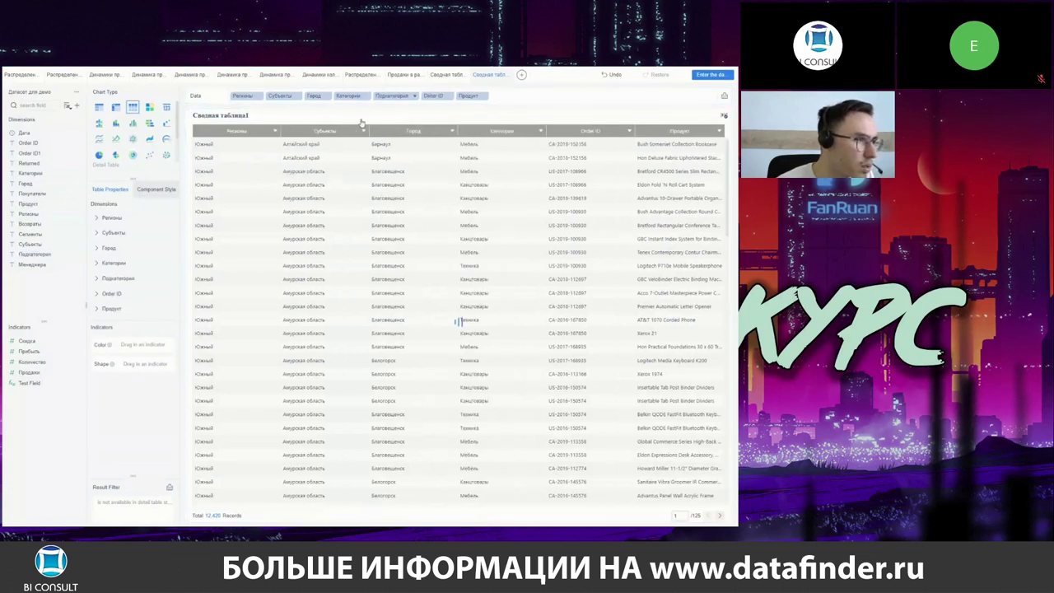
Add the Прибыль, Продажи, Скидка and Количество measures to the detail table.
left_click_drag(32, 352, 504, 97)
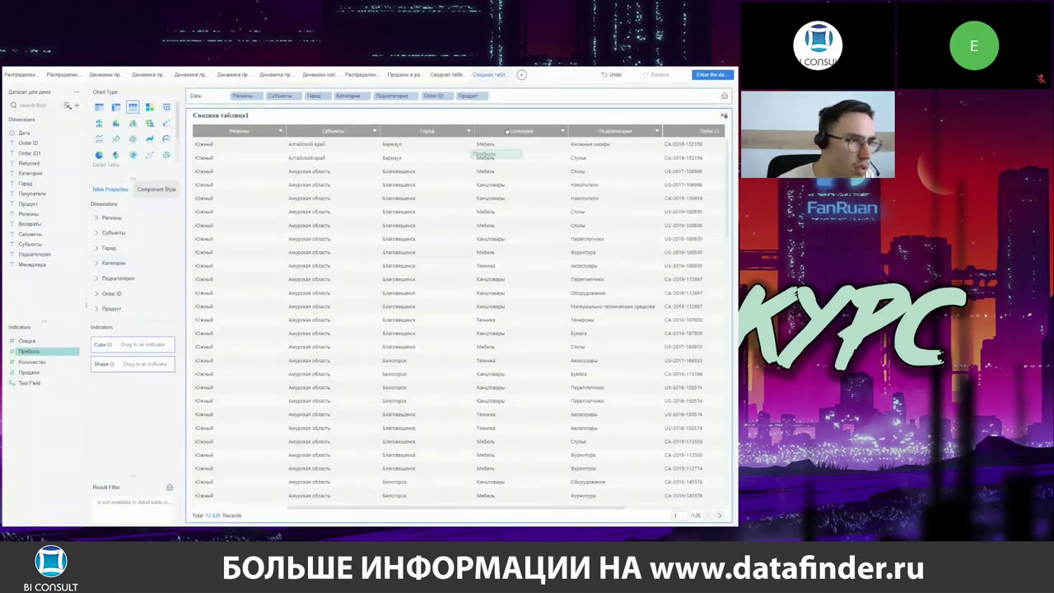
left_click_drag(23, 373, 501, 97)
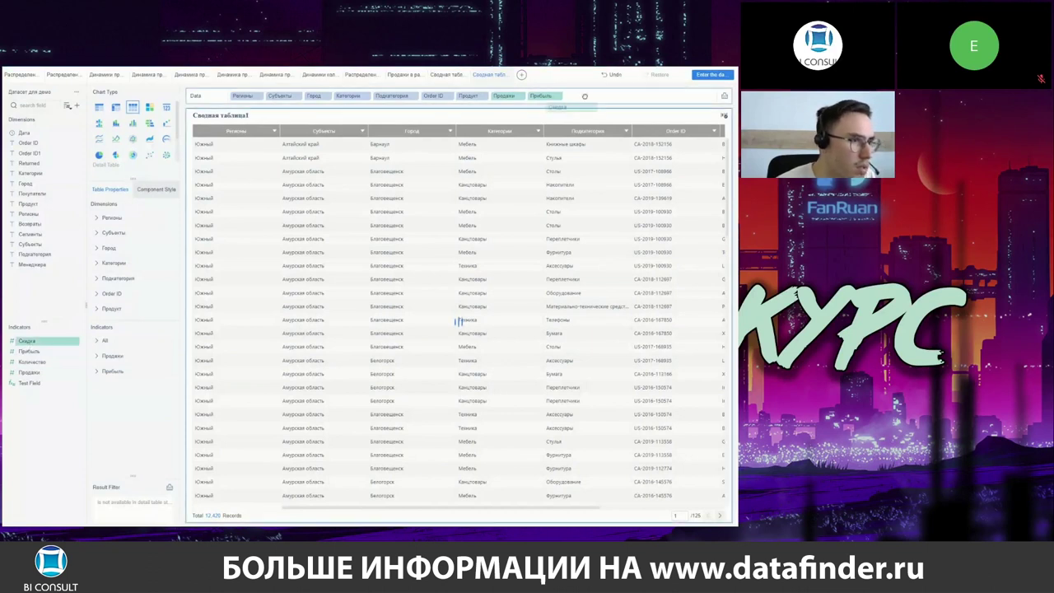
left_click_drag(406, 187, 407, 188)
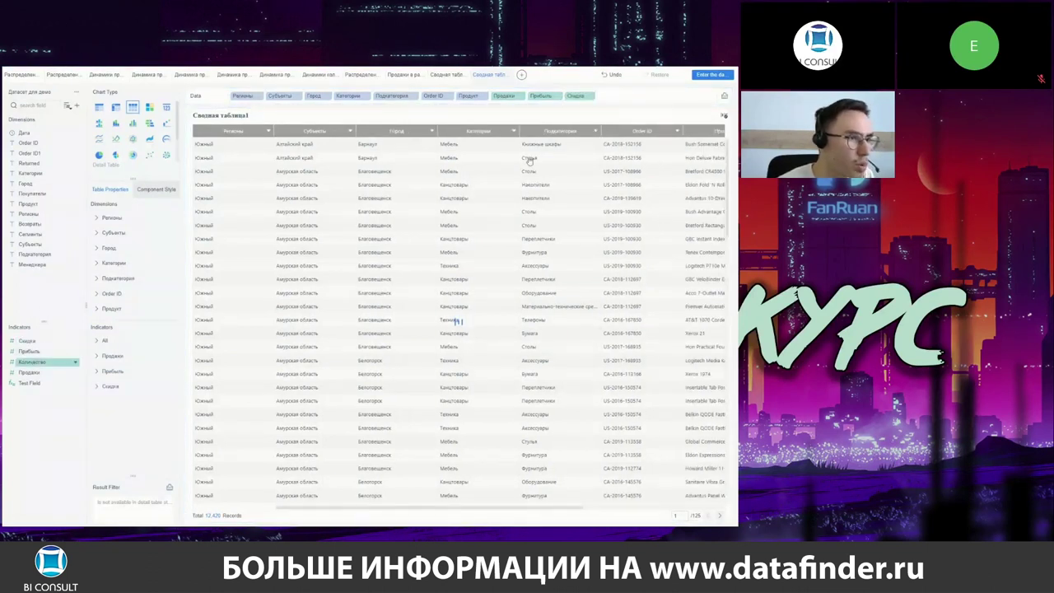
left_click_drag(529, 160, 532, 161)
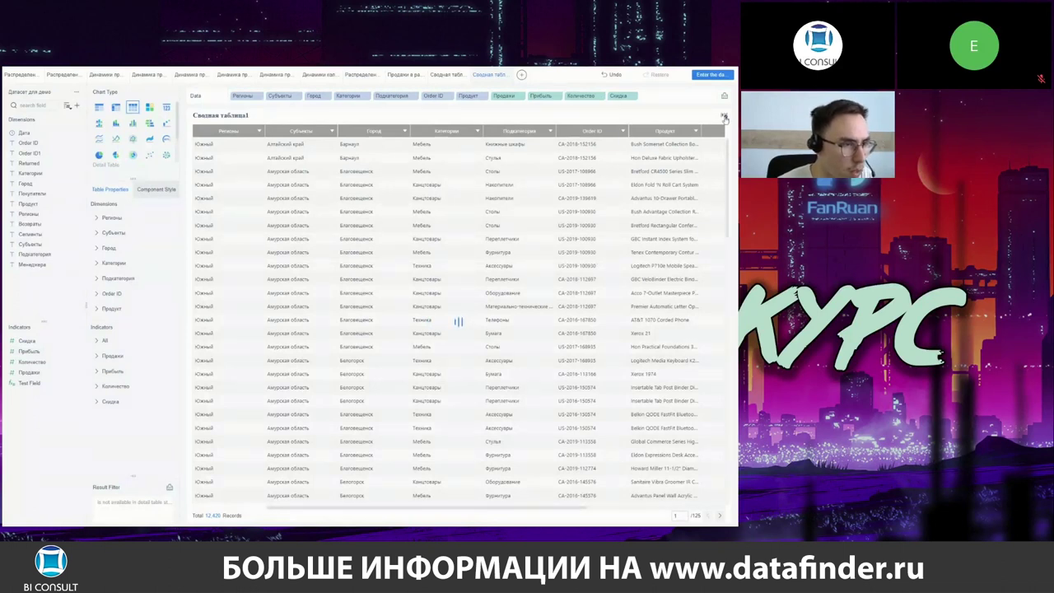
scroll(640, 493, "down", 1)
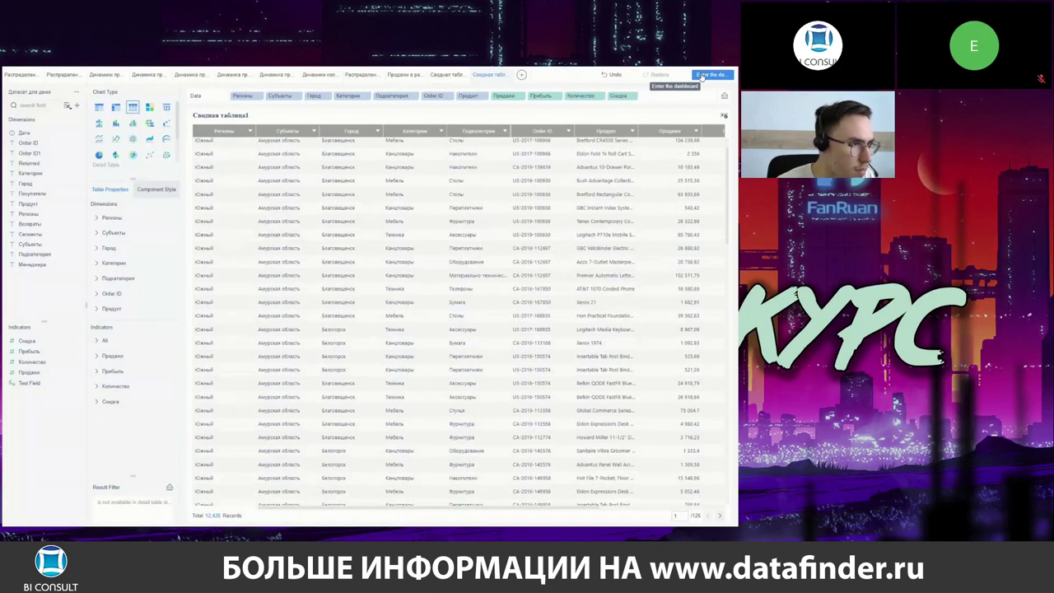
Title the duplicated detail table component 'Детальная таблица'.
left_click(511, 75)
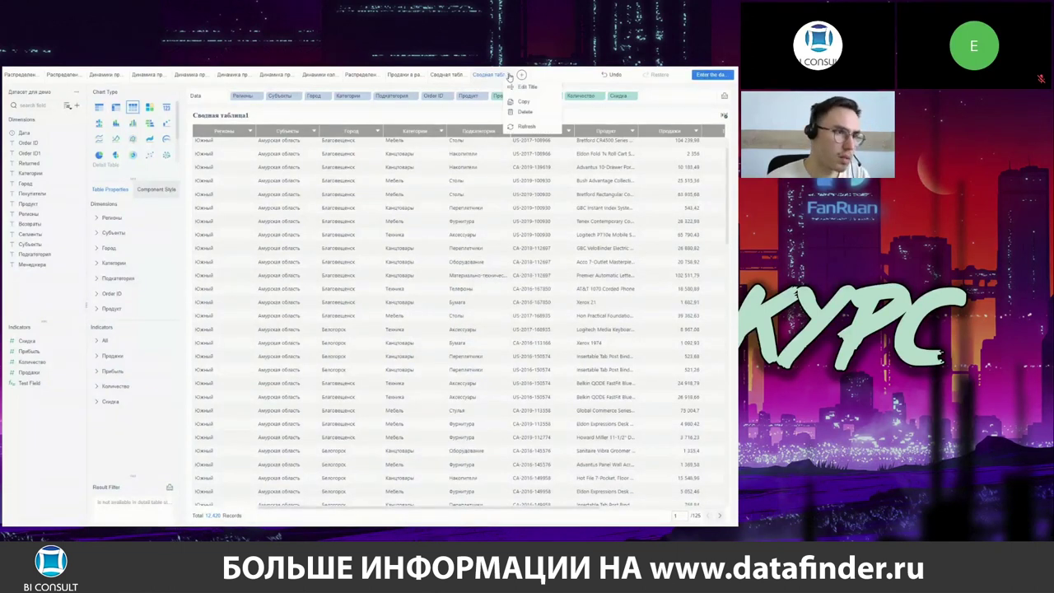
left_click(517, 86)
type("Детал")
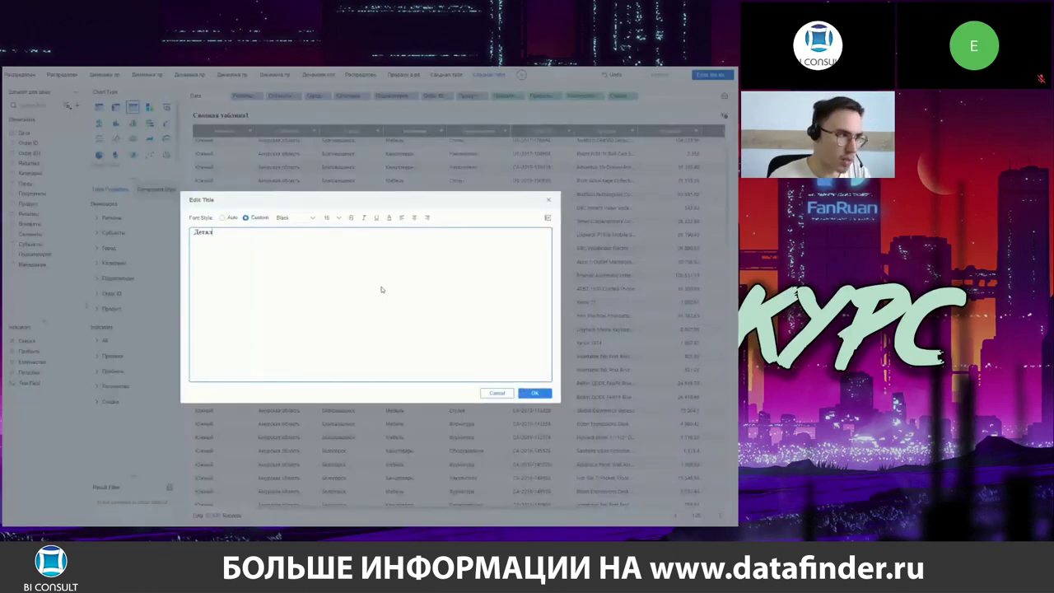
type("ьная т")
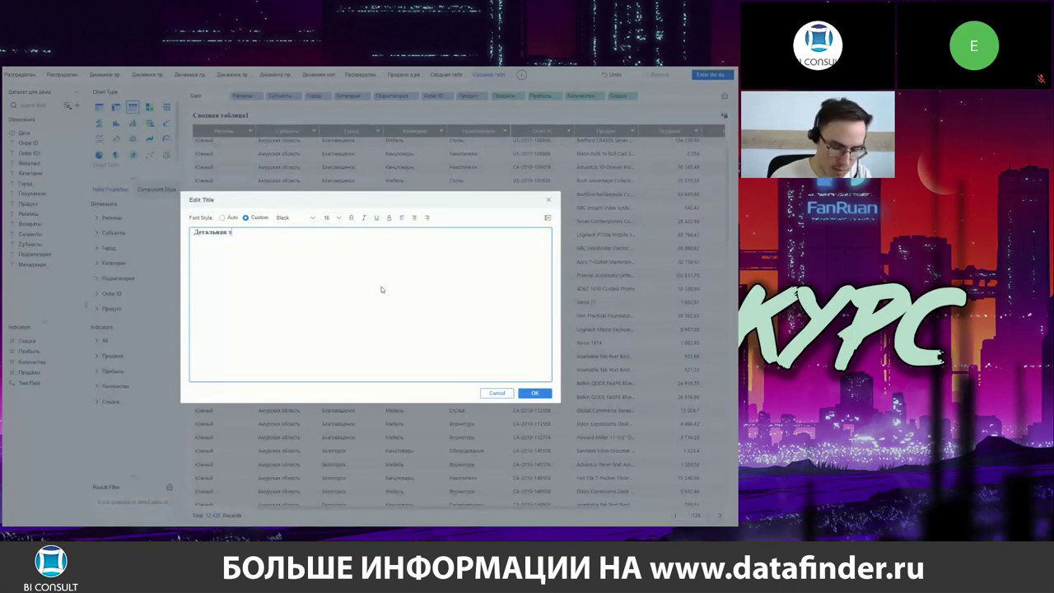
type("аблица")
left_click(535, 395)
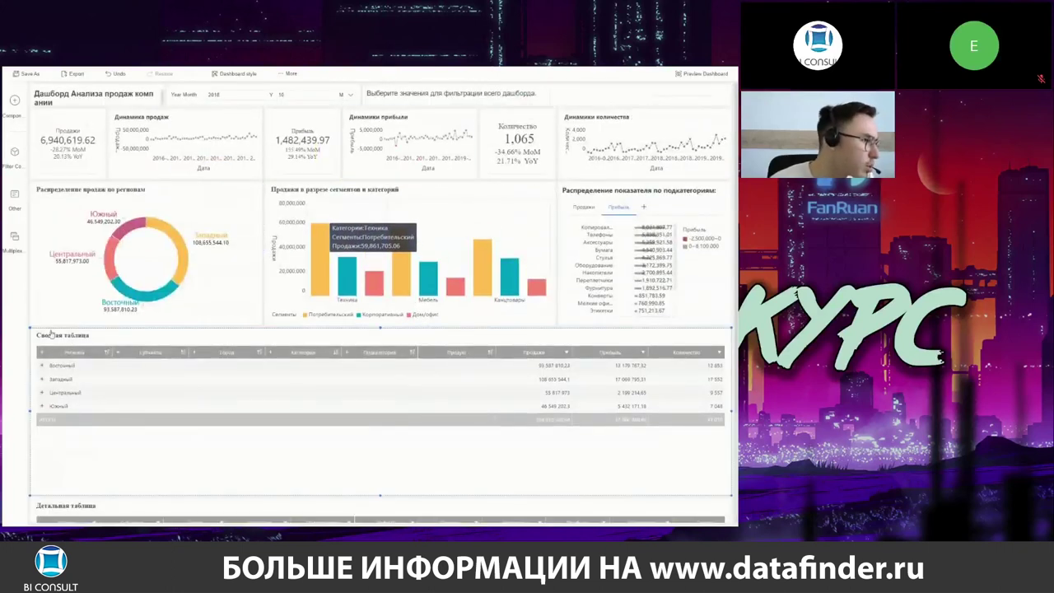
Place a tab container on the dashboard and stretch it to full width.
left_click(15, 249)
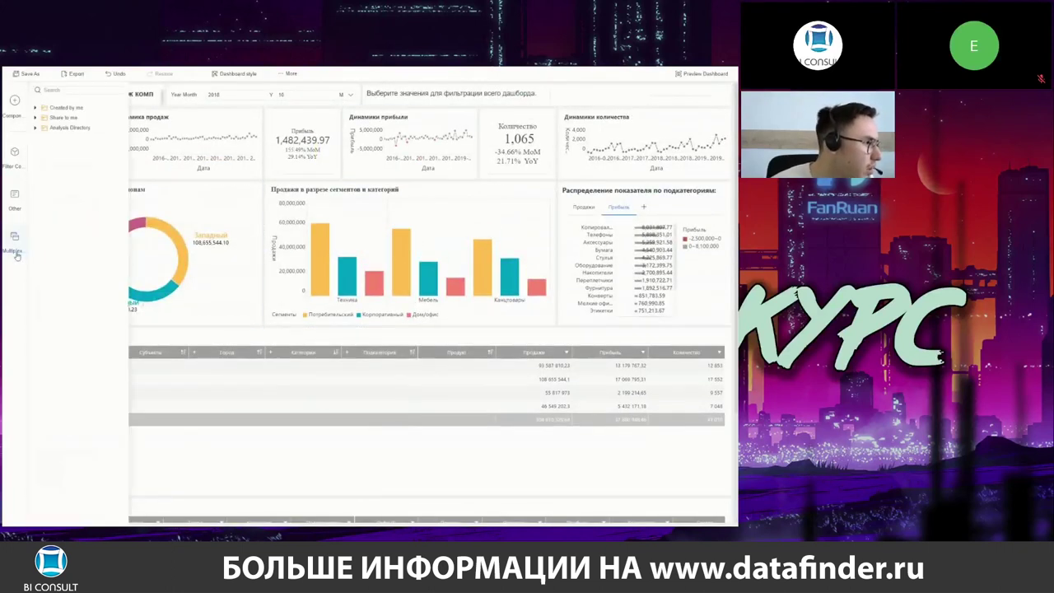
left_click(17, 256)
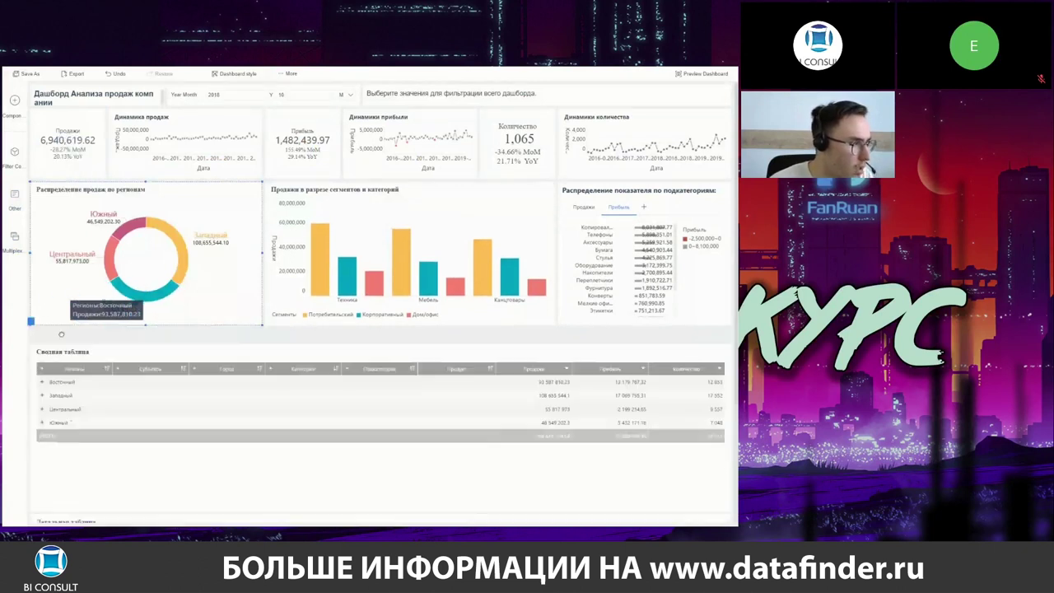
left_click_drag(61, 334, 57, 335)
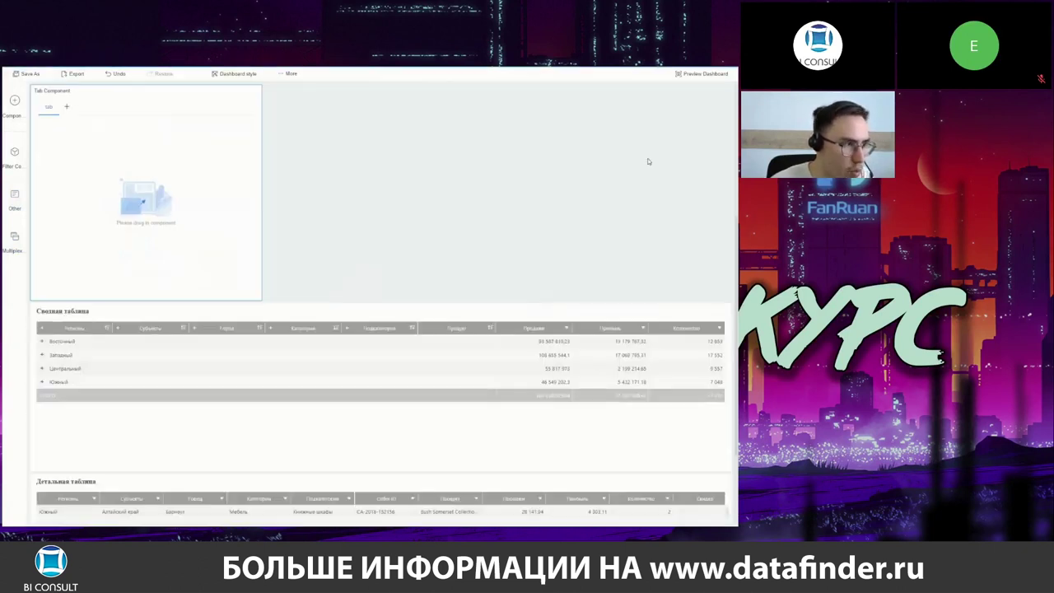
scroll(648, 160, "up", 5)
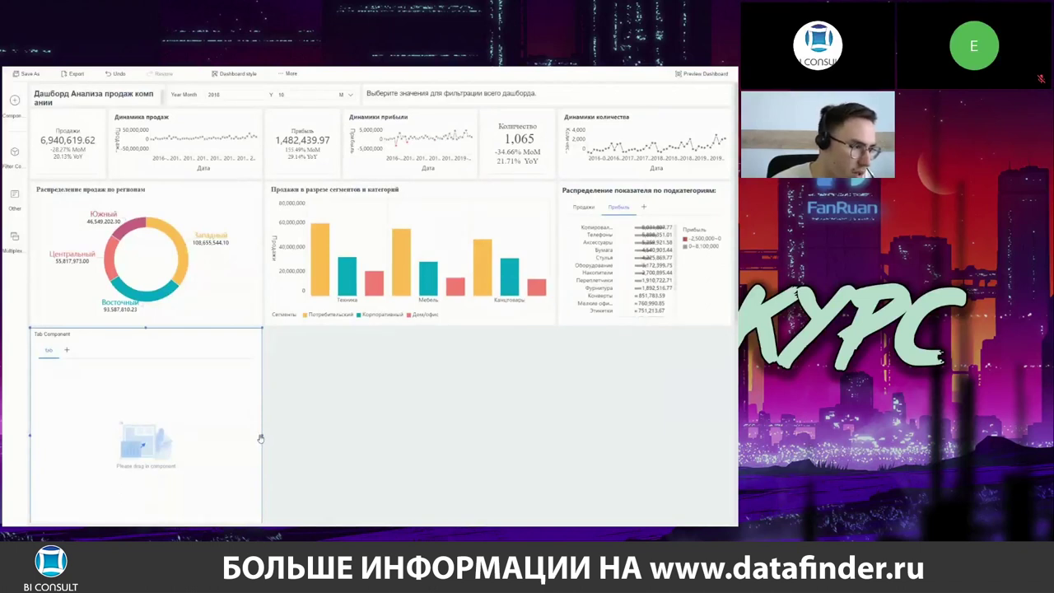
left_click_drag(262, 433, 732, 434)
scroll(379, 330, "down", 2)
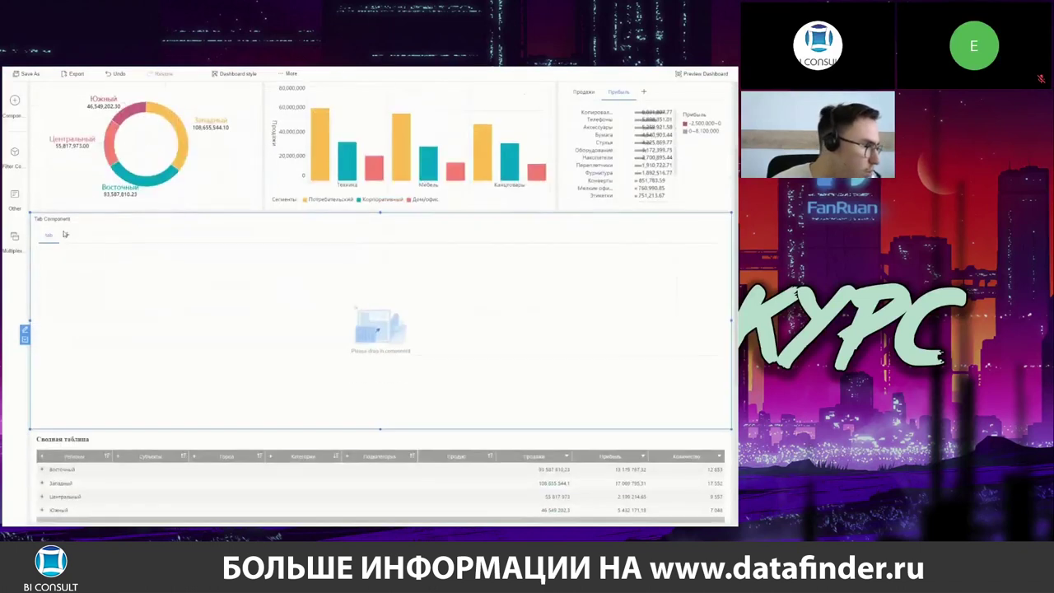
Rename the container's first tab to 'Детальная таблица'.
left_click(54, 237)
left_click(77, 250)
type("Дер")
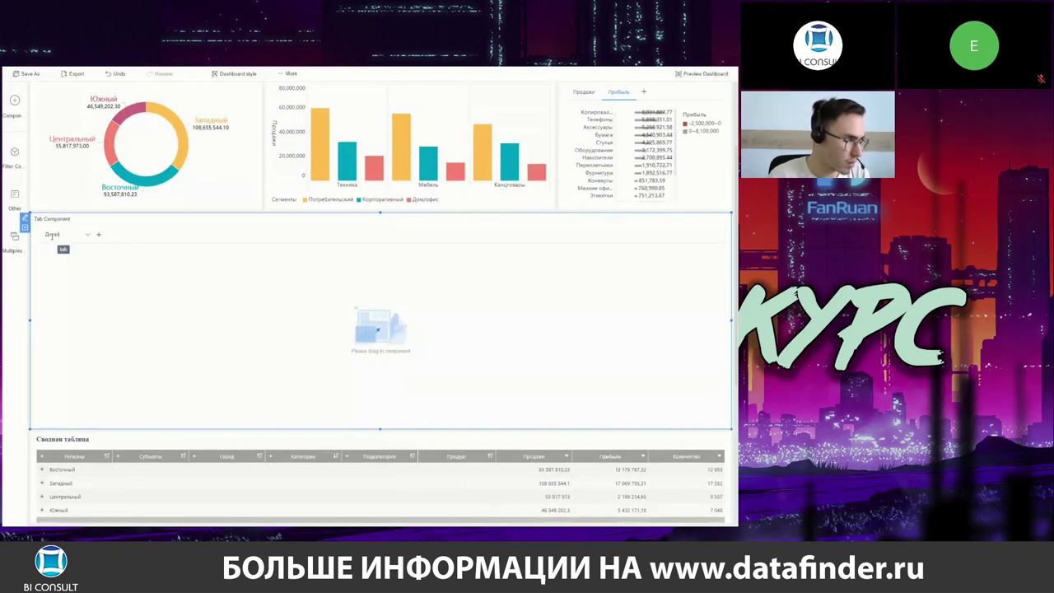
type(" таблица")
key("Return")
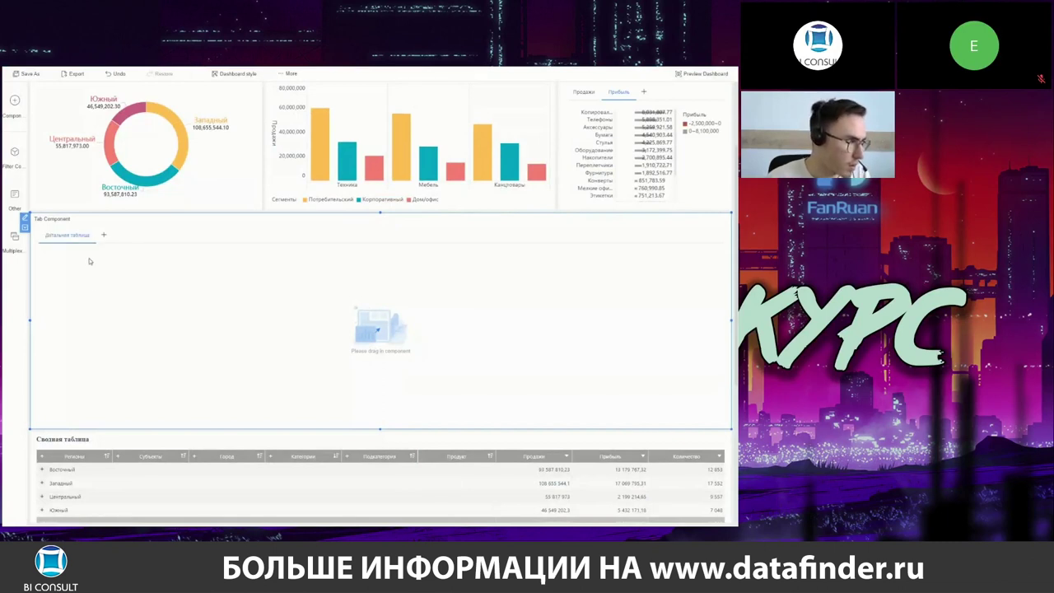
scroll(126, 458, "down", 1)
scroll(126, 458, "down", 5)
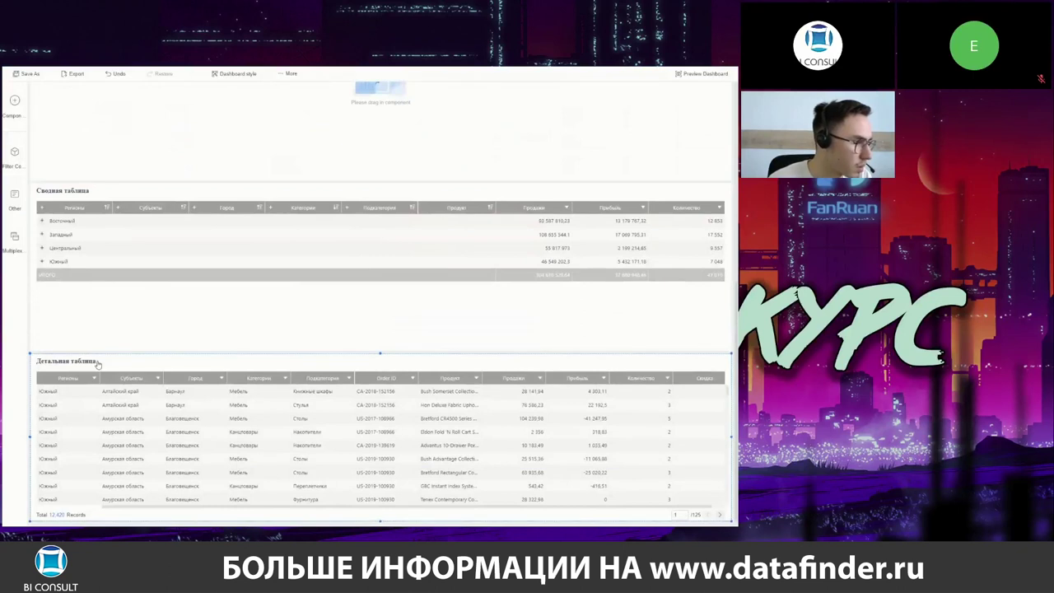
Put the widened detail table in the first tab, add a second tab holding the pivot table.
left_click_drag(100, 355, 168, 209)
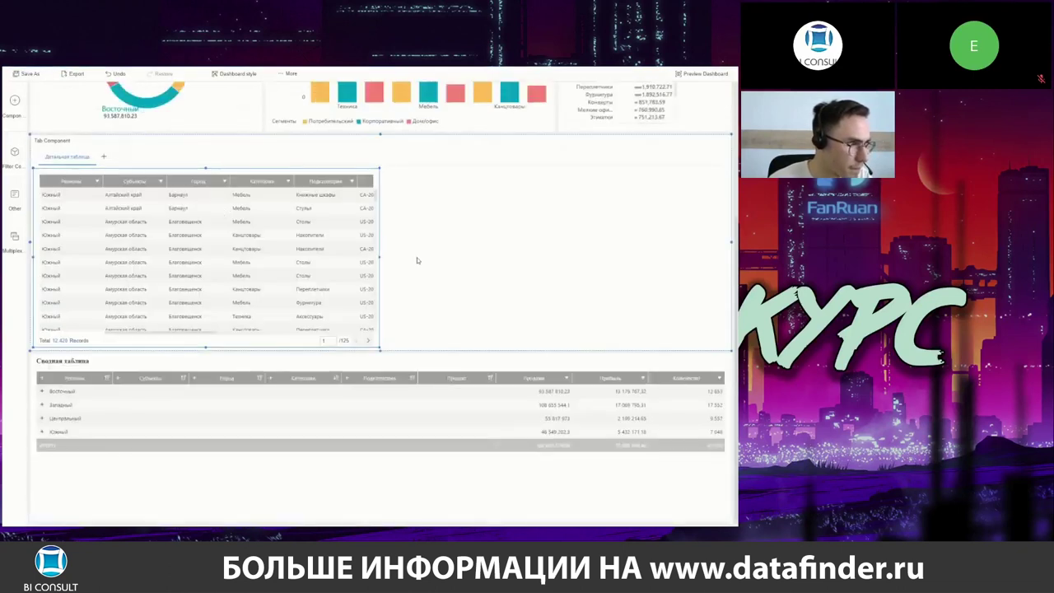
left_click_drag(379, 257, 710, 230)
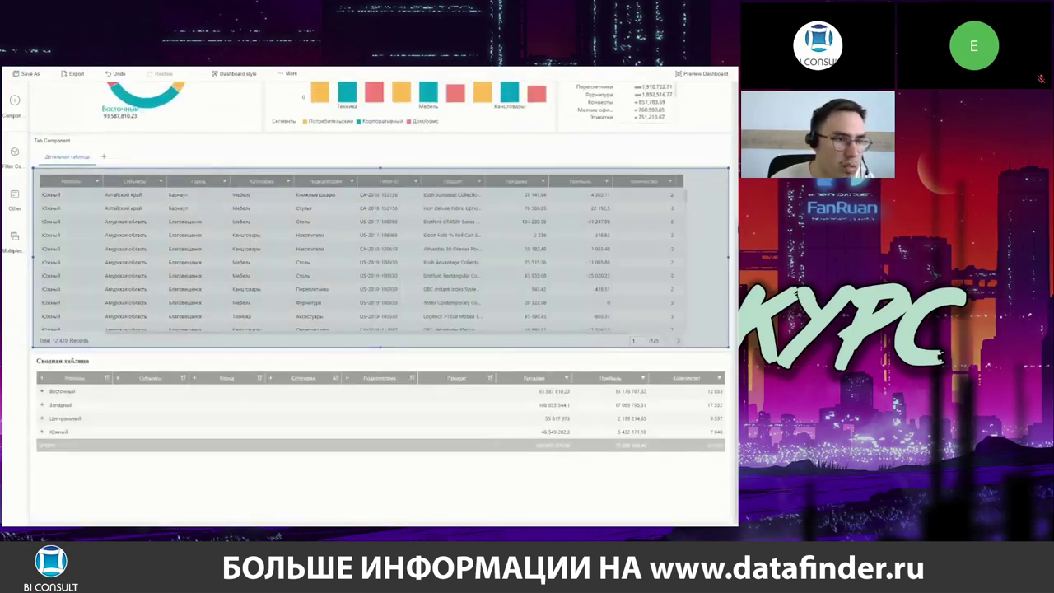
left_click(105, 157)
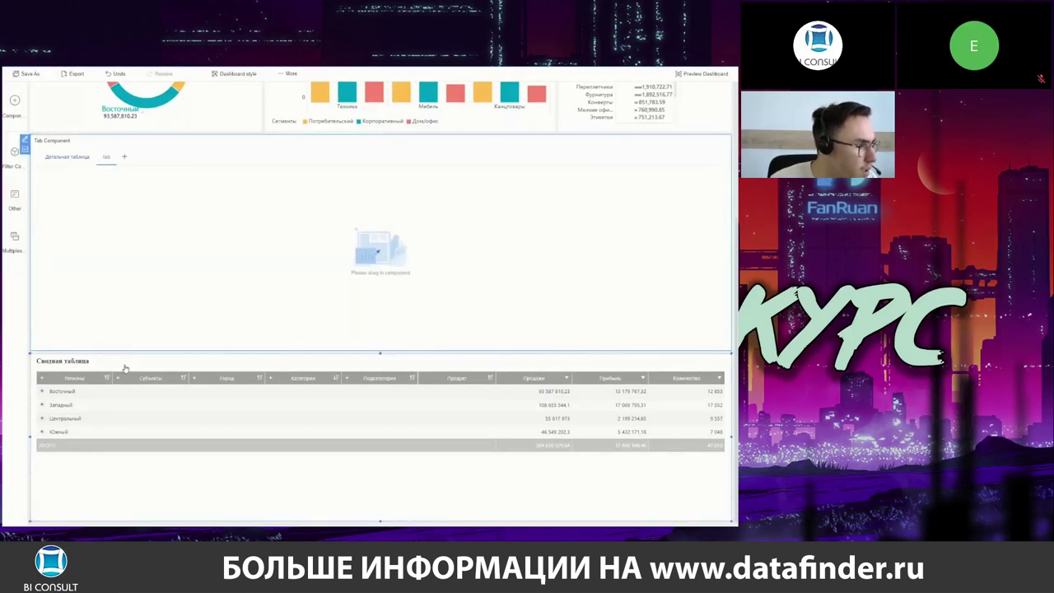
left_click_drag(125, 367, 387, 354)
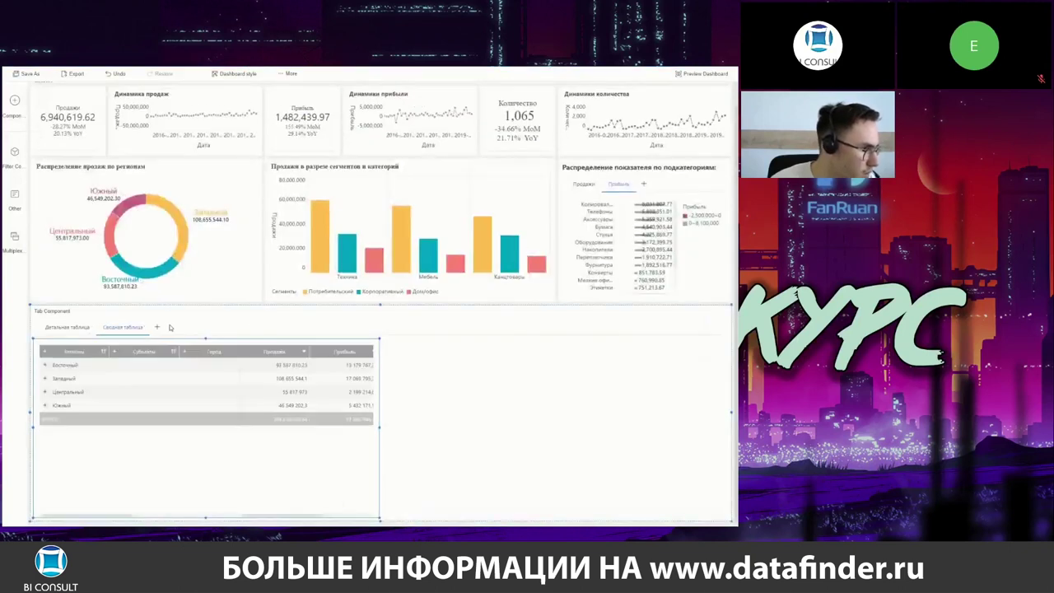
Hide the tab container's title through its style settings.
left_click(141, 316)
left_click(141, 316)
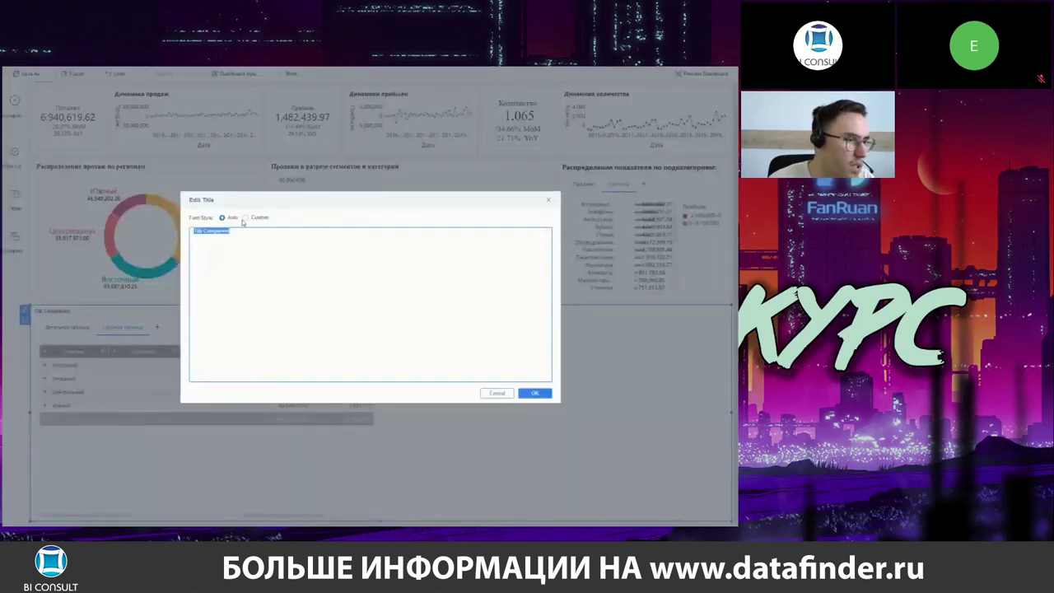
key("Escape")
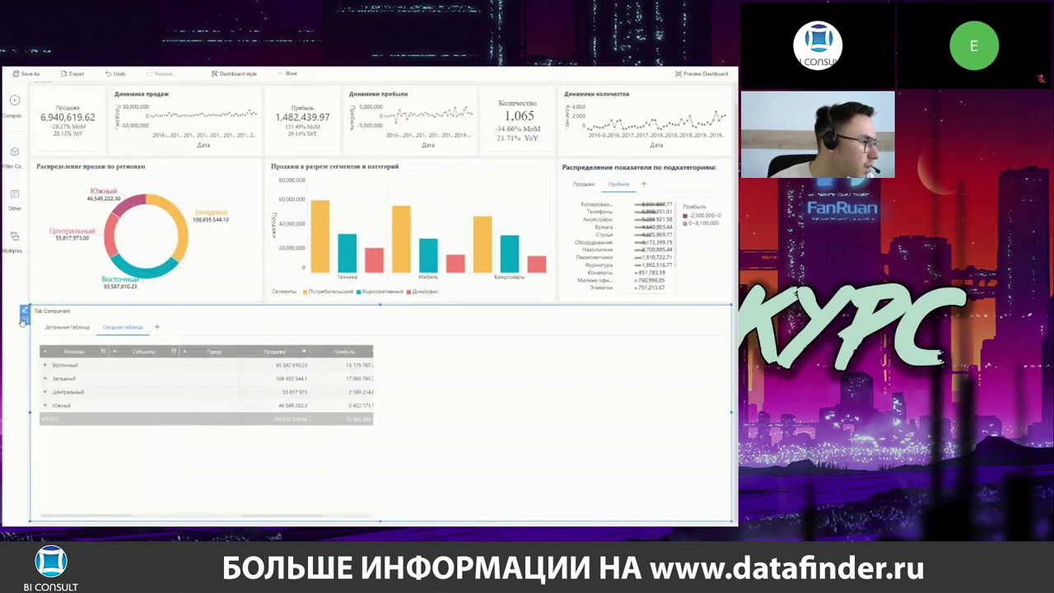
left_click(24, 320)
left_click(39, 331)
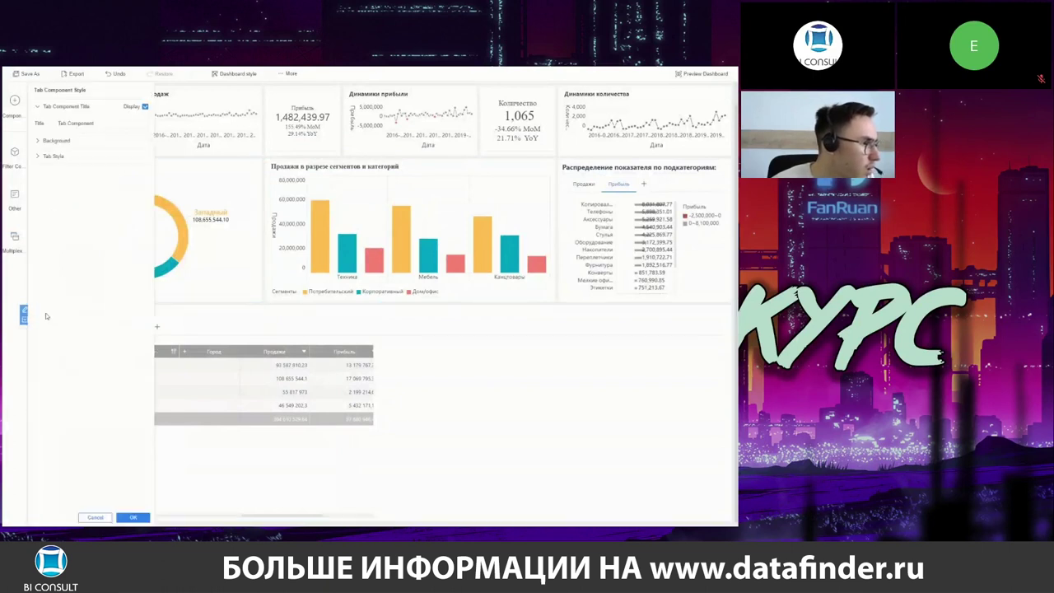
left_click(133, 518)
Widen the pivot table to span the full width of its tab.
left_click(377, 416)
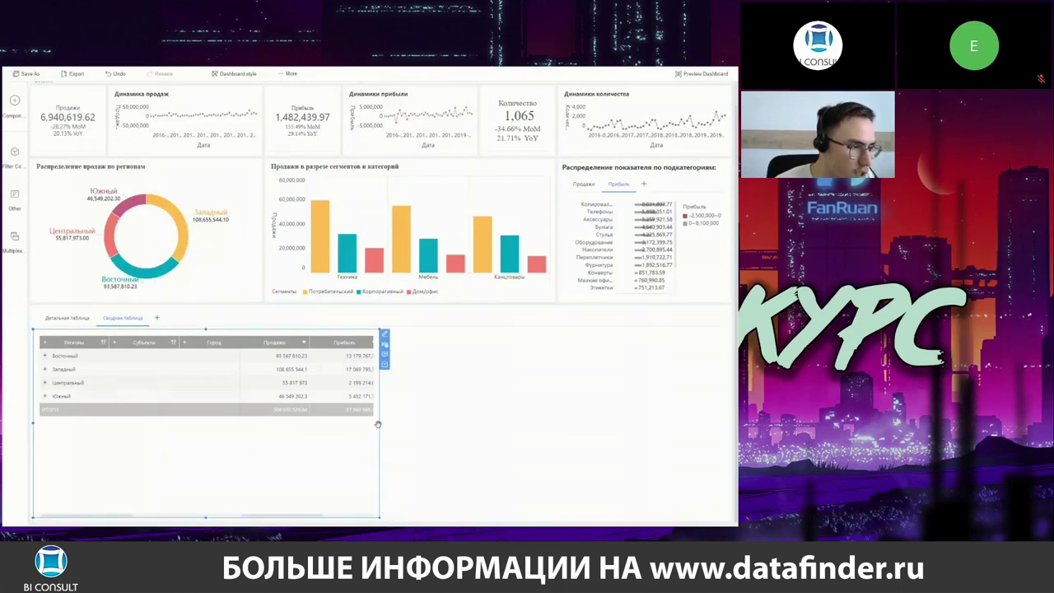
left_click_drag(378, 424, 729, 424)
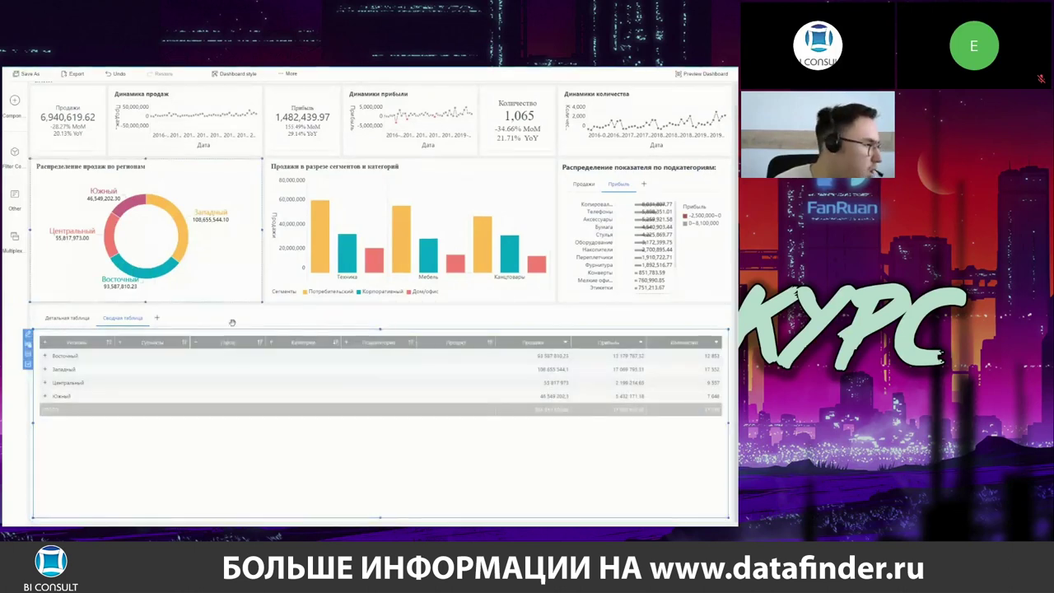
scroll(405, 511, "up", 1)
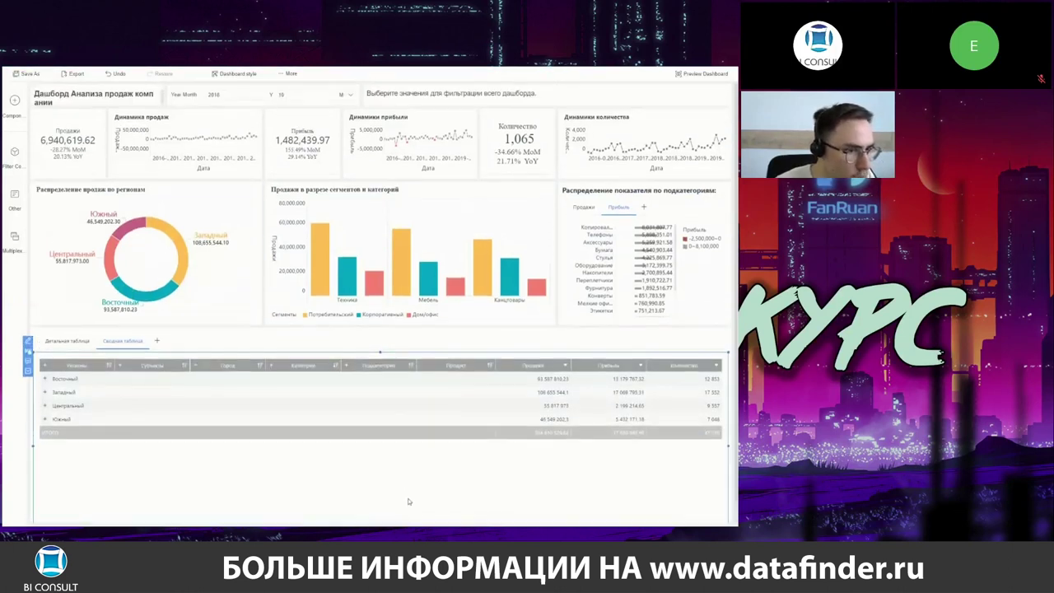
scroll(368, 505, "down", 1)
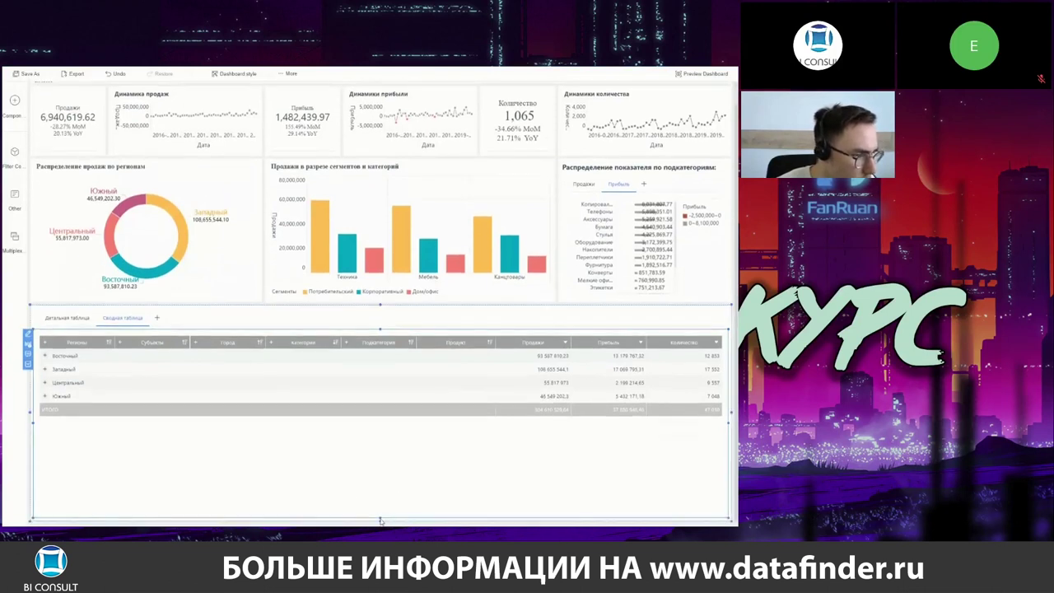
scroll(379, 511, "up", 1)
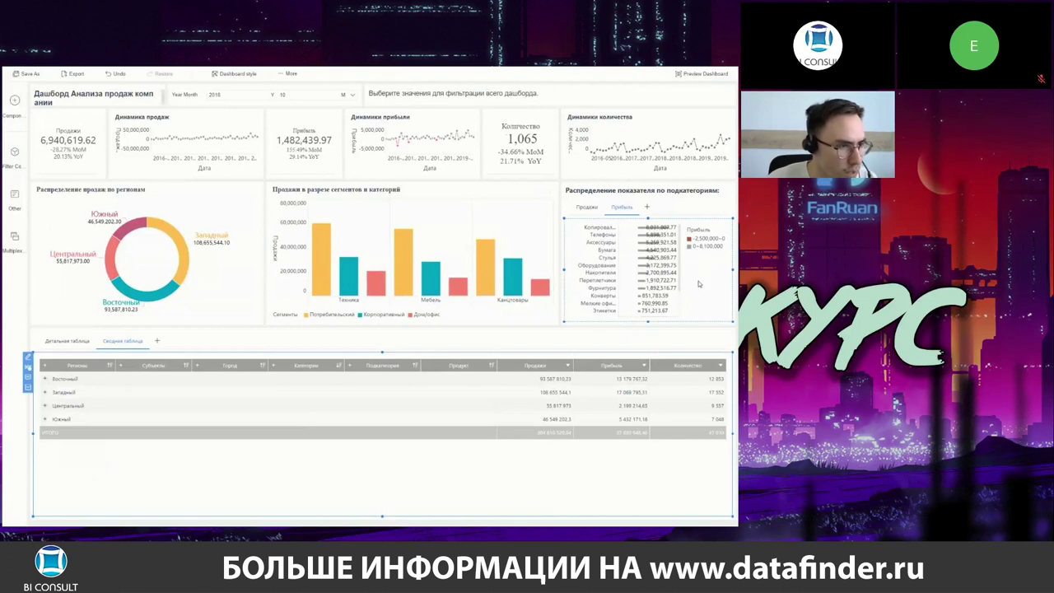
left_click(601, 249)
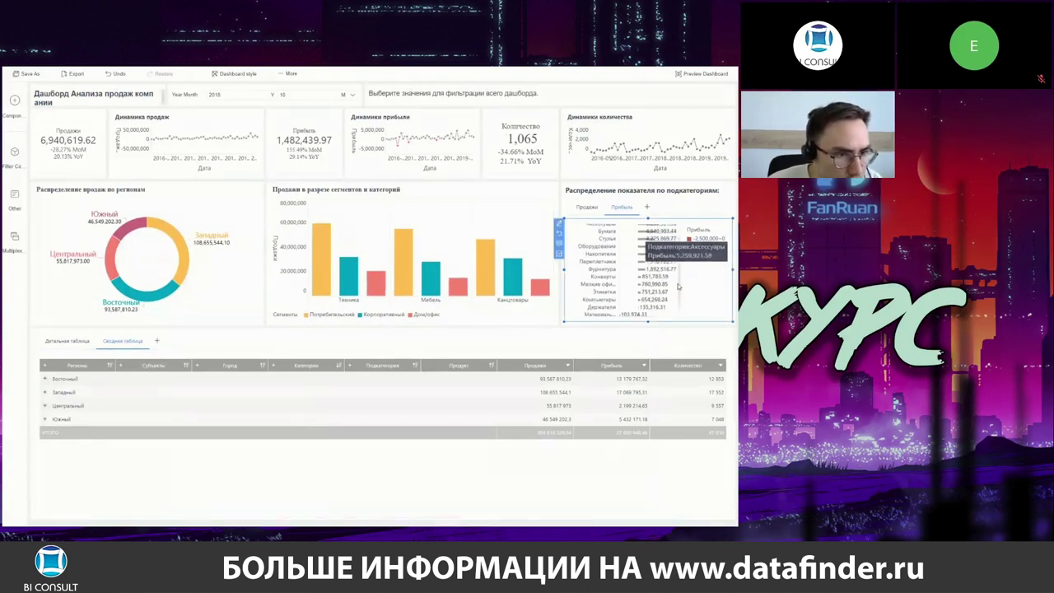
Hide the subcategory chart's legend and round its bar corners to 15px.
scroll(610, 252, "down", 2)
left_click(559, 228)
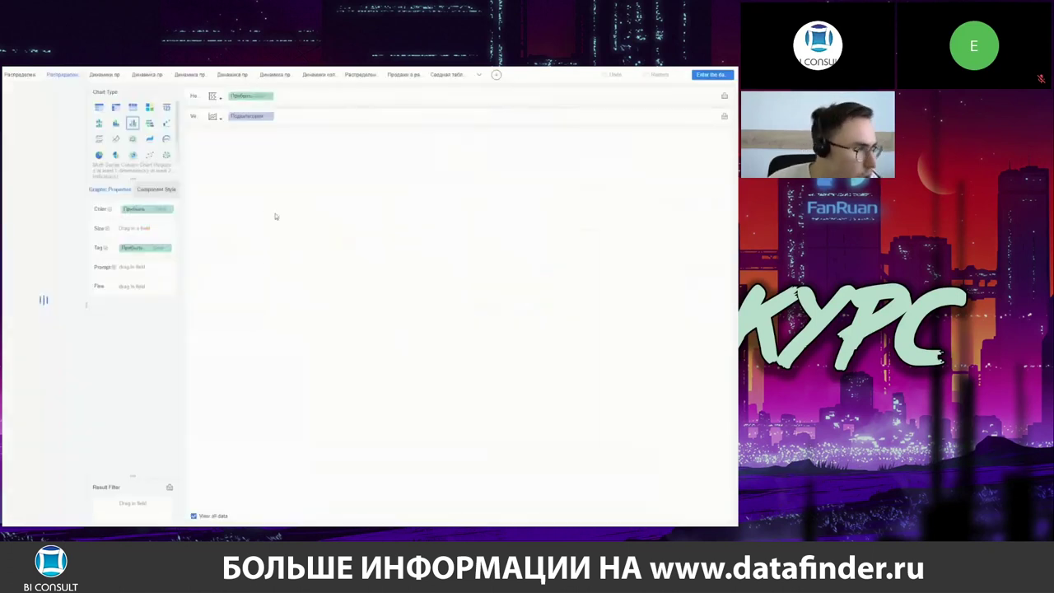
left_click(108, 257)
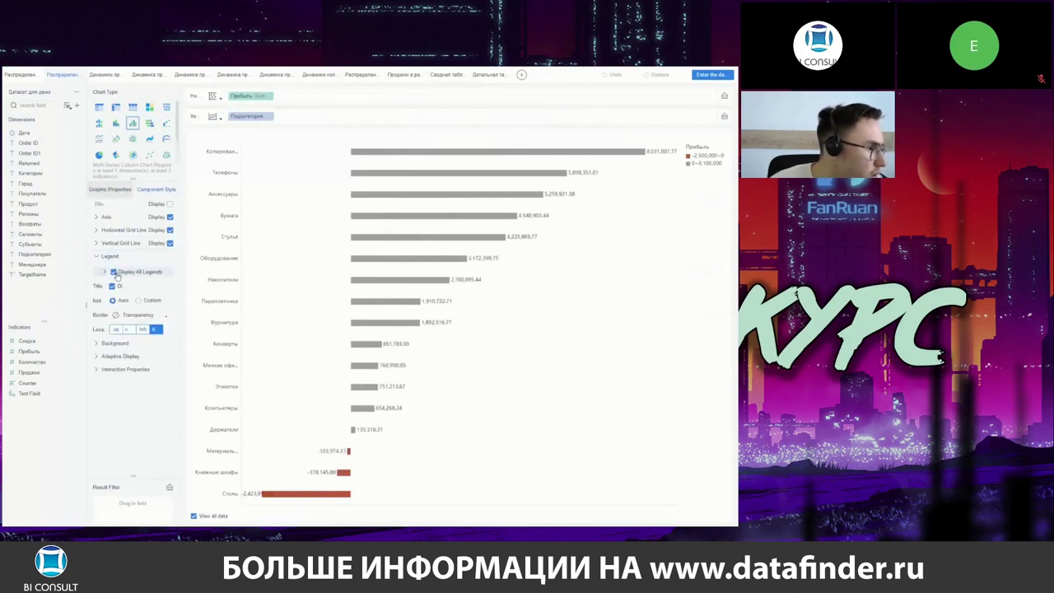
left_click(113, 272)
left_click(98, 257)
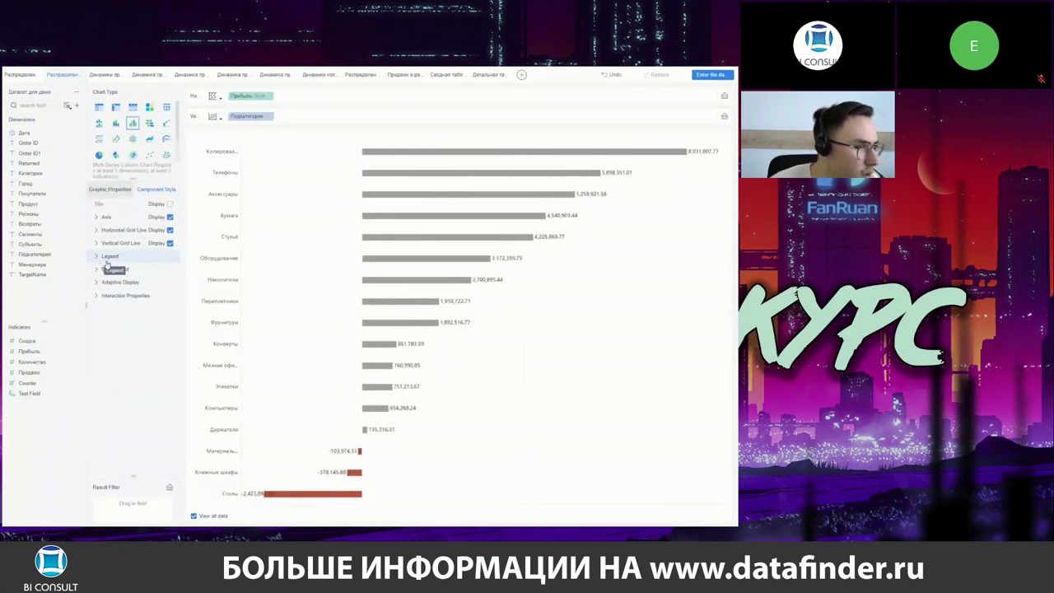
left_click(110, 189)
left_click(106, 227)
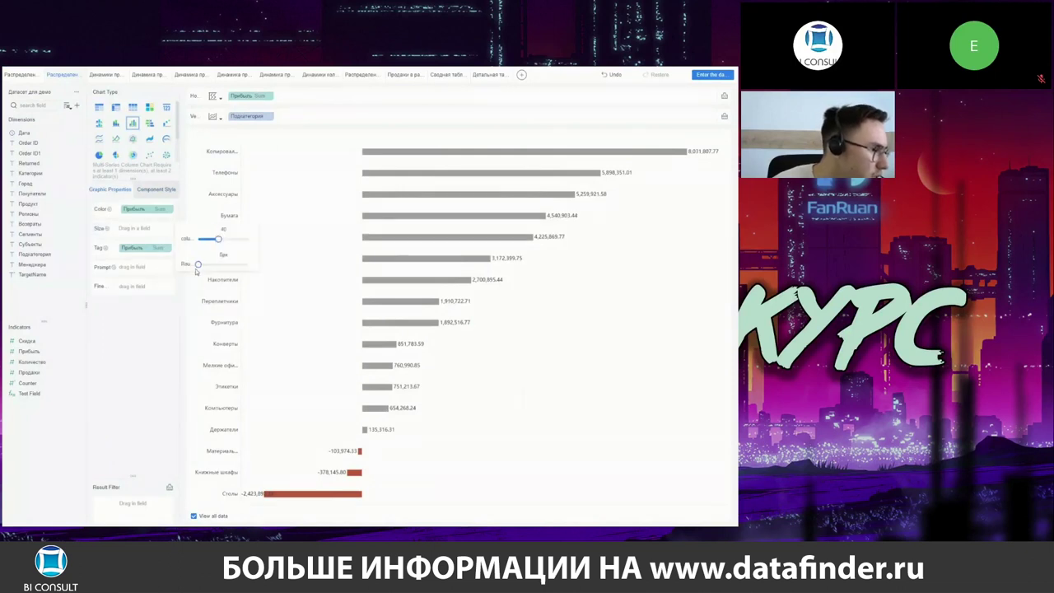
left_click_drag(205, 264, 213, 264)
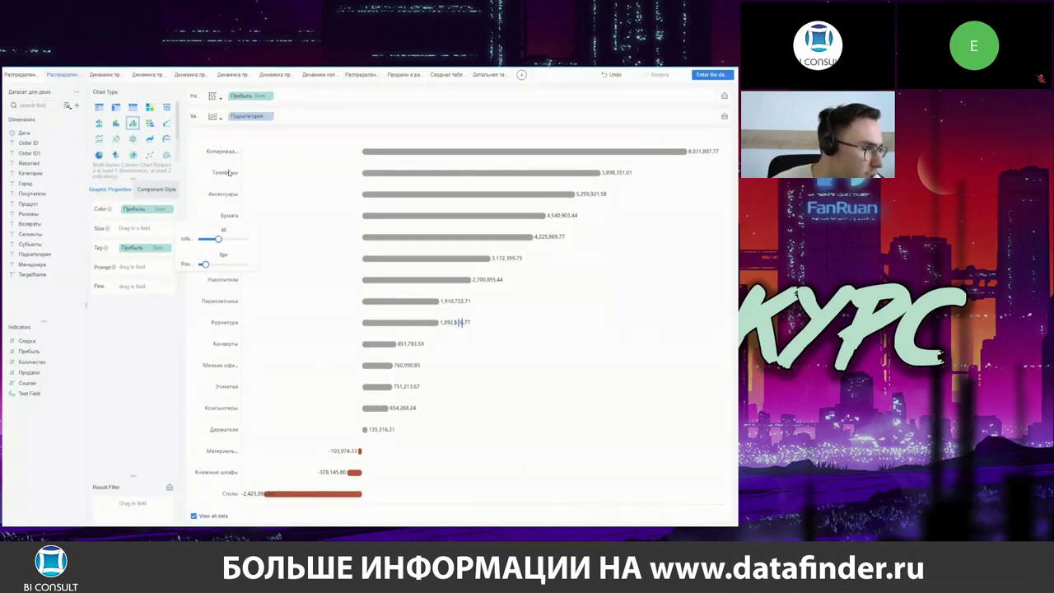
Show a numeric Прибыль value axis along the bottom and fine-tune the bar corner rounding.
mouse_move(435, 263)
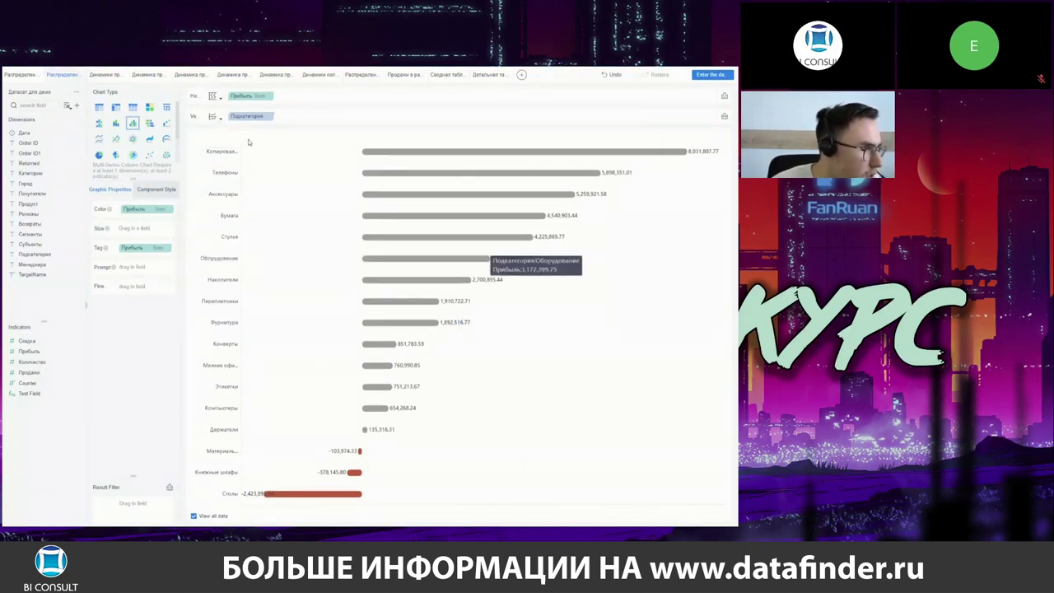
left_click(214, 96)
left_click(219, 120)
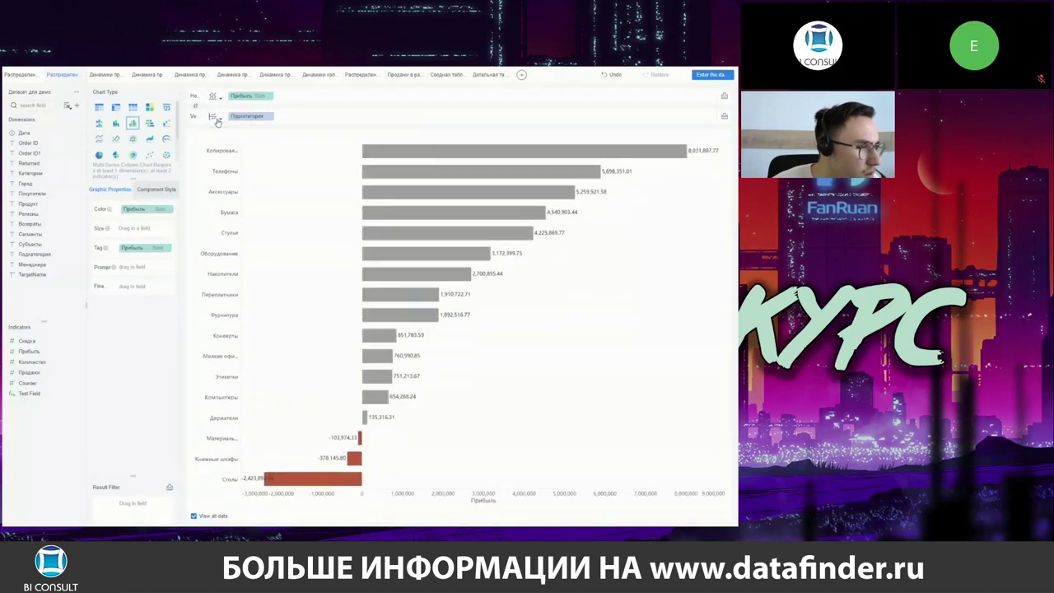
left_click(109, 230)
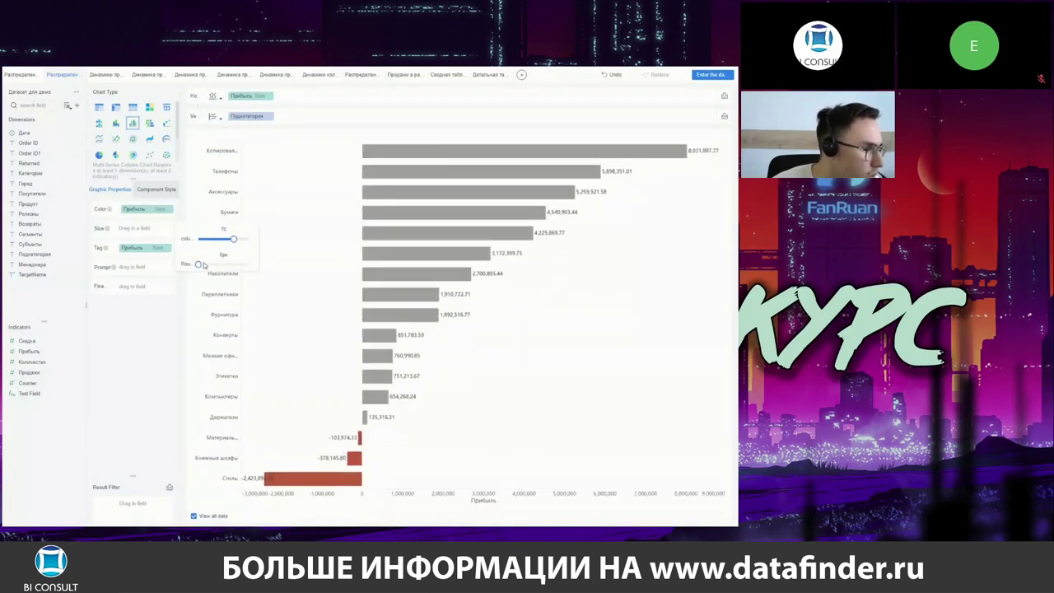
left_click_drag(203, 265, 206, 265)
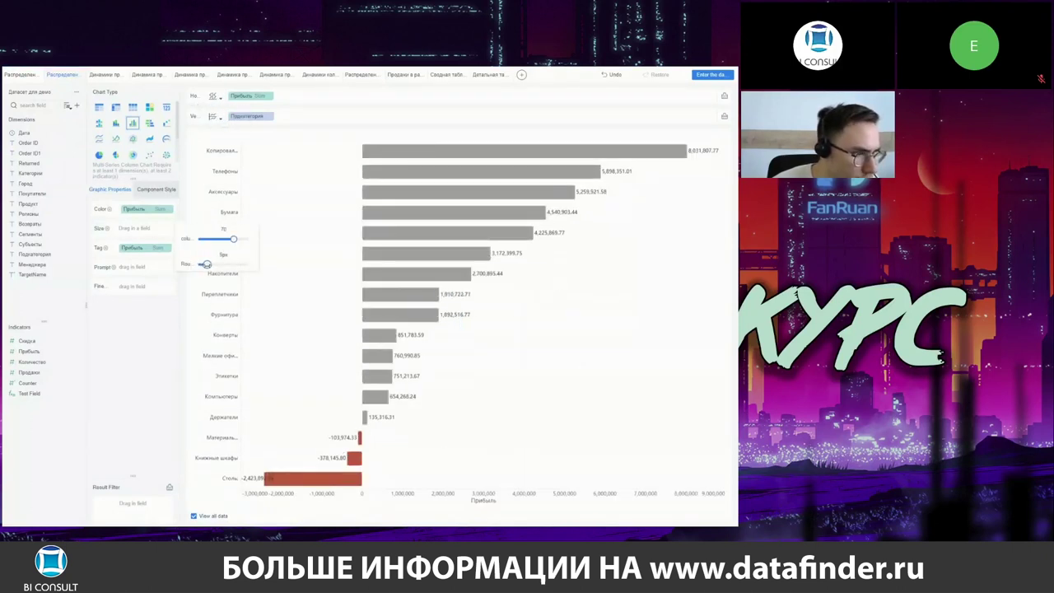
left_click(707, 75)
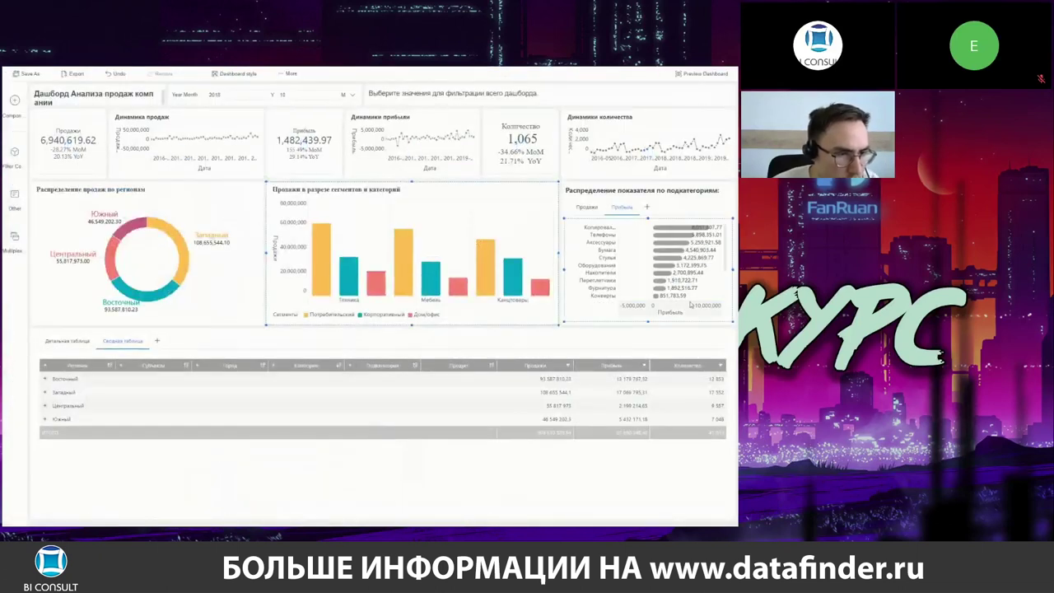
Hide the Прибыль value axis title and labels on the subcategory chart.
mouse_move(663, 236)
left_click(559, 228)
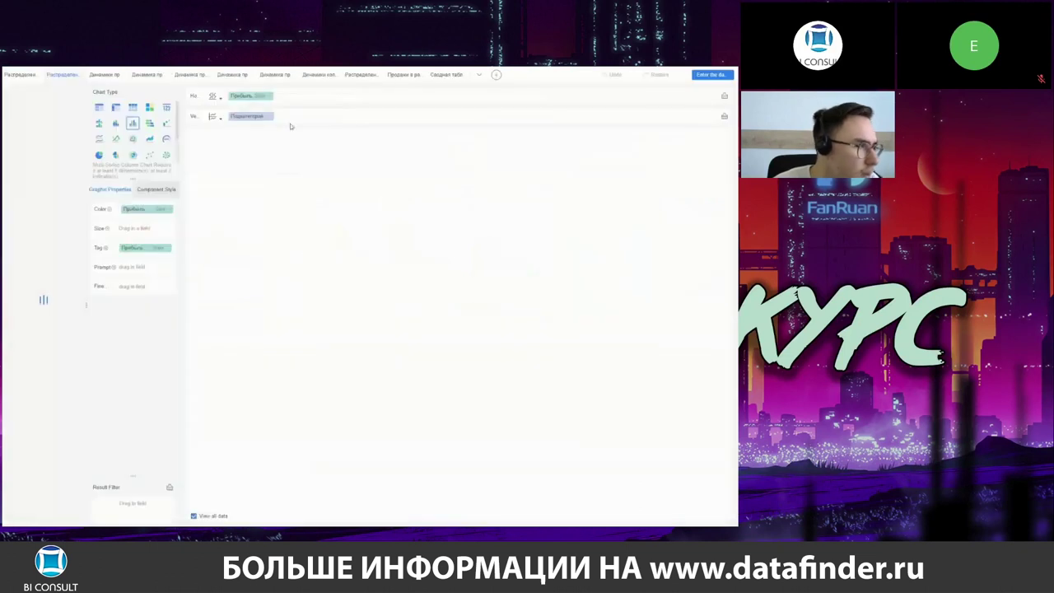
left_click(268, 95)
left_click(297, 168)
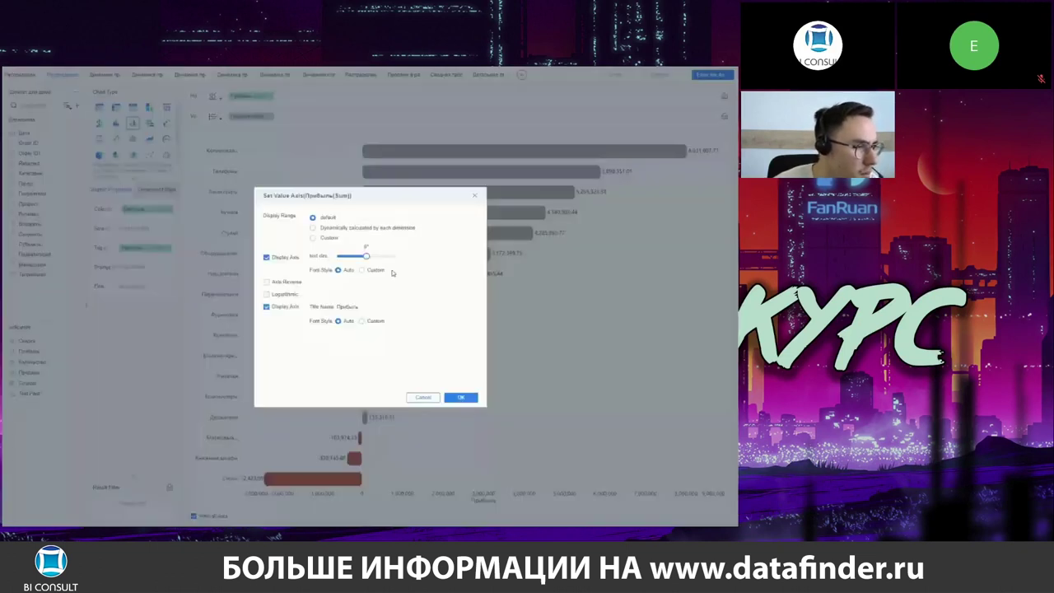
left_click(266, 307)
left_click(282, 259)
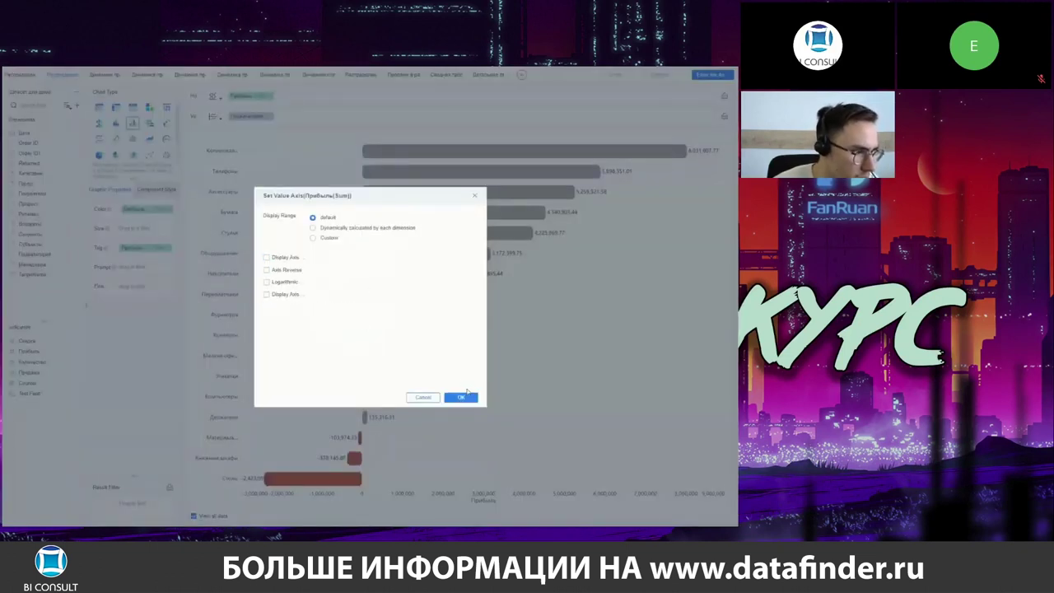
left_click(462, 397)
left_click(721, 75)
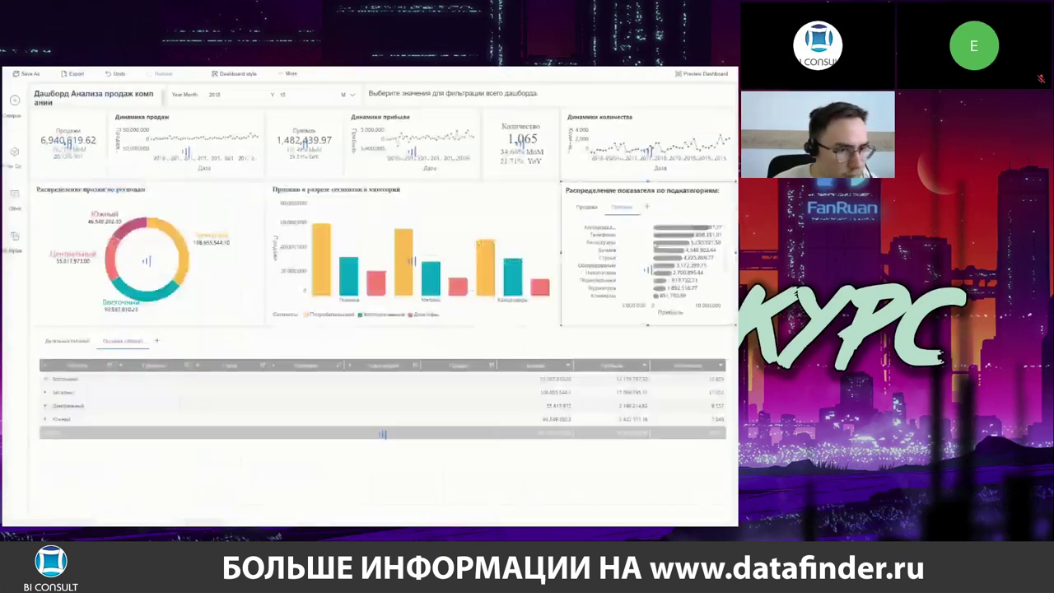
Recheck the bar size settings, then switch the subcategory chart to its Продажи view.
scroll(703, 292, "down", 2)
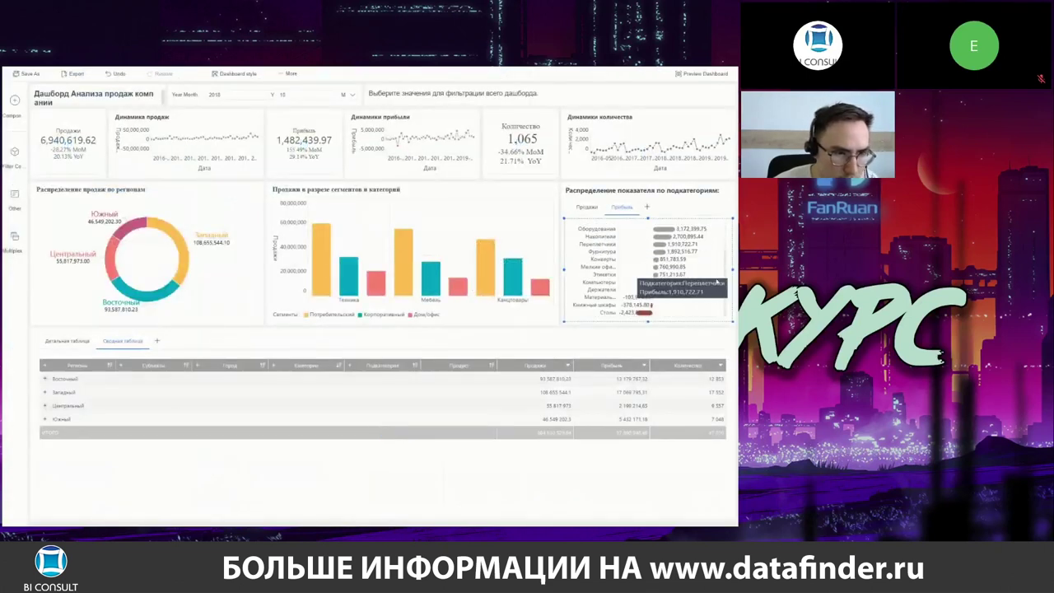
left_click(565, 225)
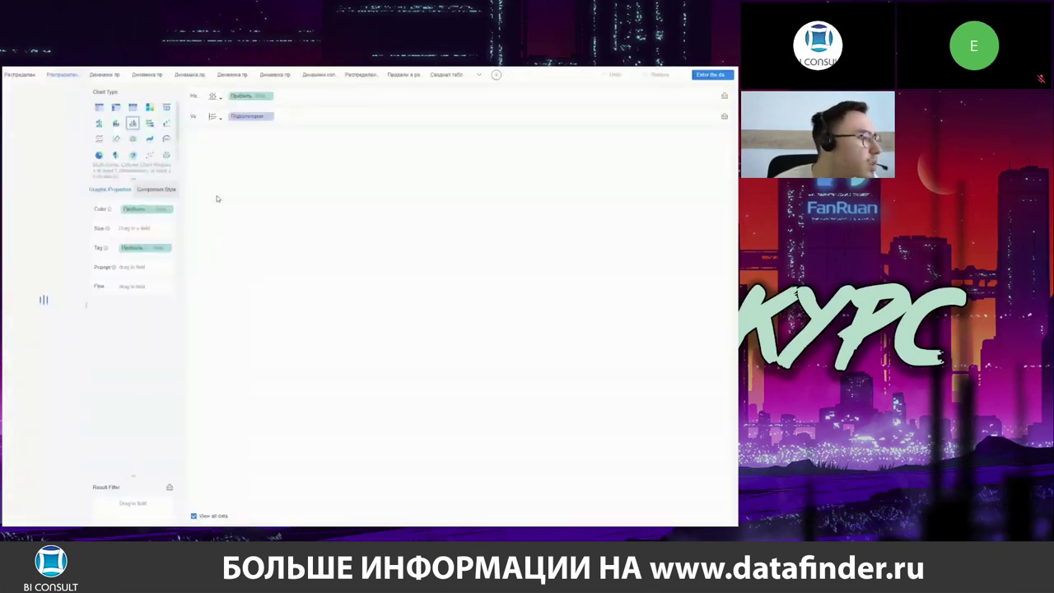
left_click(131, 228)
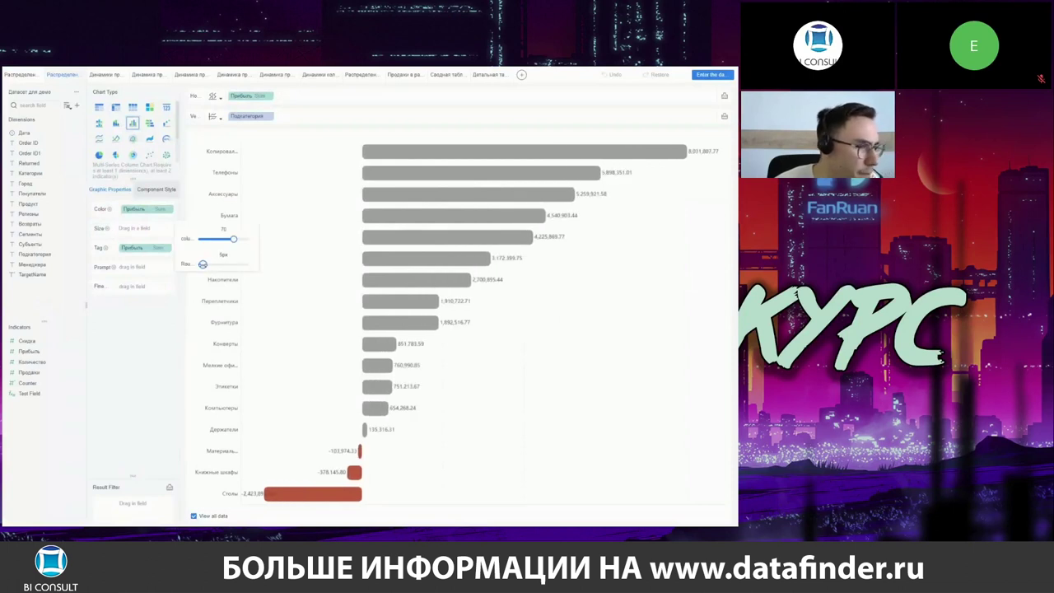
left_click(712, 75)
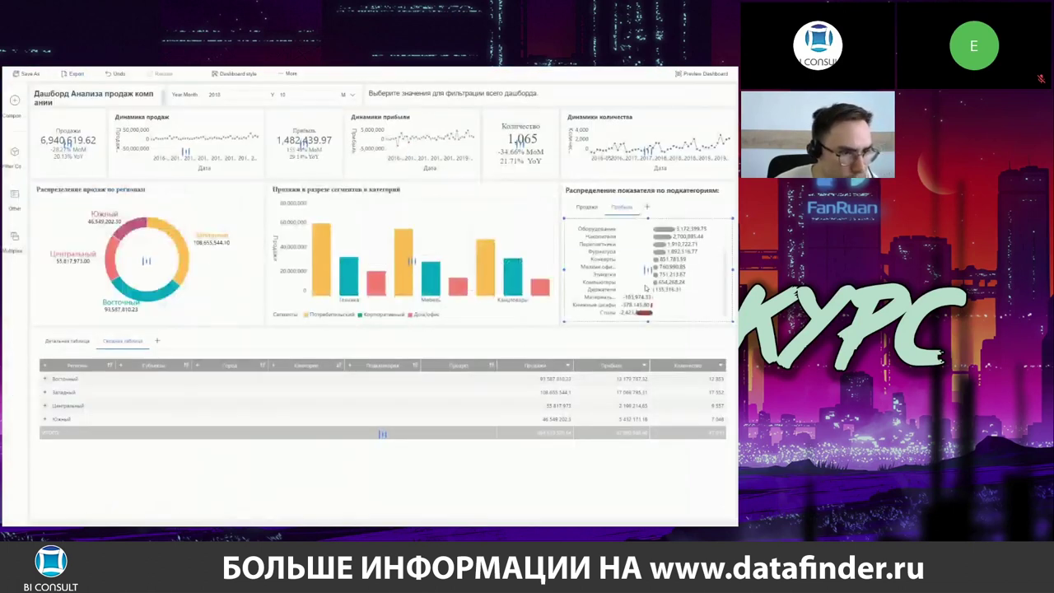
left_click(586, 207)
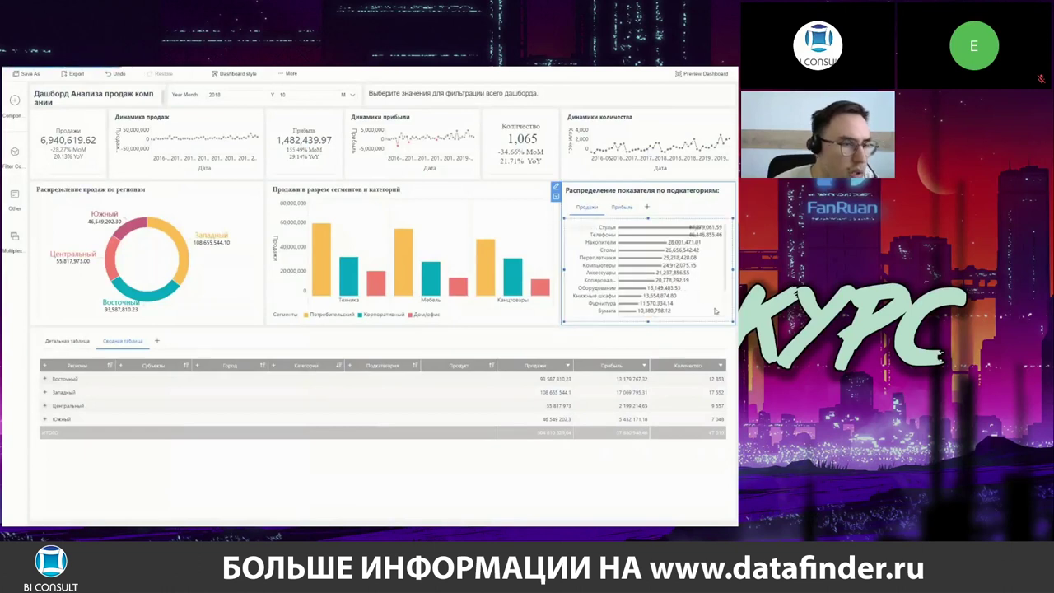
Hide the Продажи value axis labels and title on the subcategory bar chart.
left_click(559, 224)
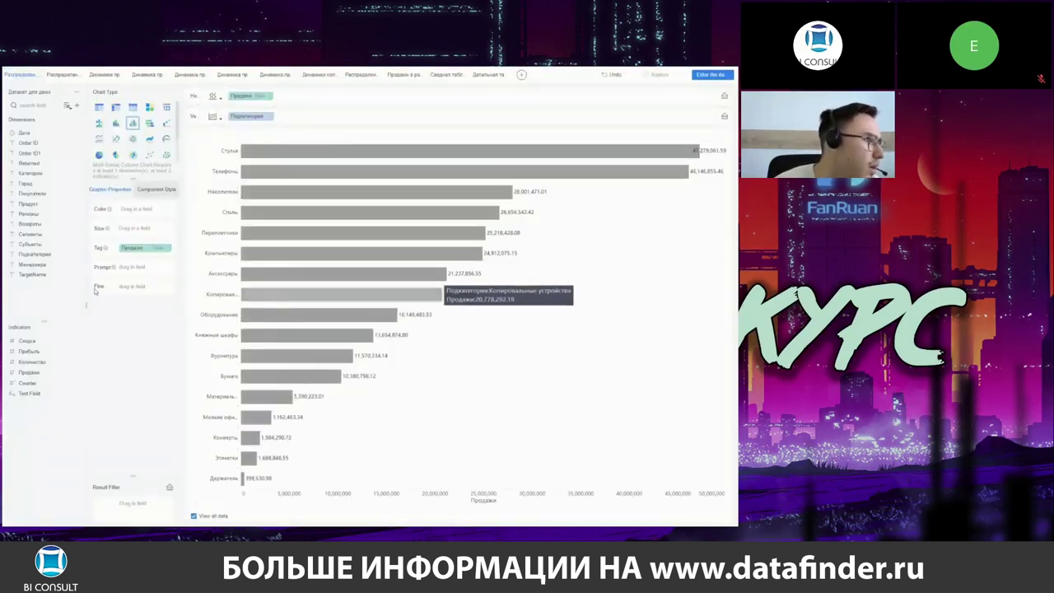
left_click(119, 228)
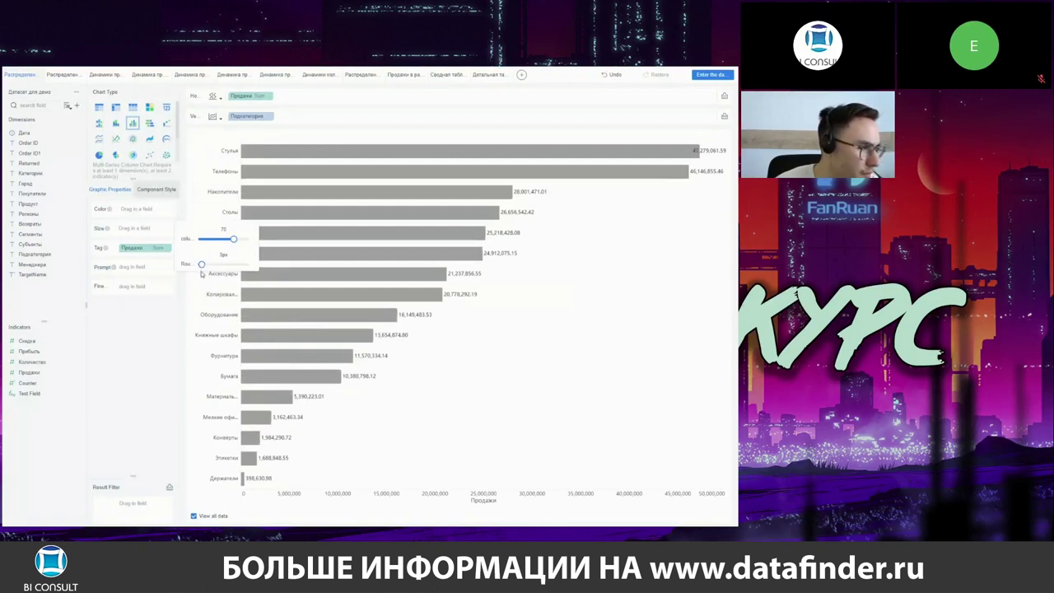
left_click(267, 96)
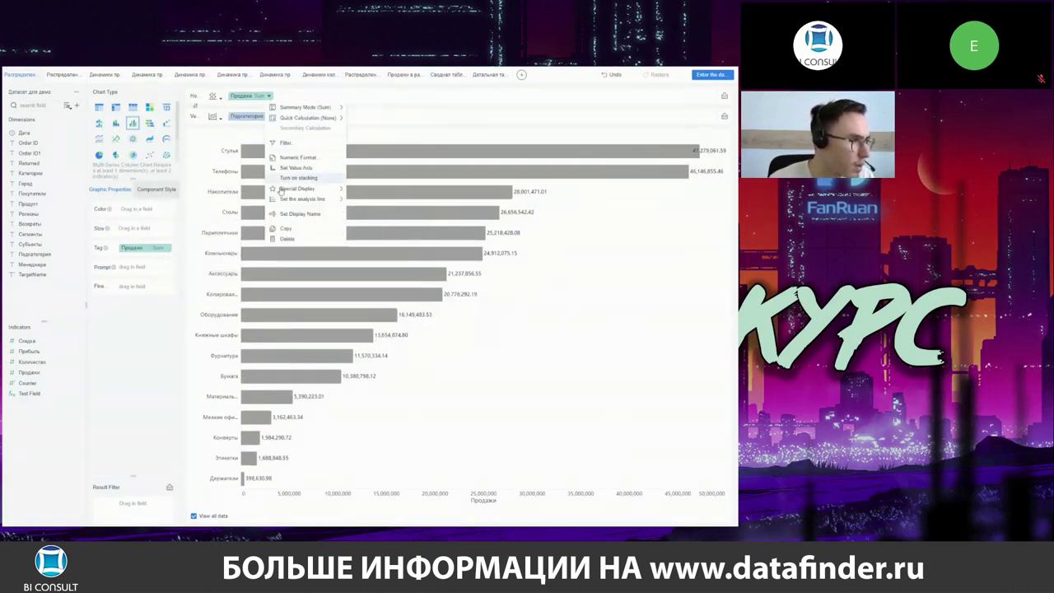
left_click(293, 168)
left_click(277, 258)
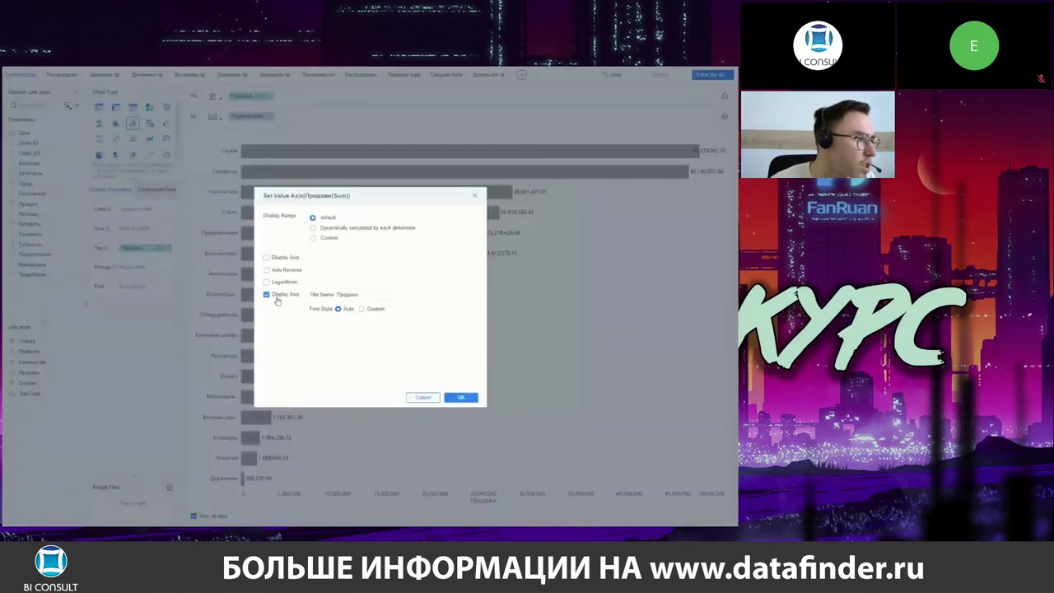
left_click(277, 295)
left_click(461, 398)
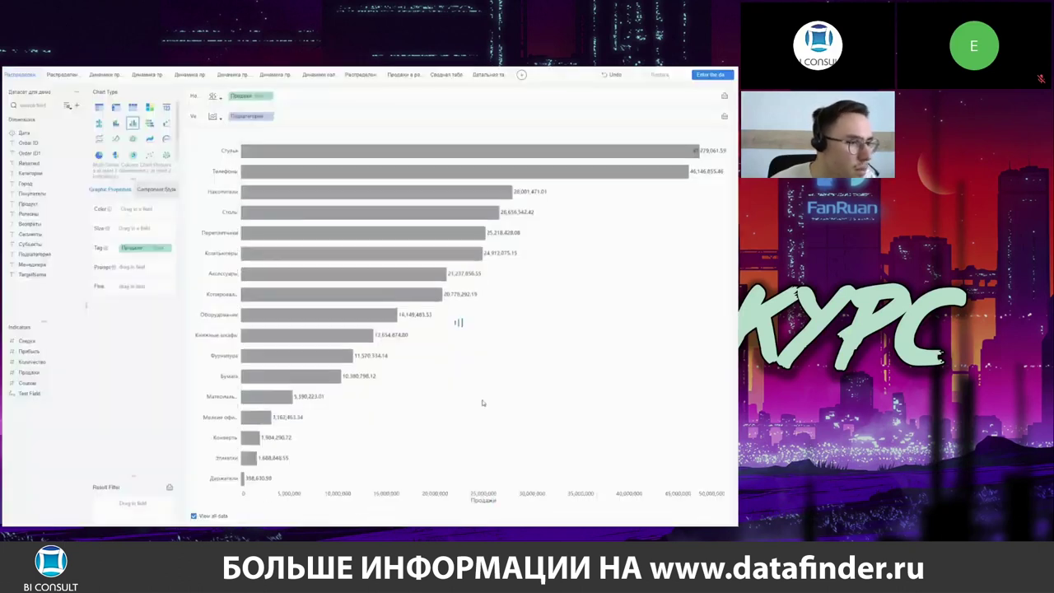
left_click(710, 75)
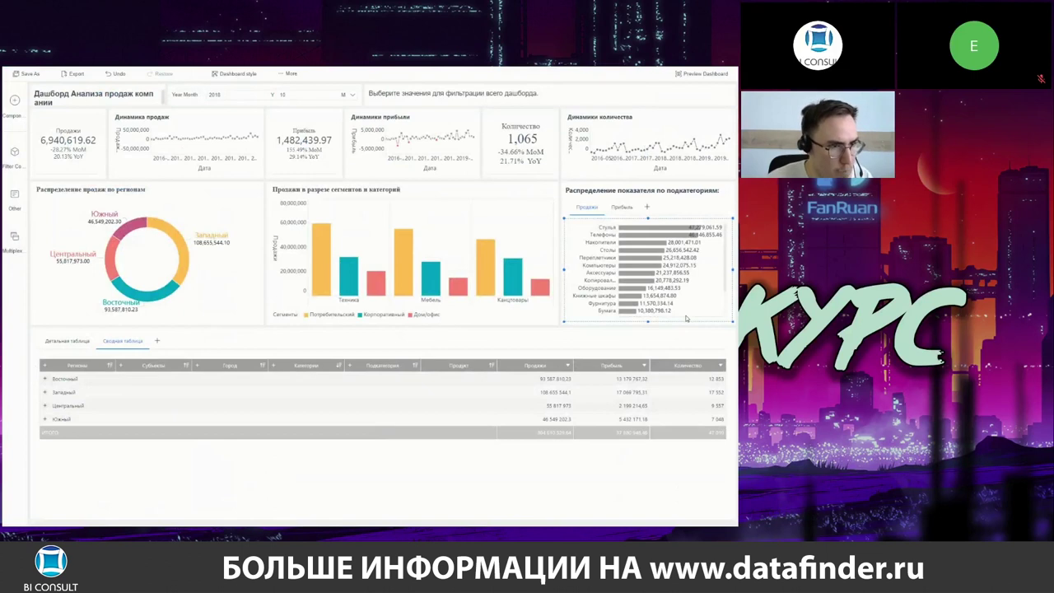
Hide the date axis title on the Динамика продаж trend chart.
left_click(472, 345)
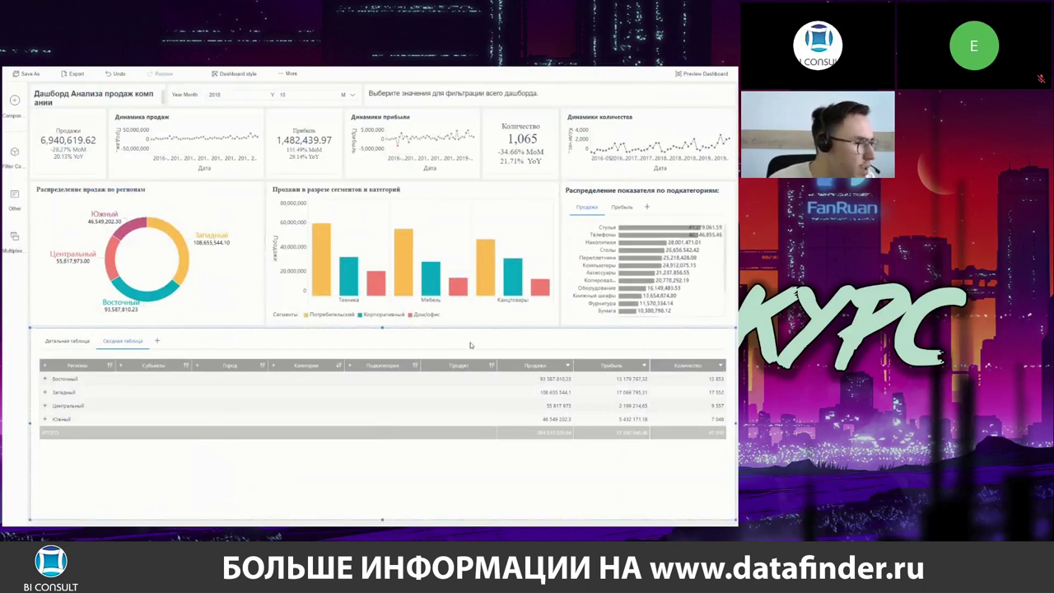
left_click(165, 136)
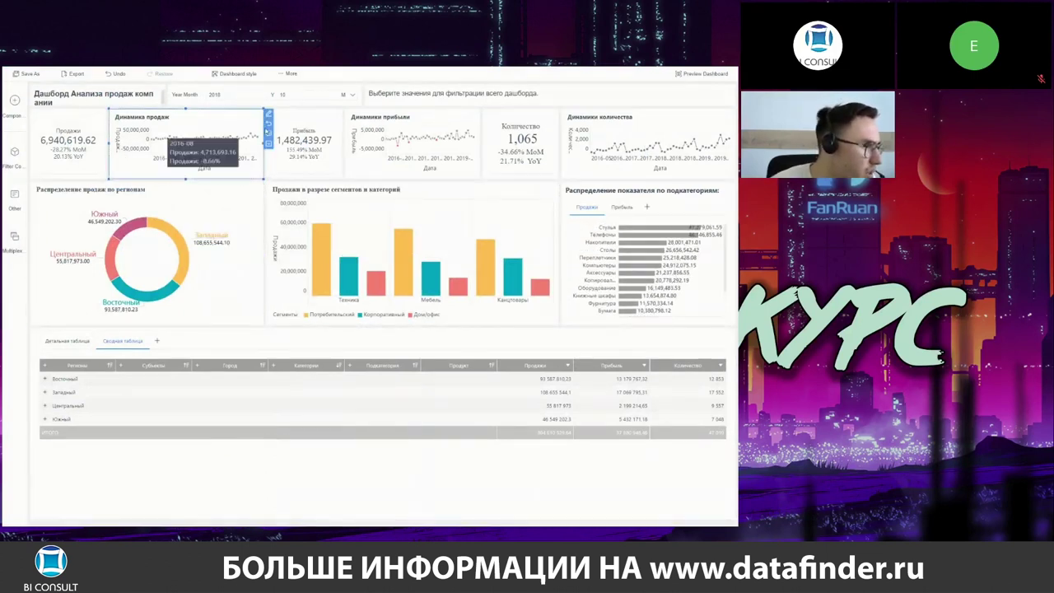
left_click(269, 115)
left_click(276, 96)
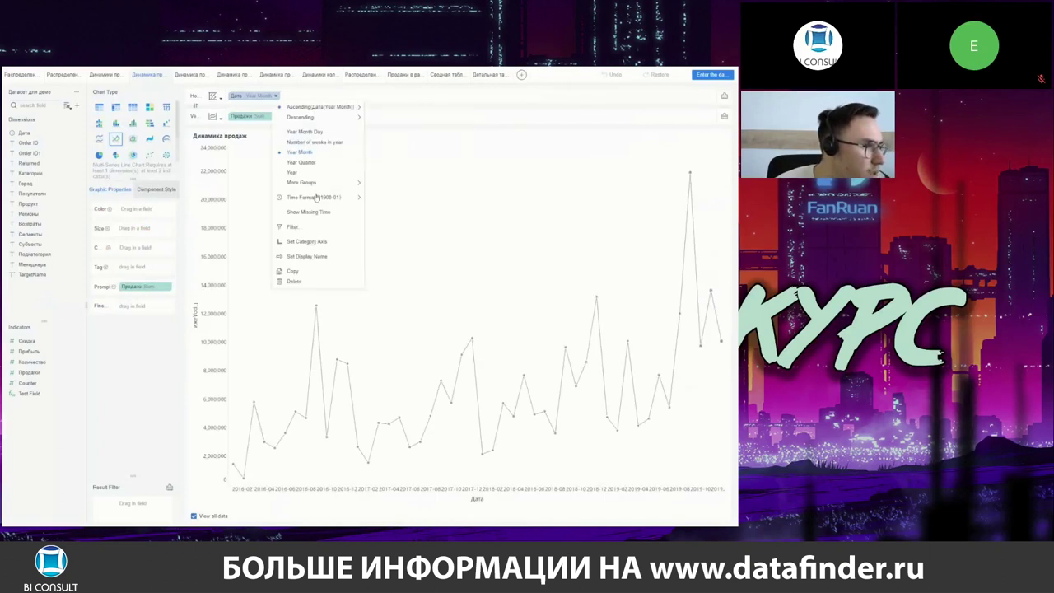
left_click(307, 241)
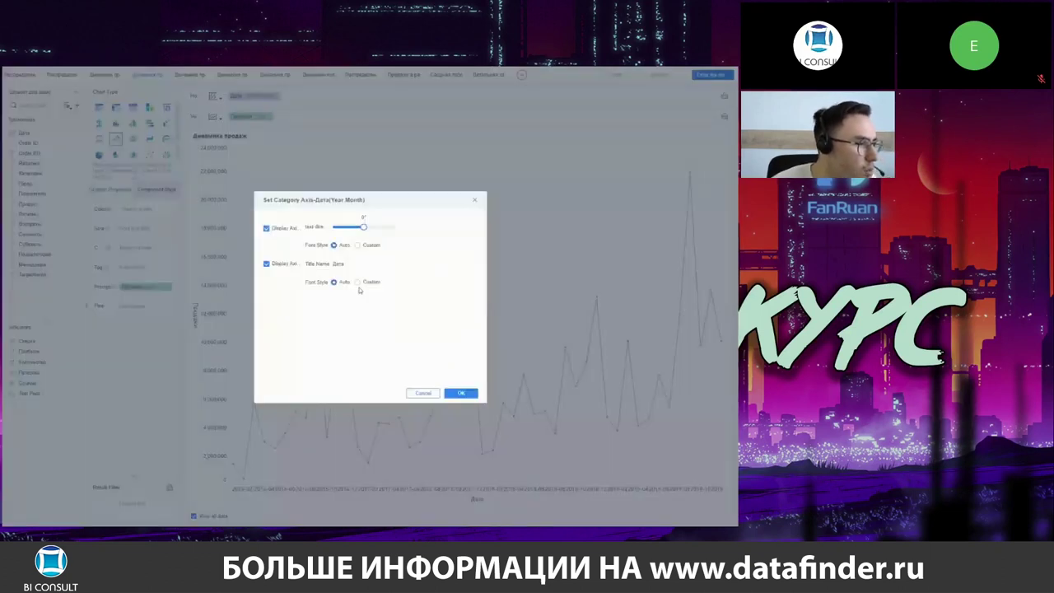
left_click(293, 268)
left_click(461, 393)
Hide the Продажи value axis title and set its label font size to 10.
left_click(268, 116)
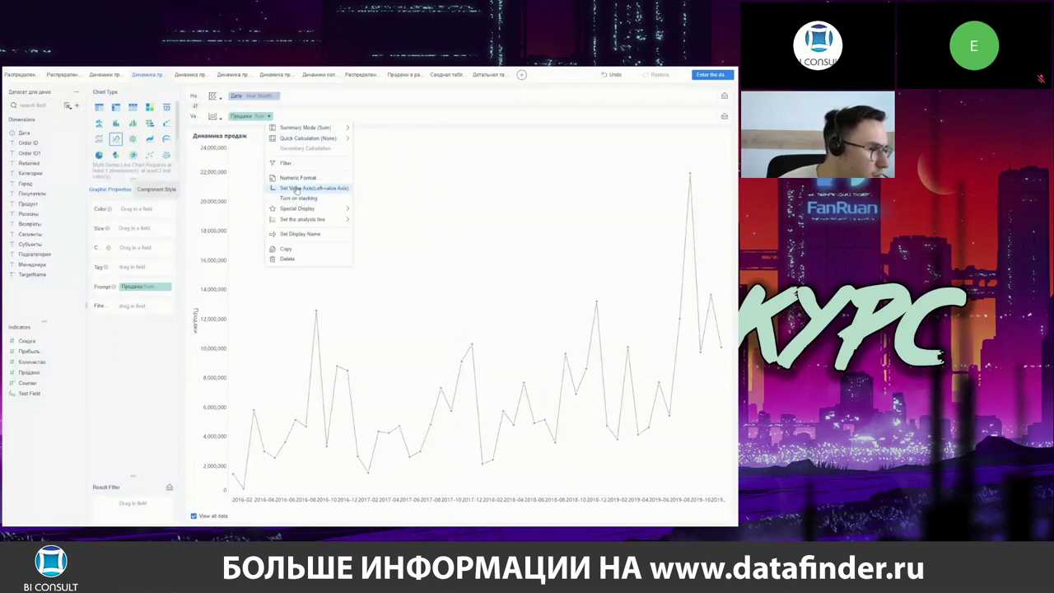
left_click(298, 189)
left_click(281, 324)
left_click(363, 284)
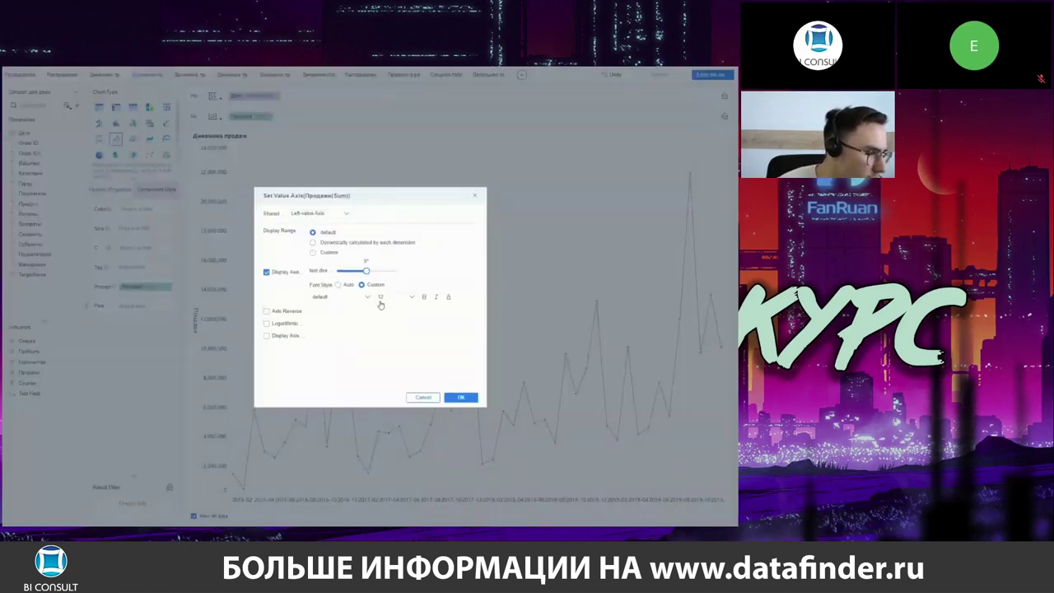
left_click(382, 297)
left_click(388, 318)
left_click(462, 397)
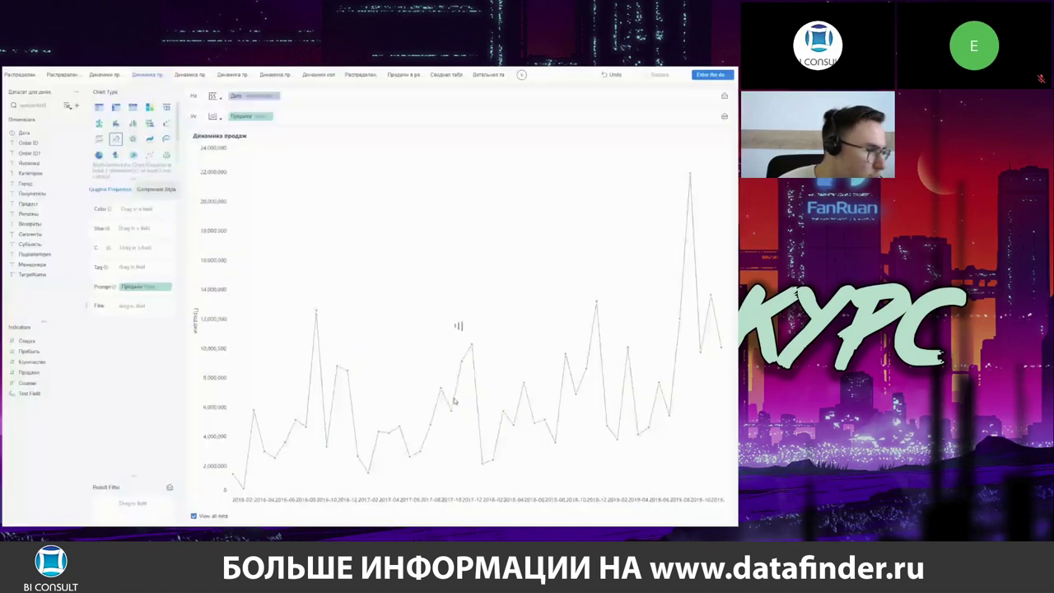
left_click(712, 76)
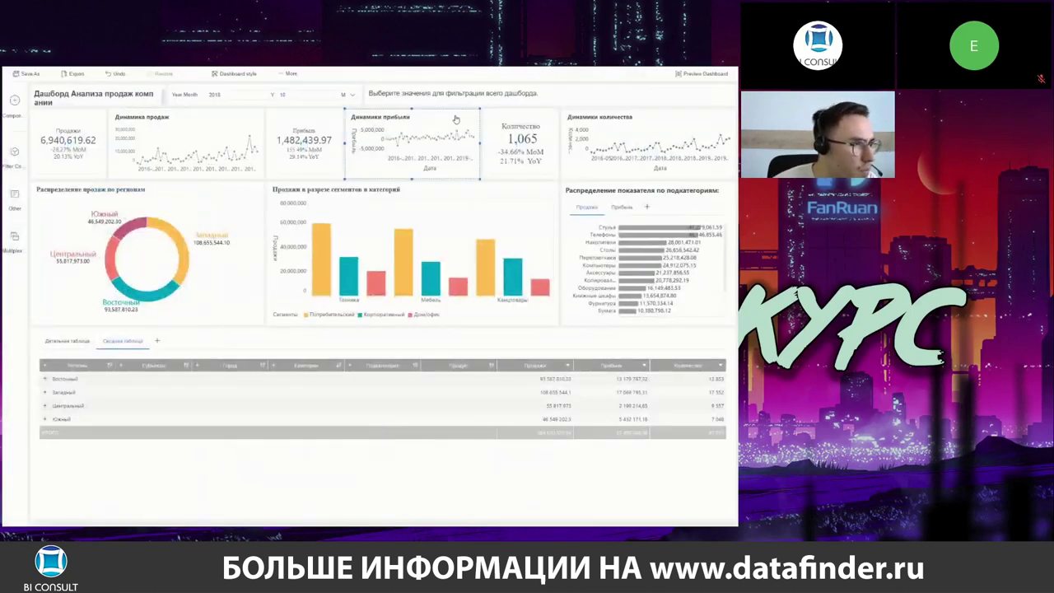
On the Динамики прибыли chart, hide the profit axis title and customise its label font size.
left_click(456, 120)
left_click(485, 118)
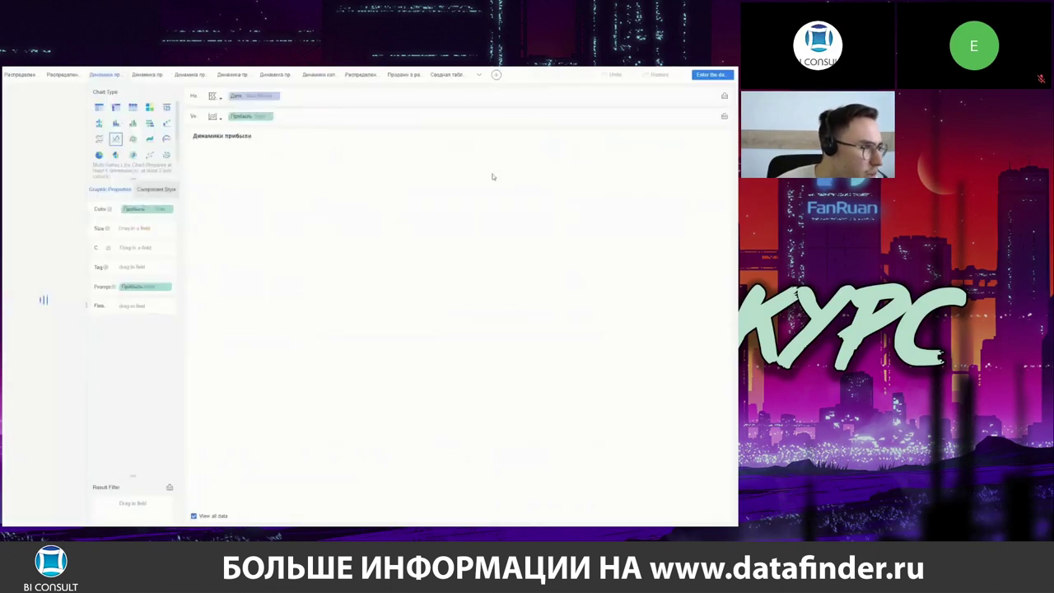
left_click(269, 116)
left_click(301, 188)
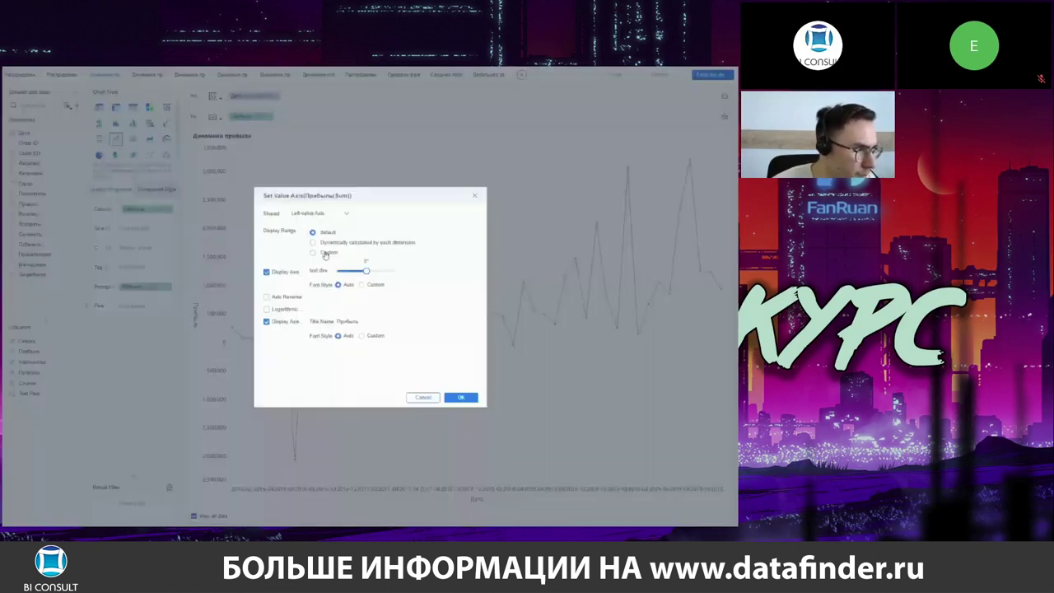
left_click(286, 322)
left_click(374, 285)
left_click(380, 295)
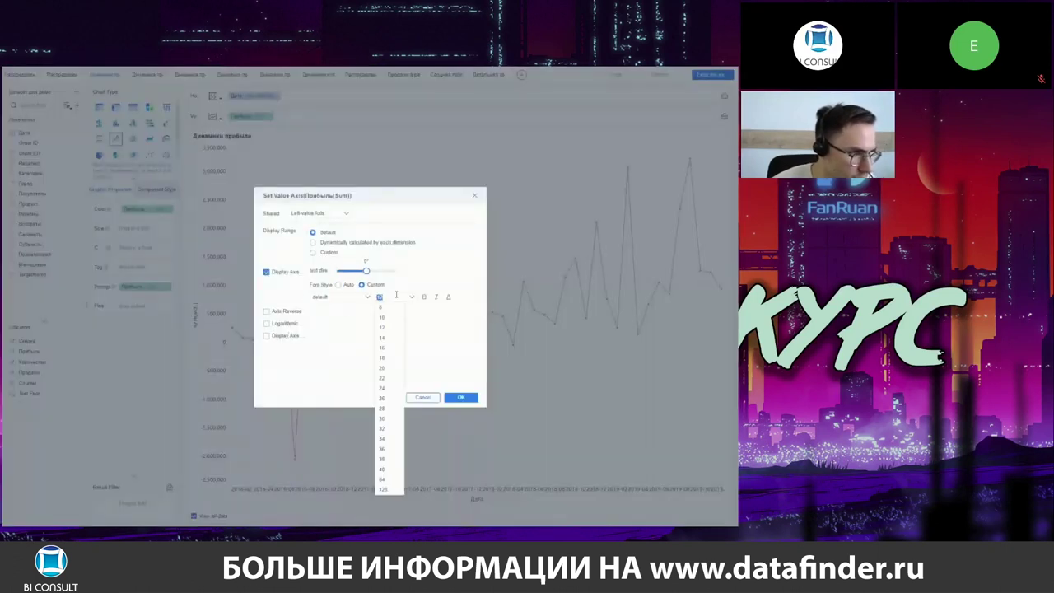
left_click(387, 317)
left_click(462, 397)
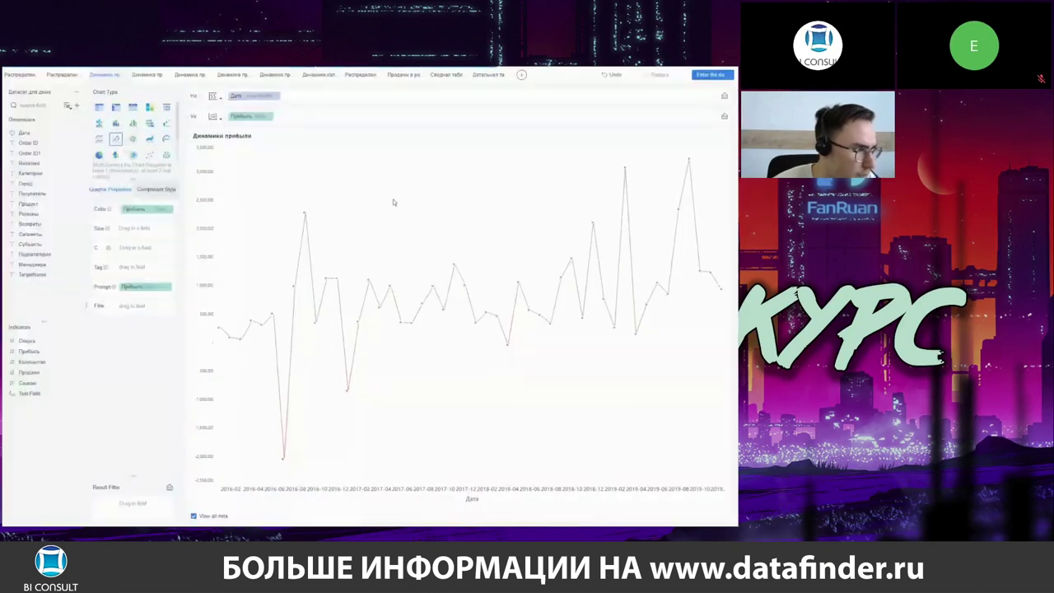
Hide the date axis title and labels on the profit trend chart.
left_click(278, 98)
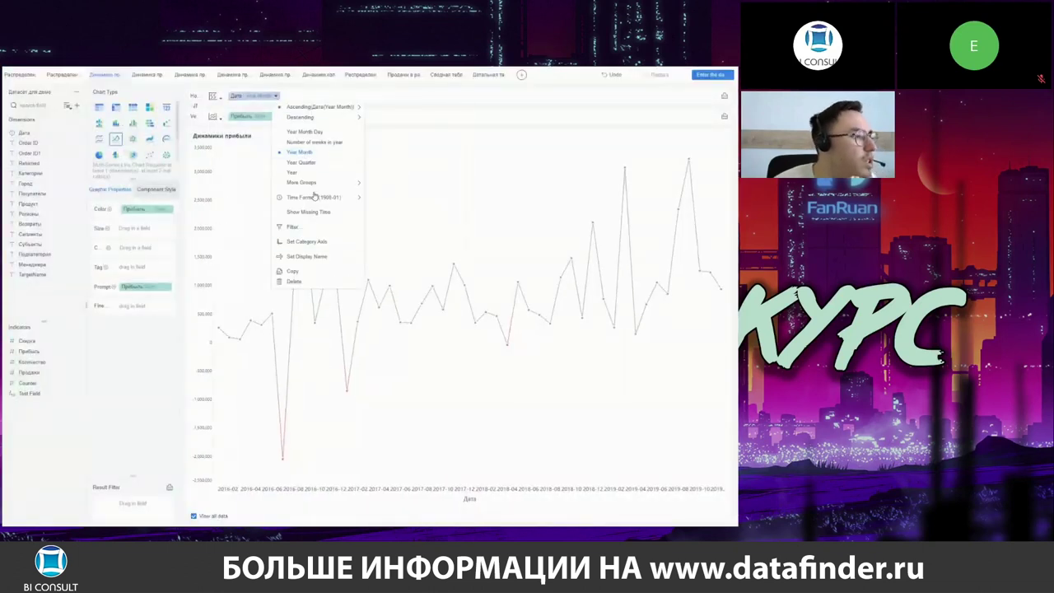
mouse_move(312, 182)
left_click(307, 241)
left_click(266, 228)
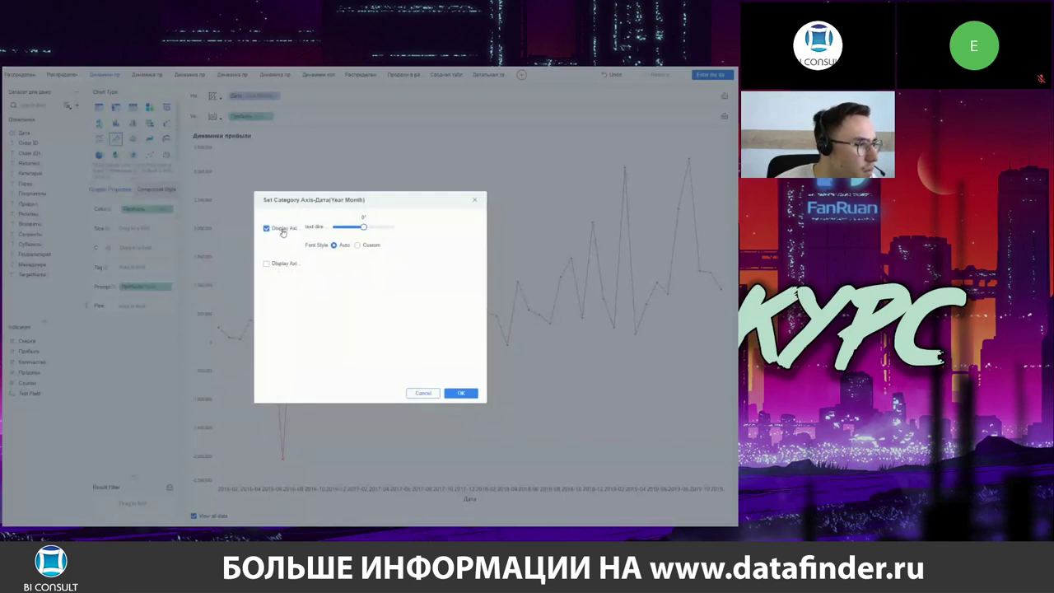
left_click(266, 247)
left_click(455, 391)
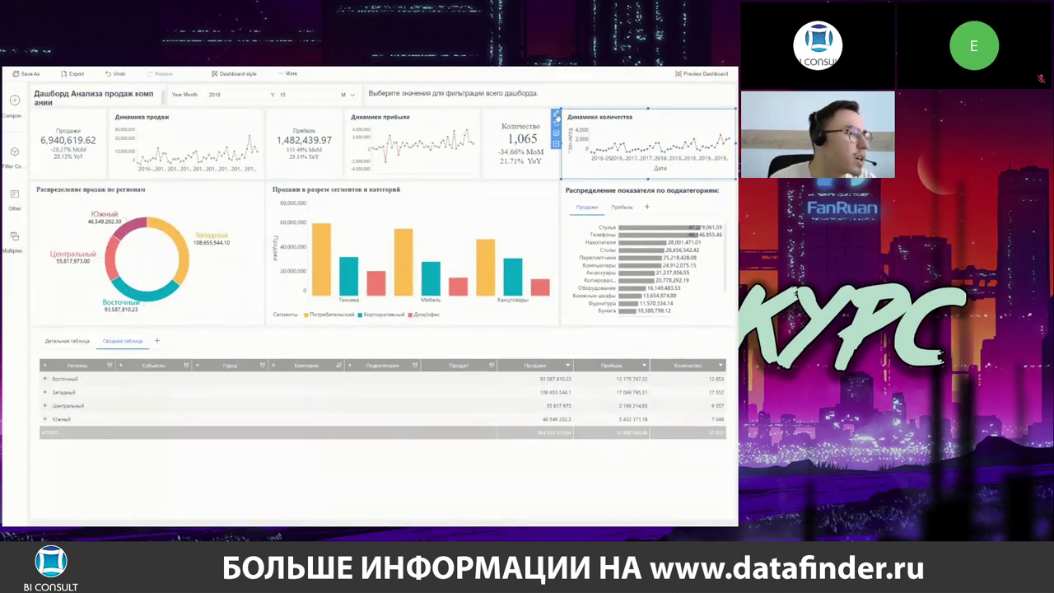
Hide the date axis title and labels on the Динамики количества chart.
left_click(557, 117)
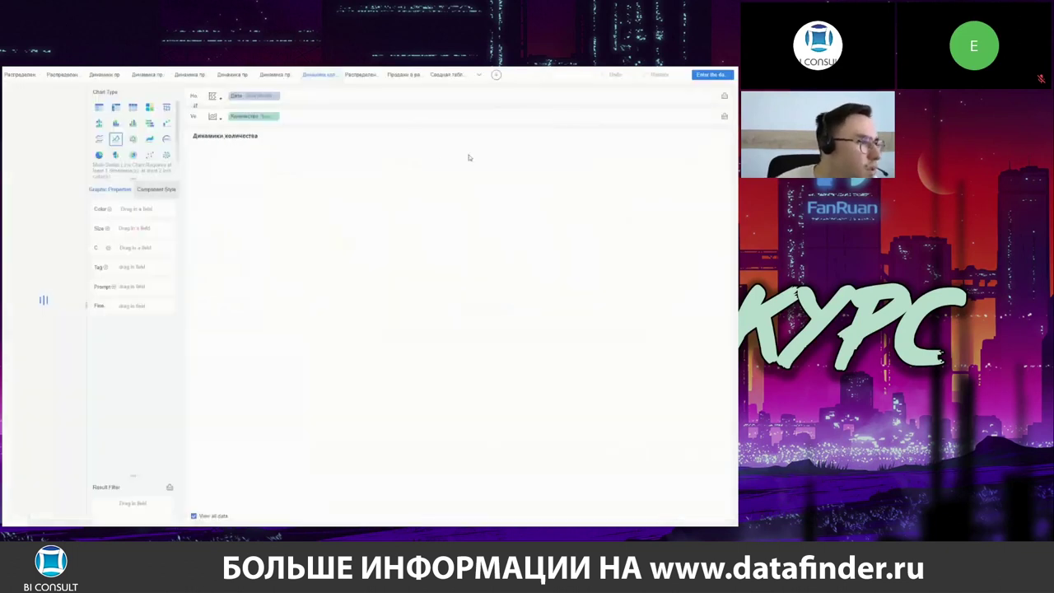
left_click(276, 97)
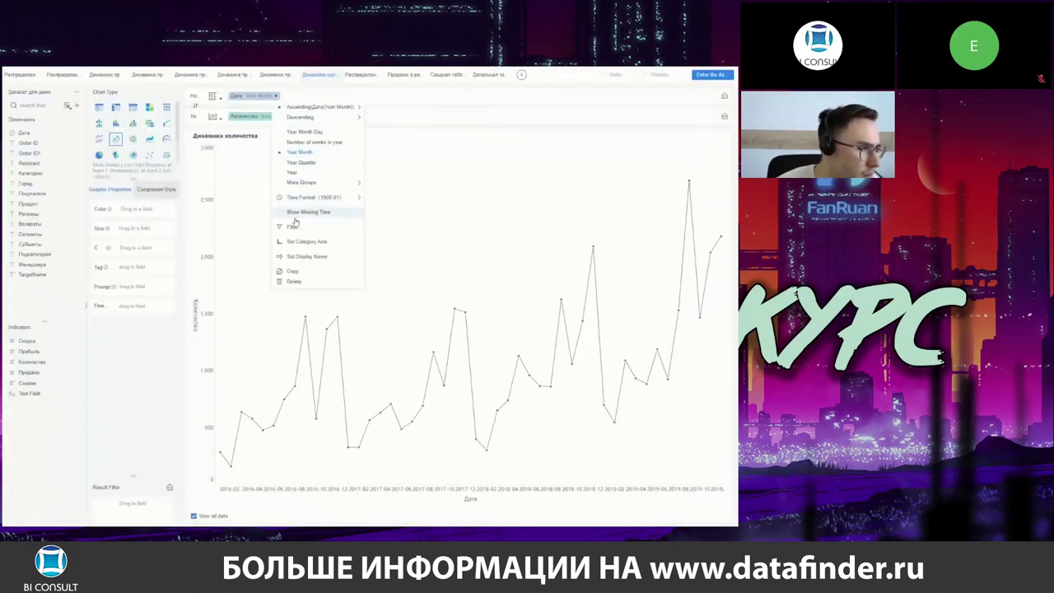
left_click(299, 241)
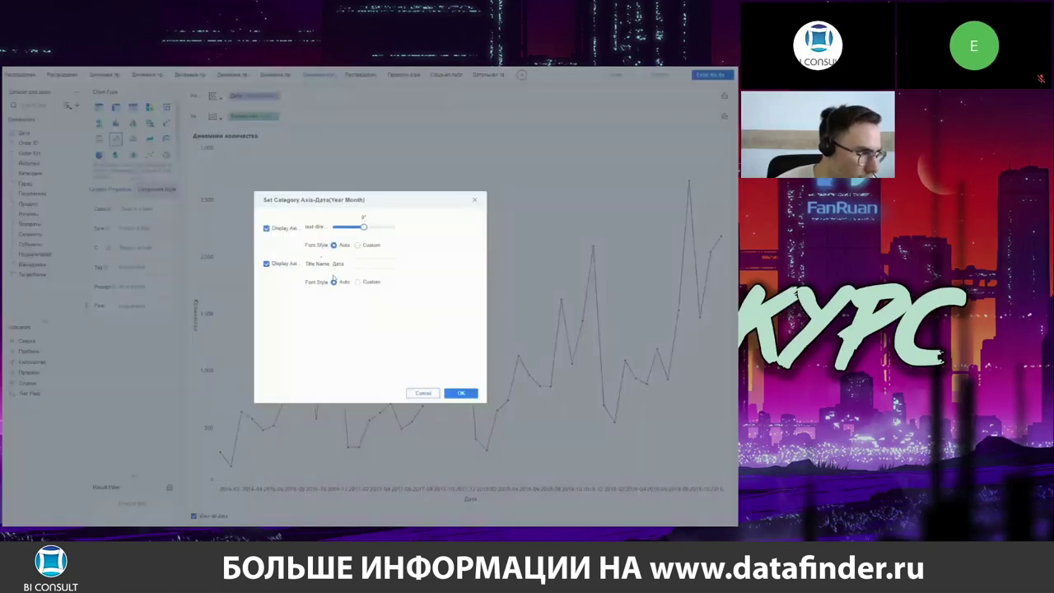
left_click(290, 264)
left_click(280, 229)
left_click(461, 393)
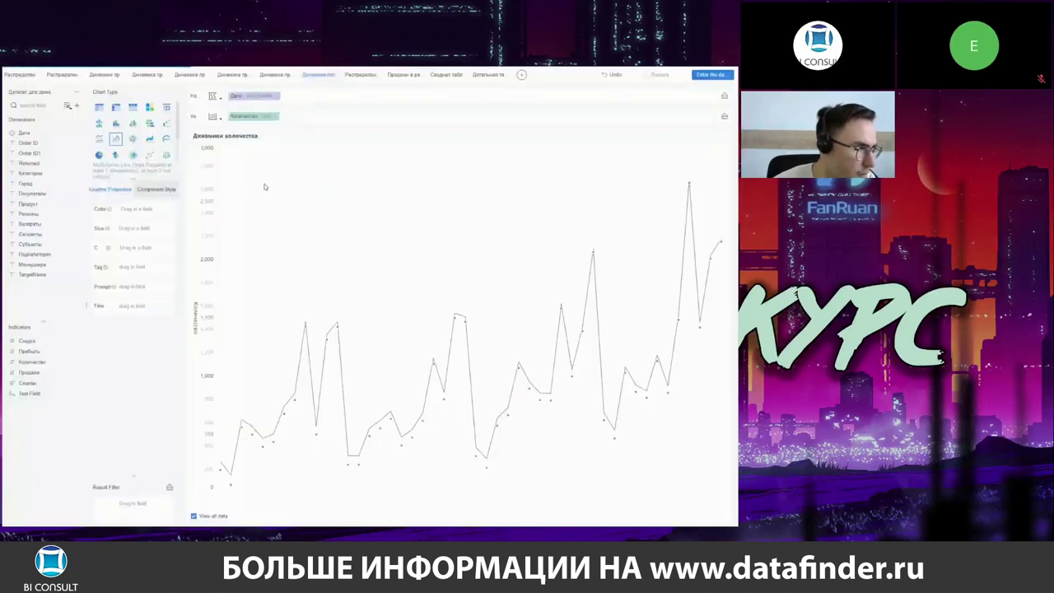
Hide the Количество value axis title and use a smaller custom label font size.
left_click(275, 116)
left_click(298, 188)
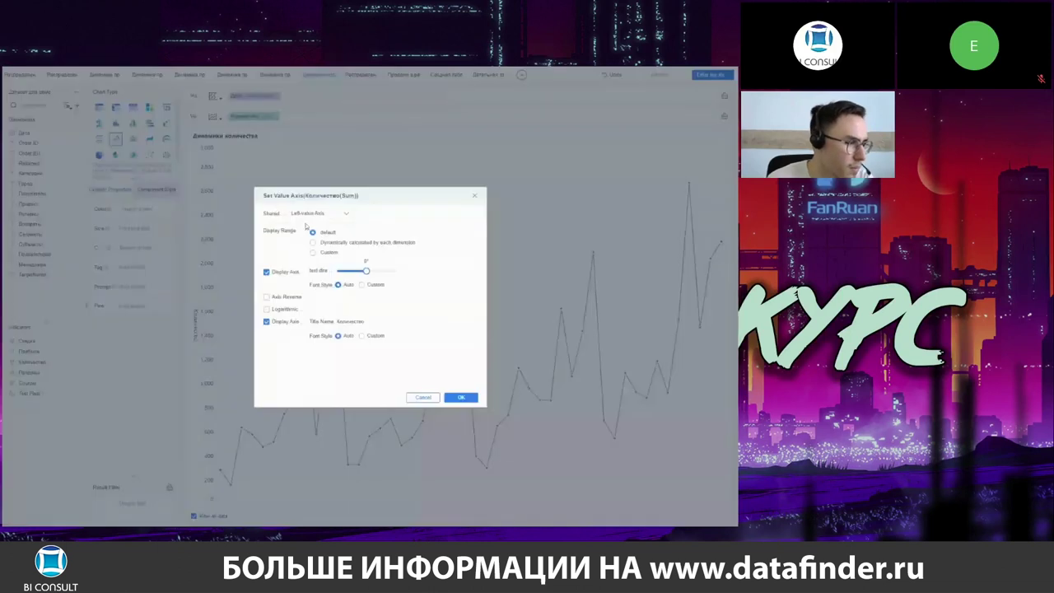
left_click(266, 322)
left_click(361, 284)
left_click(395, 297)
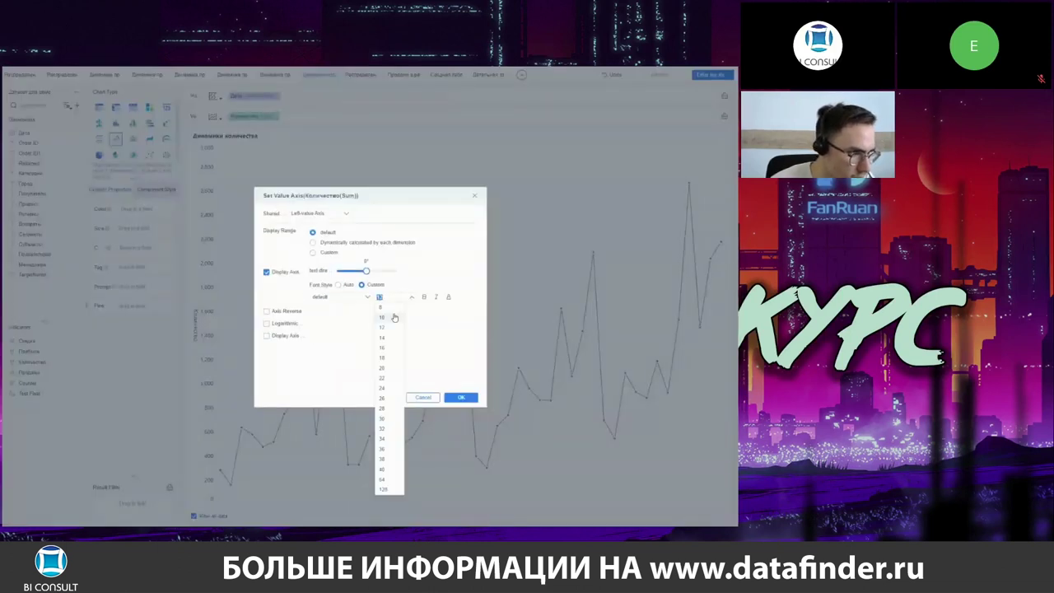
left_click(389, 353)
left_click(462, 397)
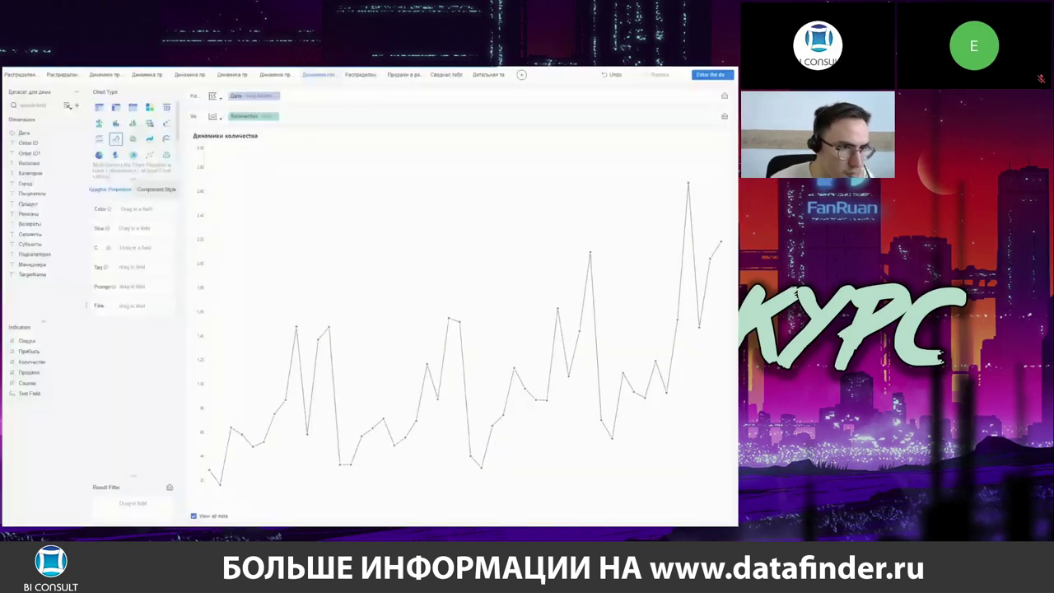
left_click(710, 75)
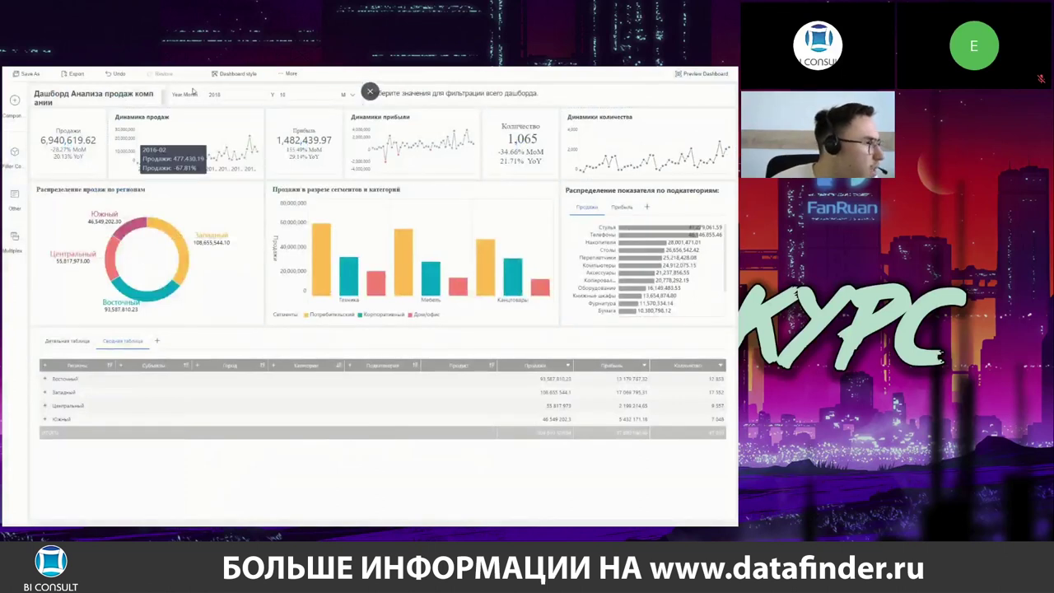
Widen the dashboard title by dragging its right edge so it fits on one line.
left_click(156, 100)
left_click_drag(165, 96, 213, 95)
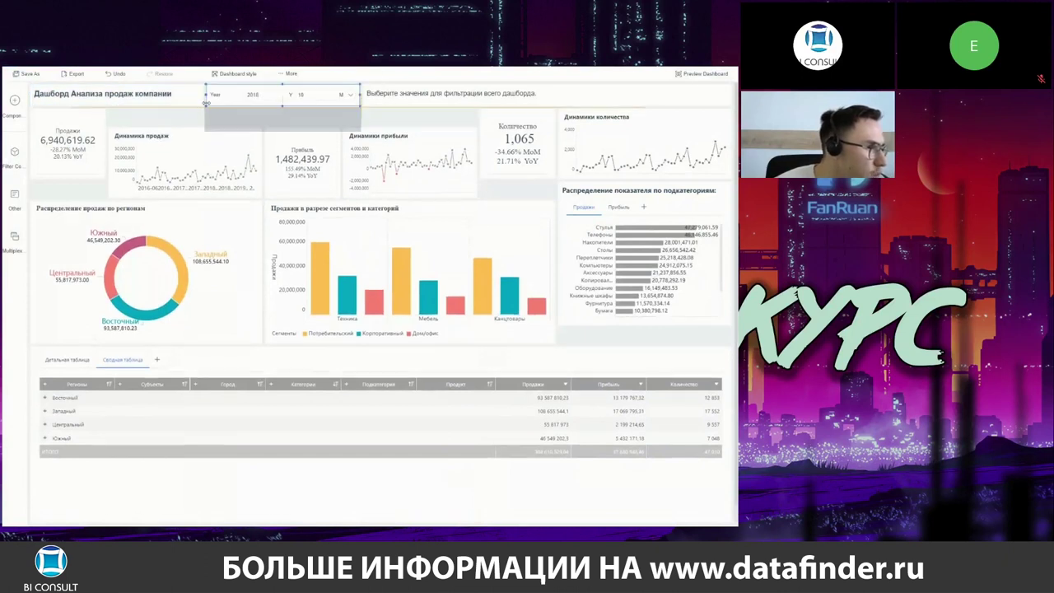
left_click(511, 95)
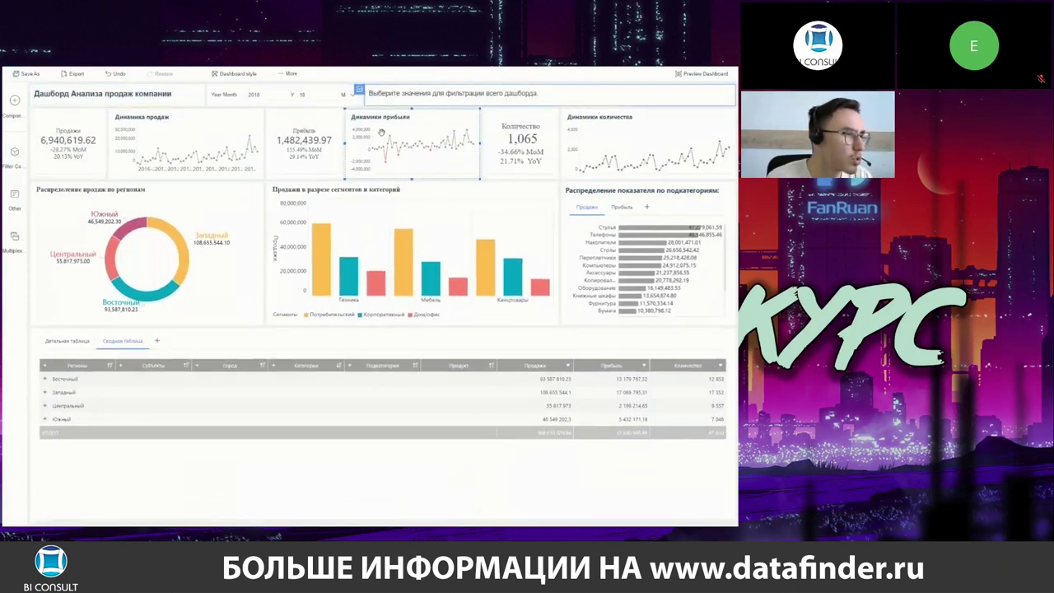
left_click(473, 221)
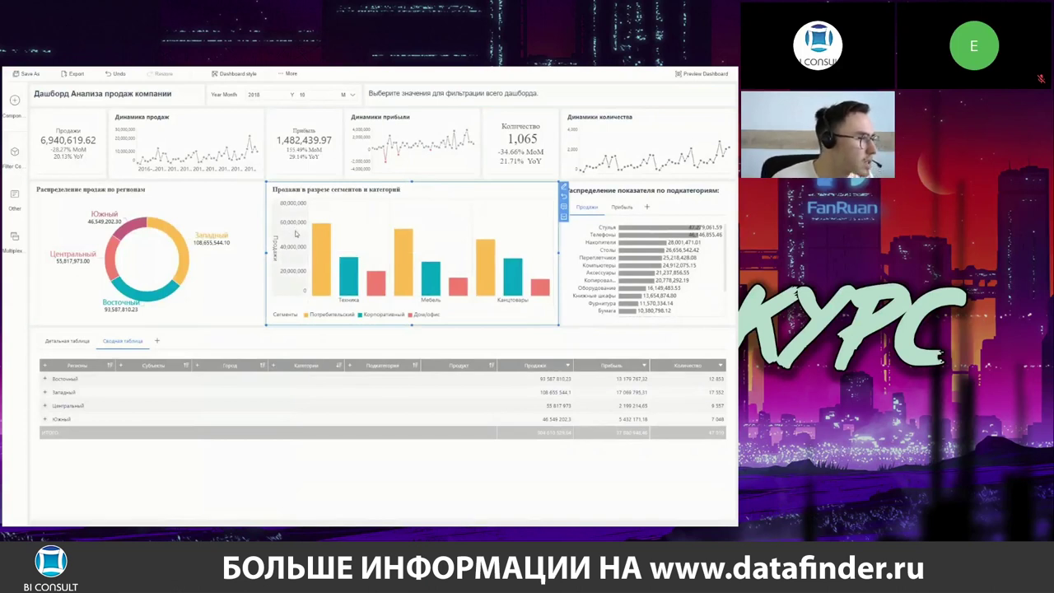
Set the Year Month filter to April 2018 (month 4).
mouse_move(214, 157)
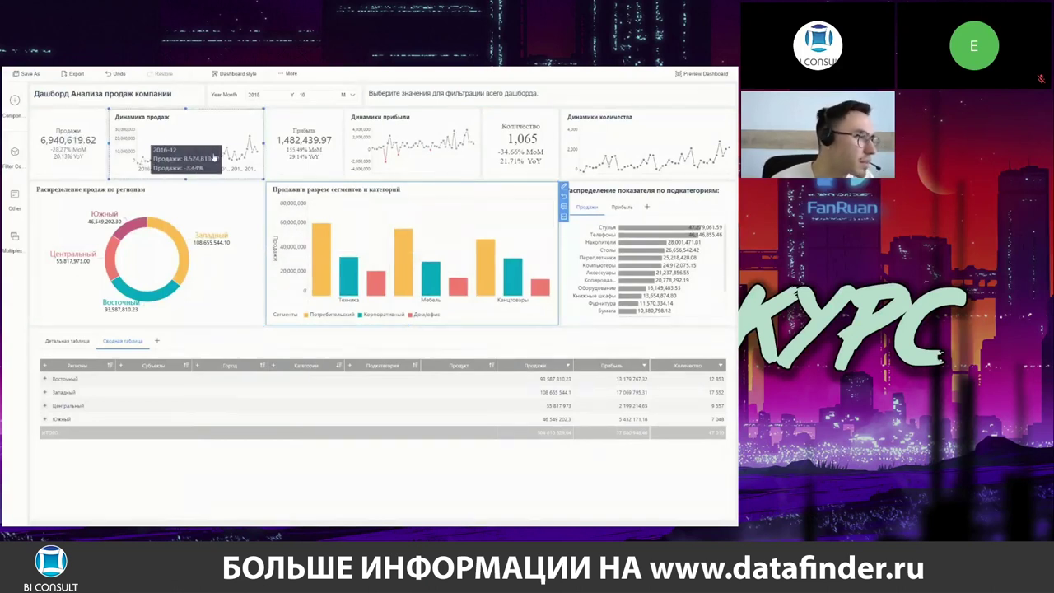
left_click(356, 104)
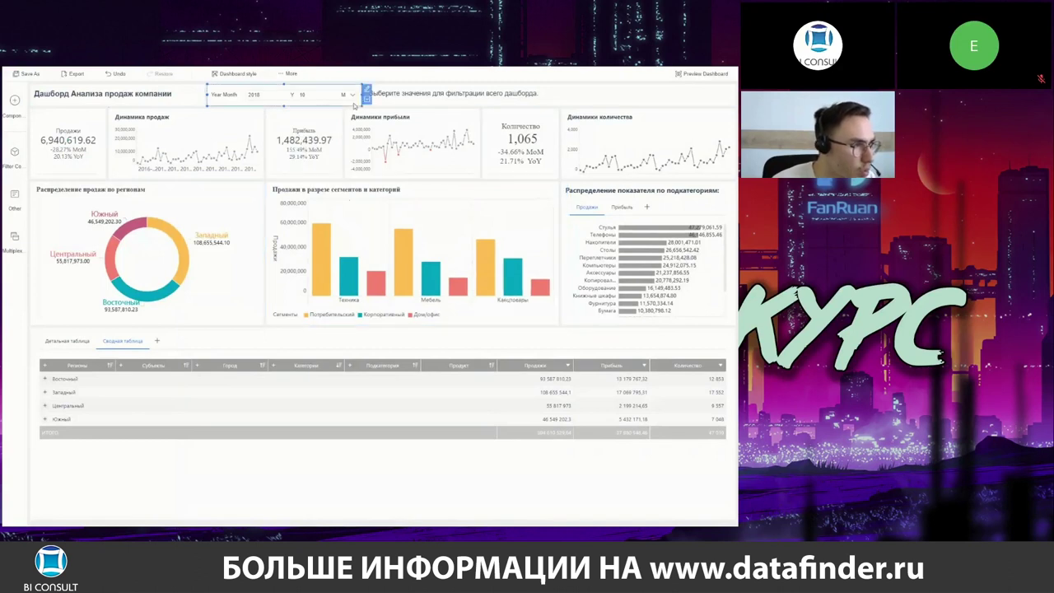
left_click(367, 98)
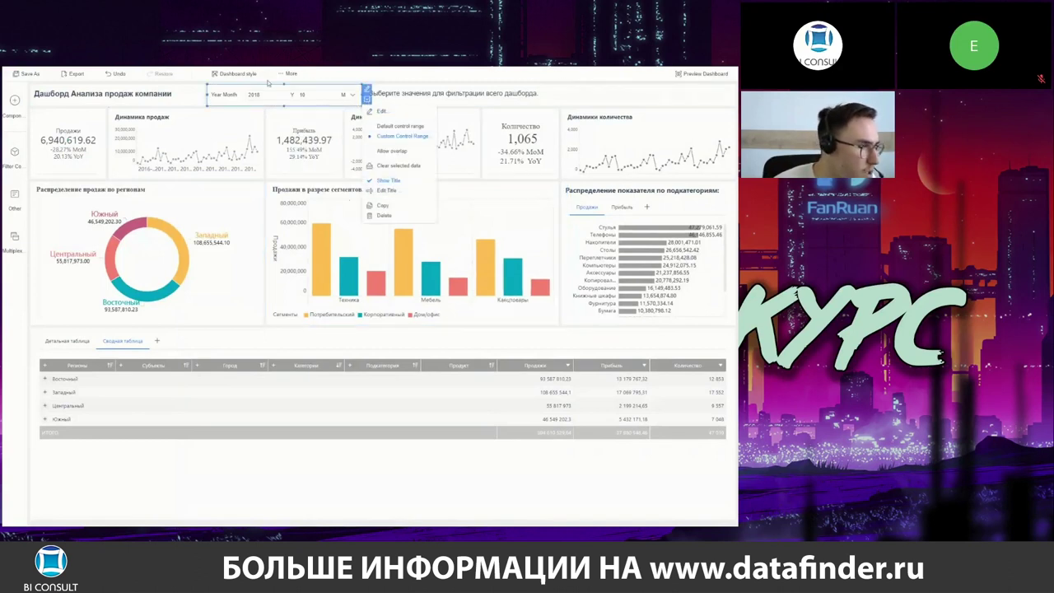
left_click(240, 106)
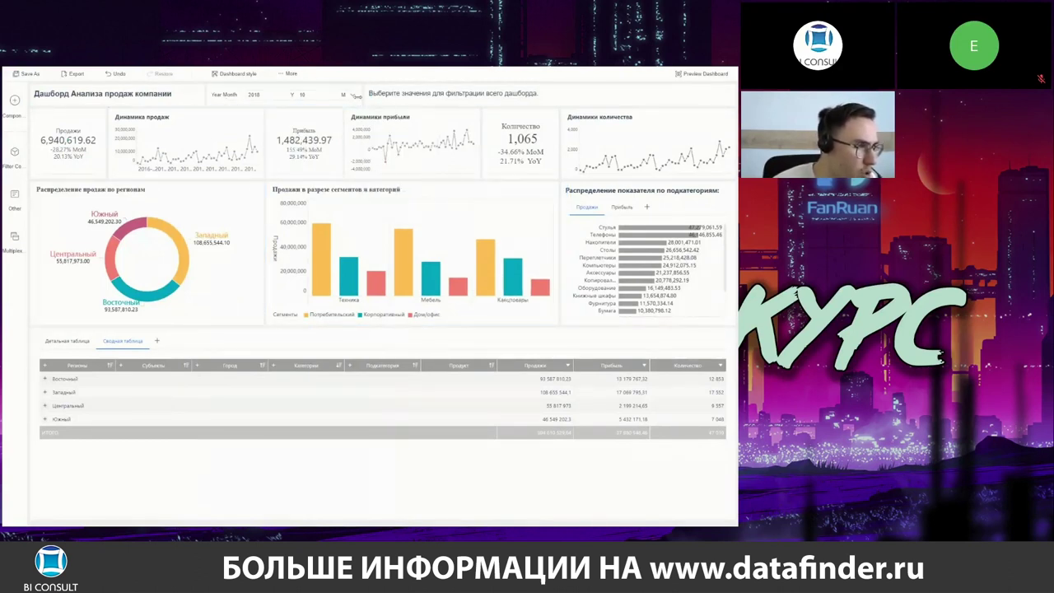
left_click(303, 96)
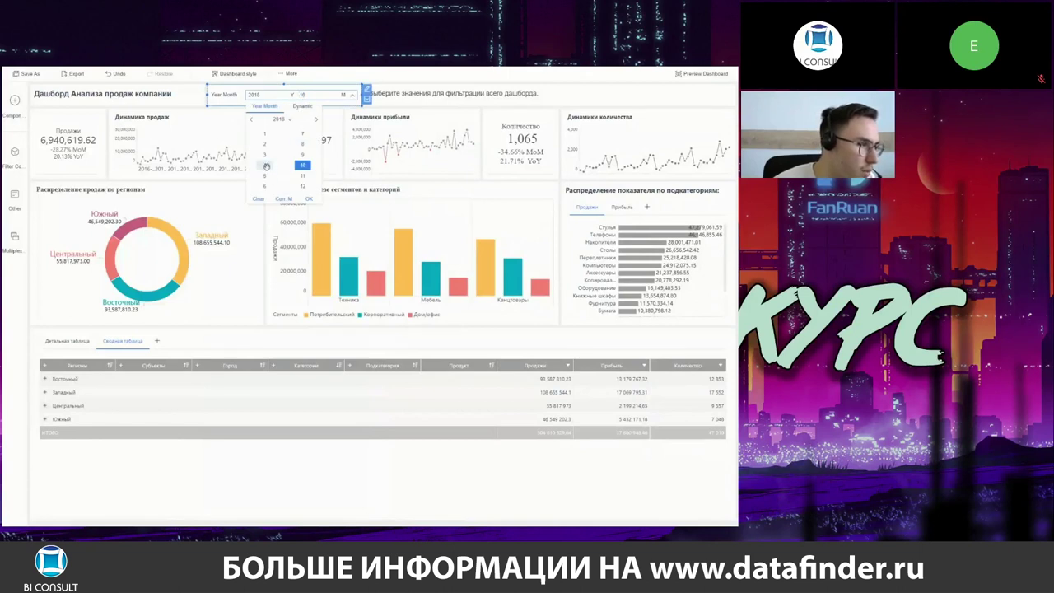
left_click(265, 166)
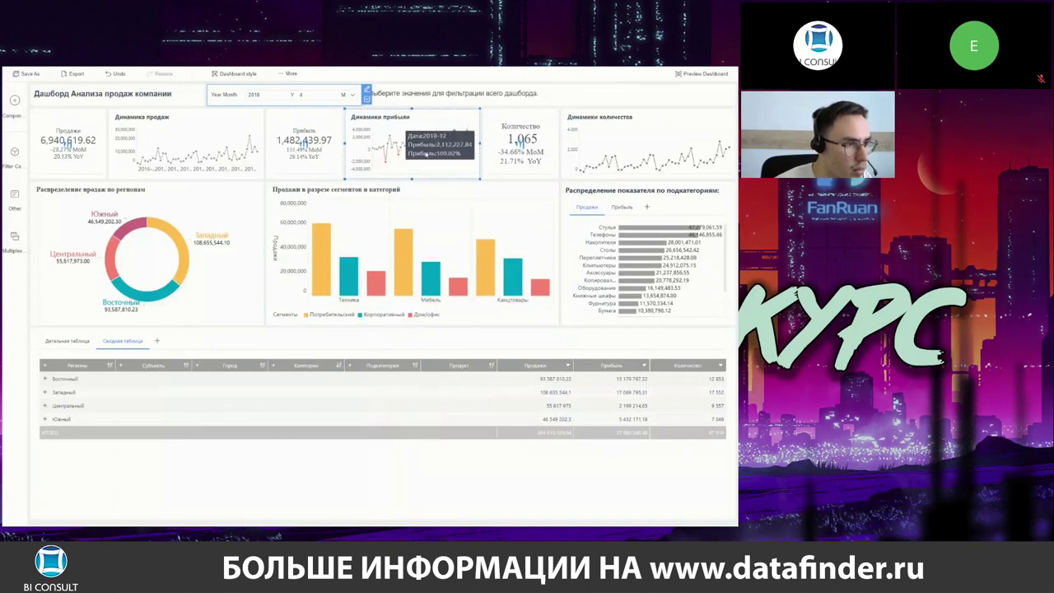
left_click(367, 99)
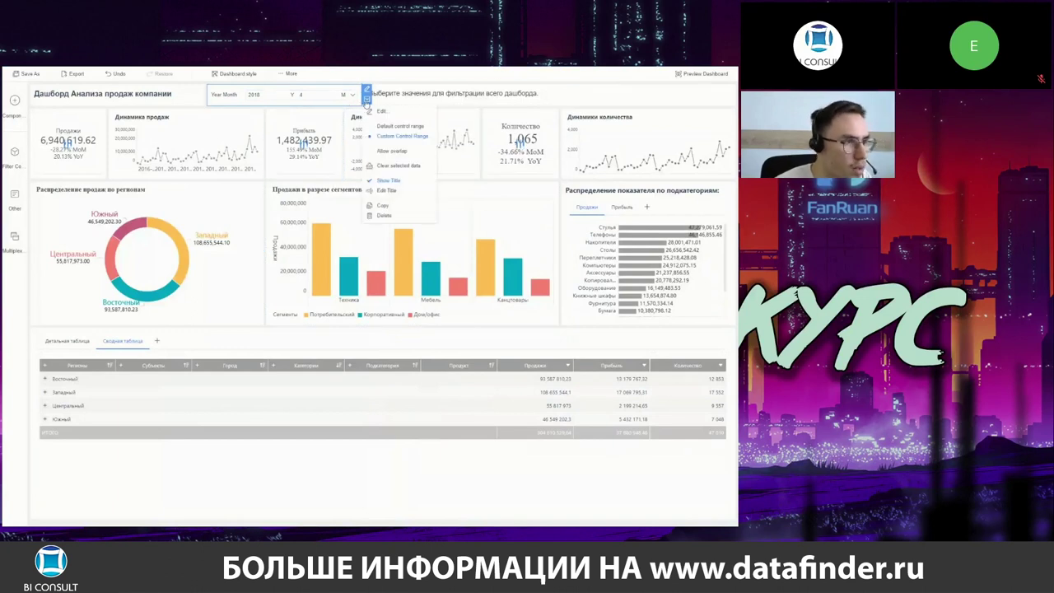
Restrict the filter to the distribution charts, segment bar chart, Детальная таблица and Сводная таблица.
left_click(384, 136)
scroll(401, 288, "down", 3)
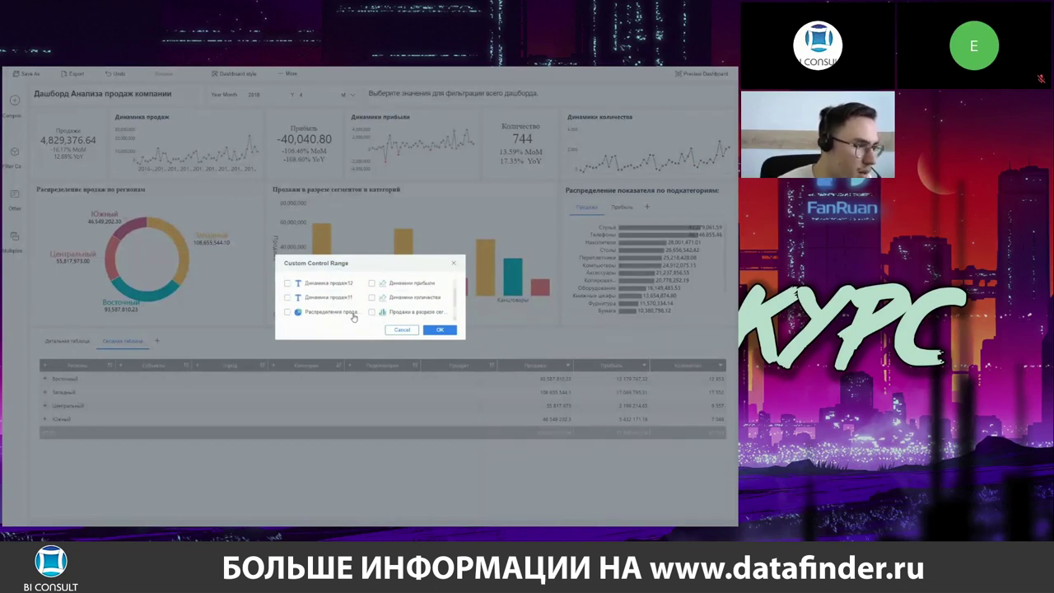
scroll(395, 297, "up", 3)
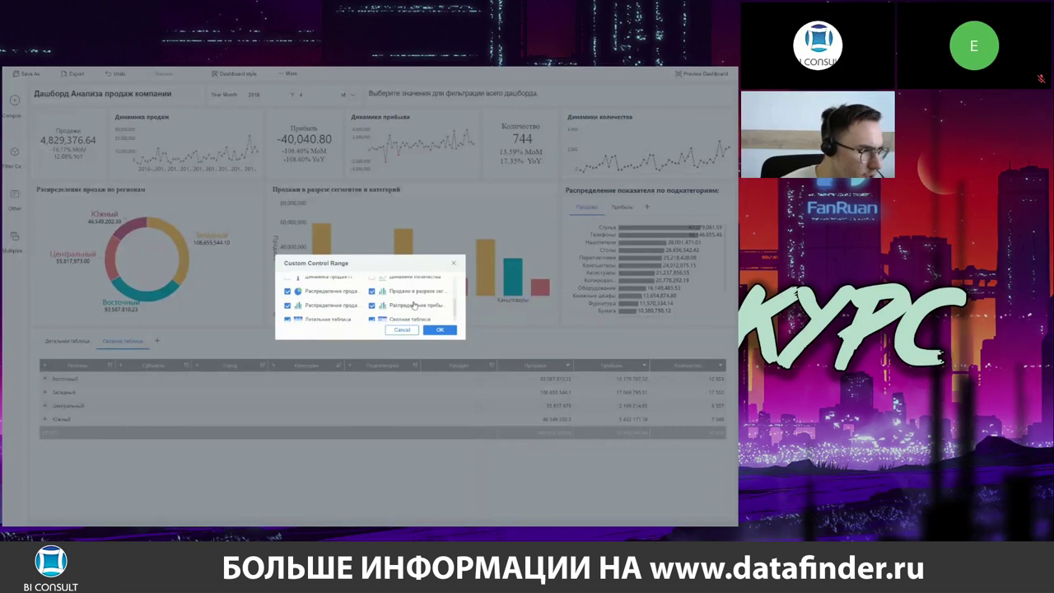
scroll(416, 307, "up", 1)
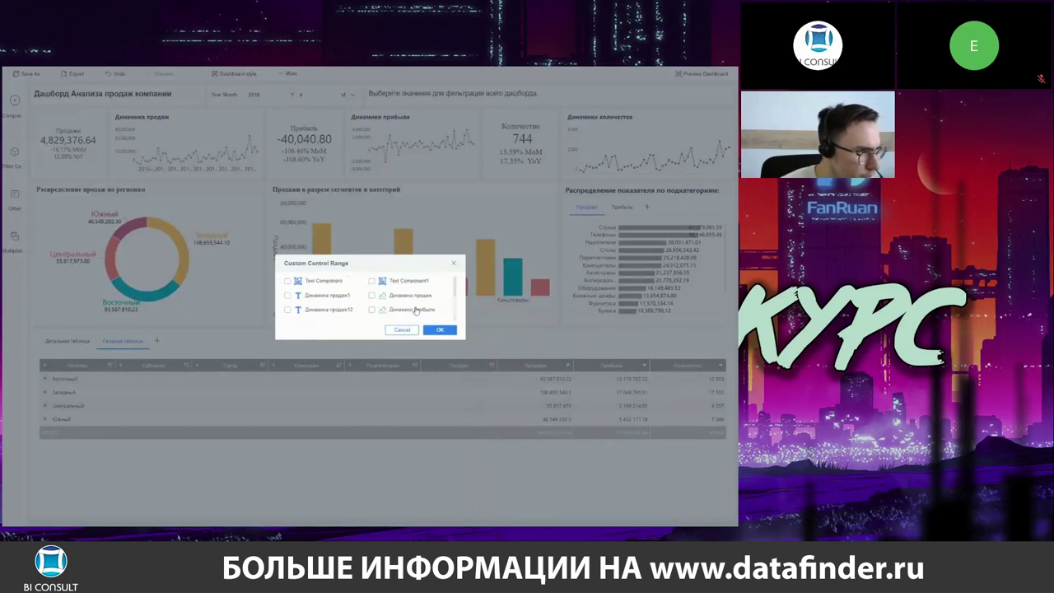
scroll(408, 290, "down", 2)
scroll(391, 300, "down", 2)
scroll(368, 313, "down", 2)
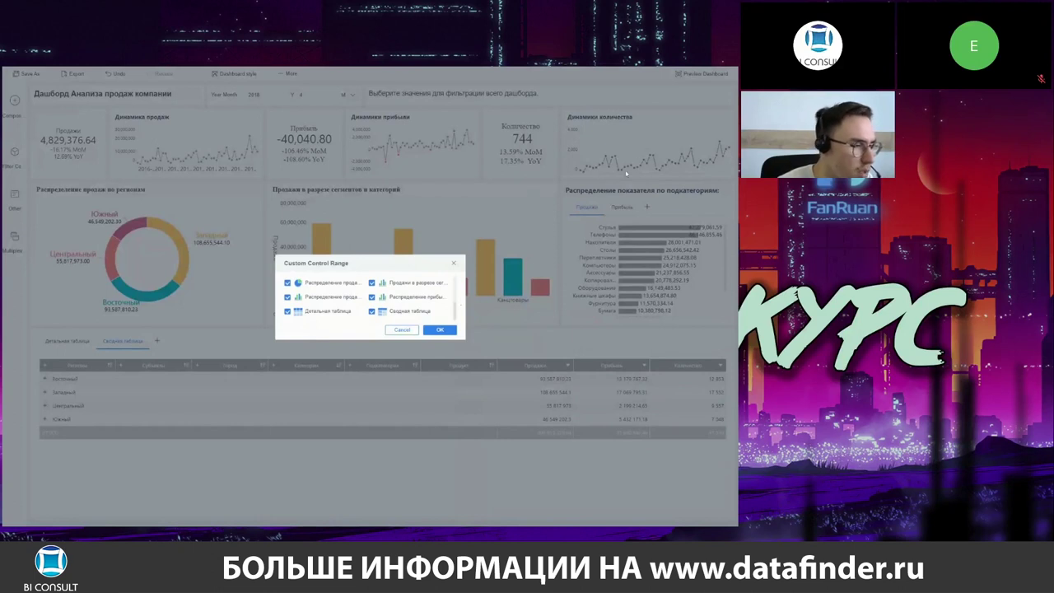
left_click(440, 331)
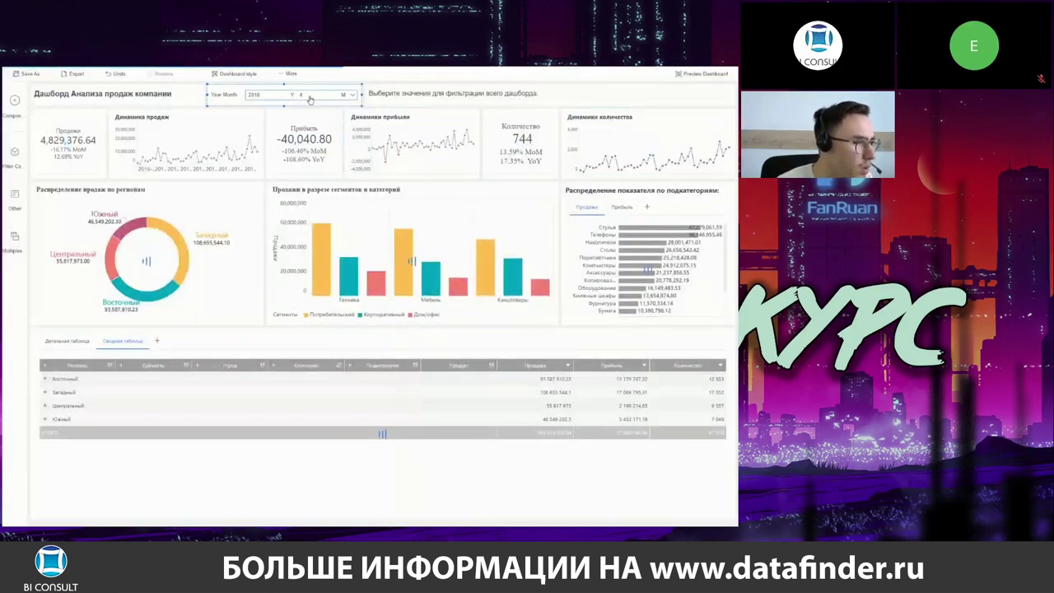
Switch the Year Month filter to month 10 of 2018, then select the Profit card and donut.
left_click(301, 96)
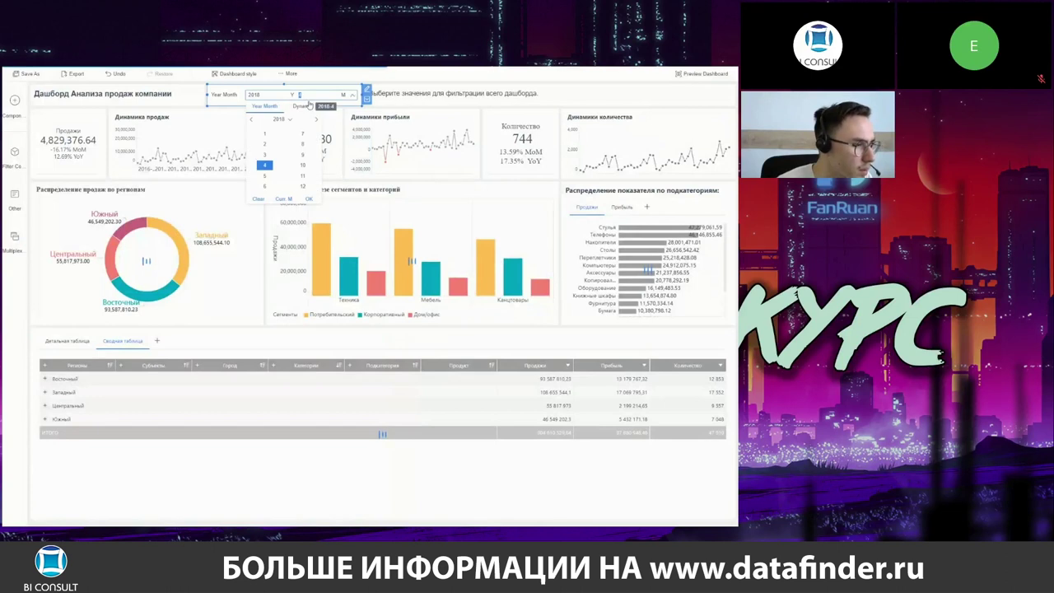
left_click(306, 165)
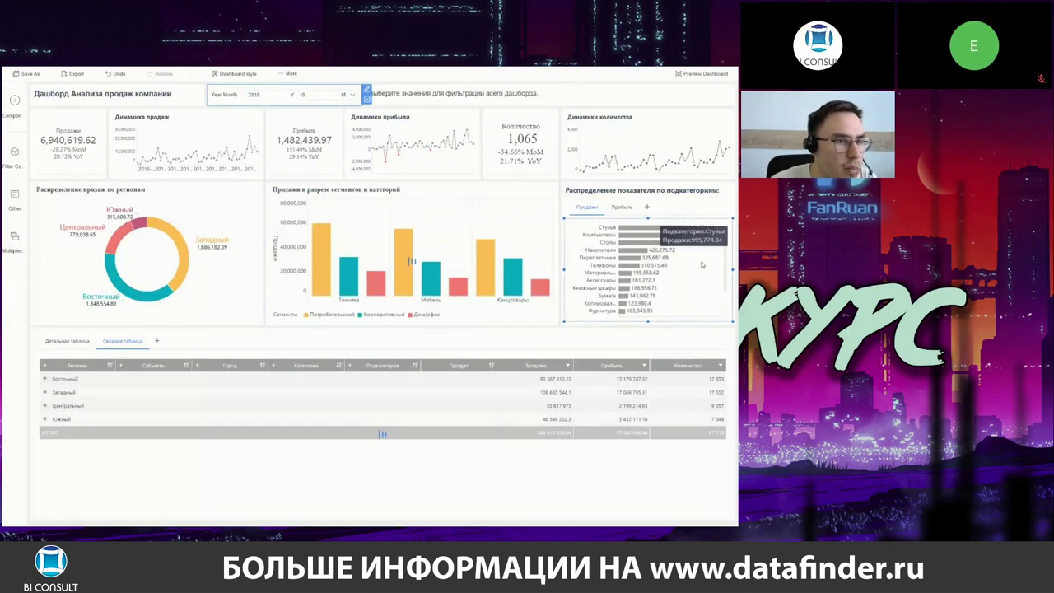
left_click(339, 172)
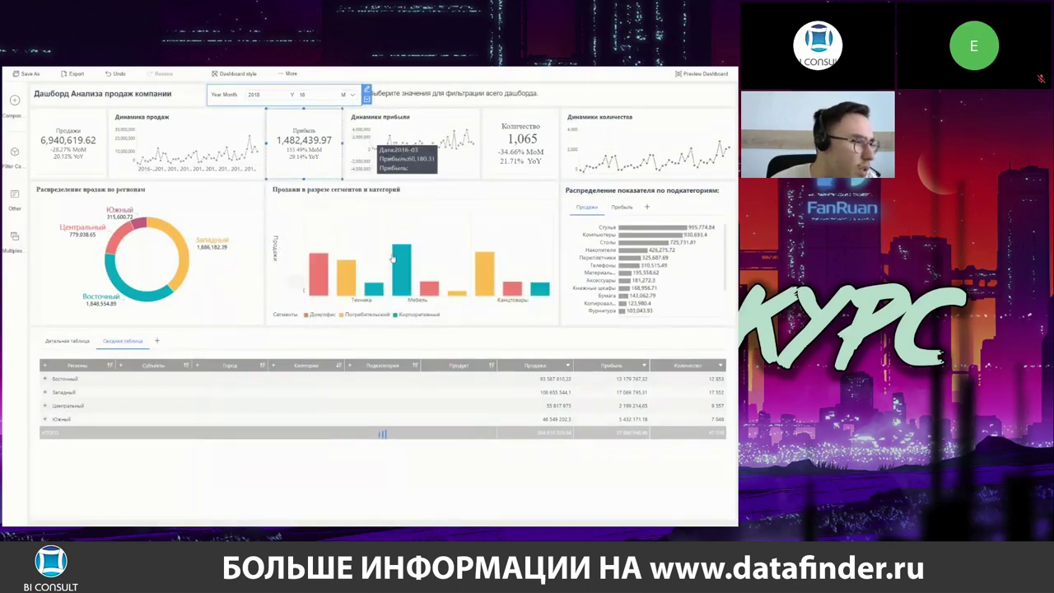
left_click(222, 272)
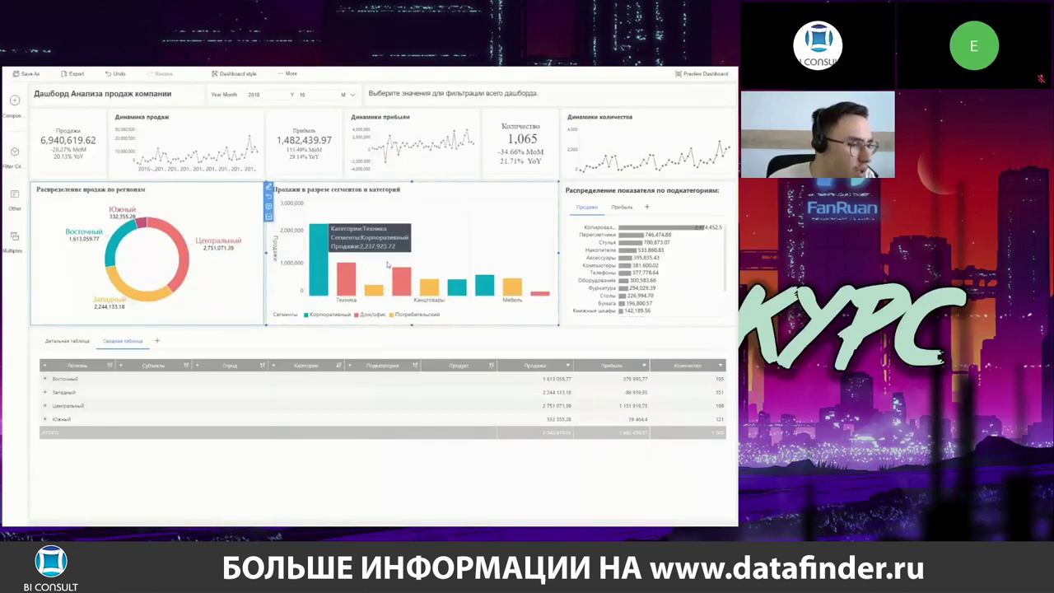
Start manual linkage from the donut and give Динамика продаж a trimmed custom field mapping.
left_click(269, 218)
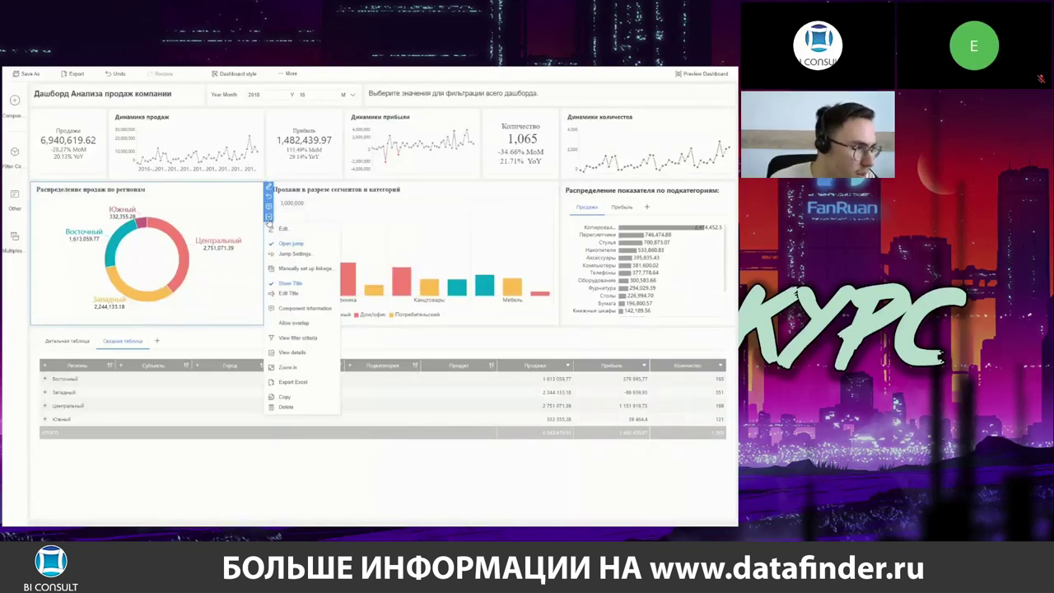
left_click(303, 271)
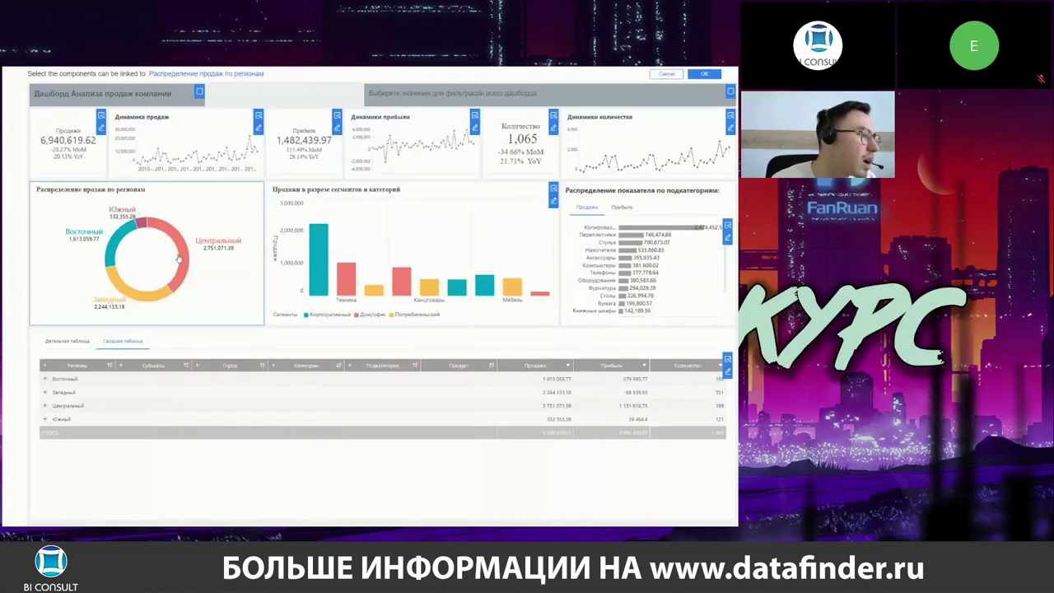
left_click(258, 129)
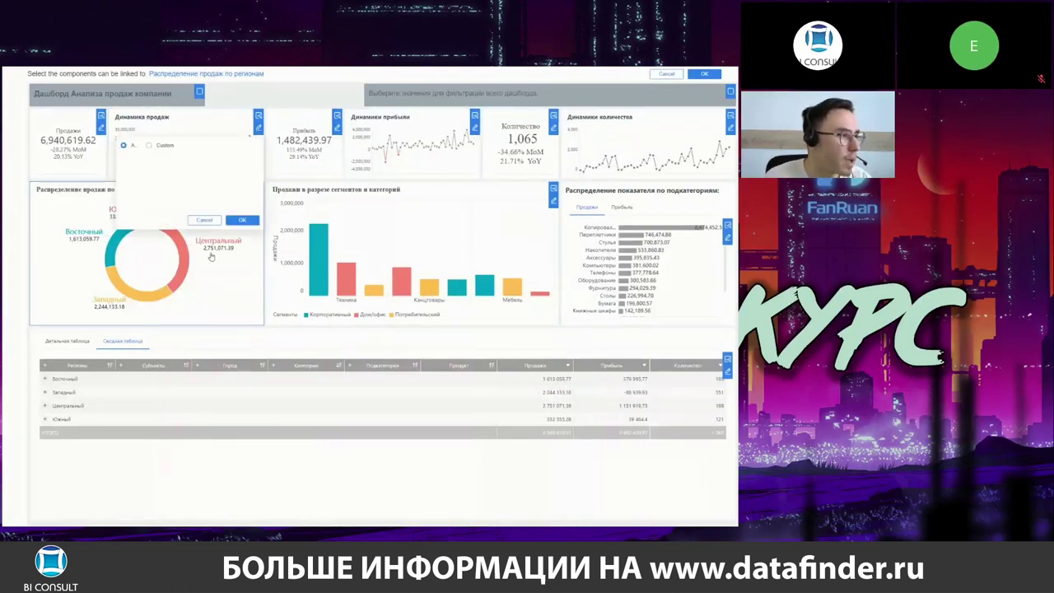
left_click(149, 145)
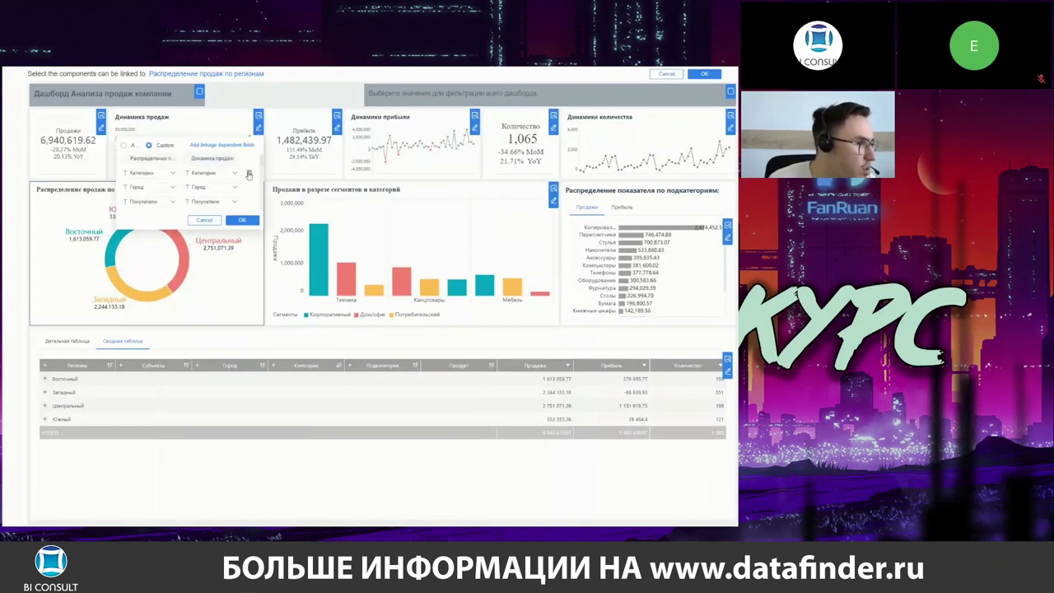
left_click(249, 174)
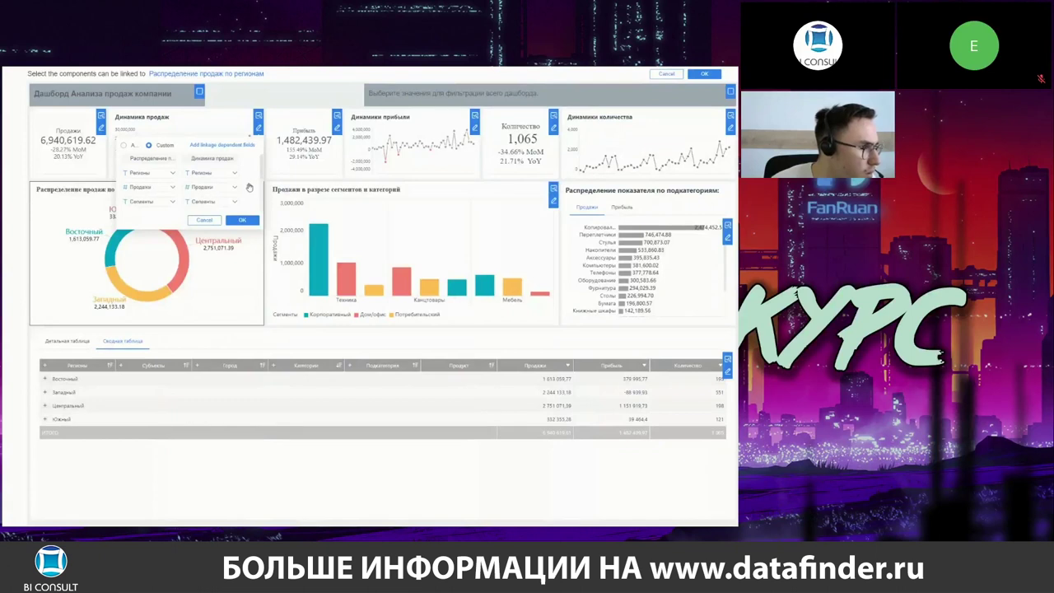
left_click(249, 188)
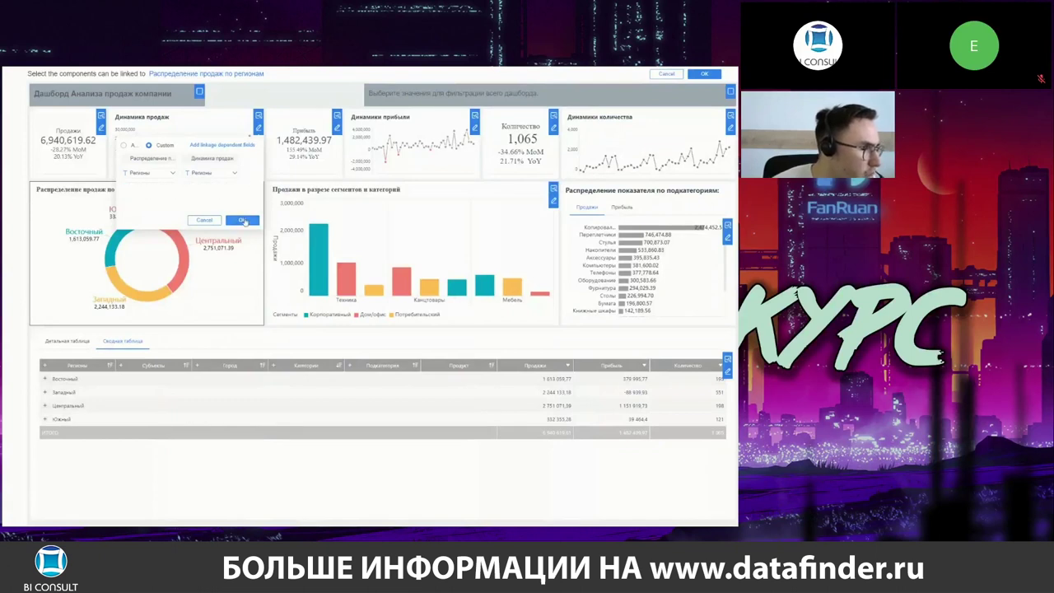
left_click(243, 221)
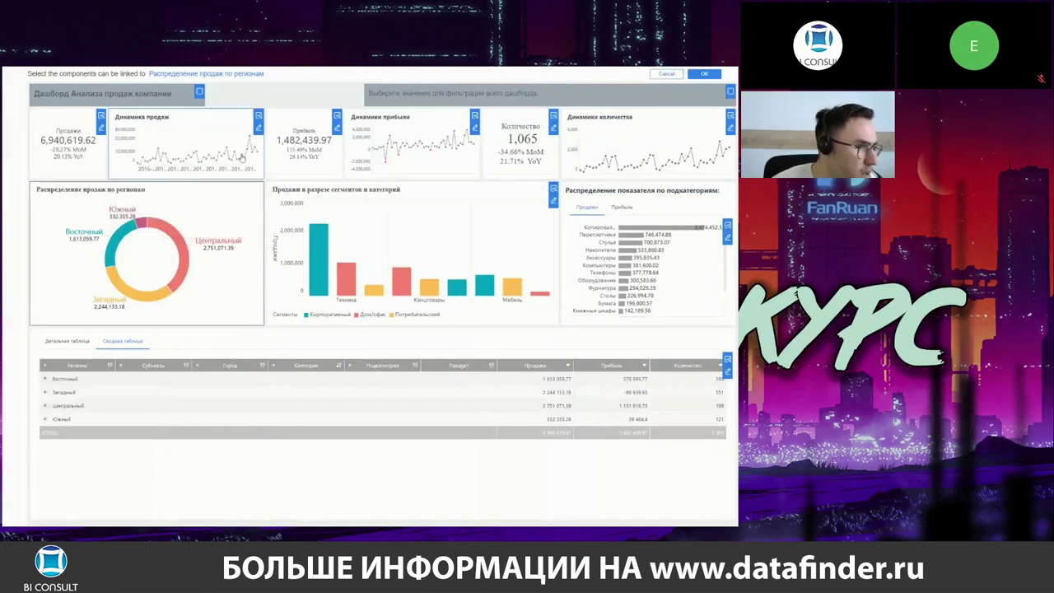
Set custom field mappings for the Динамики количества and Динамики прибыли charts.
left_click(730, 116)
left_click(626, 146)
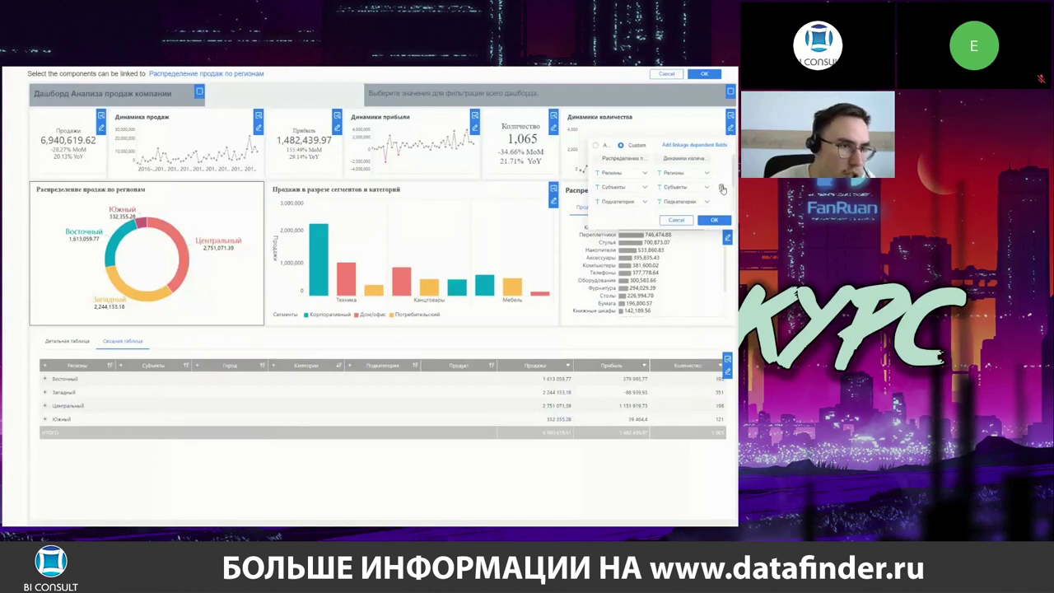
left_click(715, 220)
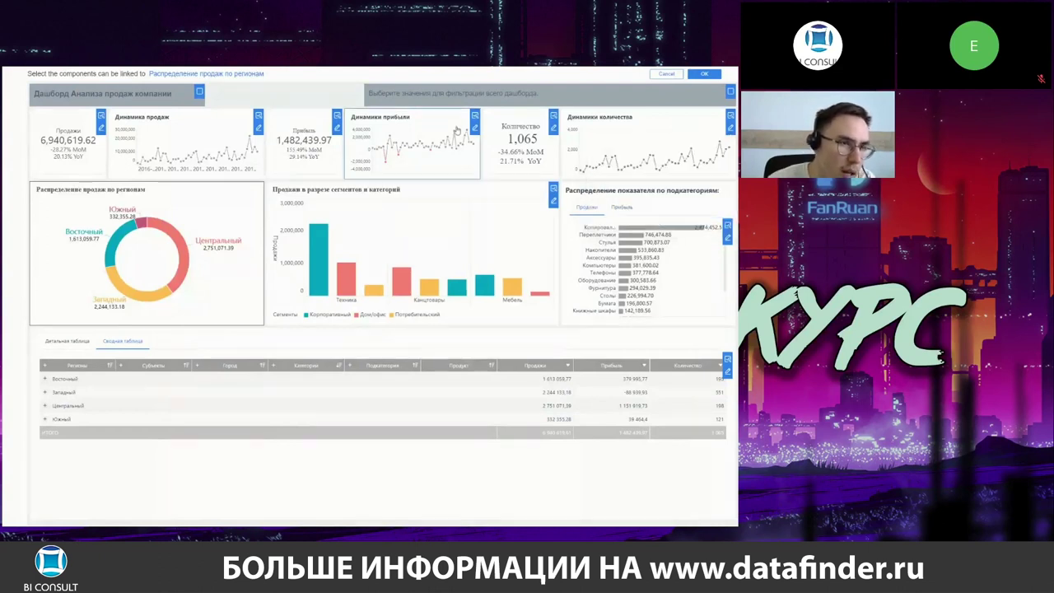
left_click(475, 129)
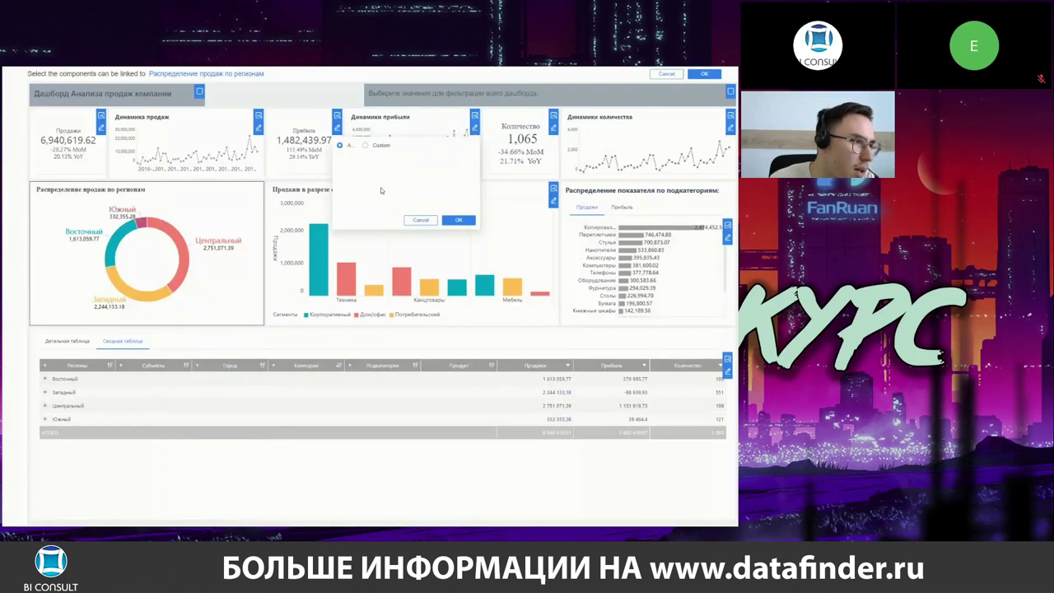
left_click(368, 145)
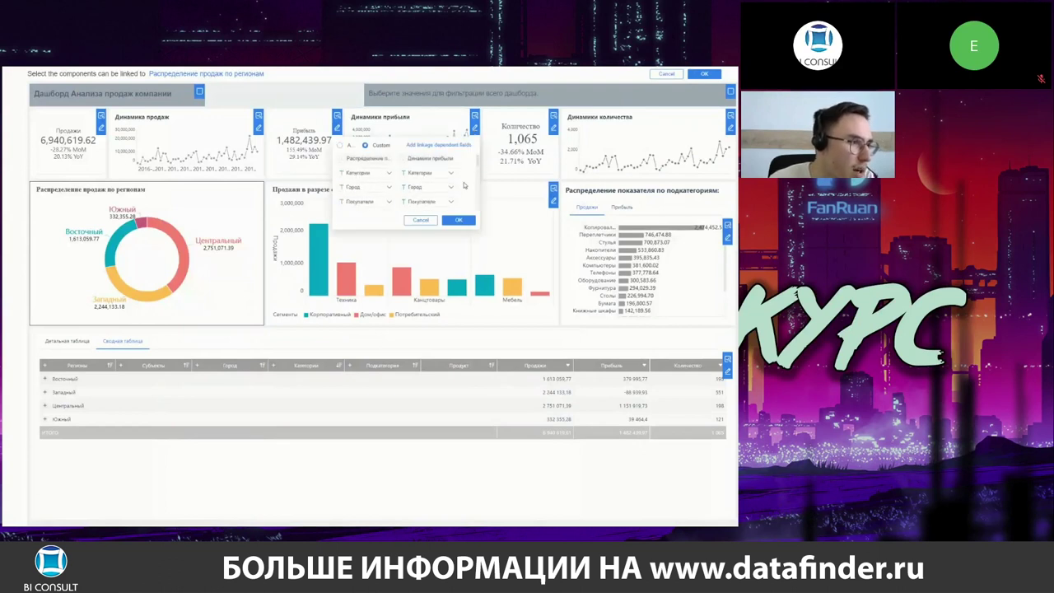
scroll(465, 173, "down", 3)
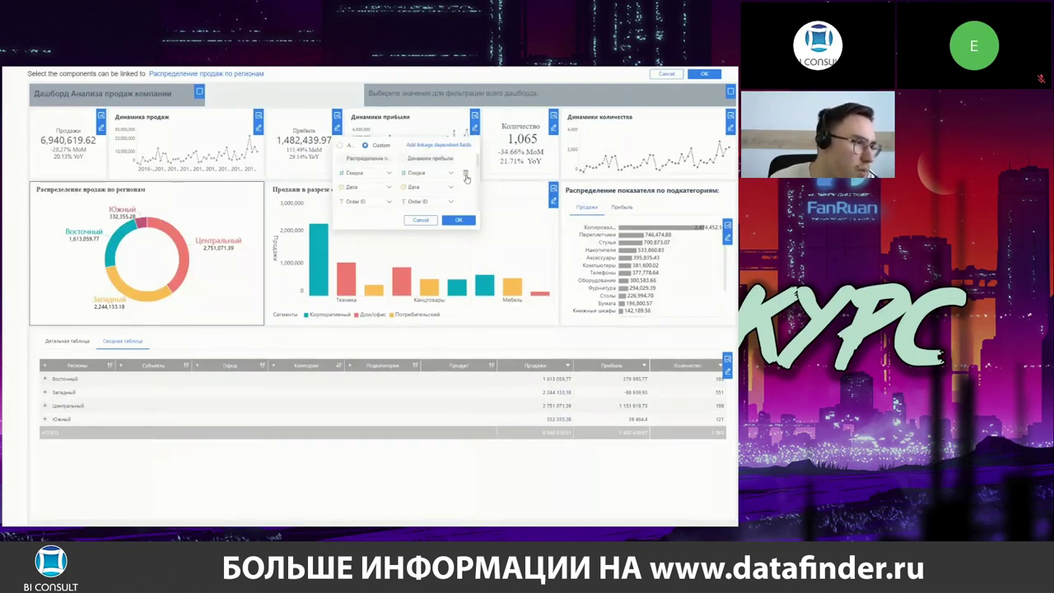
scroll(467, 178, "down", 2)
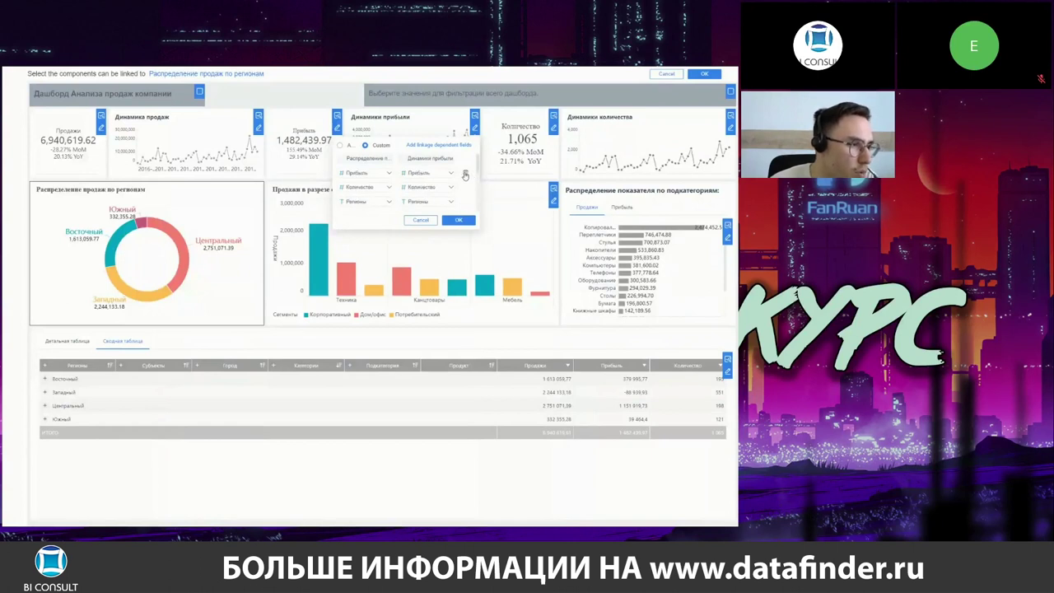
left_click(466, 188)
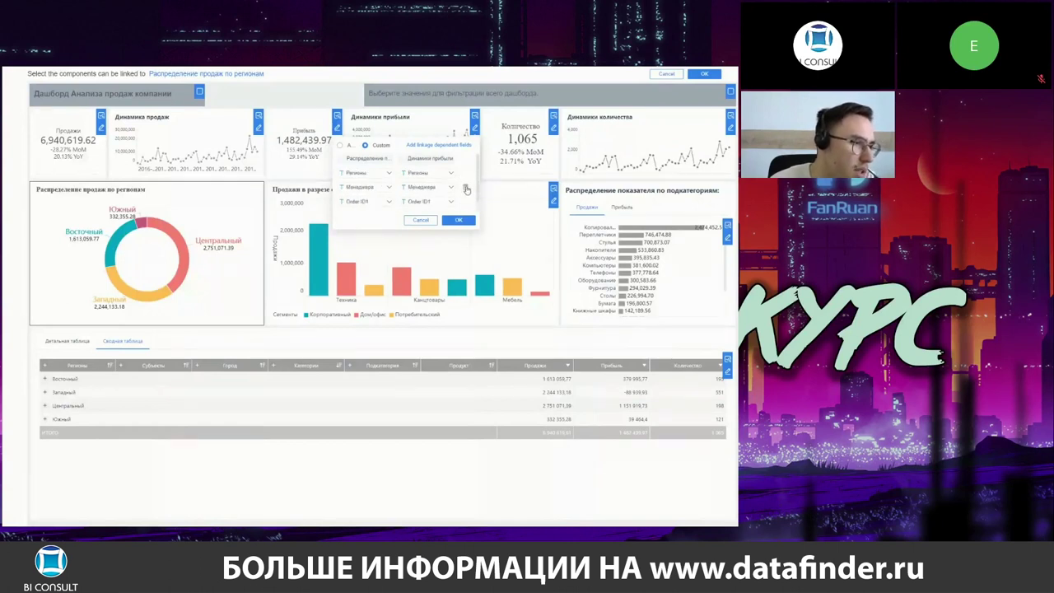
left_click(467, 189)
left_click(459, 220)
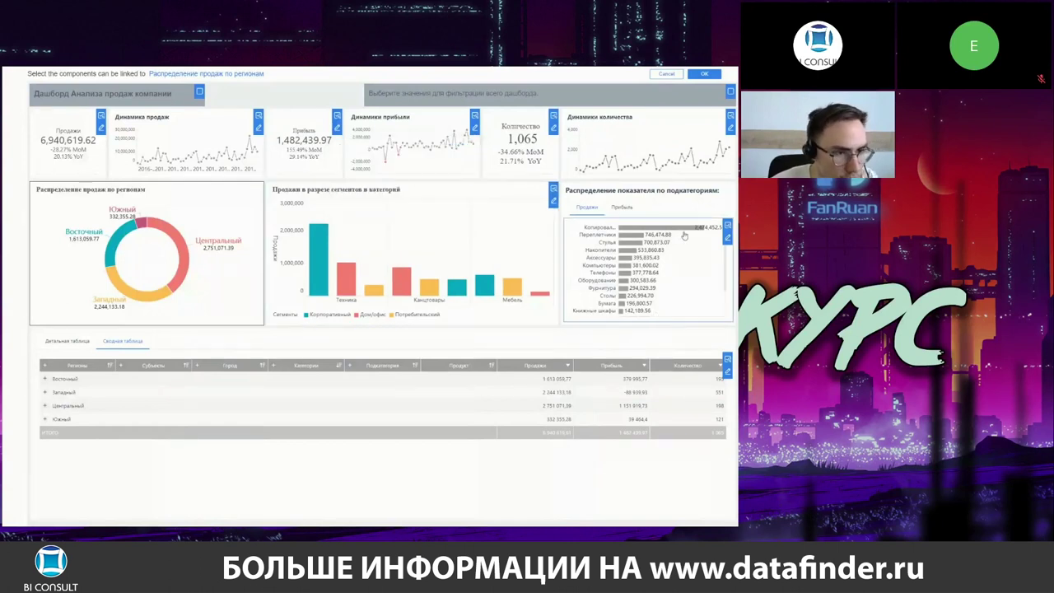
Reduce the subcategory chart's linkage to a single Регионы → Регионы field pair.
left_click(729, 238)
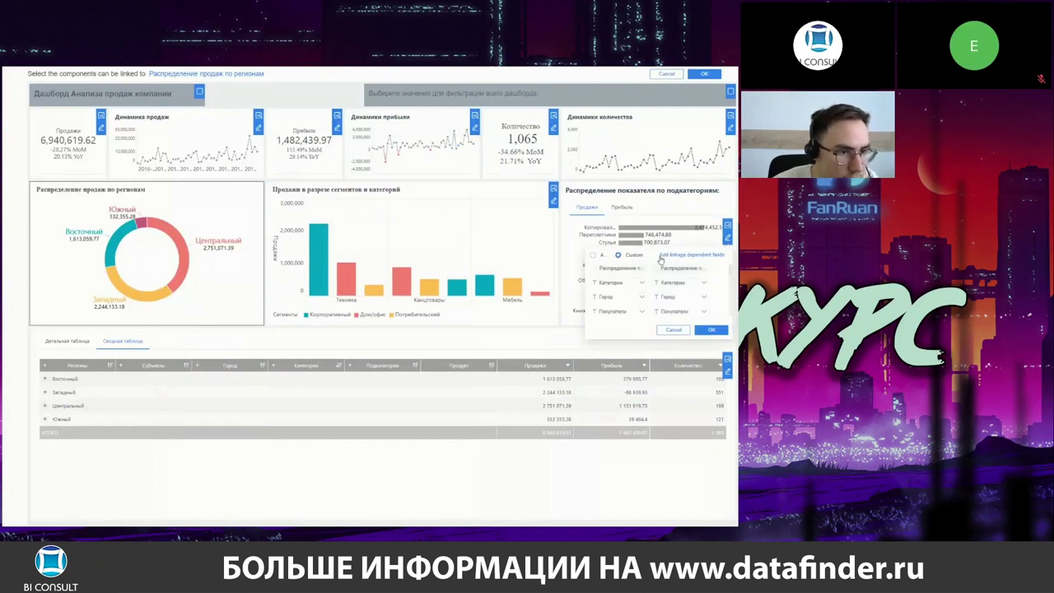
left_click(718, 283)
left_click(718, 283)
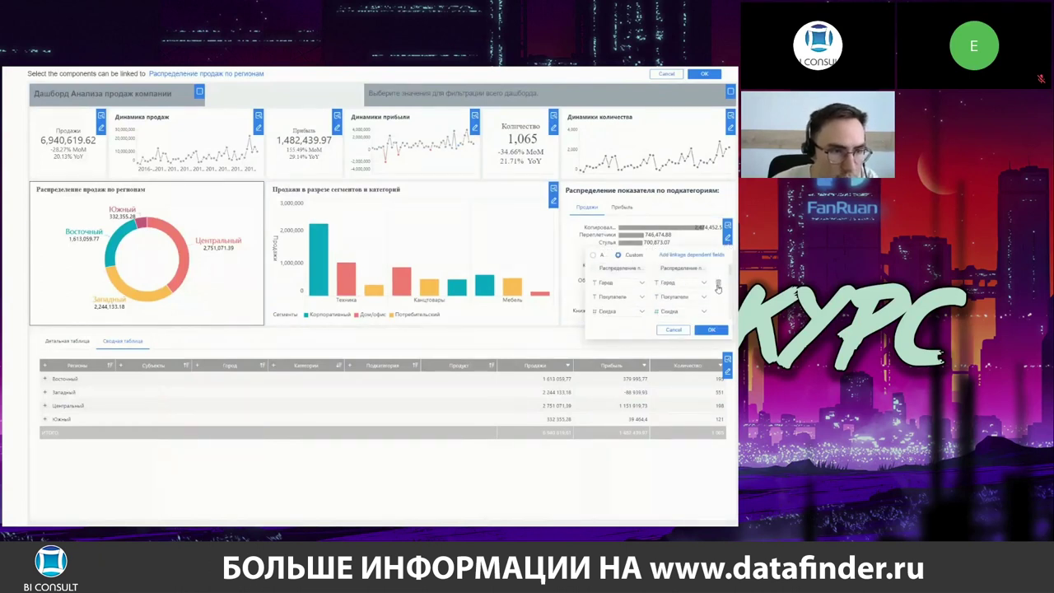
left_click(718, 284)
left_click(718, 283)
left_click(719, 284)
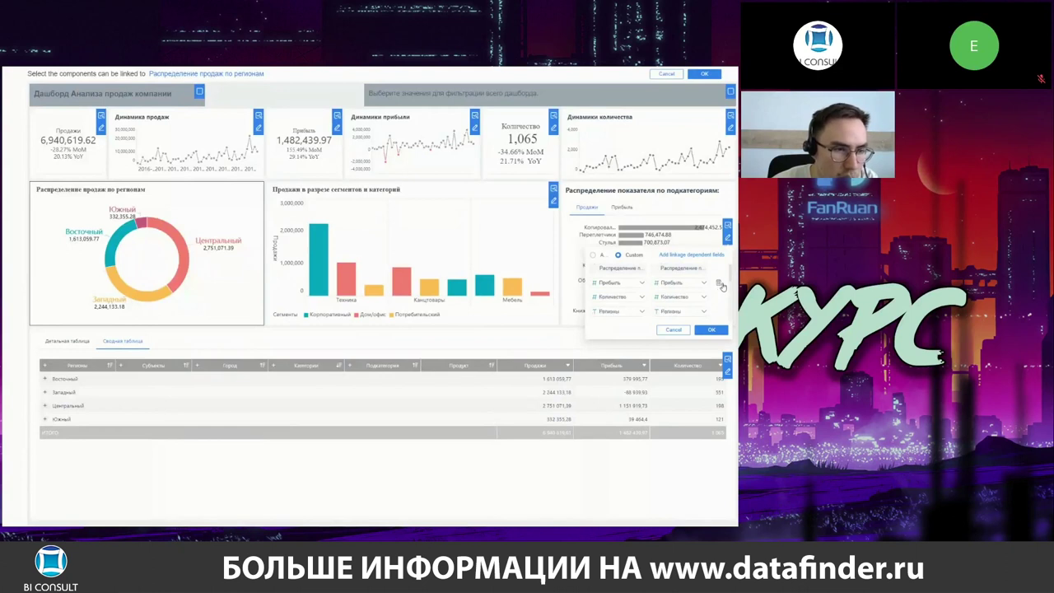
left_click(722, 284)
left_click(719, 284)
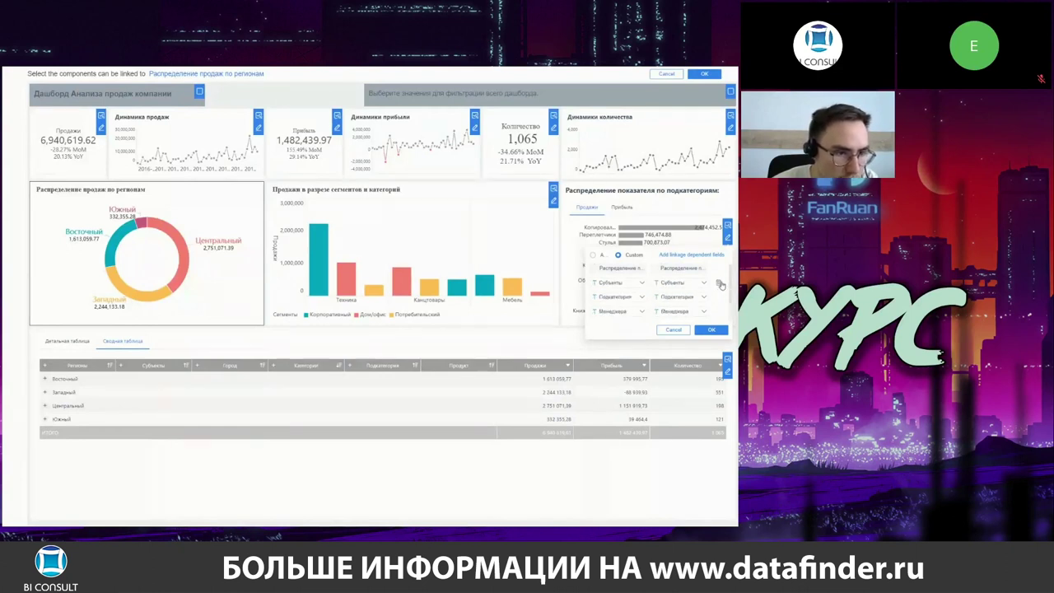
left_click(719, 284)
left_click(719, 283)
left_click(718, 284)
left_click(618, 283)
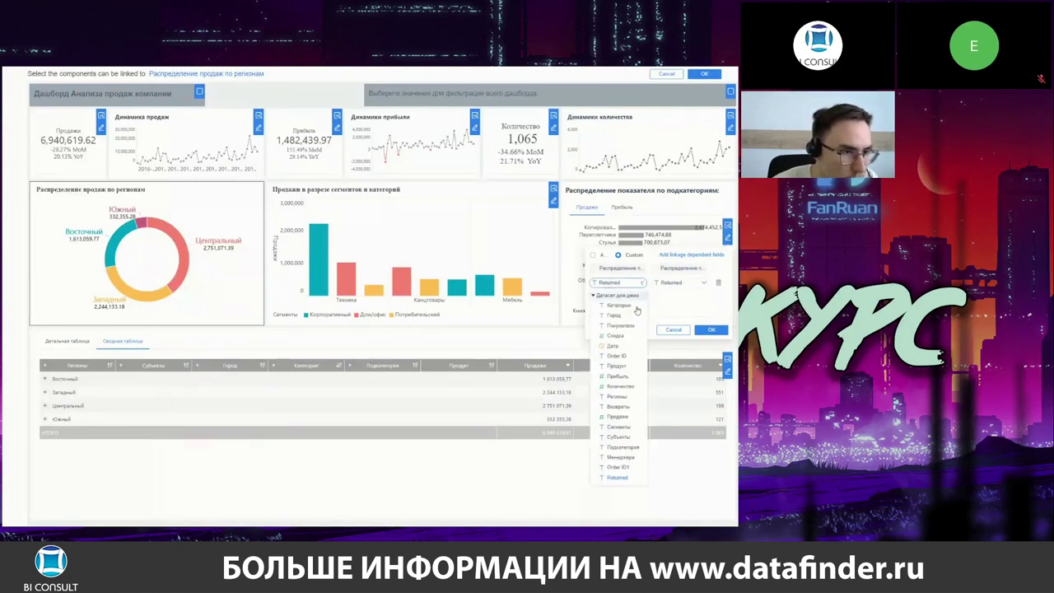
left_click(618, 401)
left_click(683, 283)
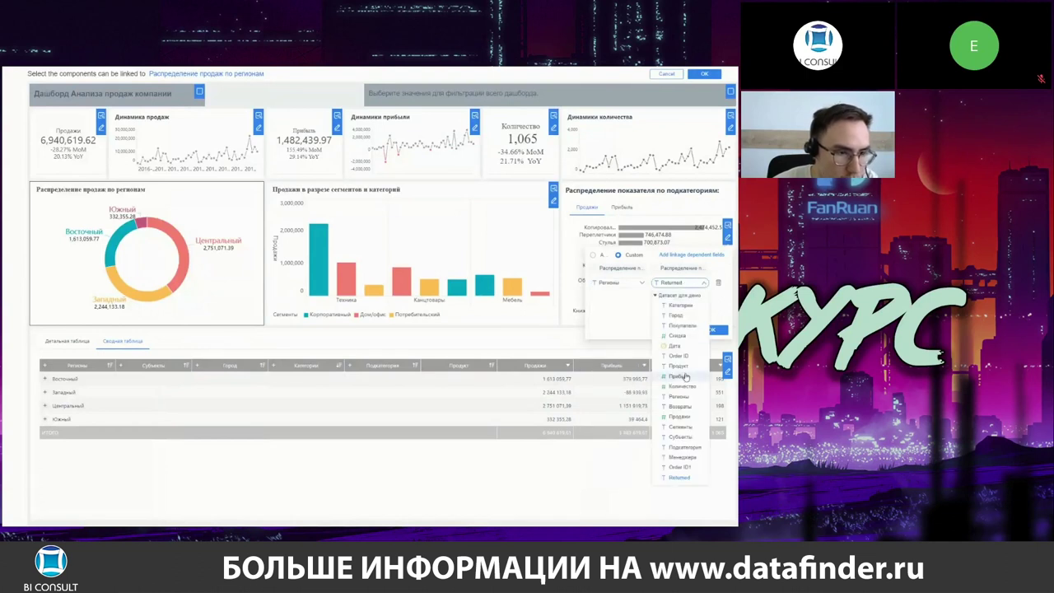
left_click(672, 401)
left_click(711, 330)
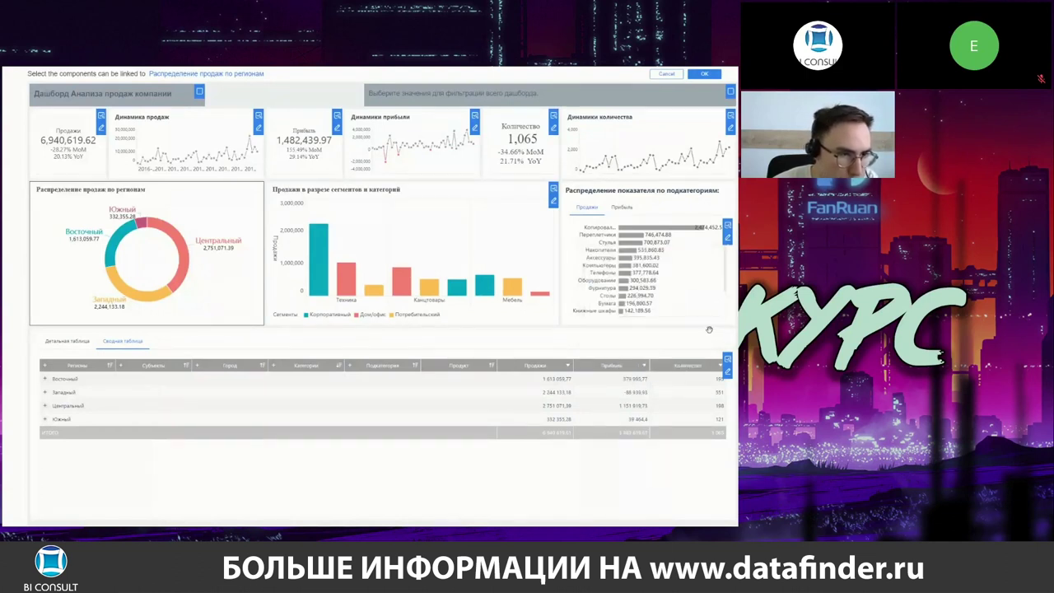
Verify the subcategory link keeps Регионы, finish the linkage, and cross-filter to Центральный.
left_click(728, 225)
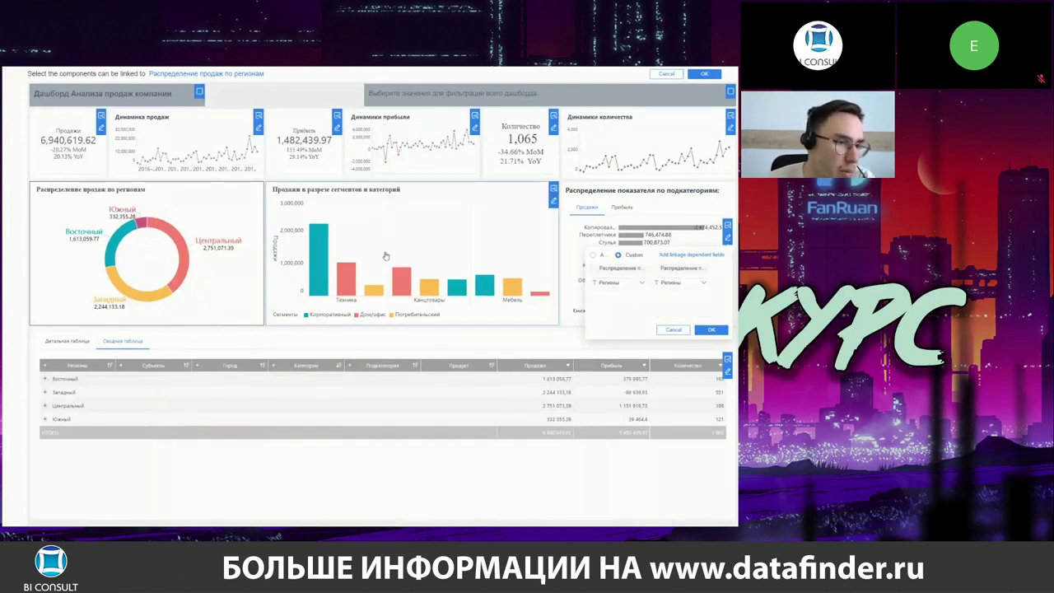
left_click(679, 282)
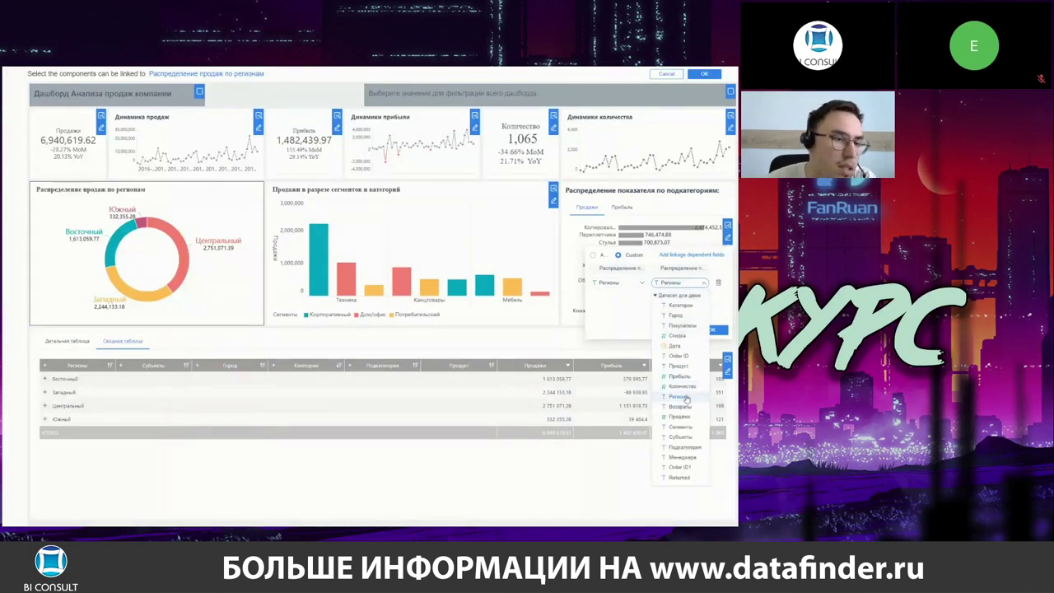
left_click(629, 297)
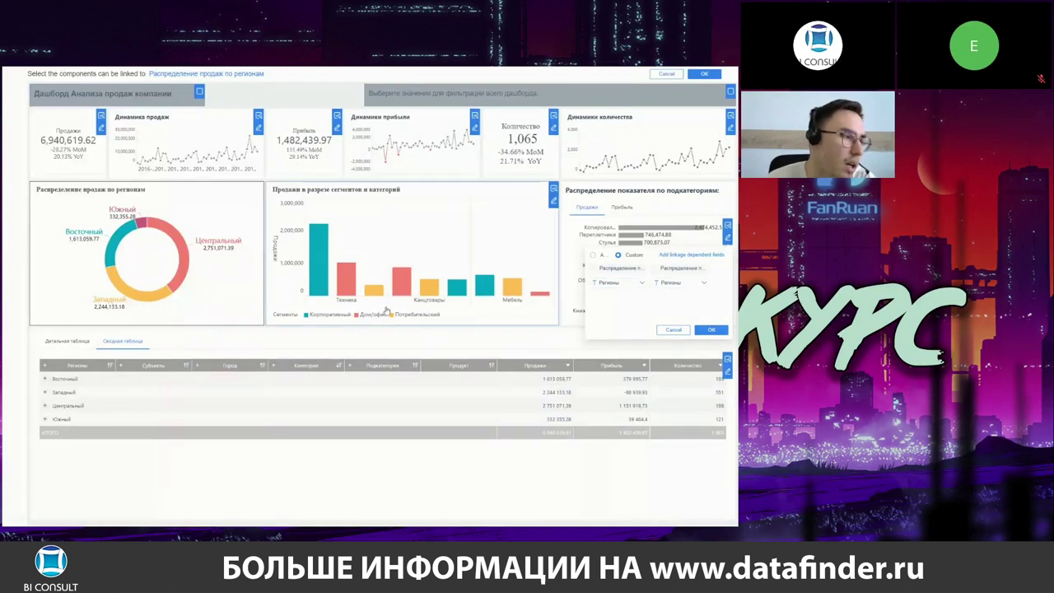
left_click(713, 331)
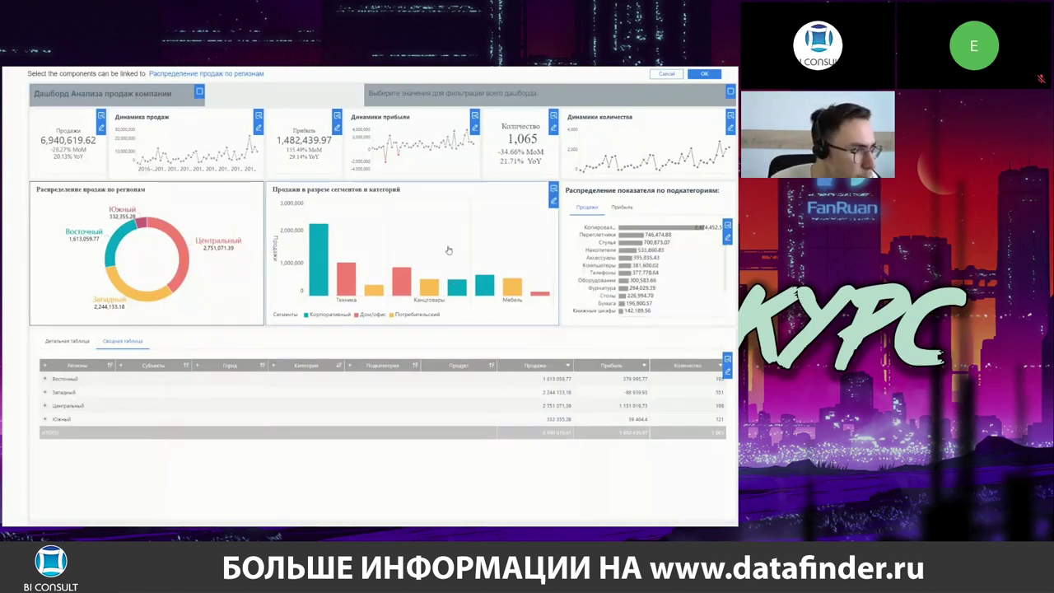
left_click(705, 74)
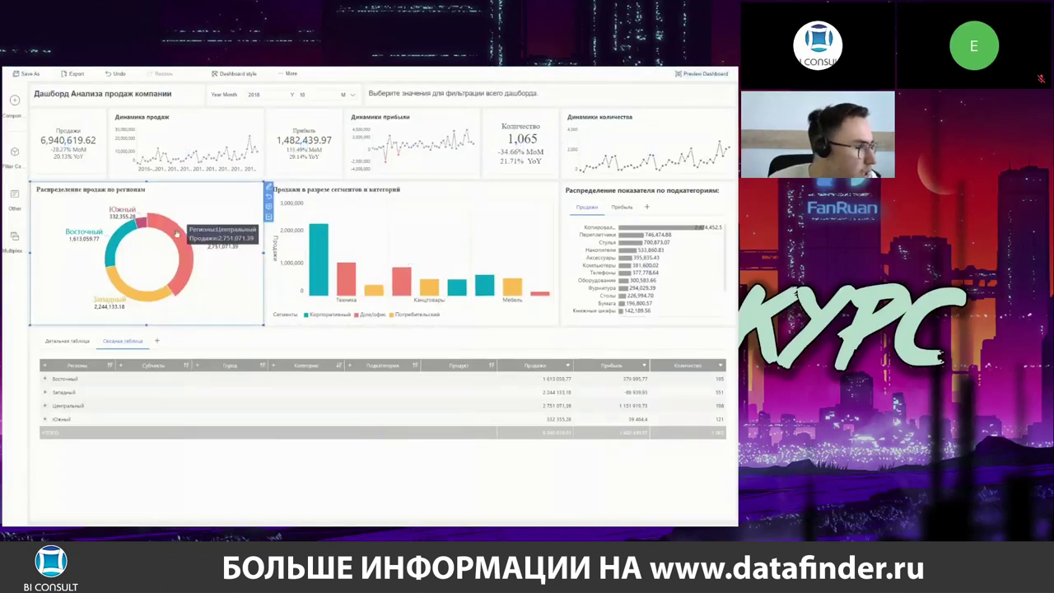
left_click(184, 235)
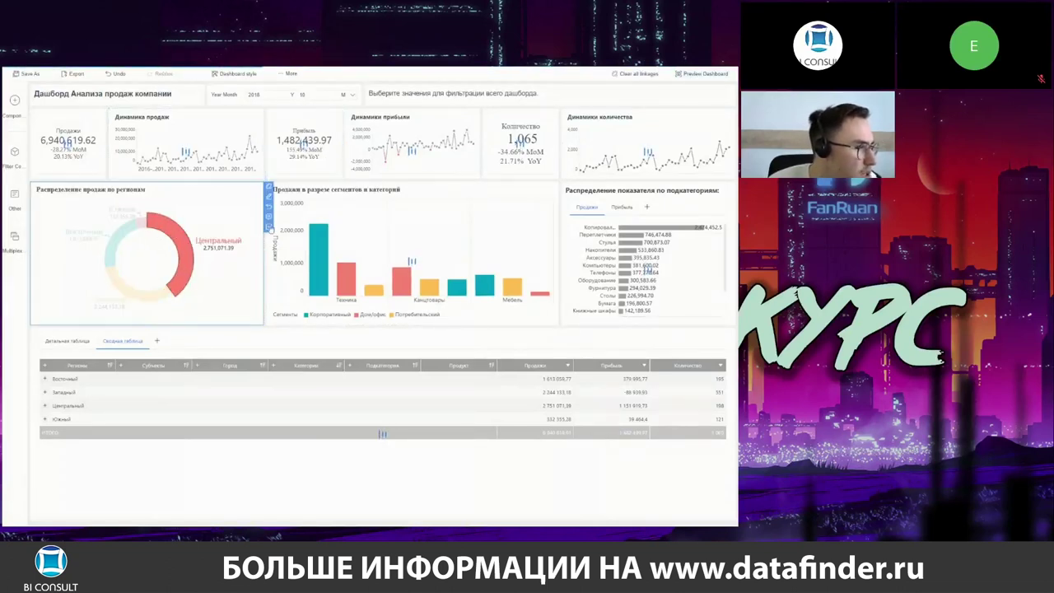
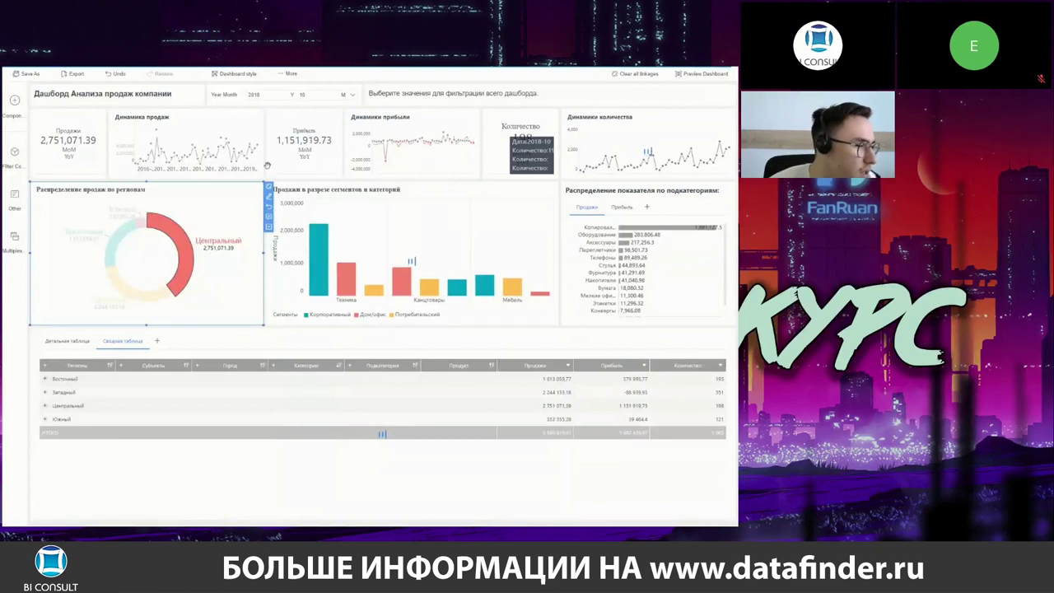
Link the donut chart to Динамика продаж with a custom field mapping, removing the extra row.
left_click(270, 227)
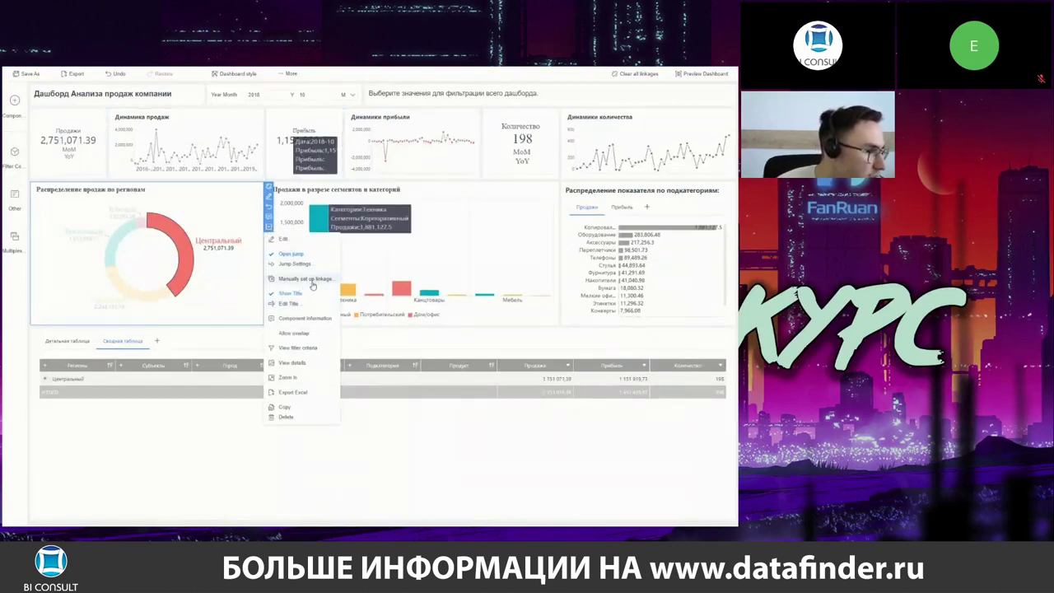
left_click(304, 279)
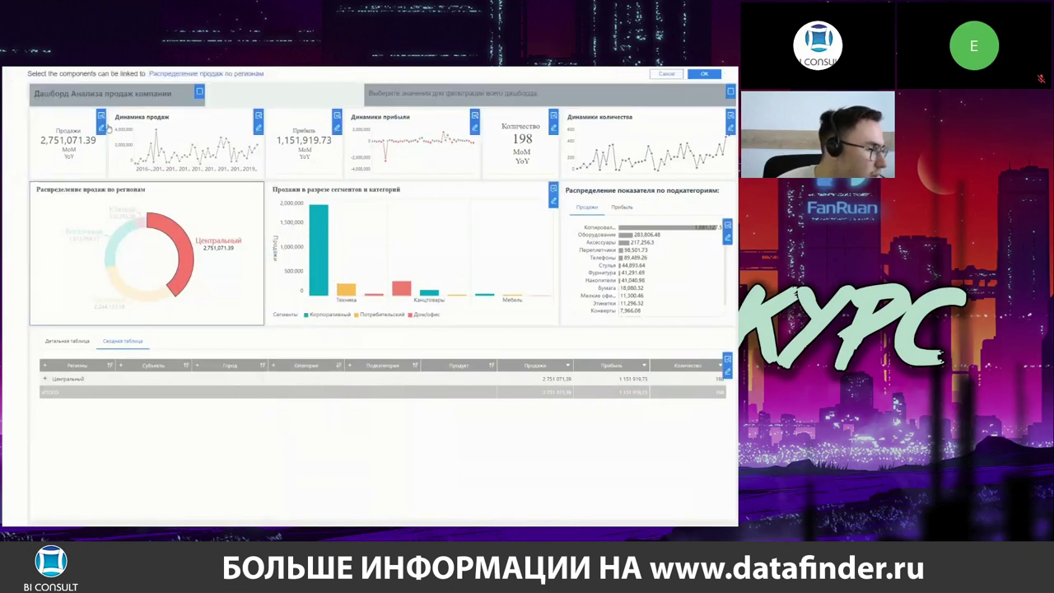
left_click(101, 128)
left_click(145, 145)
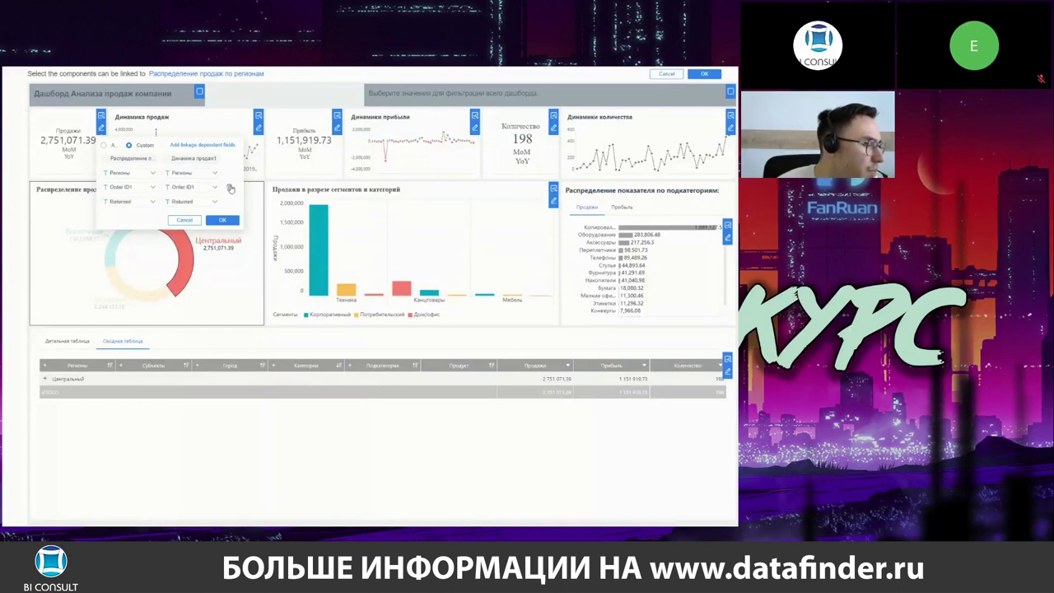
left_click(231, 189)
left_click(222, 220)
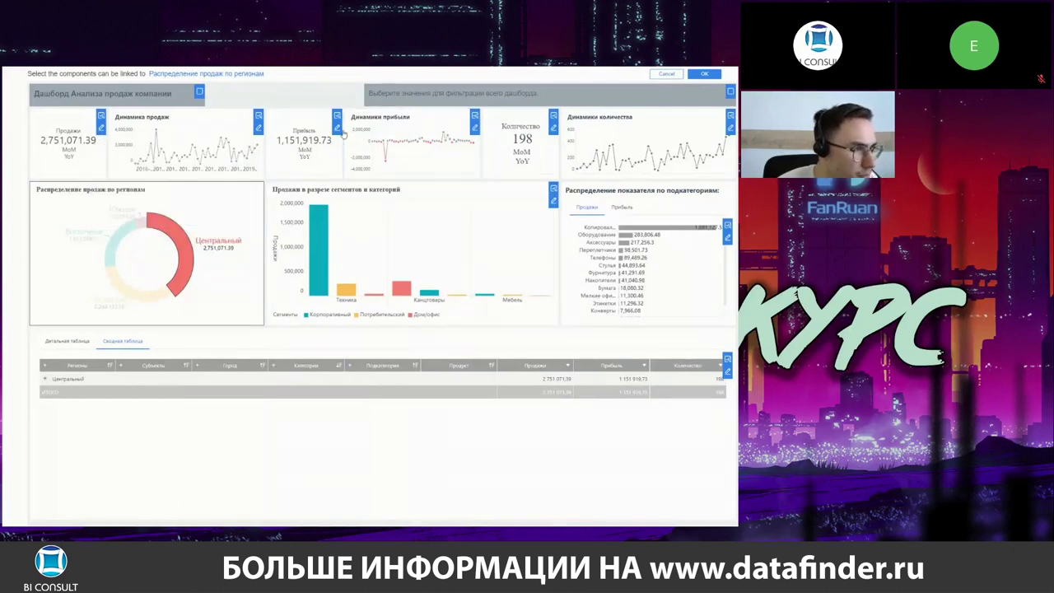
Link the donut chart to Прибыль, keeping only the Регионы mapping.
left_click(306, 142)
left_click(239, 144)
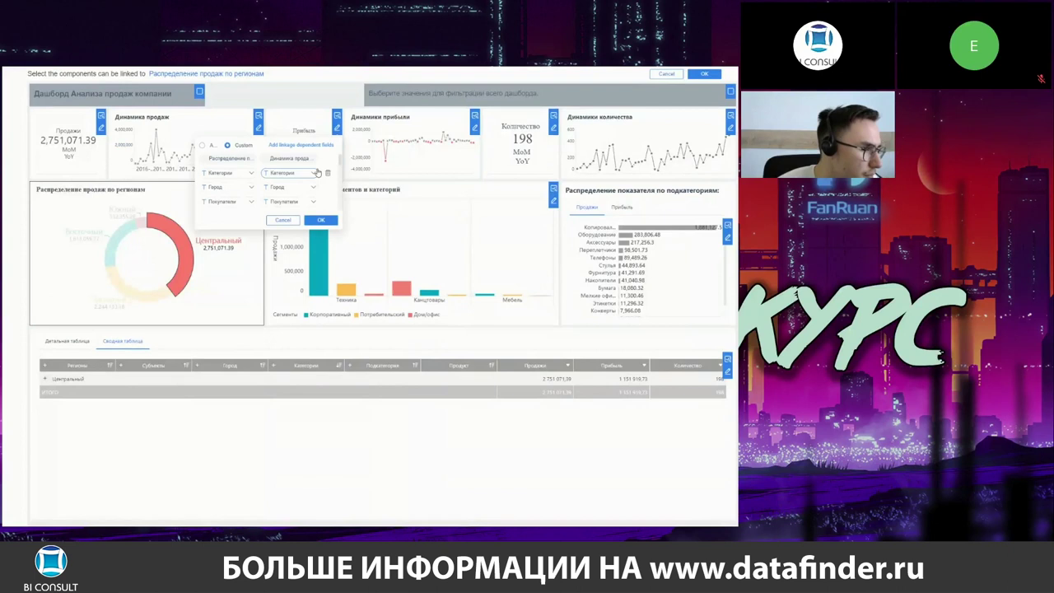
left_click(328, 173)
left_click(328, 173)
left_click(328, 174)
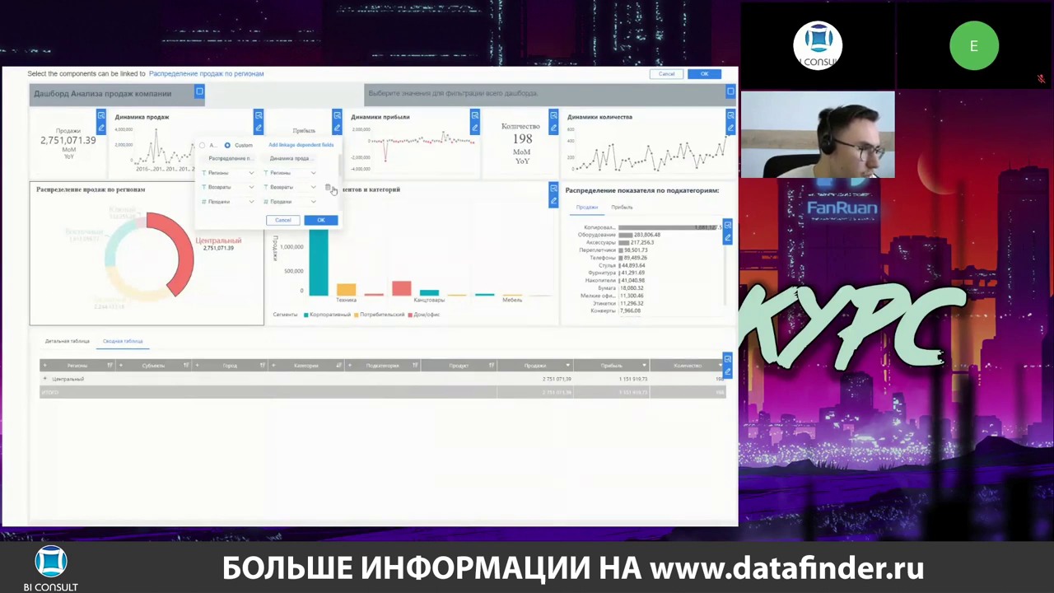
left_click(328, 187)
left_click(328, 188)
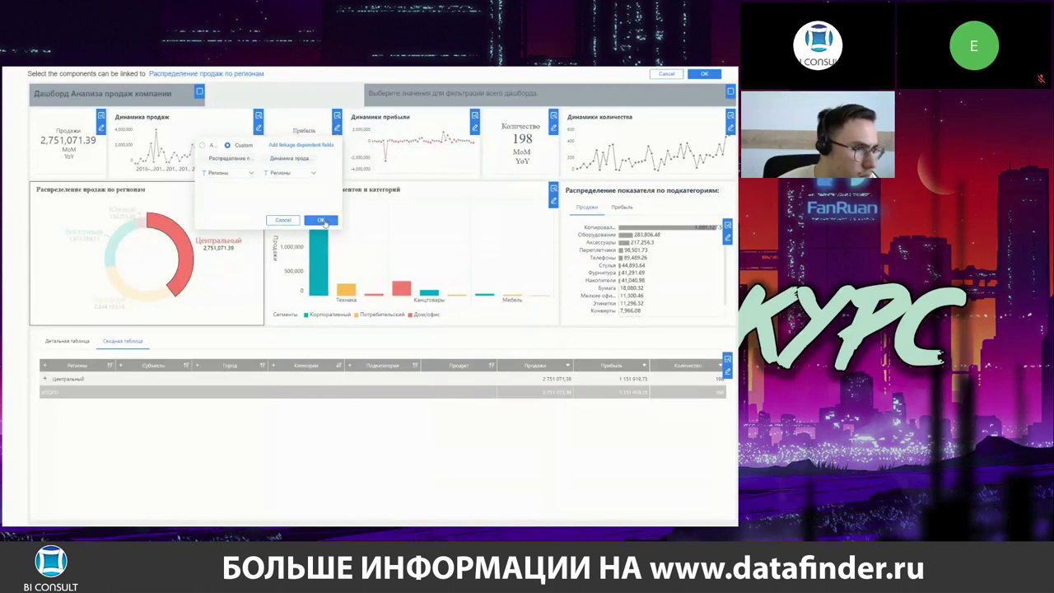
left_click(322, 221)
Link the next component on Регионы to Регионы only, then confirm all linkages.
left_click(553, 117)
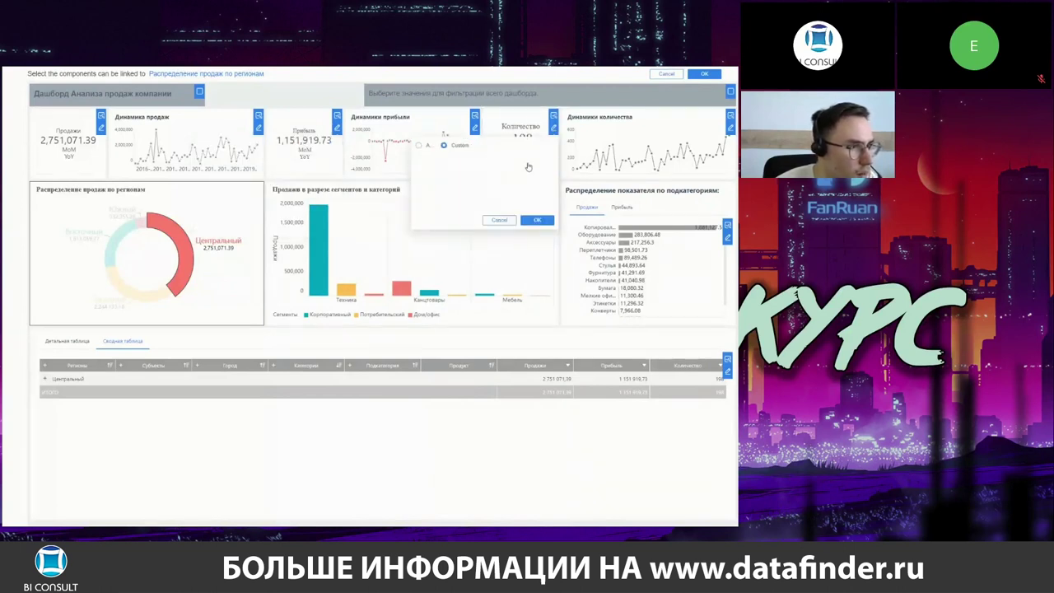
left_click(545, 174)
left_click(544, 173)
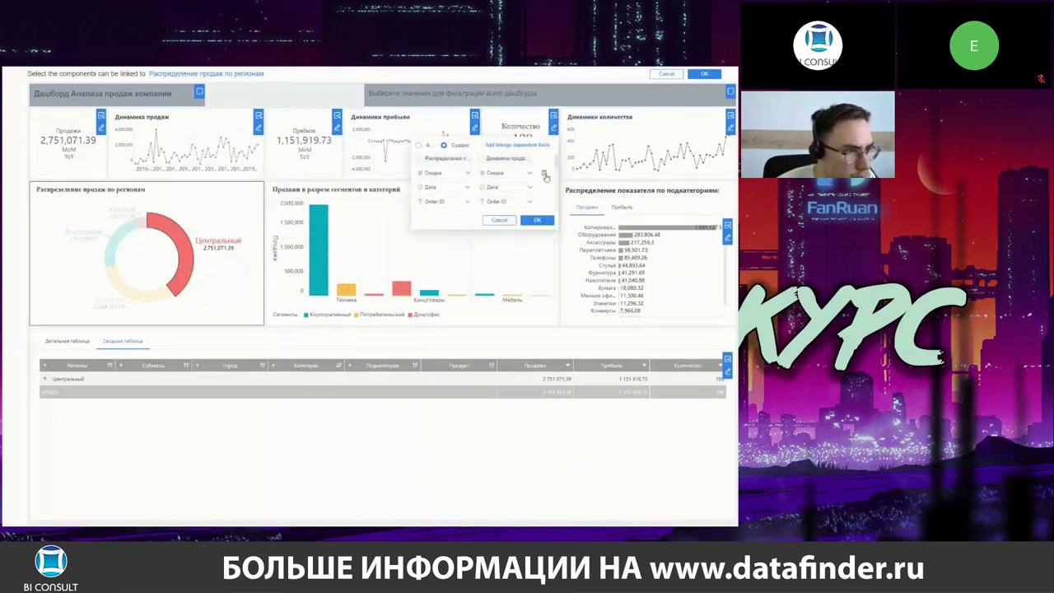
left_click(545, 174)
left_click(545, 173)
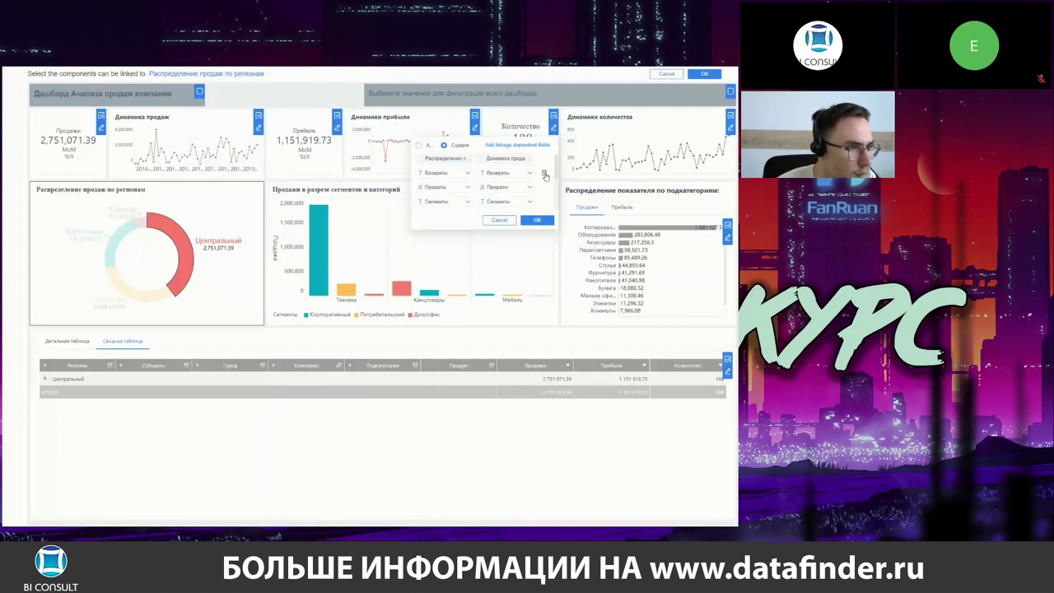
left_click(545, 187)
left_click(544, 187)
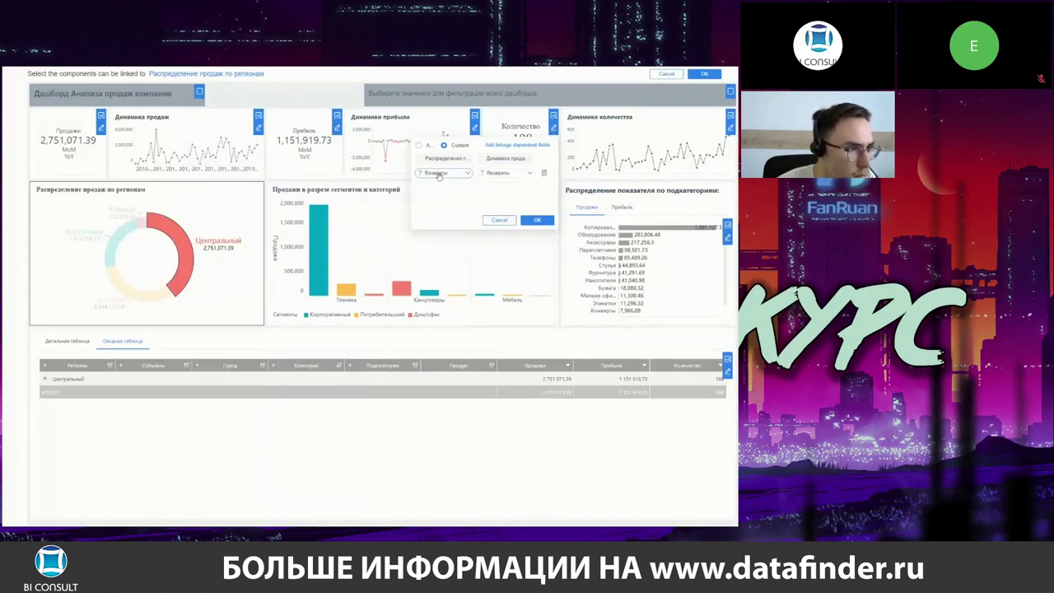
left_click(445, 173)
left_click(443, 286)
left_click(504, 173)
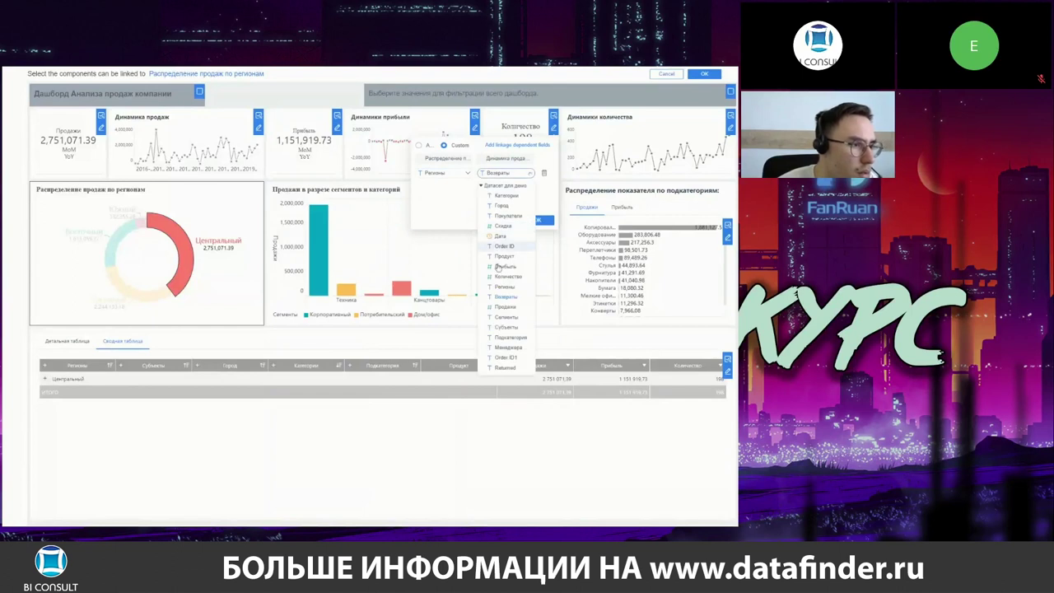
left_click(504, 299)
left_click(544, 220)
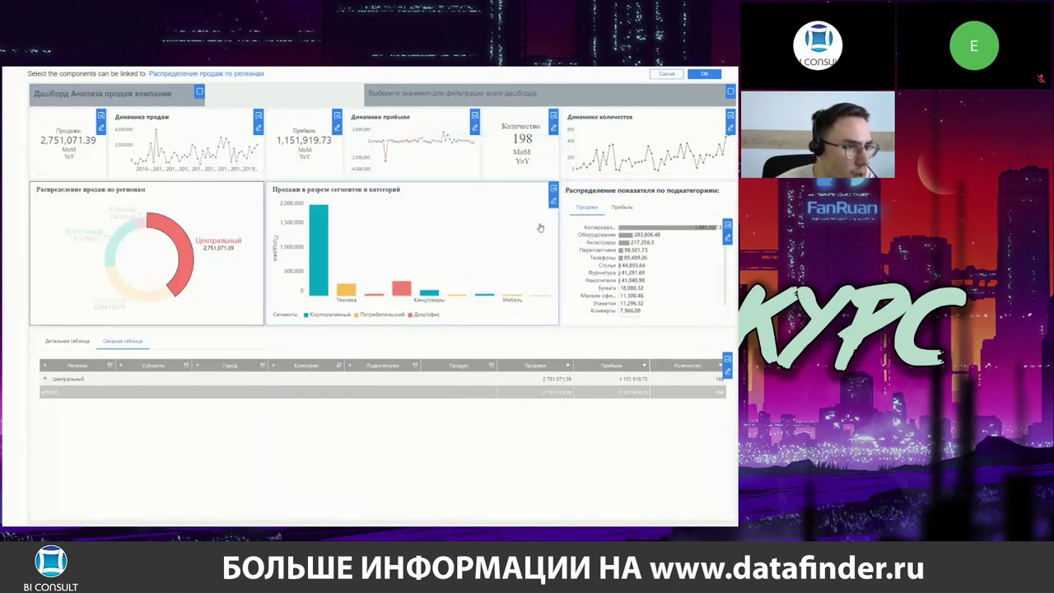
left_click(704, 73)
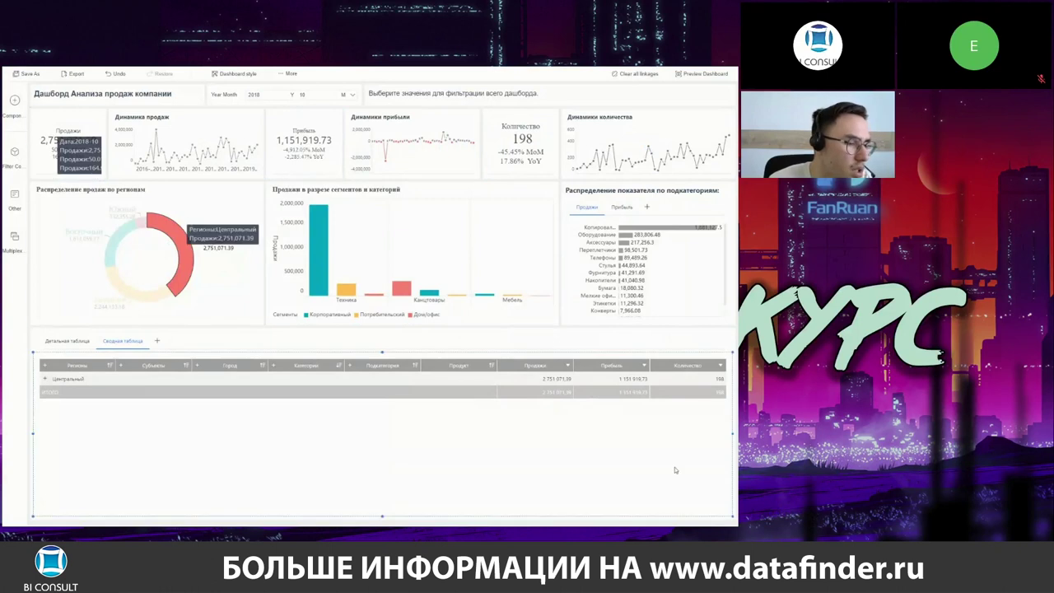
Expand Центральный in the pivot table to show its oblasts.
left_click(45, 381)
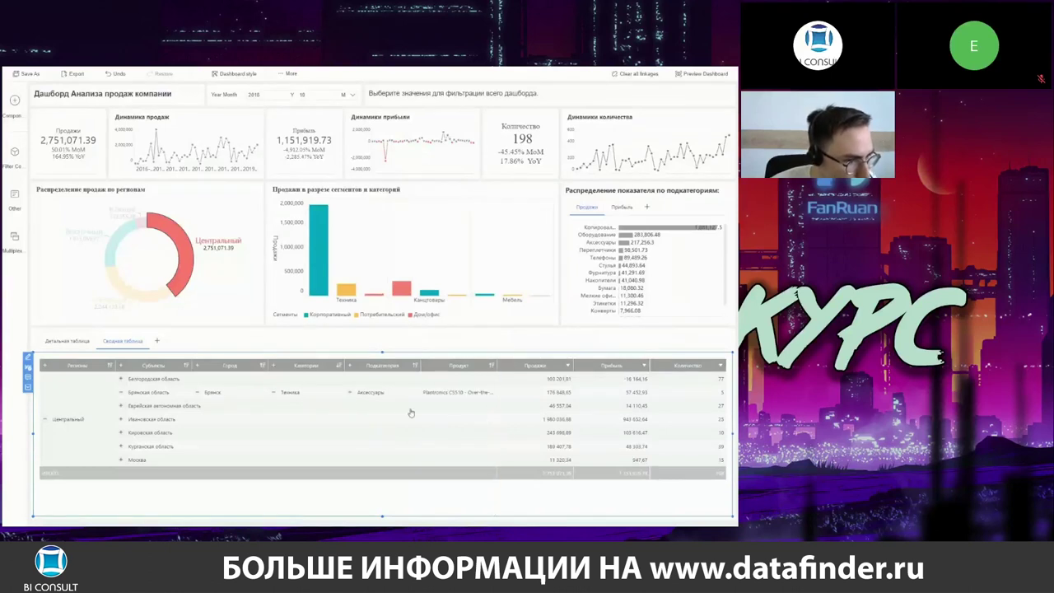
Switch the table to the Детальная таблица view and scroll through its records.
left_click(67, 340)
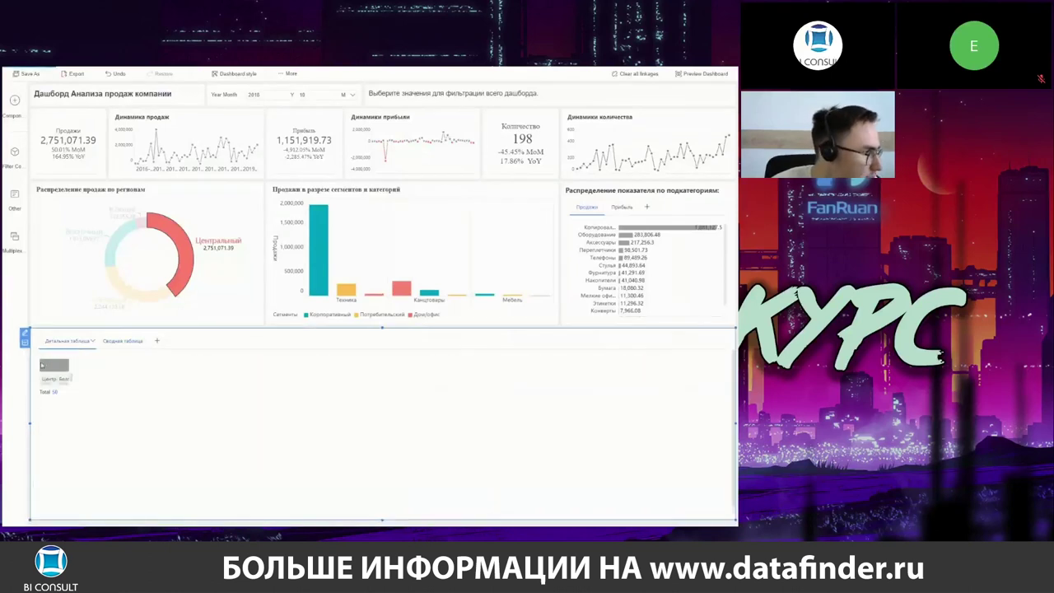
scroll(438, 405, "down", 5)
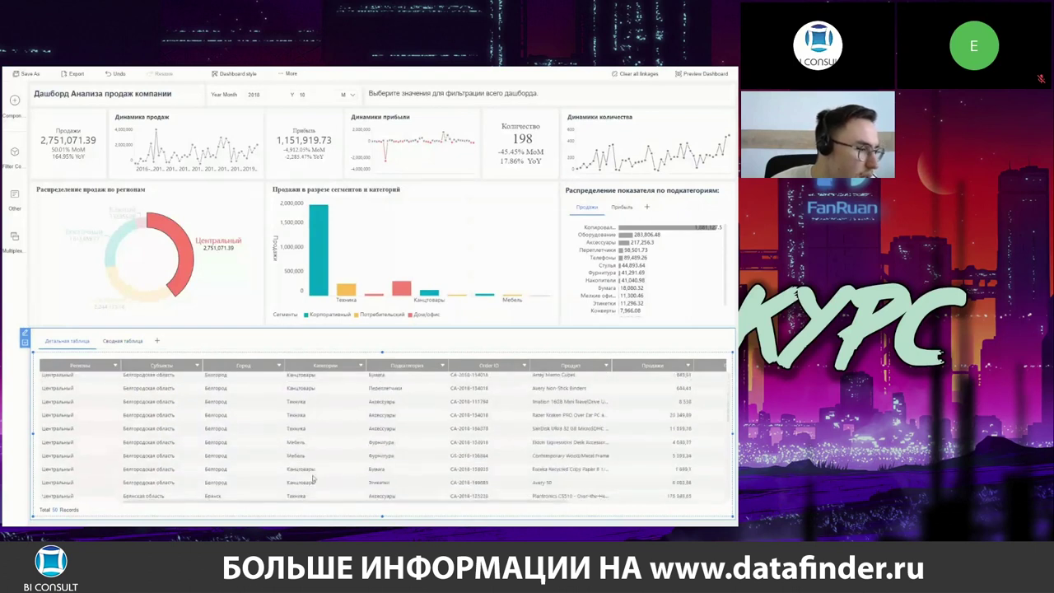
scroll(395, 453, "up", 5)
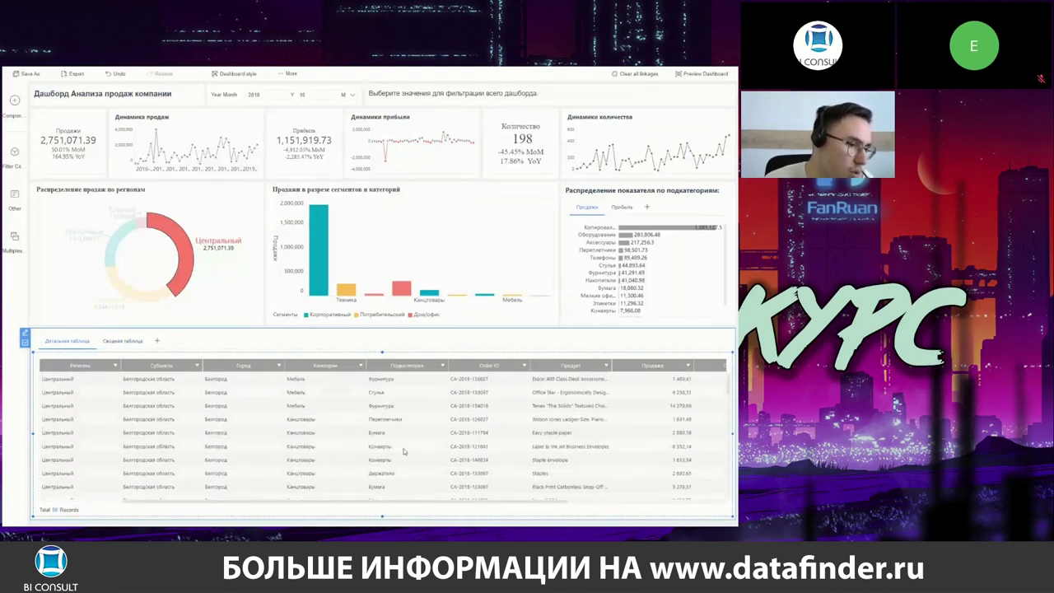
Clear all linkages from the donut chart, then toggle the subcategory chart between Прибыль and Продажи.
left_click(180, 261)
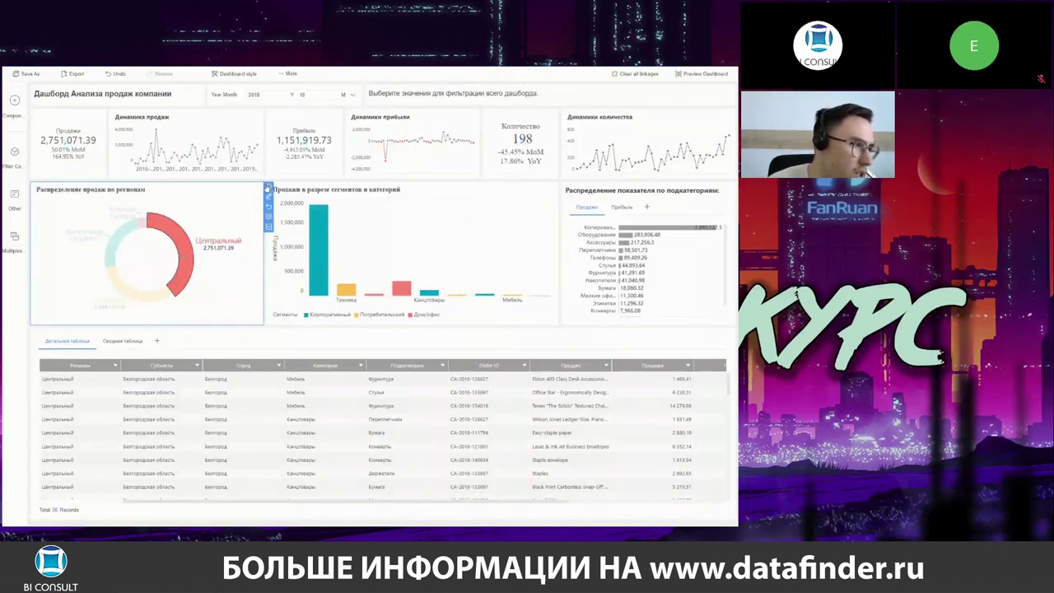
left_click(640, 74)
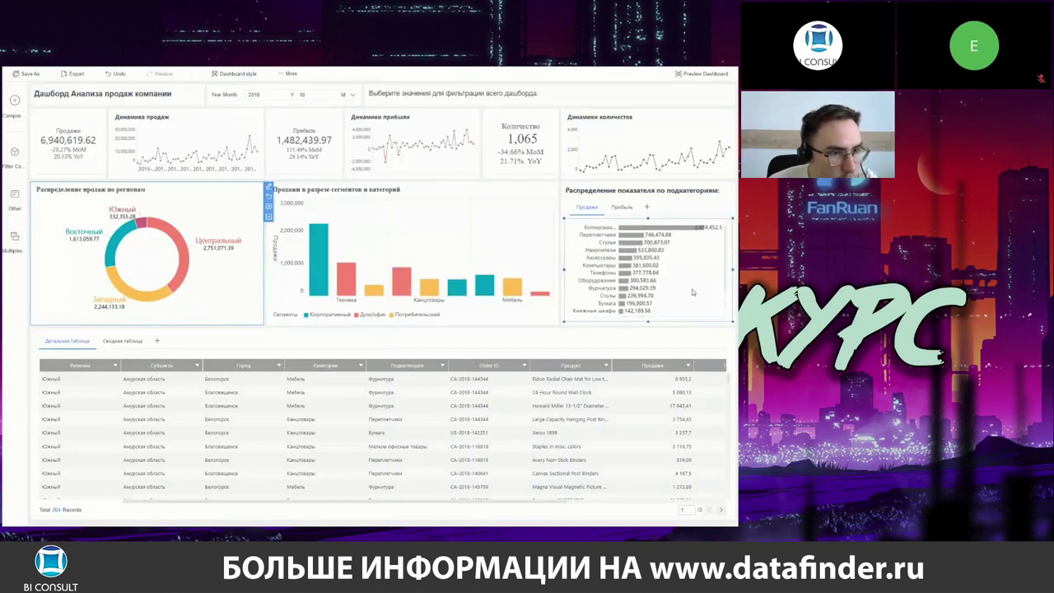
left_click(622, 206)
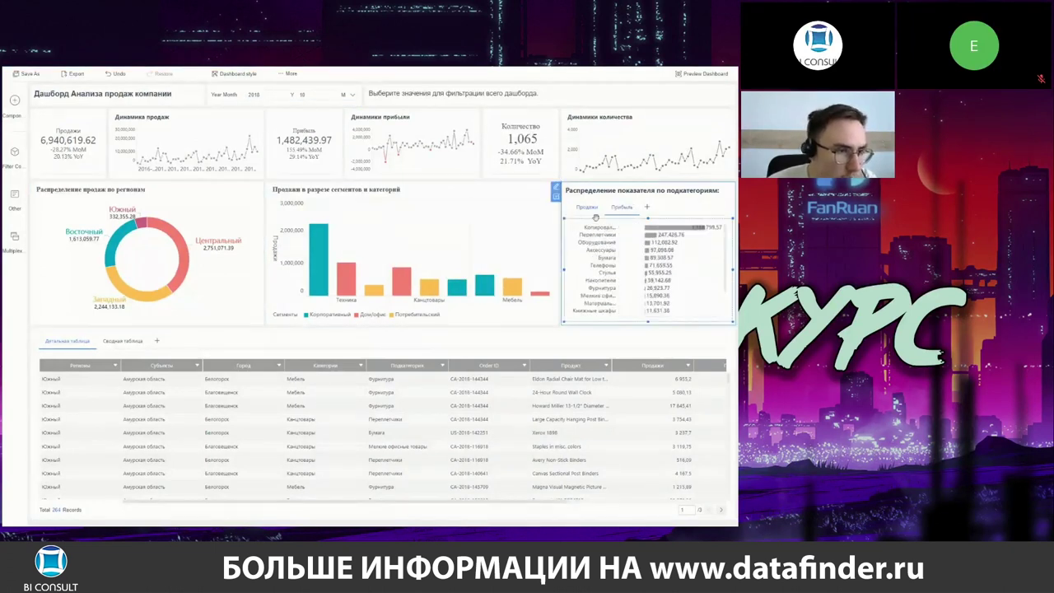
left_click(588, 207)
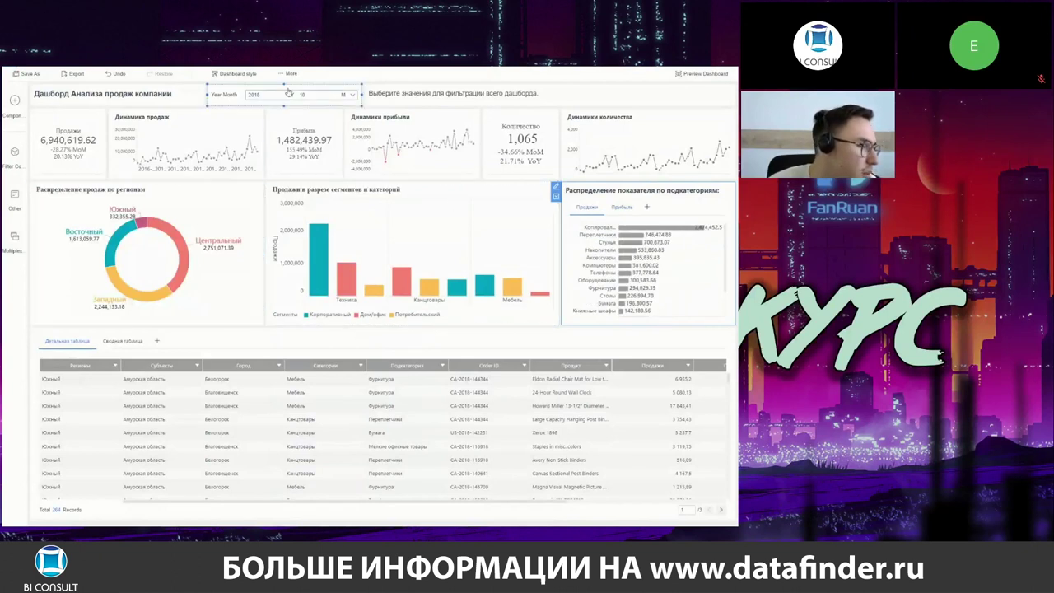
left_click(266, 95)
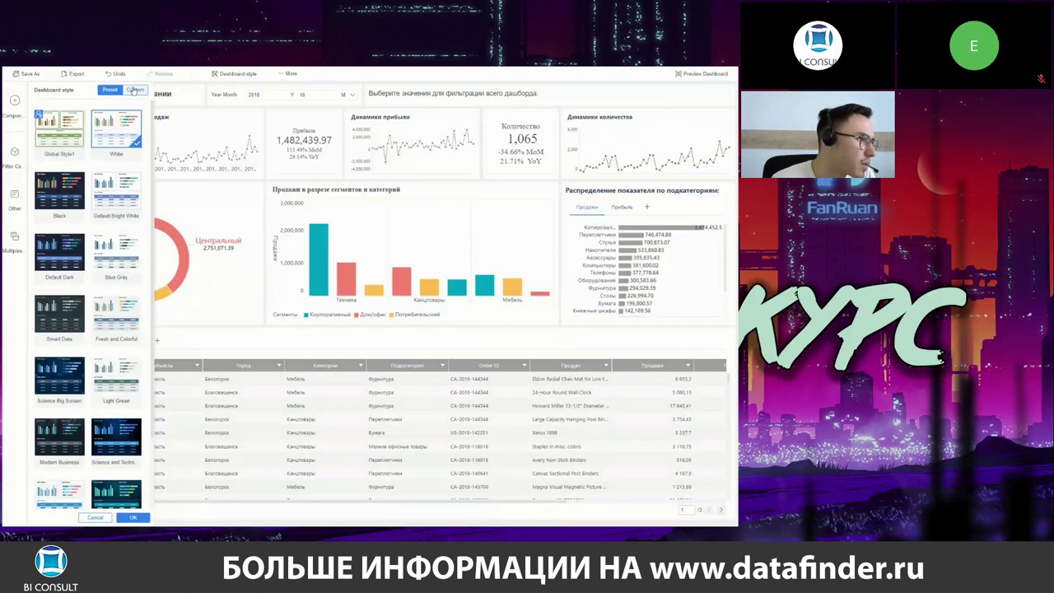
Browse the dashboard style presets and switch to the Custom tab.
scroll(82, 206, "down", 2)
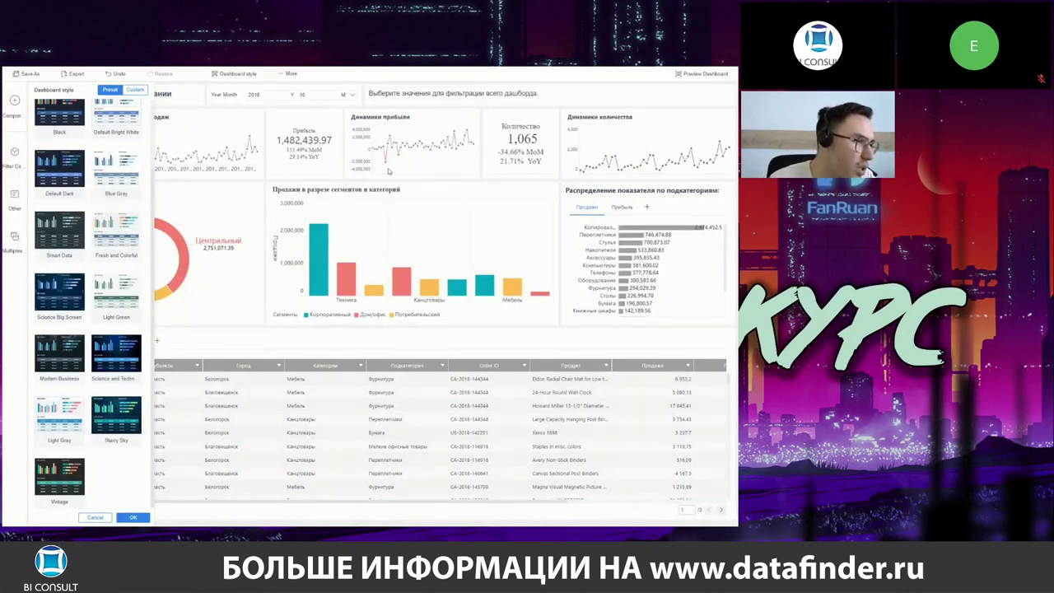
scroll(62, 230, "up", 3)
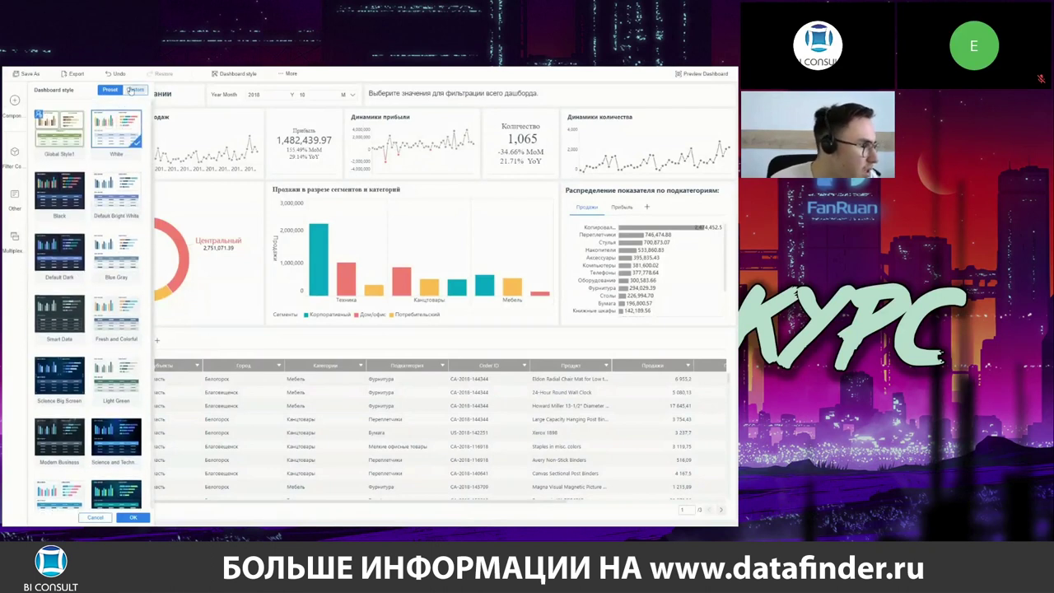
left_click(132, 89)
Keep White as the basic style and set the dashboard background to a plain colour.
left_click(116, 128)
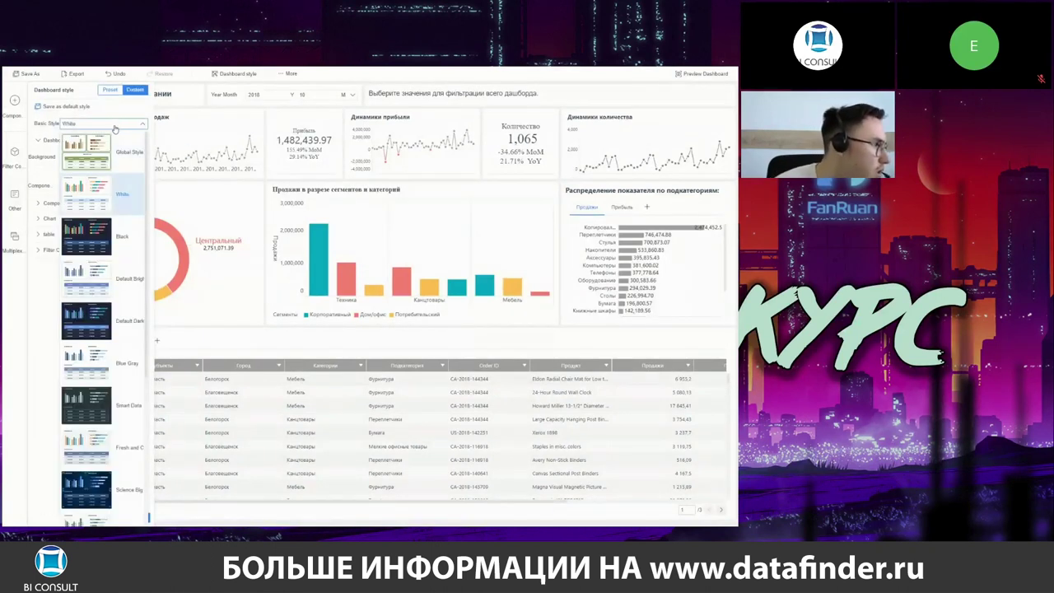
scroll(70, 313, "down", 2)
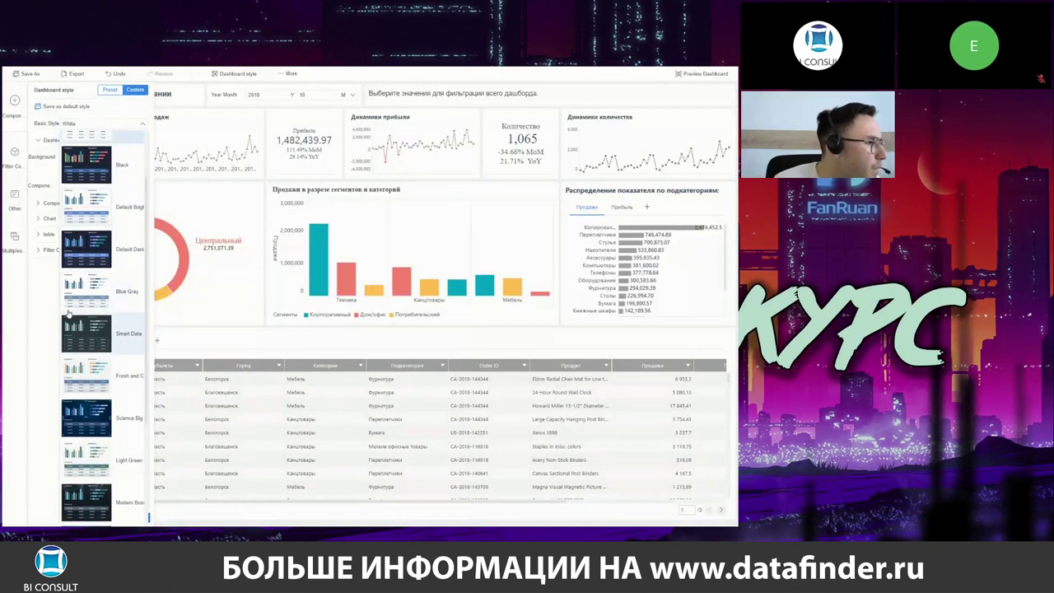
scroll(69, 314, "up", 1)
left_click(98, 128)
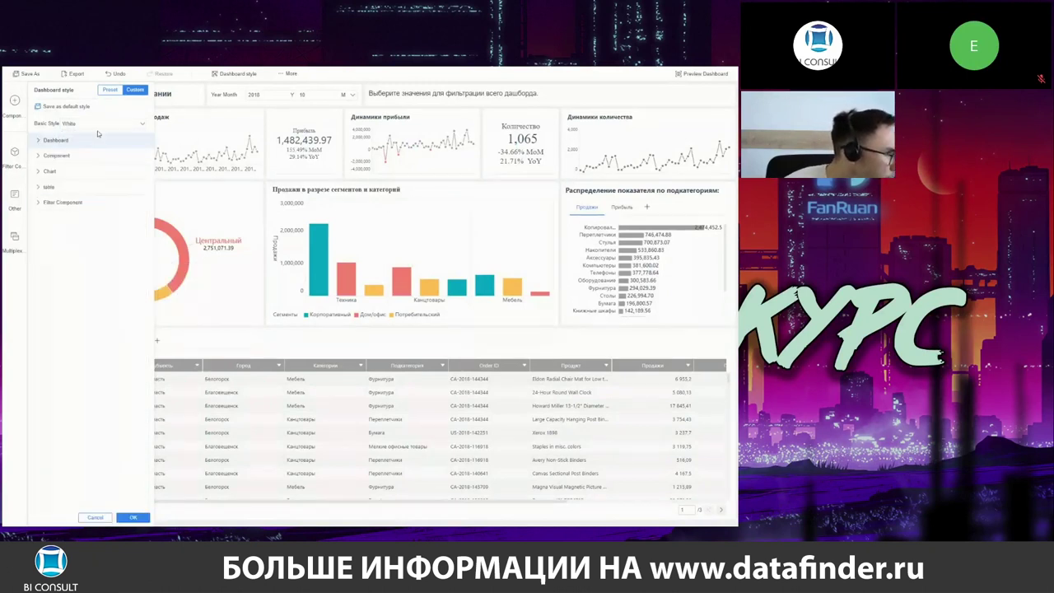
left_click(98, 125)
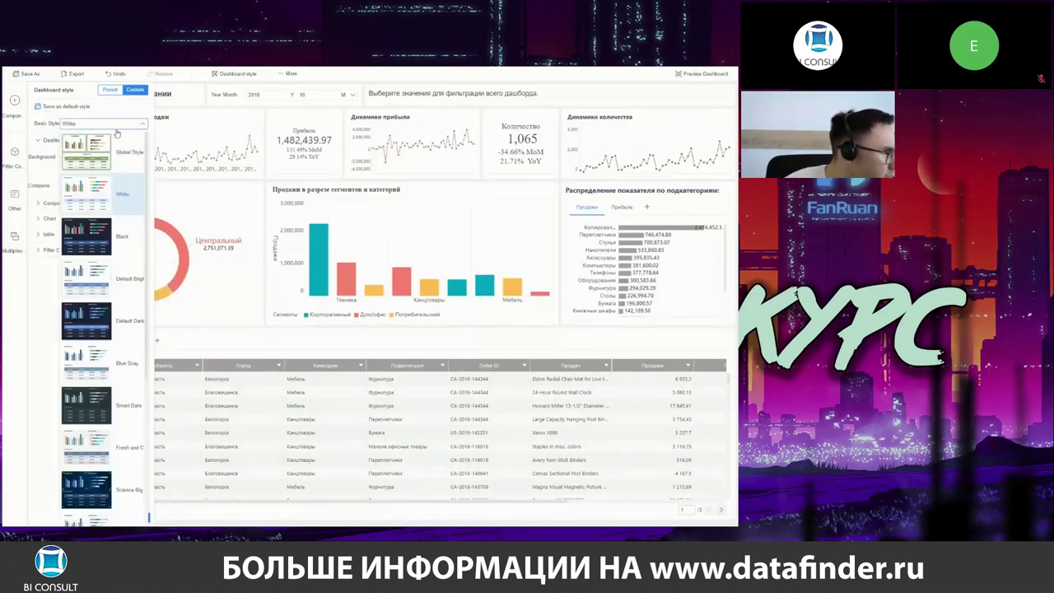
left_click(57, 153)
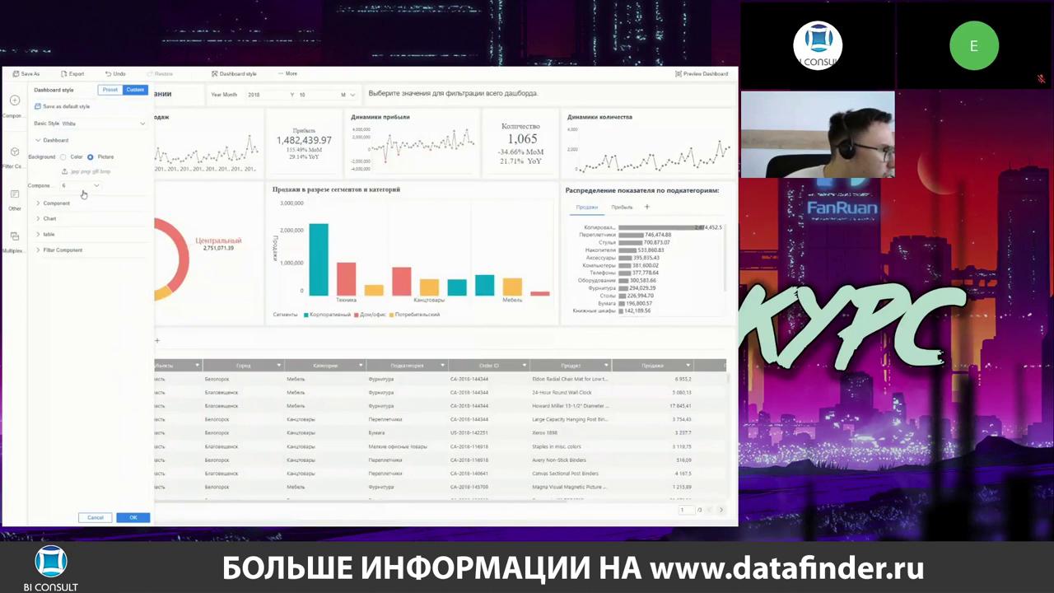
left_click(65, 158)
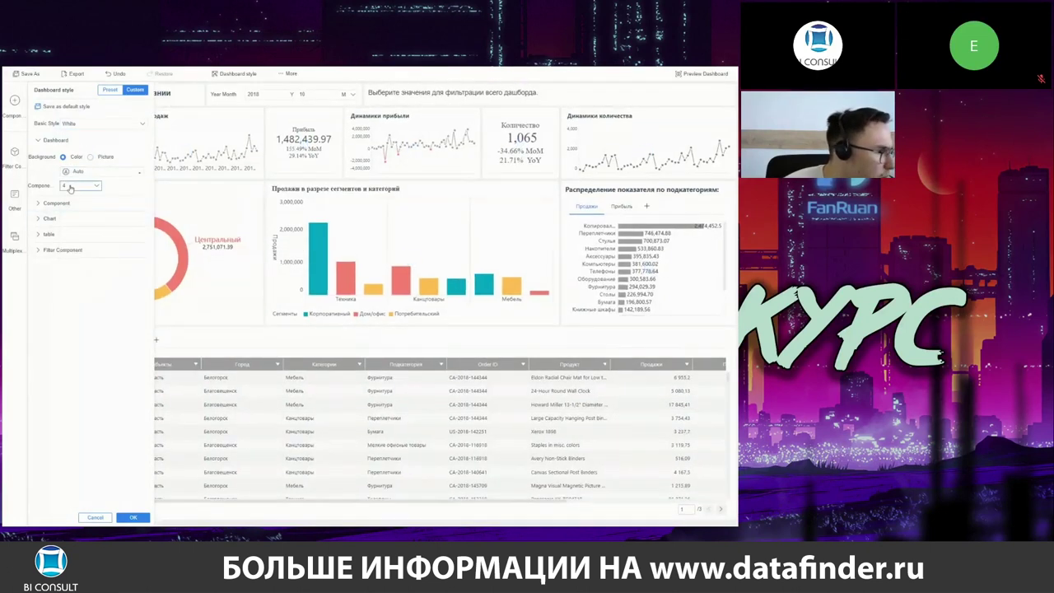
left_click(72, 186)
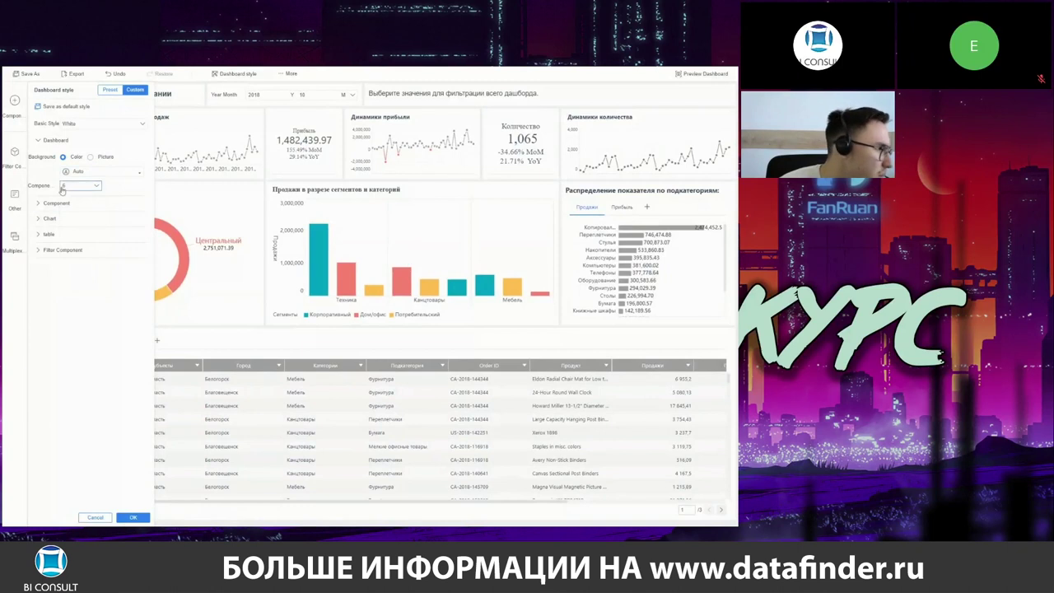
left_click(54, 141)
Set the component title font to Custom with Arial.
left_click(54, 155)
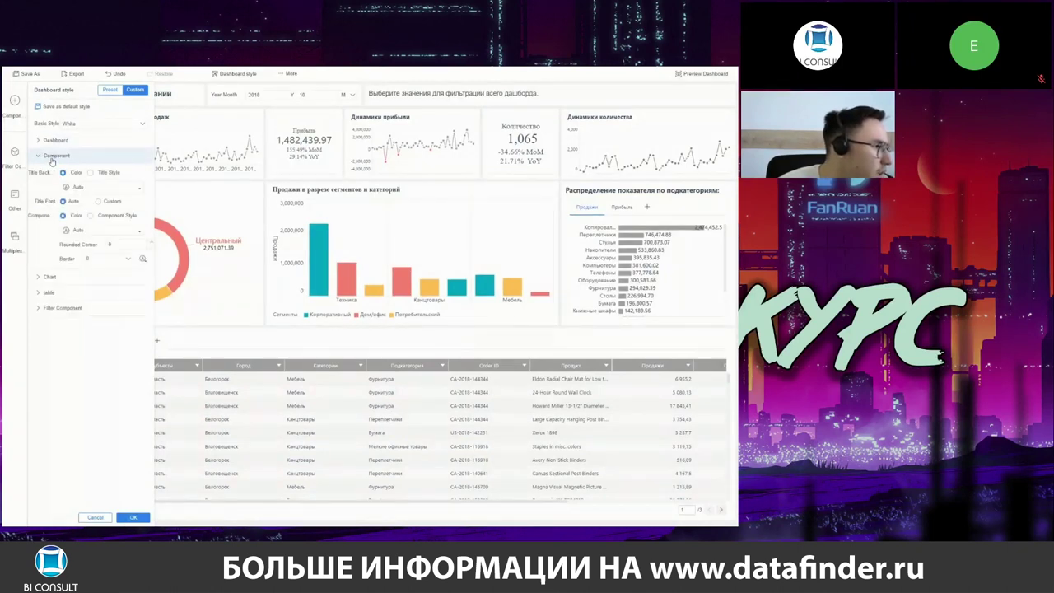
left_click(118, 201)
left_click(86, 215)
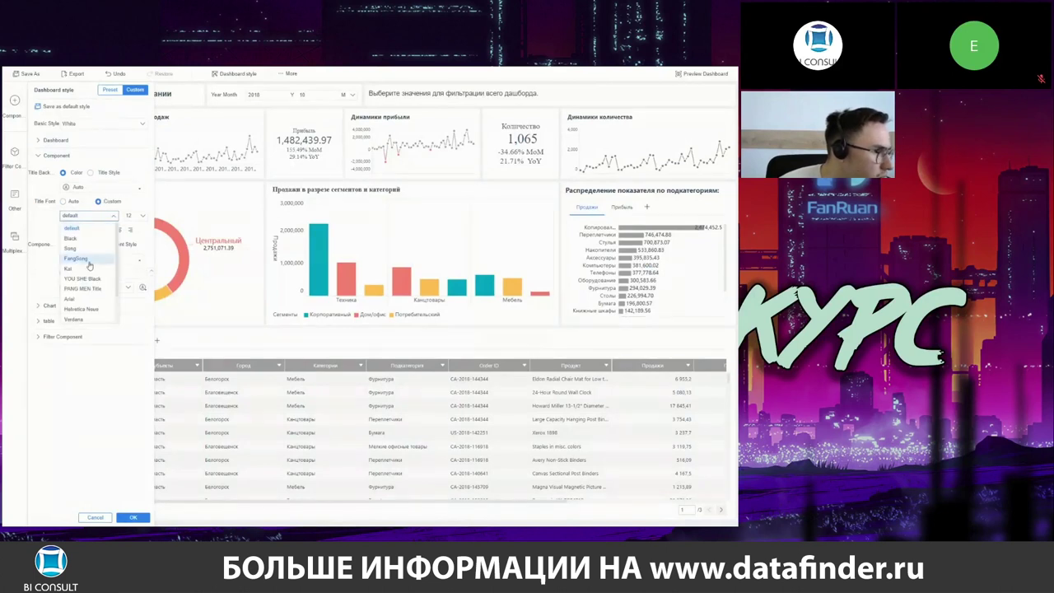
left_click(75, 258)
left_click(86, 216)
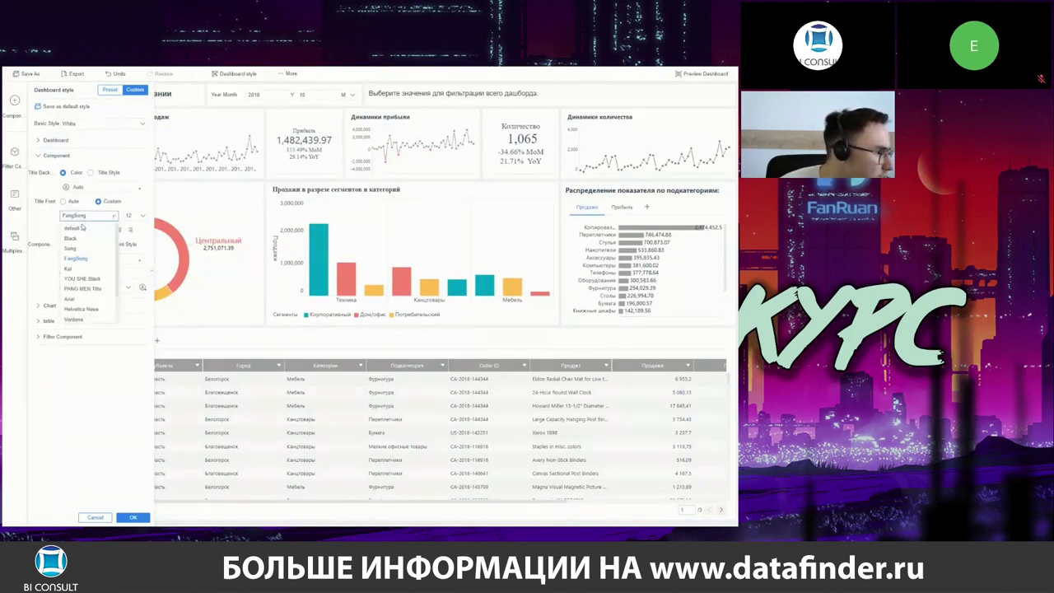
scroll(72, 270, "down", 2)
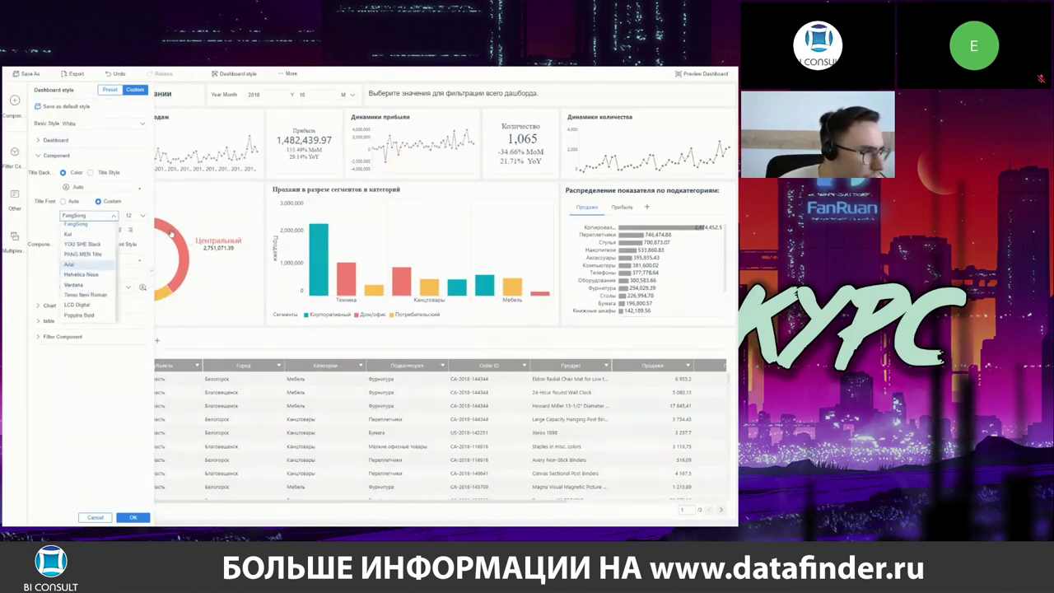
left_click(70, 265)
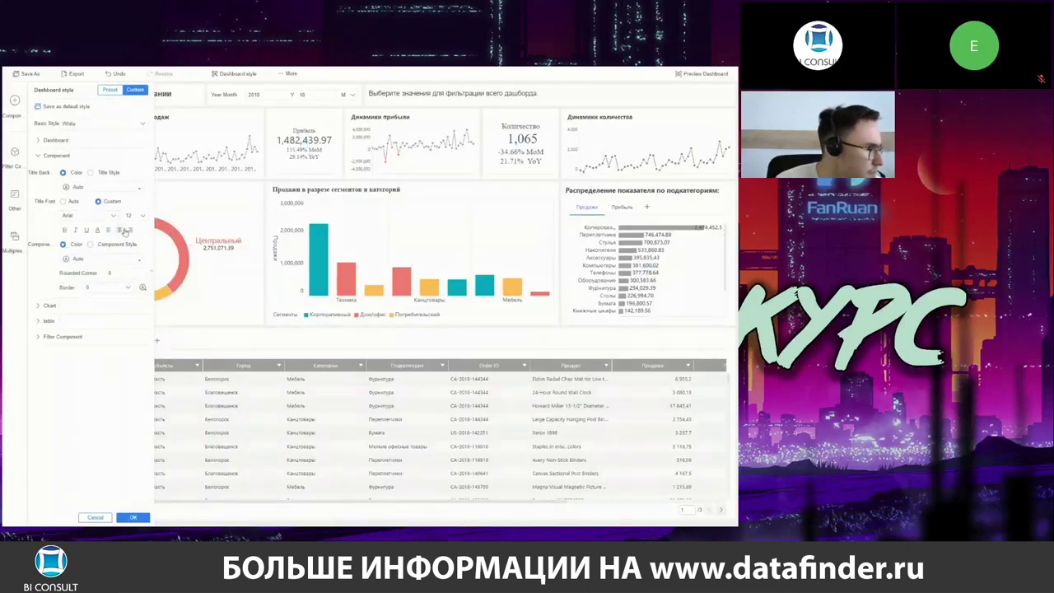
Keep plain colour for both the component background and the title background.
left_click(101, 257)
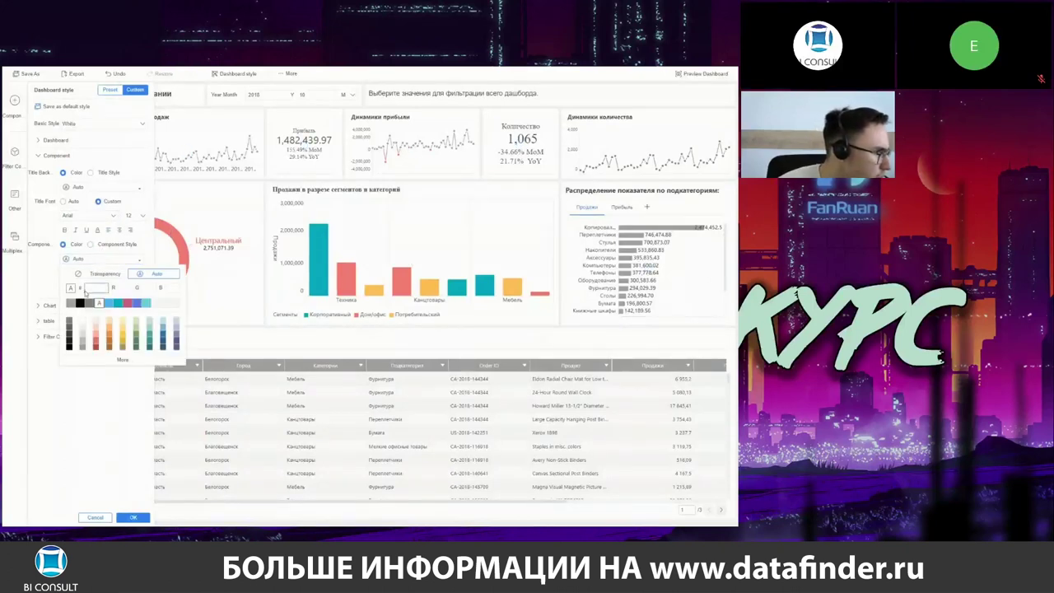
left_click(100, 249)
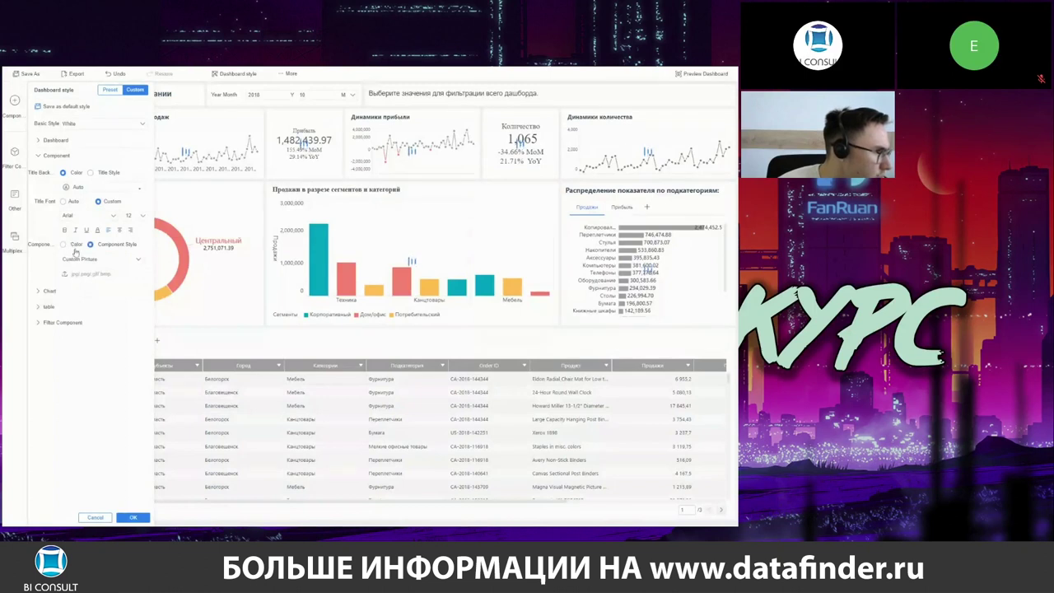
left_click(74, 246)
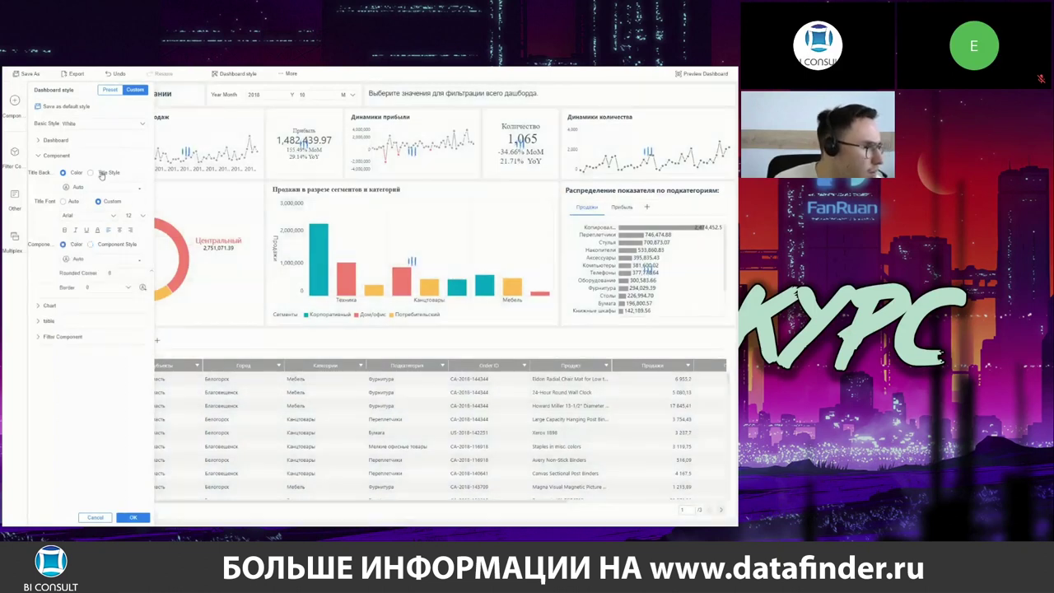
left_click(98, 189)
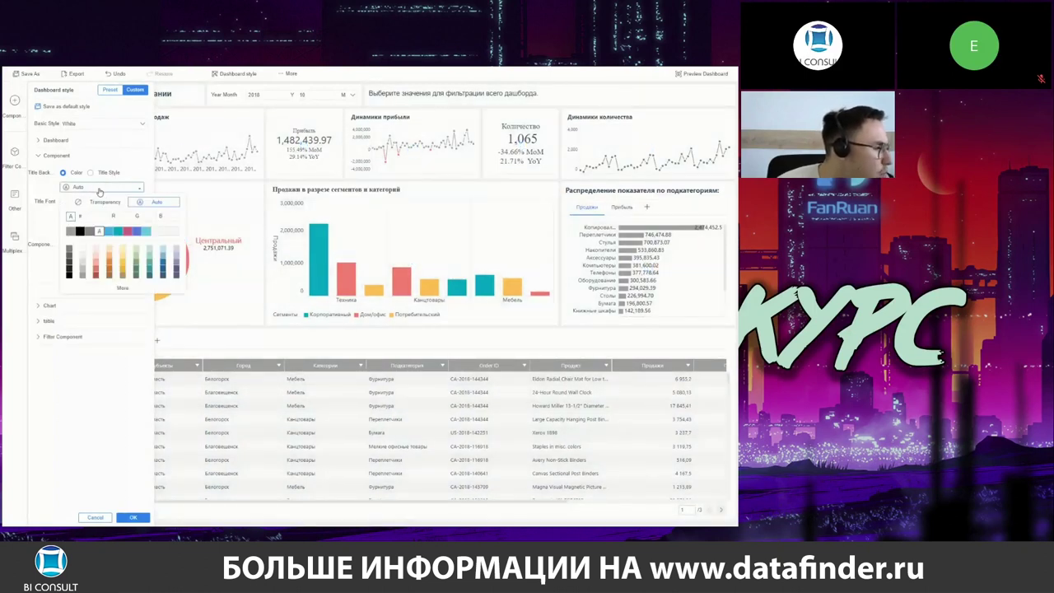
left_click(110, 175)
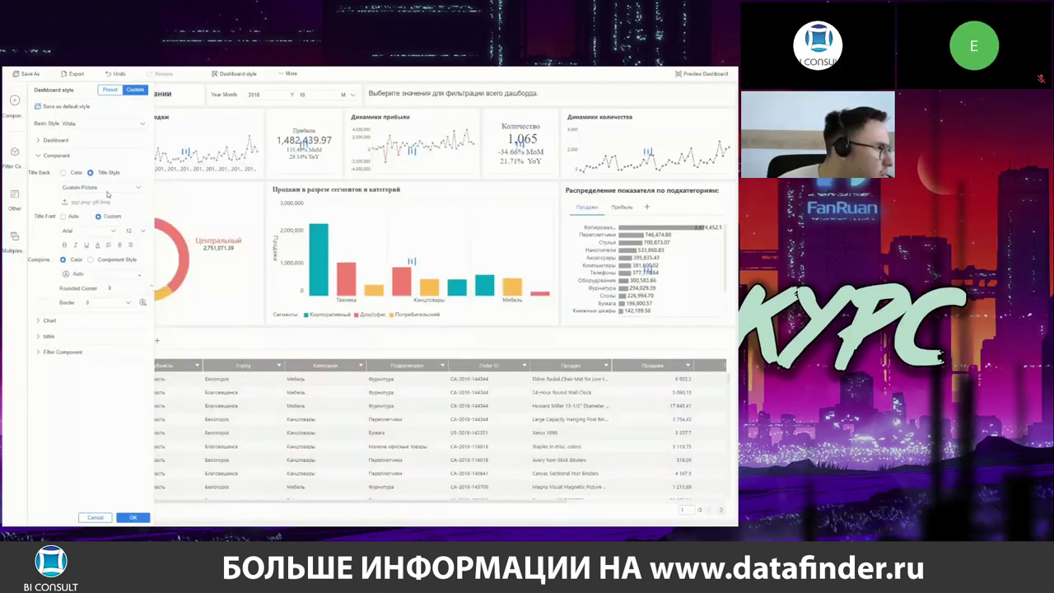
left_click(74, 173)
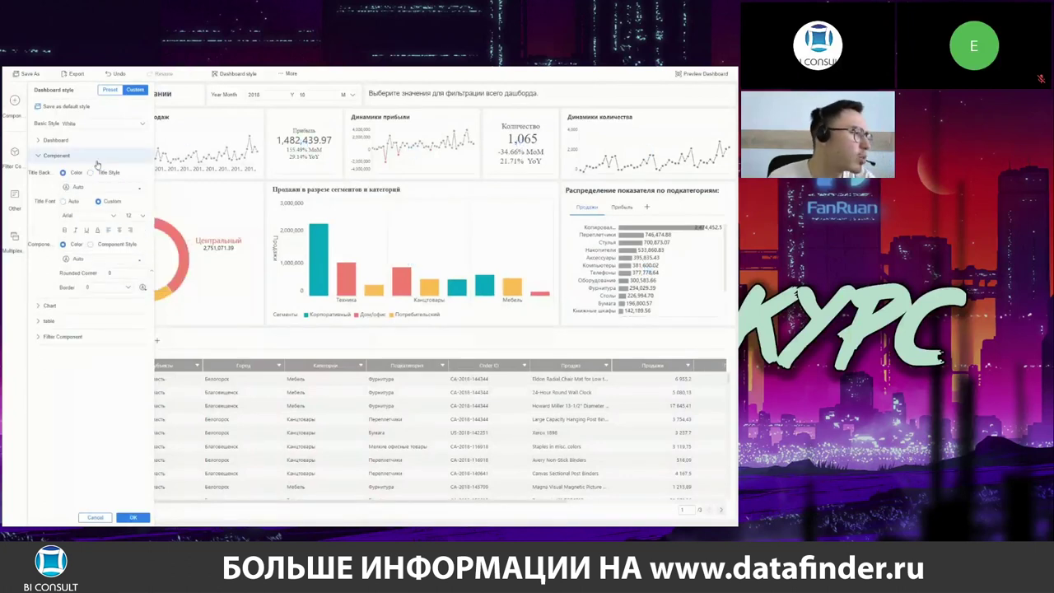
Apply the navy and orange chart colour scheme.
left_click(39, 306)
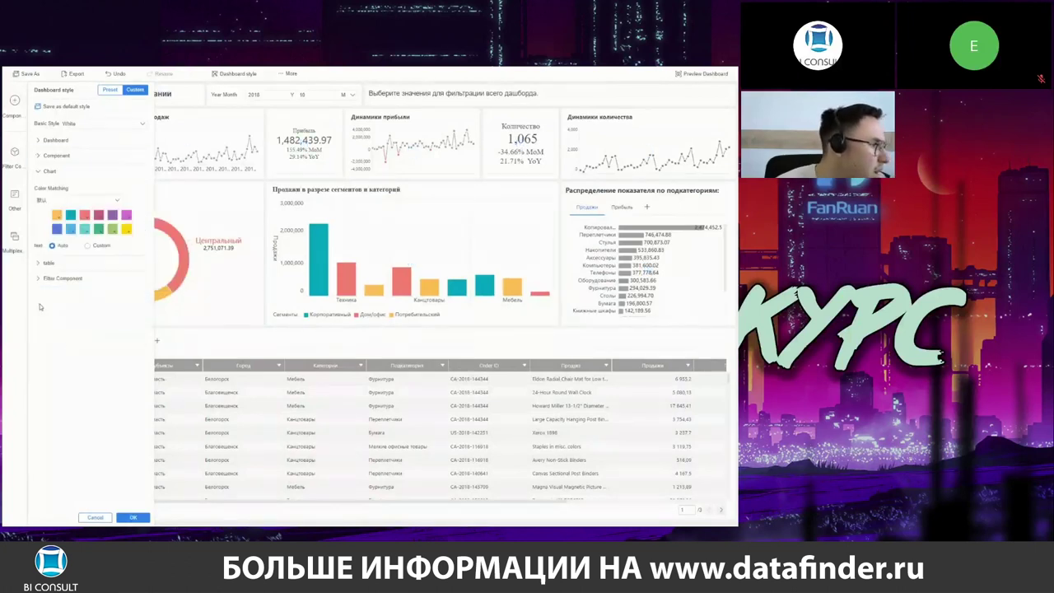
left_click(73, 201)
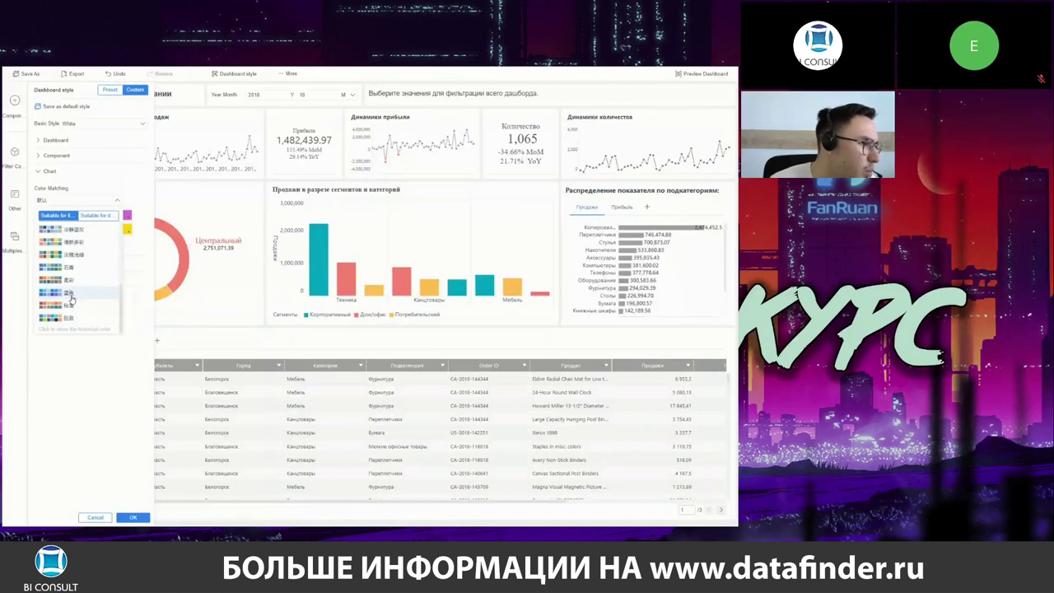
left_click(113, 292)
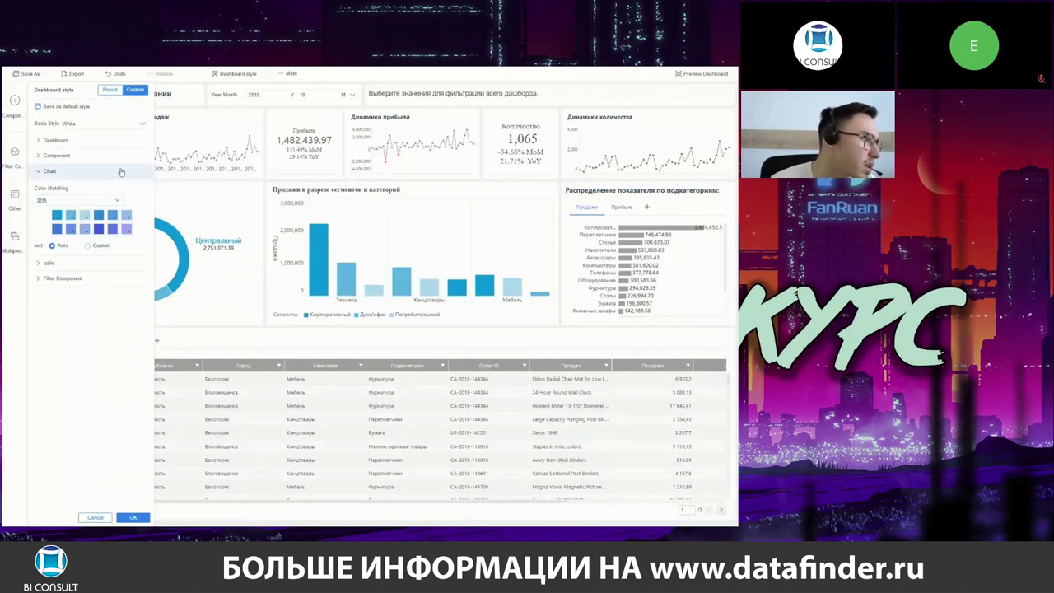
left_click(91, 200)
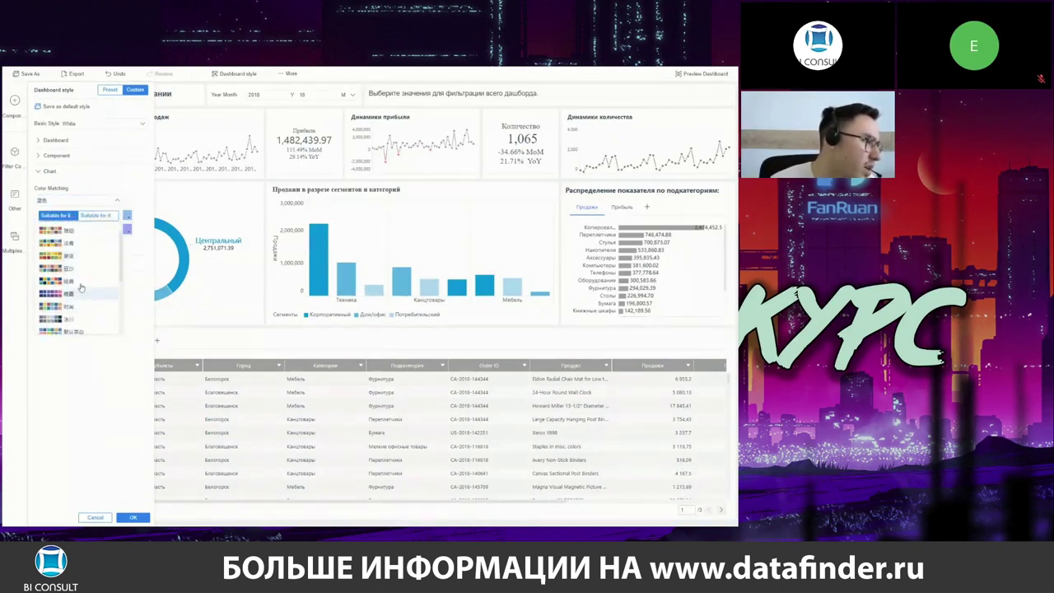
left_click(78, 290)
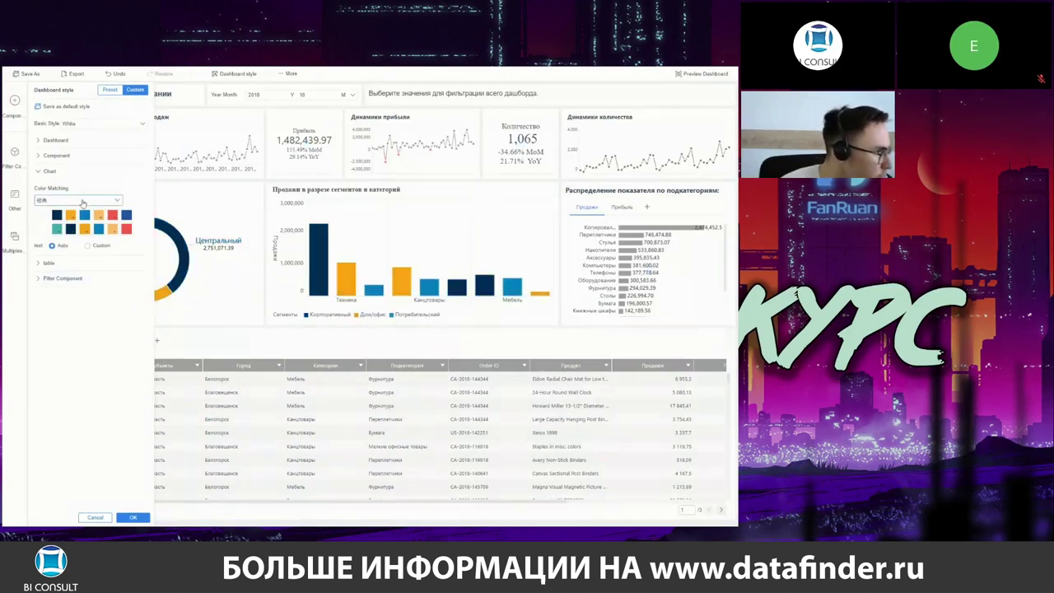
Switch table text to Custom and expand the table styling options.
left_click(79, 201)
left_click(57, 255)
left_click(49, 263)
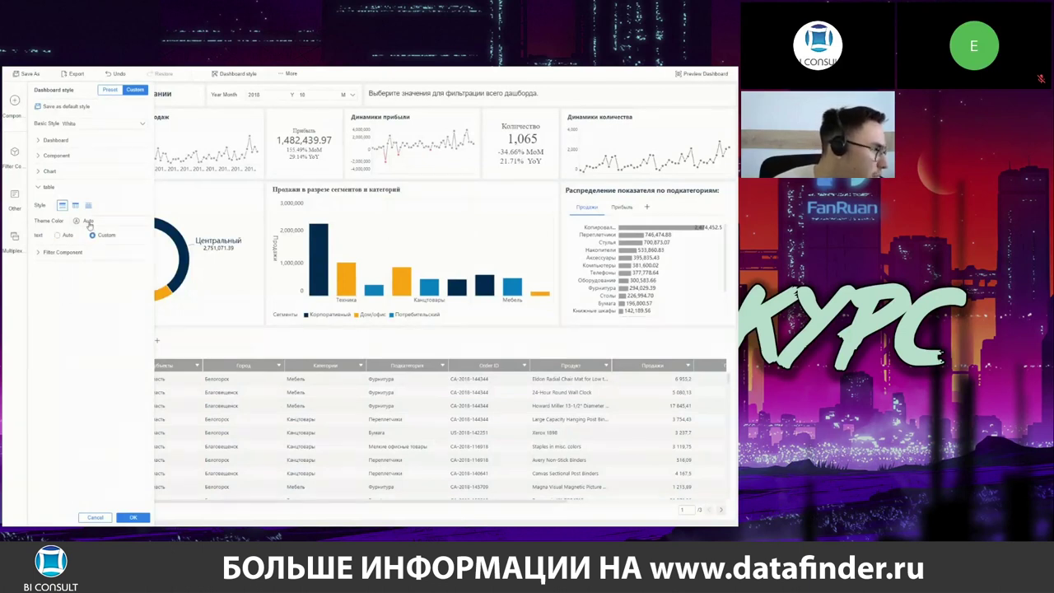
Set the table header, table body and filter title fonts to Arial.
left_click(91, 248)
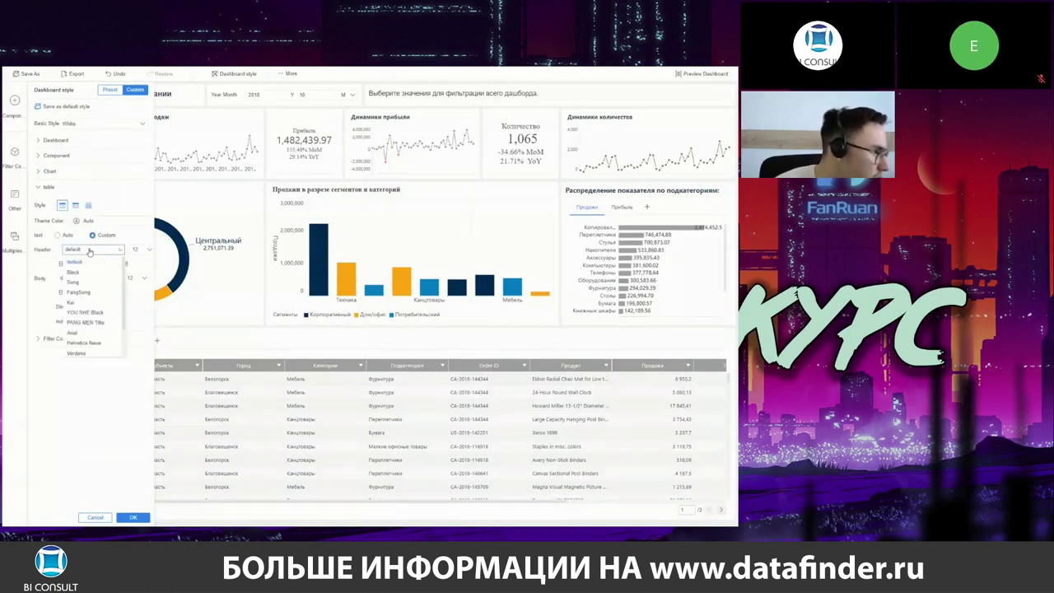
left_click(74, 331)
left_click(89, 279)
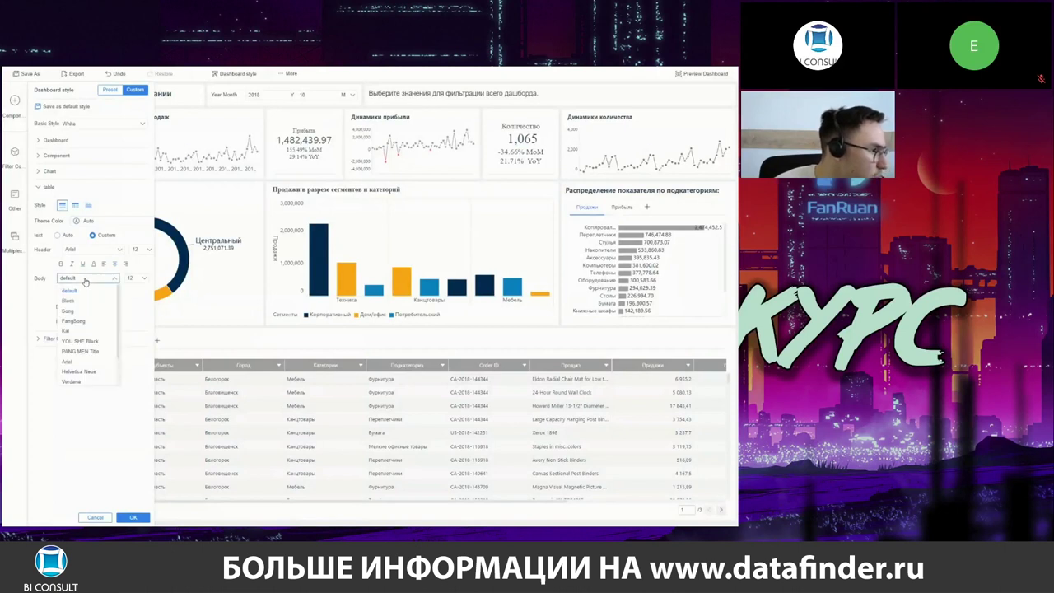
left_click(66, 363)
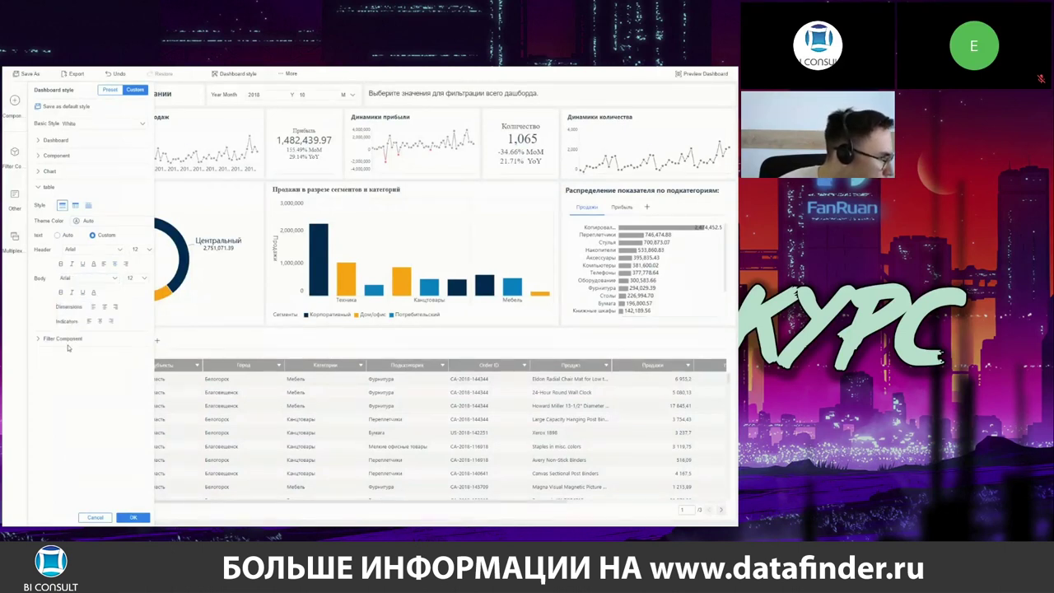
left_click(64, 338)
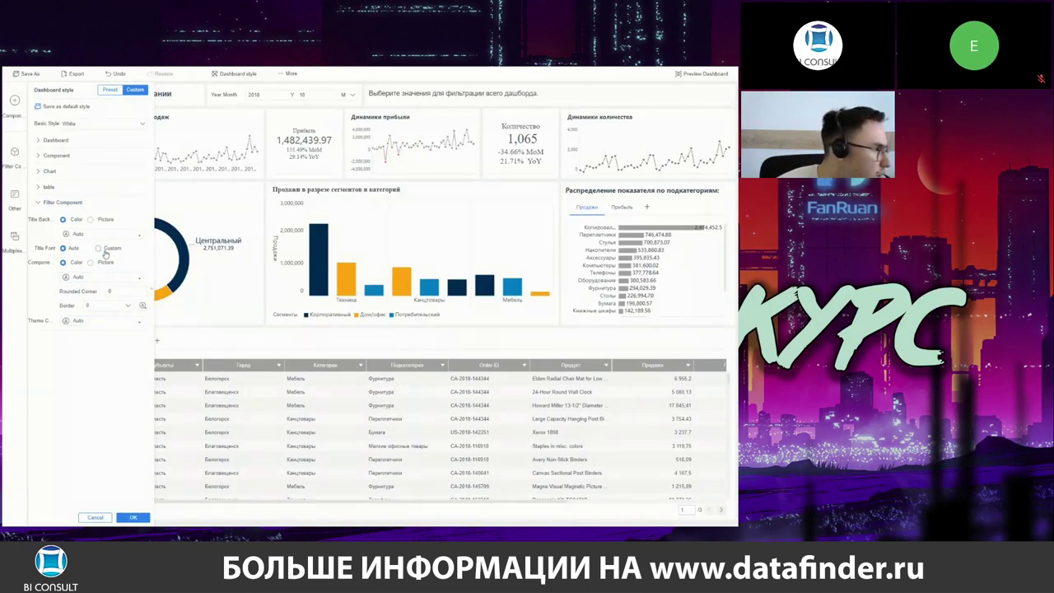
left_click(99, 248)
left_click(87, 262)
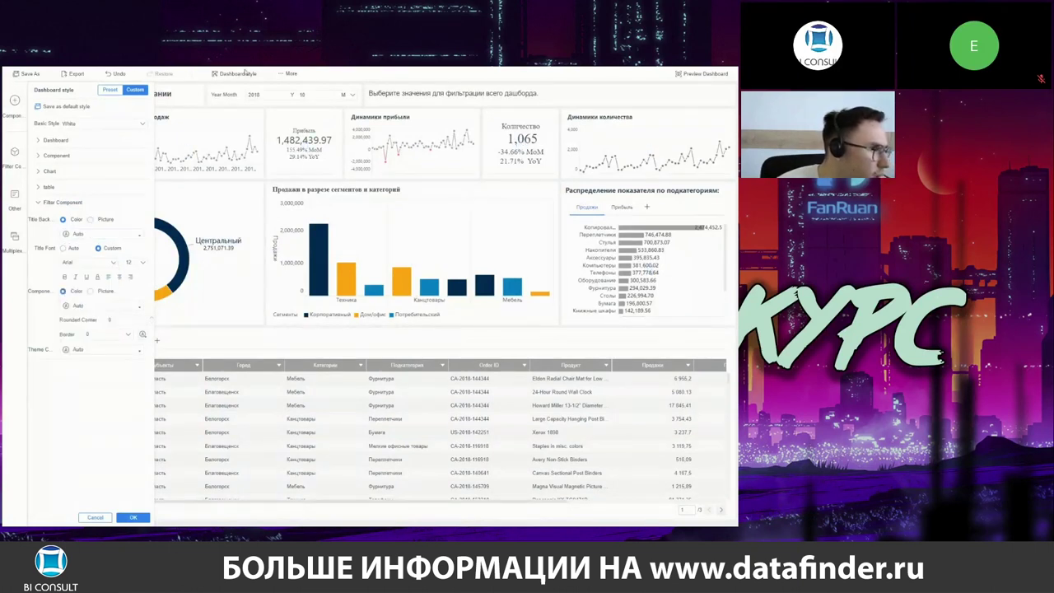
Give filter titles a dark blue (#5e78ea) background and apply the dashboard style.
left_click(83, 234)
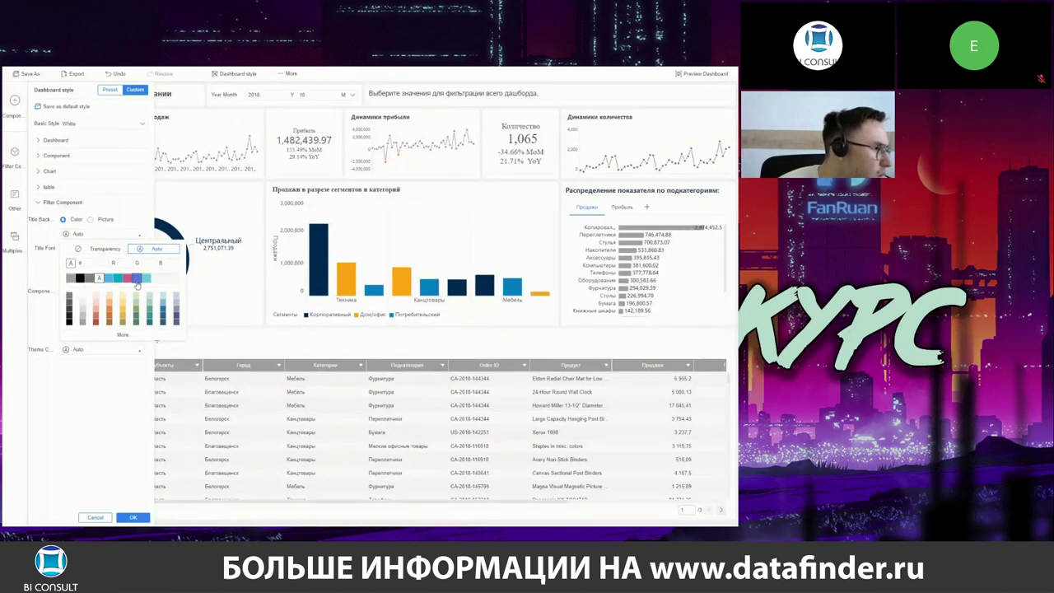
left_click(137, 282)
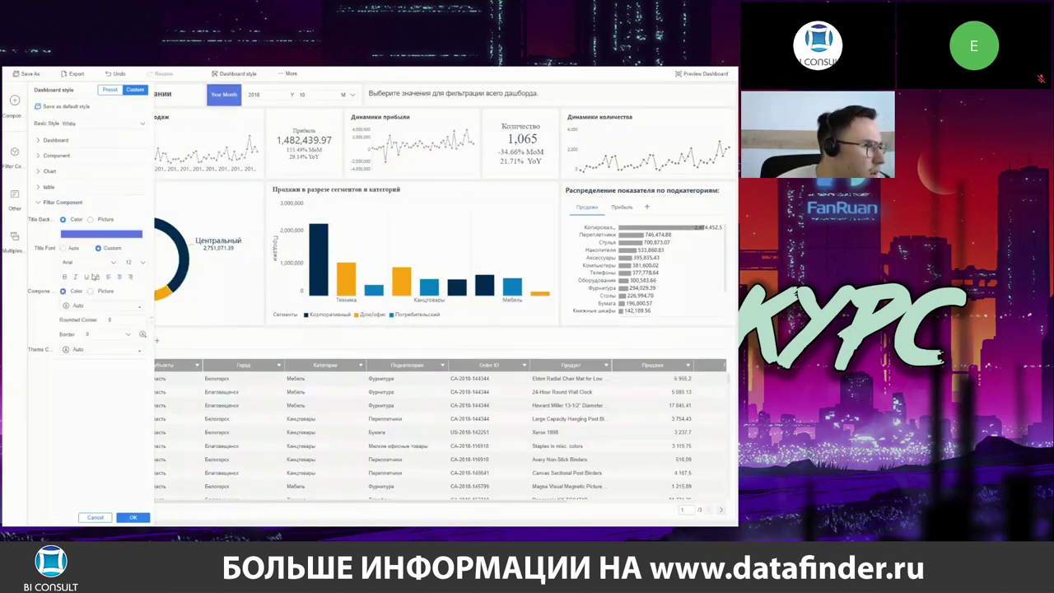
left_click(67, 233)
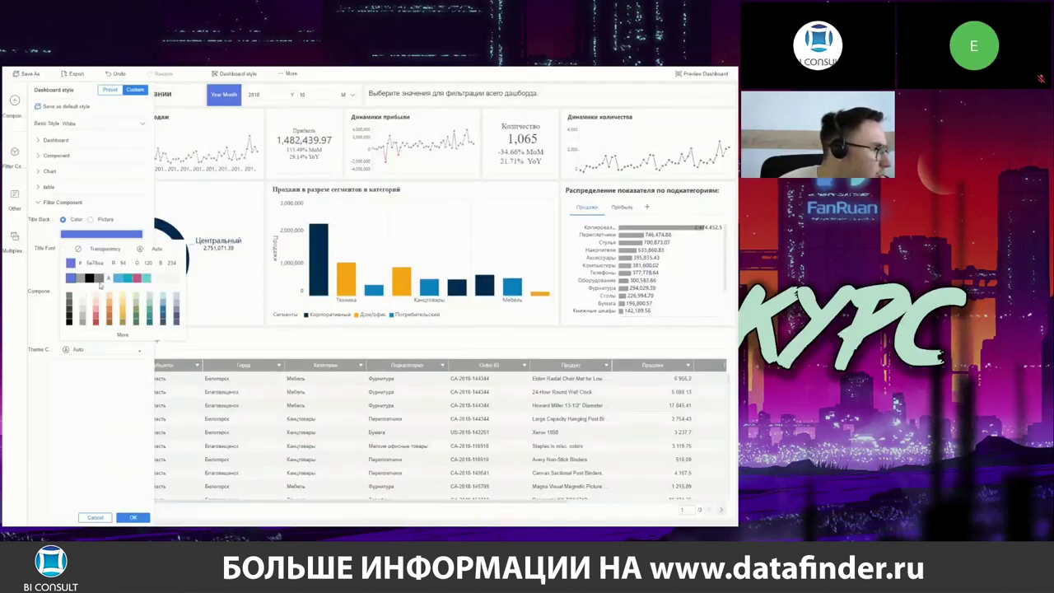
left_click(144, 249)
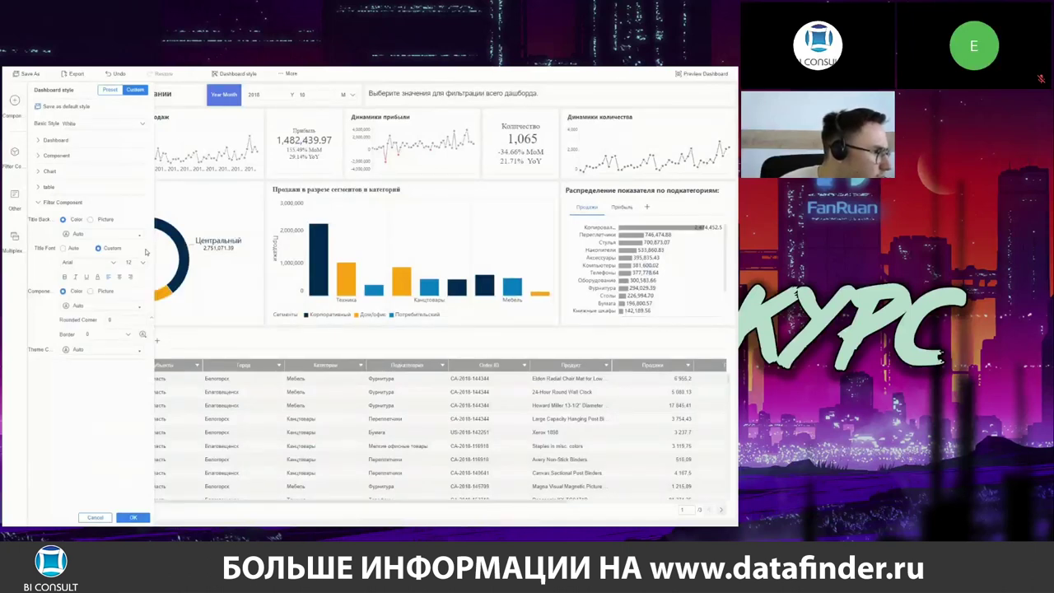
left_click(80, 278)
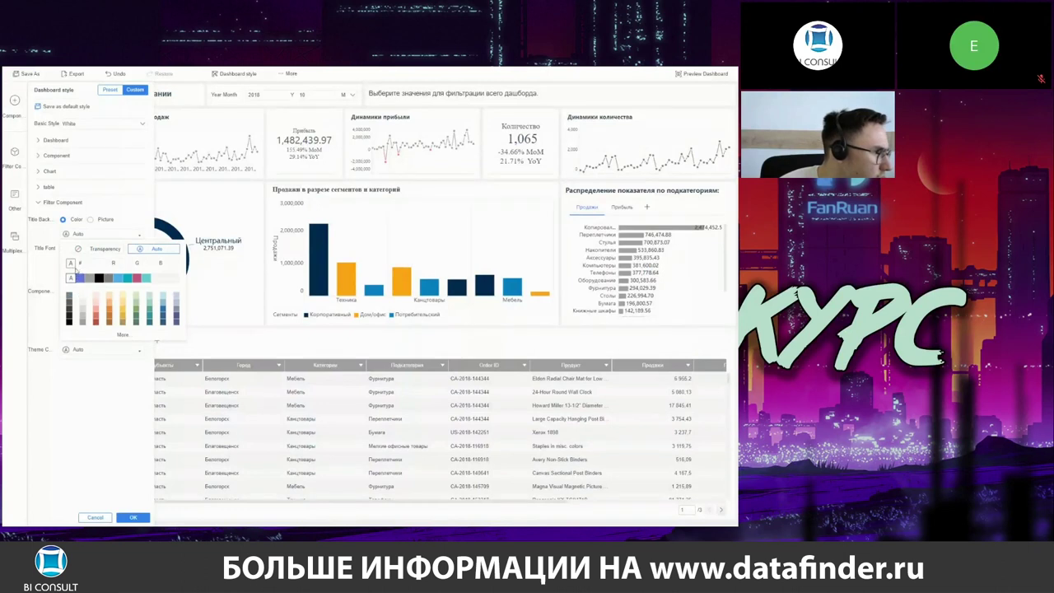
left_click(80, 279)
left_click(82, 267)
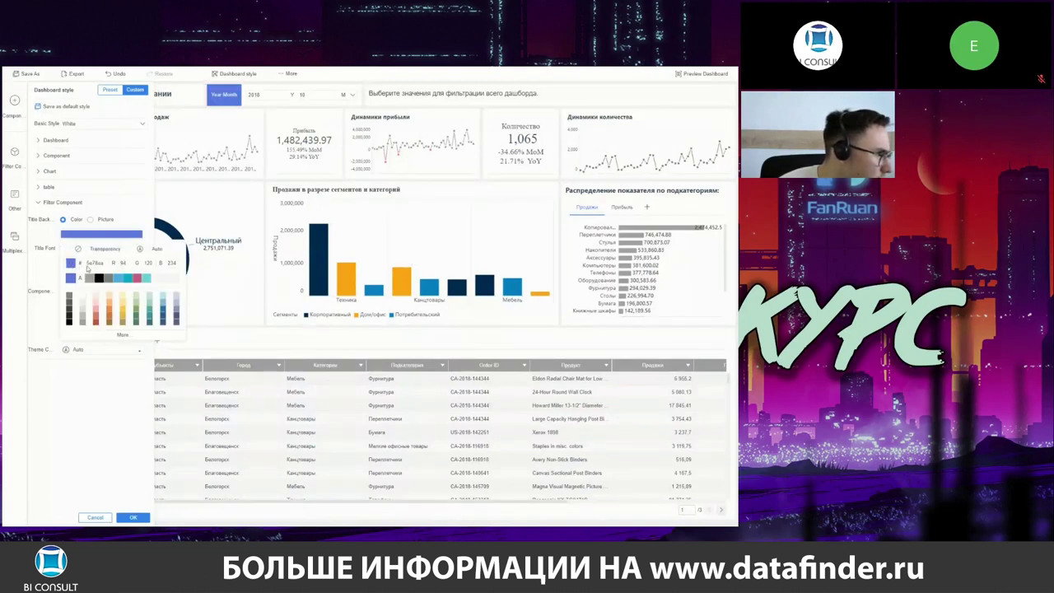
left_click(123, 334)
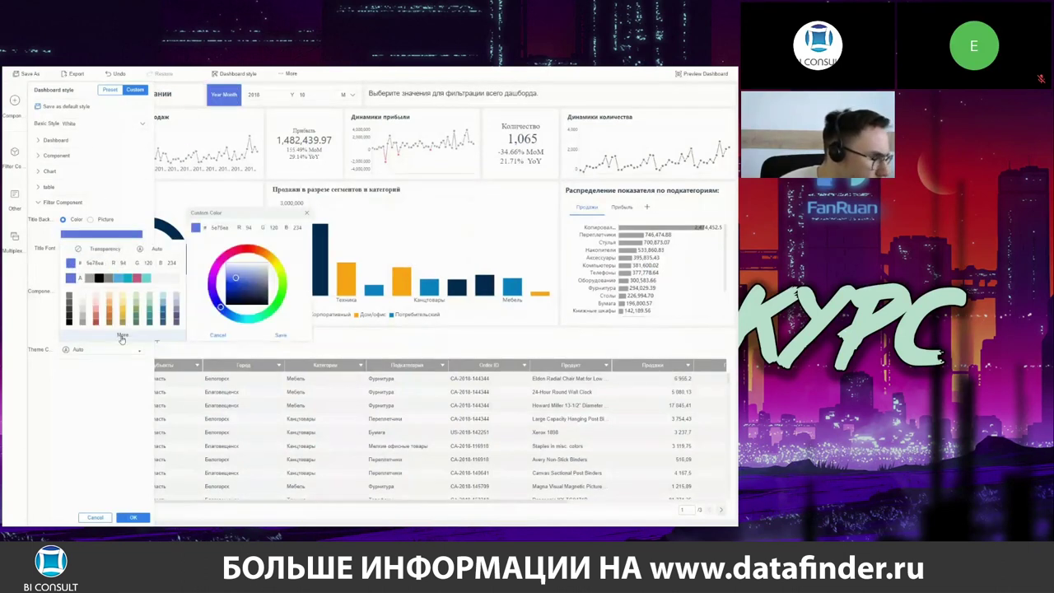
left_click(226, 340)
left_click(164, 313)
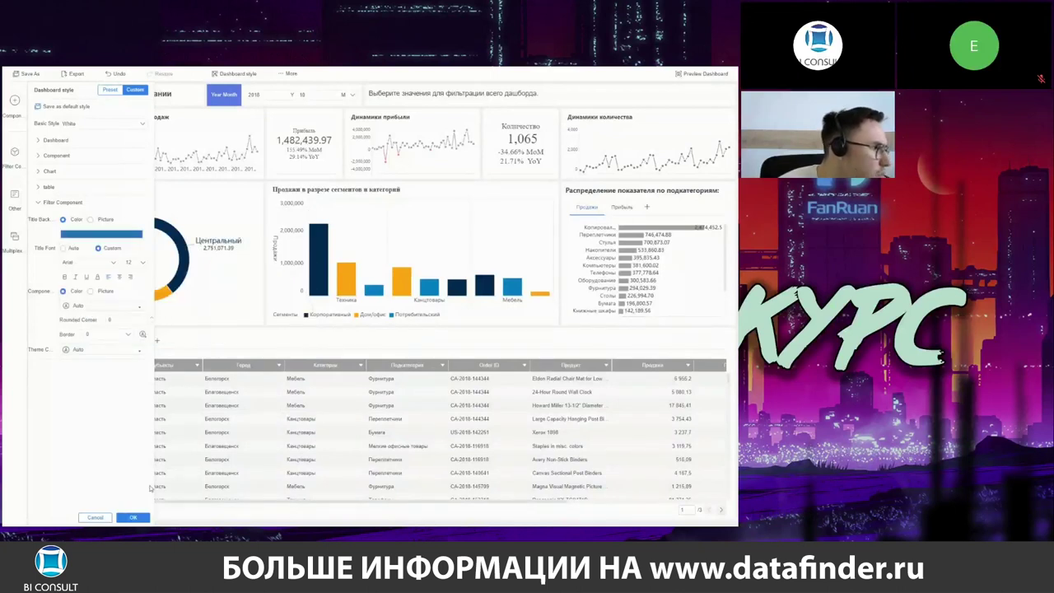
left_click(132, 517)
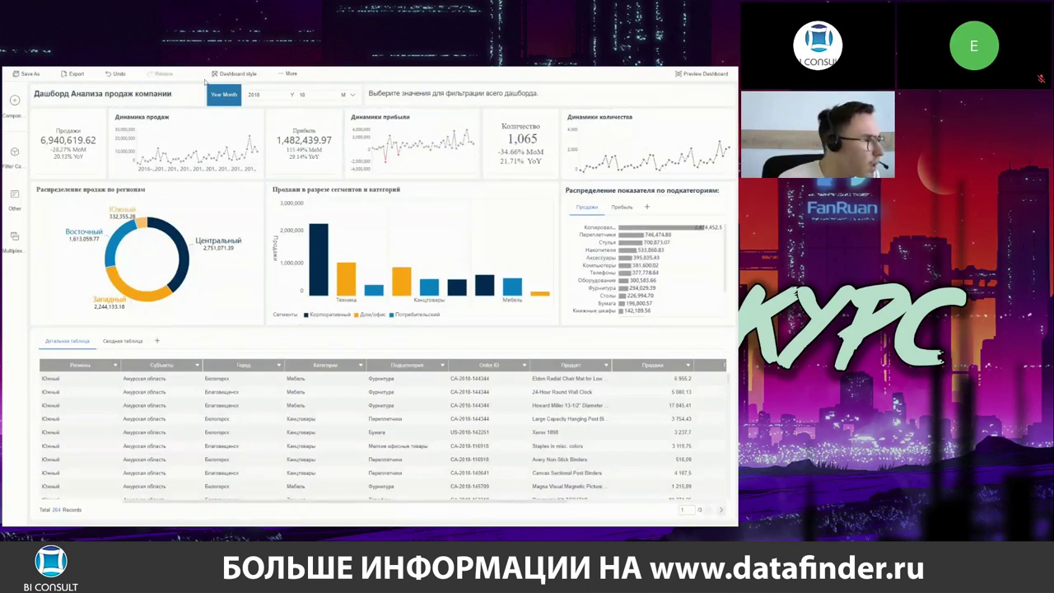
Save the dashboard as Дашборд анализ продаж in Демо-папка.
left_click(25, 74)
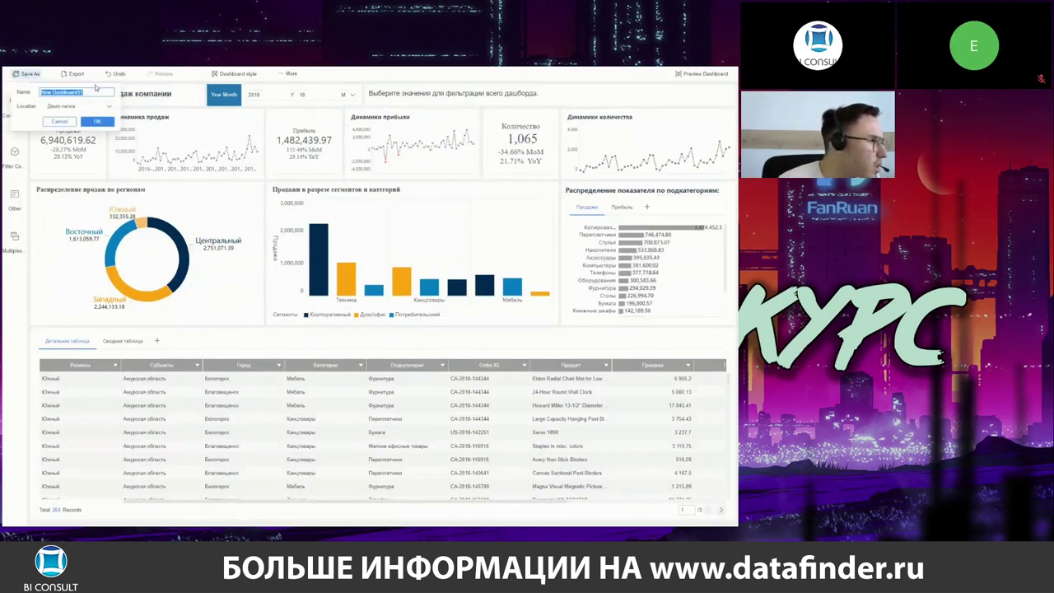
left_click(91, 92)
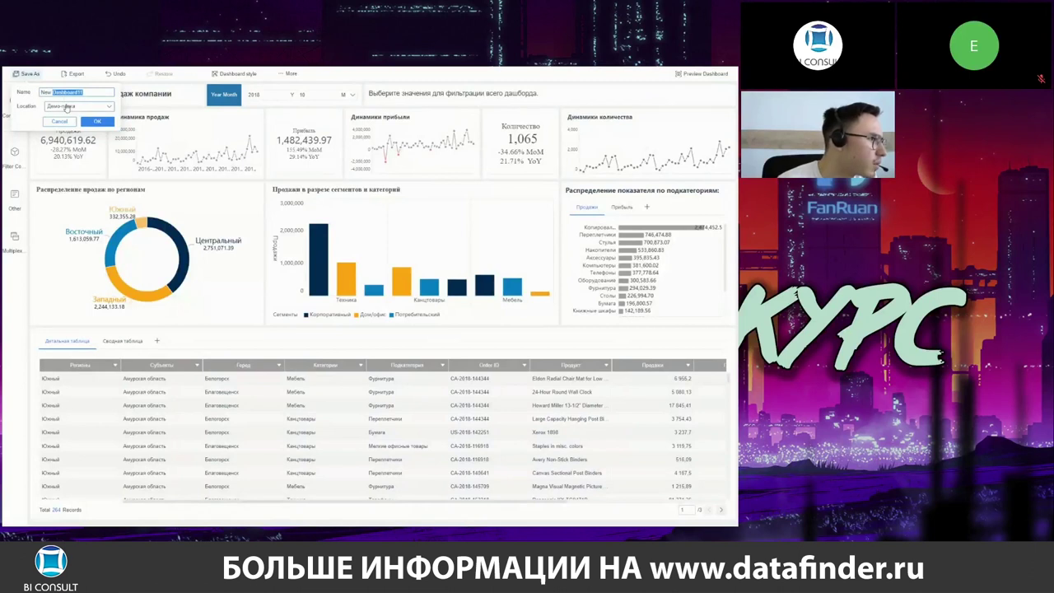
left_click(83, 106)
left_click(51, 122)
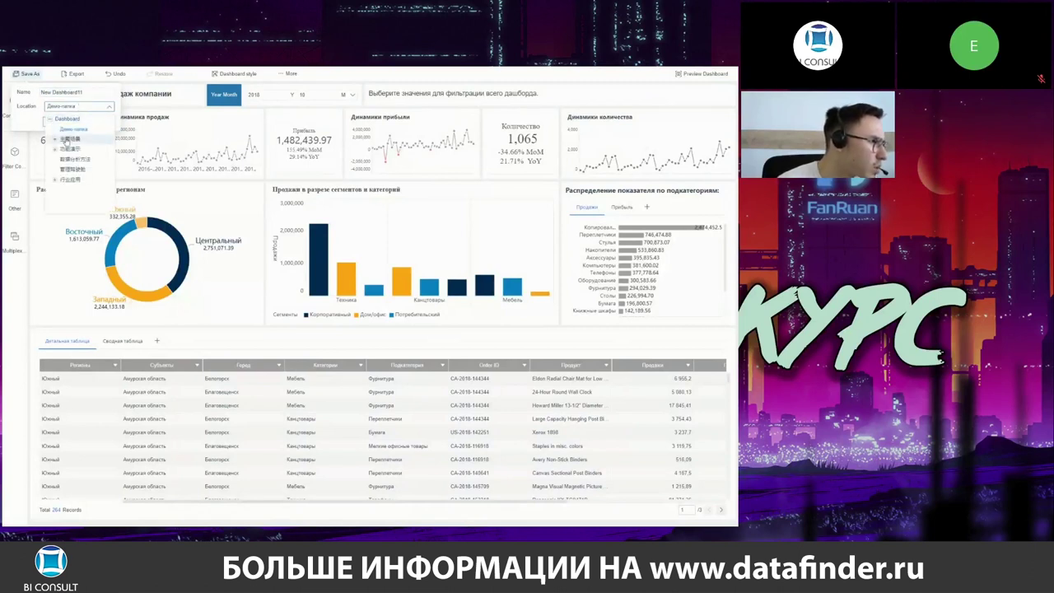
double_click(92, 93)
triple_click(92, 93)
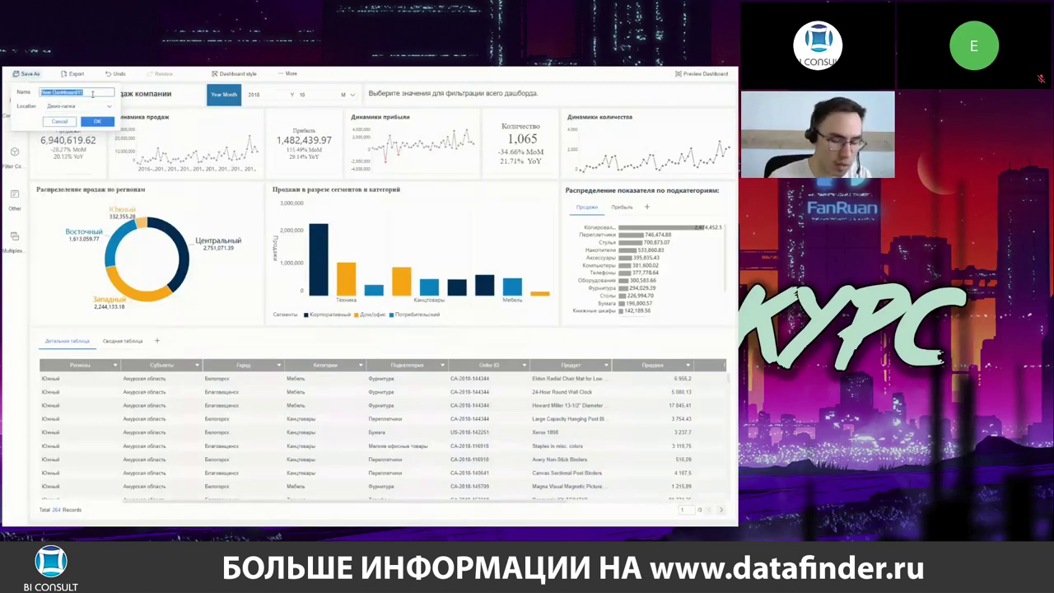
key("BackSpace")
type("Дашборд-анализ продаж")
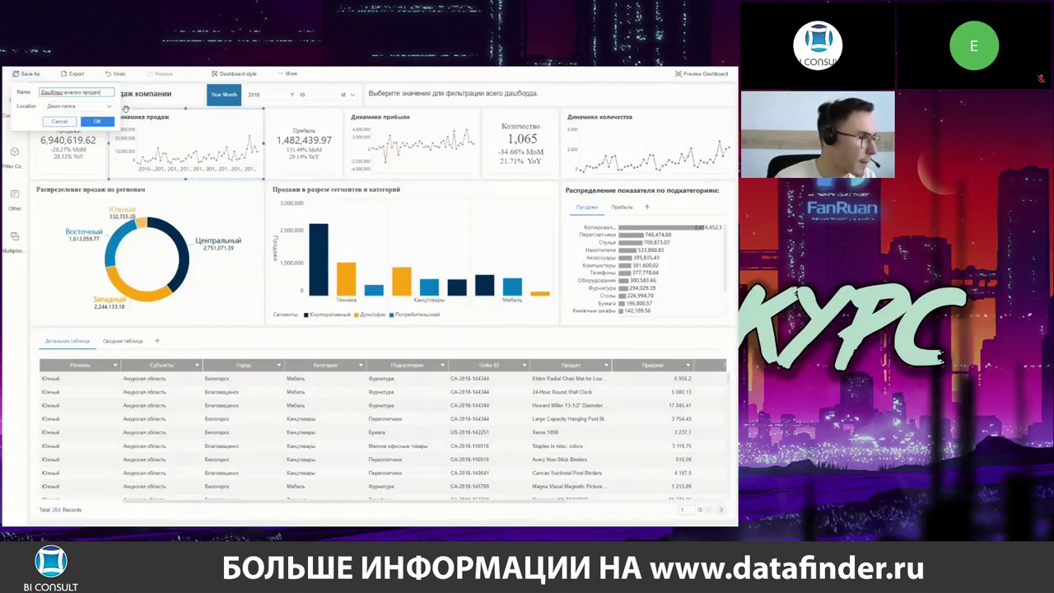
left_click(105, 121)
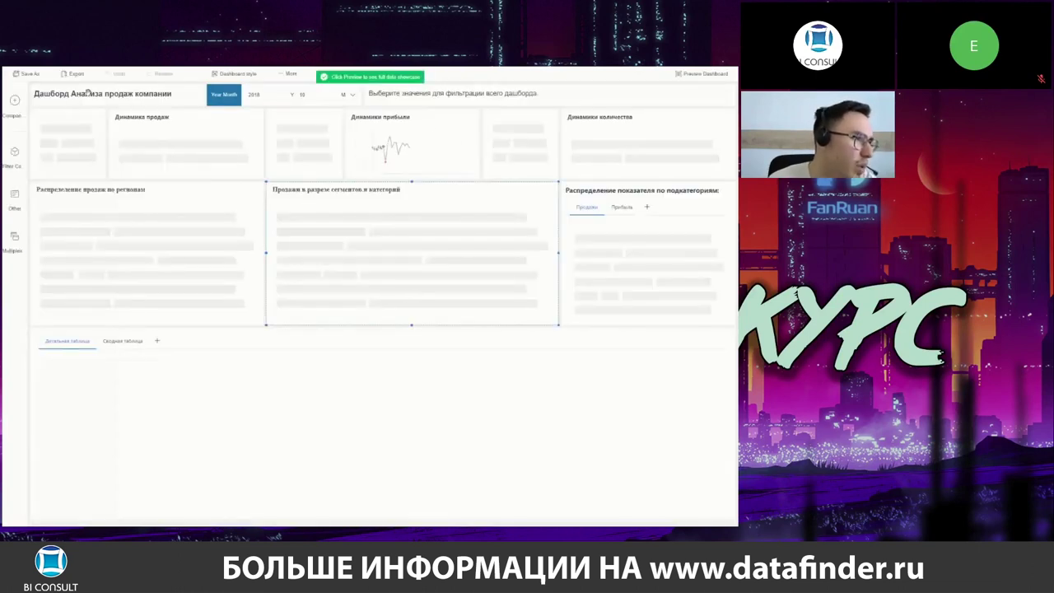
left_click(211, 174)
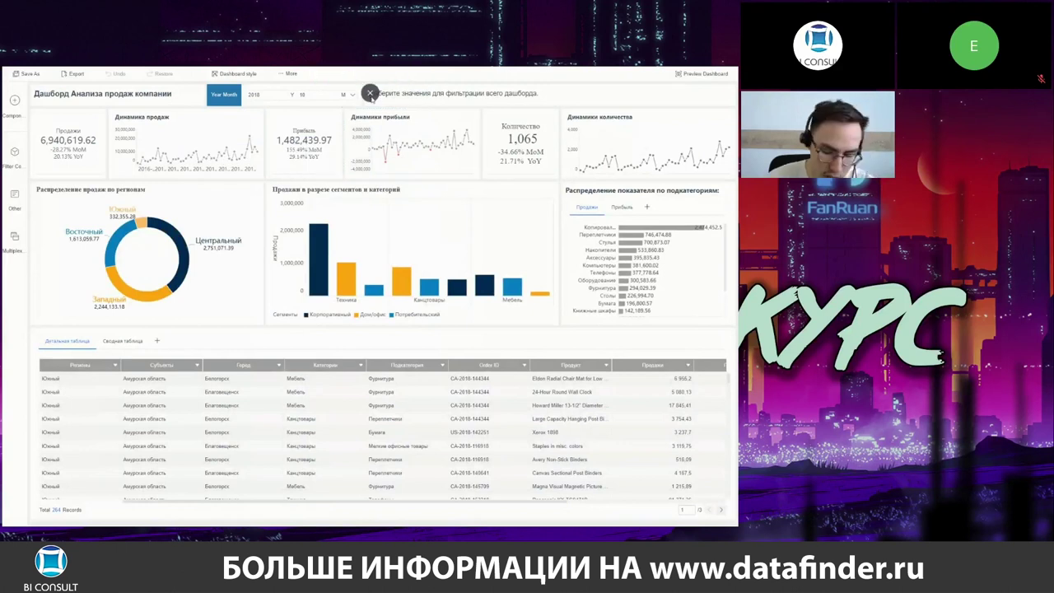
scroll(334, 176, "down", 2)
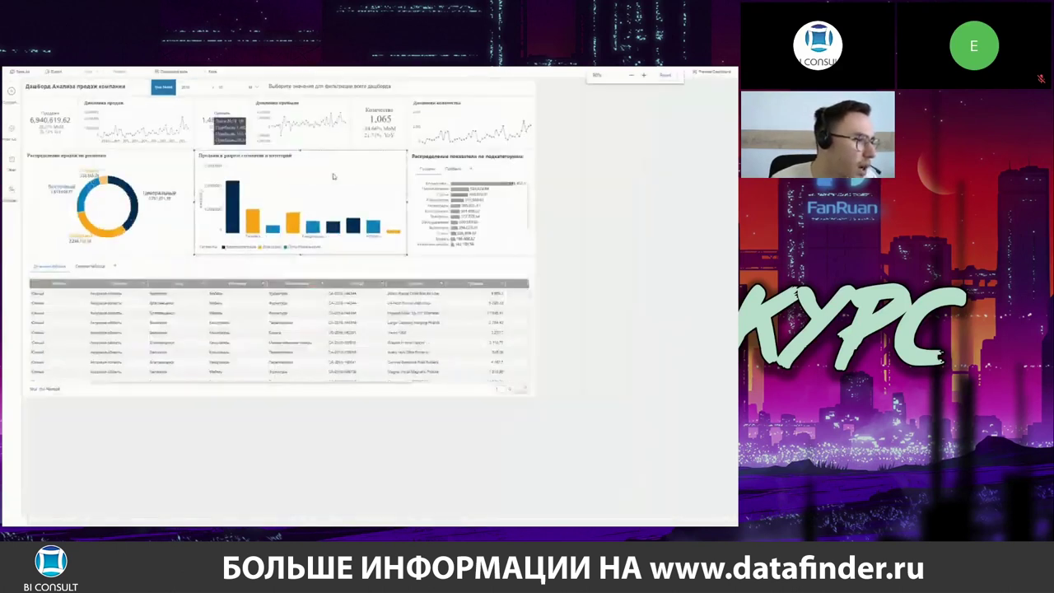
scroll(334, 176, "up", 2)
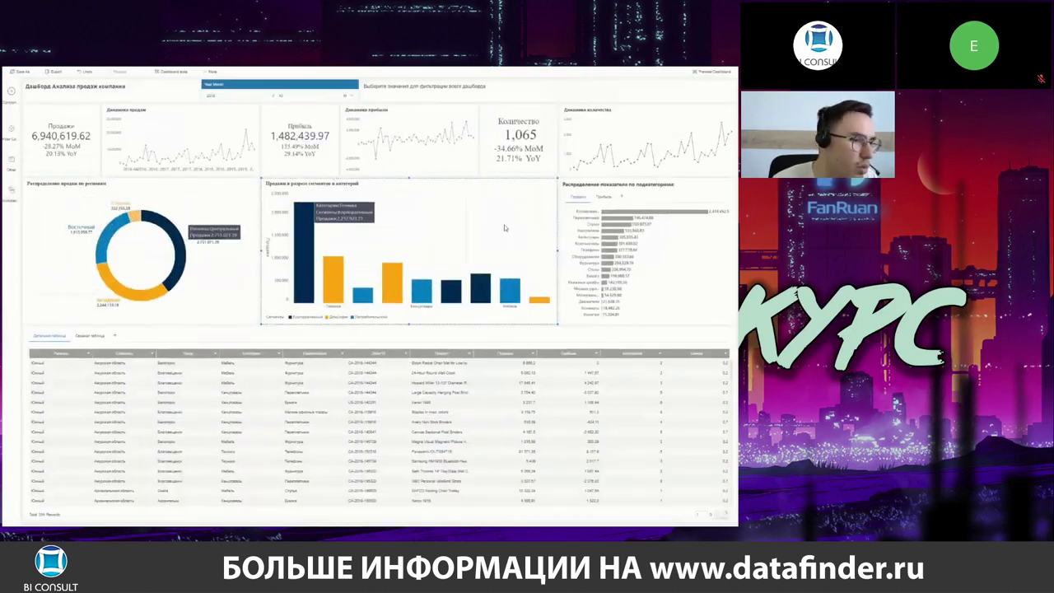
scroll(506, 478, "down", 1)
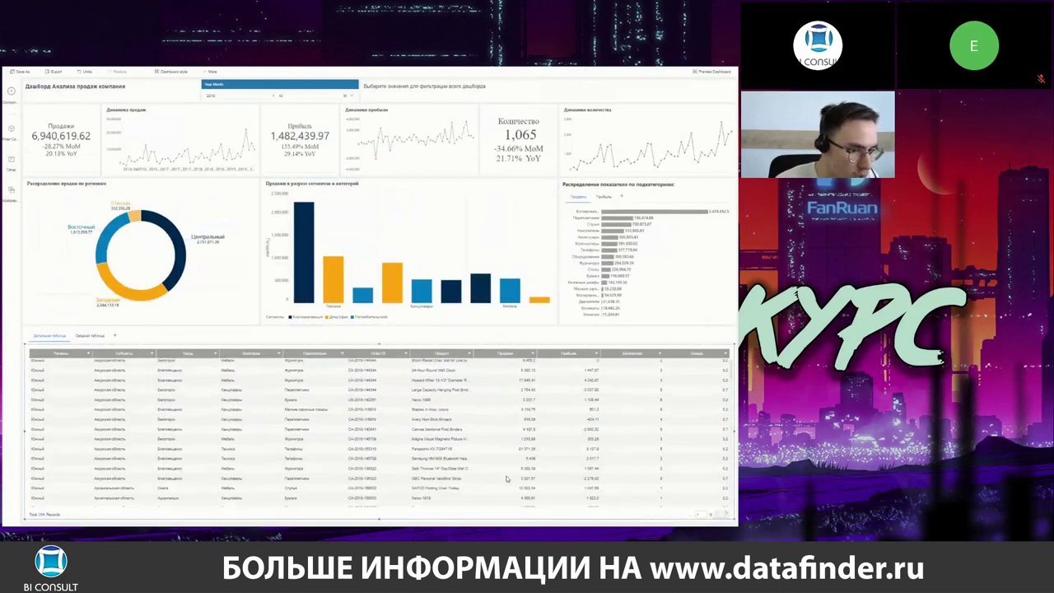
scroll(527, 472, "up", 1)
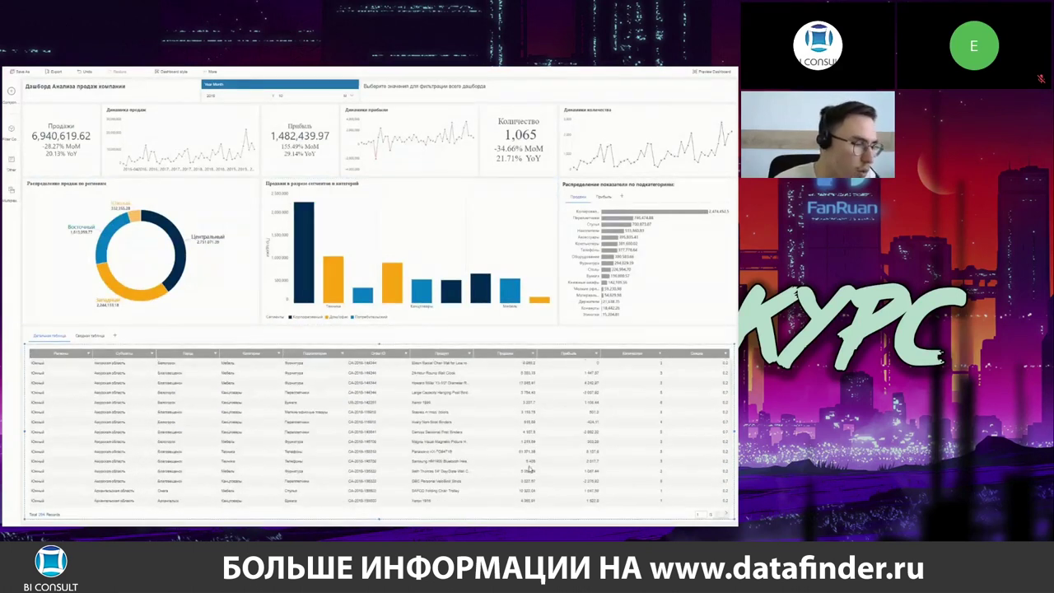
scroll(530, 470, "down", 3)
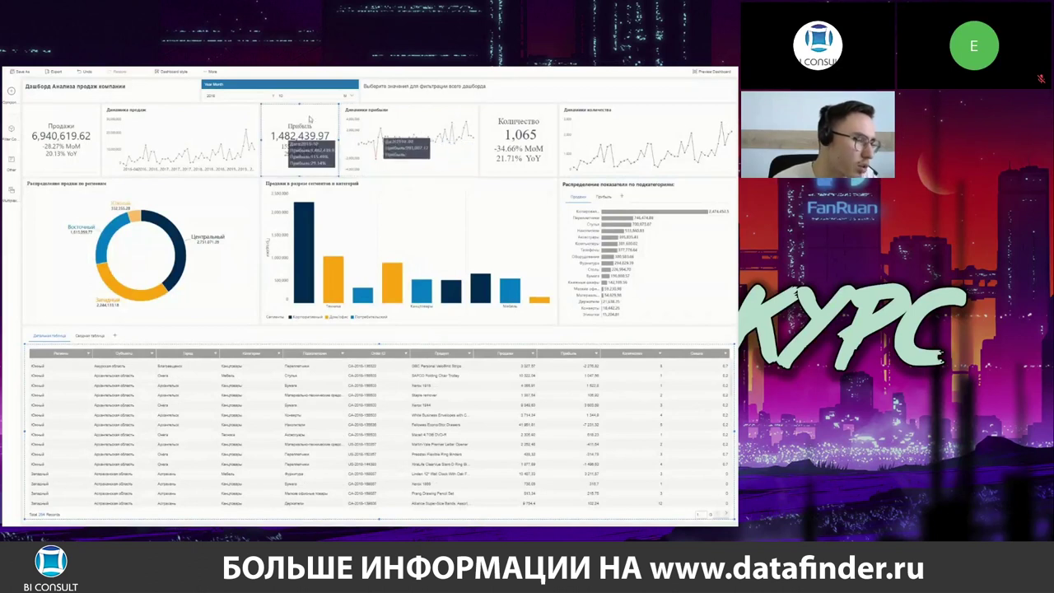
scroll(338, 219, "up", 4)
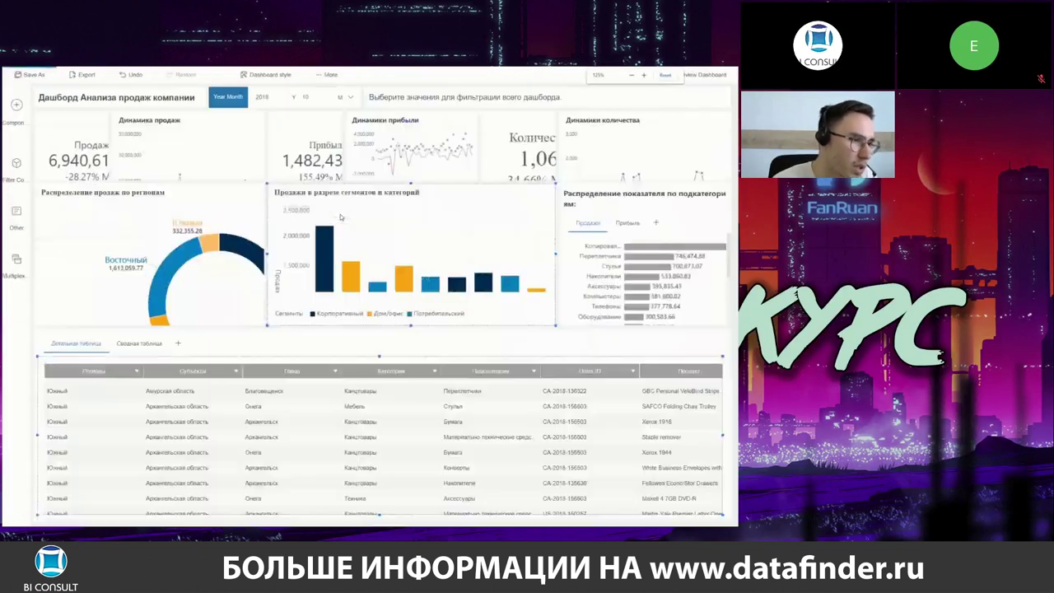
scroll(542, 136, "up", 2)
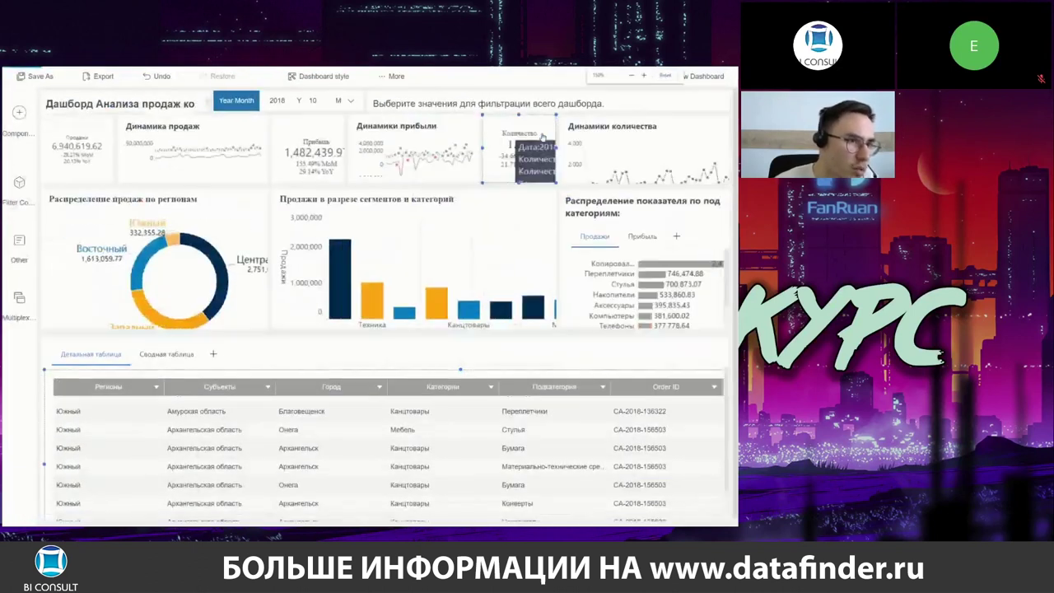
scroll(542, 137, "down", 2)
scroll(571, 155, "down", 2)
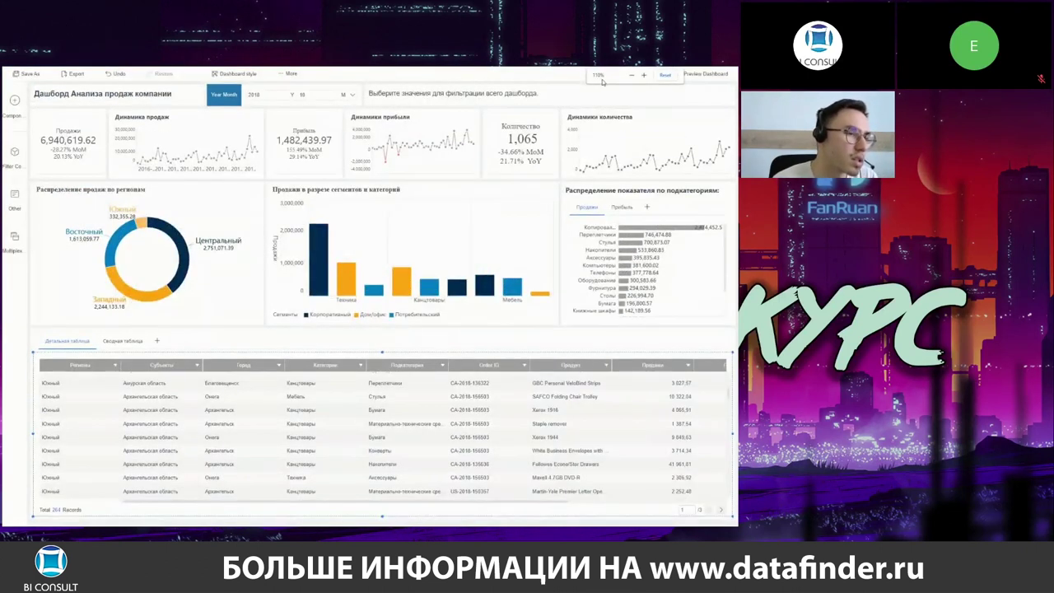
scroll(453, 241, "down", 2)
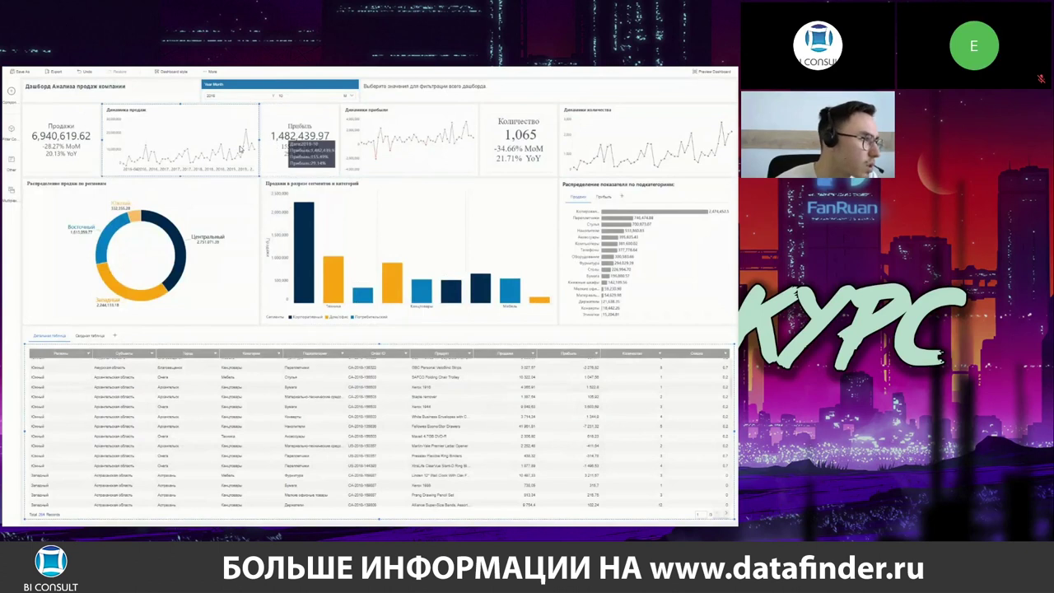
scroll(240, 150, "up", 1)
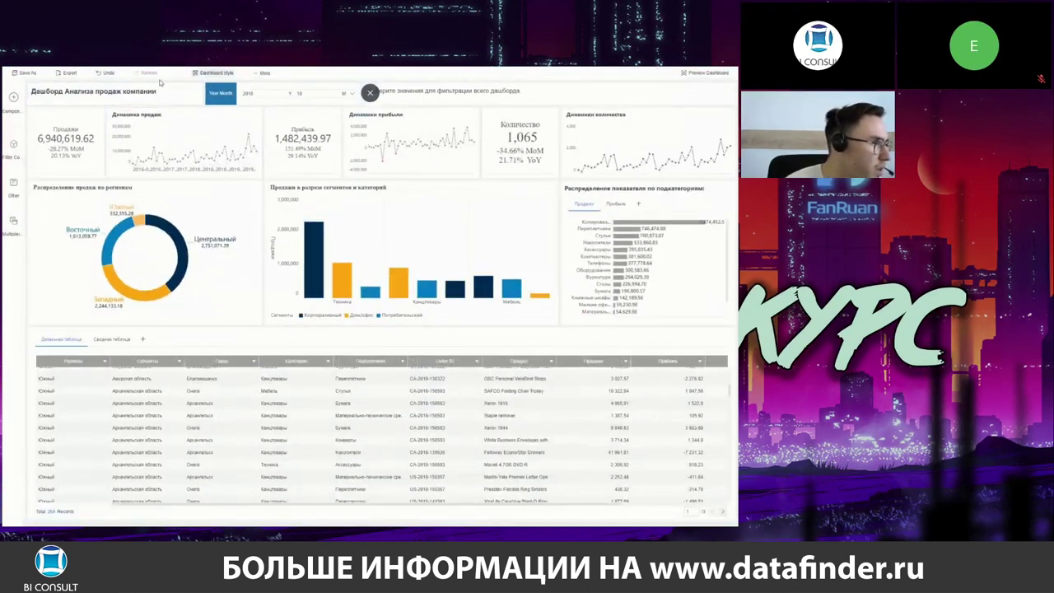
Export the sales dashboard with Export Excel, then with Export PDF.
left_click(54, 72)
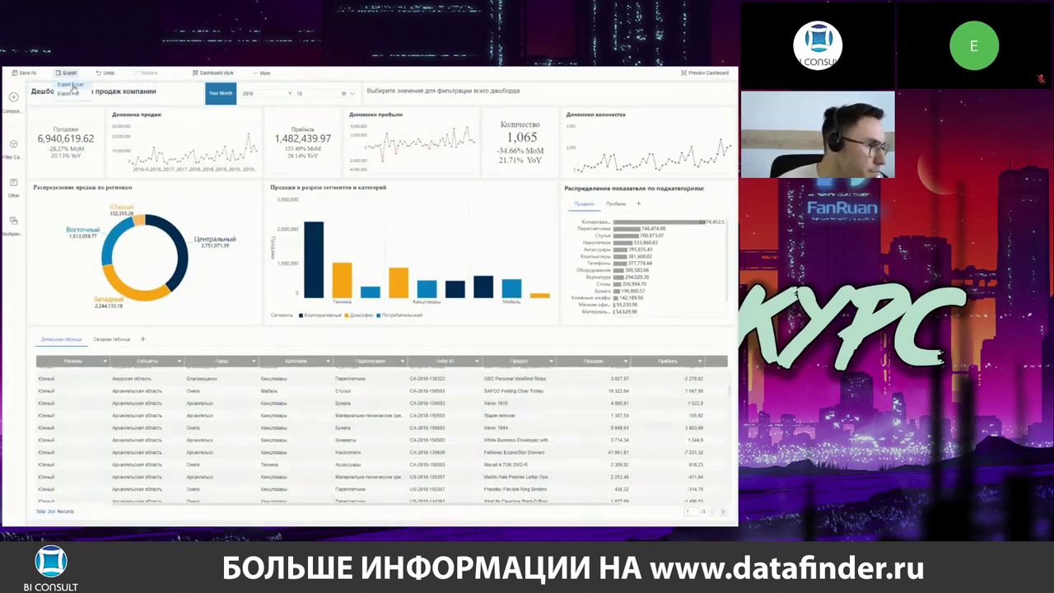
left_click(71, 85)
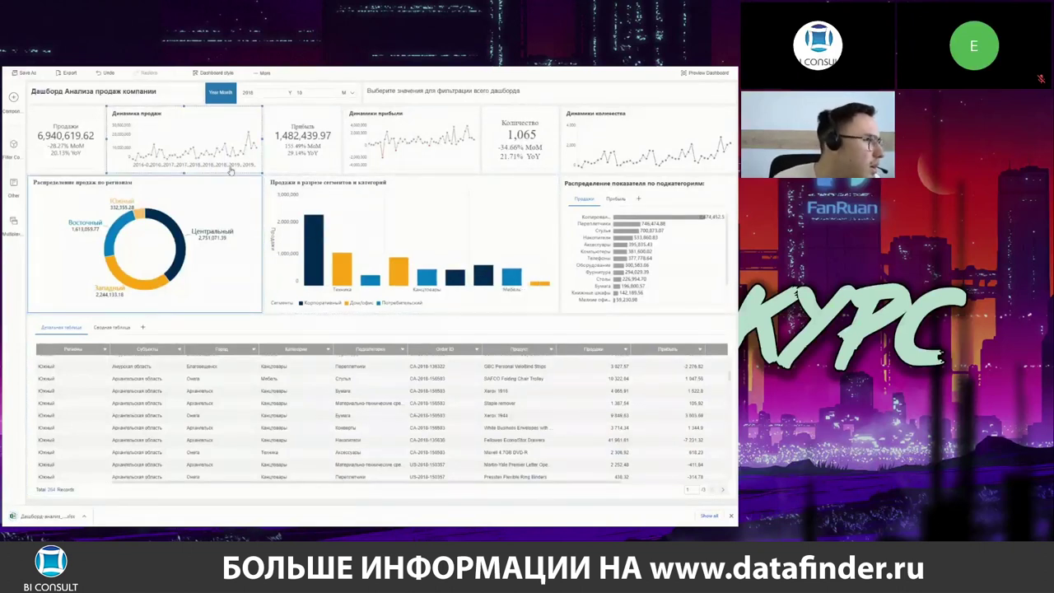
left_click(66, 72)
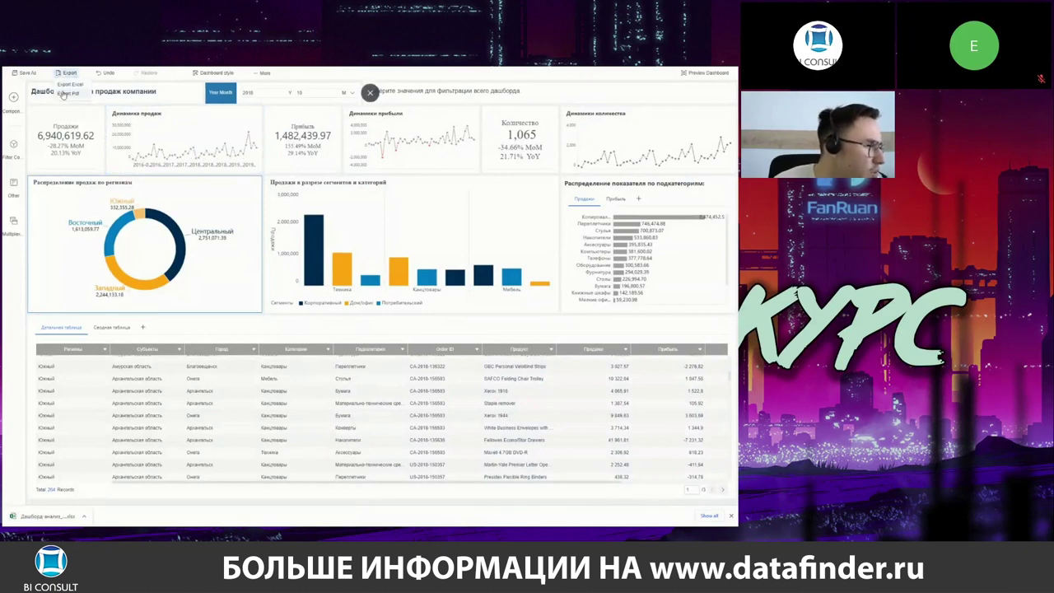
left_click(67, 94)
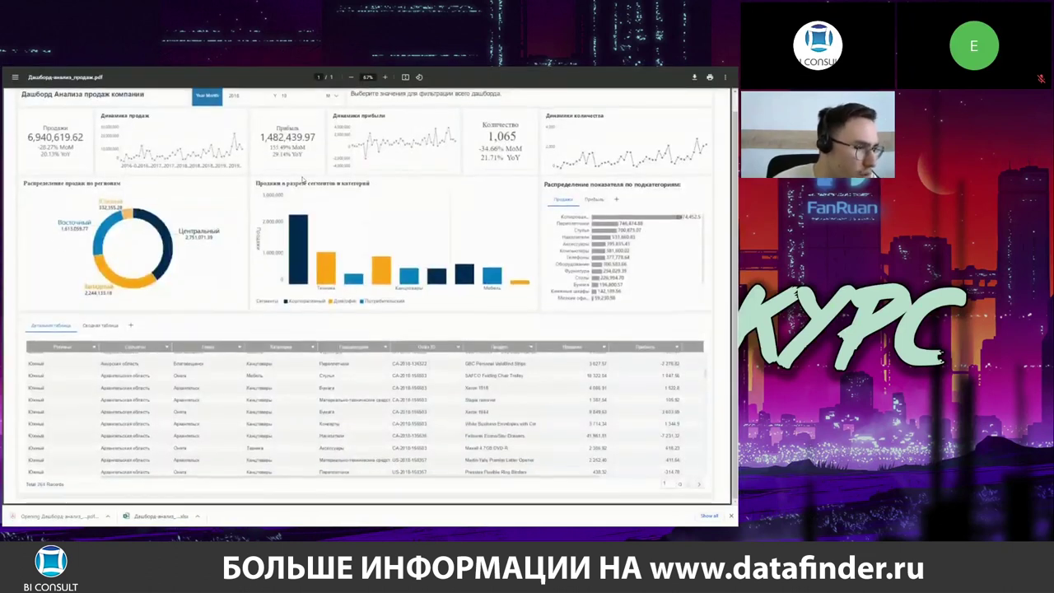
Scroll through the exported dashboard PDF, dismiss the downloads bar, exit fullscreen and close the PDF tab.
scroll(337, 209, "down", 2)
scroll(337, 212, "up", 2)
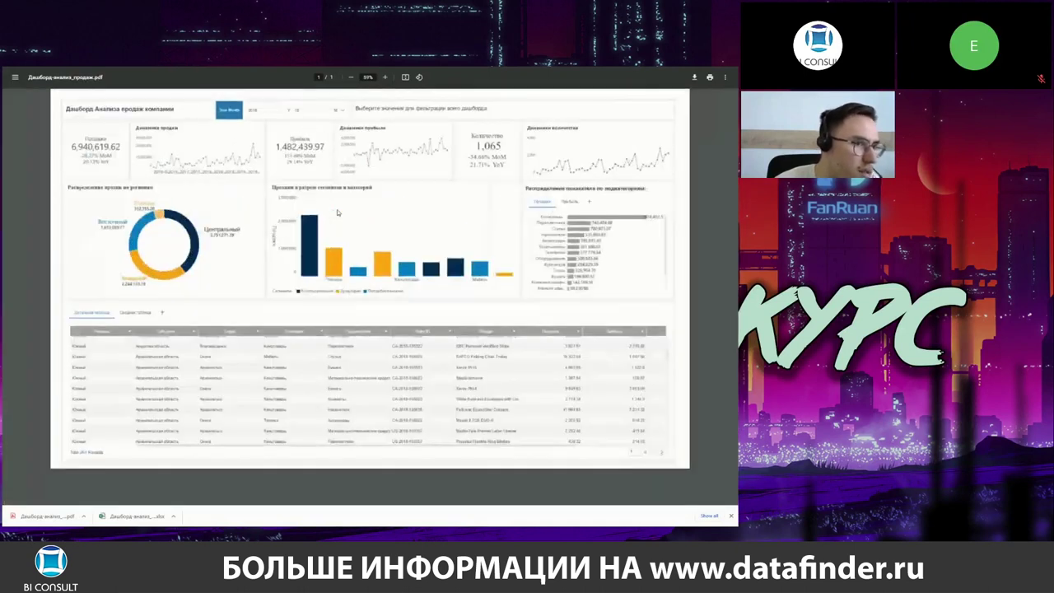
left_click(730, 516)
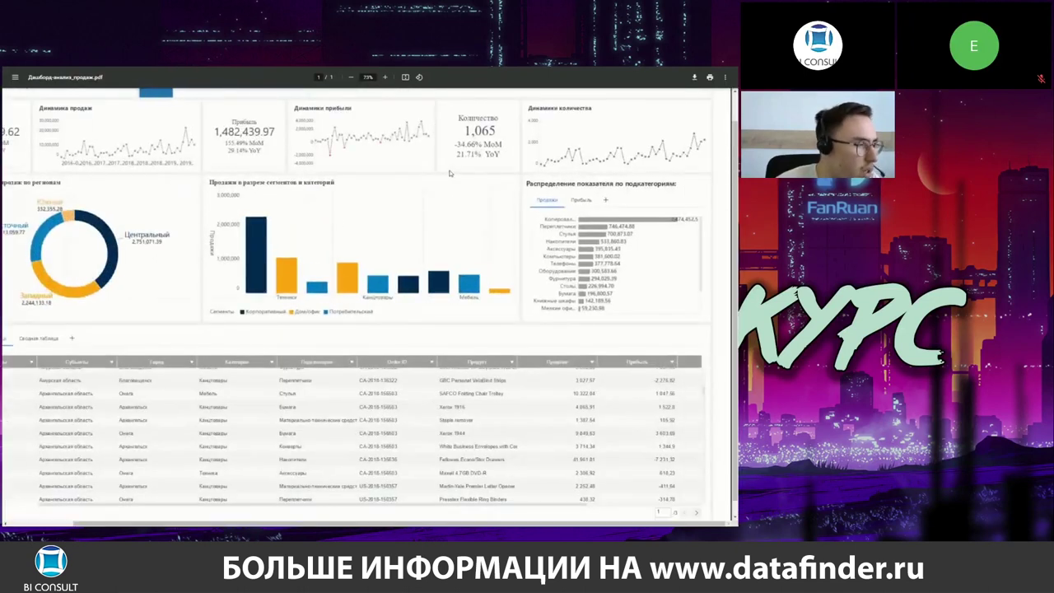
key("F11")
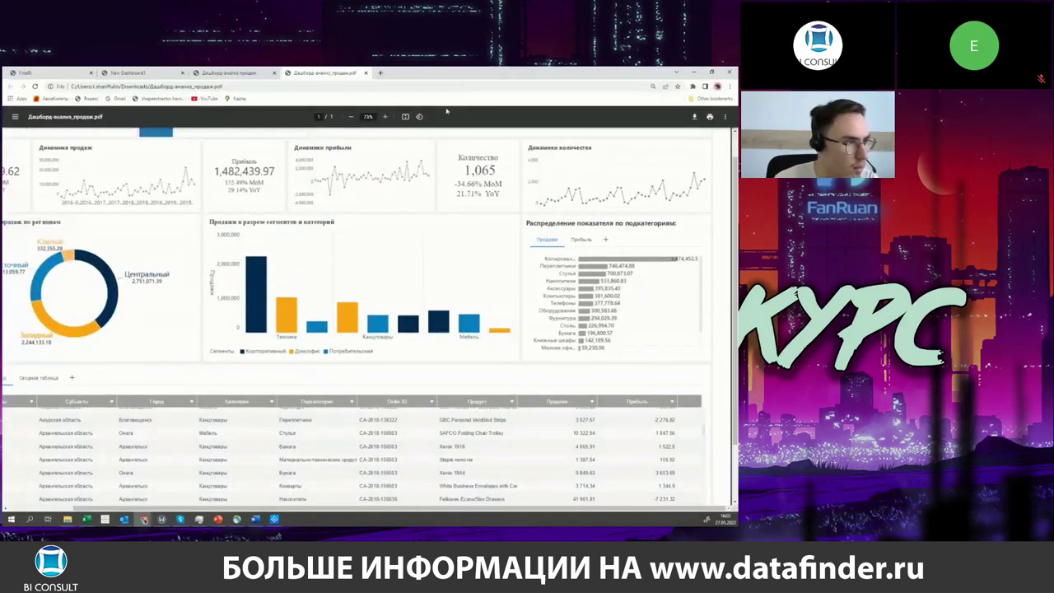
left_click(366, 73)
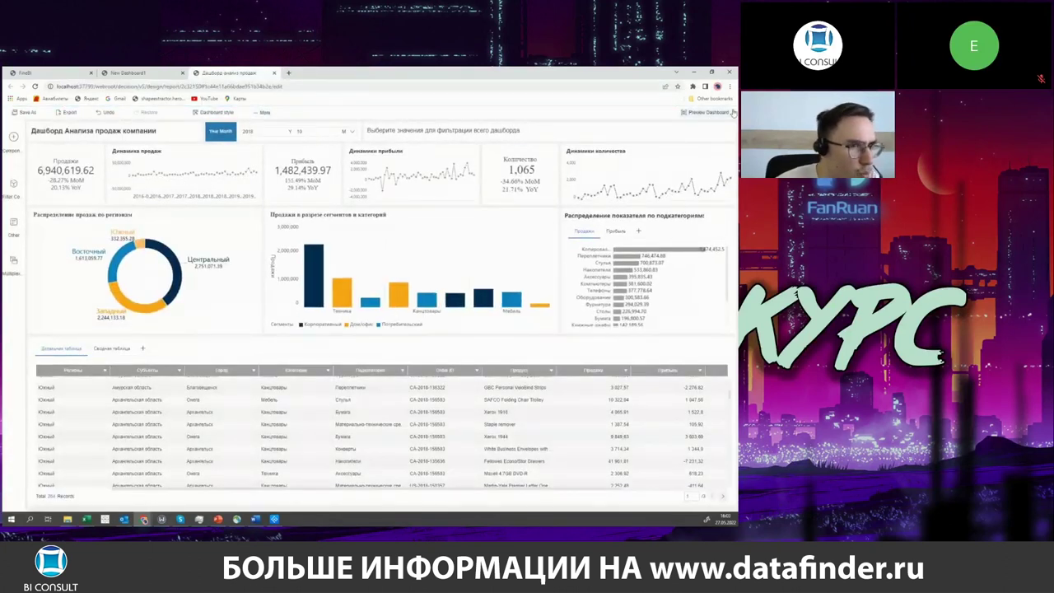
Preview the dashboard, filter it by the Восточный donut slice, and zoom in on Распределение продаж по регионам.
left_click(703, 113)
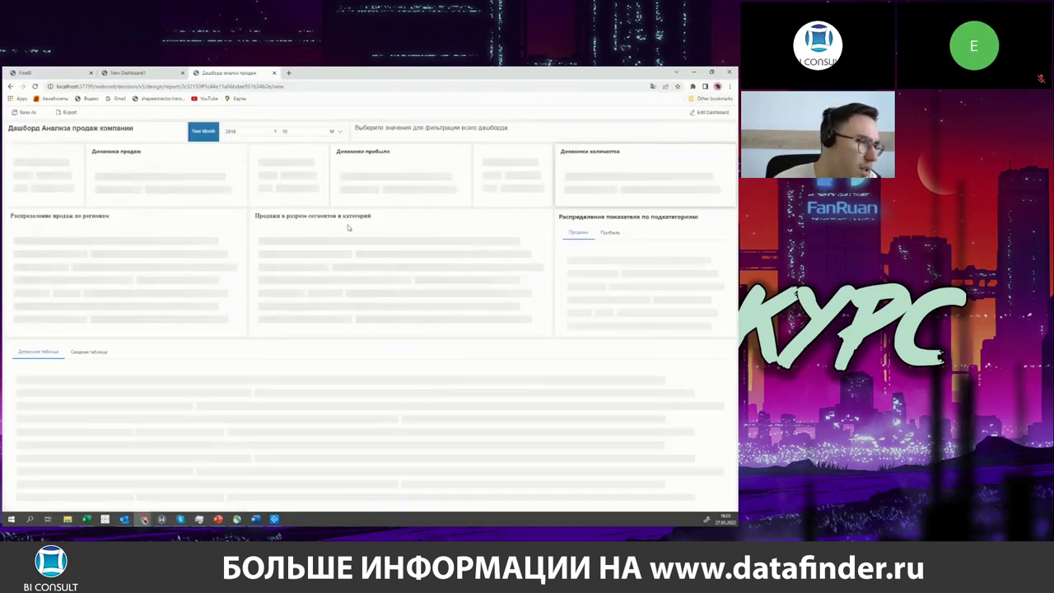
mouse_move(204, 192)
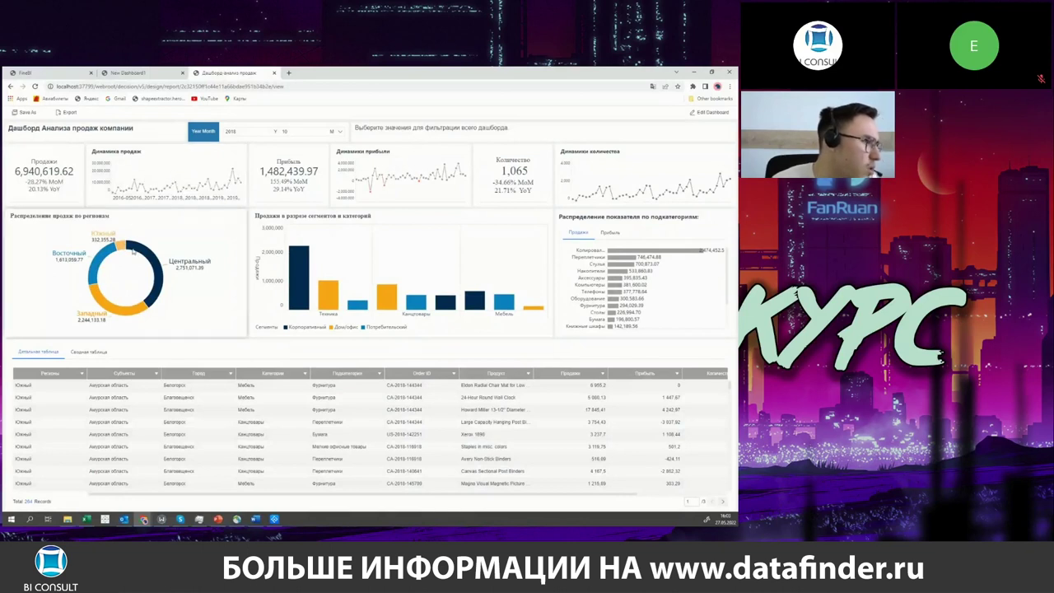
mouse_move(123, 274)
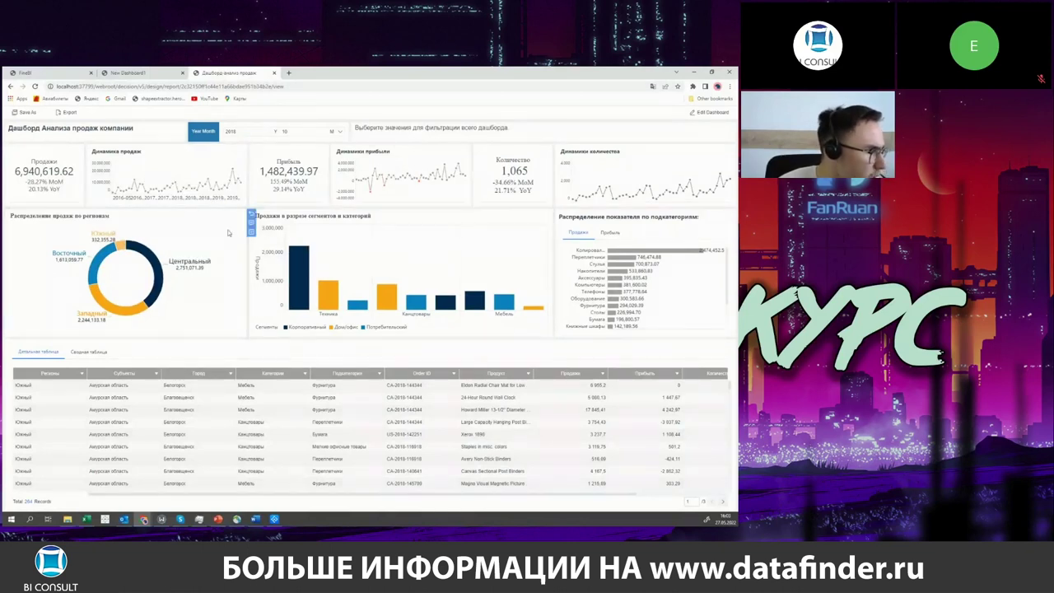
mouse_move(130, 252)
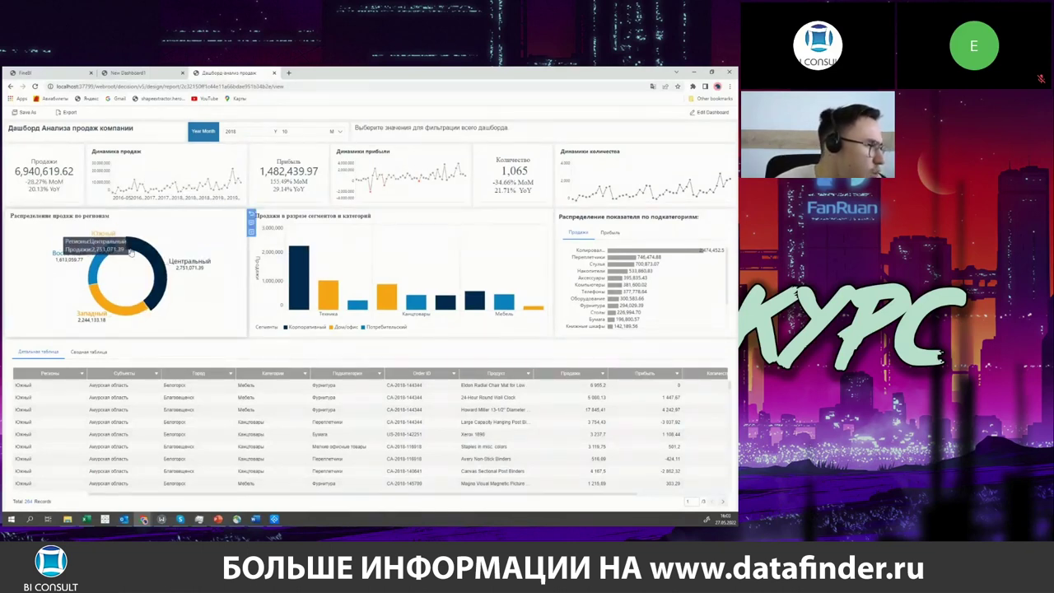
left_click(90, 260)
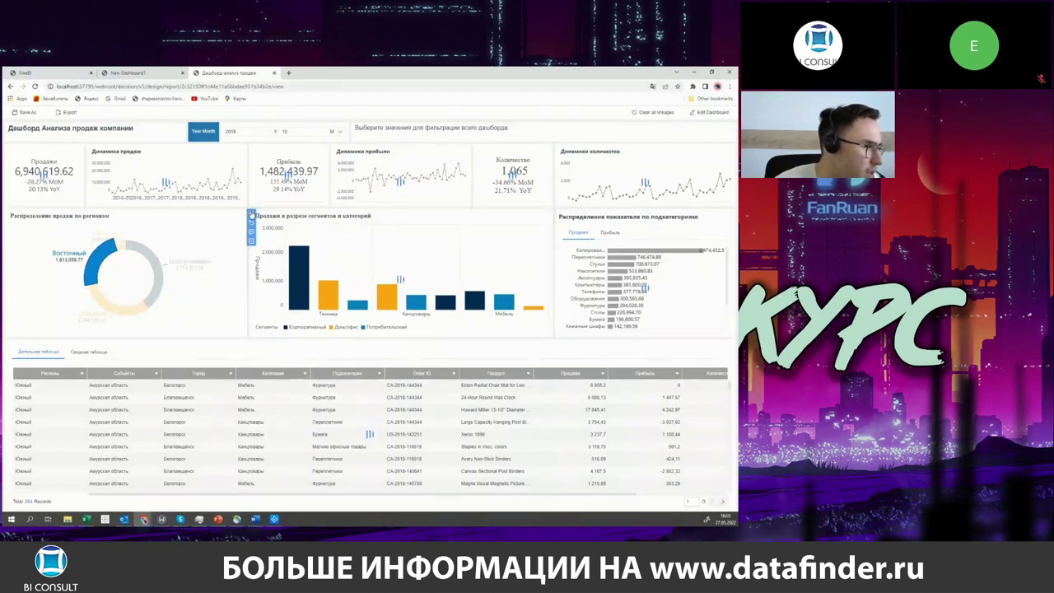
left_click(252, 237)
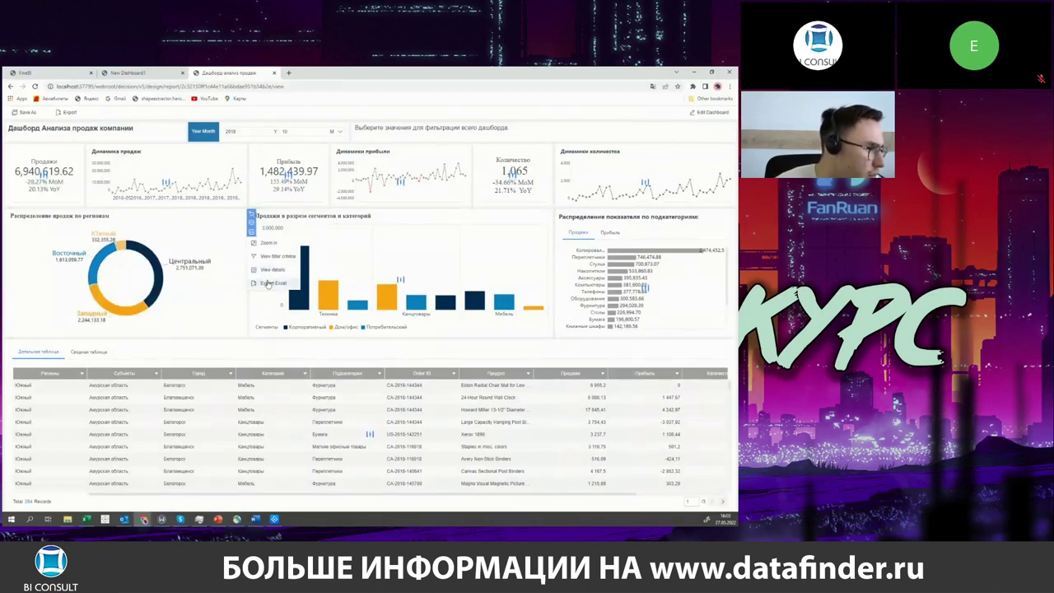
left_click(271, 269)
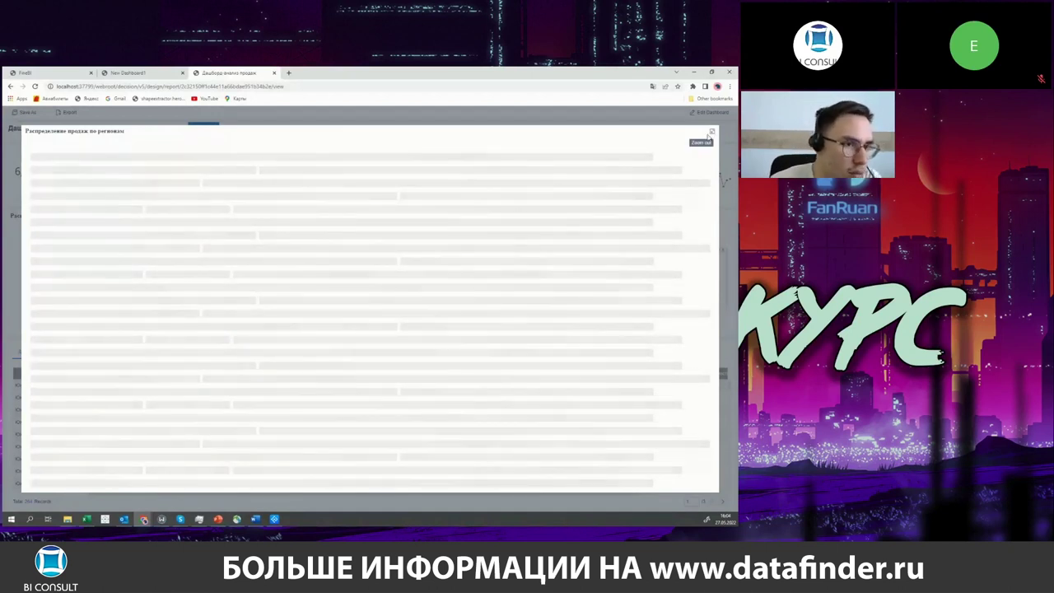
Close the enlarged chart, zoom the donut in and out again, then view its Year Month 2018-10 filter.
left_click(713, 134)
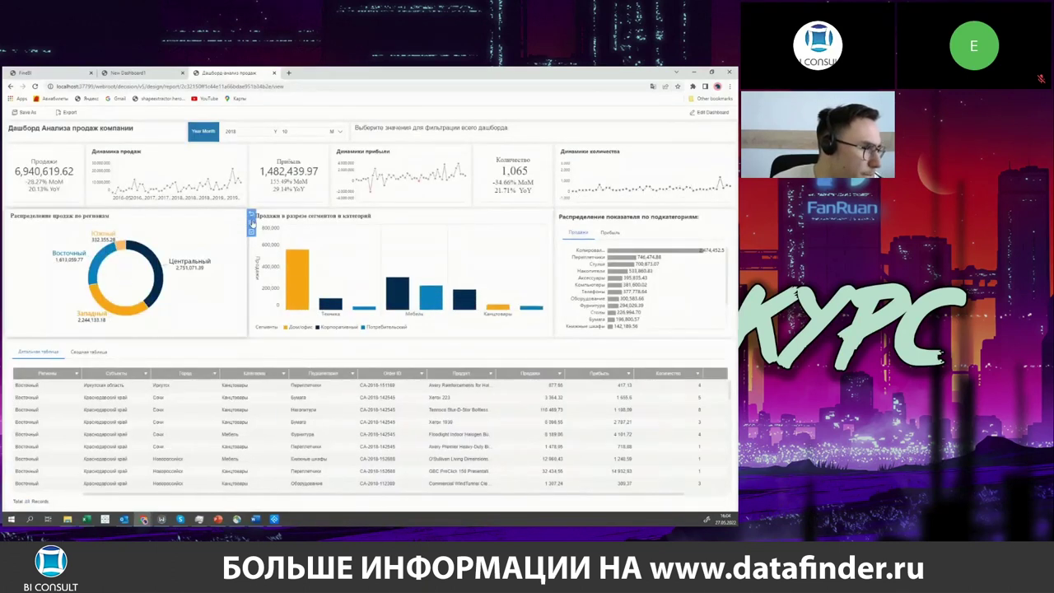
left_click(251, 233)
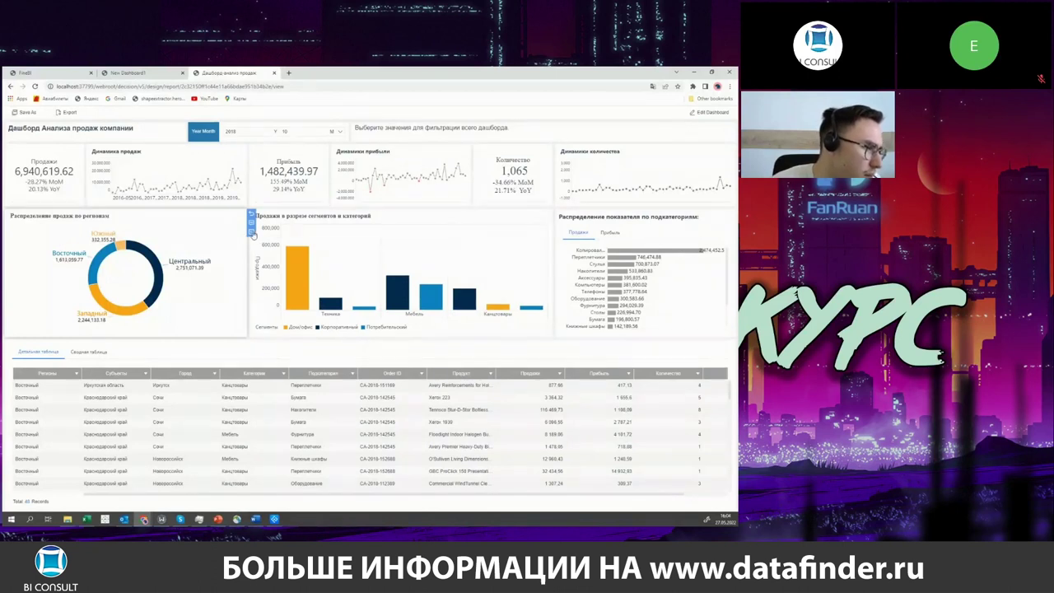
left_click(253, 234)
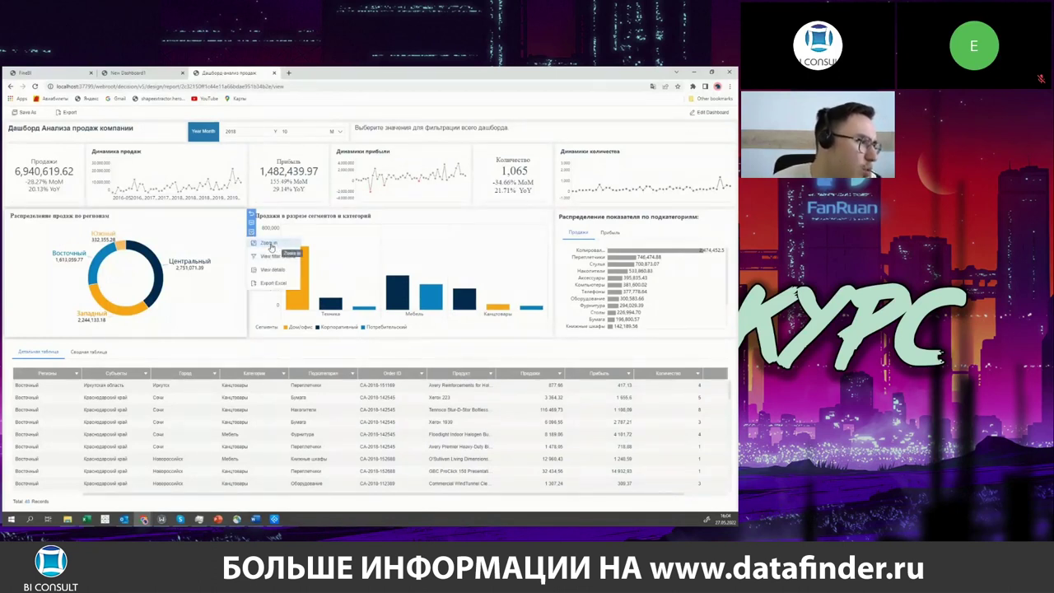
left_click(272, 246)
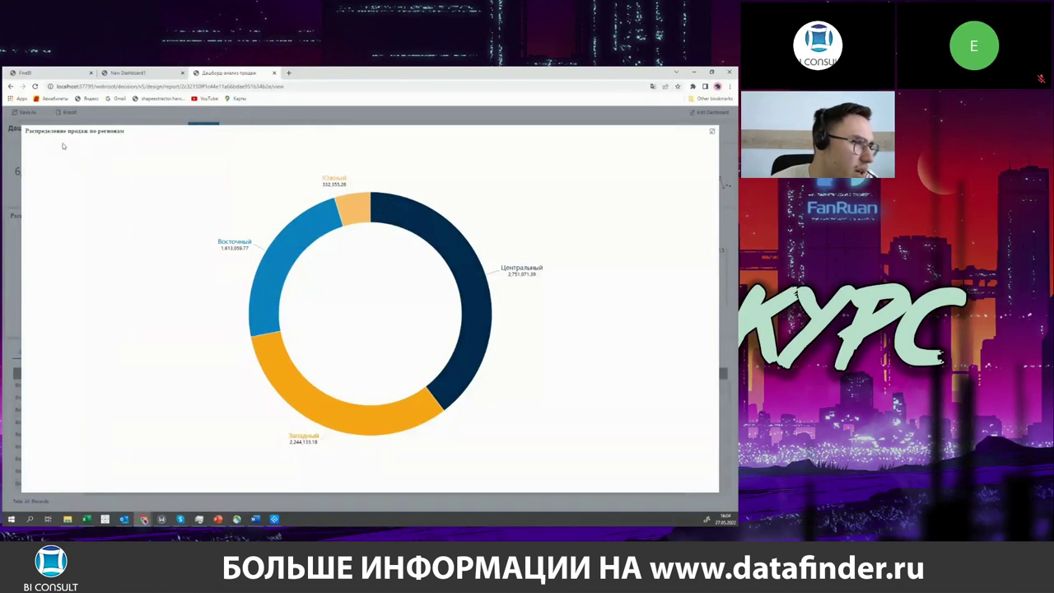
left_click(727, 133)
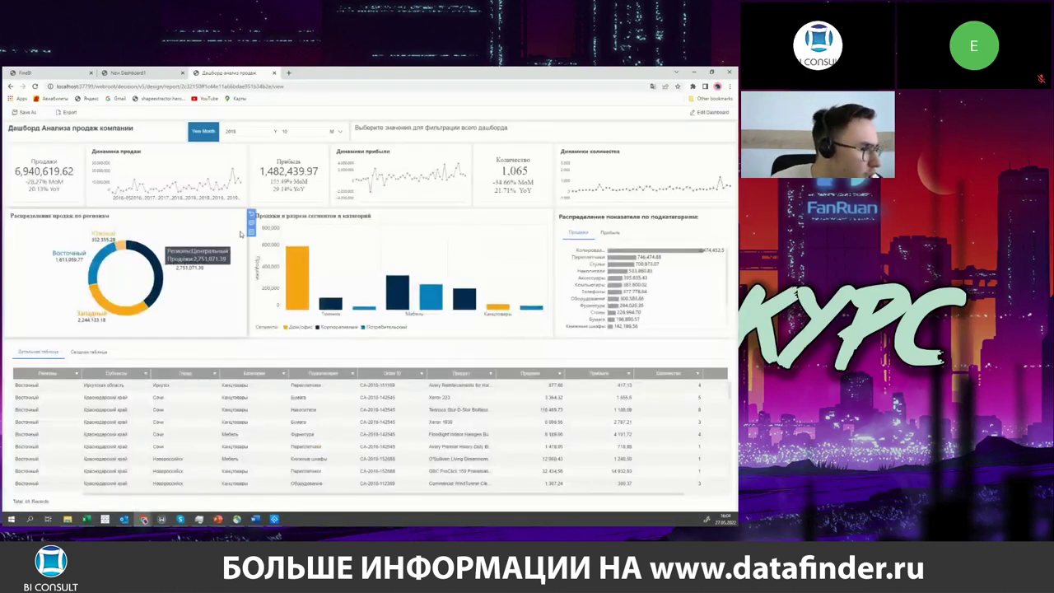
mouse_move(251, 233)
left_click(278, 256)
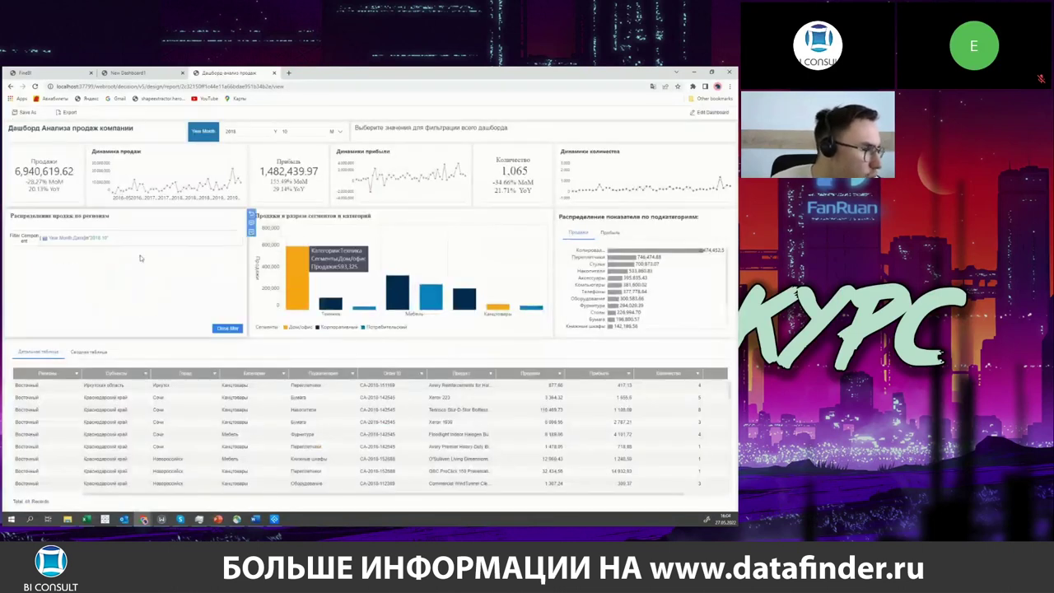
Close the filter criteria panel, then inspect and close the region chart's detail data window.
double_click(100, 238)
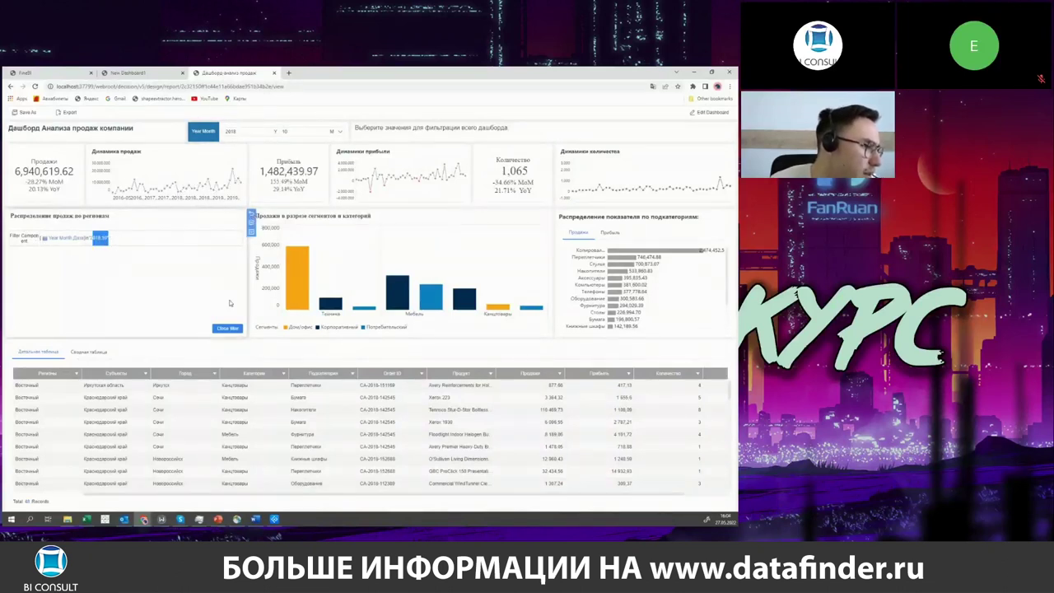
left_click(227, 328)
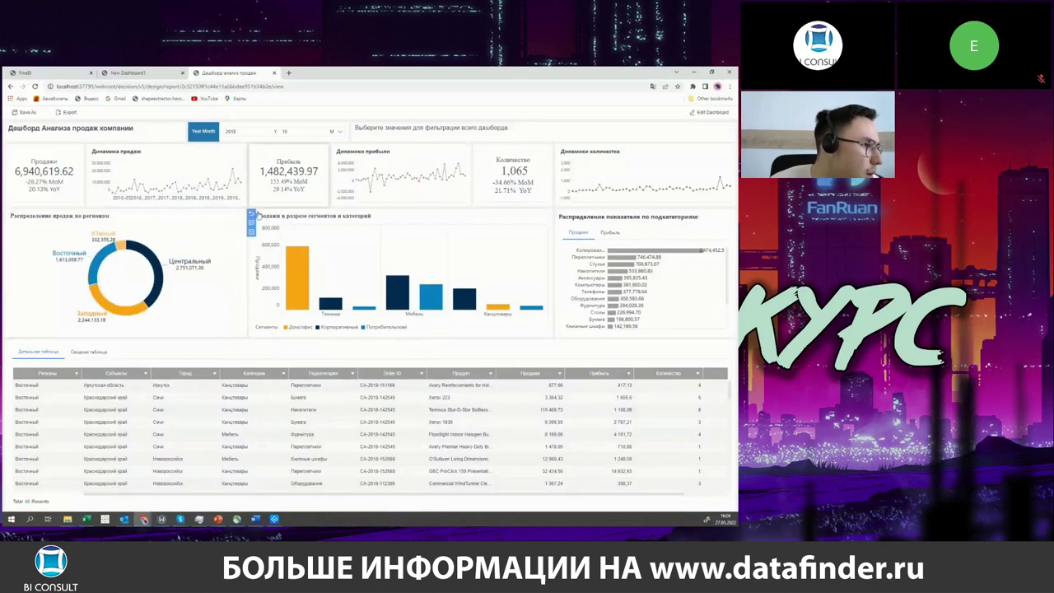
left_click(251, 231)
left_click(267, 272)
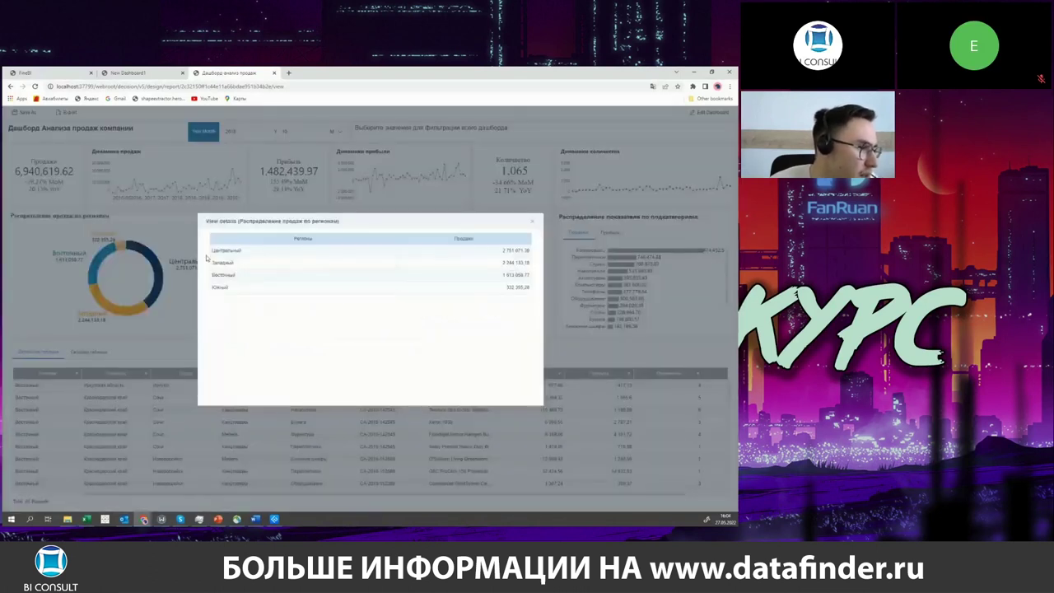
left_click_drag(505, 250, 532, 294)
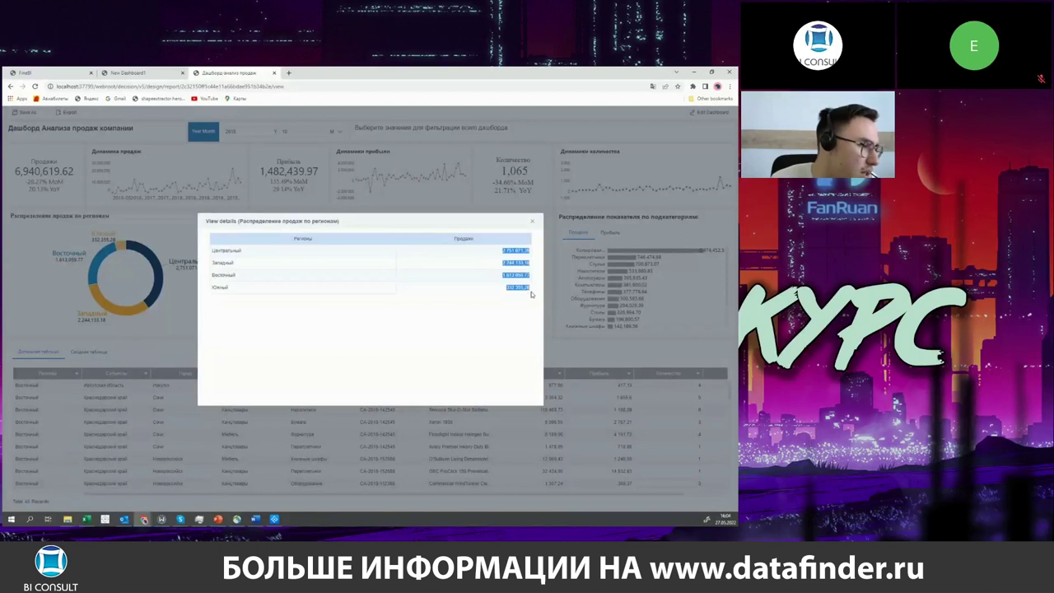
left_click_drag(248, 221, 311, 228)
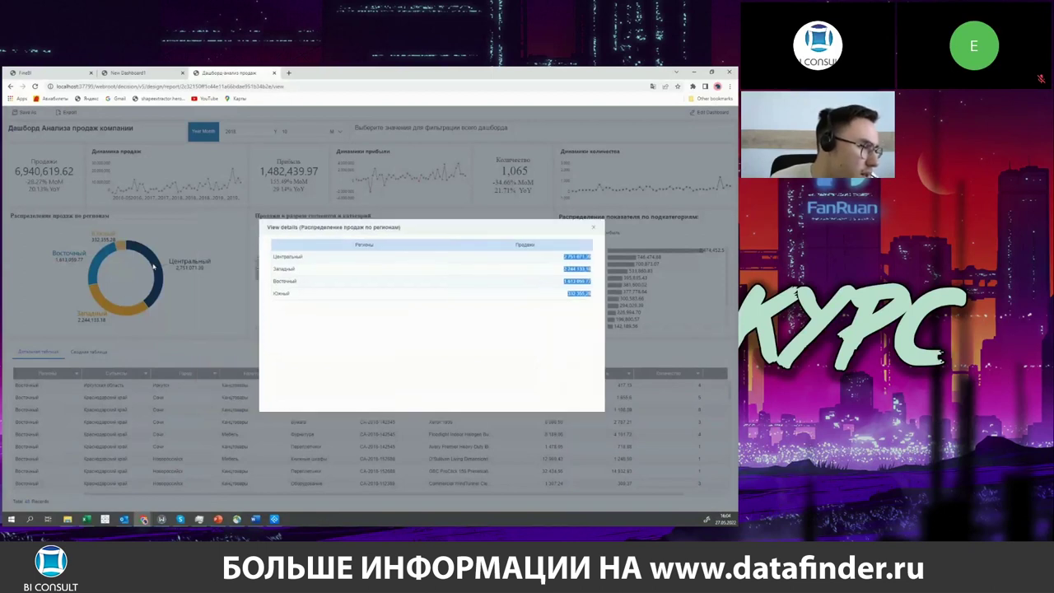
left_click(558, 281)
left_click(593, 228)
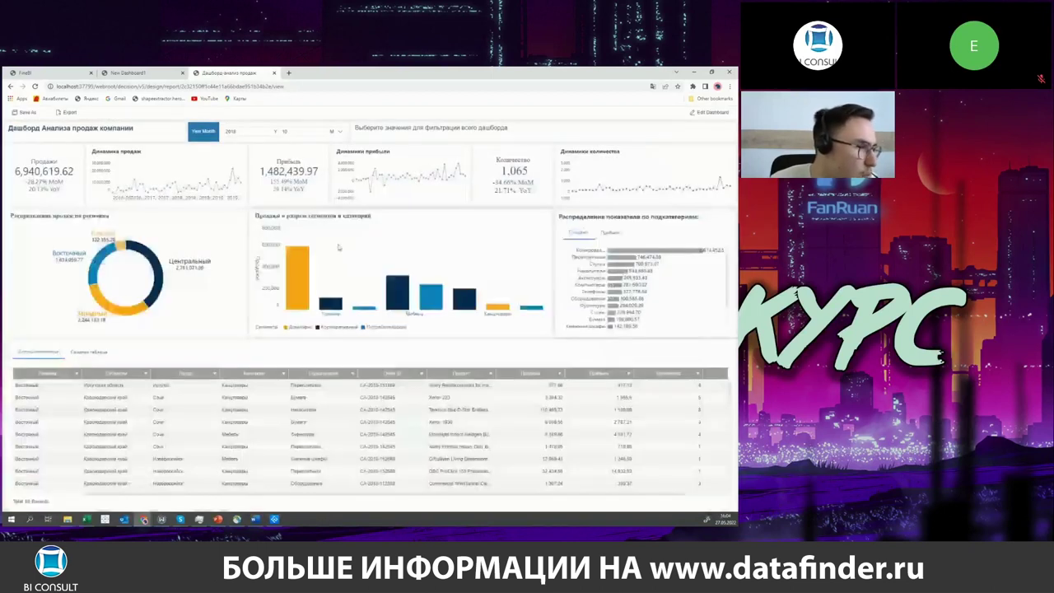
Export the region chart data to Excel and open the downloaded .xlsx file.
left_click(252, 233)
left_click(266, 283)
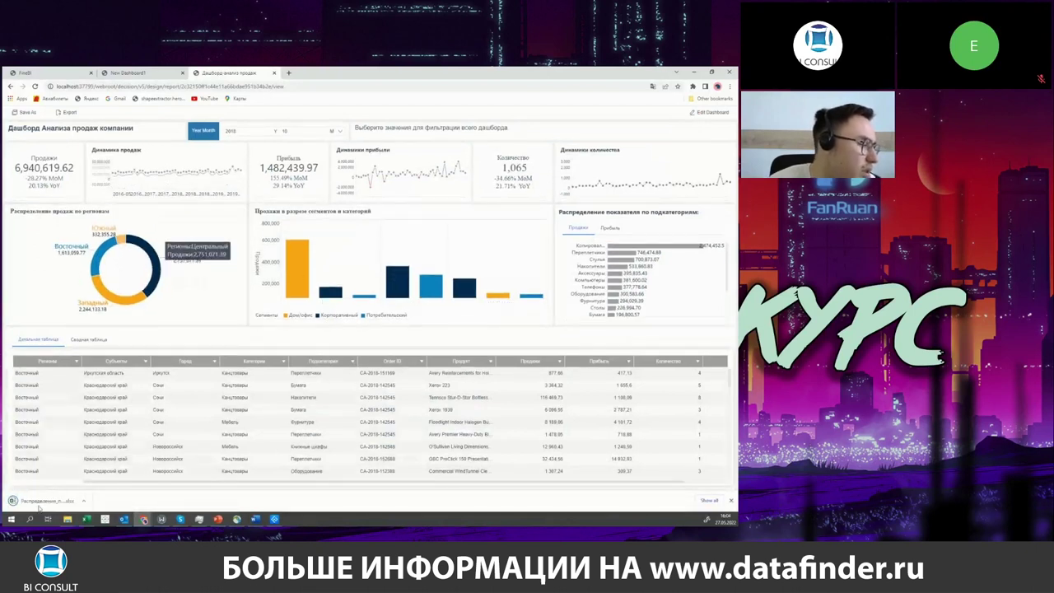
left_click(87, 520)
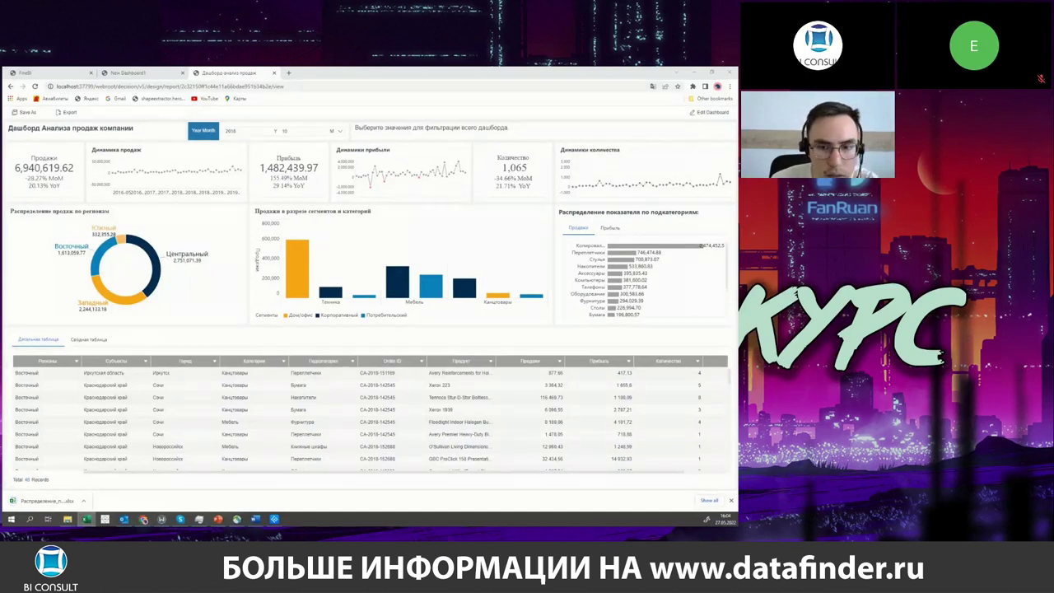
left_click(46, 500)
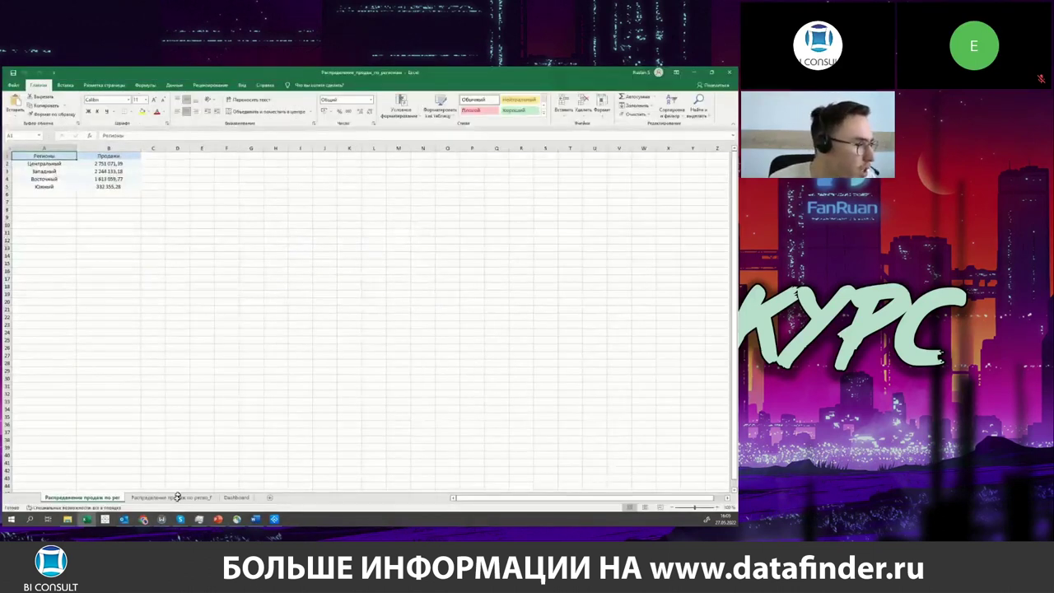
On the Dashboard sheet, enlarge the donut chart picture and nudge it slightly upward.
left_click(177, 497)
left_click(236, 496)
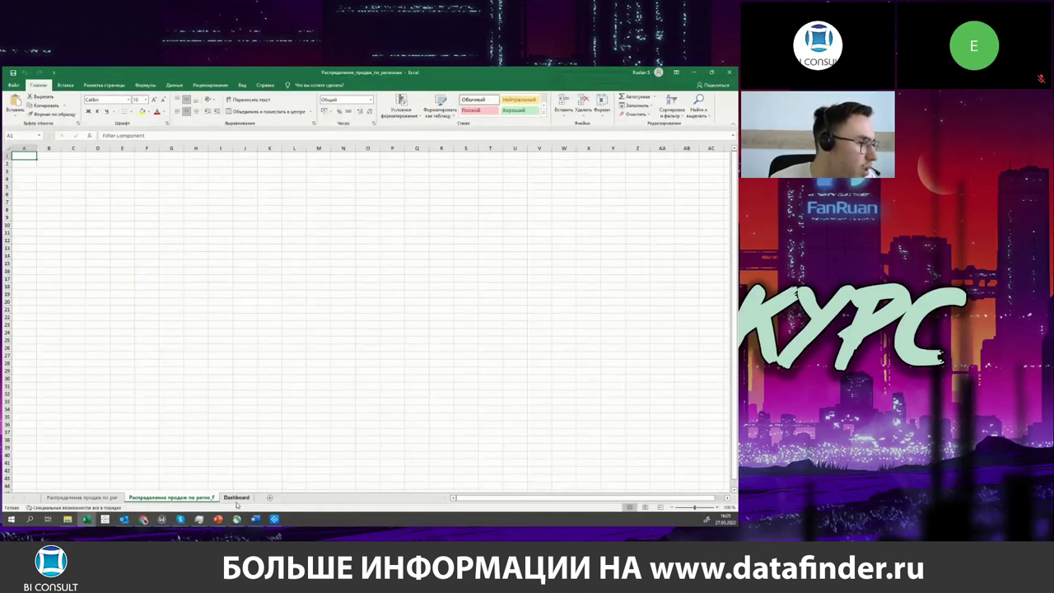
left_click(176, 249)
left_click_drag(183, 253, 312, 339)
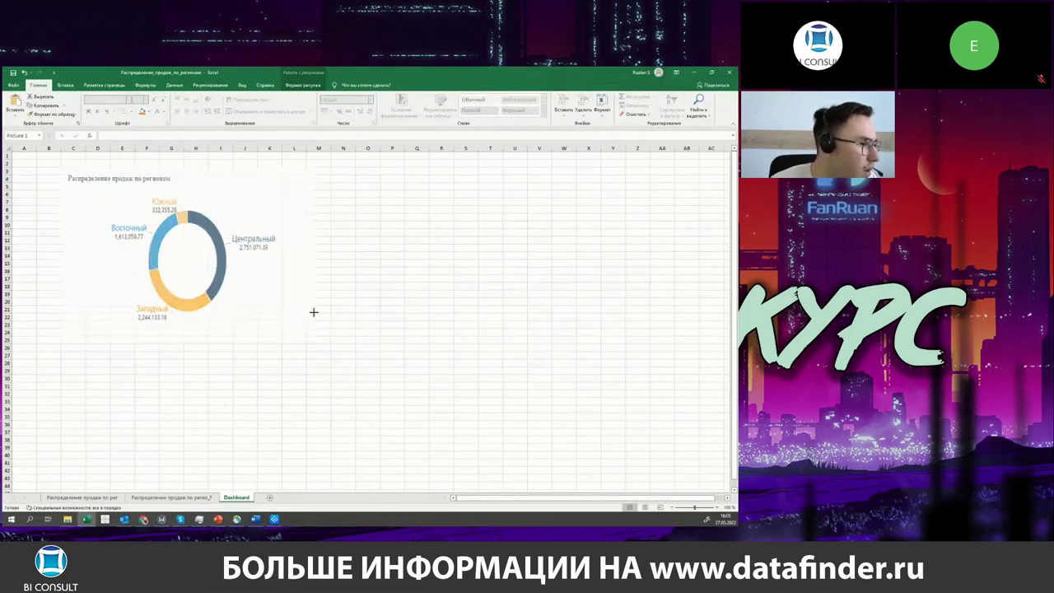
left_click_drag(313, 339, 270, 311)
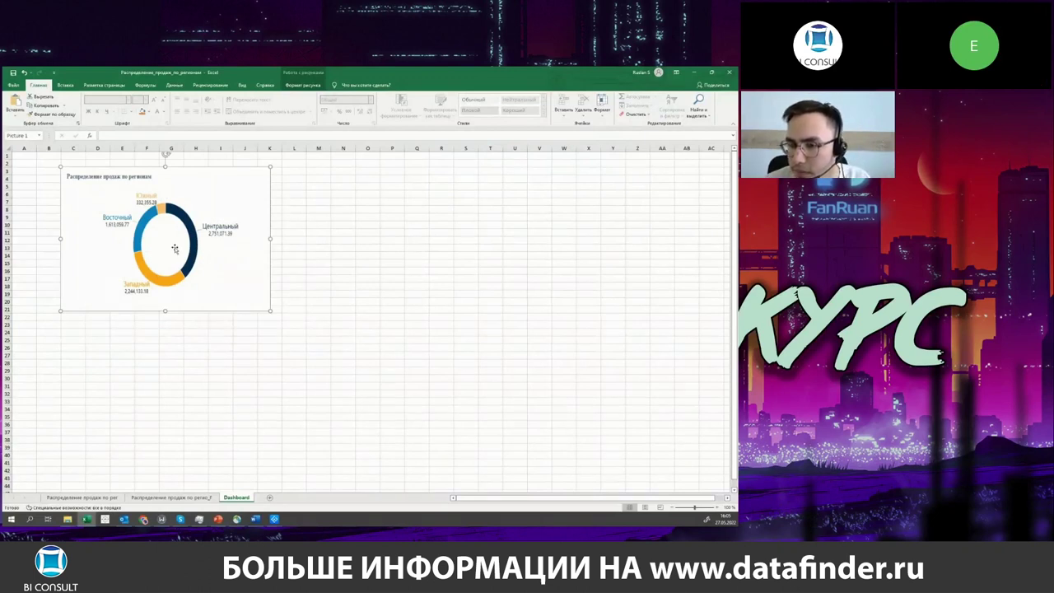
left_click_drag(197, 217, 176, 211)
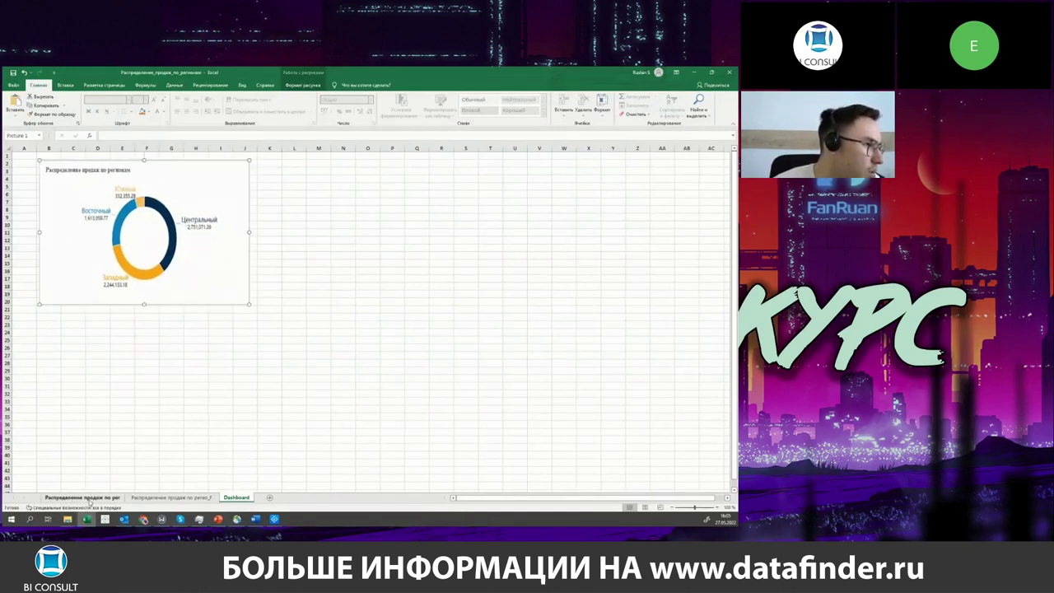
Return to the regional data sheet and close the workbook, answering the save prompt.
left_click(90, 498)
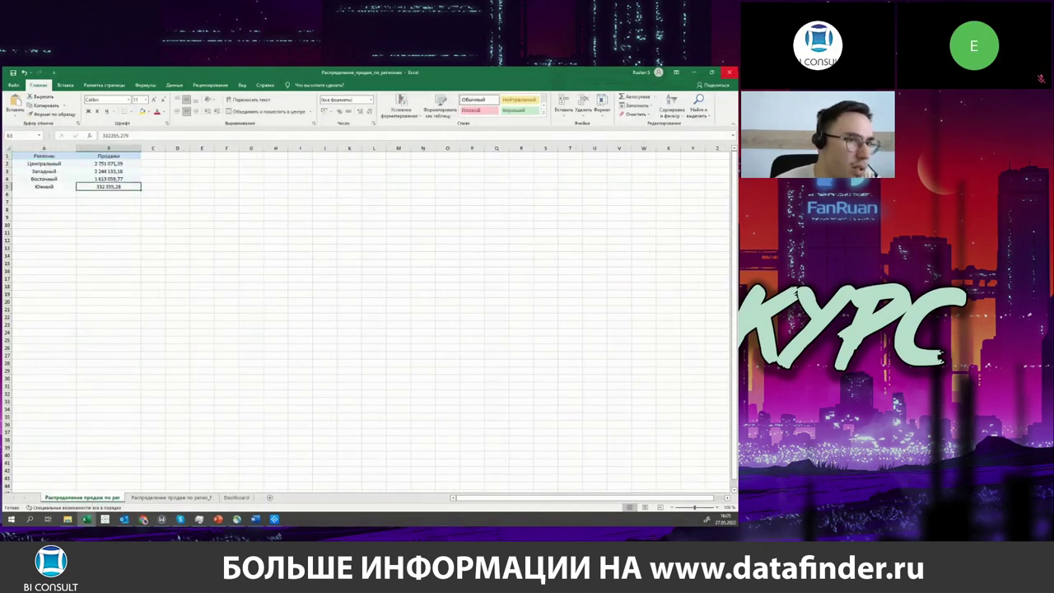
left_click(729, 72)
left_click(374, 303)
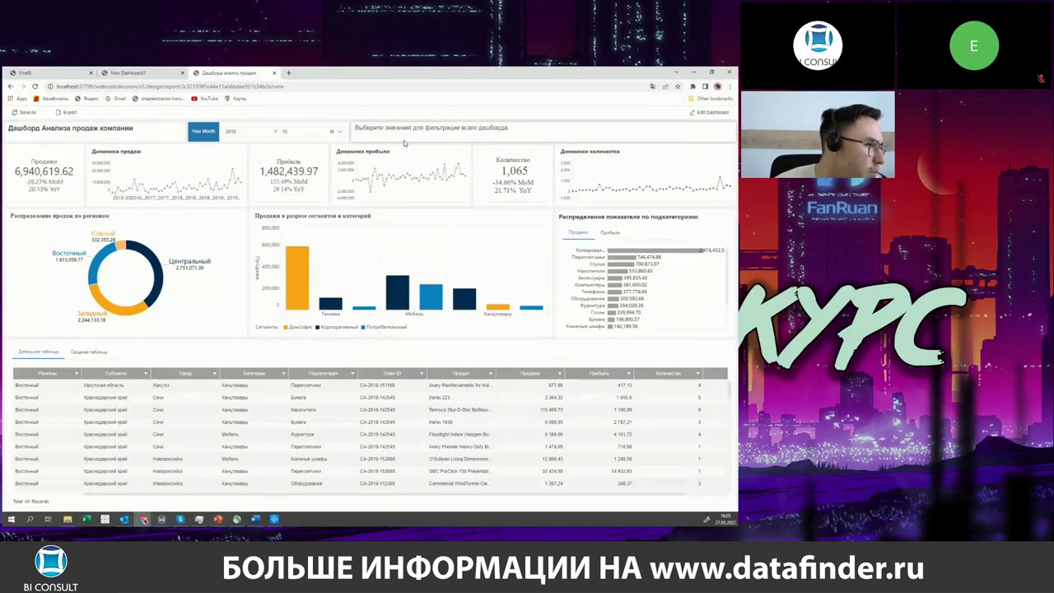
Close the New Dashboard1 sales dashboard preview tab and return to the FineBI tab.
left_click(137, 74)
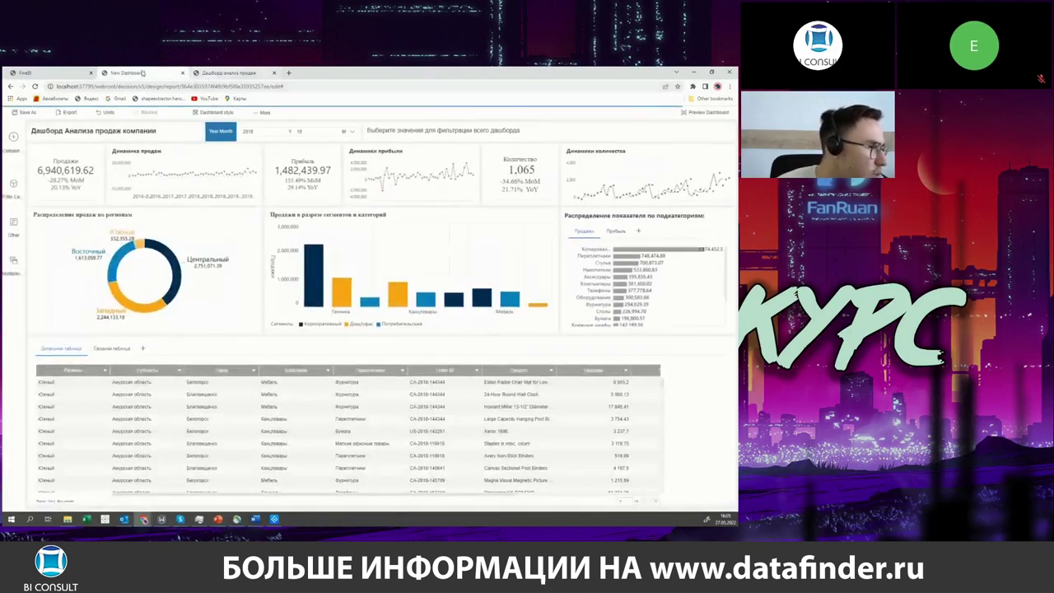
left_click(274, 72)
left_click(61, 72)
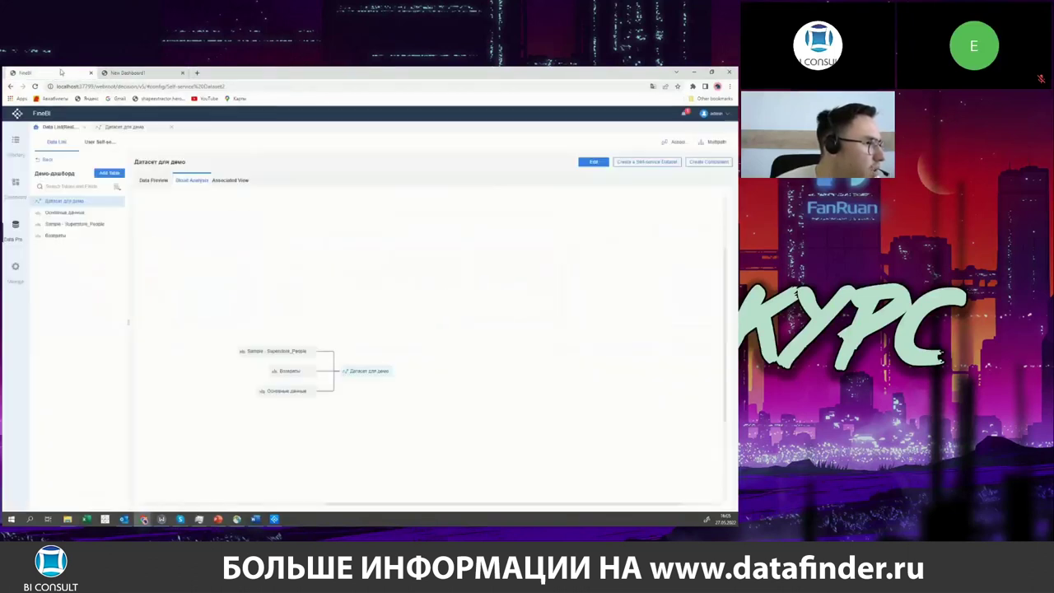
Browse Directory > Demonstration, then open the Manage settings page.
left_click(15, 141)
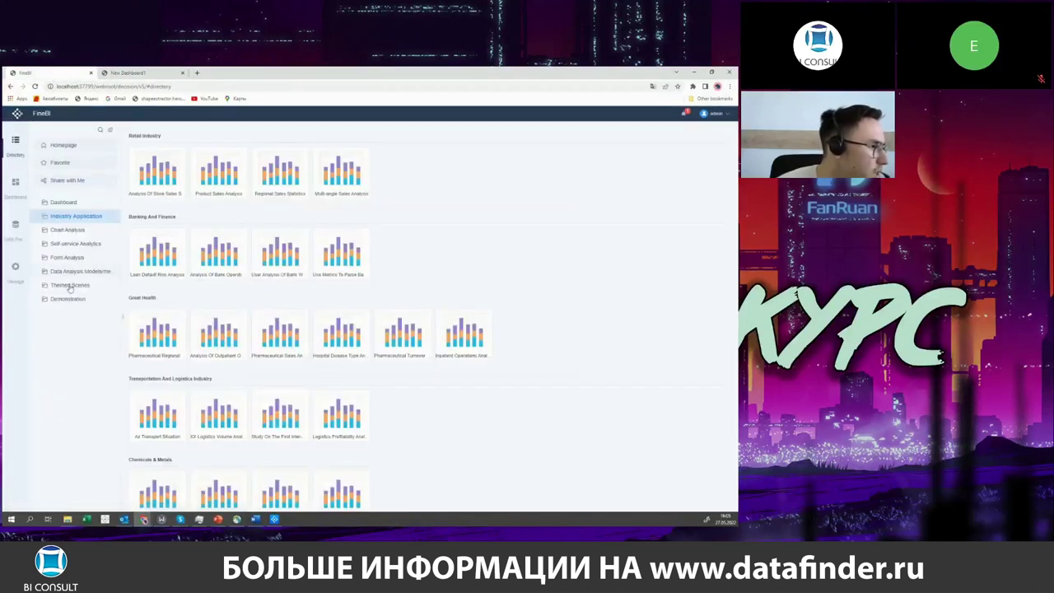
left_click(66, 300)
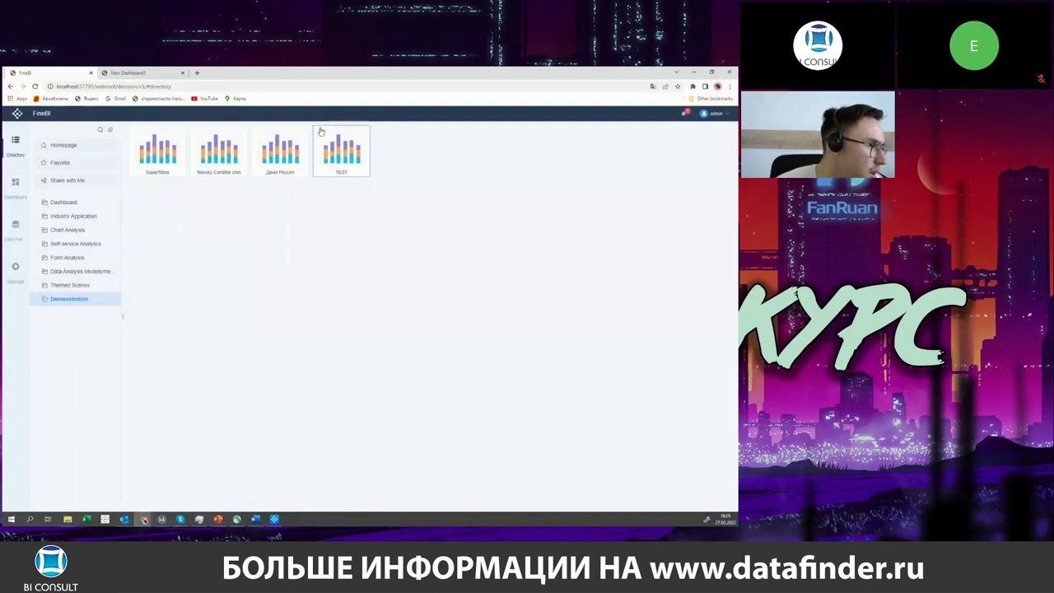
left_click(140, 74)
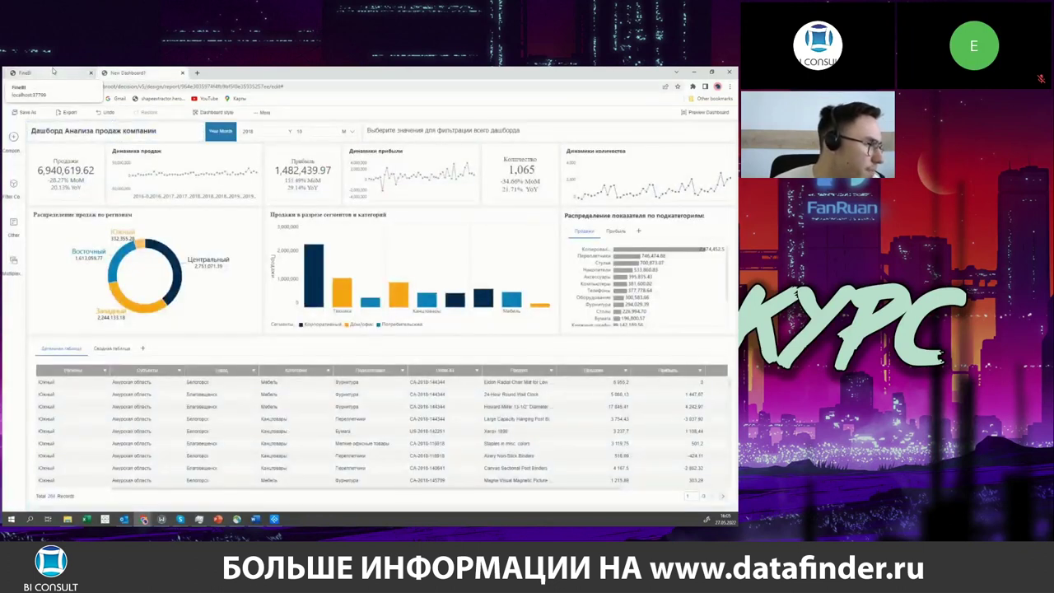
left_click(54, 72)
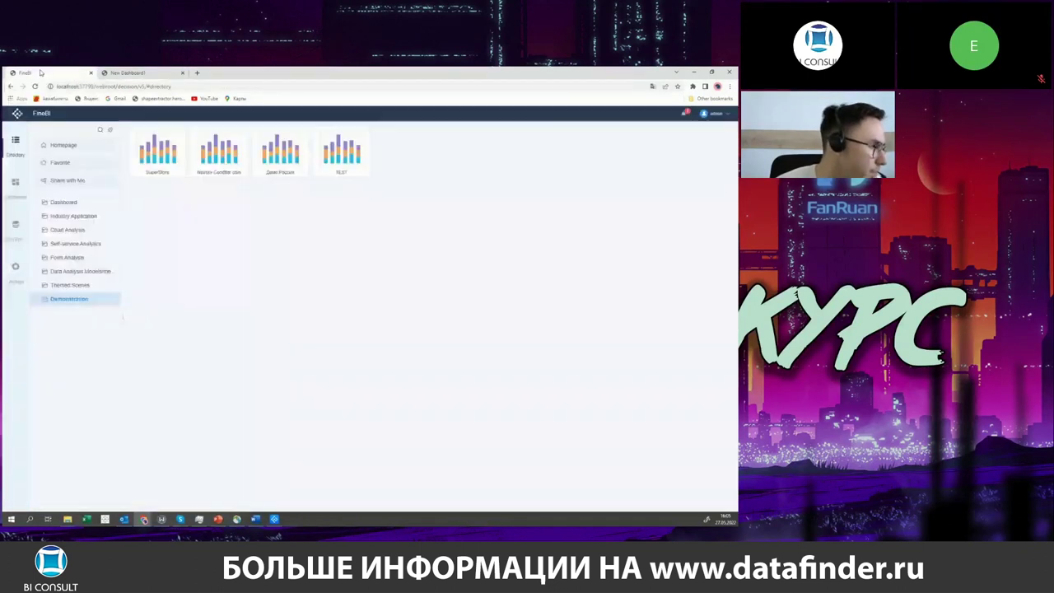
left_click(16, 267)
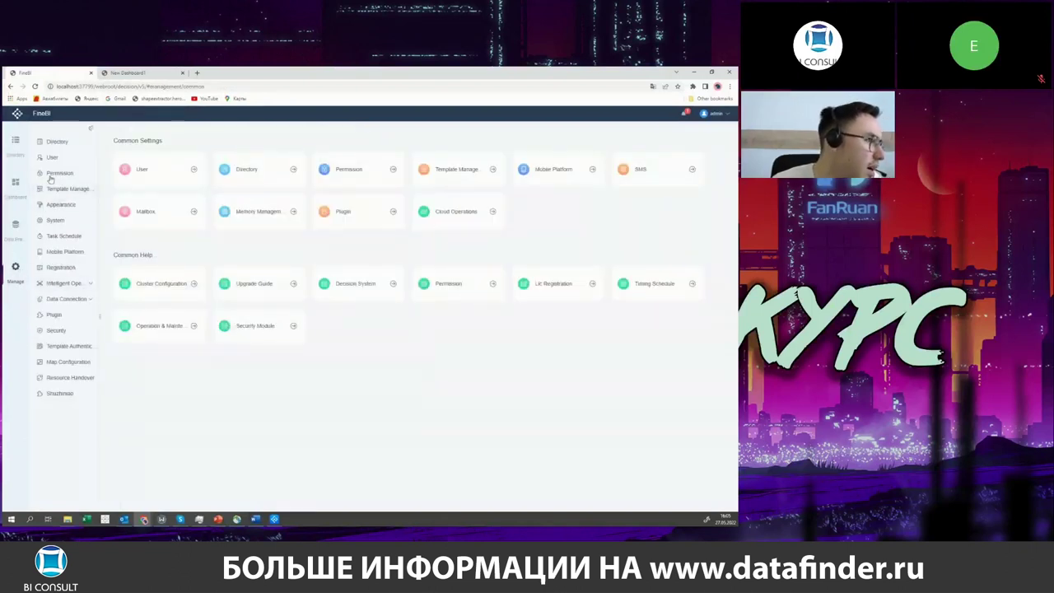
Start a new scheduled task and name it 'Рассылка книгельного отчета'.
key("ctrl+Tab")
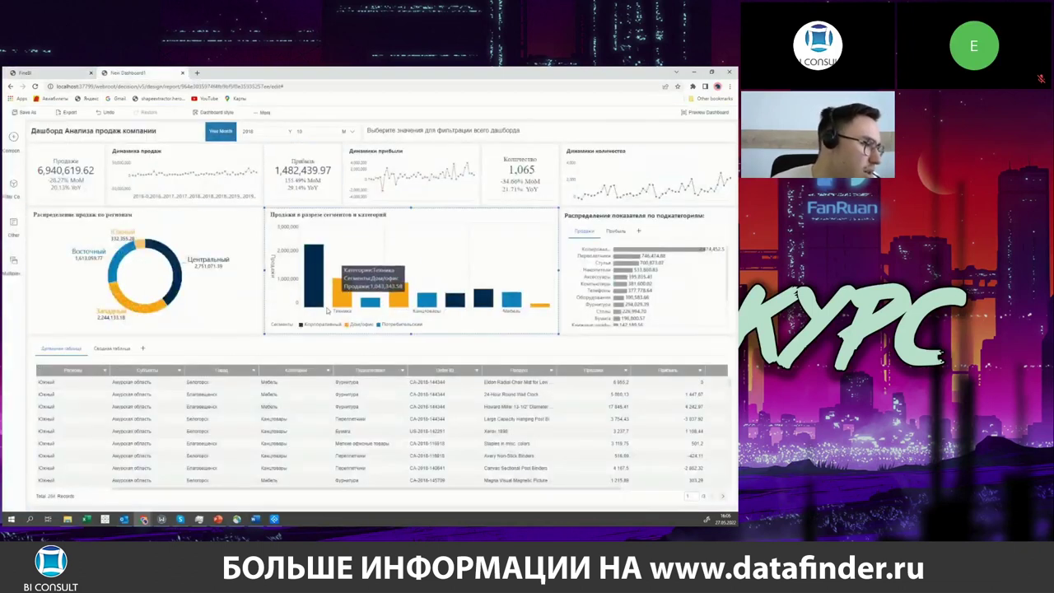
left_click(55, 70)
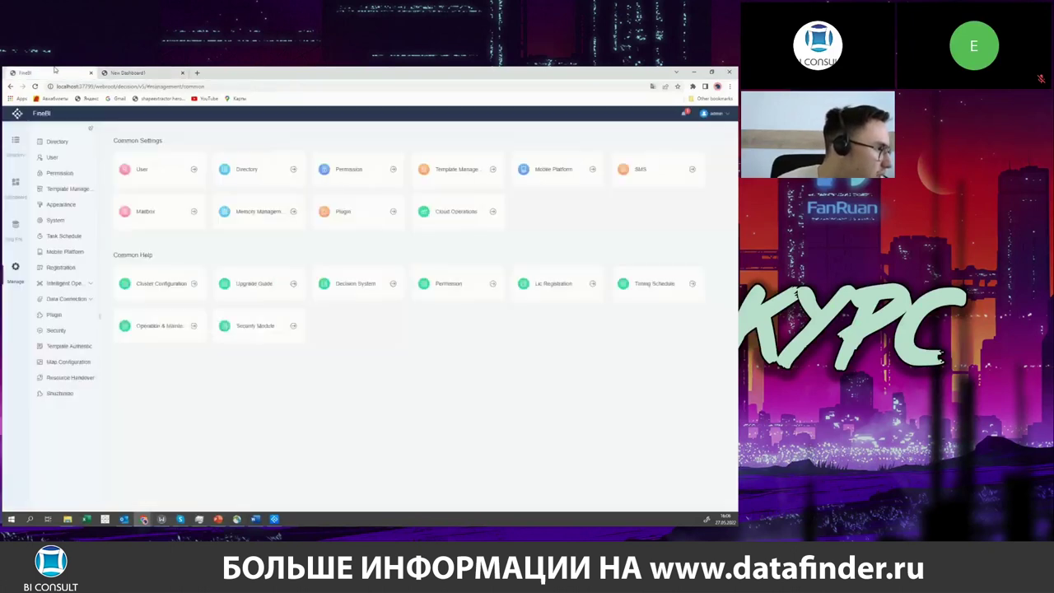
left_click(74, 237)
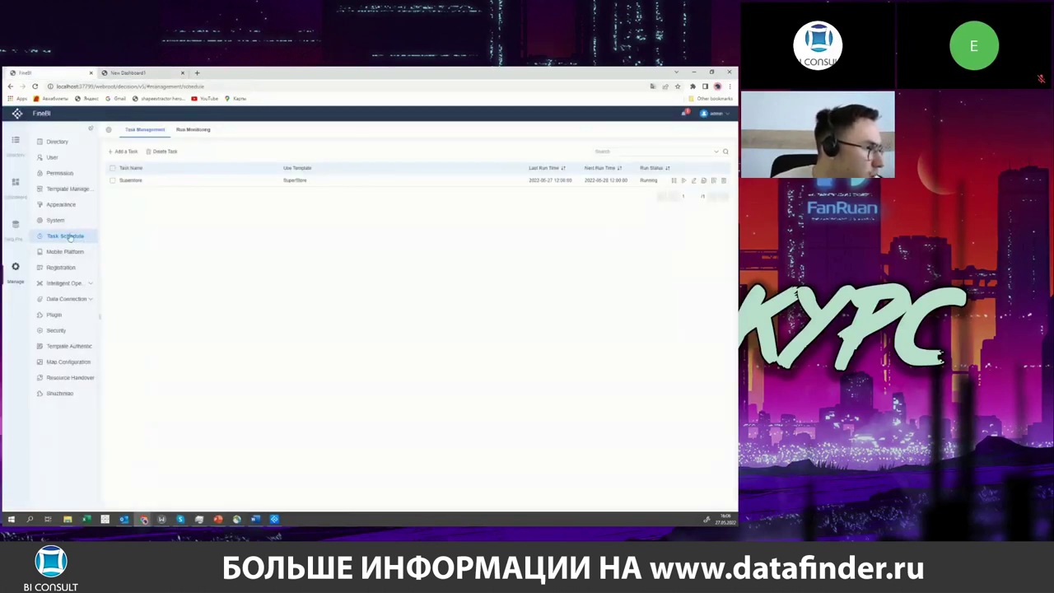
left_click(125, 152)
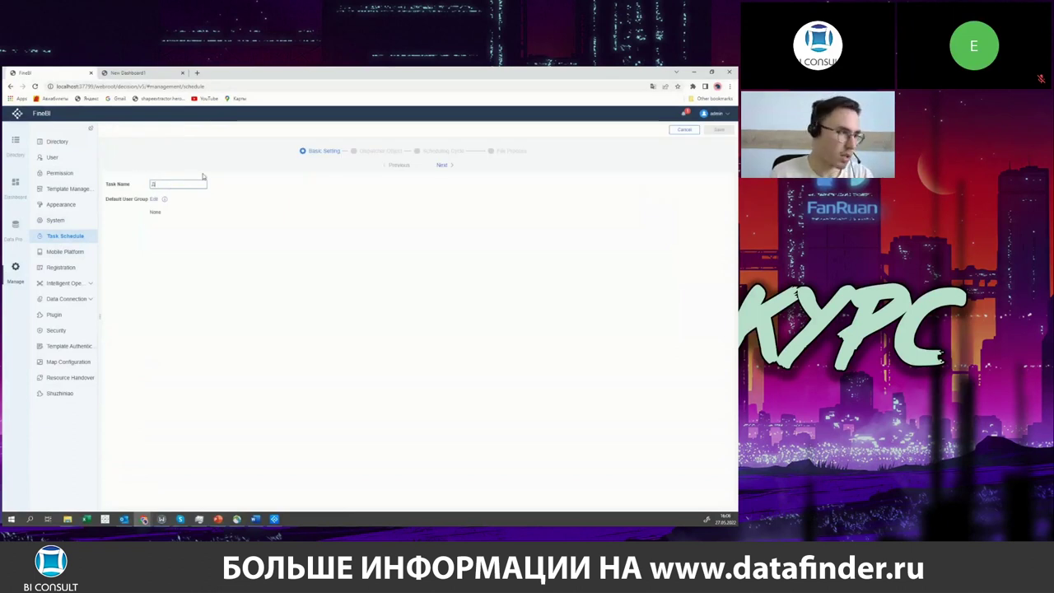
type("Рас")
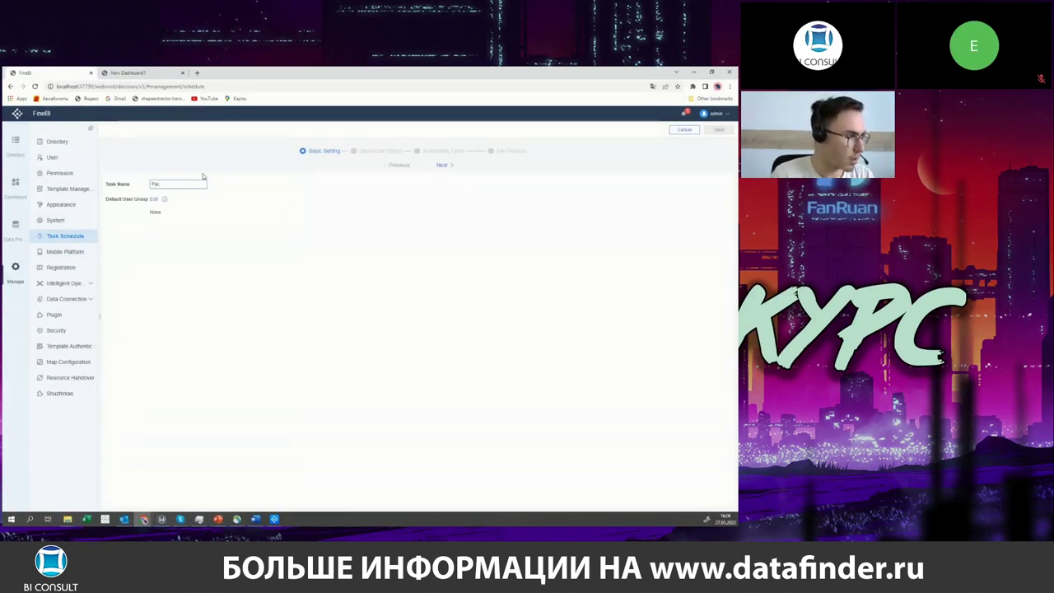
type("сылка книг")
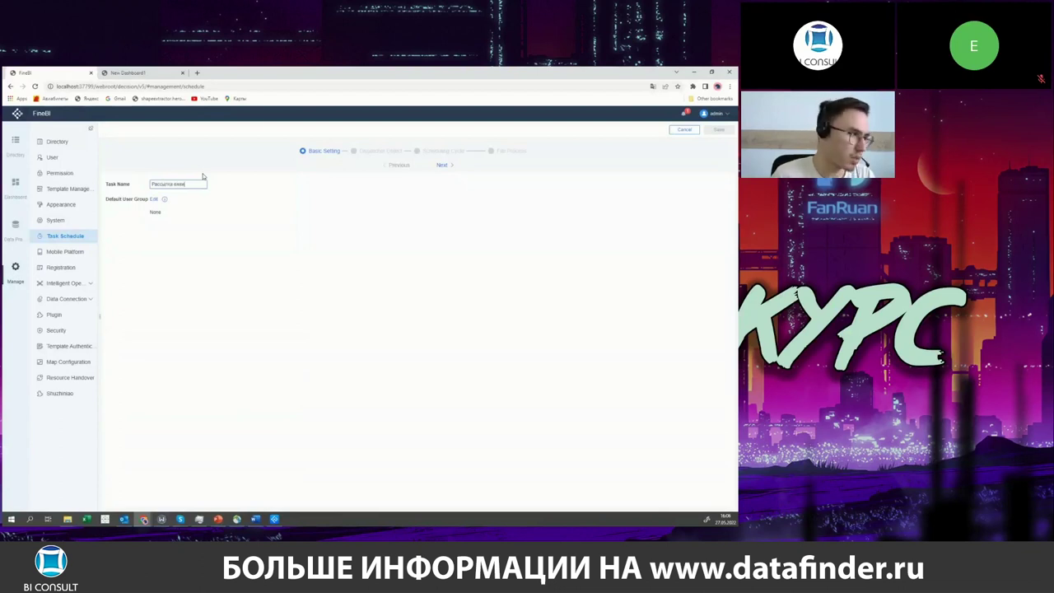
type("ельного отч")
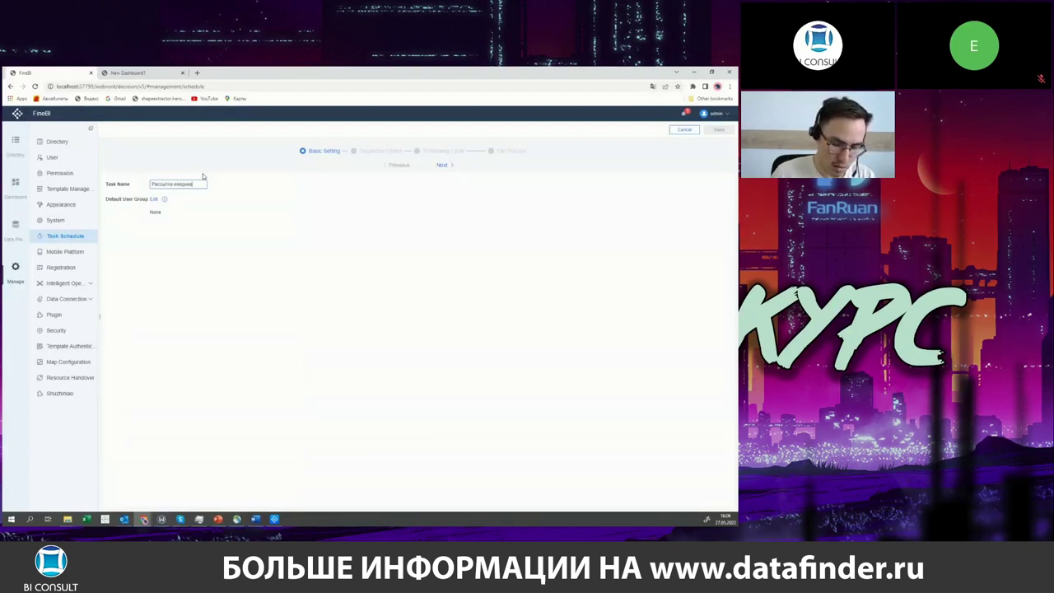
type("ета")
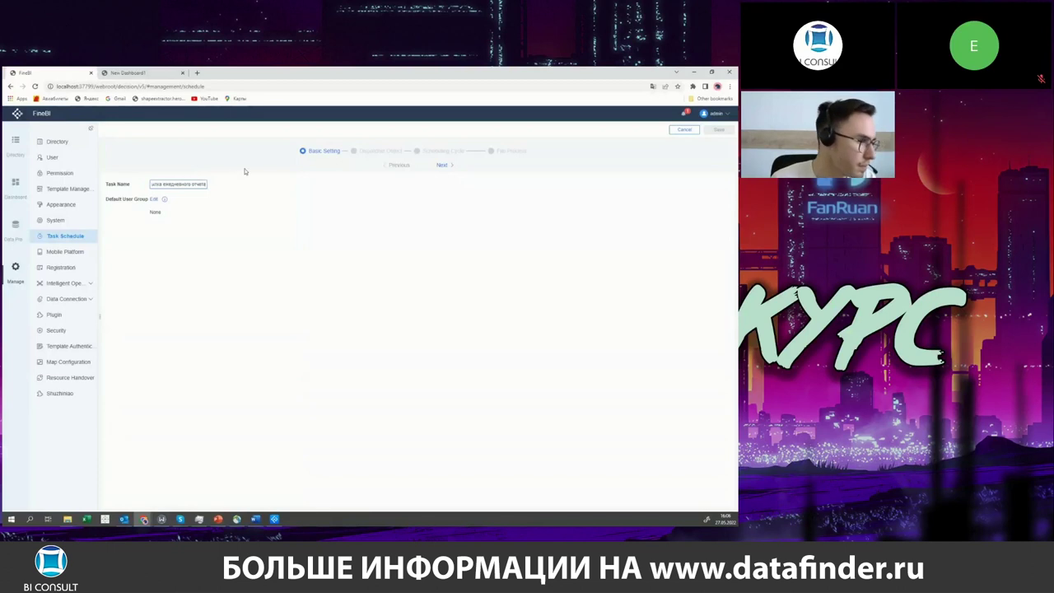
left_click(163, 203)
Set the Default User Group recipients to All Departments and the admin role.
left_click(154, 203)
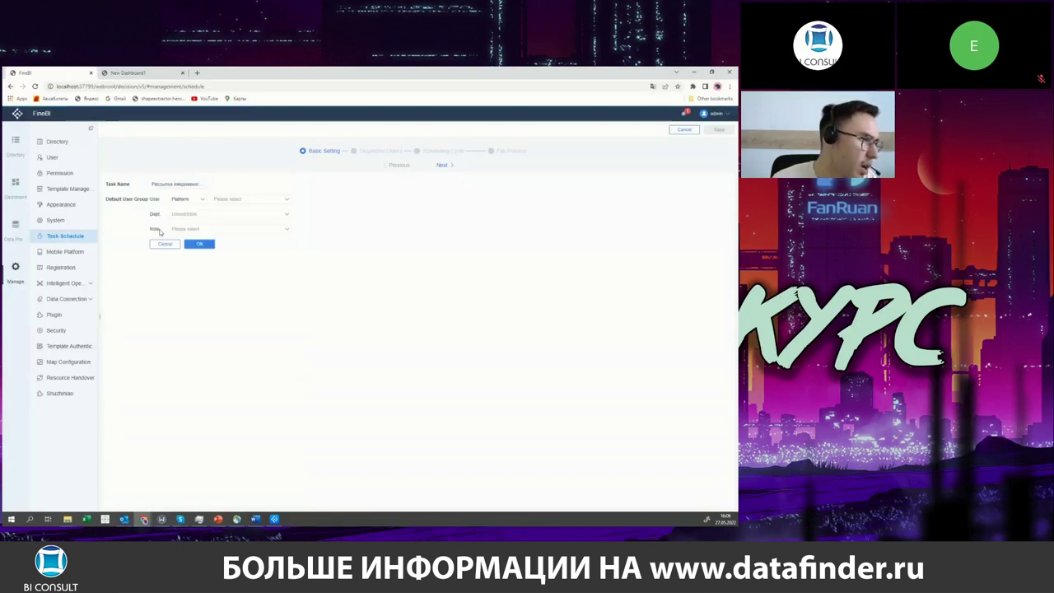
left_click(194, 214)
left_click(184, 227)
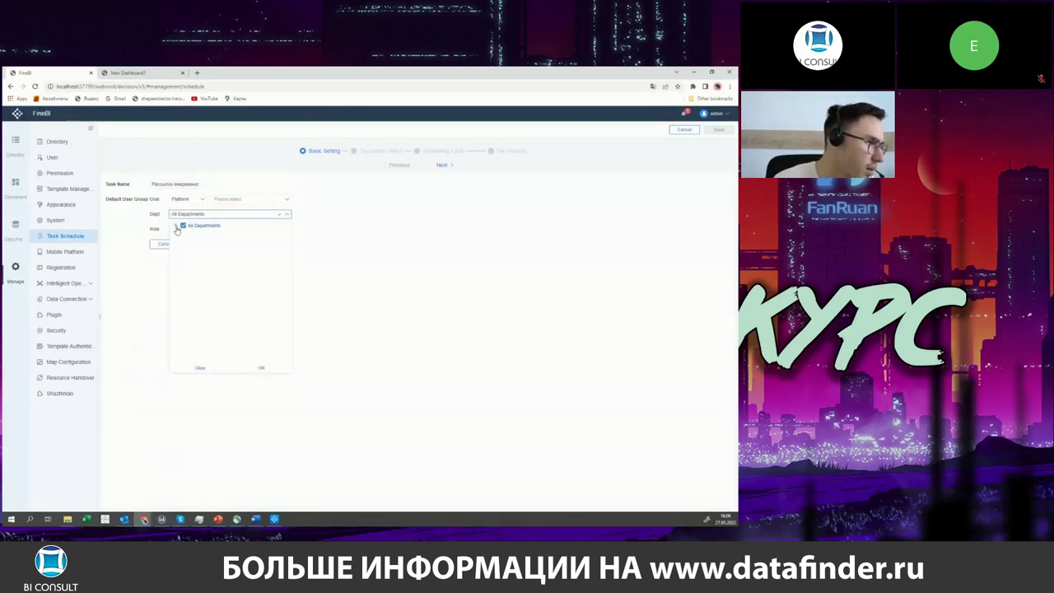
left_click(175, 226)
left_click(175, 227)
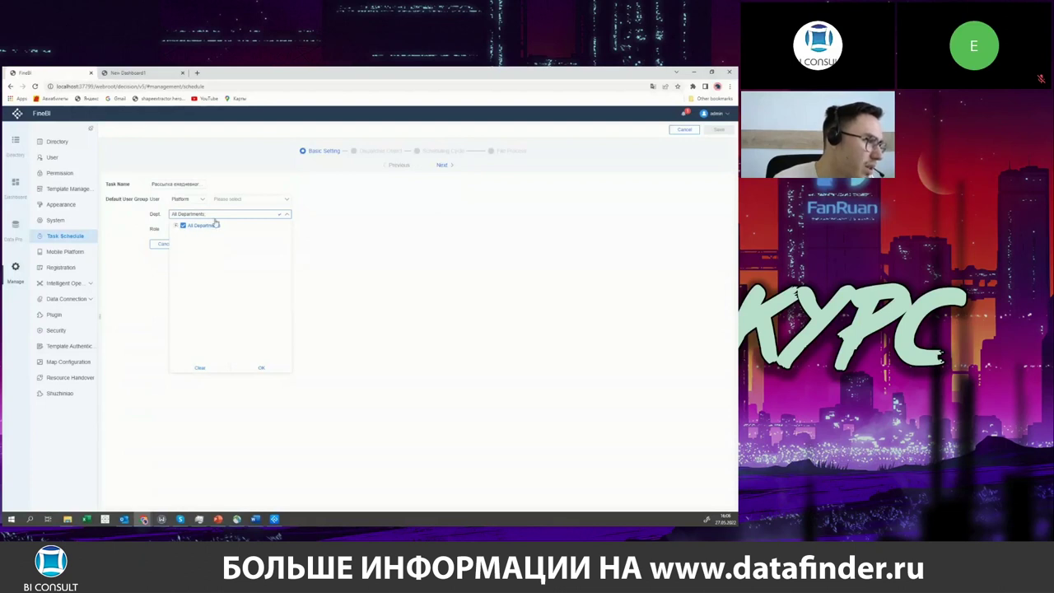
left_click(257, 366)
left_click(192, 228)
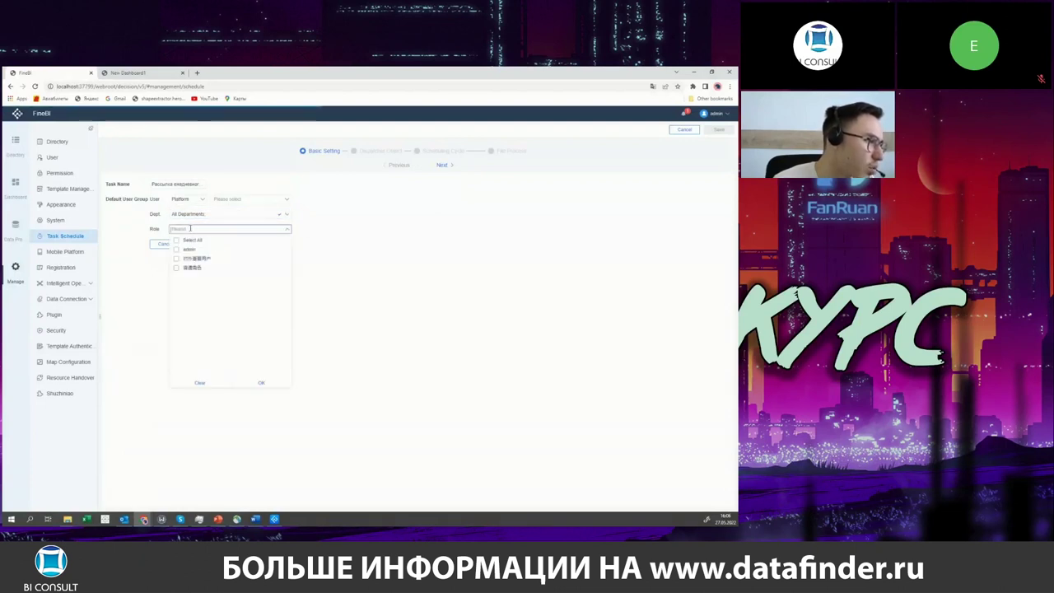
left_click(176, 249)
left_click(258, 384)
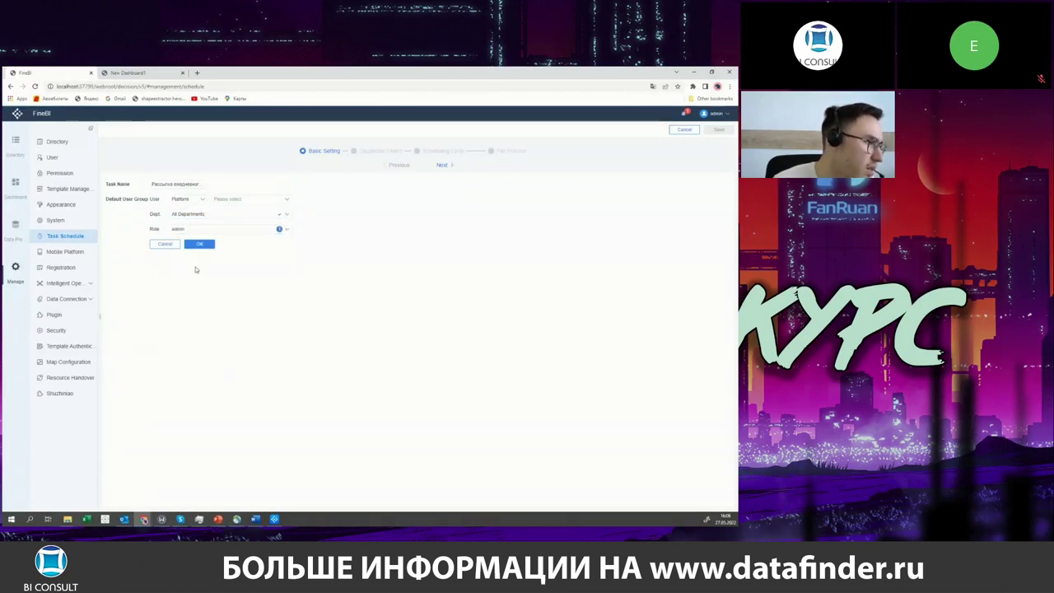
left_click(197, 246)
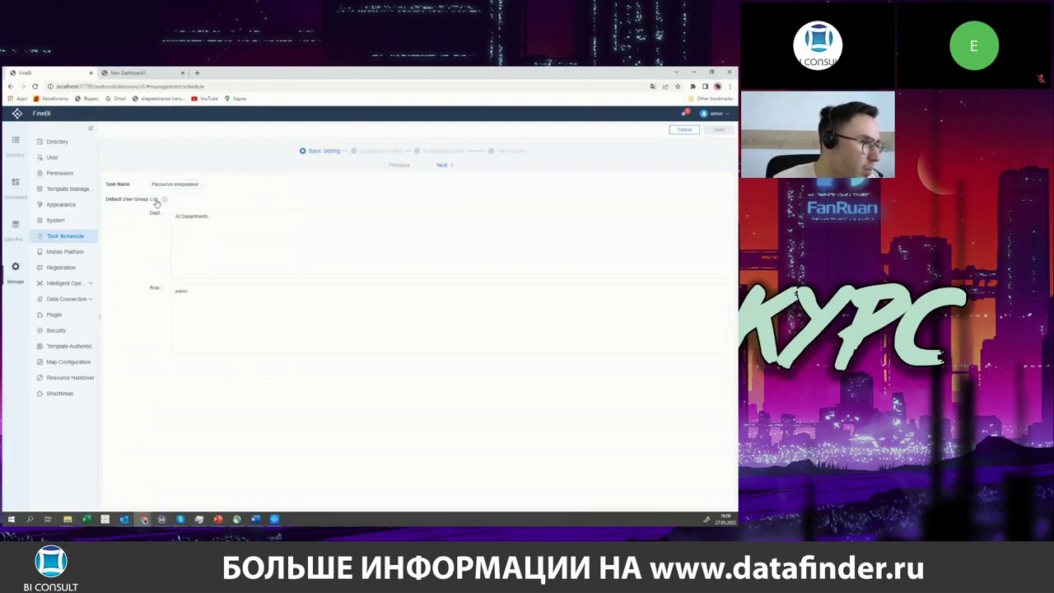
Rework the task name into Latin letters ('Rassilka') until it validates, then advance to dispatch settings.
left_click(449, 165)
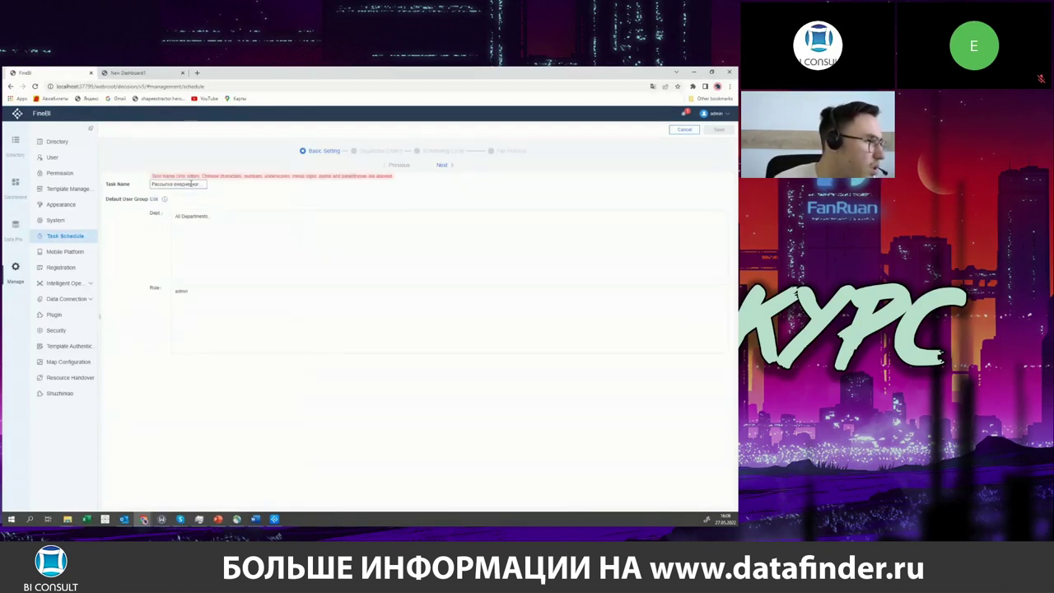
left_click(191, 184)
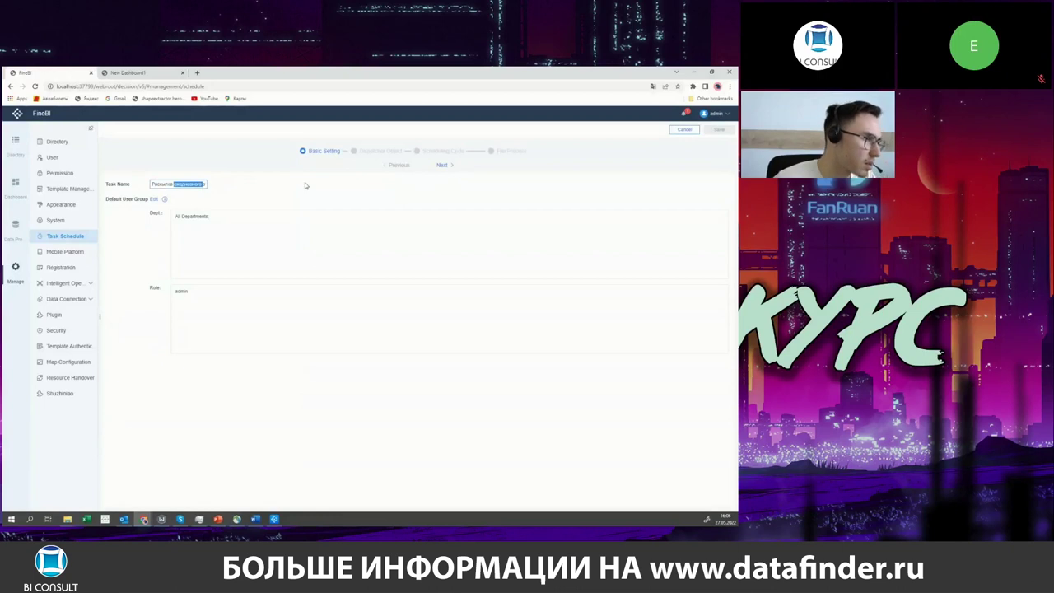
key("End")
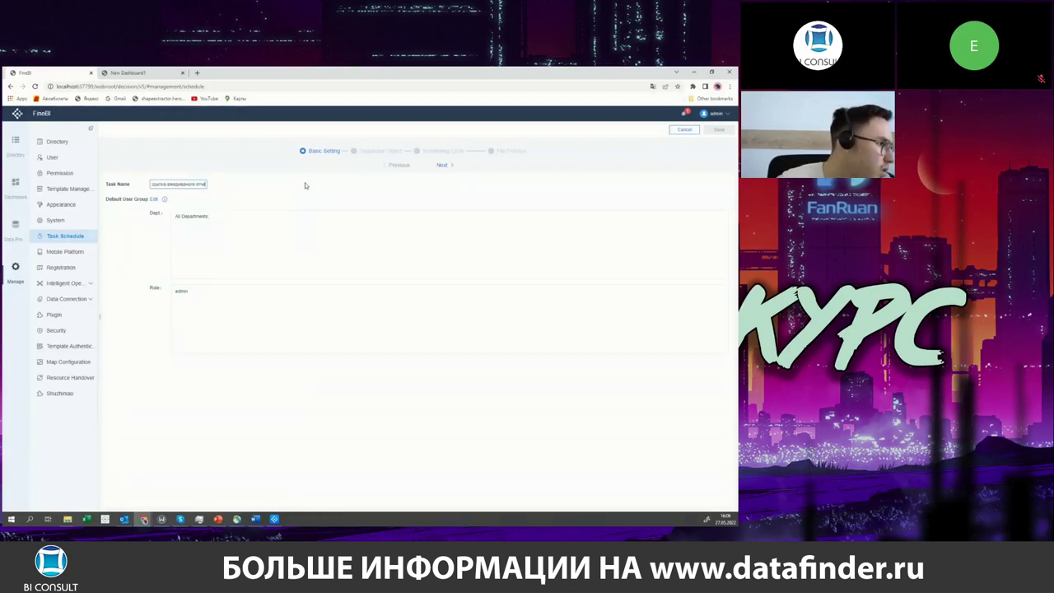
left_click(447, 166)
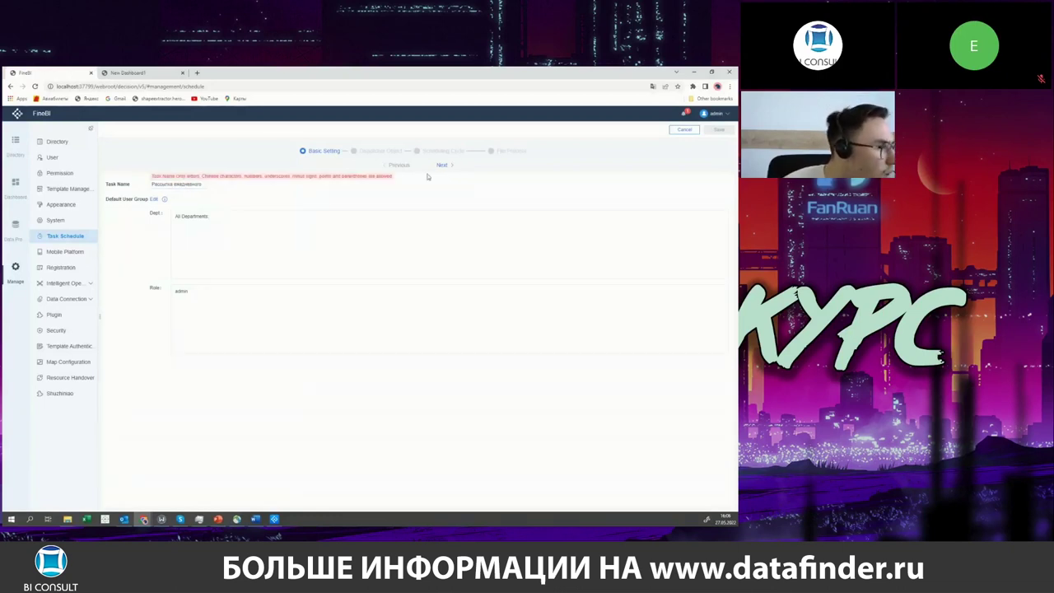
left_click(205, 184)
double_click(198, 184)
key("BackSpace")
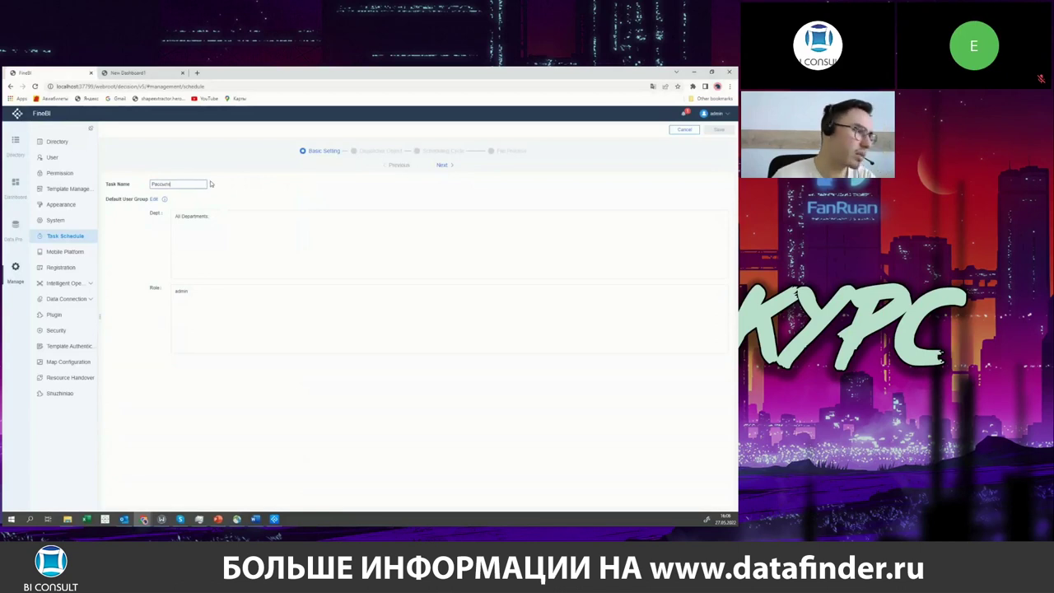
key("BackSpace")
key("BackSpace")
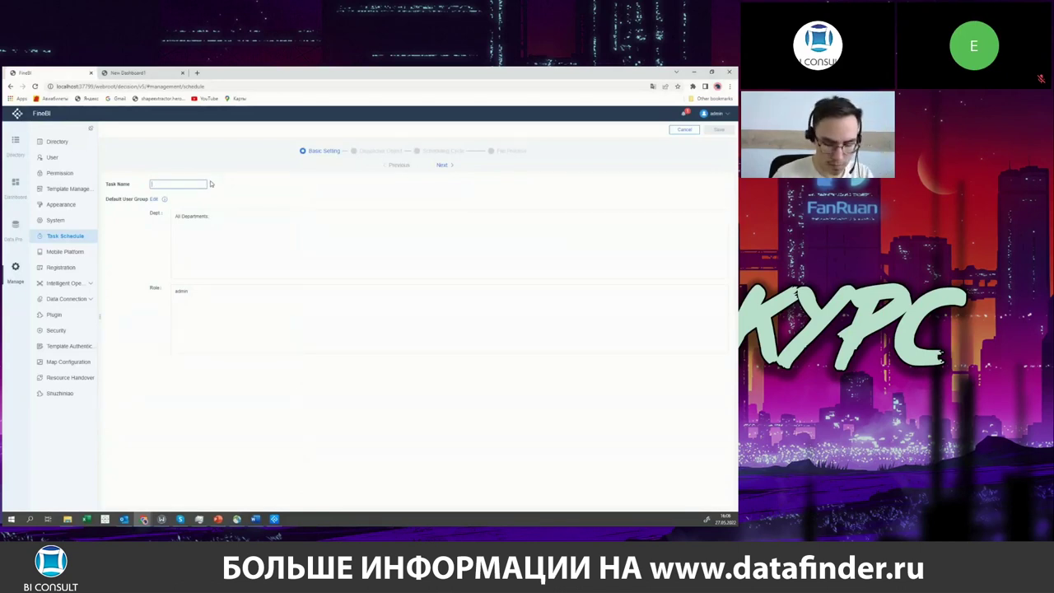
type("test")
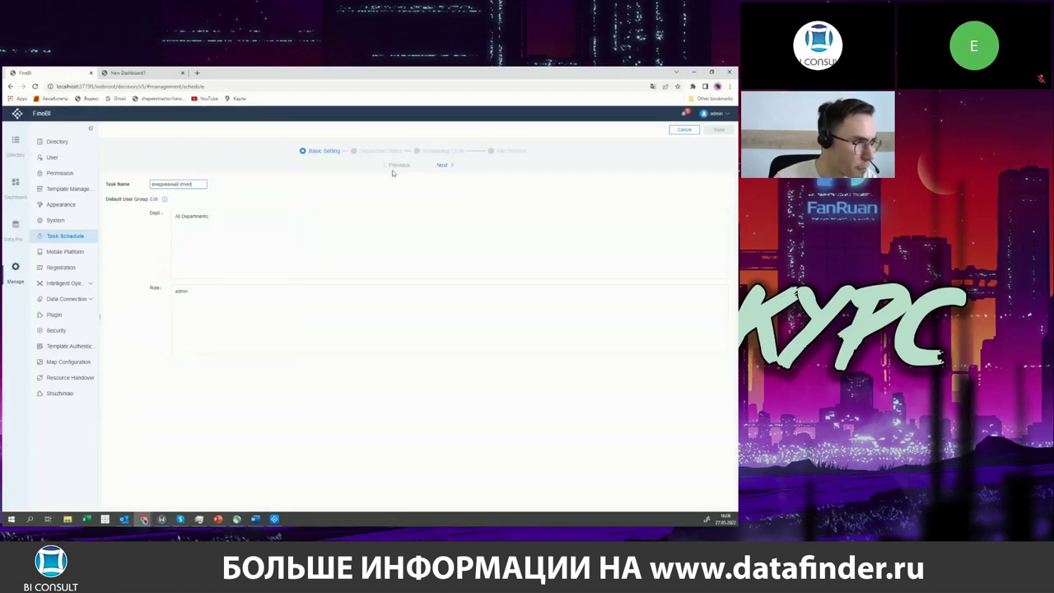
left_click(442, 166)
double_click(186, 184)
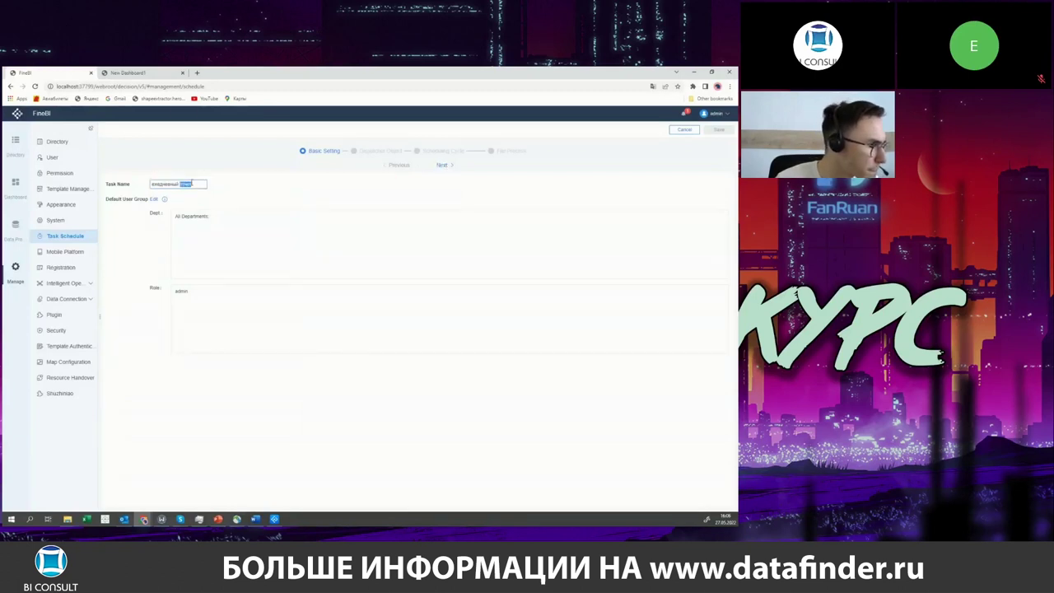
key("BackSpace")
type("Ro")
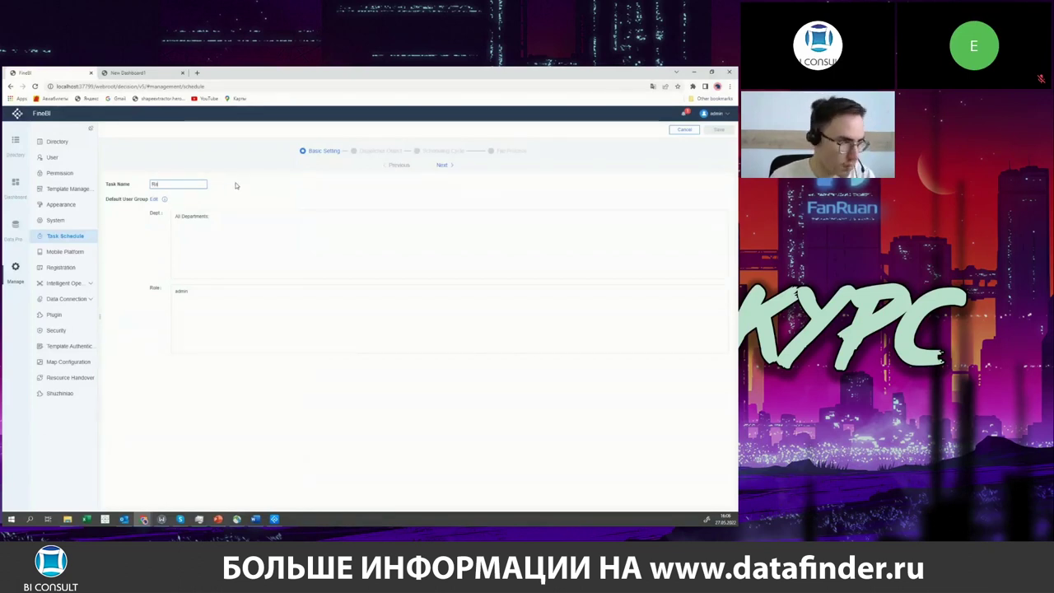
type("ssilka")
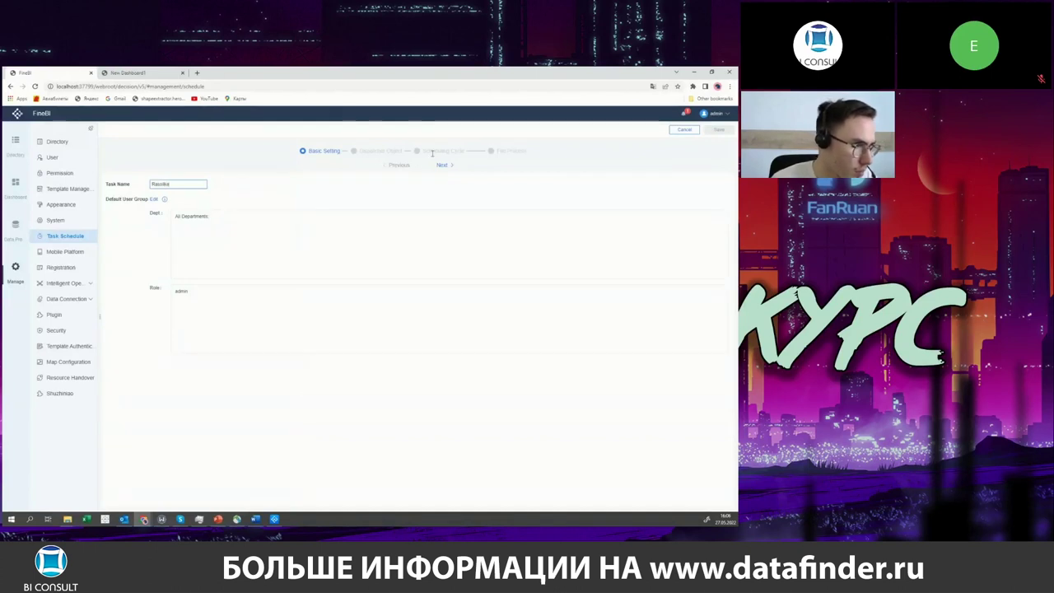
left_click(442, 165)
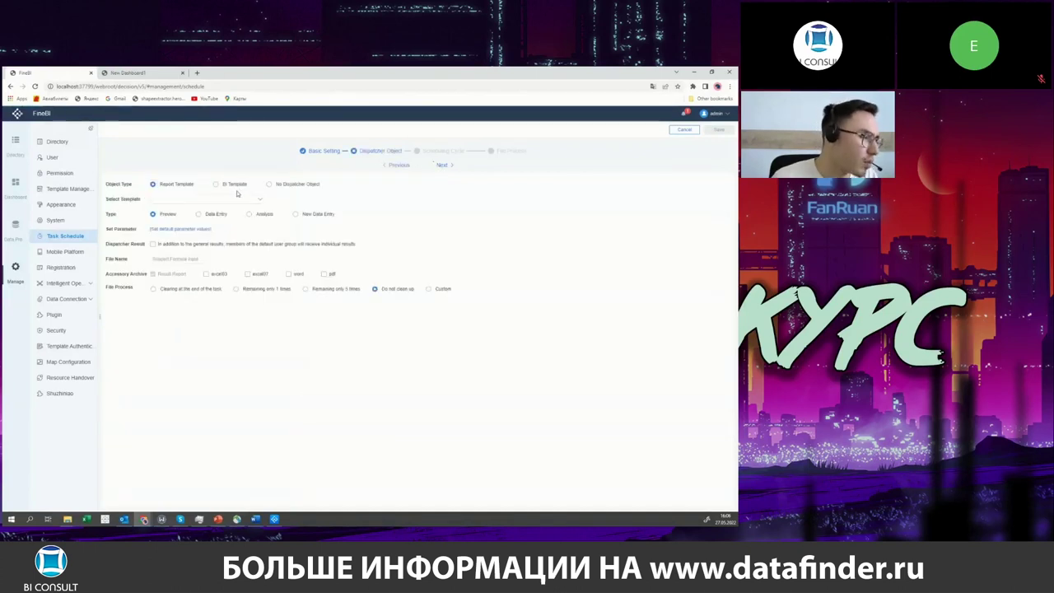
Dispatch the BI template Дашборд анализ продаж with both Excel and PDF attachments.
left_click(235, 185)
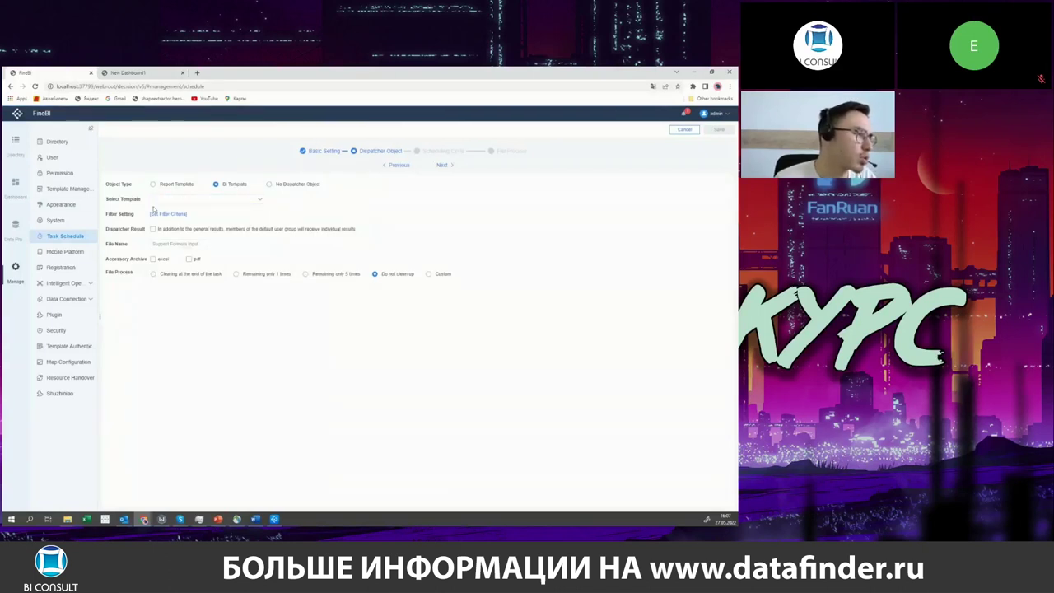
left_click(159, 200)
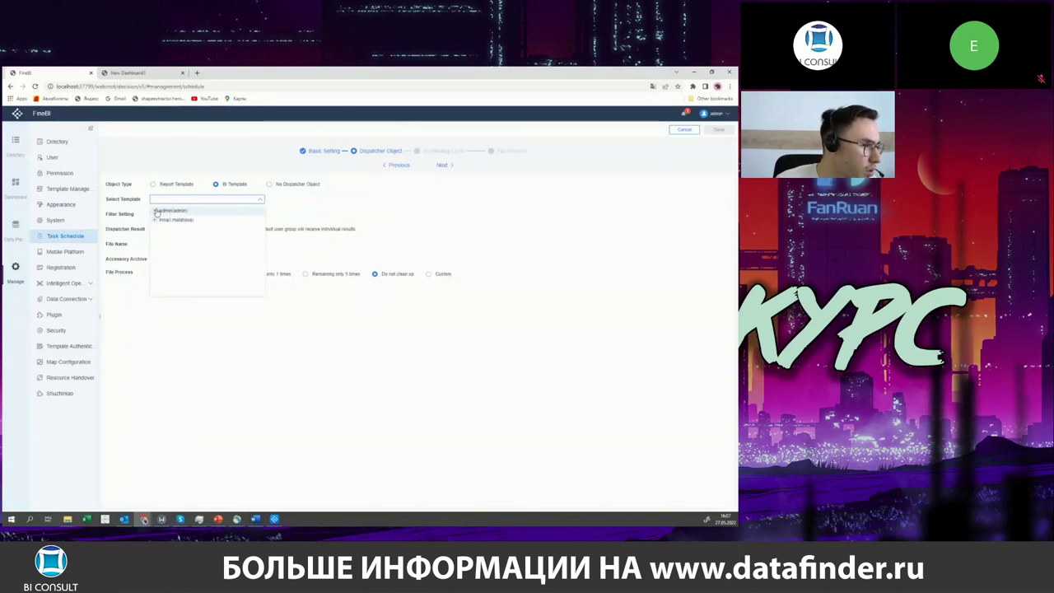
left_click(155, 211)
left_click(162, 222)
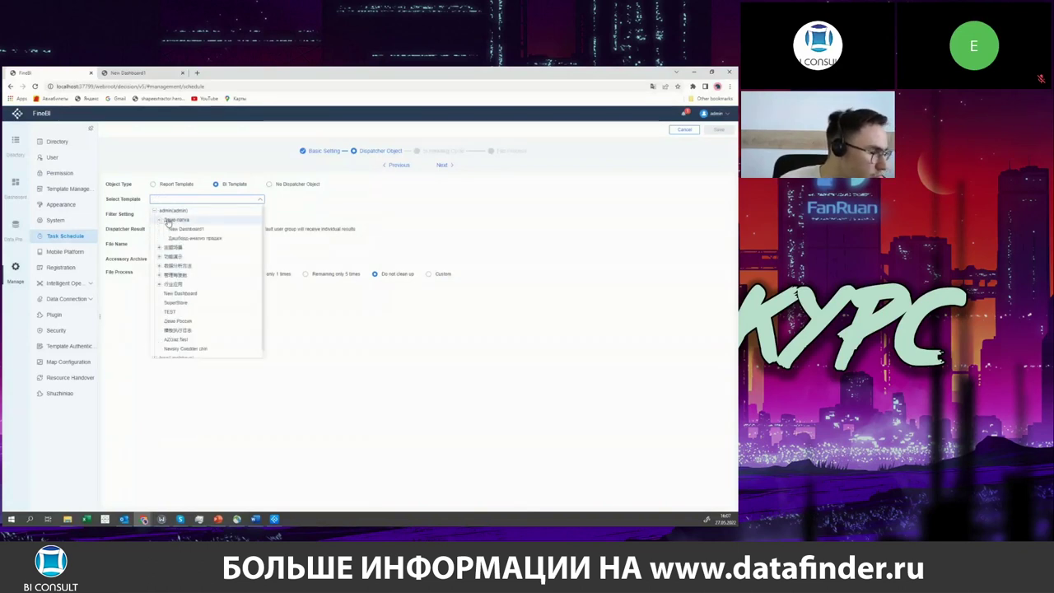
left_click(187, 237)
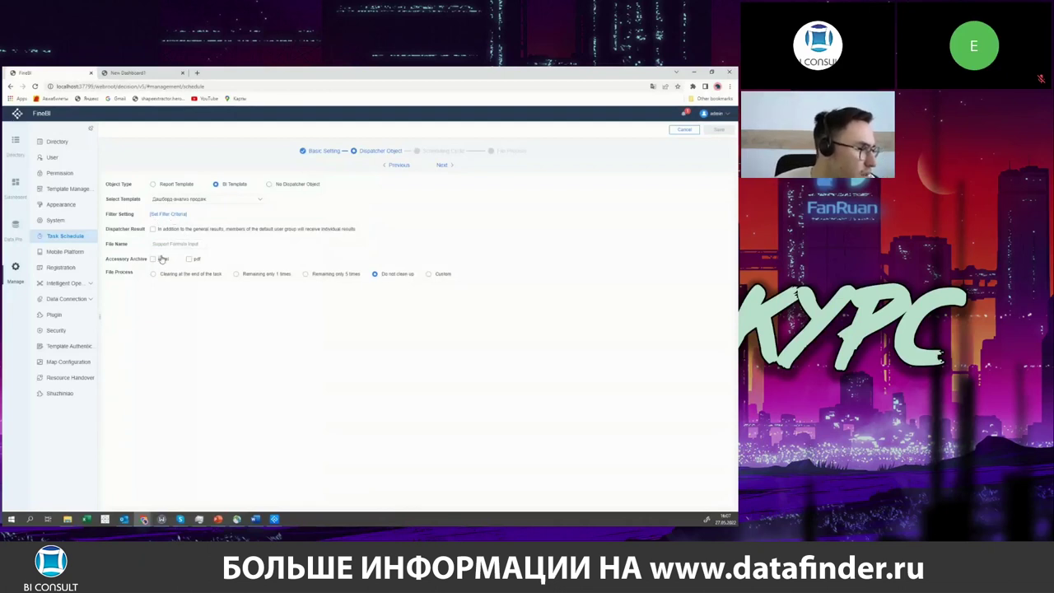
left_click(153, 260)
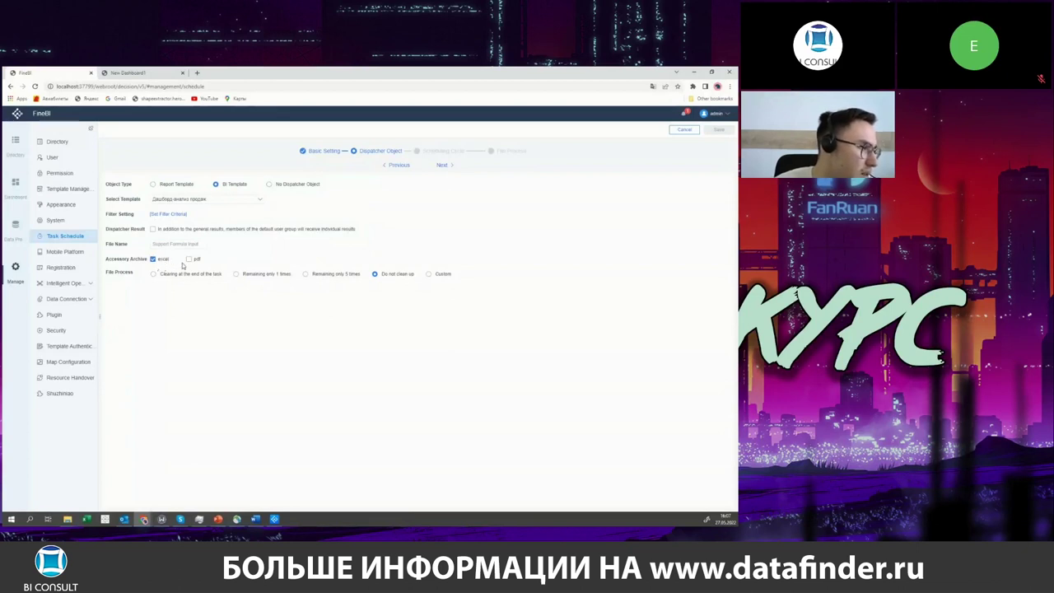
left_click(190, 260)
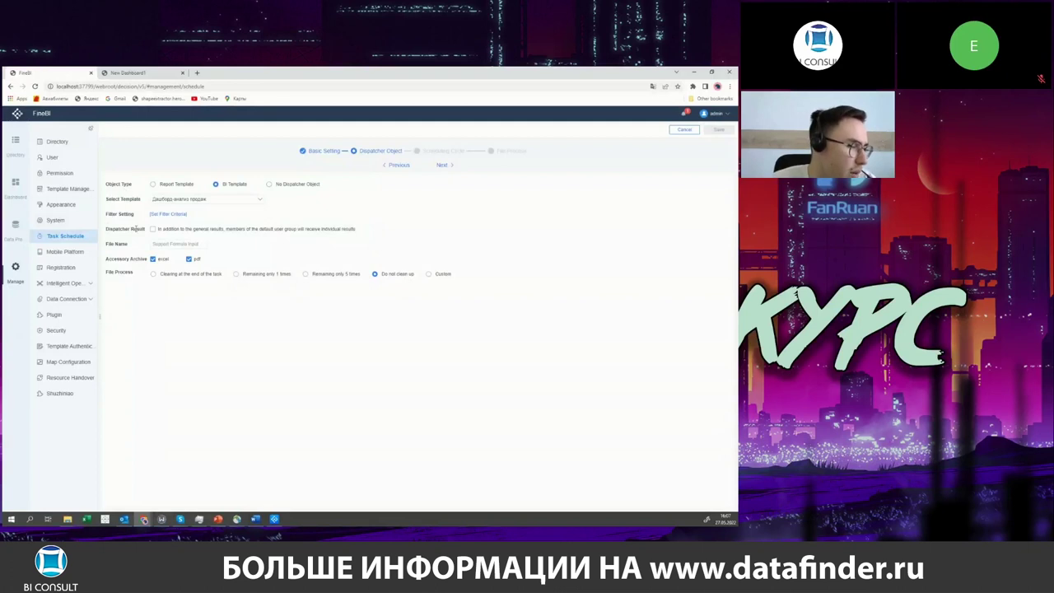
Move to the scheduling step and set a specific start date and time.
left_click(448, 166)
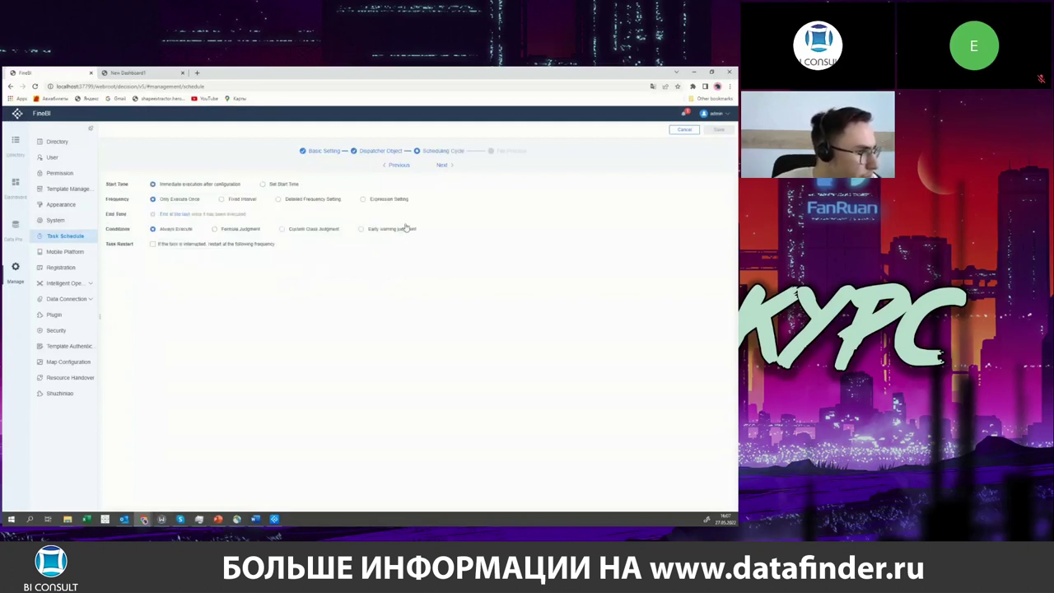
left_click(263, 184)
left_click(221, 200)
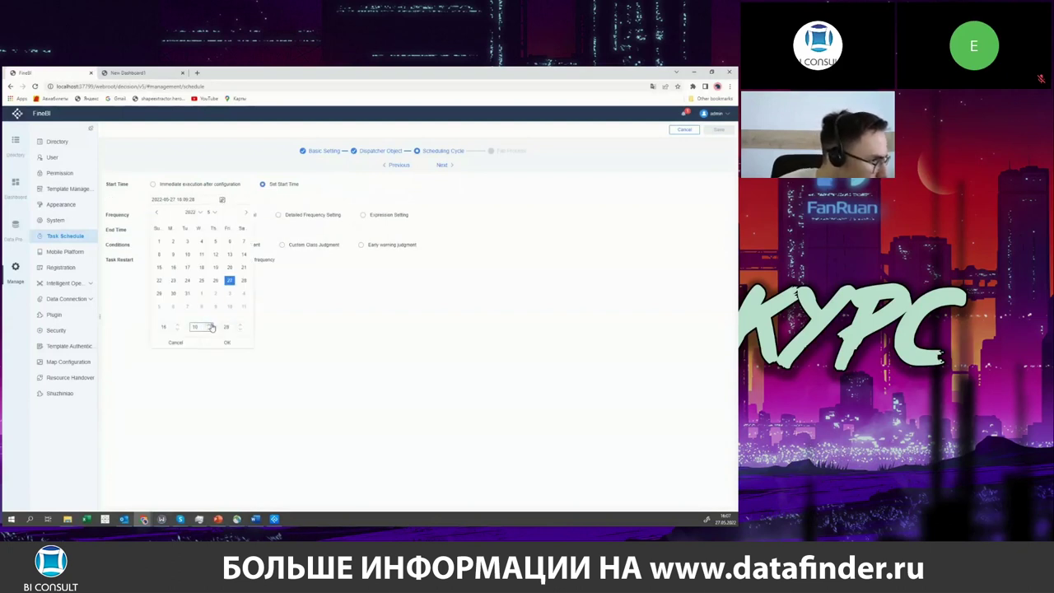
left_click(224, 342)
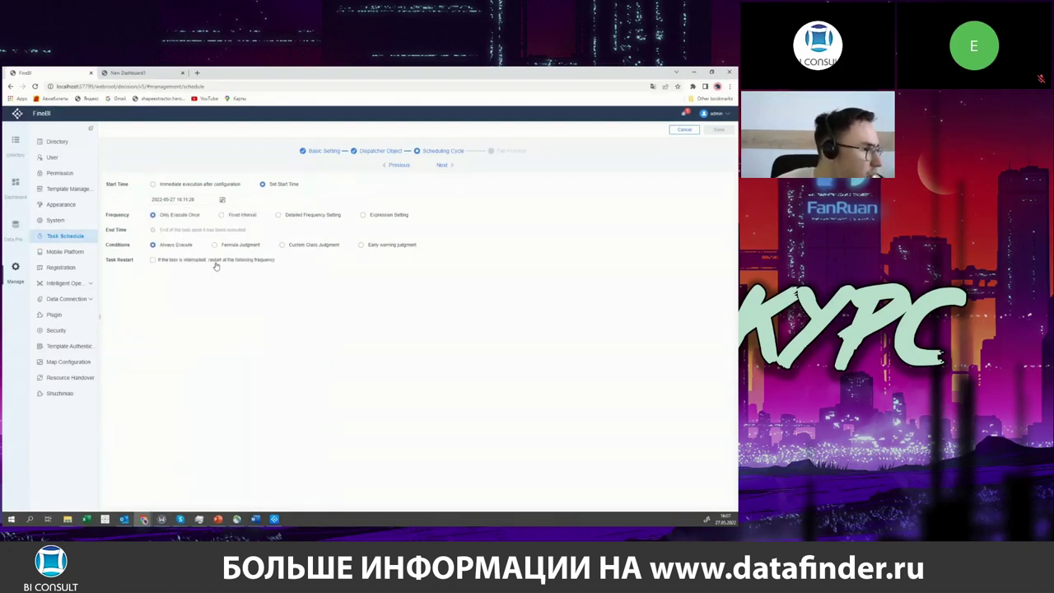
Switch Frequency to Detailed Frequency Setting and open the Add Detail Frequency dialog.
left_click(378, 218)
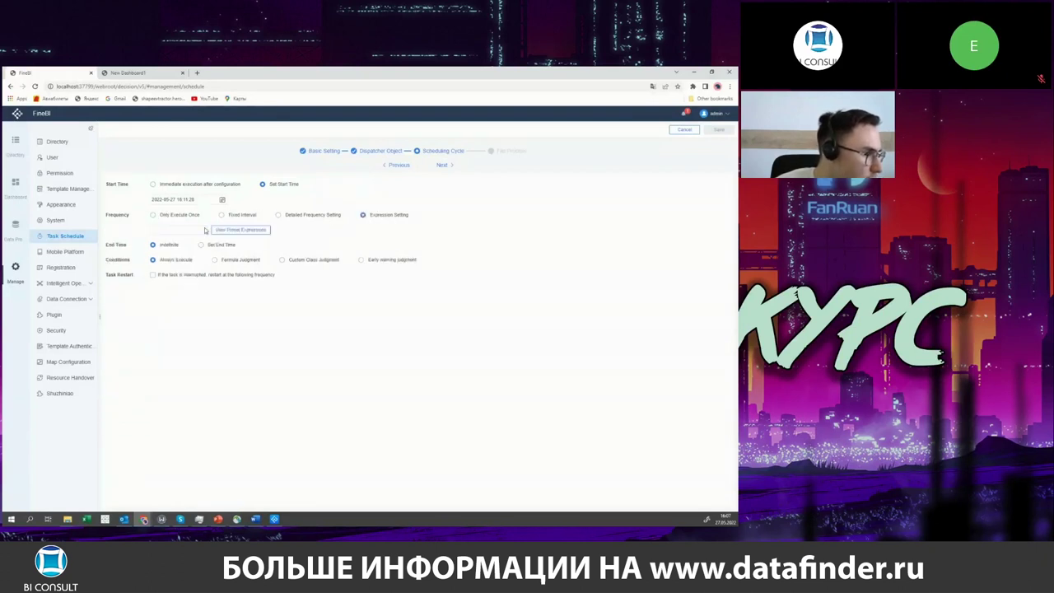
left_click(285, 214)
left_click(239, 215)
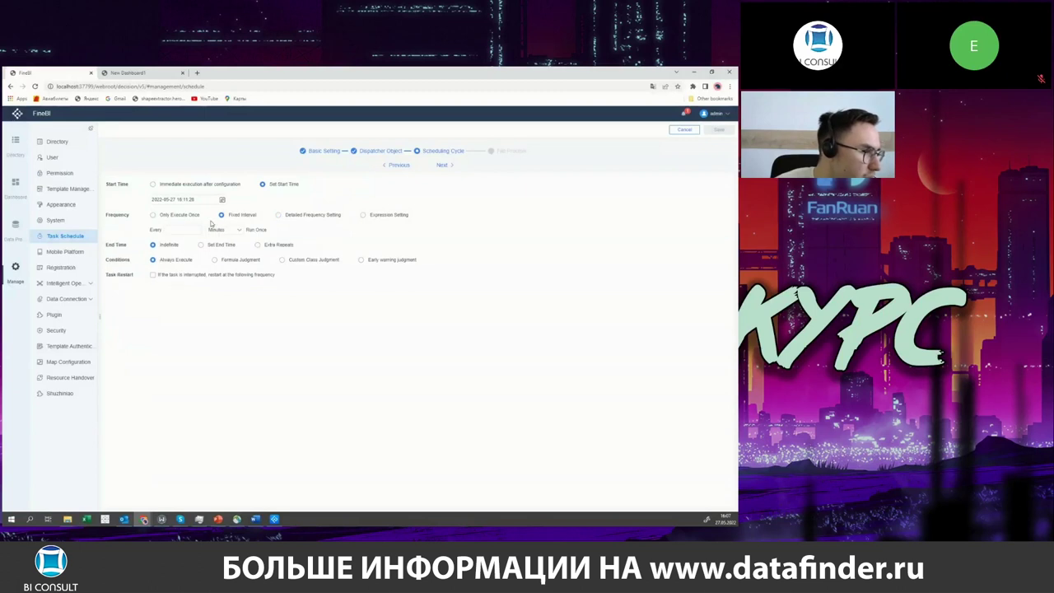
left_click(219, 231)
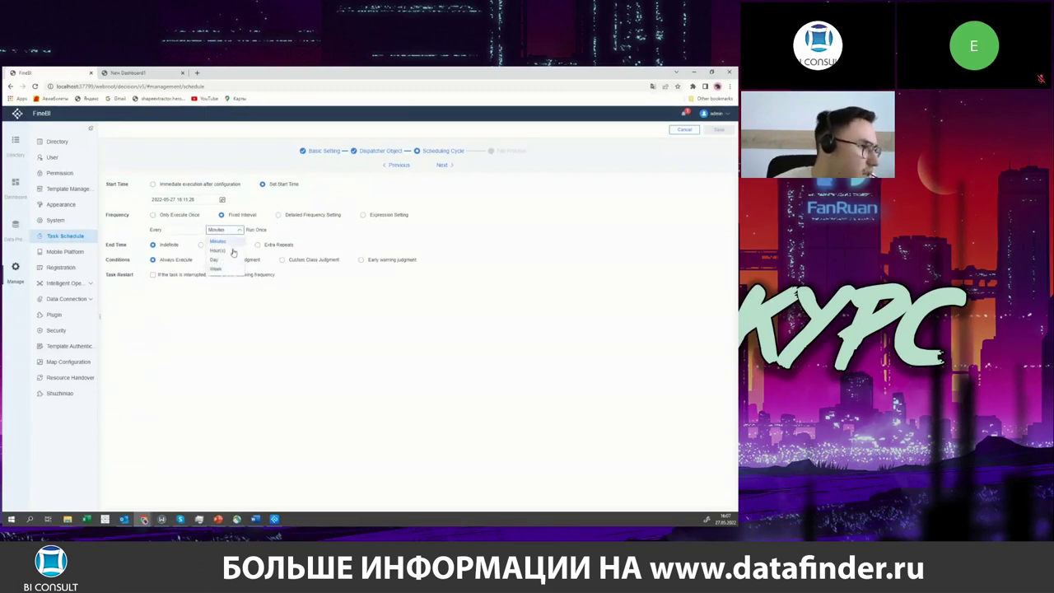
left_click(241, 232)
left_click(280, 215)
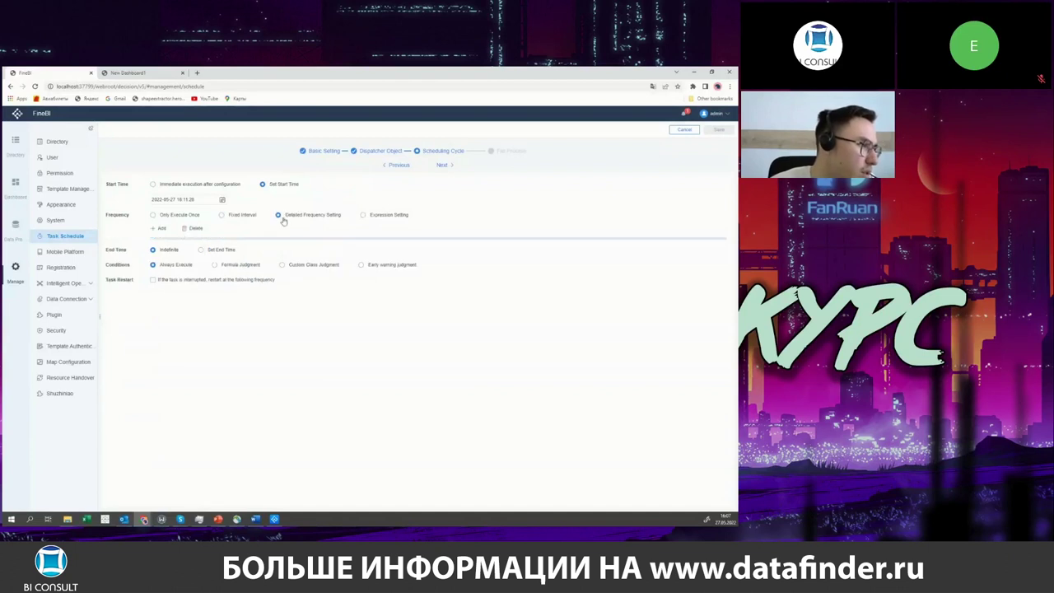
left_click(164, 229)
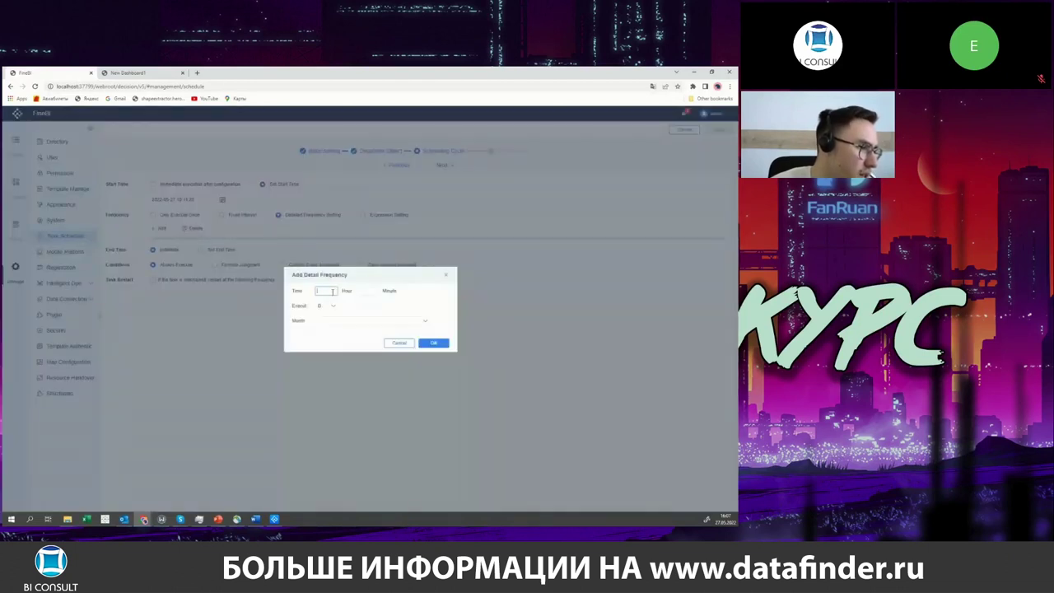
Cancel the detail frequency dialog, set the run condition to formula judgment, and try advancing.
left_click(343, 323)
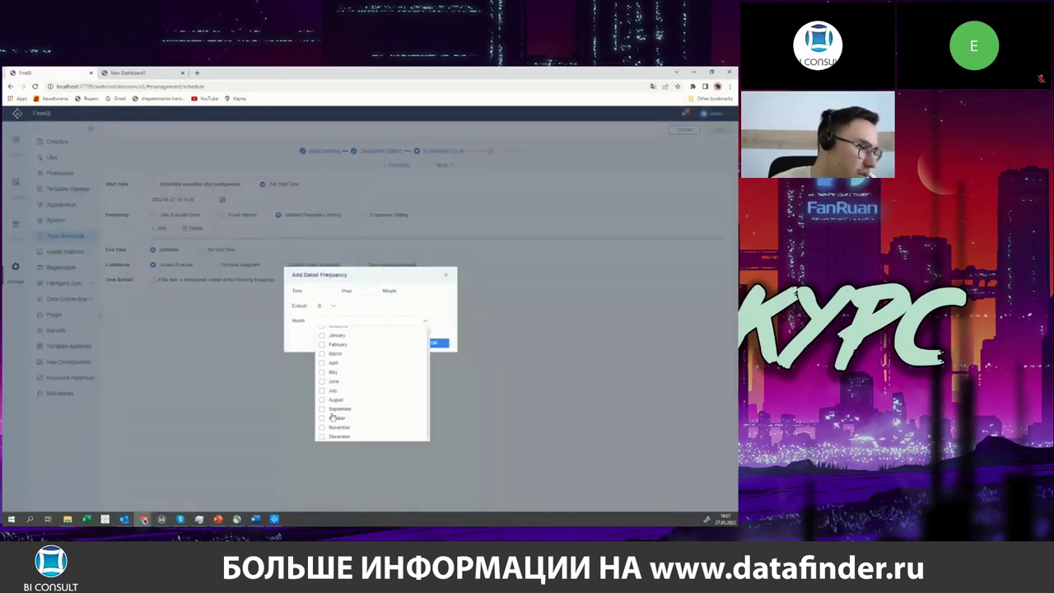
left_click(379, 302)
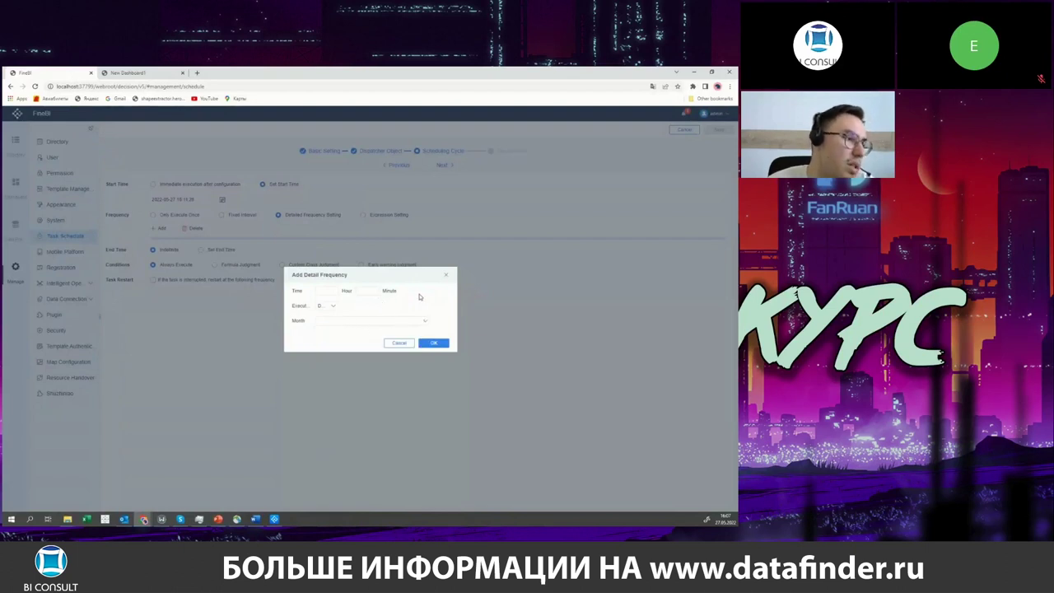
left_click(444, 275)
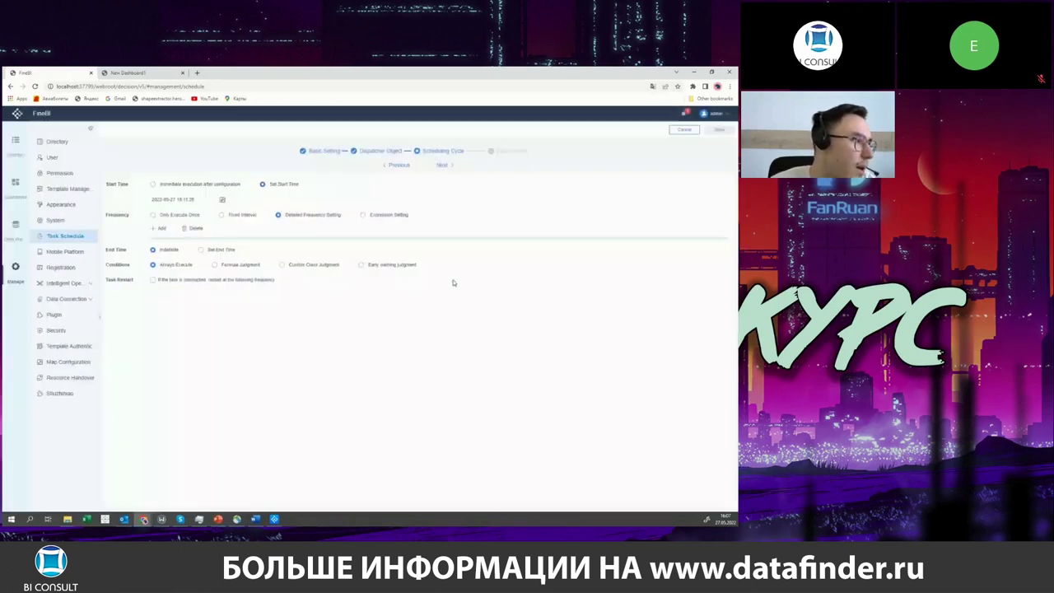
left_click(305, 264)
left_click(221, 269)
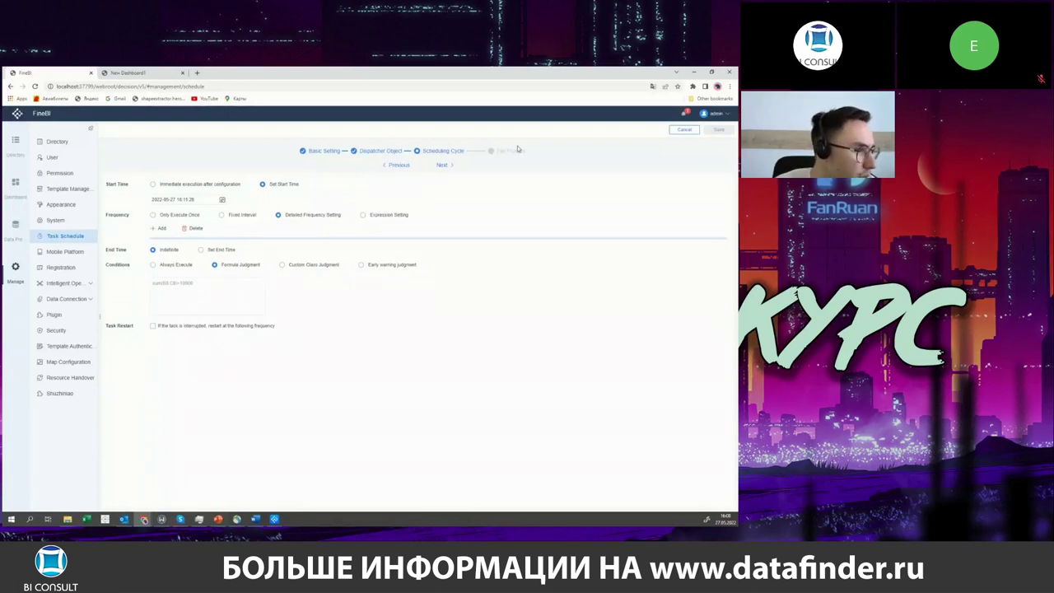
left_click(442, 165)
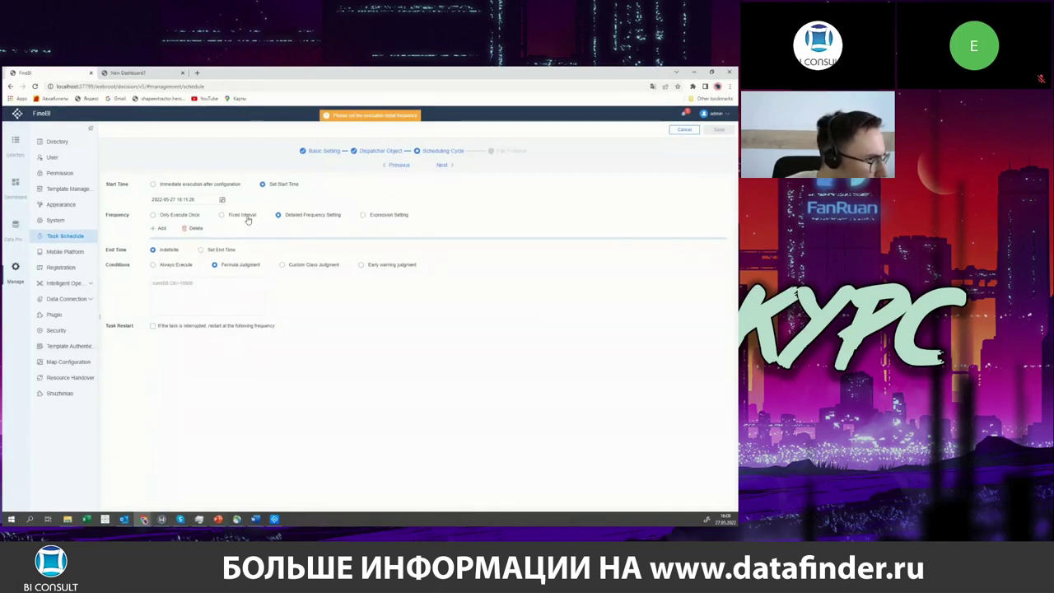
Add a daily 16:15 detail frequency for all months, set Always Execute, and continue.
left_click(161, 228)
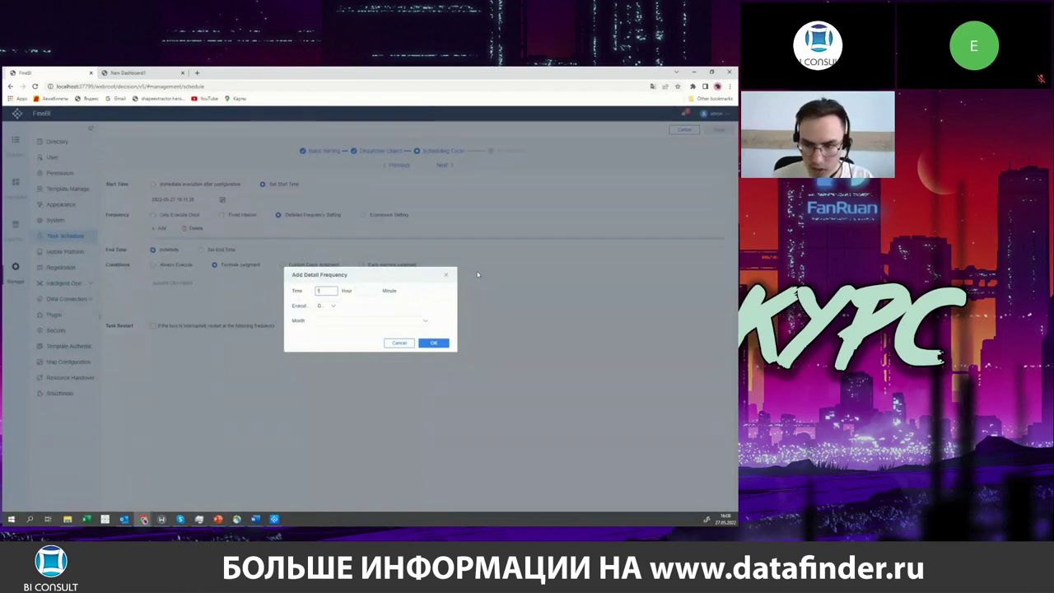
type("16")
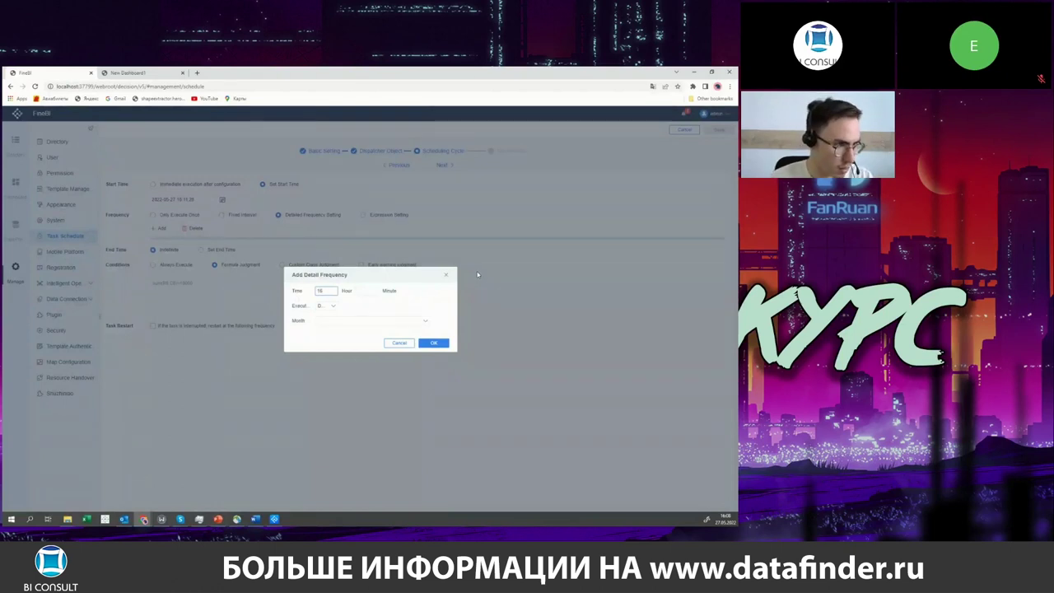
left_click(368, 291)
type("15")
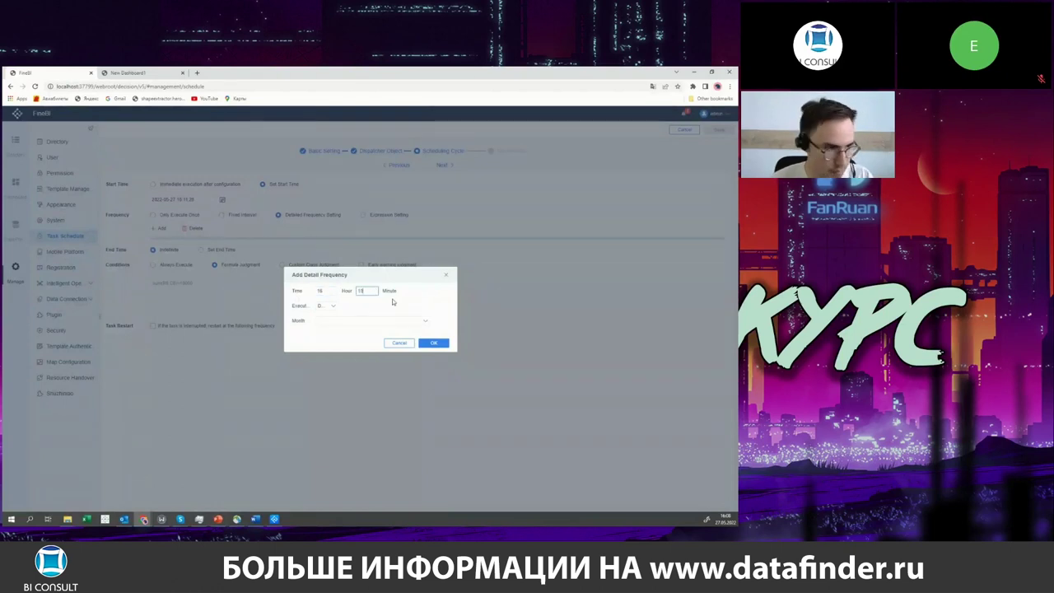
left_click(325, 306)
left_click(334, 326)
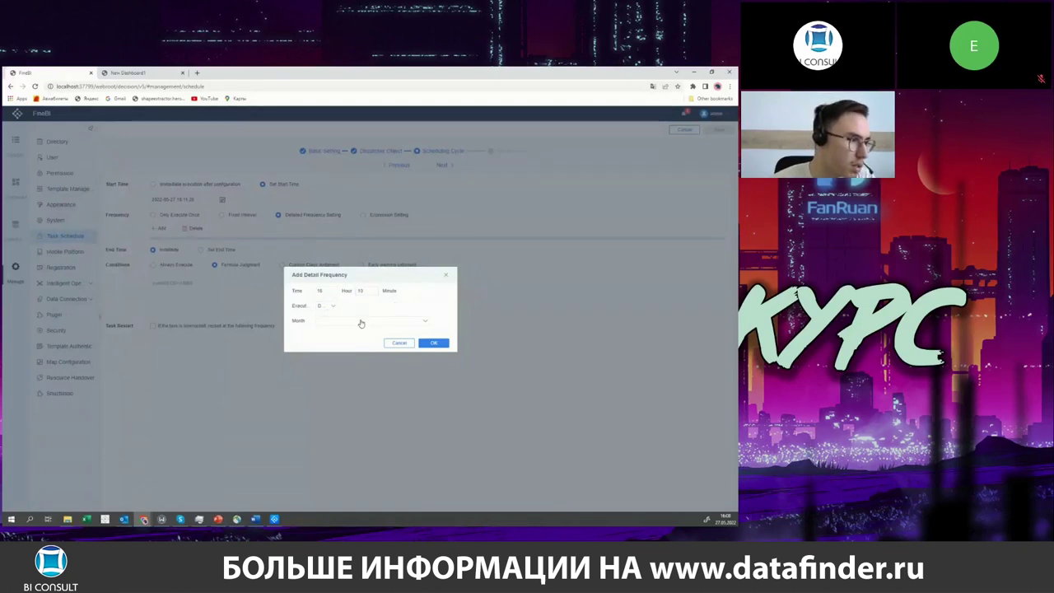
left_click(361, 324)
left_click(323, 332)
left_click(371, 321)
left_click(434, 342)
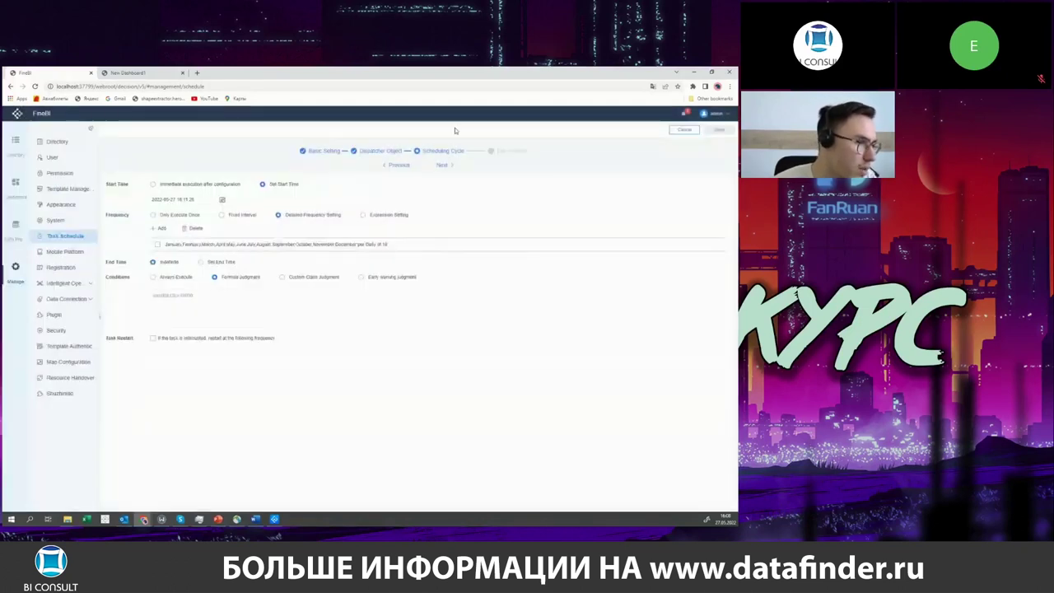
left_click(172, 277)
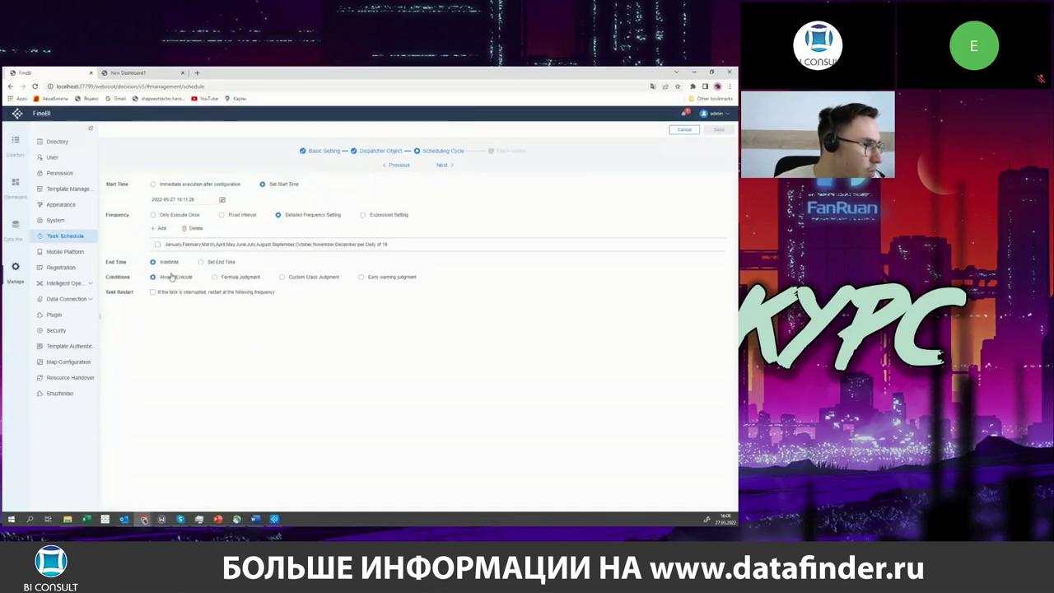
left_click(443, 165)
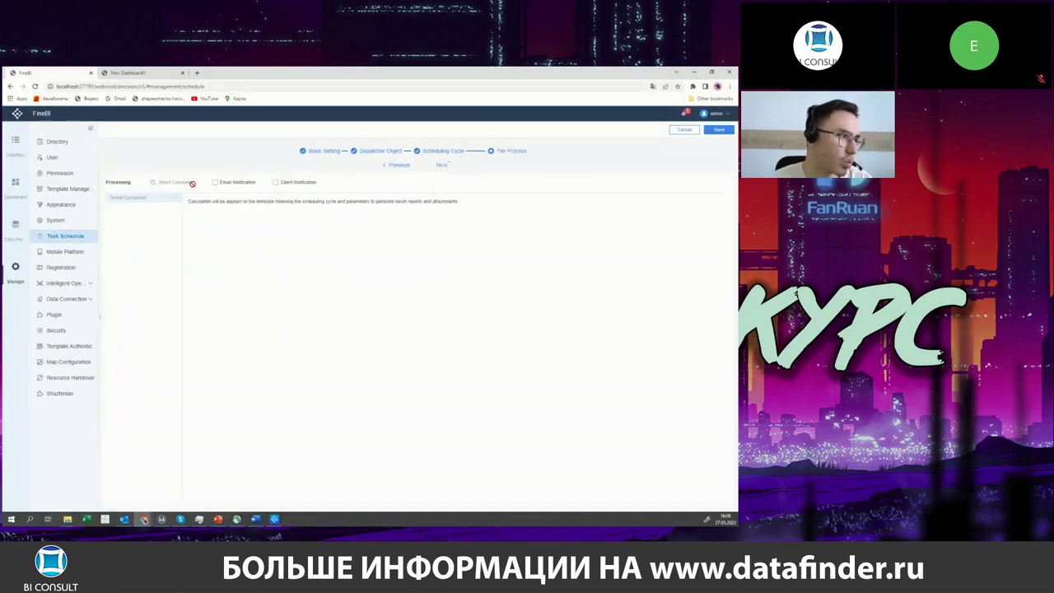
Turn on Email Notification and enter the recipient's e-mail address as a custom mailbox.
left_click(221, 182)
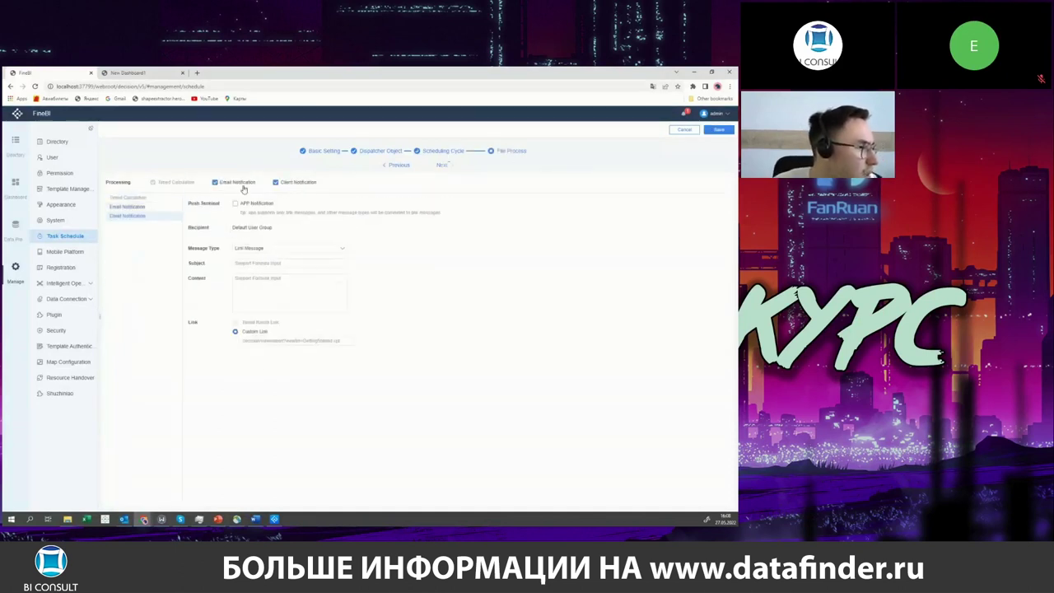
left_click(218, 182)
left_click(218, 182)
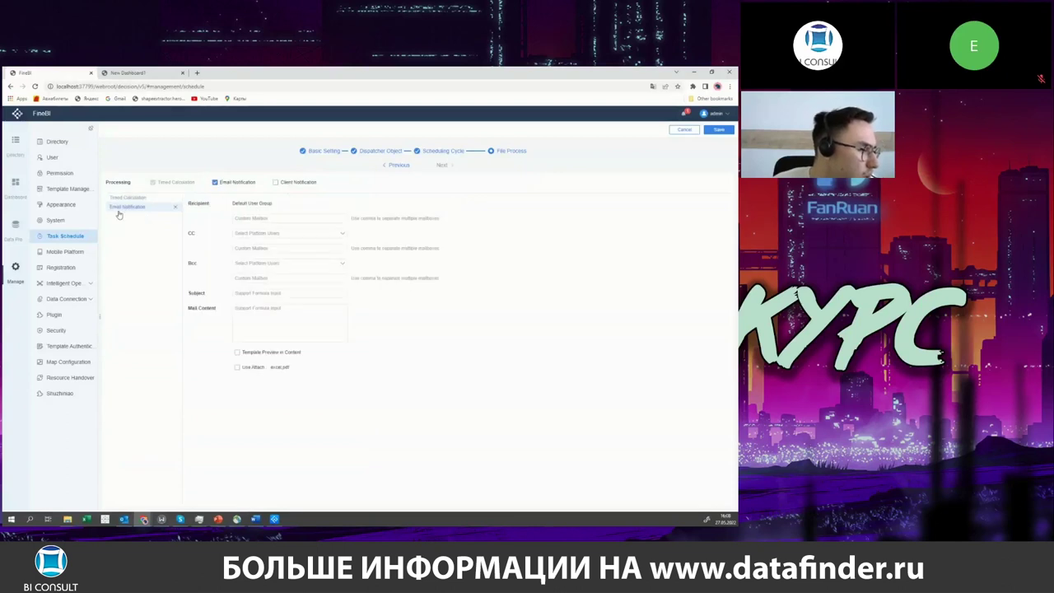
left_click(257, 219)
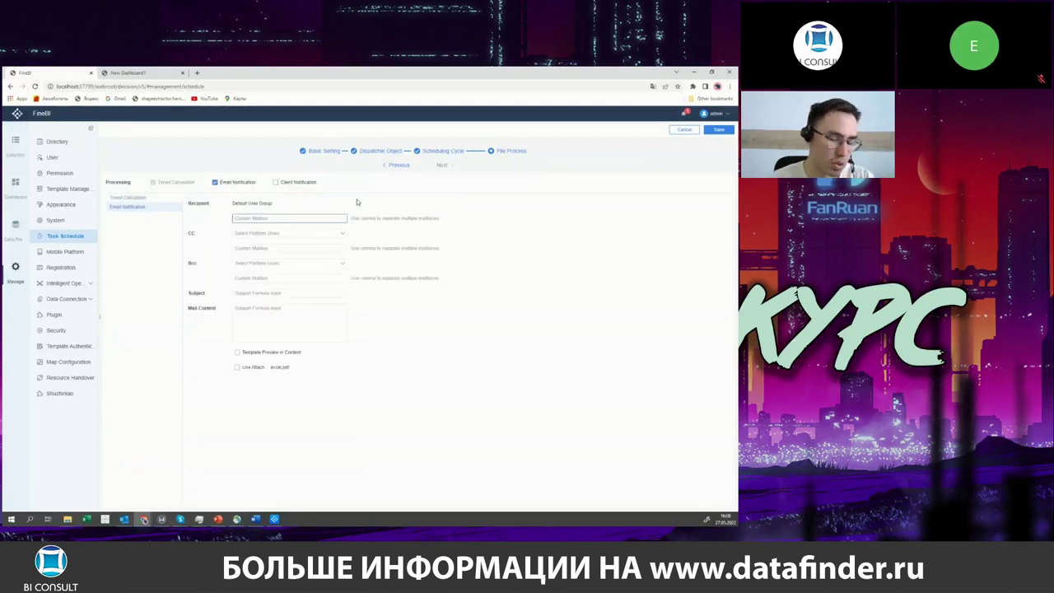
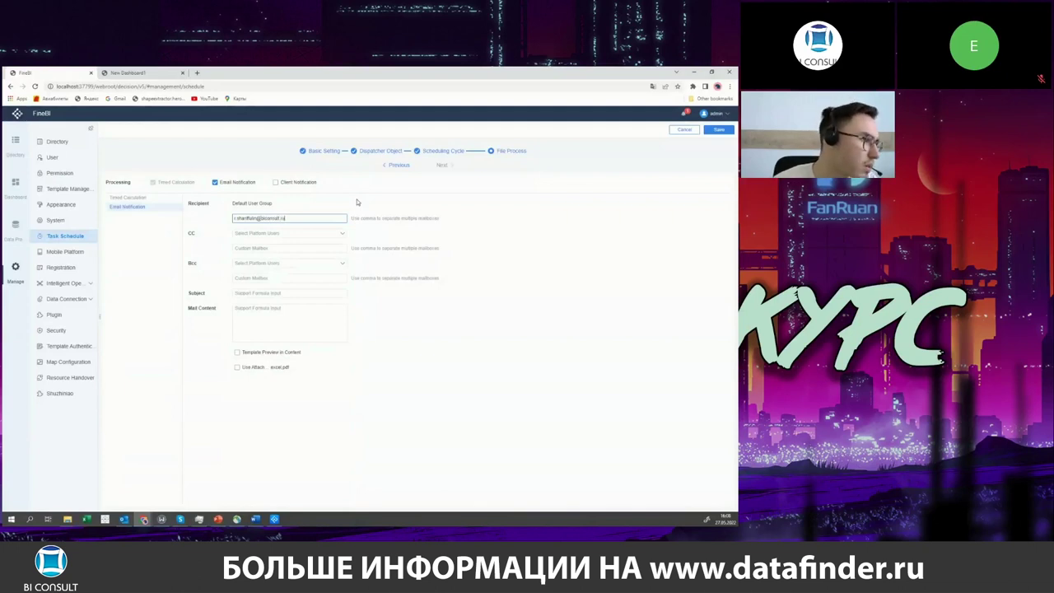
left_click(284, 233)
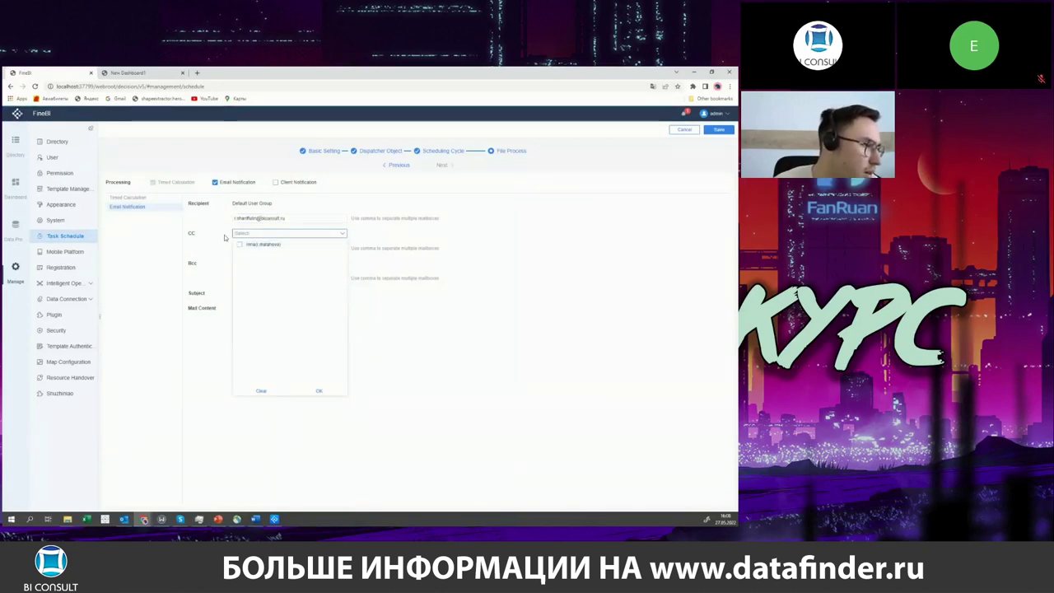
left_click(237, 234)
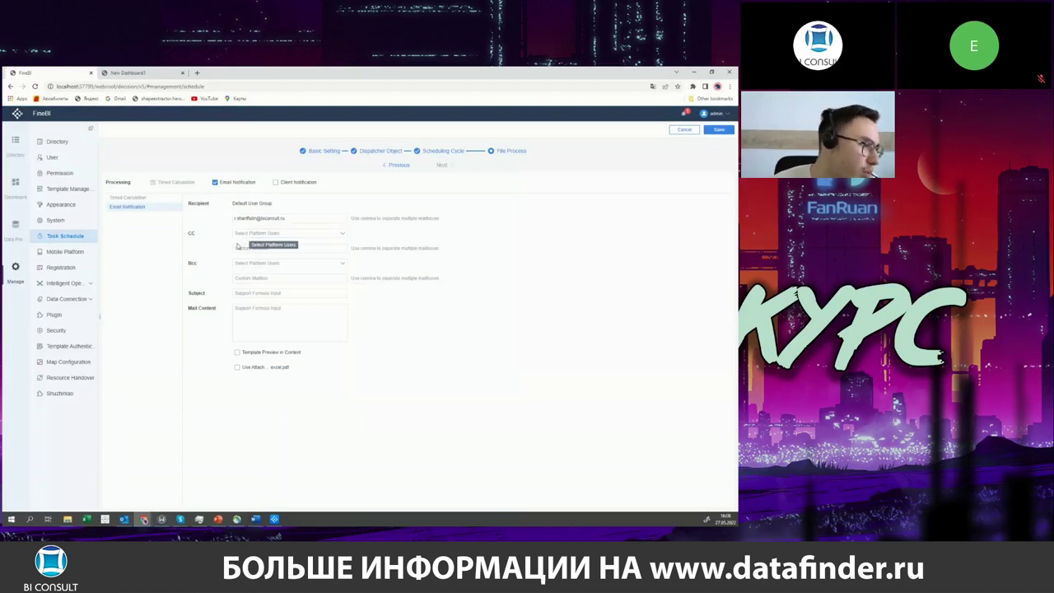
Add an email subject and the body 'Данные продаж, начиная с 2018', attach excel.pdf, and save the task.
left_click(247, 293)
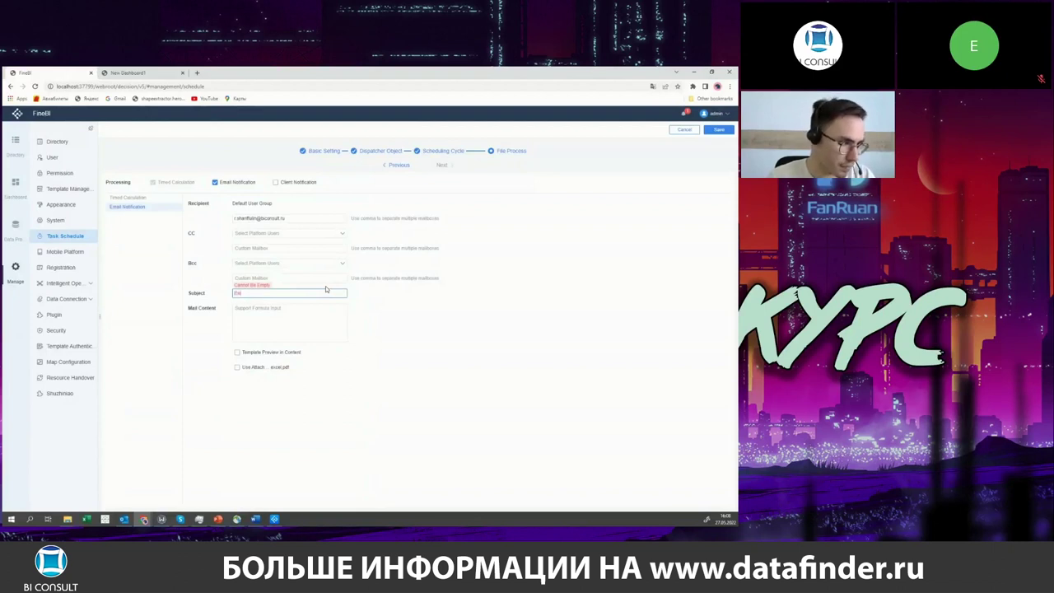
type("ce")
type("евный")
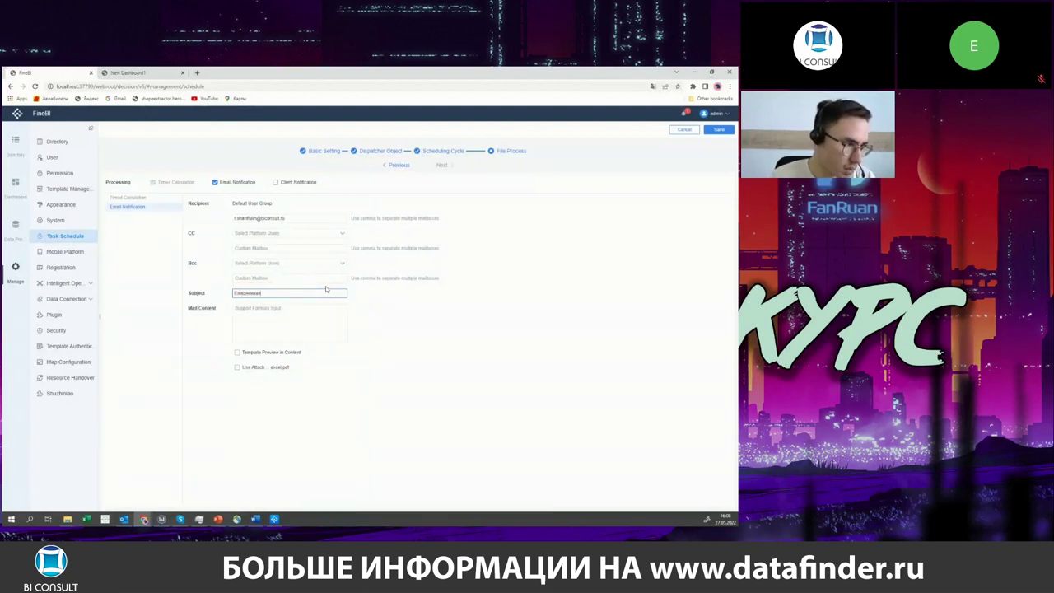
type("ылка отчета о продаж")
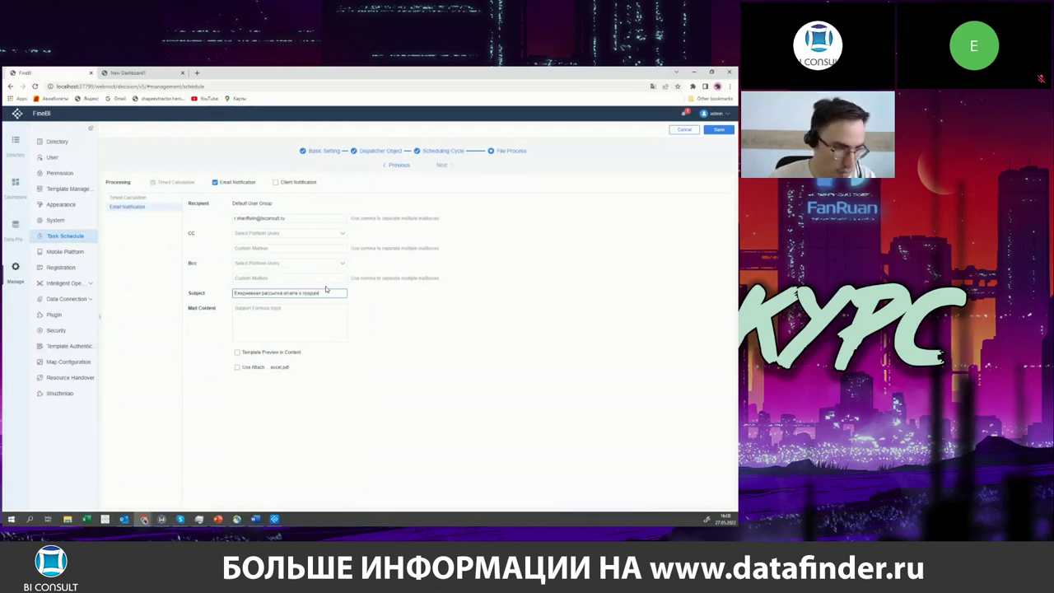
type("ах")
left_click(277, 320)
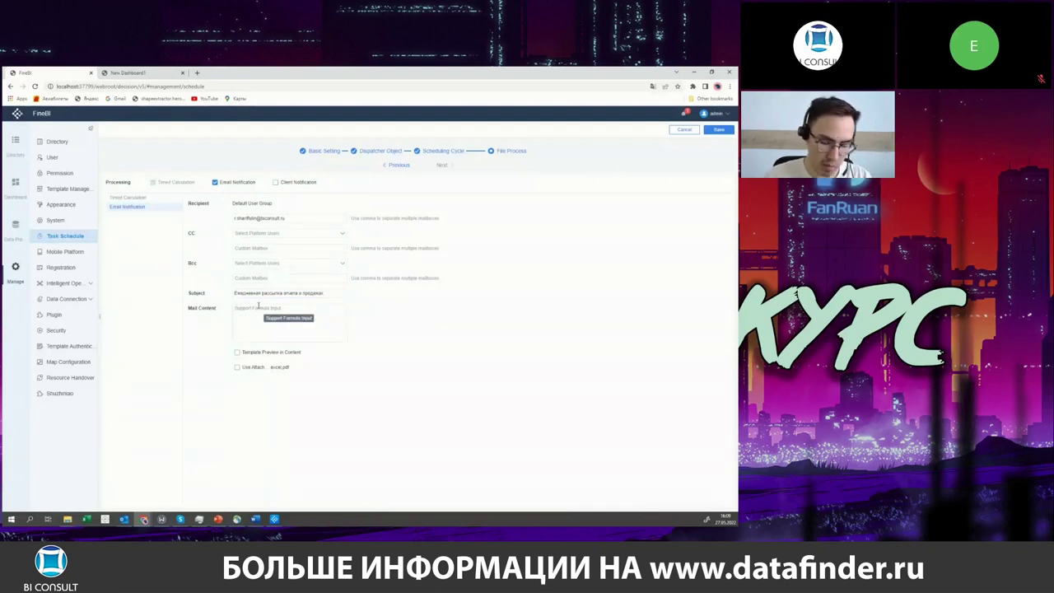
type("Данные прод")
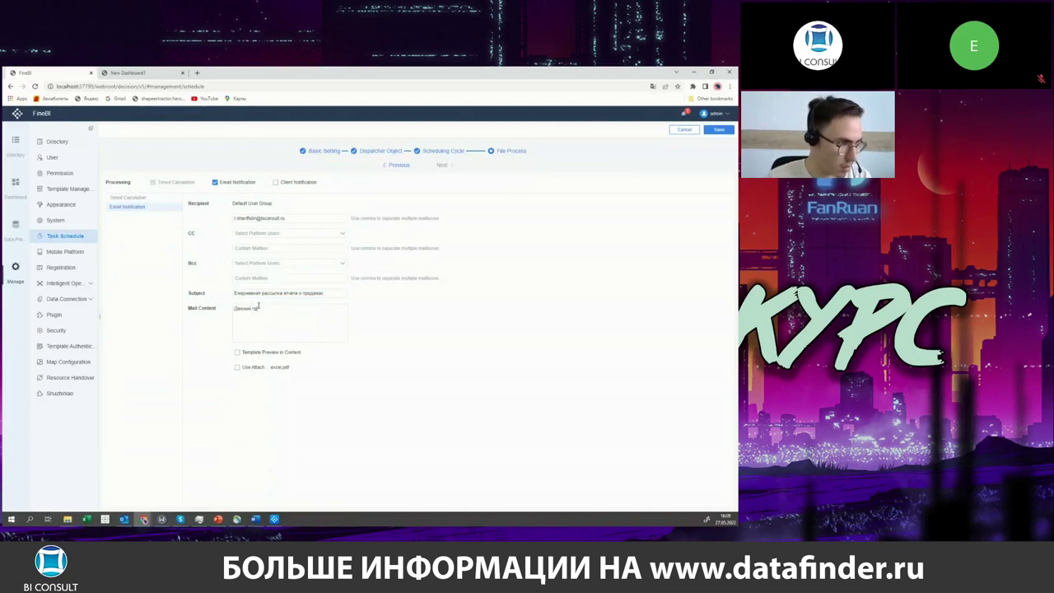
type("аж, на")
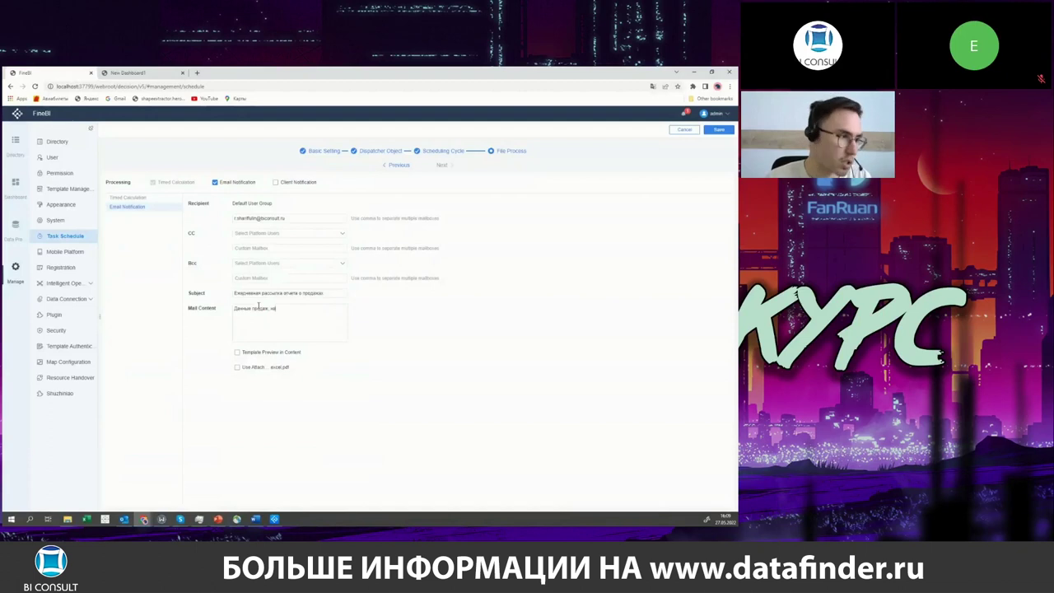
type("чиная с 2018 года.")
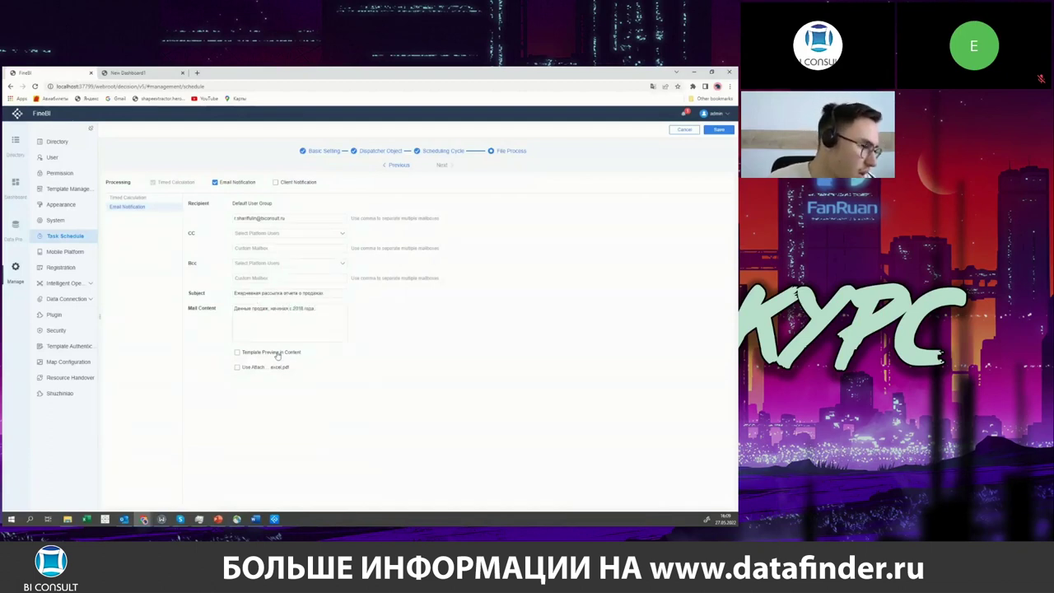
left_click(237, 366)
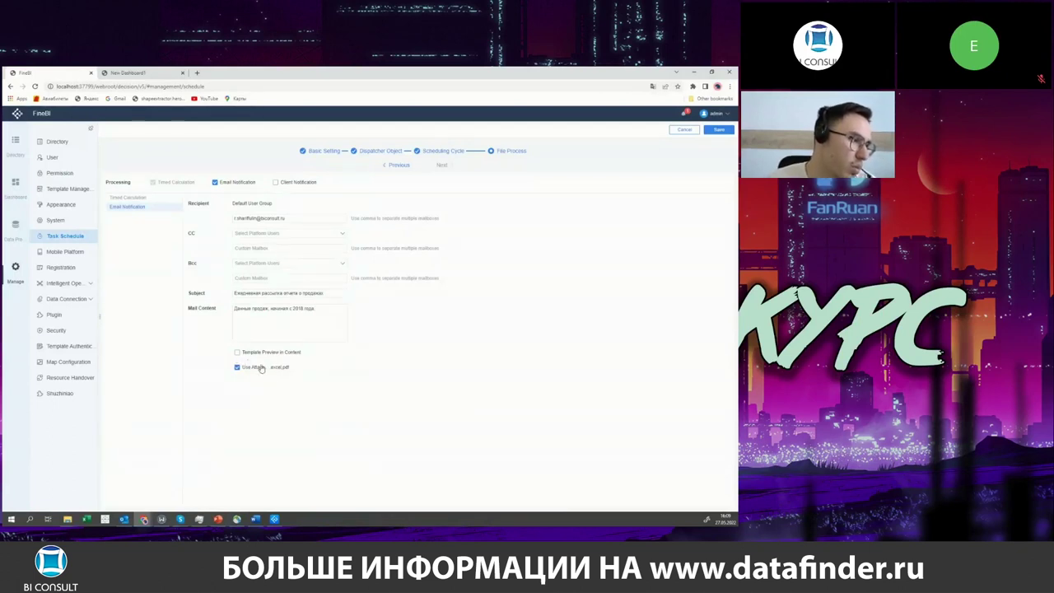
left_click(719, 130)
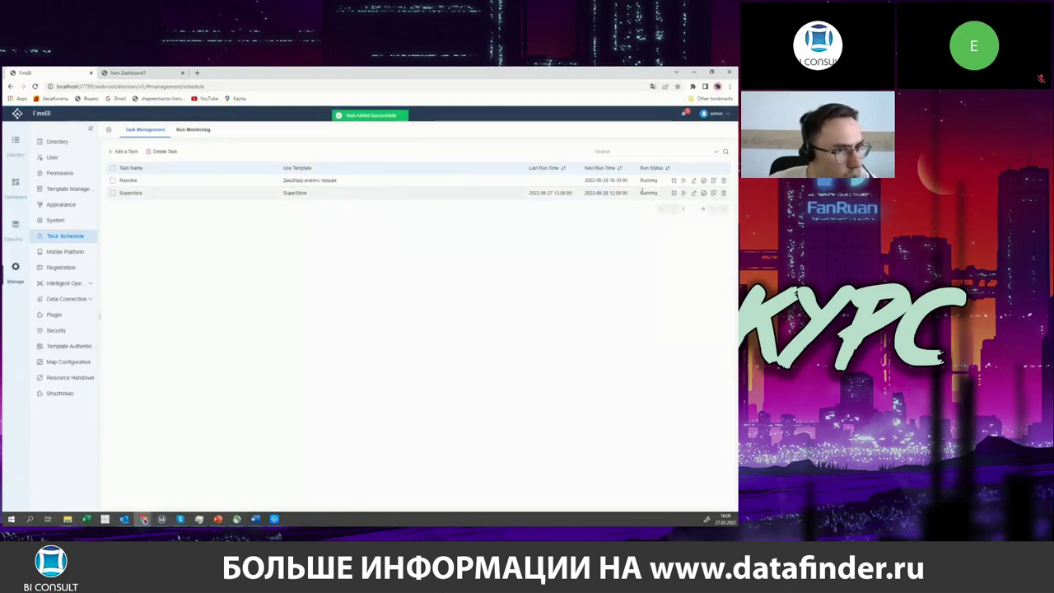
Run the Rassilka task once and view Task Schedule listing the Rassilka and Superstore tasks.
left_click(683, 181)
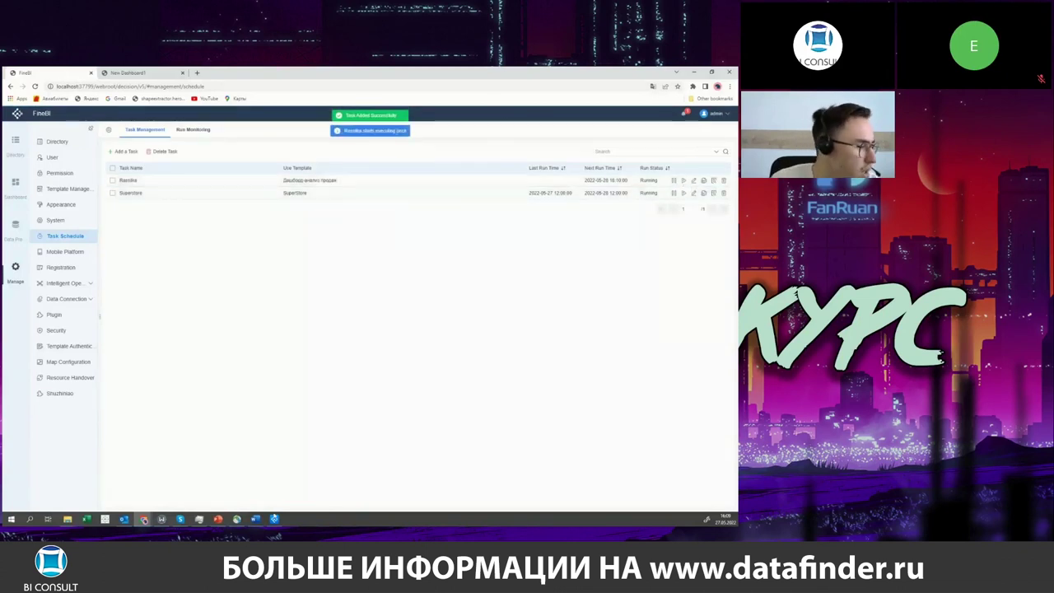
left_click(125, 520)
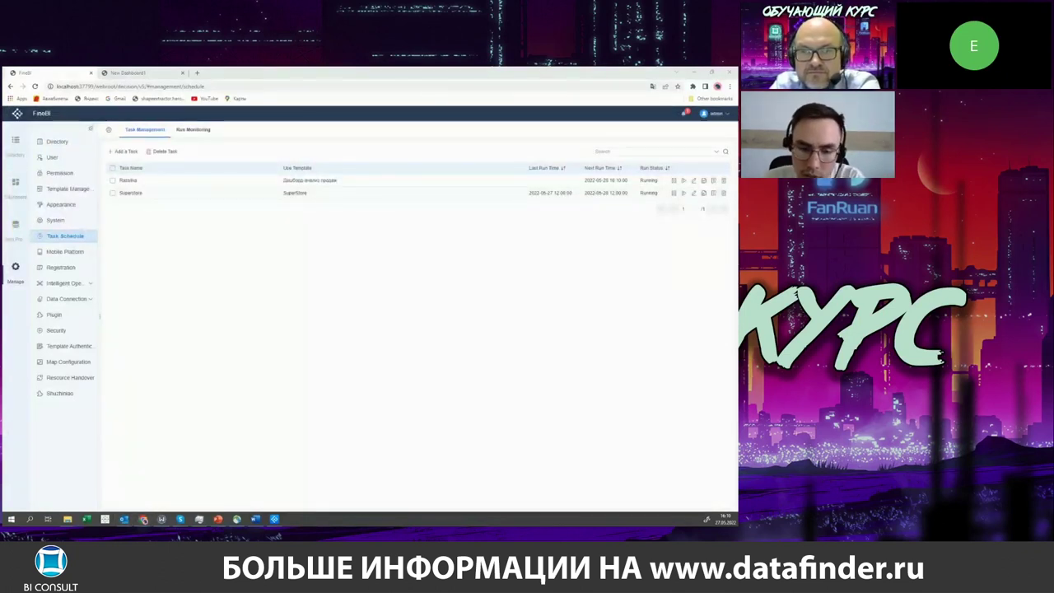
Bring up the daily sales report email in Outlook and highlight its subject line.
key("alt+Tab")
left_click_drag(545, 152, 360, 137)
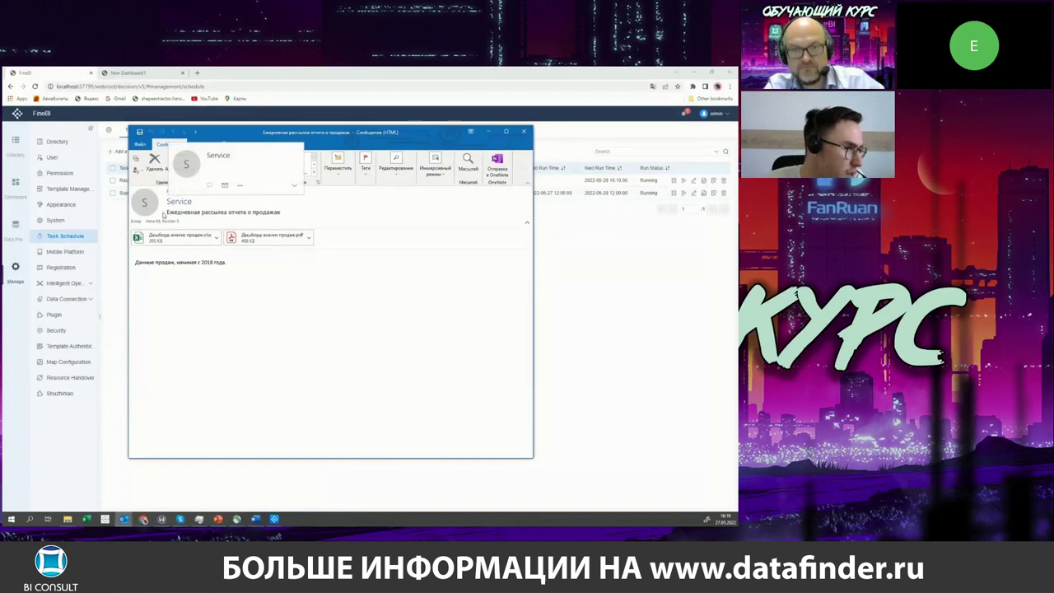
left_click_drag(165, 212, 282, 212)
left_click(206, 213)
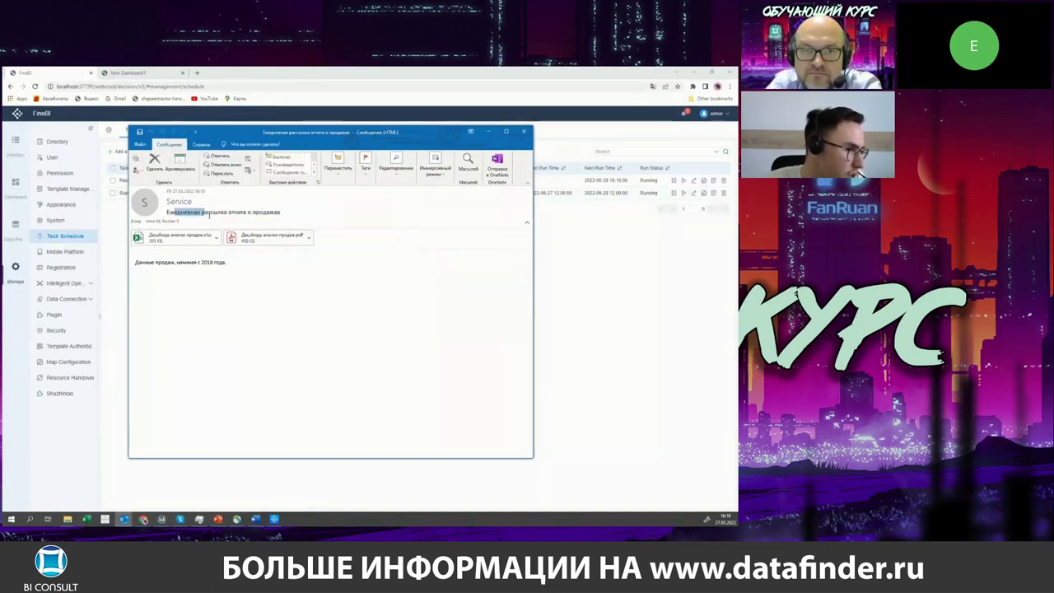
left_click_drag(168, 213, 264, 213)
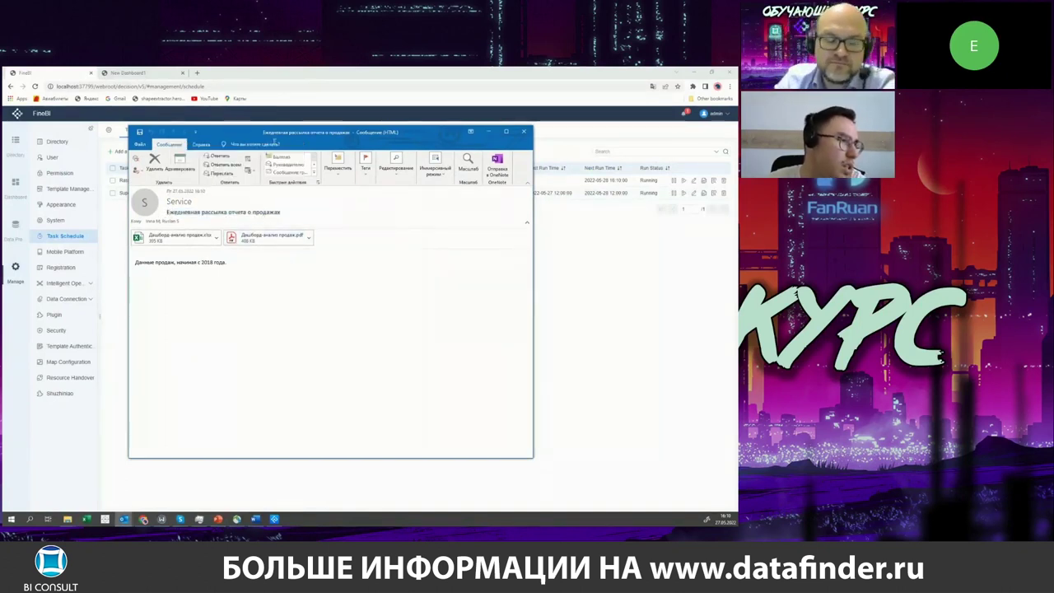
left_click_drag(277, 133, 408, 151)
Open the attached sales dashboard PDF in Acrobat, then close it and the email.
left_click(399, 254)
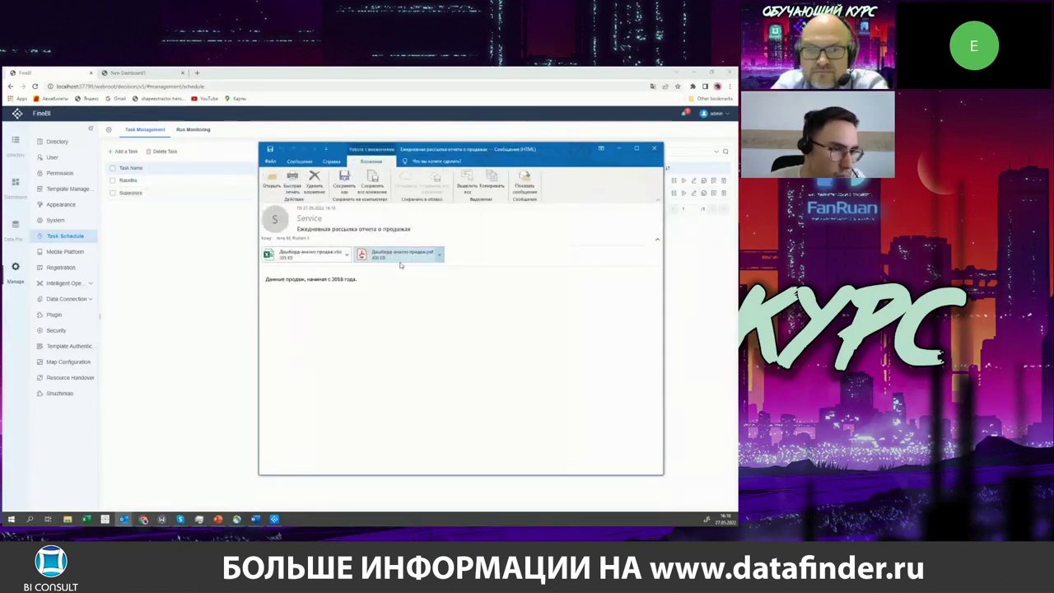
double_click(400, 254)
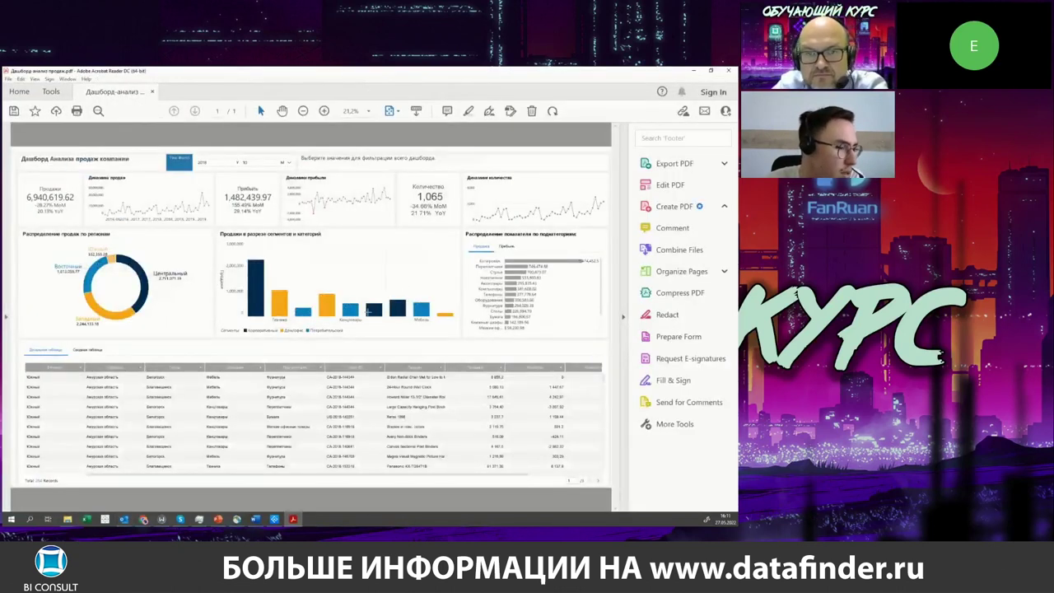
left_click(728, 71)
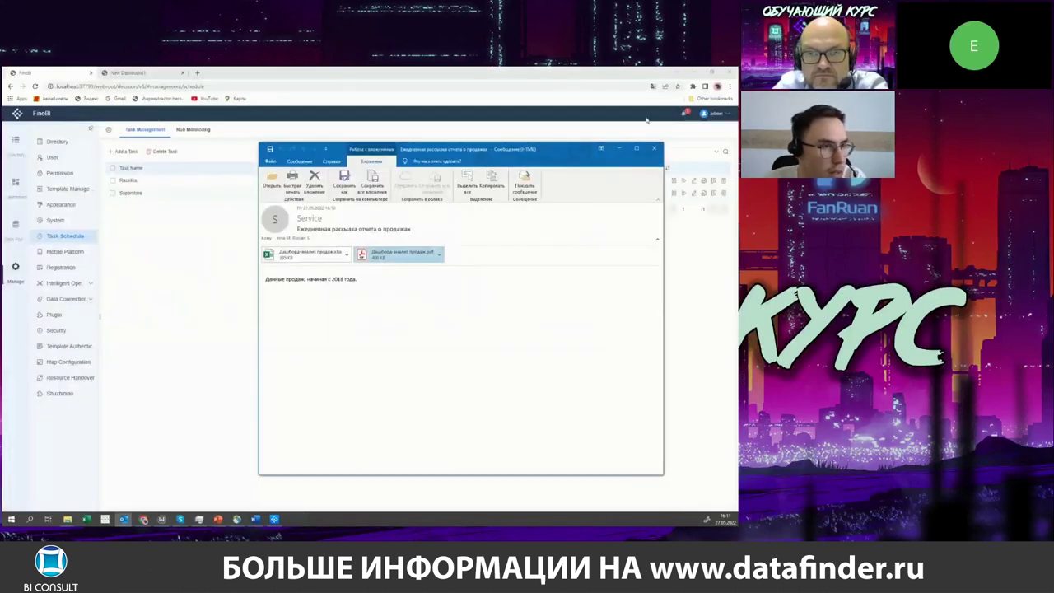
left_click(618, 149)
Start a new SQL dataset on the ClickHouse connection in Data Prep, then cancel it.
left_click(10, 237)
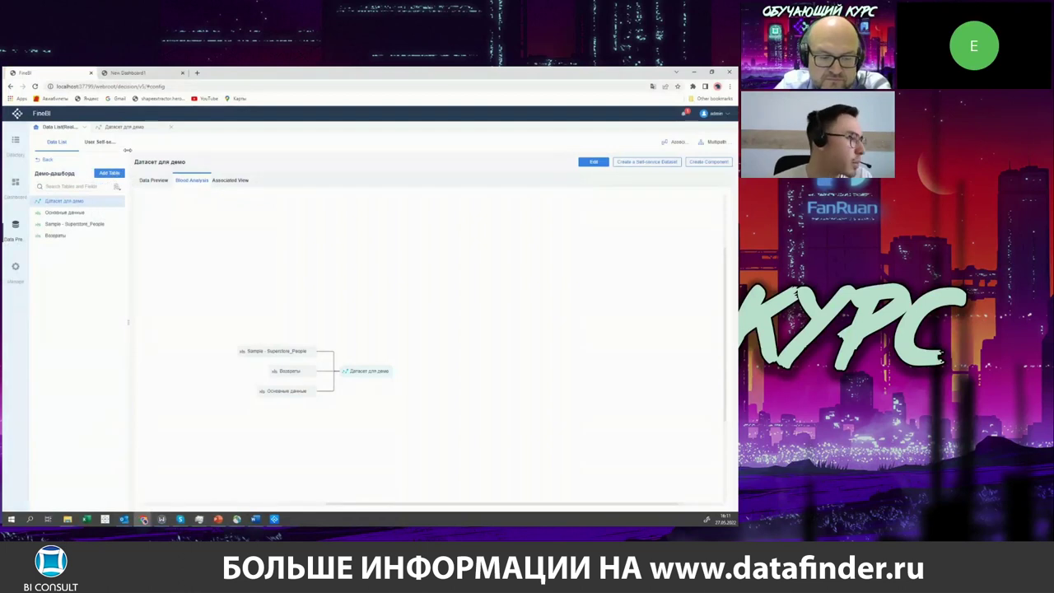
mouse_move(104, 176)
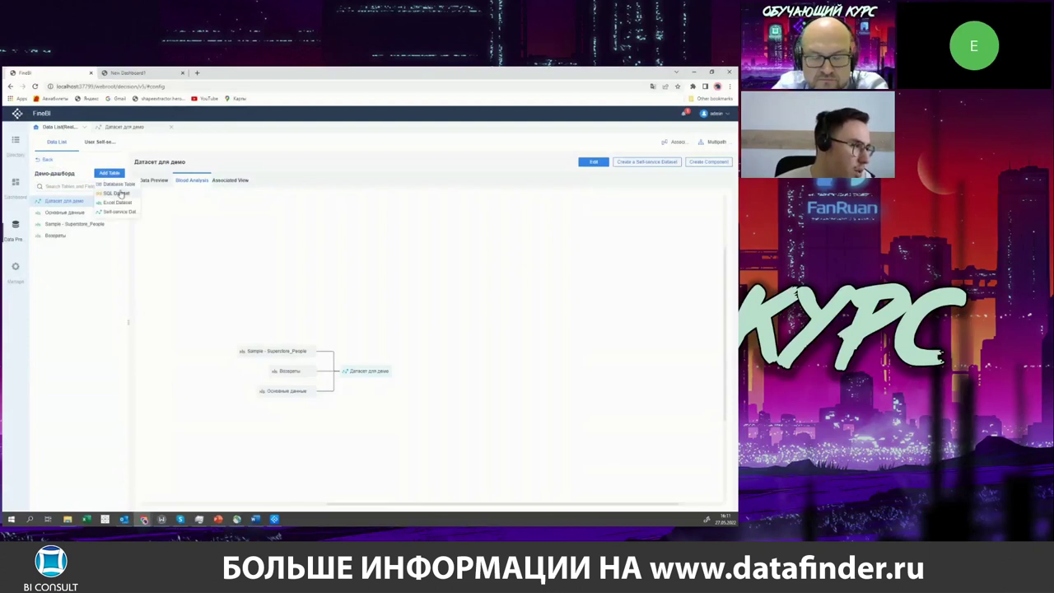
left_click(118, 195)
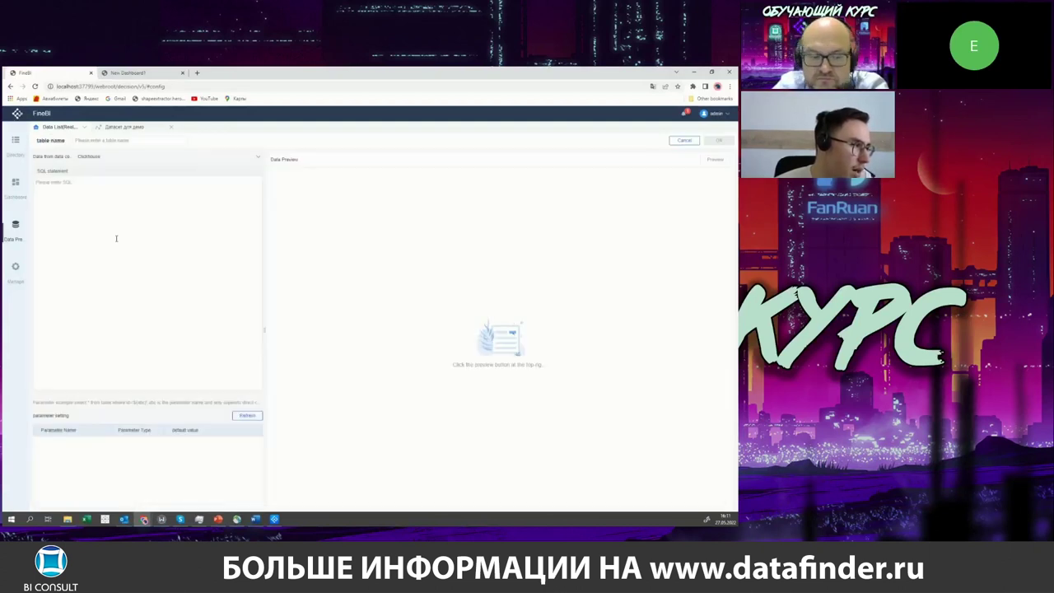
left_click(118, 157)
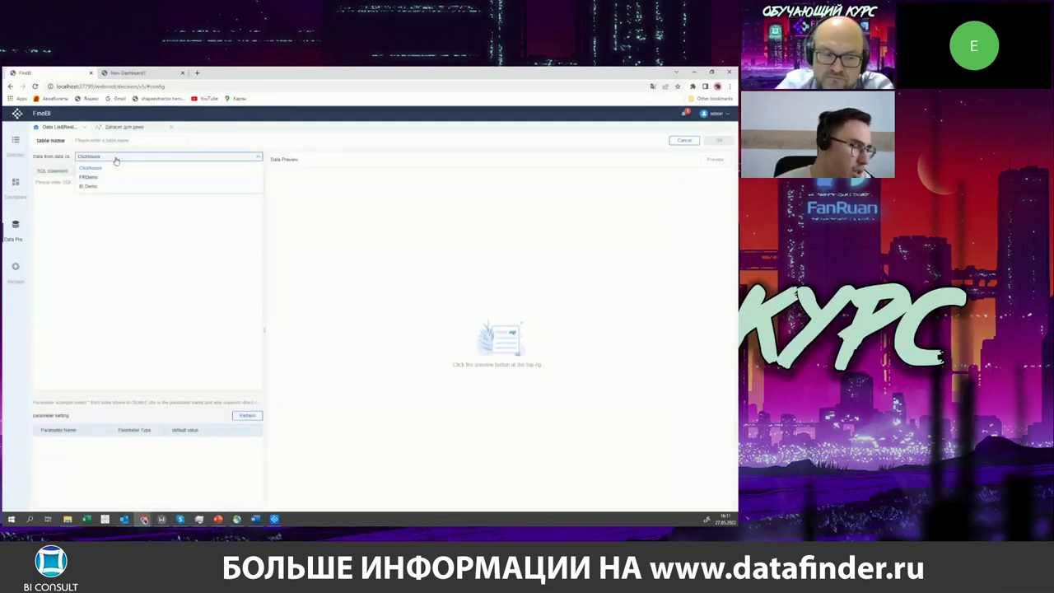
left_click(91, 167)
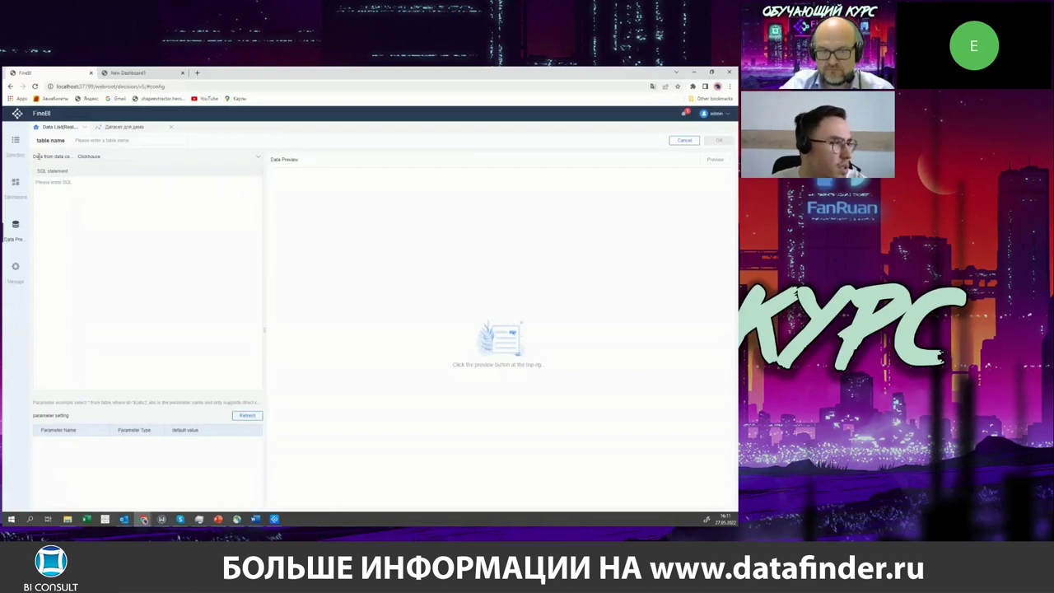
left_click(50, 179)
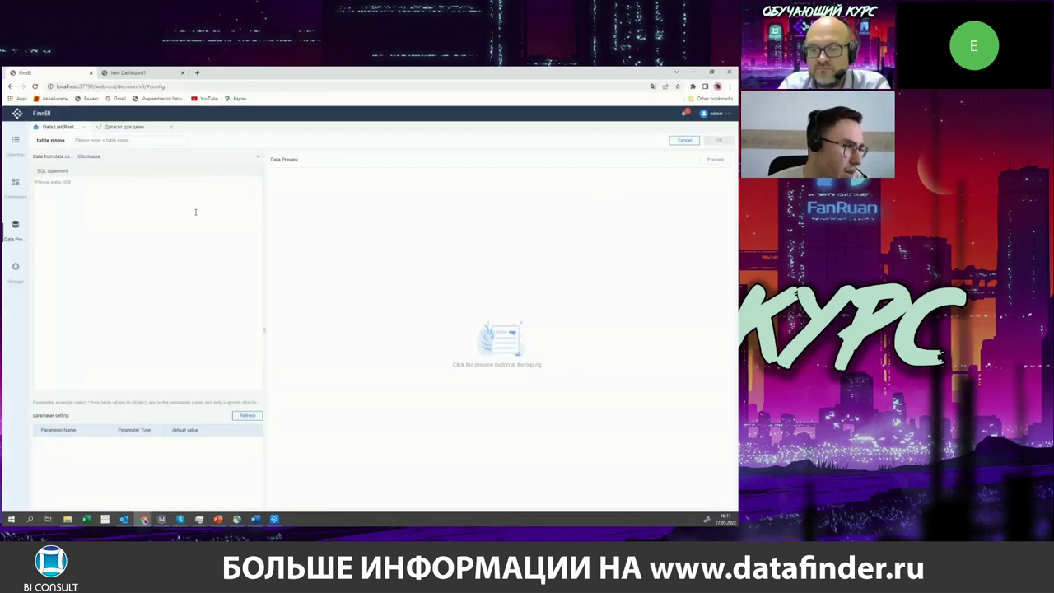
left_click(683, 142)
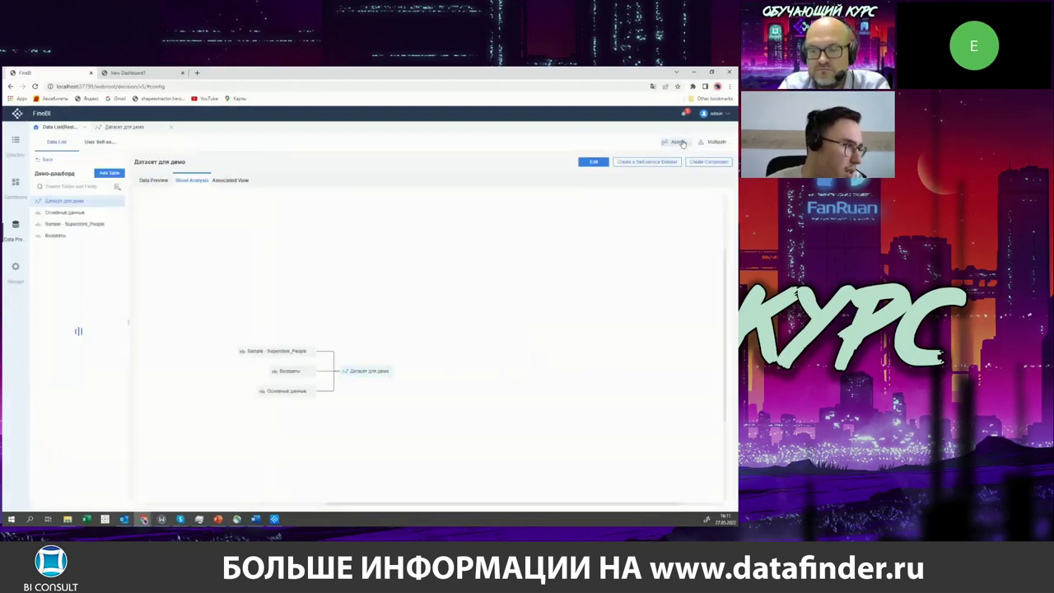
left_click(107, 174)
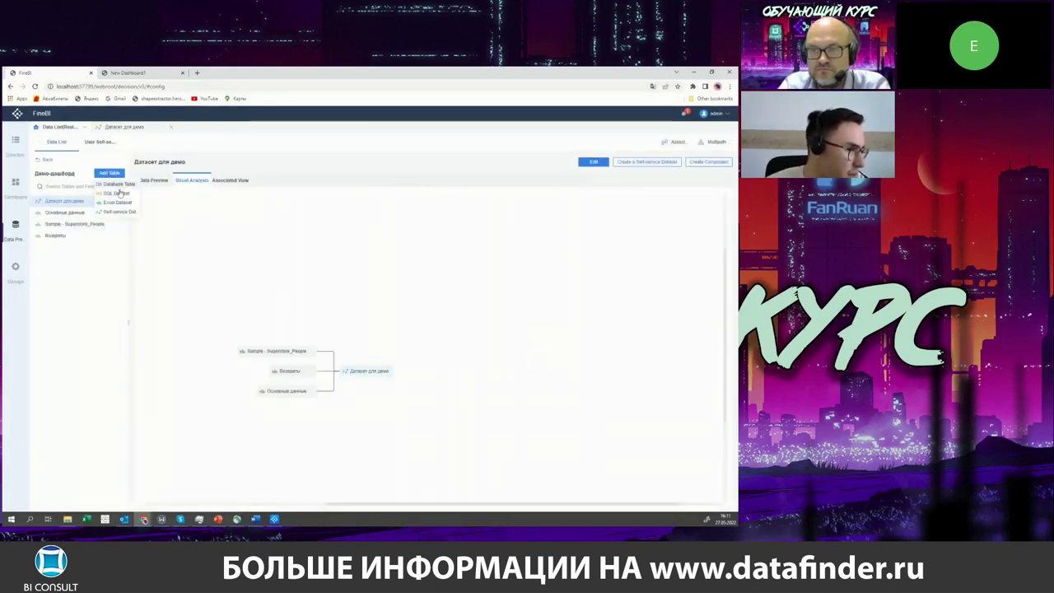
Open Data Connection management and start a new connection with the All database types category shown.
left_click(16, 271)
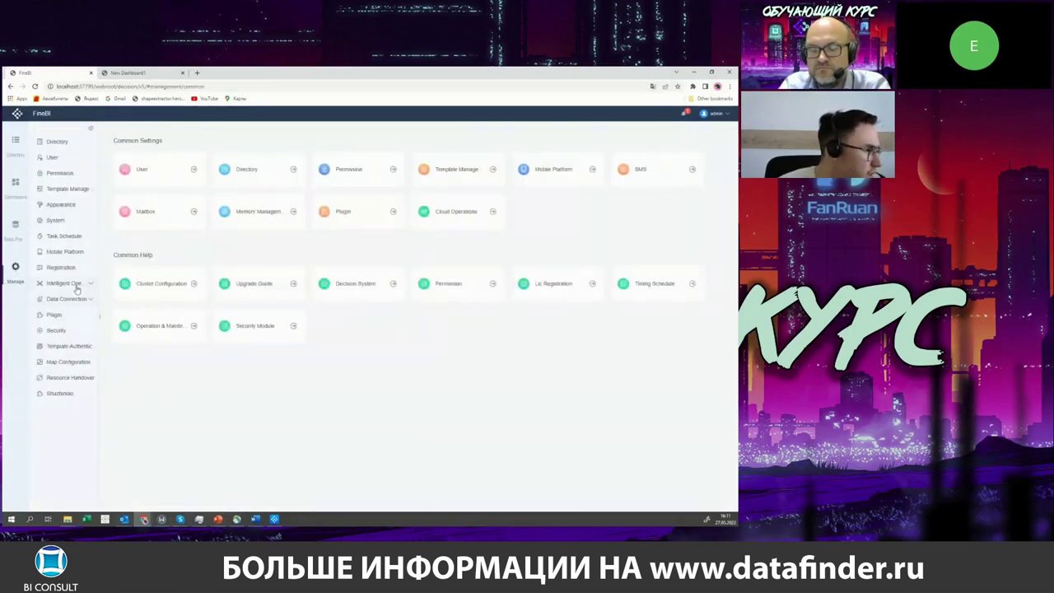
left_click(63, 283)
left_click(62, 284)
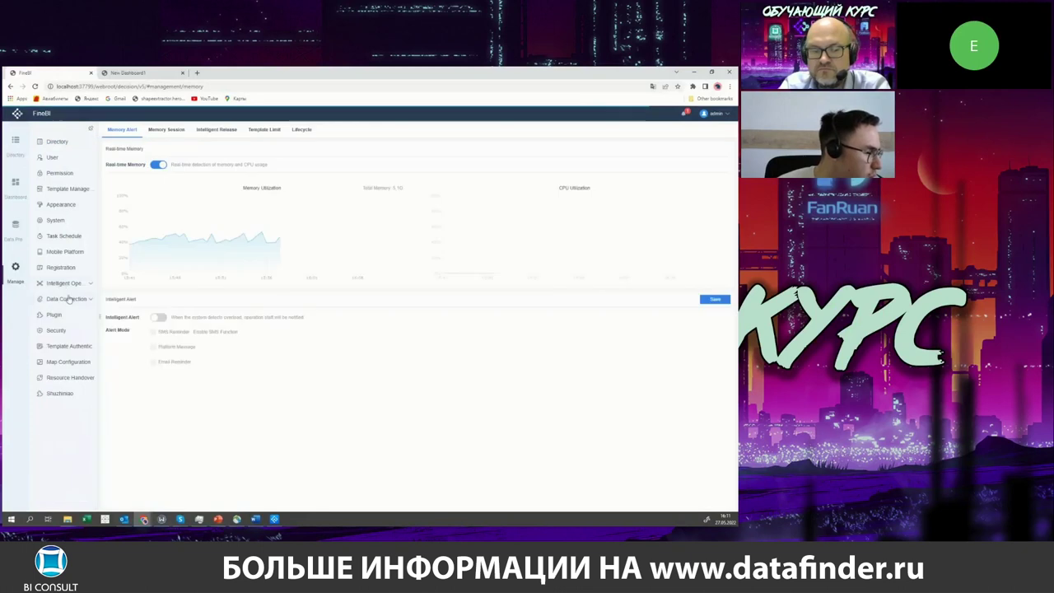
left_click(72, 299)
left_click(82, 313)
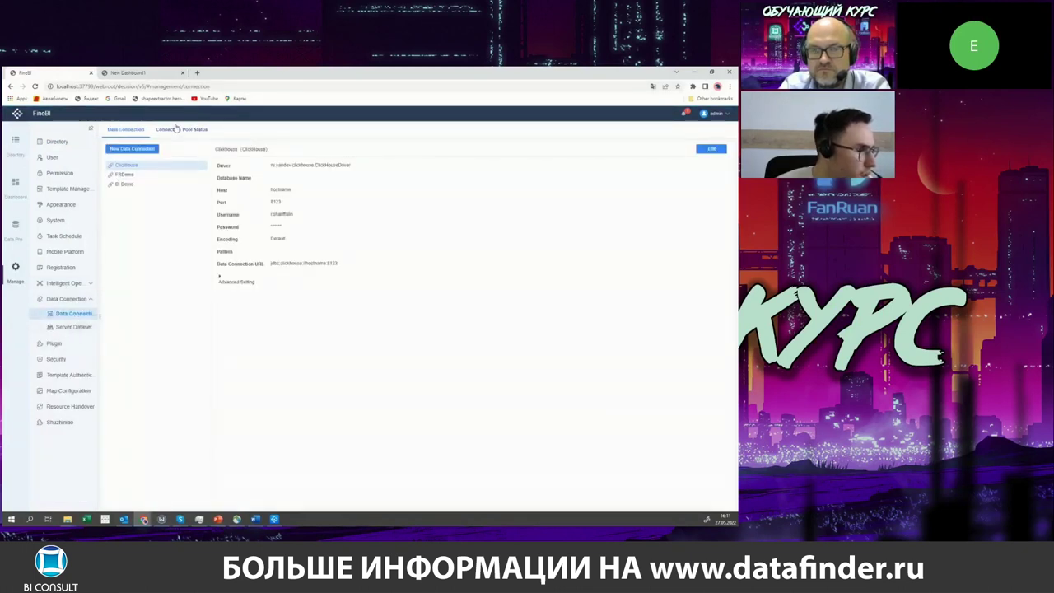
left_click(181, 129)
left_click(125, 129)
left_click(132, 149)
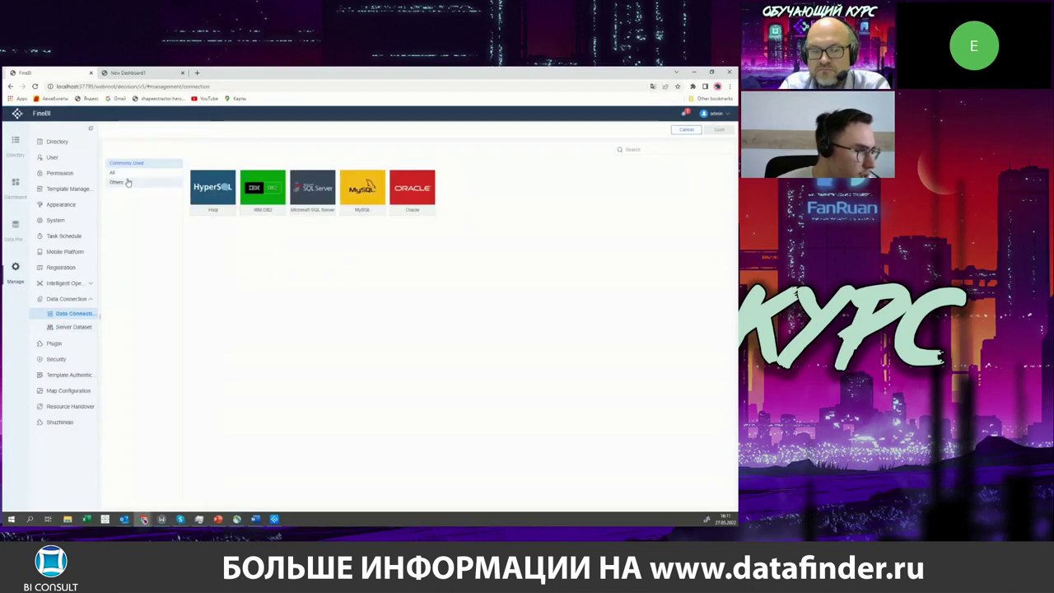
left_click(136, 172)
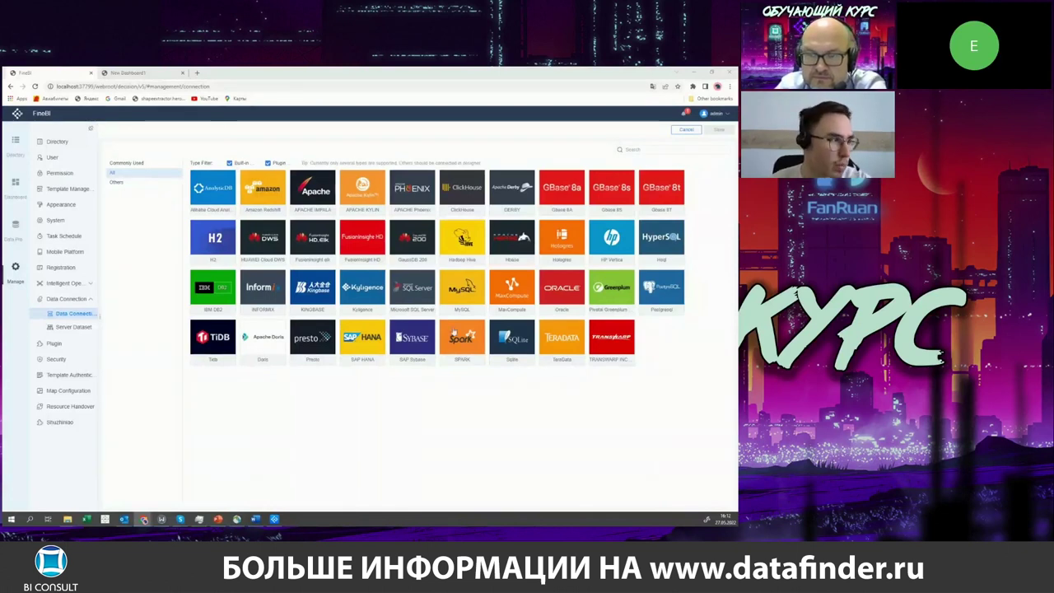
Return to Data Prep and preview the 5000 rows of the Основные данные table.
left_click(15, 183)
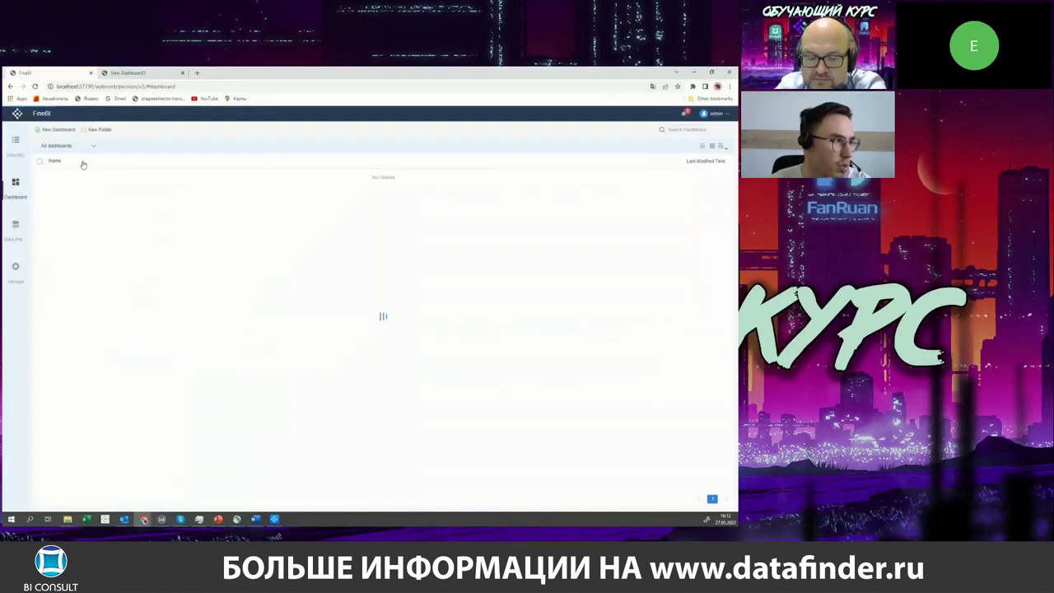
left_click(14, 224)
left_click(115, 174)
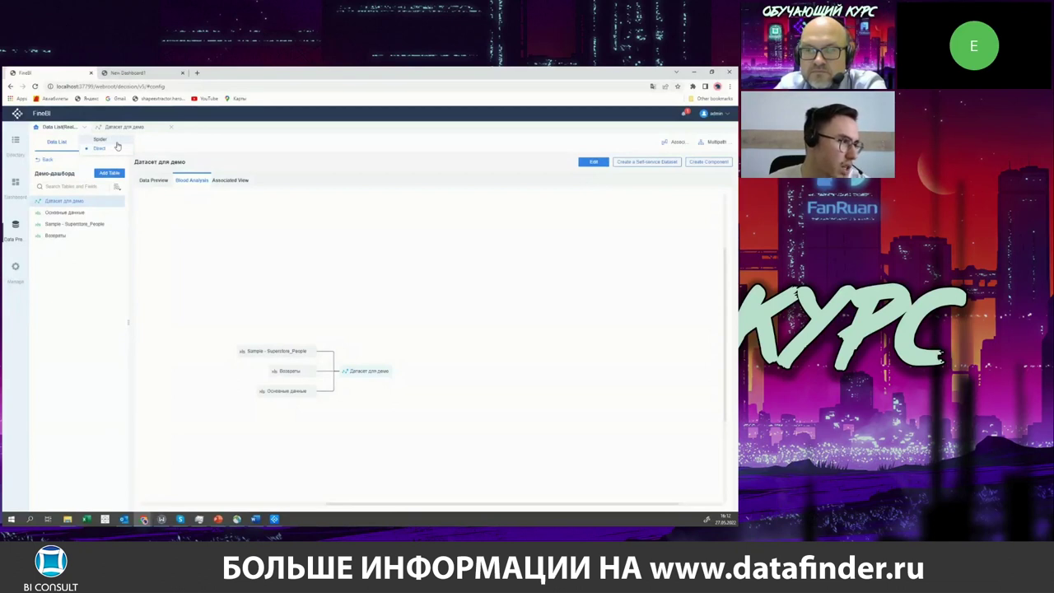
left_click(99, 148)
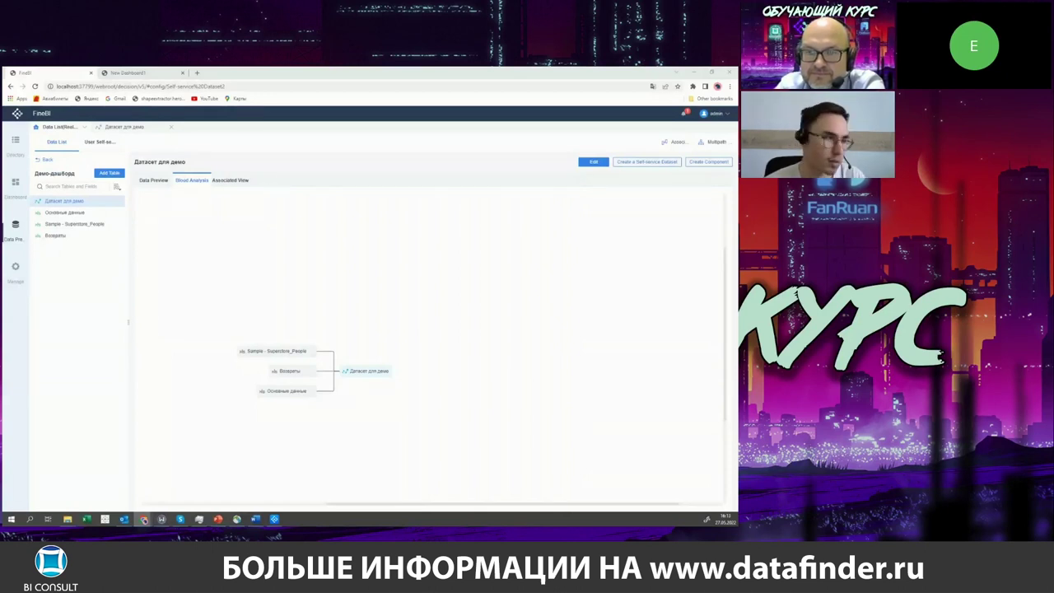
left_click(71, 223)
left_click(70, 213)
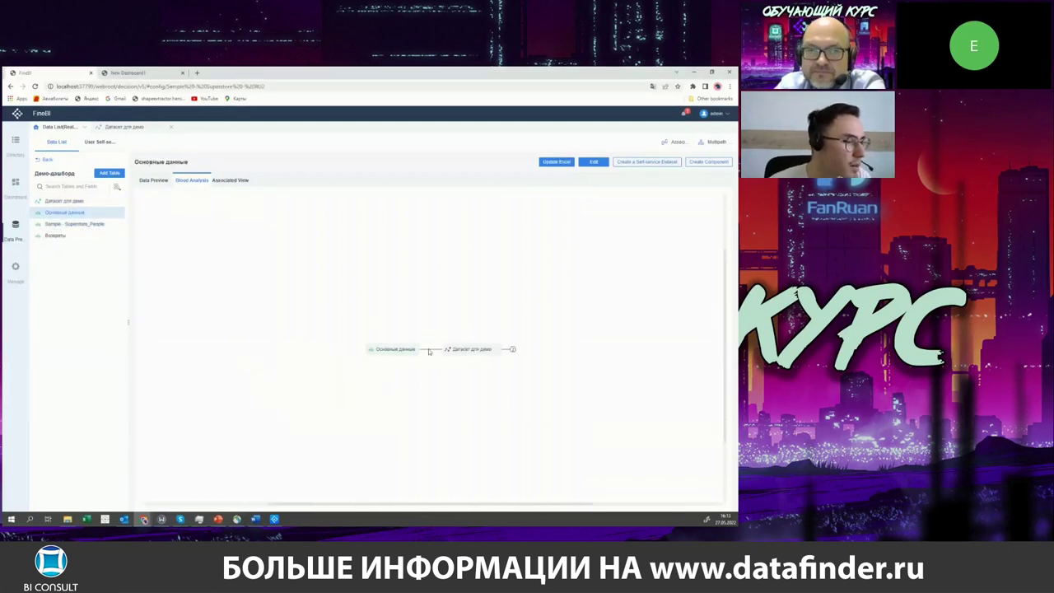
left_click(168, 184)
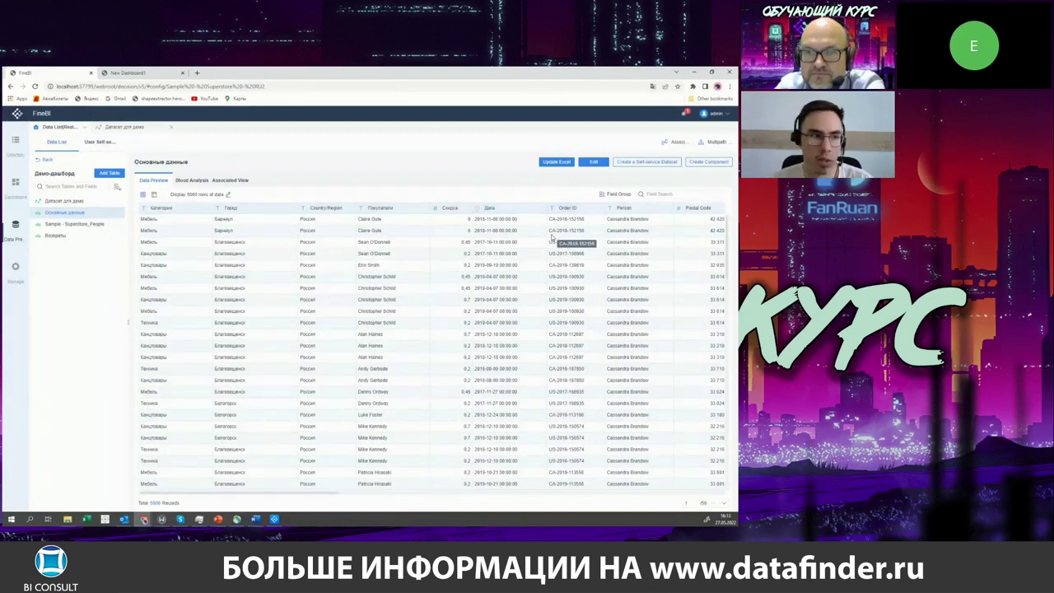
left_click(109, 174)
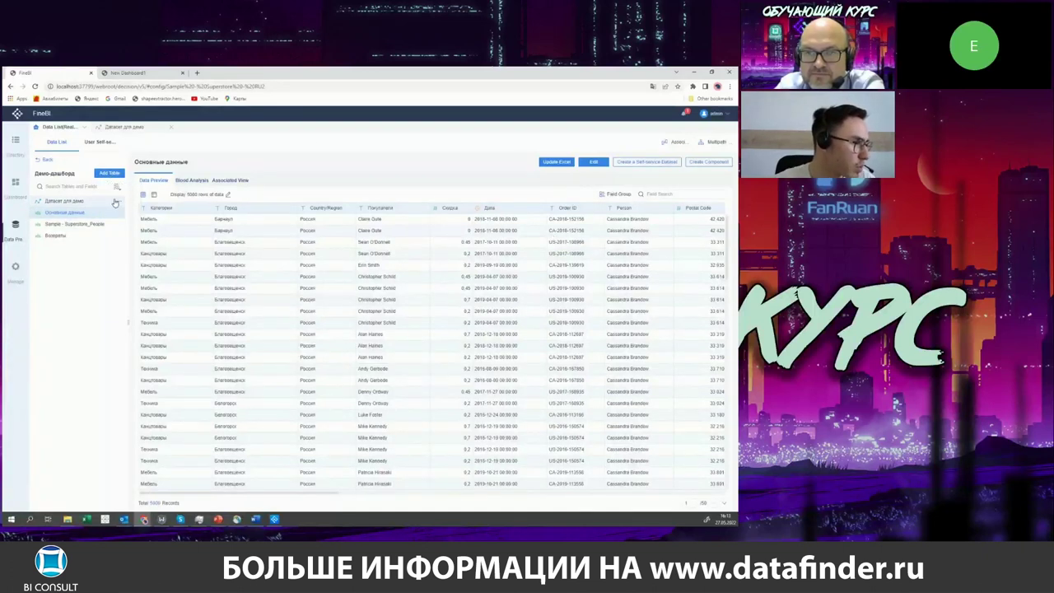
Open Датасет для демо for editing and start a new calculated column.
left_click(119, 202)
left_click(598, 163)
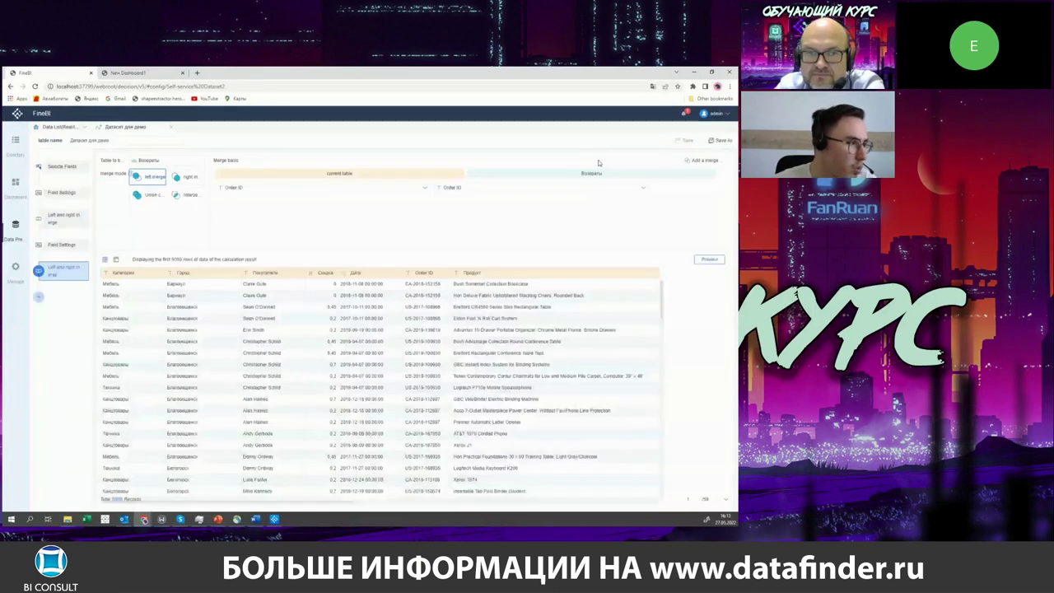
left_click(38, 296)
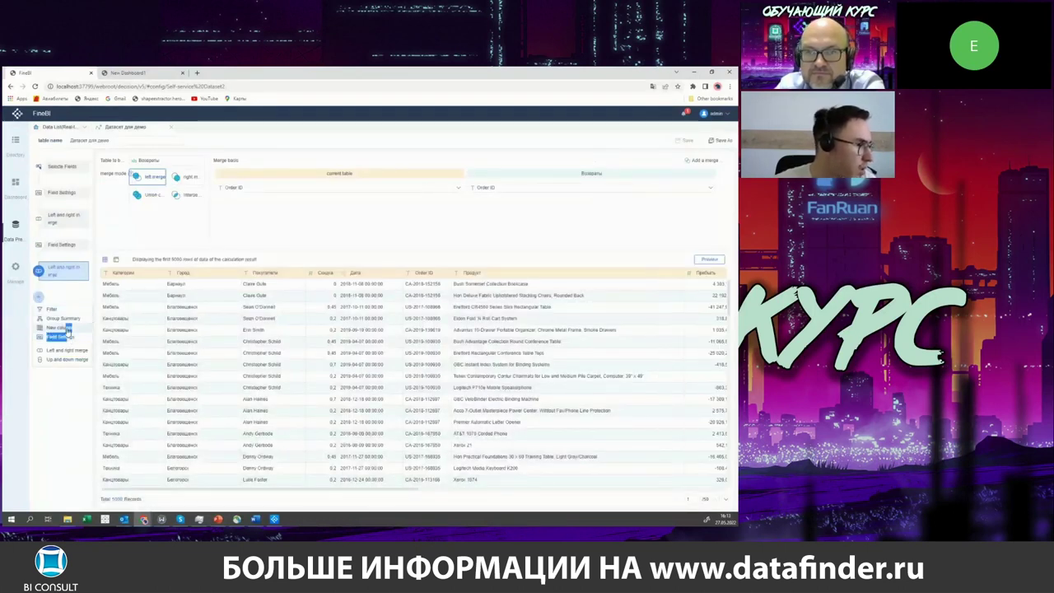
left_click(58, 327)
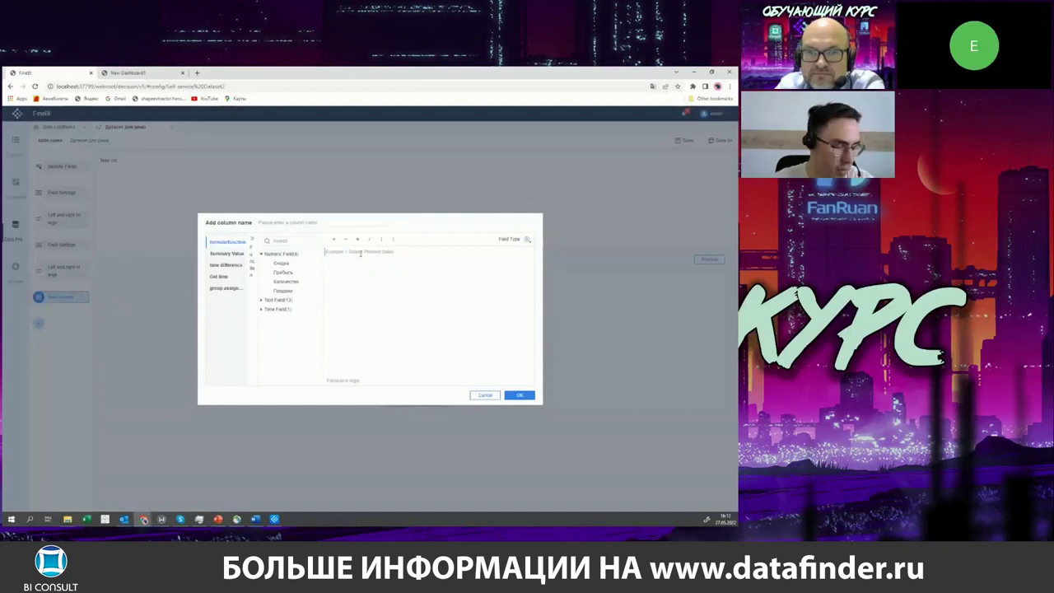
Enter a DATE() formula and collapse the DATE function explanation panel.
type("DAT")
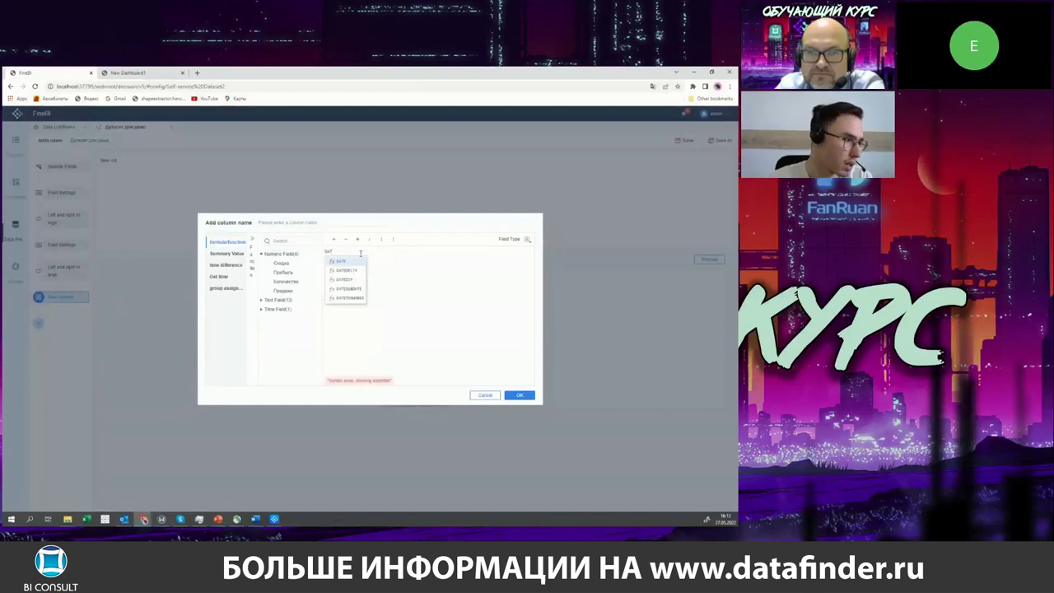
key("Return")
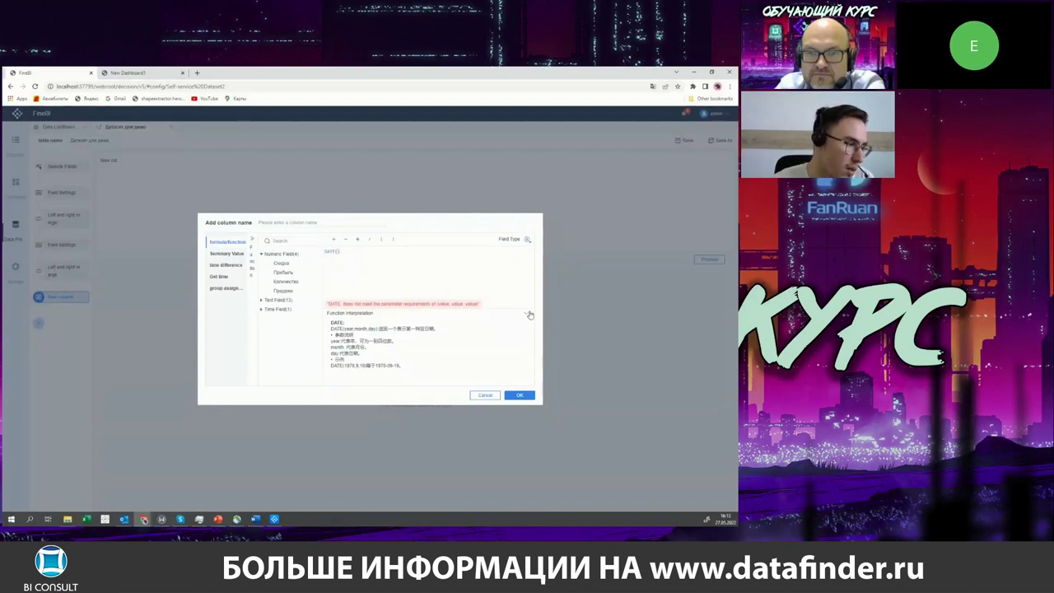
mouse_move(330, 322)
left_mouse_down()
mouse_move(436, 338)
mouse_move(346, 323)
mouse_move(386, 328)
left_mouse_up()
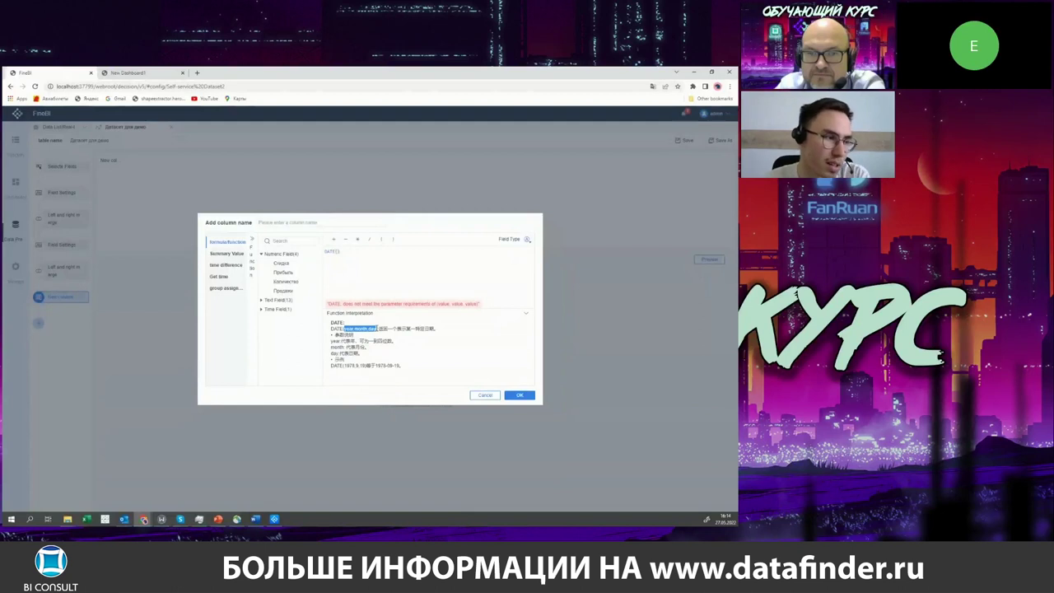
left_click(494, 354)
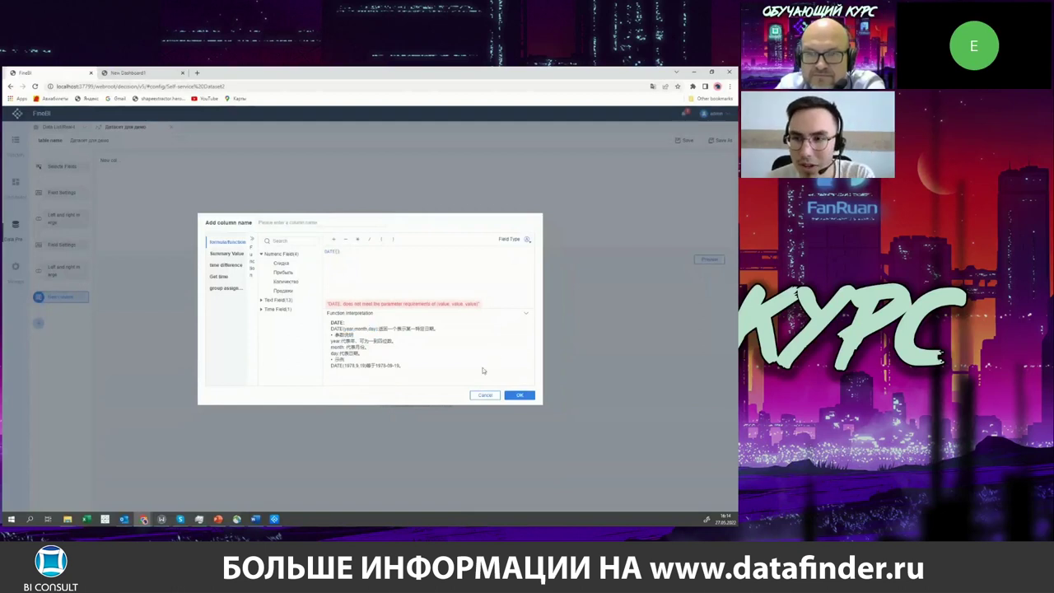
left_click(527, 314)
left_click_drag(335, 248, 307, 258)
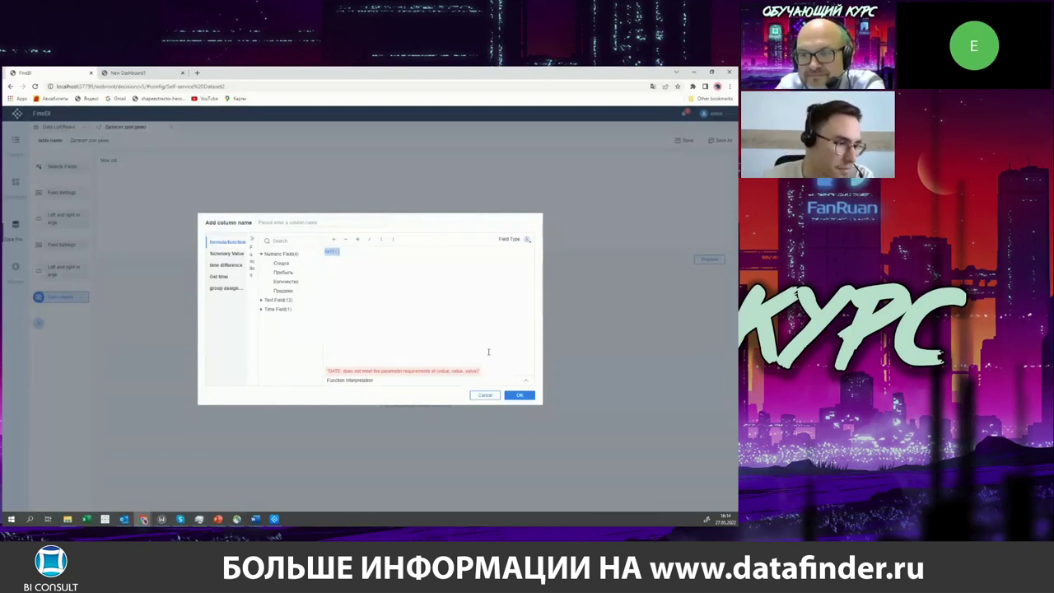
Discard the DATE column, save the dataset despite the in-use warning, and close its editing tab.
left_click(485, 395)
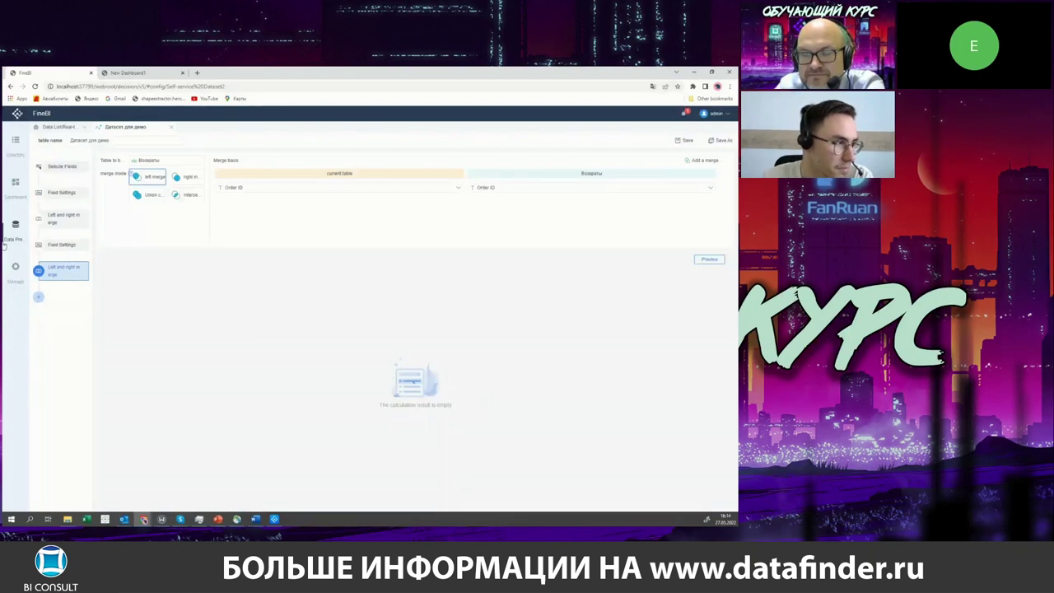
left_click(683, 139)
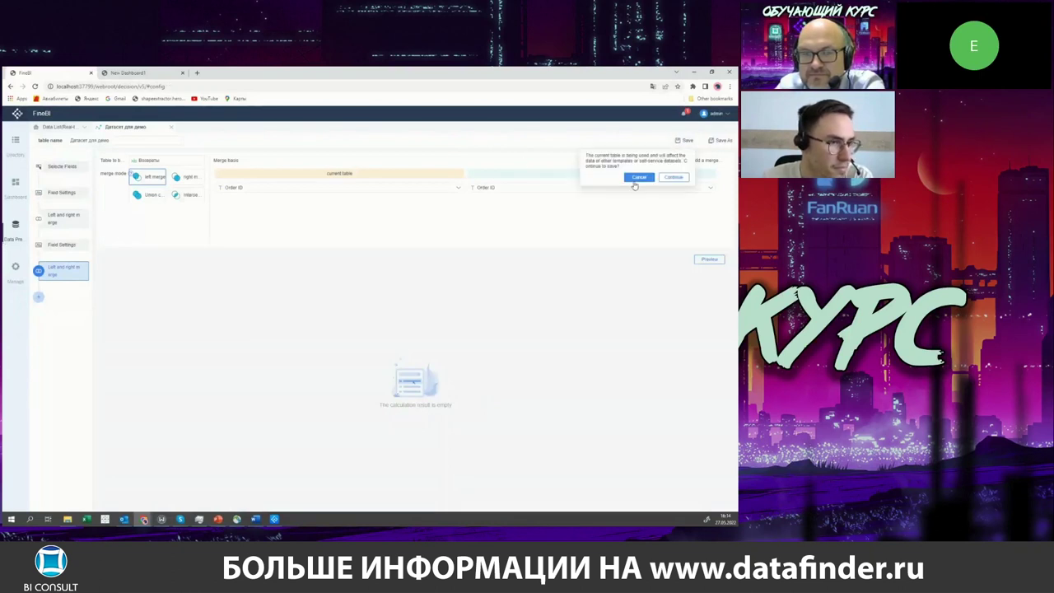
left_click(642, 177)
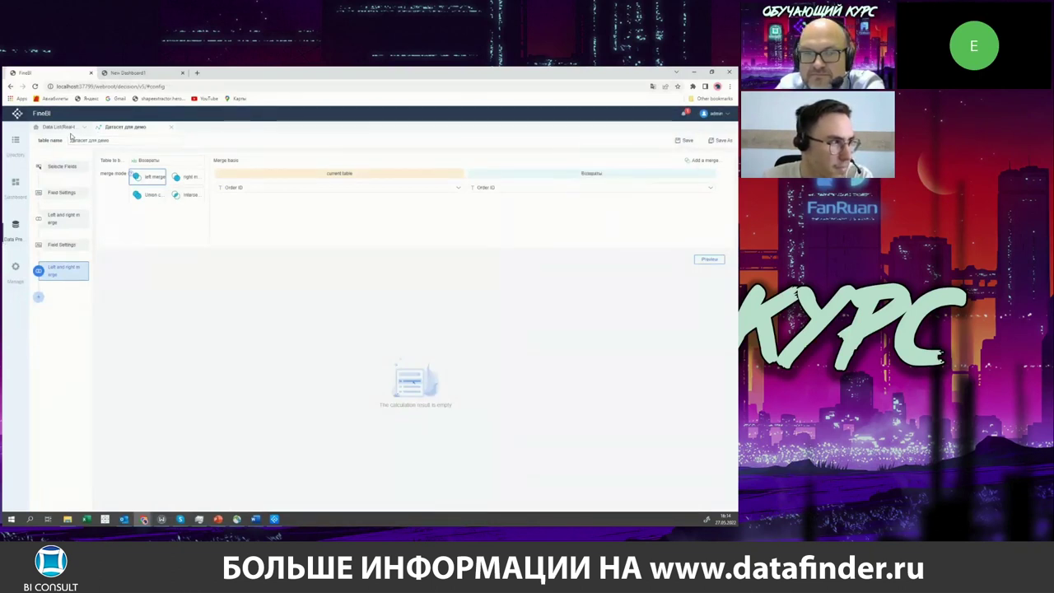
left_click(171, 128)
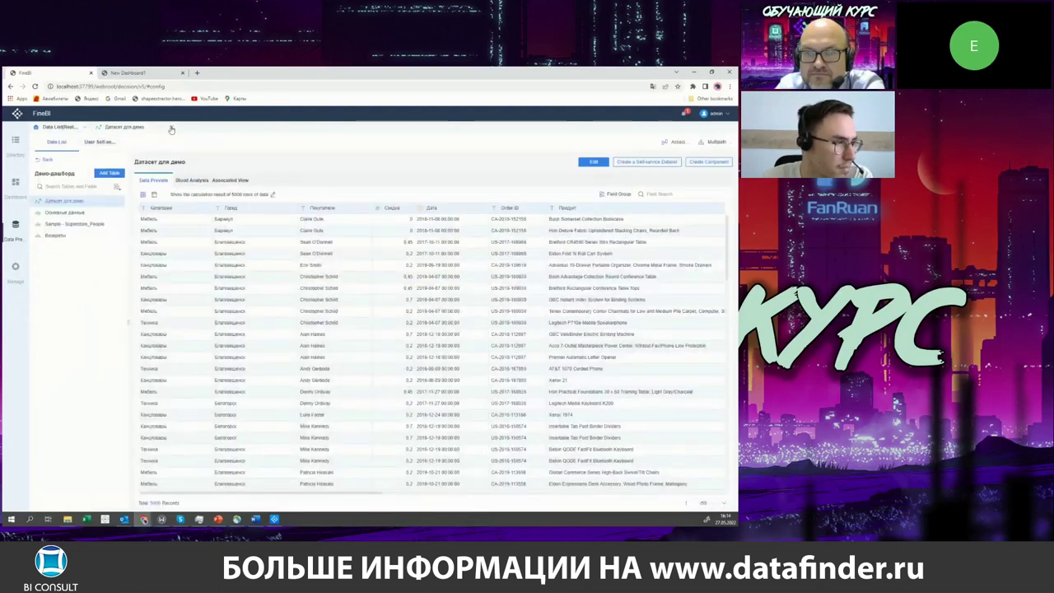
left_click(171, 129)
left_click(156, 161)
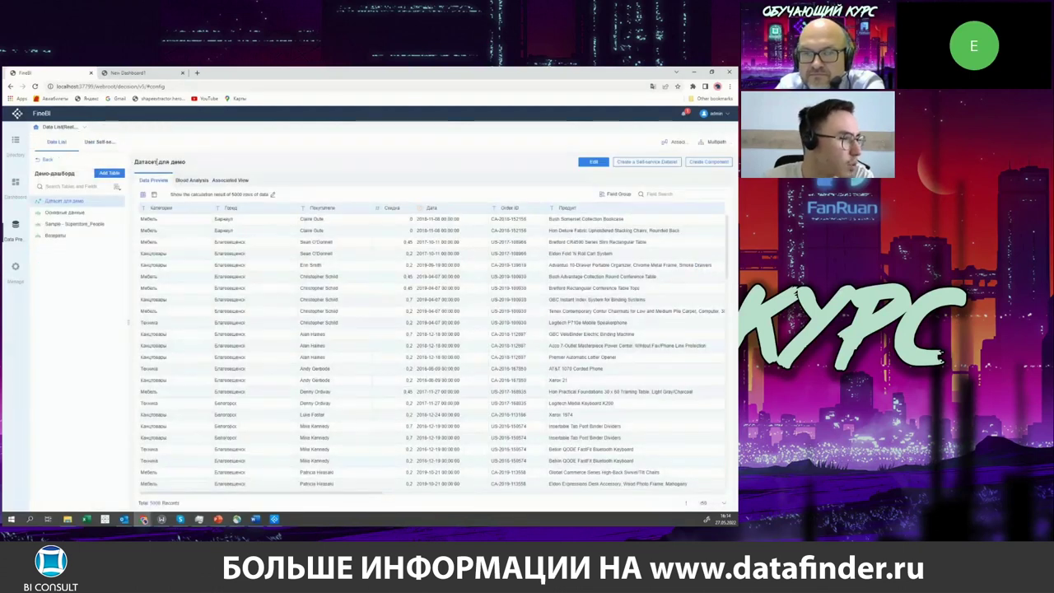
Reopen Датасет для демо from the Data List and confirm editing it.
scroll(435, 295, "down", 3)
scroll(436, 296, "down", 5)
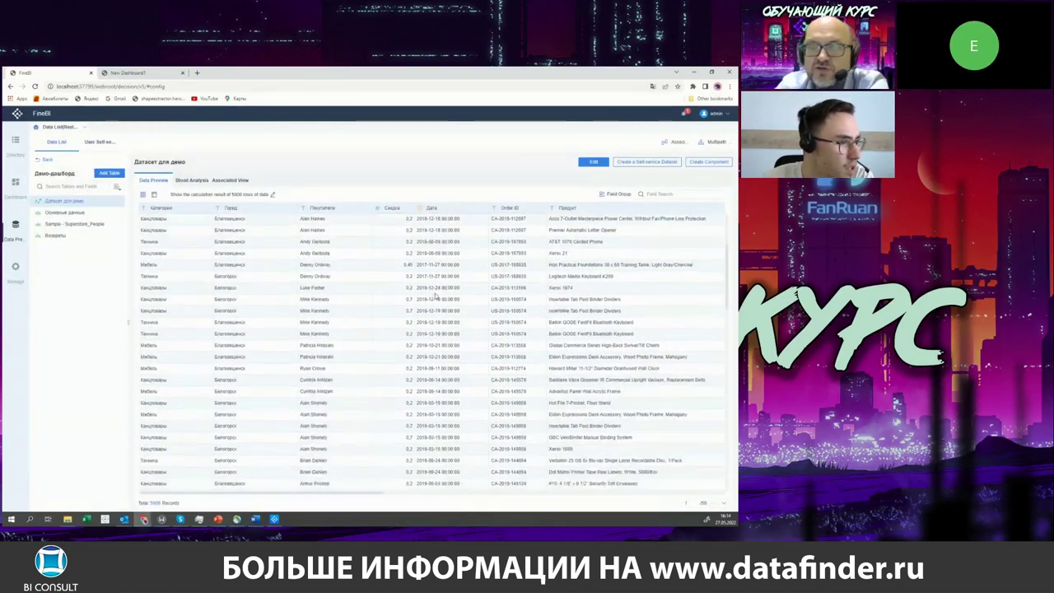
scroll(436, 295, "down", 5)
scroll(435, 296, "down", 5)
scroll(478, 297, "up", 2)
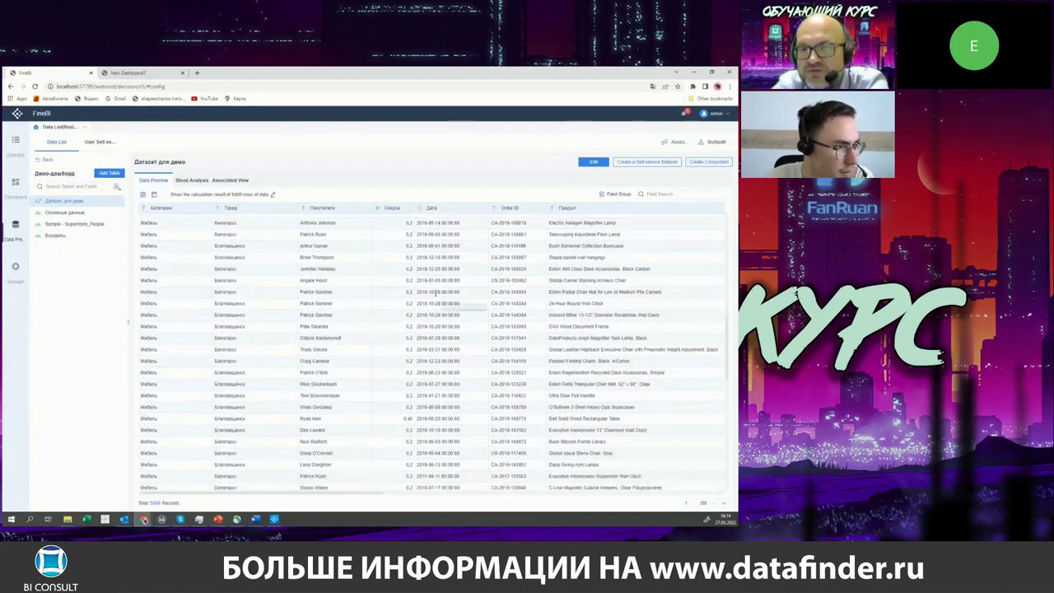
scroll(510, 293, "up", 2)
scroll(531, 286, "up", 2)
scroll(431, 259, "right", 5)
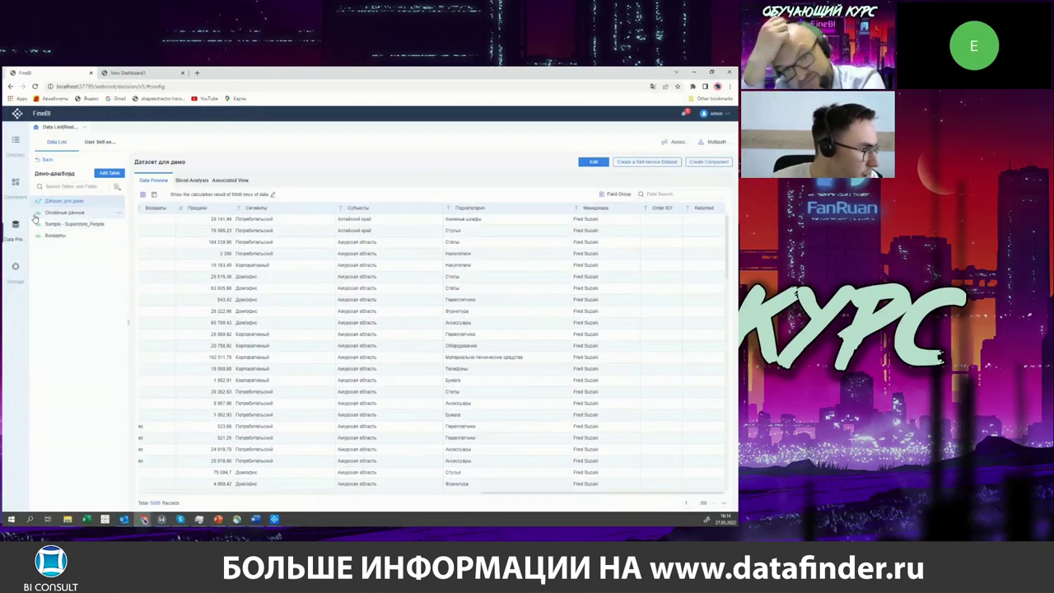
left_click(85, 225)
left_click(66, 201)
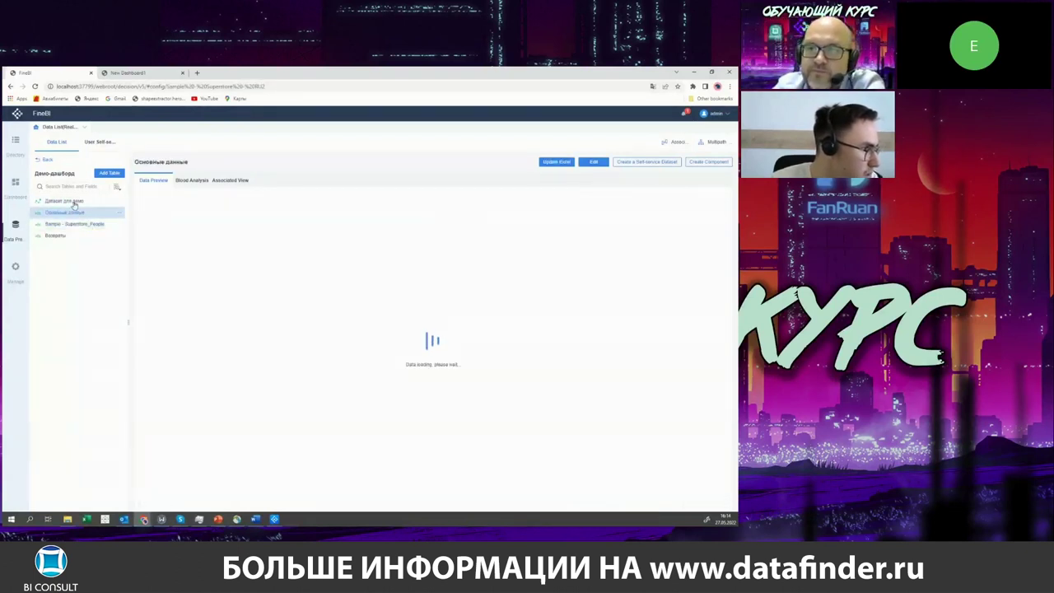
left_click(581, 162)
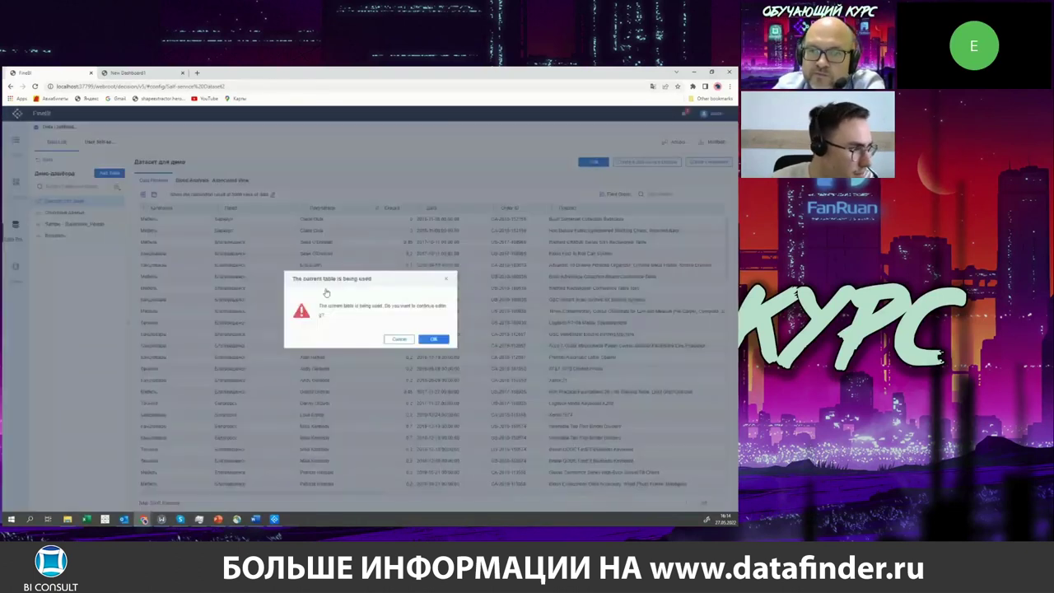
left_click(435, 339)
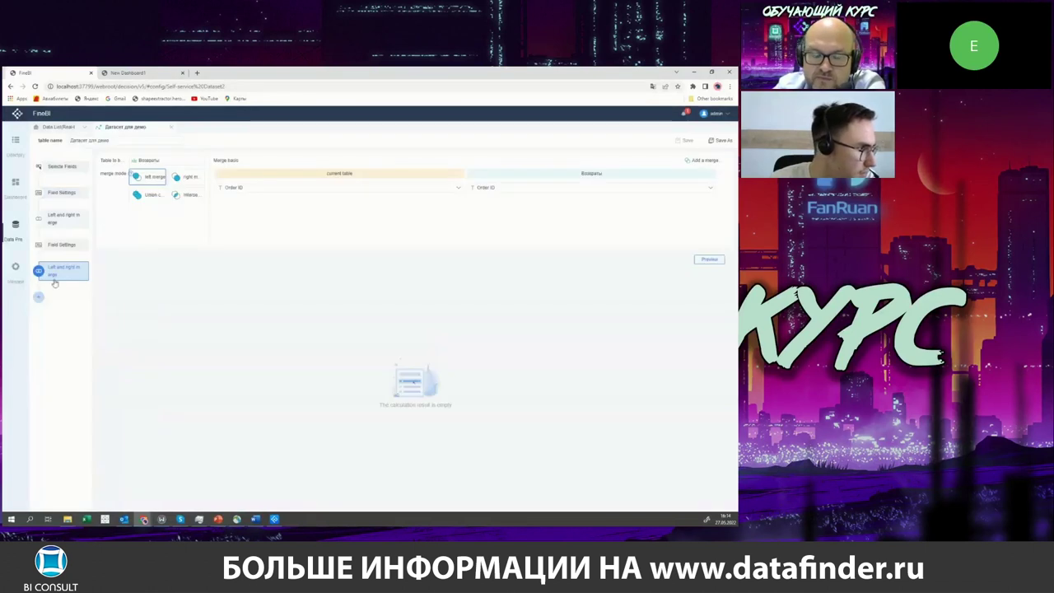
Create the new-column step with formula ROUND(Продажи, 2) and name it Продажи округл.
left_click(38, 297)
left_click(58, 328)
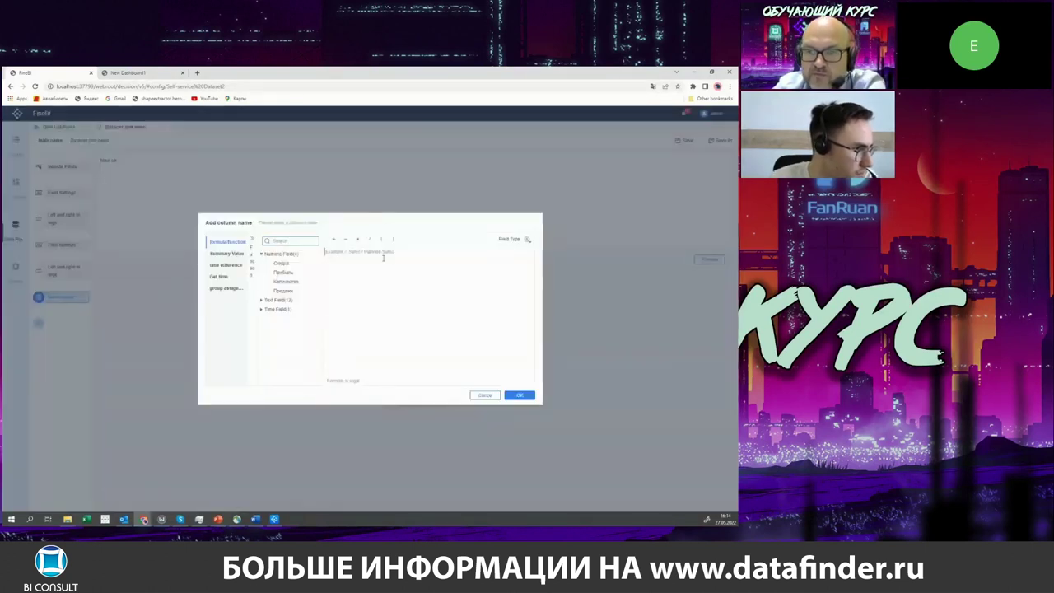
type("ro")
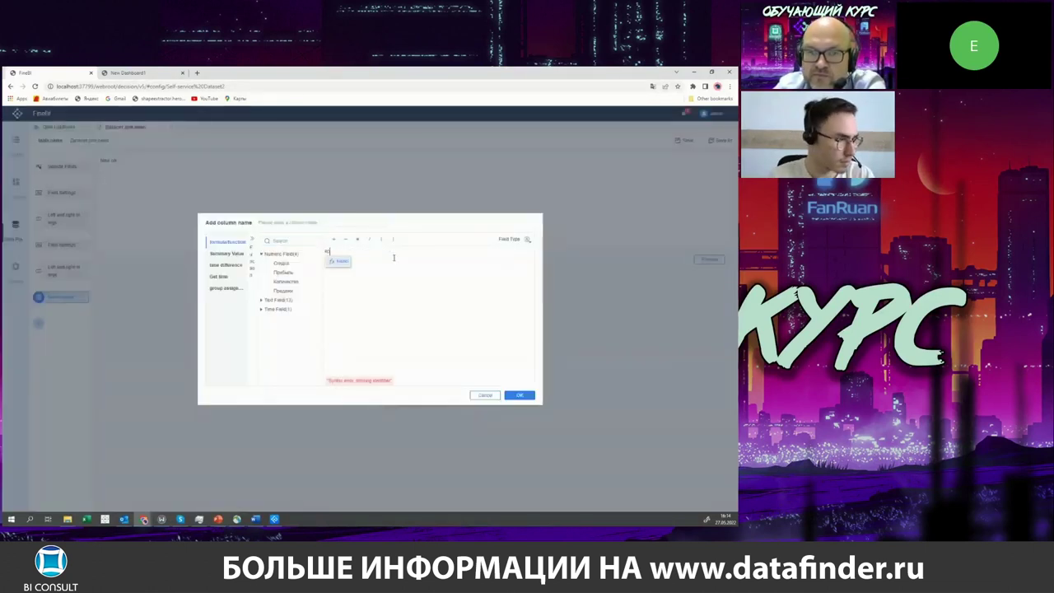
key("Return")
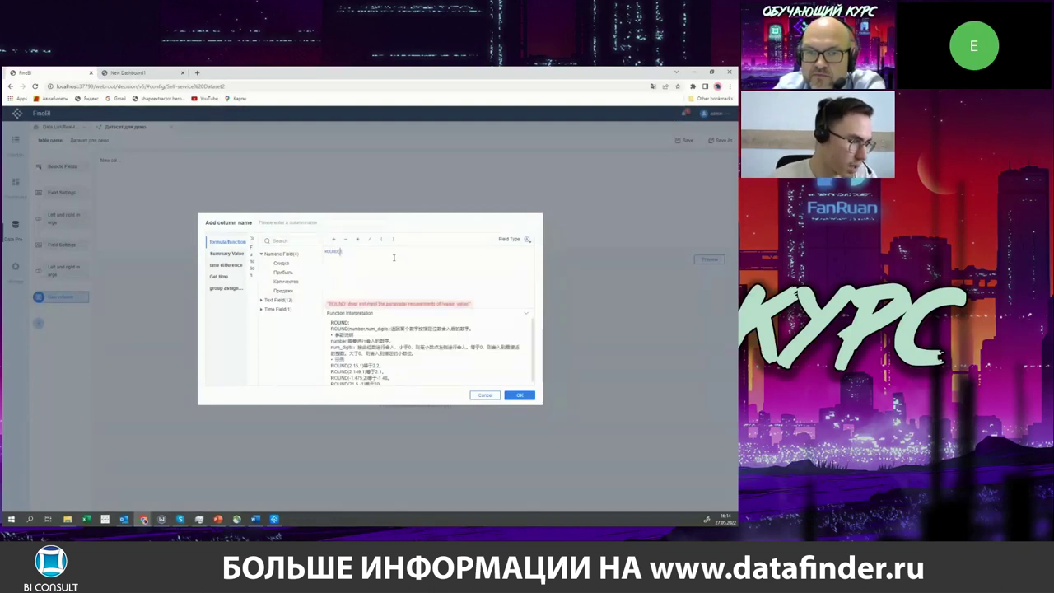
type("Пр")
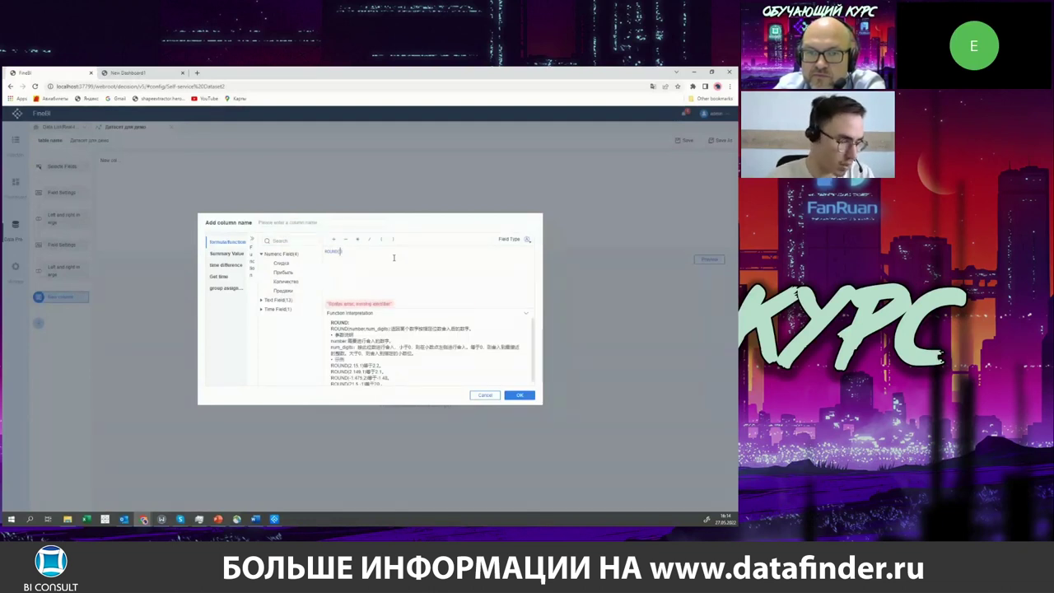
type("ода")
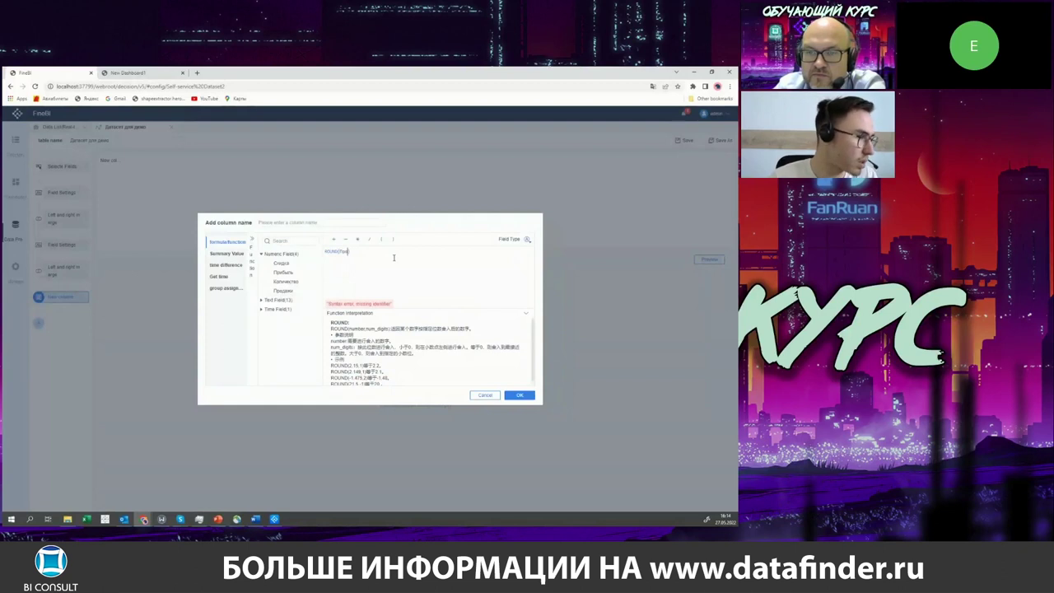
left_click(234, 254)
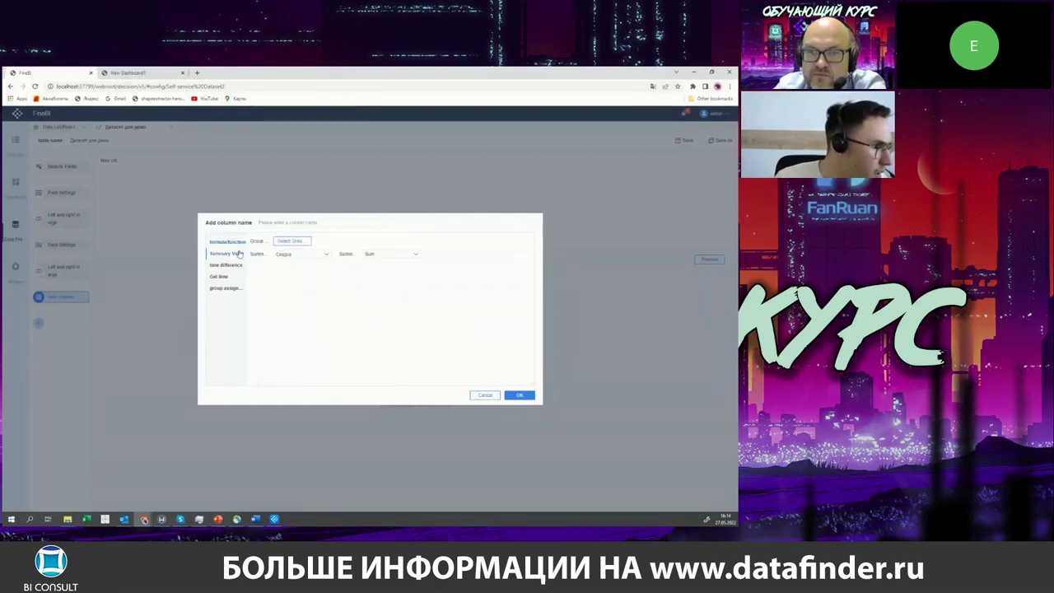
left_click(228, 243)
left_click(282, 291)
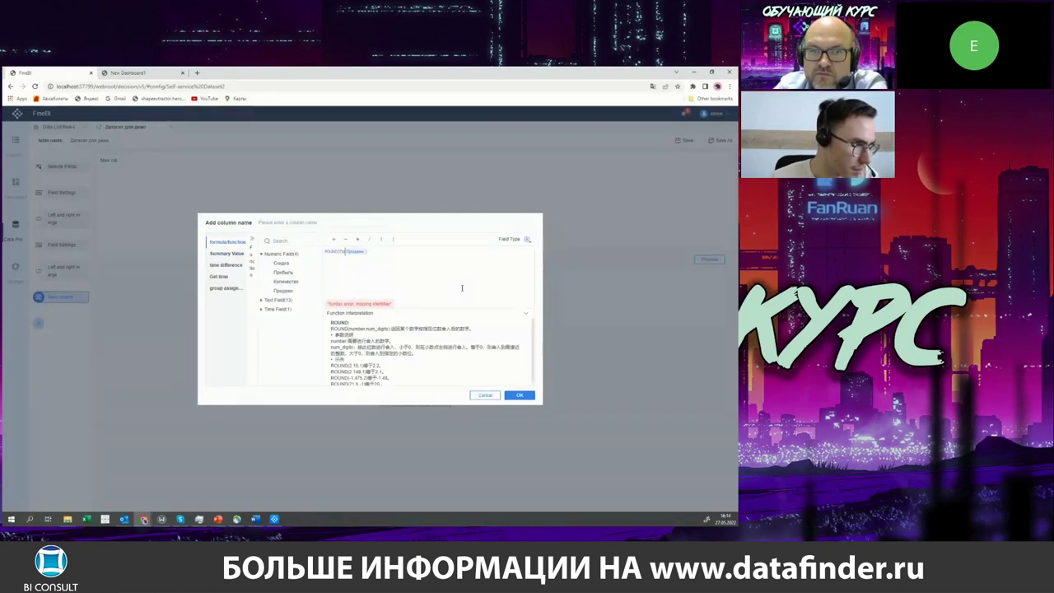
type(",")
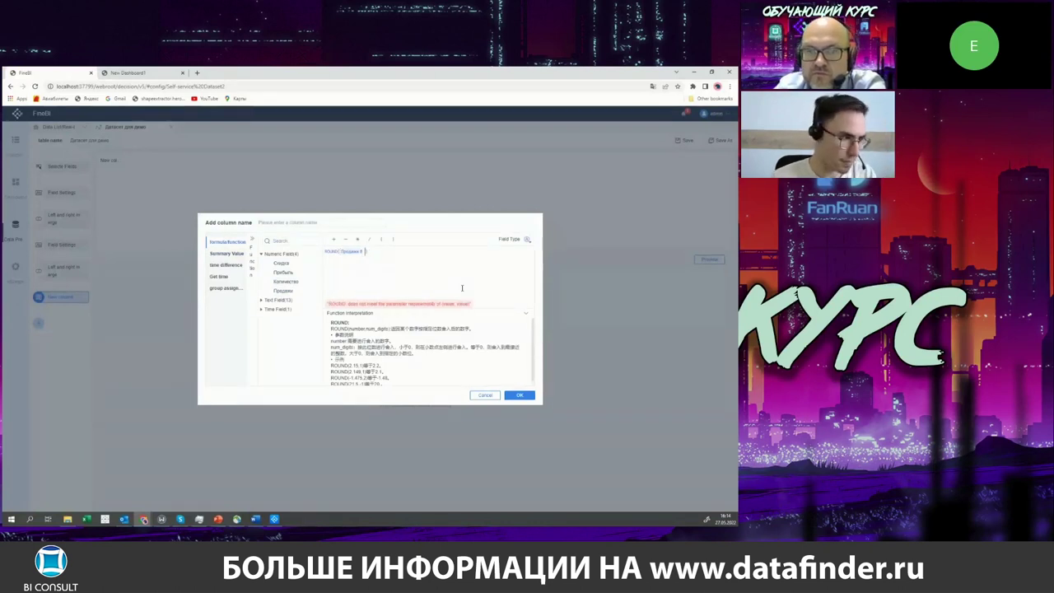
type(")")
type("2")
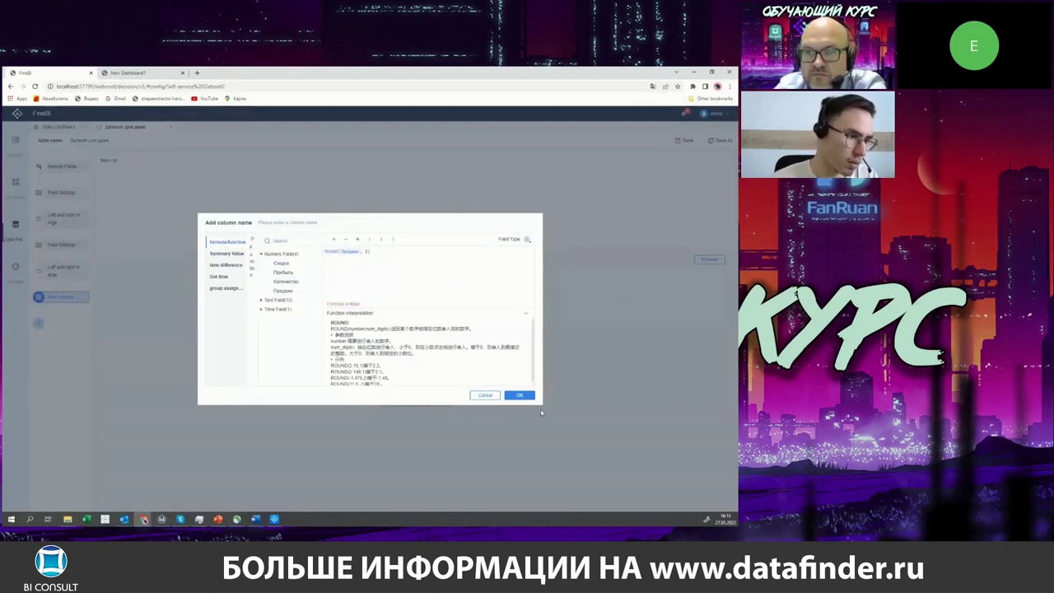
left_click(519, 395)
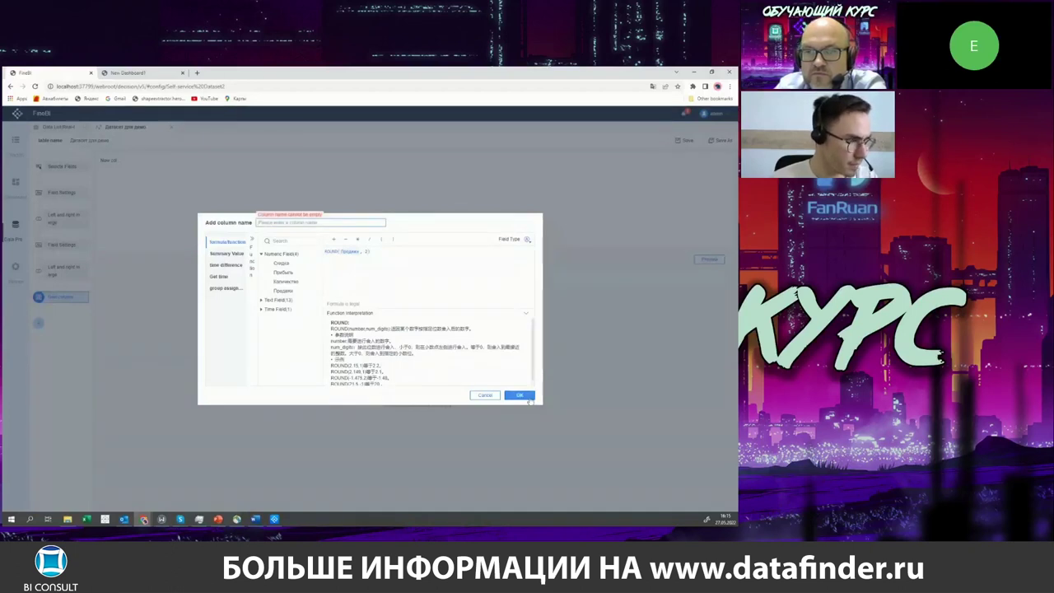
type("Ок")
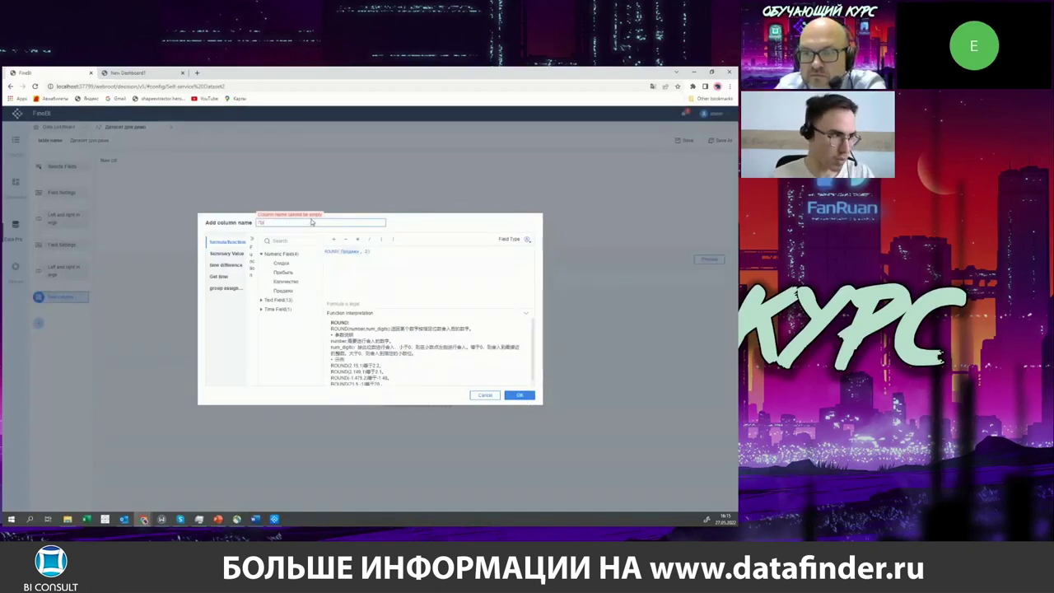
type("дажи округ")
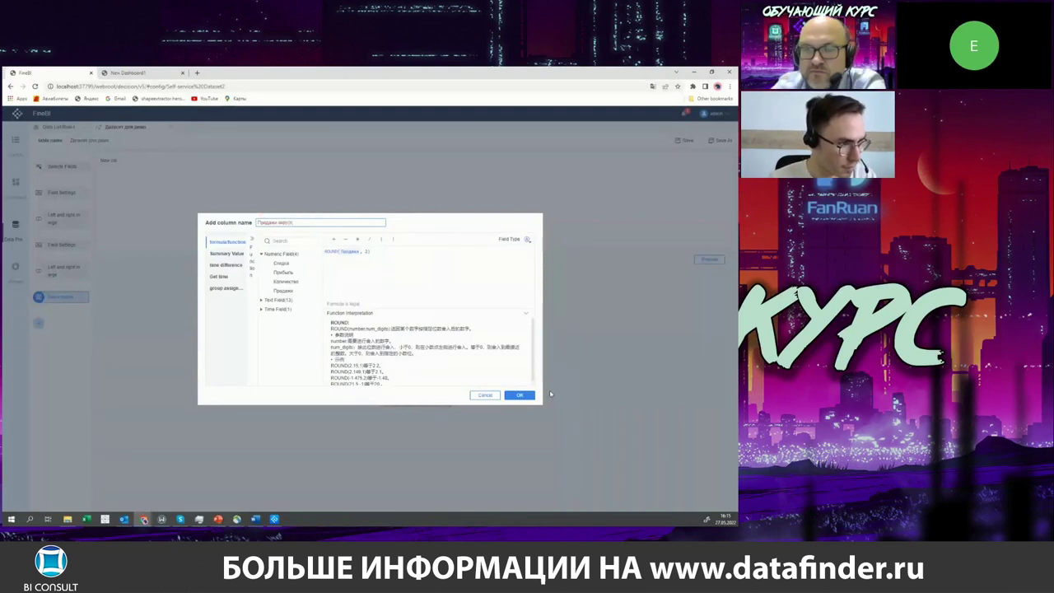
key("Return")
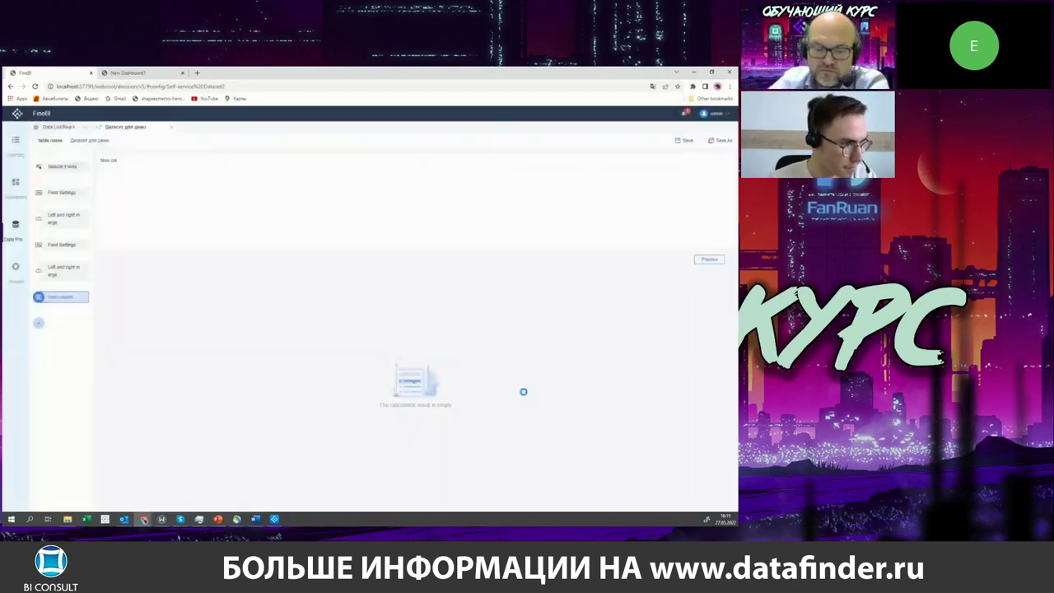
Change the Продажи округл formula to ROUND(Продажи, 0) and preview the whole-number sales values.
left_click(708, 259)
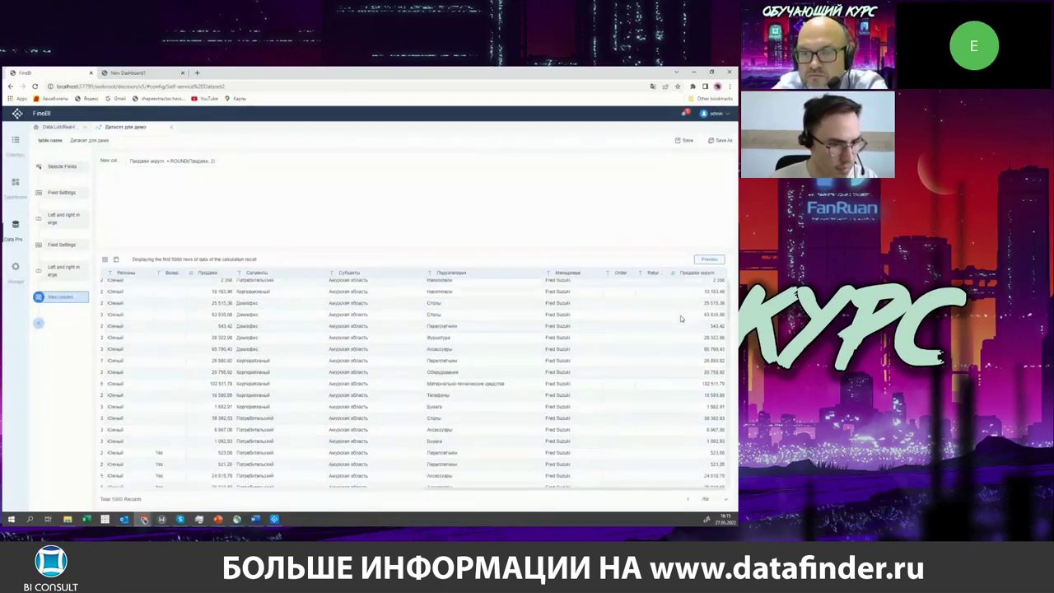
scroll(516, 295, "down", 1)
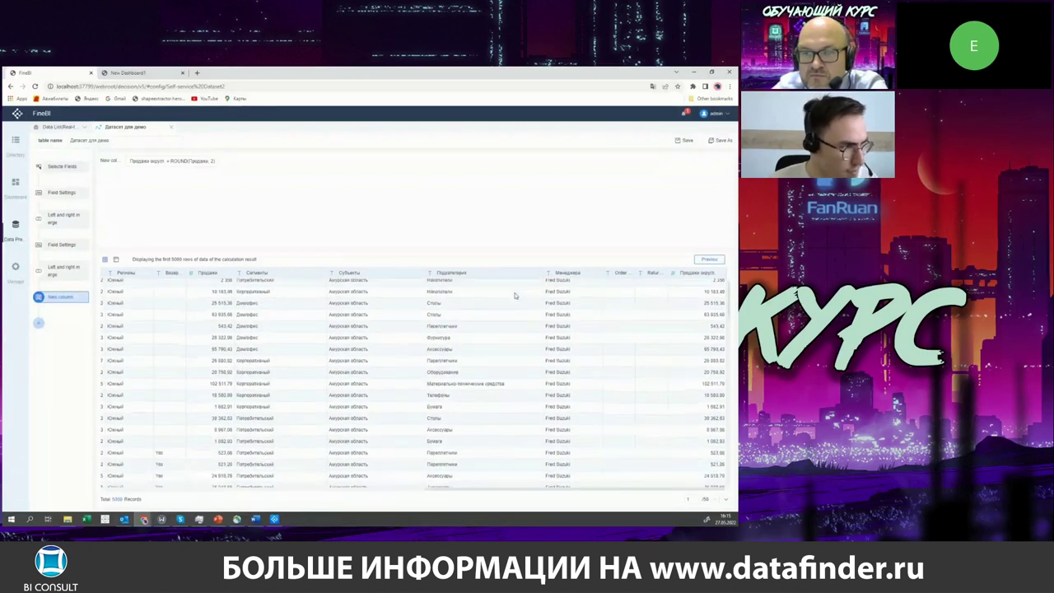
left_click(212, 163)
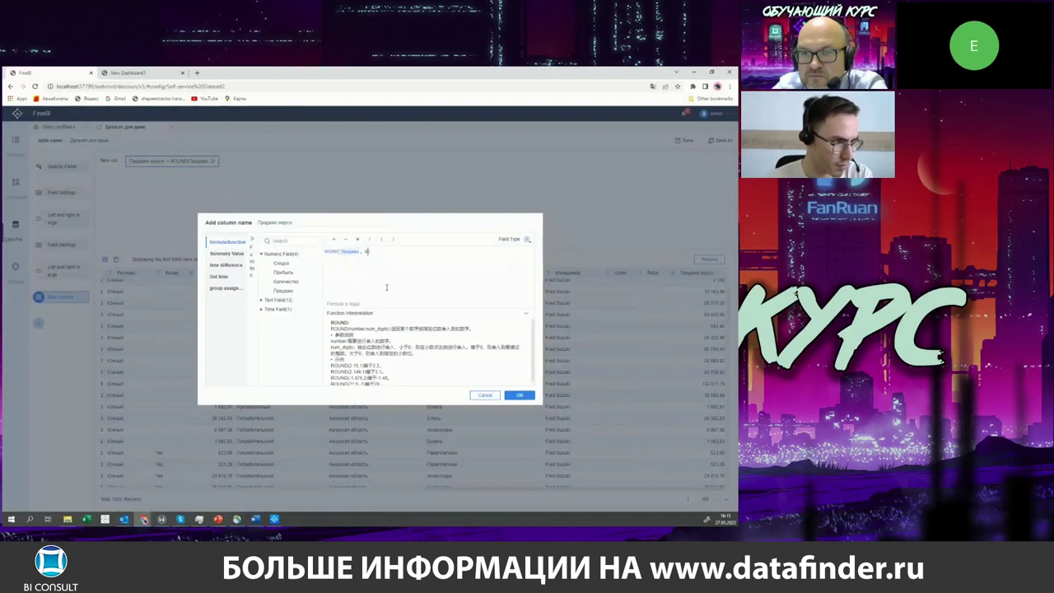
left_click(519, 395)
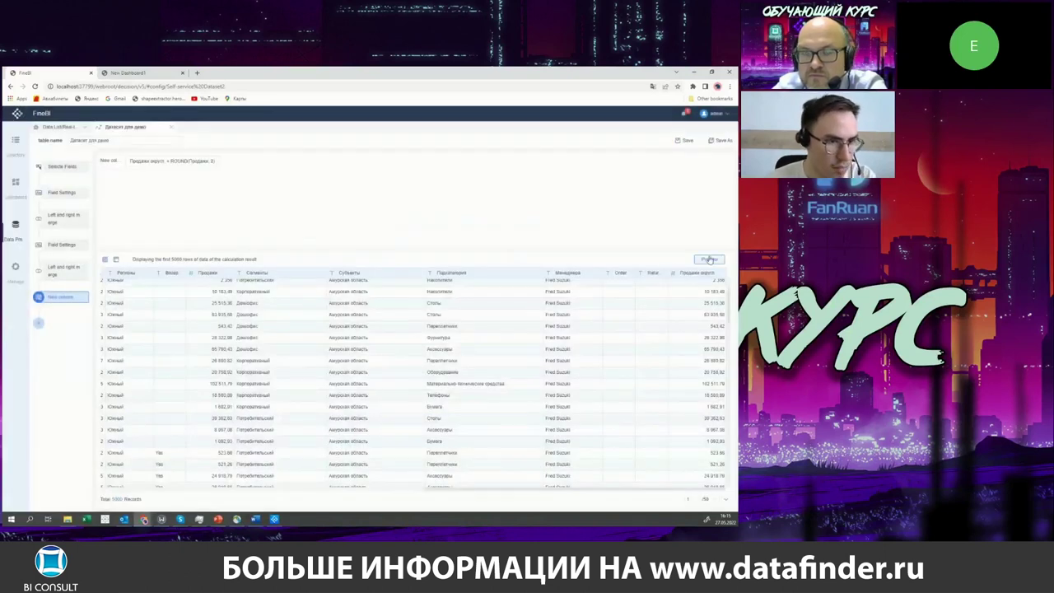
left_click(707, 261)
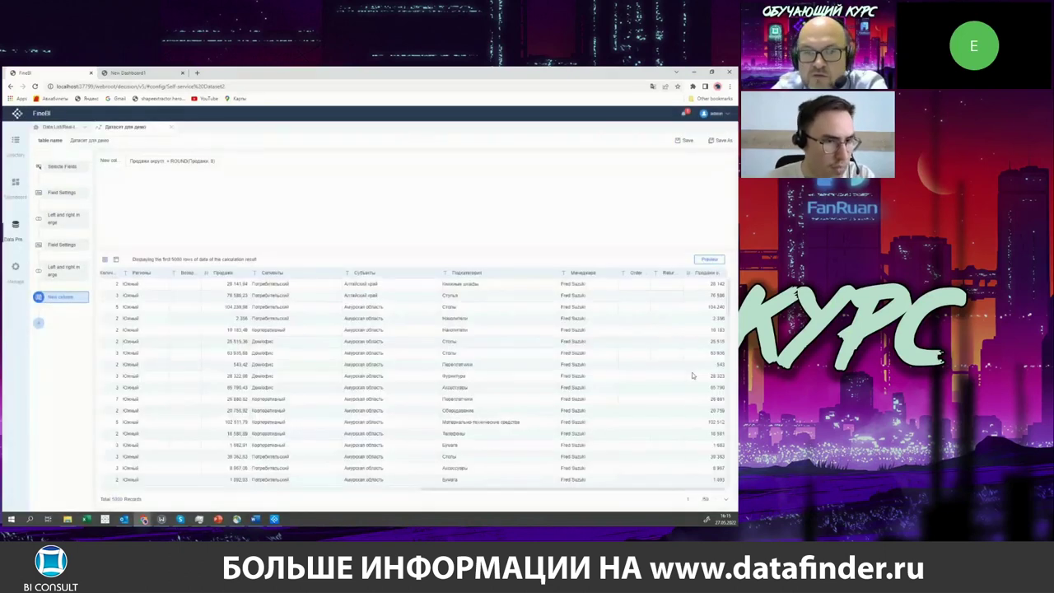
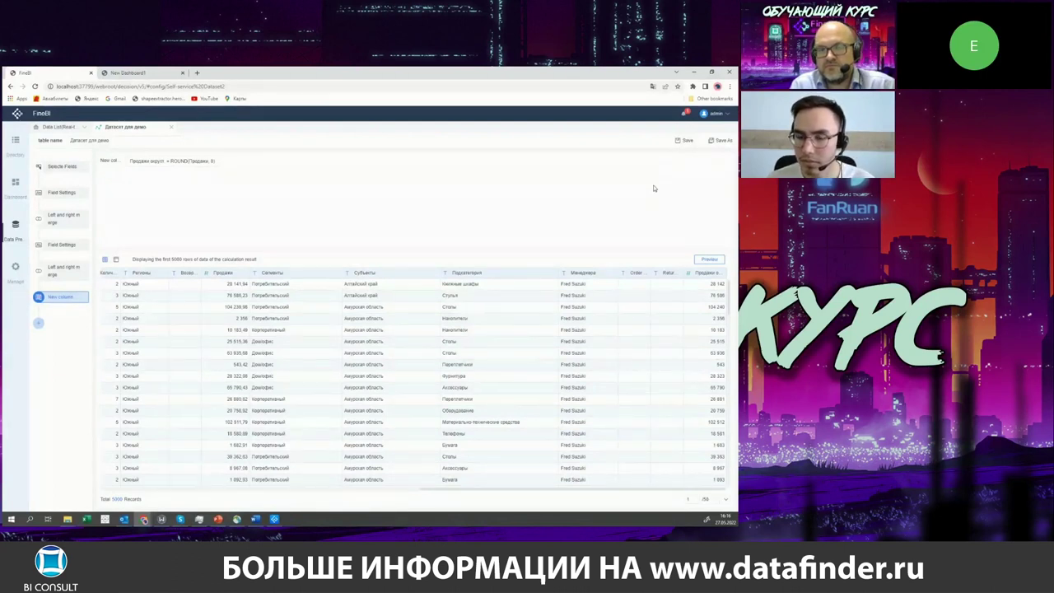
Return to the sales dashboard and set the Динамика продаж title font size to 16.
left_click(15, 186)
left_click(143, 73)
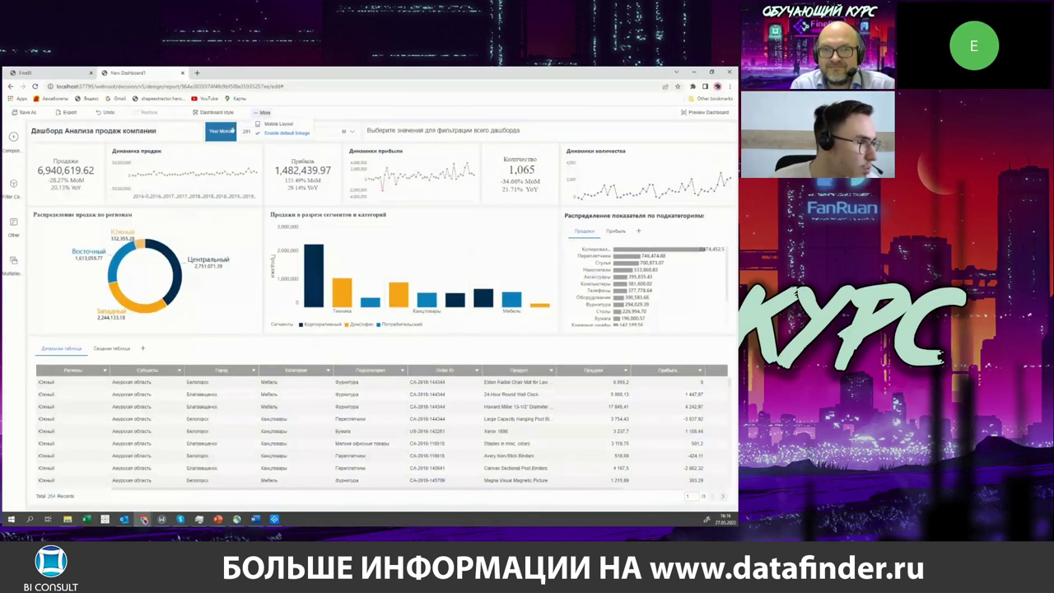
left_click(173, 152)
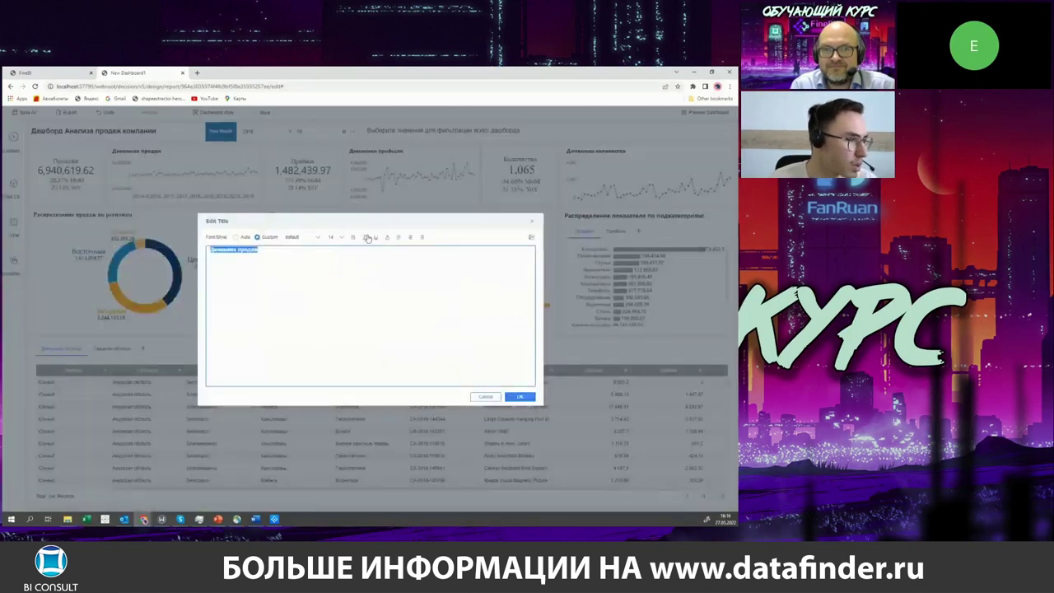
left_click(331, 237)
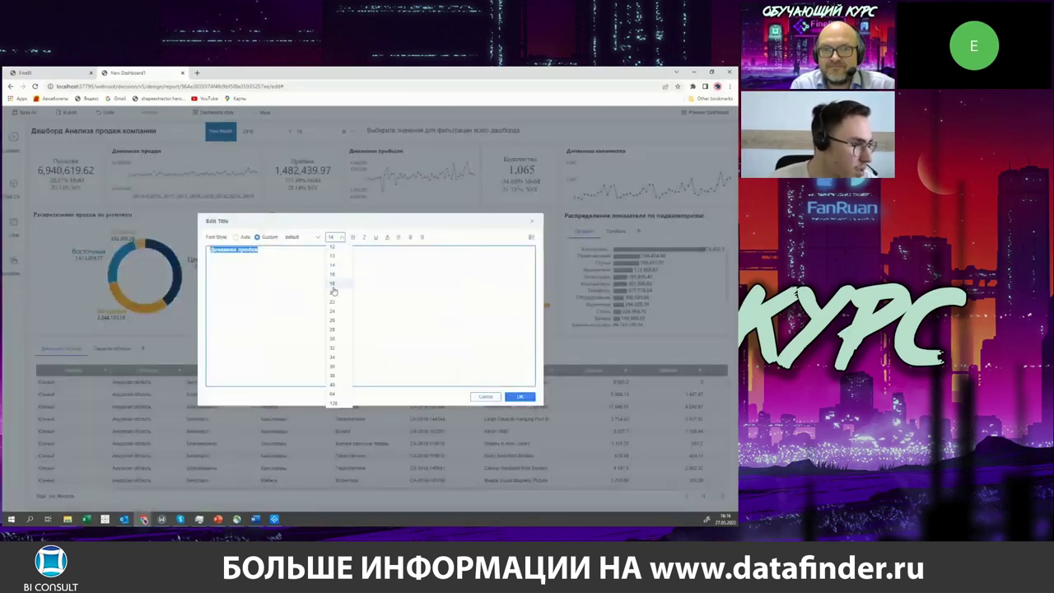
left_click(338, 275)
left_click(521, 397)
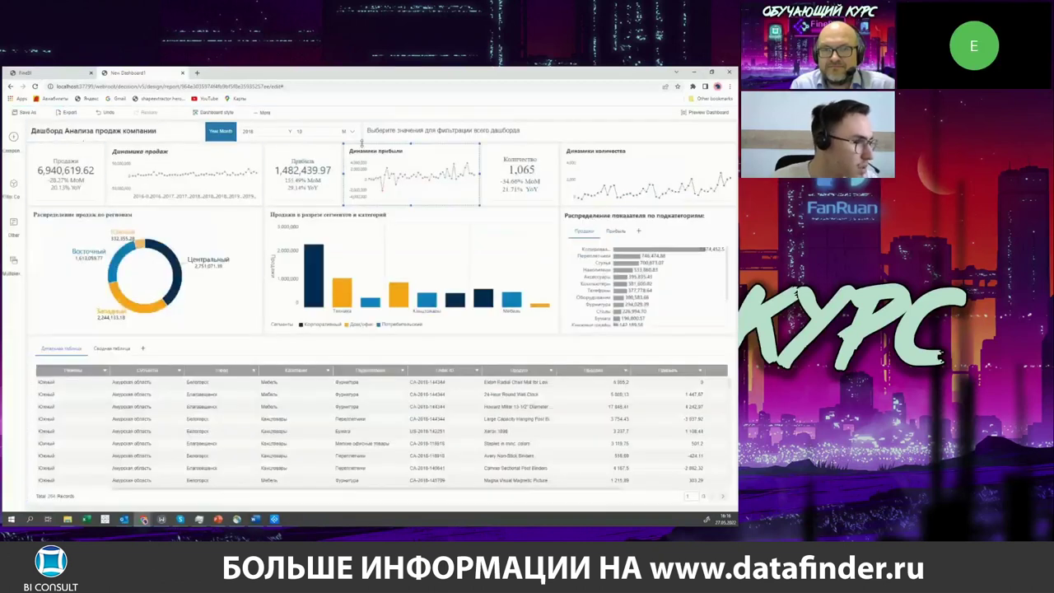
Try font size 16 on the Динамика прибыли title, then close its editor without saving.
left_click(387, 150)
left_click(332, 237)
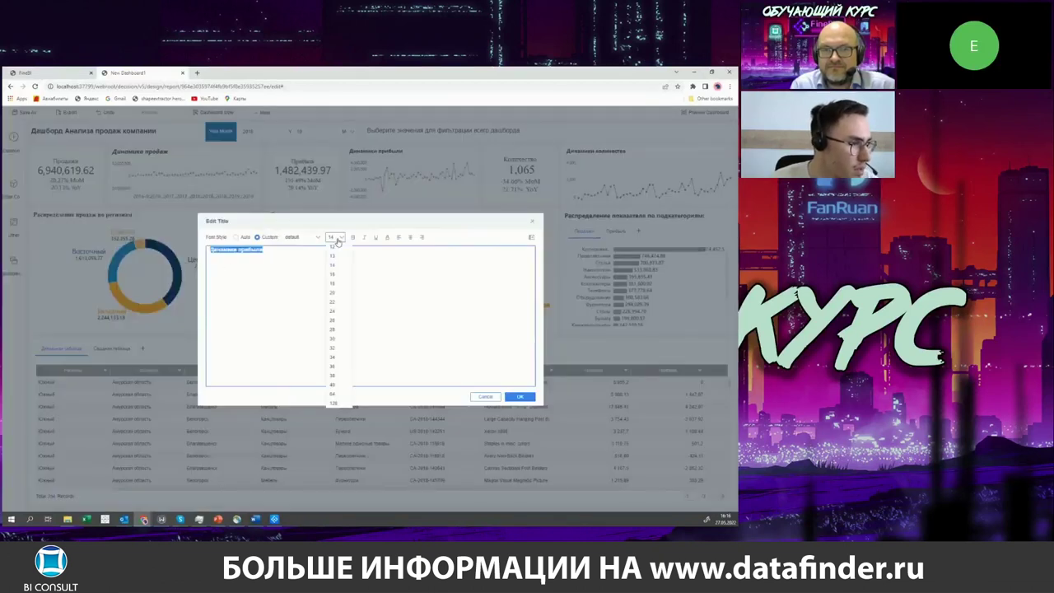
left_click(337, 275)
left_click(486, 397)
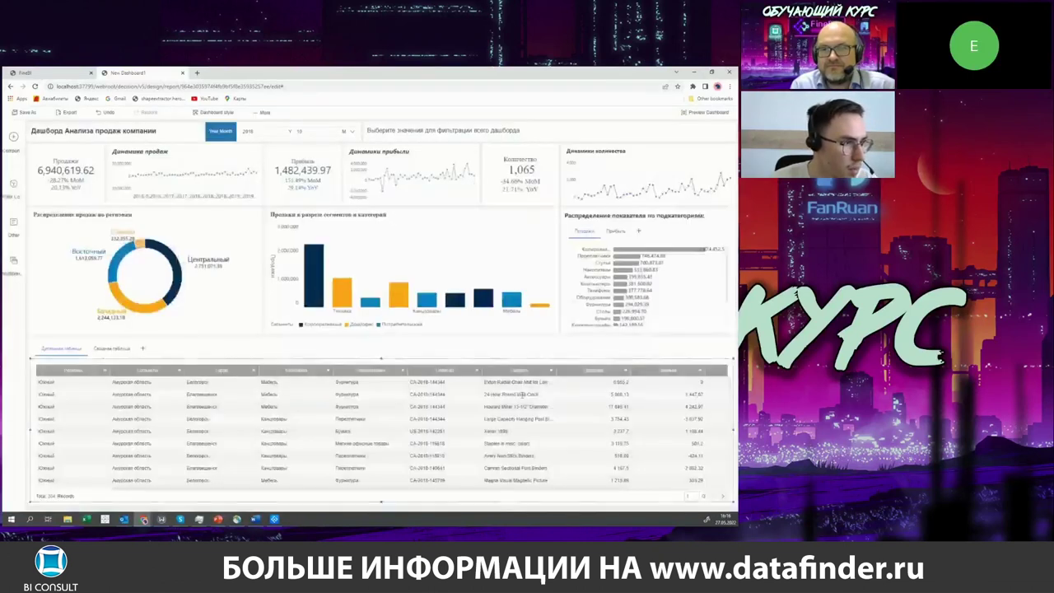
Set the Динамика количества title font size to 16.
left_click(626, 137)
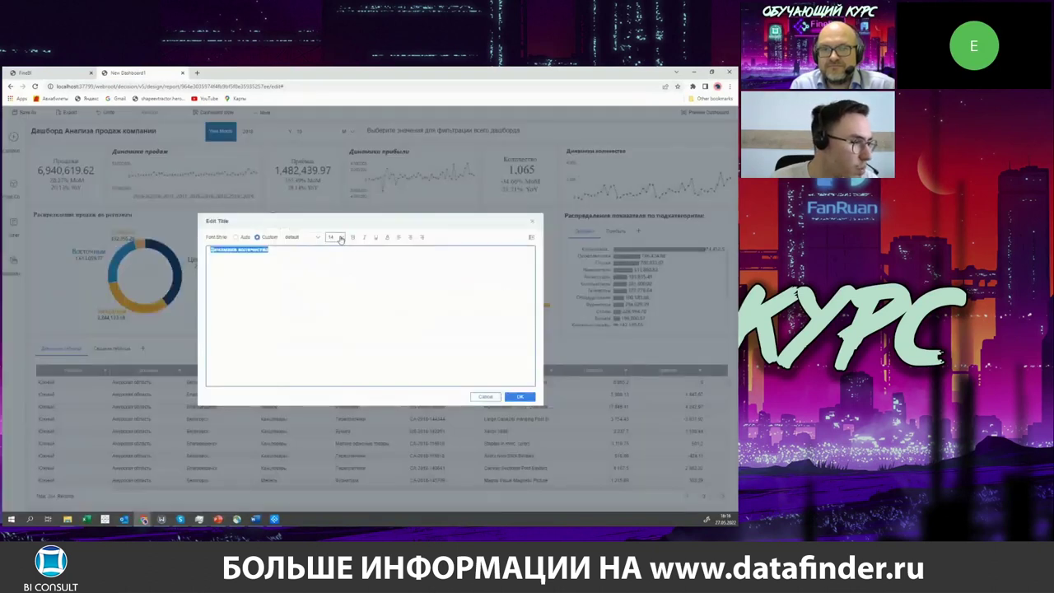
left_click(333, 237)
left_click(340, 275)
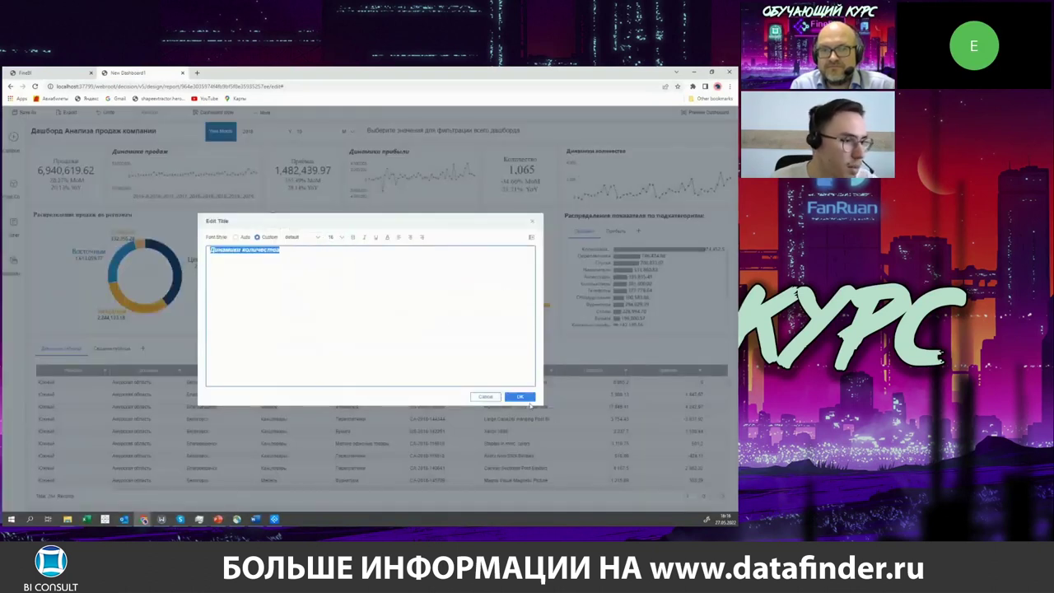
left_click(520, 397)
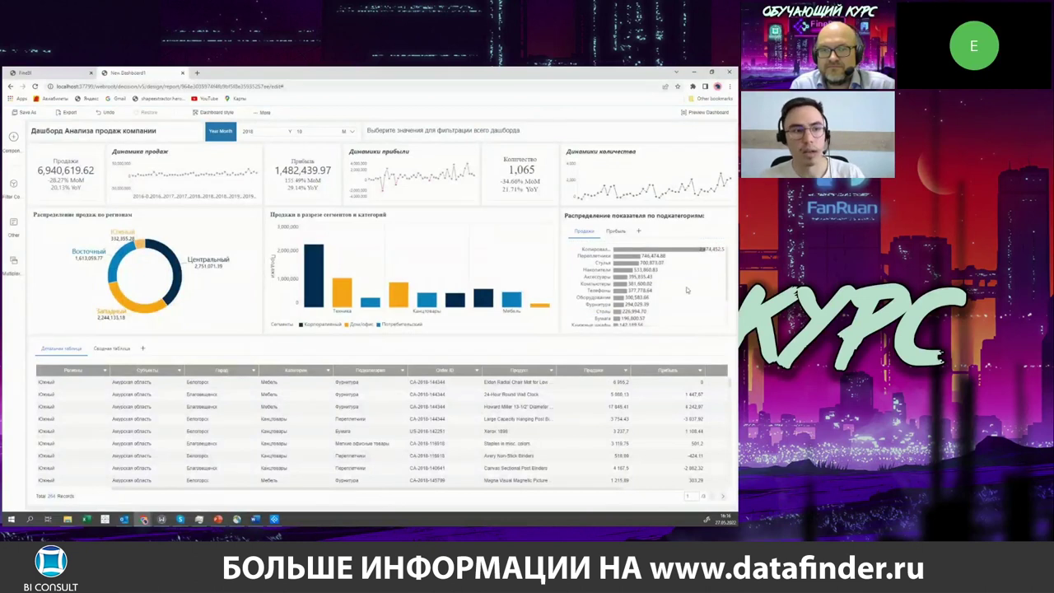
left_click(215, 177)
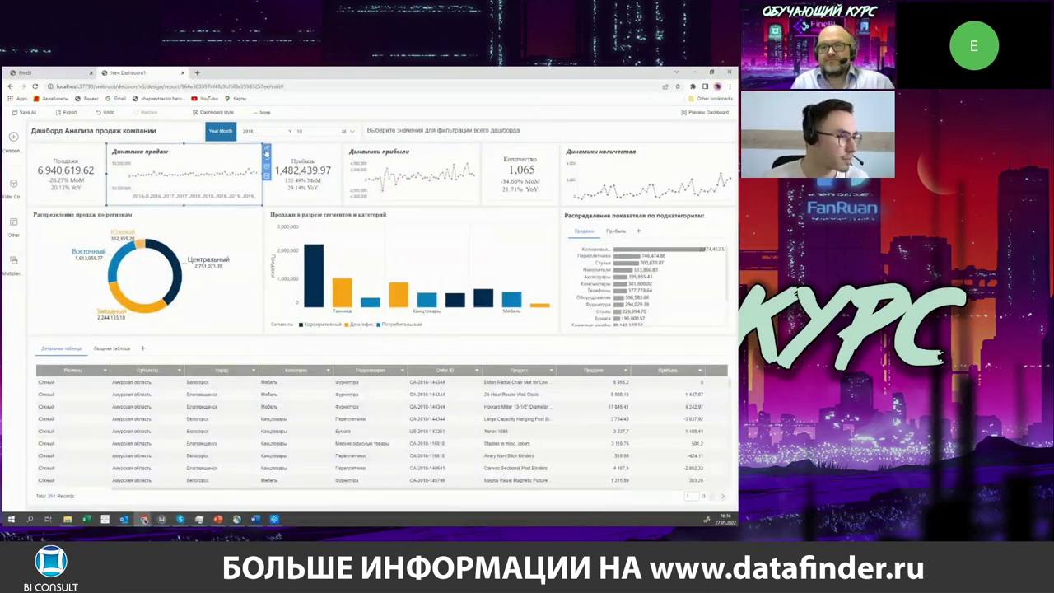
Turn off Display Axis for the Дата category axis of Динамика продаж, then return to the dashboard.
left_click(266, 152)
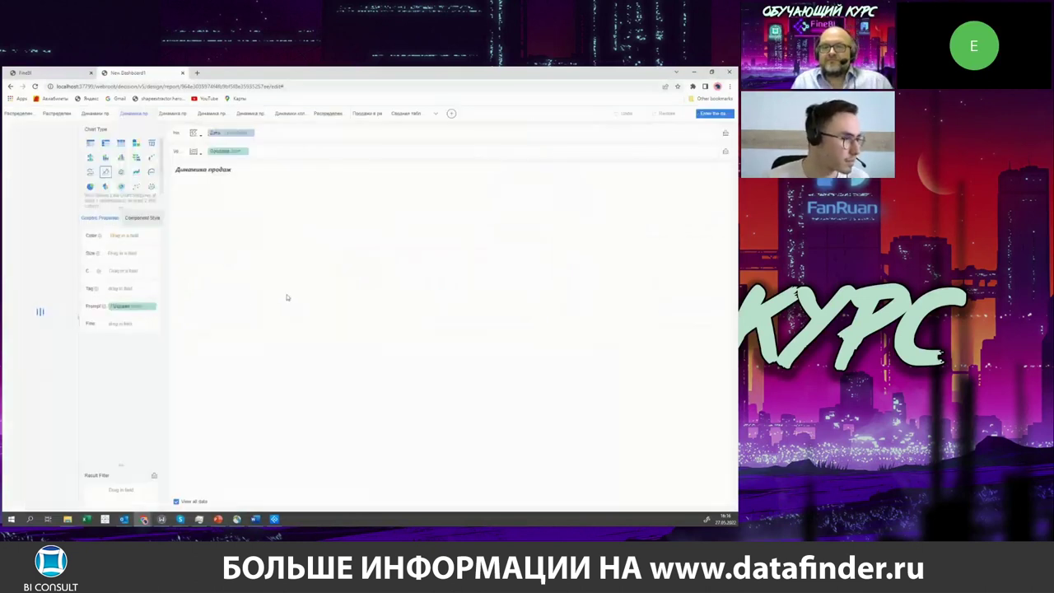
left_click(252, 133)
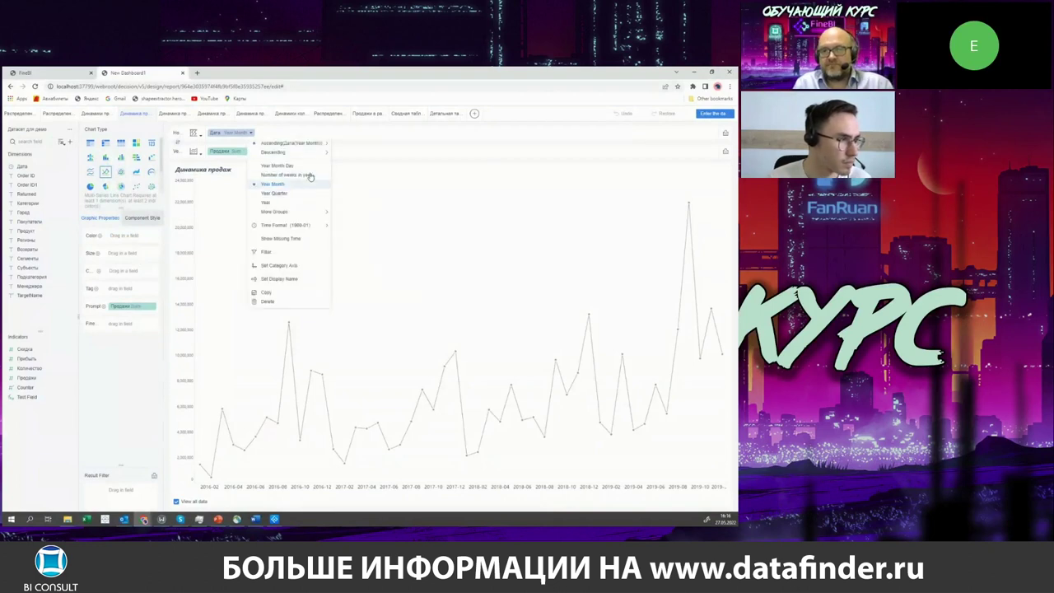
left_click(276, 267)
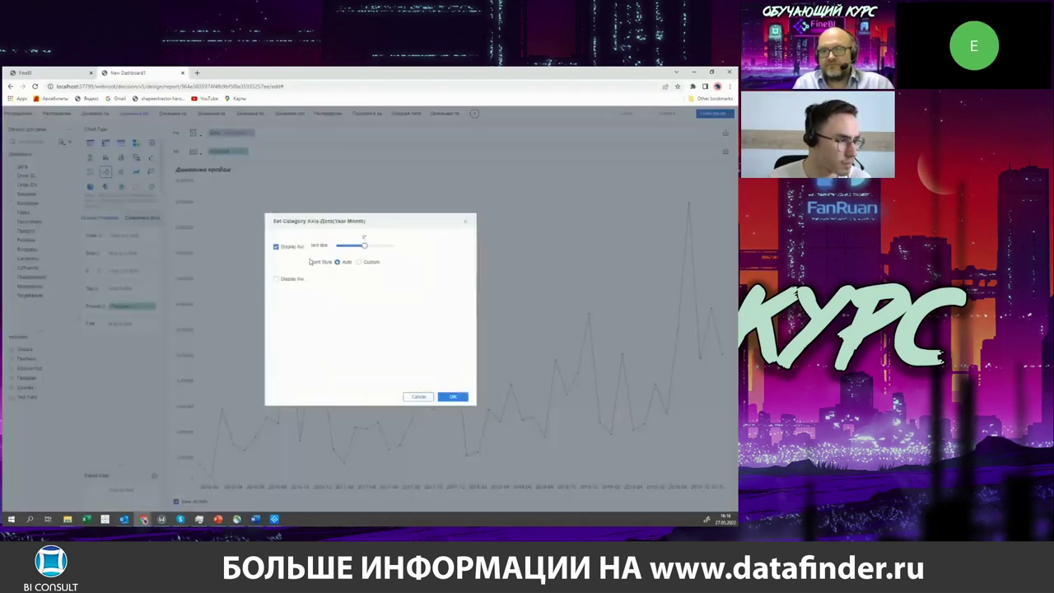
left_click(280, 248)
left_click(453, 397)
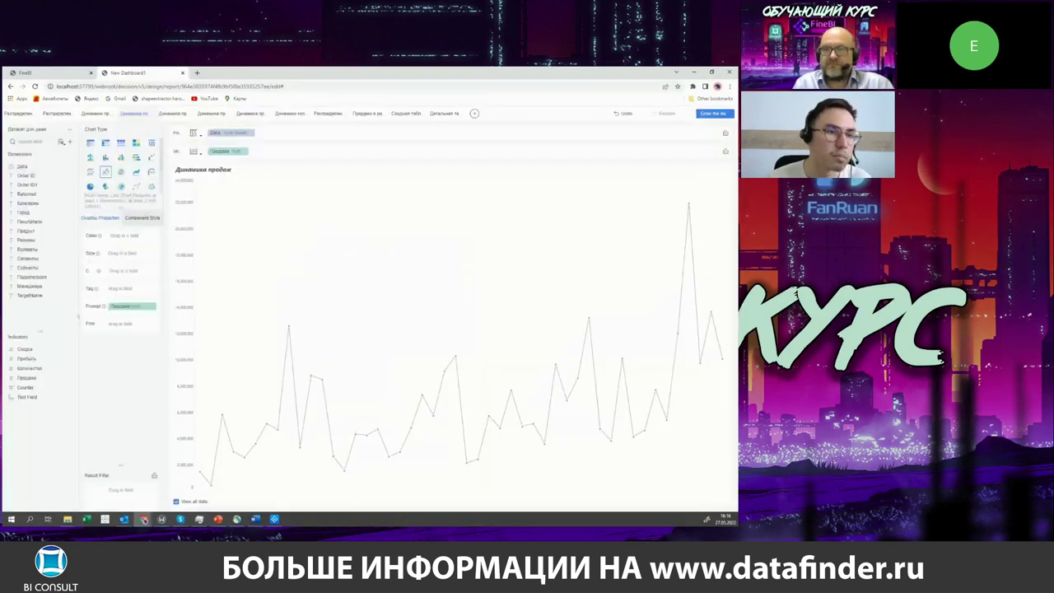
left_click(710, 114)
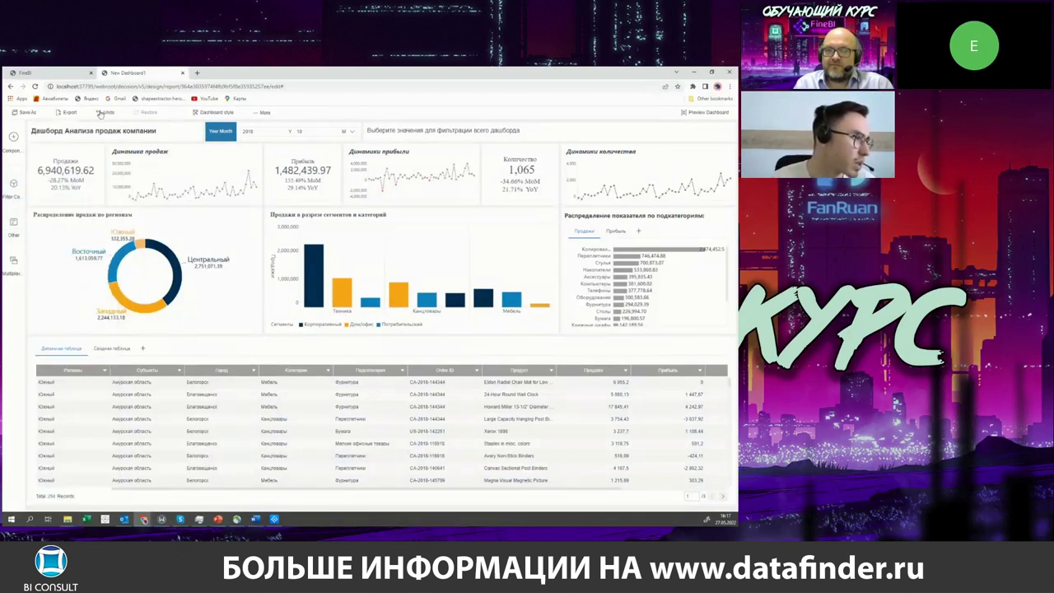
Open and cancel the dashboard style settings, then select the segments and categories bar chart.
left_click(213, 112)
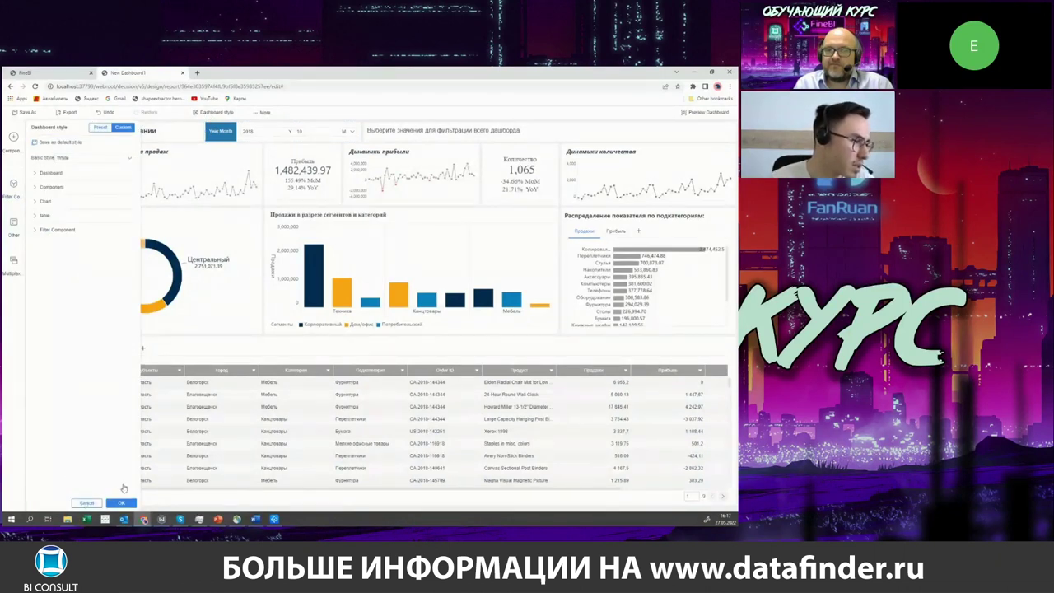
left_click(88, 504)
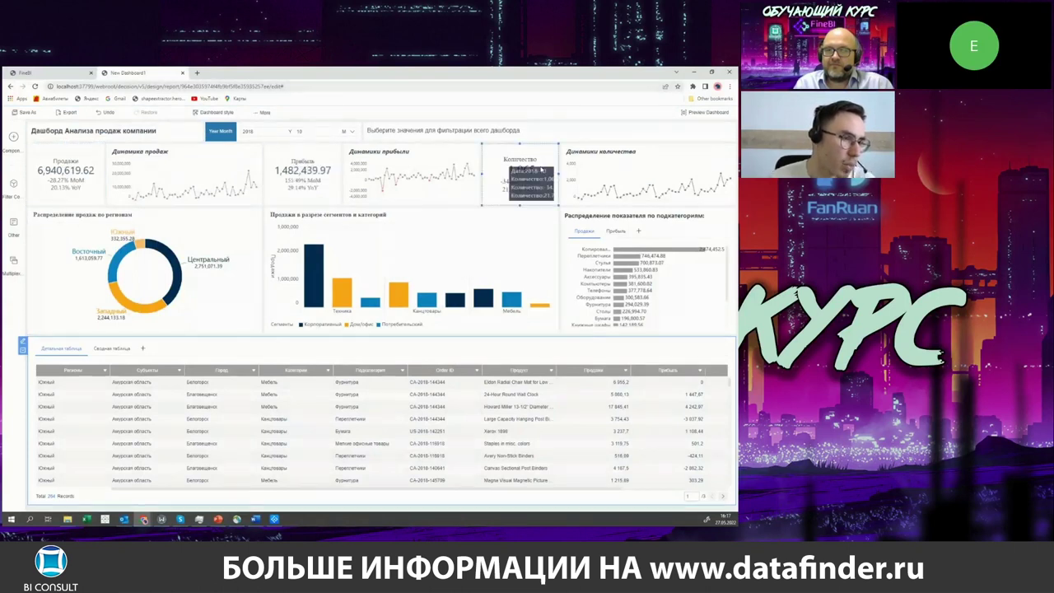
left_click(546, 210)
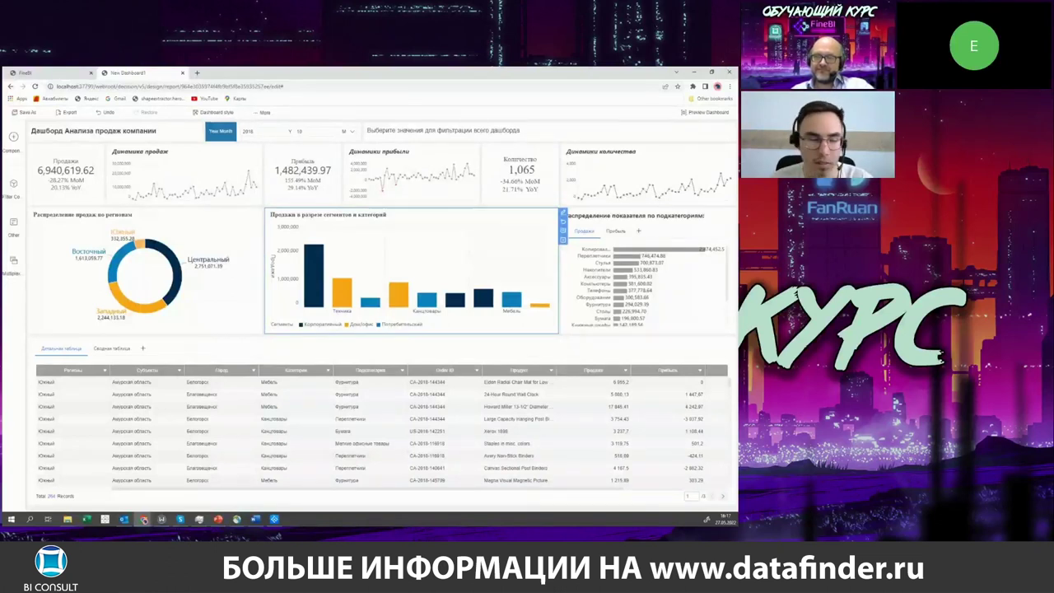
Cross-filter by the Центральный region, then by the Техника consumer-segment bar, and clear all linkages.
left_click(175, 262)
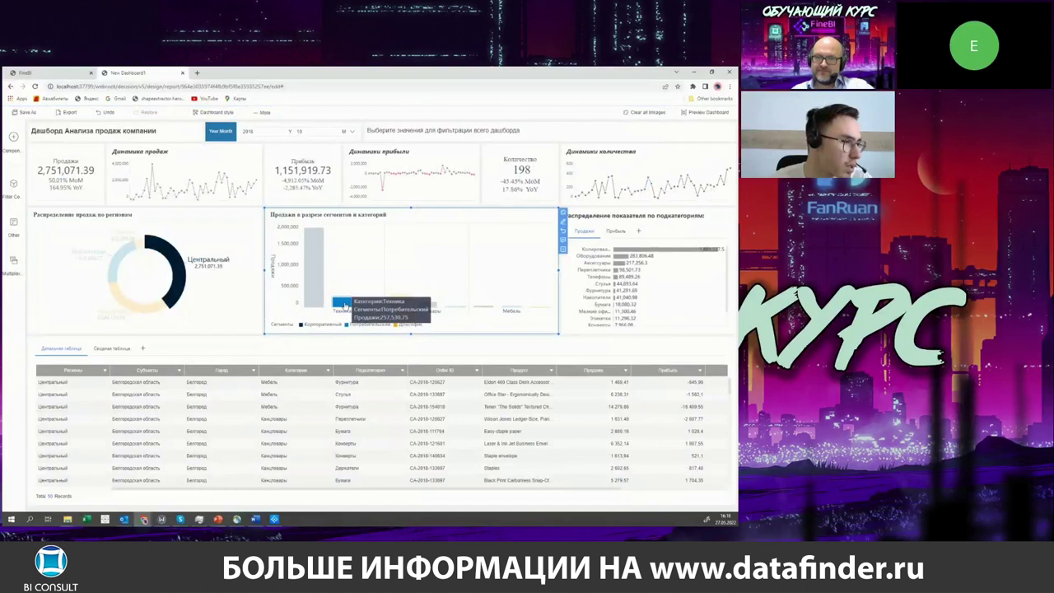
left_click(346, 305)
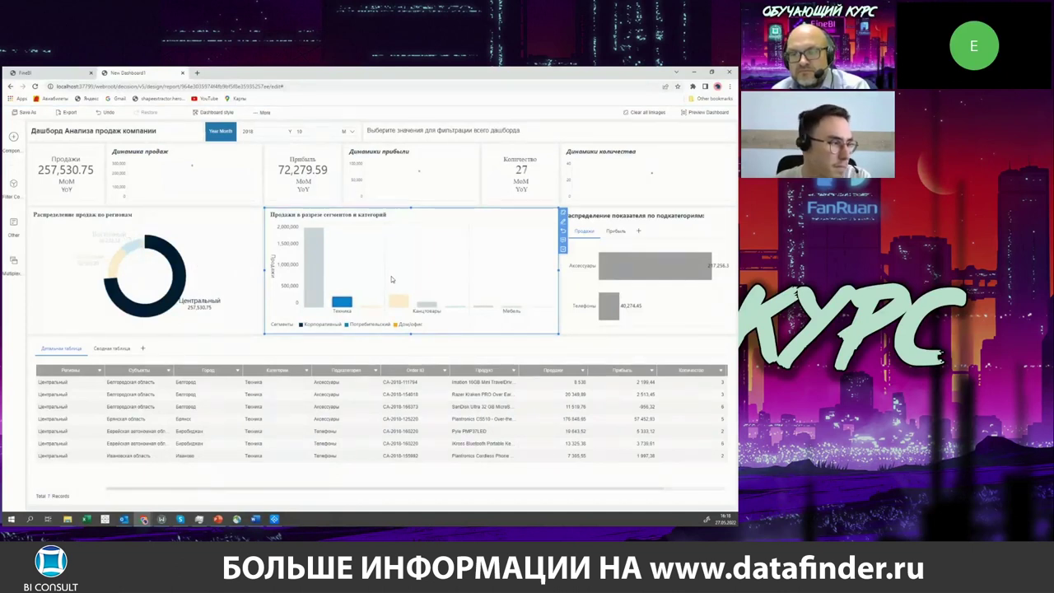
mouse_move(342, 302)
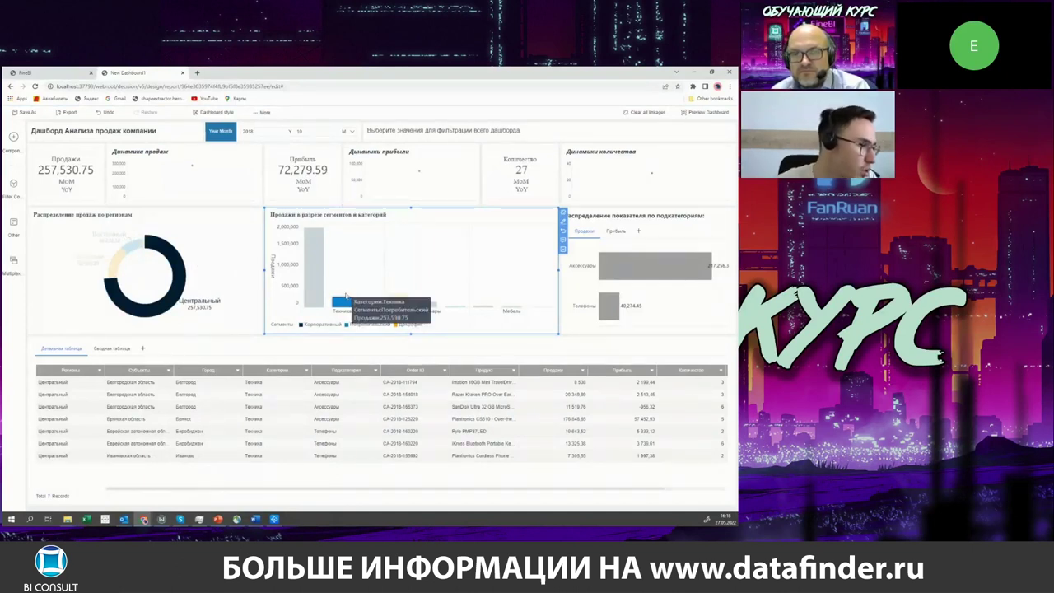
left_click(173, 280)
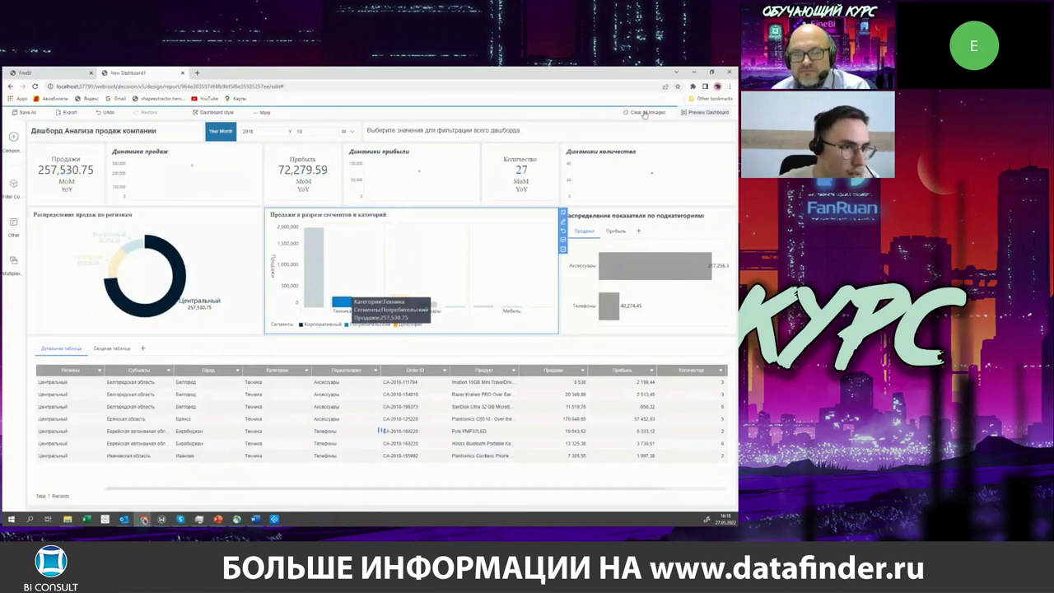
On the Сводная таблица tab, expand the Восточный, Западный and Кабардино-Балкарская Республика rows.
left_click(112, 348)
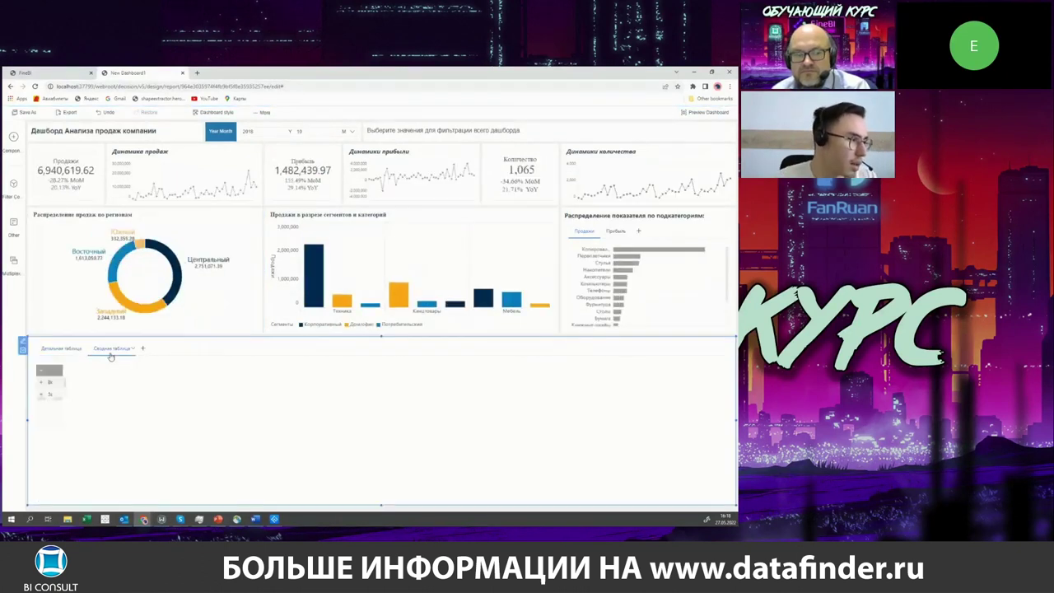
mouse_move(319, 307)
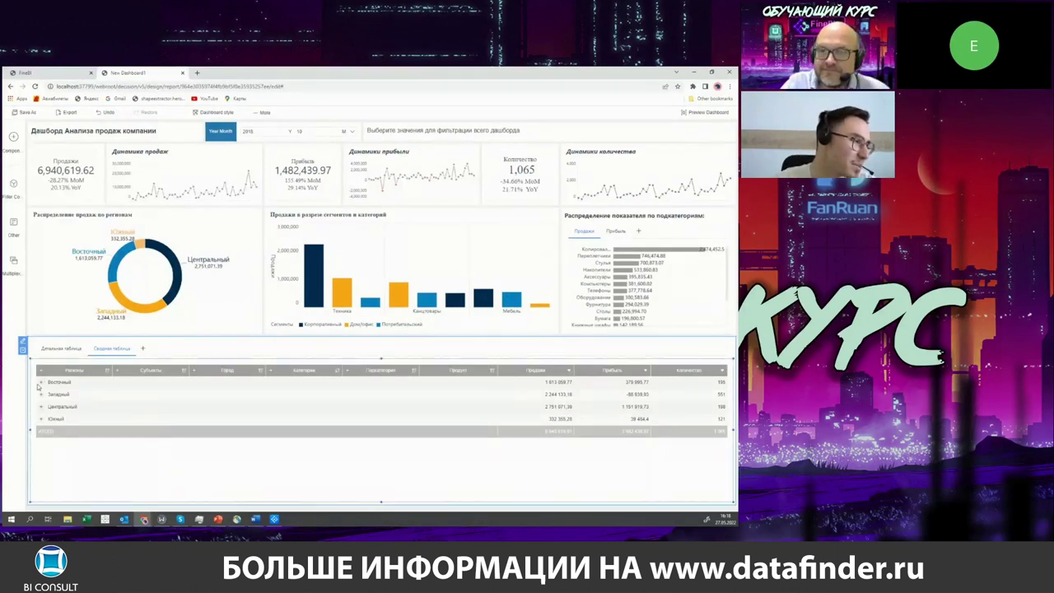
left_click(40, 385)
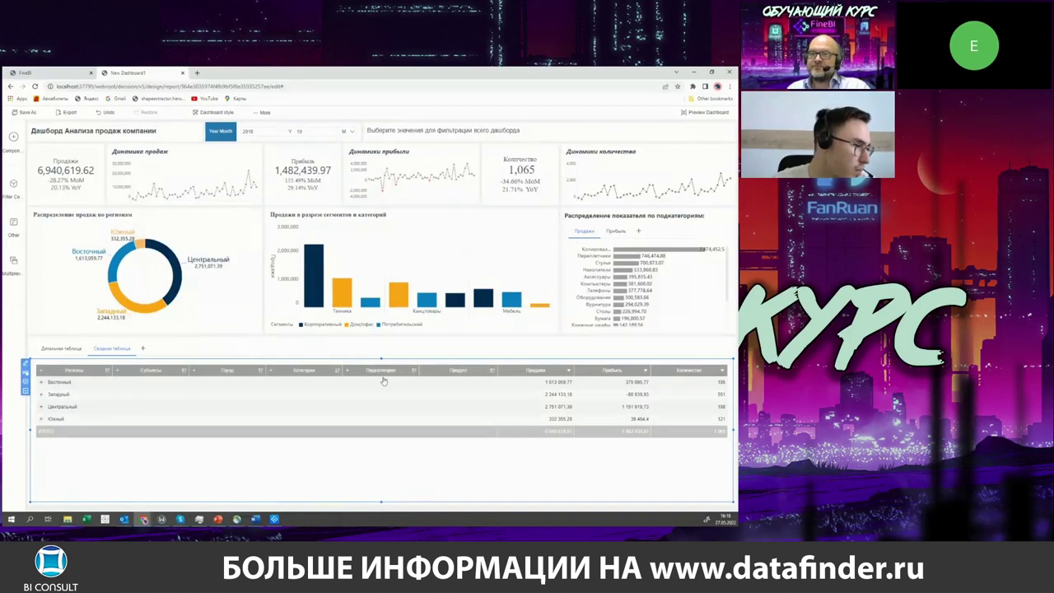
left_click(42, 394)
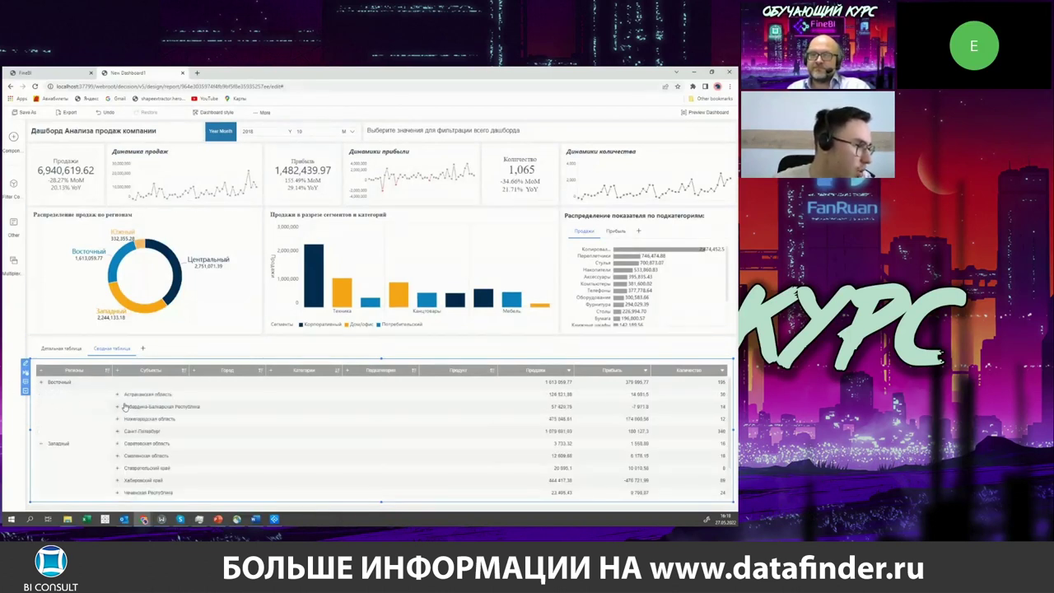
left_click(117, 408)
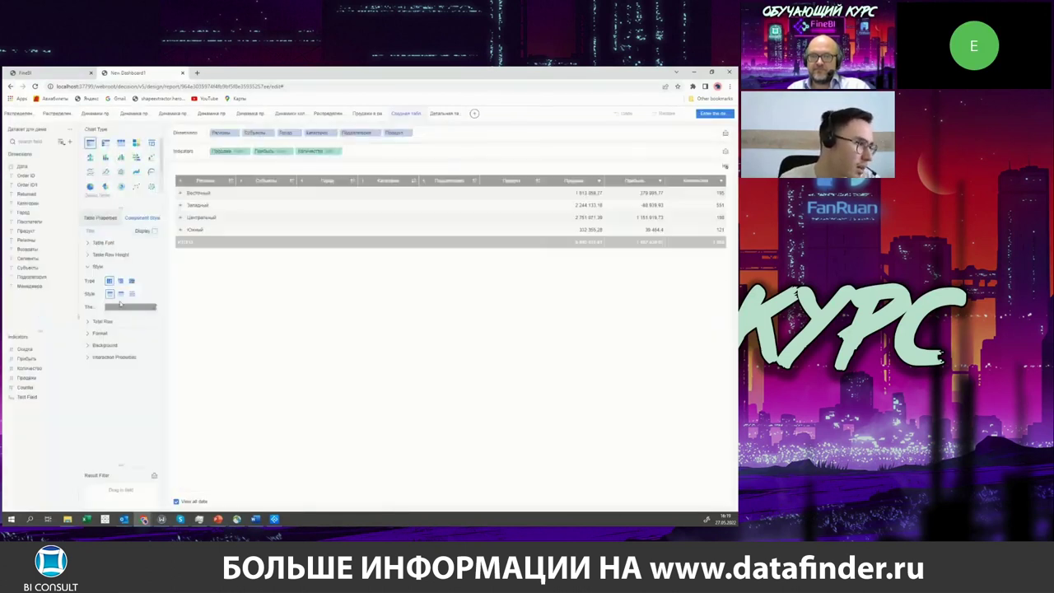
Switch the pivot to a tree layout and expand the Астраханская and Нижегородская branches down to subcategories.
left_click(120, 293)
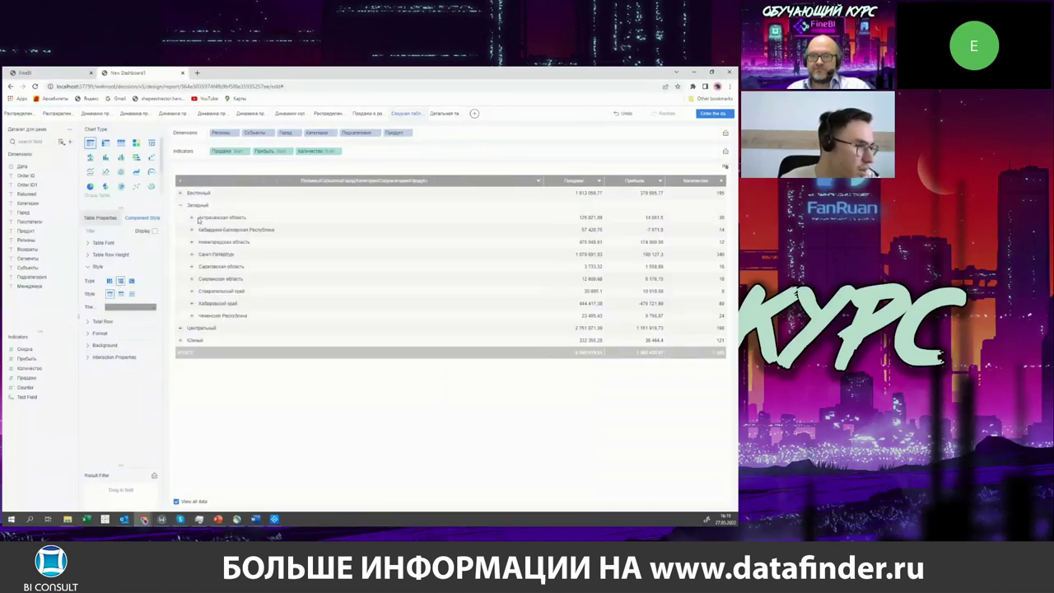
left_click(192, 219)
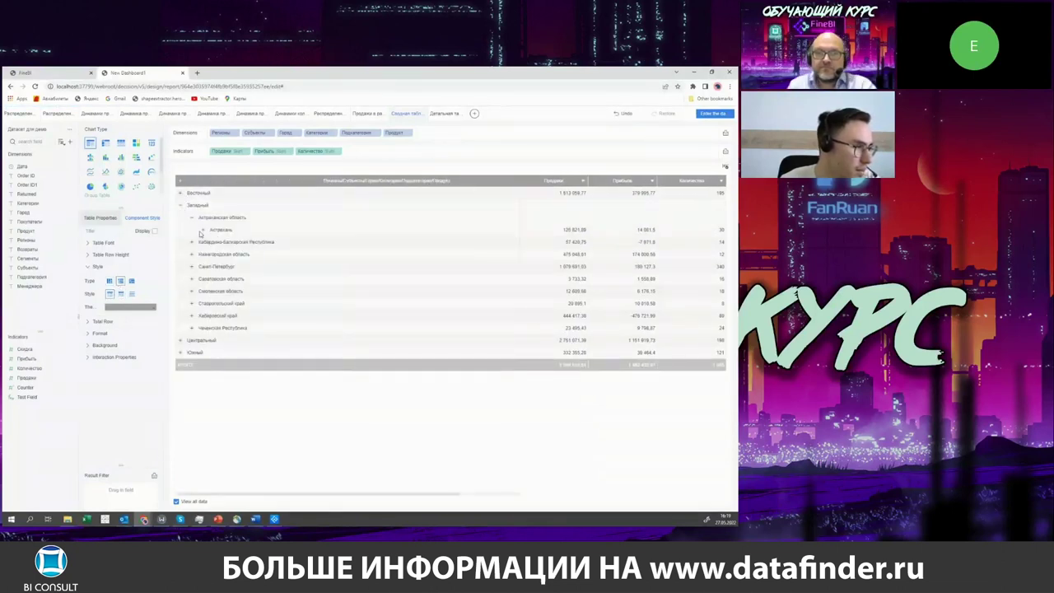
left_click(192, 290)
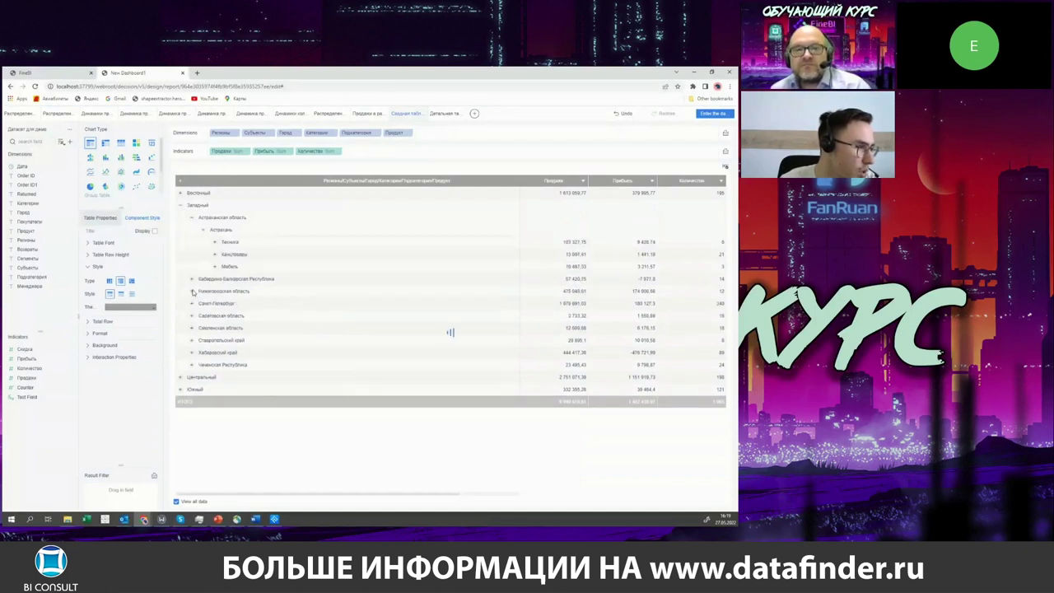
left_click(204, 304)
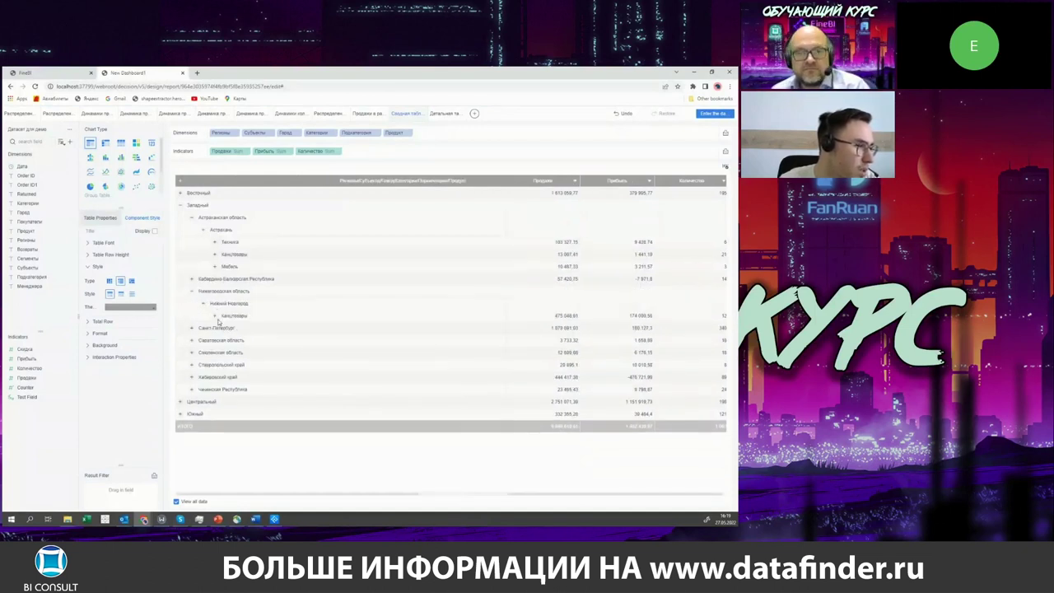
left_click(215, 316)
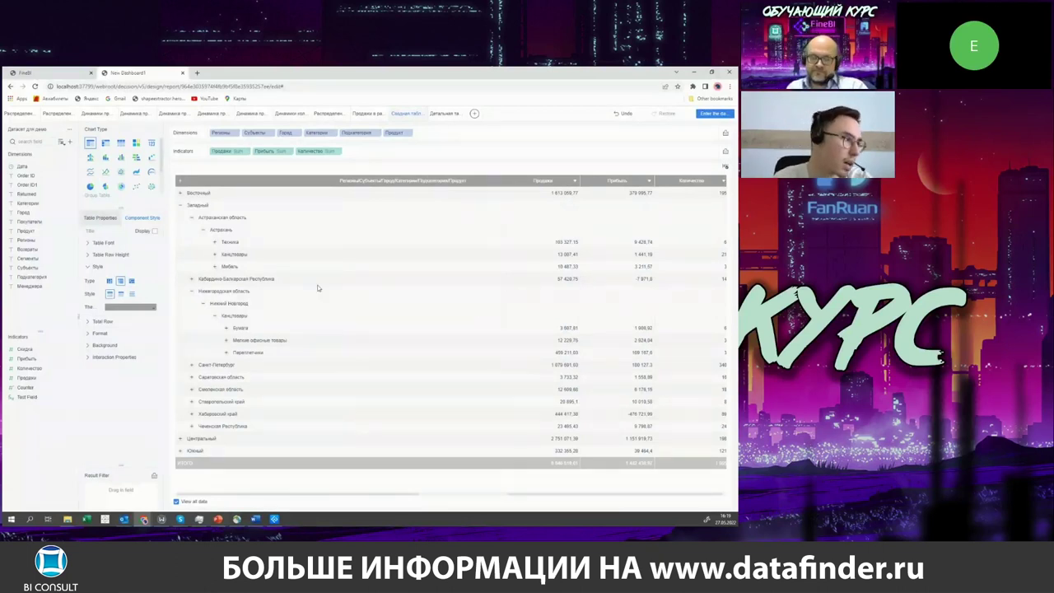
left_click(91, 323)
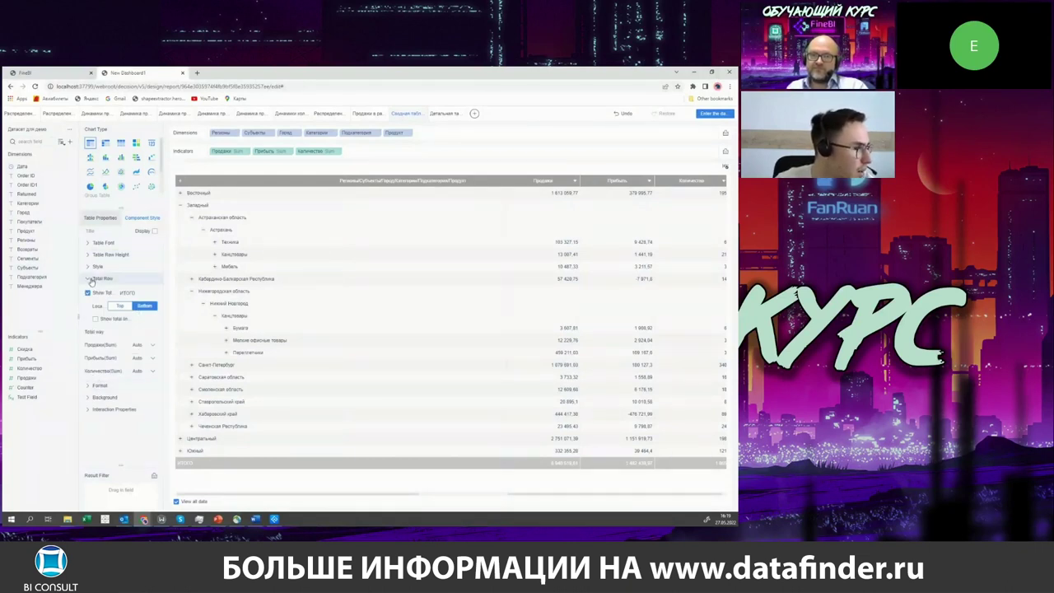
Browse the row height, total row, background and table font style sections.
left_click(99, 255)
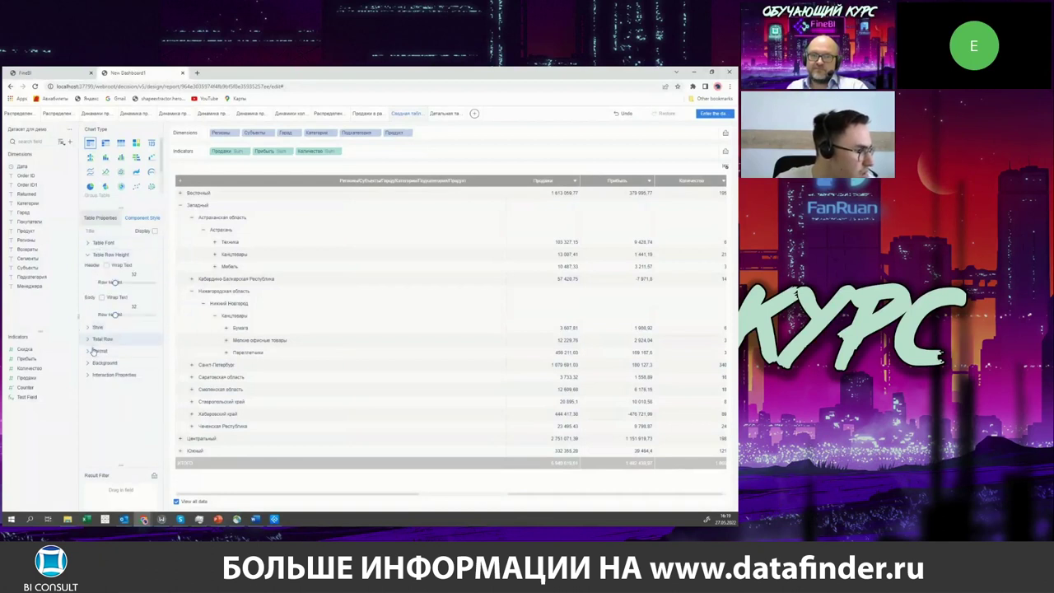
left_click(103, 339)
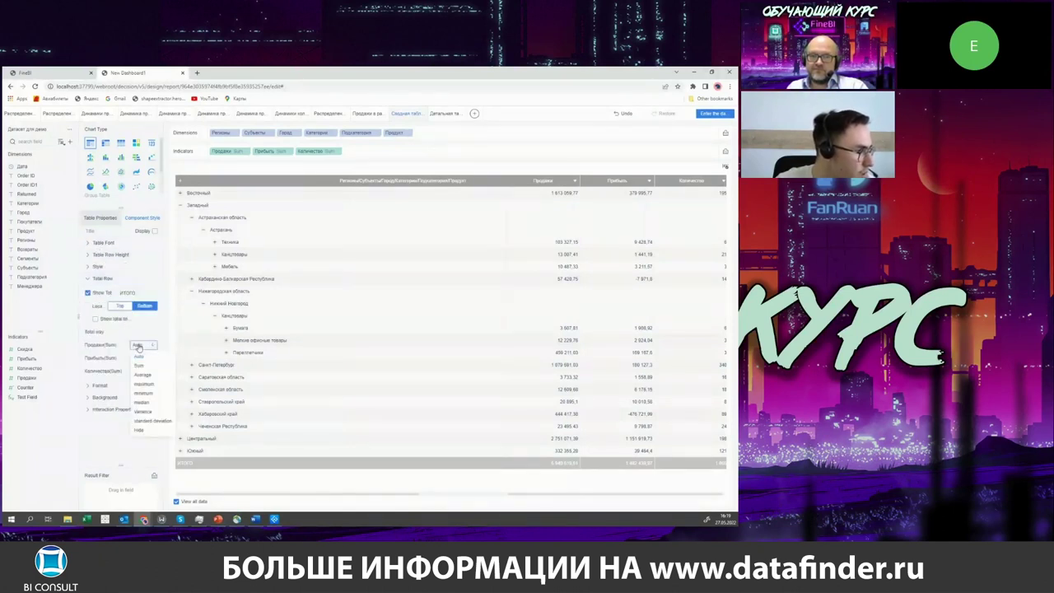
left_click(123, 398)
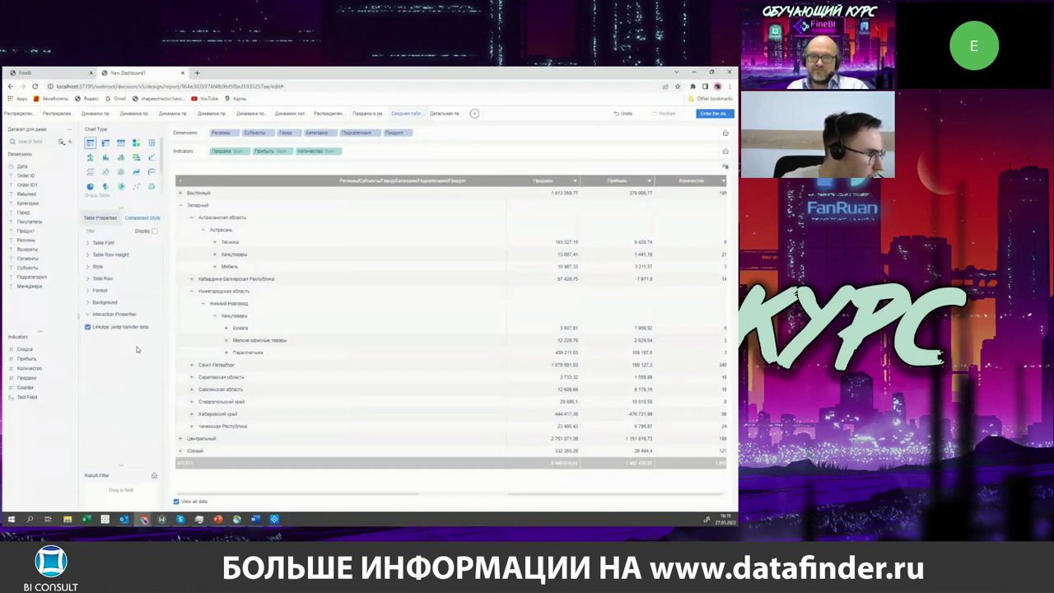
left_click(111, 255)
left_click(106, 244)
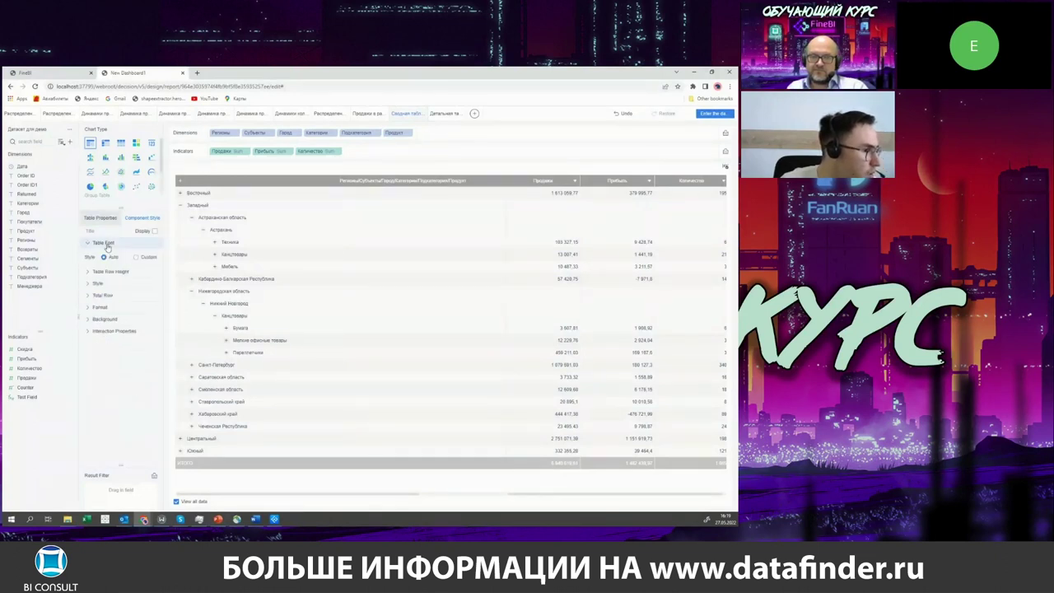
Review the dimension and indicator settings, including the Категории colour conditions.
left_click(101, 220)
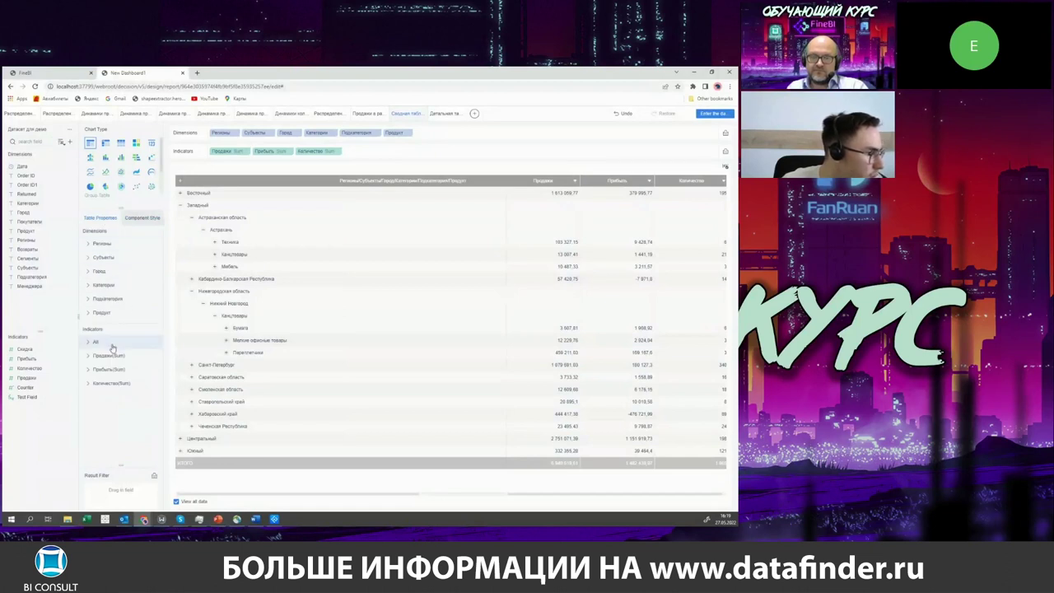
left_click(103, 285)
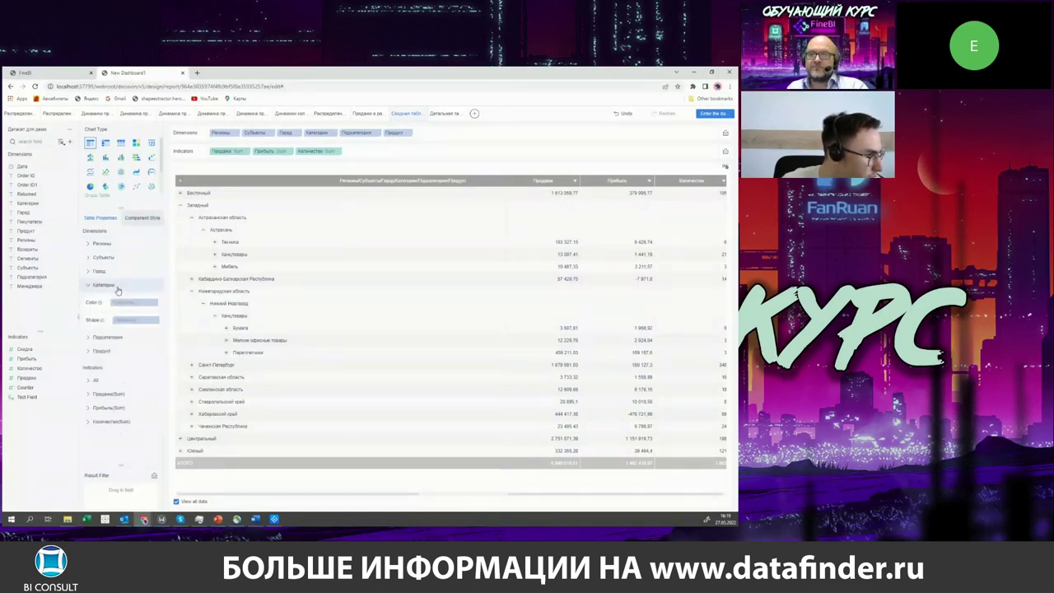
left_click(132, 303)
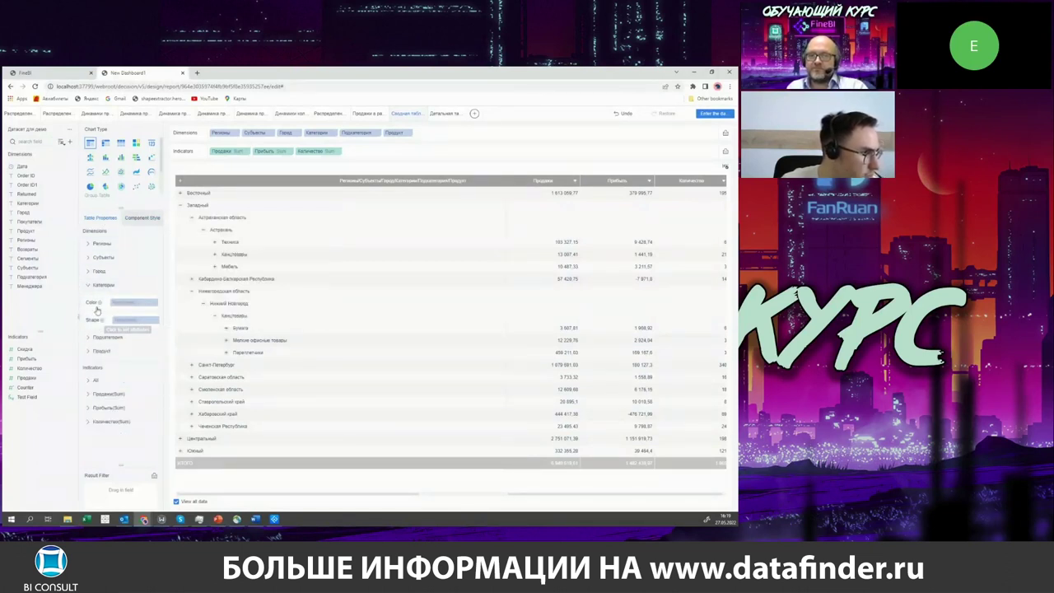
left_click(92, 285)
Back in styling, check row height, font, style and title colours, then expand Total Row.
left_click(142, 218)
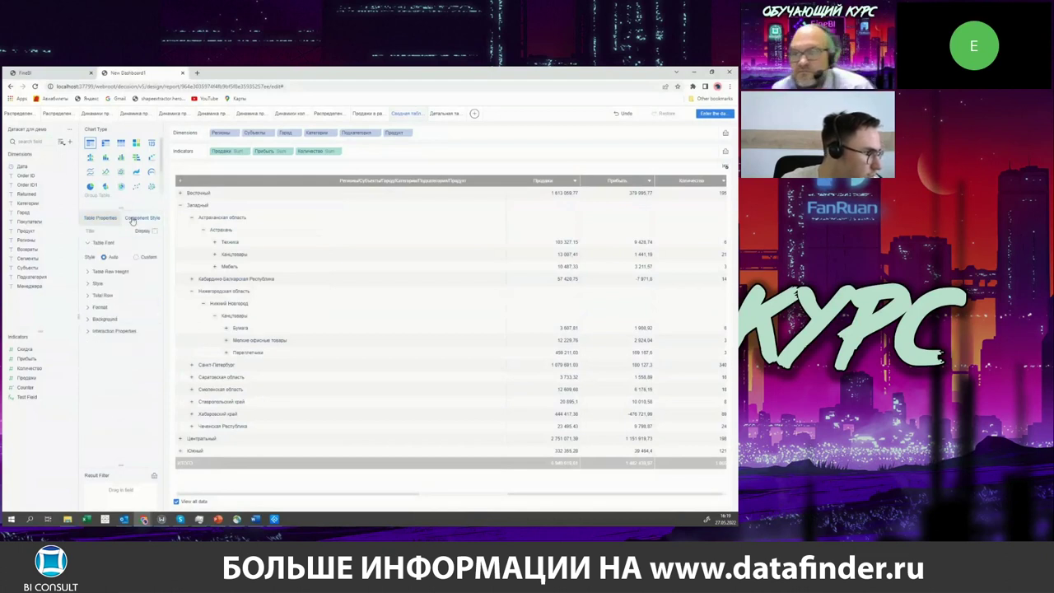
left_click(110, 255)
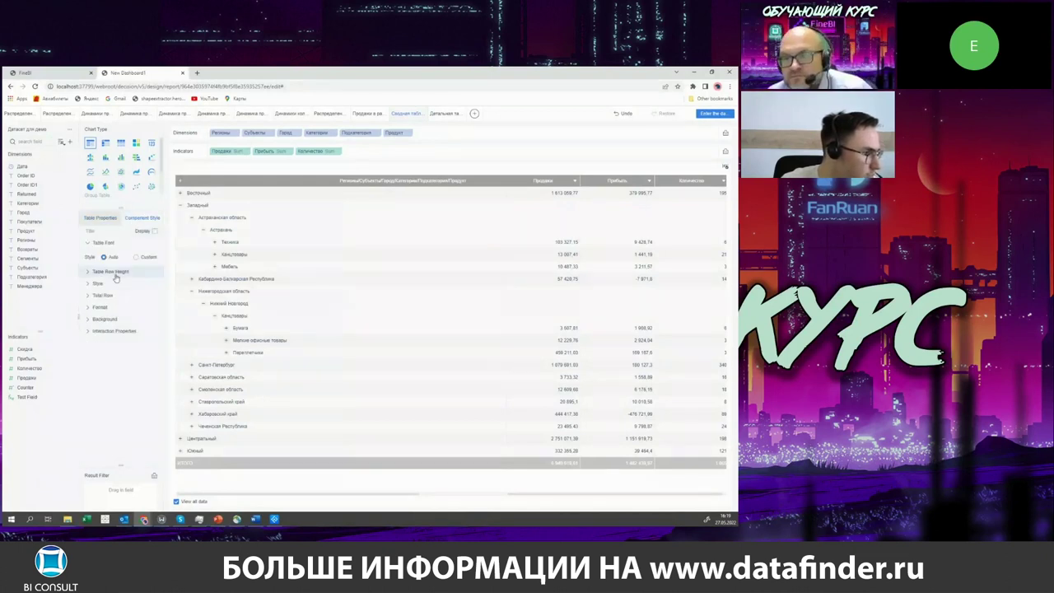
left_click(105, 243)
left_click(93, 284)
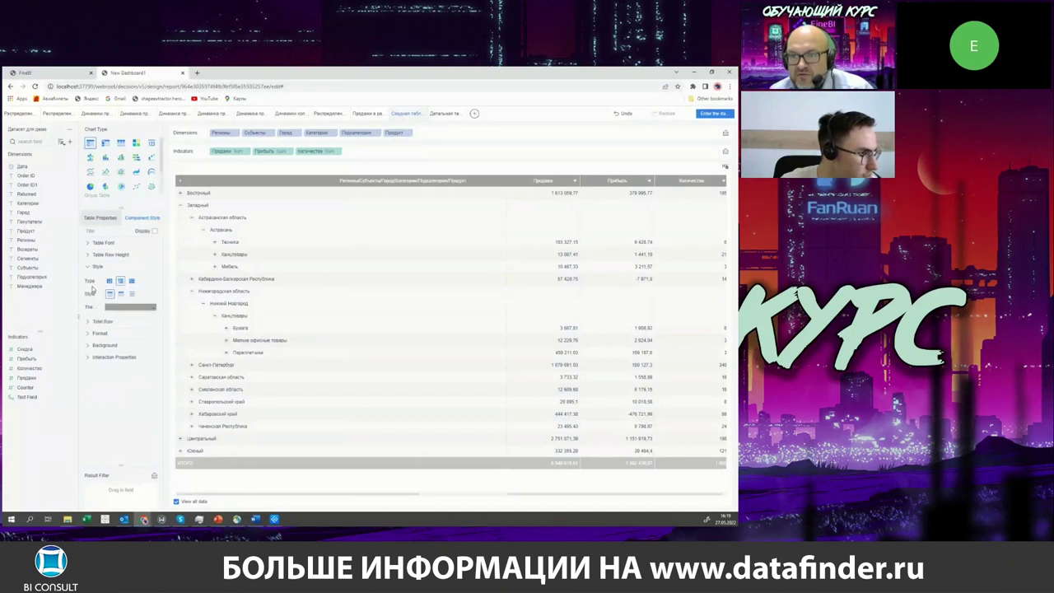
left_click(129, 306)
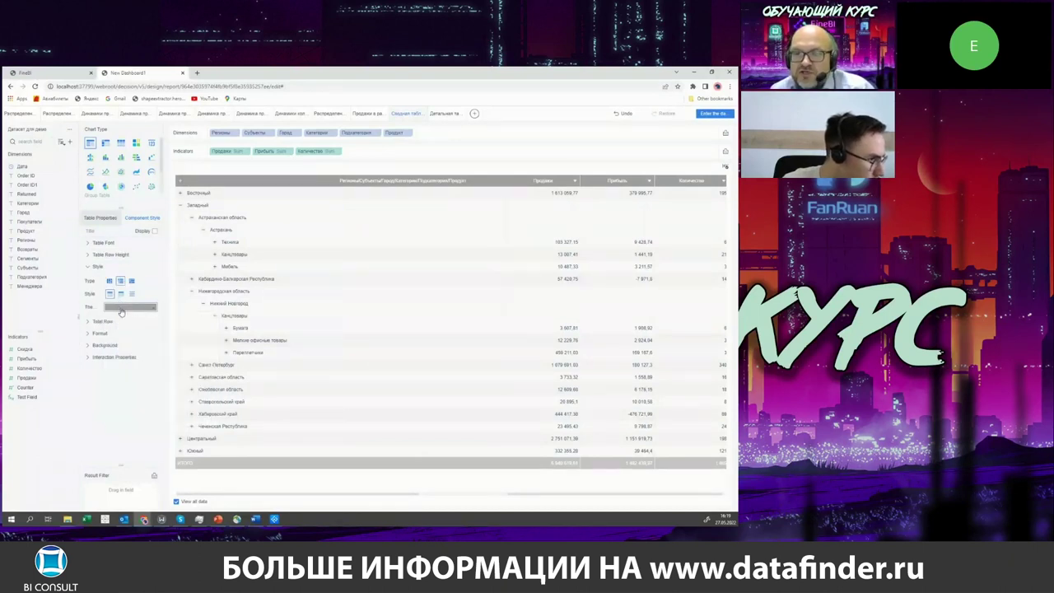
left_click(84, 323)
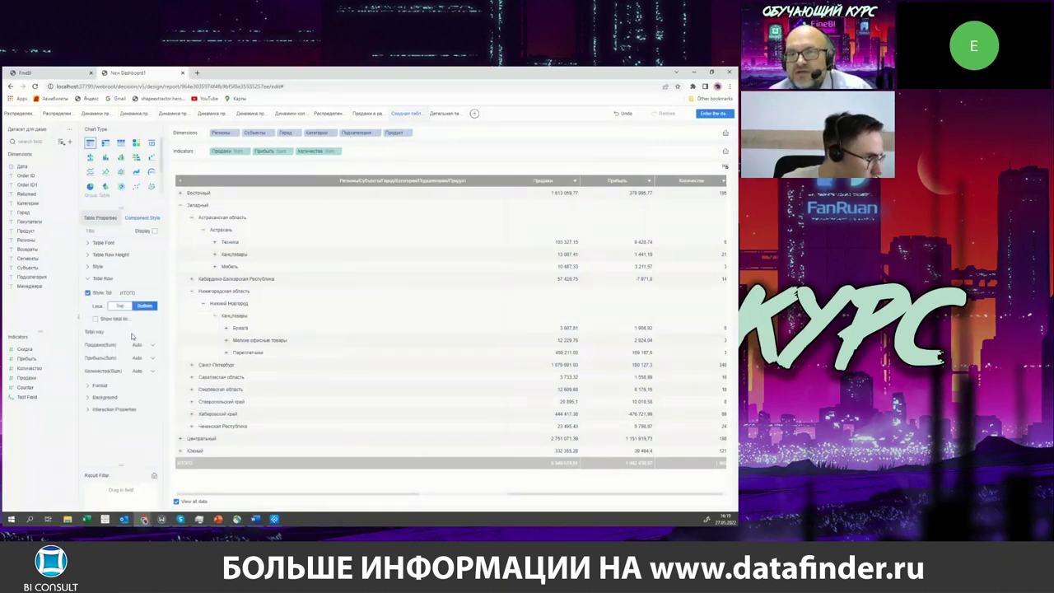
Show subtotal lines at the Субъекты level, then switch to the dataset editing page.
left_click(96, 318)
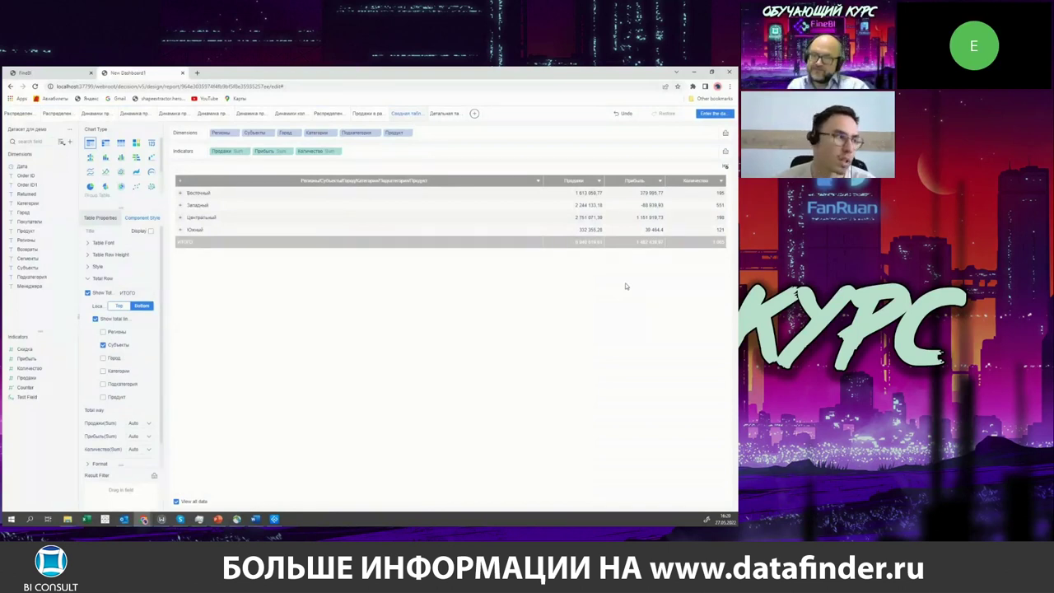
left_click(58, 72)
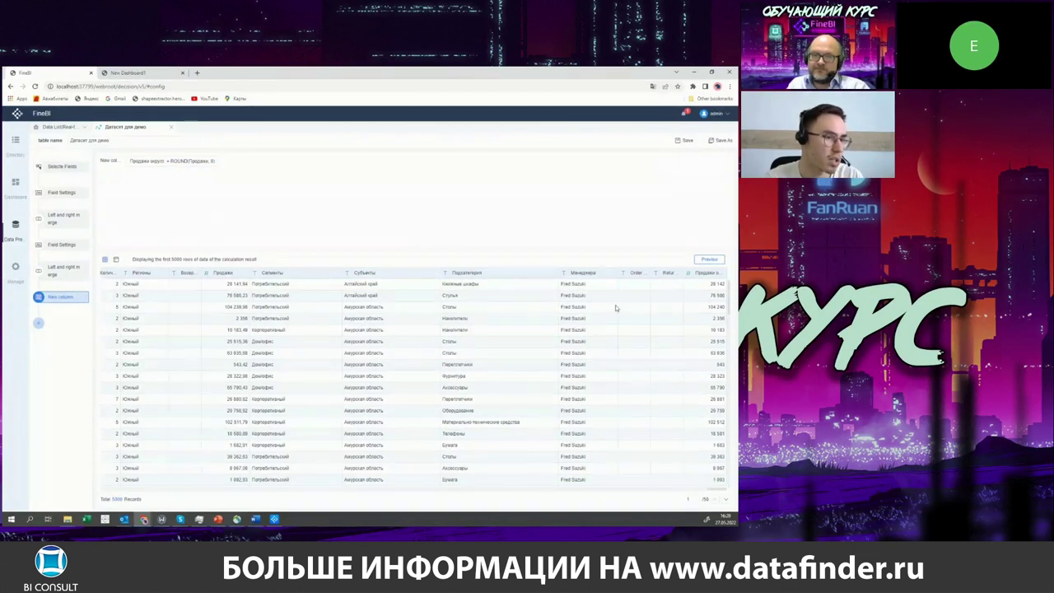
Refresh the preview and save the dataset with the Продажи округл. column, confirming Continue.
scroll(434, 364, "down", 2)
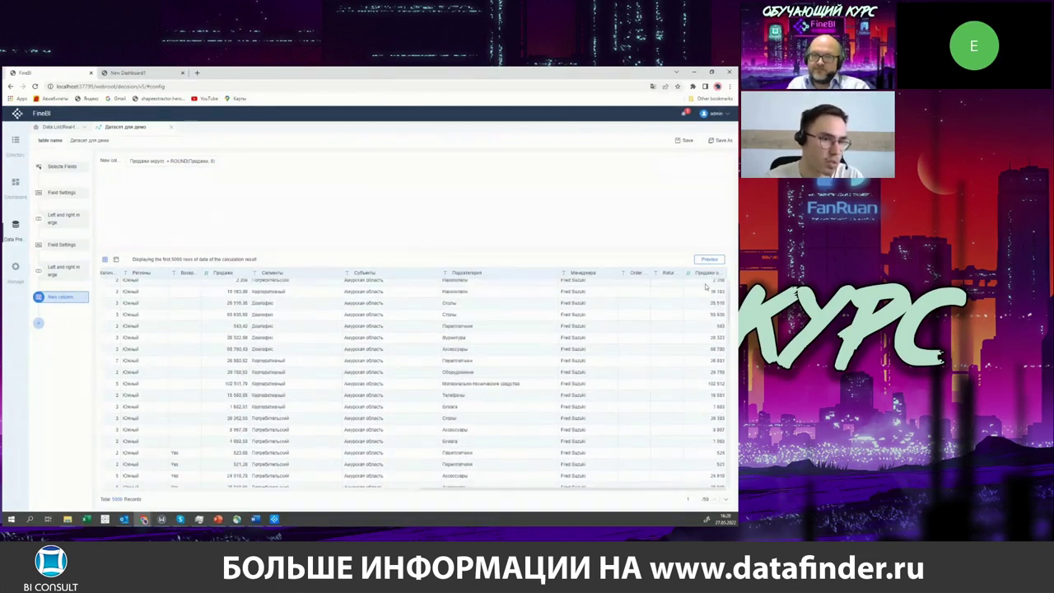
left_click(711, 261)
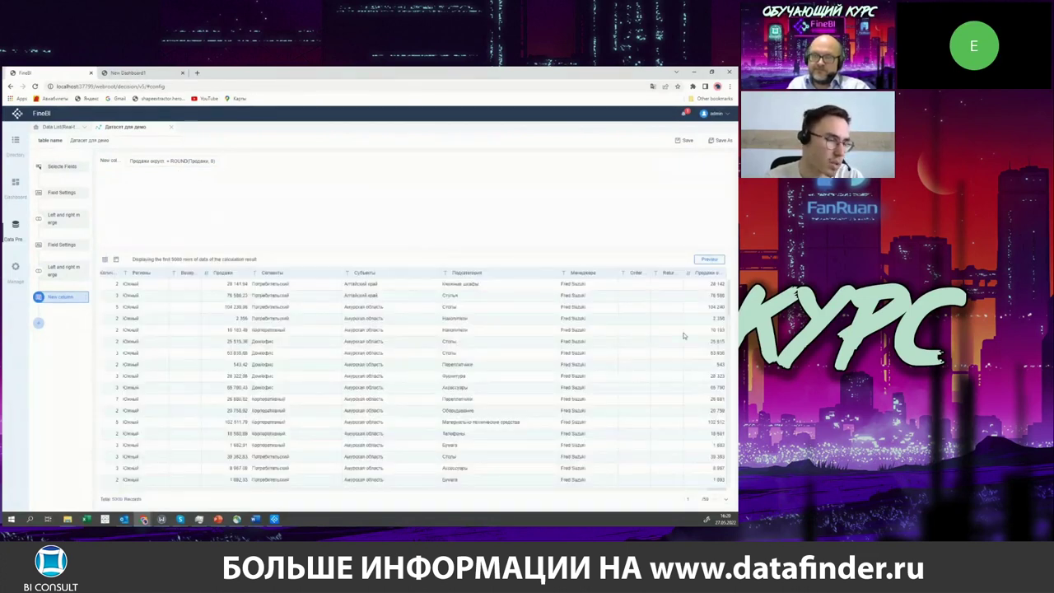
left_click(684, 140)
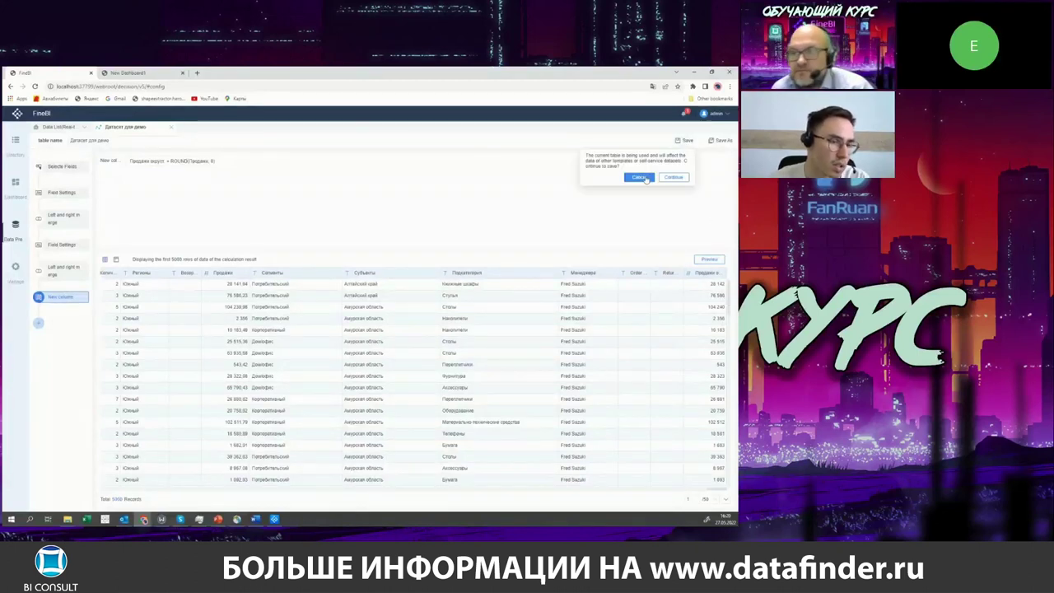
left_click(671, 178)
Visit the New Dashboard1 page, then go back to the Датасет для демо editor tab.
left_click(161, 71)
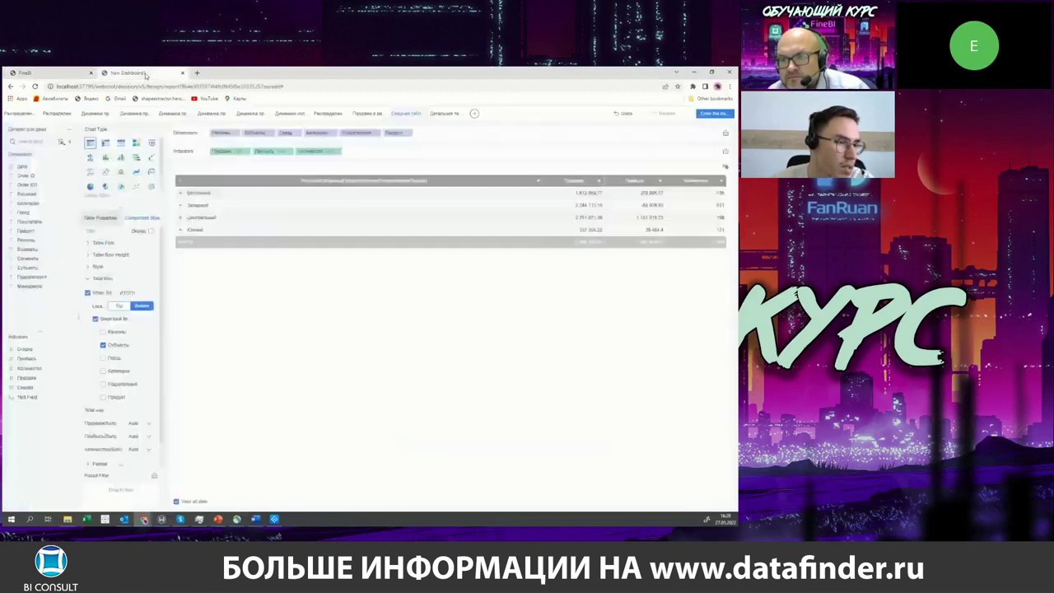
left_click(82, 73)
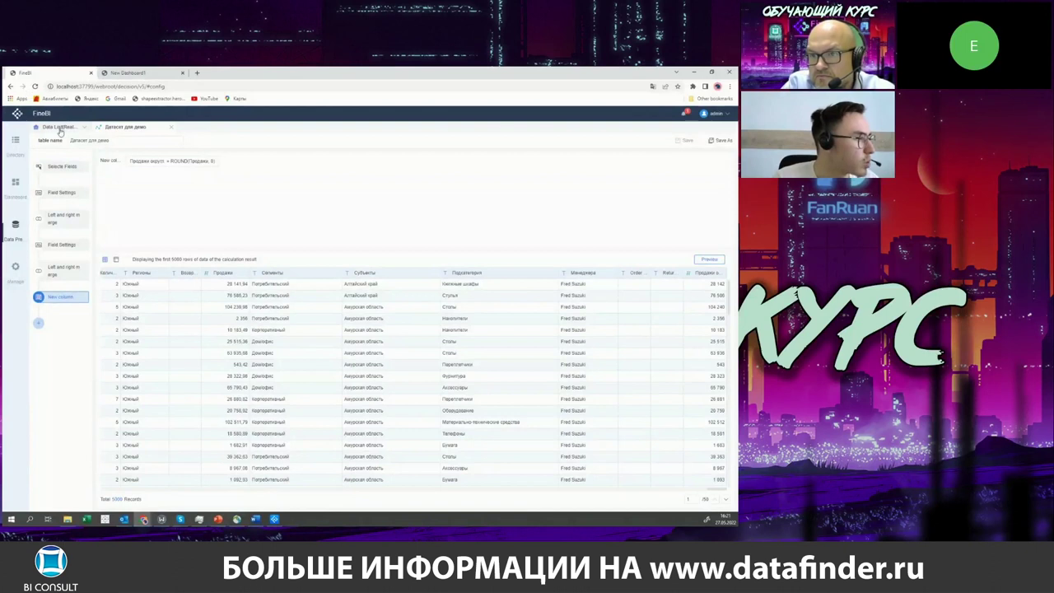
Scroll the Датасет для демо preview in Data List, then return to New Dashboard1's pivot table.
left_click(60, 127)
scroll(179, 314, "down", 2)
scroll(179, 314, "down", 2)
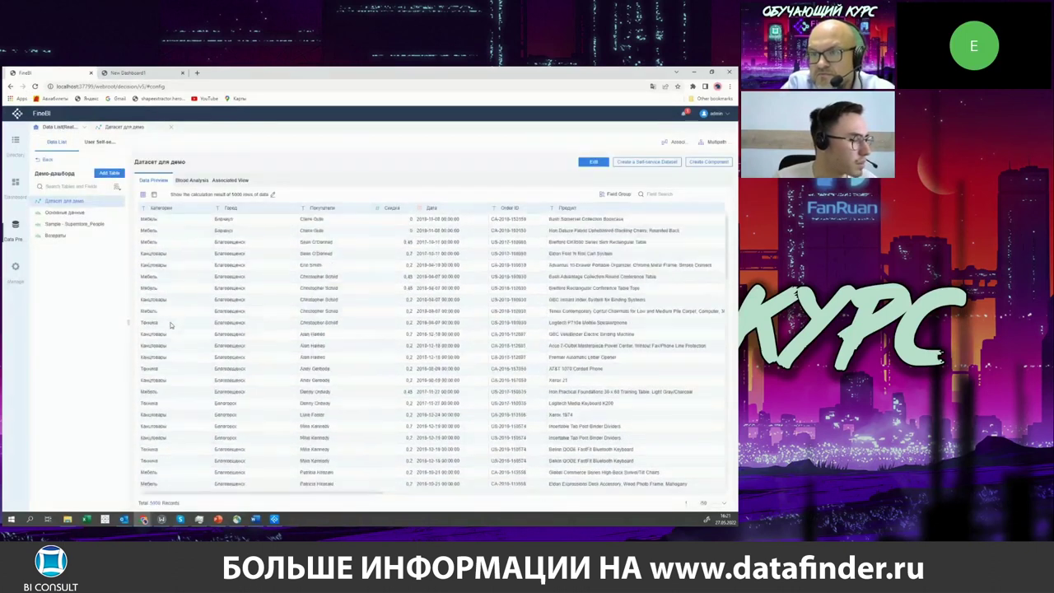
scroll(178, 314, "down", 1)
scroll(219, 353, "down", 3)
scroll(278, 365, "down", 3)
scroll(278, 367, "down", 1)
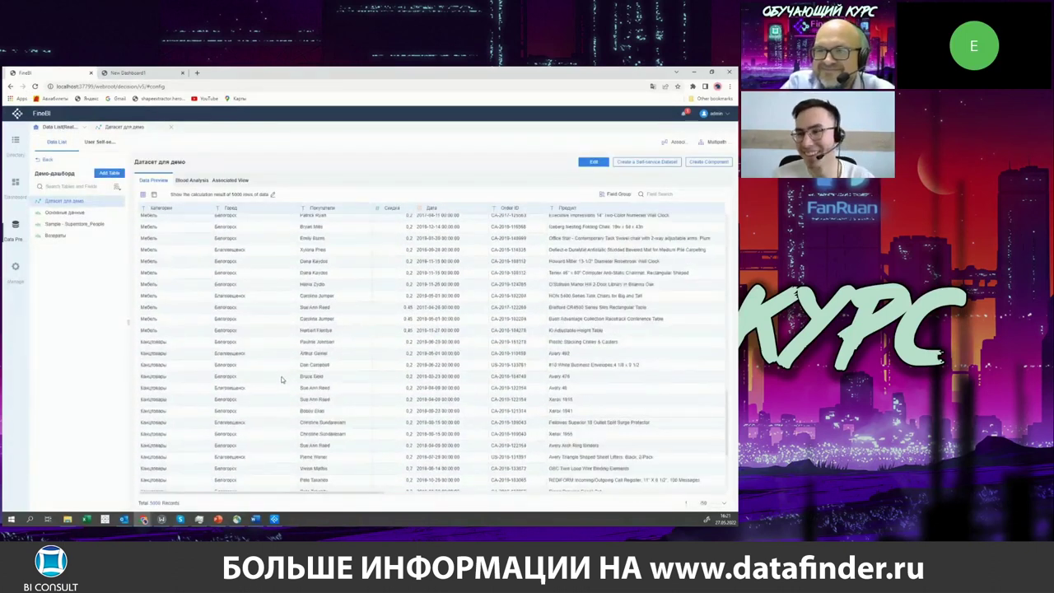
left_click(14, 185)
left_click(155, 71)
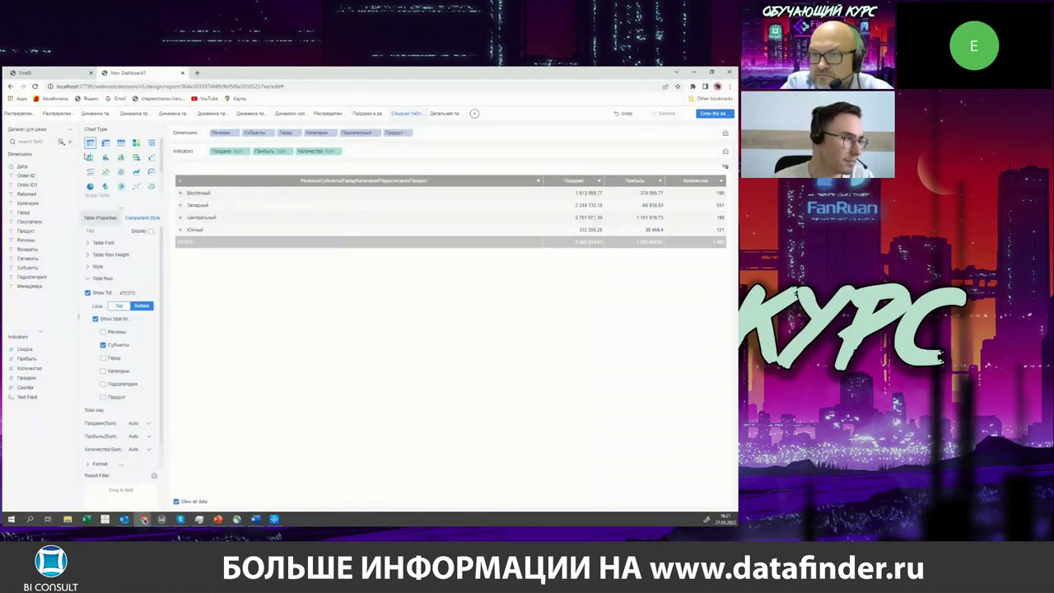
Switch the pivot between Grouped Table and Cross Table, ending as a cross table with the ИТОГО row.
left_click(106, 143)
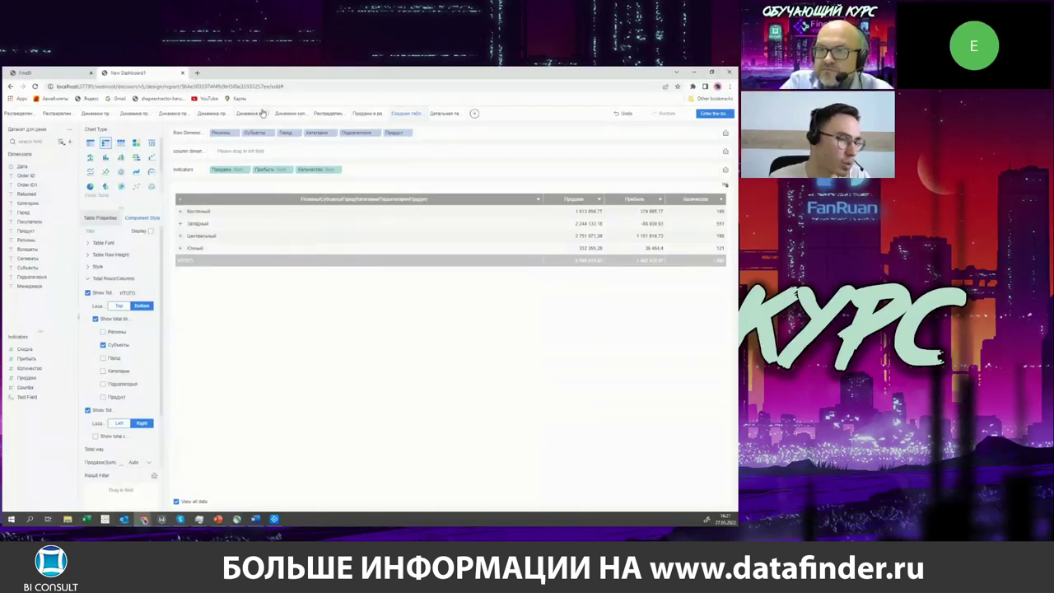
left_click(181, 213)
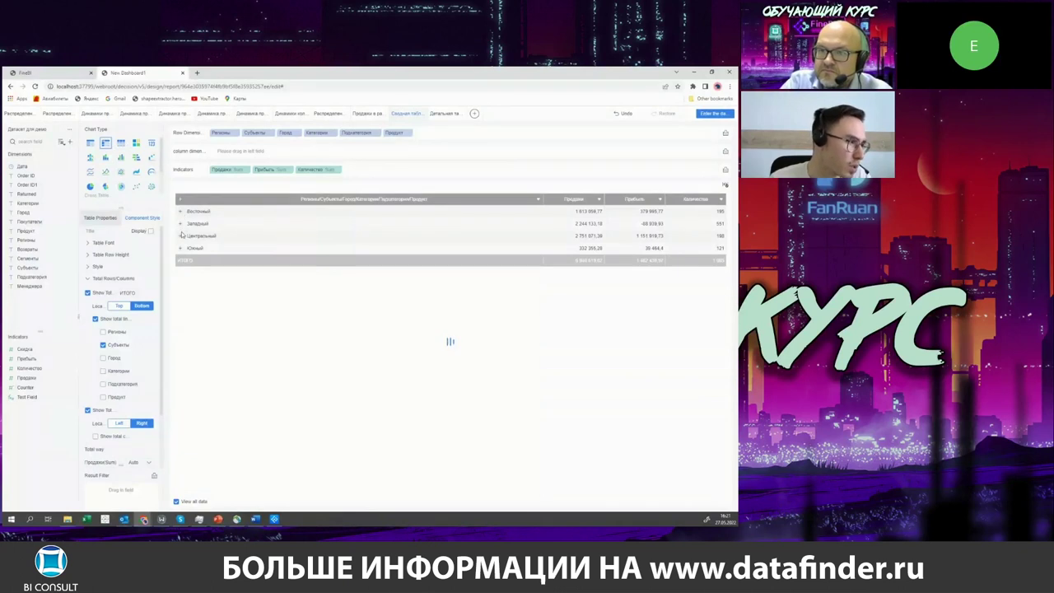
left_click(89, 145)
left_click(90, 145)
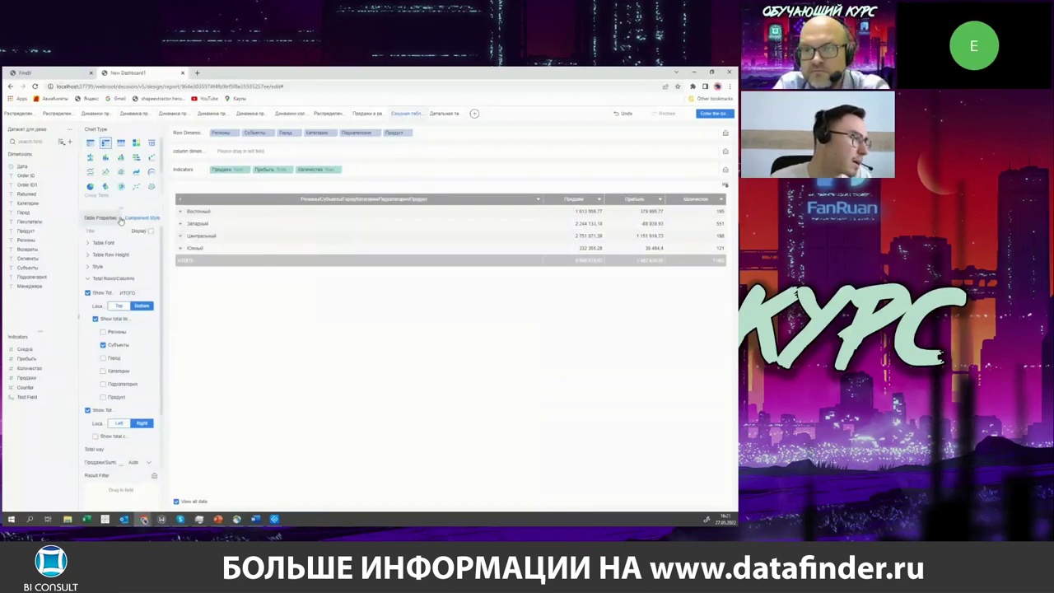
mouse_move(122, 208)
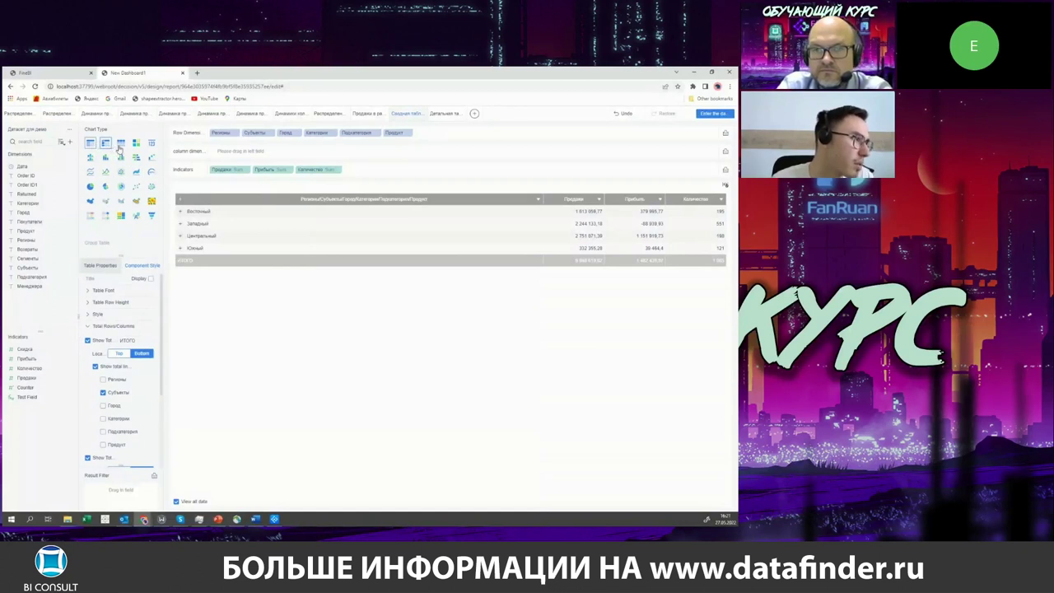
left_click(120, 145)
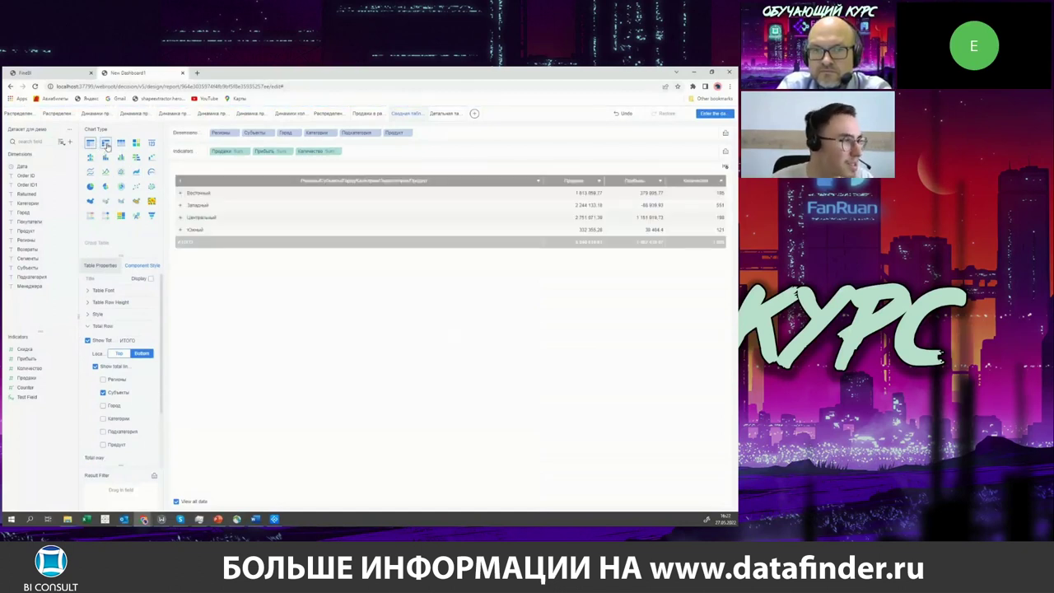
left_click(105, 142)
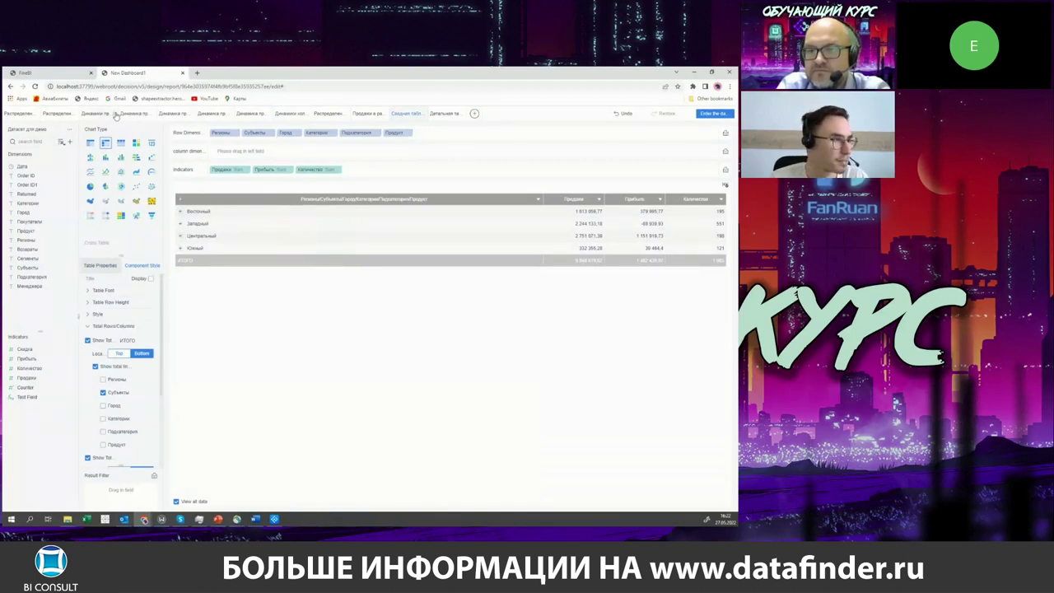
left_click(373, 117)
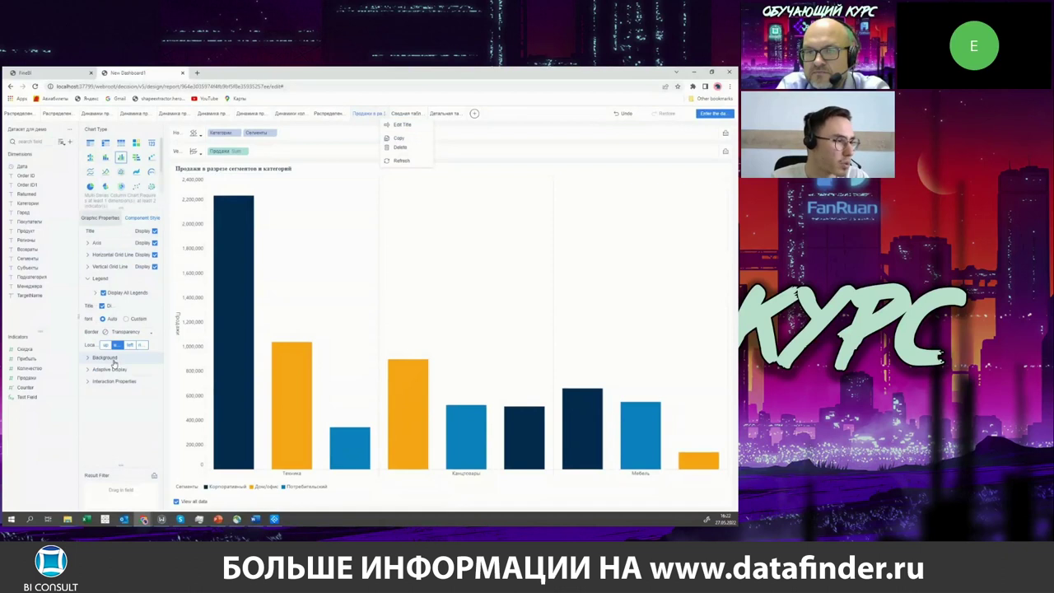
left_click(88, 244)
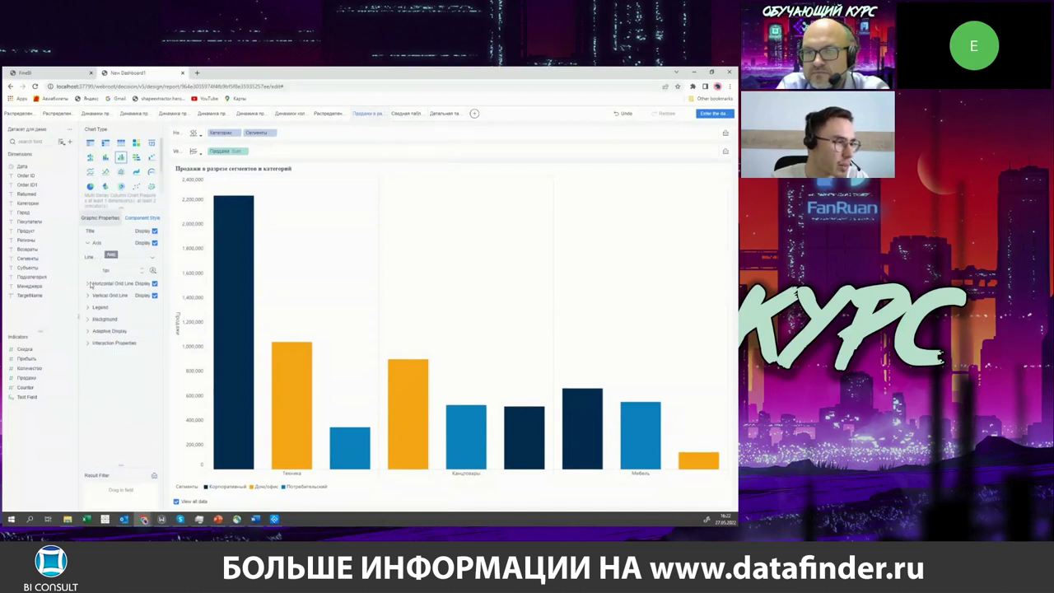
left_click(99, 217)
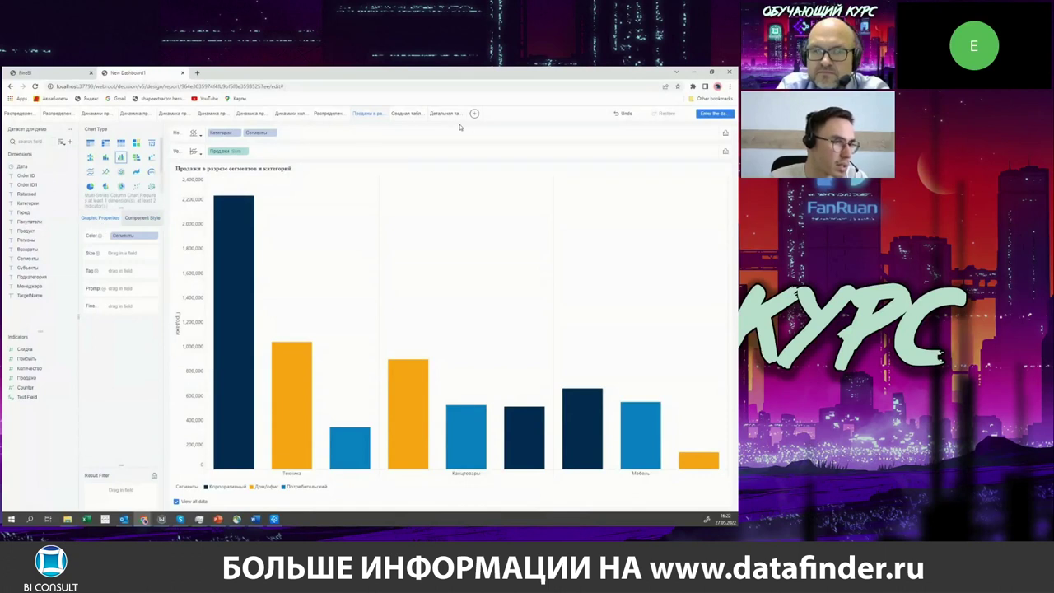
left_click(406, 113)
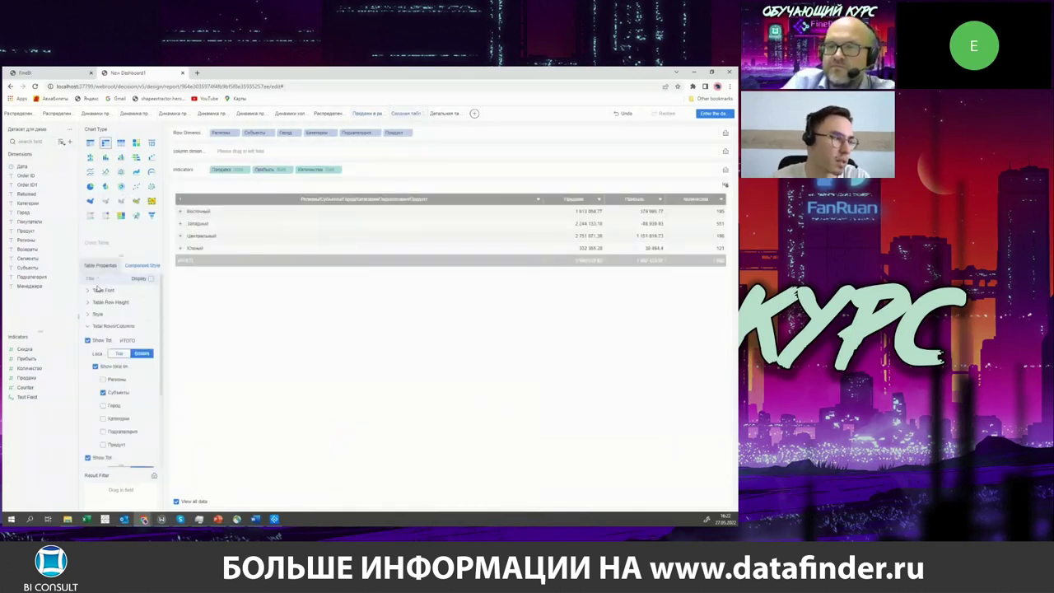
Collapse the Total Rows/Column style section and show the Table Properties dimension and indicator list.
left_click(111, 326)
left_click(111, 264)
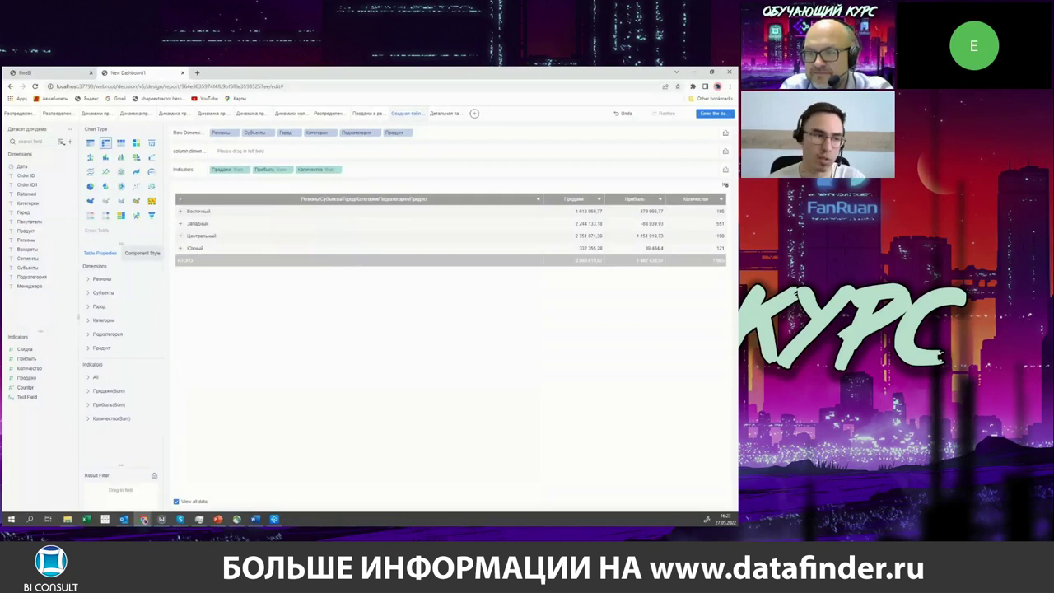
Back on the dashboard, select the donut and Динамика продаж widgets and check the More menu unchanged.
left_click(713, 114)
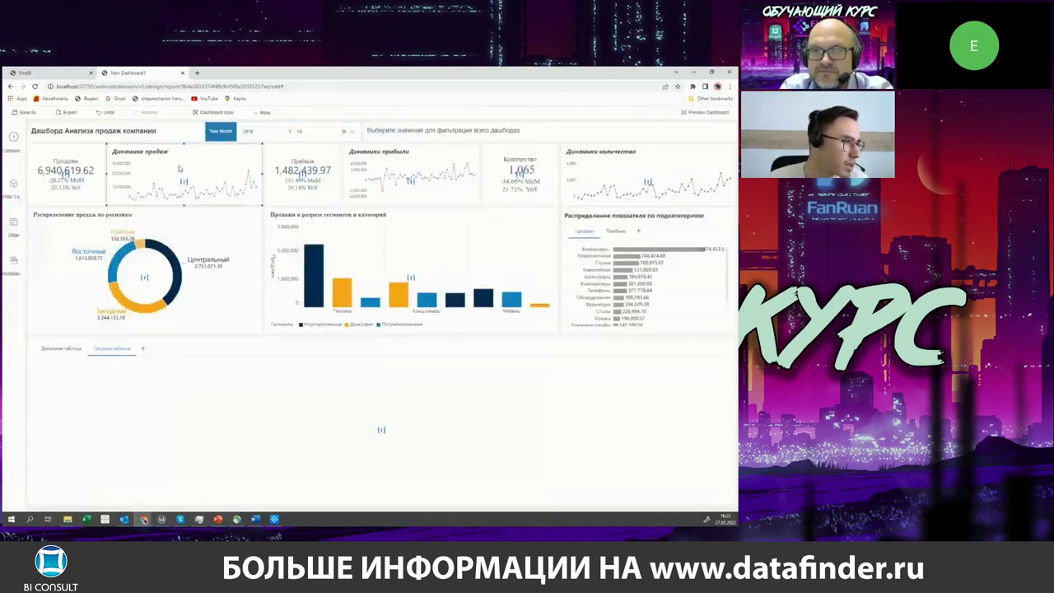
left_click(122, 227)
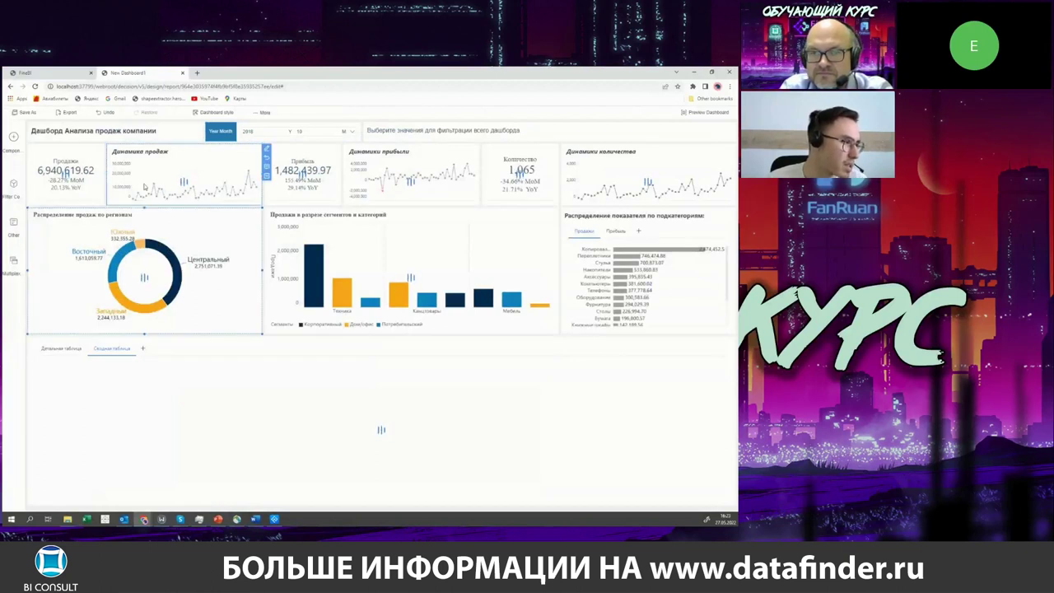
left_click(164, 195)
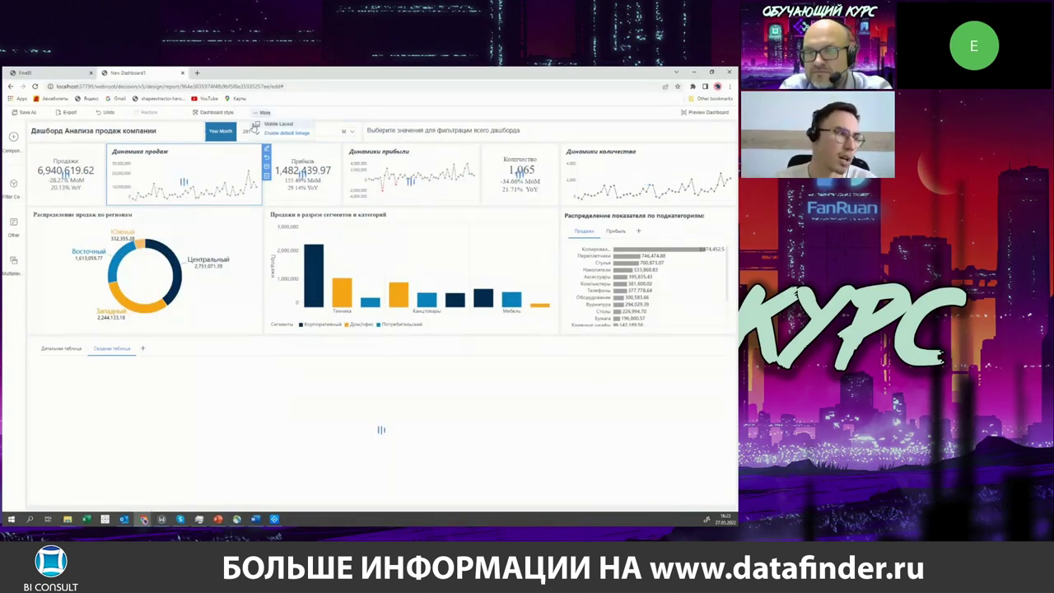
left_click(267, 177)
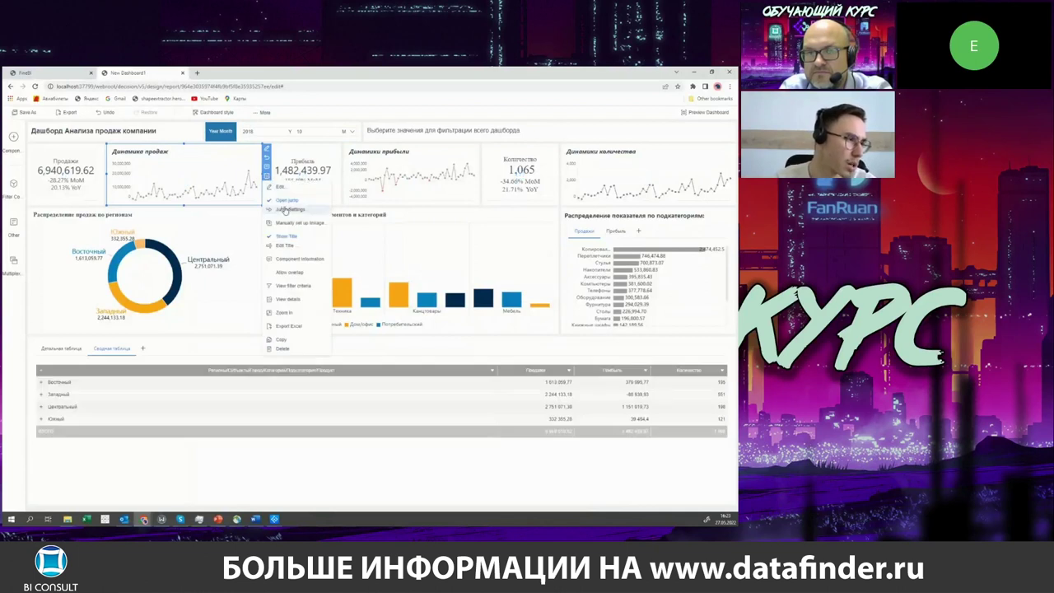
left_click(255, 167)
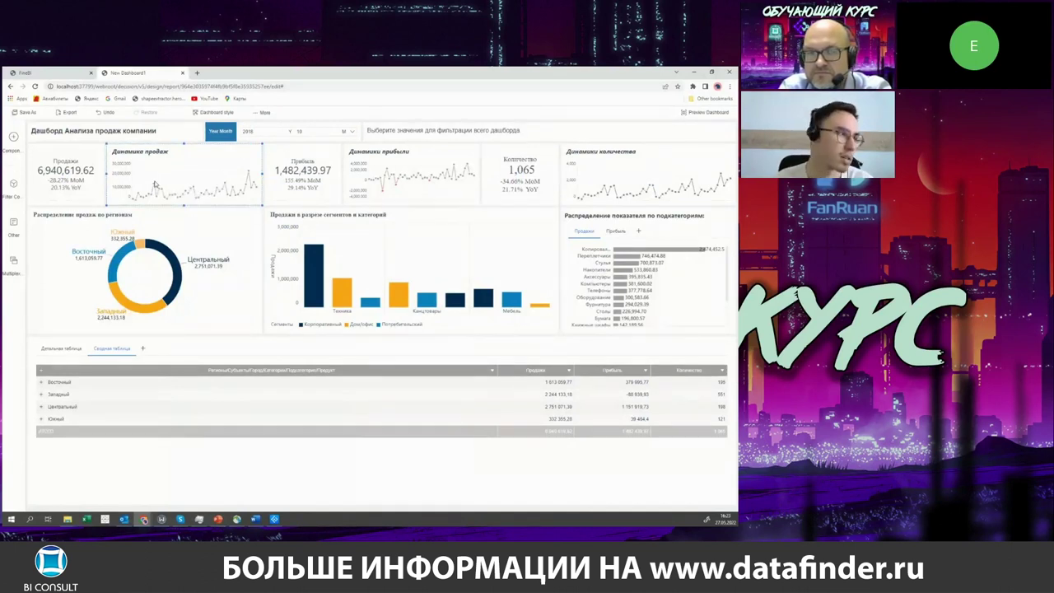
mouse_move(155, 188)
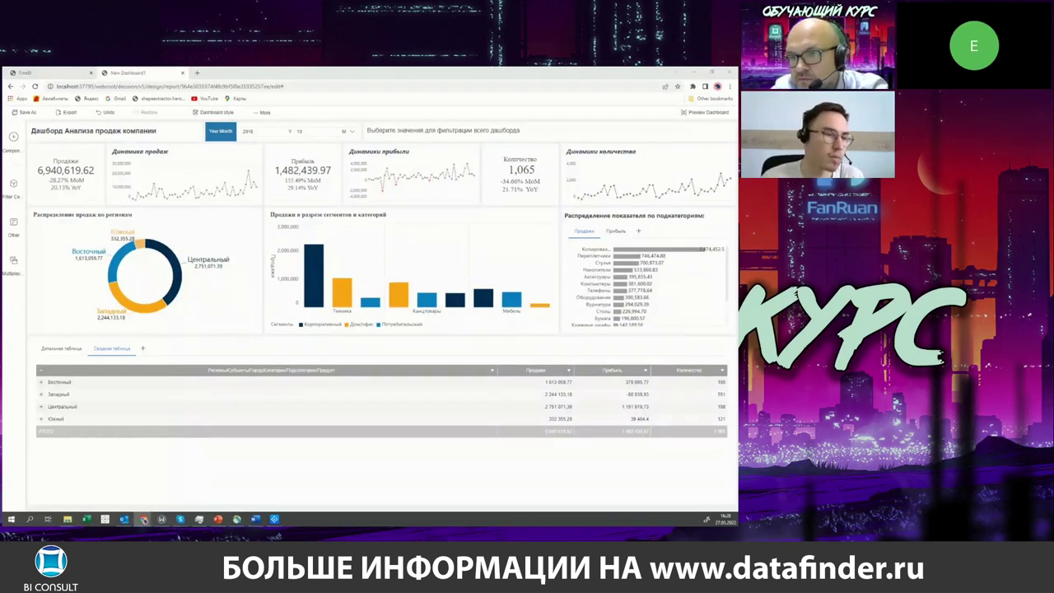
left_click(649, 280)
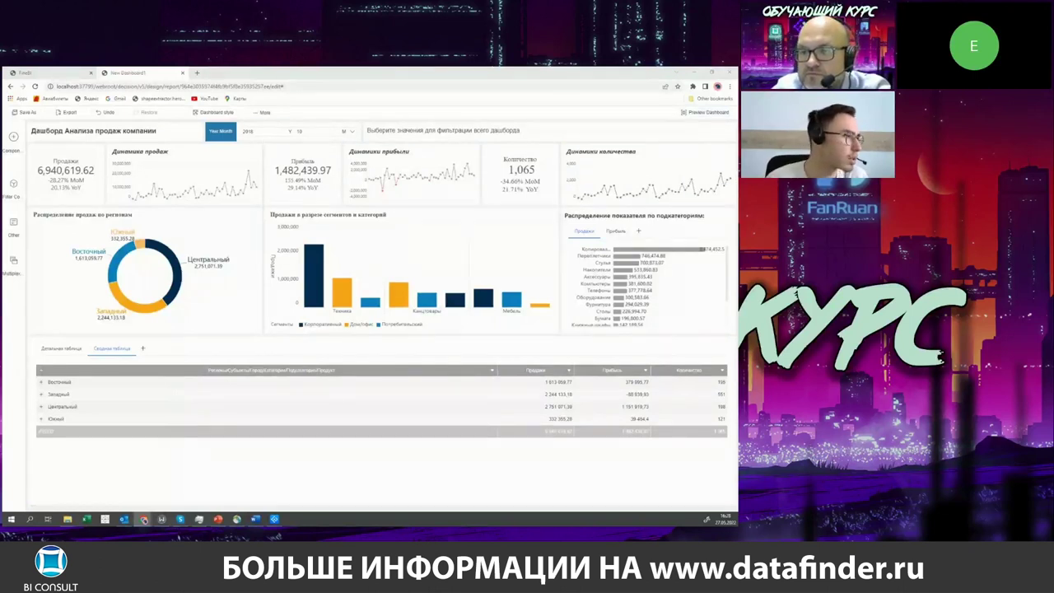
left_click(29, 72)
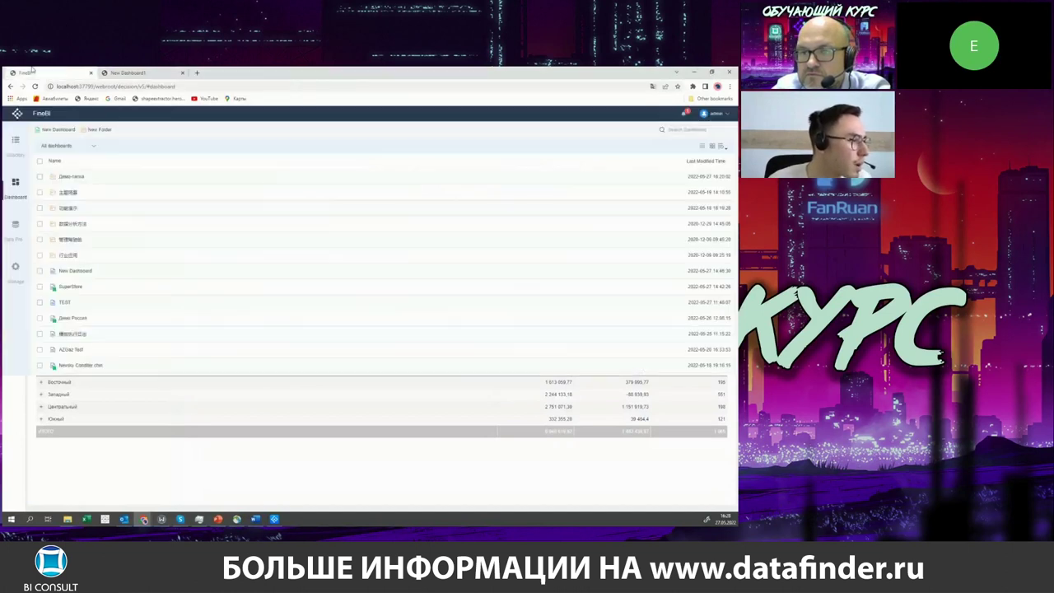
left_click(123, 72)
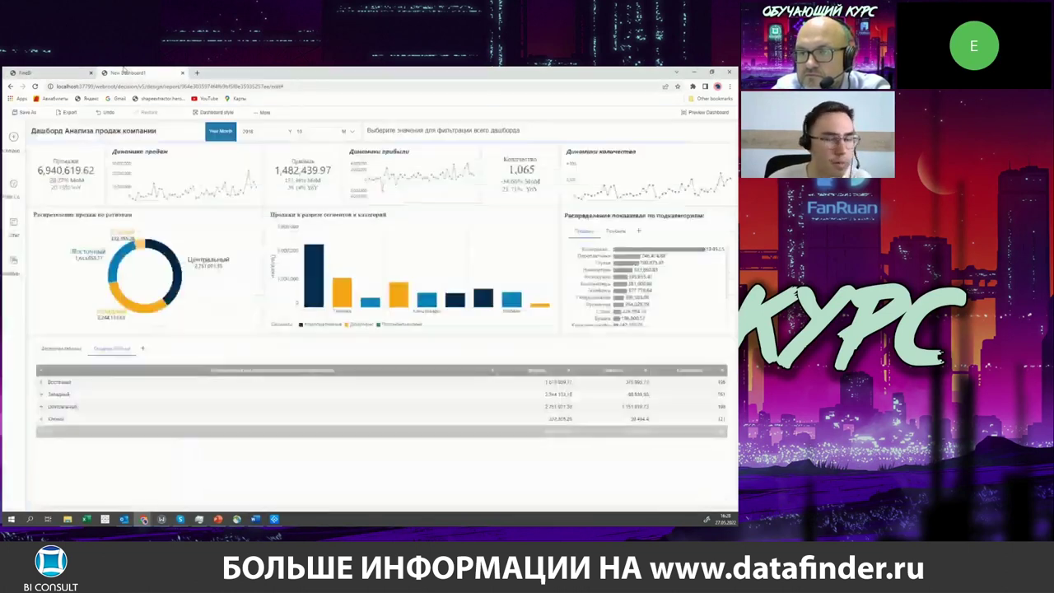